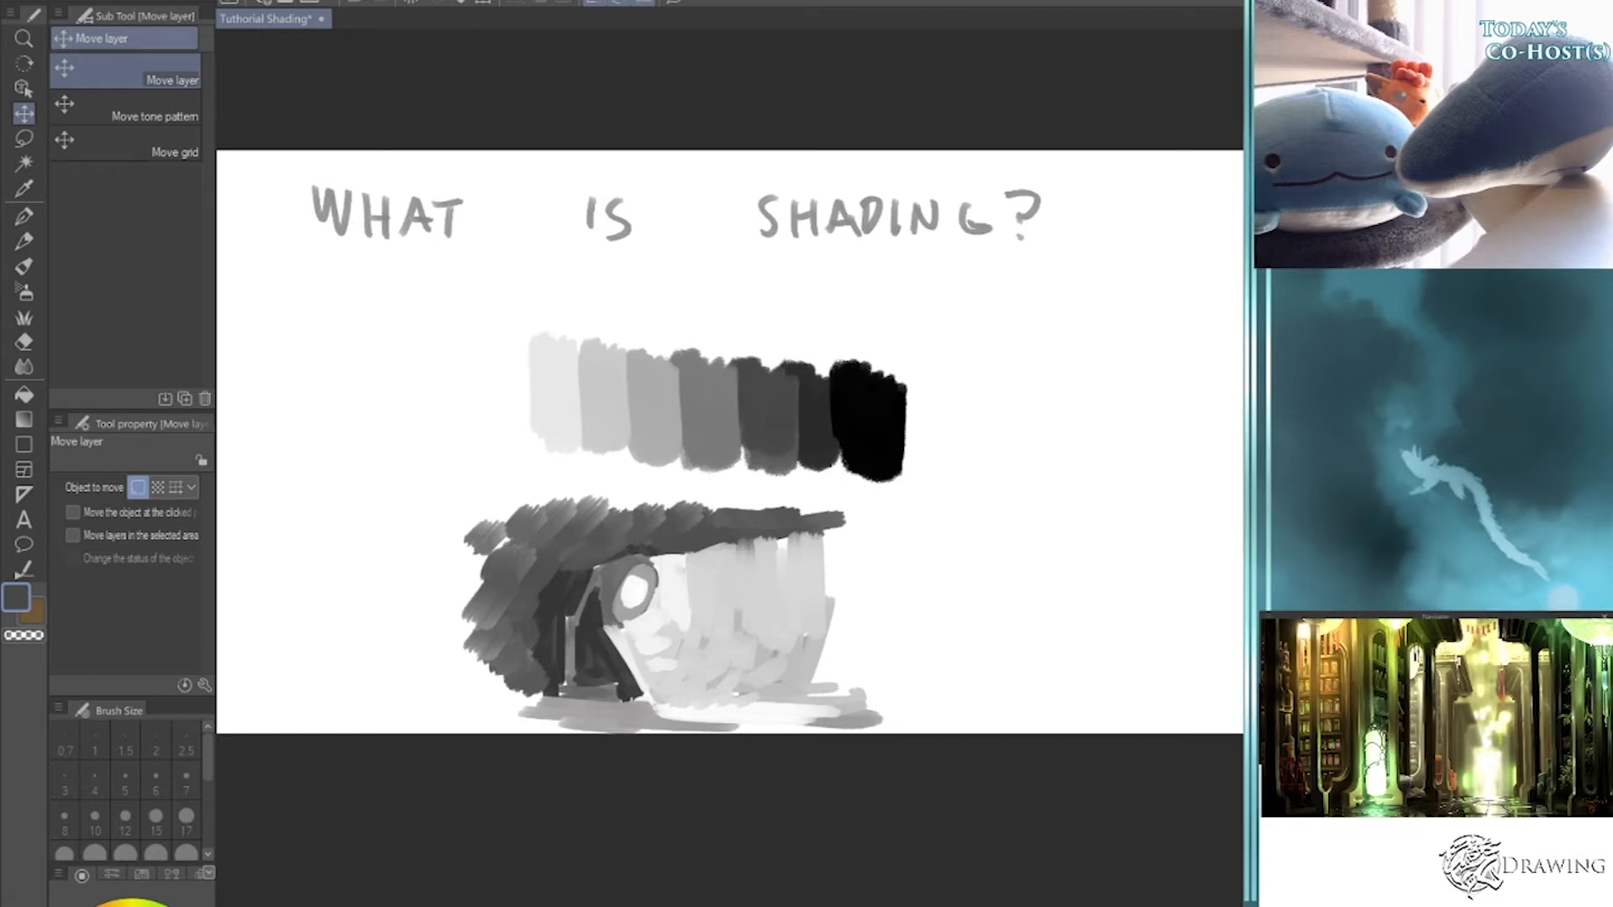
- Clear the "What is Shading?" lettering, value swatches and grayscale sketch from the canvas
key("Delete")
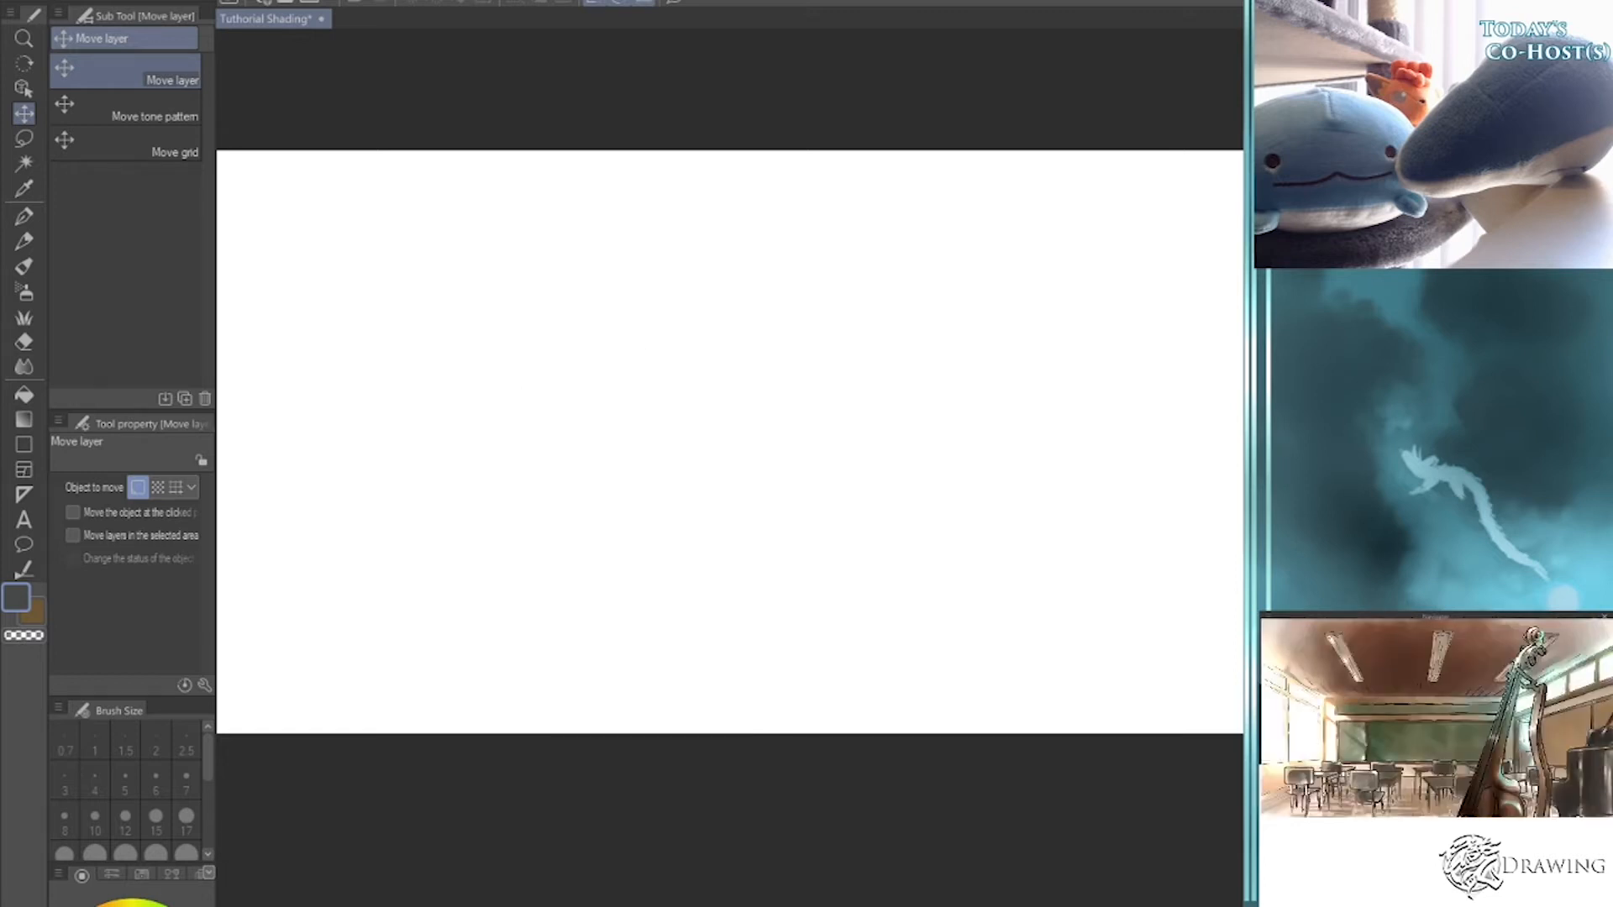
key("ctrl+z")
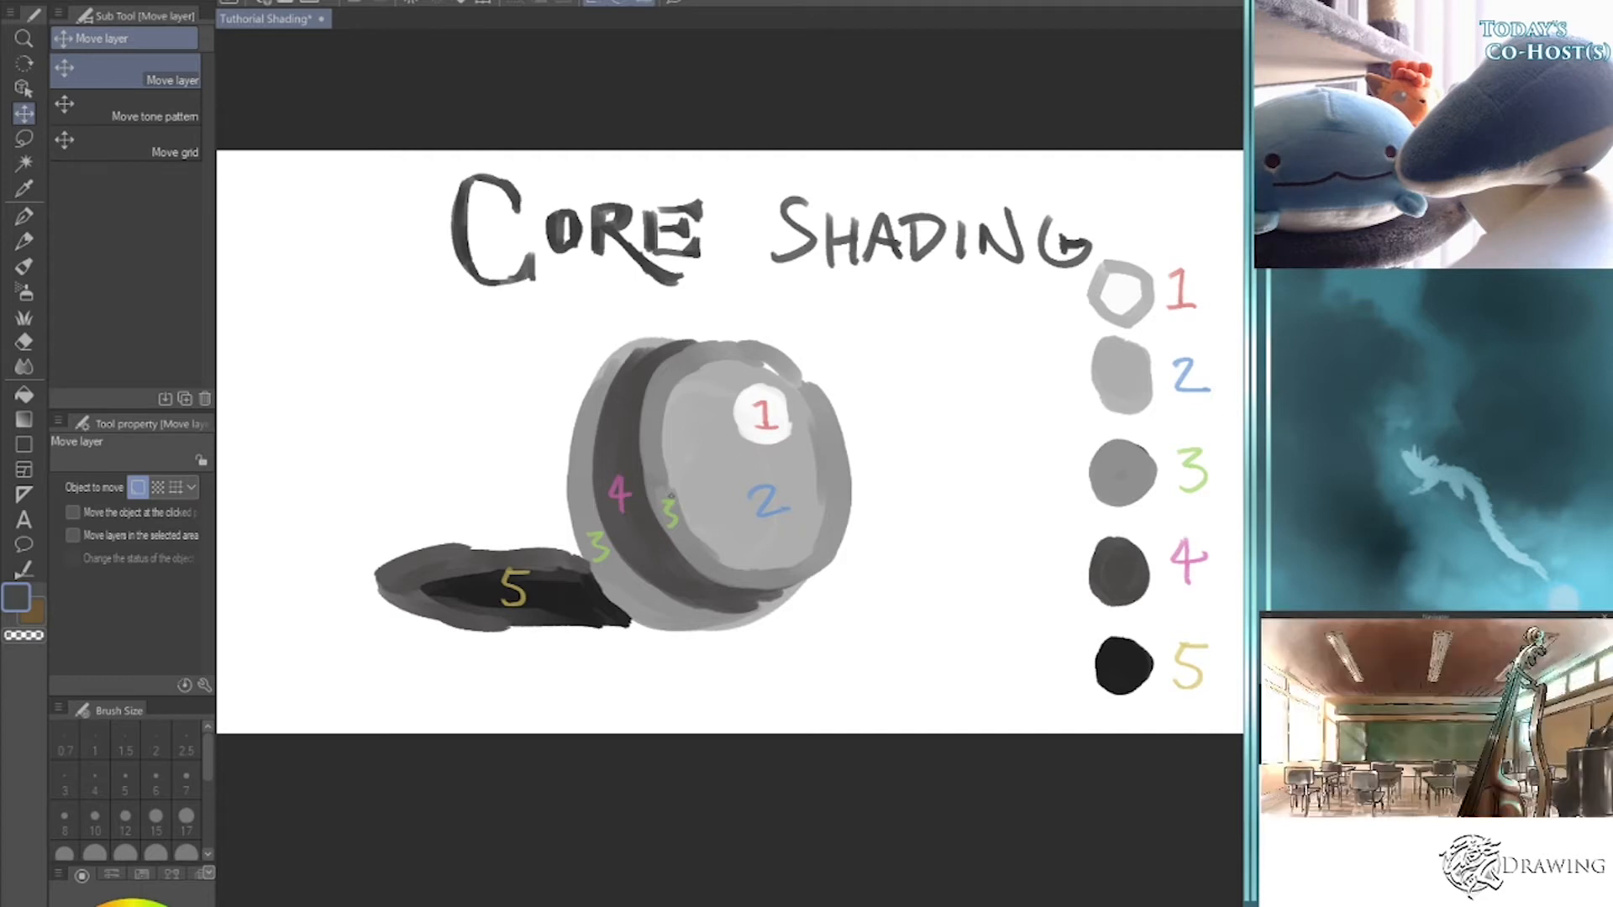
- Undo the extra green 3 beside the sphere's core shadow and letter HIGHLIGHT beside tone 1 with the Oil paint brush
key("ctrl+z")
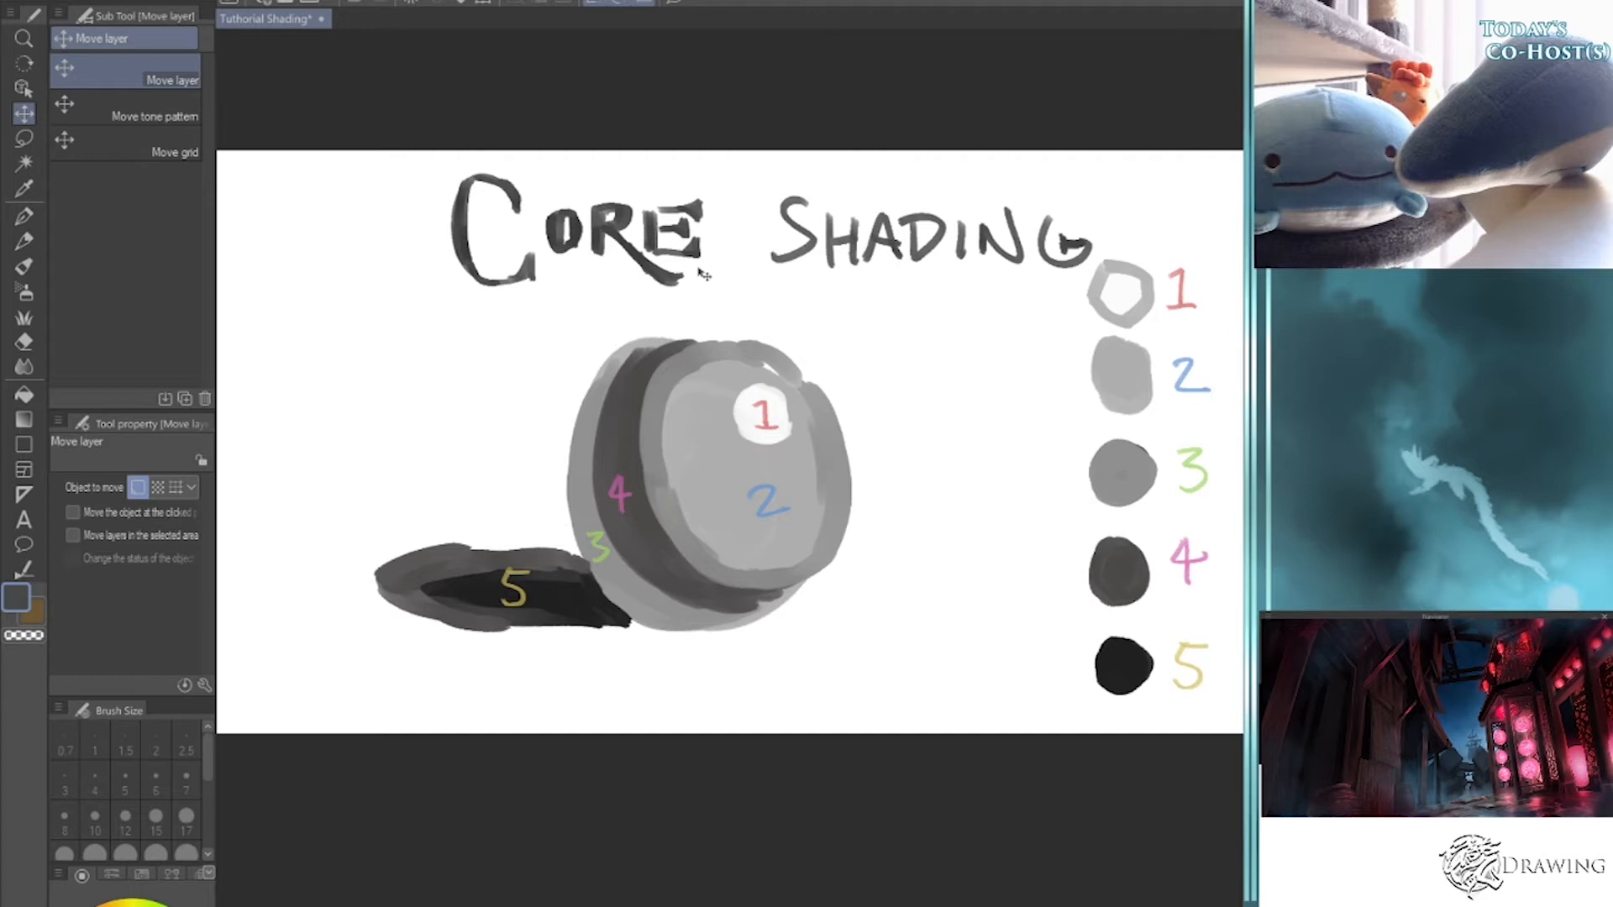
key("b")
mouse_move(973, 287)
left_mouse_down()
mouse_move(980, 310)
mouse_move(1042, 299)
left_mouse_up()
left_click_drag(1048, 288, 1056, 299)
left_click_drag(1055, 284, 1069, 283)
left_click_drag(1063, 284, 1063, 302)
- Letter CORE beside tone 4 and BOUNCE/REFLECTED beside tone 3, circling the word REFLECTED
left_click_drag(997, 569, 995, 584)
left_click_drag(1005, 572, 1011, 585)
left_click_drag(1012, 571, 1040, 586)
left_click_drag(1030, 577, 1039, 577)
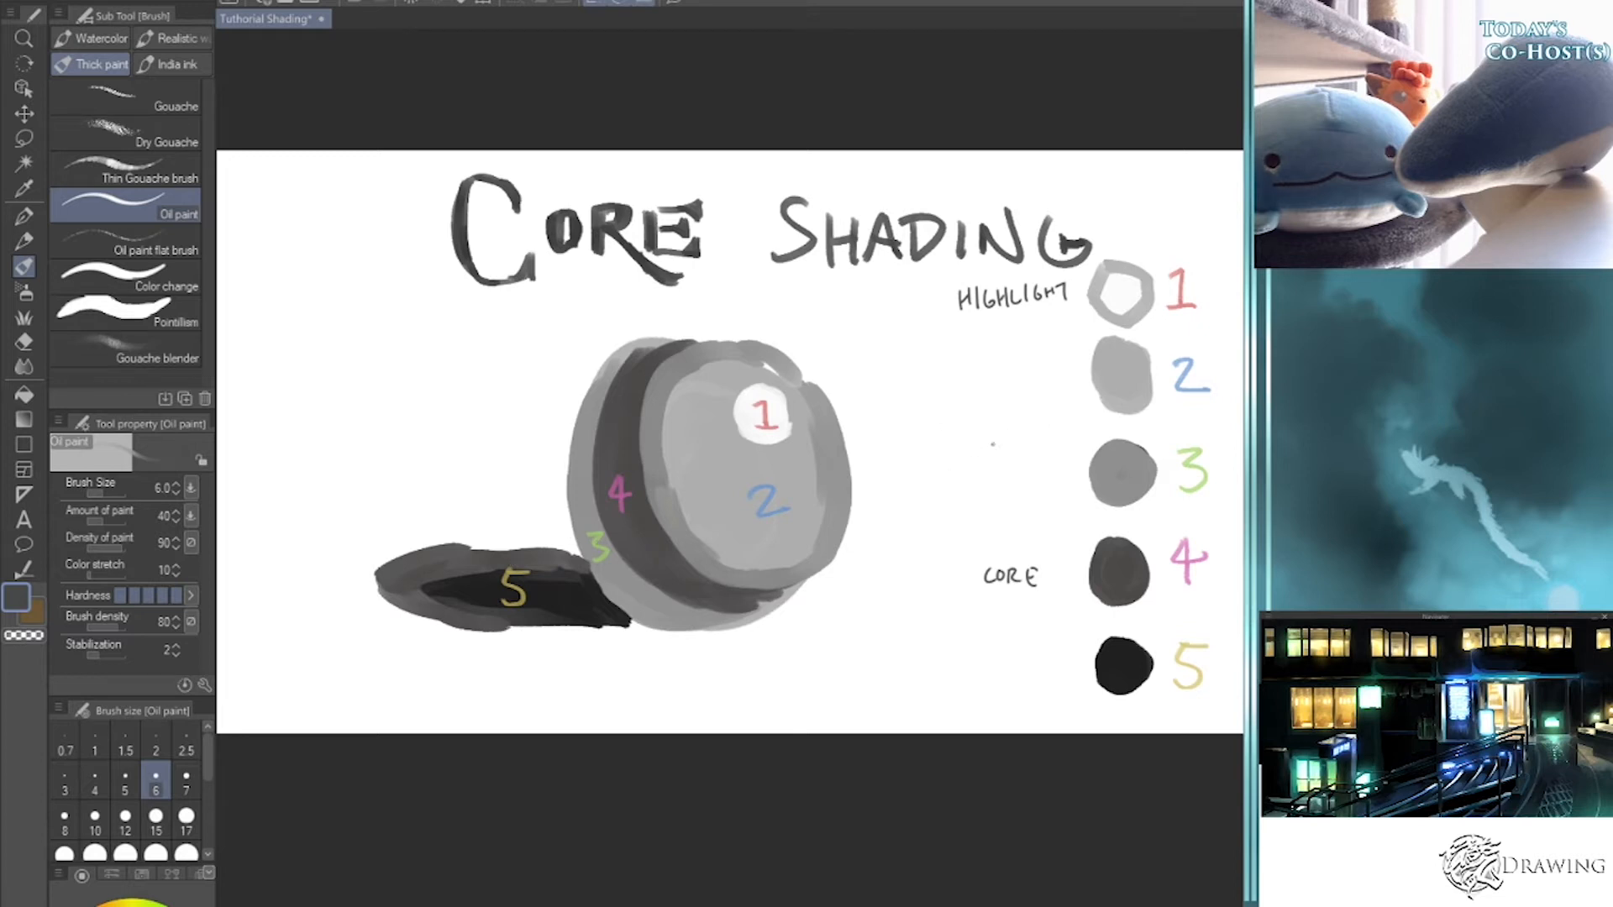
mouse_move(962, 463)
left_mouse_down()
mouse_move(1027, 466)
mouse_move(1037, 484)
mouse_move(962, 504)
mouse_move(1050, 497)
left_mouse_up()
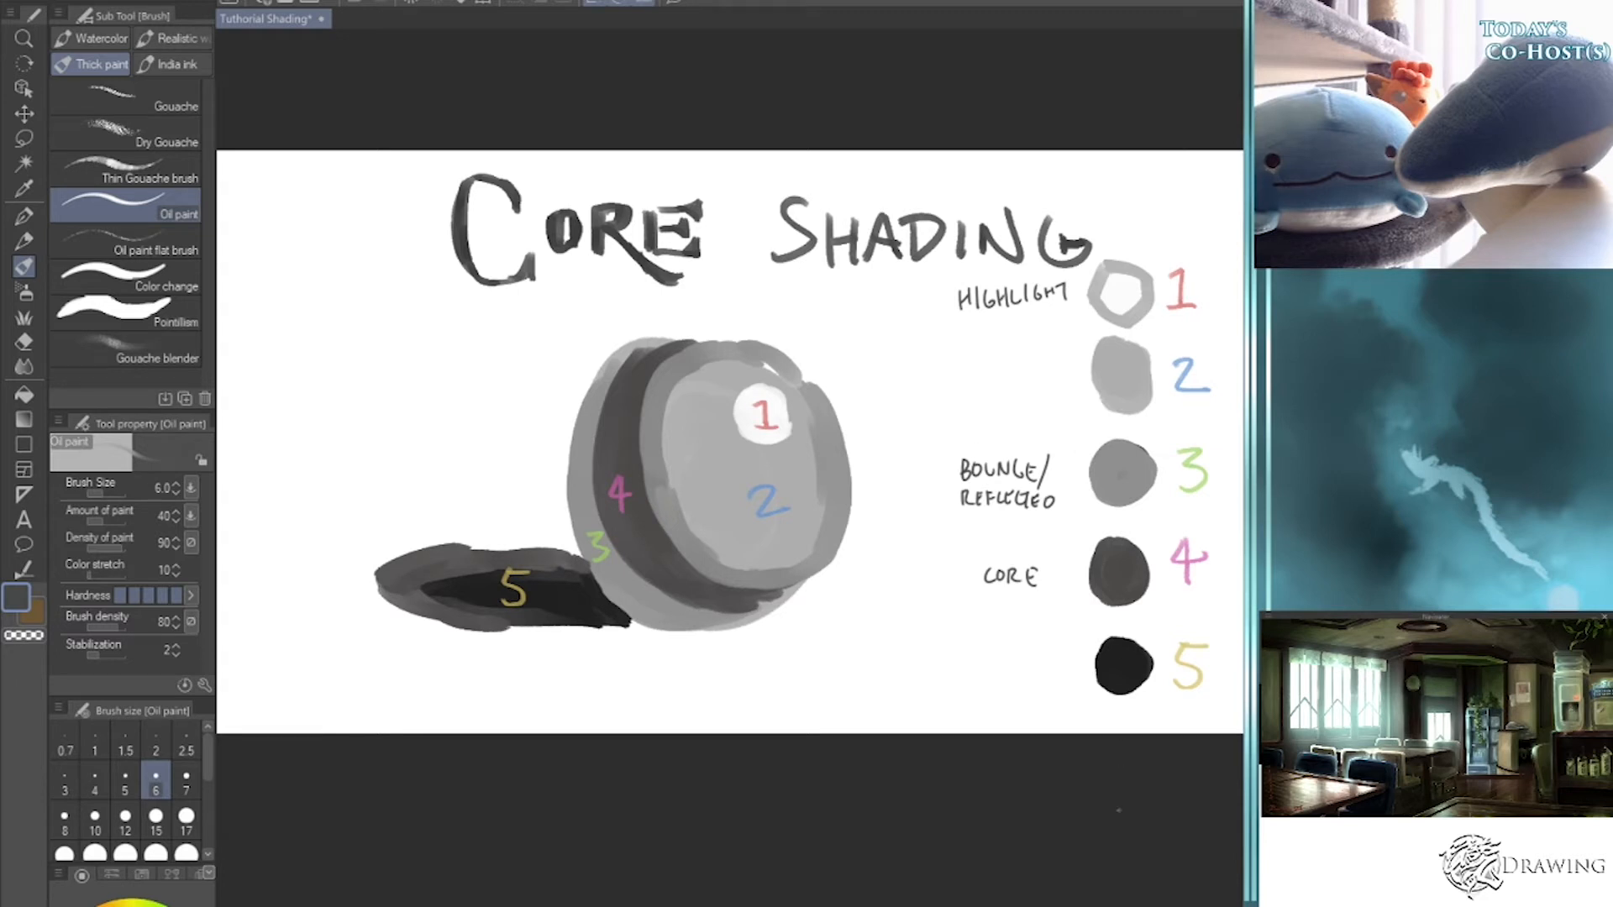
left_click_drag(1008, 481, 1046, 485)
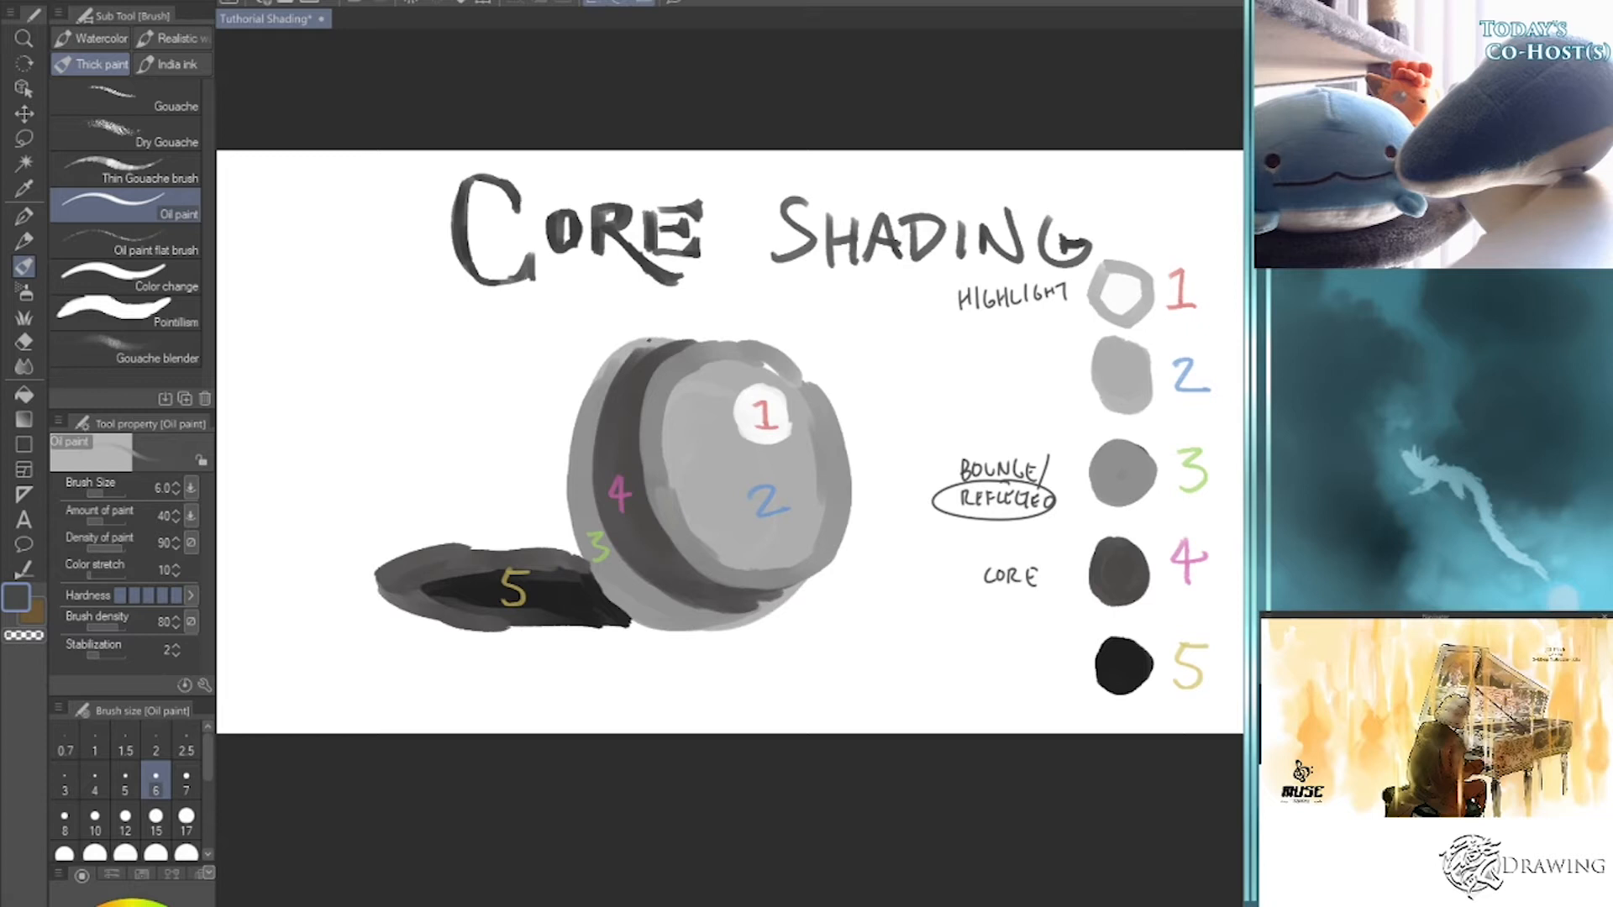
- Letter CAST beside the black tone 5 swatch
left_click_drag(996, 659, 984, 679)
mouse_move(1002, 679)
left_mouse_down()
mouse_move(1009, 660)
mouse_move(1015, 679)
left_mouse_up()
mouse_move(1027, 662)
left_mouse_down()
mouse_move(1018, 681)
mouse_move(1046, 662)
left_mouse_up()
left_click_drag(1038, 664, 1040, 684)
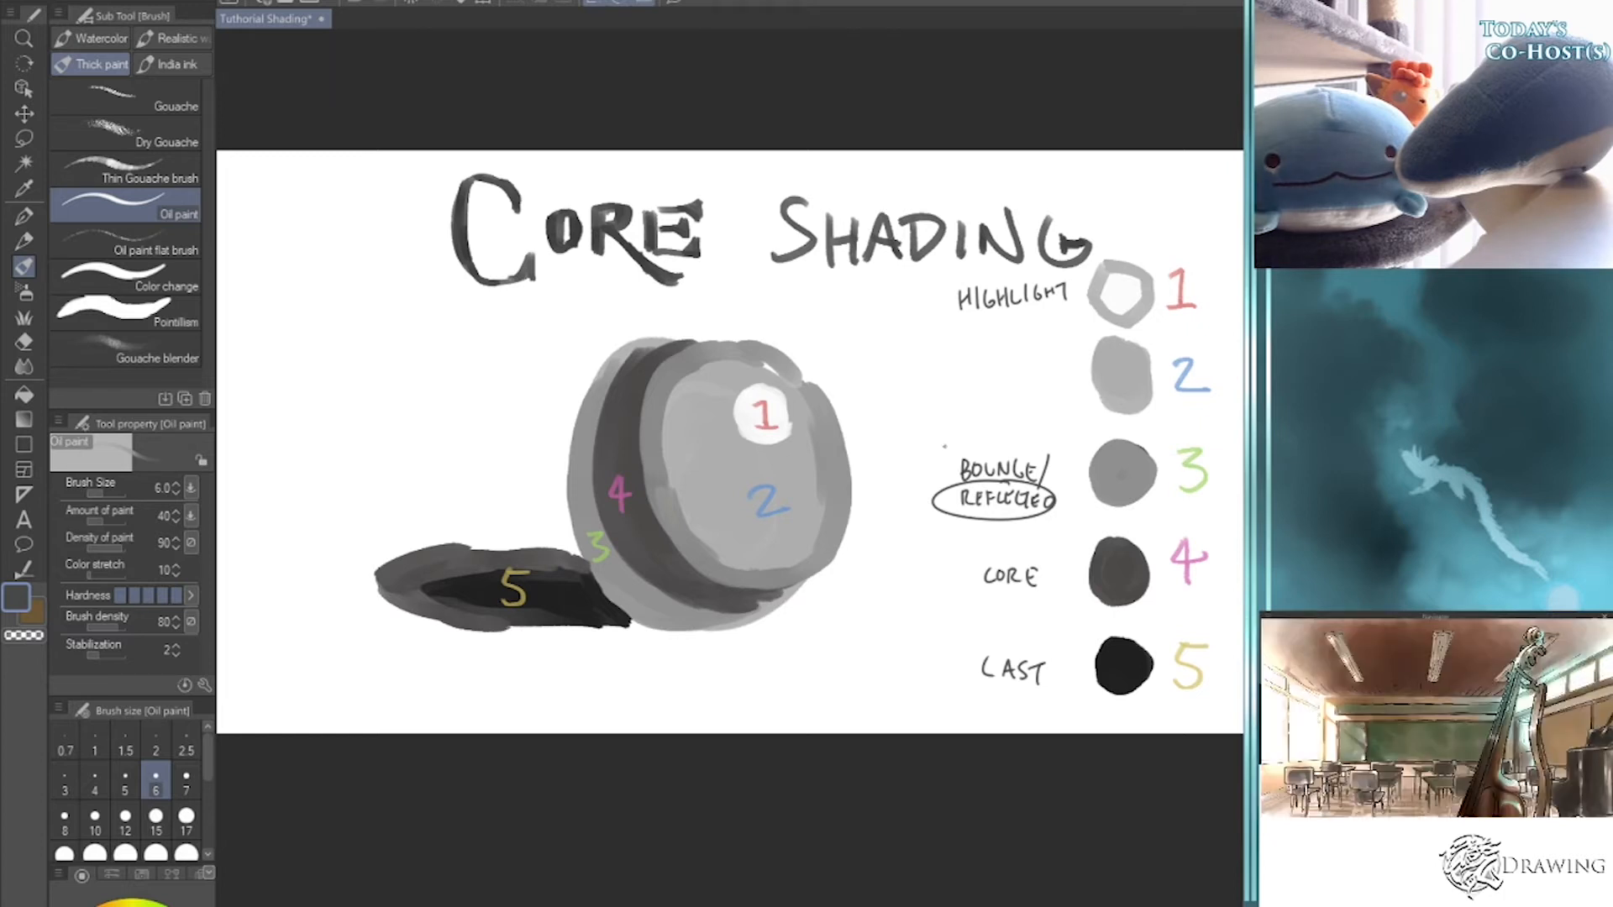
- Mark the sphere's band between tones 4 and 2 as 3.5 and letter "3.5 HALFTONE" below the sphere
left_click_drag(654, 491, 675, 514)
left_click(669, 512)
left_click(794, 671)
mouse_move(778, 650)
left_mouse_down()
mouse_move(782, 673)
mouse_move(806, 672)
mouse_move(763, 706)
mouse_move(775, 691)
left_mouse_up()
left_click_drag(774, 685, 775, 704)
left_click_drag(784, 688, 794, 703)
left_click_drag(782, 696, 792, 696)
mouse_move(799, 686)
left_mouse_down()
mouse_move(811, 705)
mouse_move(821, 686)
left_mouse_up()
left_click_drag(811, 696, 819, 695)
left_click_drag(825, 687, 830, 704)
left_click_drag(844, 688, 863, 687)
left_click_drag(866, 691, 876, 694)
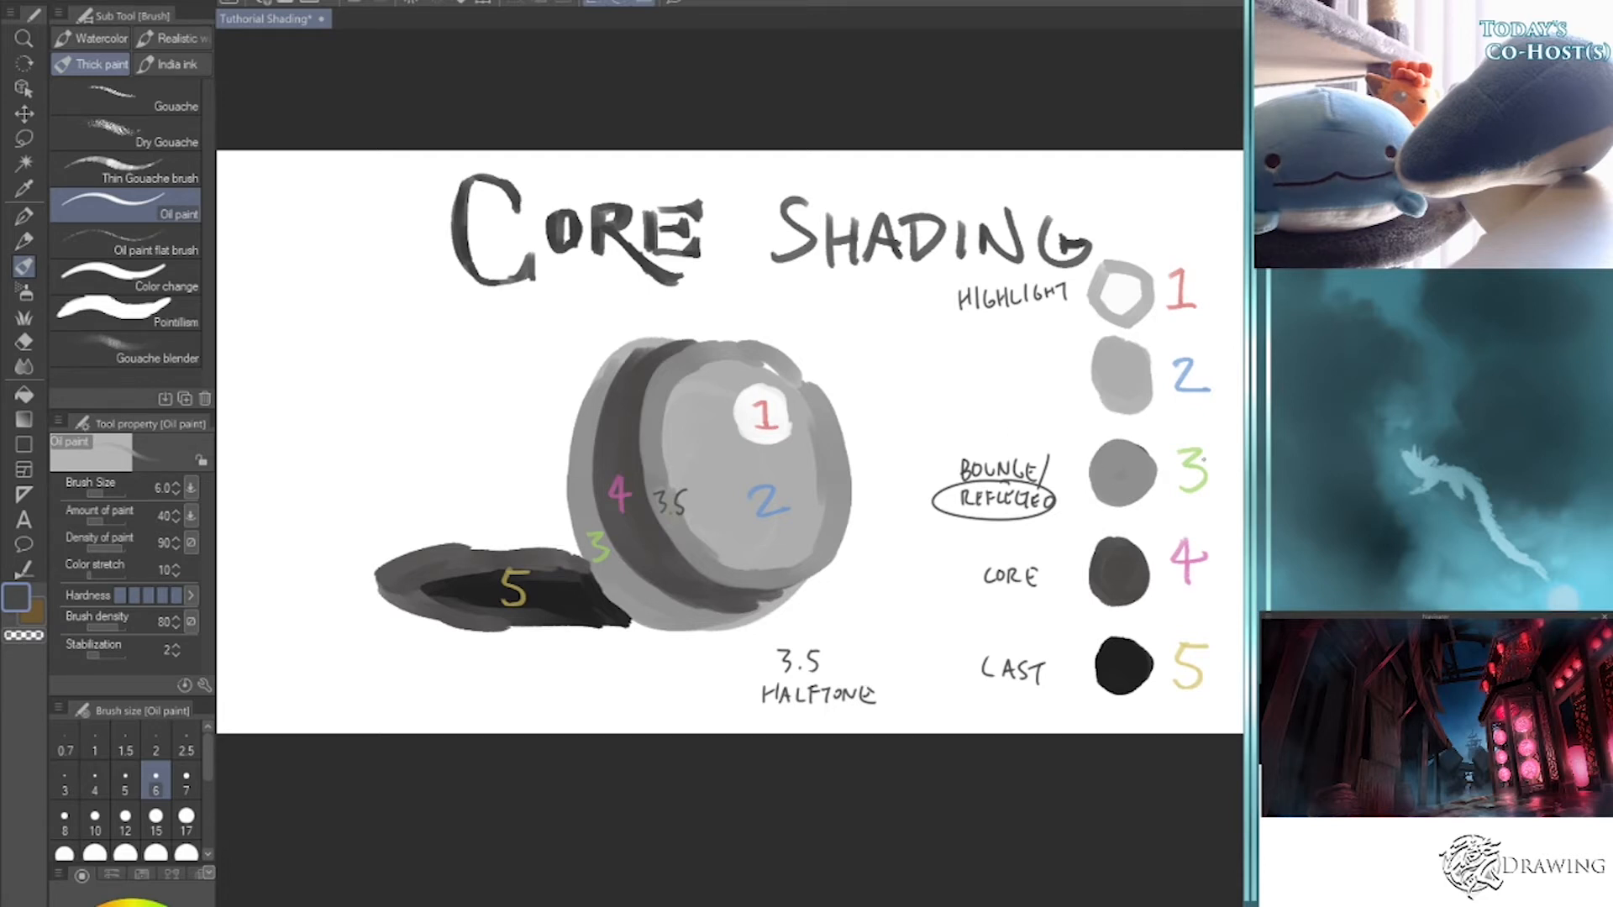
- Letter MAIN/LOCAL TONE beside the tone 2 swatch, undoing stray strokes
mouse_move(656, 622)
left_mouse_down()
mouse_move(629, 348)
mouse_move(575, 439)
mouse_move(708, 619)
mouse_move(657, 334)
left_mouse_up()
key("ctrl+z")
mouse_move(948, 372)
left_mouse_down()
mouse_move(958, 352)
mouse_move(976, 370)
mouse_move(1038, 356)
left_mouse_up()
left_click(1041, 366)
key("ctrl+z")
key("ctrl+z")
key("ctrl+z")
left_click_drag(1002, 378, 1022, 351)
left_click_drag(1020, 355, 1063, 371)
left_click(1047, 363)
left_click_drag(1065, 361, 1077, 373)
left_click_drag(976, 382, 1001, 380)
mouse_move(990, 383)
left_mouse_down()
mouse_move(993, 399)
mouse_move(1003, 390)
left_mouse_up()
left_click_drag(1012, 400, 1034, 403)
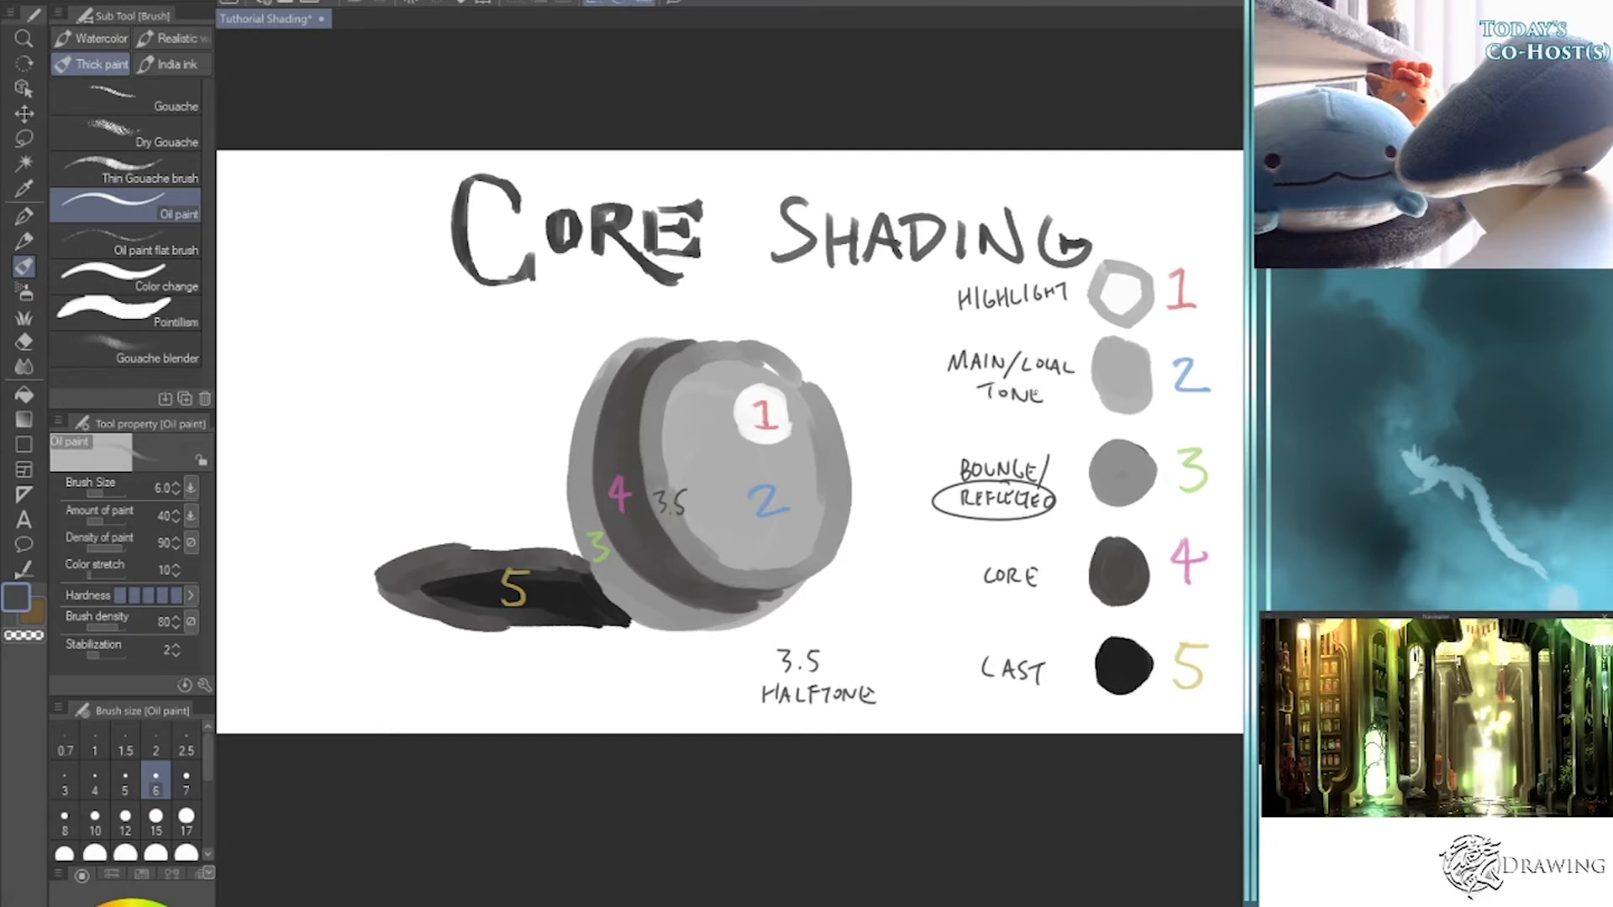
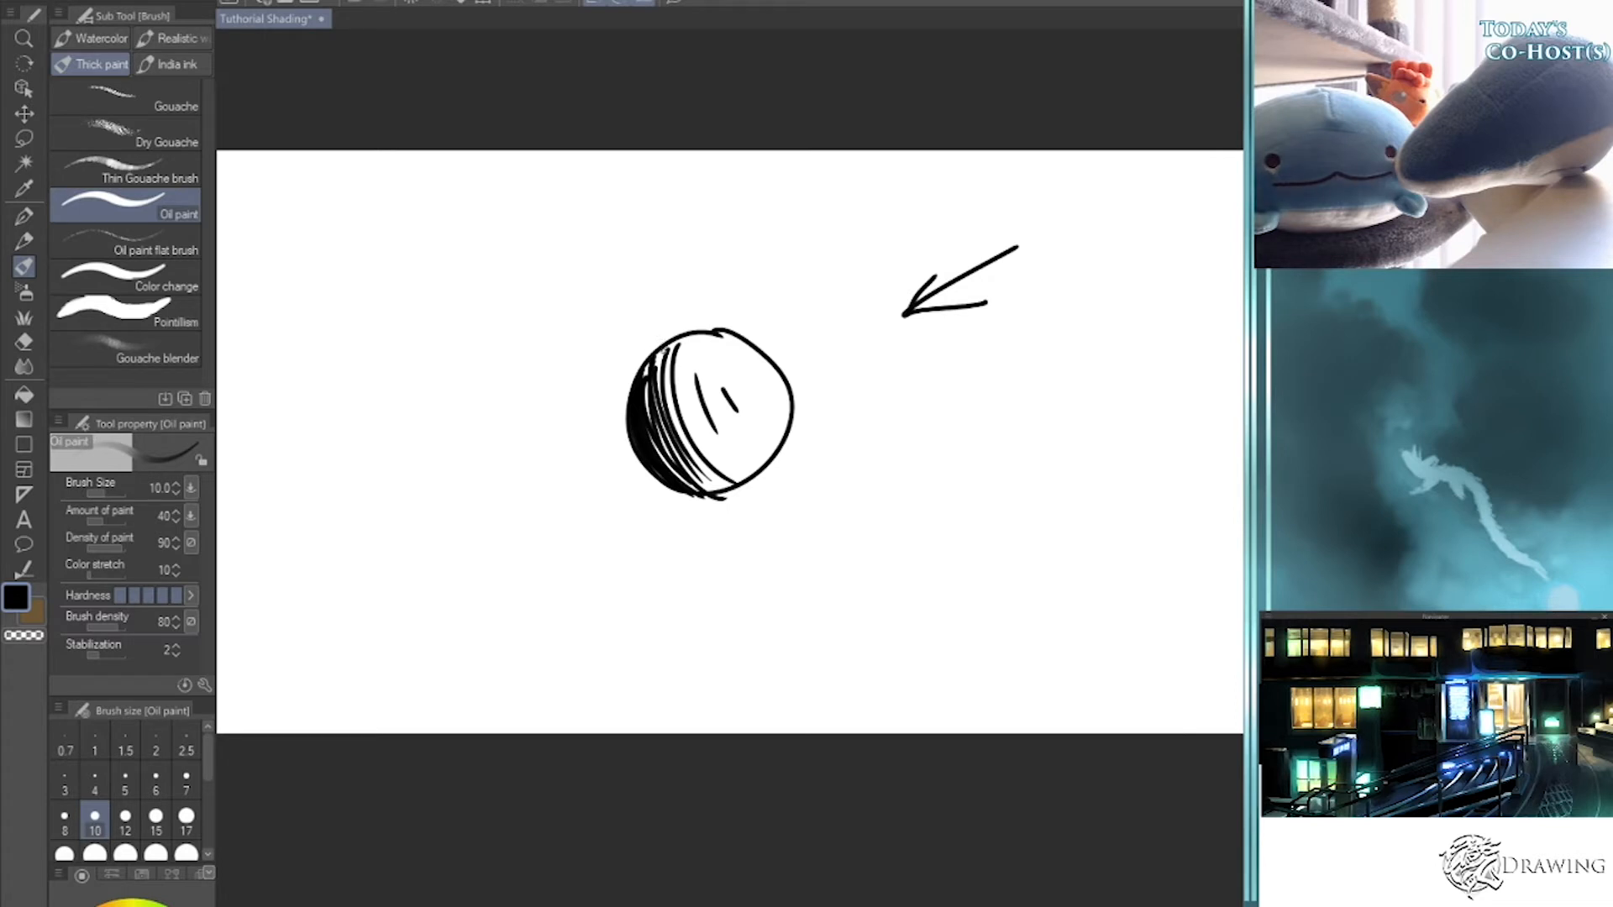
mouse_move(537, 440)
left_mouse_down()
mouse_move(608, 420)
mouse_move(587, 446)
left_mouse_up()
key("ctrl+z")
key("ctrl+z")
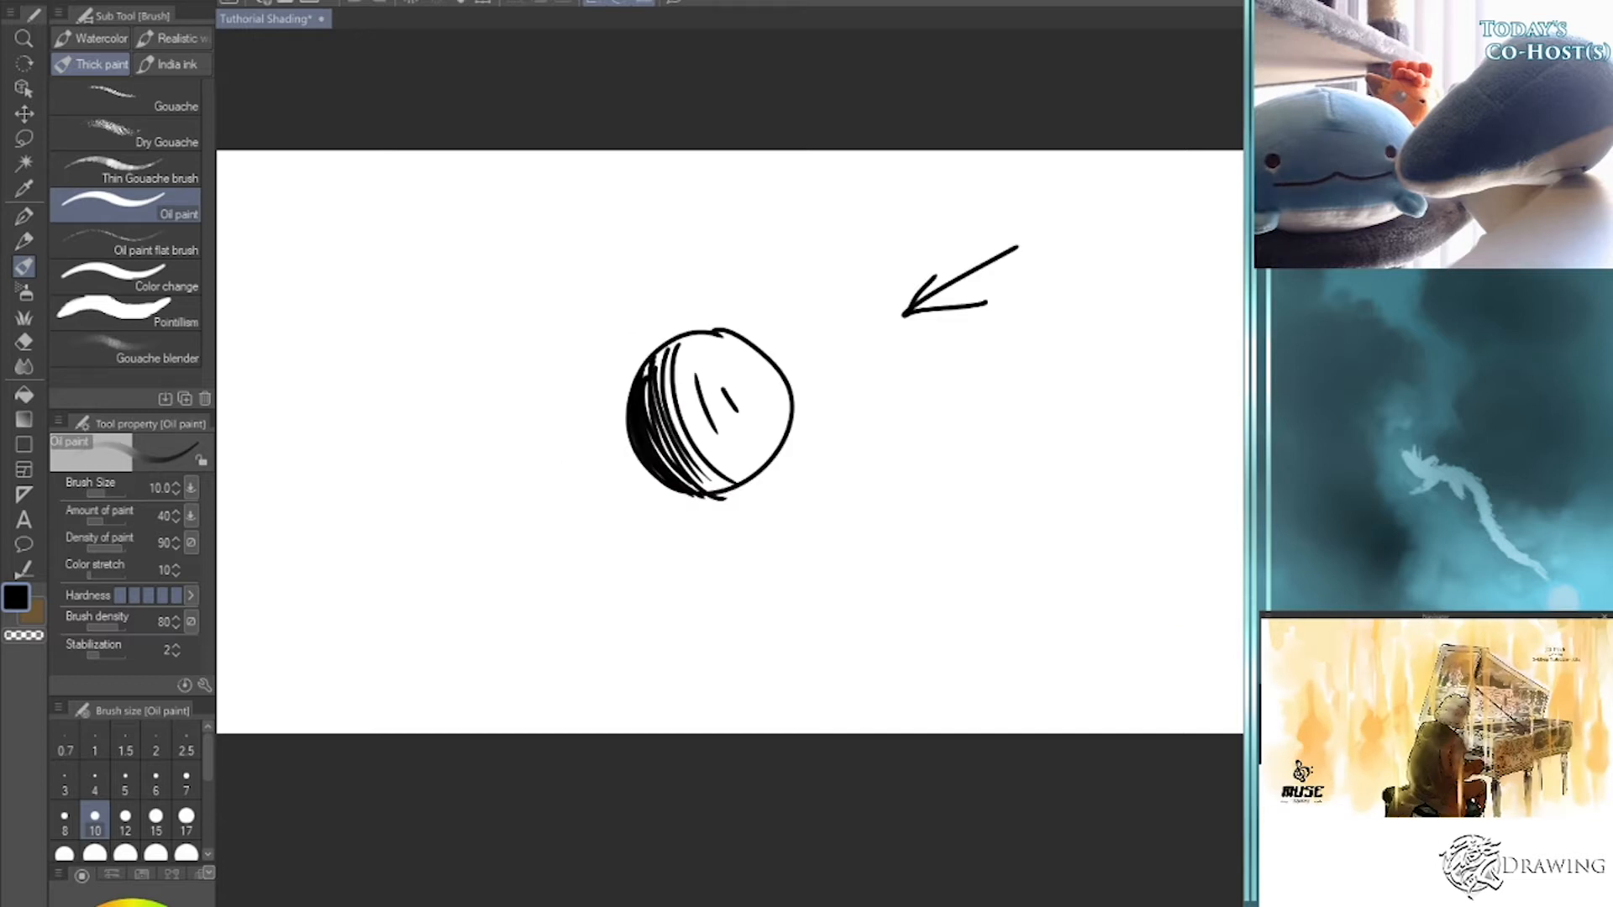
- Add curved hatching strokes across the ball, dense on the shadow side and sparser toward the light
left_click_drag(644, 423, 664, 477)
left_click_drag(645, 378, 685, 495)
mouse_move(685, 337)
left_mouse_down()
mouse_move(730, 460)
mouse_move(731, 411)
mouse_move(763, 453)
left_mouse_up()
key("ctrl+z")
key("ctrl+z")
left_click_drag(700, 342, 758, 461)
key("ctrl+z")
mouse_move(704, 354)
left_mouse_down()
mouse_move(740, 461)
mouse_move(754, 426)
left_mouse_up()
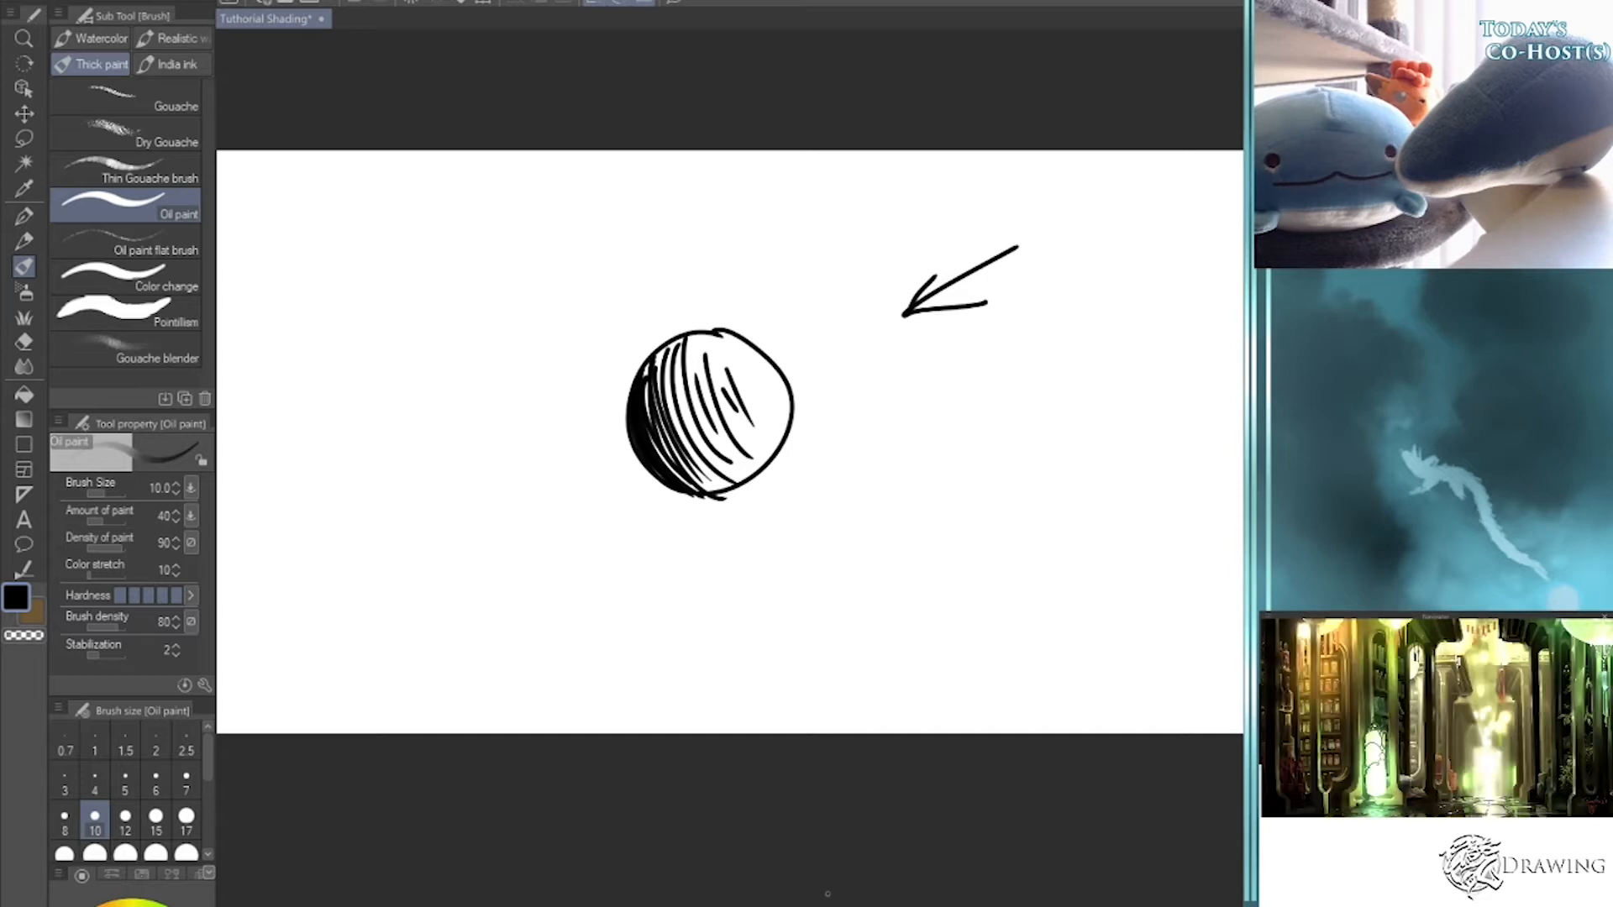
- Draw a stepped block around the ball with a floor ledge, a wall behind it and an upper ledge
mouse_move(762, 463)
left_mouse_down()
mouse_move(906, 461)
mouse_move(919, 527)
mouse_move(589, 535)
left_mouse_up()
left_click_drag(925, 527, 937, 650)
left_click_drag(566, 250, 588, 535)
left_click_drag(649, 237, 658, 346)
mouse_move(566, 250)
left_mouse_down()
mouse_move(630, 243)
mouse_move(557, 253)
left_mouse_up()
key("ctrl+z")
left_click_drag(663, 480, 588, 529)
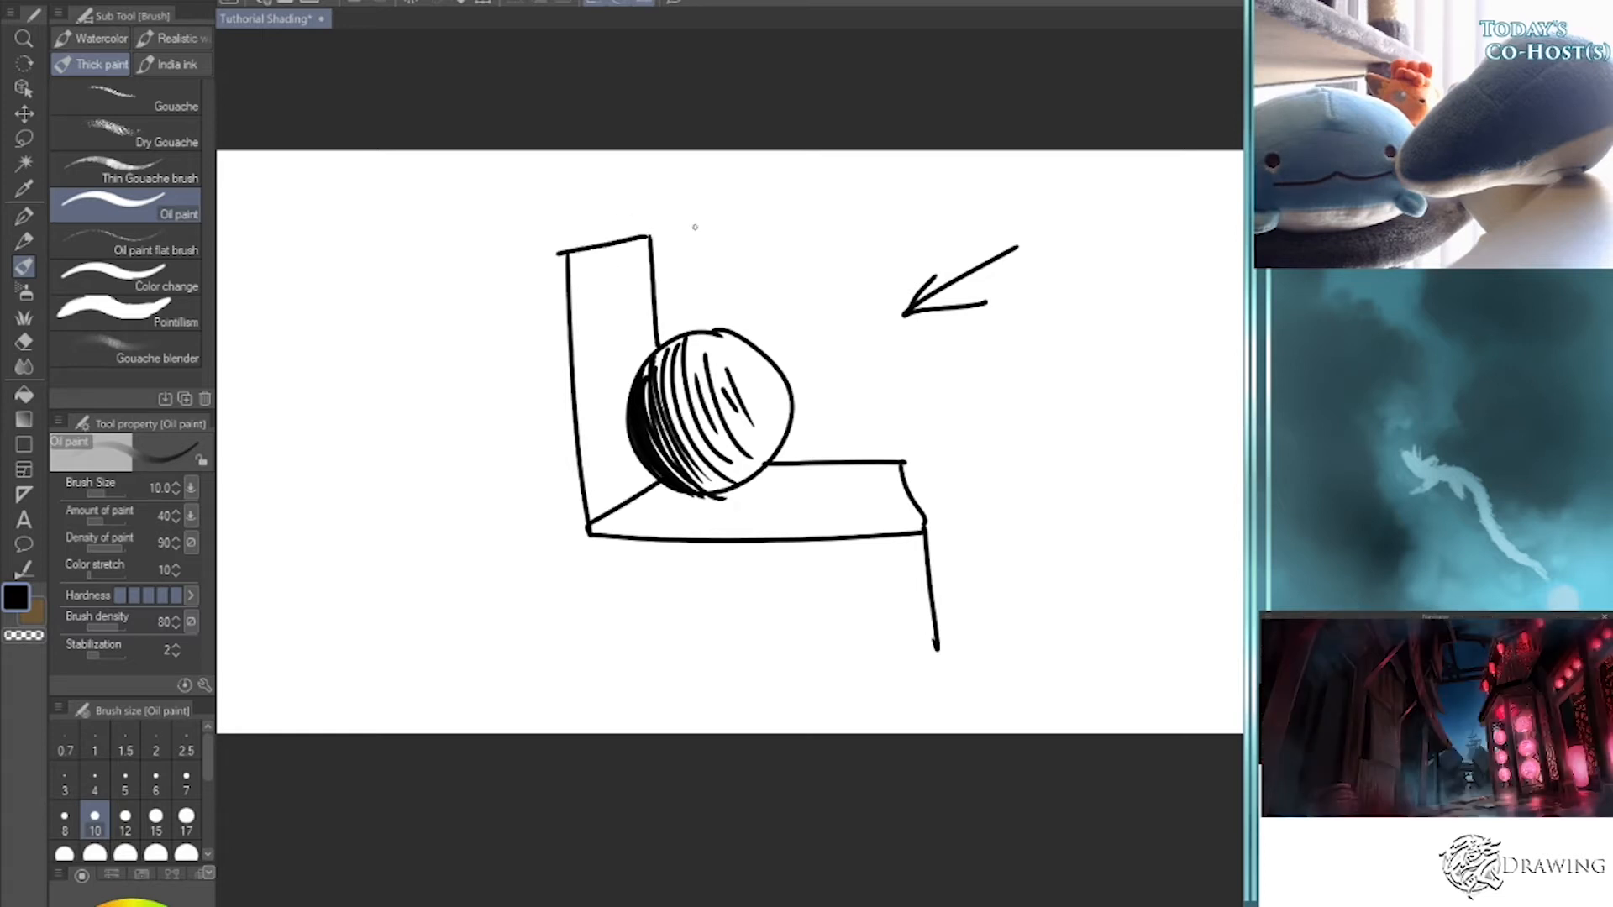
left_click_drag(567, 251, 401, 250)
left_click_drag(648, 234, 427, 219)
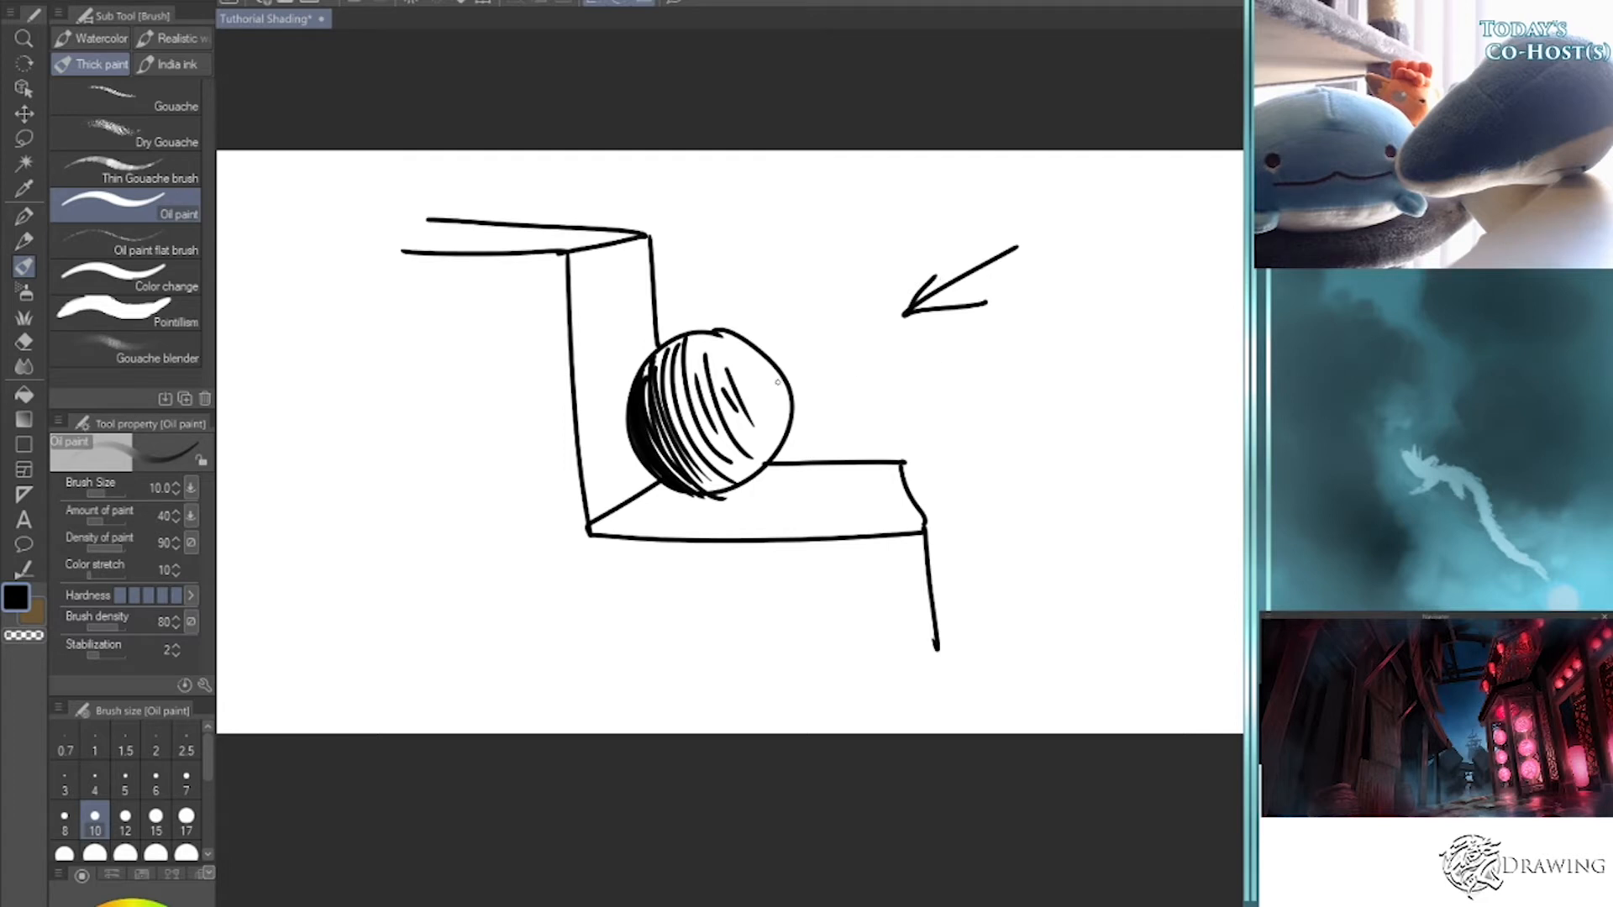
mouse_move(813, 223)
left_mouse_down()
mouse_move(614, 315)
mouse_move(650, 282)
mouse_move(634, 329)
left_mouse_up()
left_click_drag(905, 467, 791, 543)
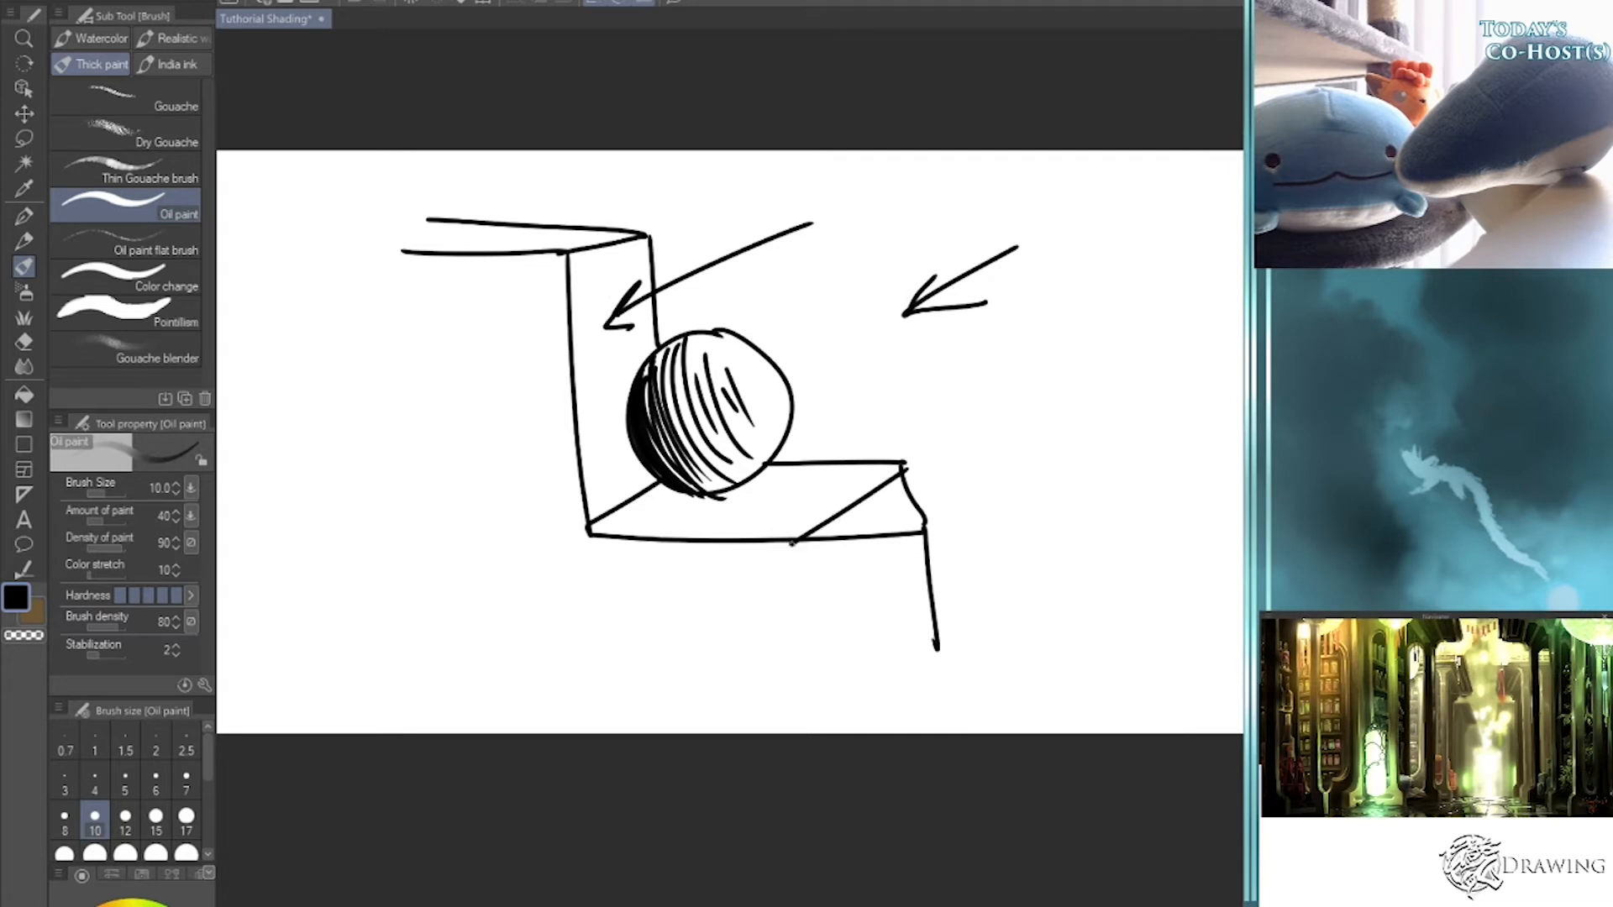
key("ctrl+z")
left_click_drag(962, 447, 843, 513)
key("ctrl+z")
key("ctrl+z")
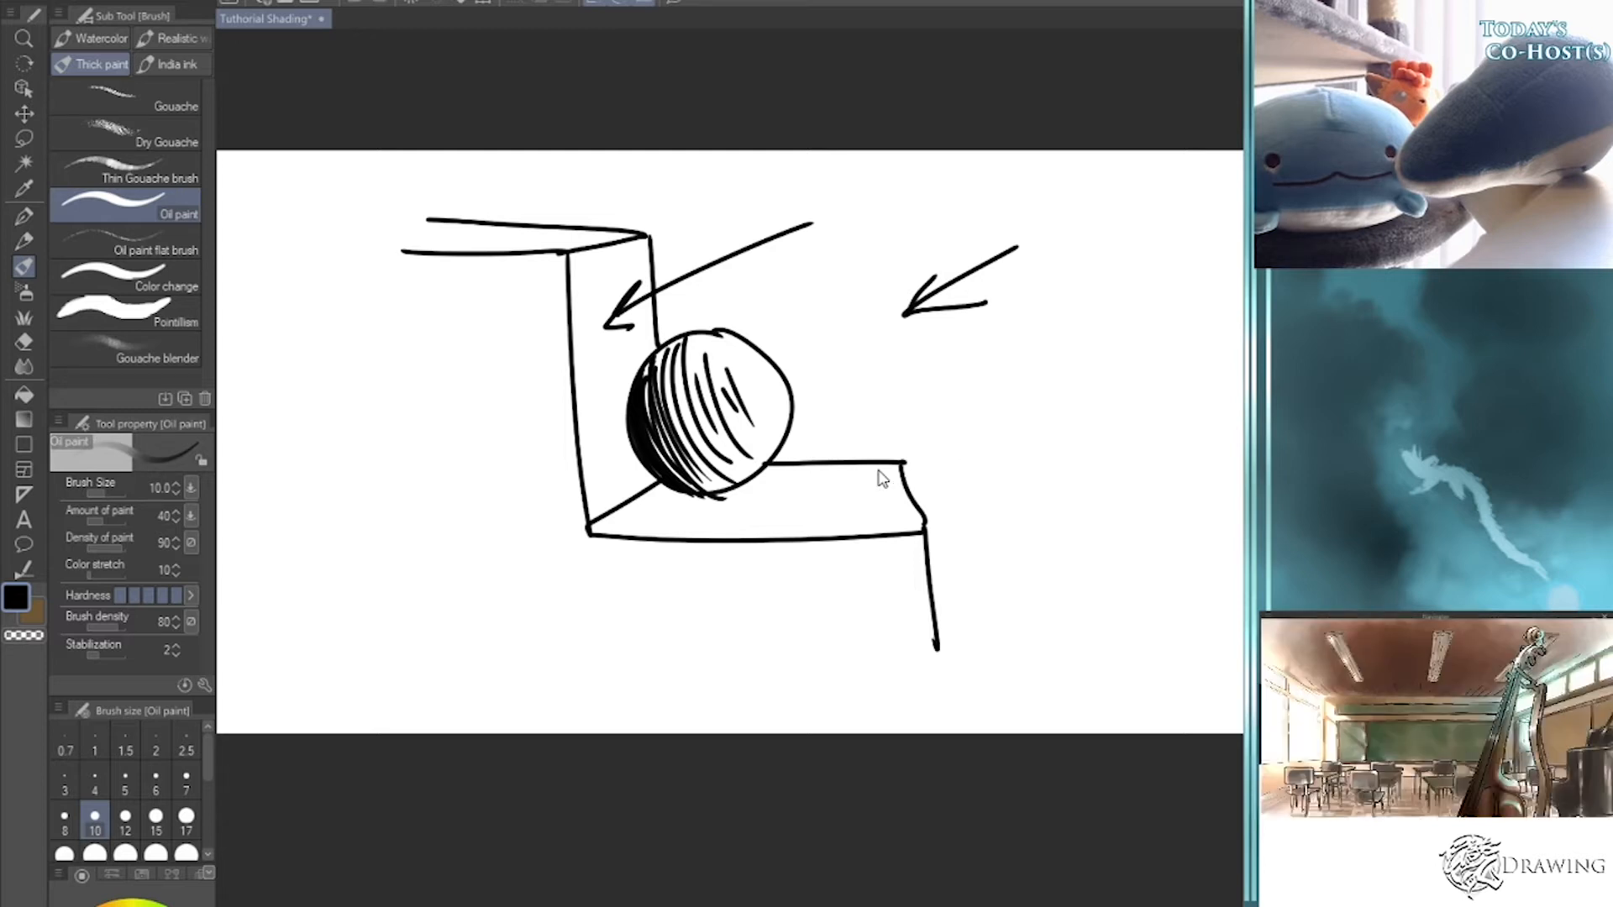
key("ctrl+z")
- Draw light arrows above the ball and onto the floor ledge, plus arrows bouncing off the wall and floor toward the ball
mouse_move(838, 182)
left_mouse_down()
mouse_move(764, 219)
mouse_move(826, 210)
mouse_move(794, 199)
left_mouse_up()
mouse_move(989, 462)
left_mouse_down()
mouse_move(842, 513)
mouse_move(878, 482)
left_mouse_up()
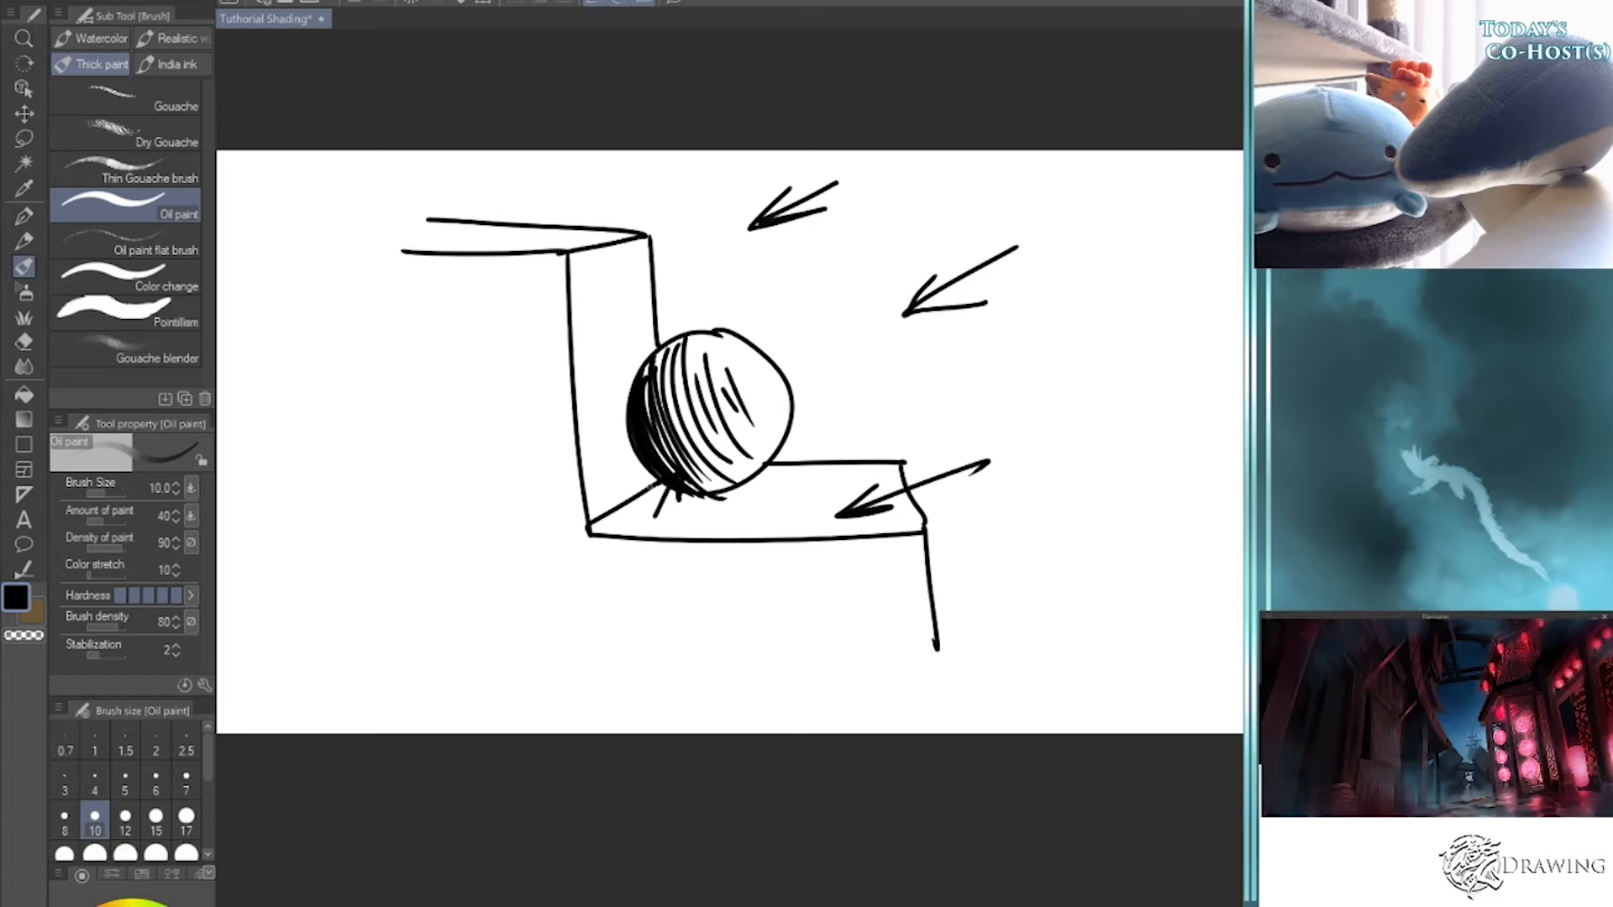
mouse_move(733, 502)
left_mouse_down()
mouse_move(623, 528)
mouse_move(658, 496)
left_mouse_up()
mouse_move(702, 285)
left_mouse_down()
mouse_move(586, 350)
mouse_move(628, 351)
mouse_move(613, 367)
mouse_move(663, 474)
left_mouse_up()
- Lighten the ball's dark outer edge with an enlarged Kneaded eraser to suggest reflected light
key("e")
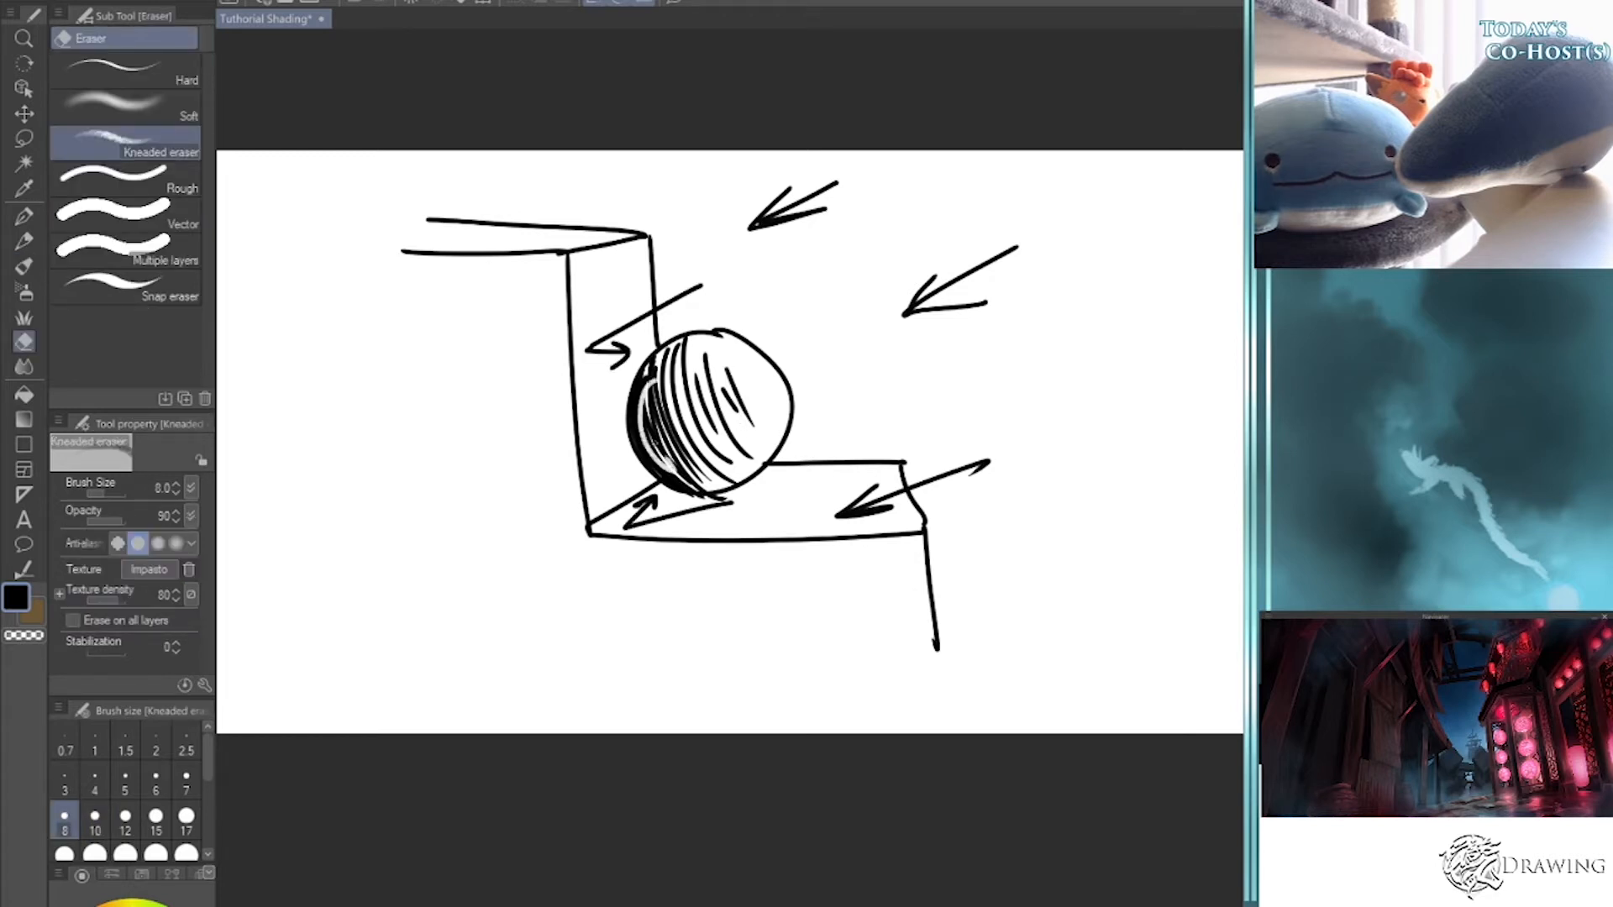
key("bracketright")
key("bracketright")
key("bracketright")
key("bracketright")
mouse_move(650, 374)
left_mouse_down()
mouse_move(682, 478)
mouse_move(652, 445)
mouse_move(640, 469)
left_mouse_up()
key("bracketright")
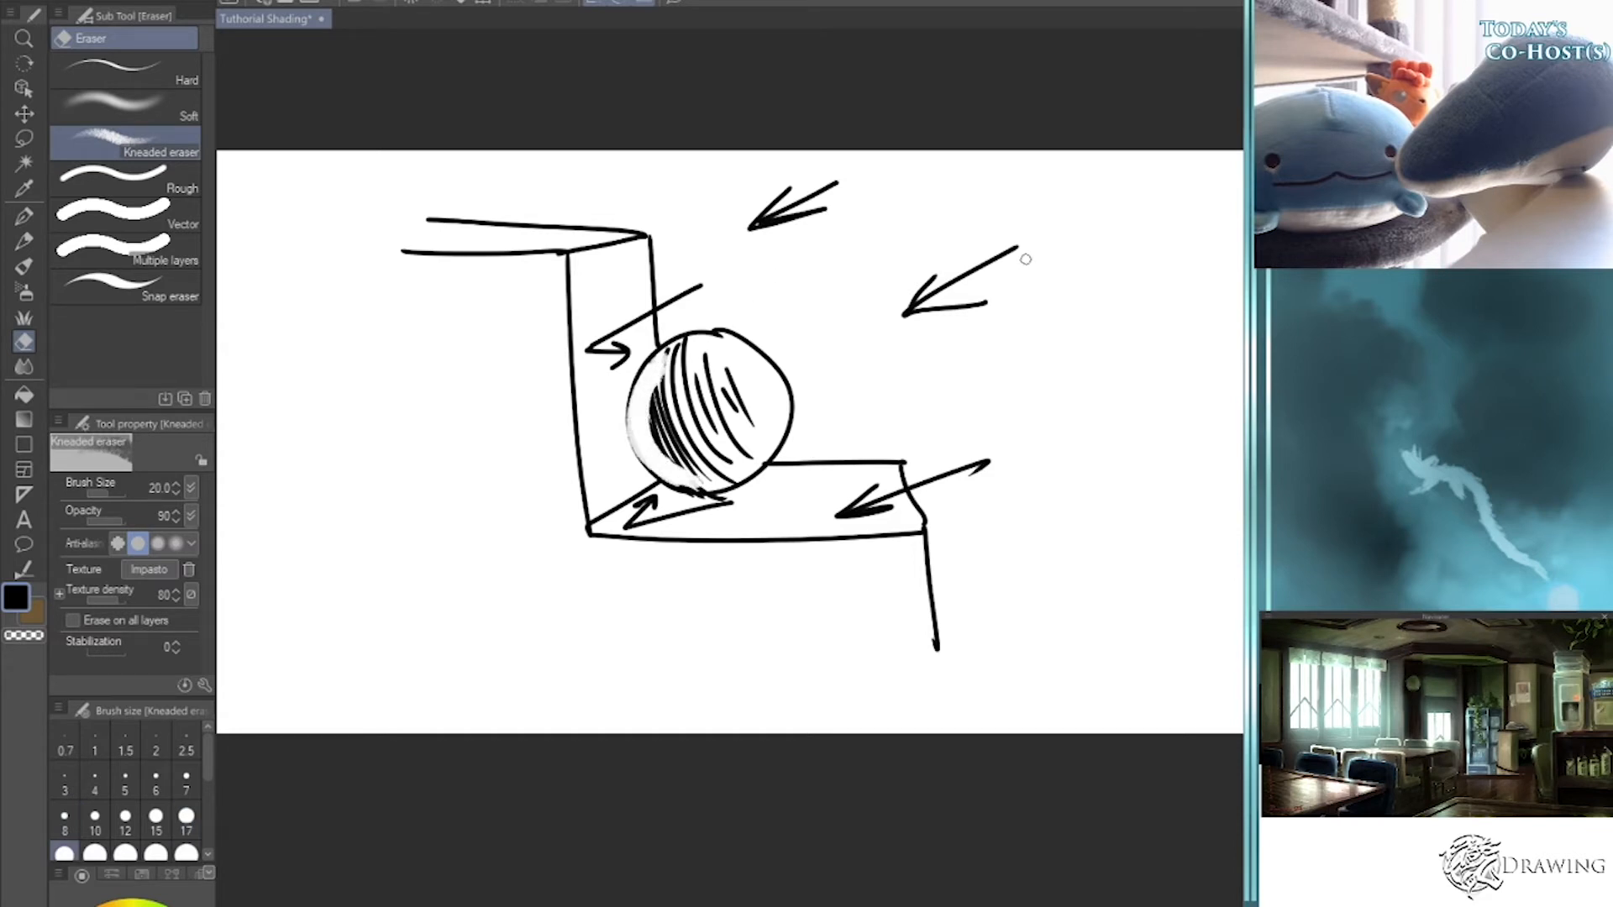
- Paint a solid black core shadow band along the ball's curve with the size 10 Oil paint brush
key("b")
mouse_move(659, 361)
left_mouse_down()
mouse_move(685, 470)
mouse_move(716, 496)
mouse_move(651, 478)
left_mouse_up()
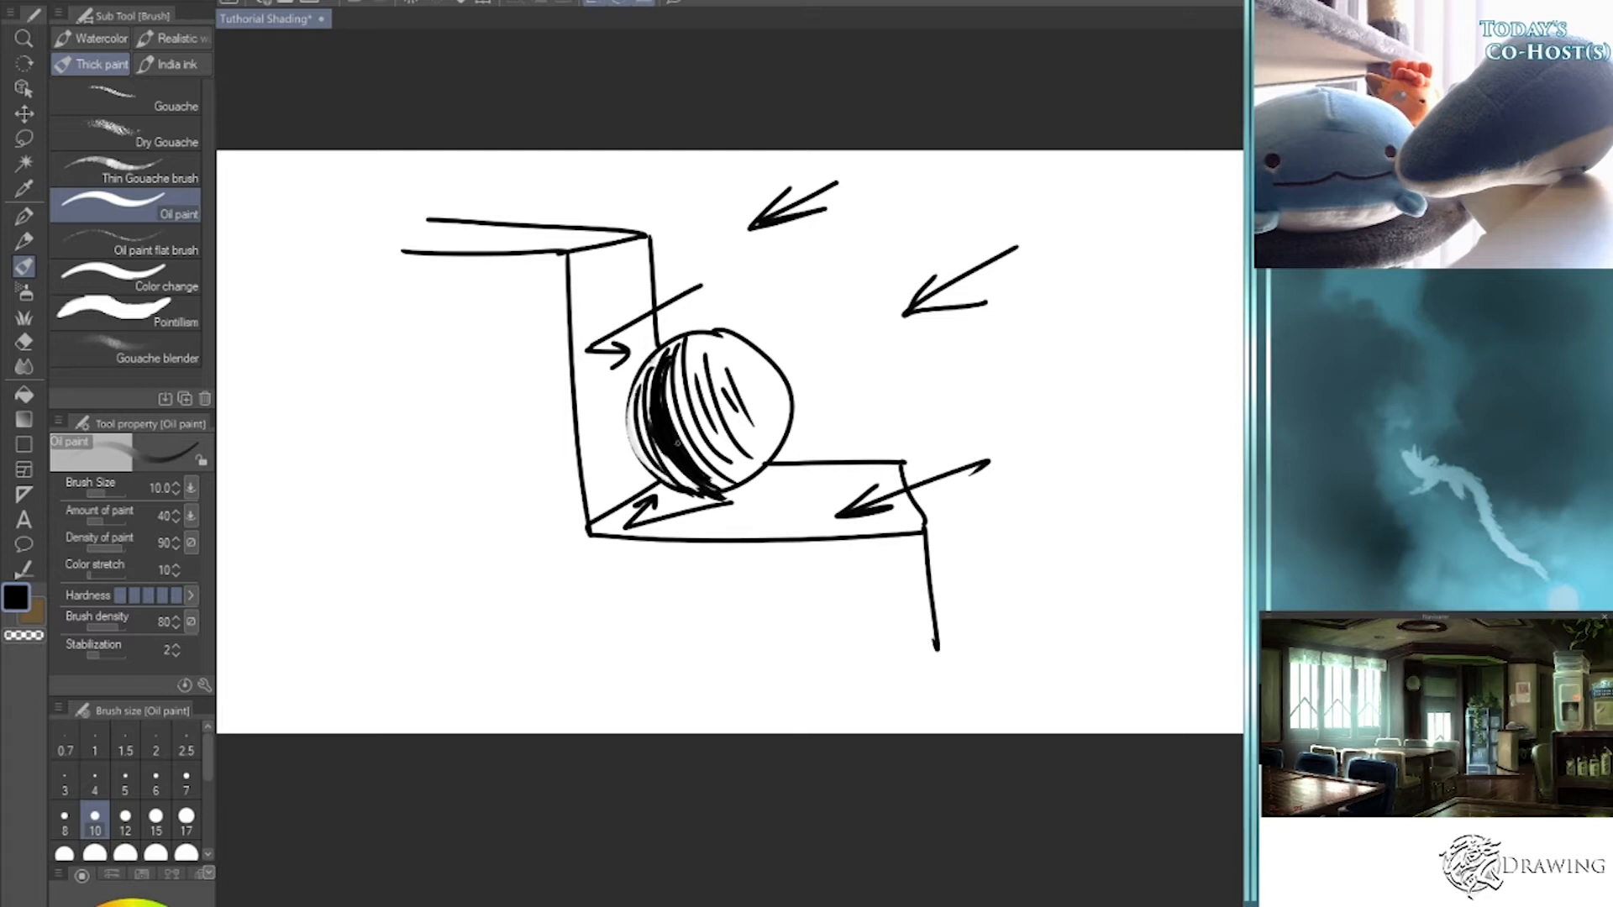
left_click_drag(672, 395, 692, 466)
mouse_move(676, 345)
left_mouse_down()
mouse_move(665, 401)
mouse_move(724, 480)
left_mouse_up()
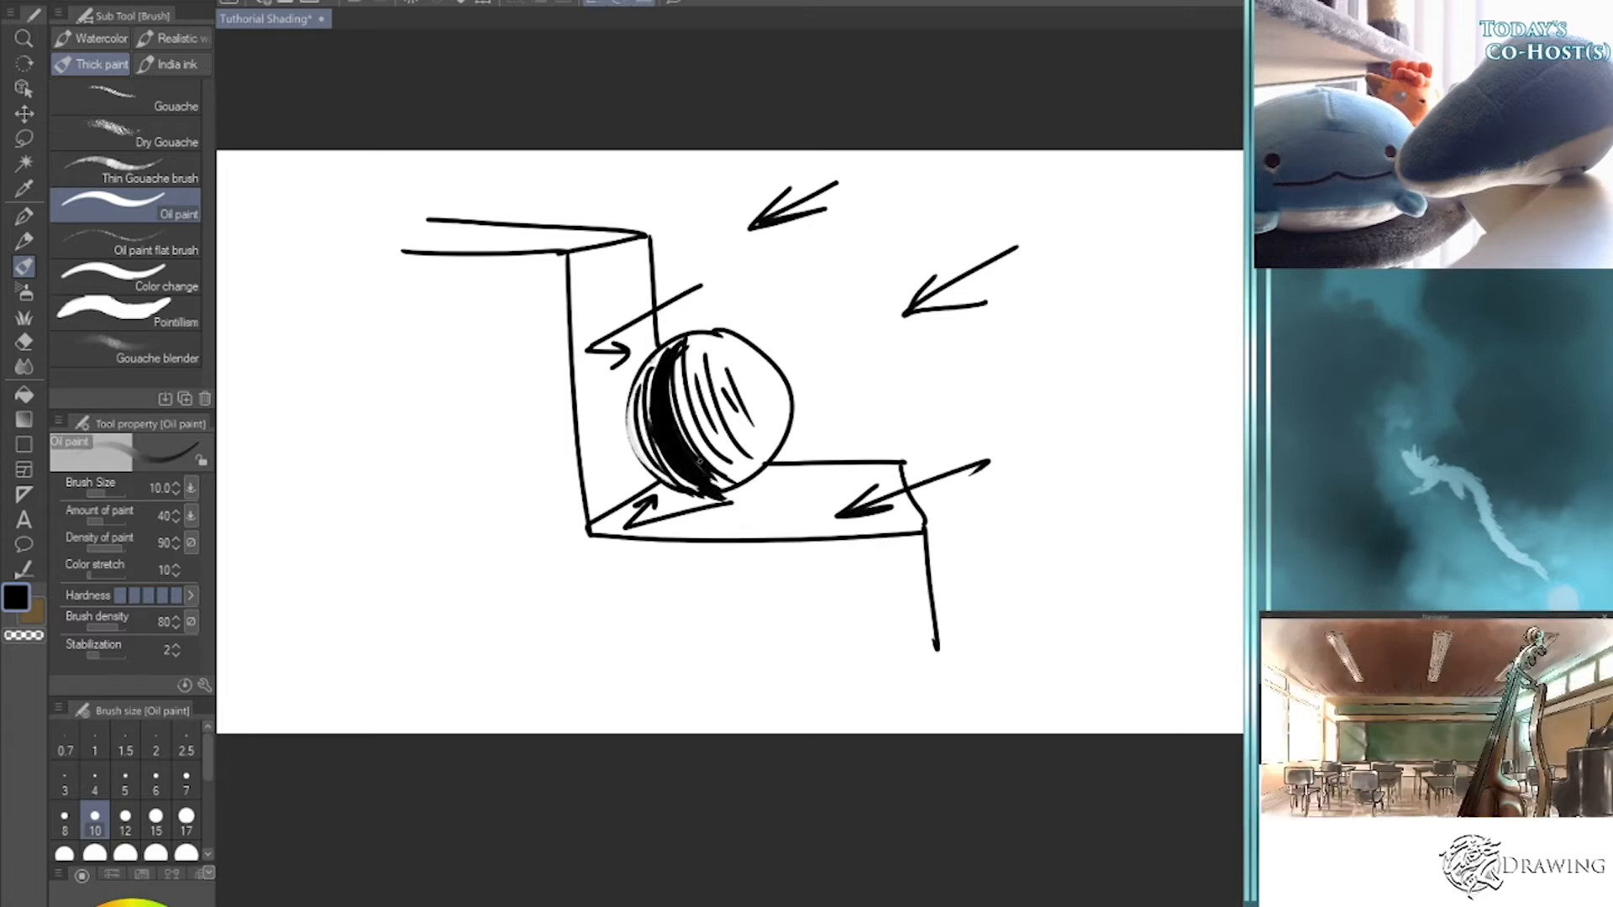
left_click_drag(701, 335, 673, 344)
- Hatch a black cast shadow on the wall and floor behind the ball and darken the ball's shaded side
mouse_move(642, 490)
left_mouse_down()
mouse_move(699, 498)
mouse_move(630, 501)
mouse_move(665, 495)
mouse_move(622, 446)
mouse_move(650, 483)
mouse_move(637, 495)
mouse_move(623, 387)
mouse_move(619, 491)
mouse_move(627, 444)
mouse_move(608, 457)
mouse_move(629, 379)
mouse_move(613, 438)
mouse_move(642, 471)
mouse_move(629, 392)
mouse_move(617, 421)
mouse_move(615, 375)
left_mouse_up()
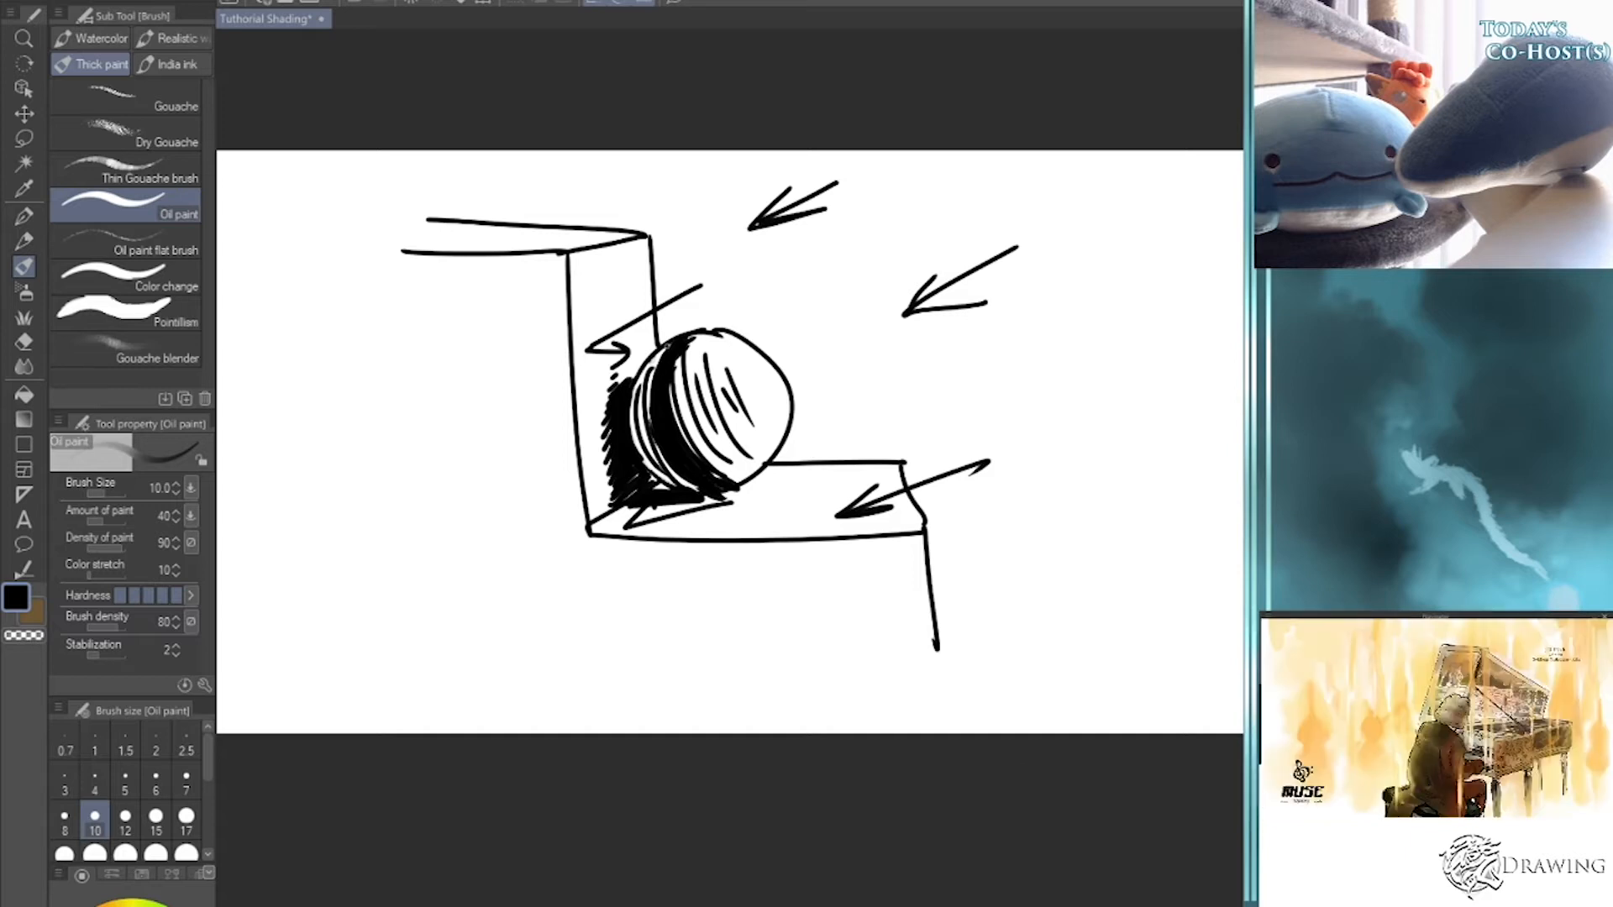
left_click_drag(668, 453, 680, 477)
left_click_drag(649, 376, 658, 459)
mouse_move(694, 314)
left_mouse_down()
mouse_move(478, 455)
mouse_move(577, 422)
mouse_move(558, 458)
left_mouse_up()
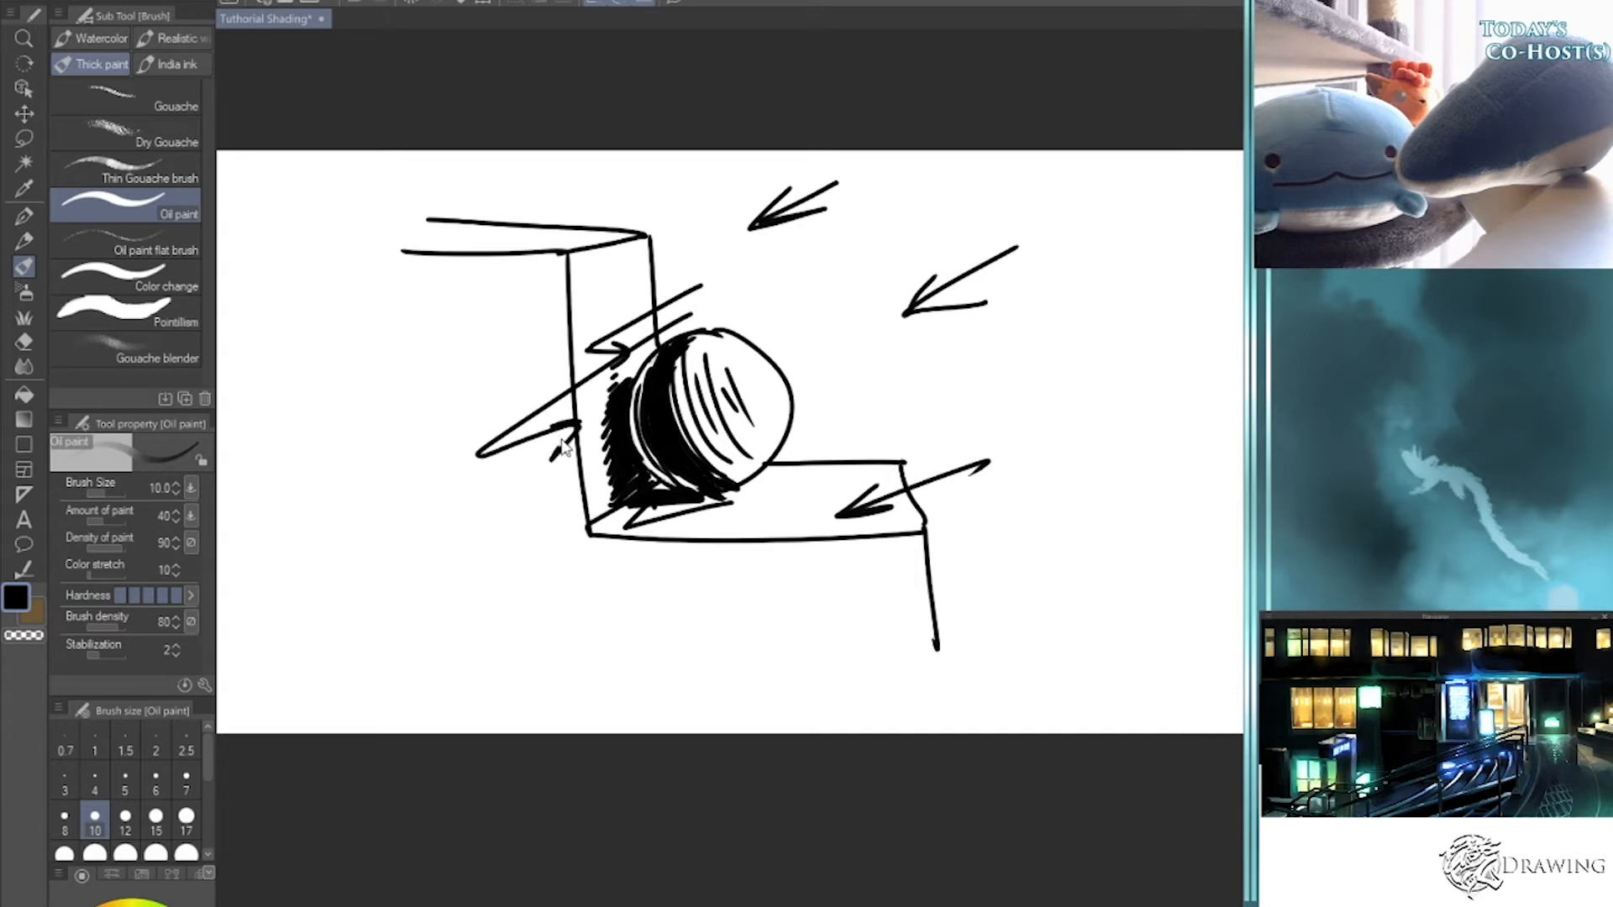
key("ctrl+z")
key("ctrl+z")
key("ctrl+z")
key("ctrl+z")
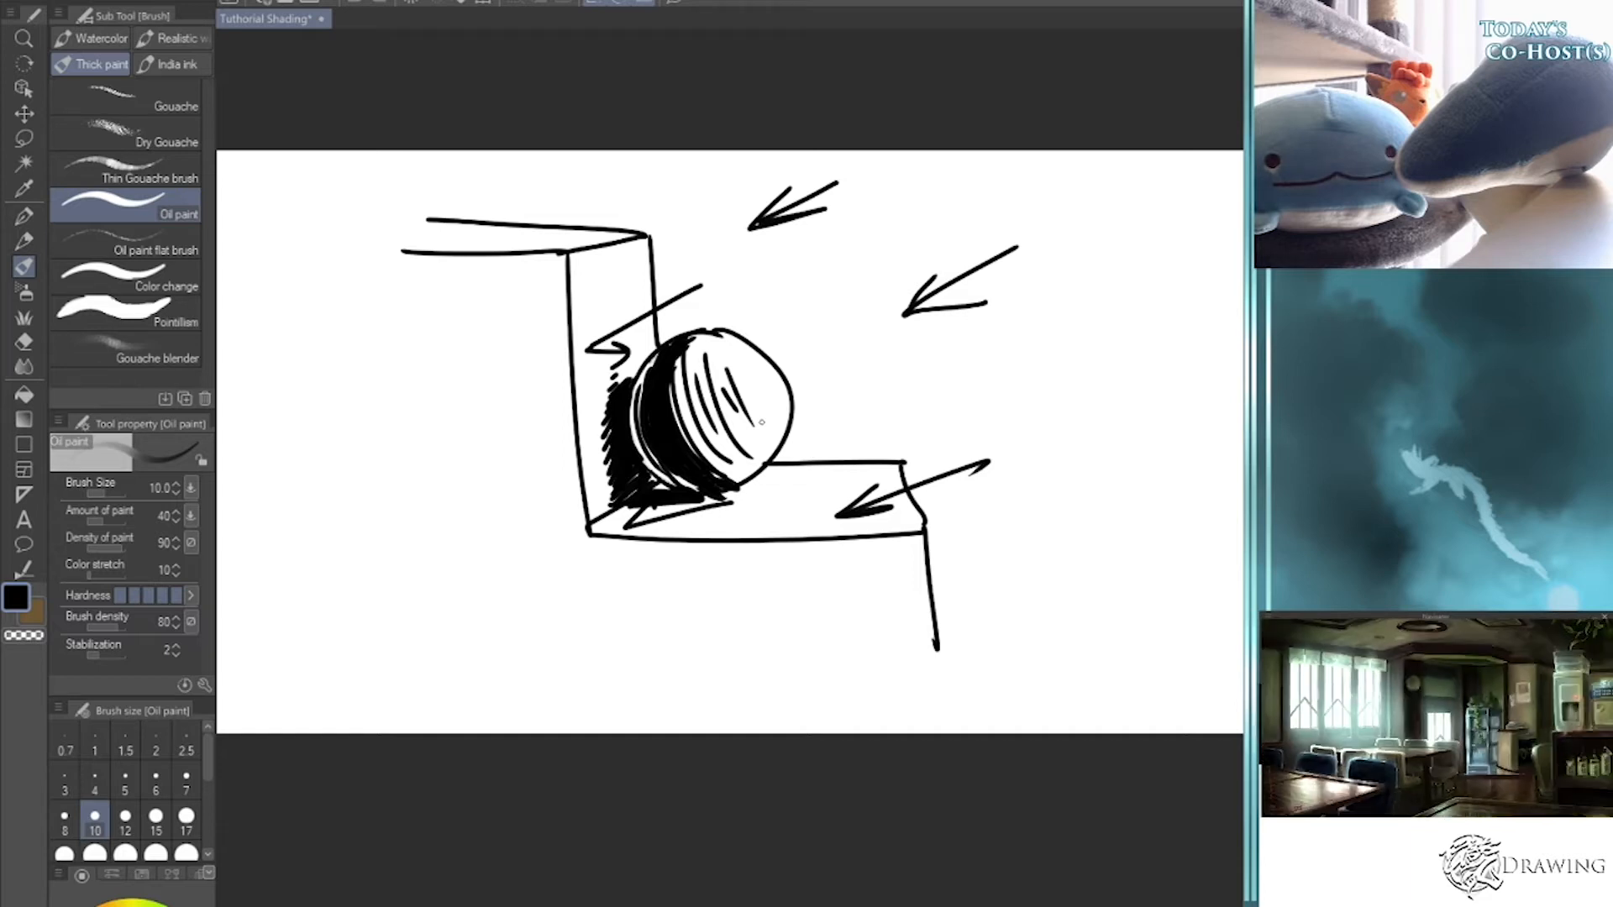
- Clear the ball drawing from the canvas and set the brush size to 7
key("Delete")
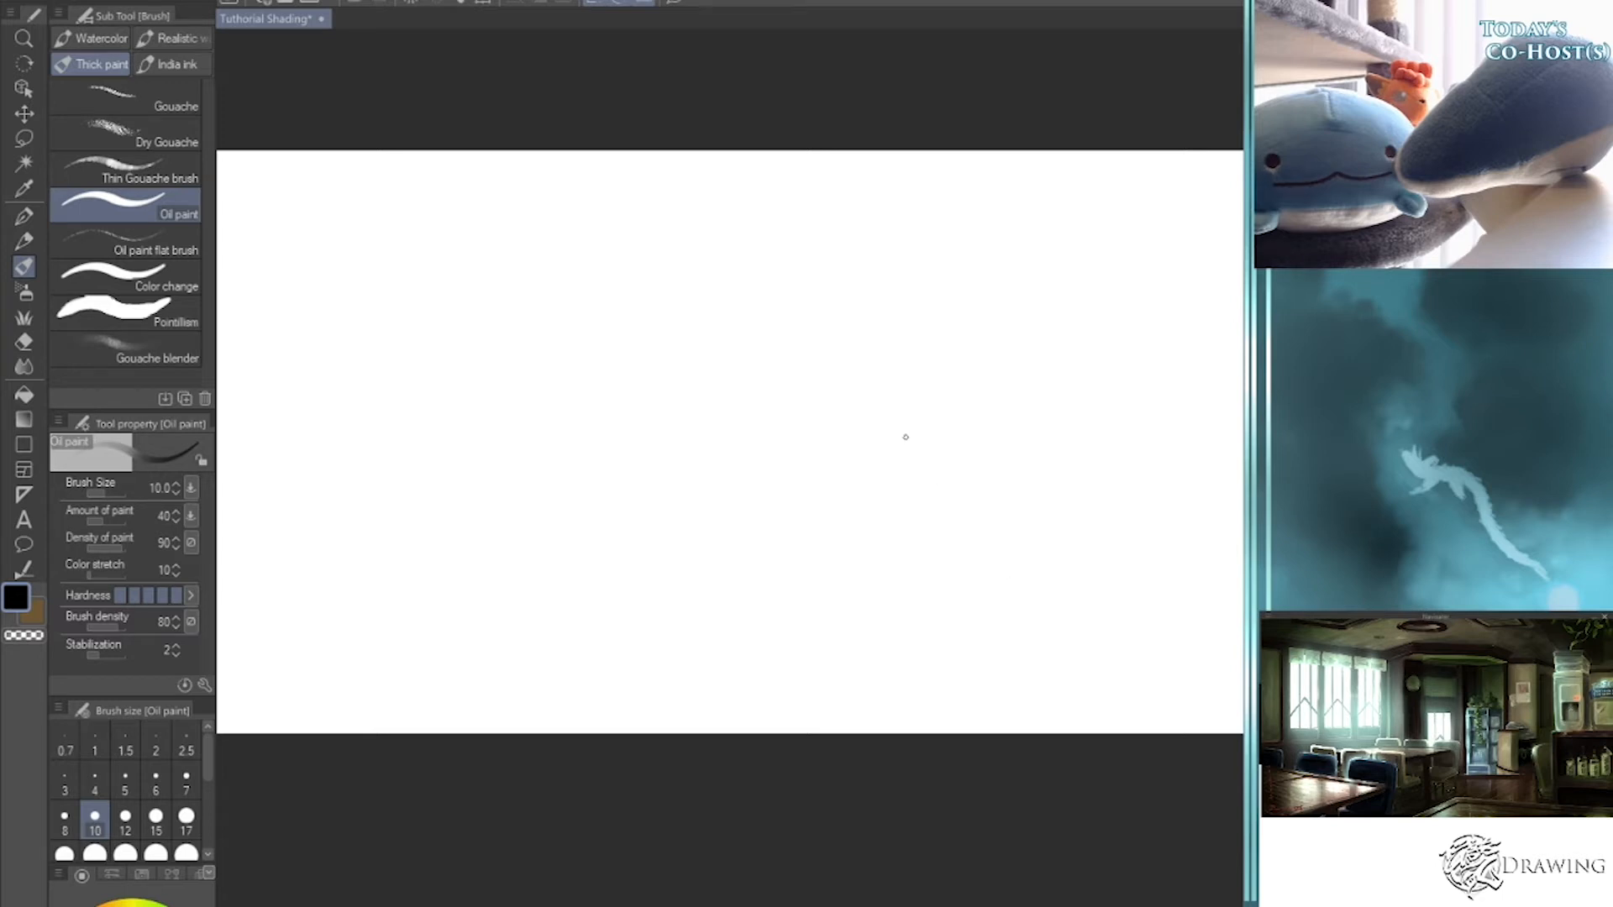
key("bracketleft")
key("bracketleft")
key("bracketleft")
key("bracketleft")
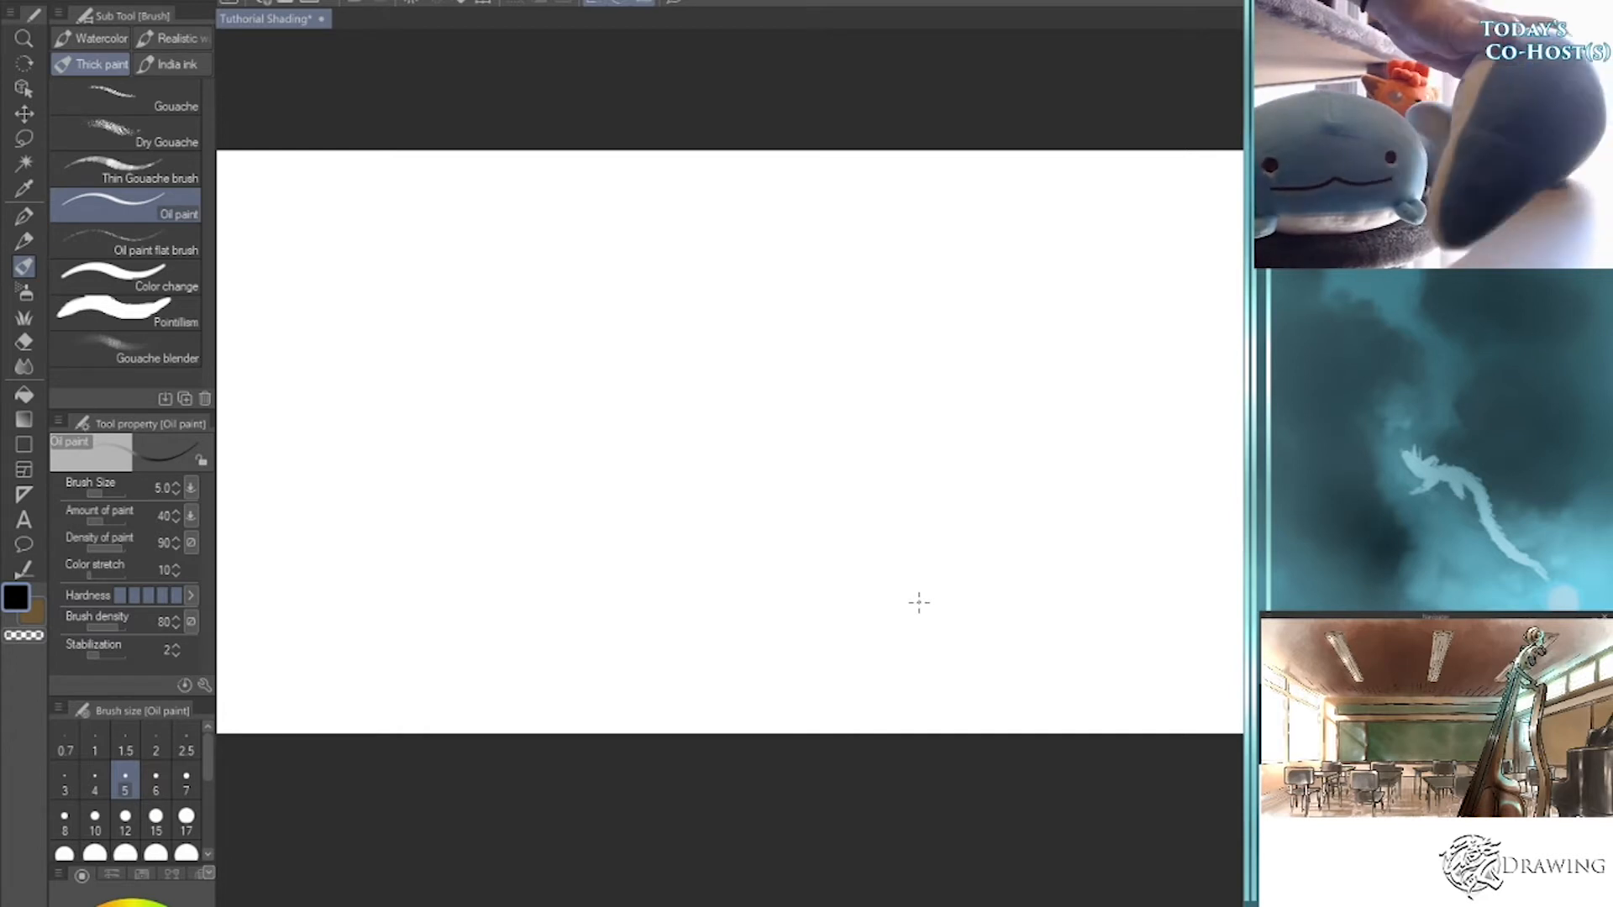
key("bracketright")
key("bracketright")
- Outline a plush whale with a large rounded head, mouth, small fins, plump body and a curved closed eye
left_click_drag(620, 420, 688, 328)
mouse_move(698, 324)
left_mouse_down()
mouse_move(884, 415)
mouse_move(856, 353)
mouse_move(910, 438)
mouse_move(923, 508)
left_mouse_up()
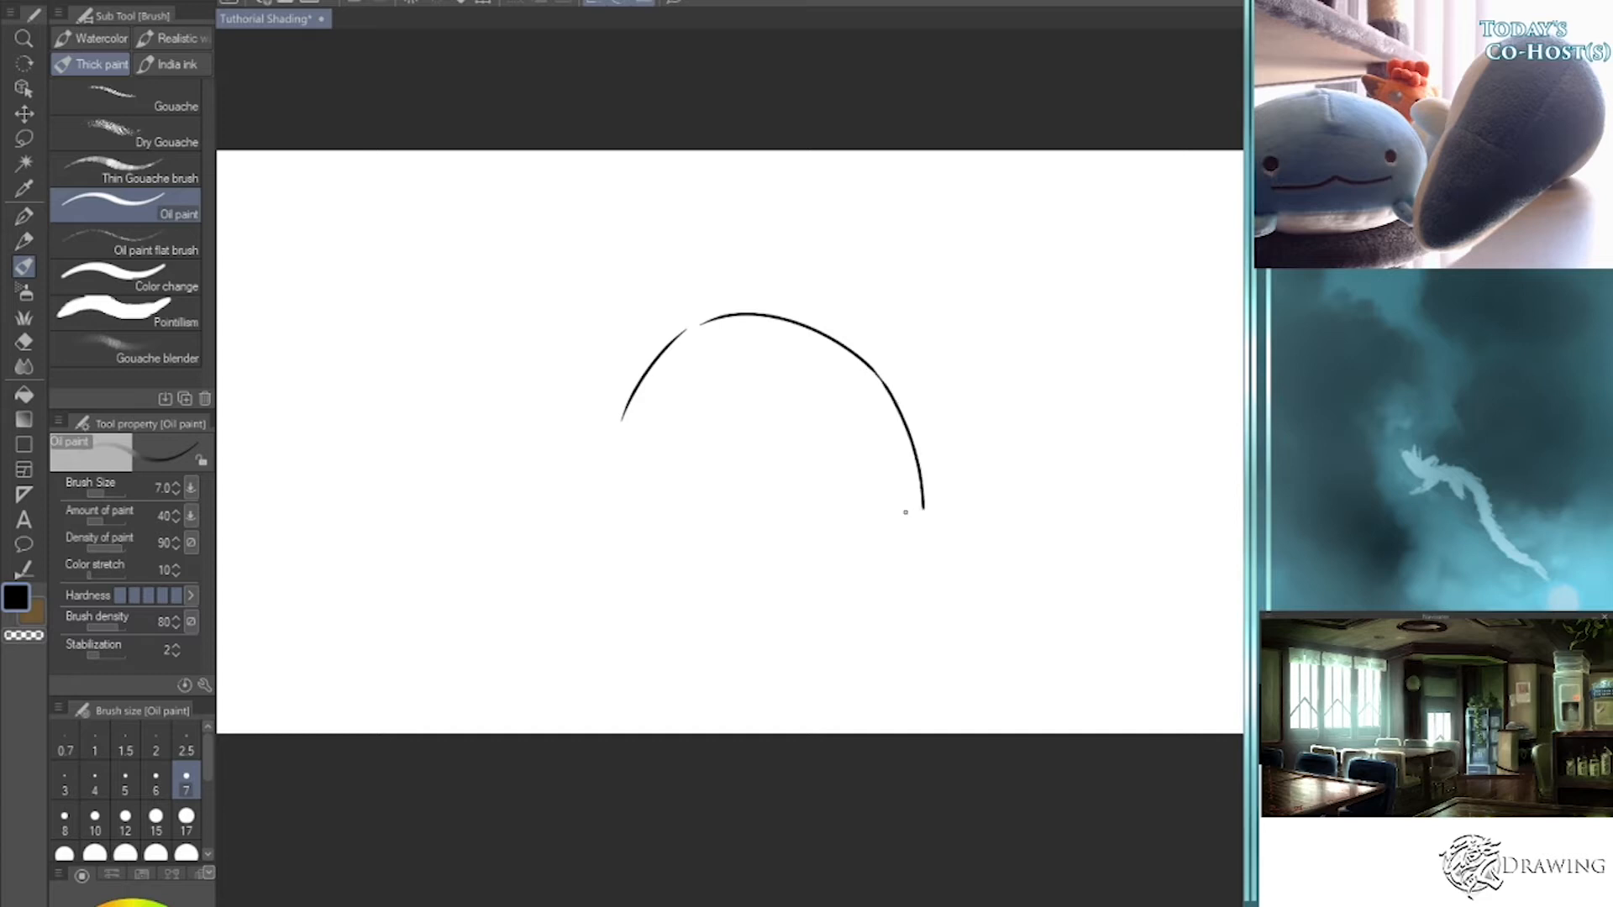
mouse_move(611, 542)
left_mouse_down()
mouse_move(623, 590)
mouse_move(666, 551)
left_mouse_up()
left_click_drag(923, 510, 923, 614)
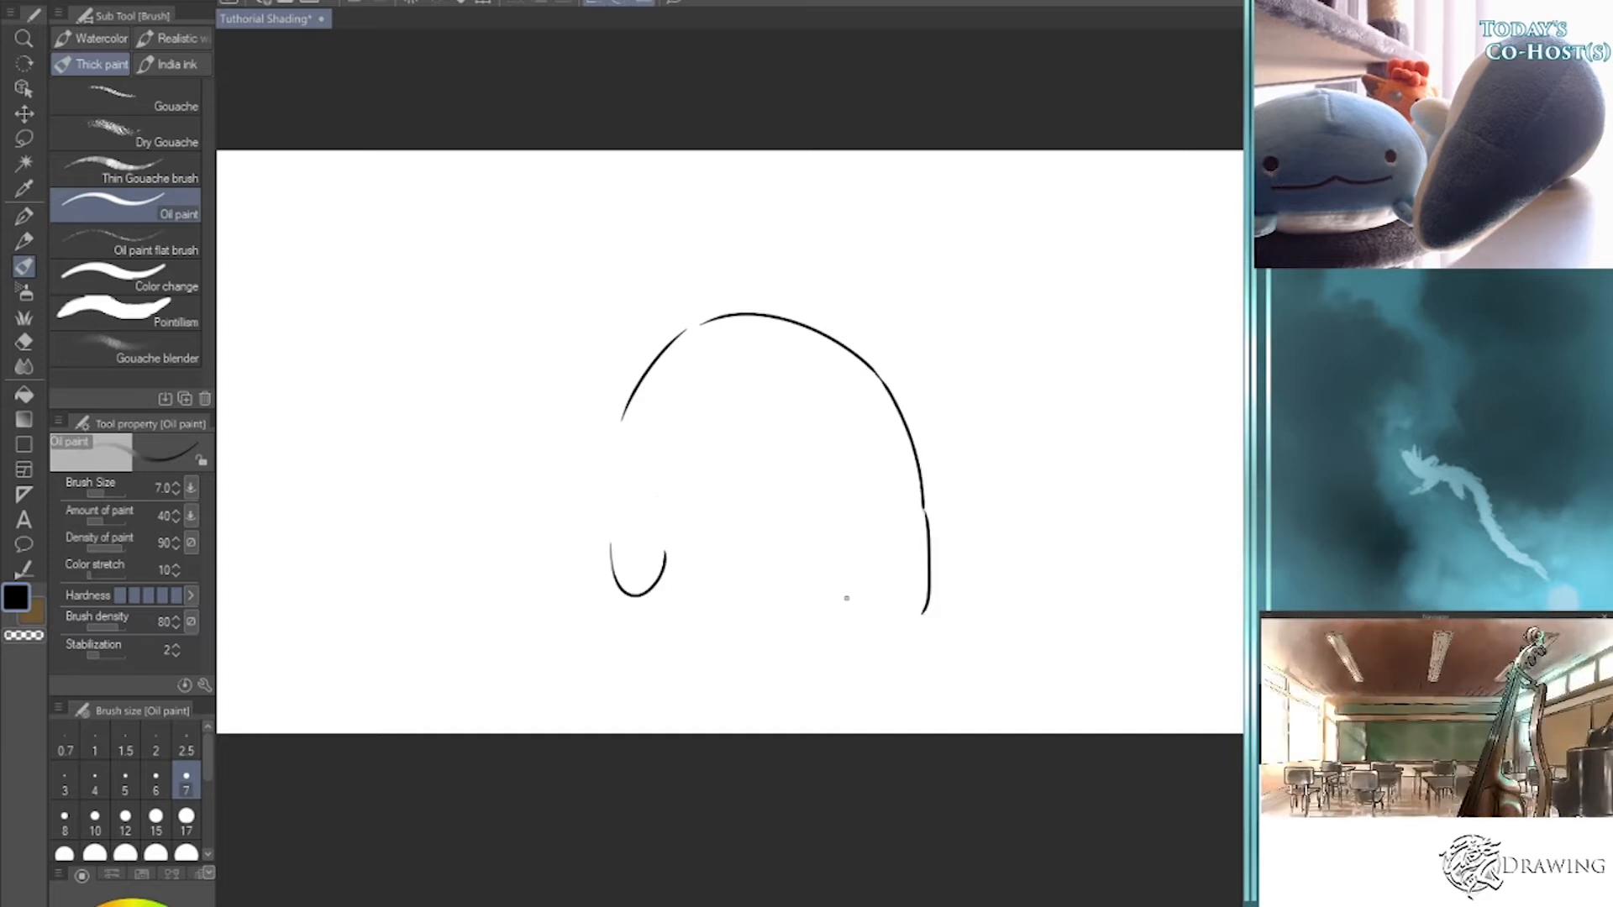
left_click_drag(694, 546, 920, 598)
mouse_move(630, 397)
left_mouse_down()
mouse_move(436, 497)
mouse_move(450, 599)
mouse_move(506, 623)
mouse_move(756, 581)
left_mouse_up()
left_click_drag(927, 592, 896, 626)
mouse_move(711, 470)
left_mouse_down()
mouse_move(759, 457)
mouse_move(802, 494)
left_mouse_up()
mouse_move(710, 467)
left_mouse_down()
mouse_move(792, 460)
mouse_move(805, 492)
left_mouse_up()
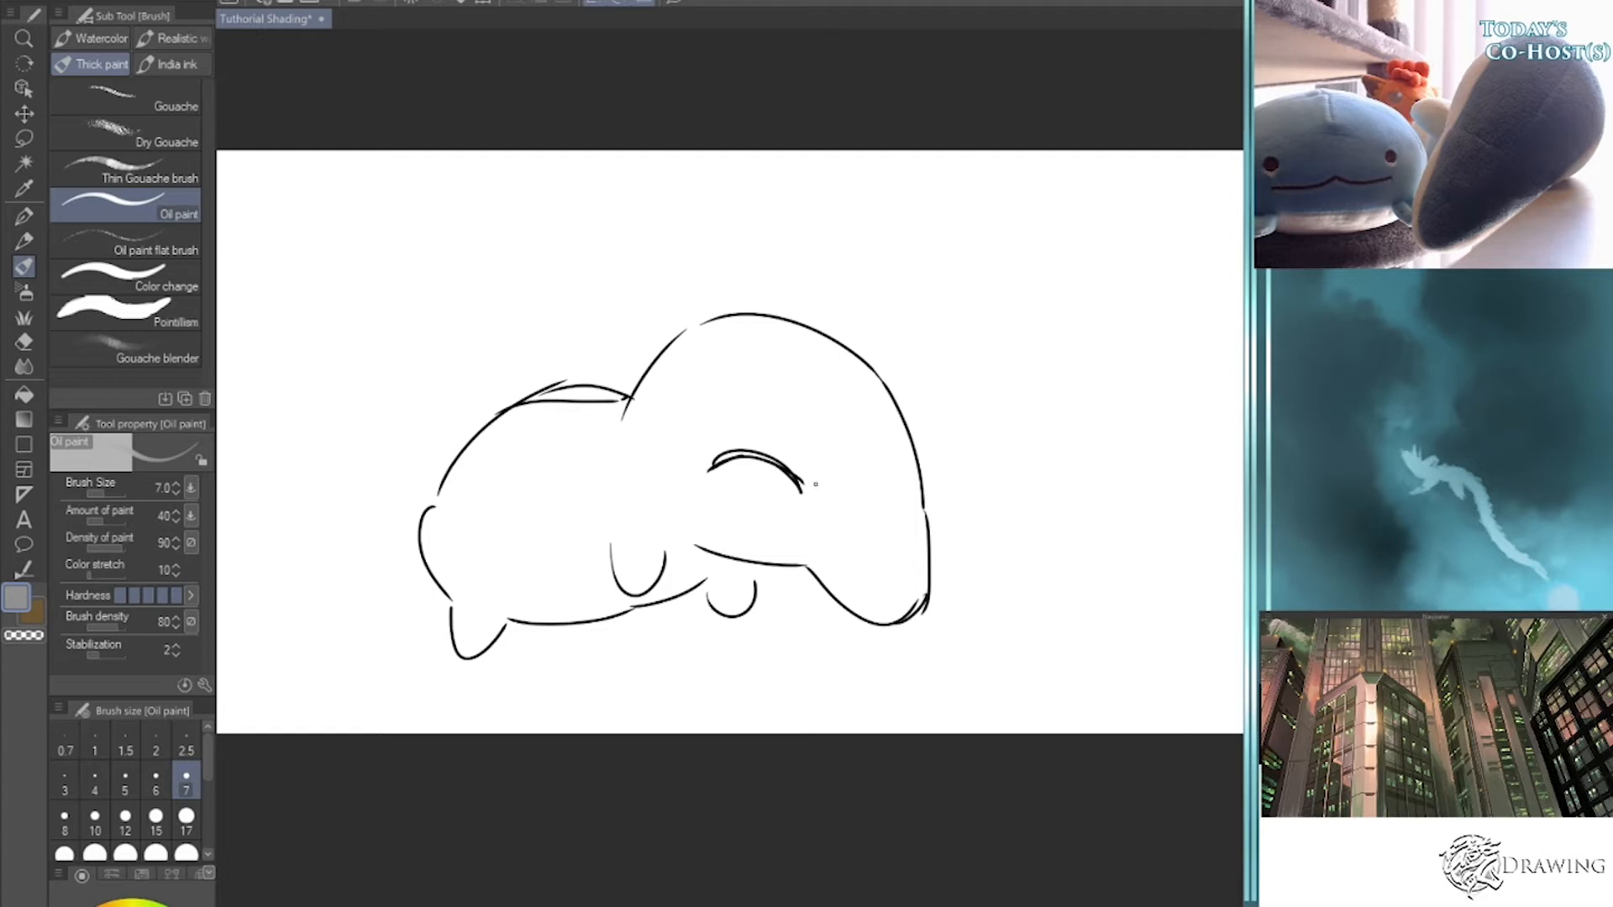
- Enlarge the brush, paint a first gray shadow stroke on the plush's head and draw a gray light arrow aimed at it
key("bracketright")
key("bracketright")
key("bracketright")
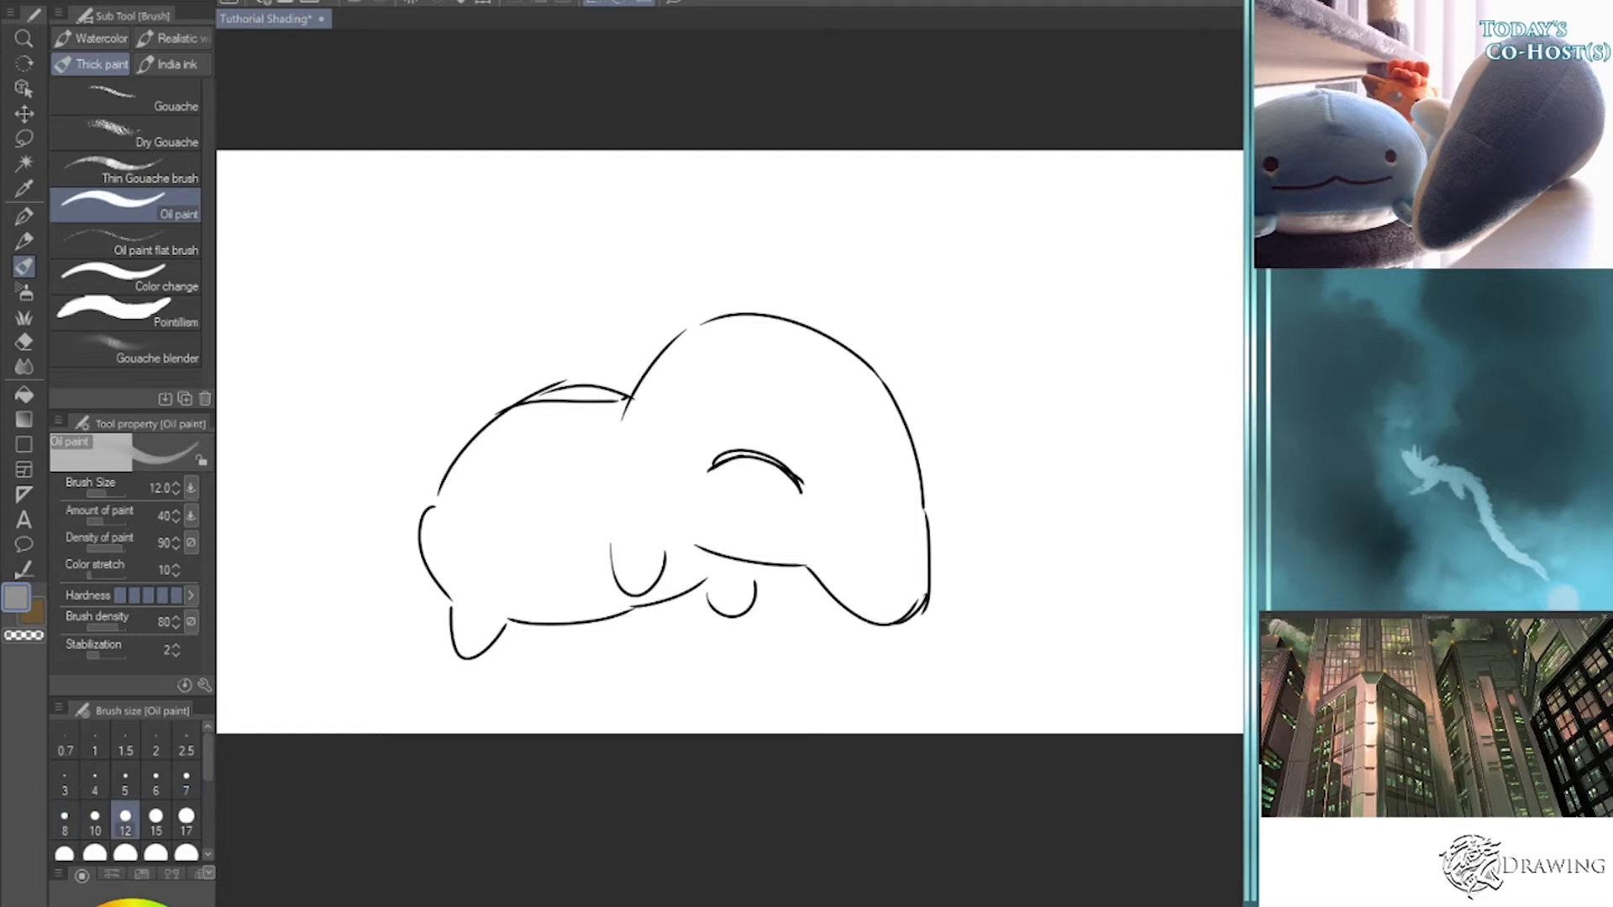
key("bracketright")
key("bracketright")
key("bracketright")
key("bracketright")
key("bracketright")
key("bracketright")
mouse_move(689, 346)
left_mouse_down()
mouse_move(755, 508)
mouse_move(687, 359)
mouse_move(701, 445)
left_mouse_up()
key("bracketleft")
mouse_move(1120, 244)
left_mouse_down()
mouse_move(1026, 288)
mouse_move(1067, 323)
left_mouse_up()
left_click_drag(1025, 265, 987, 323)
- Extend the gray shadow shape down the back of the head, under the eye and along the snout
key("bracketright")
mouse_move(698, 343)
left_mouse_down()
mouse_move(728, 468)
mouse_move(696, 372)
mouse_move(750, 319)
mouse_move(757, 489)
mouse_move(784, 533)
mouse_move(825, 539)
mouse_move(908, 606)
left_mouse_up()
key("bracketleft")
key("bracketleft")
mouse_move(821, 544)
left_mouse_down()
mouse_move(884, 586)
mouse_move(867, 599)
mouse_move(796, 536)
left_mouse_up()
left_click_drag(773, 529, 665, 460)
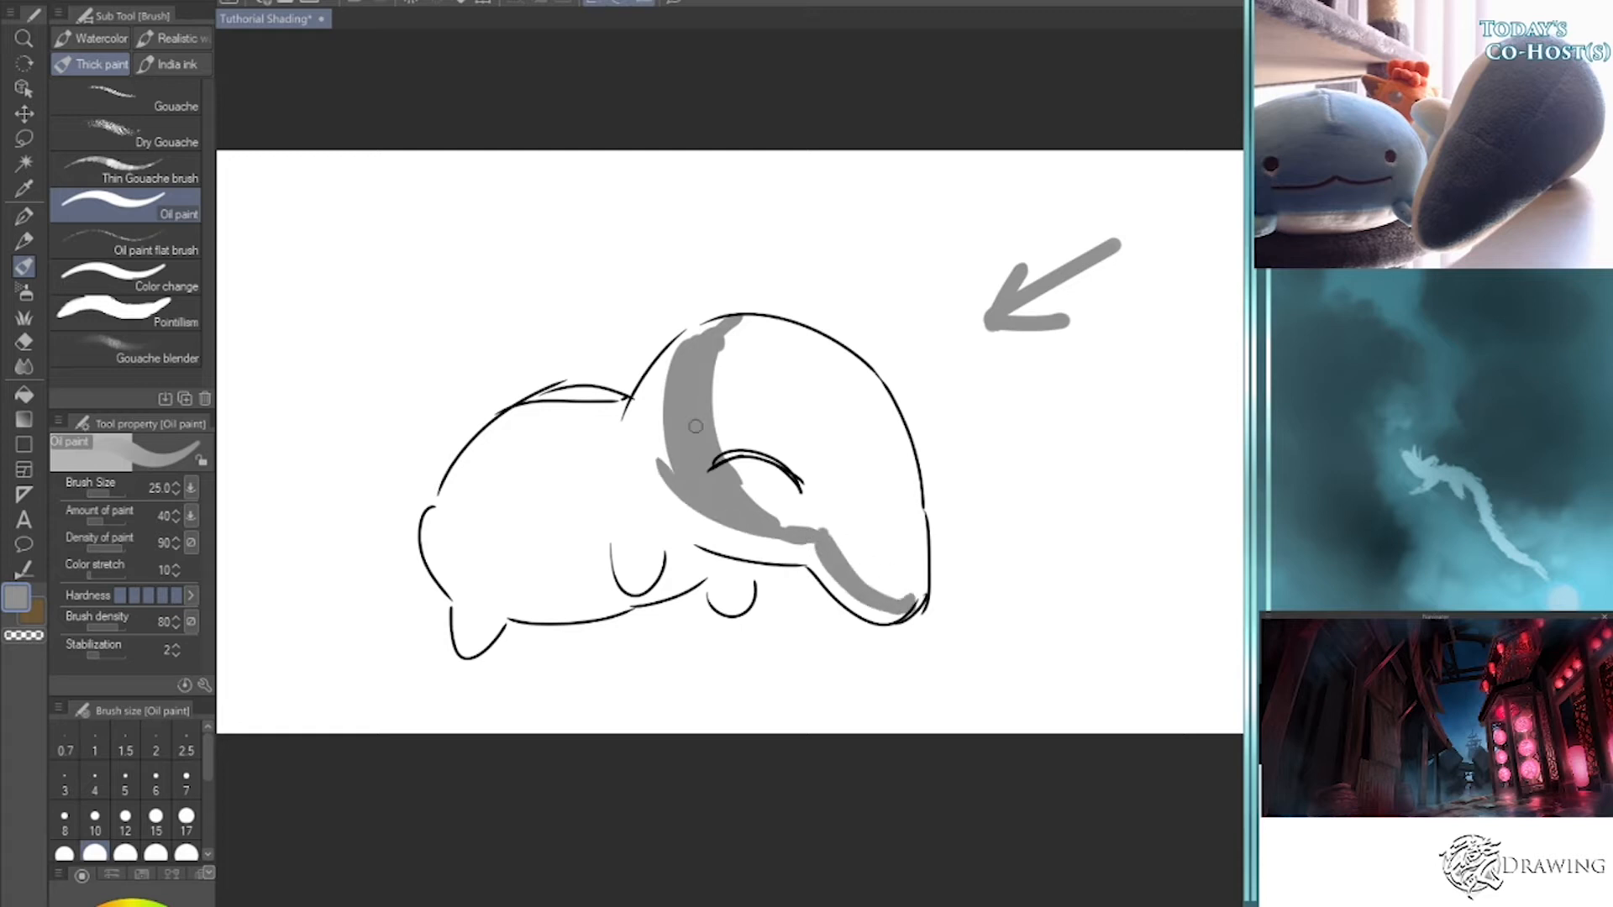
key("bracketright")
left_click_drag(670, 383, 676, 482)
left_click_drag(711, 332, 682, 494)
- Block in the gray shadow on the plush's body behind the head and around the front fin
key("bracketright")
mouse_move(596, 443)
left_mouse_down()
mouse_move(477, 446)
mouse_move(605, 436)
mouse_move(593, 461)
mouse_move(639, 550)
left_mouse_up()
key("bracketright")
left_click_drag(607, 479, 669, 555)
mouse_move(619, 483)
left_mouse_down()
mouse_move(633, 586)
mouse_move(717, 591)
mouse_move(732, 612)
mouse_move(672, 568)
mouse_move(663, 588)
mouse_move(605, 538)
left_mouse_up()
key("bracketleft")
key("bracketleft")
key("bracketright")
key("bracketright")
mouse_move(571, 441)
left_mouse_down()
mouse_move(600, 550)
mouse_move(523, 548)
mouse_move(498, 443)
mouse_move(564, 520)
mouse_move(475, 501)
mouse_move(457, 516)
mouse_move(485, 575)
mouse_move(474, 545)
mouse_move(601, 581)
mouse_move(538, 573)
mouse_move(561, 603)
mouse_move(560, 559)
mouse_move(527, 541)
mouse_move(510, 560)
mouse_move(614, 568)
left_mouse_up()
- Undo the last two strokes and extend the head's gray shadow toward the closed eye
key("bracketright")
key("bracketleft")
key("bracketleft")
key("ctrl+z")
key("ctrl+z")
mouse_move(664, 411)
left_mouse_down()
mouse_move(675, 472)
mouse_move(669, 400)
mouse_move(650, 399)
mouse_move(652, 469)
mouse_move(631, 492)
mouse_move(703, 349)
mouse_move(666, 488)
mouse_move(645, 474)
mouse_move(732, 490)
mouse_move(737, 531)
mouse_move(776, 515)
left_mouse_up()
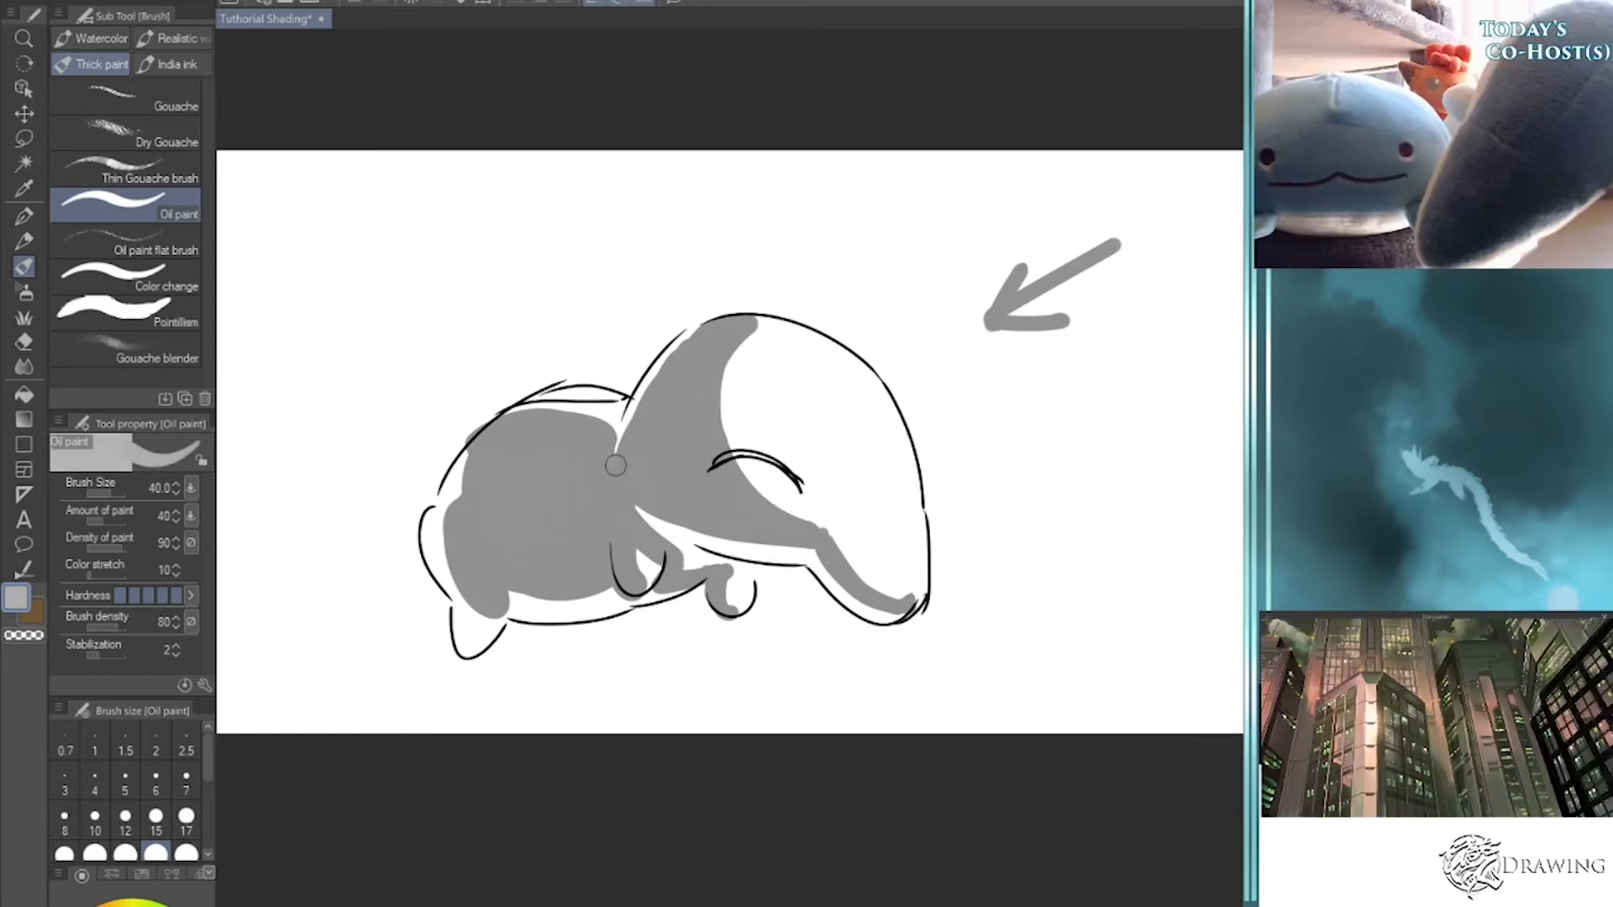
- Paint a lighter gray reflected-light stroke along the back edge of the plush's head with the size 40 brush
scroll(616, 464, "down", 2)
scroll(617, 454, "up", 2)
left_click_drag(619, 441, 698, 320)
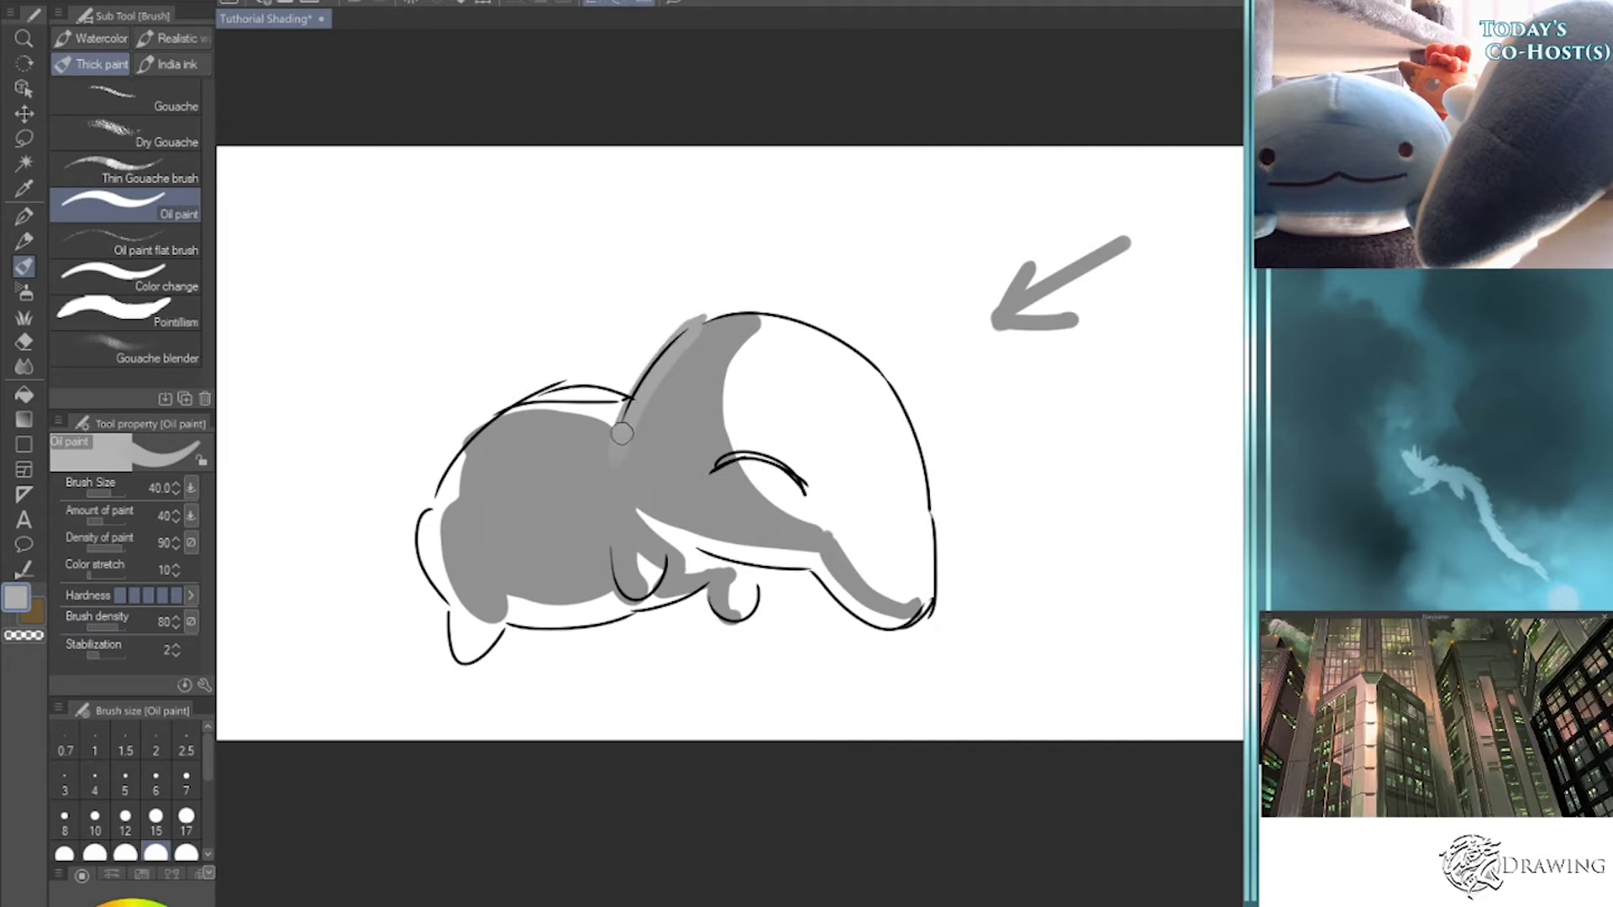
- Undo the last reflected-light stroke and repaint it along the back edge of the plush's head with a smaller brush
key("ctrl+z")
key("bracketleft")
key("bracketleft")
key("bracketleft")
mouse_move(623, 436)
left_mouse_down()
mouse_move(701, 328)
mouse_move(622, 437)
left_mouse_up()
- Paint lighter gray reflected light with the size 25 brush under the jaw and snout and around the body and tail edges
key("bracketright")
mouse_move(636, 508)
left_mouse_down()
mouse_move(817, 561)
mouse_move(807, 551)
mouse_move(897, 620)
left_mouse_up()
left_click_drag(819, 550, 918, 615)
mouse_move(645, 529)
left_mouse_down()
mouse_move(642, 580)
mouse_move(651, 553)
mouse_move(743, 592)
mouse_move(734, 607)
mouse_move(730, 578)
mouse_move(666, 529)
mouse_move(719, 553)
left_mouse_up()
mouse_move(624, 588)
left_mouse_down()
mouse_move(552, 612)
mouse_move(512, 597)
mouse_move(550, 584)
mouse_move(608, 599)
mouse_move(575, 619)
mouse_move(428, 608)
mouse_move(460, 622)
mouse_move(435, 522)
mouse_move(462, 602)
mouse_move(430, 542)
mouse_move(514, 424)
mouse_move(483, 434)
mouse_move(496, 446)
mouse_move(599, 396)
mouse_move(548, 403)
mouse_move(581, 411)
mouse_move(507, 481)
left_mouse_up()
mouse_move(459, 620)
left_mouse_down()
mouse_move(476, 651)
mouse_move(488, 627)
left_mouse_up()
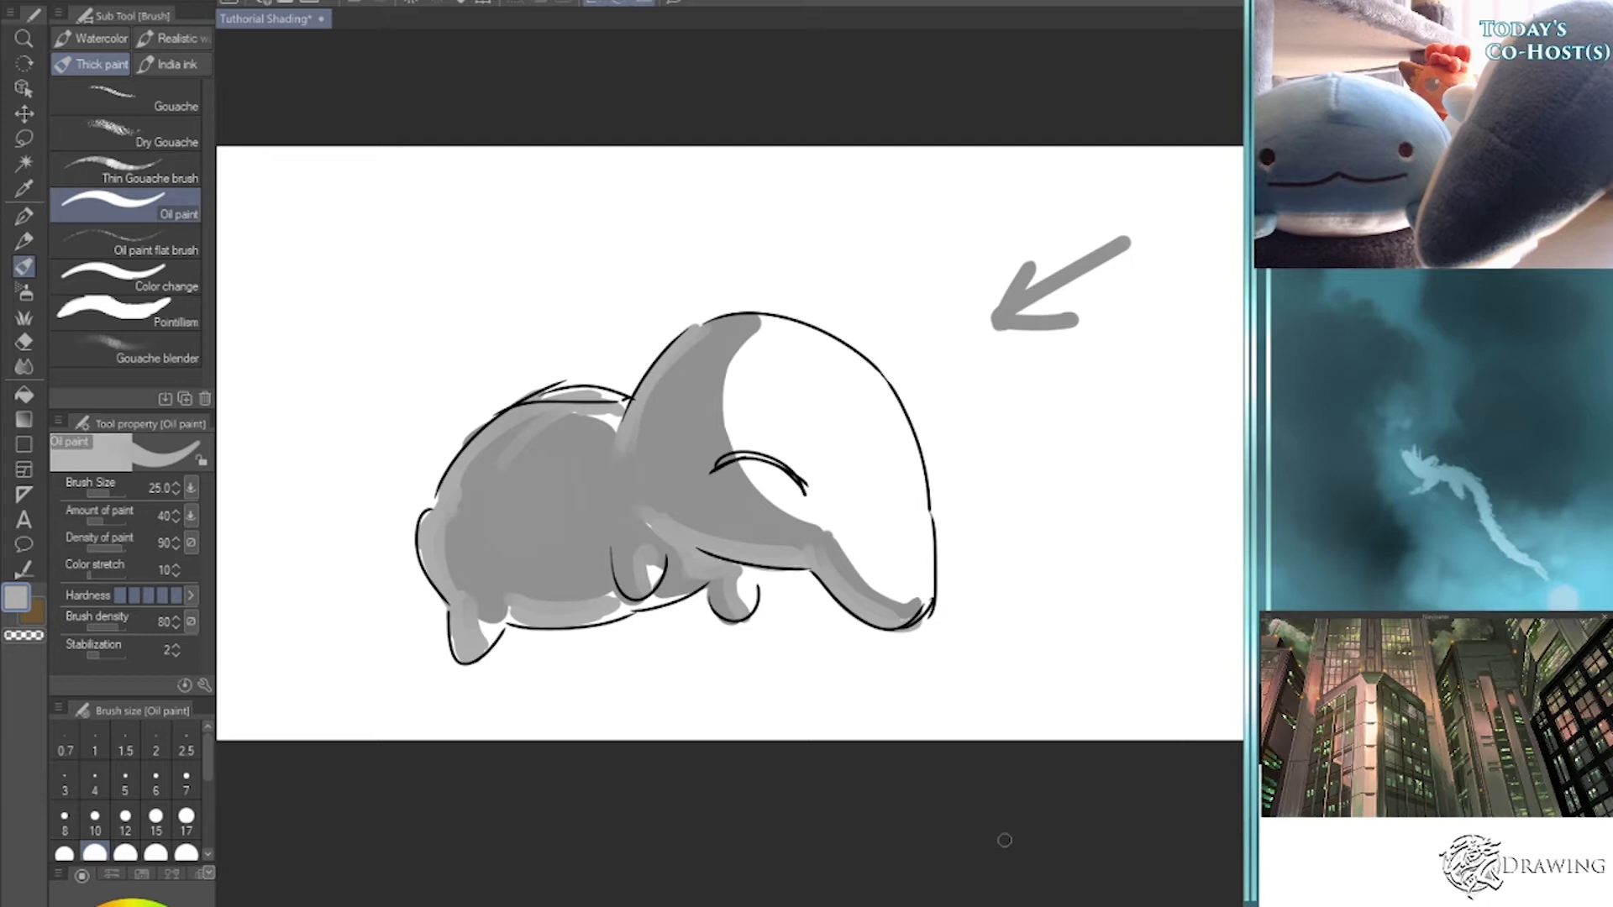
- Paint light gray halftones around the lit area of the head, adding a lighter band inside the first one
mouse_move(833, 532)
left_mouse_down()
mouse_move(918, 599)
mouse_move(739, 453)
mouse_move(762, 342)
left_mouse_up()
mouse_move(724, 427)
left_mouse_down()
mouse_move(771, 346)
mouse_move(751, 469)
mouse_move(734, 416)
mouse_move(774, 340)
mouse_move(735, 428)
mouse_move(799, 318)
left_mouse_up()
mouse_move(750, 334)
left_mouse_down()
mouse_move(814, 331)
mouse_move(760, 359)
mouse_move(899, 424)
mouse_move(934, 563)
mouse_move(925, 598)
left_mouse_up()
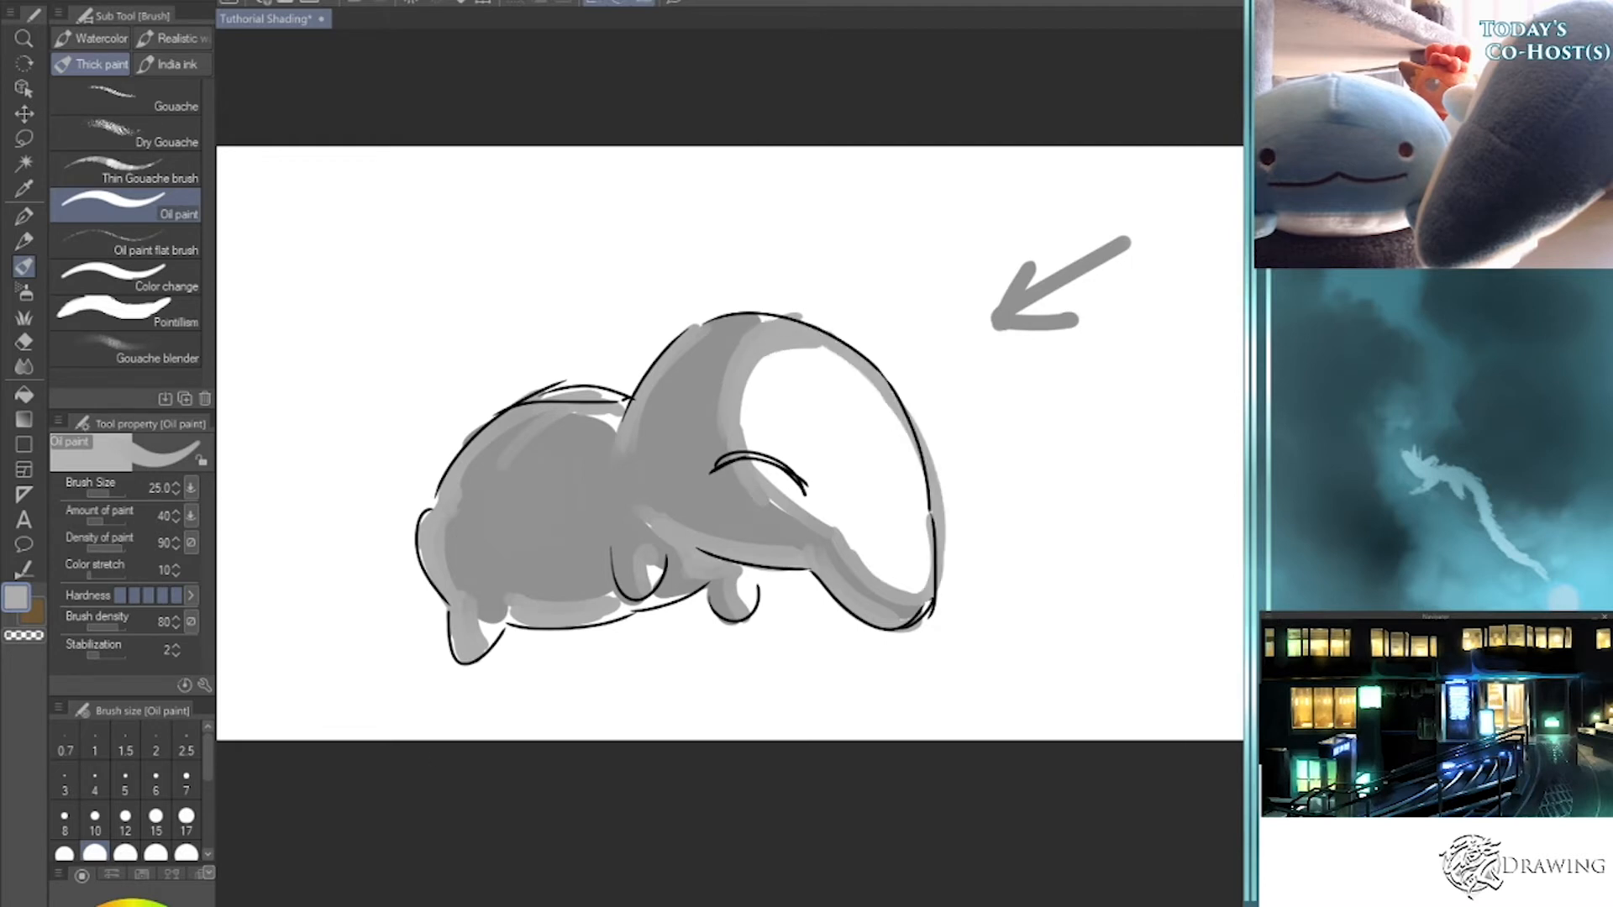
left_click(95, 906)
mouse_move(844, 534)
left_mouse_down()
mouse_move(931, 576)
mouse_move(799, 508)
mouse_move(757, 391)
mouse_move(763, 403)
mouse_move(791, 344)
mouse_move(776, 362)
mouse_move(838, 365)
mouse_move(912, 475)
mouse_move(898, 424)
mouse_move(917, 562)
mouse_move(858, 502)
mouse_move(856, 539)
mouse_move(921, 567)
mouse_move(779, 483)
mouse_move(791, 496)
mouse_move(777, 368)
mouse_move(818, 344)
mouse_move(802, 355)
mouse_move(838, 369)
mouse_move(904, 465)
mouse_move(911, 544)
left_mouse_up()
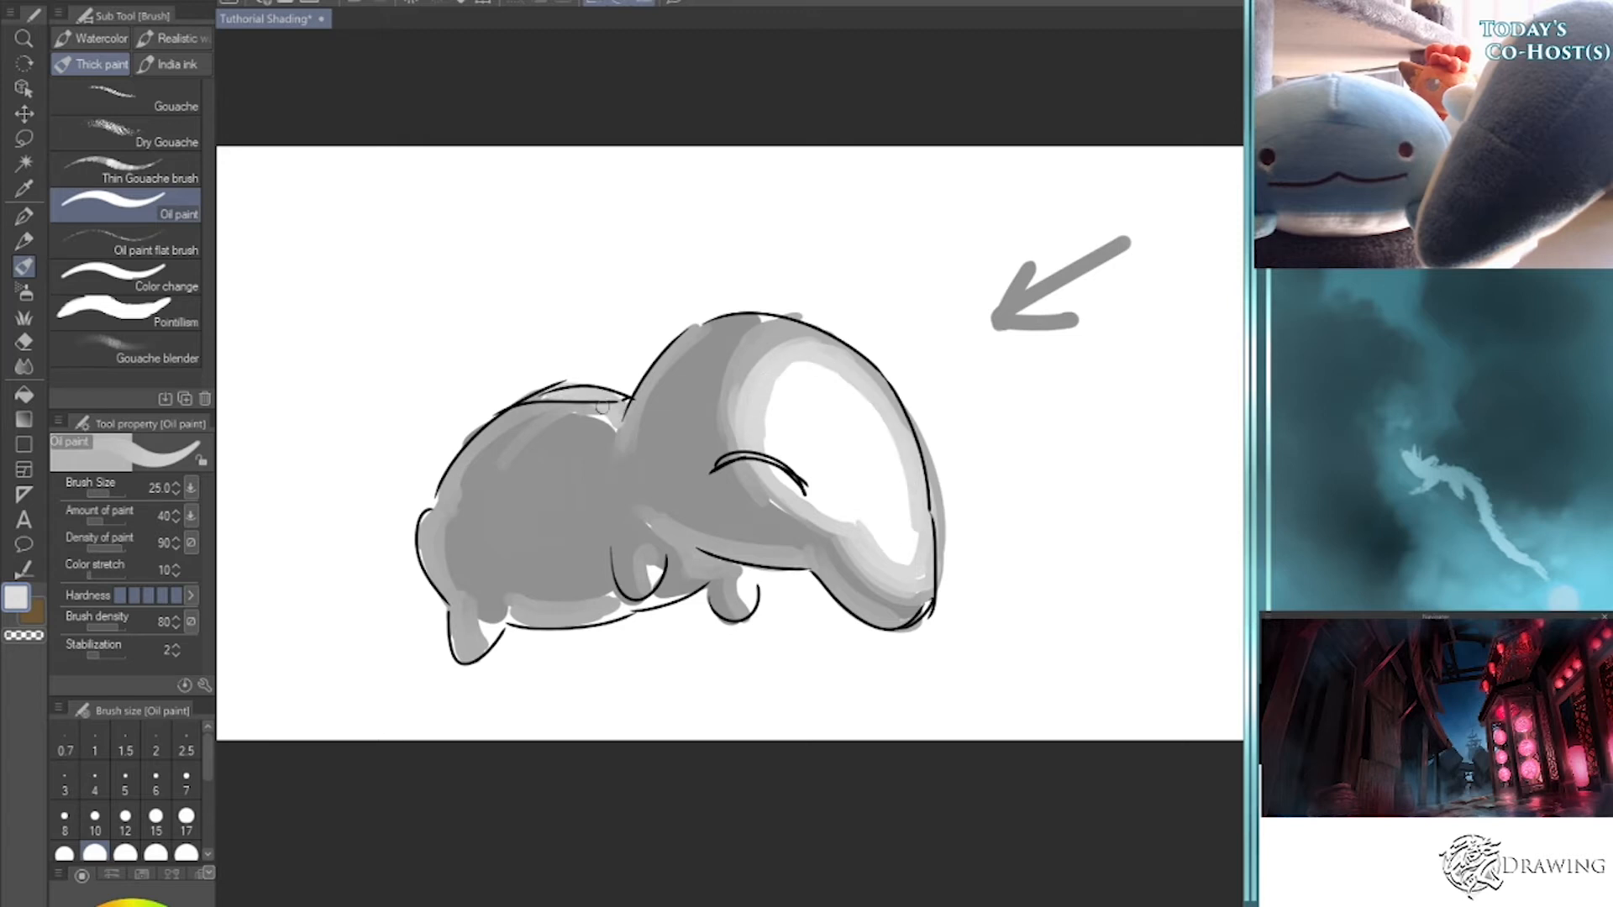
- Add light gray tones to the two front fins and the lower edge of the body
left_click_drag(742, 577, 747, 606)
left_click_drag(656, 572, 647, 586)
key("bracketleft")
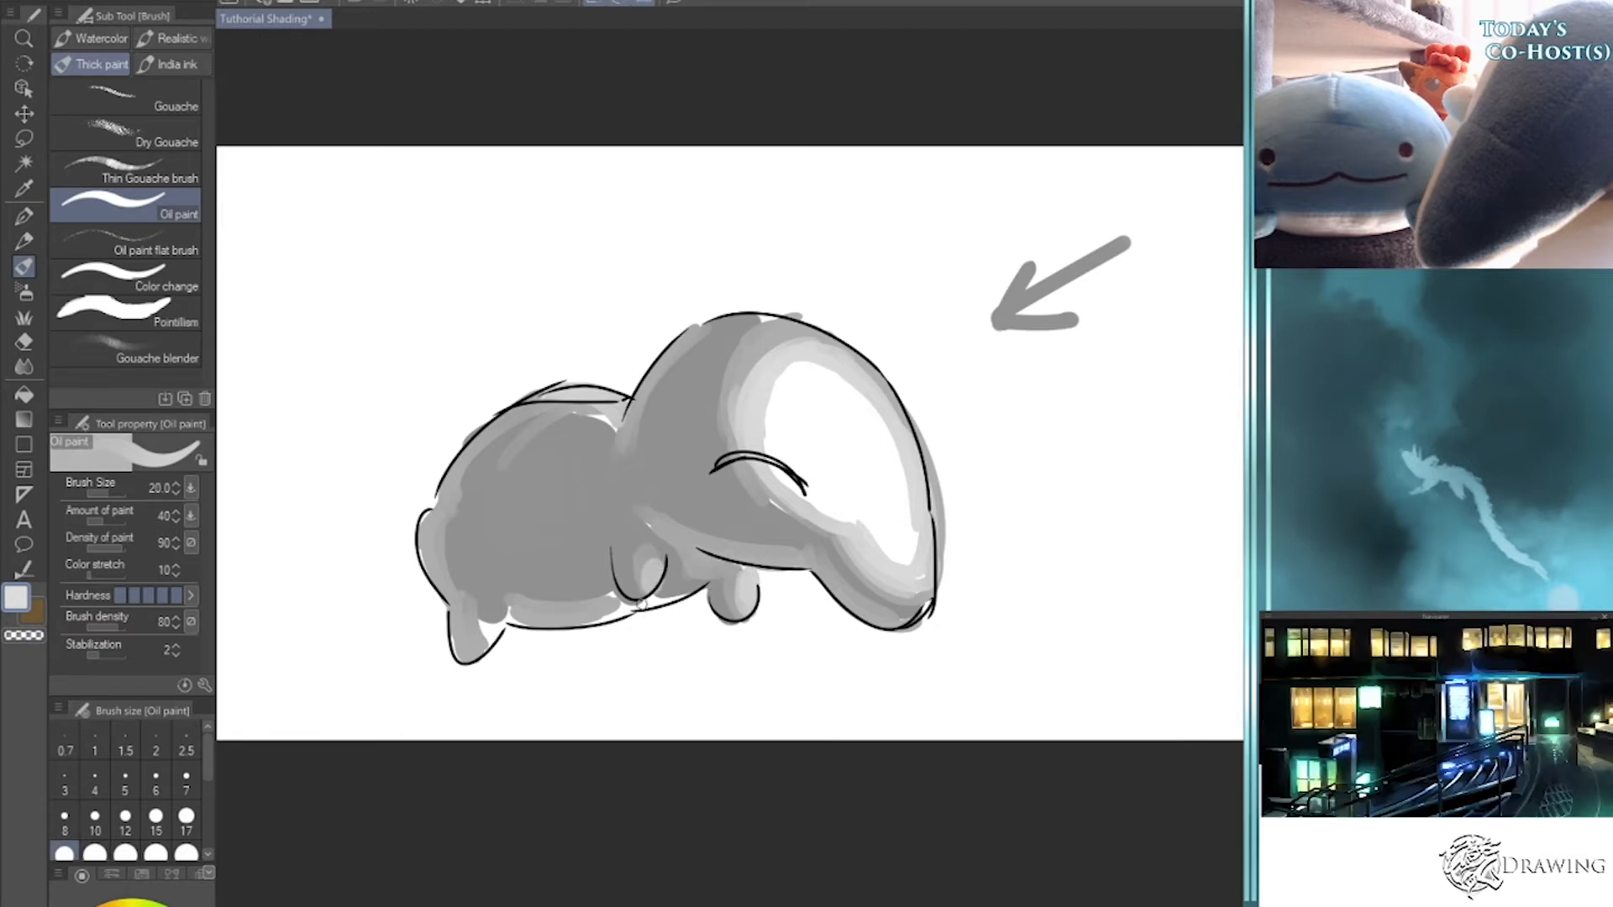
mouse_move(536, 622)
left_mouse_down()
mouse_move(483, 644)
mouse_move(480, 630)
mouse_move(512, 609)
left_mouse_up()
- Paint near-white over the lit parts of the far fin and the head with the size 20 brush
left_click(93, 906)
left_click_drag(750, 578, 750, 605)
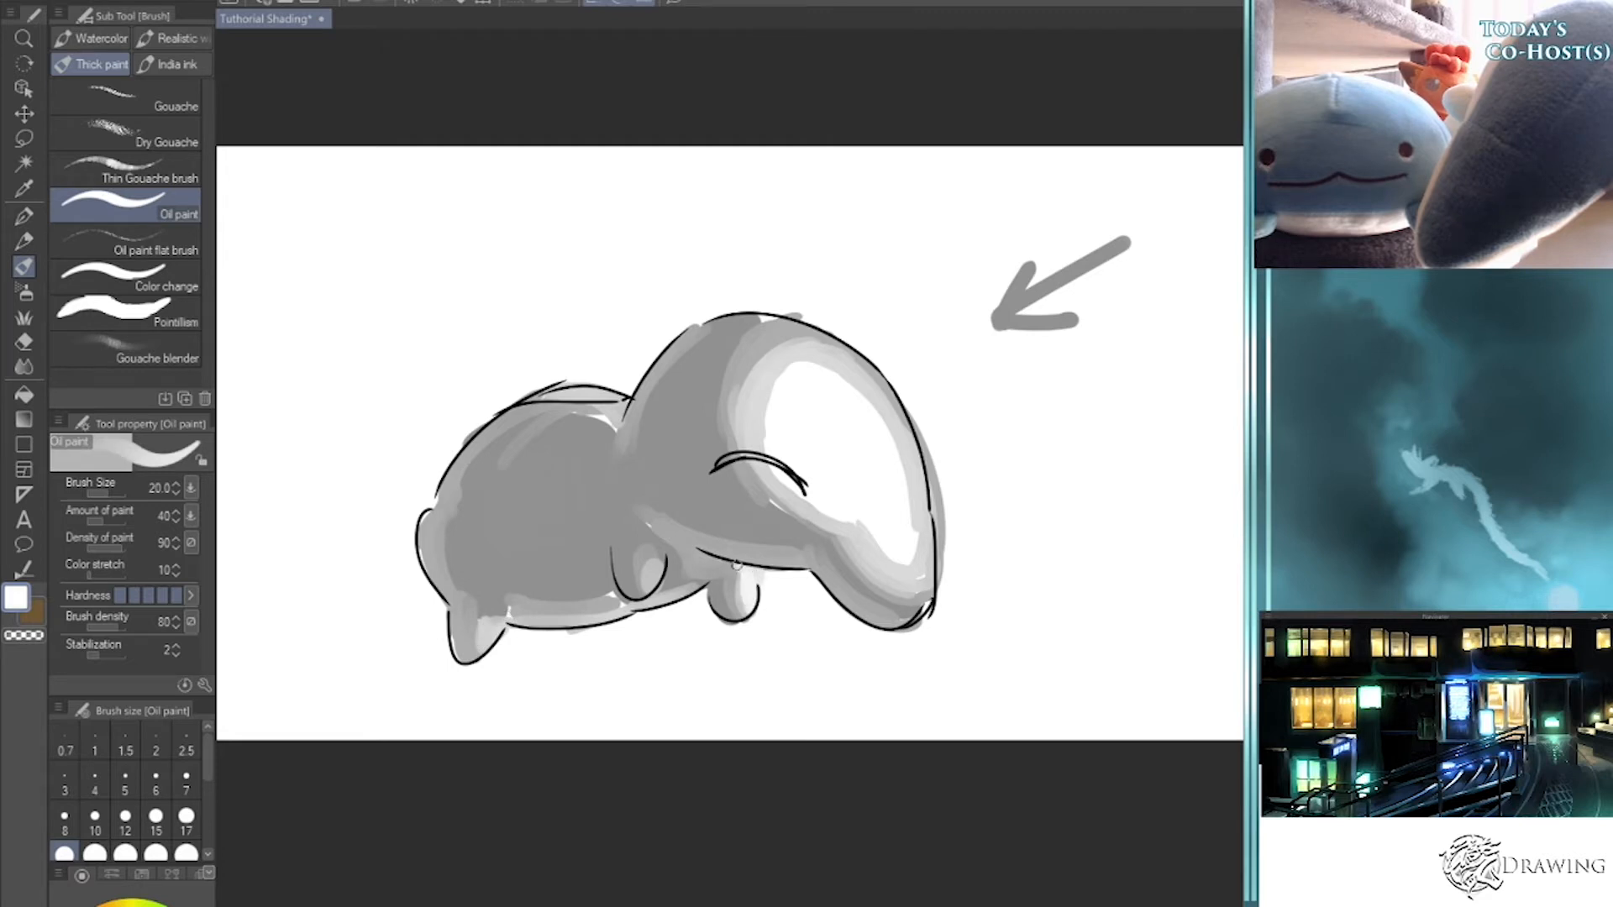
mouse_move(871, 530)
left_mouse_down()
mouse_move(917, 545)
mouse_move(916, 567)
mouse_move(884, 435)
mouse_move(915, 558)
mouse_move(903, 468)
mouse_move(912, 490)
mouse_move(826, 373)
mouse_move(849, 376)
mouse_move(802, 362)
mouse_move(769, 426)
left_mouse_up()
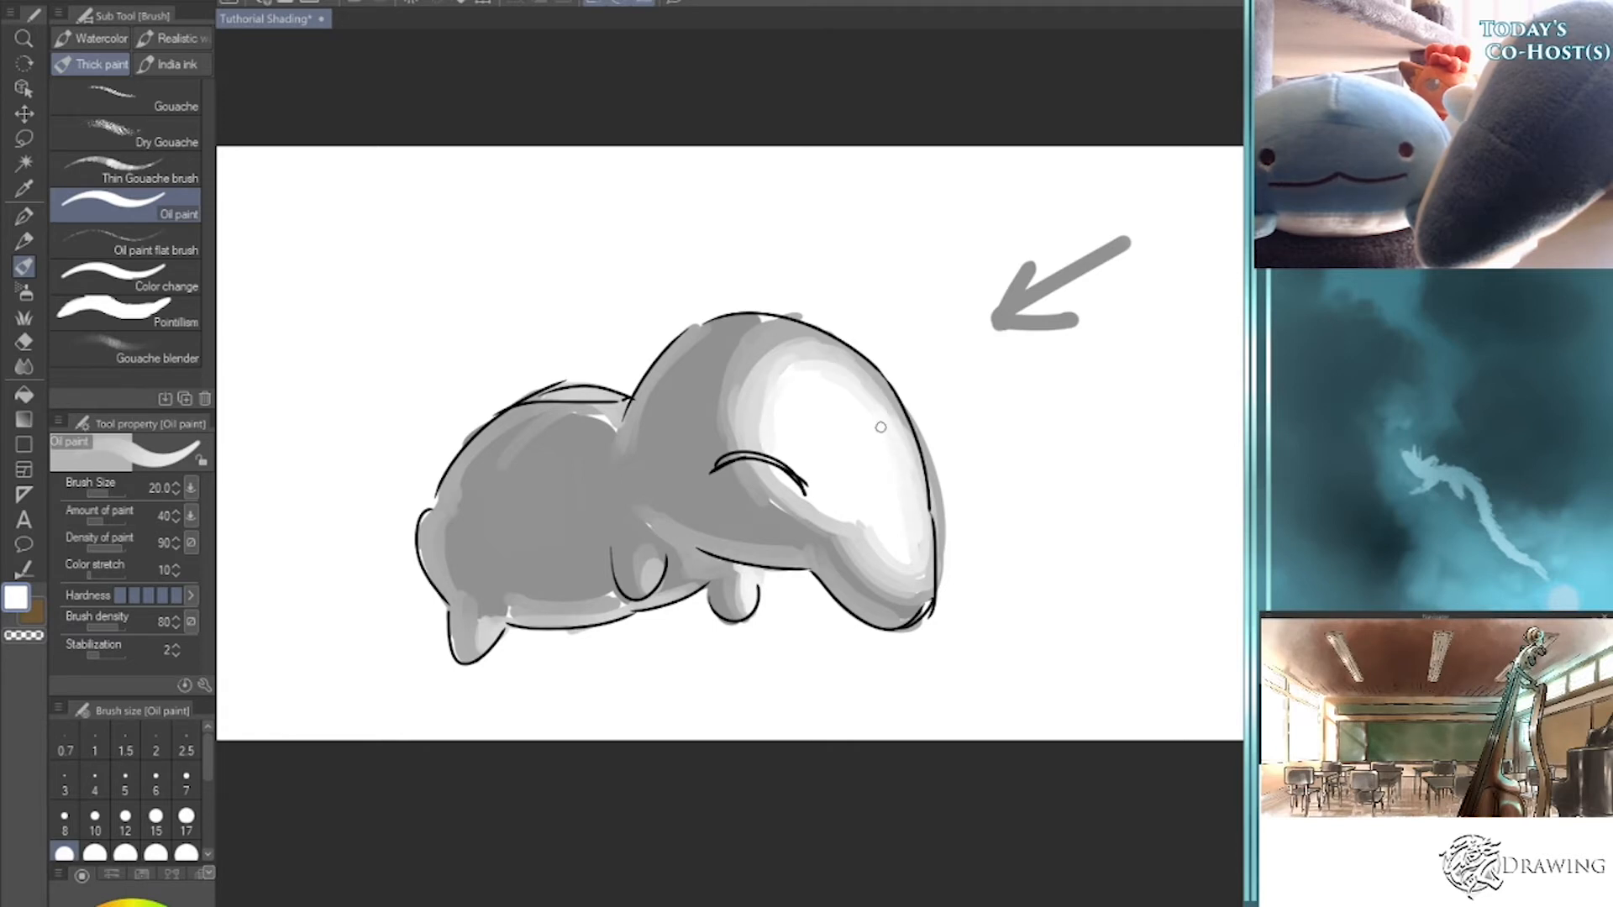
mouse_move(764, 321)
left_mouse_down()
mouse_move(838, 356)
mouse_move(784, 320)
mouse_move(896, 418)
mouse_move(846, 358)
mouse_move(899, 463)
mouse_move(887, 404)
mouse_move(852, 402)
mouse_move(752, 318)
mouse_move(885, 424)
mouse_move(923, 579)
left_mouse_up()
key("bracketright")
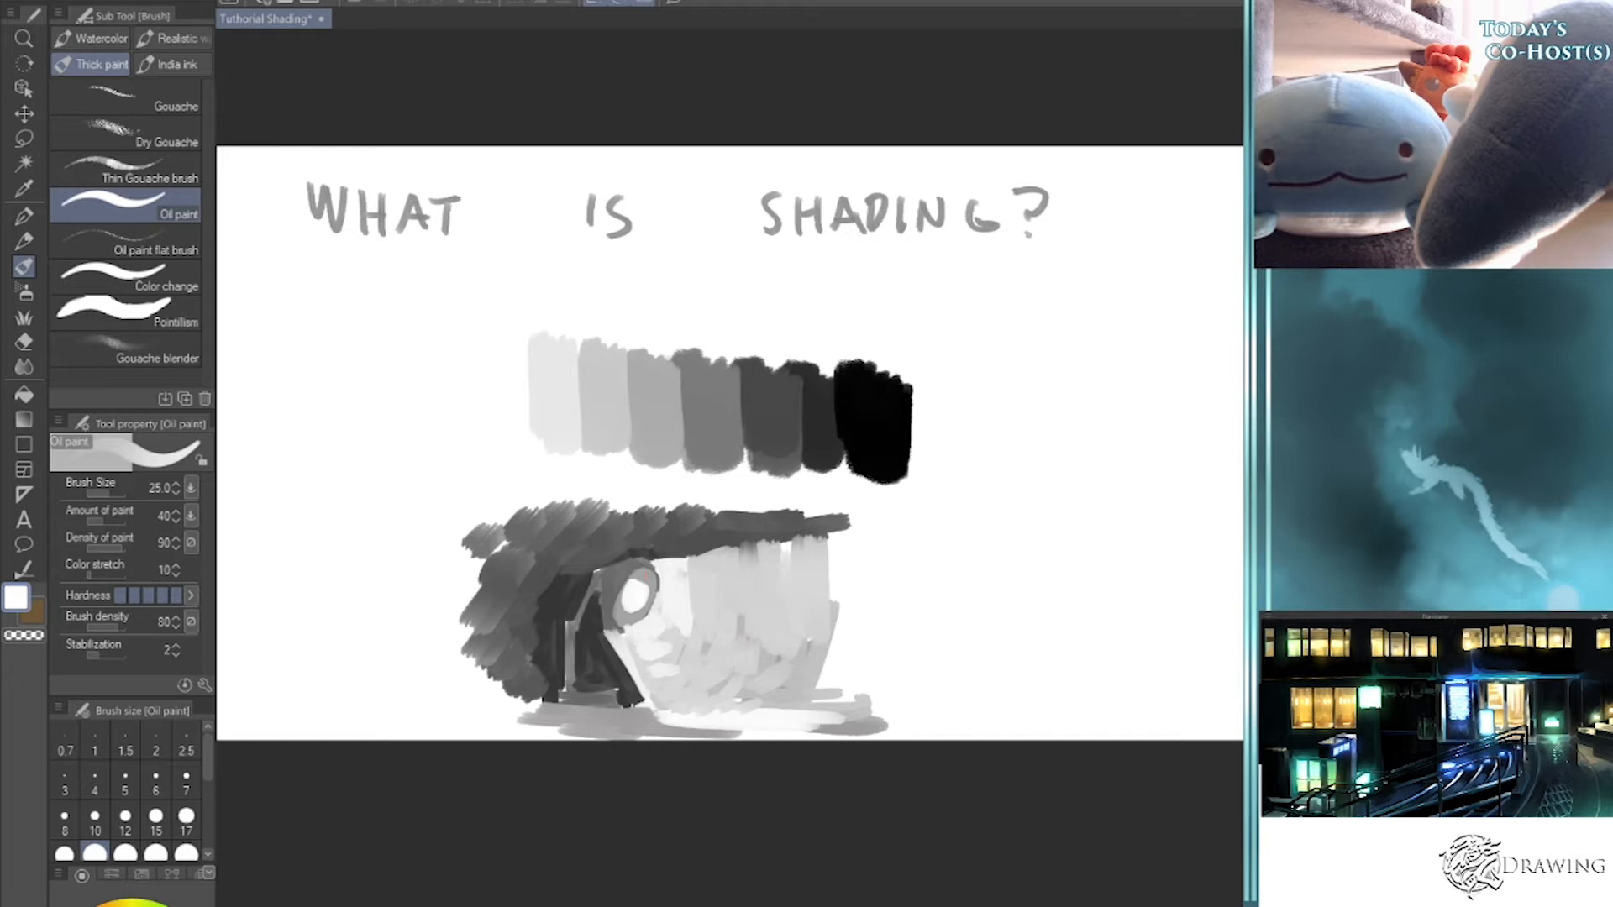
- Clear the canvas and block in a solid gray tapered limb shape with the Oil paint brush at up to size 50
key("Delete")
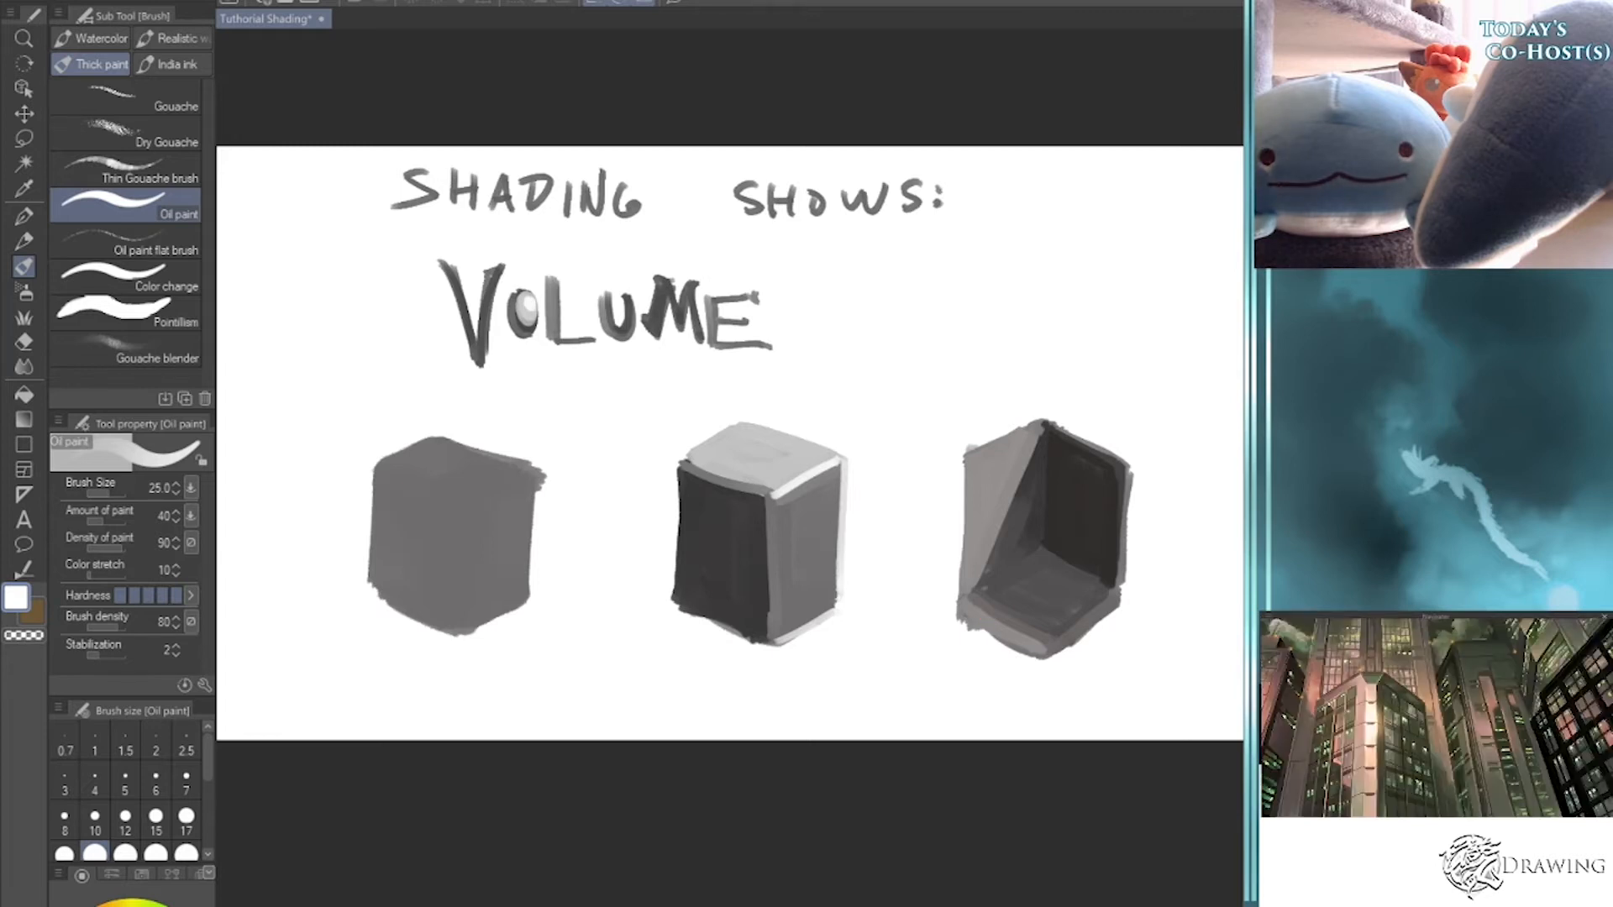
key("Delete")
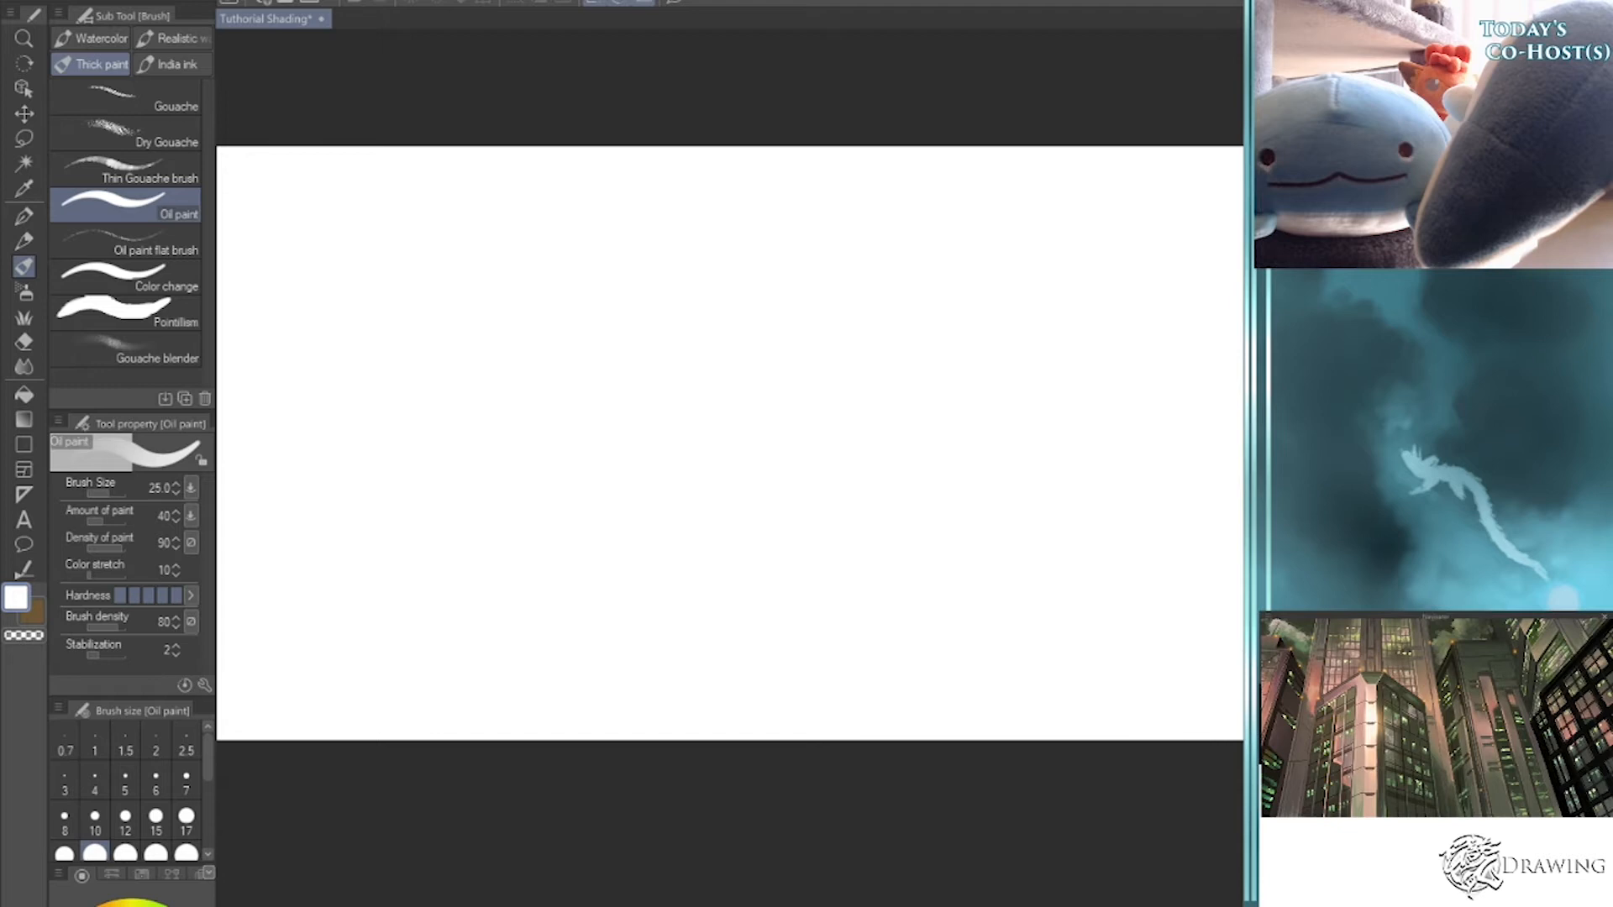
key("c")
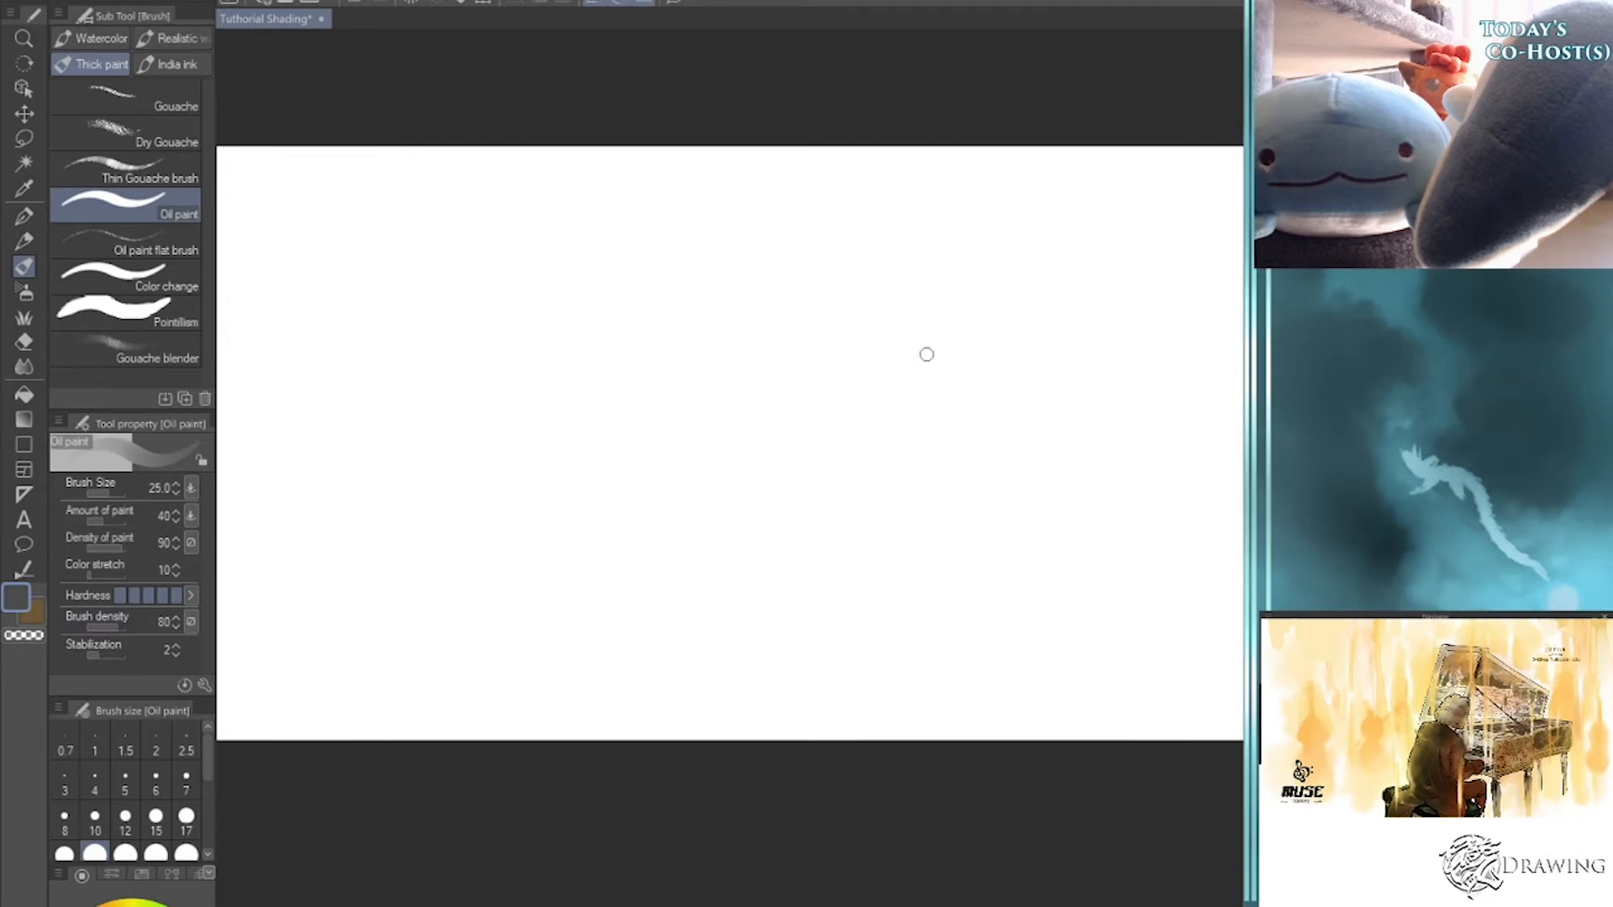
mouse_move(804, 507)
left_mouse_down()
mouse_move(990, 394)
mouse_move(1046, 442)
mouse_move(970, 425)
mouse_move(836, 542)
mouse_move(1029, 433)
mouse_move(821, 557)
mouse_move(809, 526)
mouse_move(994, 393)
mouse_move(1042, 447)
mouse_move(889, 539)
mouse_move(894, 522)
mouse_move(1035, 486)
mouse_move(1057, 437)
mouse_move(998, 380)
mouse_move(799, 526)
mouse_move(786, 507)
mouse_move(887, 471)
left_mouse_up()
key("bracketright")
key("bracketright")
key("bracketright")
key("bracketright")
key("bracketright")
key("bracketleft")
key("bracketleft")
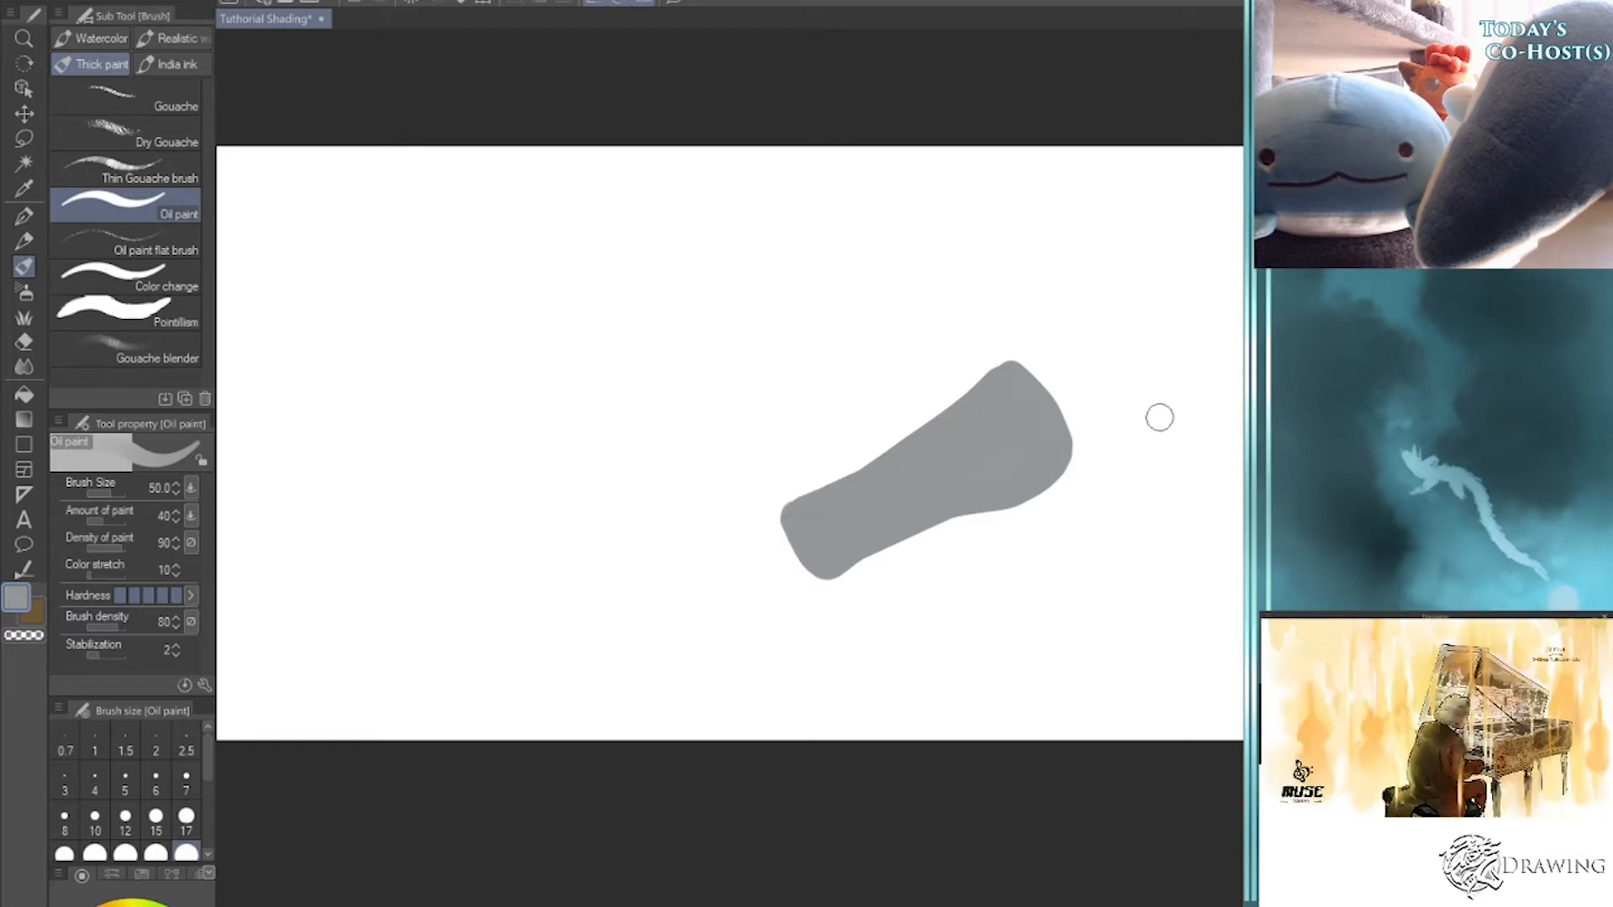
- Move the layer so the gray limb shape sits near the middle of the canvas, and return to the brush
key("k")
left_click_drag(1052, 477, 865, 454)
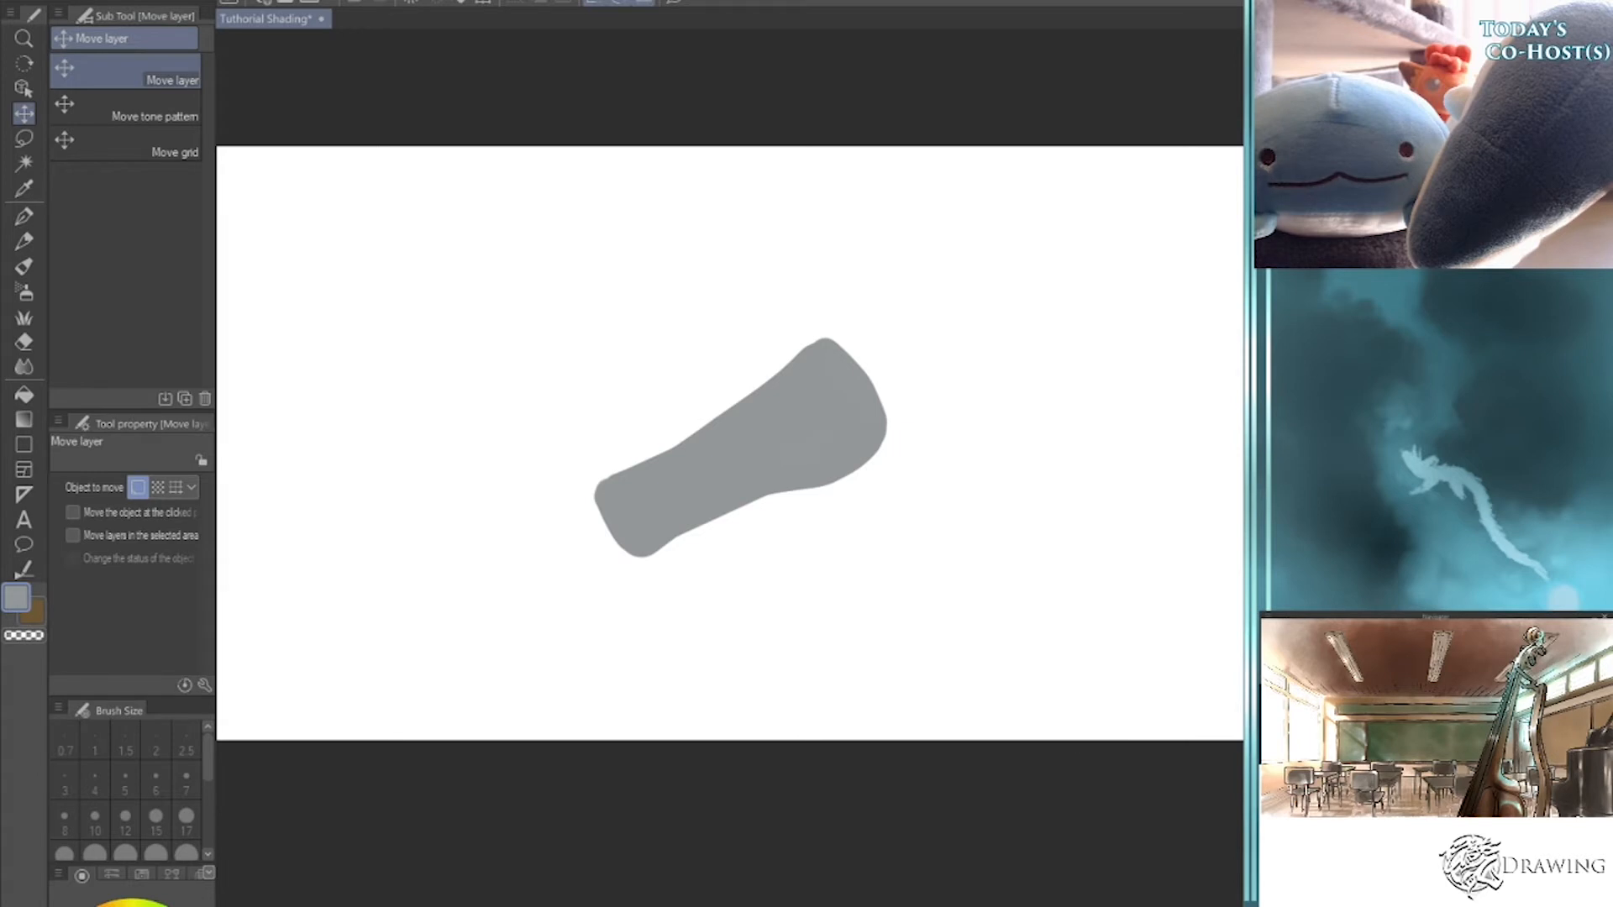
key("b")
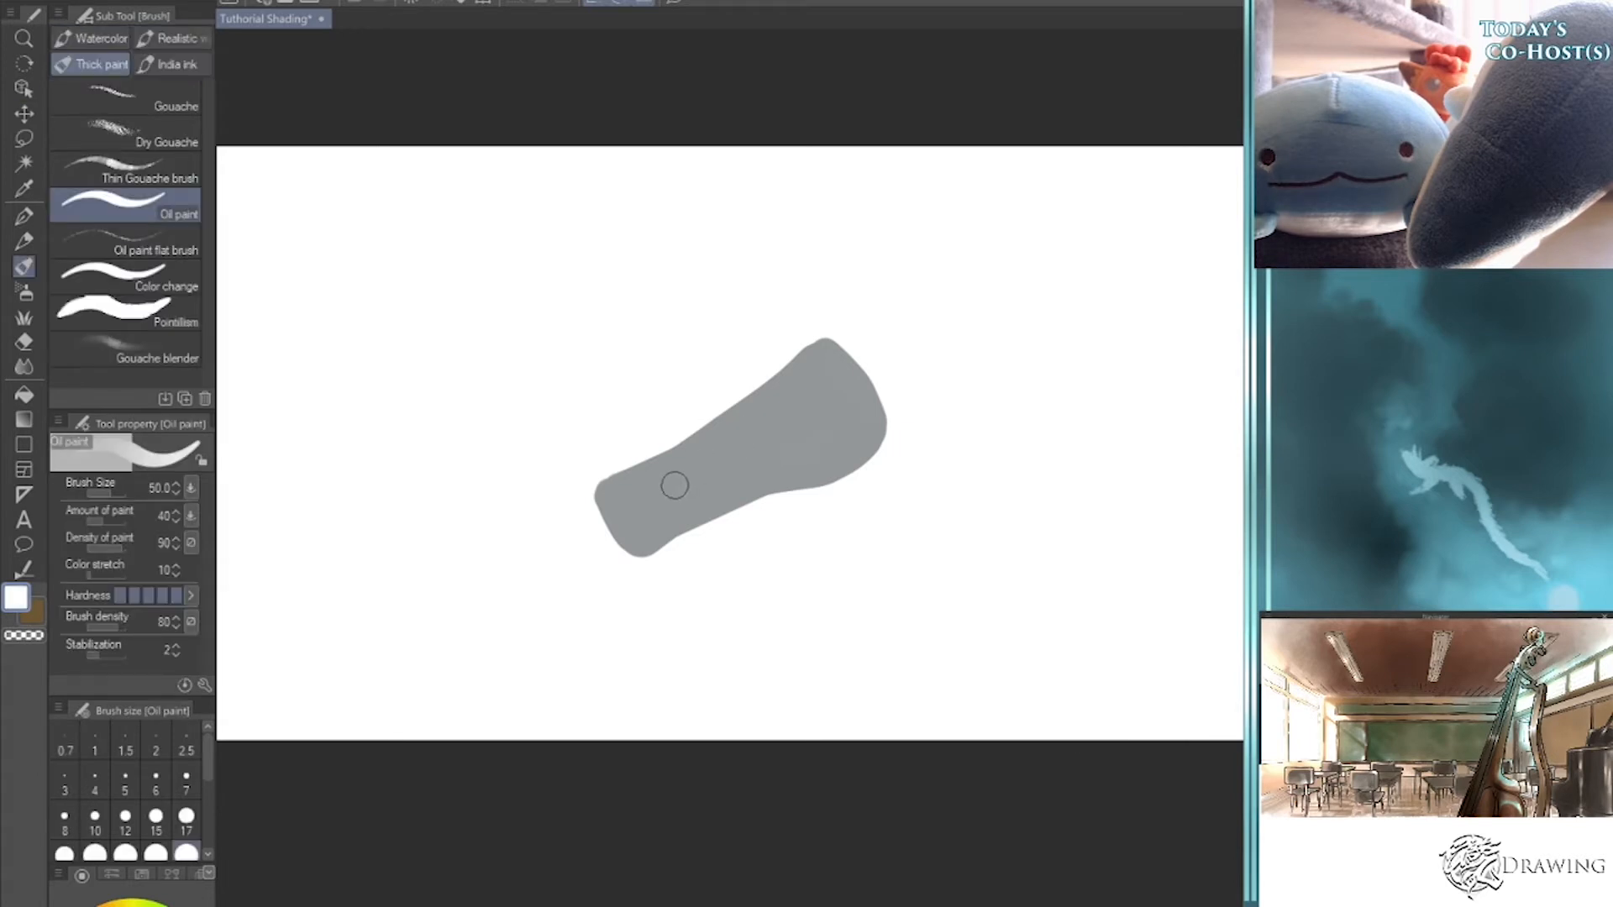
- Paint white highlights along the middle of the limb shape and sample a tone from the blended area
scroll(674, 485, "down", 4)
scroll(661, 499, "up", 5)
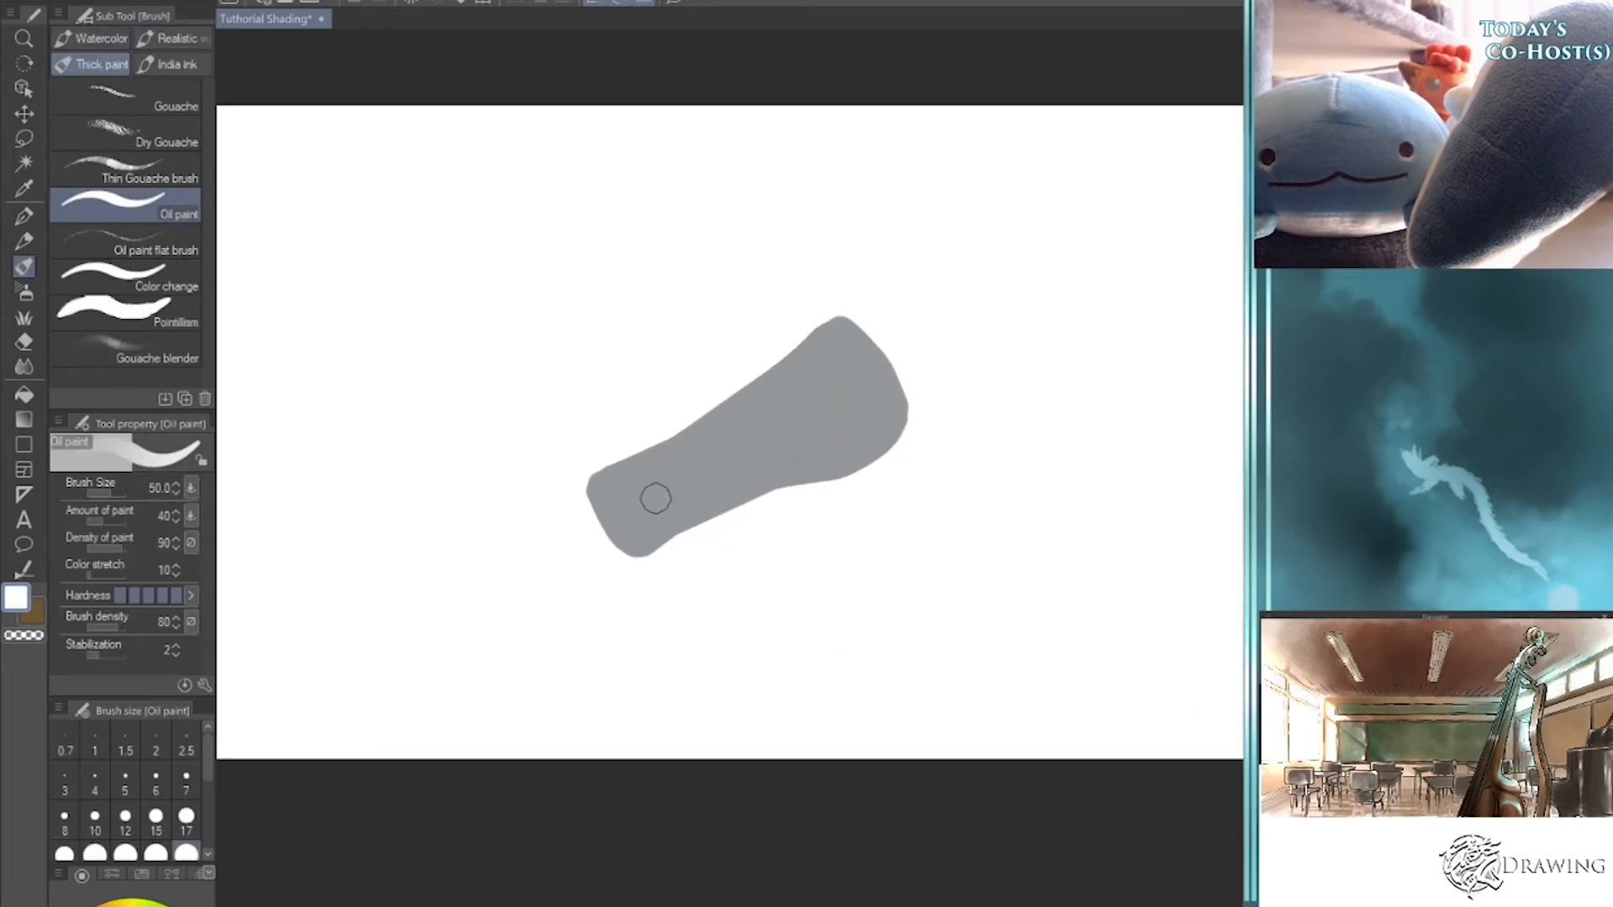
scroll(656, 498, "down", 1)
key("bracketleft")
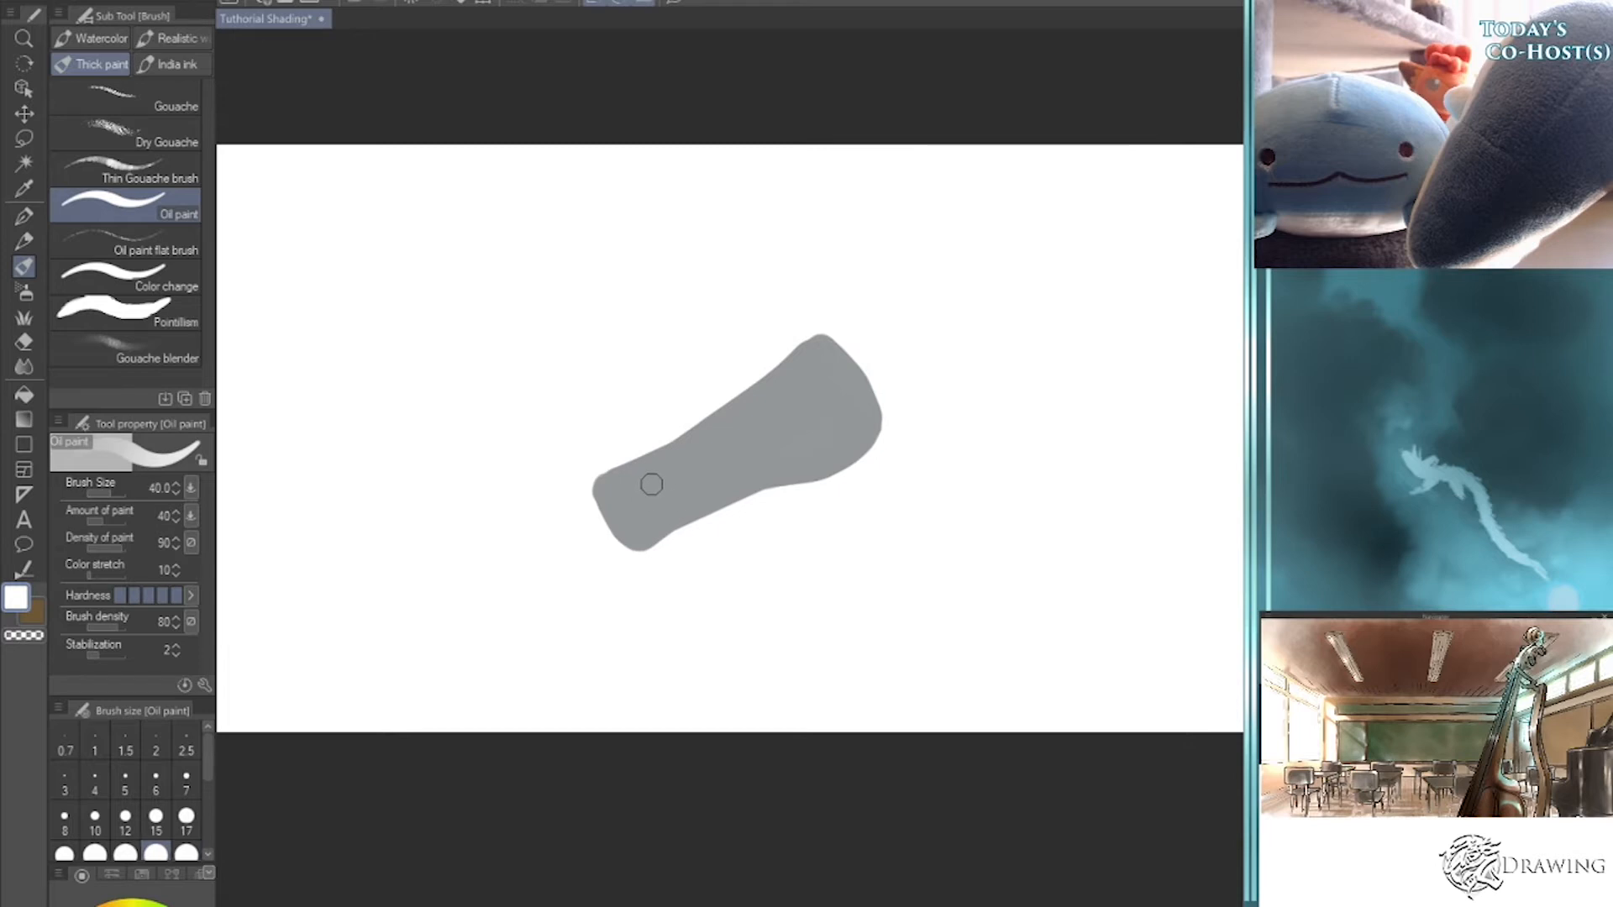
key("bracketleft")
mouse_move(622, 504)
left_mouse_down()
mouse_move(839, 368)
mouse_move(747, 439)
left_mouse_up()
key("bracketright")
mouse_move(748, 437)
left_mouse_down()
mouse_move(823, 387)
mouse_move(797, 406)
left_mouse_up()
left_click(797, 406, "alt")
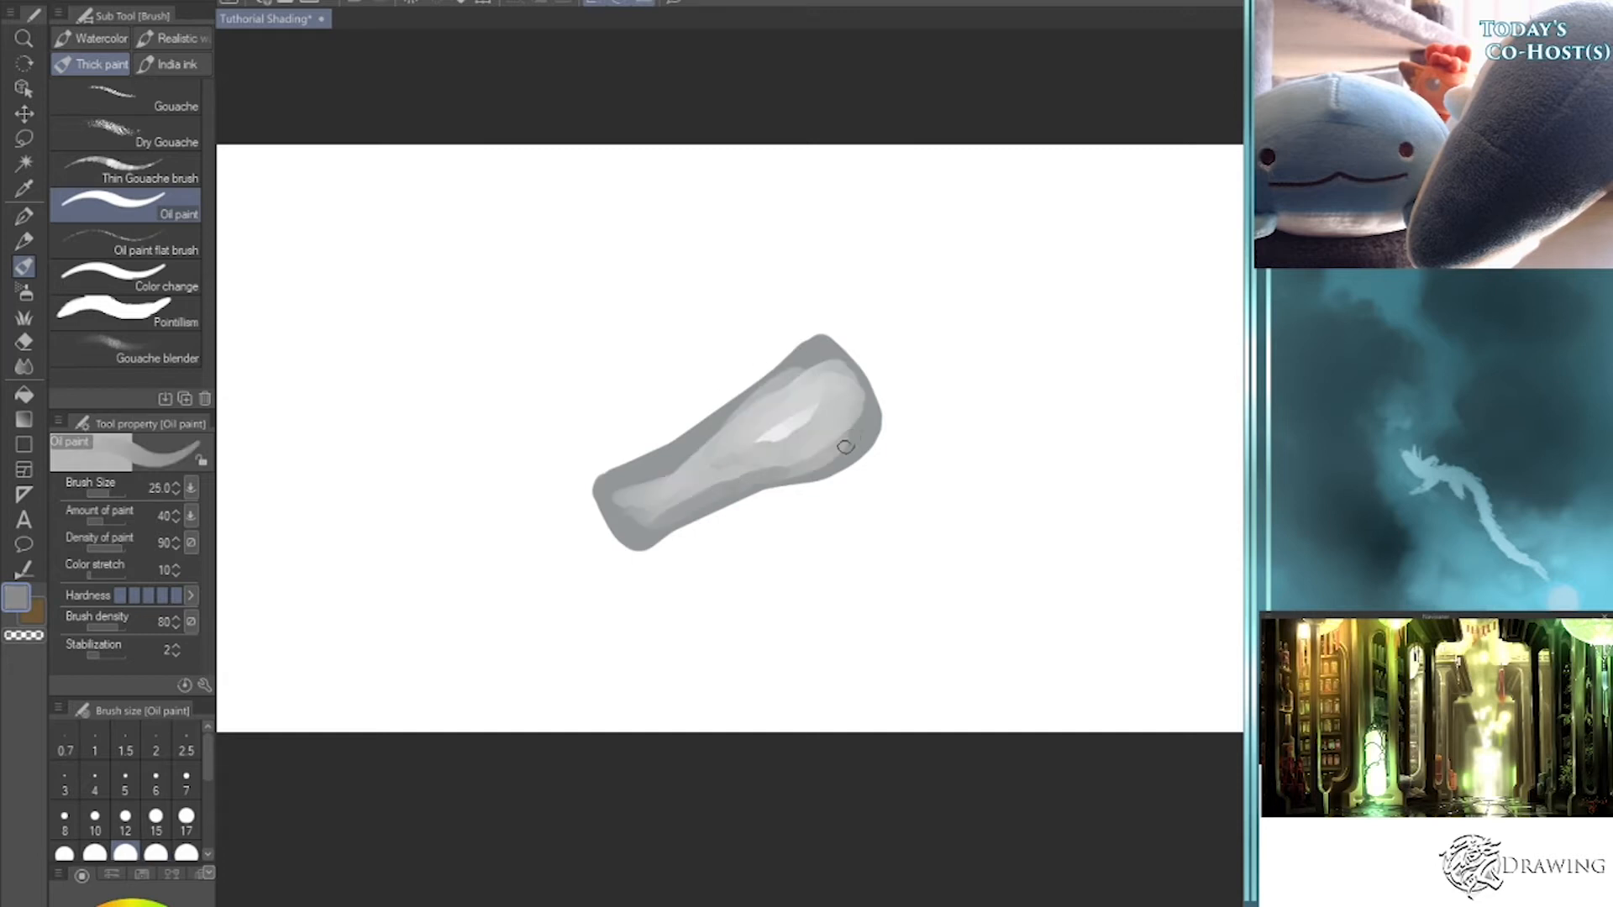
- Shade around the limb's highlight with mid gray and add a sampled lighter gray along the limb's outer edges
mouse_move(796, 473)
left_mouse_down()
mouse_move(848, 434)
mouse_move(879, 389)
left_mouse_up()
mouse_move(675, 476)
left_mouse_down()
mouse_move(792, 375)
mouse_move(841, 367)
left_mouse_up()
left_click_drag(708, 444, 674, 473)
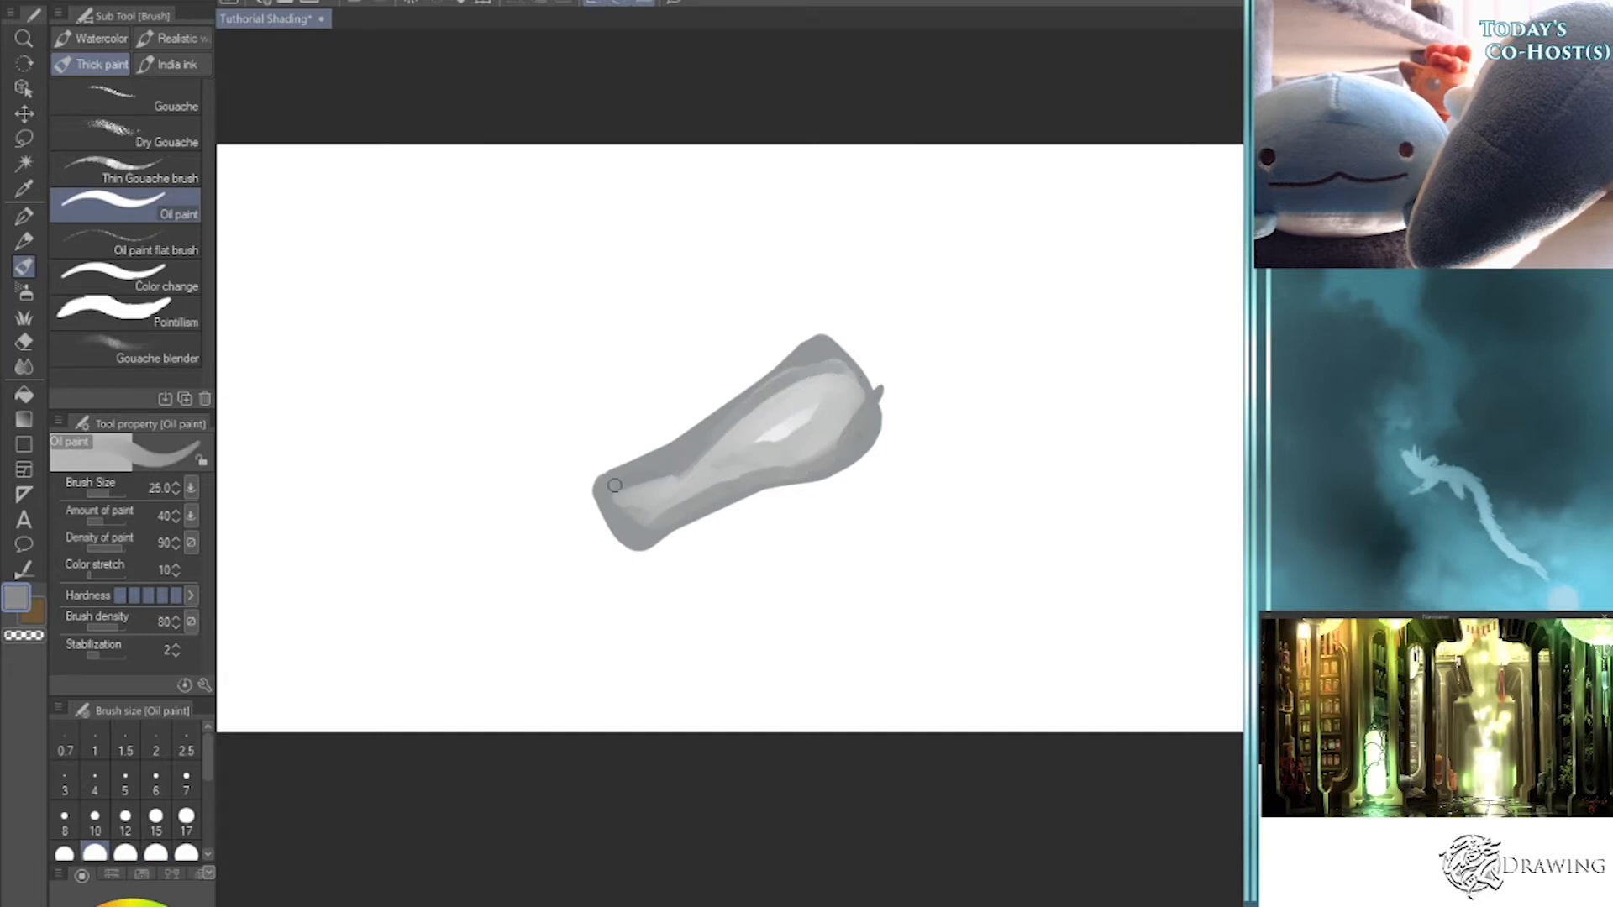
left_click_drag(853, 372, 851, 422)
left_click(819, 399, "alt")
key("[")
left_click_drag(617, 467, 762, 377)
mouse_move(694, 428)
left_mouse_down()
mouse_move(802, 355)
mouse_move(836, 355)
mouse_move(840, 467)
mouse_move(683, 505)
left_mouse_up()
- Sketch a rounded cylinder outline of the limb beside the shaded one with the size 15 brush
key("bracketleft")
key("bracketleft")
mouse_move(1020, 433)
left_mouse_down()
mouse_move(974, 449)
mouse_move(1021, 431)
left_mouse_up()
mouse_move(1033, 429)
left_mouse_down()
mouse_move(1131, 368)
mouse_move(1167, 445)
left_mouse_up()
left_click_drag(1008, 507, 1080, 497)
left_click_drag(1092, 496, 1174, 449)
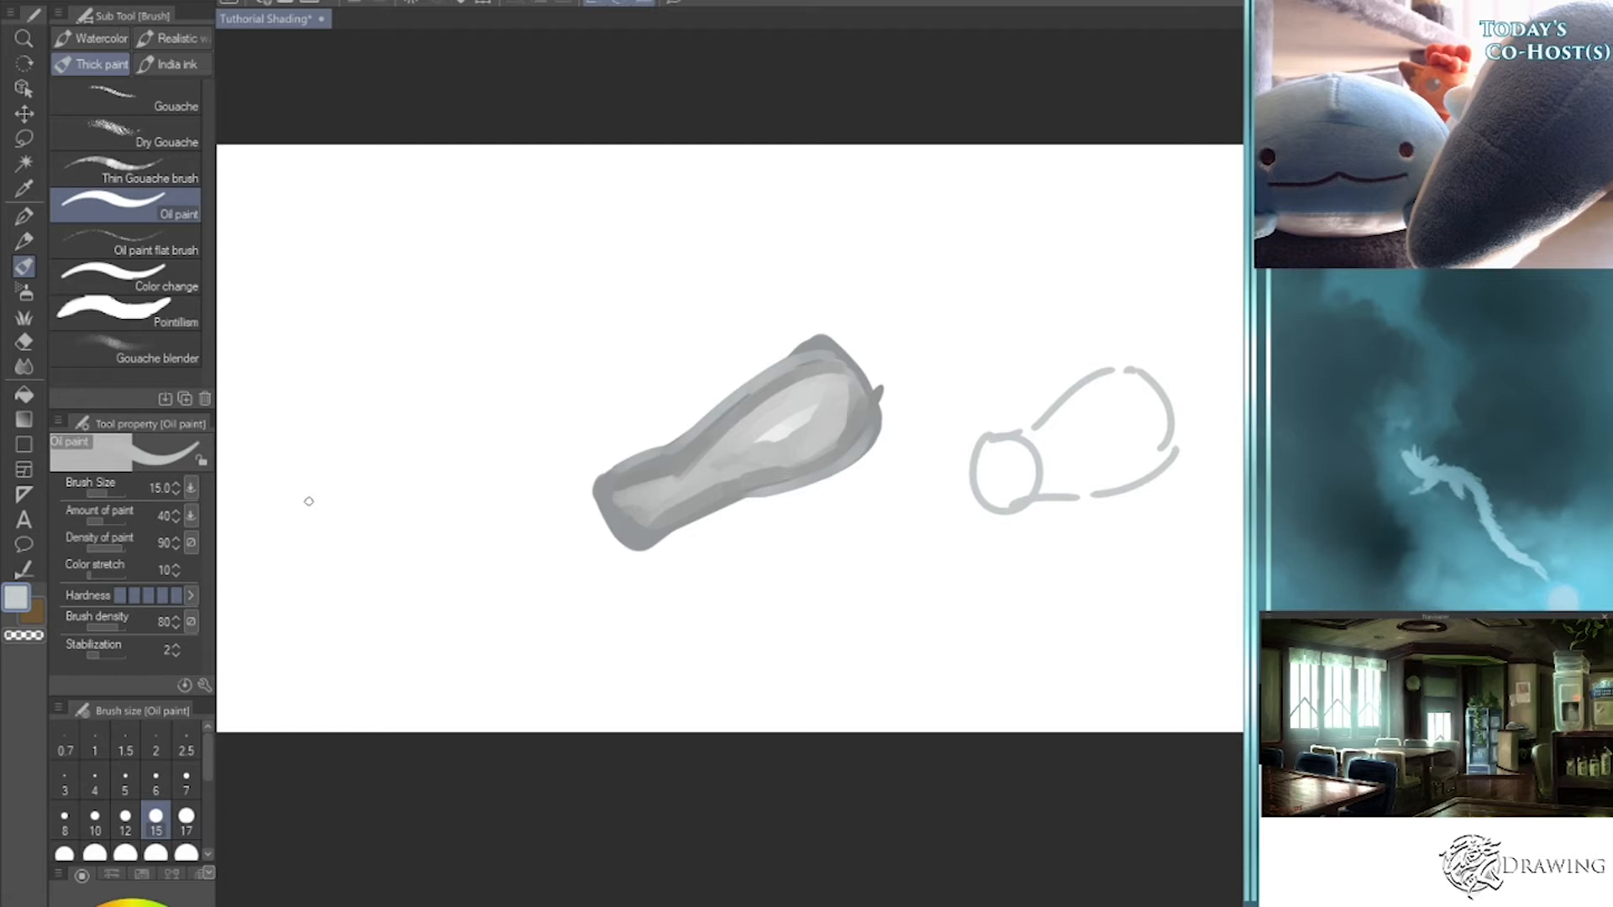
- Sample the limb's gray and block in a second solid limb shape to its left with brush sizes up to 50
key("u")
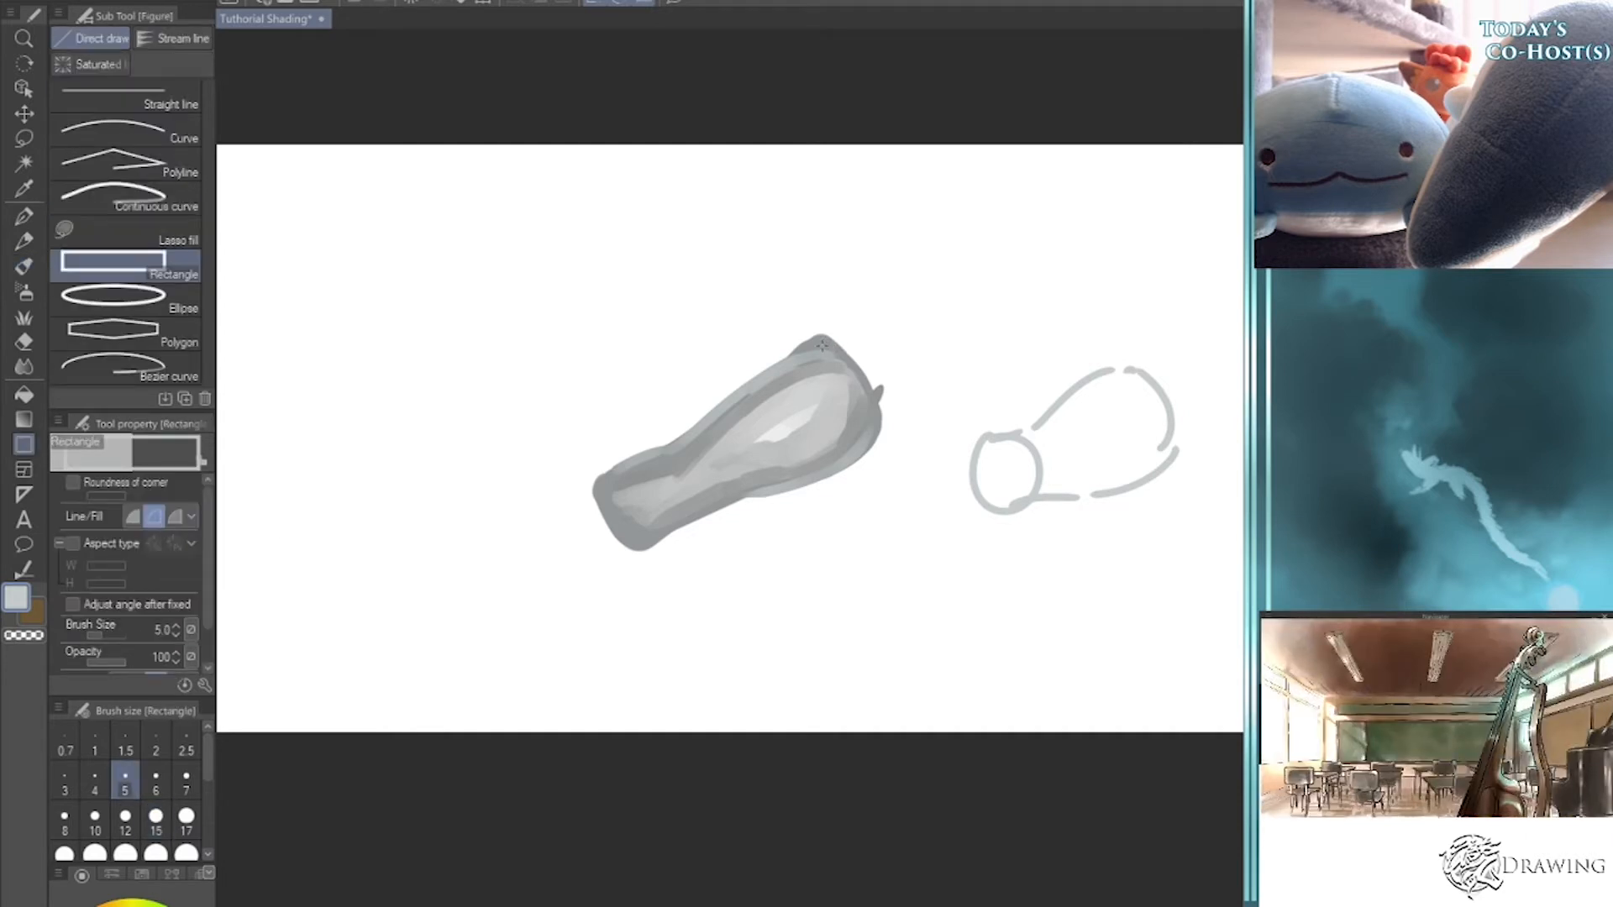
left_click(821, 345, "alt")
key("b")
mouse_move(298, 452)
left_mouse_down()
mouse_move(340, 521)
mouse_move(338, 493)
mouse_move(483, 352)
mouse_move(495, 378)
left_mouse_up()
key("bracketright")
key("bracketright")
key("bracketright")
key("bracketright")
key("bracketright")
mouse_move(336, 487)
left_mouse_down()
mouse_move(409, 436)
mouse_move(471, 420)
left_mouse_up()
key("bracketright")
mouse_move(404, 471)
left_mouse_down()
mouse_move(542, 407)
mouse_move(588, 349)
mouse_move(445, 394)
mouse_move(568, 335)
left_mouse_up()
left_click_drag(428, 374, 557, 350)
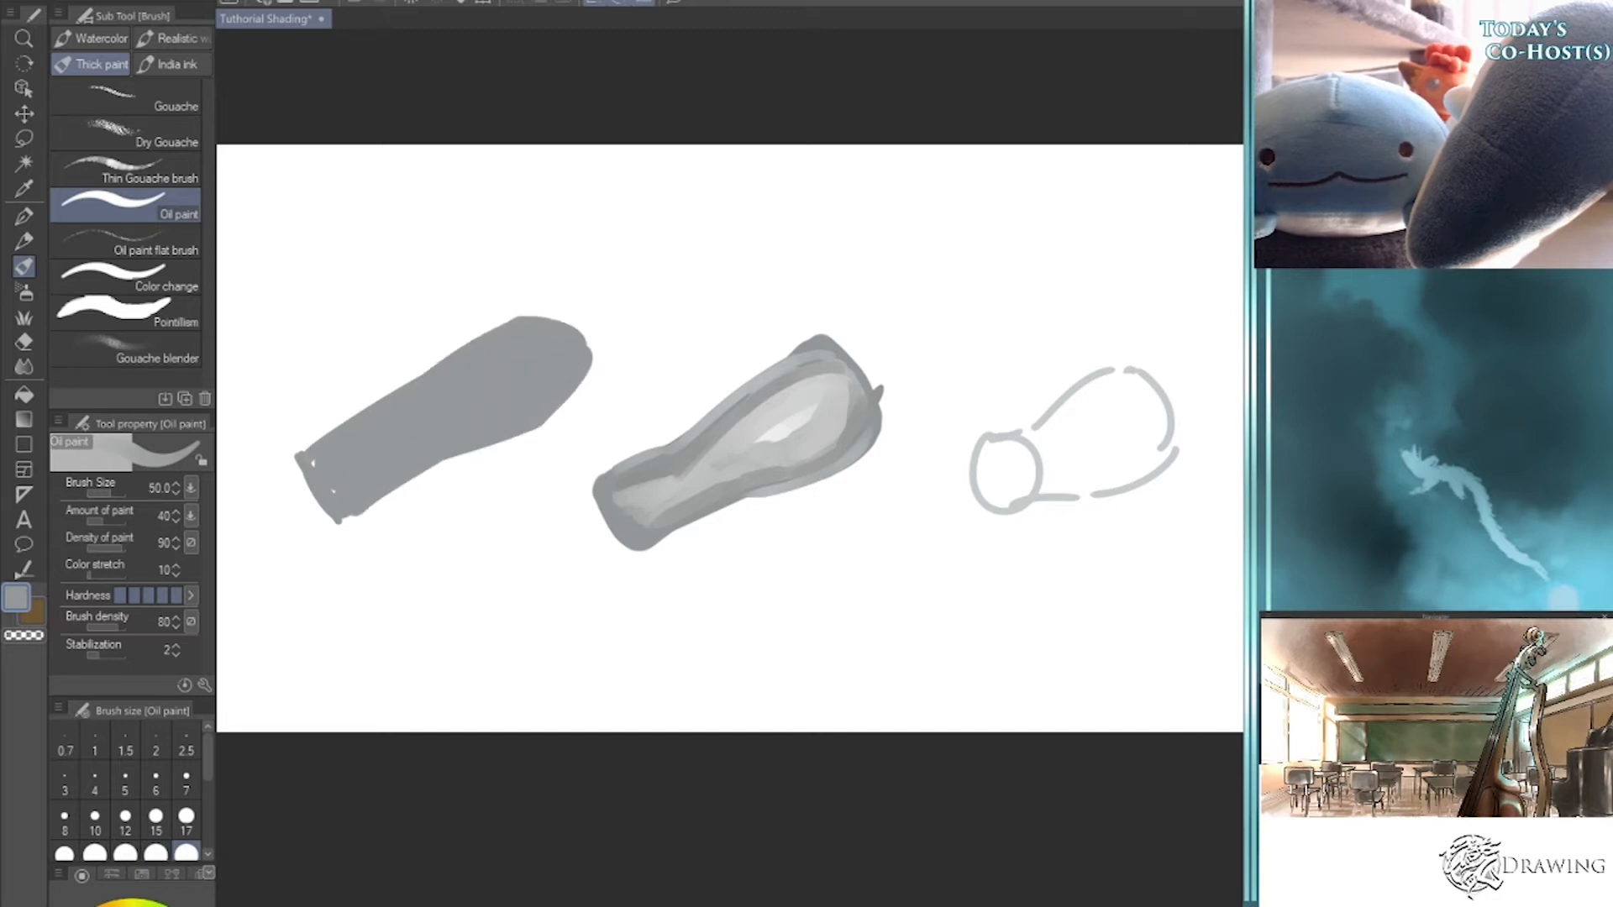
- Paint a dark gray shadow plane along the upper side of the second limb's narrow half, using brush sizes 10 to 25
left_click(118, 906)
key("bracketleft")
key("bracketleft")
key("bracketleft")
key("bracketleft")
key("bracketleft")
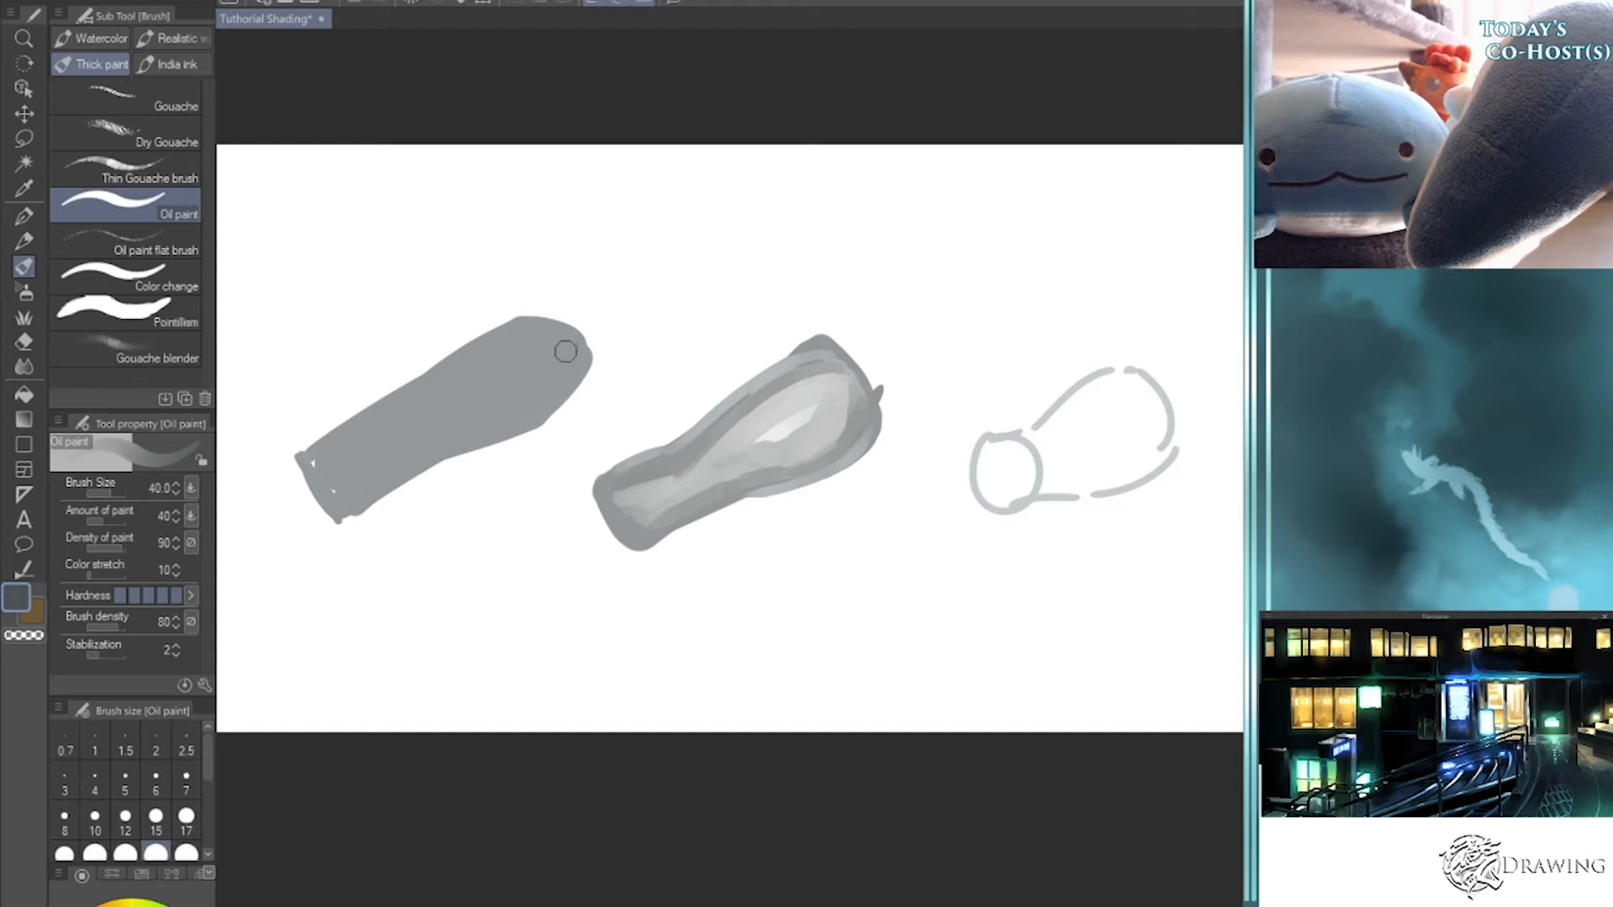
left_click_drag(437, 415, 336, 472)
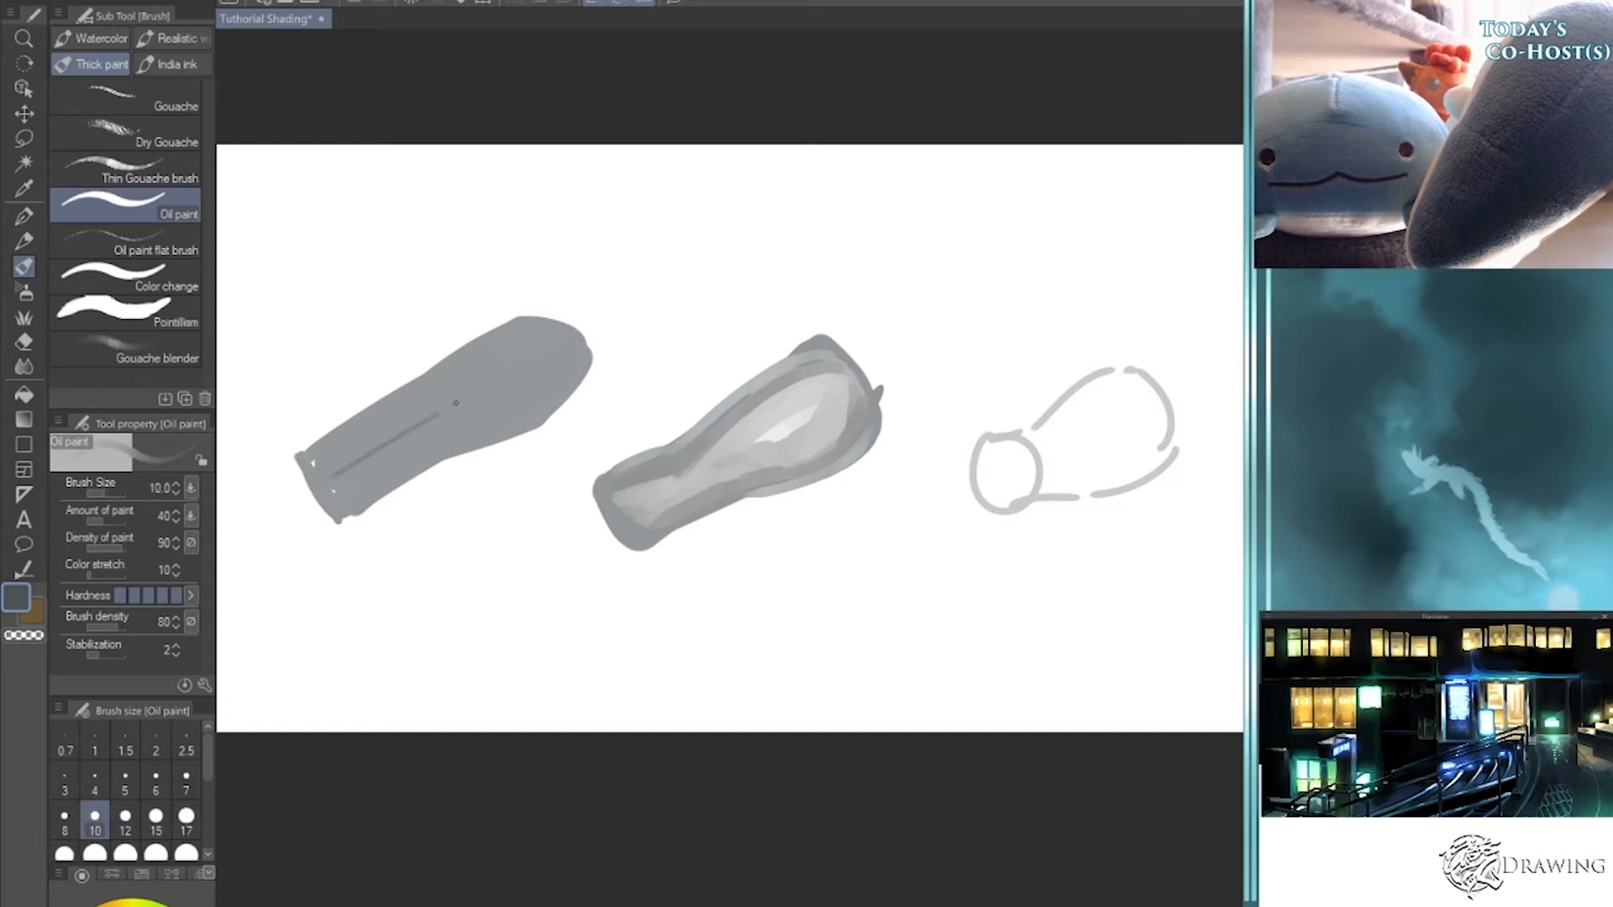
mouse_move(480, 385)
left_mouse_down()
mouse_move(340, 466)
mouse_move(410, 424)
left_mouse_up()
key("bracketright")
key("bracketright")
mouse_move(307, 460)
left_mouse_down()
mouse_move(352, 454)
mouse_move(419, 403)
mouse_move(351, 435)
left_mouse_up()
mouse_move(466, 384)
left_mouse_down()
mouse_move(336, 466)
mouse_move(361, 444)
left_mouse_up()
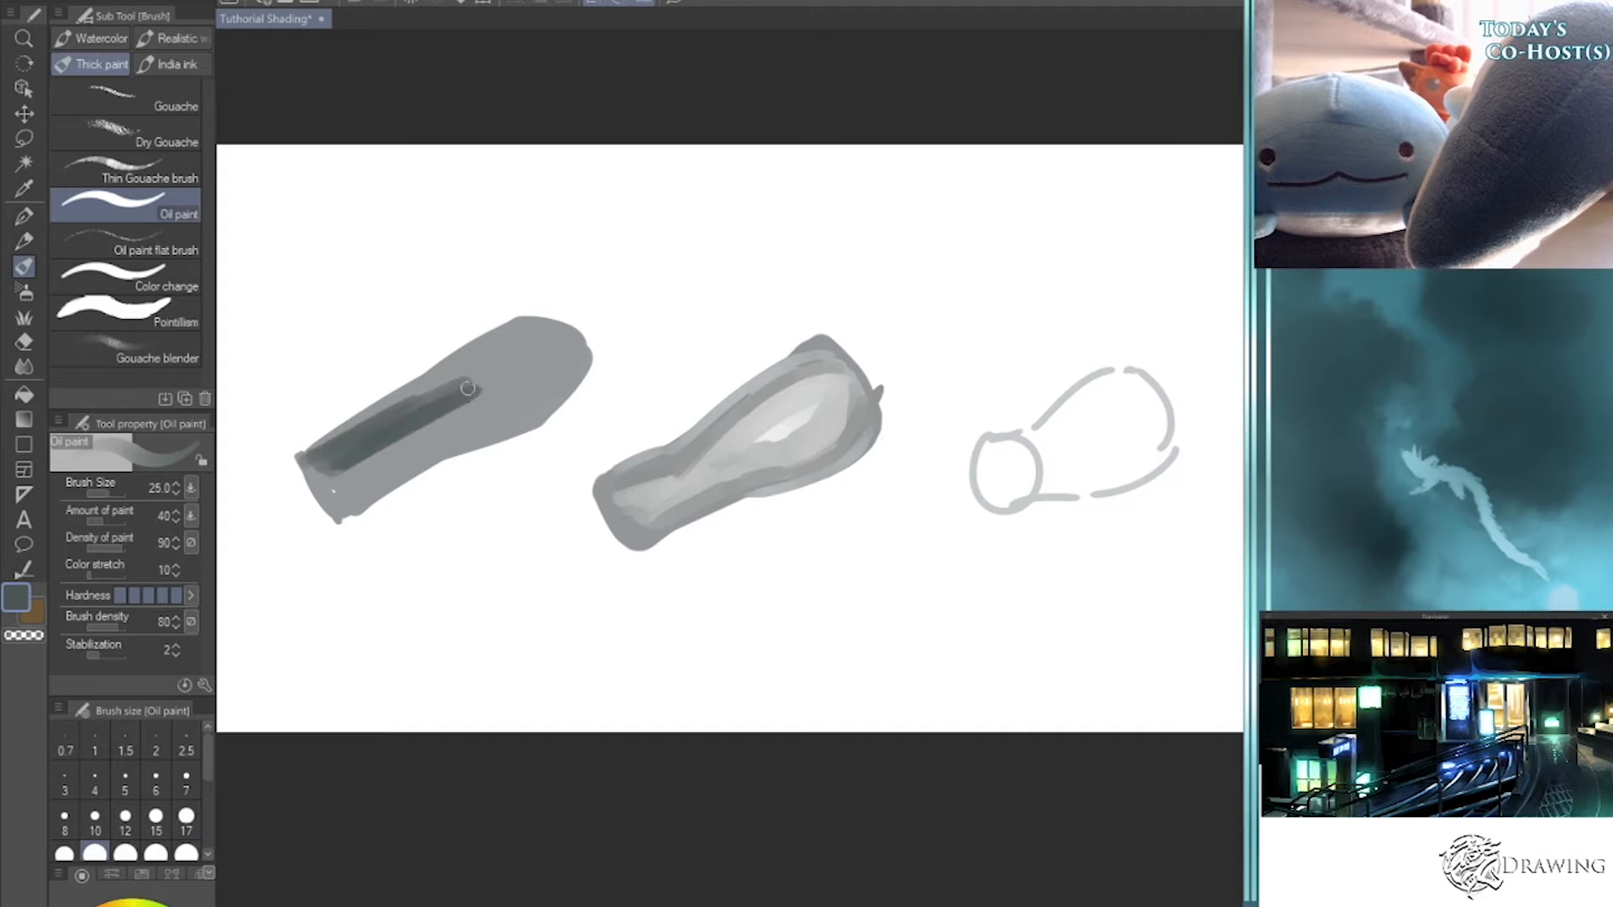
- Extend the dark gray shadow plane to the second limb's wide end and fill it in along the upper edge
left_click_drag(466, 394, 573, 334)
mouse_move(573, 335)
left_mouse_down()
mouse_move(441, 393)
mouse_move(542, 326)
left_mouse_up()
left_click_drag(541, 326, 421, 395)
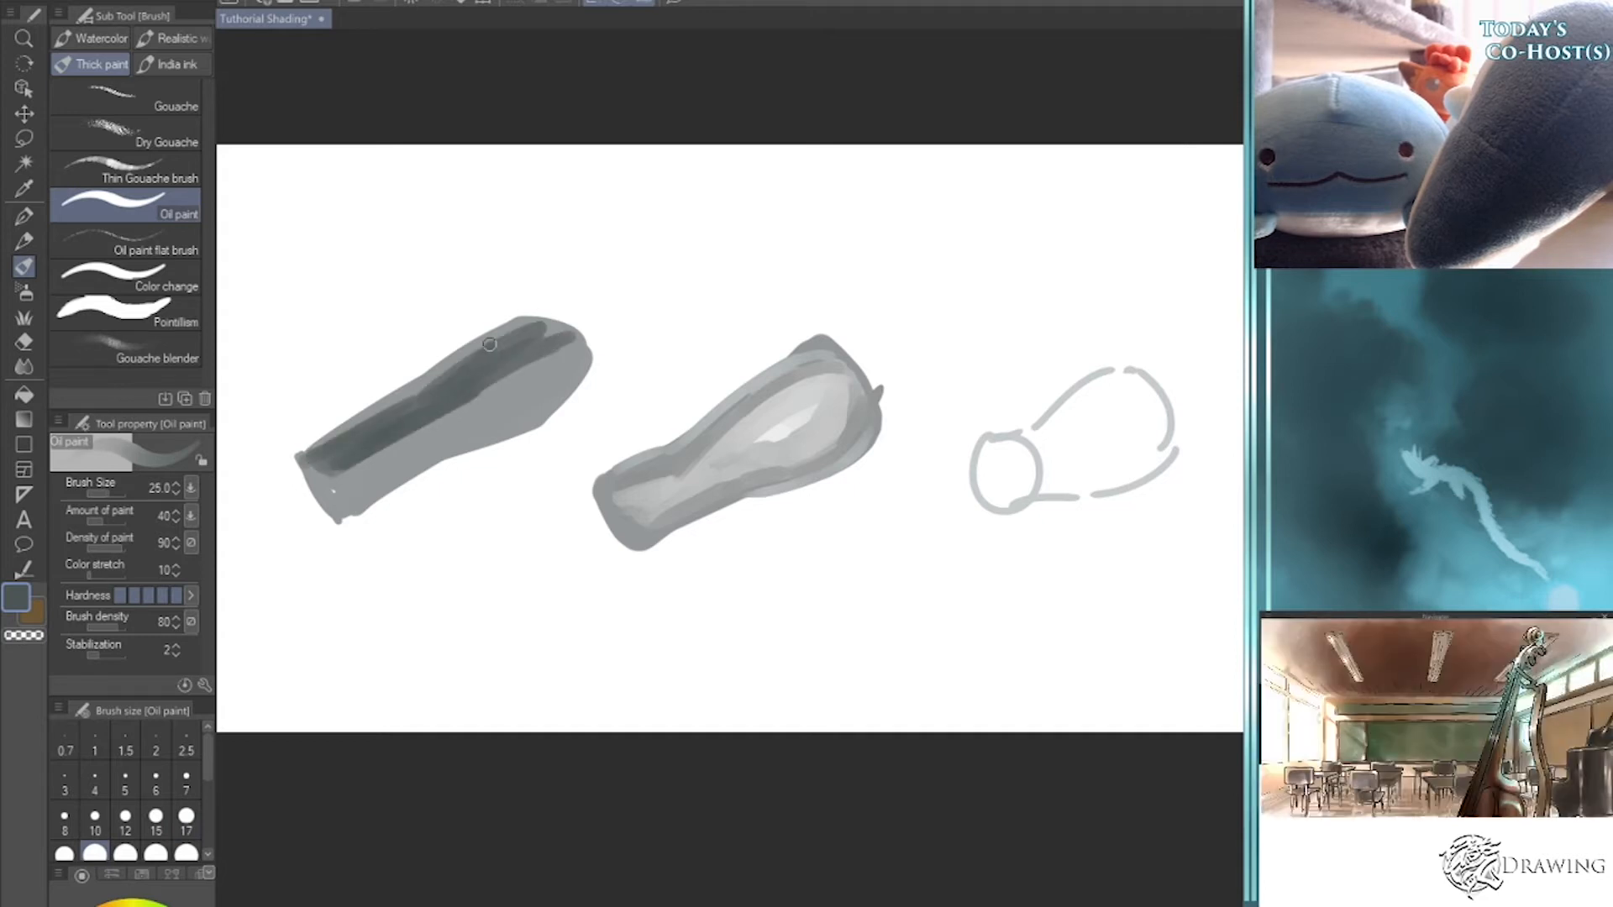
left_click_drag(494, 344, 405, 409)
mouse_move(405, 409)
left_mouse_down()
mouse_move(546, 328)
mouse_move(329, 442)
left_mouse_up()
mouse_move(329, 441)
left_mouse_down()
mouse_move(365, 436)
mouse_move(338, 454)
left_mouse_up()
left_click_drag(338, 454, 564, 338)
left_click_drag(564, 337, 430, 401)
- Refine the second limb's upper shadow plane and paint light gray tones along its lower plane
left_click(124, 903)
key("[")
left_click_drag(326, 448, 402, 402)
key("]")
left_click_drag(319, 449, 533, 338)
left_click(109, 903)
left_click(92, 903)
key("[")
mouse_move(341, 476)
left_mouse_down()
mouse_move(472, 409)
mouse_move(336, 480)
mouse_move(467, 412)
mouse_move(347, 493)
mouse_move(572, 354)
mouse_move(514, 382)
mouse_move(512, 404)
mouse_move(468, 411)
left_mouse_up()
- Sketch a triangular prism outline of the limb above the shaded shapes with the size 12 brush
key("i")
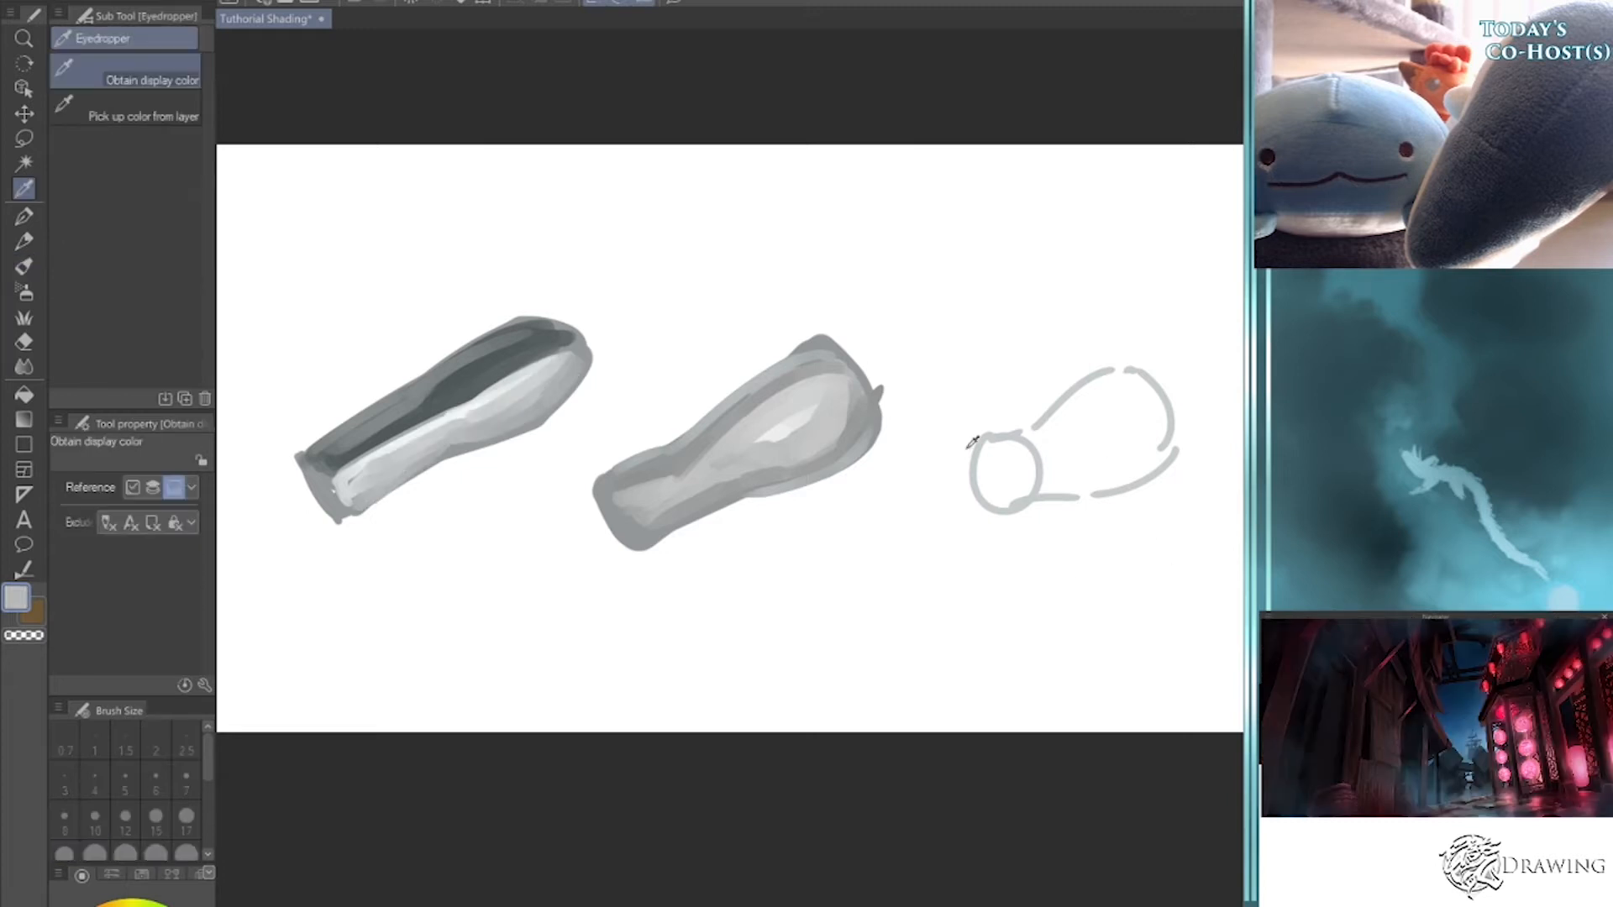
key("b")
mouse_move(626, 238)
left_mouse_down()
mouse_move(653, 289)
mouse_move(695, 219)
mouse_move(772, 180)
mouse_move(803, 228)
left_mouse_up()
mouse_move(660, 301)
left_mouse_down()
mouse_move(770, 273)
mouse_move(800, 232)
left_mouse_up()
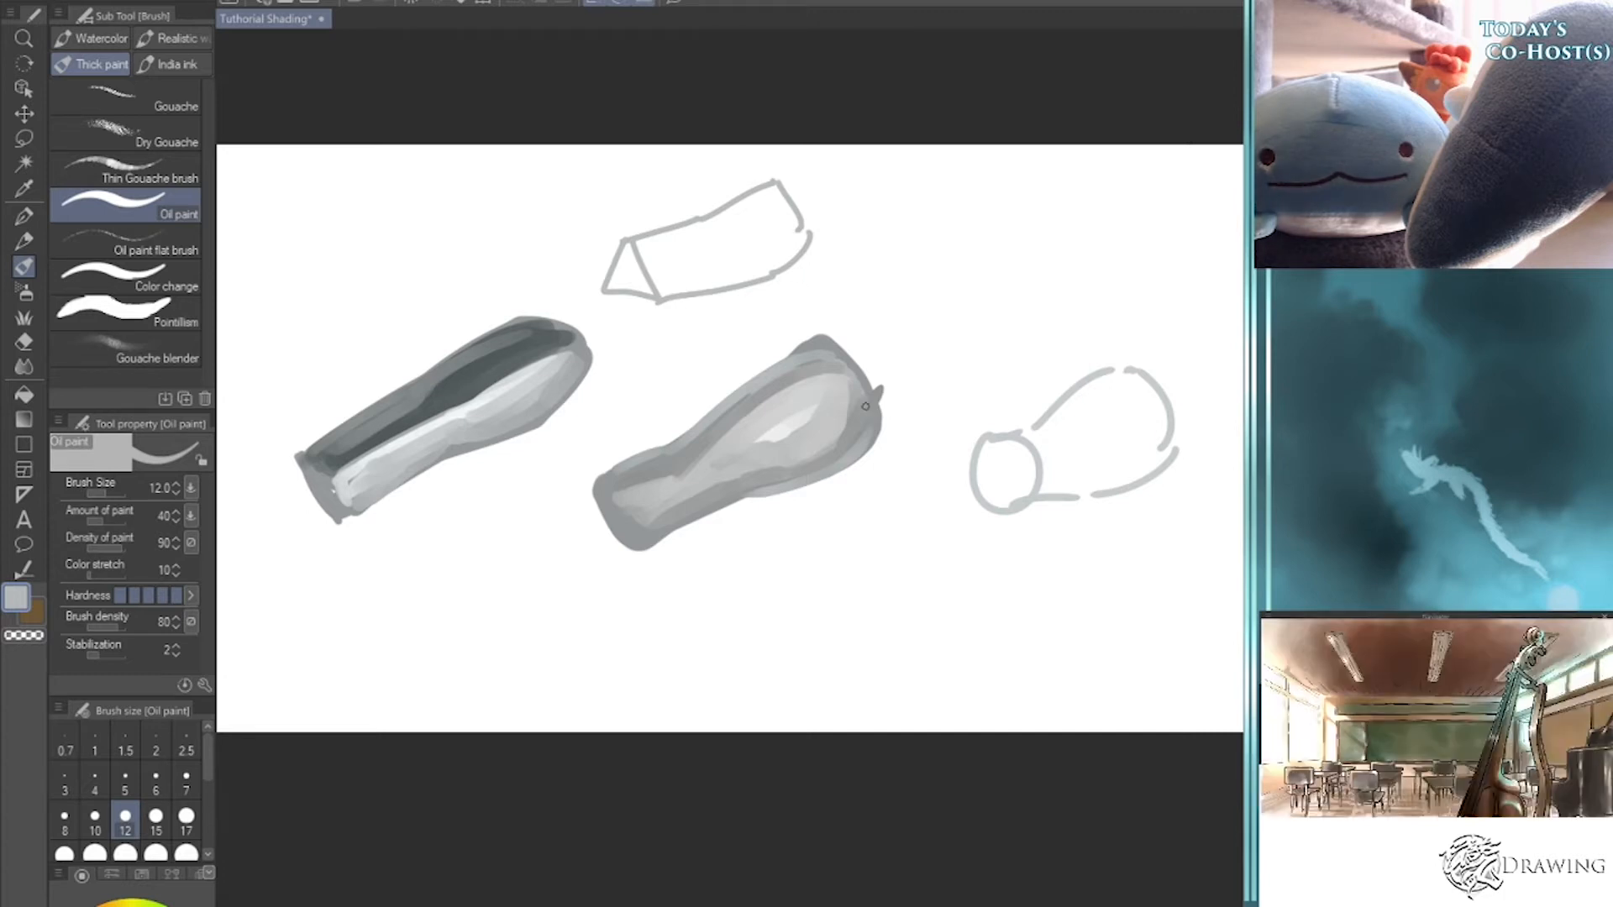
- Clear the canvas and start blocking in a light gray figure silhouette with its head and torso
key("Delete")
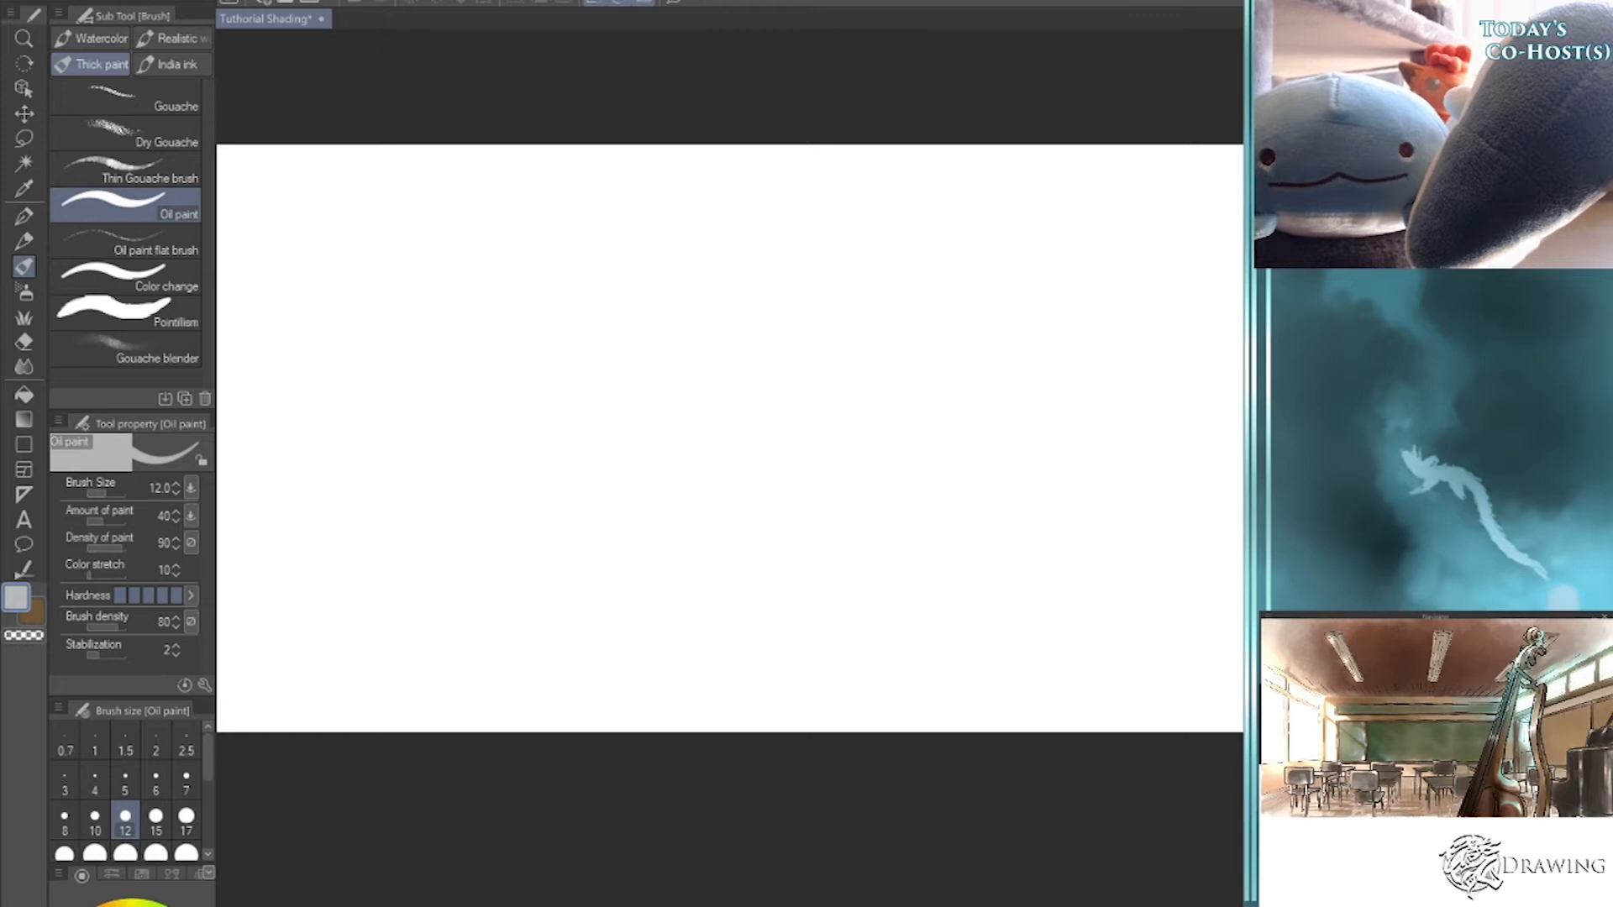
key("bracketright")
key("bracketright")
key("bracketright")
key("bracketright")
key("bracketright")
key("bracketright")
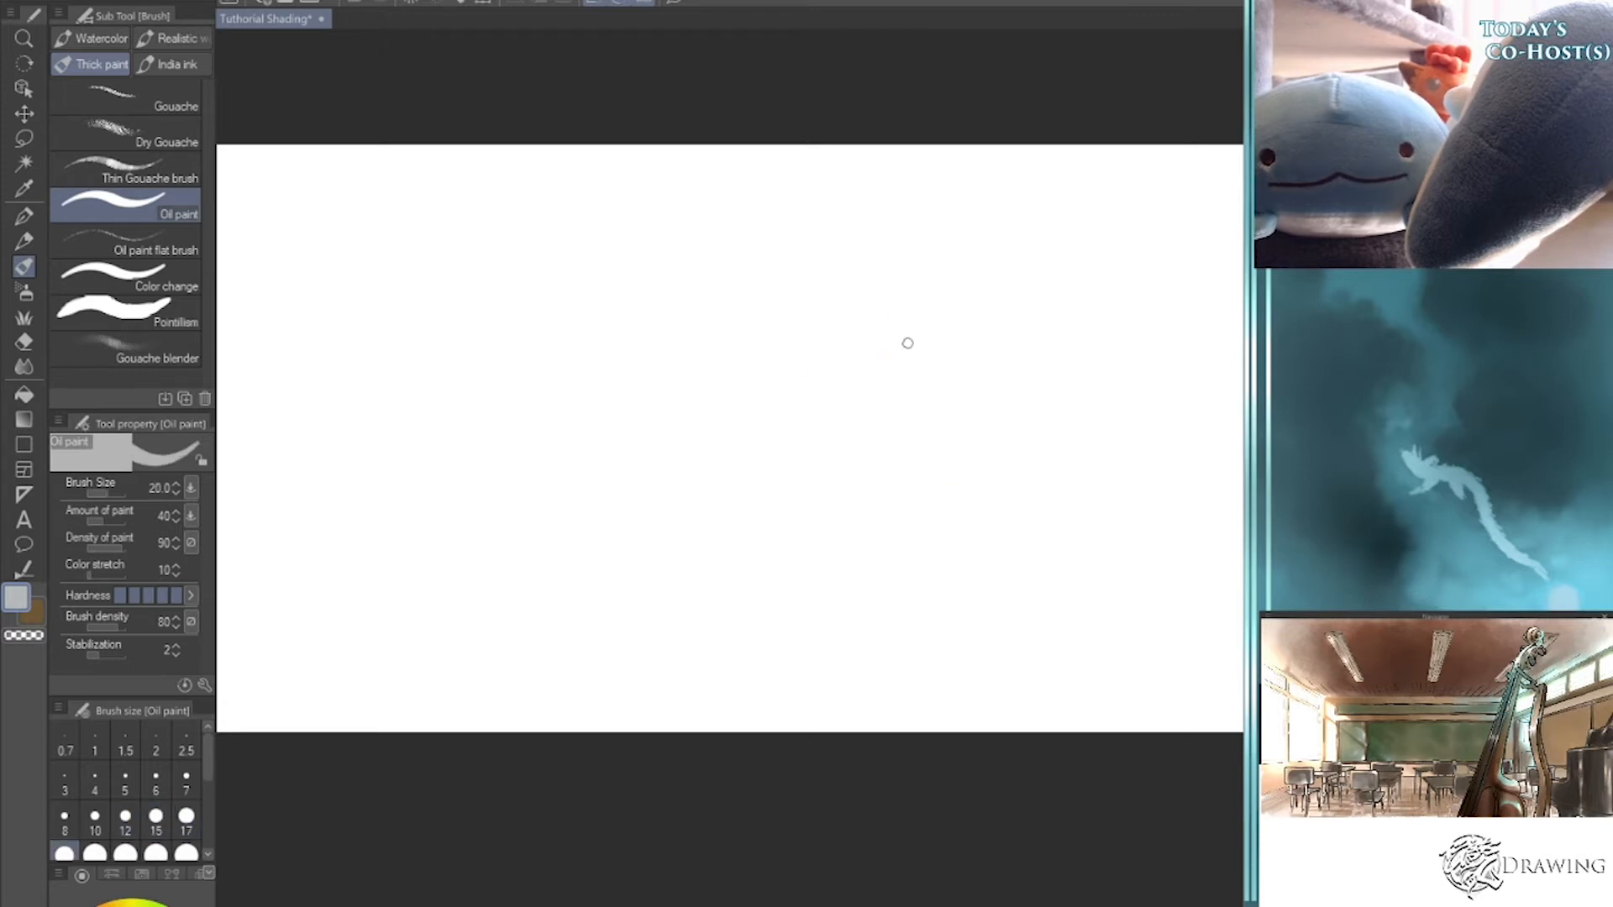
key("bracketleft")
key("bracketright")
mouse_move(826, 452)
left_mouse_down()
mouse_move(857, 340)
mouse_move(828, 443)
mouse_move(732, 521)
mouse_move(810, 479)
mouse_move(861, 341)
left_mouse_up()
key("bracketleft")
mouse_move(766, 318)
left_mouse_down()
mouse_move(766, 238)
mouse_move(782, 317)
mouse_move(815, 313)
mouse_move(803, 247)
mouse_move(787, 321)
mouse_move(808, 342)
mouse_move(822, 329)
mouse_move(836, 413)
mouse_move(817, 364)
mouse_move(859, 353)
mouse_move(872, 408)
mouse_move(847, 396)
mouse_move(864, 381)
mouse_move(901, 411)
mouse_move(877, 379)
mouse_move(863, 438)
mouse_move(823, 367)
mouse_move(808, 378)
mouse_move(856, 331)
mouse_move(886, 360)
mouse_move(912, 429)
mouse_move(810, 395)
mouse_move(898, 458)
left_mouse_up()
- Complete the figure silhouette with a reaching arm, hips and two legs, filling the torso with brush sizes up to 40
key("bracketright")
key("bracketleft")
key("bracketleft")
mouse_move(719, 528)
left_mouse_down()
mouse_move(733, 559)
mouse_move(773, 515)
left_mouse_up()
key("bracketleft")
key("bracketleft")
key("bracketright")
key("bracketright")
left_click_drag(878, 452, 926, 483)
key("bracketright")
key("bracketright")
mouse_move(876, 411)
left_mouse_down()
mouse_move(882, 500)
mouse_move(903, 508)
left_mouse_up()
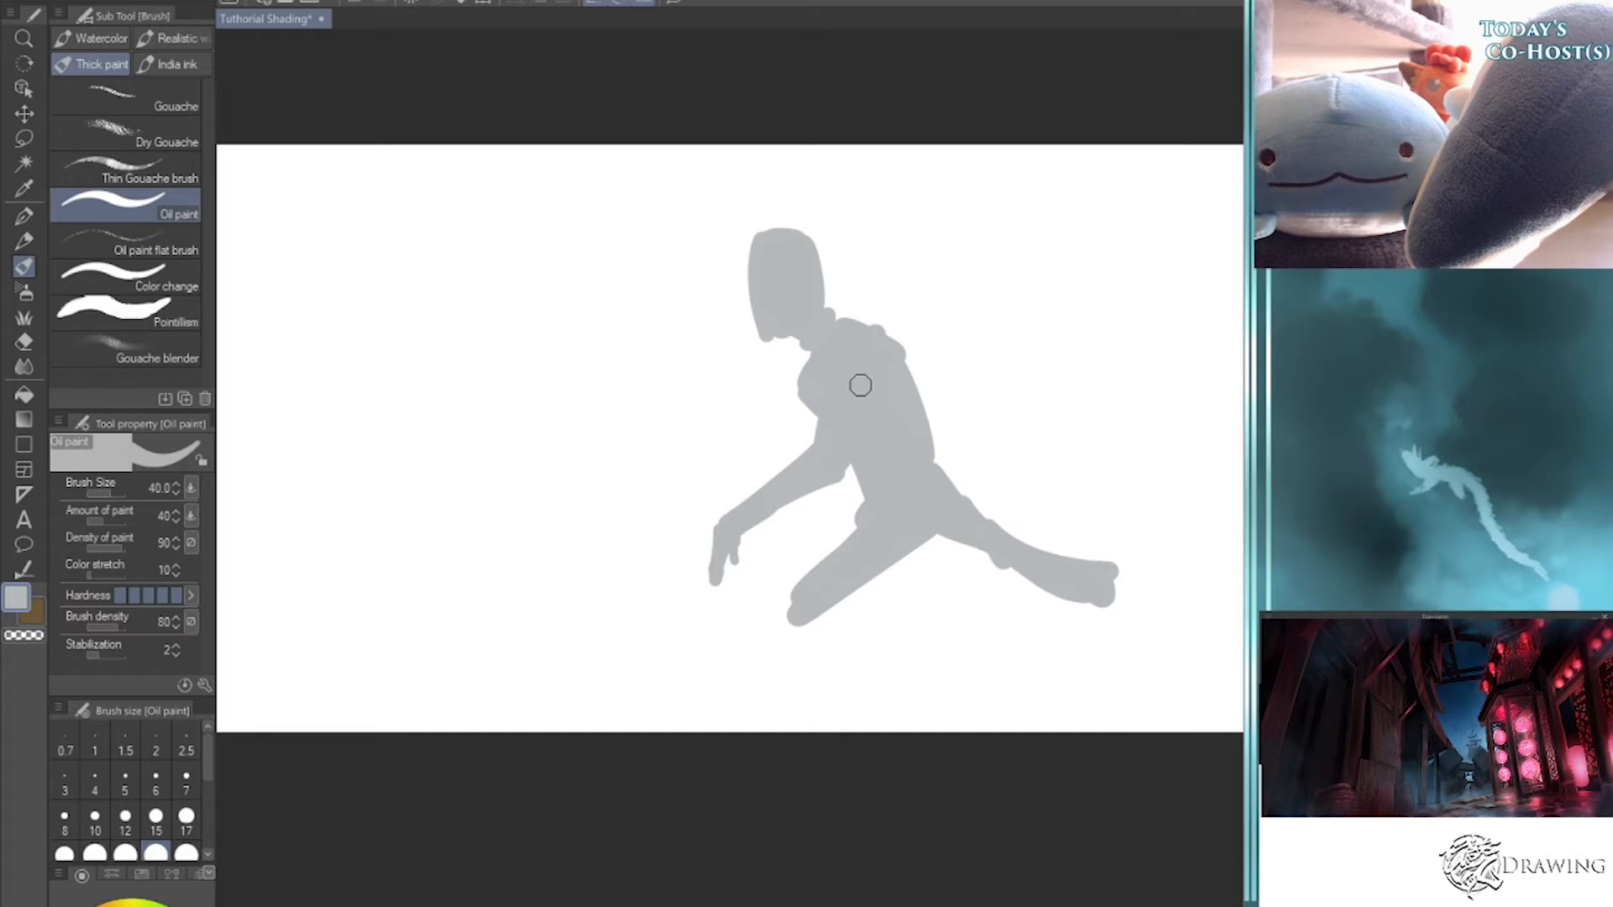
- Switch to a dark gray paint color and reduce the brush size to 6
left_click(110, 905)
key("bracketleft")
key("bracketleft")
key("bracketleft")
key("bracketleft")
key("bracketleft")
key("bracketleft")
key("bracketleft")
key("bracketleft")
key("bracketleft")
key("bracketleft")
- Try outlining the figure's upper arm and forearm as rounded cylinder forms
mouse_move(844, 469)
left_mouse_down()
mouse_move(882, 362)
mouse_move(834, 347)
mouse_move(821, 415)
left_mouse_up()
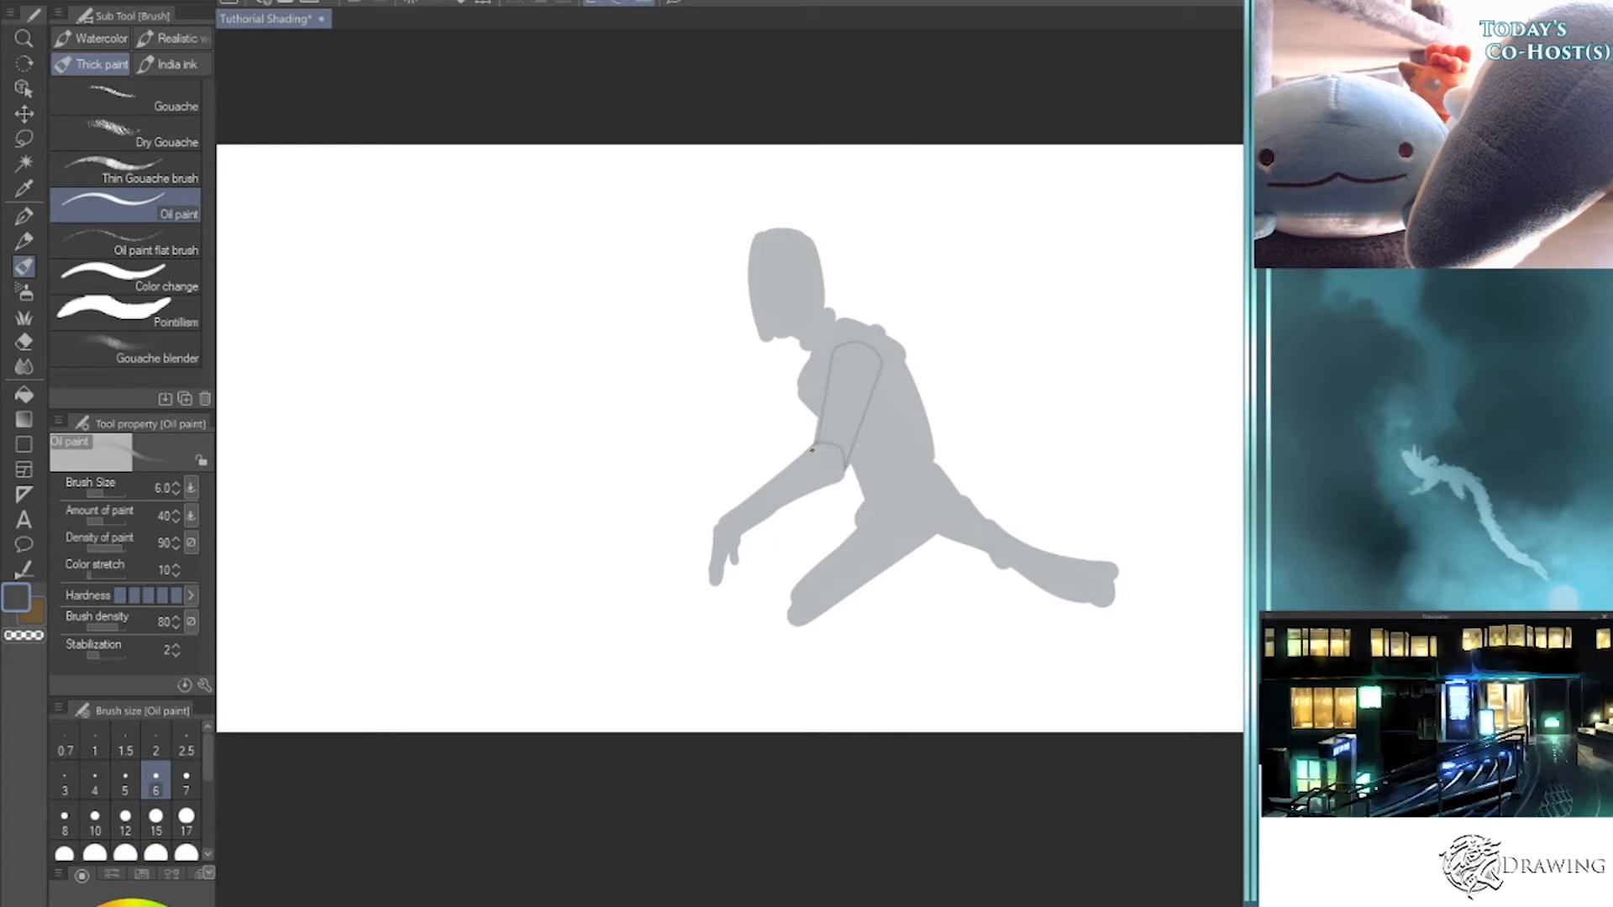
key("ctrl+z")
left_click_drag(757, 521, 851, 469)
key("ctrl+z")
key("ctrl+z")
key("ctrl+z")
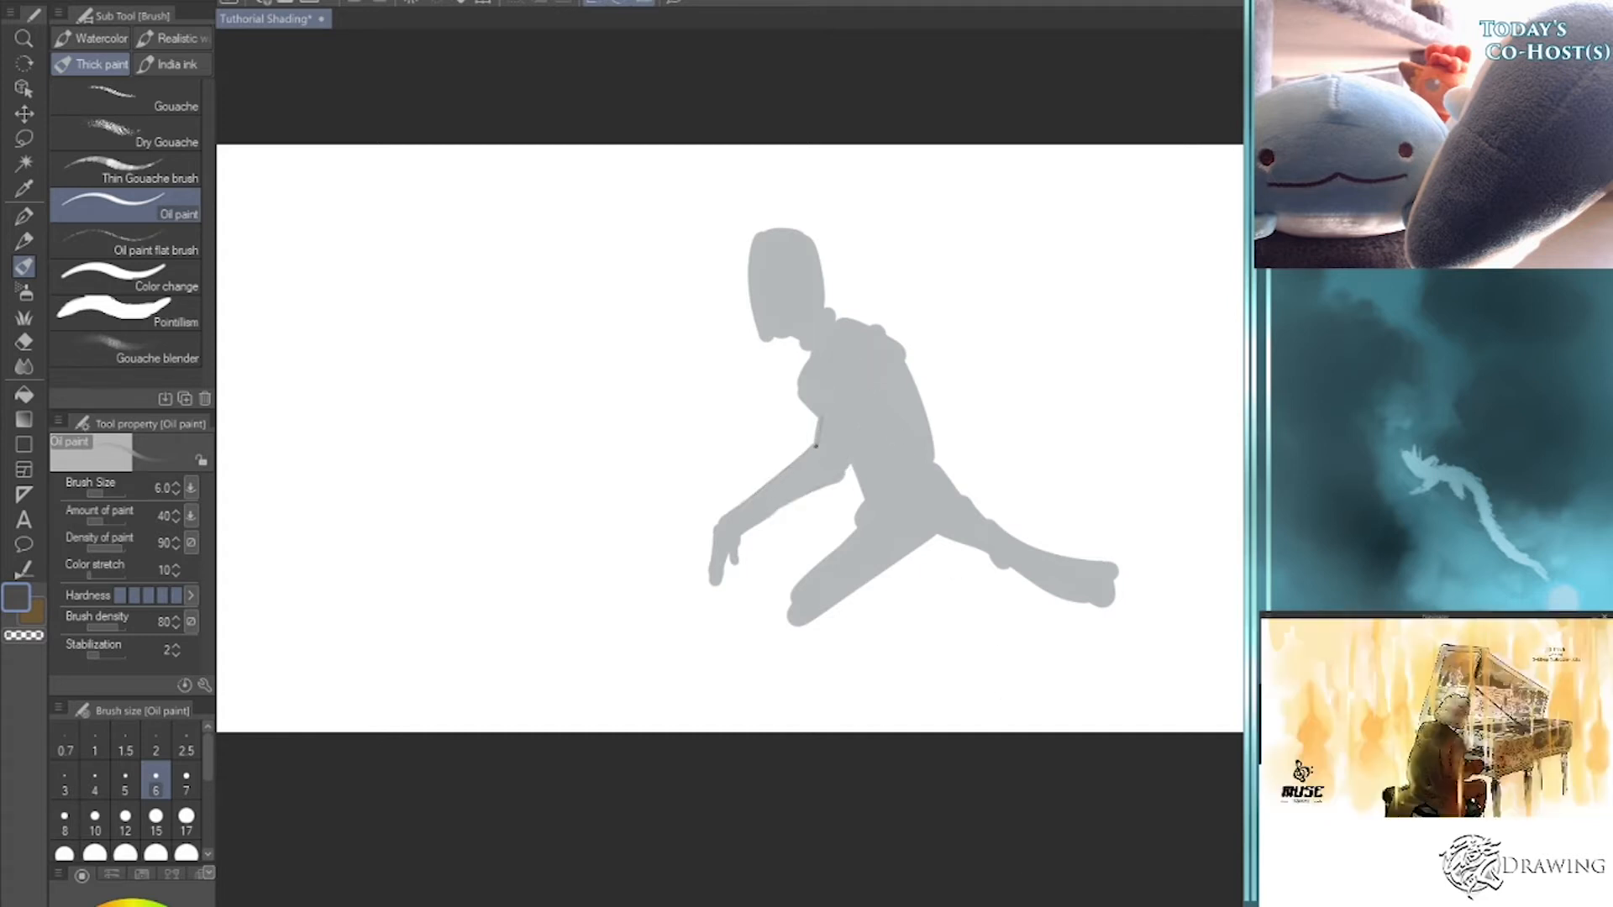
mouse_move(801, 456)
left_mouse_down()
mouse_move(740, 502)
mouse_move(823, 492)
left_mouse_up()
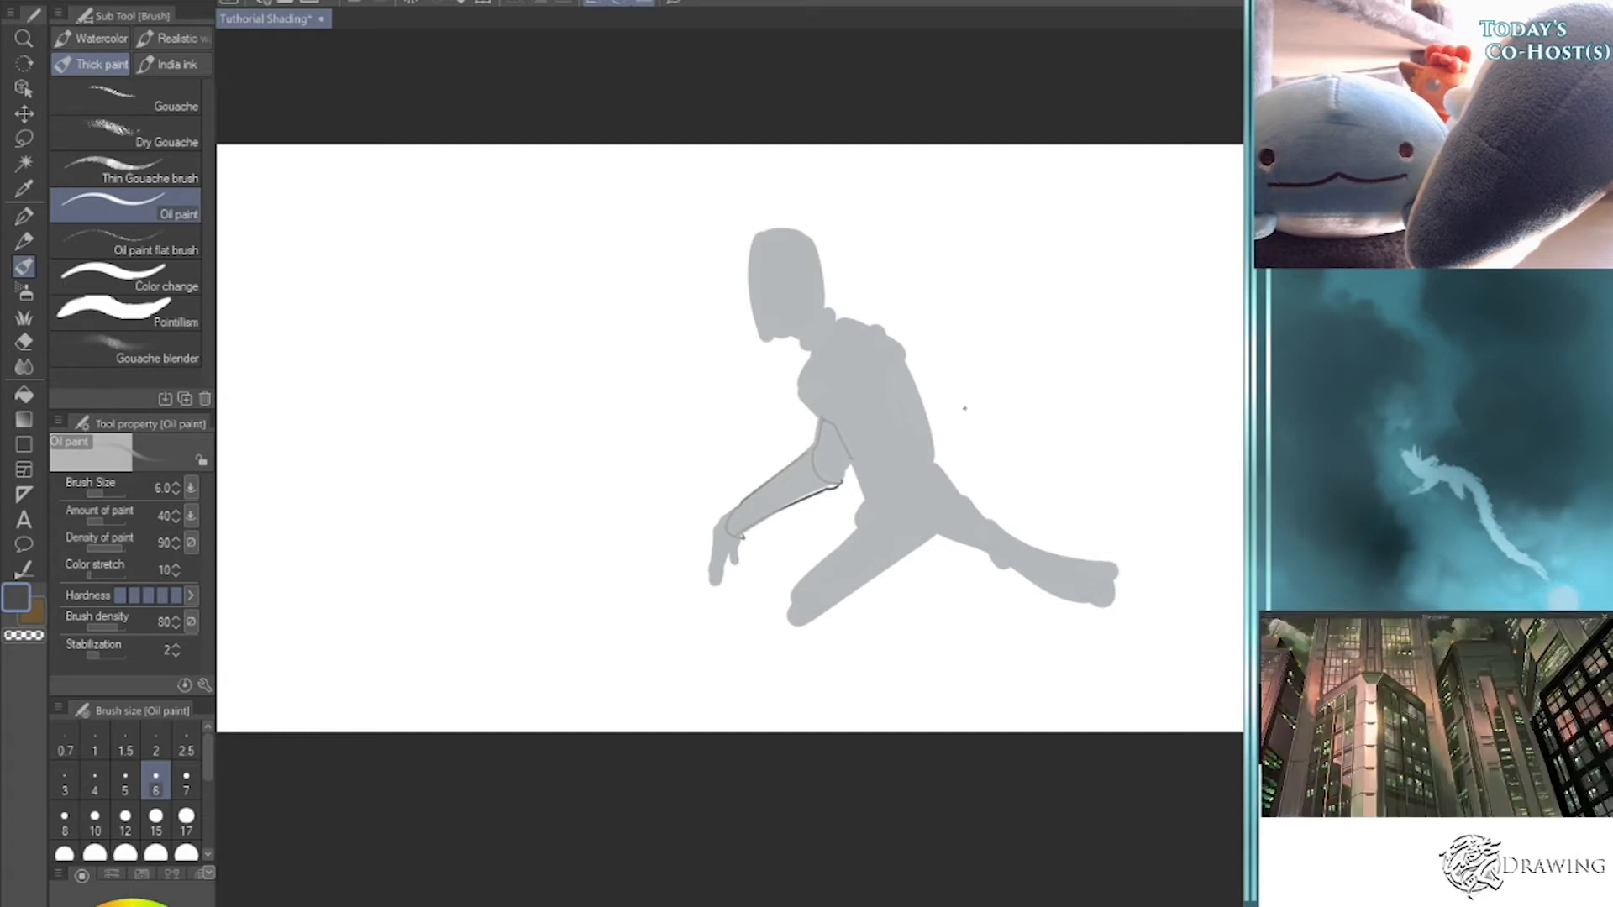
key("ctrl+z")
key("ctrl+z")
key("ctrl+z")
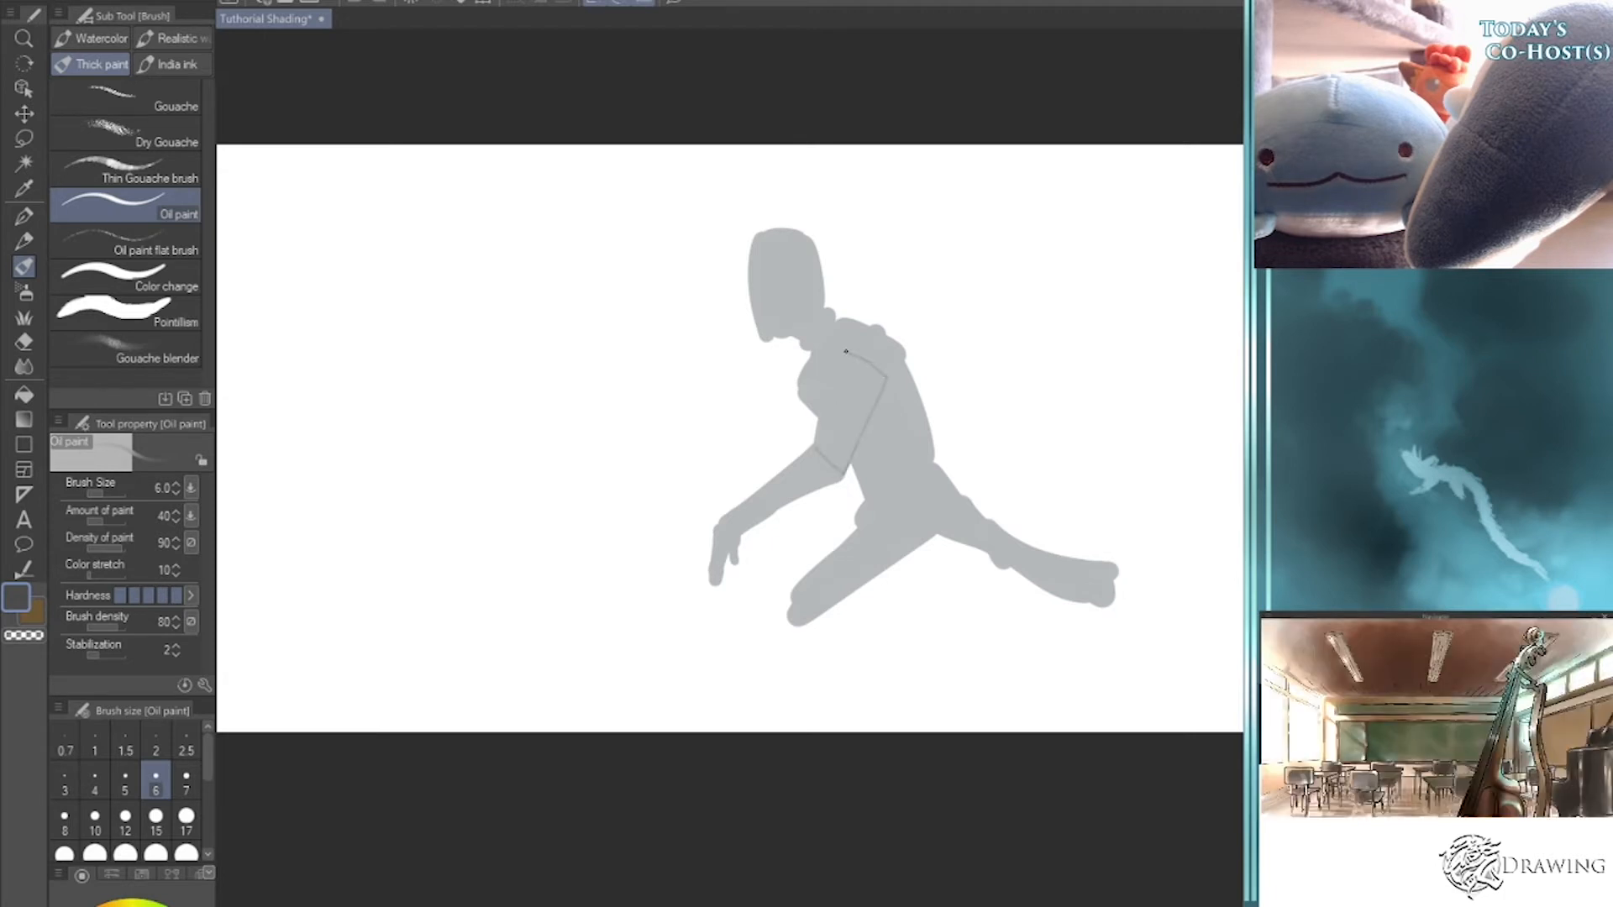
- Try outlining the figure's upper arm and forearm as angular forms and hatching the forearm's upper plane
mouse_move(840, 371)
left_mouse_down()
mouse_move(810, 443)
mouse_move(723, 521)
mouse_move(837, 479)
left_mouse_up()
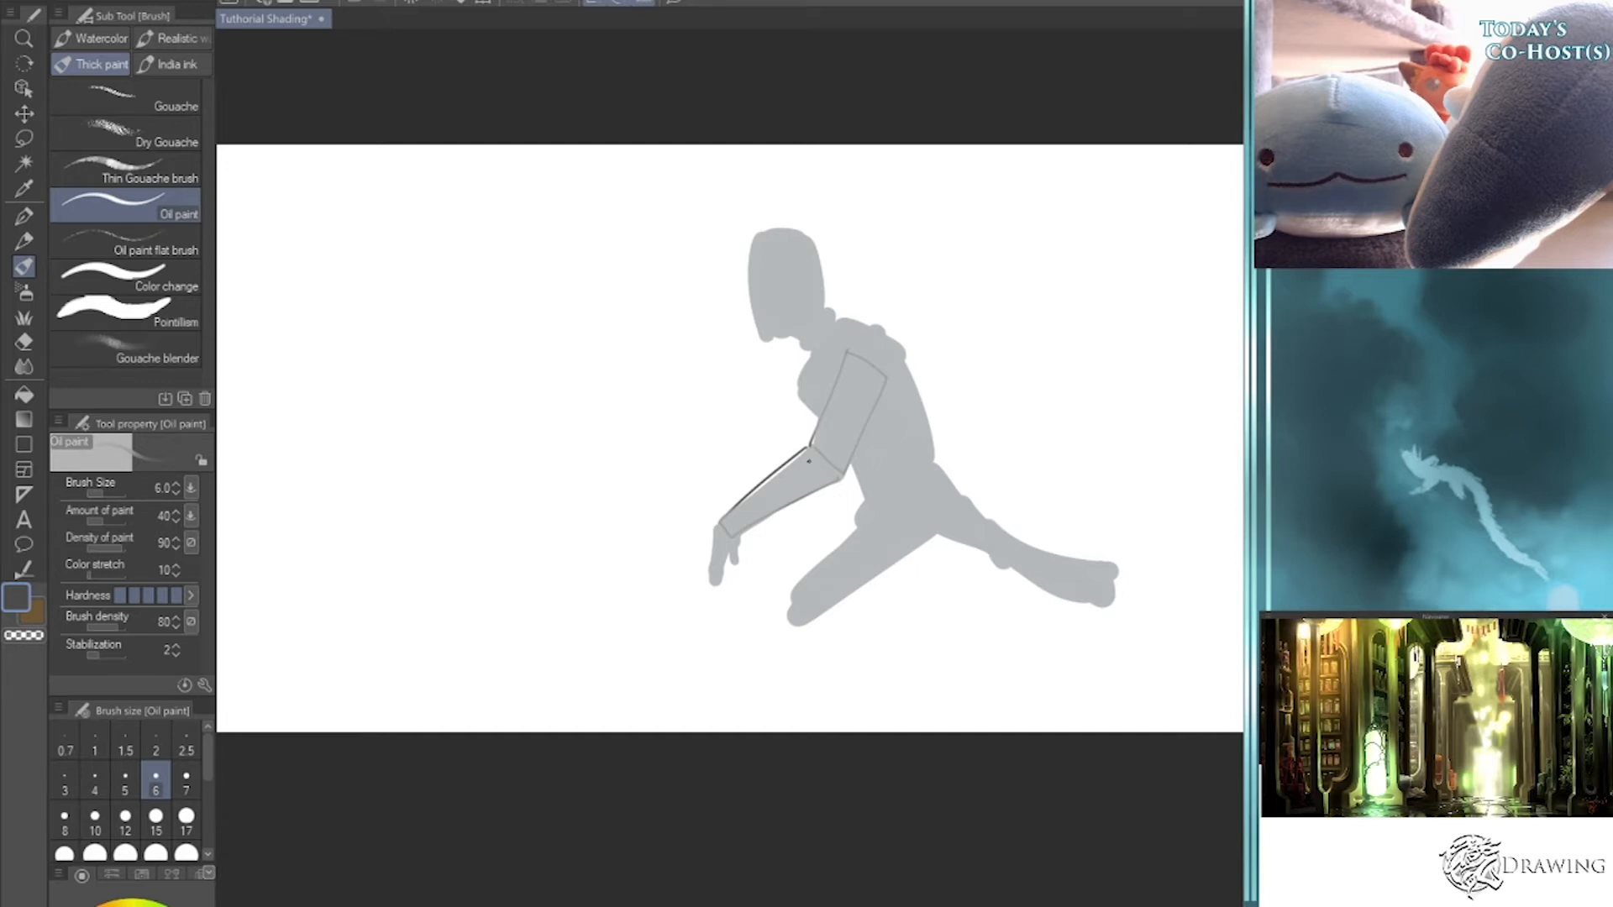
mouse_move(725, 521)
left_mouse_down()
mouse_move(821, 451)
mouse_move(728, 509)
left_mouse_up()
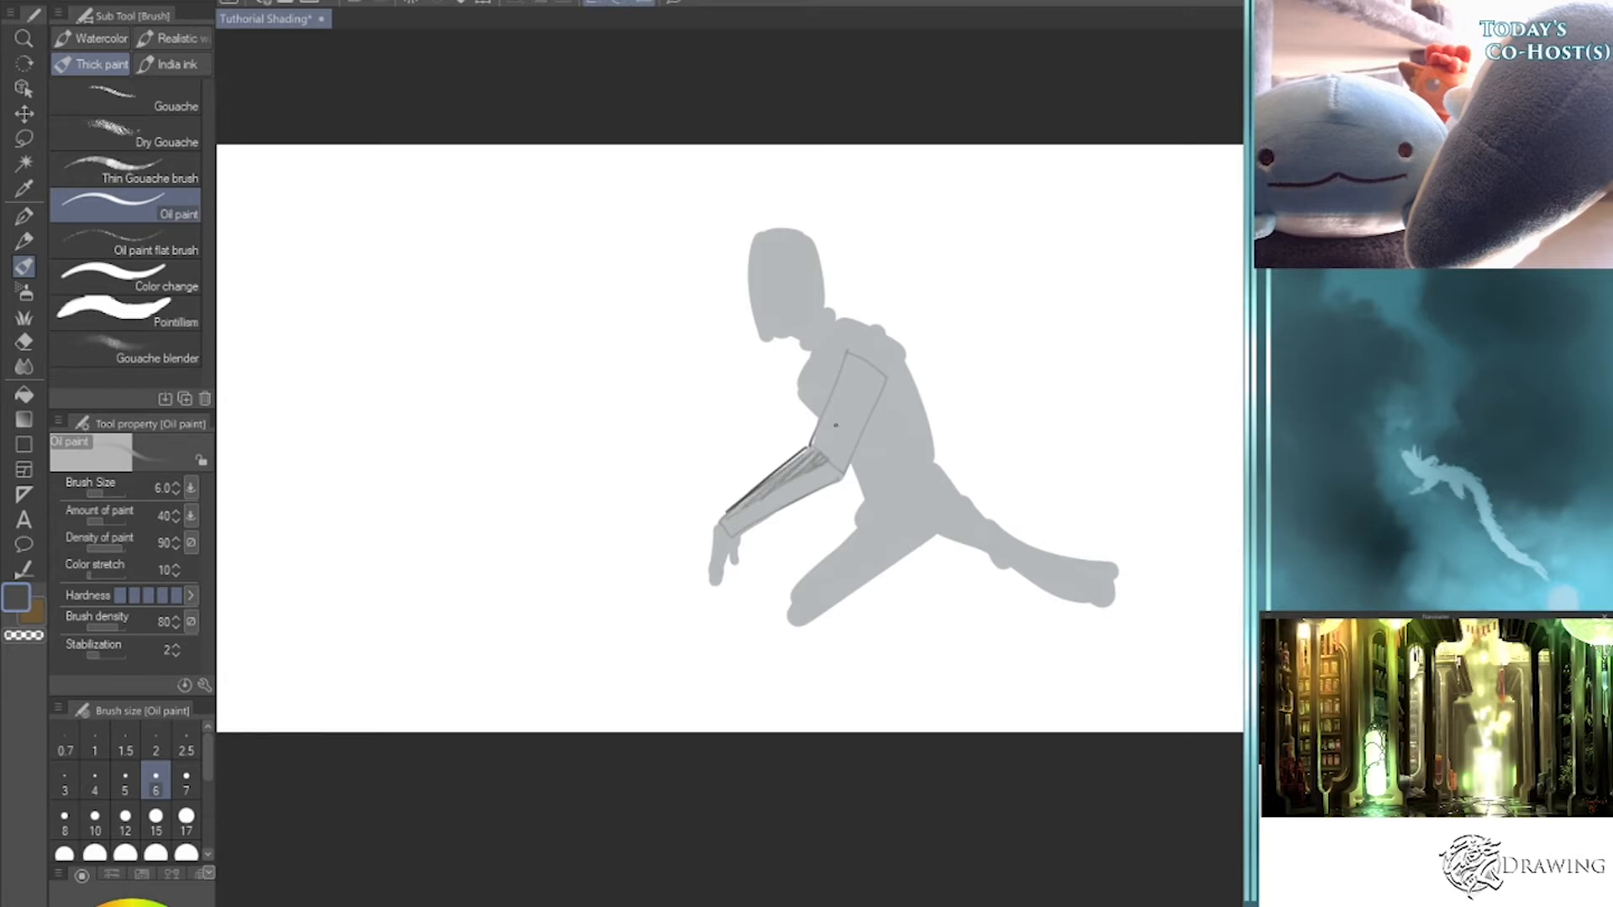
key("ctrl+z")
key("ctrl+z")
key("ctrl+z")
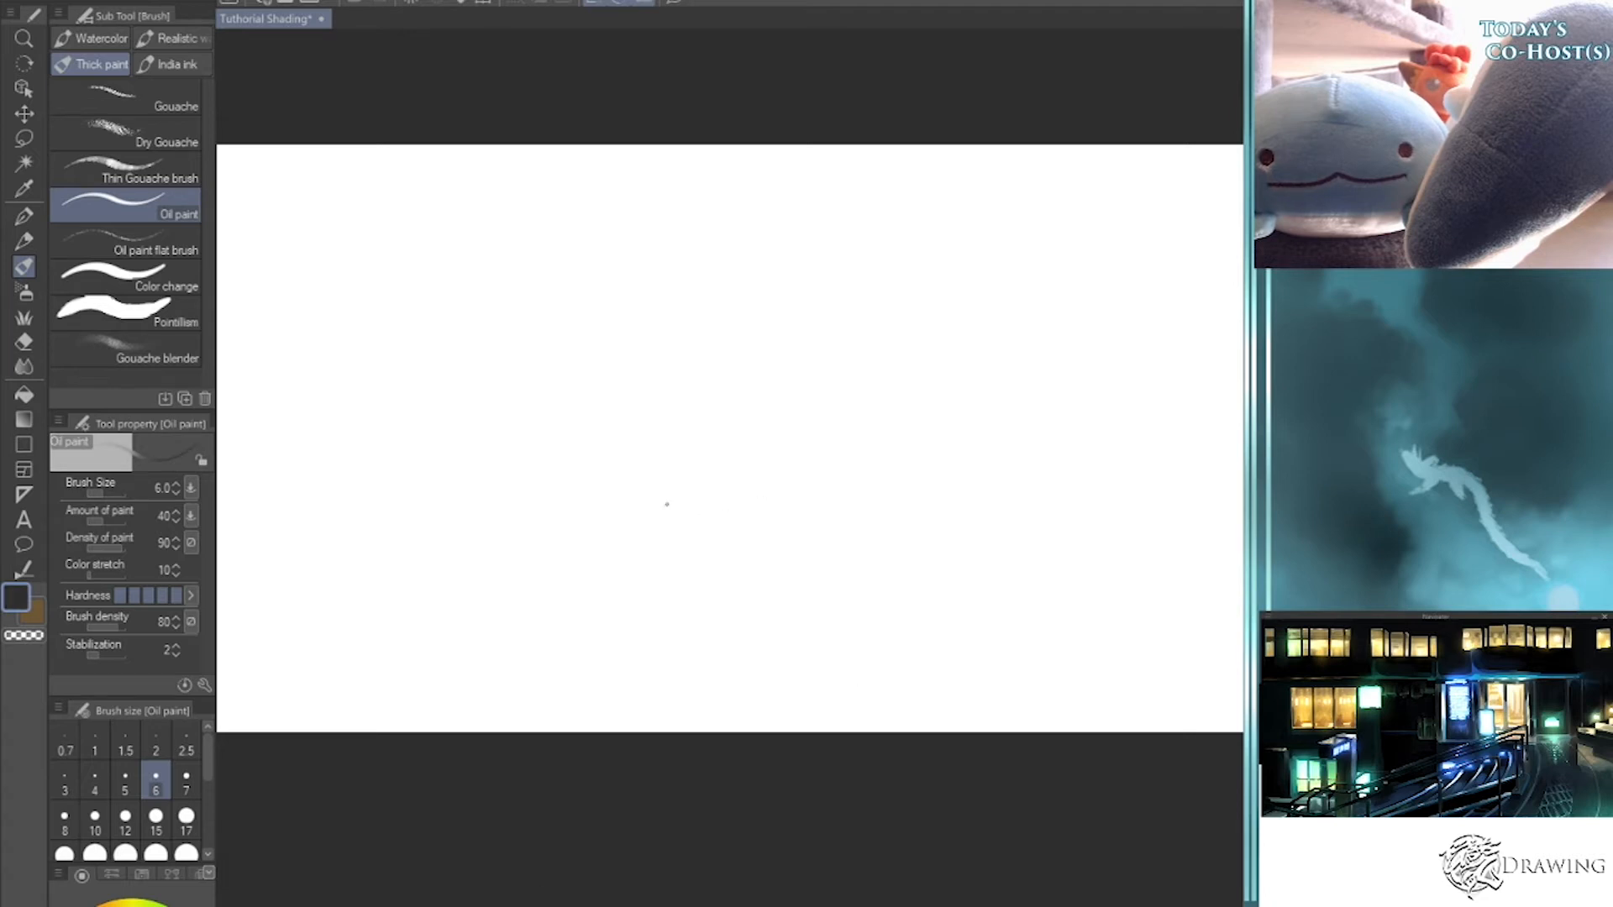
- Increase the brush size to 7 and hand-letter "#1" near the top of the blank canvas
scroll(667, 504, "left", 1)
key("bracketright")
left_click_drag(427, 235, 426, 308)
mouse_move(439, 230)
left_mouse_down()
mouse_move(424, 305)
mouse_move(437, 296)
mouse_move(453, 254)
left_mouse_up()
mouse_move(406, 284)
left_mouse_down()
mouse_move(427, 258)
mouse_move(495, 295)
left_mouse_up()
- Hand-letter the heading "KNOW THE VOLUME" beside the "#1"
left_click_drag(643, 217, 638, 280)
mouse_move(673, 214)
left_mouse_down()
mouse_move(640, 252)
mouse_move(671, 266)
left_mouse_up()
mouse_move(689, 271)
left_mouse_down()
mouse_move(717, 269)
mouse_move(720, 223)
left_mouse_up()
mouse_move(744, 237)
left_mouse_down()
mouse_move(788, 262)
mouse_move(909, 232)
left_mouse_up()
left_click_drag(894, 233, 897, 269)
mouse_move(916, 243)
left_mouse_down()
mouse_move(917, 267)
mouse_move(945, 252)
left_mouse_up()
left_click_drag(945, 238, 948, 277)
mouse_move(965, 245)
left_mouse_down()
mouse_move(992, 287)
mouse_move(1086, 254)
left_mouse_up()
mouse_move(1107, 252)
left_mouse_down()
mouse_move(1141, 287)
mouse_move(1168, 245)
mouse_move(1140, 297)
mouse_move(1188, 279)
mouse_move(1210, 304)
left_mouse_up()
mouse_move(1213, 278)
left_mouse_down()
mouse_move(1232, 316)
mouse_move(1231, 288)
left_mouse_up()
left_click_drag(1220, 277, 1243, 274)
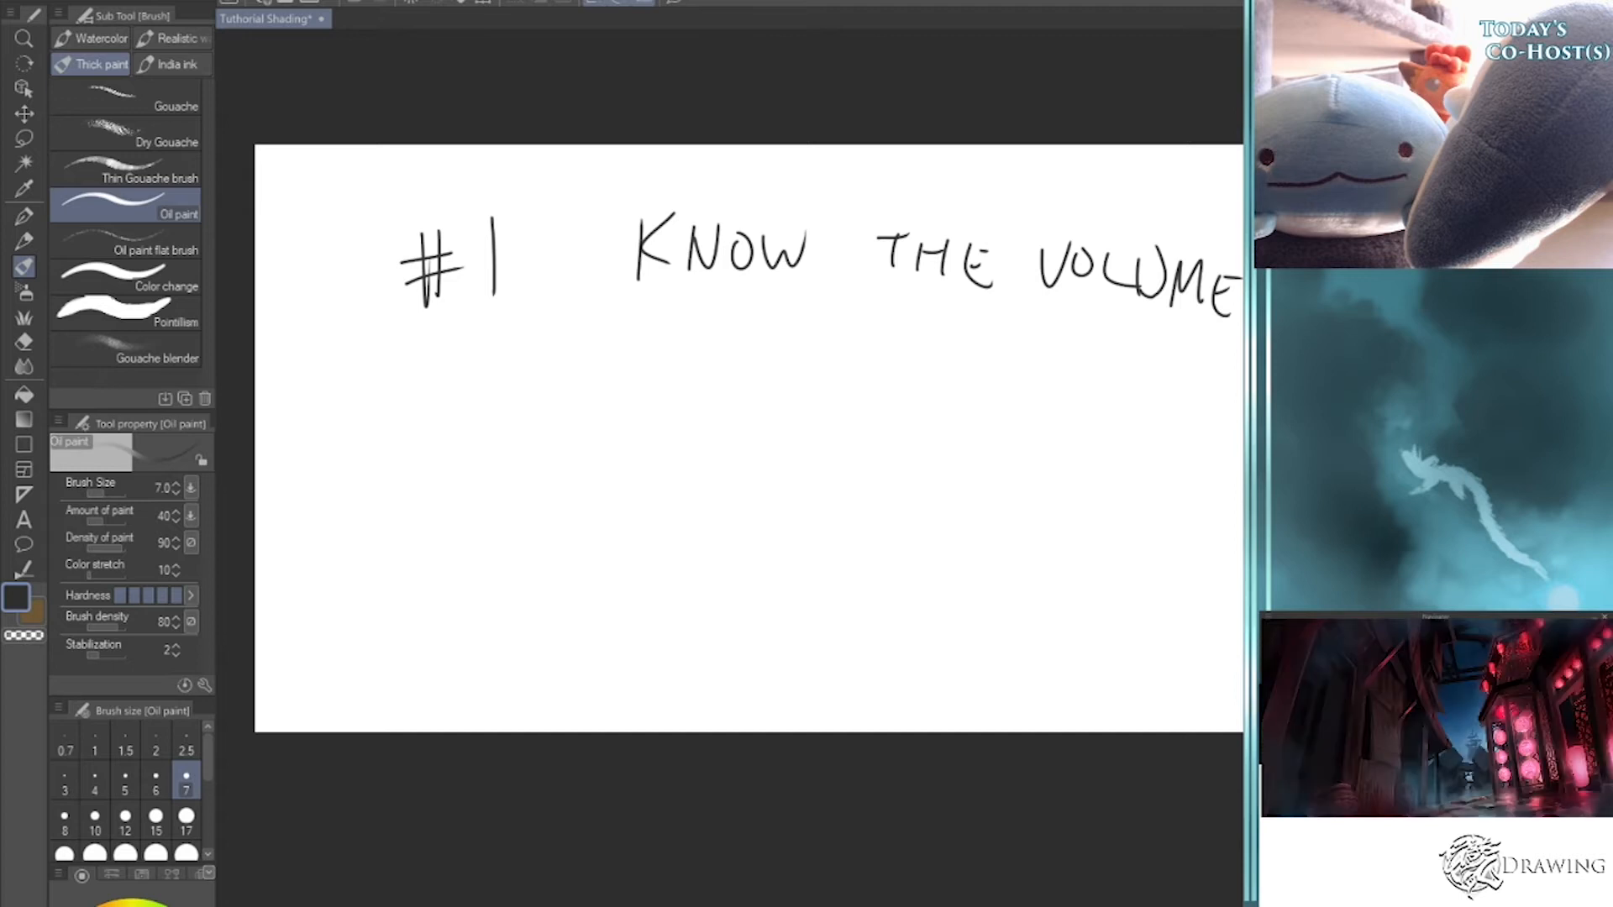
- Sketch a cat's head with pointed ears, its chest and its front legs below the heading
left_click_drag(1017, 536, 951, 555)
mouse_move(611, 509)
left_mouse_down()
mouse_move(618, 450)
mouse_move(679, 431)
mouse_move(720, 481)
left_mouse_up()
mouse_move(615, 523)
left_mouse_down()
mouse_move(684, 520)
mouse_move(720, 481)
left_mouse_up()
mouse_move(619, 447)
left_mouse_down()
mouse_move(583, 442)
mouse_move(598, 489)
left_mouse_up()
mouse_move(672, 427)
left_mouse_down()
mouse_move(683, 407)
mouse_move(712, 440)
left_mouse_up()
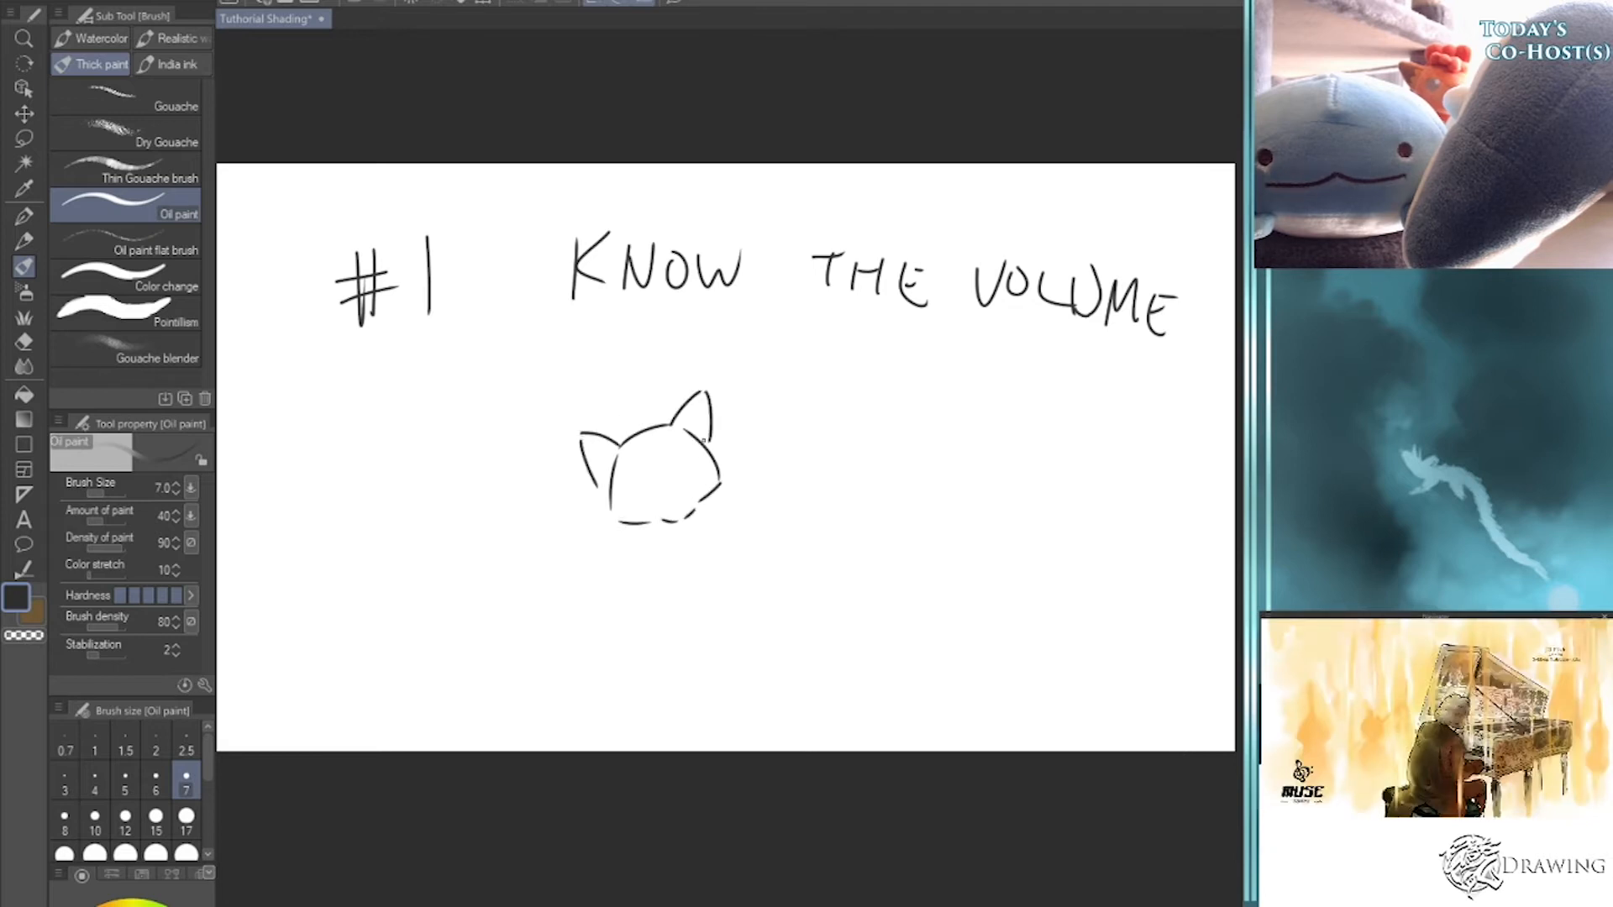
mouse_move(625, 531)
left_mouse_down()
mouse_move(631, 568)
mouse_move(699, 635)
mouse_move(700, 597)
mouse_move(677, 582)
mouse_move(732, 574)
left_mouse_up()
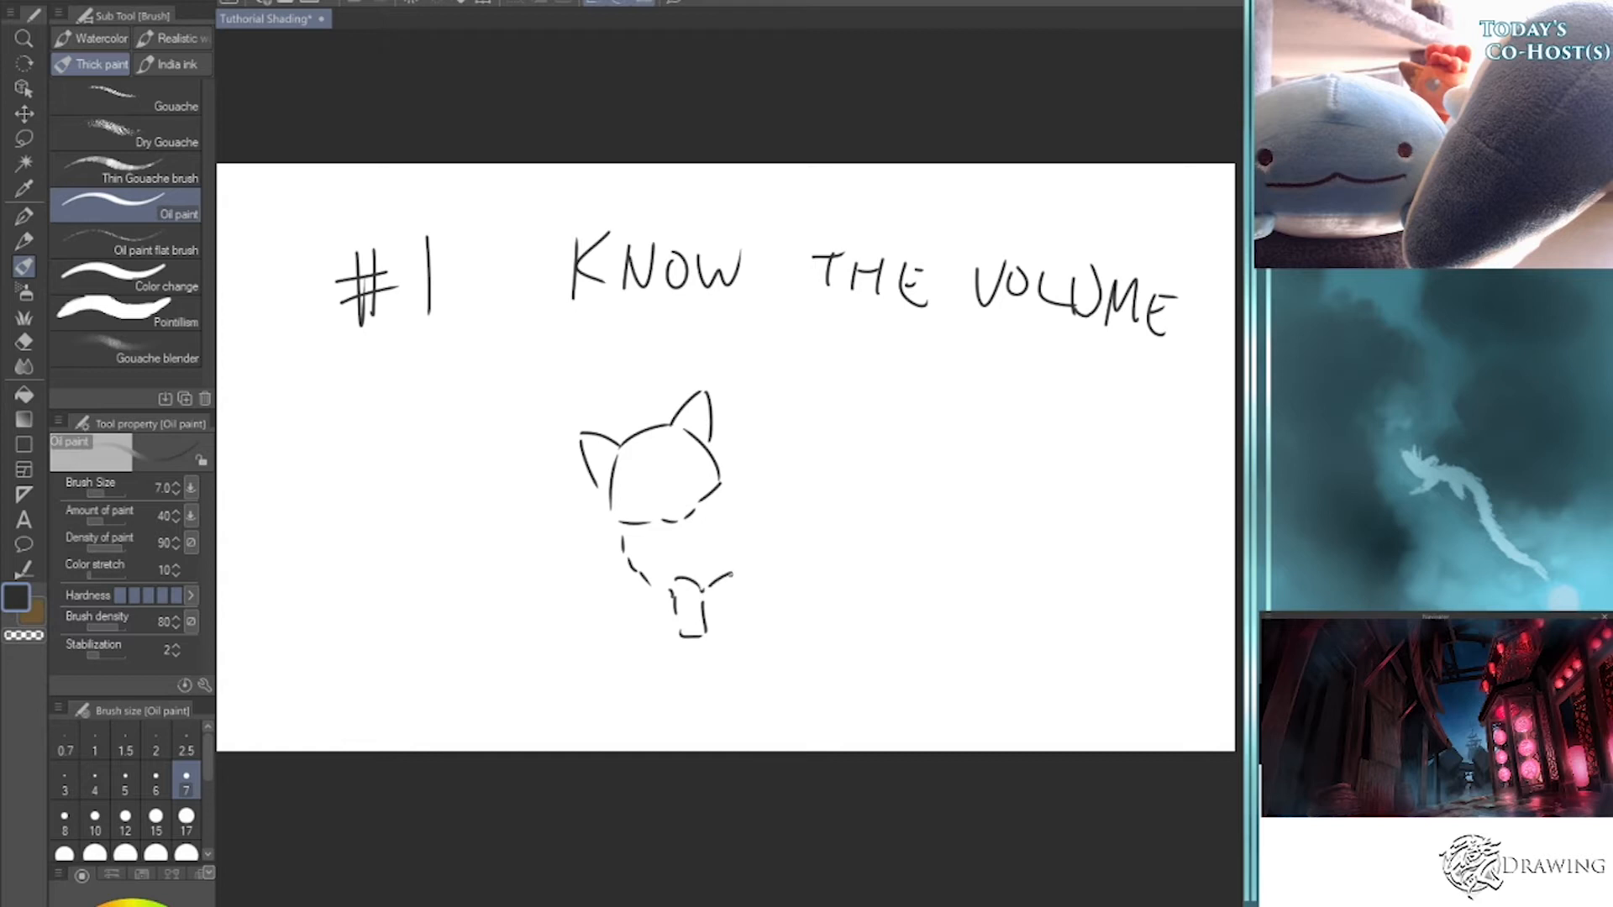
mouse_move(745, 506)
left_mouse_down()
mouse_move(780, 537)
mouse_move(770, 579)
mouse_move(831, 539)
left_mouse_up()
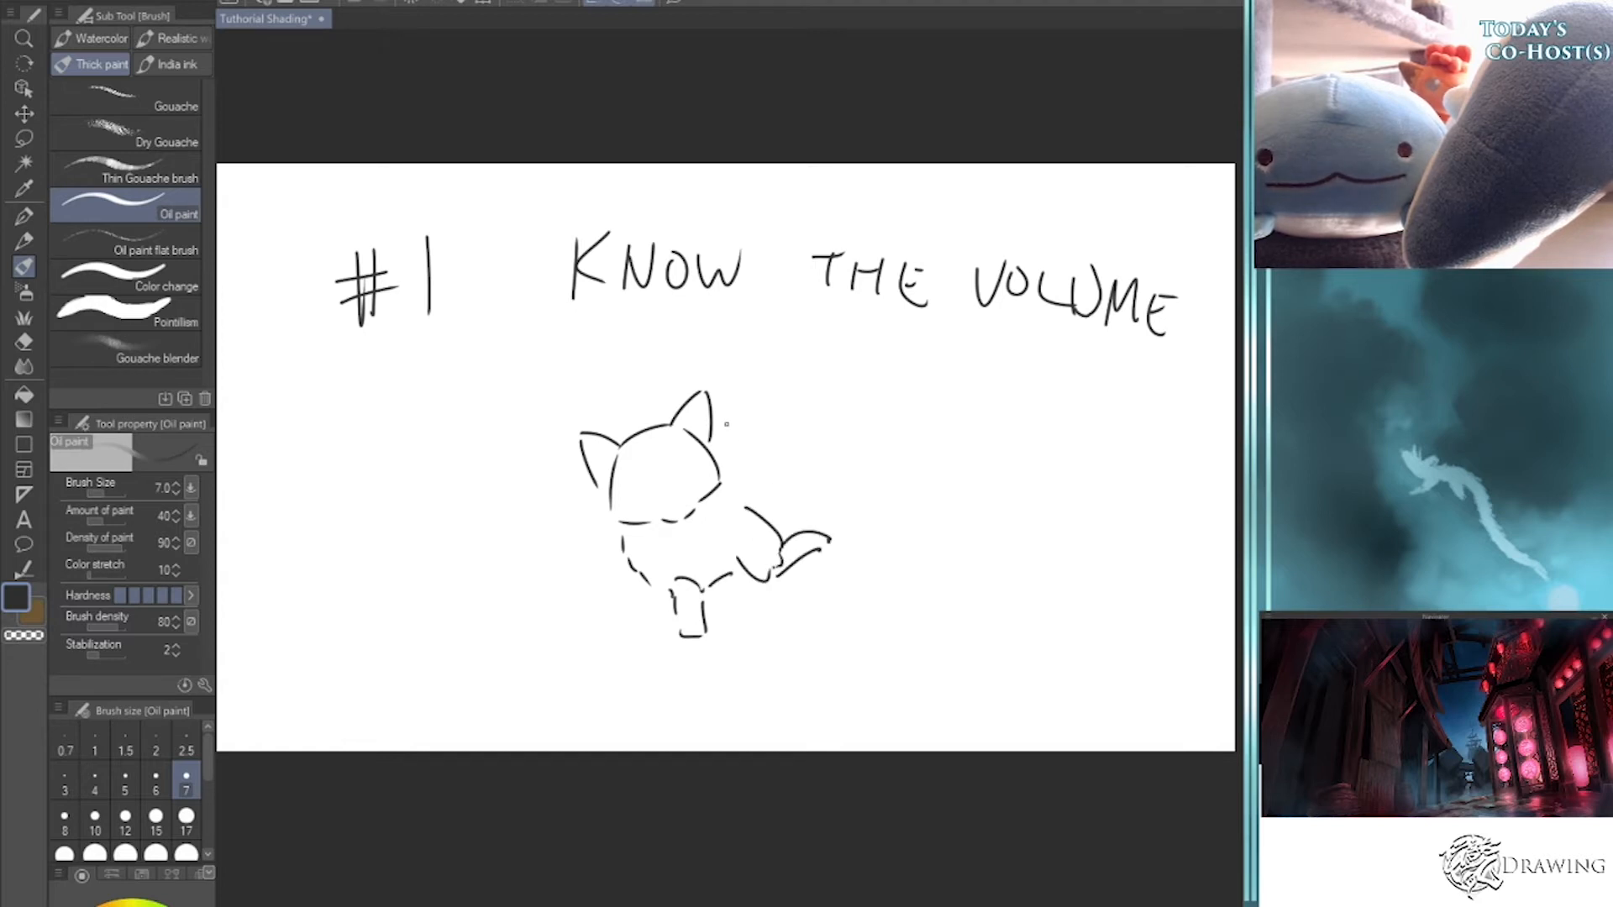
- Complete the lying cat with an arched back, hind leg and tail, and mark the toes on its front paw
mouse_move(636, 431)
left_mouse_down()
mouse_move(656, 405)
mouse_move(856, 378)
mouse_move(938, 479)
mouse_move(936, 514)
mouse_move(895, 536)
left_mouse_up()
mouse_move(811, 550)
left_mouse_down()
mouse_move(866, 521)
mouse_move(811, 599)
left_mouse_up()
left_click_drag(816, 598, 904, 588)
left_click_drag(941, 486, 937, 563)
left_click_drag(939, 450, 974, 487)
mouse_move(919, 427)
left_mouse_down()
mouse_move(978, 475)
mouse_move(963, 542)
left_mouse_up()
left_click_drag(815, 525, 865, 518)
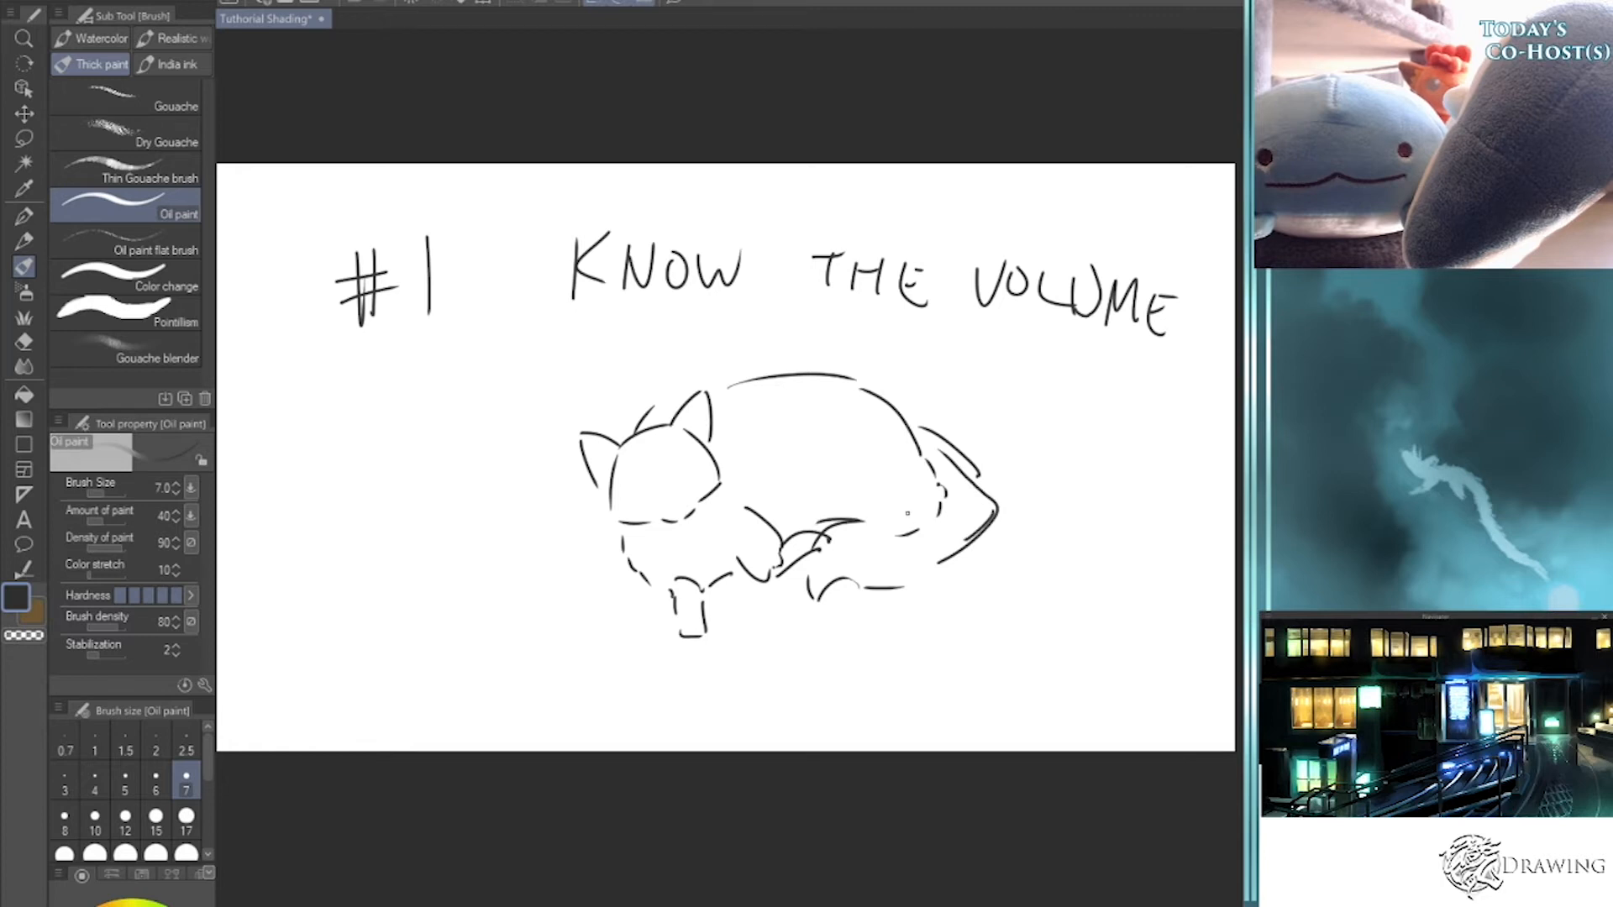
mouse_move(673, 393)
left_mouse_down()
mouse_move(859, 378)
mouse_move(910, 420)
left_mouse_up()
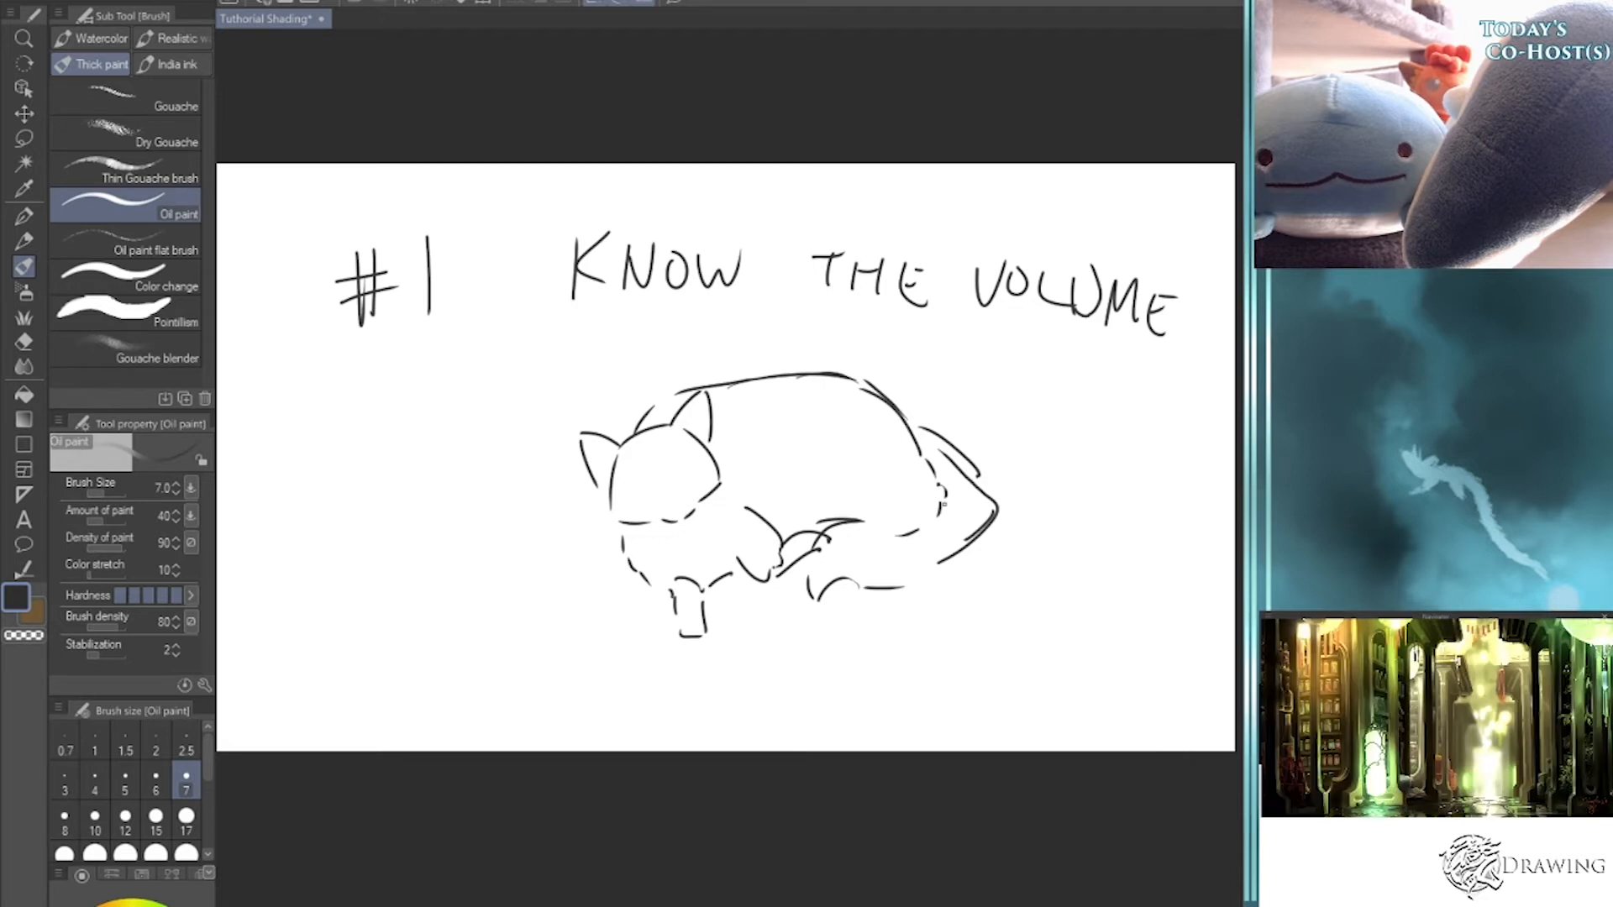
left_click_drag(686, 623, 688, 636)
- Draw a horizontal cylinder beside the cat to represent its body volume
mouse_move(297, 463)
left_mouse_down()
mouse_move(450, 441)
mouse_move(508, 561)
mouse_move(325, 489)
mouse_move(370, 582)
mouse_move(504, 563)
left_mouse_up()
mouse_move(294, 475)
left_mouse_down()
mouse_move(277, 522)
mouse_move(291, 568)
left_mouse_up()
left_click_drag(306, 573, 357, 584)
mouse_move(464, 441)
left_mouse_down()
mouse_move(506, 471)
mouse_move(514, 559)
left_mouse_up()
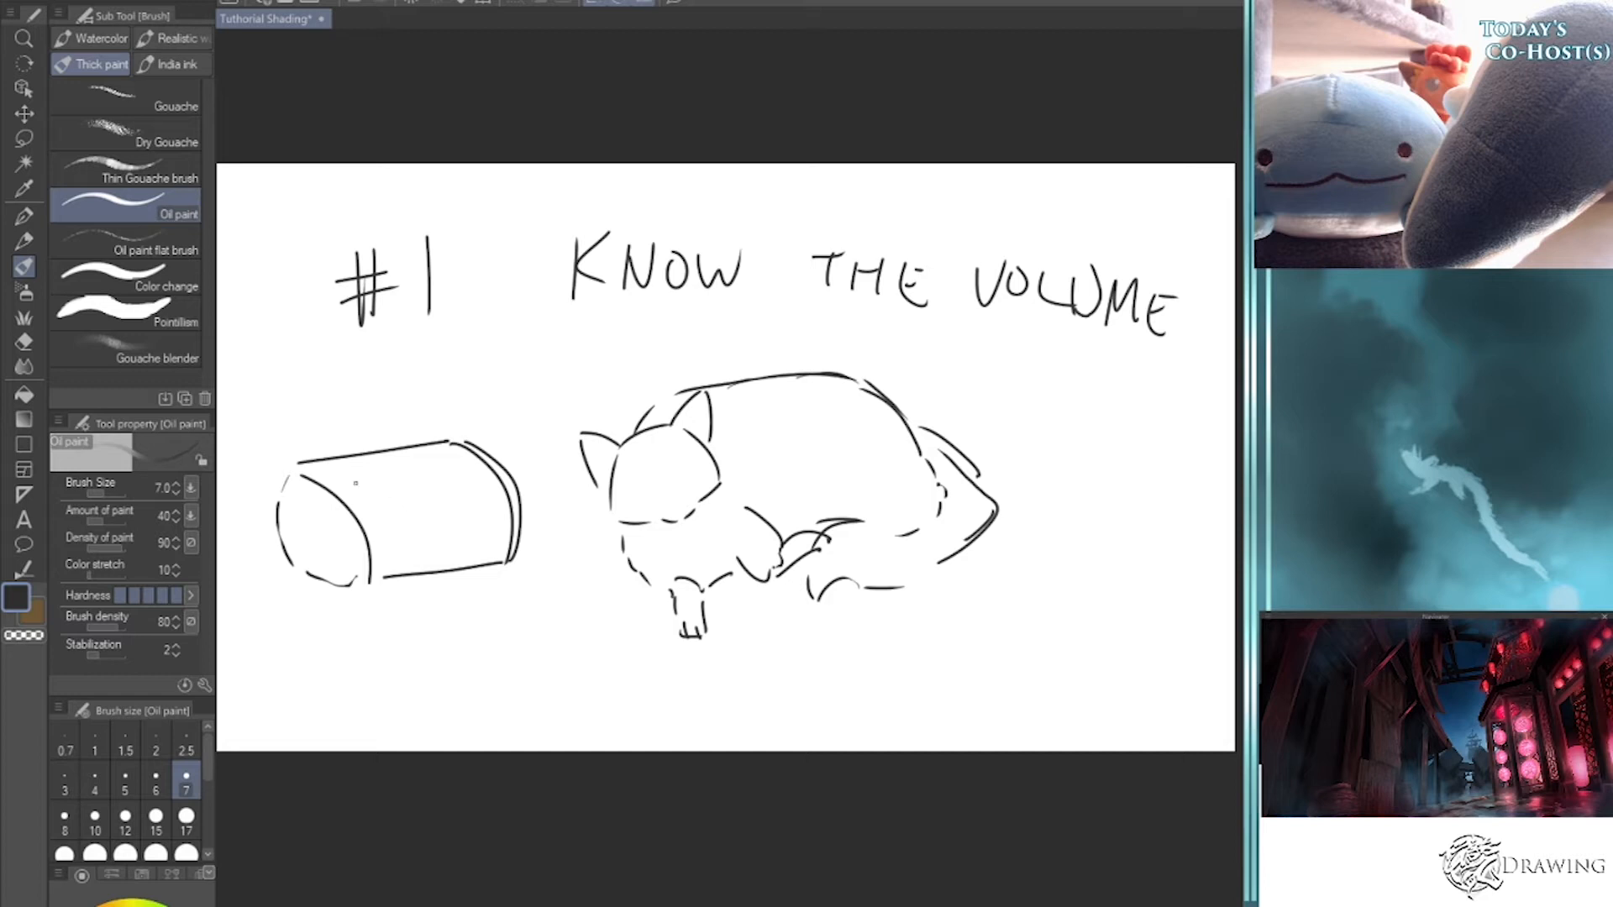
- Try marking a downward arrow above the cylinder
left_click_drag(337, 341, 353, 408)
left_click_drag(332, 382, 378, 385)
key("ctrl+z")
key("ctrl+z")
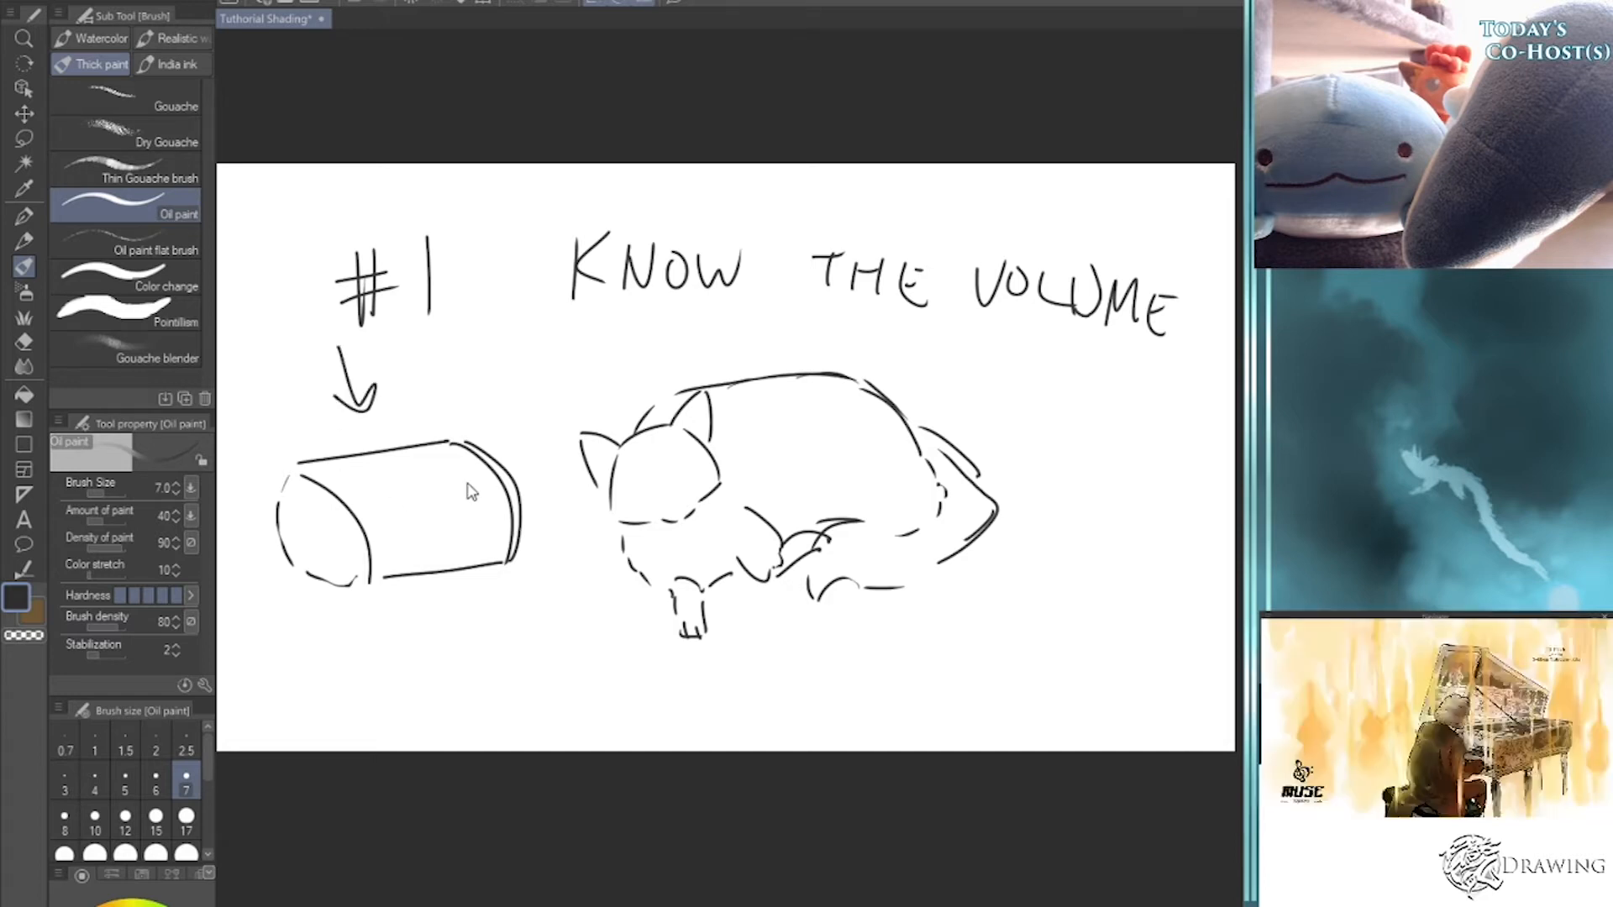
- Hatch a dark shading band along the cylinder's side and undo the excess strokes
mouse_move(348, 498)
left_mouse_down()
mouse_move(496, 491)
mouse_move(379, 517)
mouse_move(496, 529)
mouse_move(420, 523)
mouse_move(454, 520)
left_mouse_up()
left_click_drag(394, 571, 501, 516)
left_click_drag(435, 566, 515, 530)
key("ctrl+z")
key("ctrl+z")
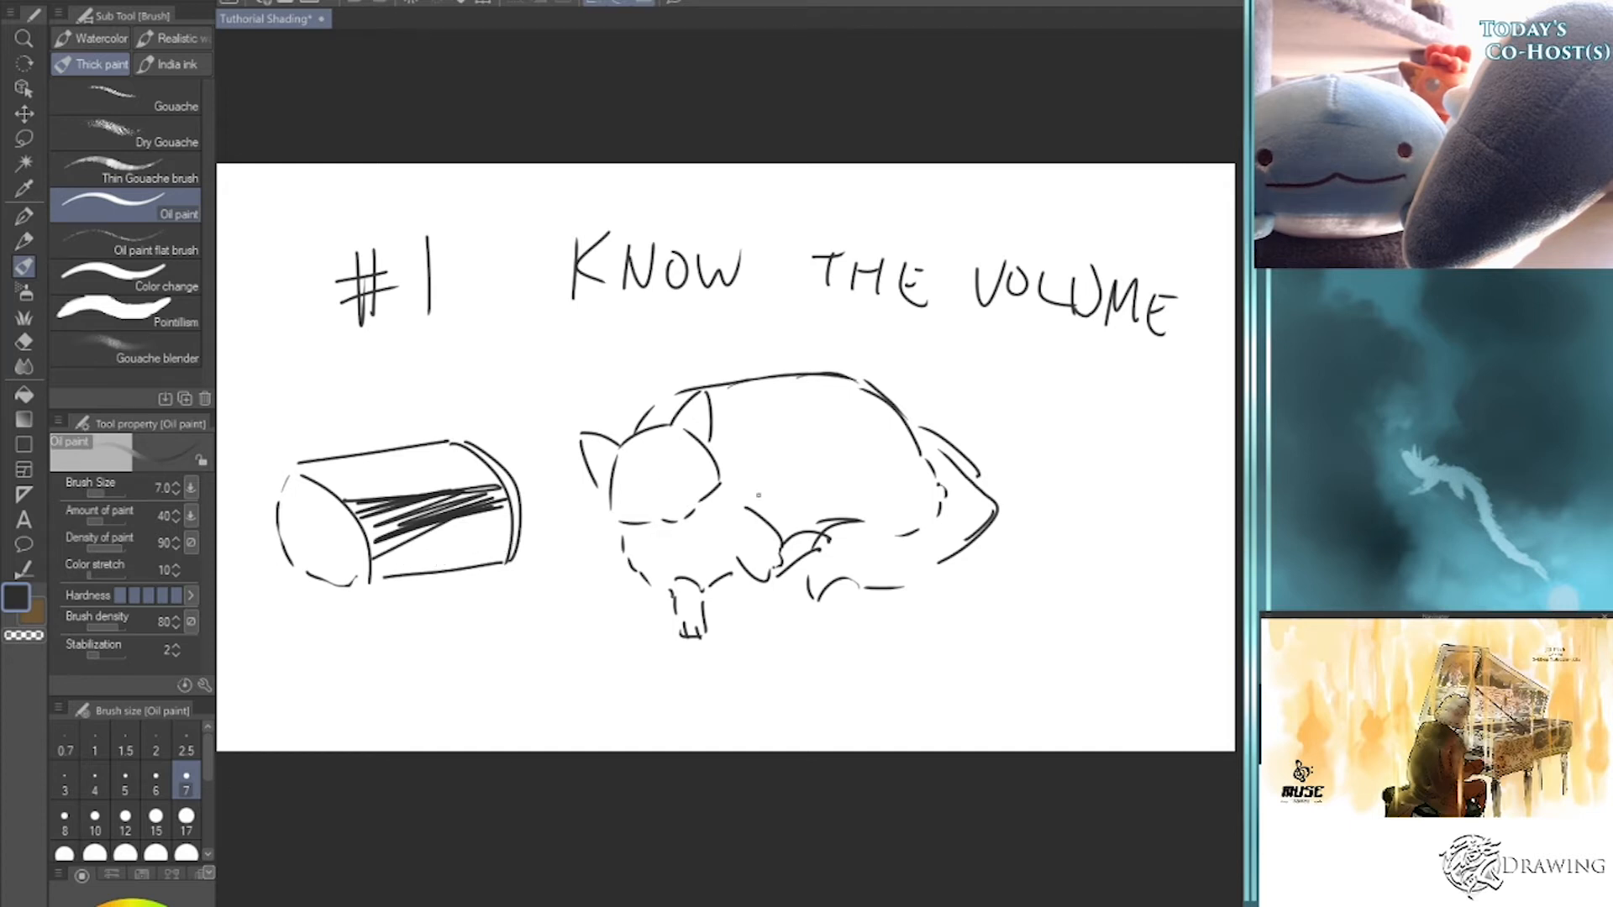
- Draw a sphere for the head at the cylinder's front, with a small pyramid above as reference for its two pointed ears
mouse_move(323, 504)
left_mouse_down()
mouse_move(297, 477)
mouse_move(257, 483)
mouse_move(262, 535)
mouse_move(335, 513)
mouse_move(303, 504)
mouse_move(266, 484)
left_mouse_up()
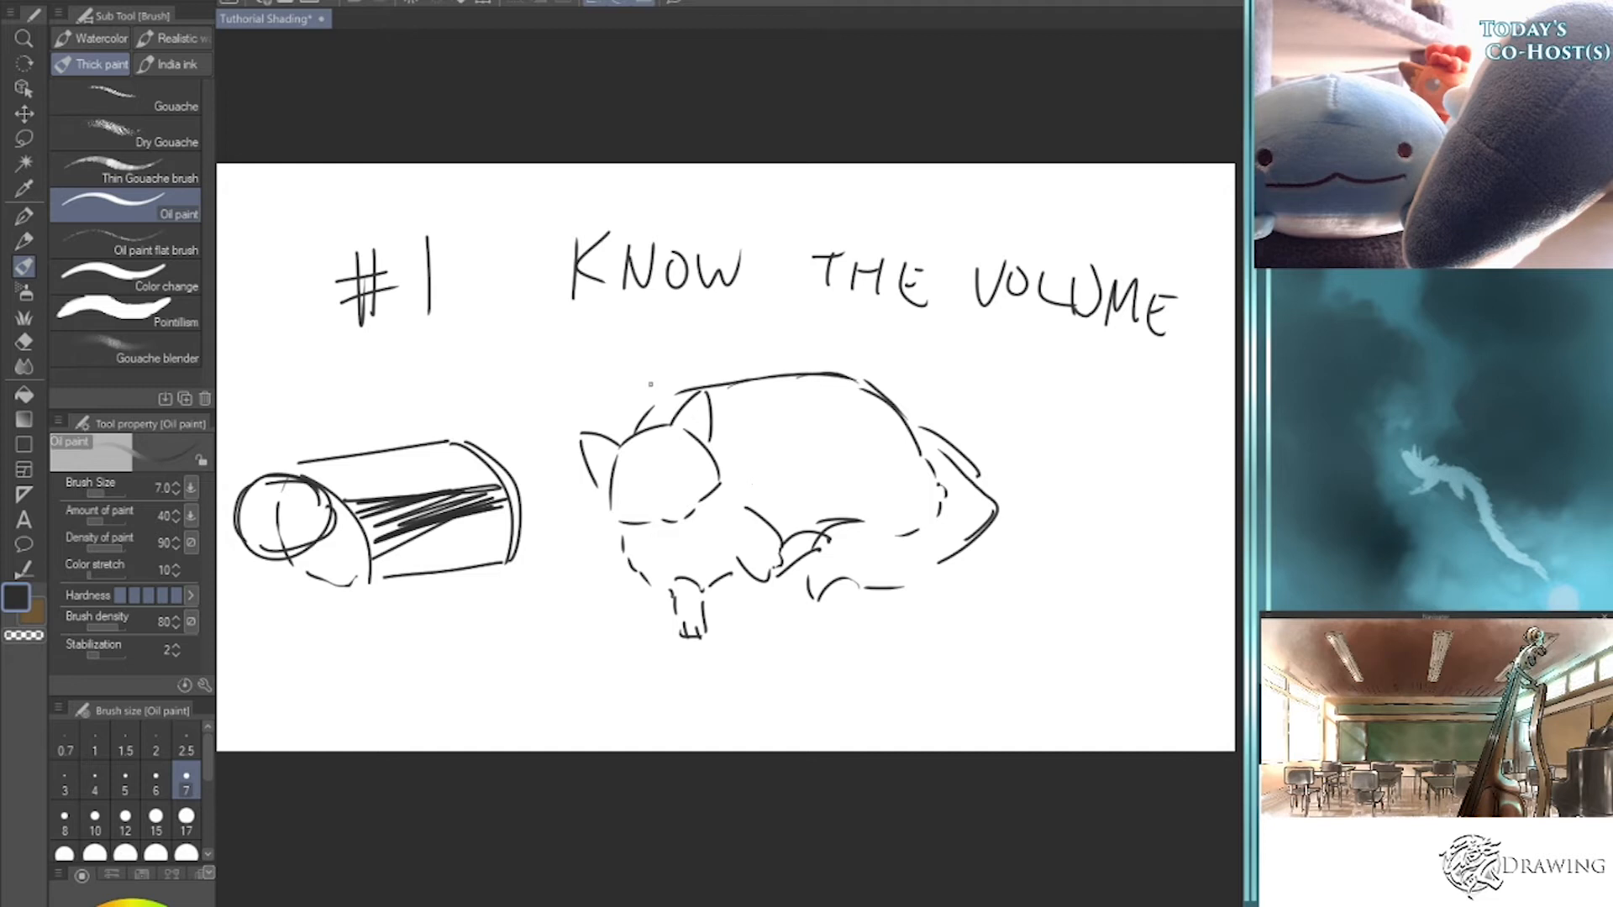
mouse_move(506, 307)
left_mouse_down()
mouse_move(485, 375)
mouse_move(500, 394)
mouse_move(544, 374)
left_mouse_up()
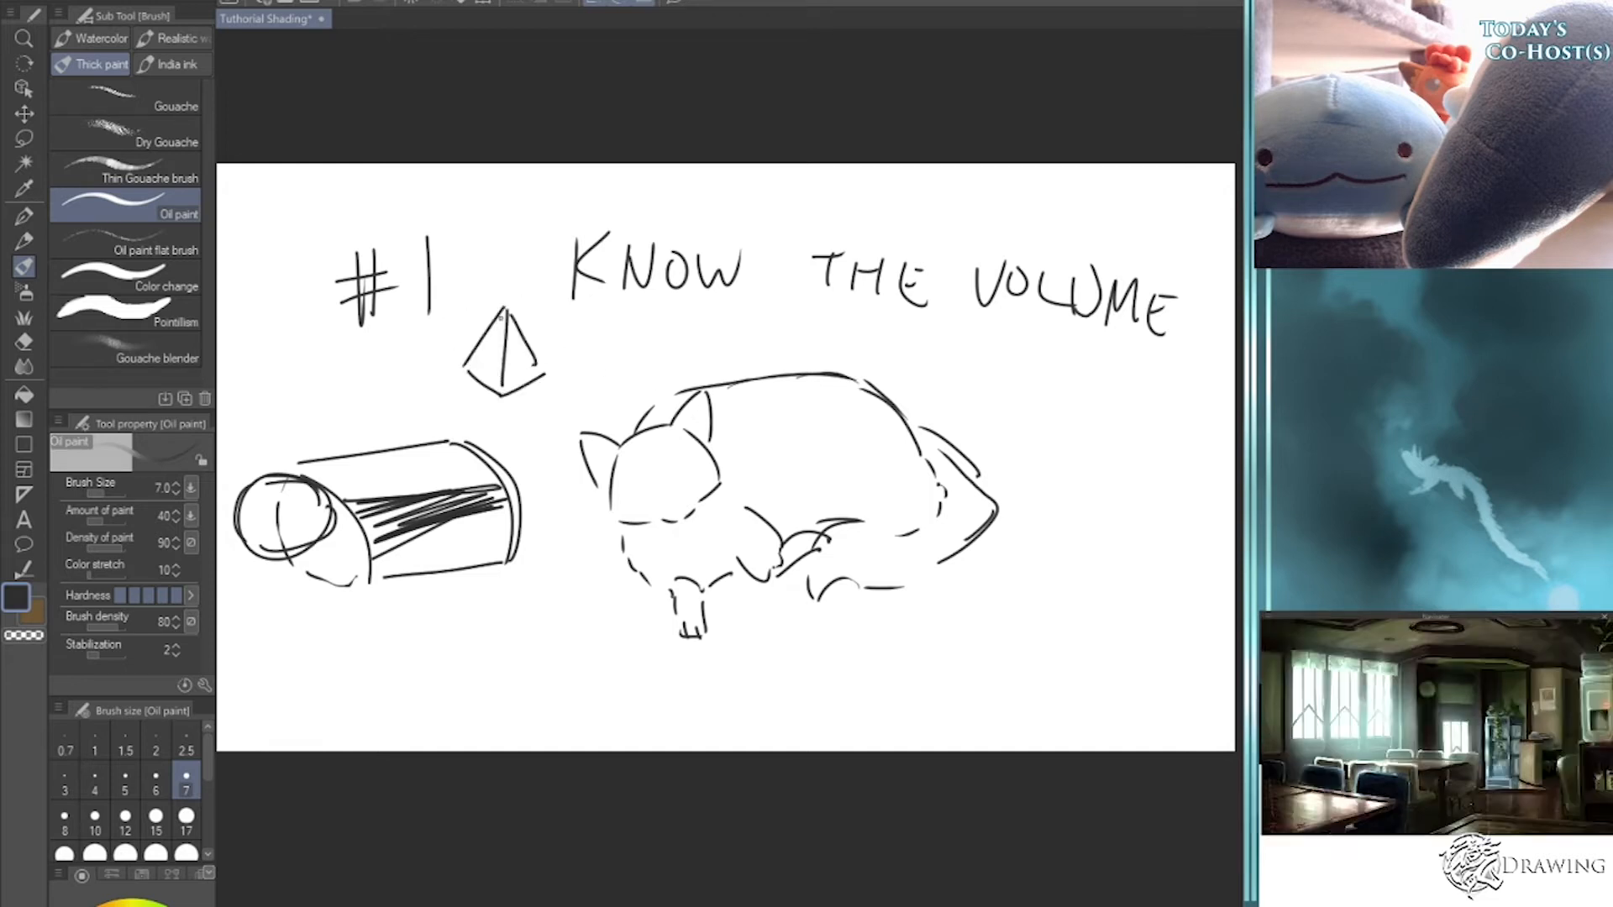
mouse_move(296, 467)
left_mouse_down()
mouse_move(328, 442)
mouse_move(336, 494)
mouse_move(228, 511)
left_mouse_up()
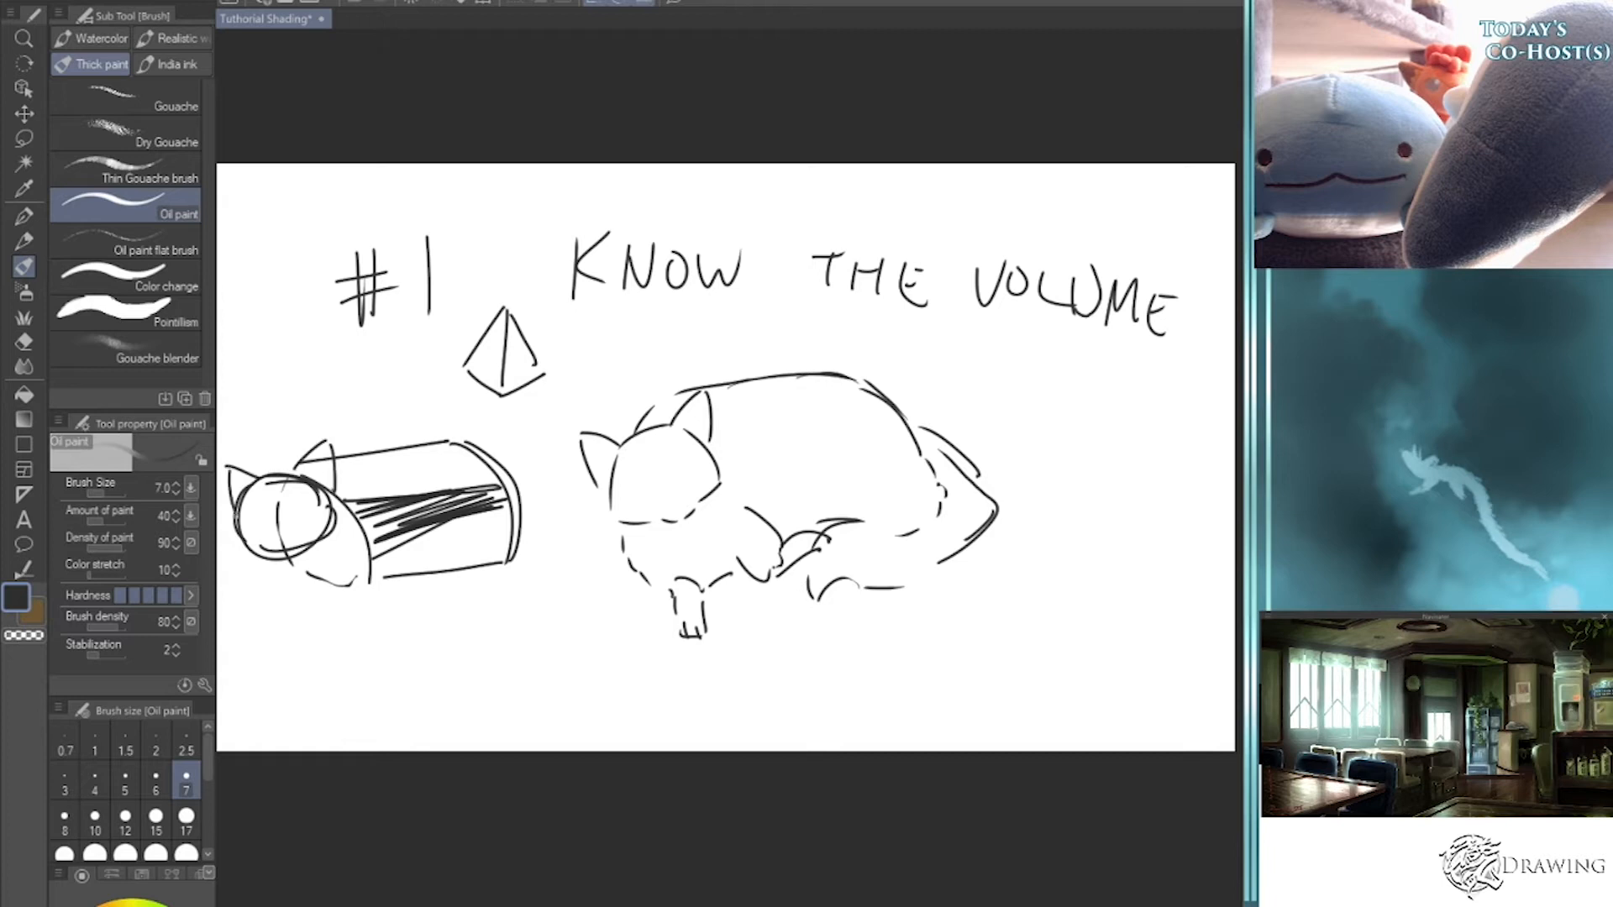
mouse_move(716, 408)
left_mouse_down()
mouse_move(794, 546)
mouse_move(805, 538)
left_mouse_up()
key("ctrl+z")
key("ctrl+z")
- Draw a rounded chest form below the cylinder cat's head and hatch it with shadow
mouse_move(259, 569)
left_mouse_down()
mouse_move(313, 632)
mouse_move(345, 570)
mouse_move(343, 619)
left_mouse_up()
left_click_drag(383, 553, 380, 569)
left_click_drag(329, 486, 375, 537)
mouse_move(260, 552)
left_mouse_down()
mouse_move(252, 601)
mouse_move(262, 588)
mouse_move(331, 628)
left_mouse_up()
mouse_move(313, 546)
left_mouse_down()
mouse_move(344, 626)
mouse_move(337, 592)
left_mouse_up()
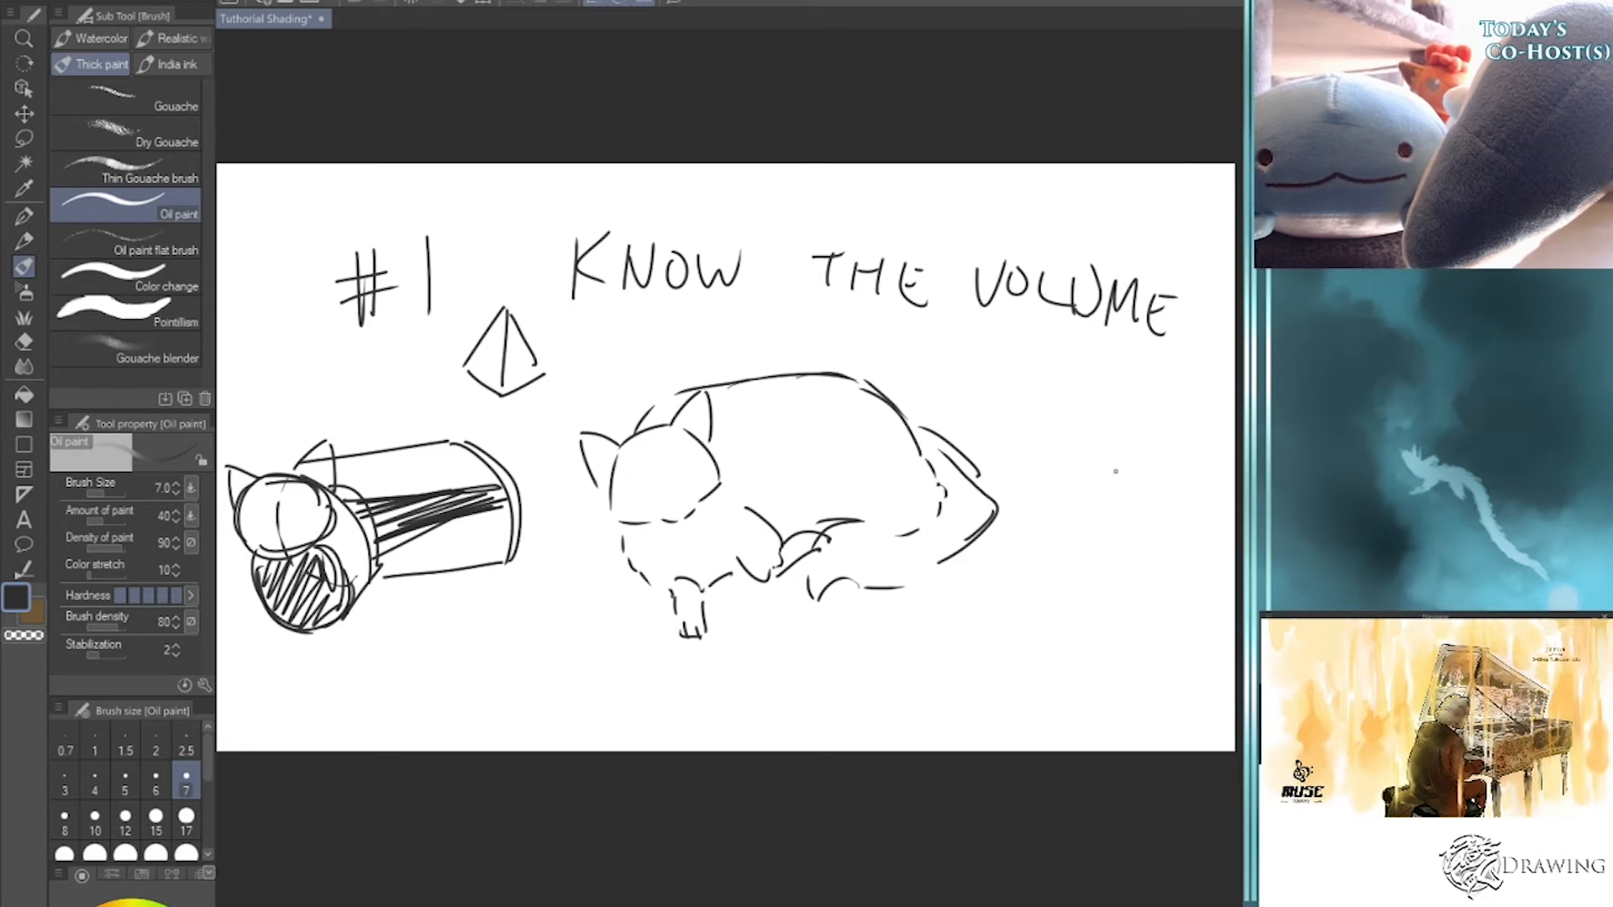
- Draw a slanted block beside the cat sketch and a smaller one as the cylinder cat's hind leg, shading its side plane
mouse_move(1034, 617)
left_mouse_down()
mouse_move(1117, 527)
mouse_move(1179, 539)
mouse_move(1092, 629)
mouse_move(1097, 668)
mouse_move(1176, 574)
left_mouse_up()
left_click_drag(1174, 542, 1178, 578)
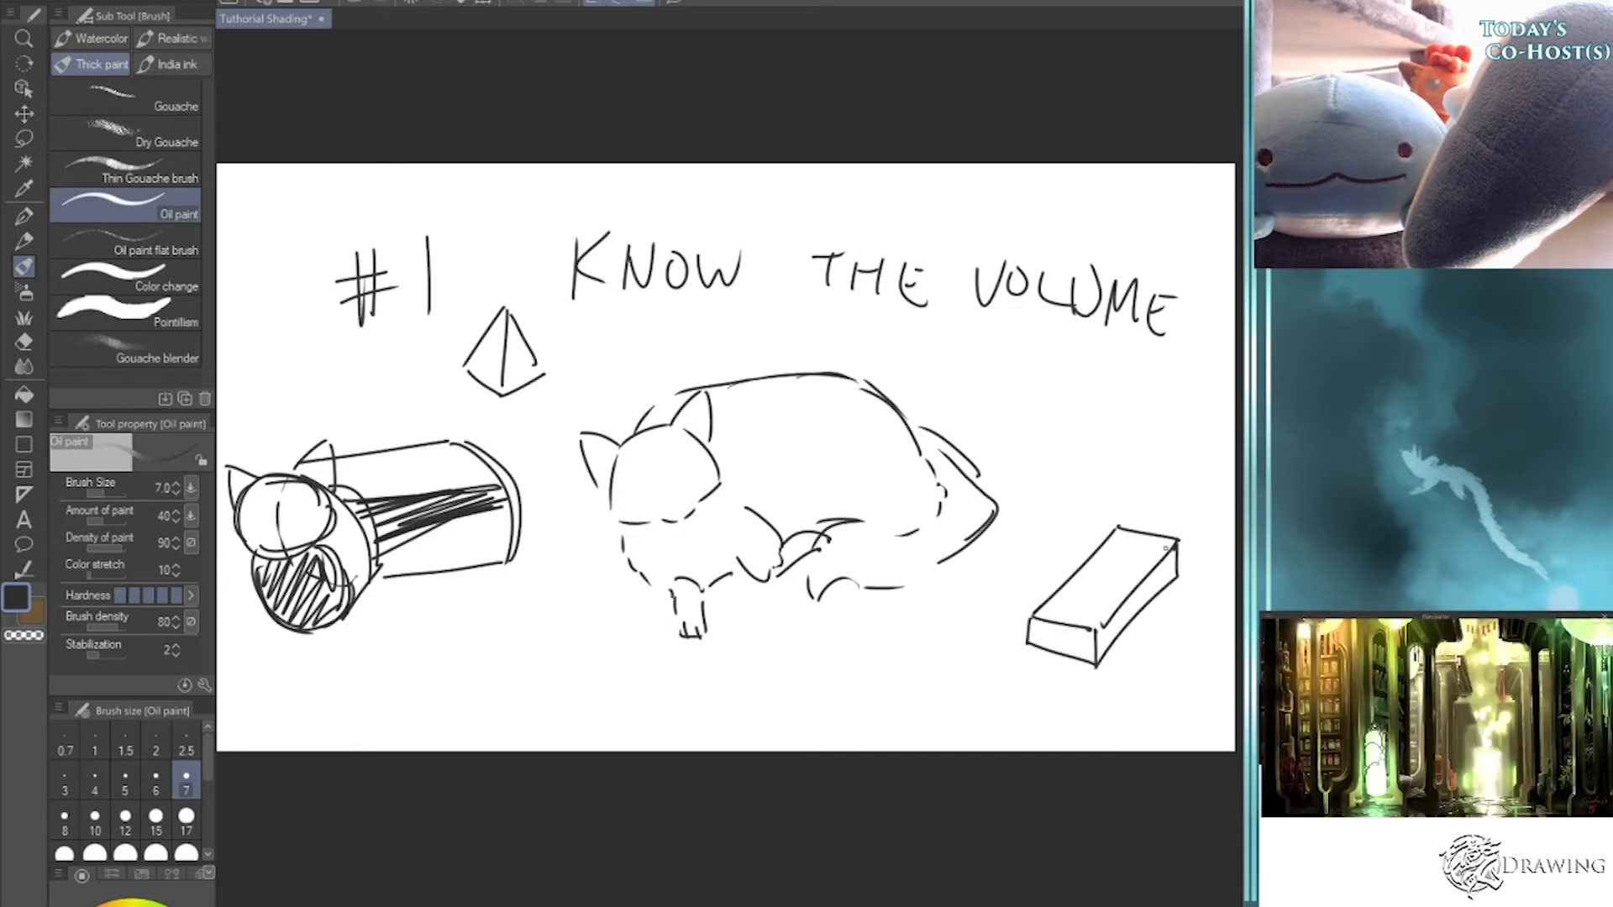
mouse_move(527, 526)
left_mouse_down()
mouse_move(466, 605)
mouse_move(531, 626)
mouse_move(574, 537)
left_mouse_up()
mouse_move(577, 544)
left_mouse_down()
mouse_move(531, 630)
mouse_move(471, 636)
mouse_move(528, 653)
left_mouse_up()
left_click_drag(528, 653, 578, 547)
left_click_drag(574, 550, 528, 639)
left_click_drag(573, 558, 530, 645)
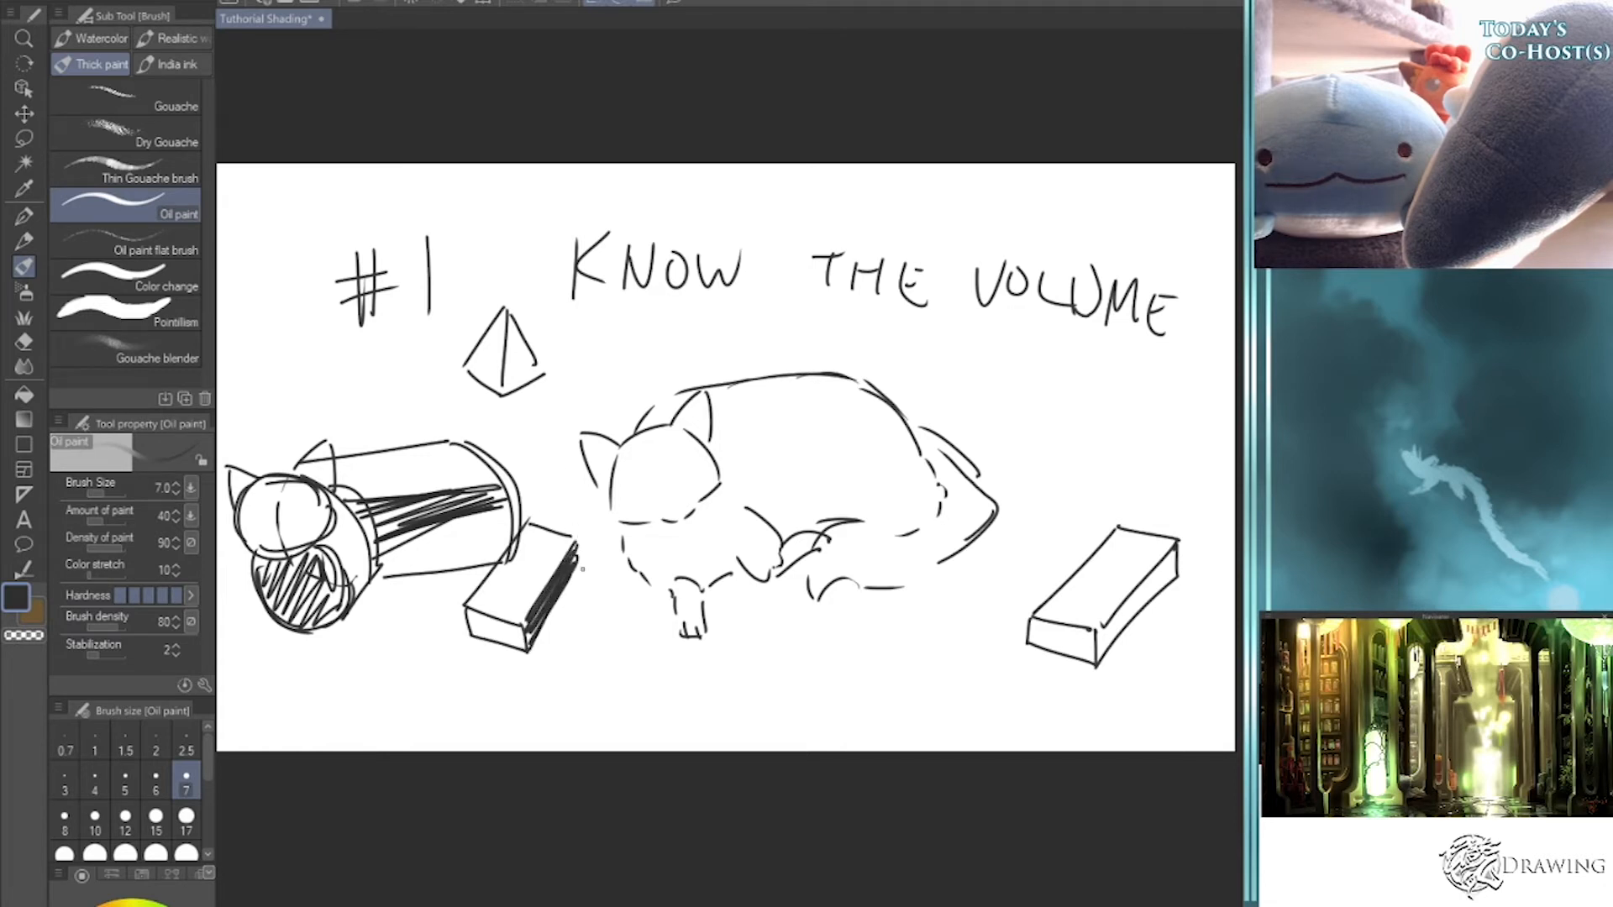
- Extend the hatched shadow down the cylinder's underside and onto the edge of the chest form
mouse_move(463, 496)
left_mouse_down()
mouse_move(383, 525)
mouse_move(390, 513)
mouse_move(374, 538)
left_mouse_up()
mouse_move(508, 526)
left_mouse_down()
mouse_move(383, 555)
mouse_move(388, 572)
left_mouse_up()
left_click_drag(489, 567, 425, 578)
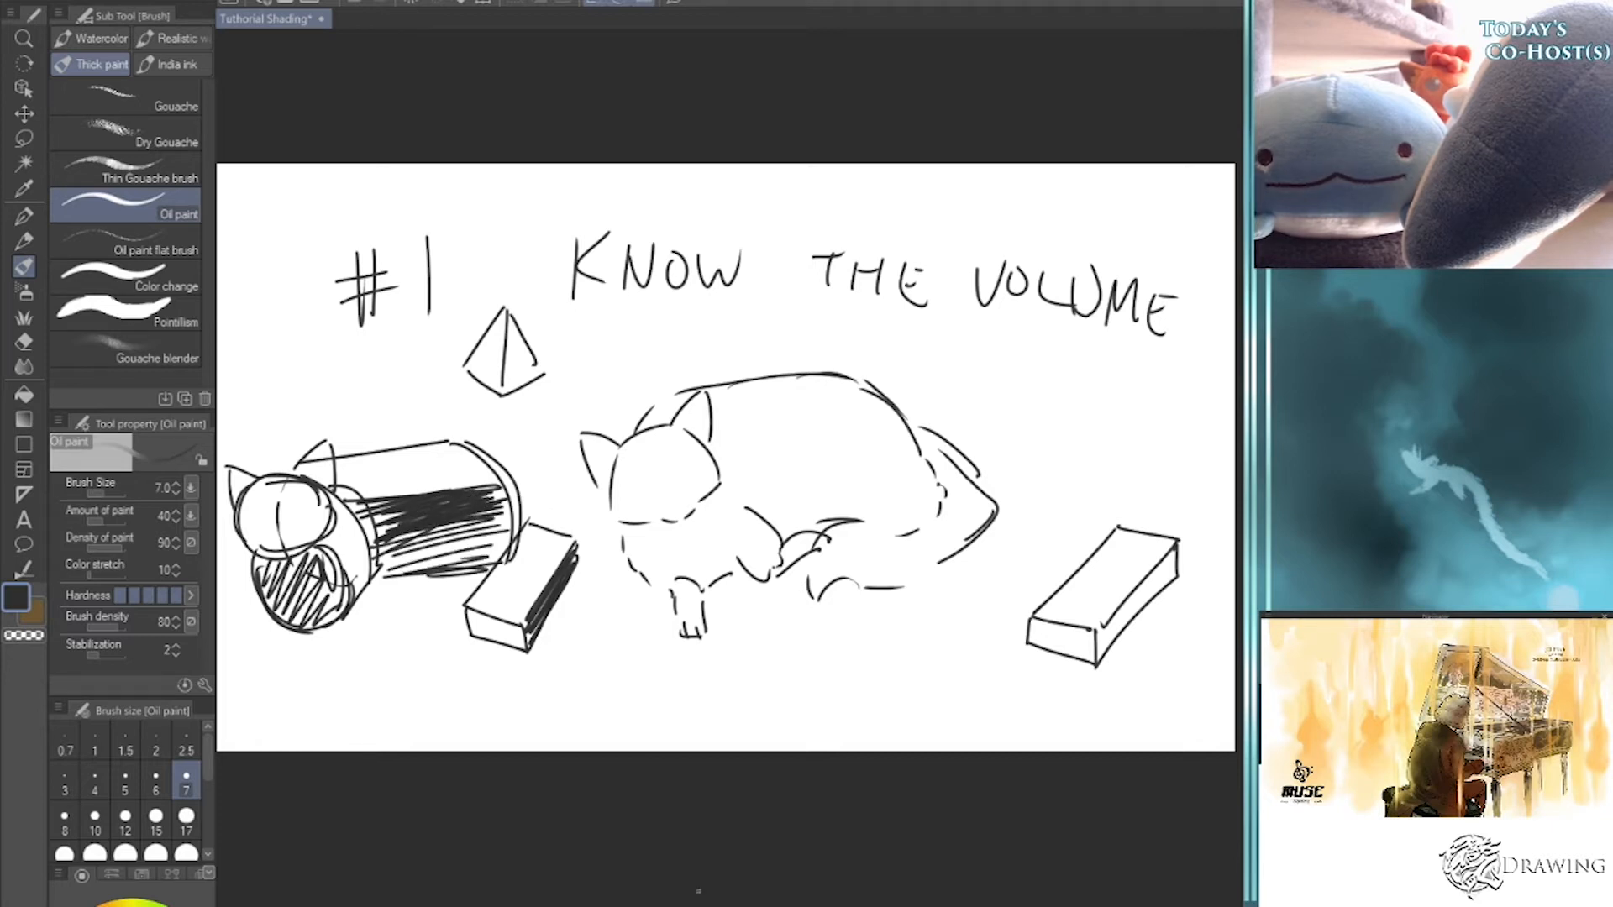
mouse_move(374, 561)
left_mouse_down()
mouse_move(347, 603)
mouse_move(339, 564)
left_mouse_up()
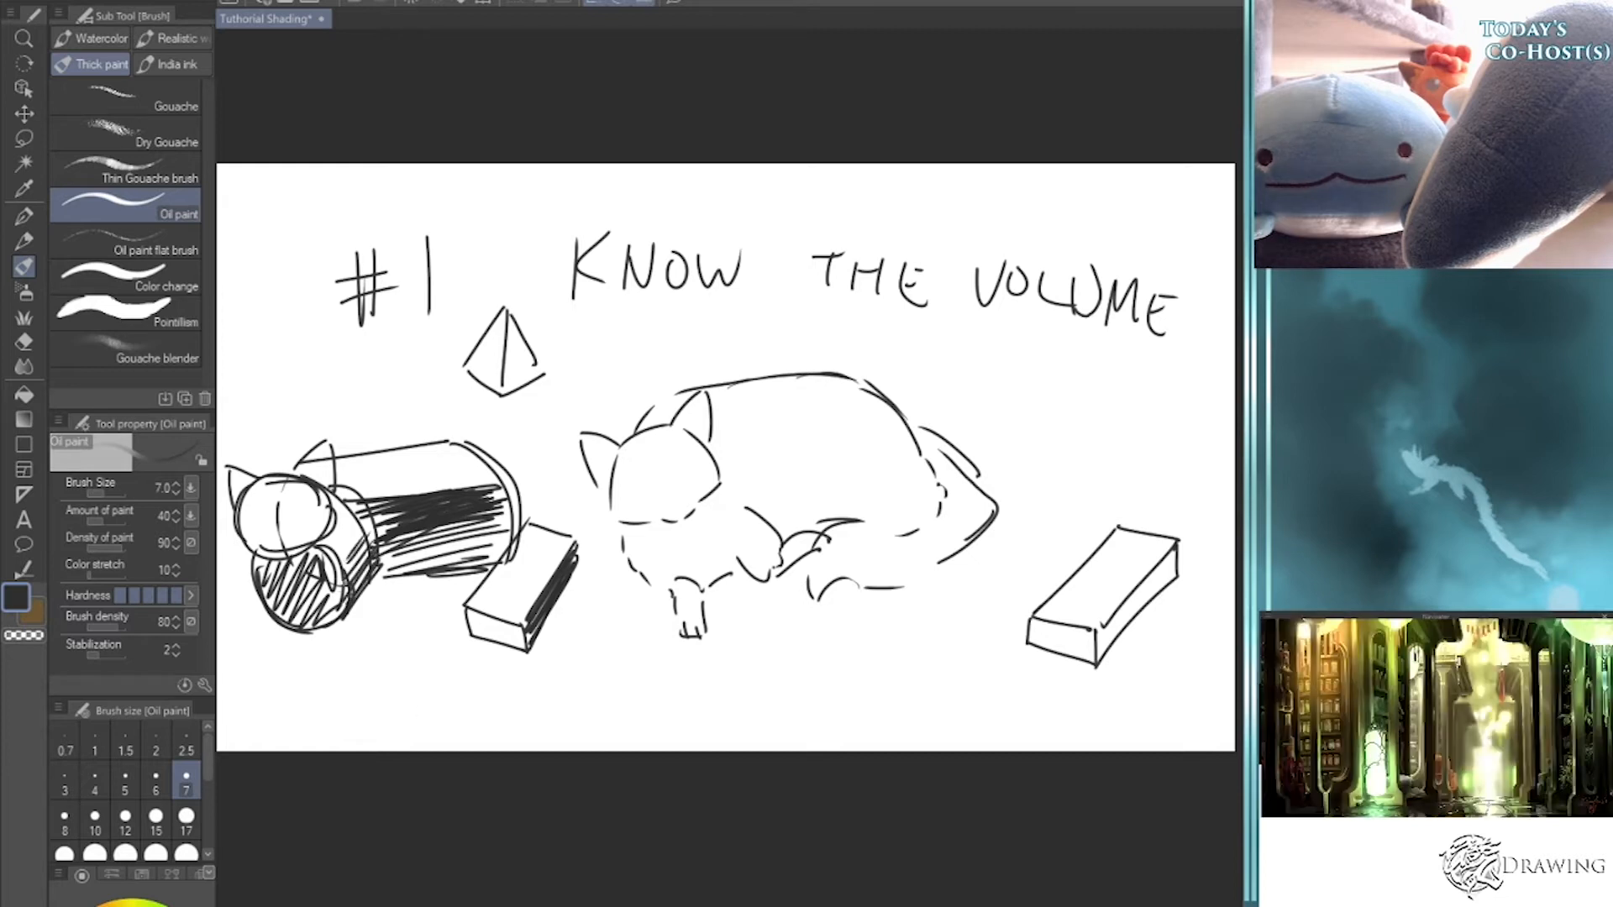
- Add two small cylinders as front legs and a flat block as the hind foot with its front plane shaded
mouse_move(302, 665)
left_mouse_down()
mouse_move(326, 665)
mouse_move(296, 670)
left_mouse_up()
mouse_move(334, 615)
left_mouse_down()
mouse_move(347, 649)
mouse_move(371, 642)
mouse_move(355, 600)
mouse_move(403, 603)
mouse_move(370, 651)
left_mouse_up()
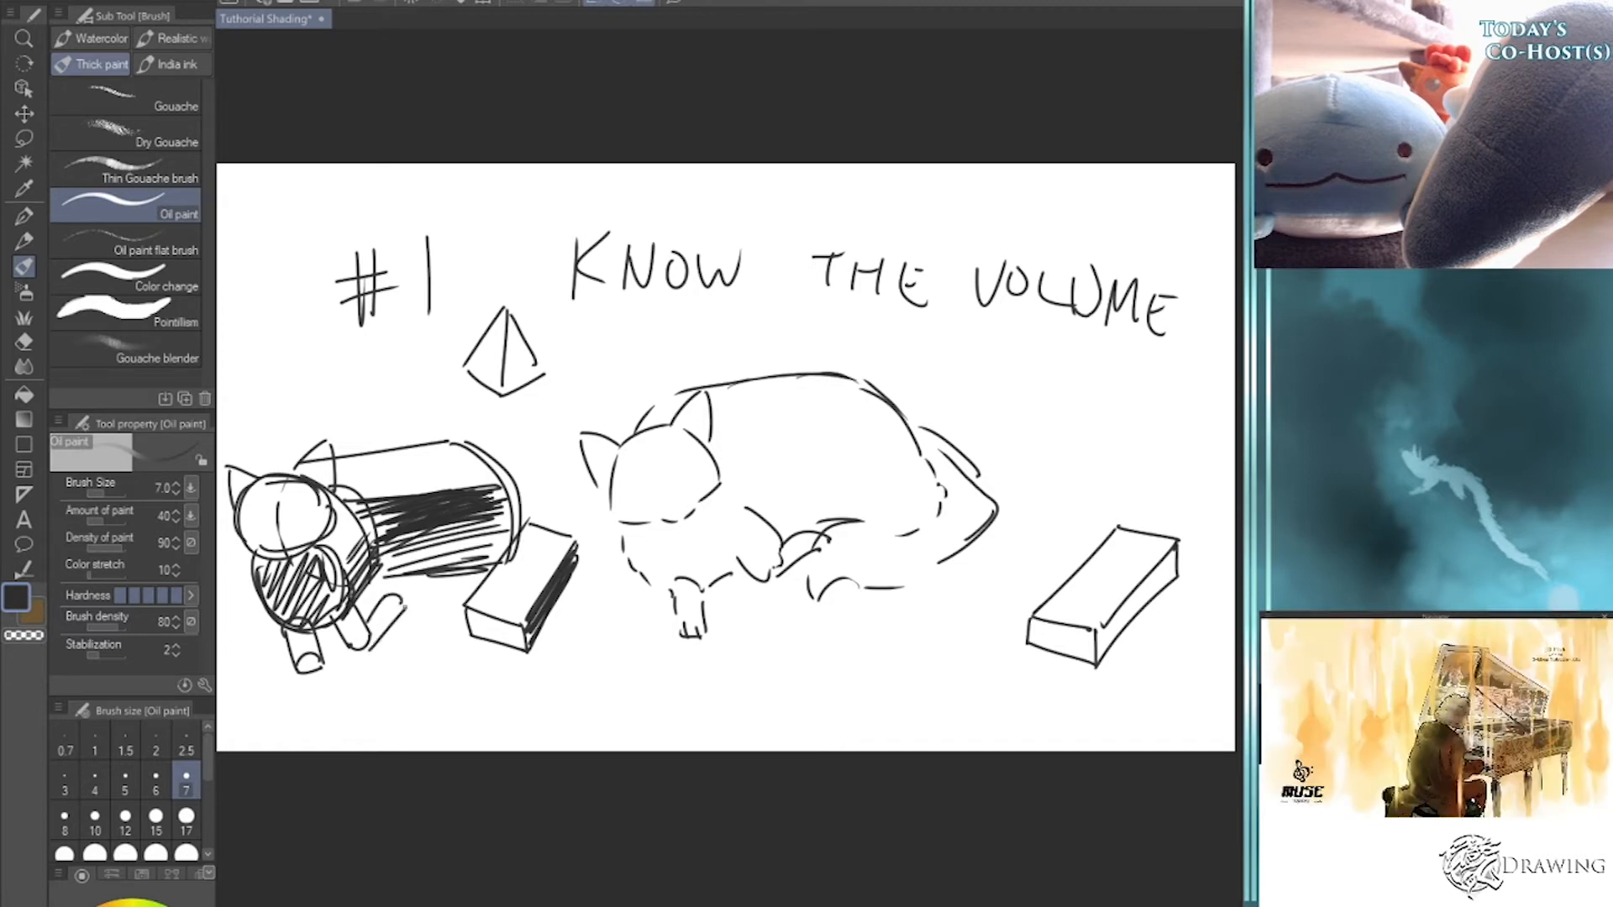
left_click_drag(466, 609, 526, 649)
left_click_drag(407, 624, 439, 651)
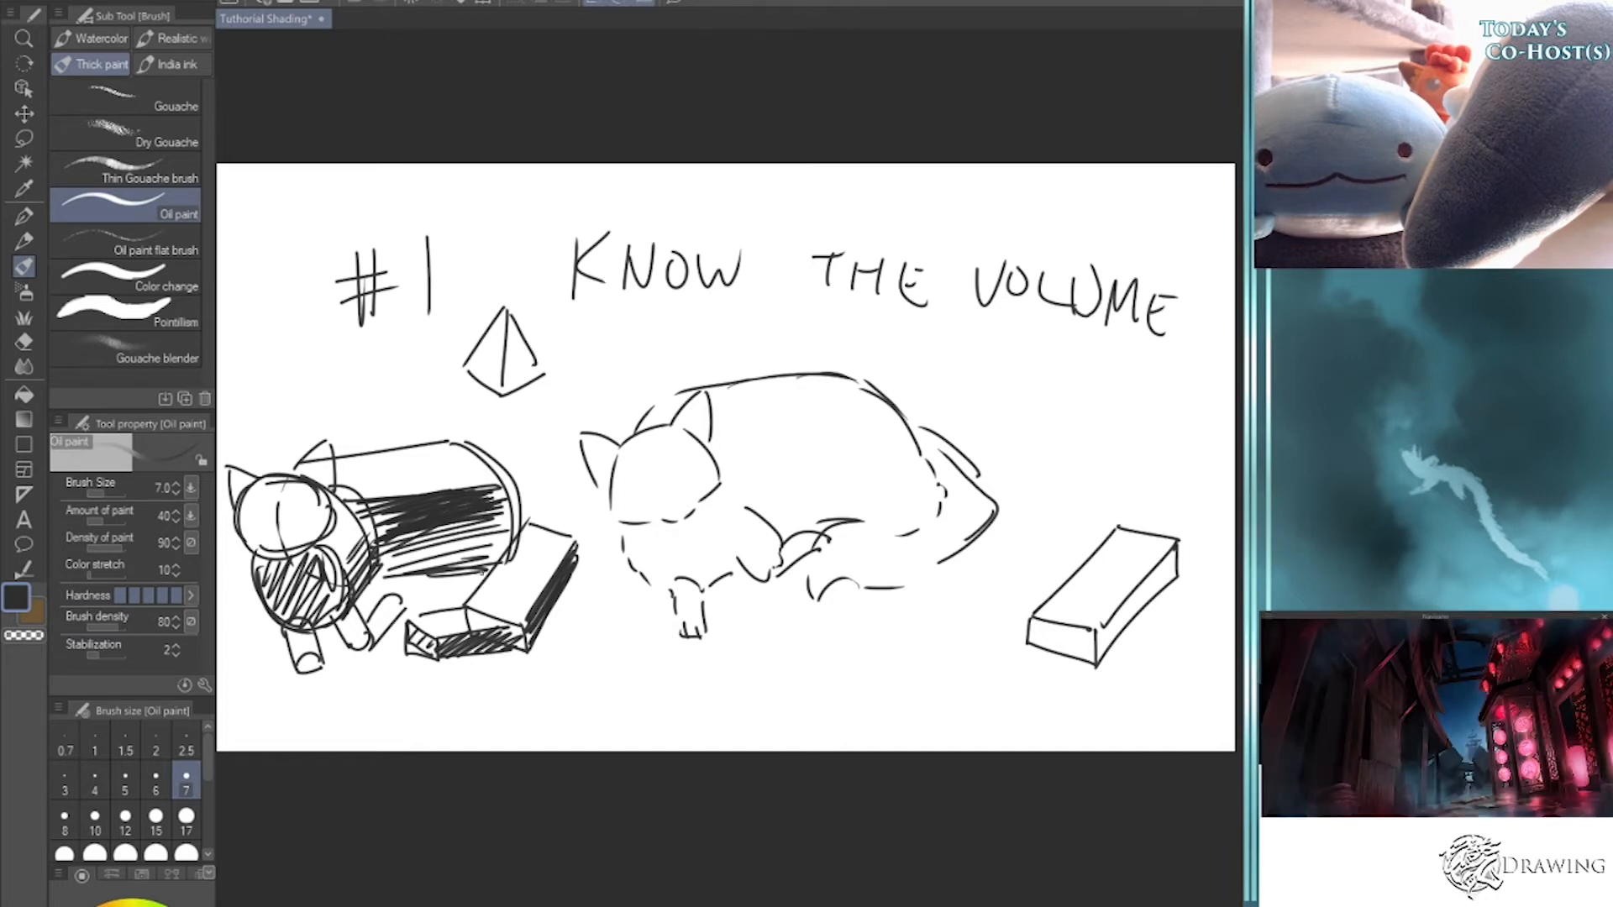
- Hatch shadow on the lower half of the head sphere and along the undersides of the front legs
mouse_move(244, 533)
left_mouse_down()
mouse_move(326, 498)
mouse_move(261, 526)
left_mouse_up()
mouse_move(265, 534)
left_mouse_down()
mouse_move(322, 520)
mouse_move(277, 505)
mouse_move(329, 518)
mouse_move(303, 511)
left_mouse_up()
left_click_drag(274, 553, 319, 526)
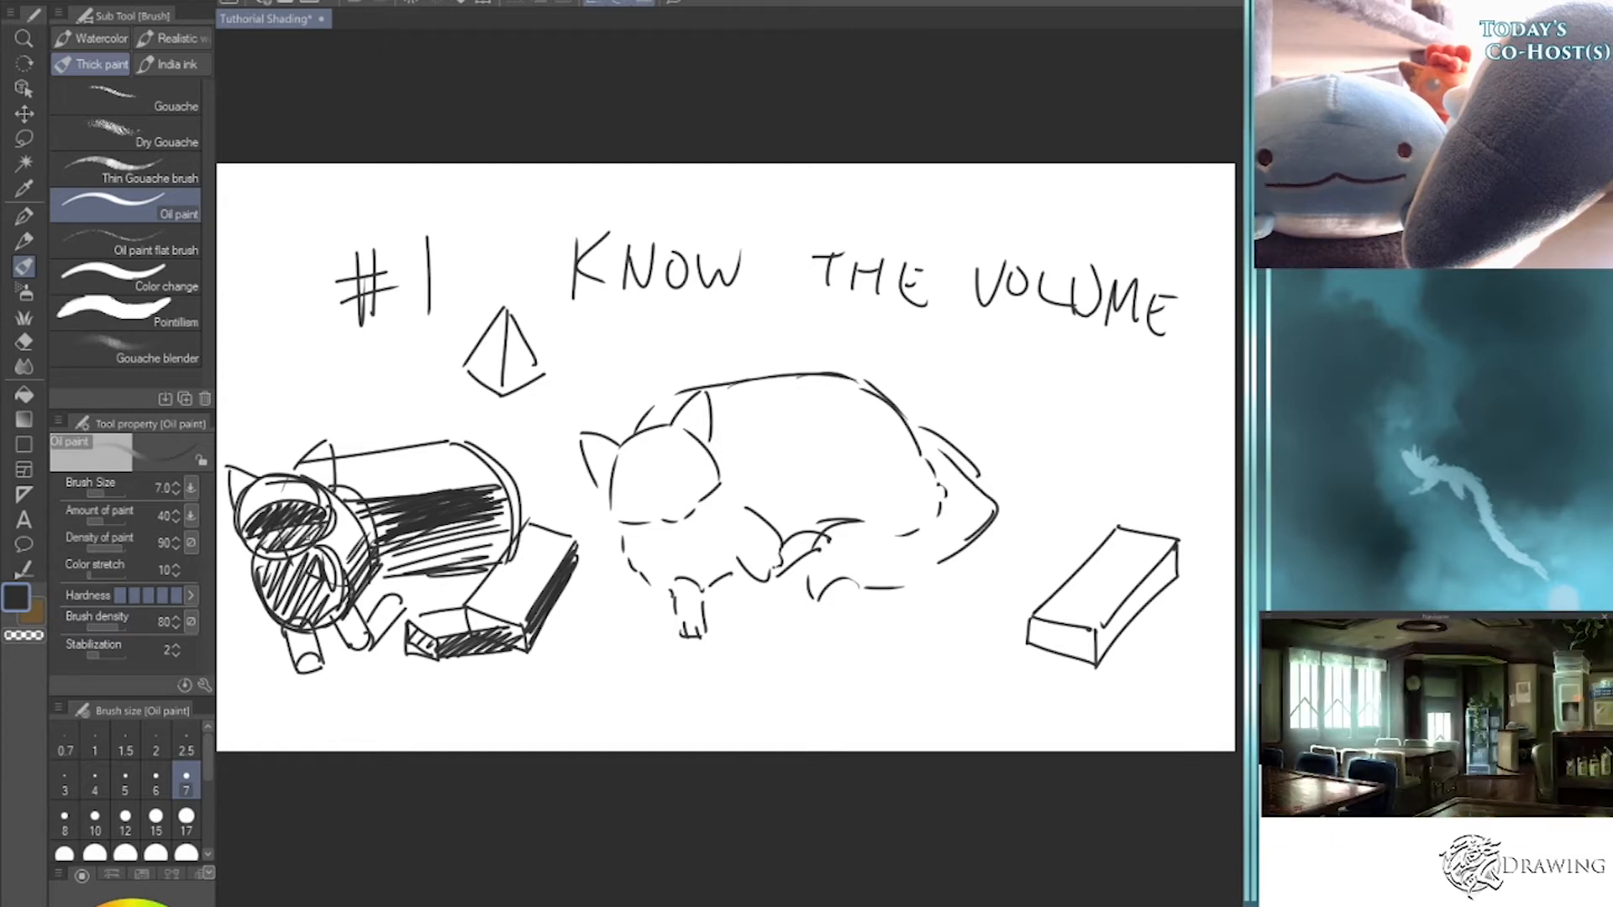
left_click_drag(367, 645, 403, 605)
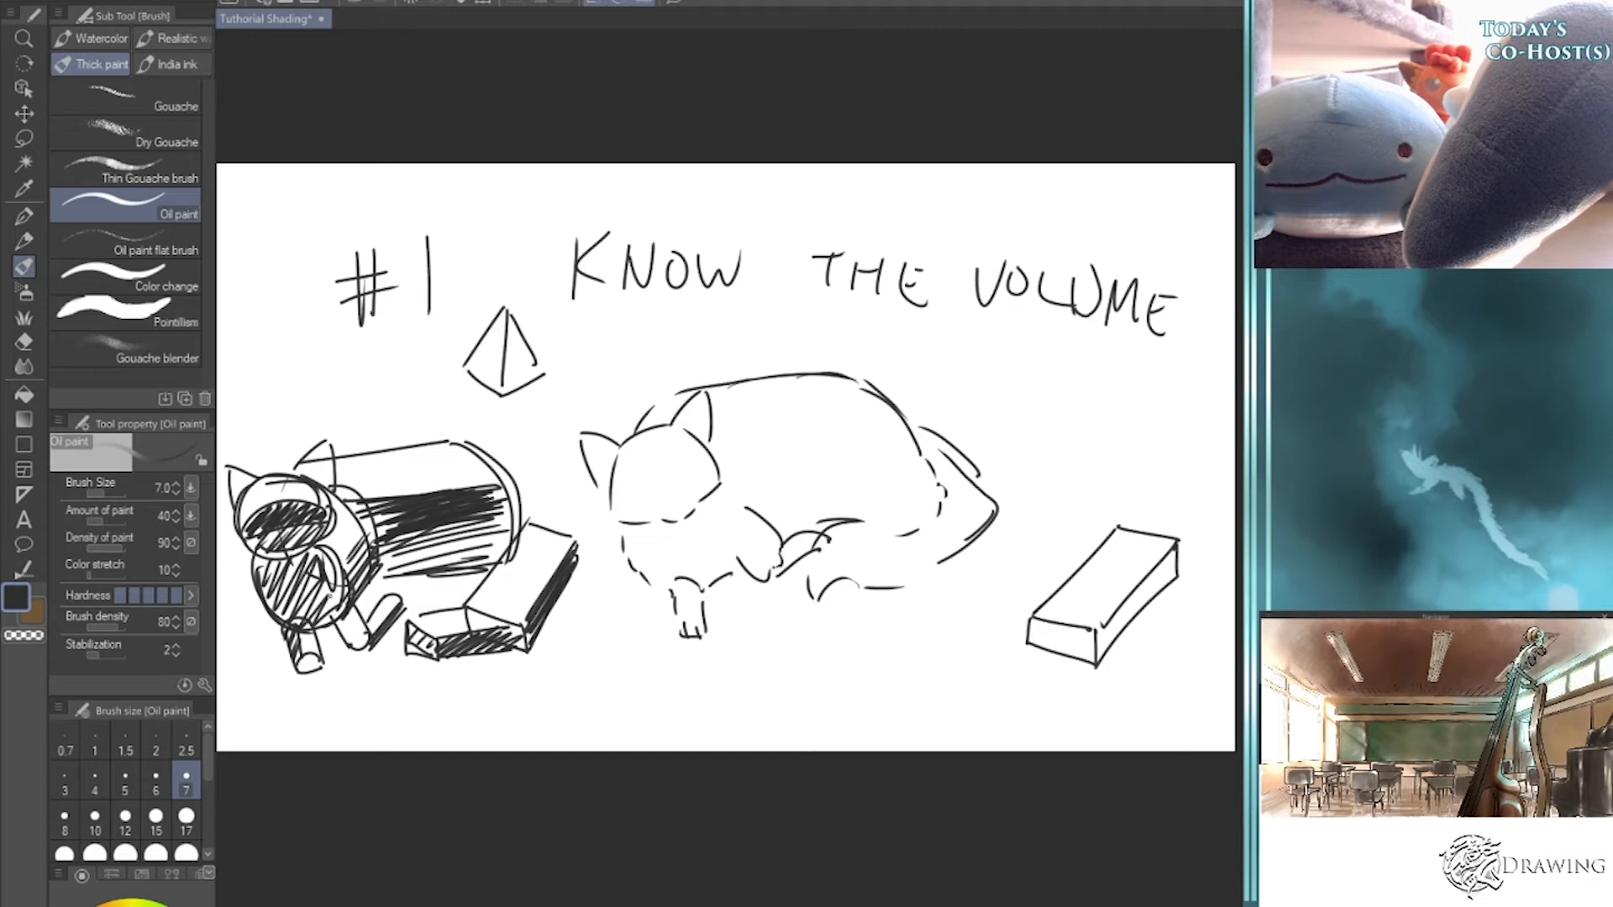
- Mirror the cat volume sketches below the "SHADING SHOWS:" heading, add a curved jaw line to the cat, and undo the stray stroke
key("Delete")
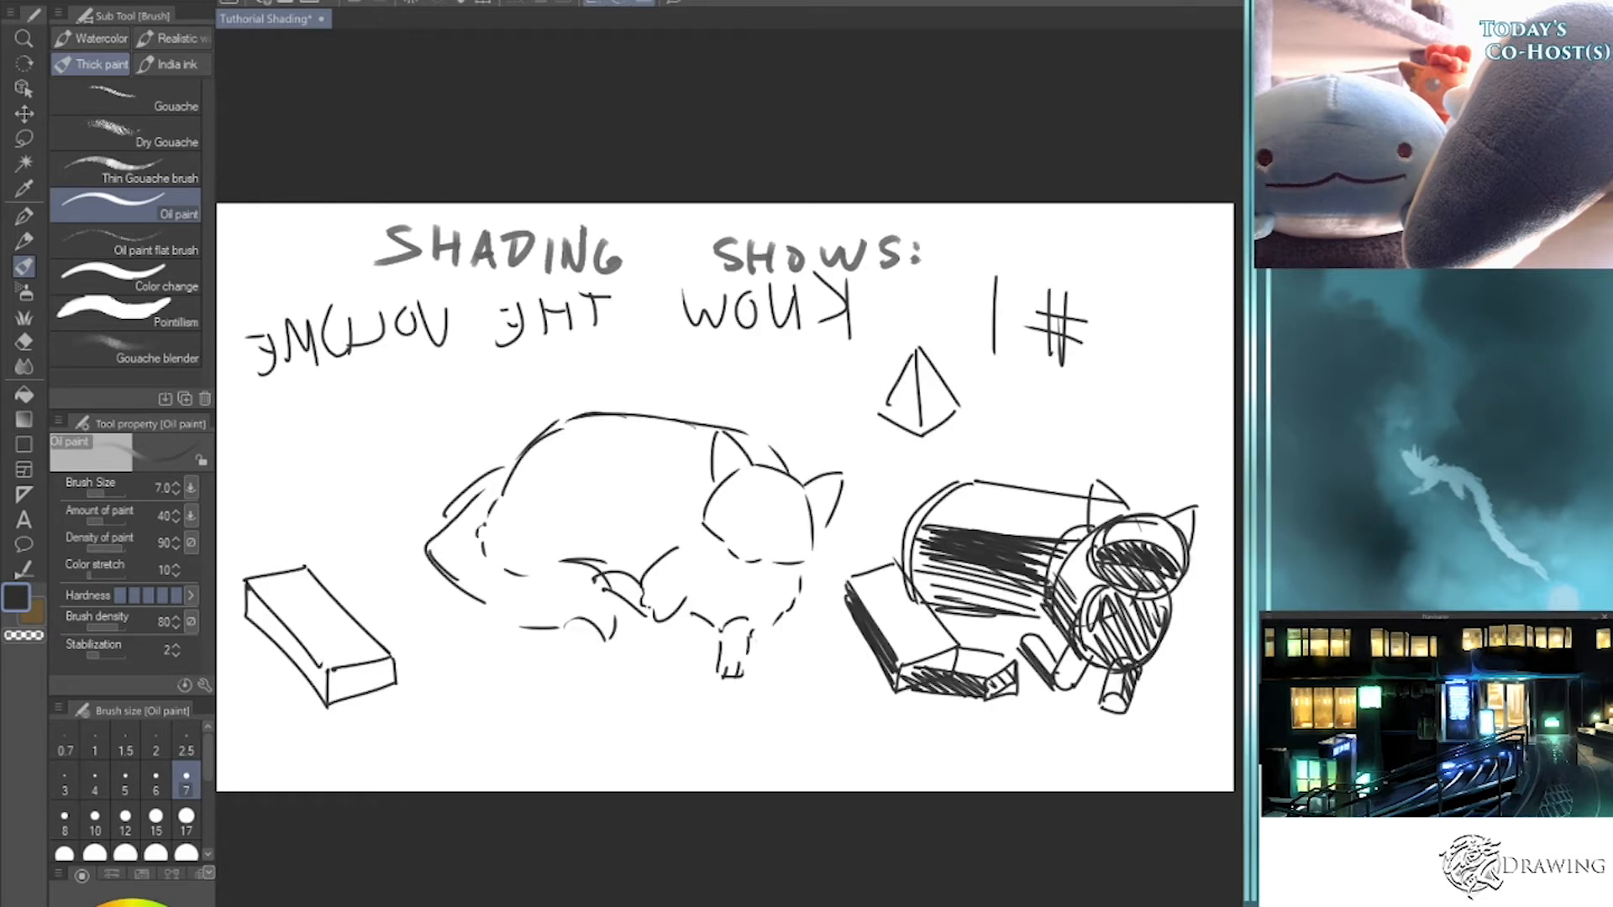
key("o")
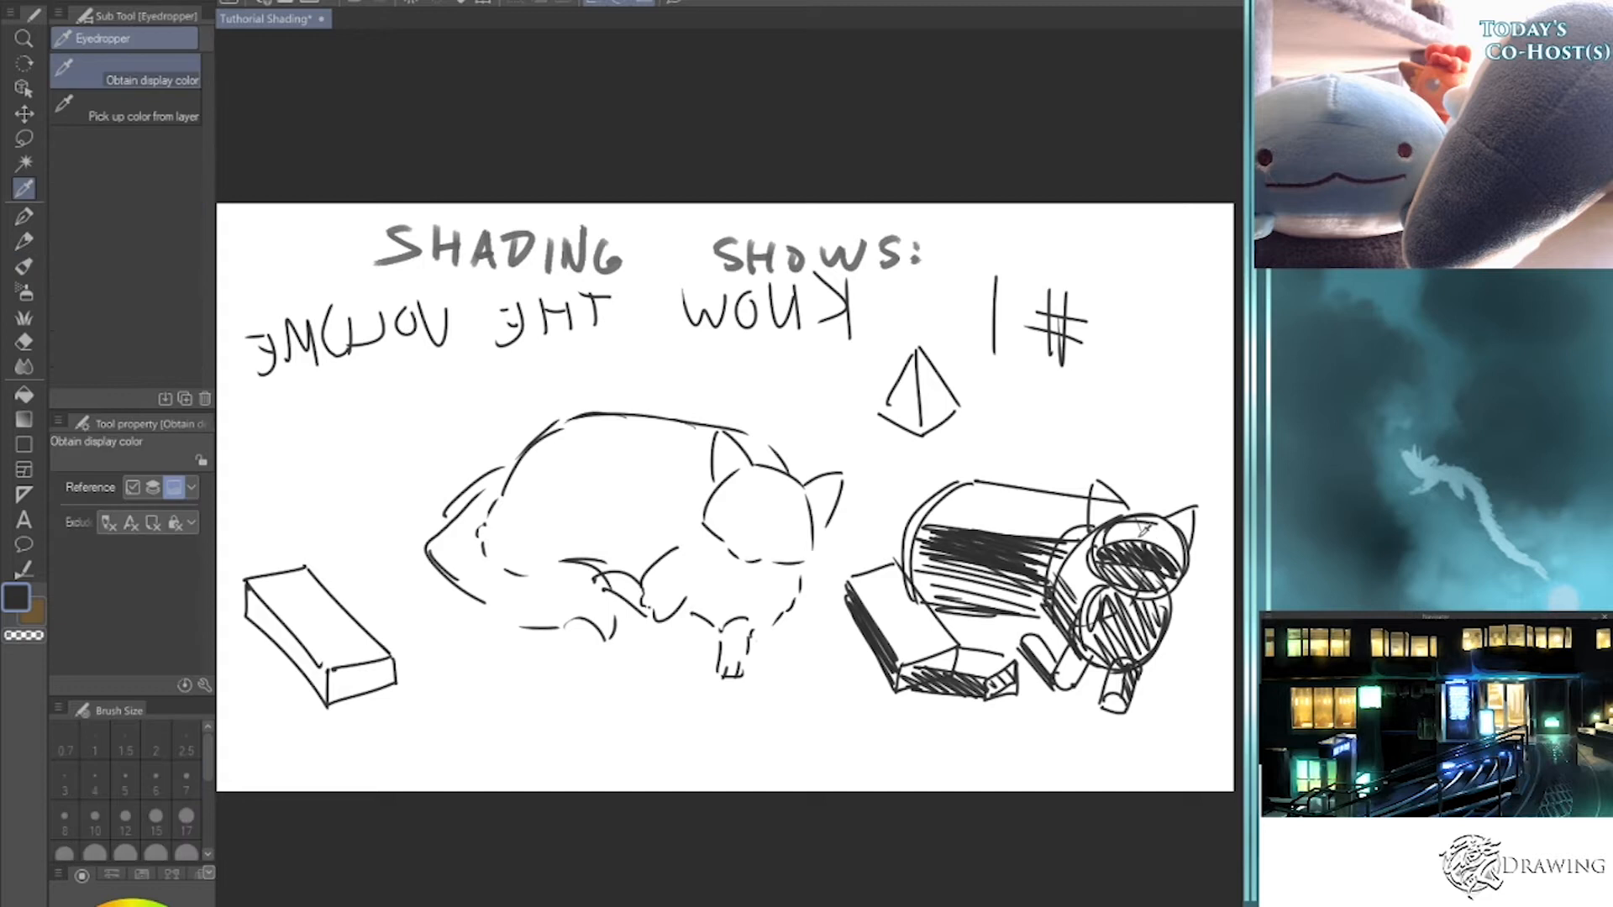
key("b")
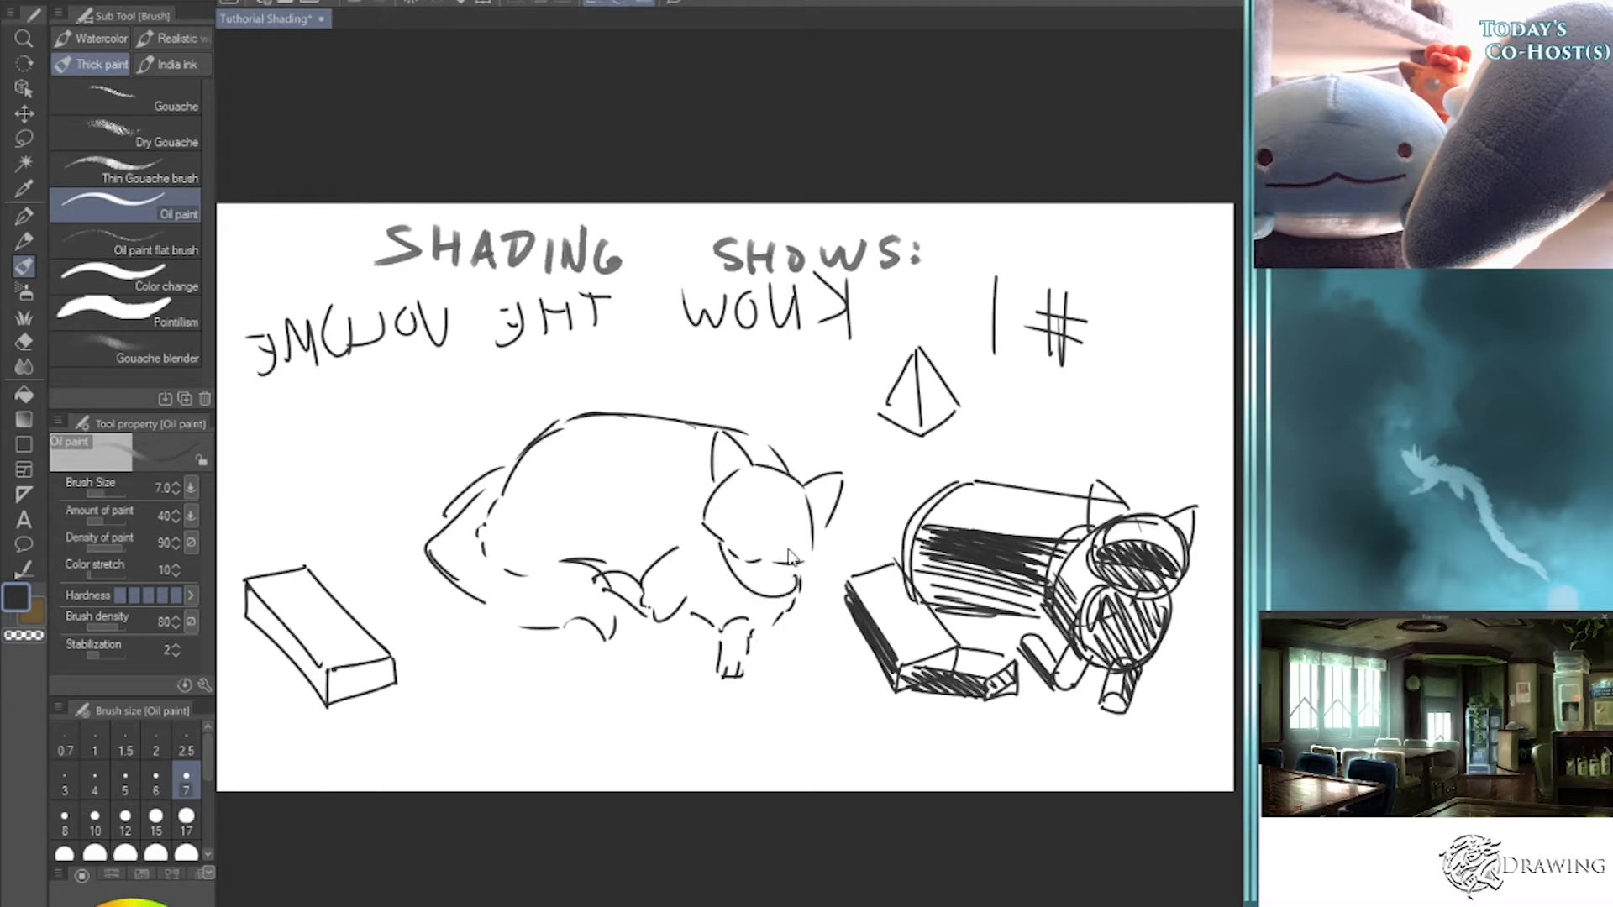
left_click_drag(1122, 598, 1133, 607)
mouse_move(1113, 591)
left_mouse_down()
mouse_move(1141, 624)
mouse_move(1164, 598)
mouse_move(1142, 605)
mouse_move(1164, 622)
mouse_move(1147, 628)
mouse_move(1117, 605)
mouse_move(1160, 623)
mouse_move(1125, 660)
left_mouse_up()
key("ctrl+z")
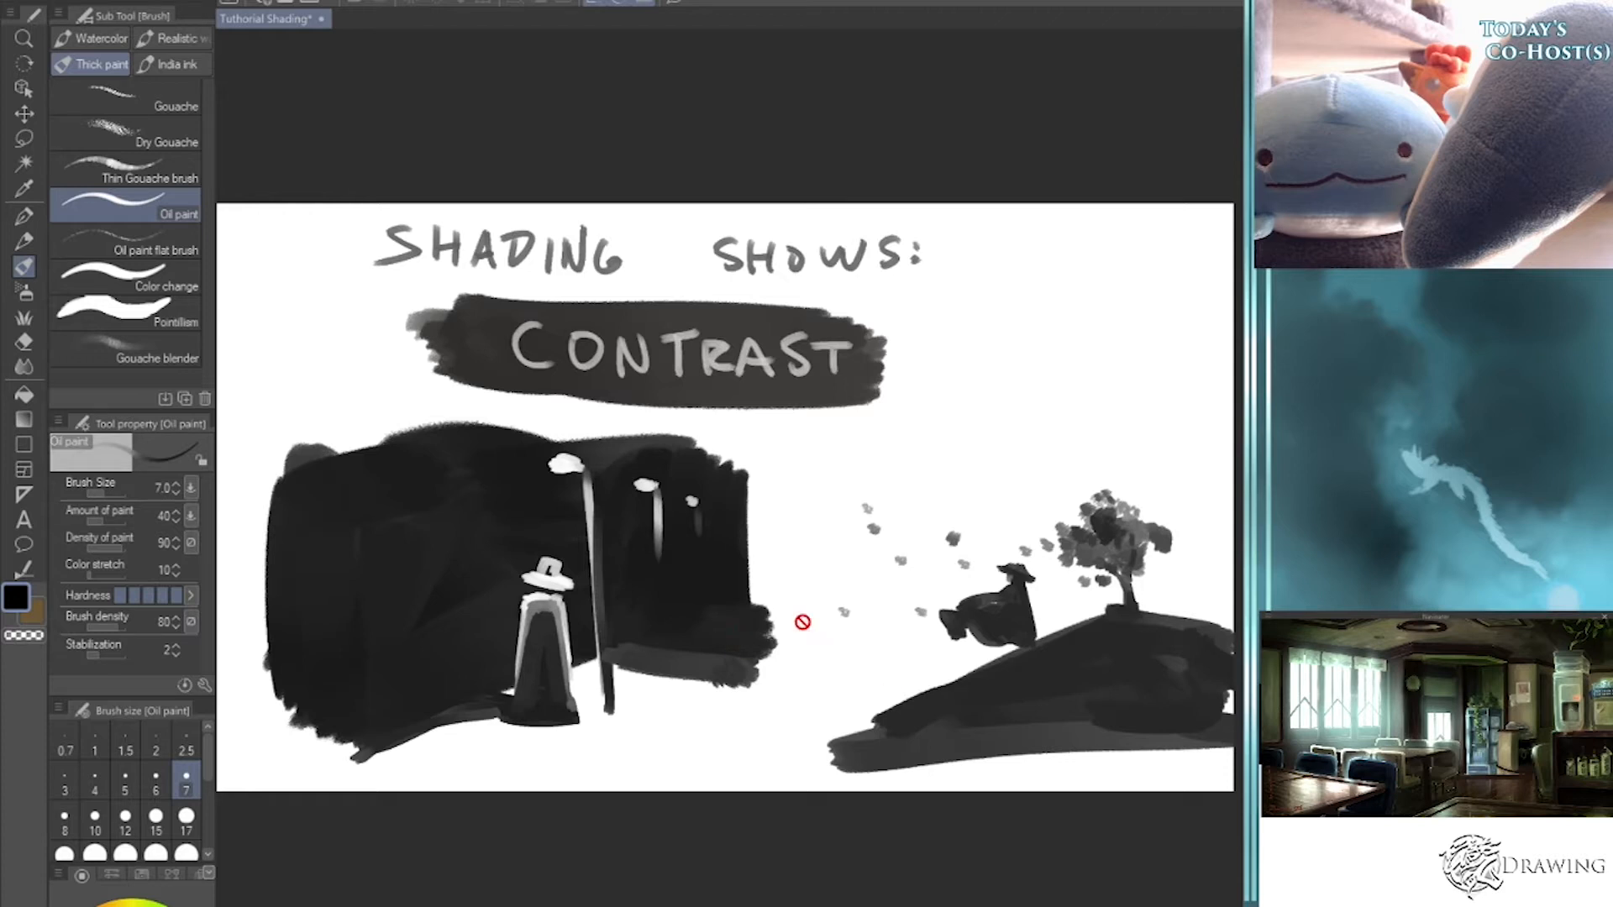
- Examine the two CONTRAST examples up close: the windblown figure near the tree and the hatted figure beneath the street lamps
scroll(950, 663, "up", 3)
scroll(951, 663, "up", 3)
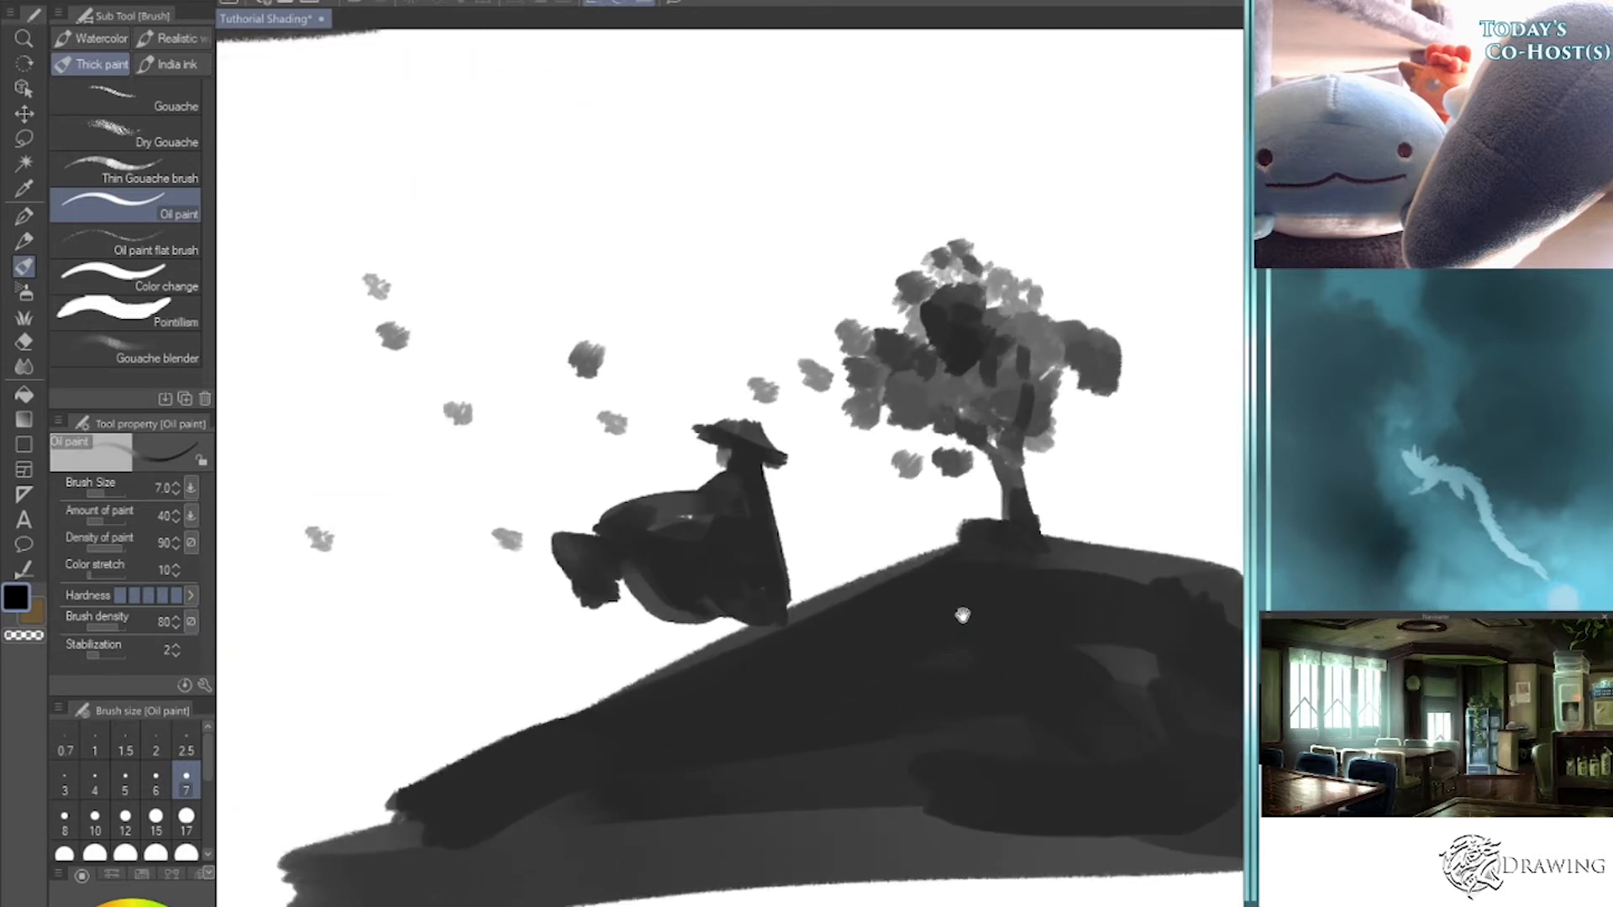
scroll(940, 724, "up", 2)
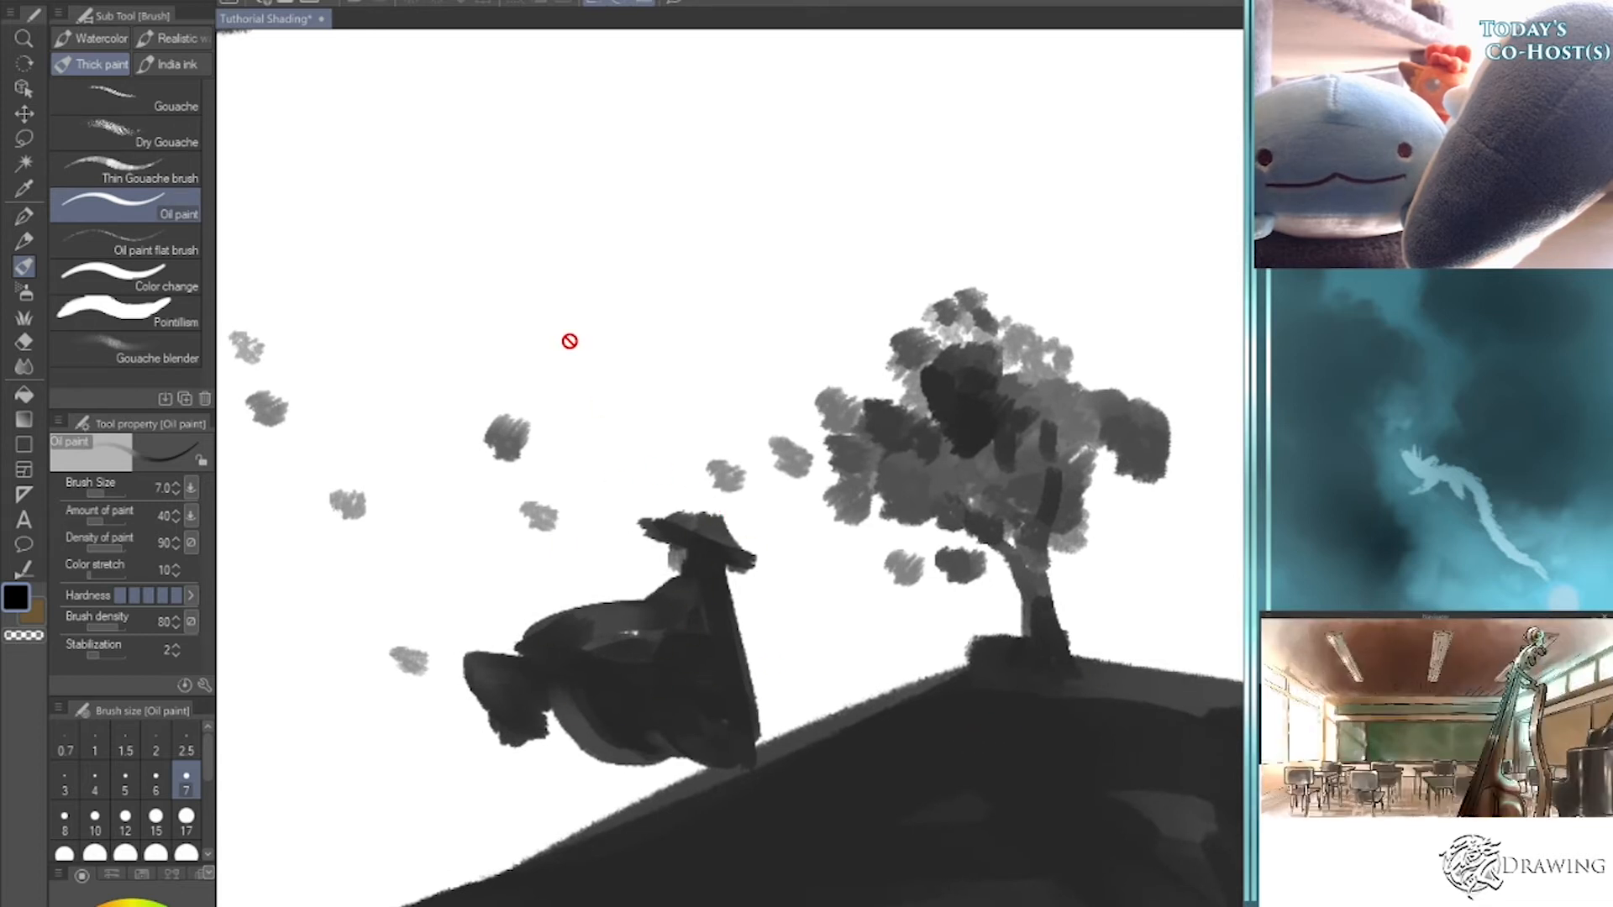
left_click_drag(438, 879, 1155, 814)
left_click_drag(337, 714, 1157, 773)
left_click_drag(885, 805, 850, 697)
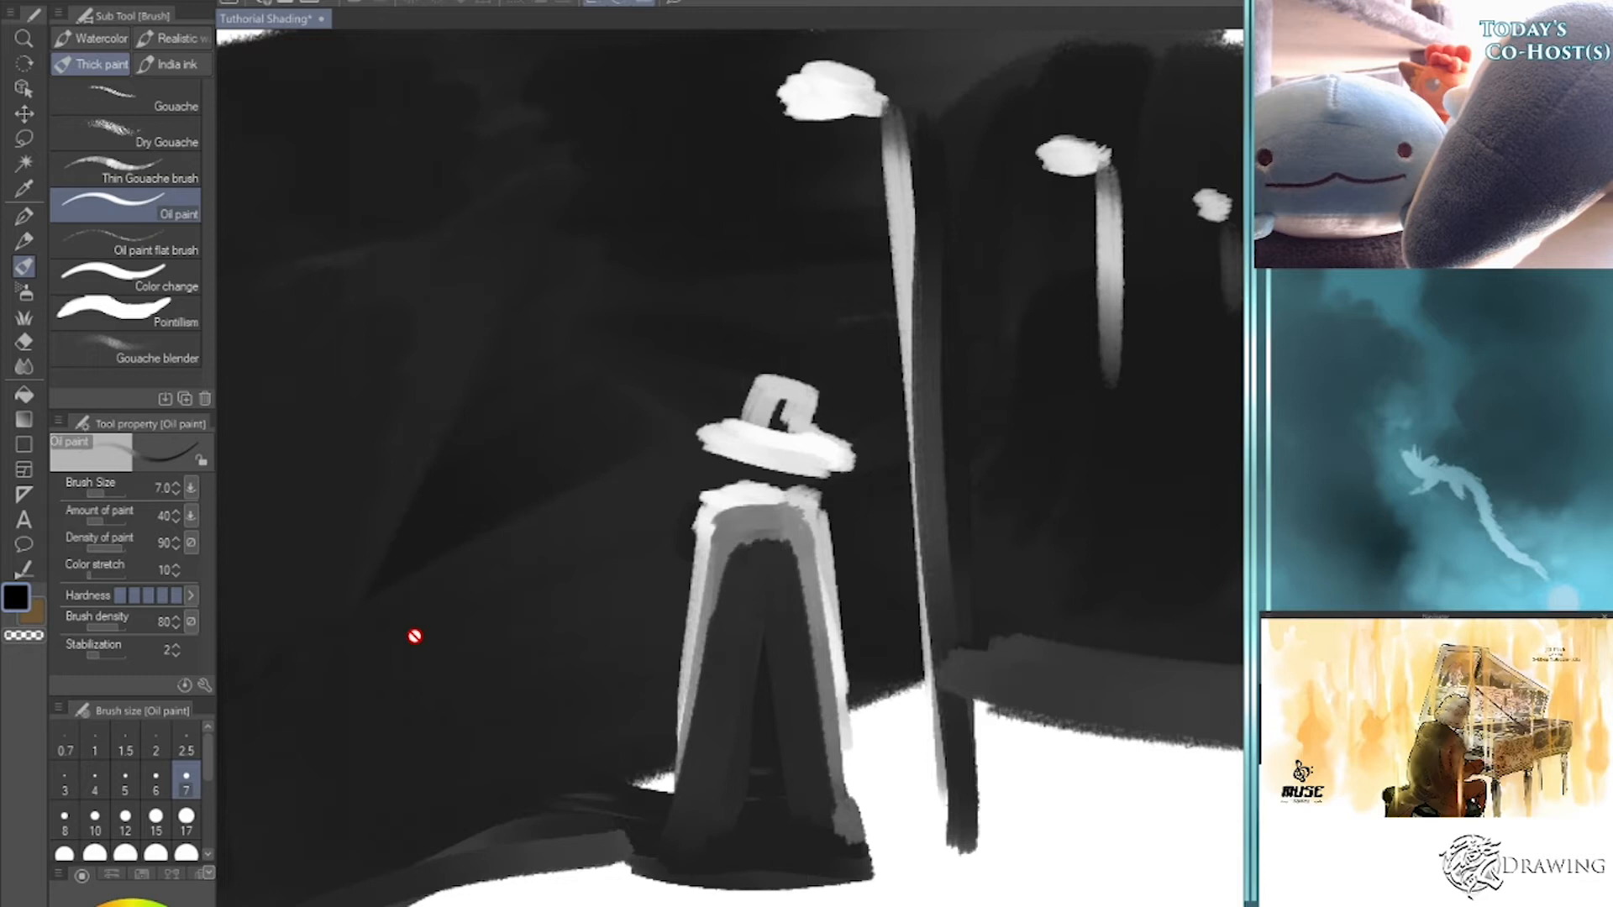
scroll(411, 640, "down", 5)
left_click_drag(853, 693, 819, 861)
scroll(819, 861, "down", 4)
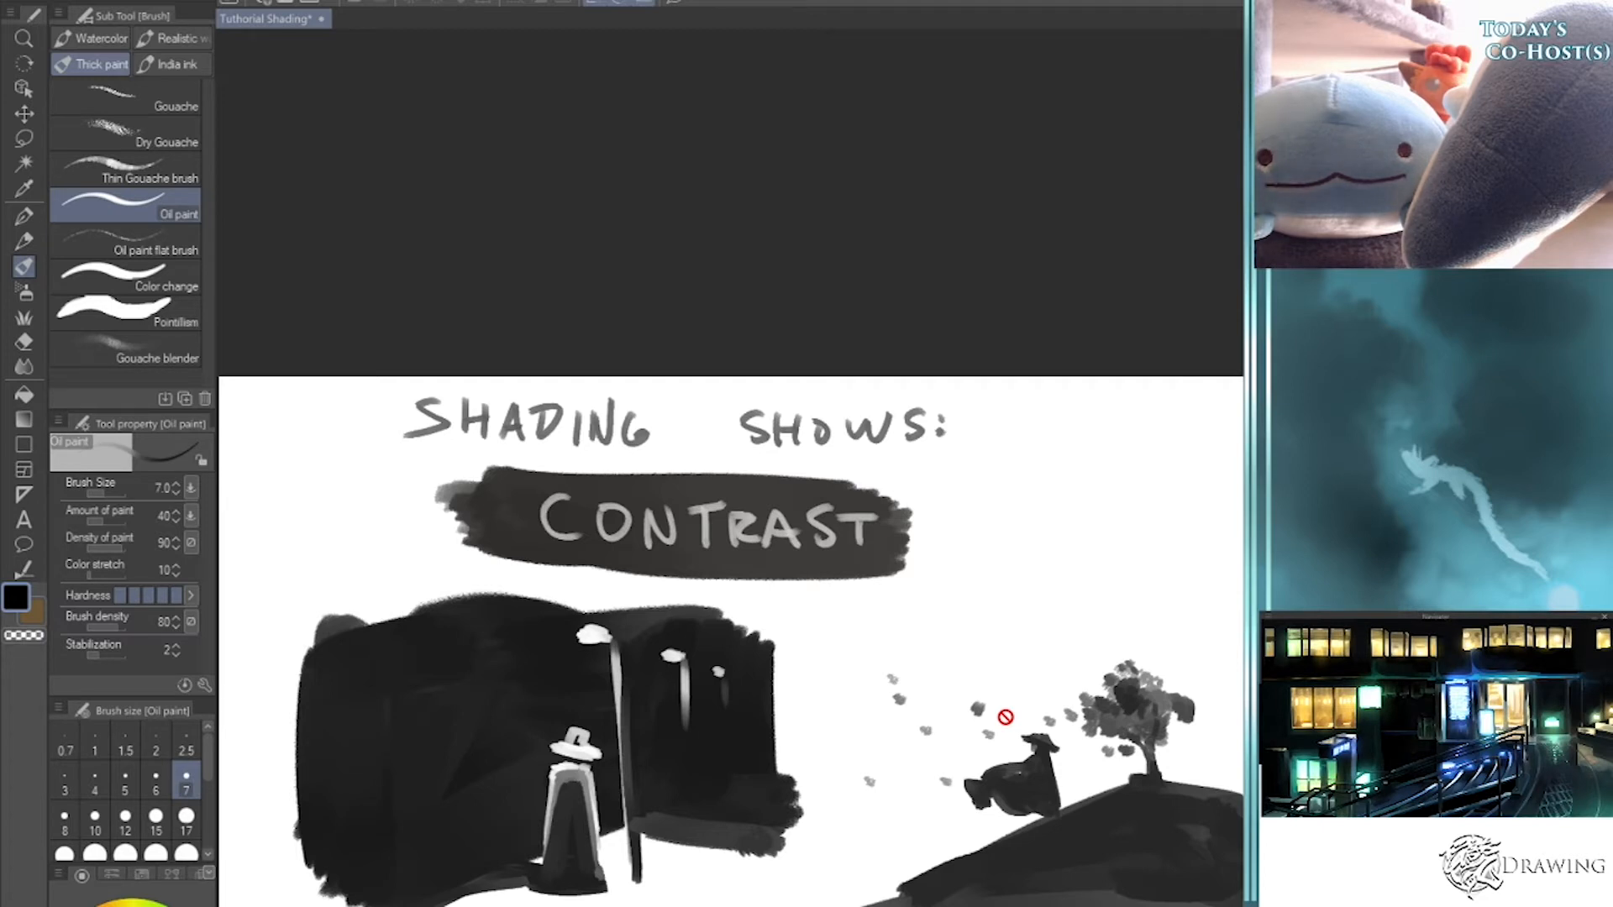
scroll(1006, 716, "down", 3)
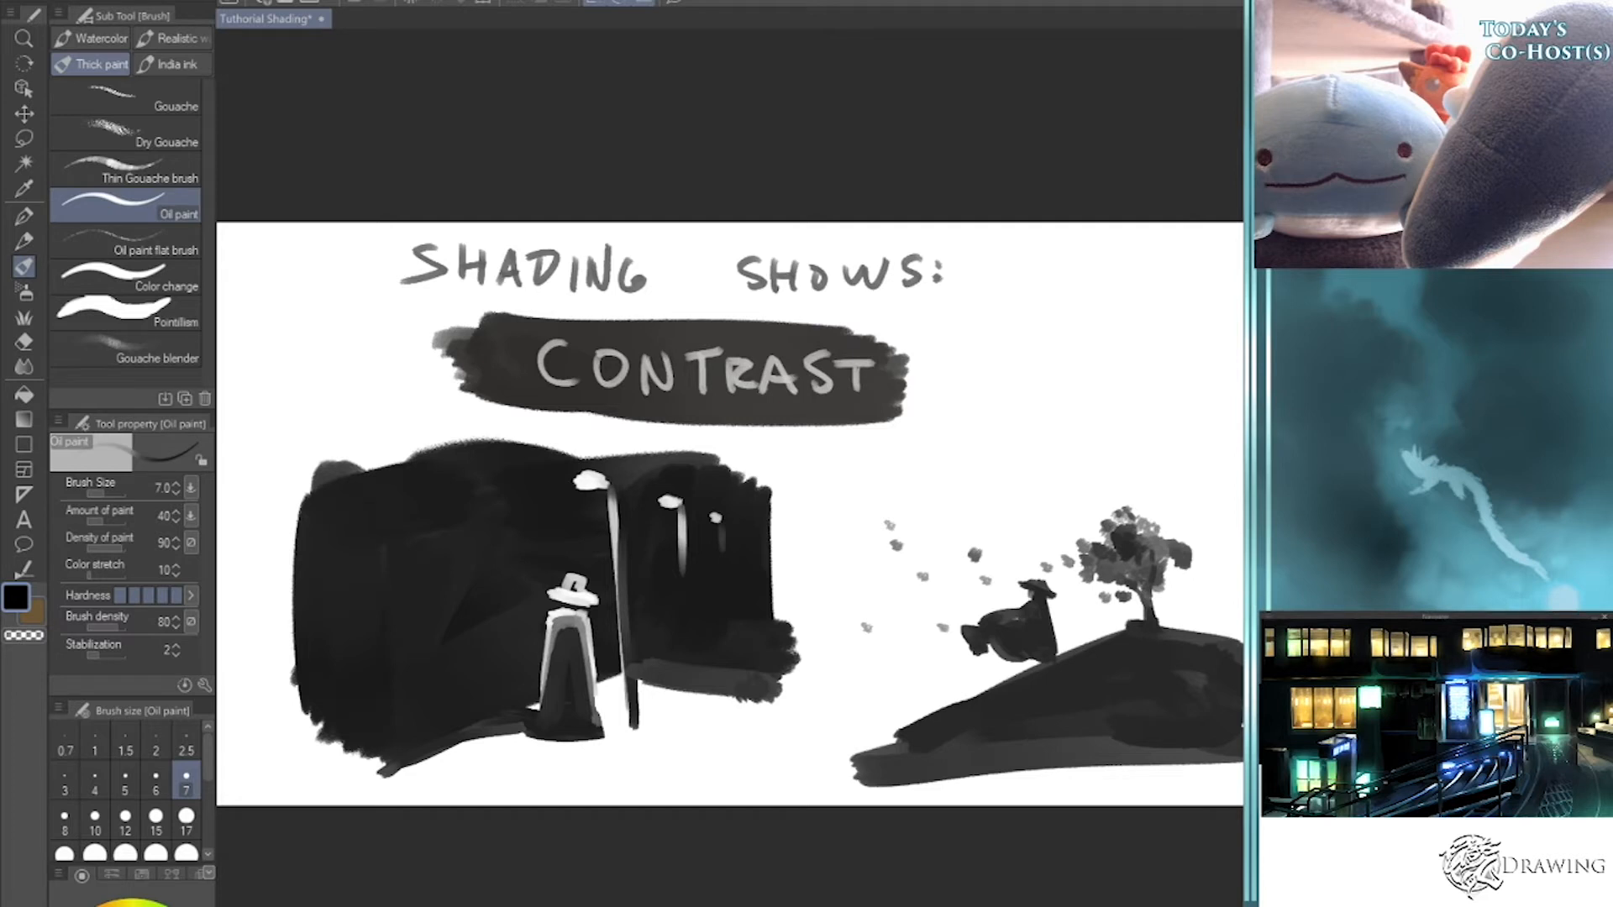
- Paste the Three Kingdoms artwork onto the canvas and scale it up to cover nearly the whole page
key("ctrl+v")
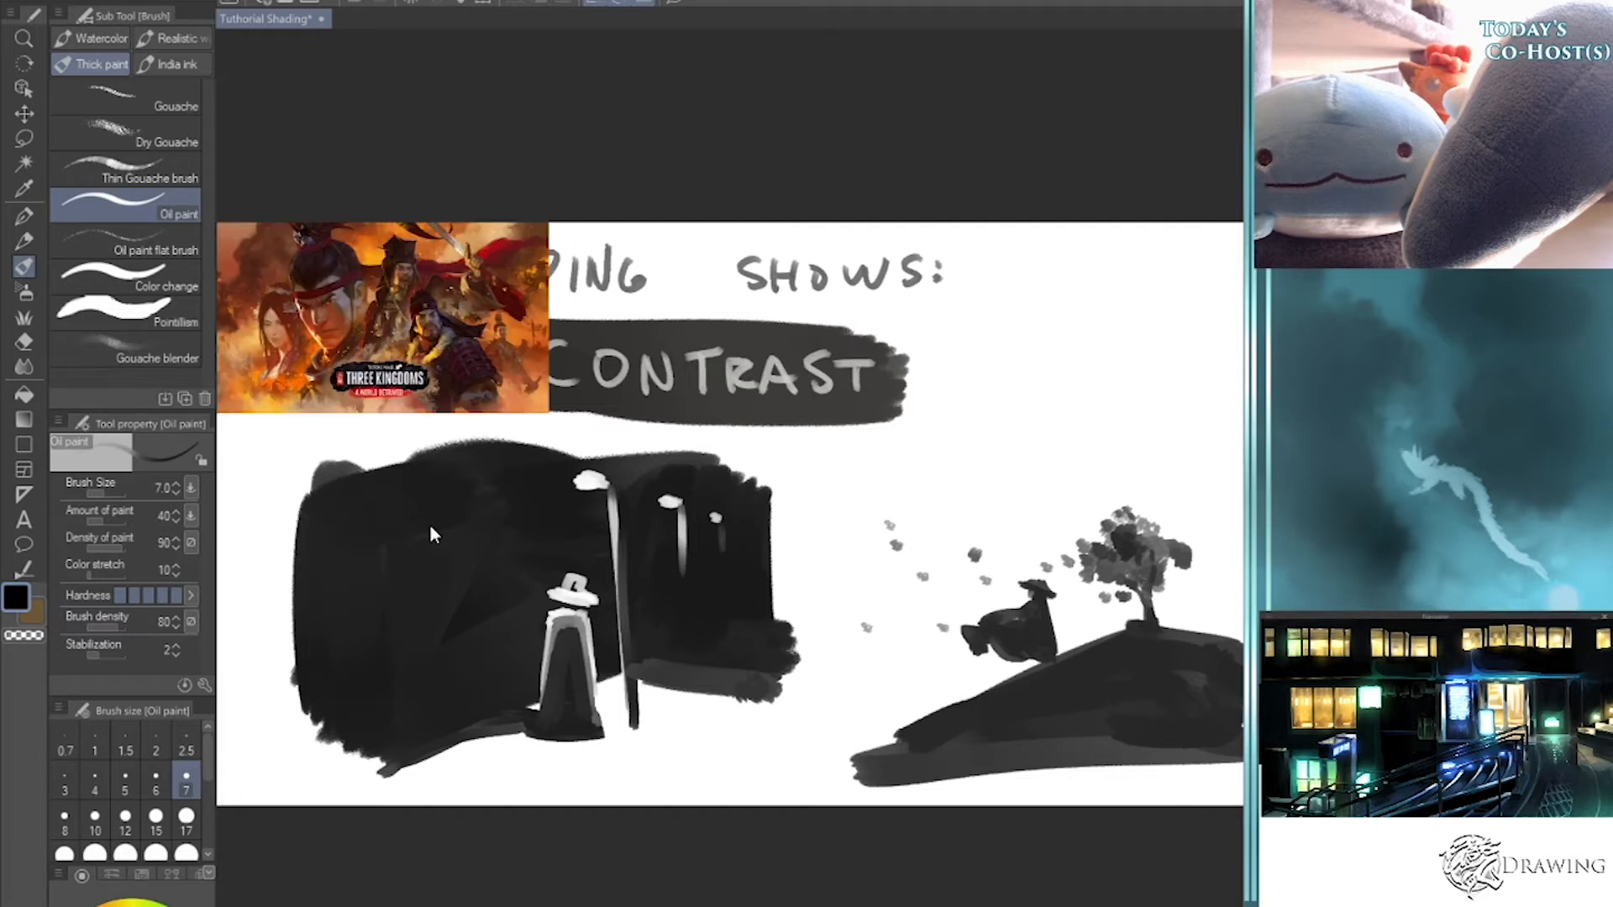
key("ctrl+t")
left_click_drag(993, 742, 1200, 861)
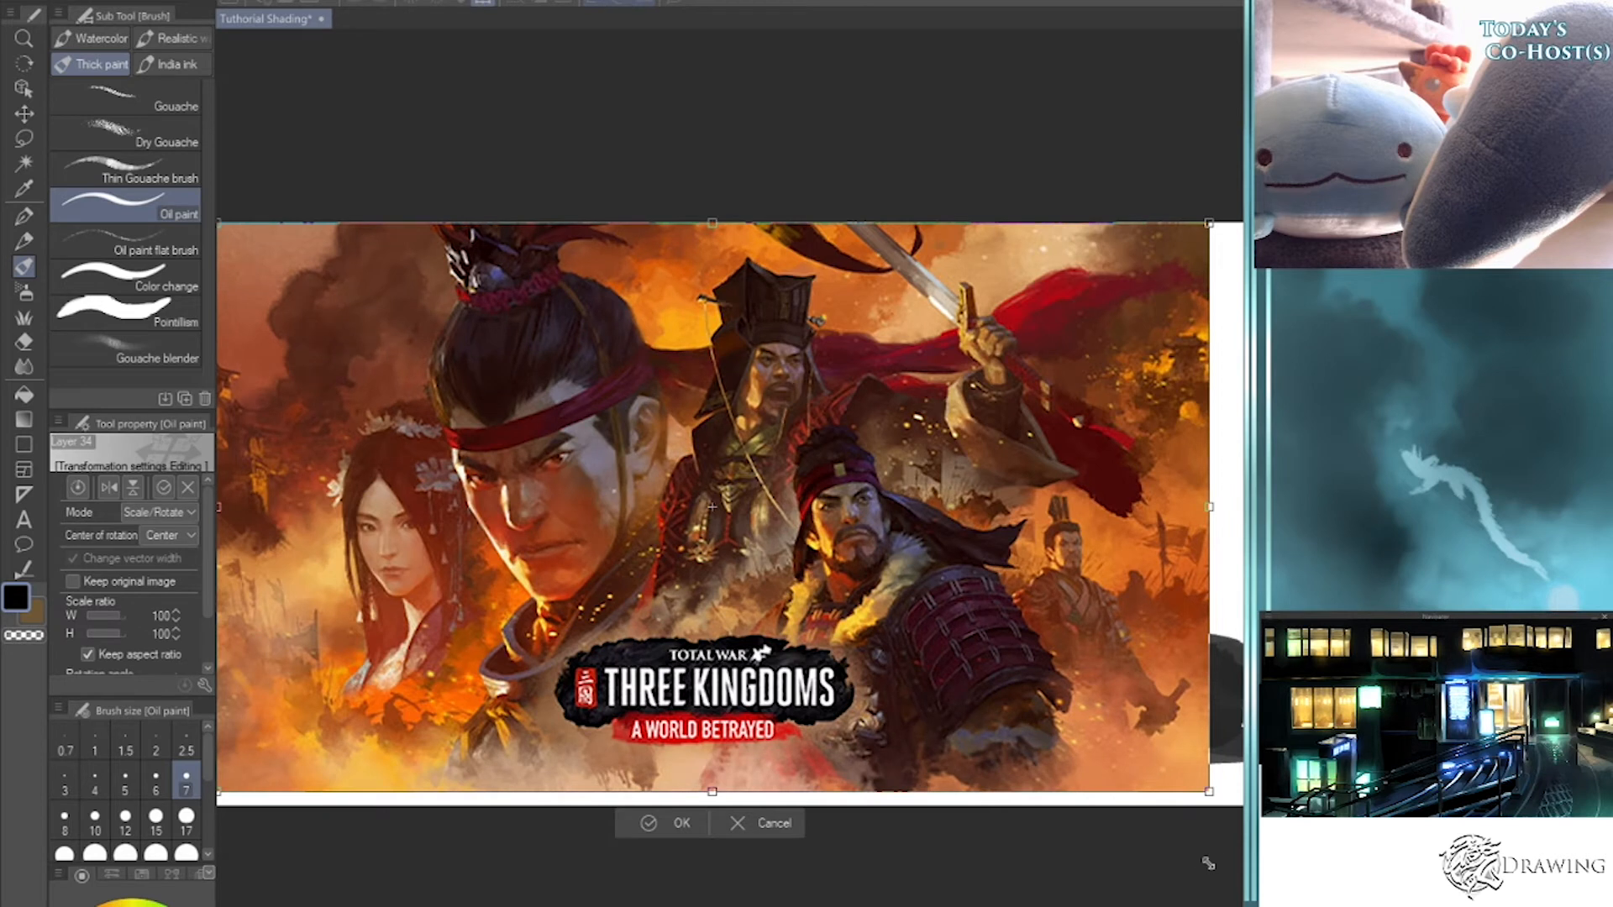
key("Return")
- Convert the pasted Three Kingdoms artwork to greyscale and frame the characters' faces
left_click_drag(848, 655, 974, 768)
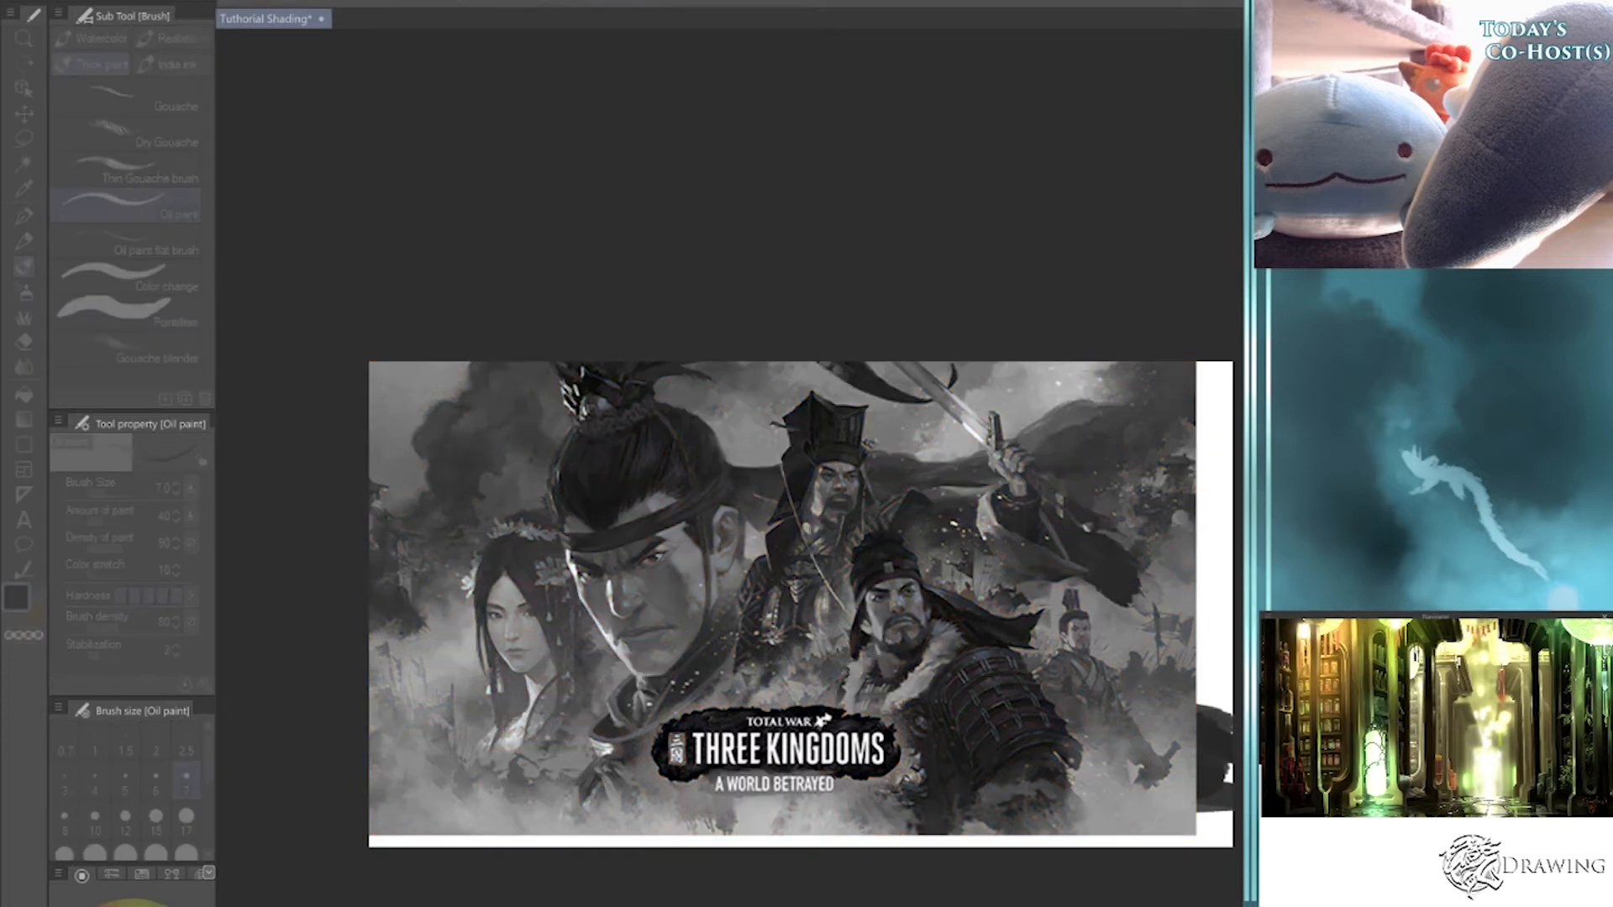
key("Return")
scroll(792, 515, "up", 3)
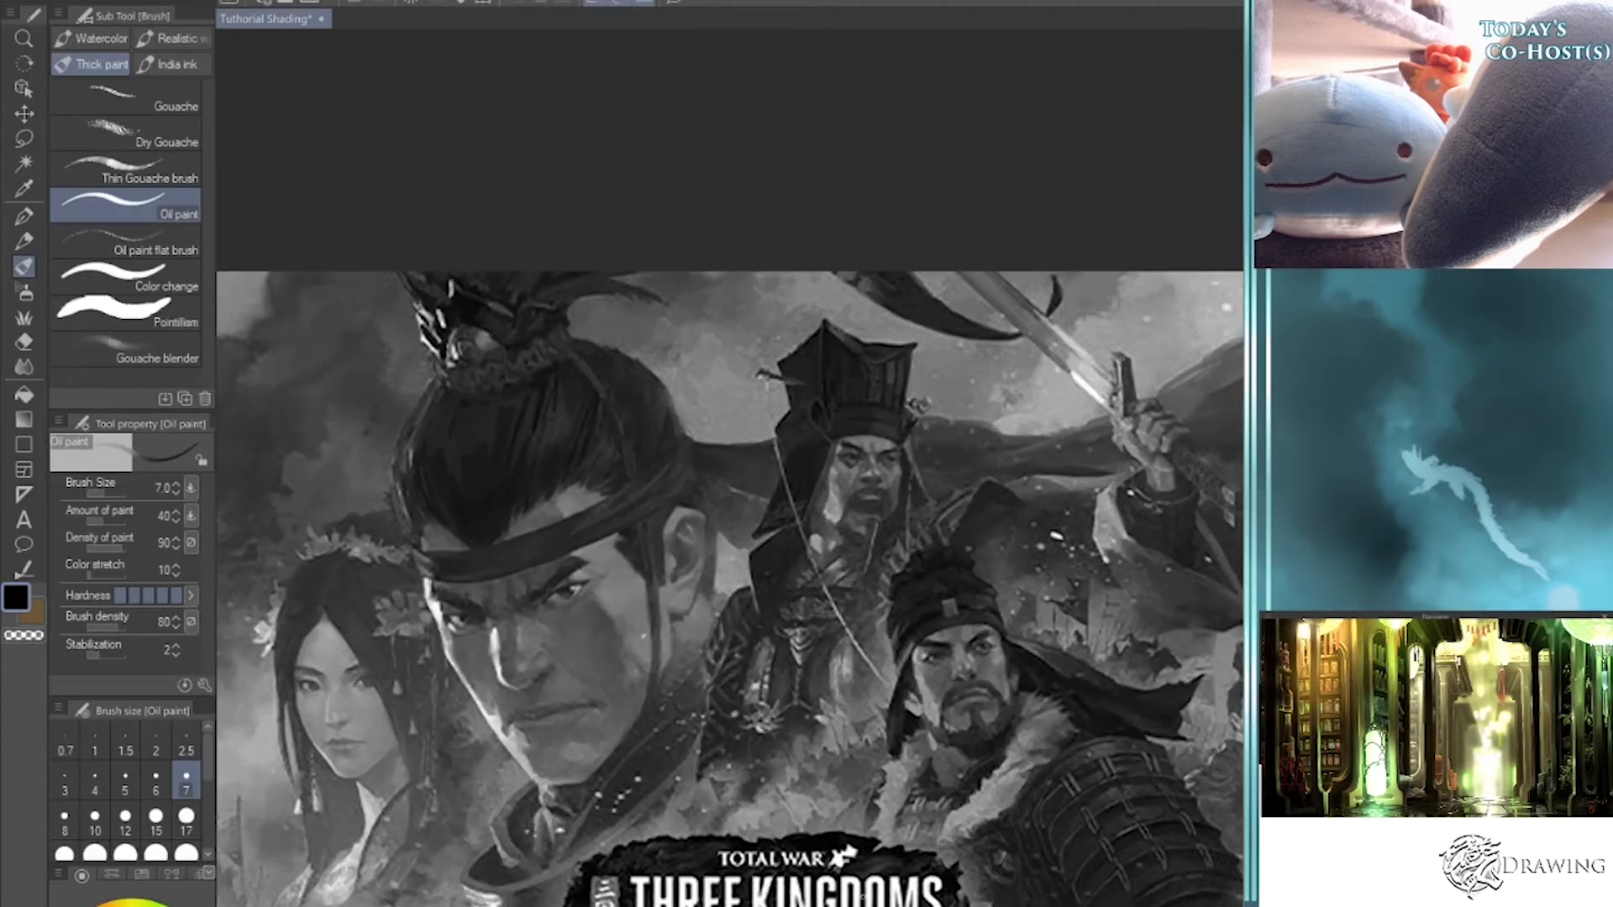
scroll(730, 586, "left", 2)
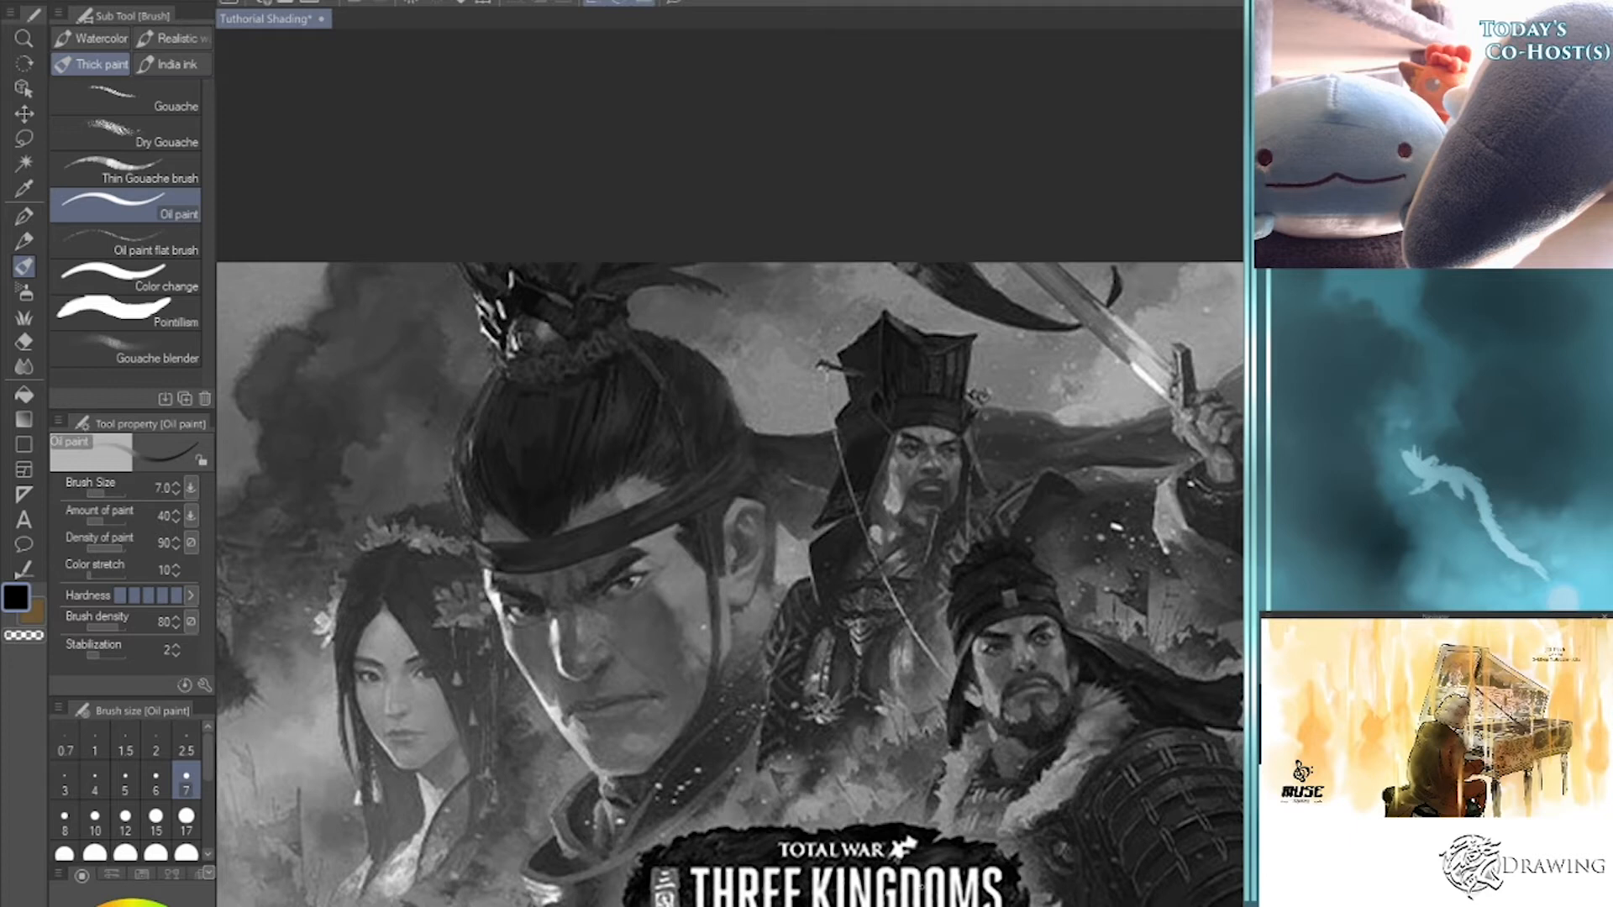
- Circle the foreground warrior's headband, hair and face in red, removing each mark after pointing it out
left_click(172, 906)
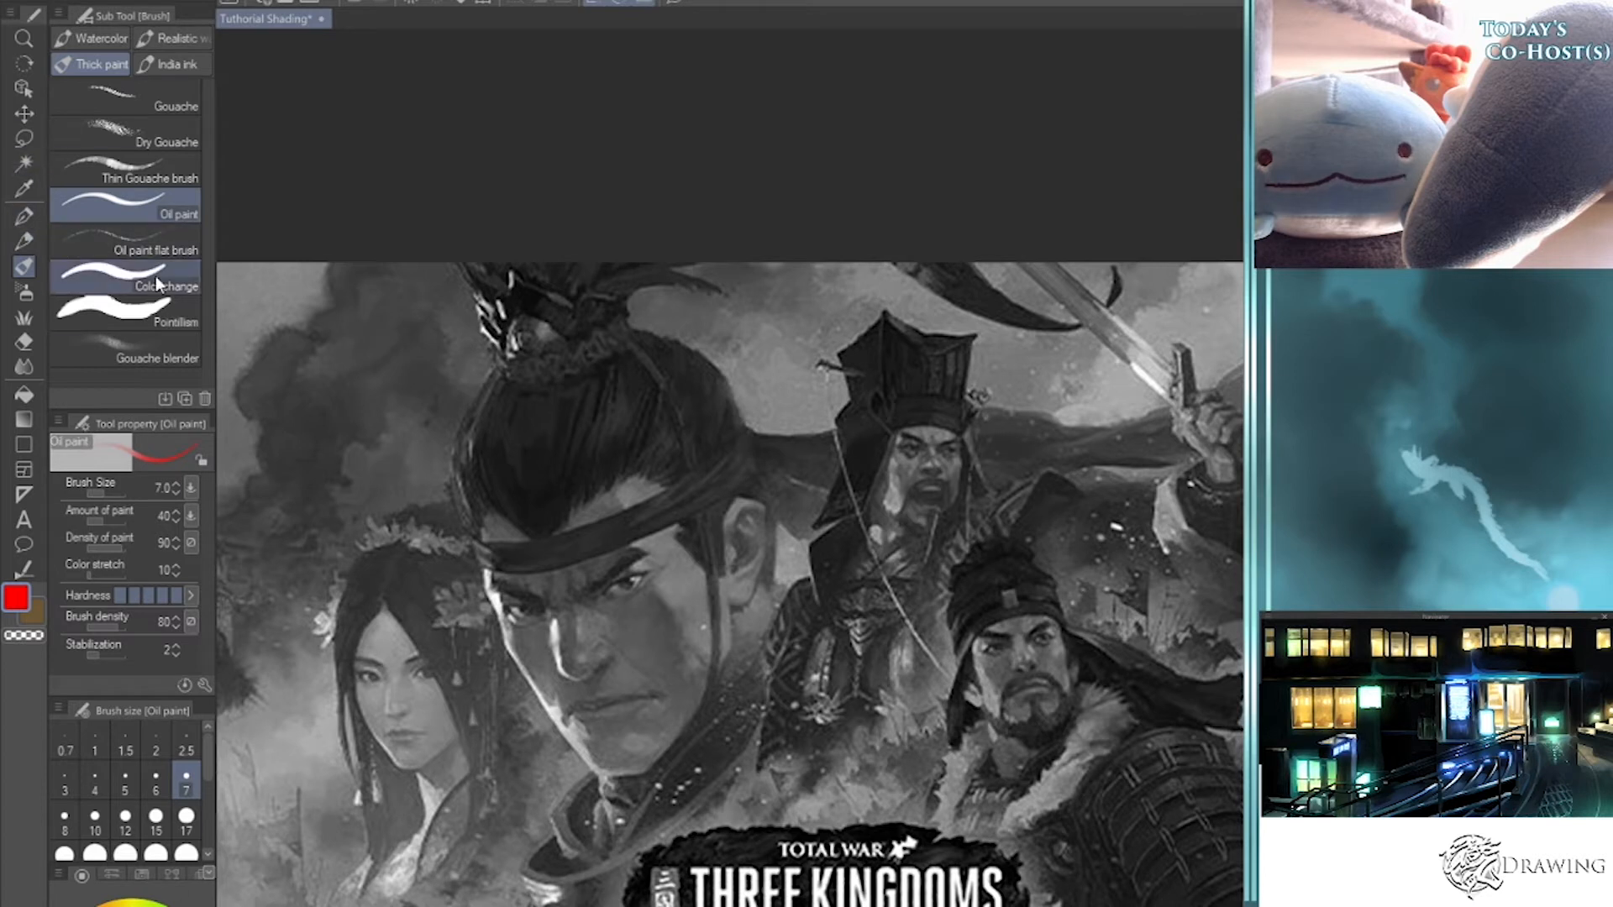
mouse_move(588, 504)
left_mouse_down()
mouse_move(504, 542)
mouse_move(611, 497)
left_mouse_up()
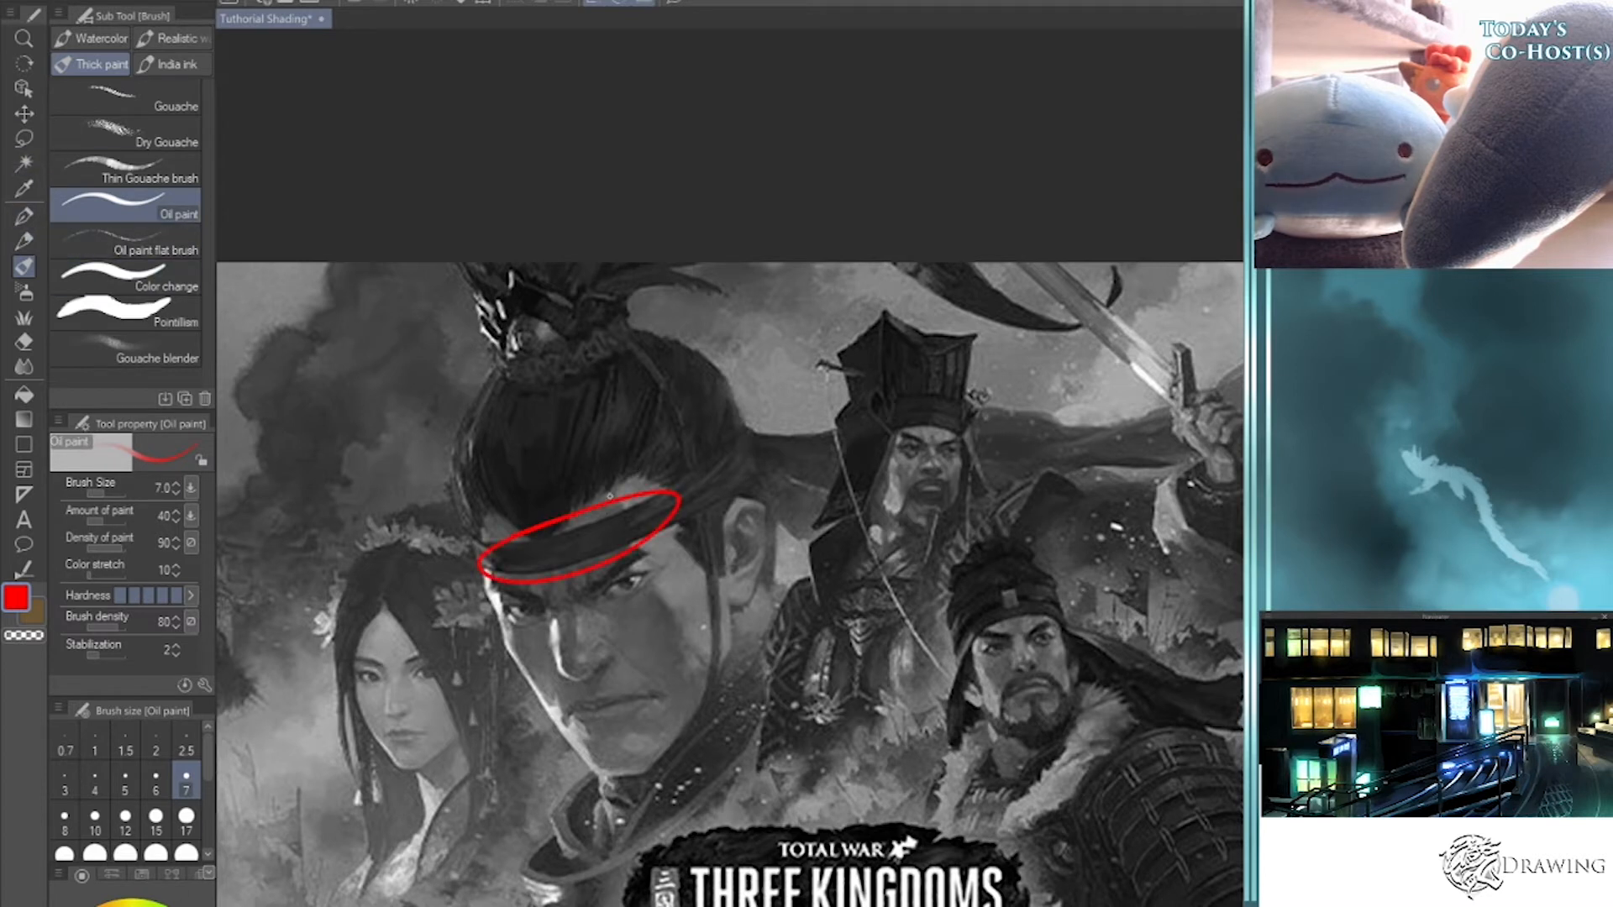
key("ctrl+z")
mouse_move(551, 447)
left_mouse_down()
mouse_move(607, 437)
mouse_move(516, 484)
left_mouse_up()
key("ctrl+z")
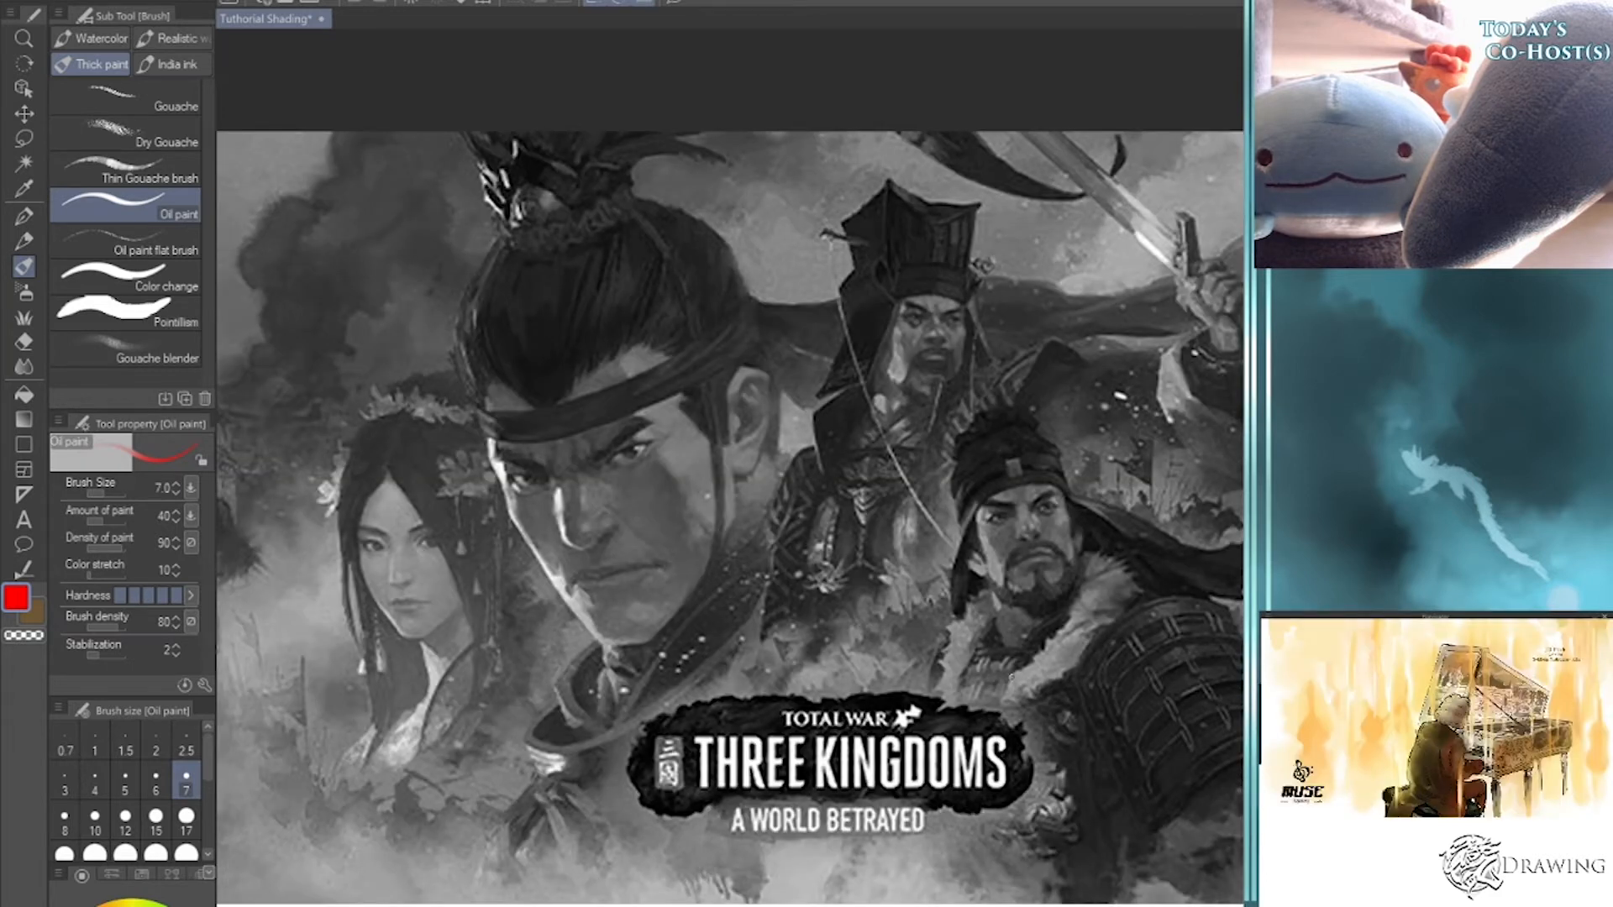
mouse_move(545, 550)
left_mouse_down()
mouse_move(504, 419)
mouse_move(629, 674)
mouse_move(542, 514)
mouse_move(588, 552)
mouse_move(487, 405)
left_mouse_up()
key("ctrl+z")
key("ctrl+z")
- Mark the bearded man, the hatted man, the woman and the foreground warrior's lit face edge in red, undoing each mark
left_click_drag(981, 494, 1003, 613)
key("ctrl+z")
mouse_move(891, 279)
left_mouse_down()
mouse_move(862, 358)
mouse_move(916, 336)
left_mouse_up()
key("ctrl+z")
mouse_move(340, 443)
left_mouse_down()
mouse_move(322, 569)
mouse_move(381, 628)
mouse_move(424, 714)
left_mouse_up()
key("ctrl+z")
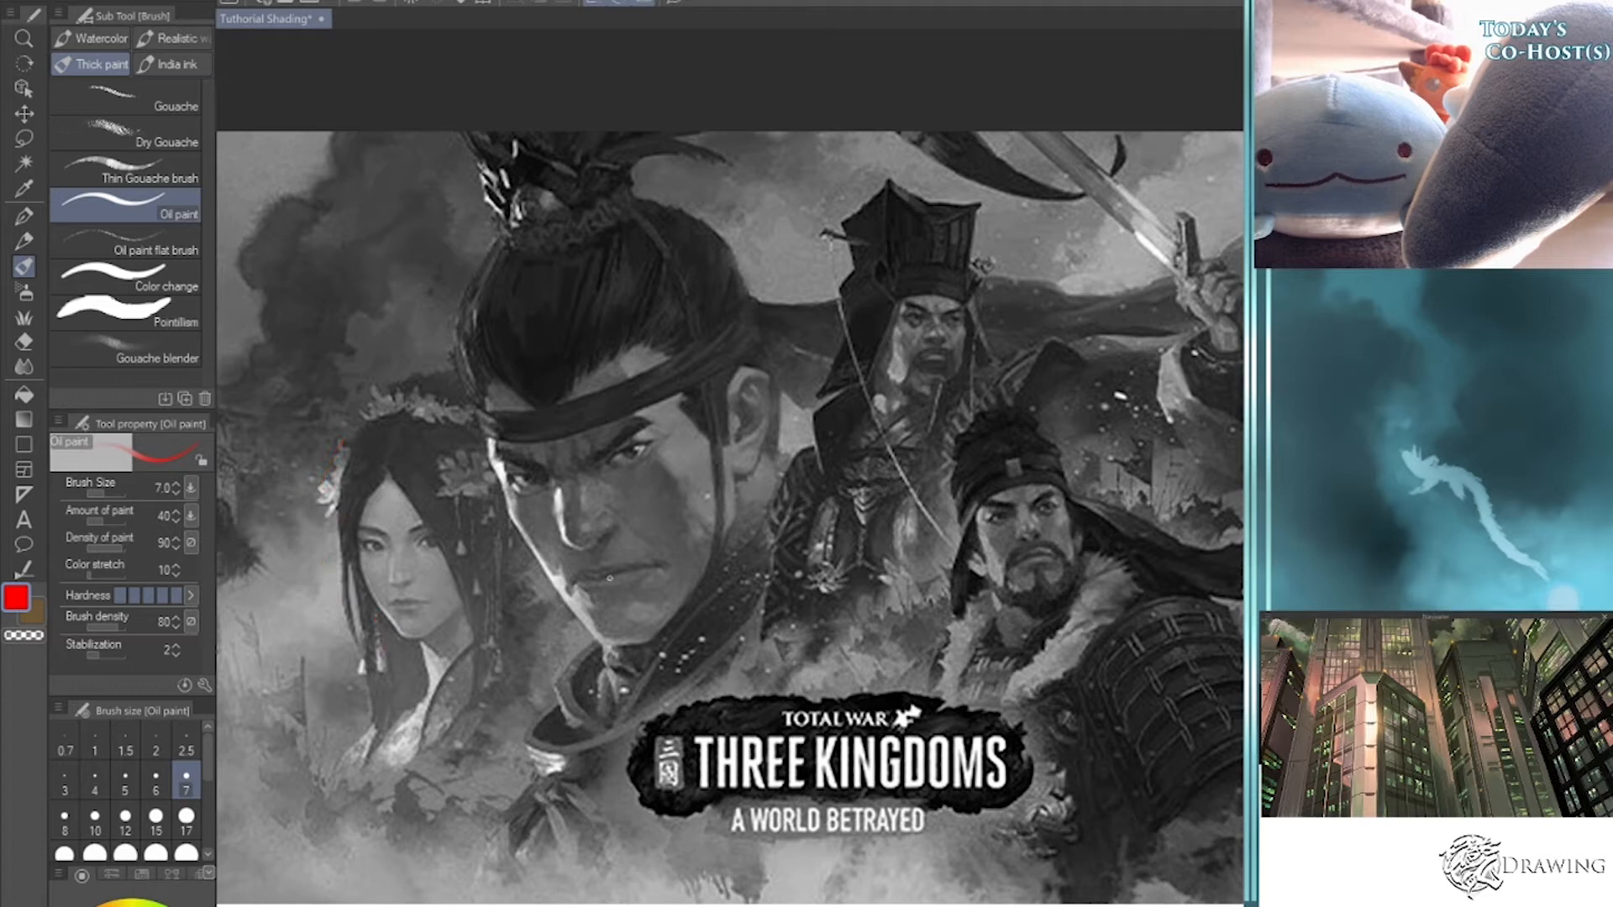
mouse_move(504, 462)
left_mouse_down()
mouse_move(601, 626)
mouse_move(488, 420)
mouse_move(534, 542)
mouse_move(596, 626)
left_mouse_up()
key("ctrl+z")
key("ctrl+z")
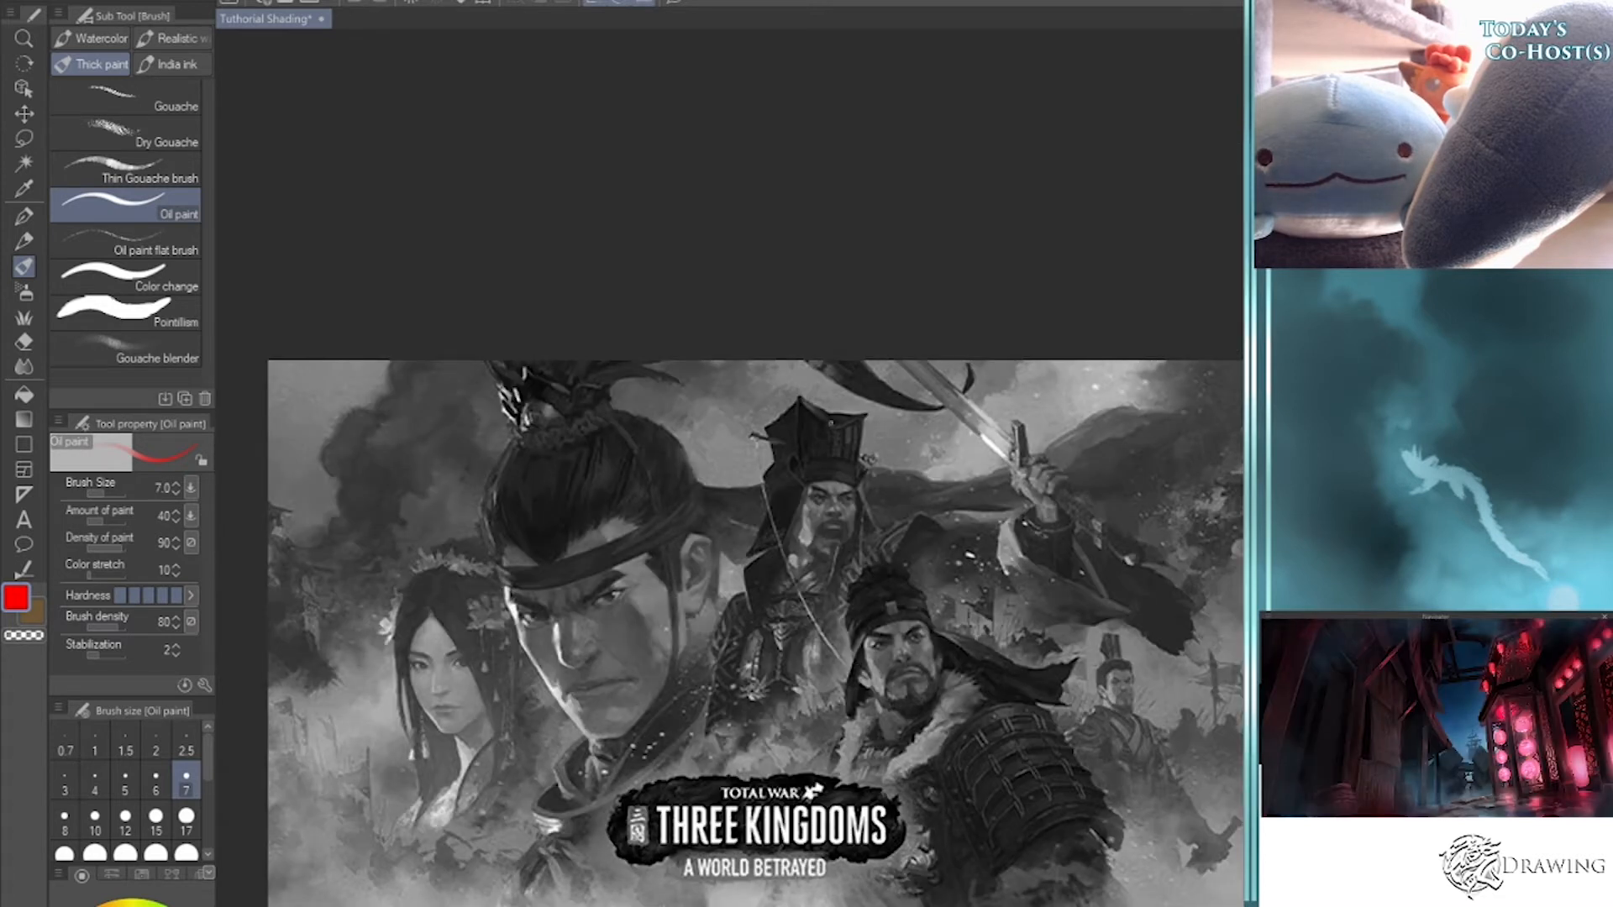
- Trace red strokes over the hatted man and along the foreground warrior's hair and face, undoing each one
mouse_move(808, 418)
left_mouse_down()
mouse_move(781, 486)
mouse_move(808, 499)
mouse_move(747, 580)
left_mouse_up()
key("ctrl+z")
mouse_move(687, 405)
left_mouse_down()
mouse_move(728, 467)
mouse_move(769, 380)
mouse_move(827, 636)
mouse_move(874, 437)
mouse_move(768, 553)
left_mouse_up()
key("ctrl+z")
key("ctrl+z")
mouse_move(486, 525)
left_mouse_down()
mouse_move(546, 739)
mouse_move(576, 760)
left_mouse_up()
key("ctrl+z")
mouse_move(513, 489)
left_mouse_down()
mouse_move(580, 498)
mouse_move(618, 655)
mouse_move(668, 704)
left_mouse_up()
key("ctrl+z")
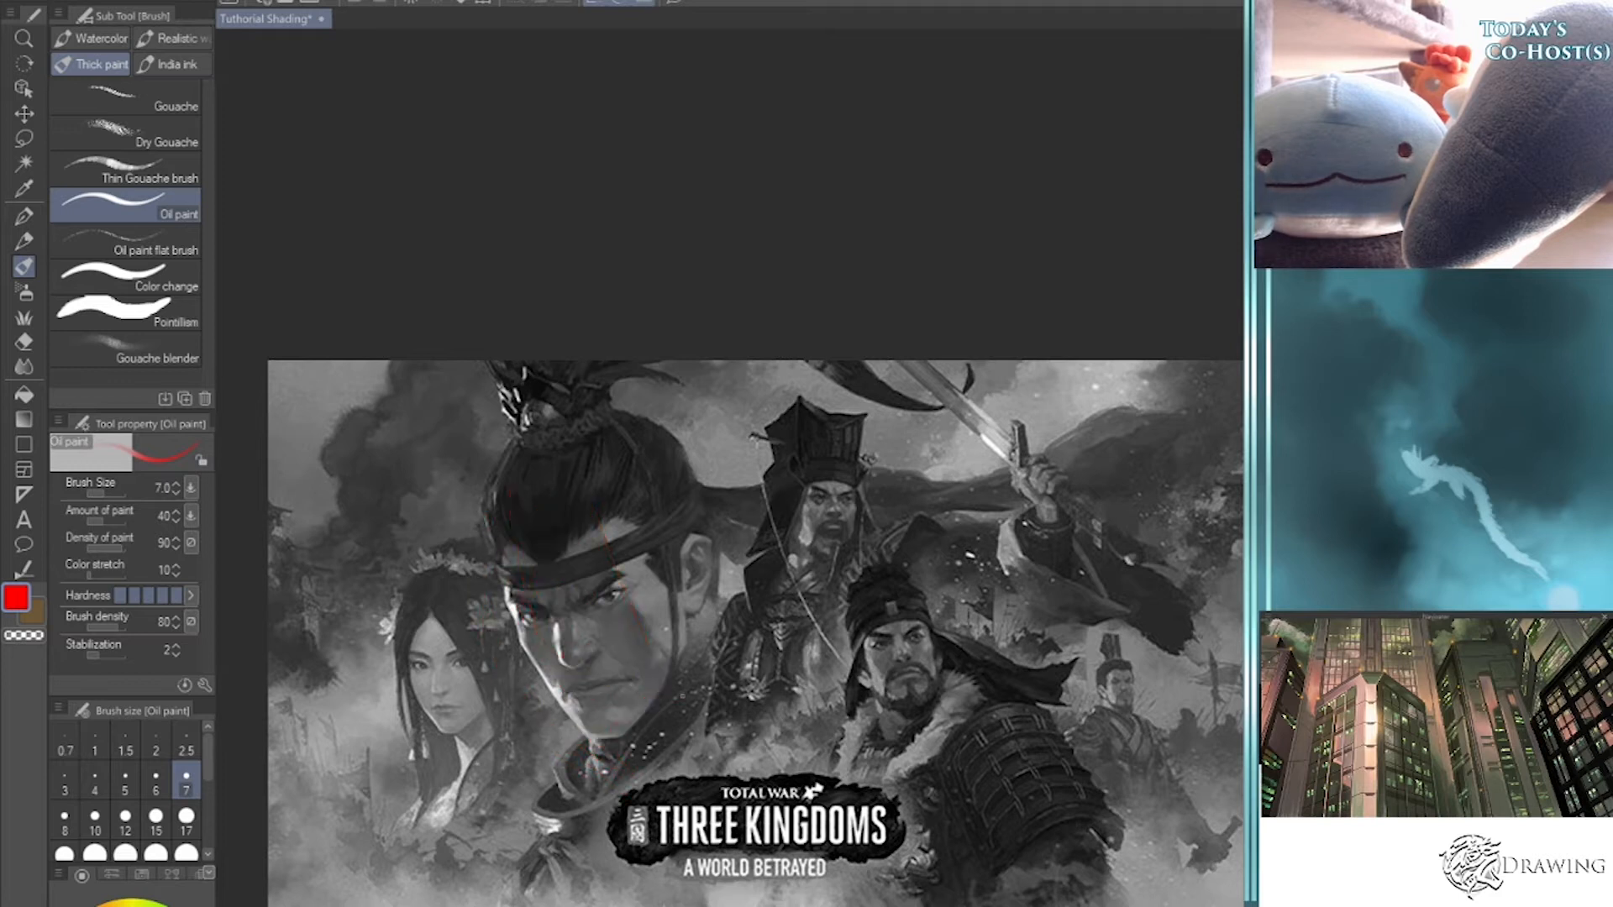
- Mark the foreground warrior's head, the bearded man's armour and the bright sparks in red, undoing each mark
mouse_move(504, 403)
left_mouse_down()
mouse_move(453, 487)
mouse_move(597, 815)
left_mouse_up()
key("ctrl+z")
mouse_move(1000, 713)
left_mouse_down()
mouse_move(958, 751)
mouse_move(954, 897)
mouse_move(995, 715)
mouse_move(1161, 840)
mouse_move(1159, 681)
mouse_move(1114, 774)
left_mouse_up()
key("ctrl+z")
key("ctrl+z")
mouse_move(967, 562)
left_mouse_down()
mouse_move(1091, 693)
mouse_move(1134, 552)
mouse_move(971, 588)
left_mouse_up()
key("ctrl+z")
mouse_move(736, 747)
left_mouse_down()
mouse_move(850, 766)
mouse_move(714, 800)
left_mouse_up()
key("ctrl+z")
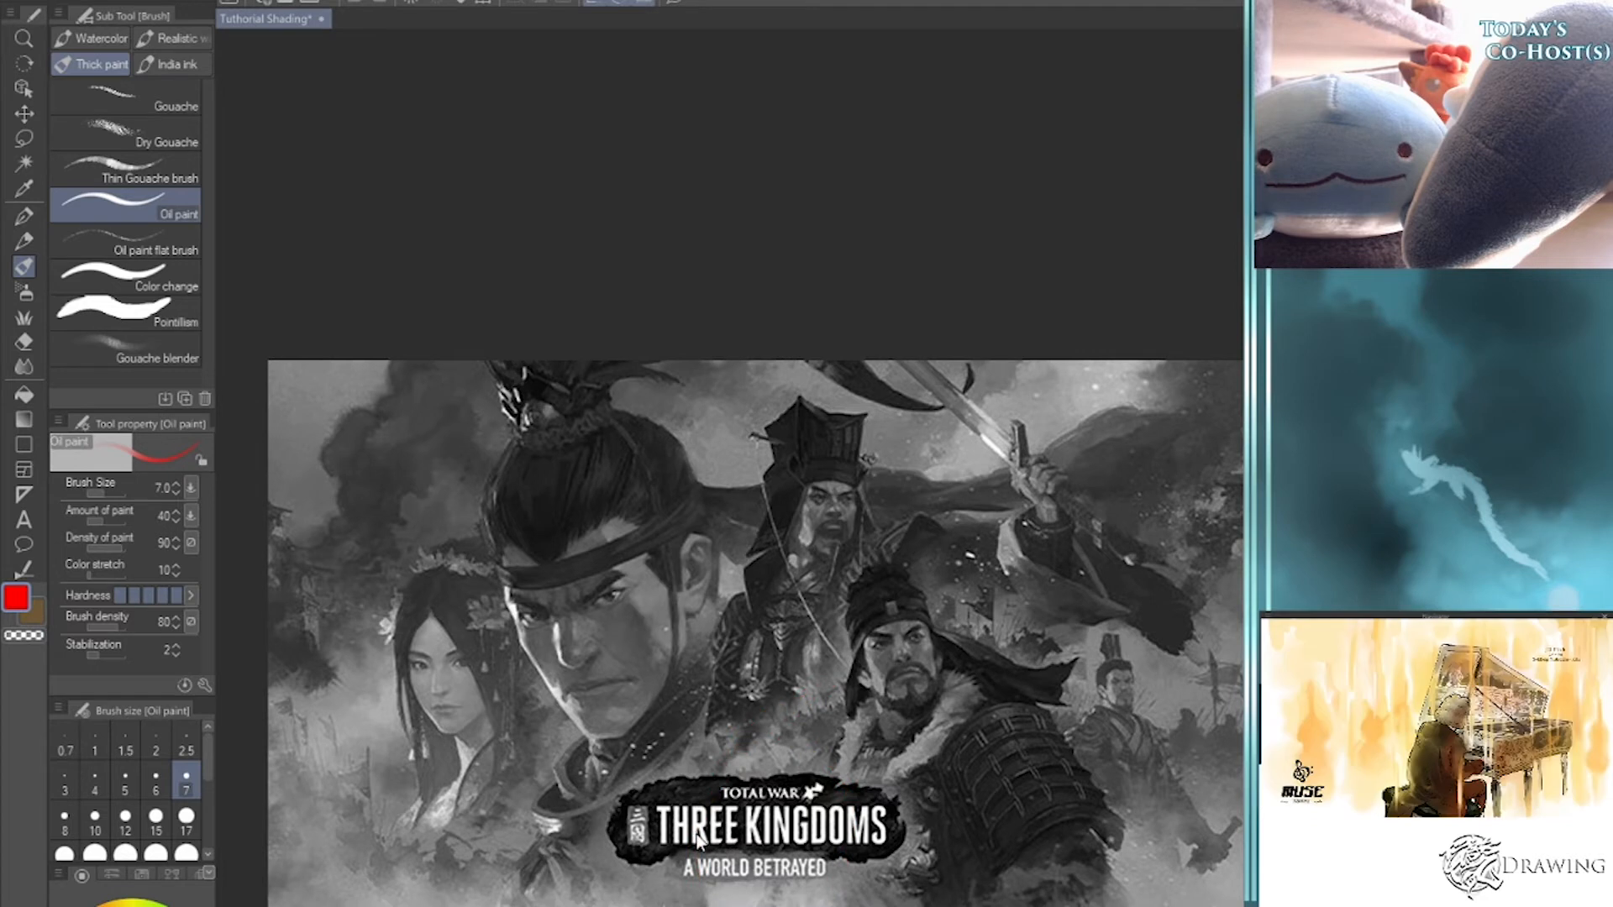
- Undo the greyscale conversion to compare the original colours, and convert the artwork to greyscale again
key("ctrl+z")
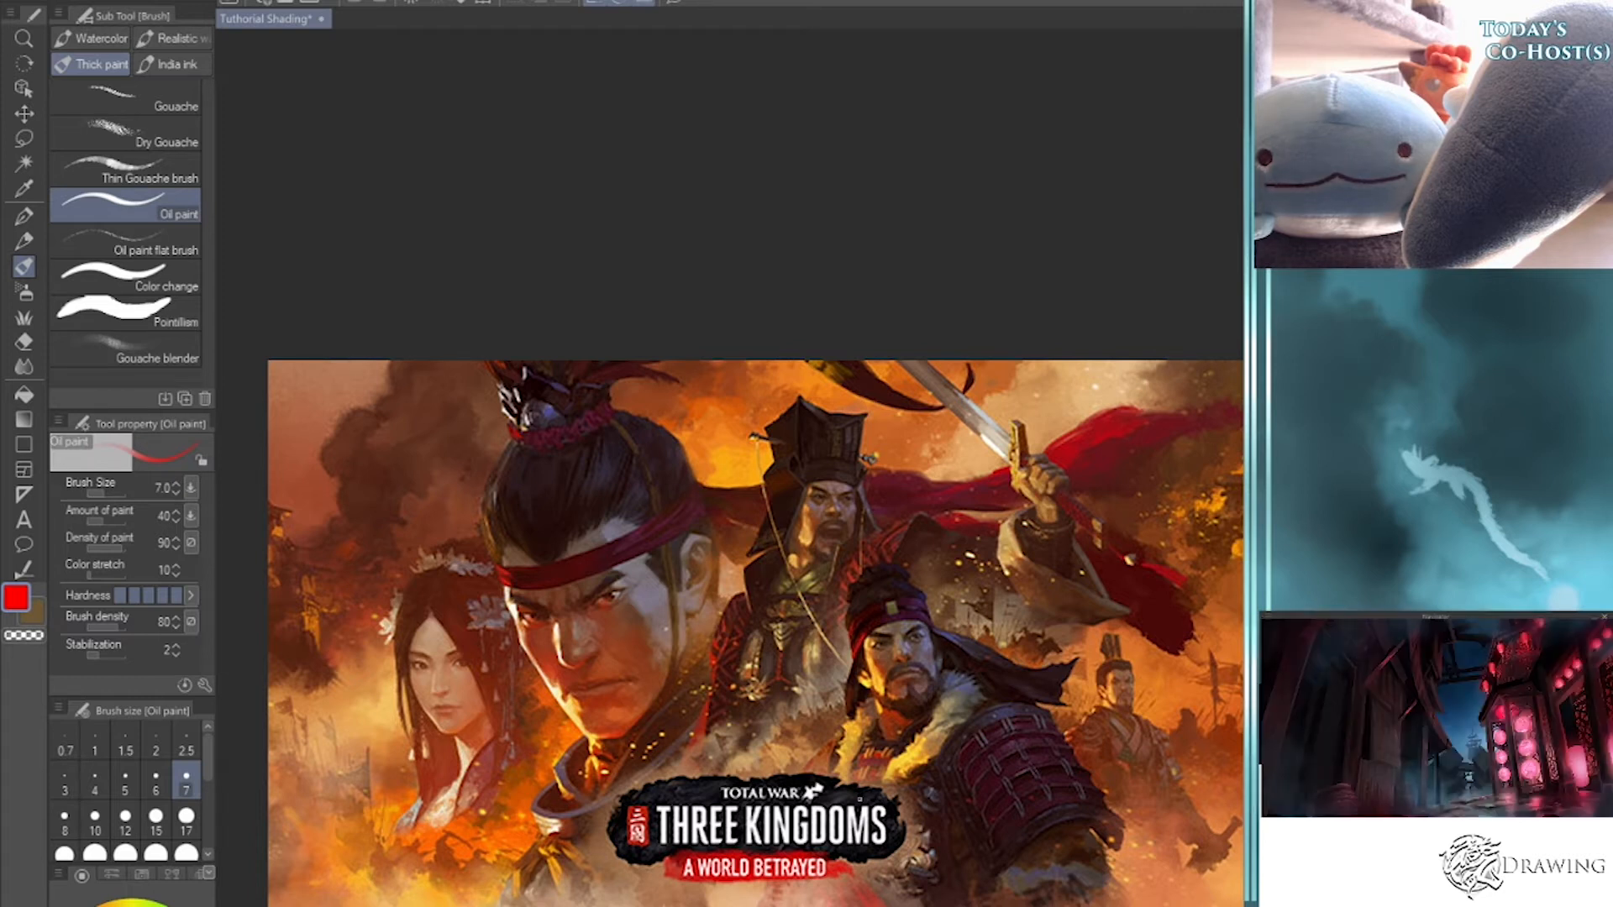
key("ctrl+o")
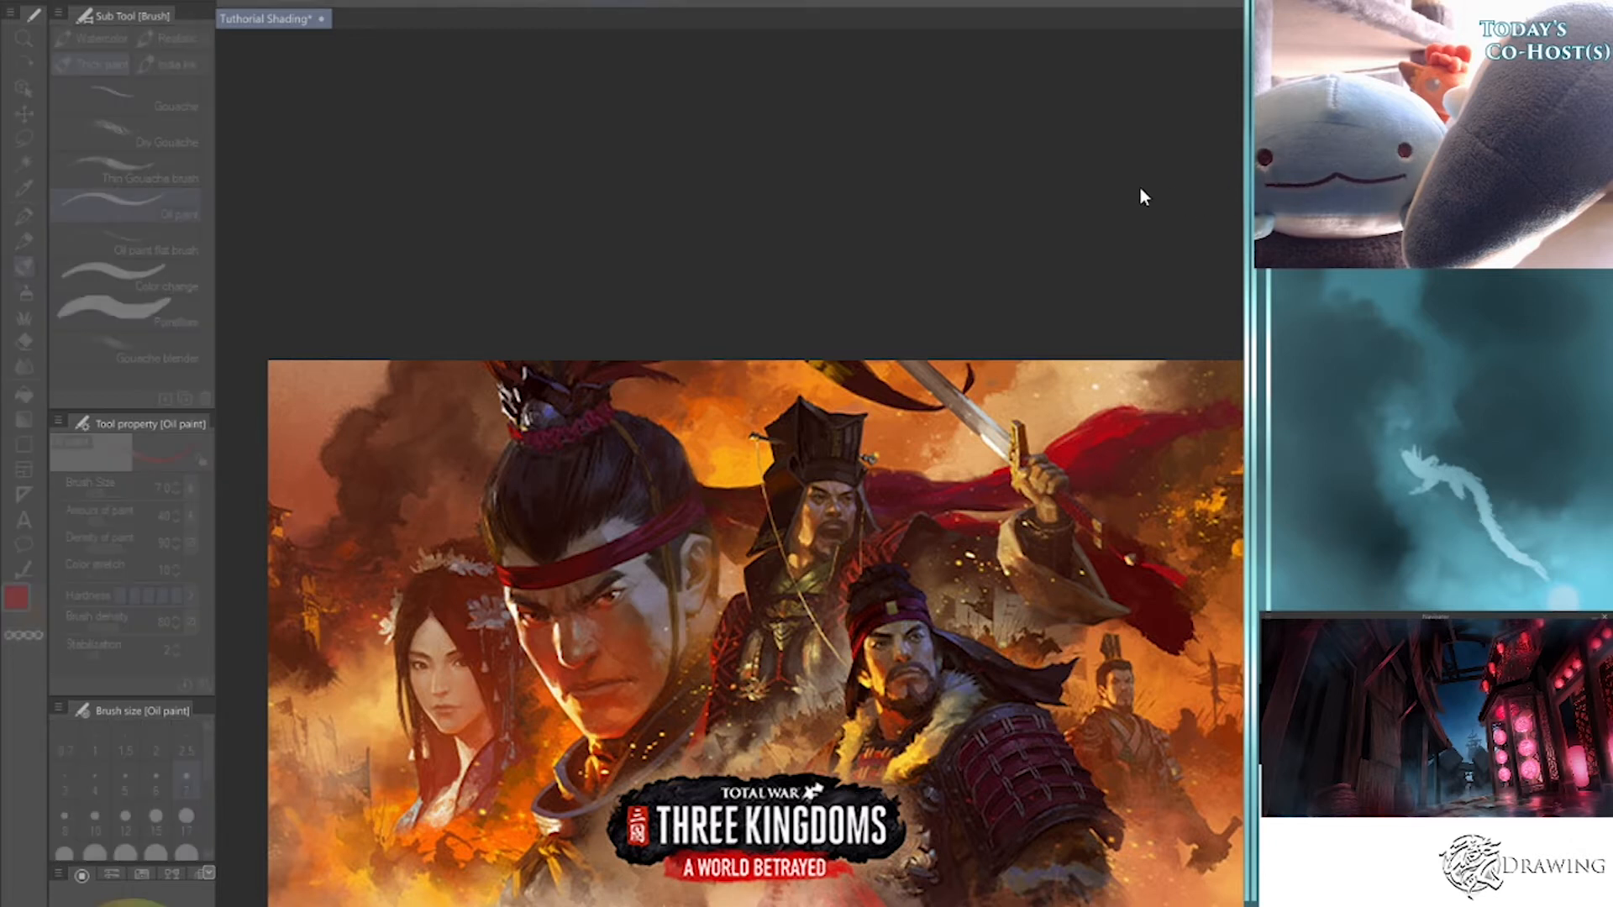
key("Return")
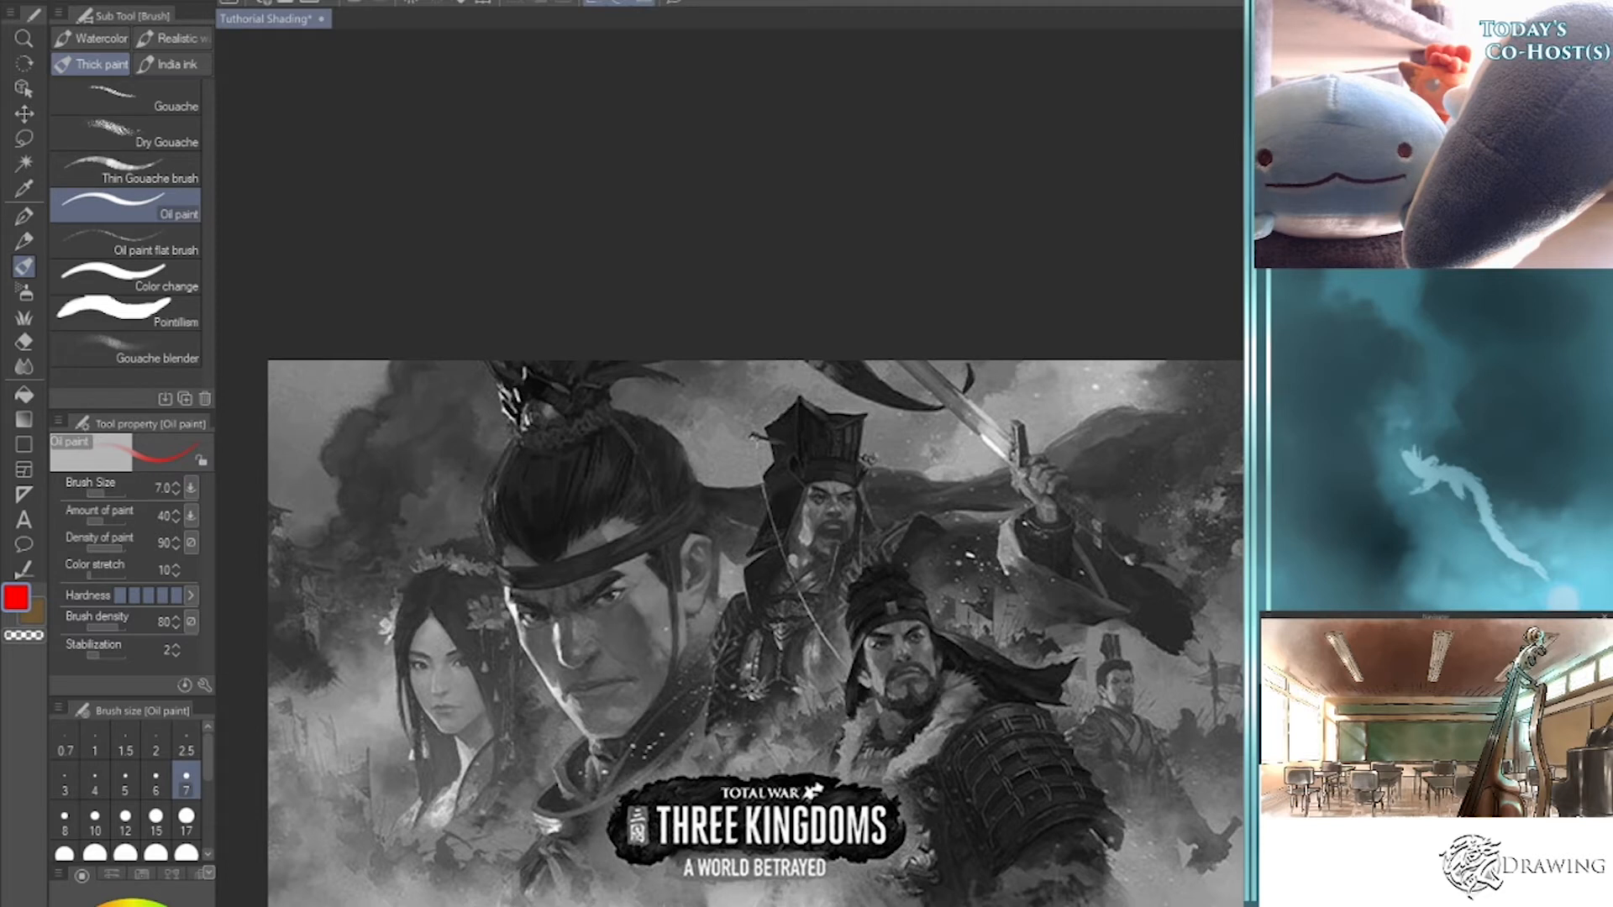
- Outline the characters' heads with red ovals, and undo the ovals together with the greyscale conversion
left_click_drag(514, 471, 651, 435)
left_click_drag(832, 422, 798, 579)
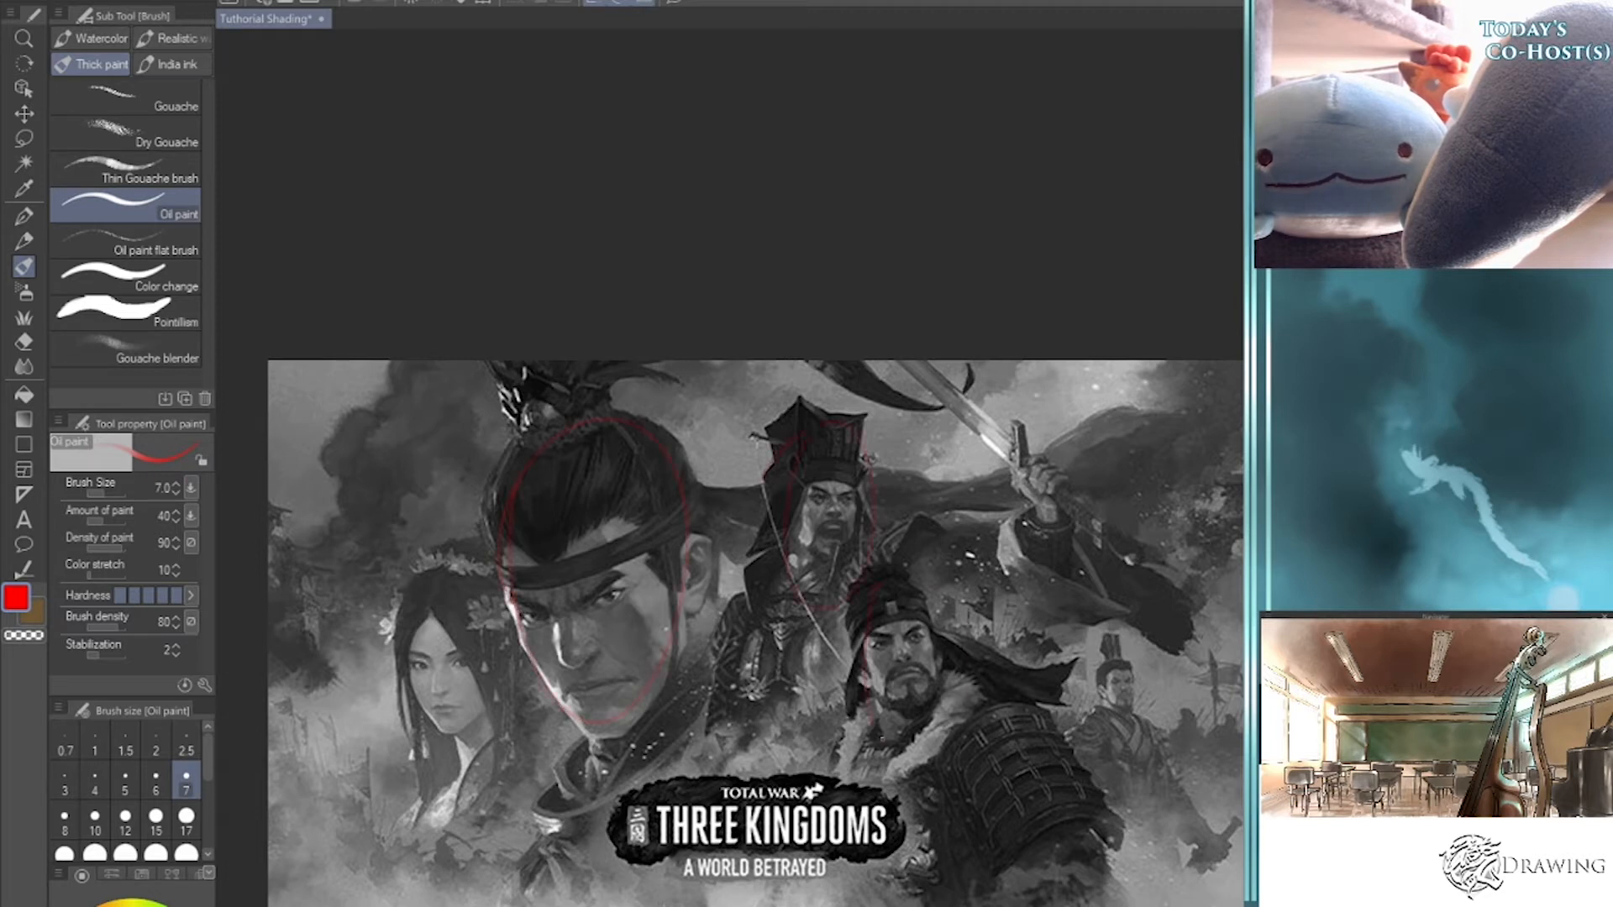
mouse_move(504, 550)
left_mouse_down()
mouse_move(353, 655)
mouse_move(530, 722)
left_mouse_up()
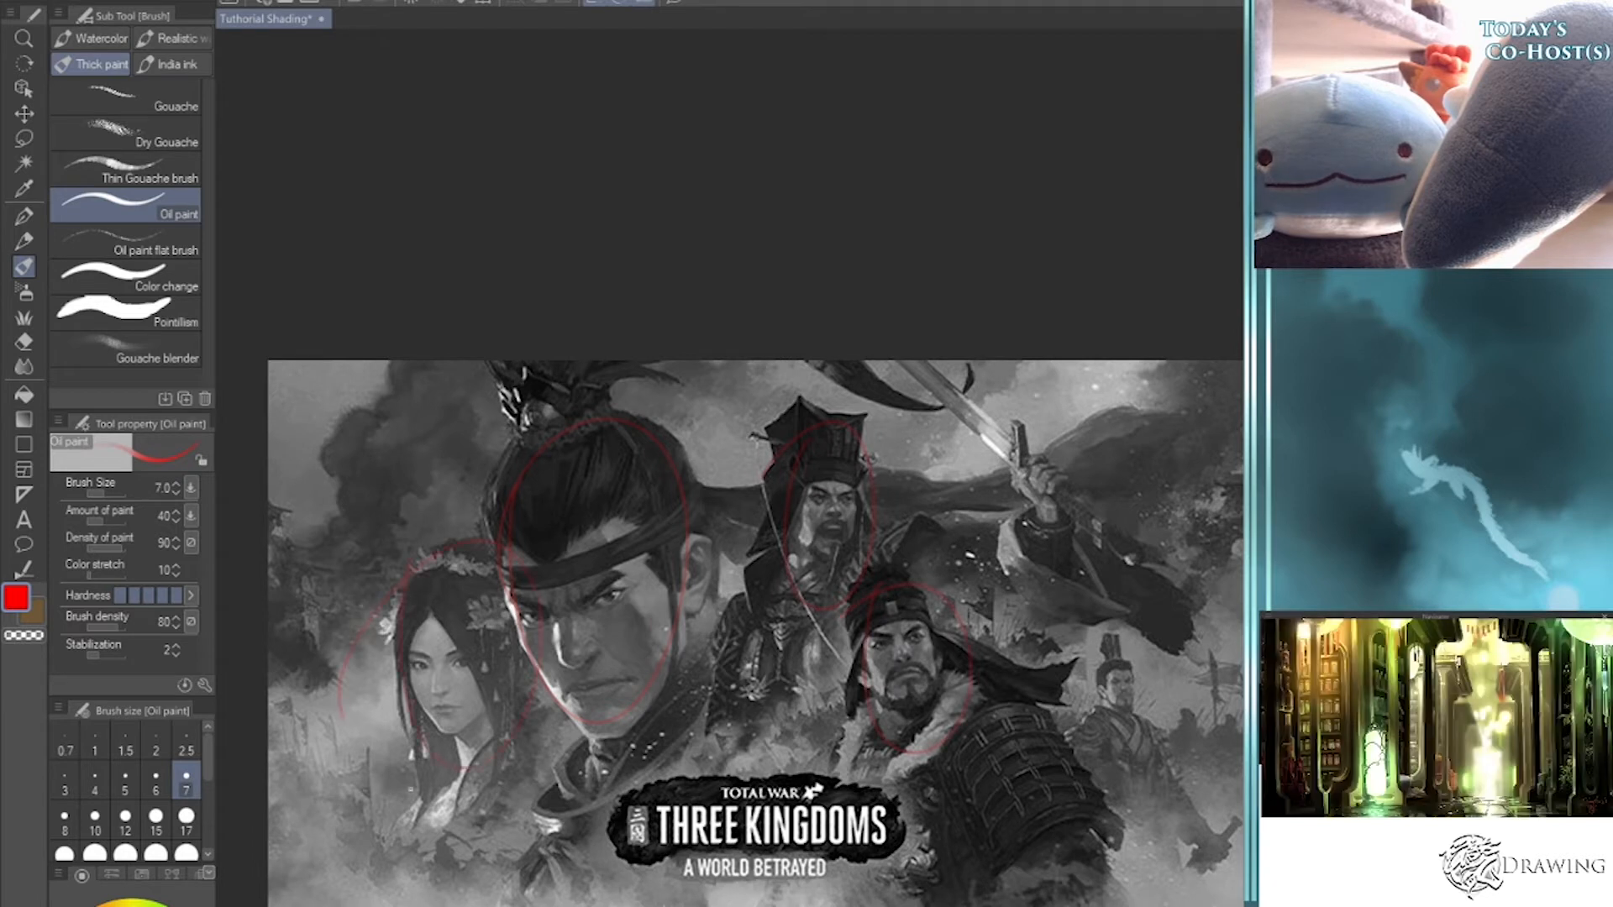
left_click_drag(1122, 654, 1081, 719)
key("ctrl+z")
key("ctrl+z")
key("ctrl+z")
key("ctrl+z")
key("ctrl+z")
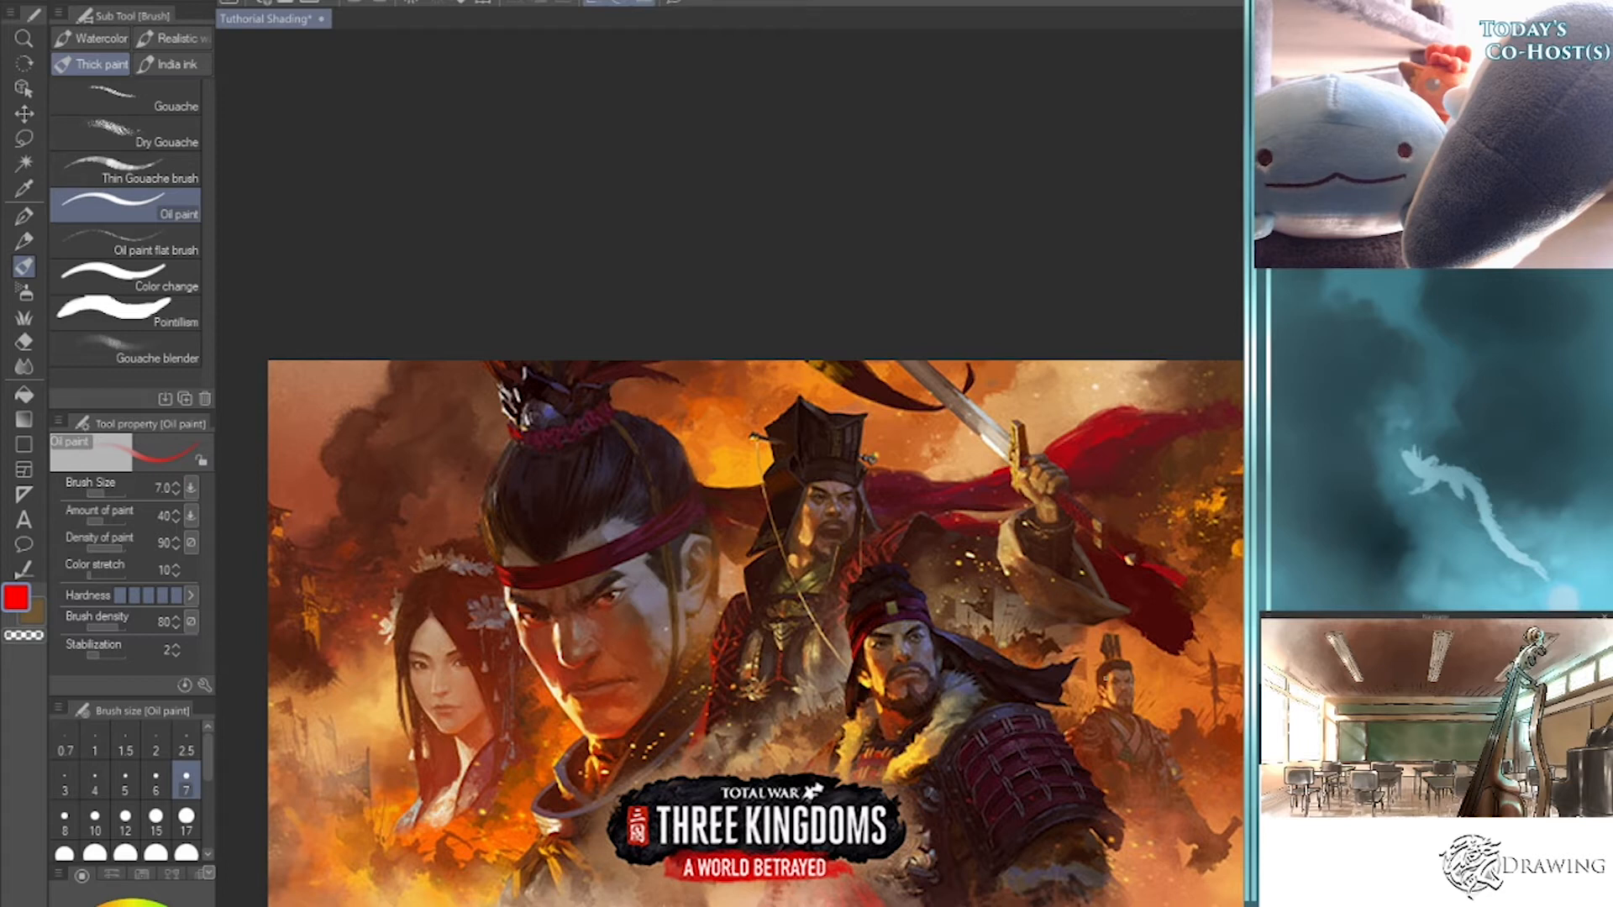
- Clear the artwork and the contrast examples from view to start on a blank page
left_click_drag(1104, 854, 1085, 690)
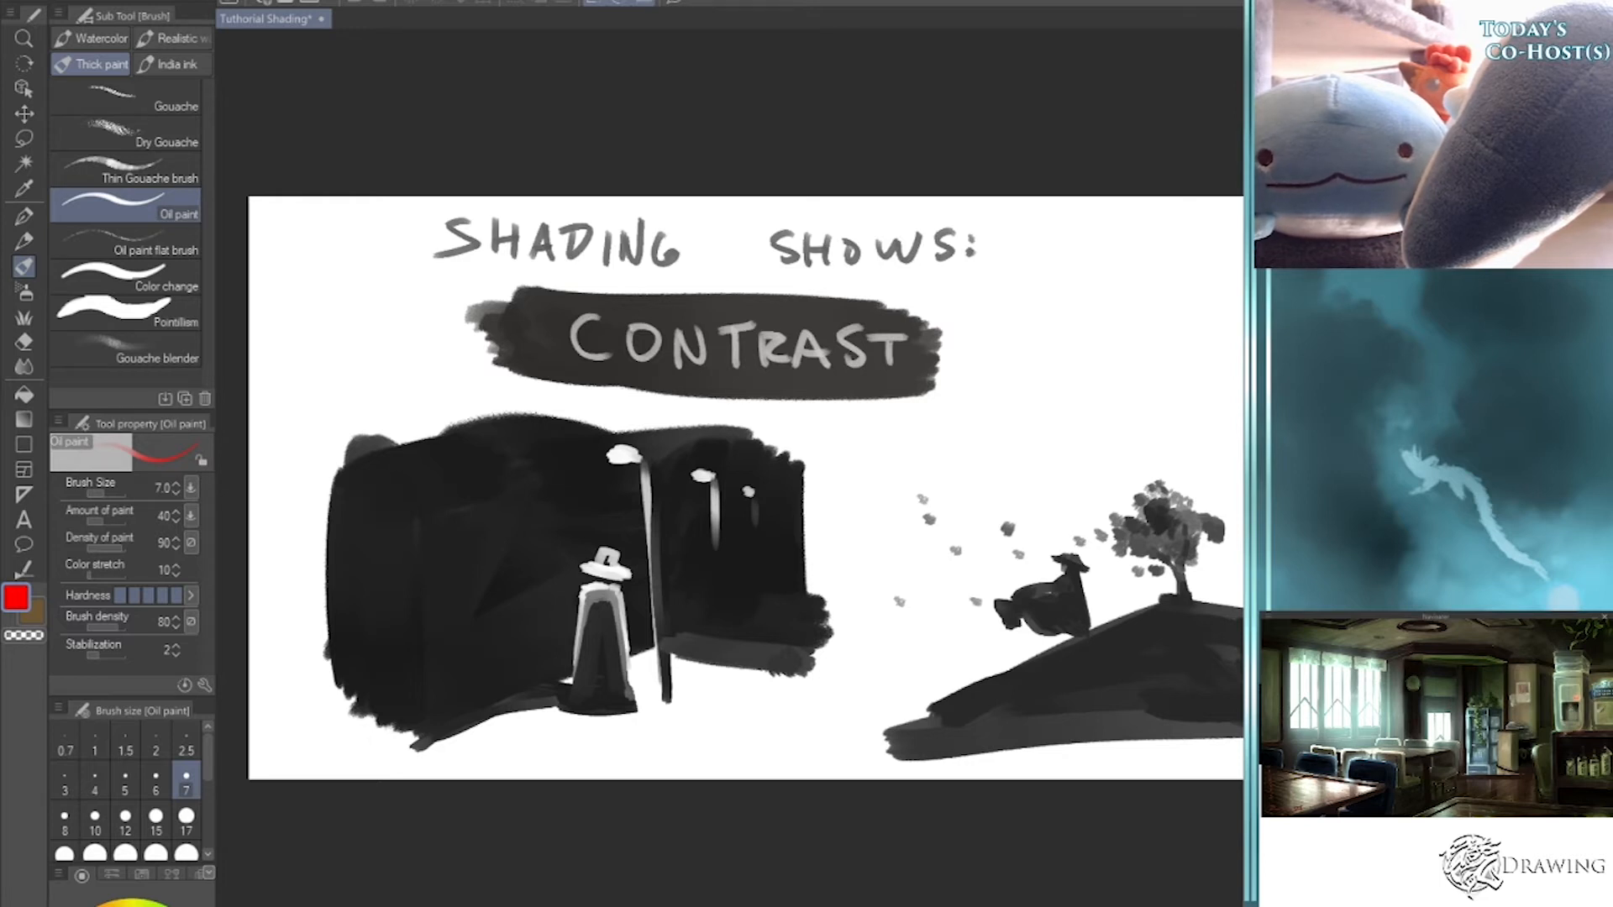
key("Delete")
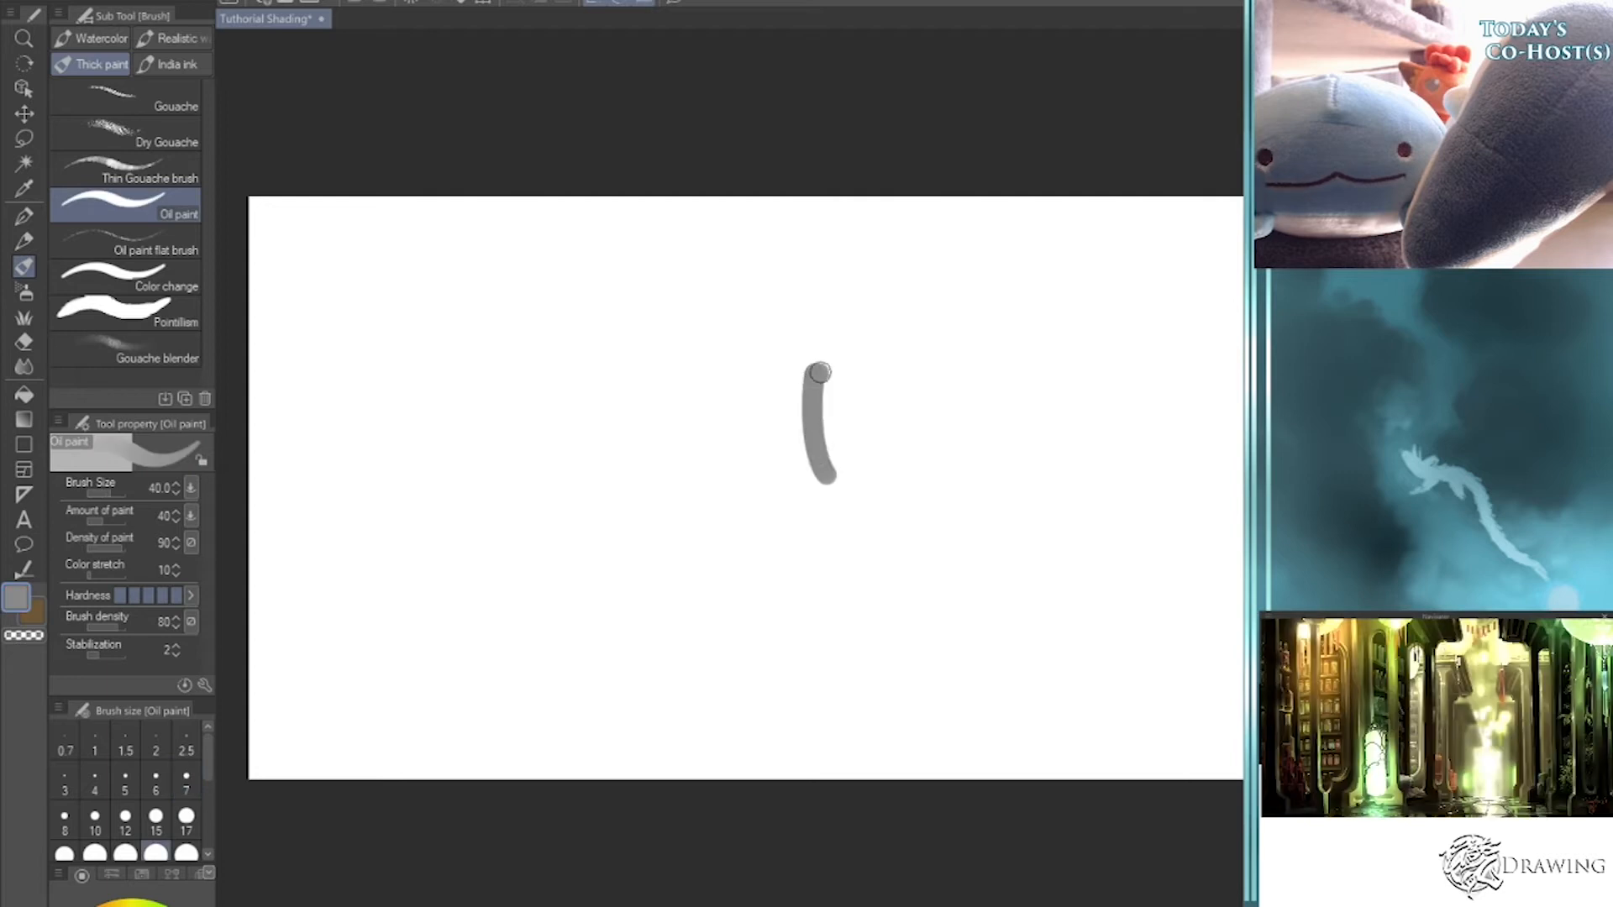
- Block in a flat grey silhouette of a head, neck and torso, refining the face edge with a size 25 brush
mouse_move(811, 369)
left_mouse_down()
mouse_move(844, 434)
mouse_move(822, 382)
mouse_move(844, 457)
mouse_move(854, 397)
mouse_move(851, 420)
mouse_move(822, 410)
mouse_move(852, 369)
mouse_move(878, 426)
mouse_move(844, 477)
mouse_move(879, 469)
mouse_move(878, 507)
mouse_move(882, 453)
left_mouse_up()
mouse_move(831, 626)
left_mouse_down()
mouse_move(924, 500)
mouse_move(882, 639)
mouse_move(864, 630)
mouse_move(911, 660)
mouse_move(919, 538)
mouse_move(1008, 578)
mouse_move(927, 529)
mouse_move(968, 563)
mouse_move(922, 576)
mouse_move(890, 611)
mouse_move(922, 512)
mouse_move(998, 563)
left_mouse_up()
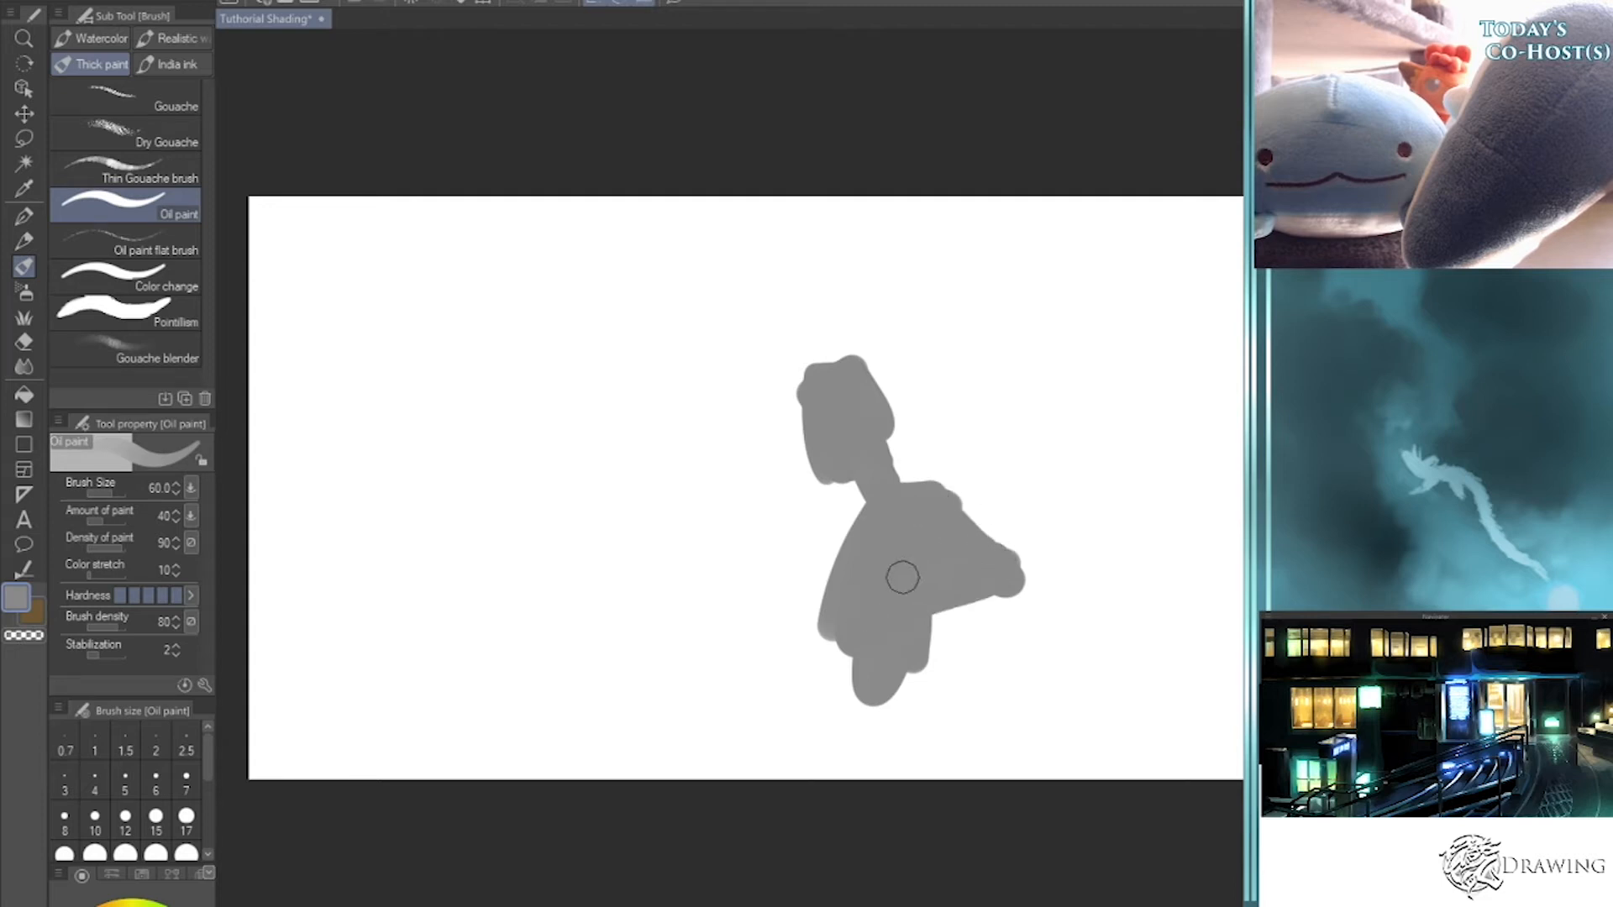
key("bracketleft")
key("bracketleft")
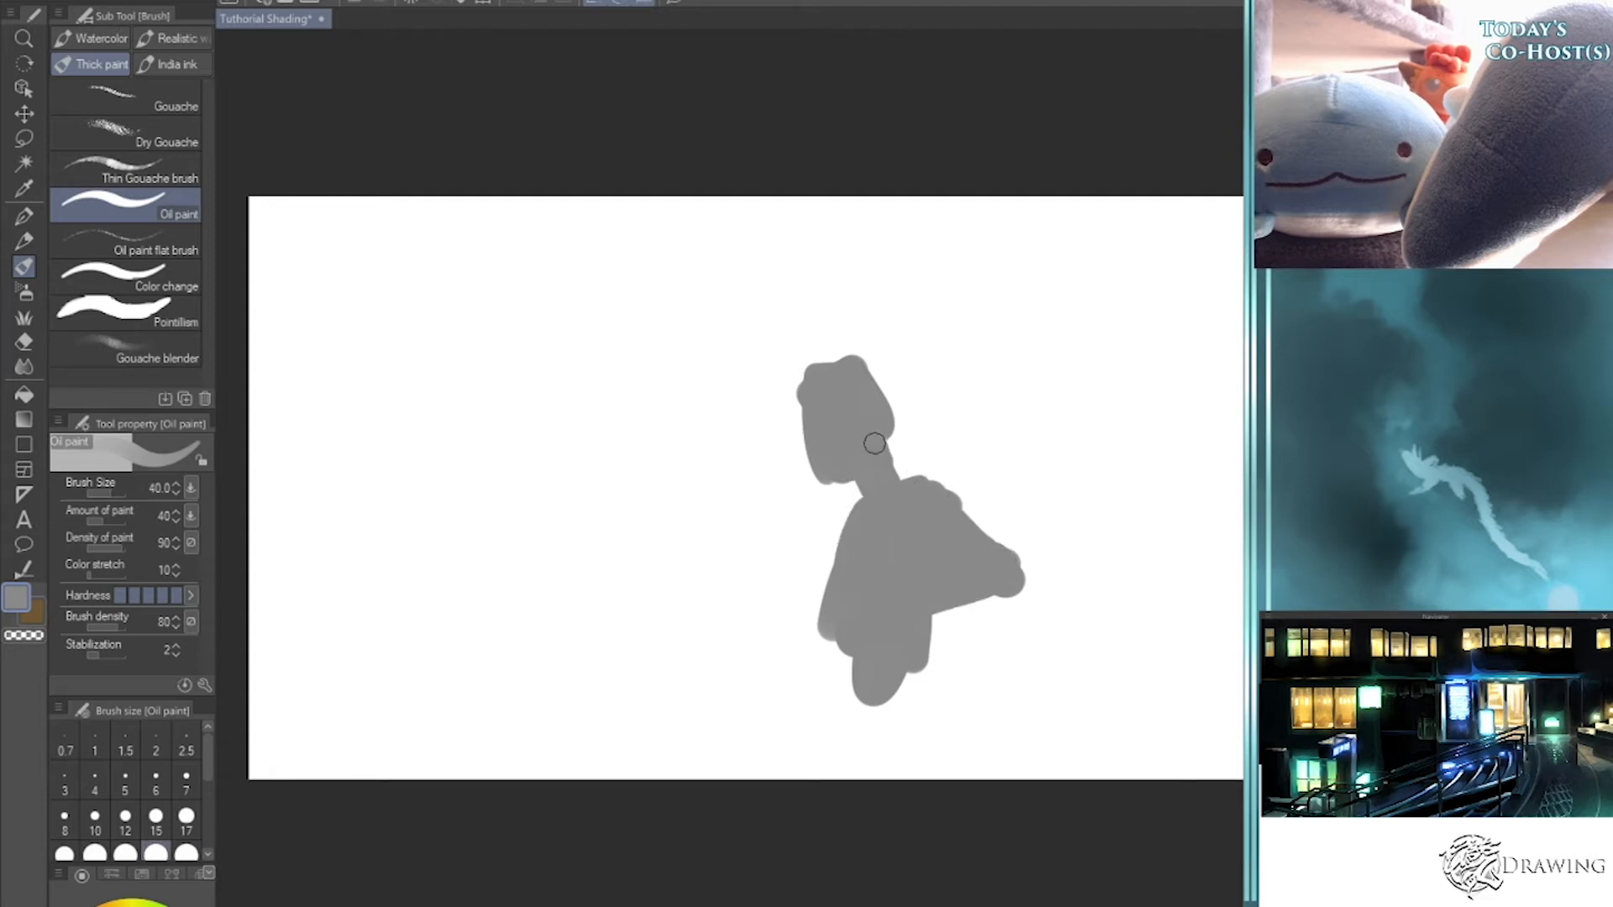
key("bracketleft")
key("bracketleft")
mouse_move(799, 405)
left_mouse_down()
mouse_move(826, 484)
mouse_move(854, 462)
left_mouse_up()
left_click_drag(798, 404, 815, 370)
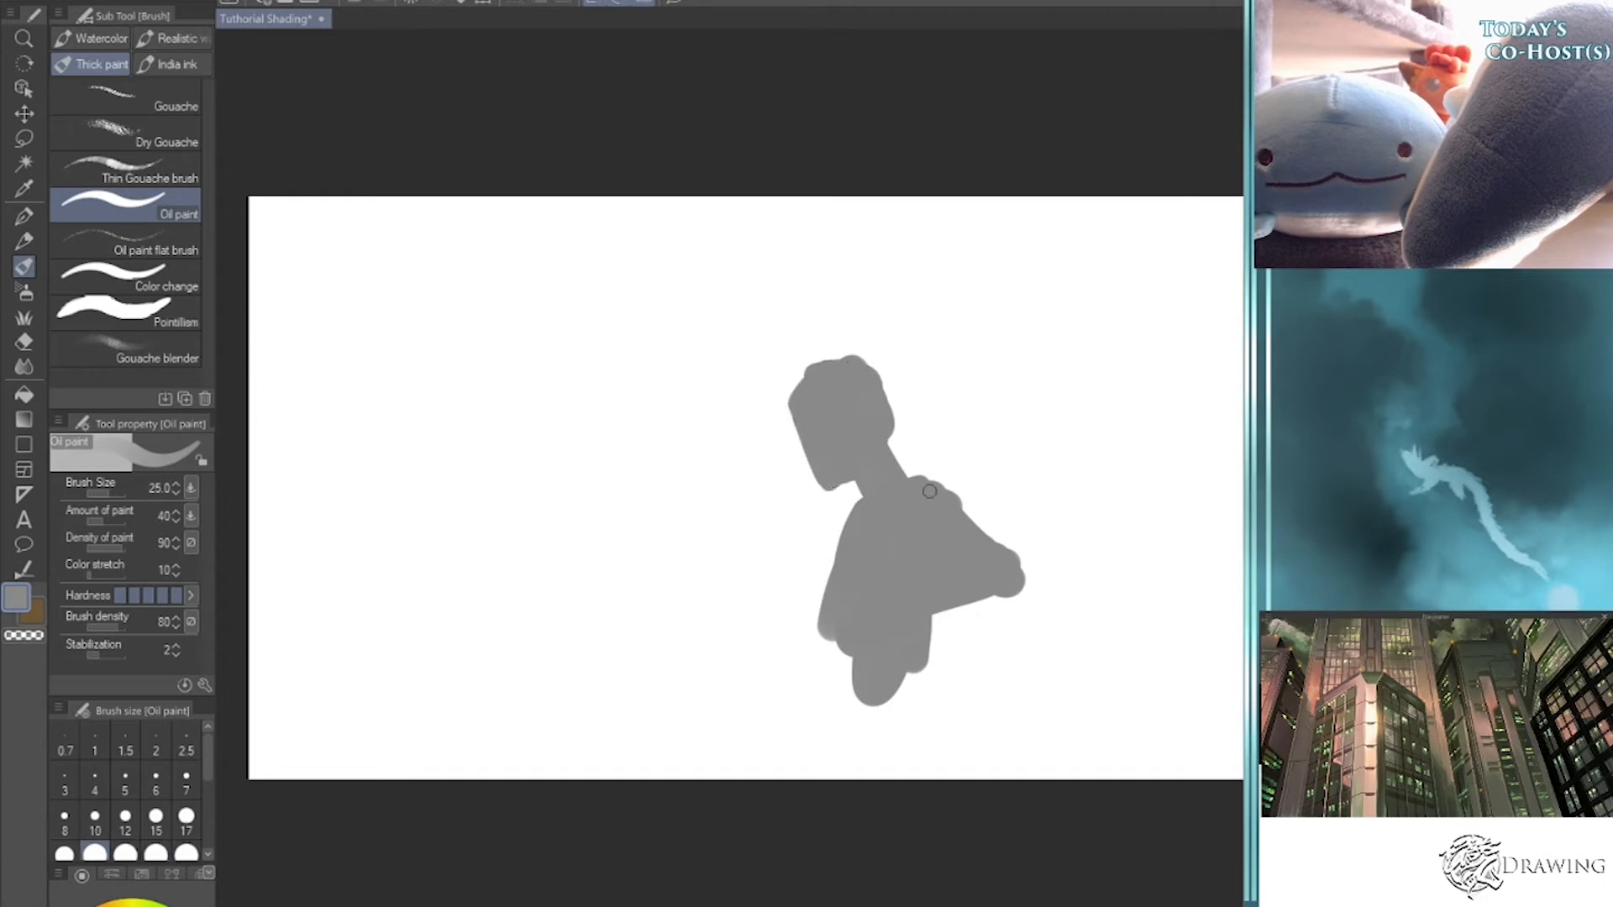
- Fill out the silhouette's back and shoulder area with larger grey strokes
key("bracketright")
key("bracketright")
key("bracketright")
left_click_drag(947, 485, 966, 676)
key("bracketright")
key("bracketright")
mouse_move(947, 499)
left_mouse_down()
mouse_move(933, 706)
mouse_move(945, 666)
left_mouse_up()
key("bracketleft")
key("bracketleft")
mouse_move(965, 519)
left_mouse_down()
mouse_move(980, 464)
mouse_move(943, 420)
mouse_move(948, 512)
left_mouse_up()
- Add pointed crown tips to the head and begin a raised throne back behind the shoulder
key("bracketleft")
key("bracketleft")
mouse_move(802, 347)
left_mouse_down()
mouse_move(805, 386)
mouse_move(841, 378)
mouse_move(805, 360)
mouse_move(826, 349)
mouse_move(804, 361)
mouse_move(833, 345)
left_mouse_up()
key("bracketright")
key("bracketright")
mouse_move(917, 487)
left_mouse_down()
mouse_move(937, 407)
mouse_move(970, 453)
left_mouse_up()
- Extend the silhouette to the canvas's lower edge with the chest contour, seated lap and projecting knee
key("bracketright")
key("bracketright")
mouse_move(936, 673)
left_mouse_down()
mouse_move(814, 689)
mouse_move(857, 675)
mouse_move(816, 693)
mouse_move(874, 785)
mouse_move(917, 805)
mouse_move(908, 702)
left_mouse_up()
key("bracketleft")
key("bracketleft")
left_click_drag(840, 638, 828, 663)
left_click_drag(975, 598, 999, 777)
mouse_move(781, 713)
left_mouse_down()
mouse_move(798, 794)
mouse_move(794, 812)
mouse_move(768, 726)
mouse_move(773, 851)
mouse_move(806, 682)
mouse_move(792, 683)
mouse_move(833, 678)
left_mouse_up()
key("bracketleft")
left_click_drag(833, 577, 849, 525)
mouse_move(822, 662)
left_mouse_down()
mouse_move(746, 684)
mouse_move(767, 699)
mouse_move(746, 693)
mouse_move(744, 729)
left_mouse_up()
key("bracketleft")
key("bracketleft")
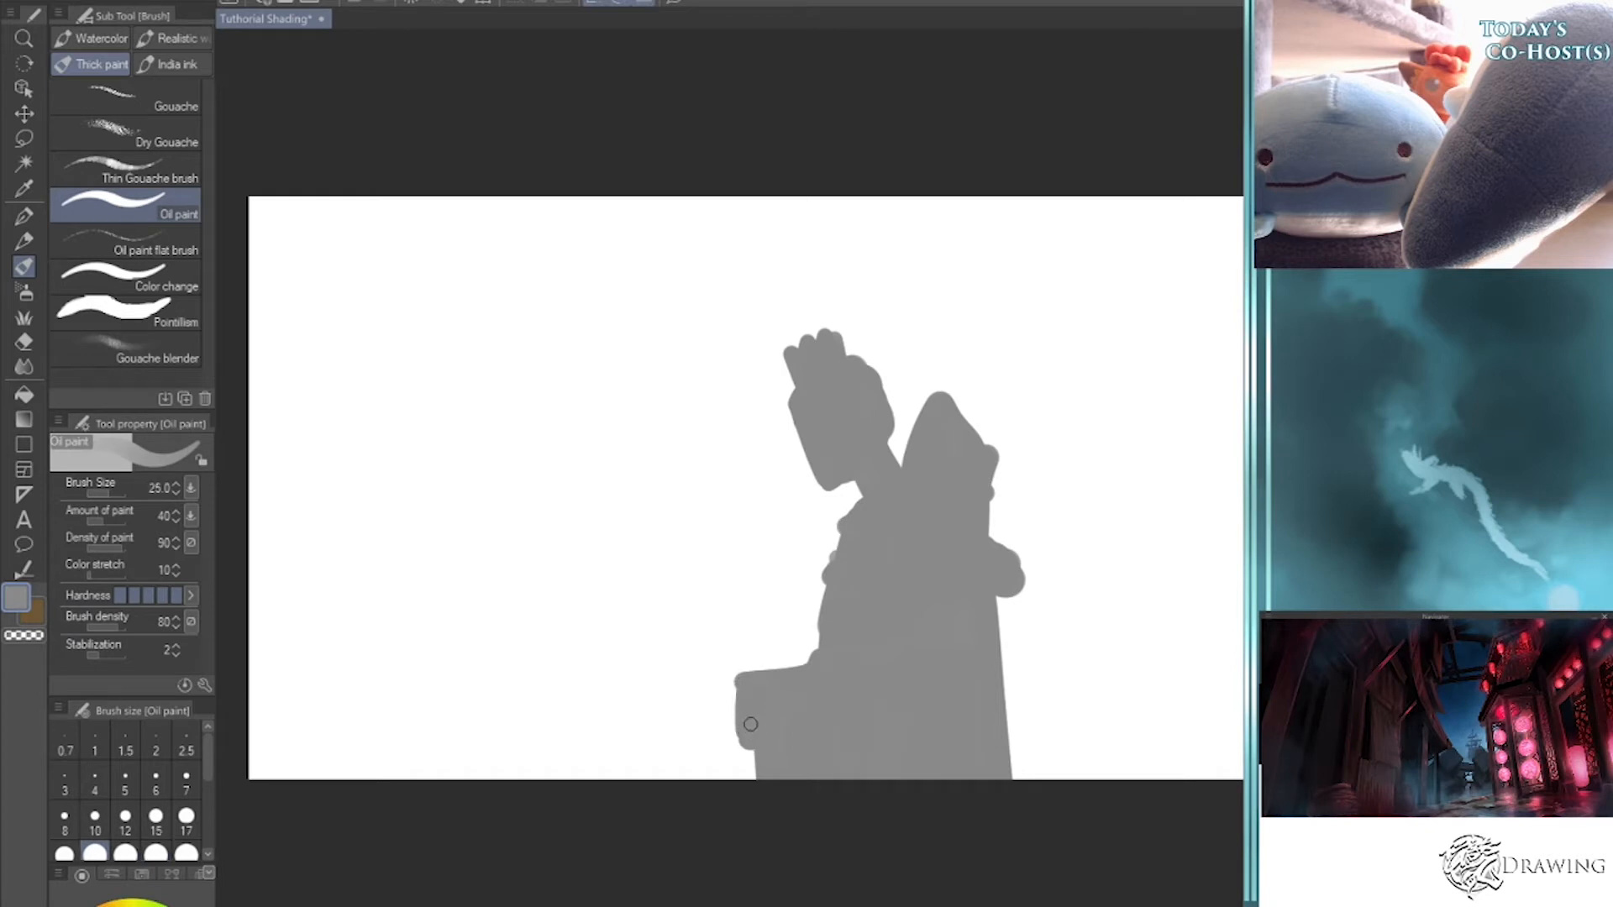
- Paint the figure's outstretched arm, its hand and a long diagonal staff in grey with a size 30 brush
key("bracketright")
left_click_drag(894, 536, 727, 527)
mouse_move(689, 512)
left_mouse_down()
mouse_move(588, 477)
mouse_move(903, 676)
left_mouse_up()
left_click_drag(592, 468, 896, 695)
mouse_move(647, 505)
left_mouse_down()
mouse_move(774, 558)
mouse_move(830, 561)
mouse_move(843, 532)
mouse_move(746, 512)
left_mouse_up()
left_click_drag(697, 507, 640, 499)
mouse_move(640, 498)
left_mouse_down()
mouse_move(761, 530)
mouse_move(598, 486)
mouse_move(658, 519)
mouse_move(766, 531)
left_mouse_up()
mouse_move(573, 486)
left_mouse_down()
mouse_move(629, 516)
mouse_move(655, 510)
mouse_move(621, 487)
mouse_move(656, 502)
mouse_move(768, 485)
mouse_move(712, 504)
mouse_move(781, 540)
mouse_move(700, 524)
mouse_move(783, 566)
left_mouse_up()
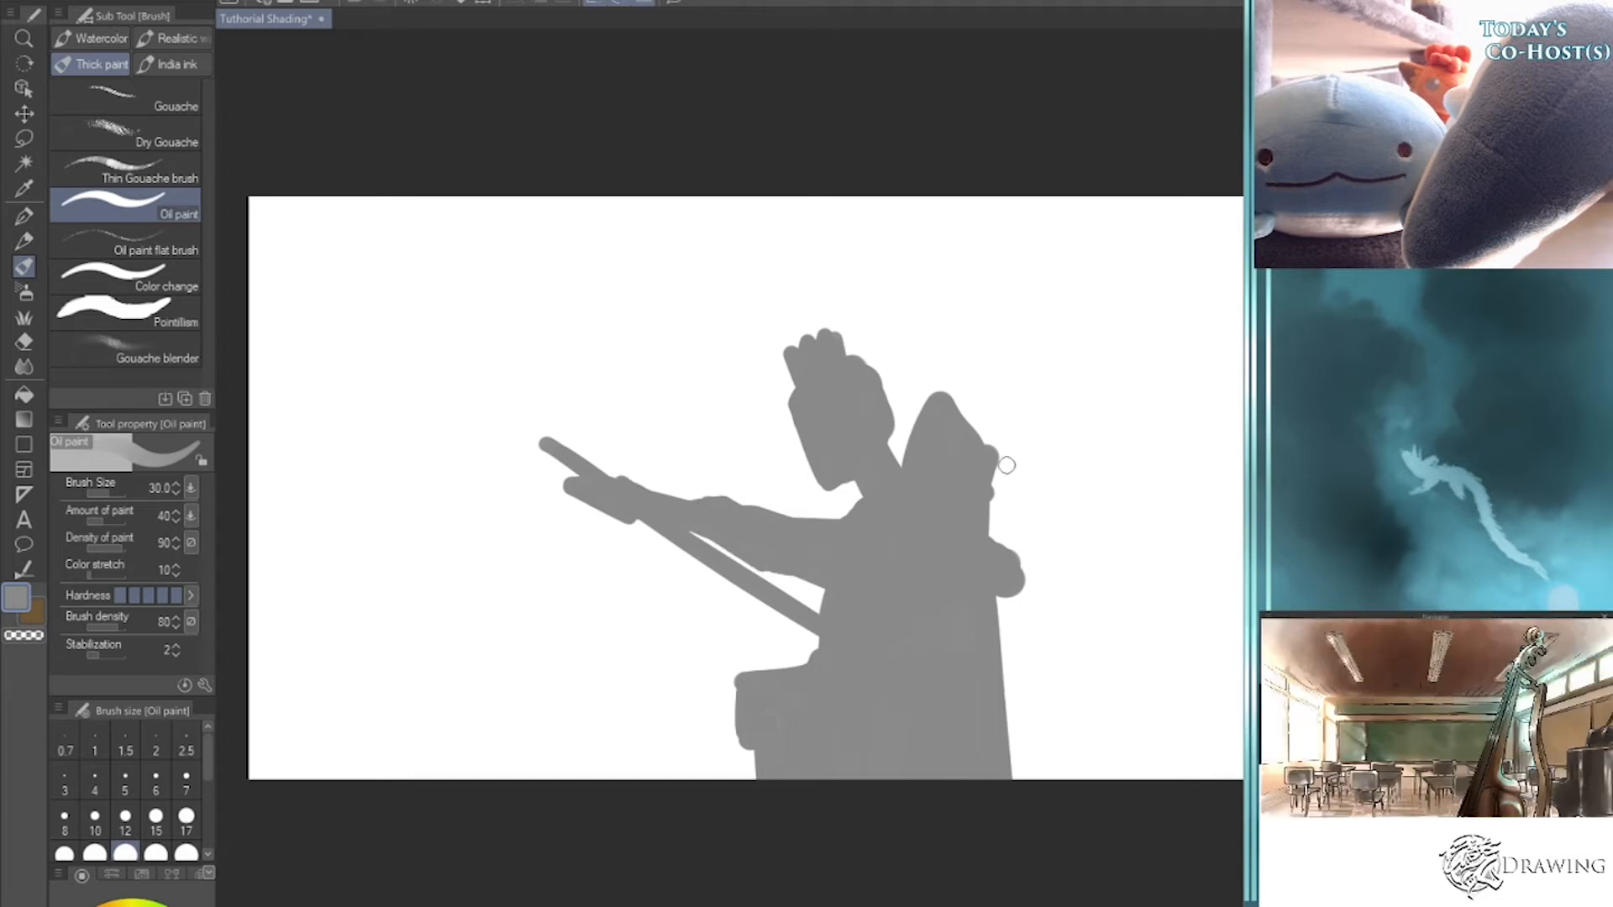
- Erase the bump at the throne's rear edge, straighten that edge and add three tall spikes to the throne back
key("e")
mouse_move(1006, 541)
left_mouse_down()
mouse_move(1014, 623)
mouse_move(1008, 530)
mouse_move(1021, 588)
left_mouse_up()
key("b")
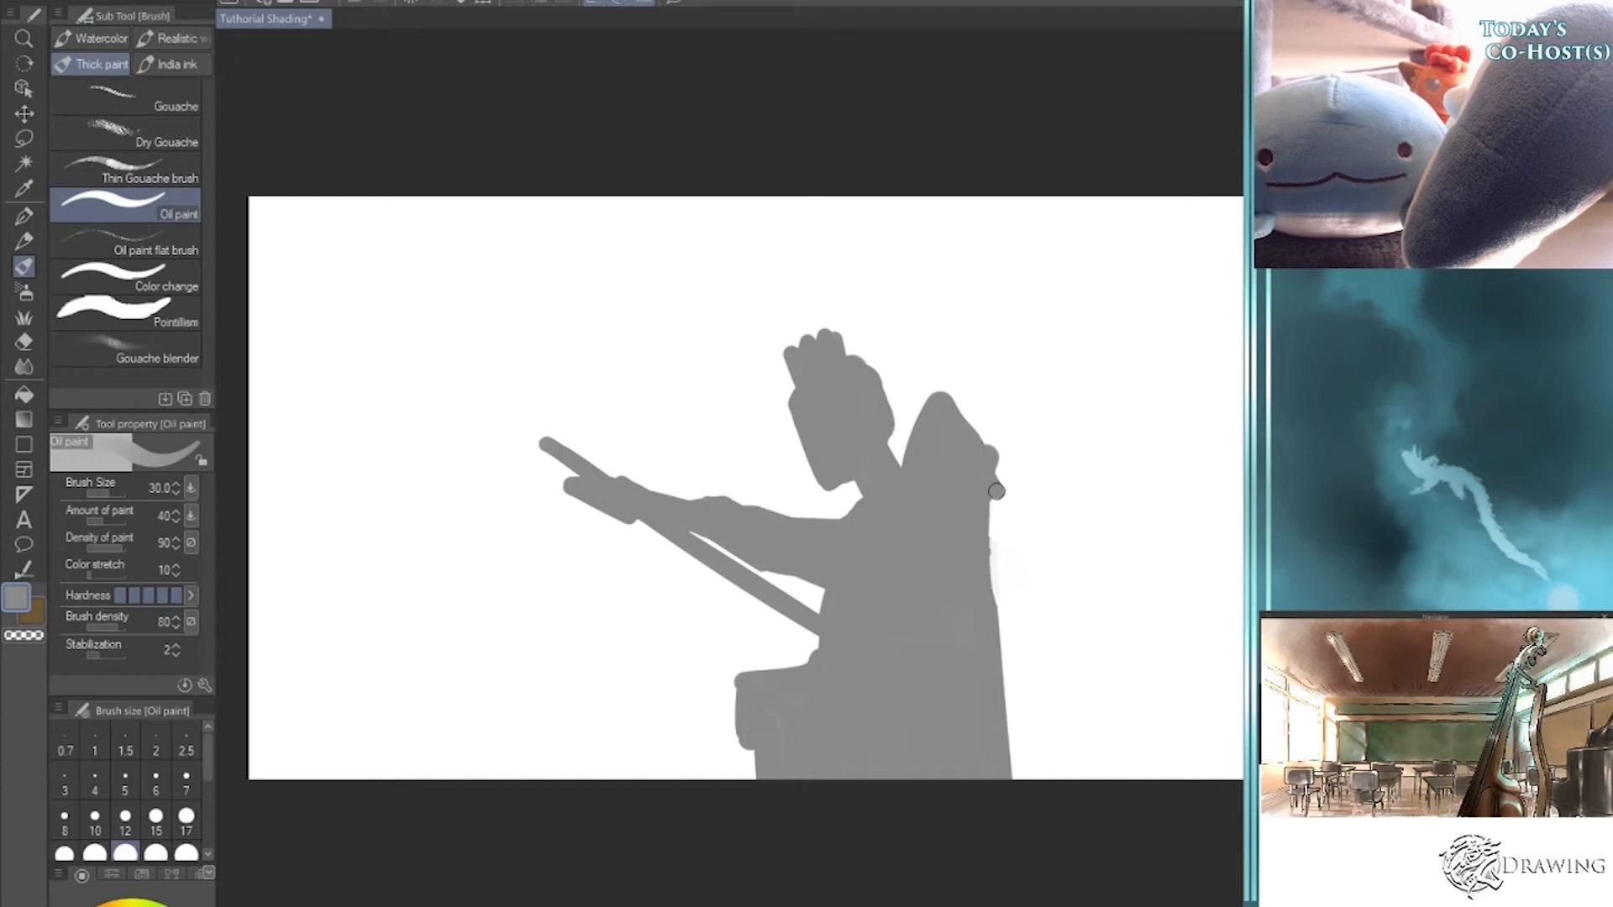
left_click_drag(998, 487, 1012, 777)
mouse_move(983, 449)
left_mouse_down()
mouse_move(973, 362)
mouse_move(939, 407)
mouse_move(900, 396)
mouse_move(902, 436)
left_mouse_up()
left_click_drag(934, 315, 919, 427)
left_click_drag(943, 349, 952, 403)
left_click_drag(974, 368, 975, 420)
left_click_drag(977, 366, 1002, 502)
left_click_drag(900, 387, 916, 424)
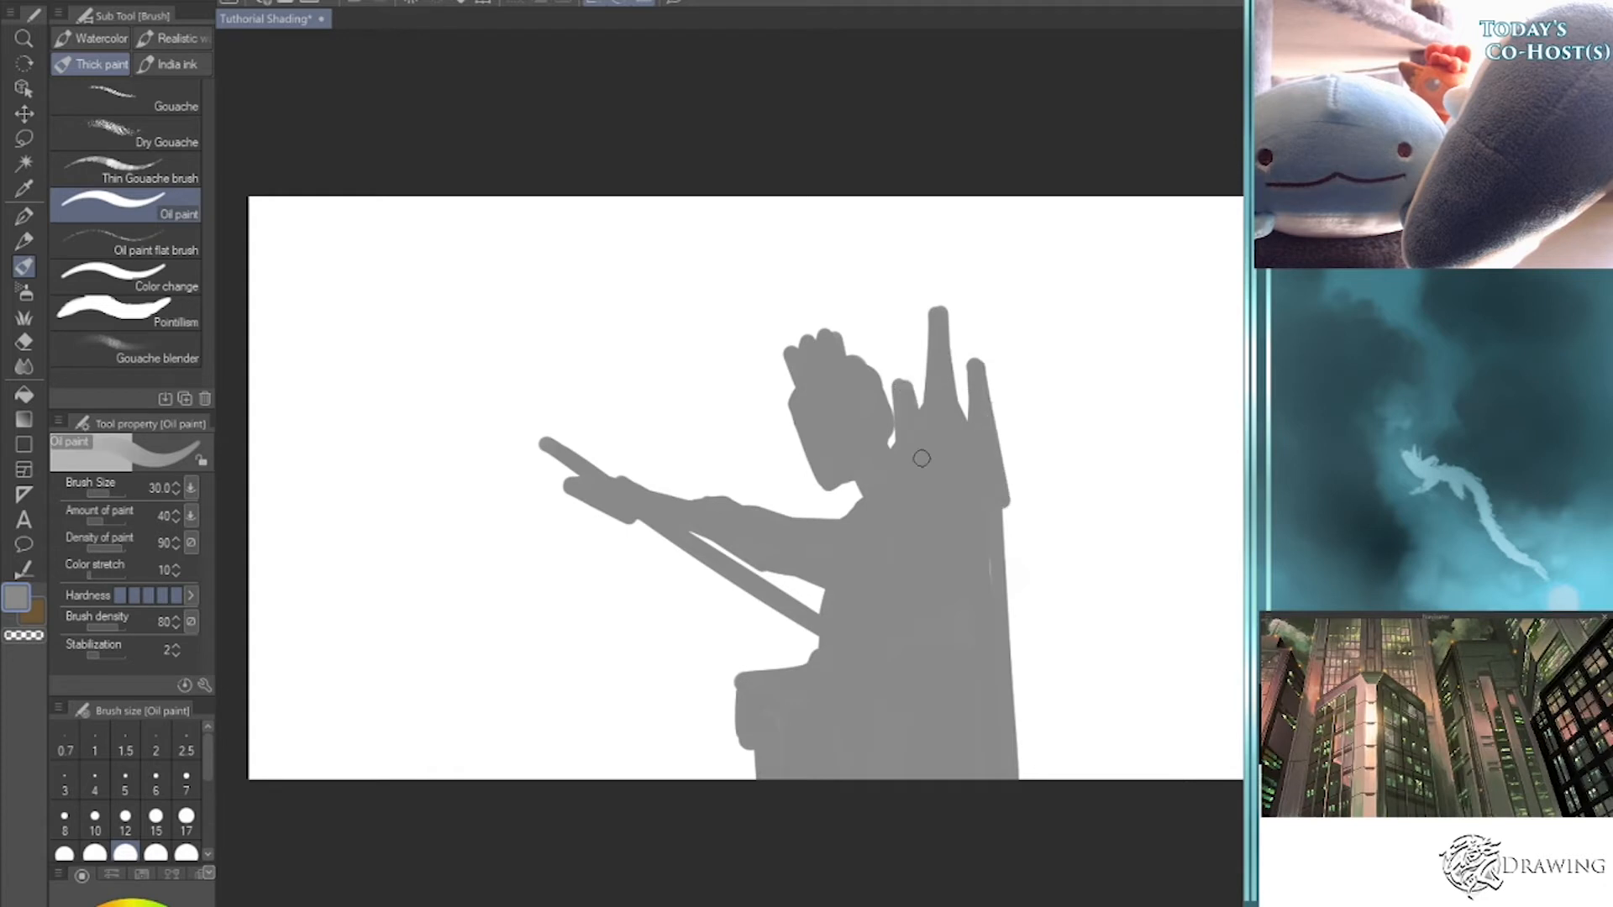
mouse_move(1000, 501)
left_mouse_down()
mouse_move(1020, 777)
mouse_move(943, 896)
left_mouse_up()
- Move the enthroned silhouette to the left side of the canvas
key("k")
left_click_drag(882, 748, 653, 713)
left_click_drag(747, 737, 1062, 747)
left_click_drag(971, 740, 930, 774)
key("b")
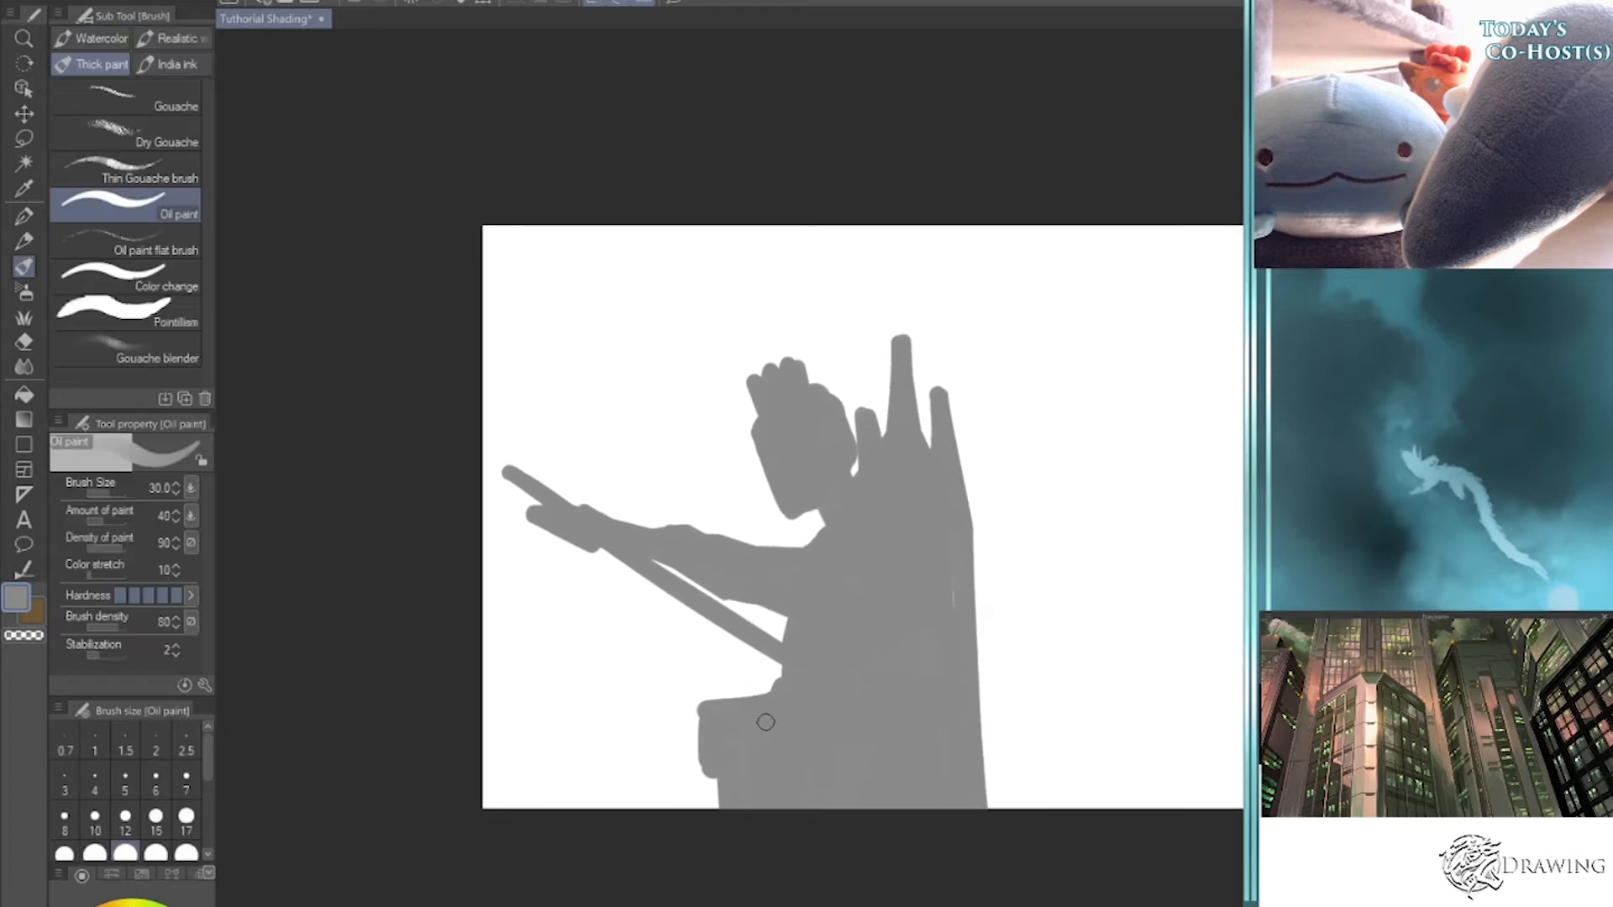
- Duplicate the enthroned silhouette and place the copy to the right of the original
key("k")
left_click_drag(976, 763, 1281, 746)
left_click_drag(1131, 804, 749, 813)
left_click_drag(871, 756, 1068, 786)
left_click_drag(896, 855, 1067, 903)
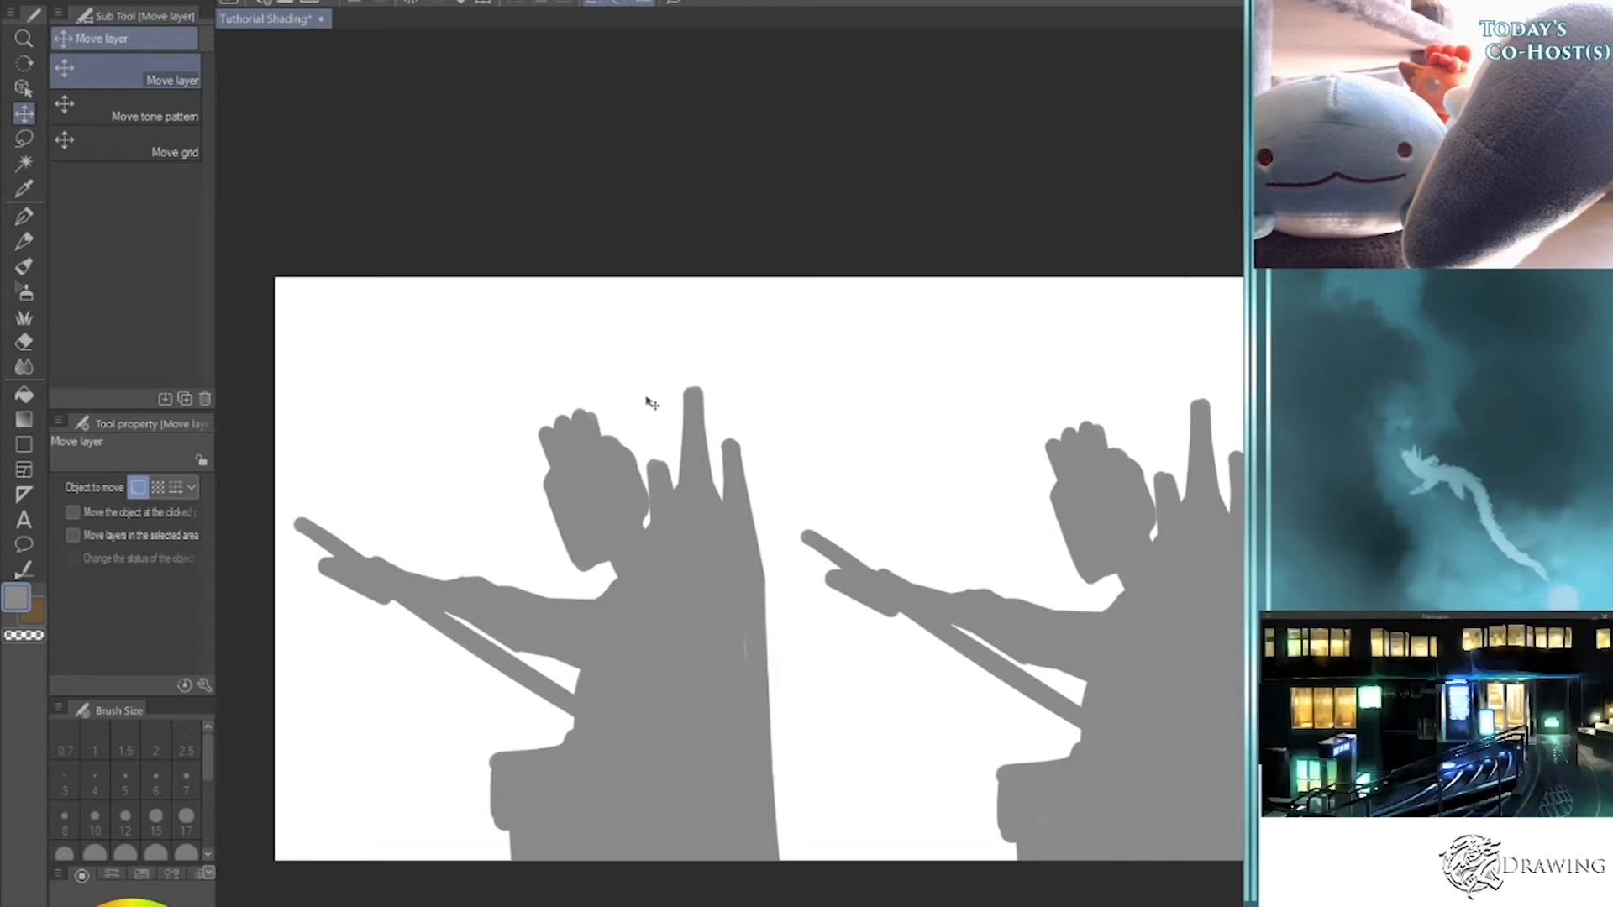
- Draw a thin, flat ellipse above the first silhouette with a size 6 brush, replacing the first attempt
key("b")
key("bracketleft")
key("bracketleft")
key("bracketleft")
key("bracketleft")
key("bracketleft")
key("bracketleft")
key("bracketleft")
key("bracketleft")
key("bracketleft")
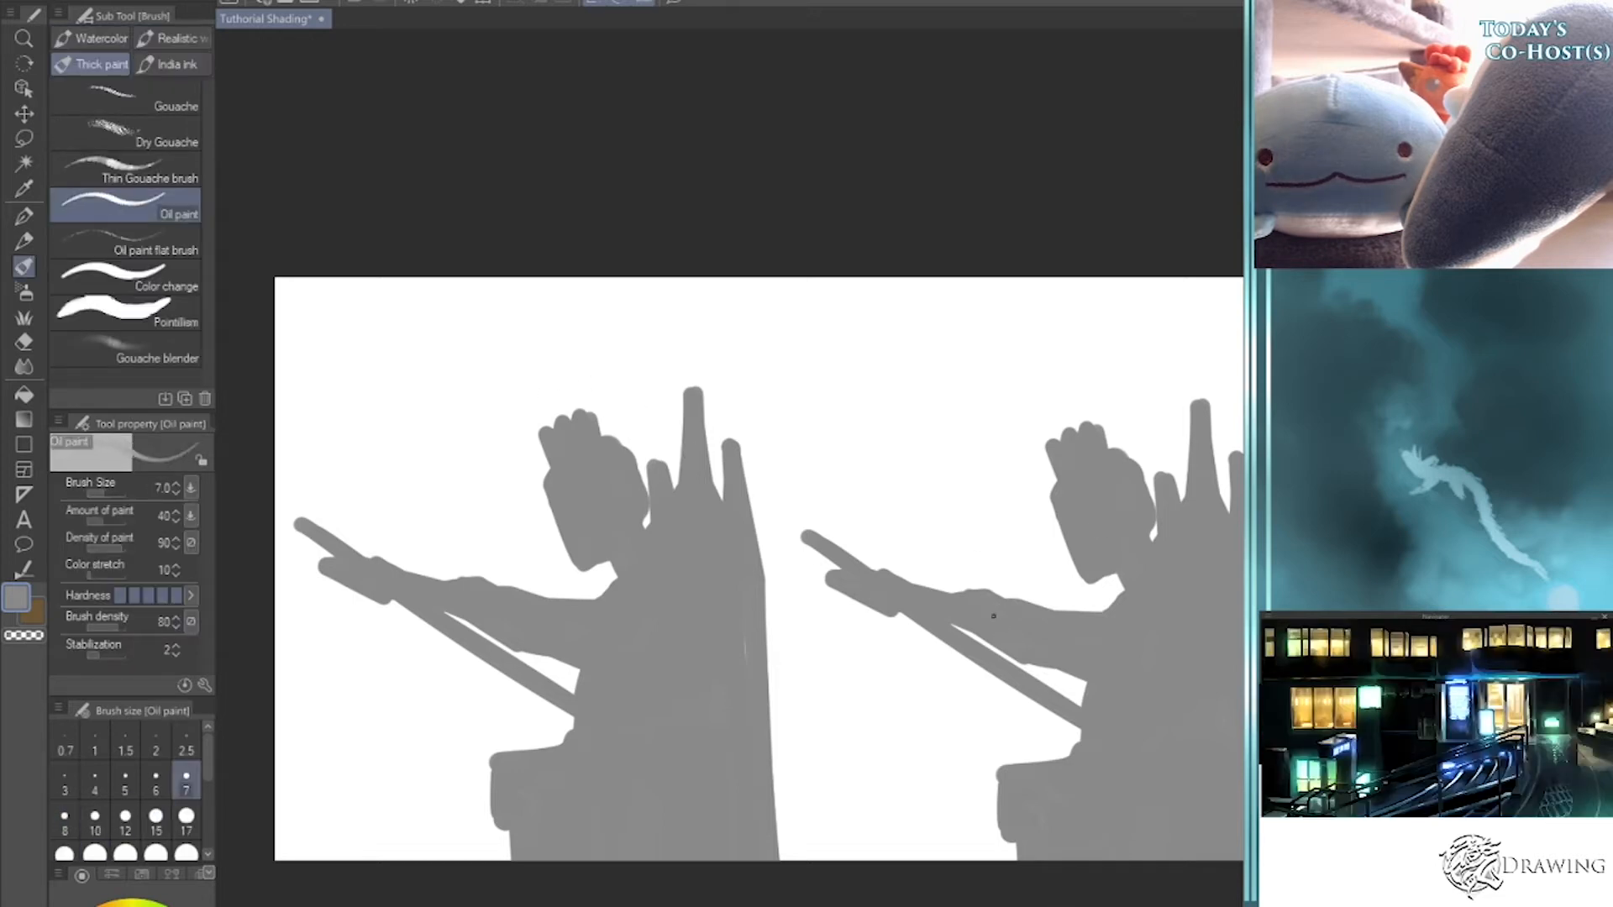
left_click_drag(926, 728, 1177, 796)
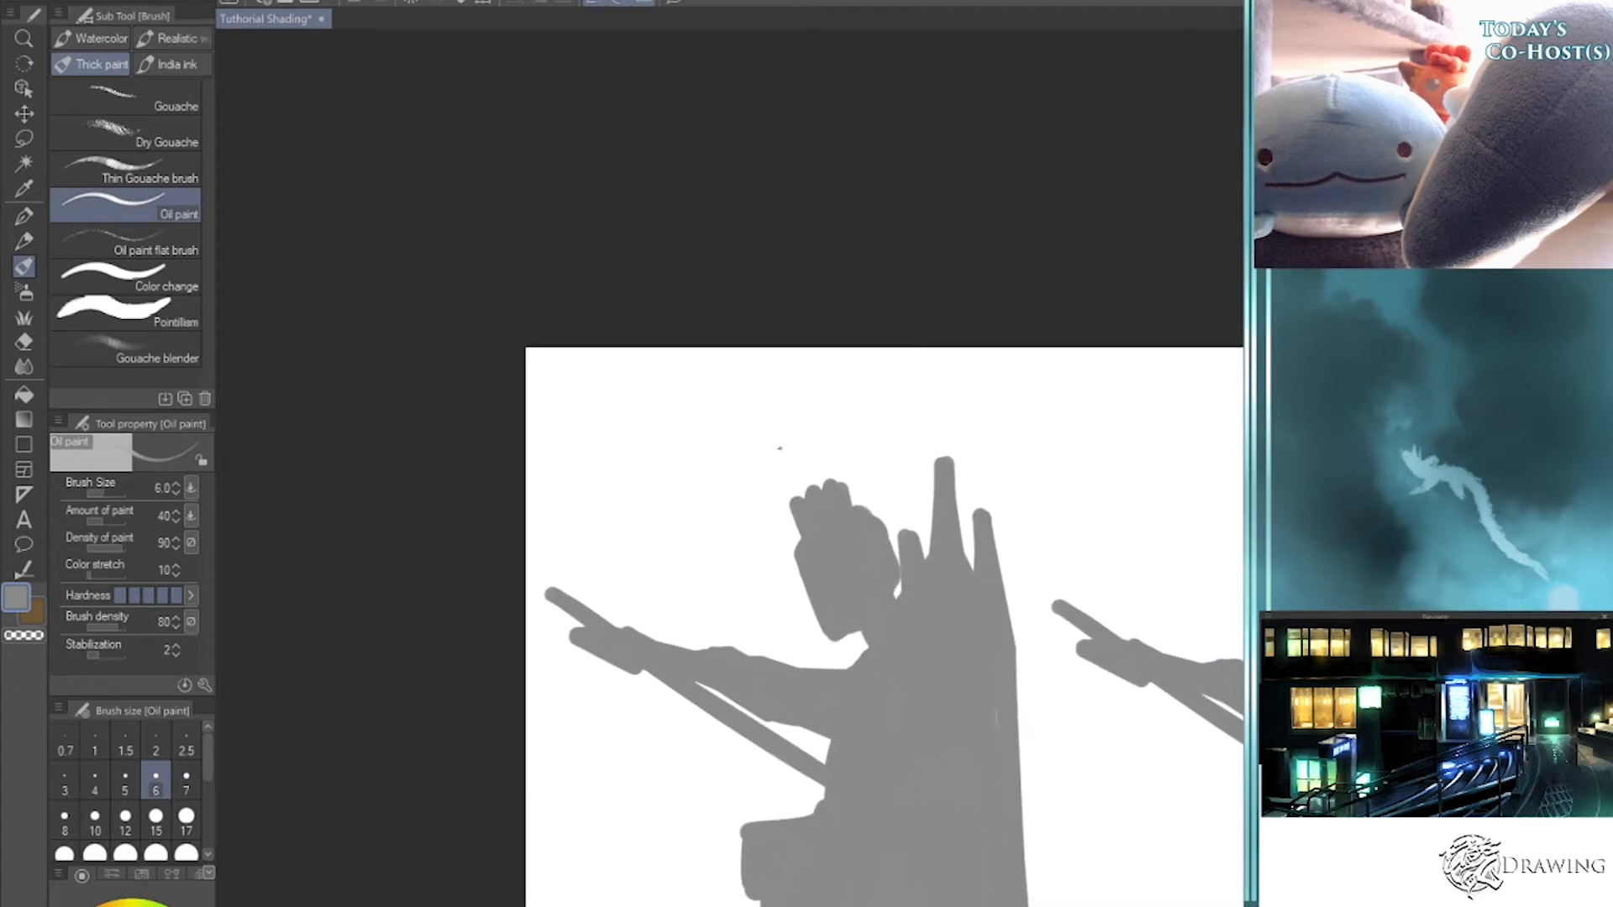
mouse_move(776, 404)
left_mouse_down()
mouse_move(812, 443)
mouse_move(851, 420)
left_mouse_up()
key("ctrl+z")
mouse_move(721, 406)
left_mouse_down()
mouse_move(613, 424)
mouse_move(714, 407)
left_mouse_up()
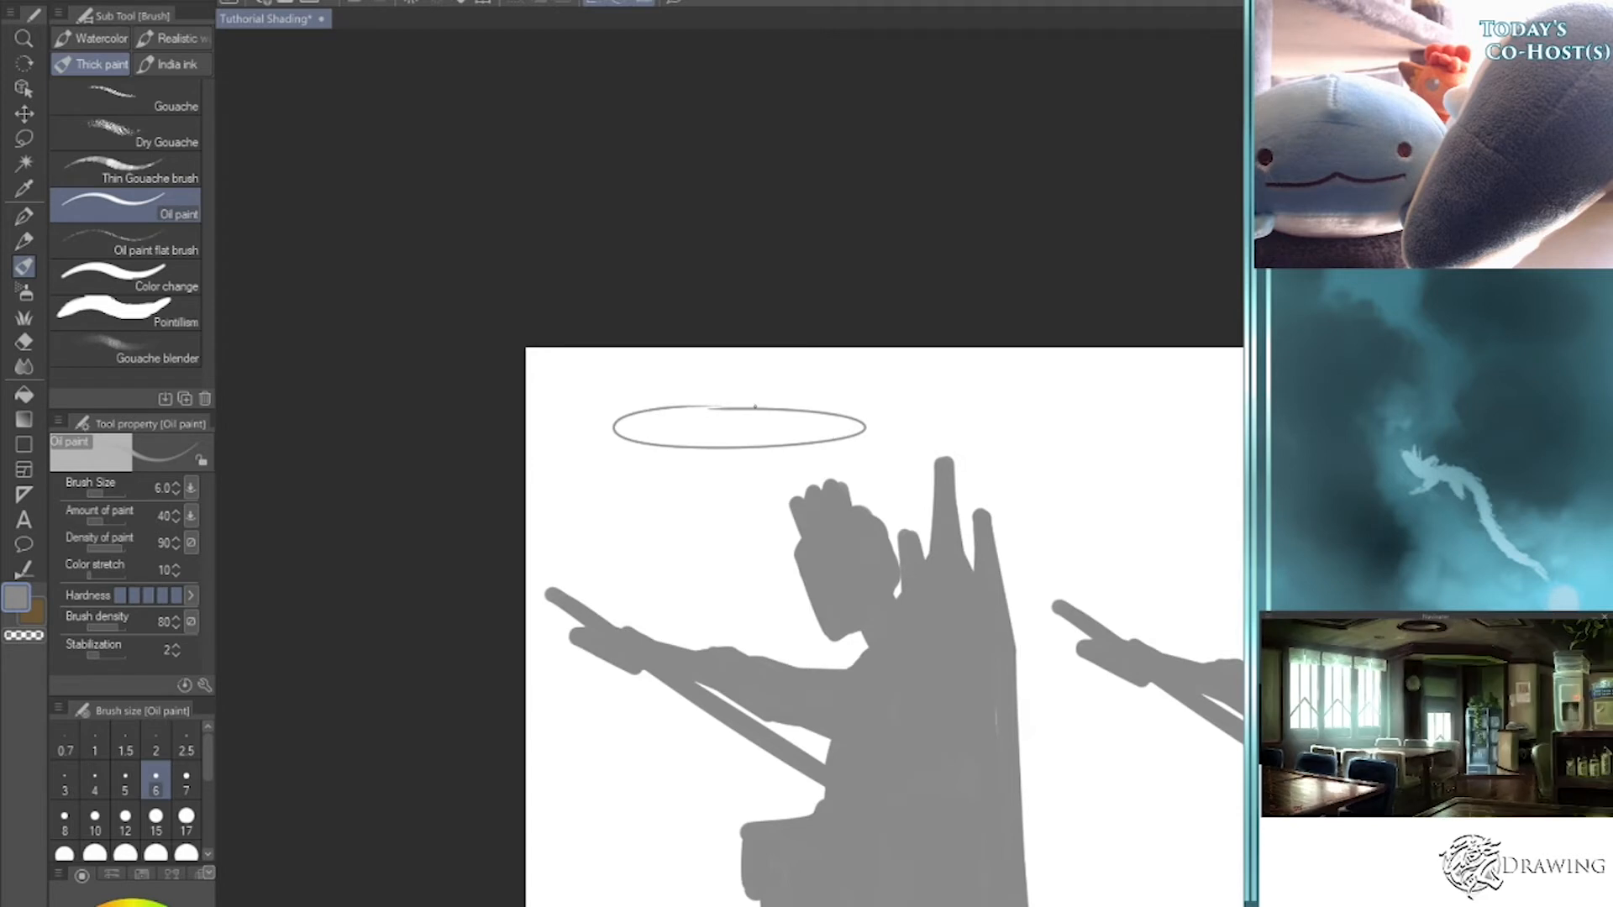
- Turn the ellipse into a clock dial by adding tick marks and the numerals XII, III, VI and IX
left_click_drag(594, 429, 630, 429)
left_click_drag(692, 461, 702, 462)
left_click_drag(706, 473, 715, 460)
left_click_drag(572, 418, 563, 431)
left_click_drag(576, 417, 578, 432)
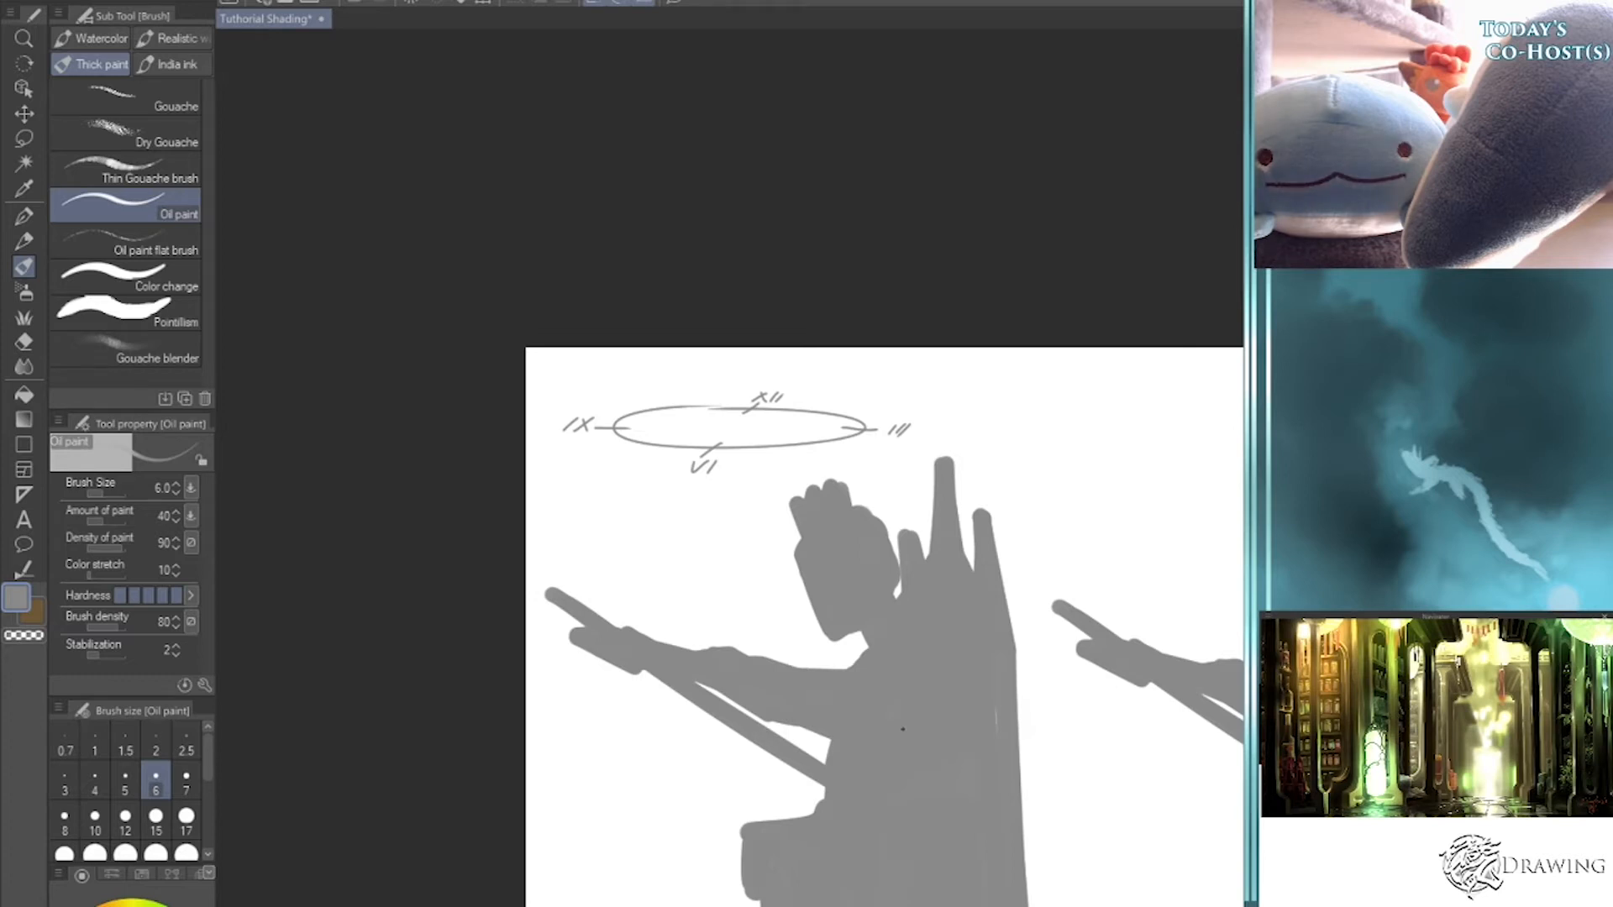
- Circle the III on the clock dial and scale the whole dial down to about half its size
left_click_drag(906, 406, 882, 412)
key("ctrl+z")
left_click_drag(1021, 713, 756, 710)
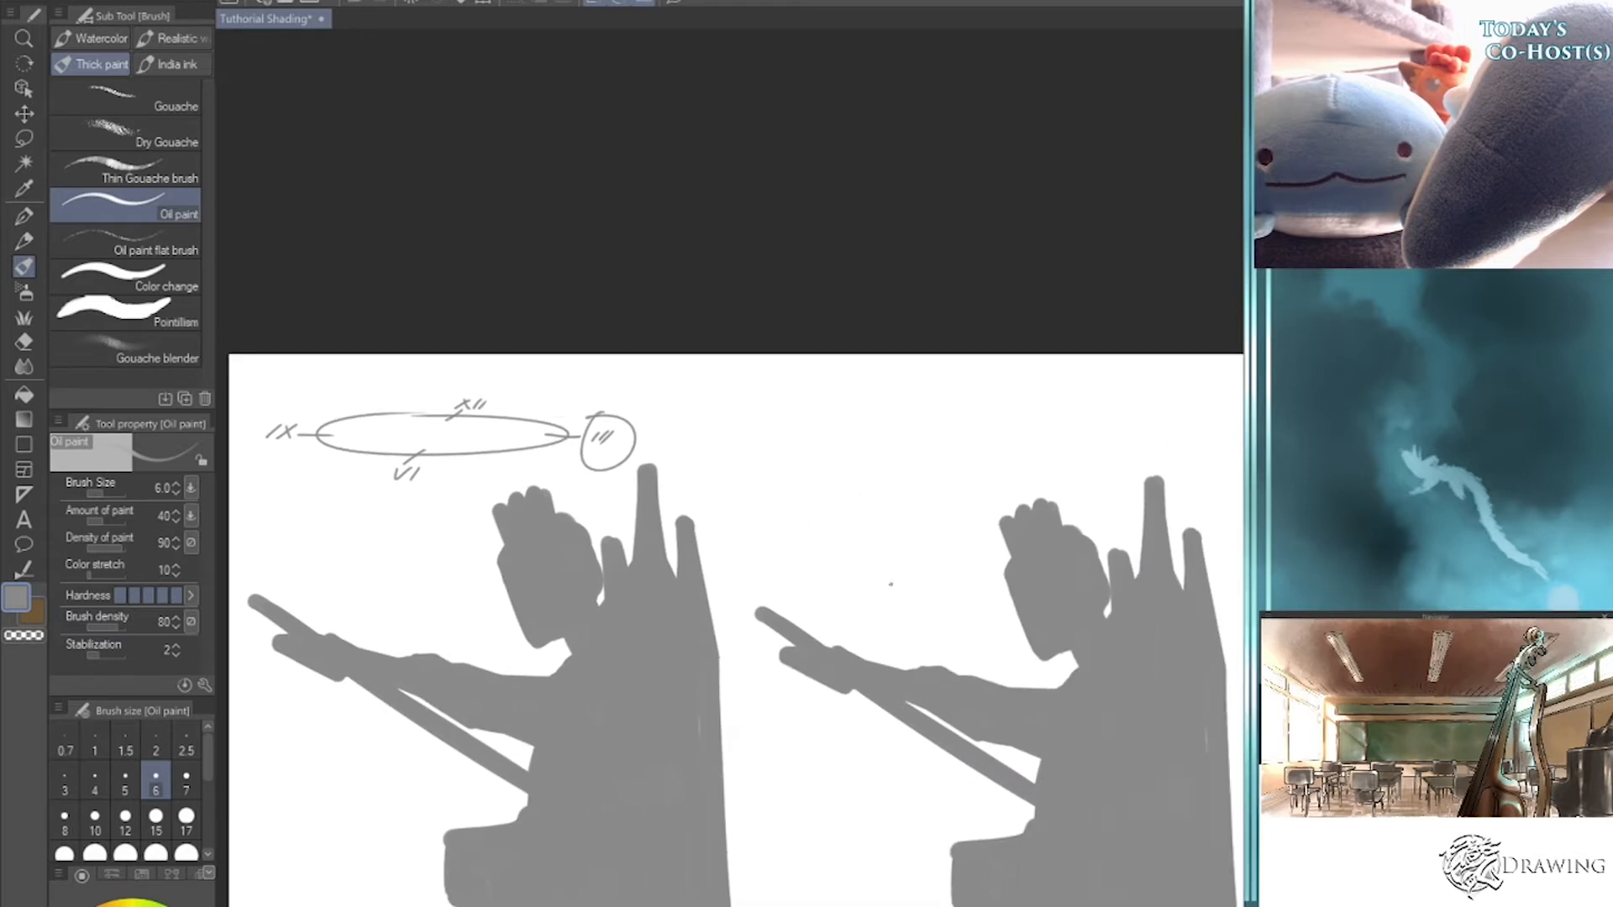
key("ctrl+t")
left_click_drag(636, 408, 410, 435)
key("Return")
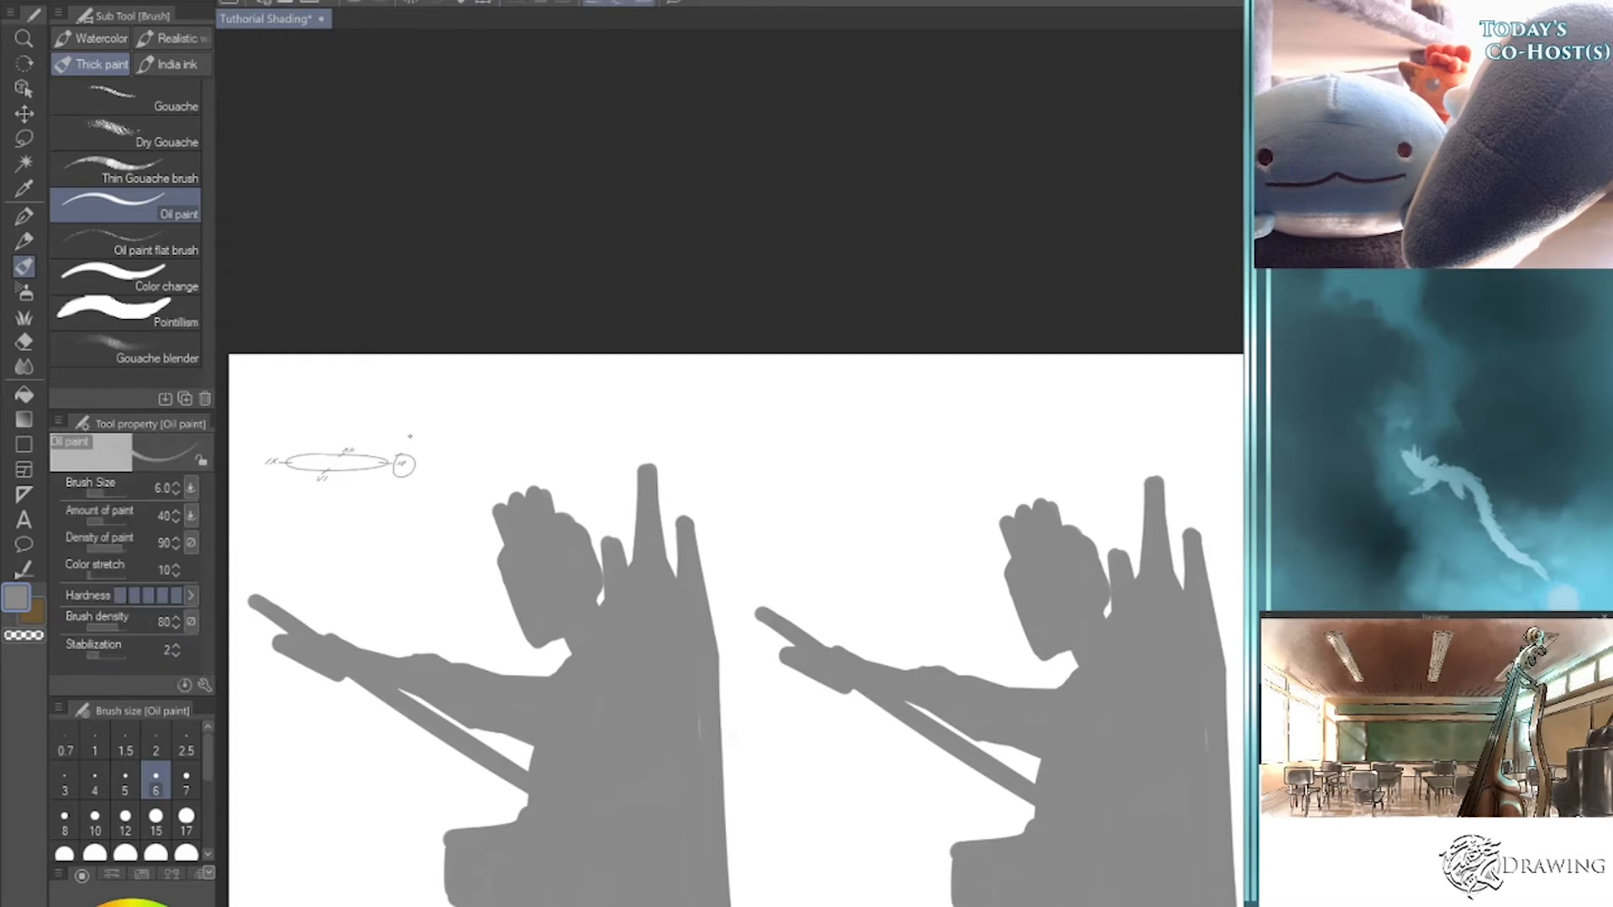
- Draw a dashed vertical axis through the clock dial and a half-circle arc on its III side with the G-pen at size 4
key("k")
mouse_move(421, 461)
left_mouse_down()
mouse_move(417, 428)
mouse_move(399, 432)
left_mouse_up()
left_click_drag(905, 763, 1040, 786)
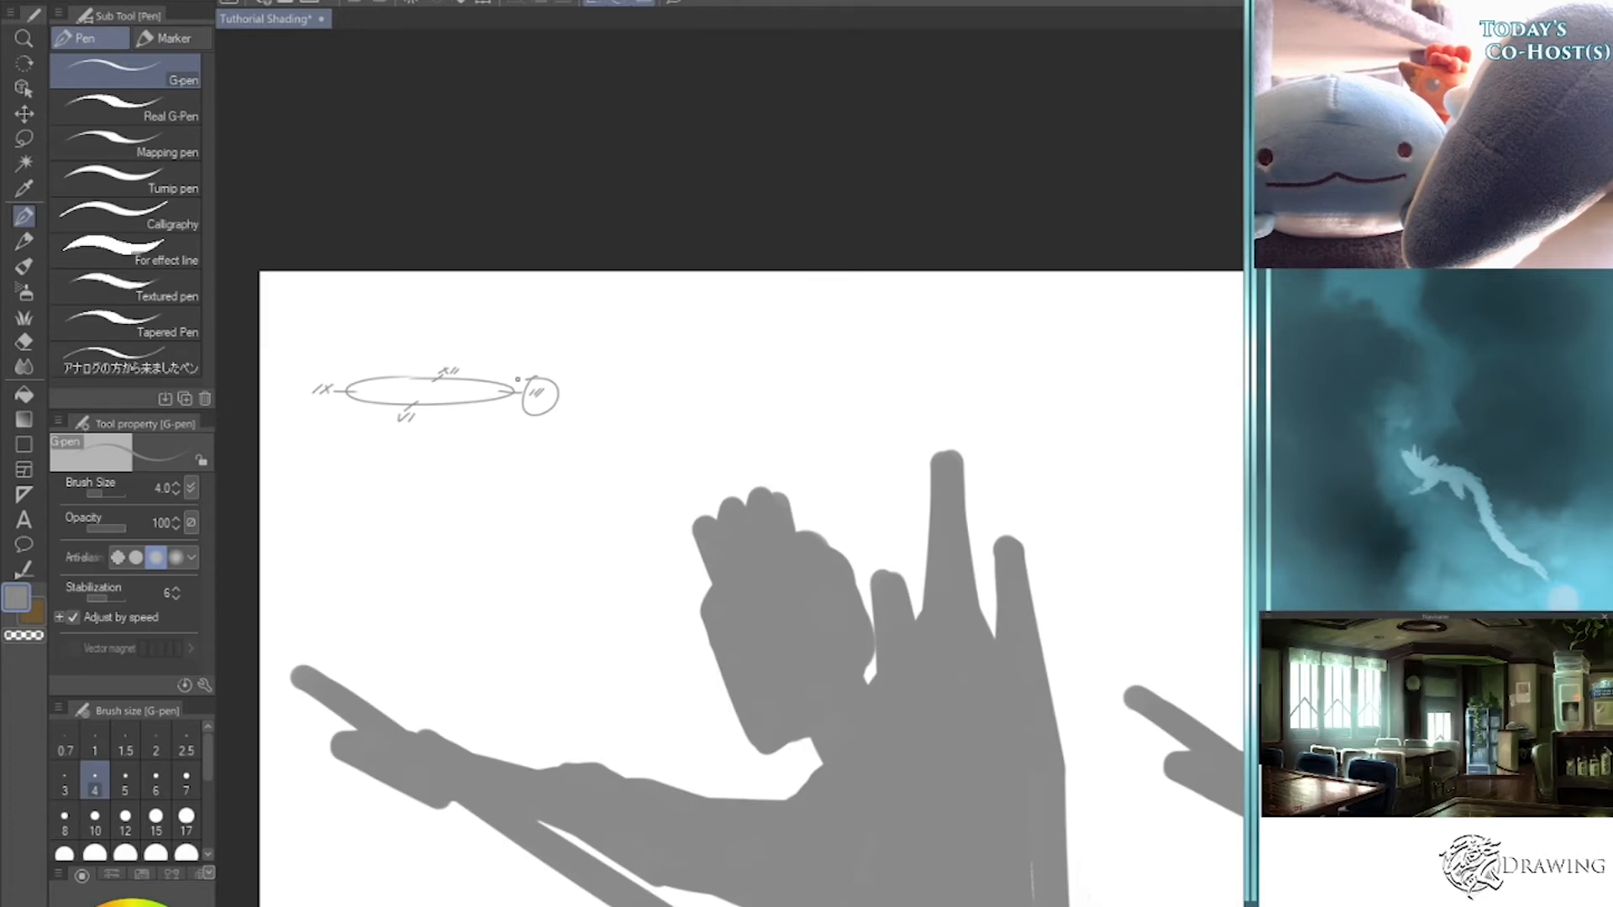
left_click_drag(505, 341, 434, 303)
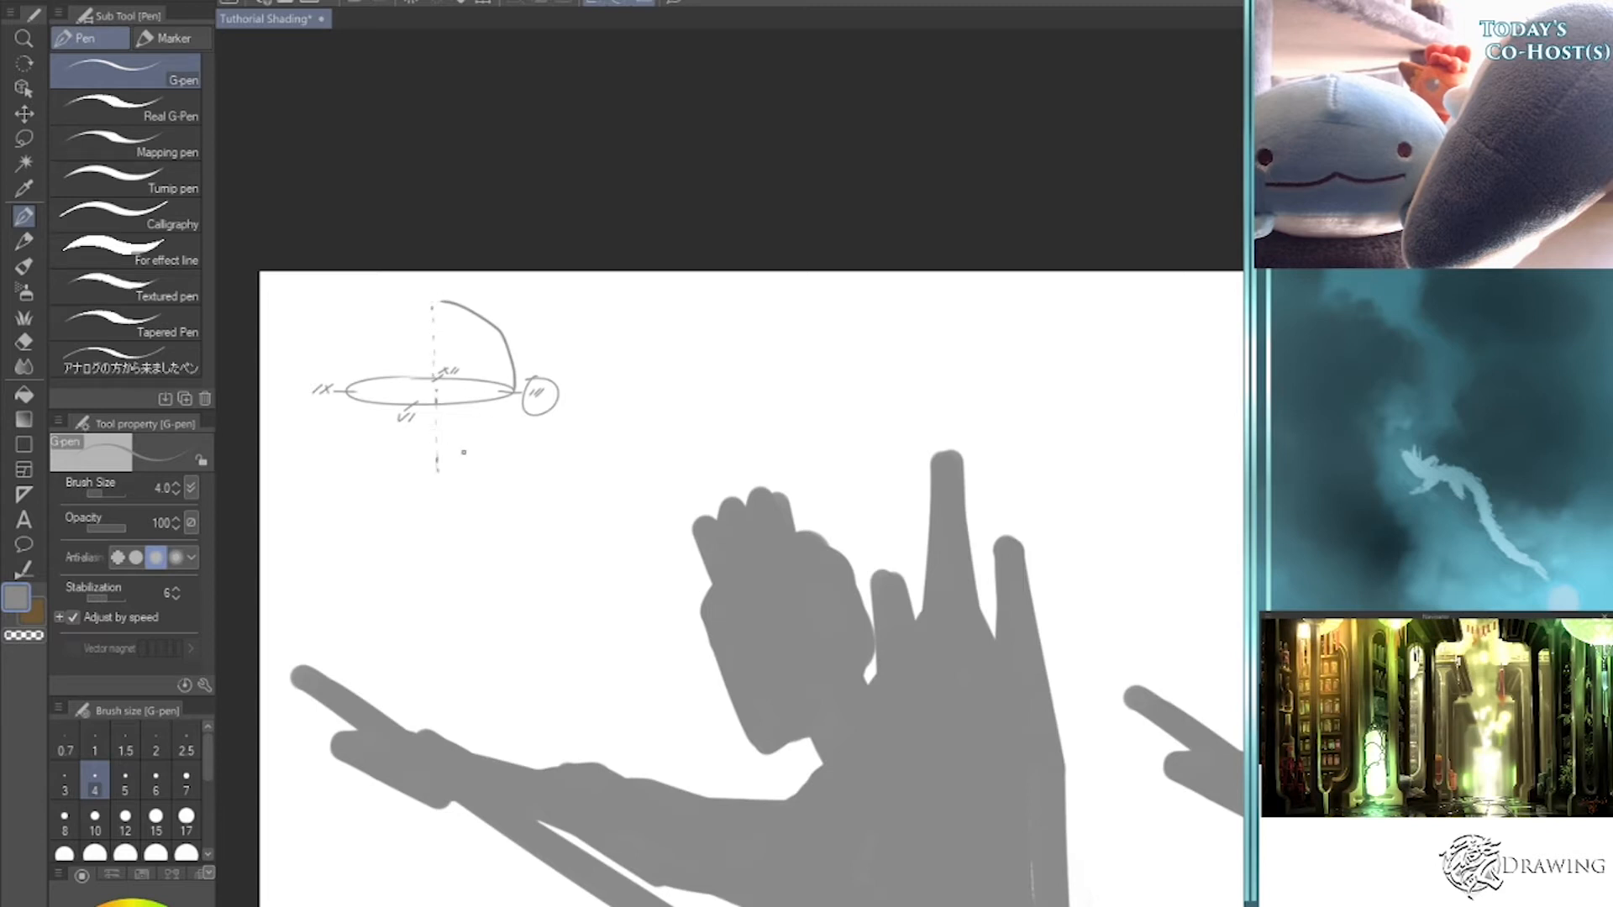
mouse_move(437, 469)
left_mouse_down()
mouse_move(474, 455)
mouse_move(510, 400)
left_mouse_up()
mouse_move(438, 467)
left_mouse_down()
mouse_move(510, 405)
mouse_move(438, 297)
left_mouse_up()
key("ctrl+z")
key("ctrl+z")
left_click_drag(514, 386, 441, 300)
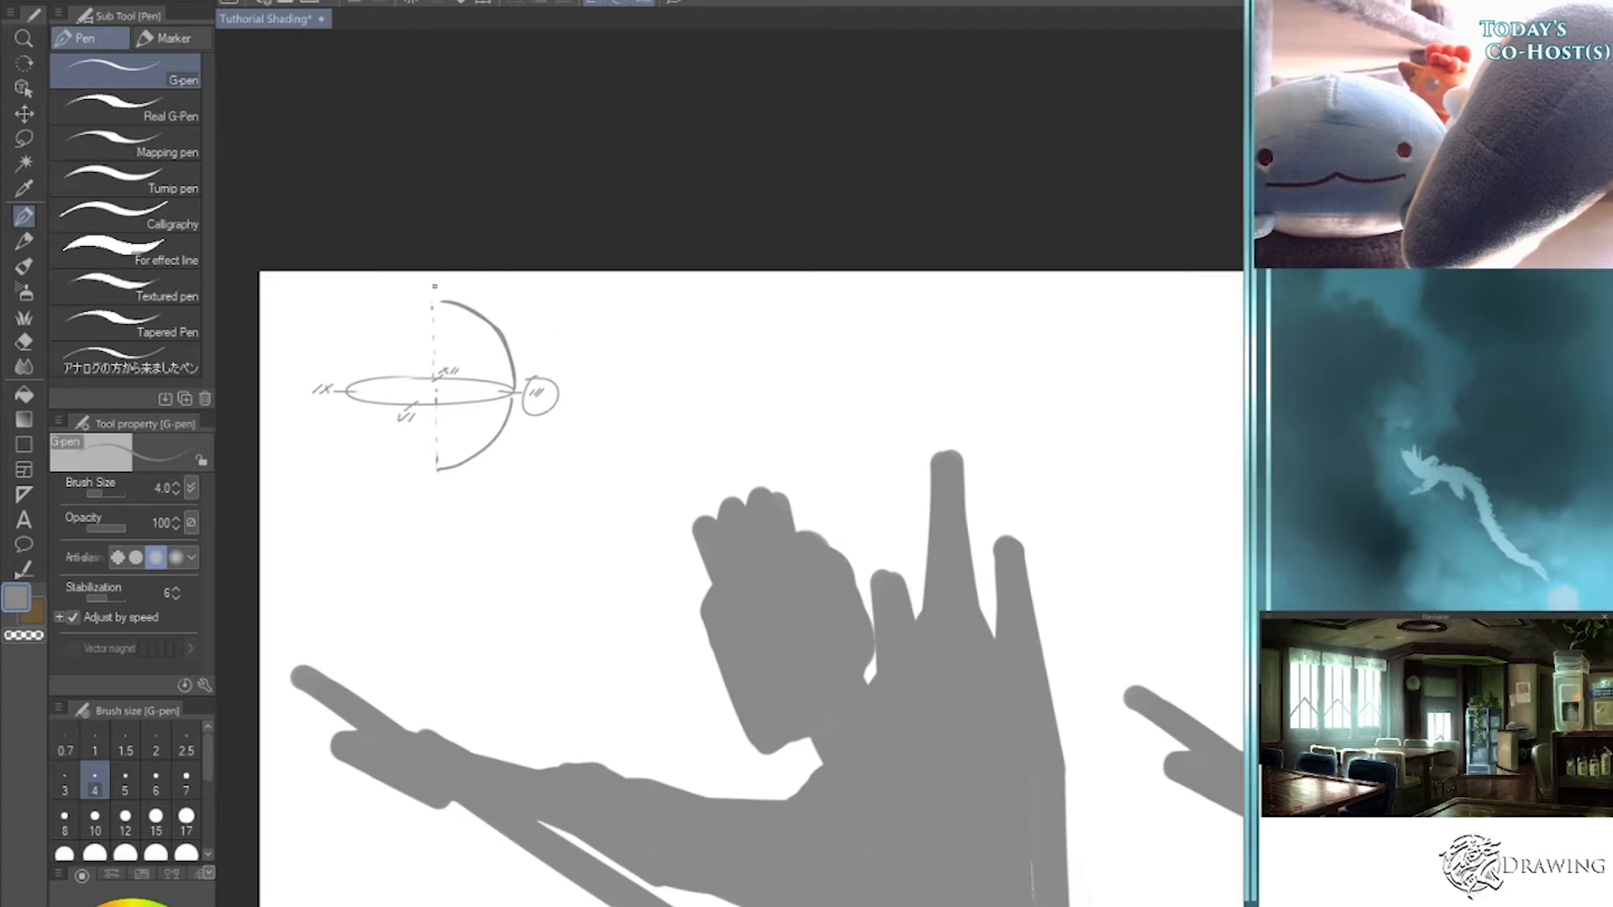
- Label the half-circle 0 above, 3 at the side and 6 below, and mark a circled 5 on its lower arc
left_click_drag(439, 476, 439, 491)
left_click_drag(579, 393, 599, 393)
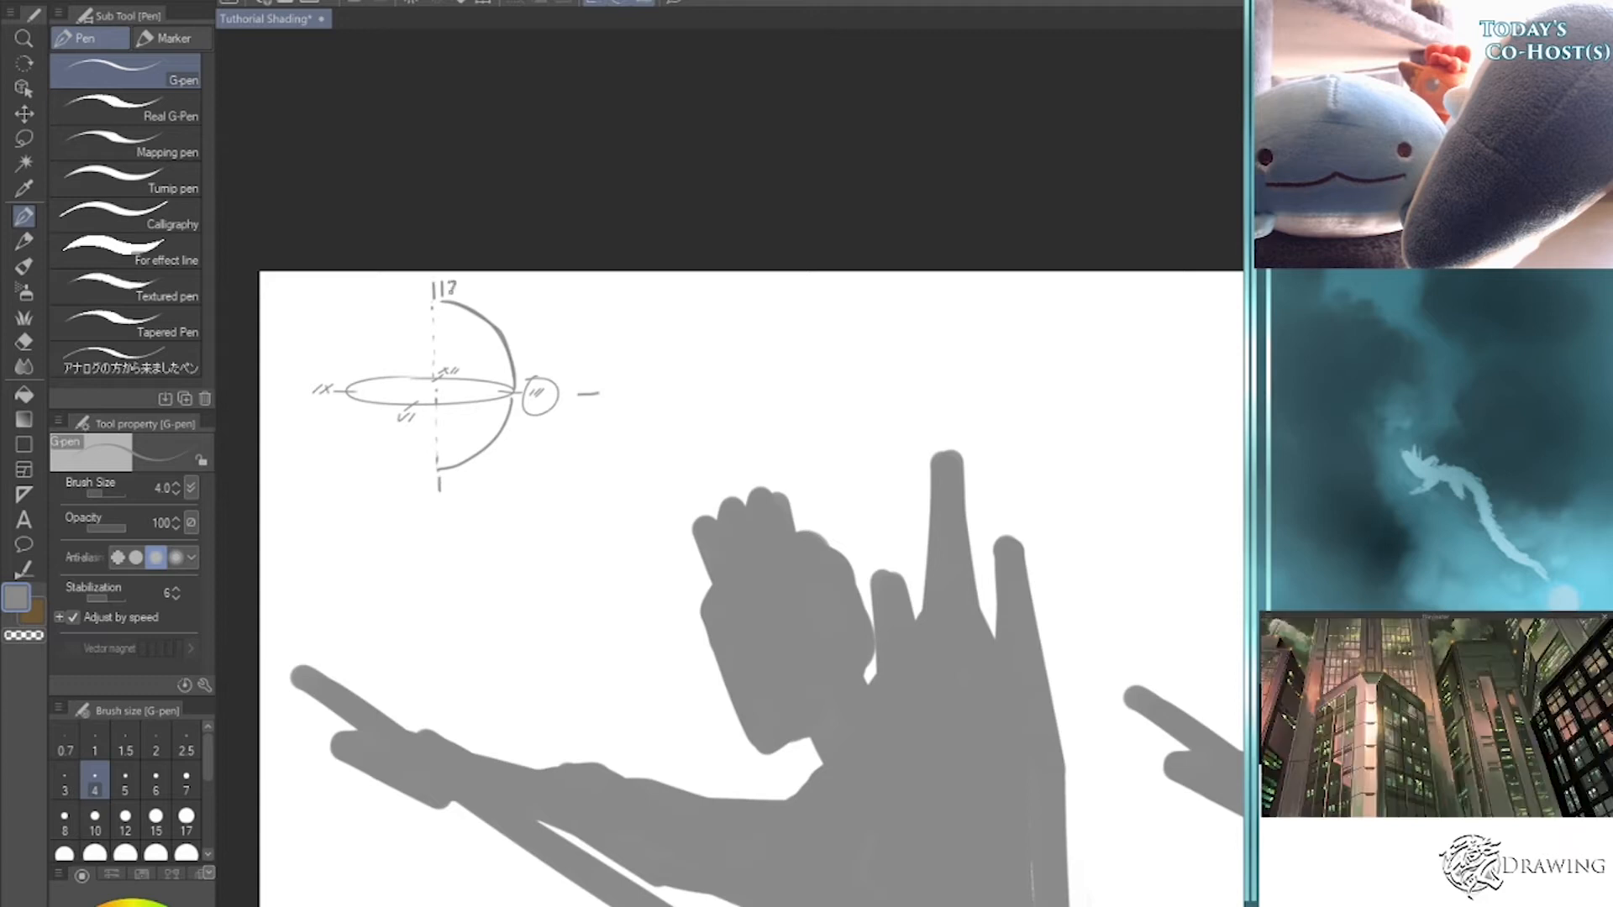
key("ctrl+z")
key("ctrl+z")
left_click_drag(437, 276, 446, 283)
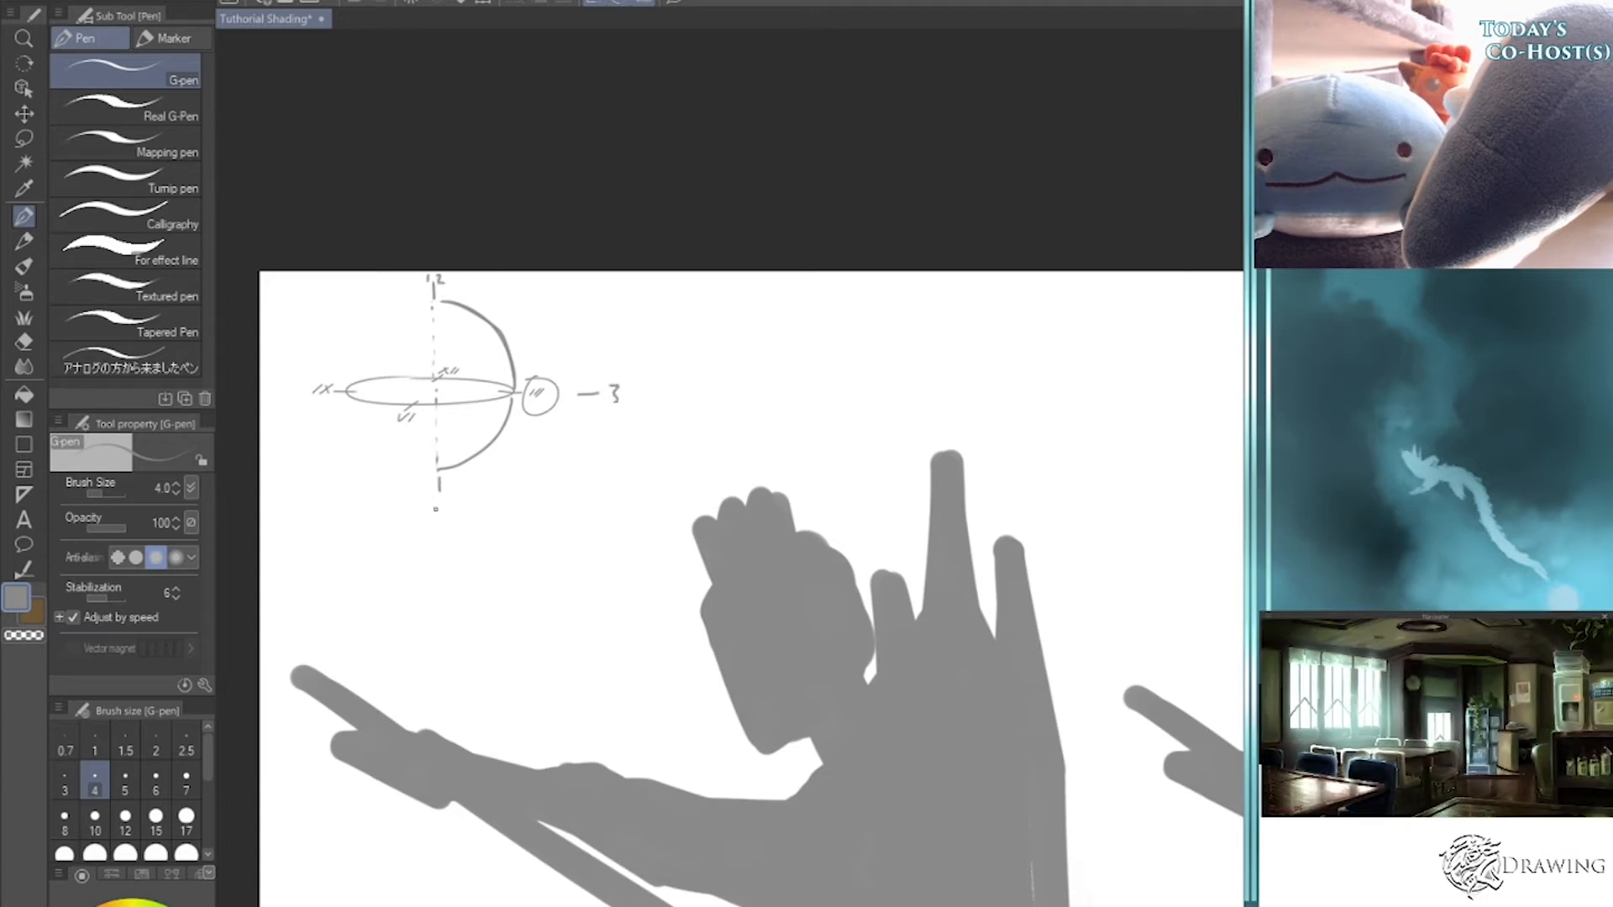
left_click_drag(439, 510, 446, 515)
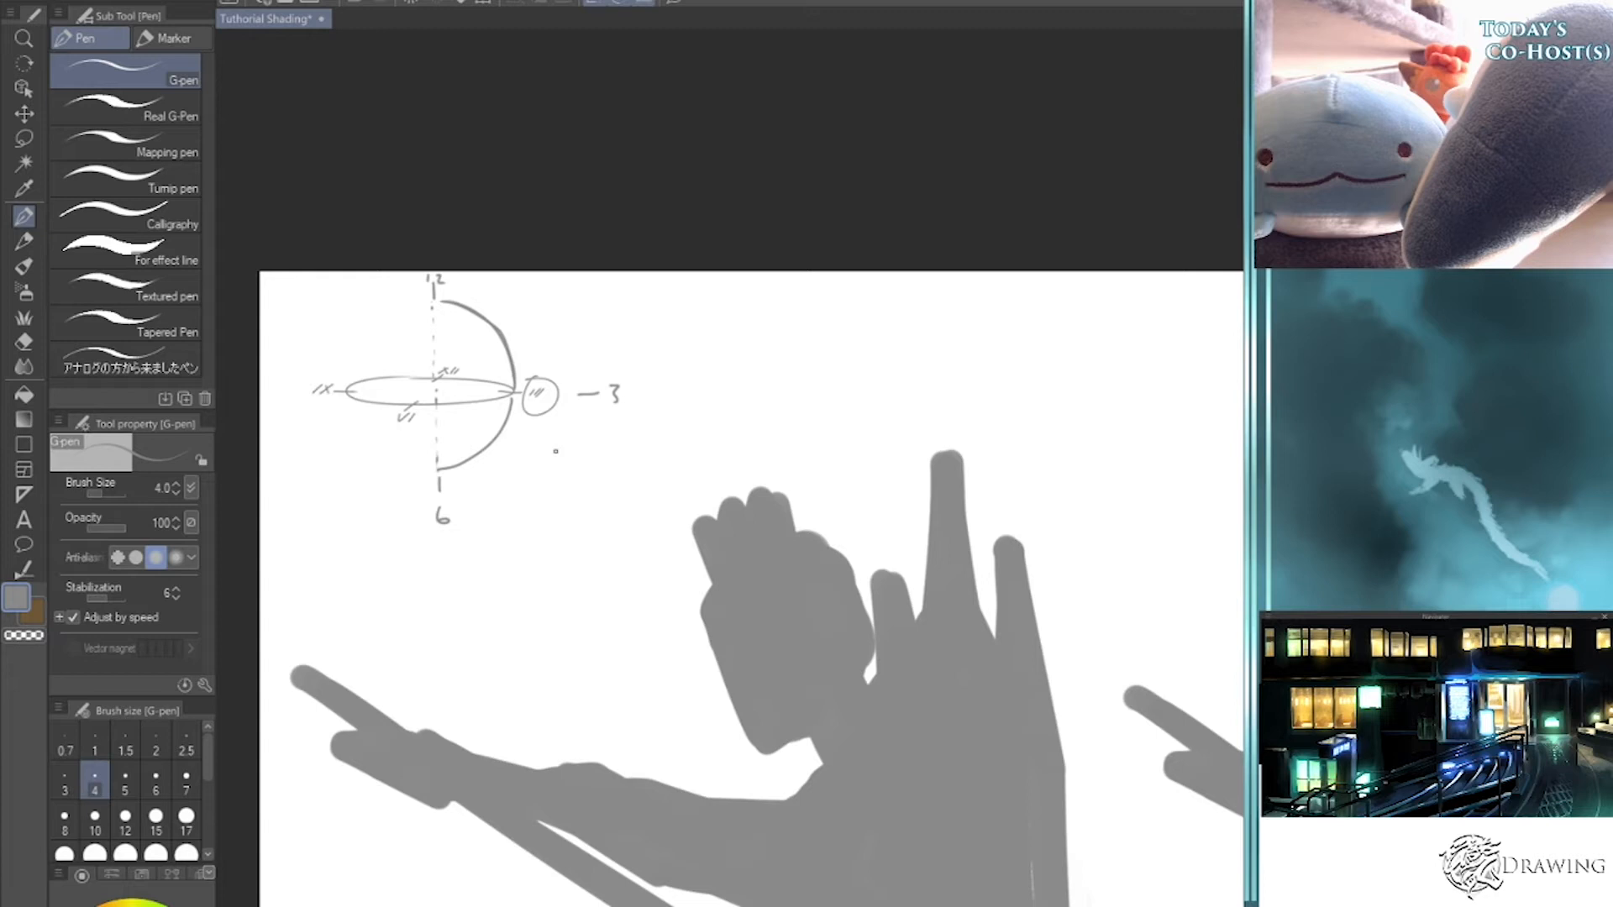
left_click_drag(433, 282, 447, 271)
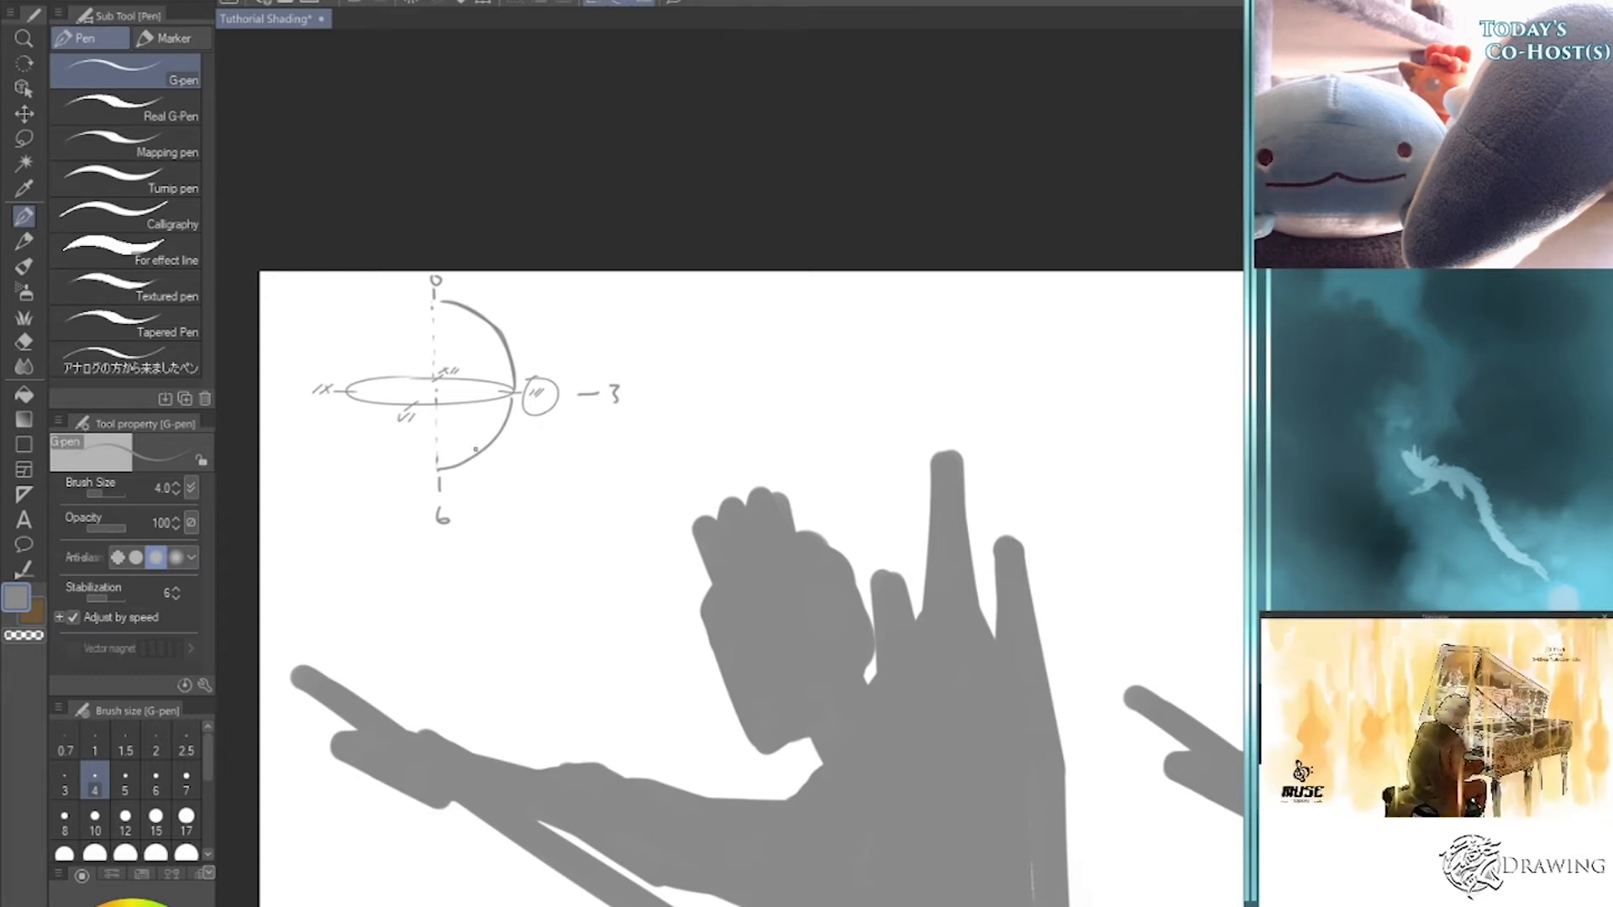
left_click_drag(494, 465, 500, 457)
- Paint a dark gray shadow band along the first figure's upper arm and shoulder with the Oil paint brush
left_click_drag(1091, 704, 802, 247)
left_click_drag(978, 526, 1148, 759)
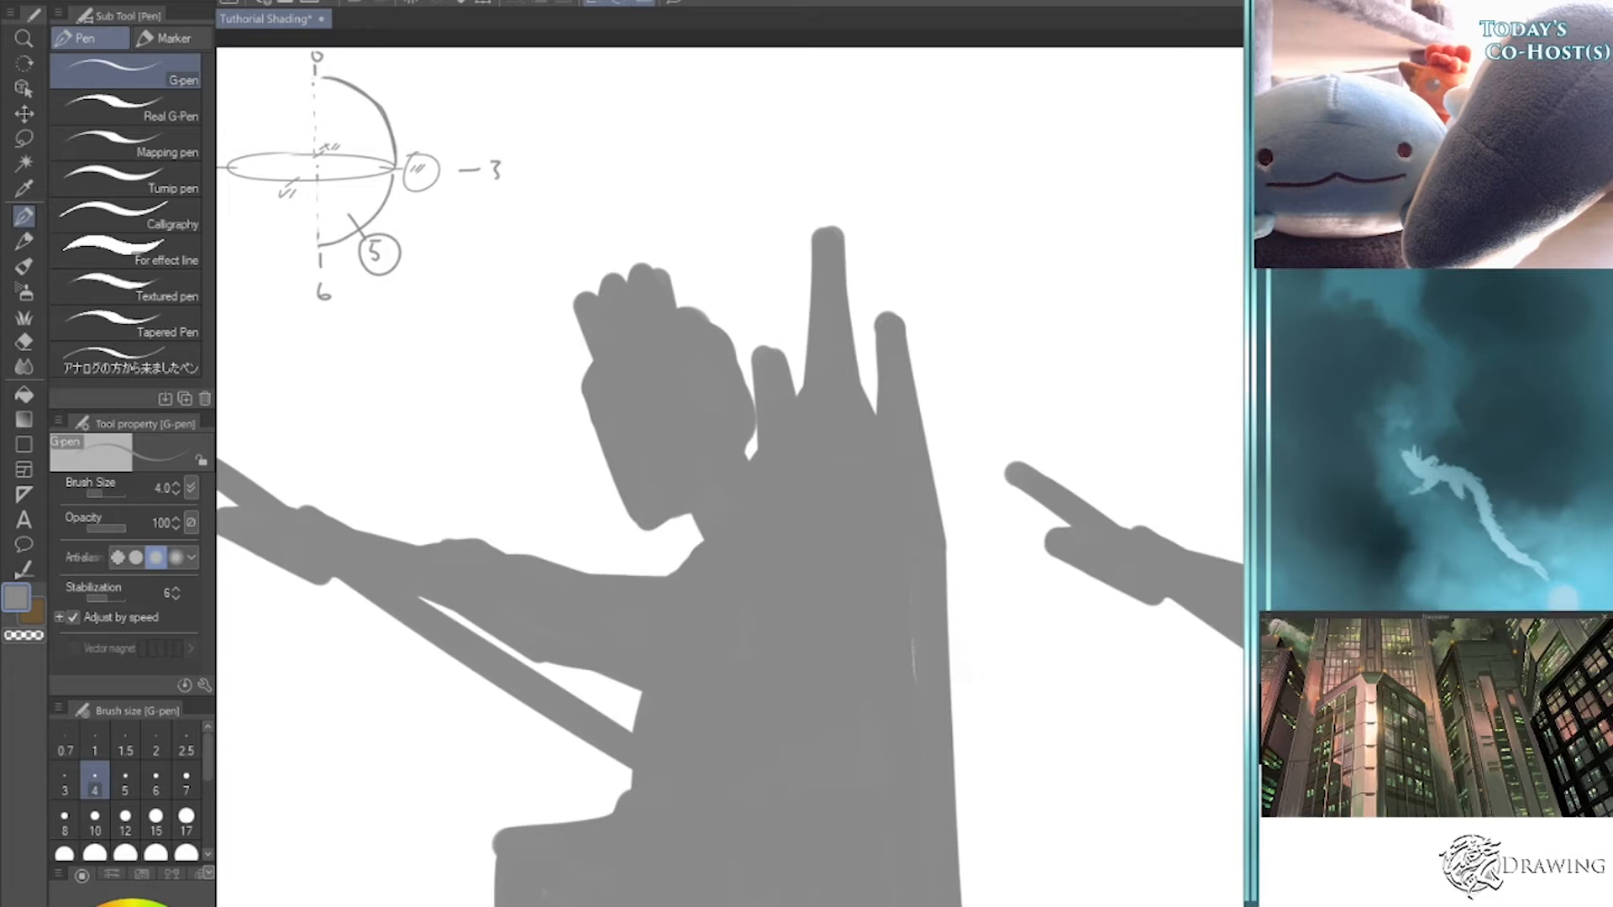
key("b")
left_click_drag(537, 559, 647, 607)
key("bracketright")
key("bracketright")
key("bracketright")
key("bracketright")
key("bracketright")
key("bracketright")
key("bracketright")
key("bracketright")
mouse_move(521, 557)
left_mouse_down()
mouse_move(682, 604)
mouse_move(569, 576)
mouse_move(710, 600)
mouse_move(731, 562)
mouse_move(773, 542)
left_mouse_up()
key("bracketright")
left_click_drag(665, 586, 805, 511)
left_click_drag(714, 551, 840, 511)
- Block in the first figure's face, crown and hair in dark gray, leaving the jaw and neck side lighter
key("bracketleft")
key("bracketleft")
left_click_drag(644, 524, 693, 438)
key("bracketright")
key("bracketright")
mouse_move(657, 373)
left_mouse_down()
mouse_move(686, 416)
mouse_move(638, 482)
mouse_move(592, 401)
mouse_move(711, 317)
mouse_move(589, 359)
mouse_move(670, 294)
mouse_move(705, 302)
left_mouse_up()
mouse_move(616, 416)
left_mouse_down()
mouse_move(655, 380)
mouse_move(665, 394)
mouse_move(691, 345)
mouse_move(718, 386)
mouse_move(726, 344)
mouse_move(756, 430)
left_mouse_up()
- Fill the area between the neck and shoulder with dark gray using a size 20 brush, refining the edge with a smaller one
key("bracketleft")
key("bracketleft")
key("bracketleft")
key("bracketleft")
key("bracketleft")
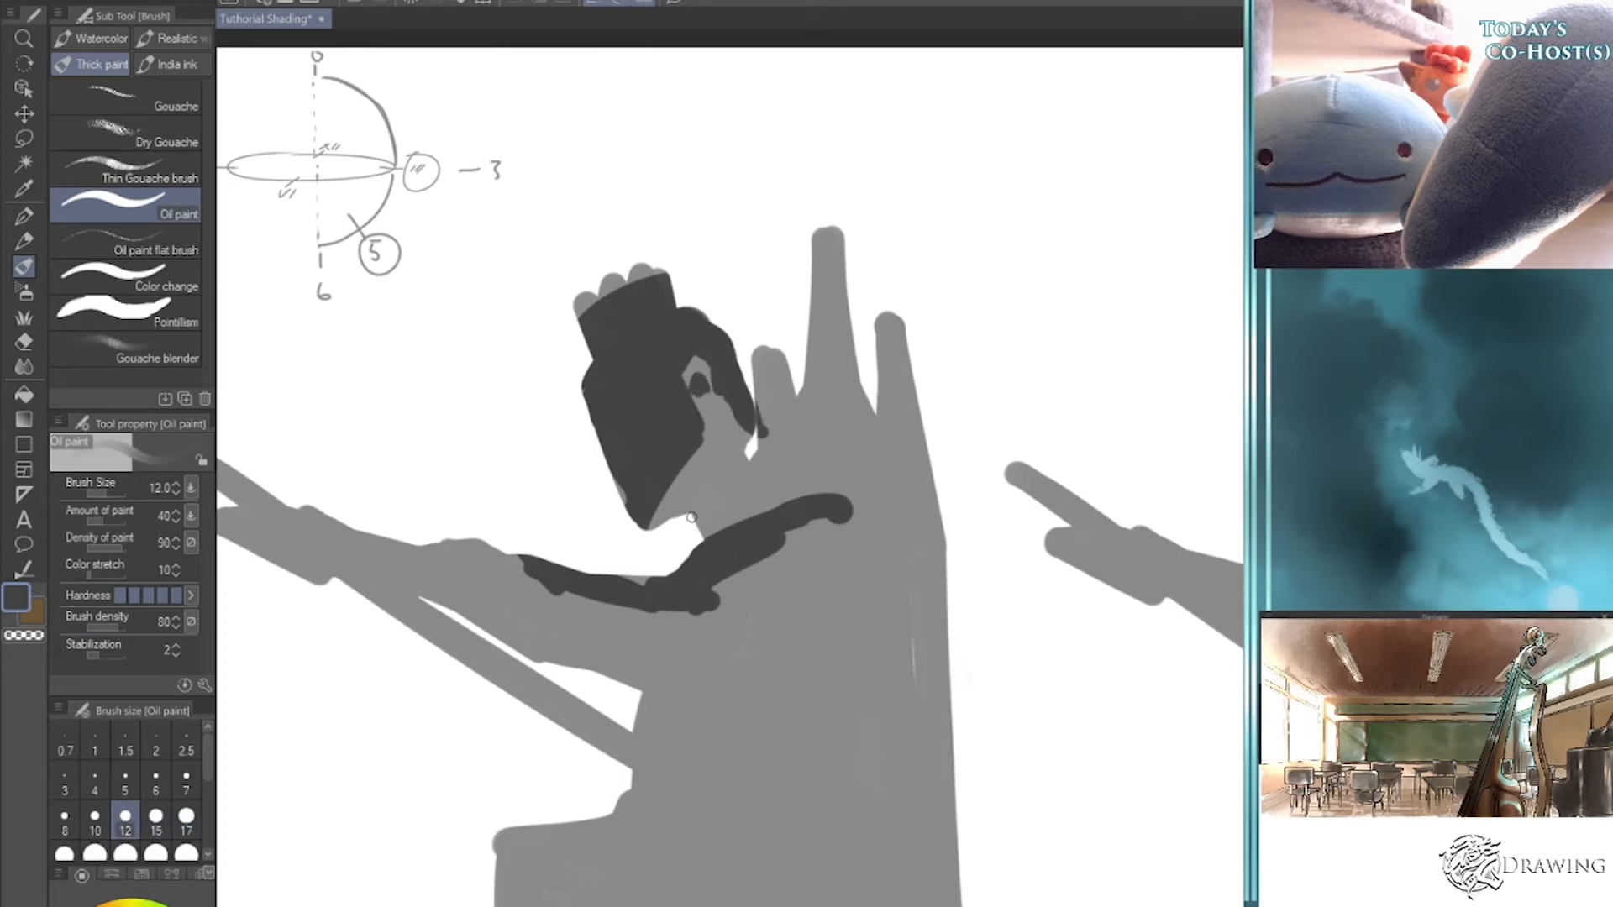
key("bracketright")
key("bracketright")
key("bracketright")
mouse_move(707, 538)
left_mouse_down()
mouse_move(761, 490)
mouse_move(711, 556)
mouse_move(712, 517)
mouse_move(750, 493)
mouse_move(733, 498)
mouse_move(843, 534)
left_mouse_up()
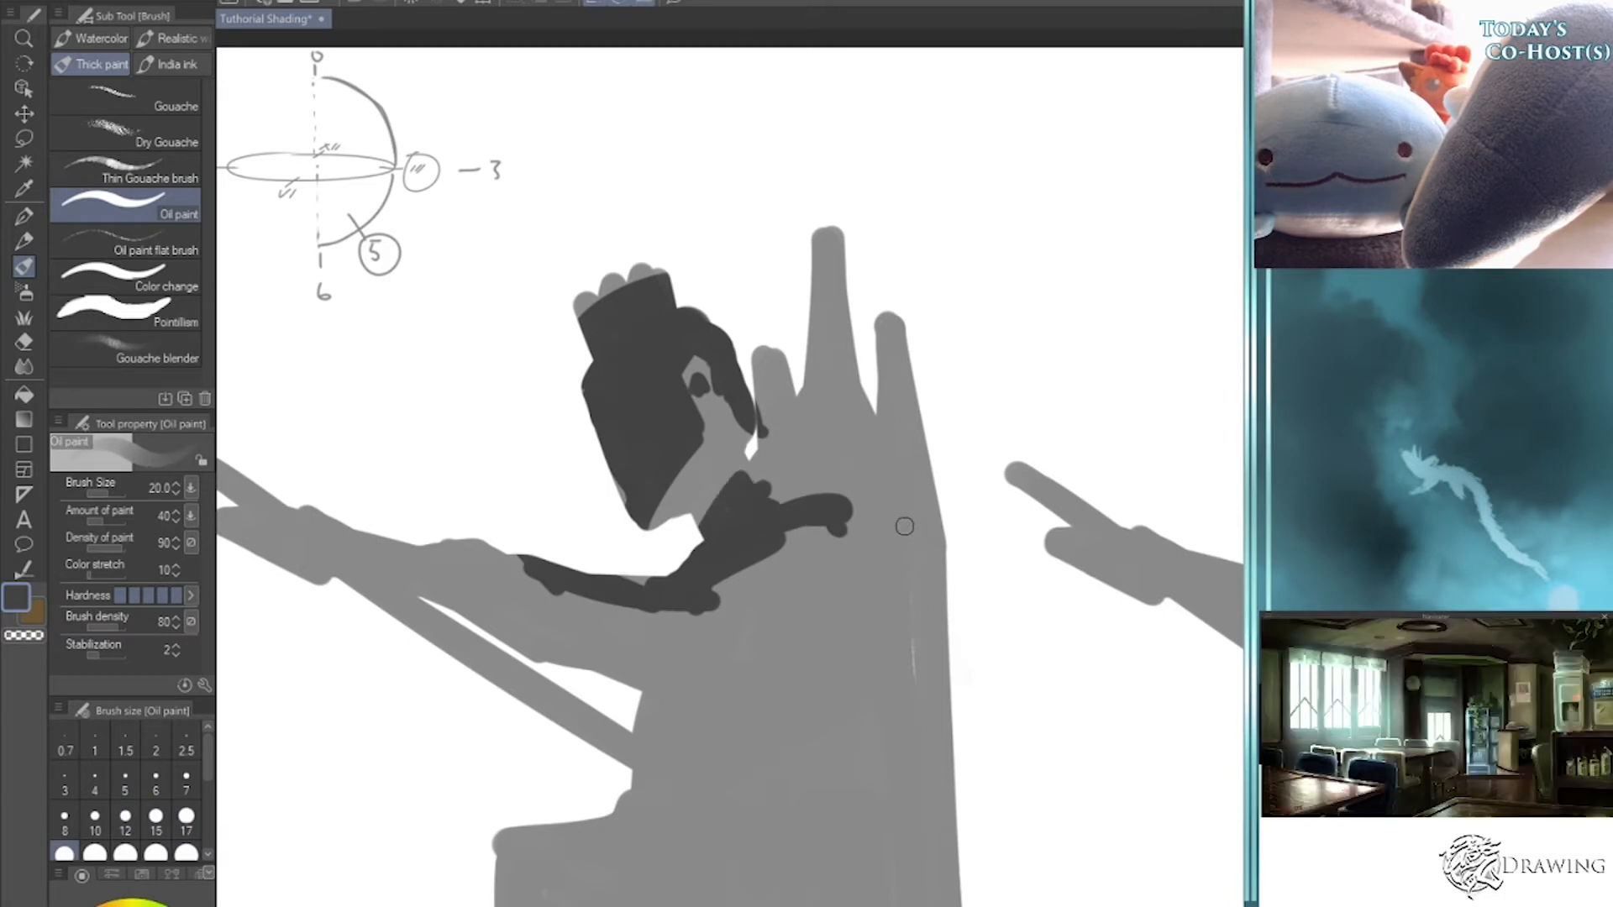
key("bracketleft")
key("bracketleft")
mouse_move(746, 471)
left_mouse_down()
mouse_move(795, 490)
mouse_move(778, 441)
mouse_move(759, 465)
mouse_move(783, 434)
left_mouse_up()
- Shade the upper throne back and the edges of its three spires in dark gray, cleaning up stray paint
key("bracketright")
key("bracketright")
mouse_move(762, 354)
left_mouse_down()
mouse_move(761, 411)
mouse_move(763, 339)
mouse_move(798, 461)
mouse_move(786, 486)
mouse_move(831, 394)
mouse_move(797, 487)
mouse_move(818, 323)
mouse_move(822, 451)
mouse_move(777, 463)
mouse_move(832, 422)
mouse_move(872, 478)
mouse_move(786, 496)
mouse_move(853, 496)
left_mouse_up()
key("bracketright")
key("bracketright")
key("bracketleft")
key("bracketleft")
key("bracketleft")
mouse_move(818, 324)
left_mouse_down()
mouse_move(812, 250)
mouse_move(815, 344)
left_mouse_up()
key("bracketright")
left_click_drag(867, 416, 827, 241)
mouse_move(887, 326)
left_mouse_down()
mouse_move(932, 509)
mouse_move(883, 362)
mouse_move(888, 494)
mouse_move(908, 444)
mouse_move(808, 303)
mouse_move(765, 324)
mouse_move(791, 382)
mouse_move(824, 248)
mouse_move(854, 442)
mouse_move(922, 512)
mouse_move(875, 362)
left_mouse_up()
key("e")
mouse_move(808, 269)
left_mouse_down()
mouse_move(828, 376)
mouse_move(810, 252)
mouse_move(803, 411)
mouse_move(825, 380)
mouse_move(804, 401)
mouse_move(762, 401)
mouse_move(780, 467)
mouse_move(793, 425)
mouse_move(779, 477)
mouse_move(792, 442)
mouse_move(761, 466)
mouse_move(790, 424)
mouse_move(765, 447)
mouse_move(773, 397)
mouse_move(849, 416)
left_mouse_up()
key("b")
- Block in a dark horizontal band beneath the torso and a vertical one down to the canvas edge
left_click_drag(885, 578, 1015, 381)
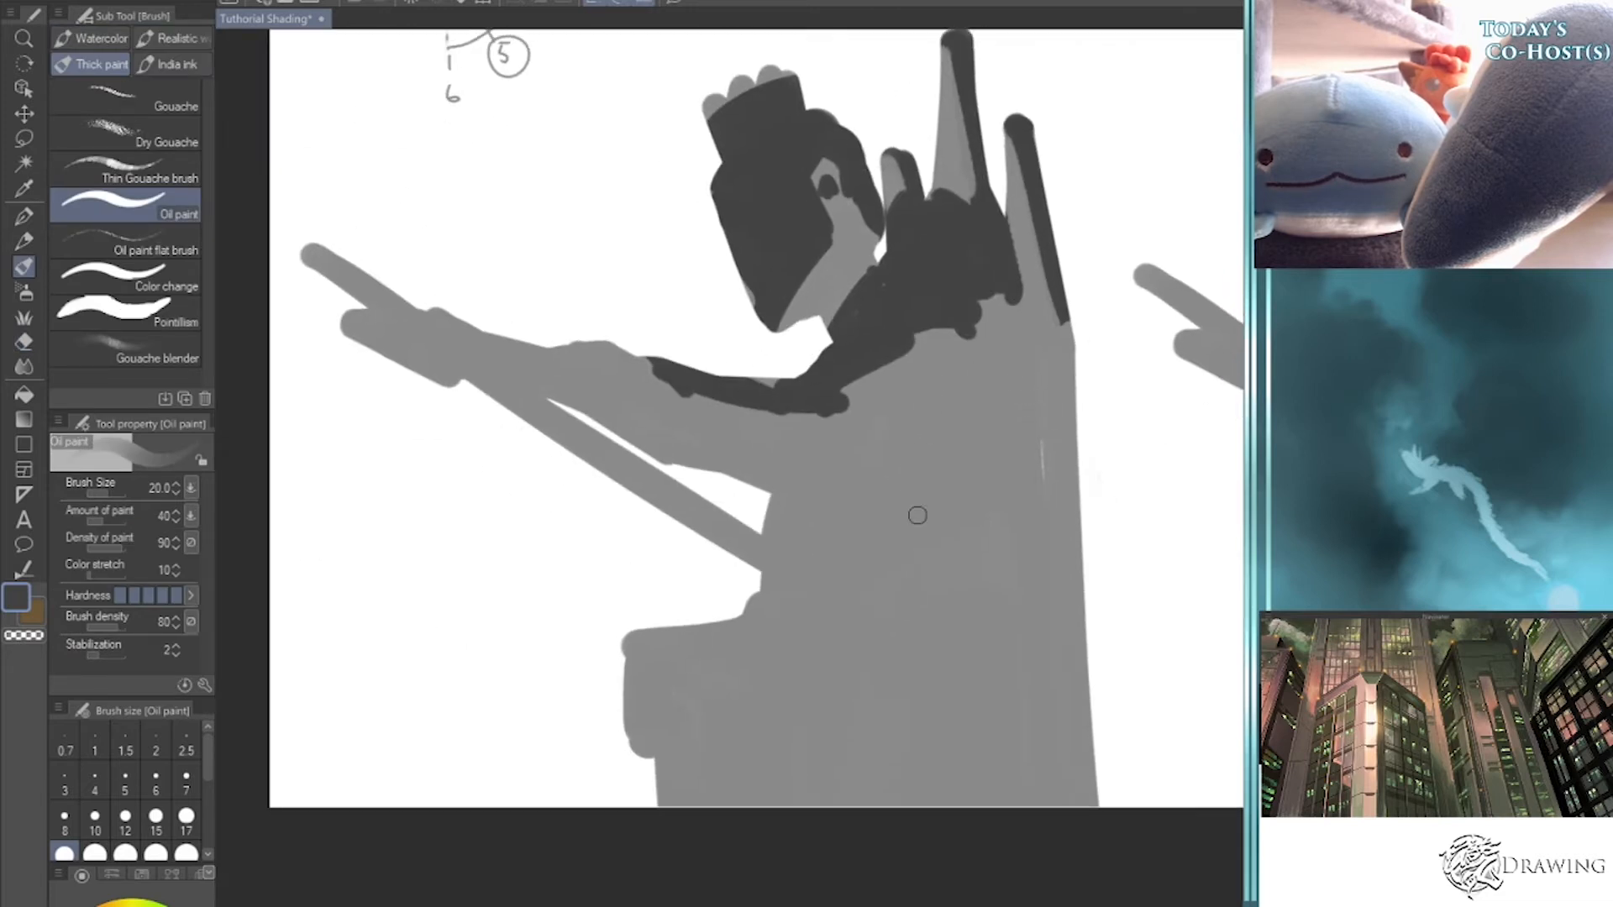
left_click_drag(825, 648, 951, 632)
mouse_move(802, 656)
left_mouse_down()
mouse_move(966, 634)
mouse_move(771, 673)
mouse_move(788, 811)
mouse_move(816, 739)
mouse_move(848, 731)
mouse_move(856, 806)
left_mouse_up()
- Paint dark gray along the upper sides of the staff, hand and outstretched arm with a size 25 brush
key("bracketright")
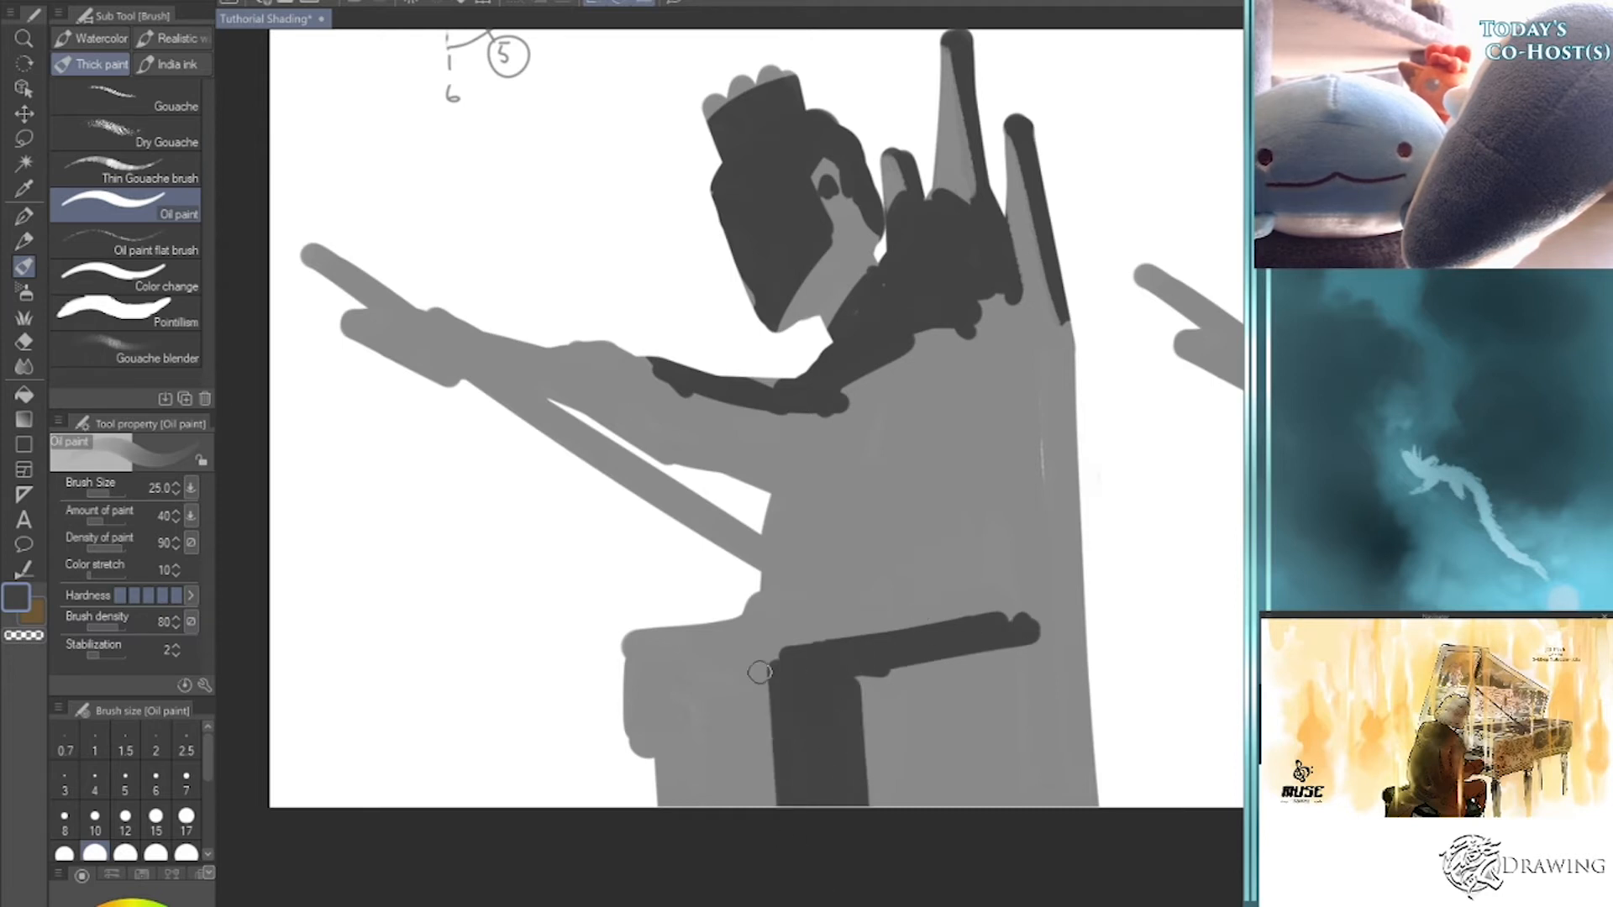
mouse_move(315, 257)
left_mouse_down()
mouse_move(360, 291)
mouse_move(375, 282)
mouse_move(359, 328)
mouse_move(398, 313)
mouse_move(391, 353)
mouse_move(454, 335)
mouse_move(971, 677)
left_mouse_up()
key("e")
key("b")
left_click_drag(797, 569, 915, 634)
left_click_drag(561, 410, 873, 608)
mouse_move(664, 369)
left_mouse_down()
mouse_move(461, 335)
mouse_move(635, 361)
mouse_move(612, 360)
mouse_move(849, 302)
left_mouse_up()
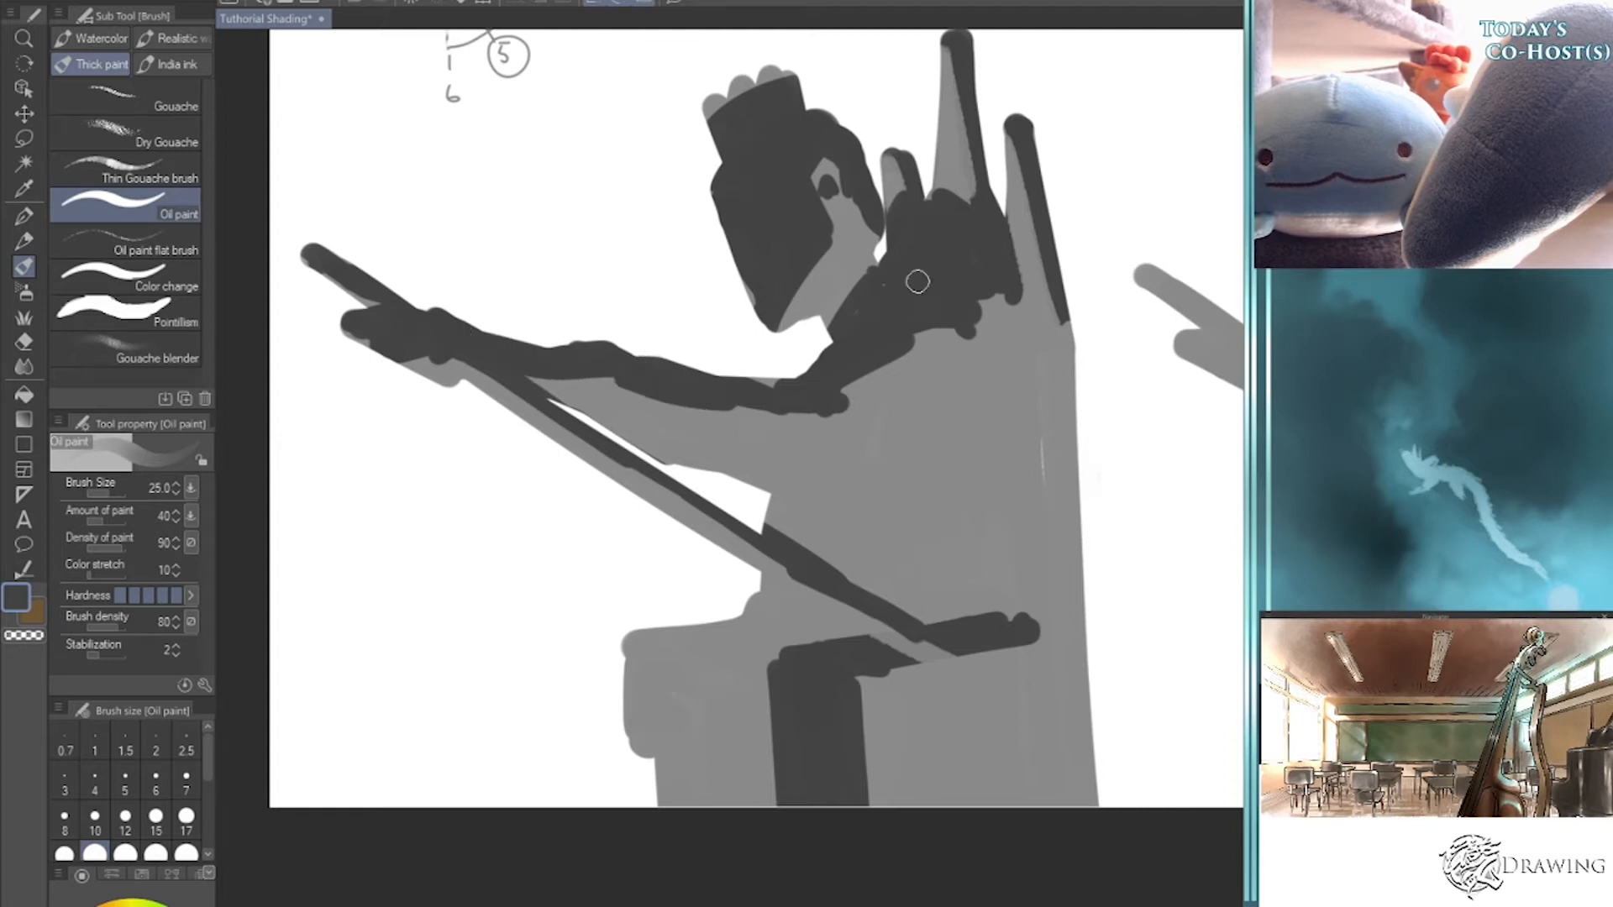
- Widen the shadow along the arm and shoulder, and block in a dark patch at the waist
mouse_move(834, 426)
left_mouse_down()
mouse_move(782, 398)
mouse_move(721, 420)
mouse_move(662, 399)
mouse_move(712, 384)
left_mouse_up()
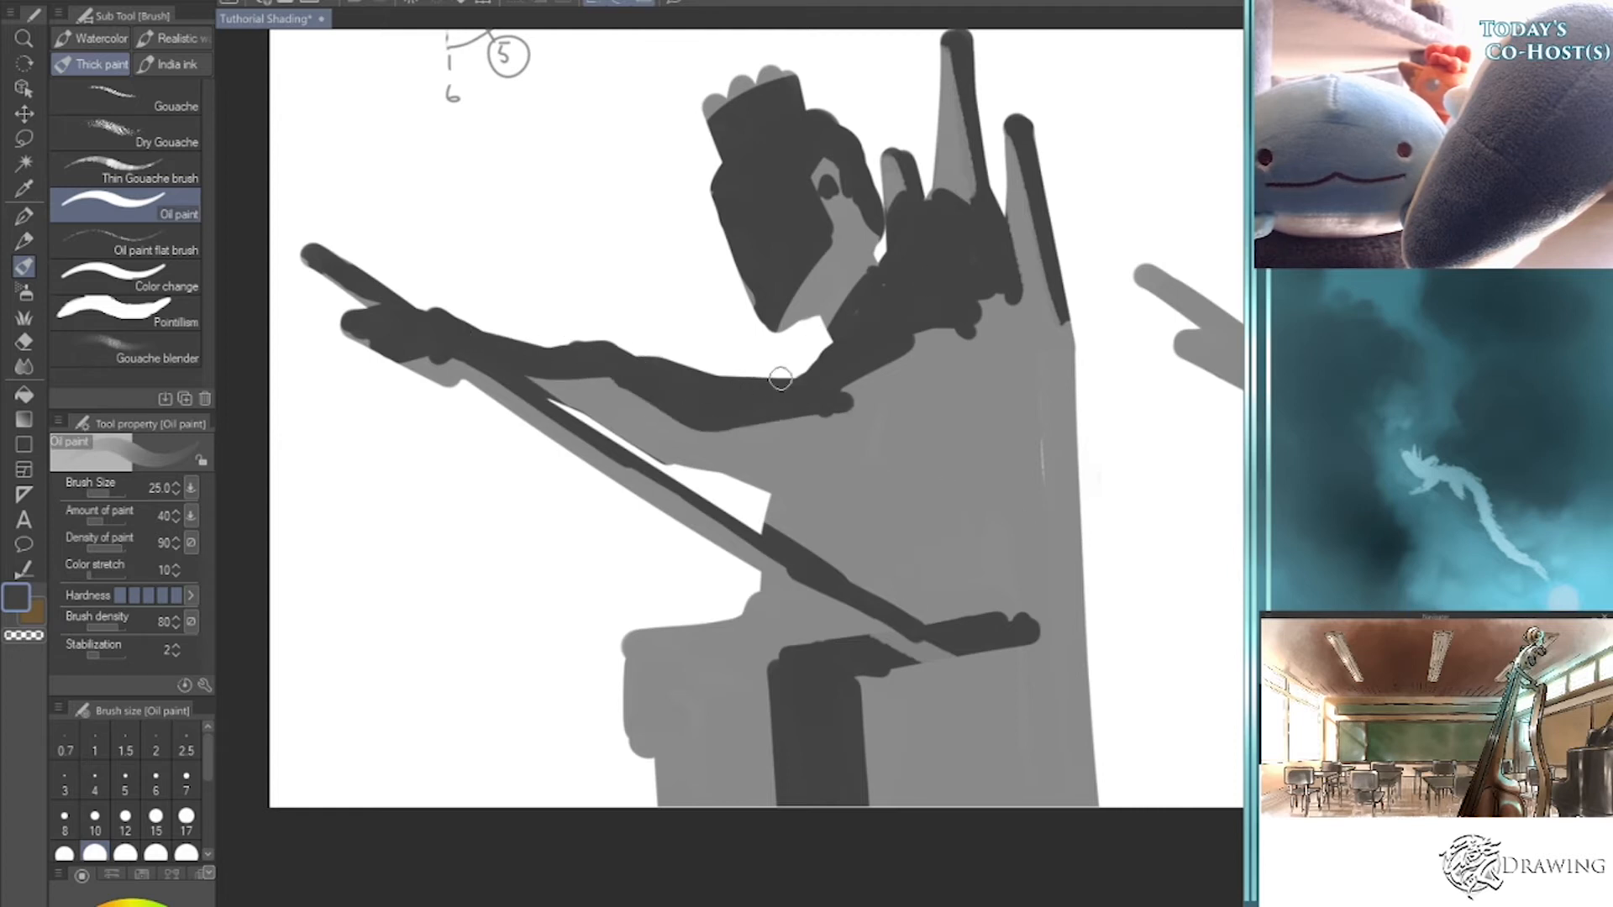
mouse_move(821, 376)
left_mouse_down()
mouse_move(856, 405)
mouse_move(877, 362)
mouse_move(984, 309)
left_mouse_up()
mouse_move(819, 505)
left_mouse_down()
mouse_move(848, 513)
mouse_move(777, 520)
mouse_move(857, 549)
mouse_move(914, 509)
mouse_move(865, 548)
mouse_move(878, 576)
left_mouse_up()
- Paint a near-black core shadow along the arm, shoulder and jaw, and dab sampled light gray on the cheek
key("c")
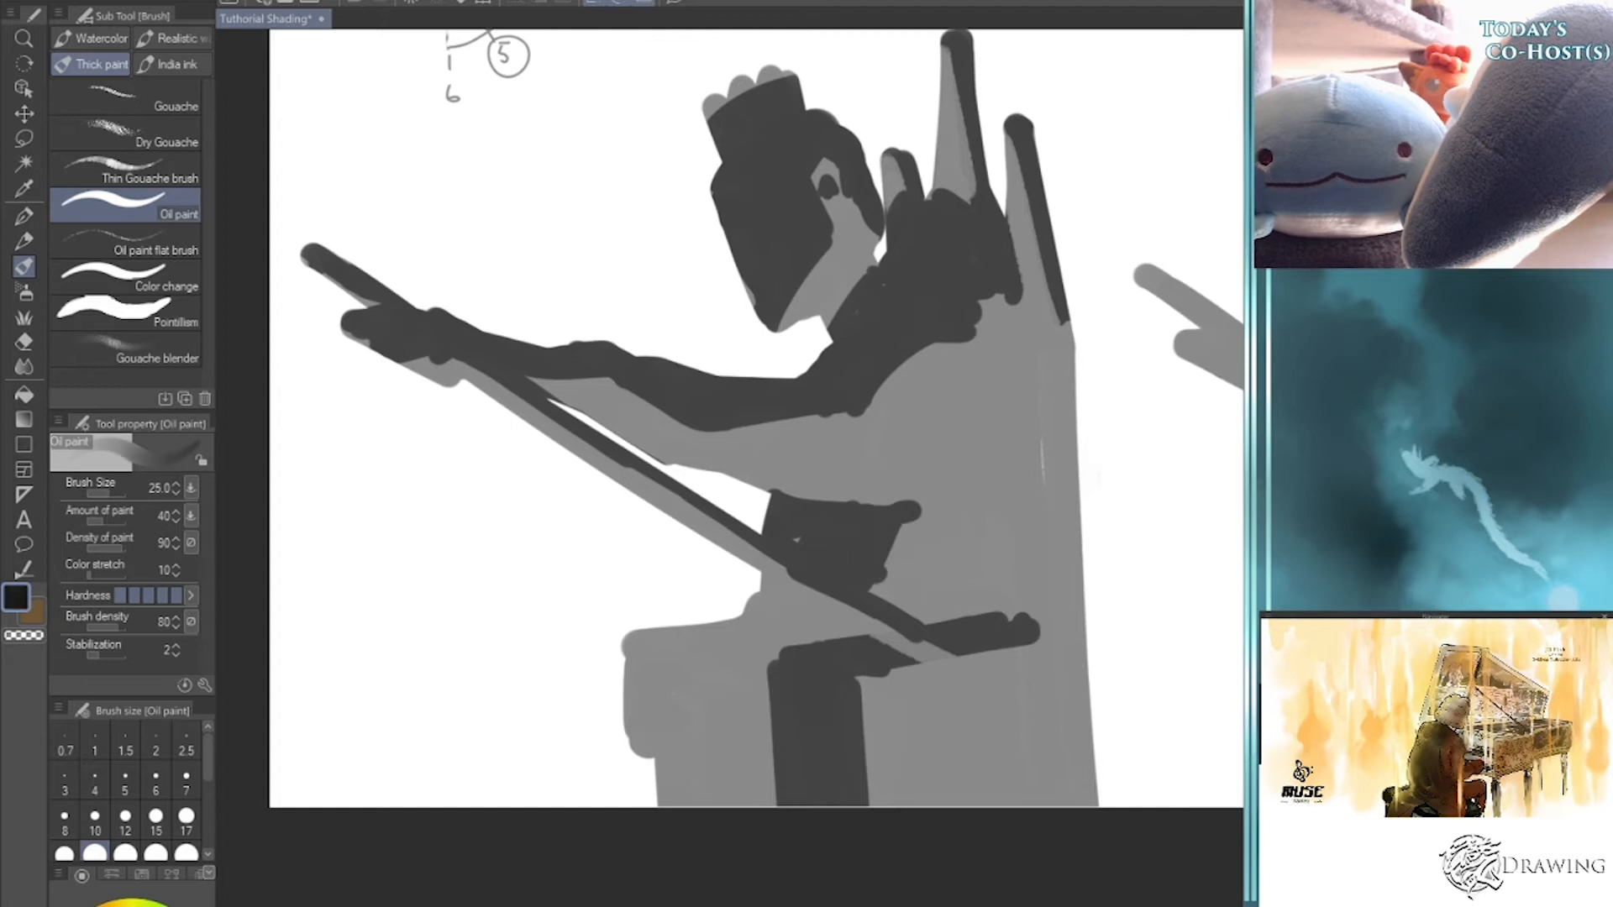
mouse_move(738, 396)
left_mouse_down()
mouse_move(807, 413)
mouse_move(943, 322)
mouse_move(864, 349)
mouse_move(826, 392)
mouse_move(520, 375)
mouse_move(448, 344)
left_mouse_up()
mouse_move(772, 313)
left_mouse_down()
mouse_move(815, 241)
mouse_move(797, 180)
left_mouse_up()
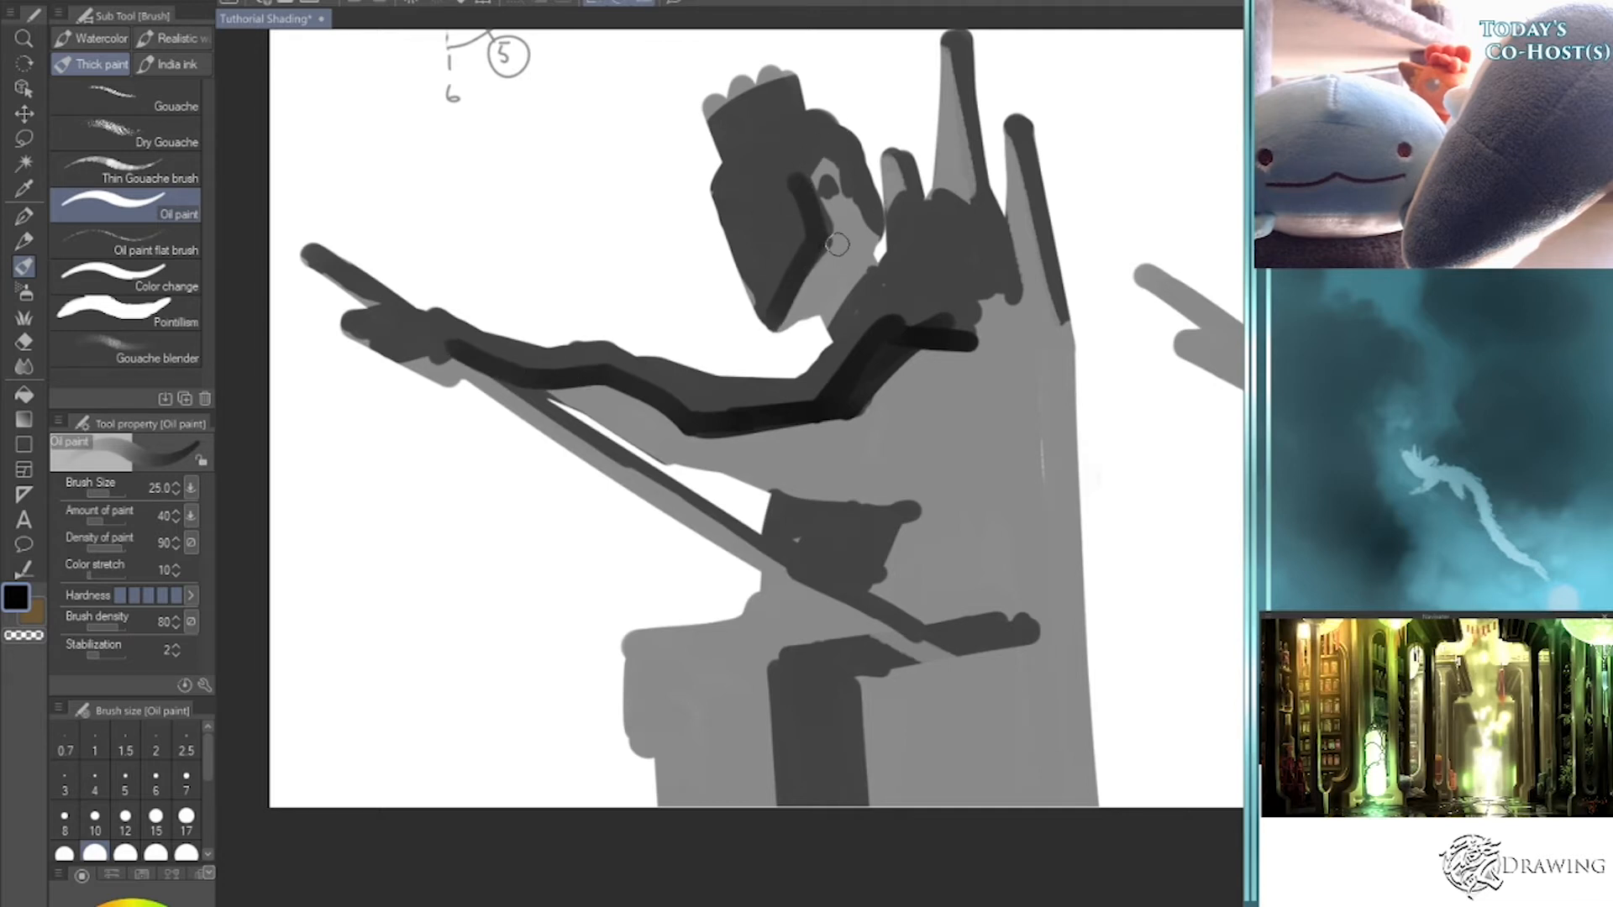
left_click(838, 245, "alt")
mouse_move(777, 208)
left_mouse_down()
mouse_move(758, 223)
mouse_move(777, 210)
left_mouse_up()
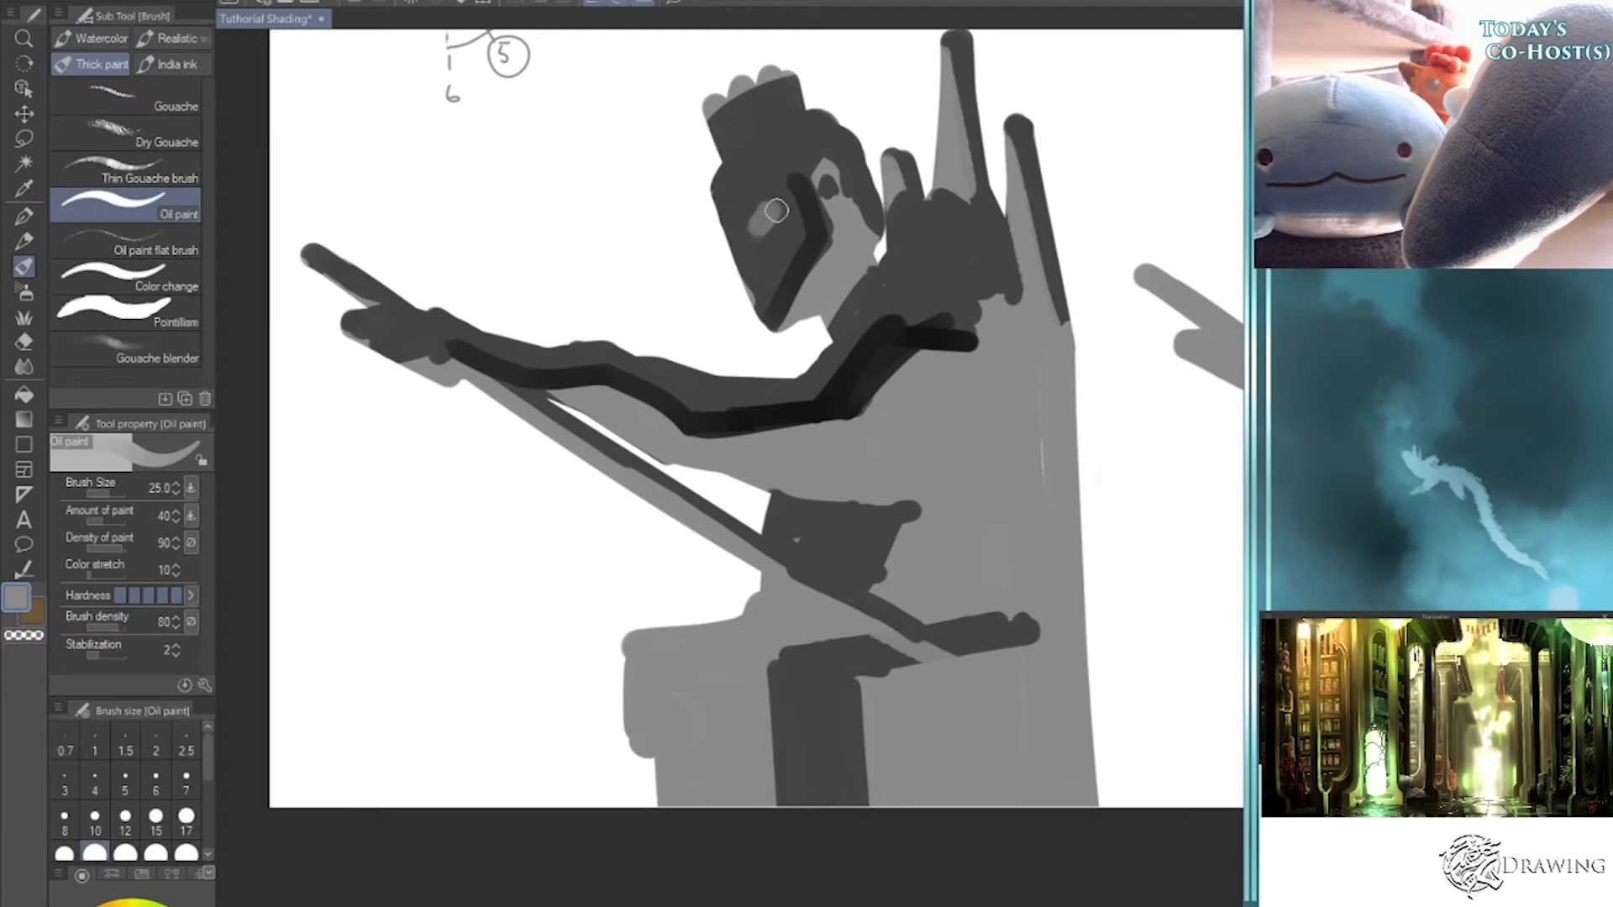
- Sample a dark tone from the figure and layer it beside the core shadow across the arm, shoulder, face and hair
key("alt")
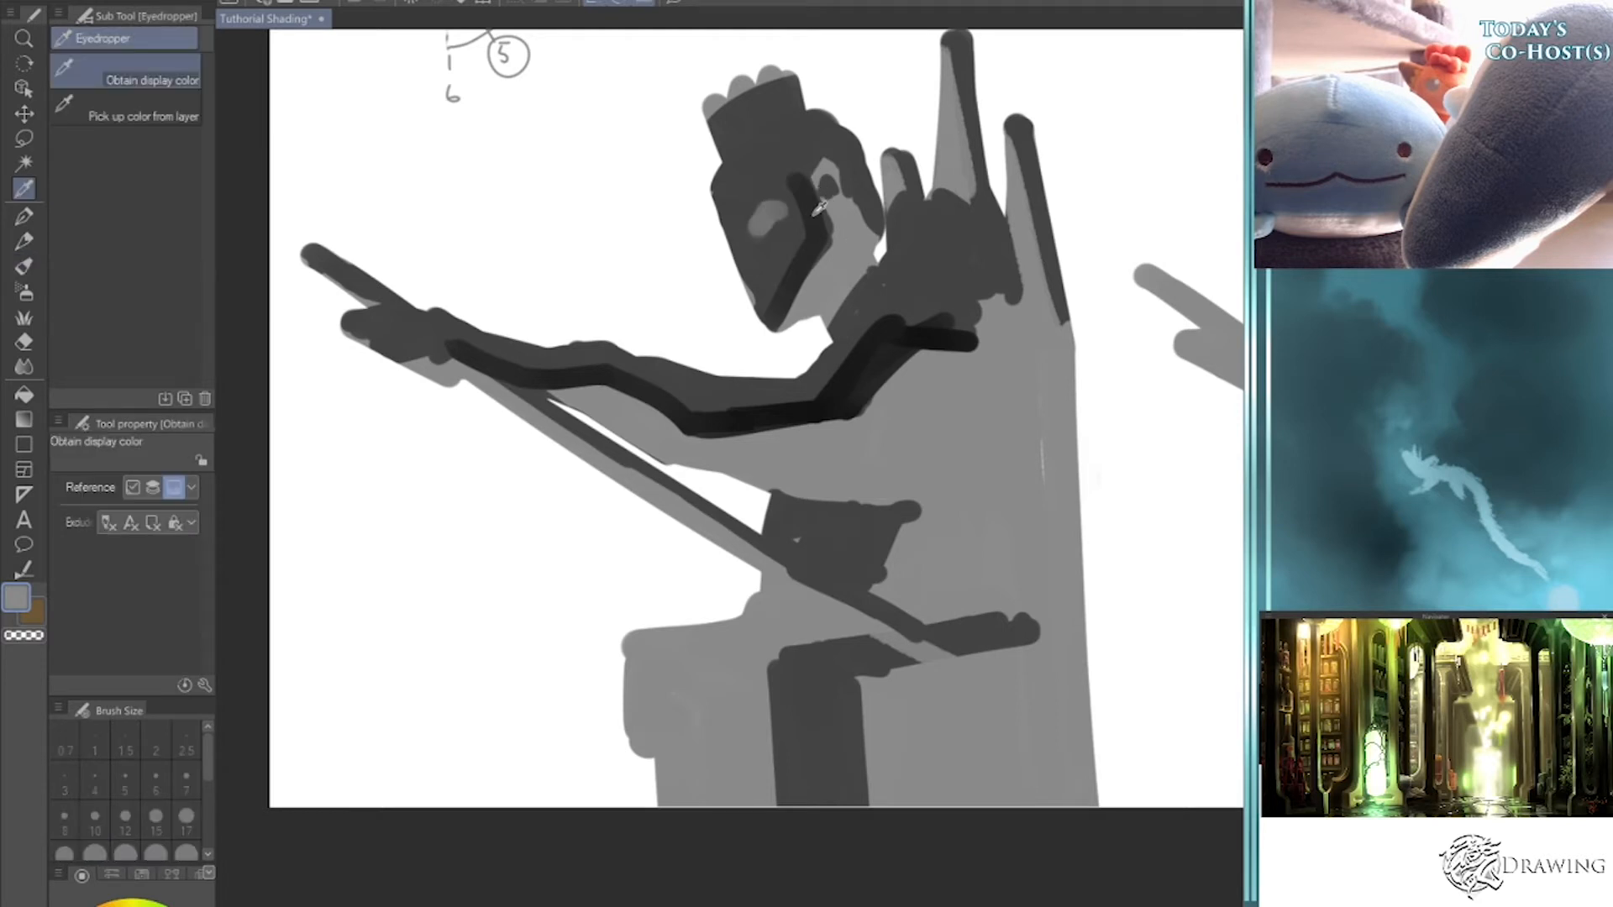
left_click(956, 306, "alt")
mouse_move(891, 320)
left_mouse_down()
mouse_move(956, 325)
mouse_move(907, 303)
mouse_move(785, 402)
mouse_move(851, 332)
mouse_move(730, 405)
mouse_move(606, 366)
mouse_move(377, 333)
mouse_move(458, 345)
left_mouse_up()
left_click_drag(779, 237, 800, 145)
mouse_move(851, 161)
left_mouse_down()
mouse_move(860, 194)
mouse_move(855, 157)
mouse_move(824, 142)
mouse_move(768, 196)
left_mouse_up()
mouse_move(762, 252)
left_mouse_down()
mouse_move(791, 223)
mouse_move(760, 225)
mouse_move(752, 202)
mouse_move(810, 149)
left_mouse_up()
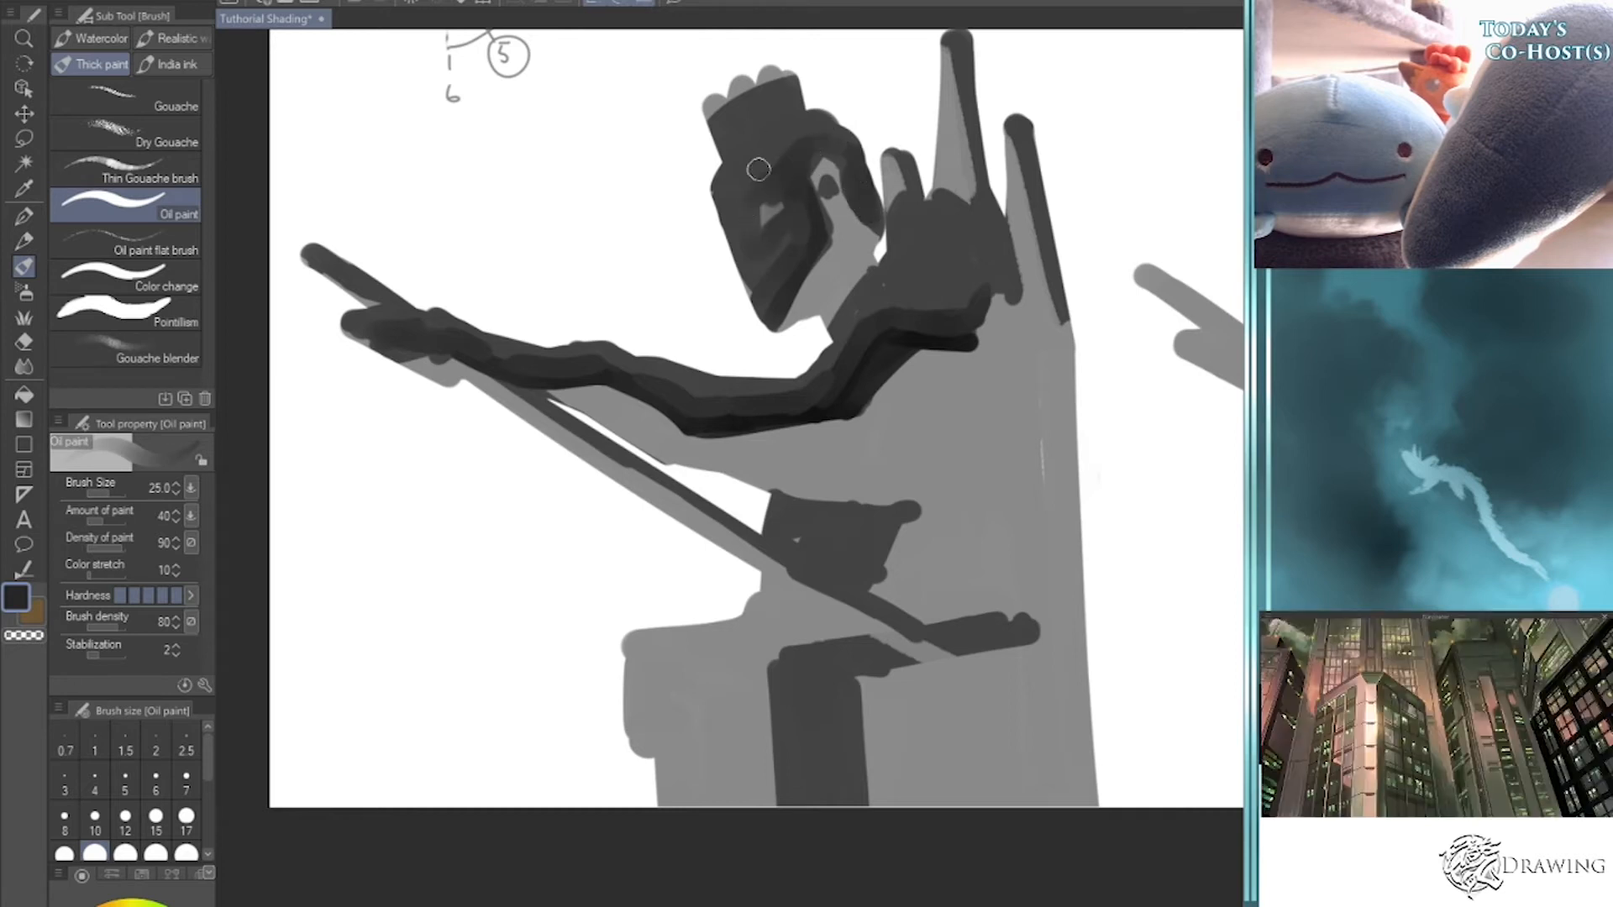
mouse_move(730, 192)
left_mouse_down()
mouse_move(833, 126)
mouse_move(739, 156)
mouse_move(845, 134)
left_mouse_up()
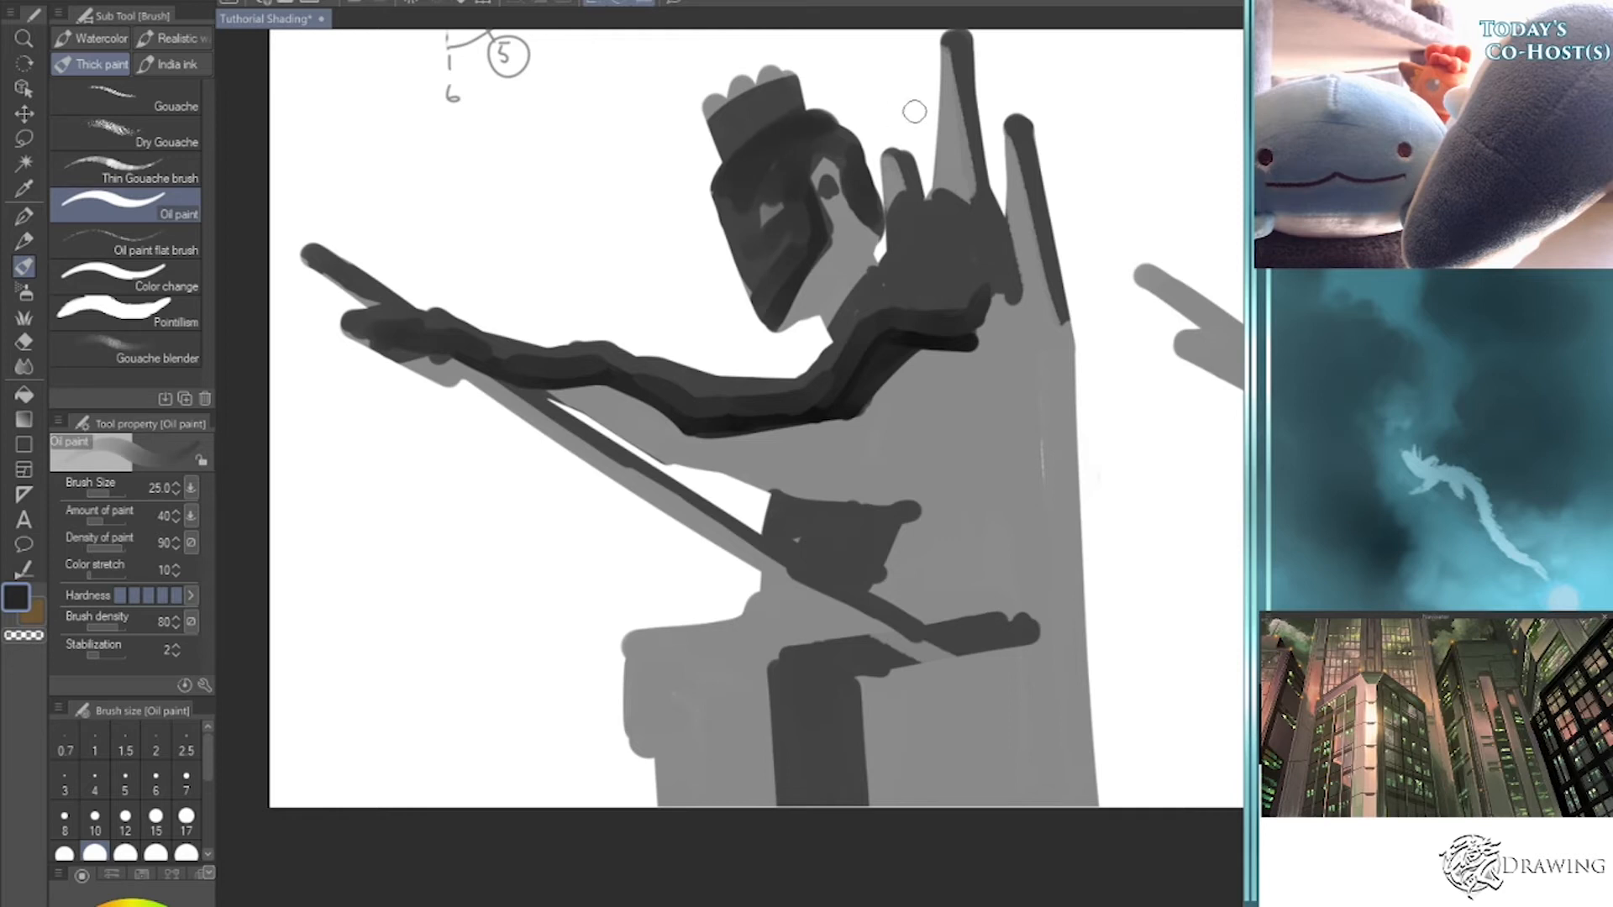
mouse_move(947, 308)
left_mouse_down()
mouse_move(857, 317)
mouse_move(911, 285)
left_mouse_up()
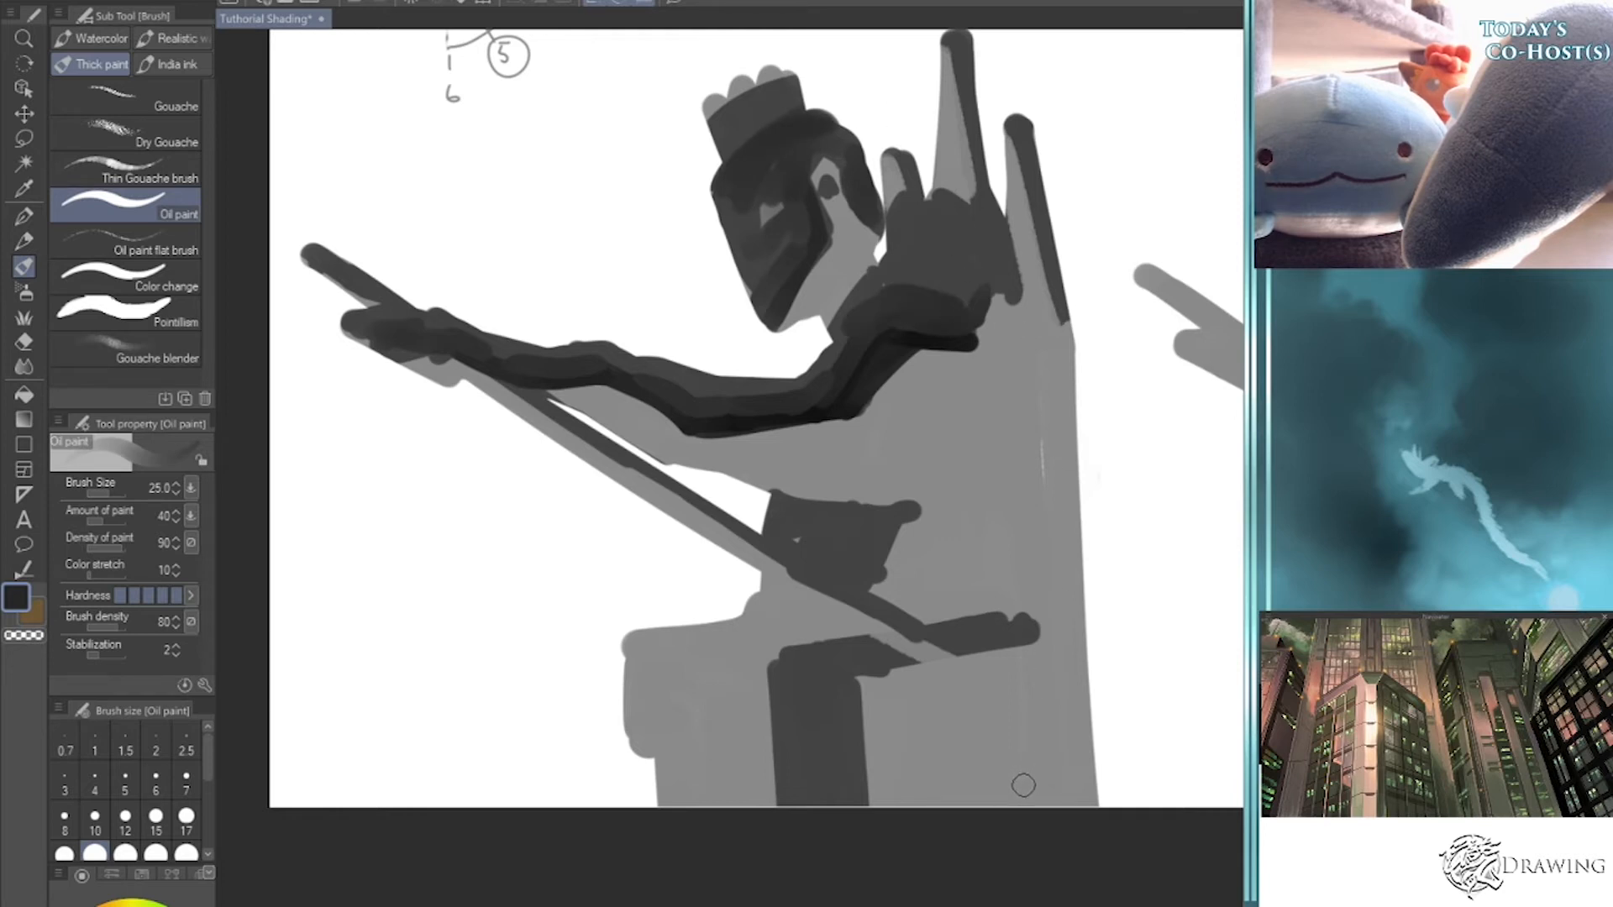
- Paint the legs and lap in very dark gray and deepen the shadows around the waist and lower back
mouse_move(782, 520)
left_mouse_down()
mouse_move(849, 551)
mouse_move(805, 512)
mouse_move(861, 509)
mouse_move(865, 580)
mouse_move(882, 500)
left_mouse_up()
mouse_move(760, 590)
left_mouse_down()
mouse_move(836, 626)
mouse_move(811, 613)
mouse_move(832, 643)
mouse_move(642, 641)
mouse_move(813, 636)
mouse_move(750, 688)
mouse_move(713, 842)
mouse_move(681, 649)
mouse_move(647, 664)
mouse_move(639, 739)
mouse_move(660, 670)
left_mouse_up()
key("ctrl+z")
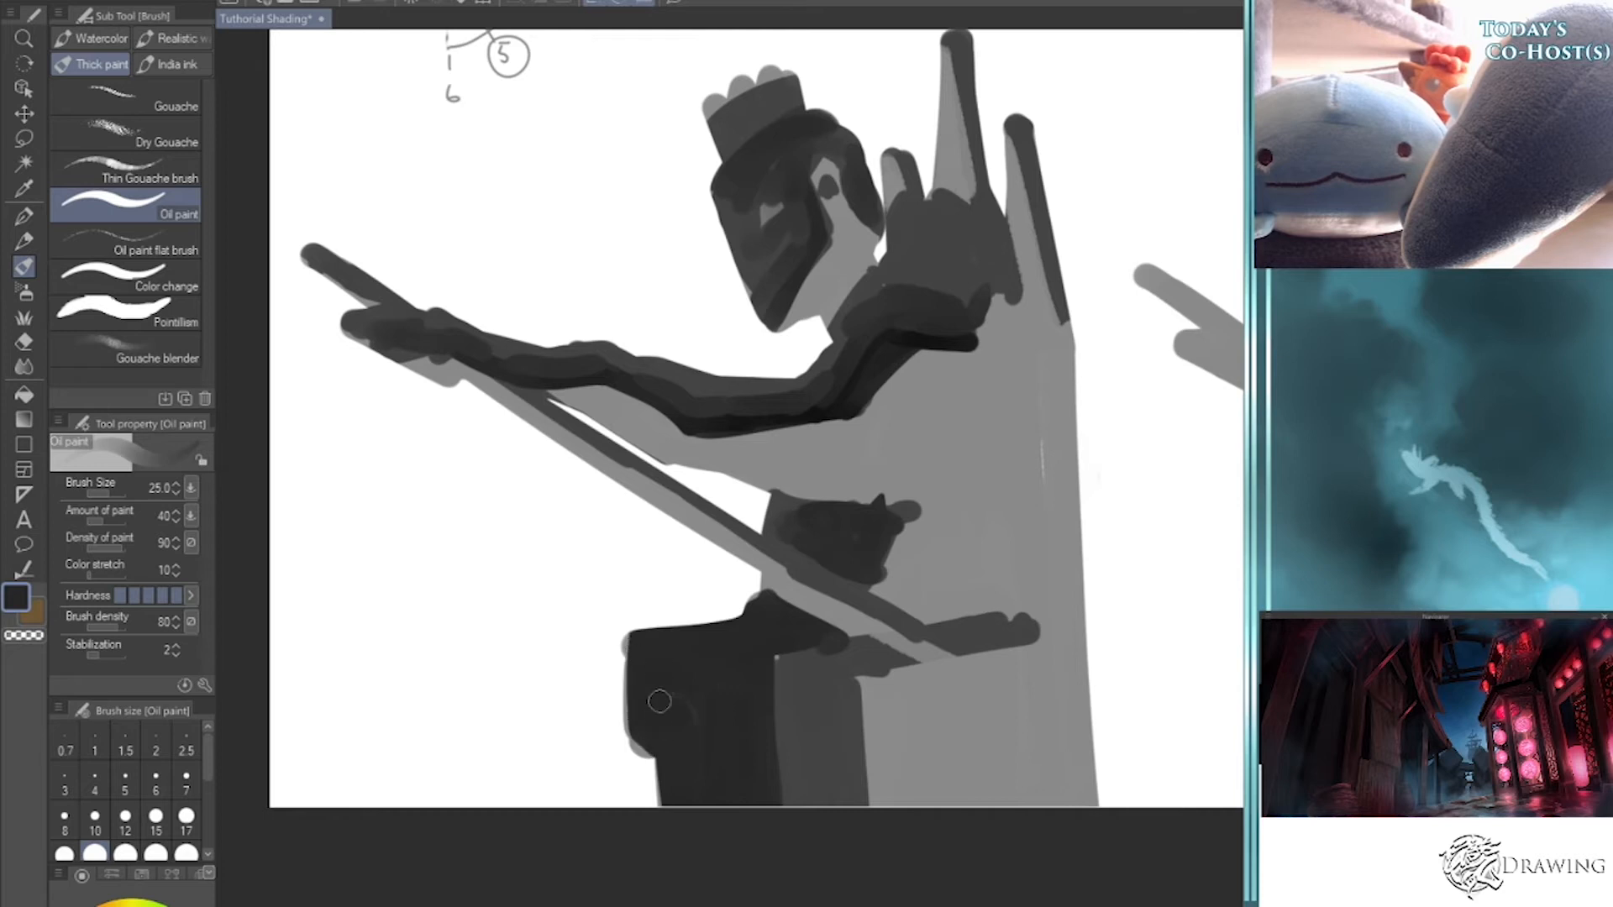
mouse_move(920, 514)
left_mouse_down()
mouse_move(882, 538)
mouse_move(949, 508)
left_mouse_up()
mouse_move(993, 607)
left_mouse_down()
mouse_move(995, 561)
mouse_move(1011, 555)
left_mouse_up()
- Sample a mid-dark gray to paint the throne's band behind the back and soften the waist shadow
key("alt")
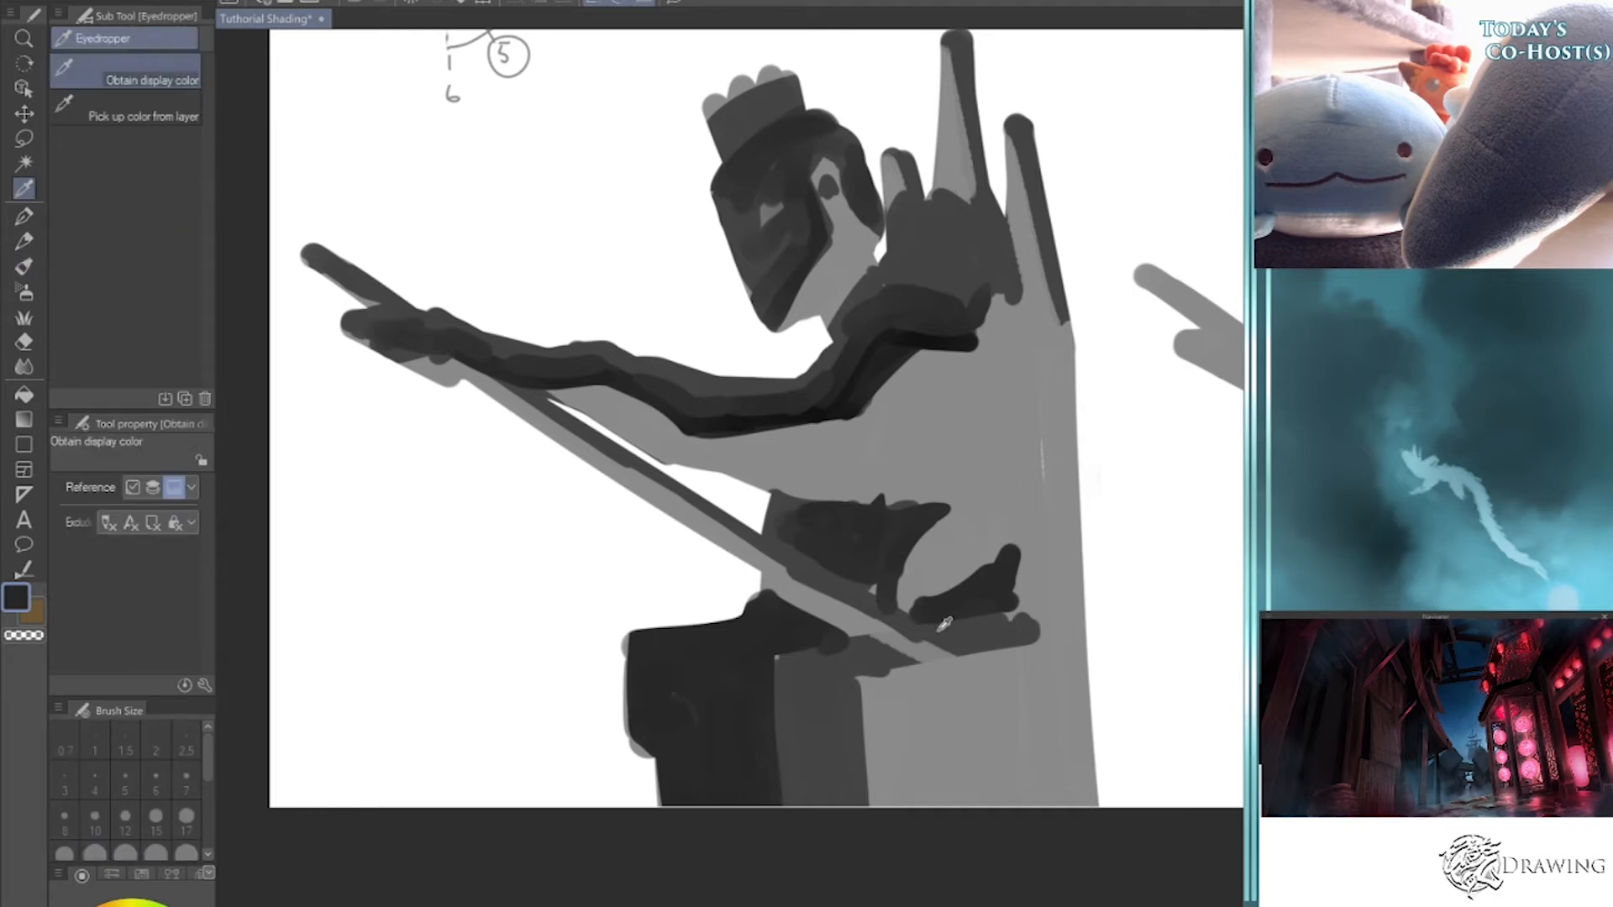
left_click(917, 641, "alt")
mouse_move(913, 604)
left_mouse_down()
mouse_move(1005, 558)
mouse_move(953, 510)
mouse_move(895, 502)
mouse_move(966, 462)
mouse_move(949, 504)
left_mouse_up()
mouse_move(991, 294)
left_mouse_down()
mouse_move(1019, 425)
mouse_move(1008, 267)
mouse_move(974, 304)
mouse_move(1000, 344)
mouse_move(1025, 617)
mouse_move(969, 688)
mouse_move(1000, 656)
left_mouse_up()
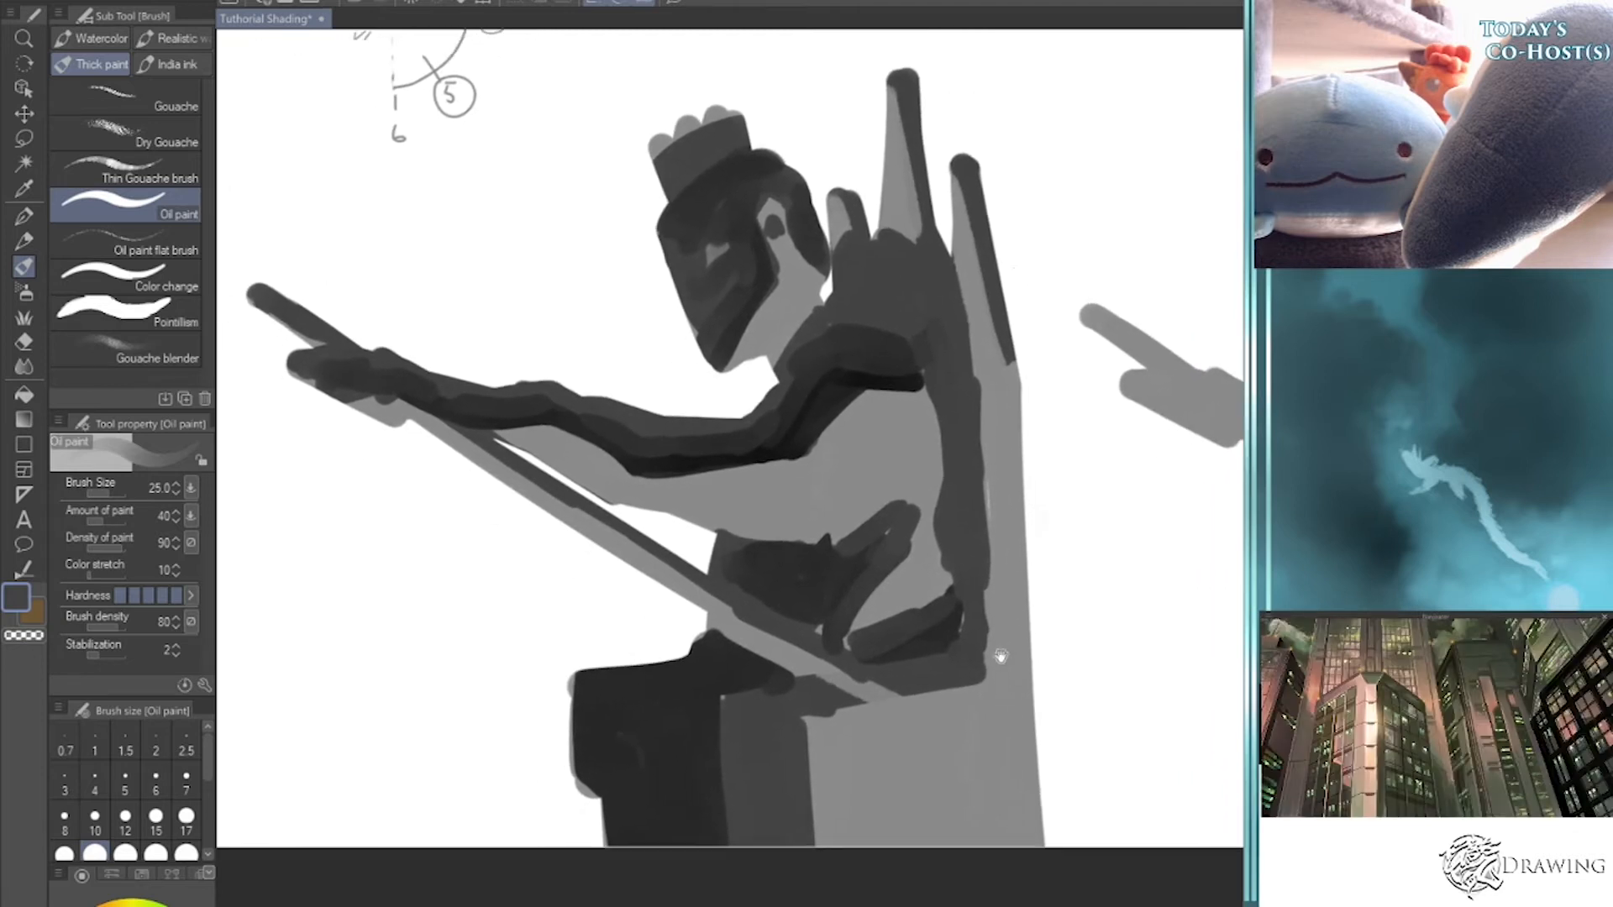
mouse_move(892, 213)
left_mouse_down()
mouse_move(880, 260)
mouse_move(857, 210)
left_mouse_up()
left_click_drag(731, 220, 783, 191)
left_click_drag(657, 488, 819, 458)
mouse_move(790, 546)
left_mouse_down()
mouse_move(849, 529)
mouse_move(842, 545)
left_mouse_up()
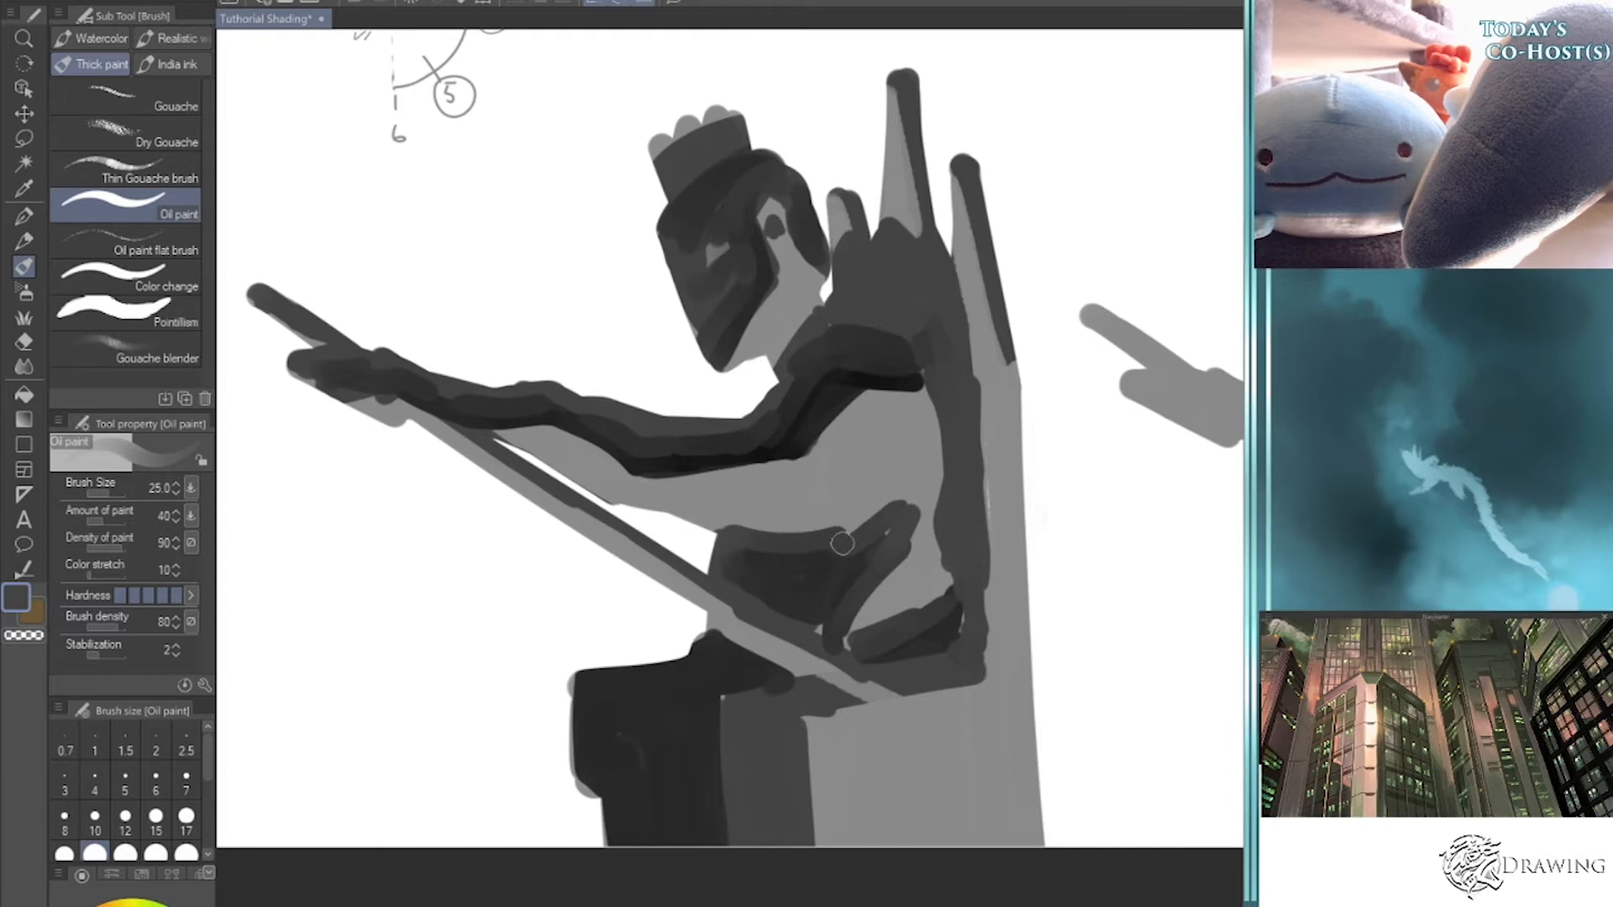
- Broaden and darken the throne shading behind the figure and extend the staff past the lap
scroll(843, 544, "down", 3)
mouse_move(1050, 650)
left_mouse_down()
mouse_move(798, 692)
mouse_move(859, 643)
mouse_move(798, 734)
left_mouse_up()
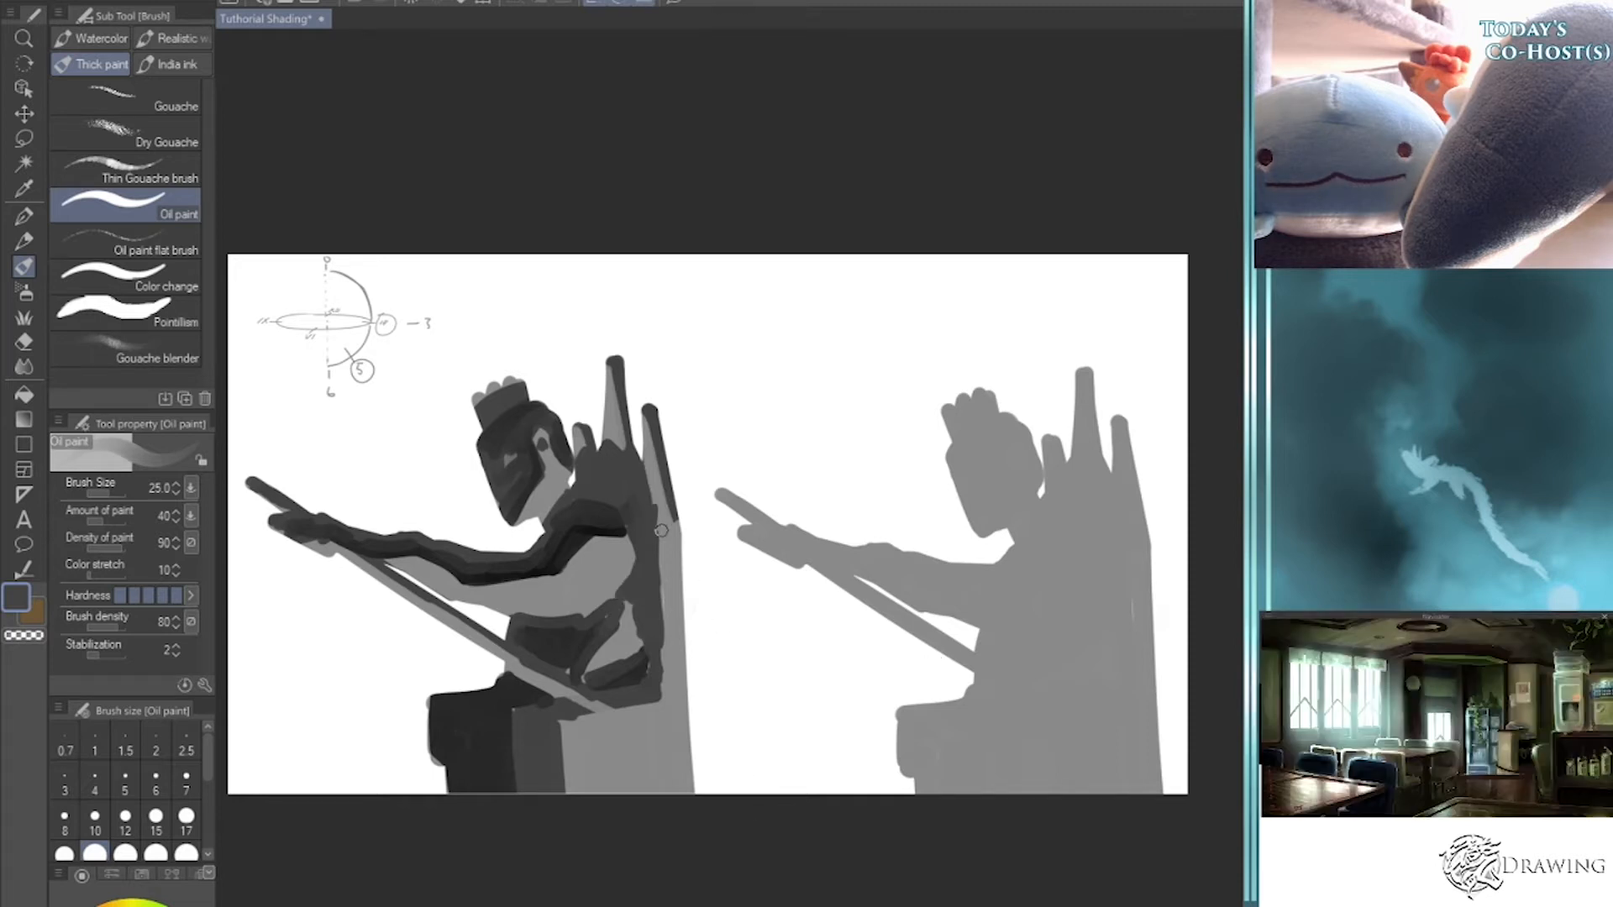
left_click_drag(661, 531, 658, 739)
left_click_drag(588, 437, 642, 577)
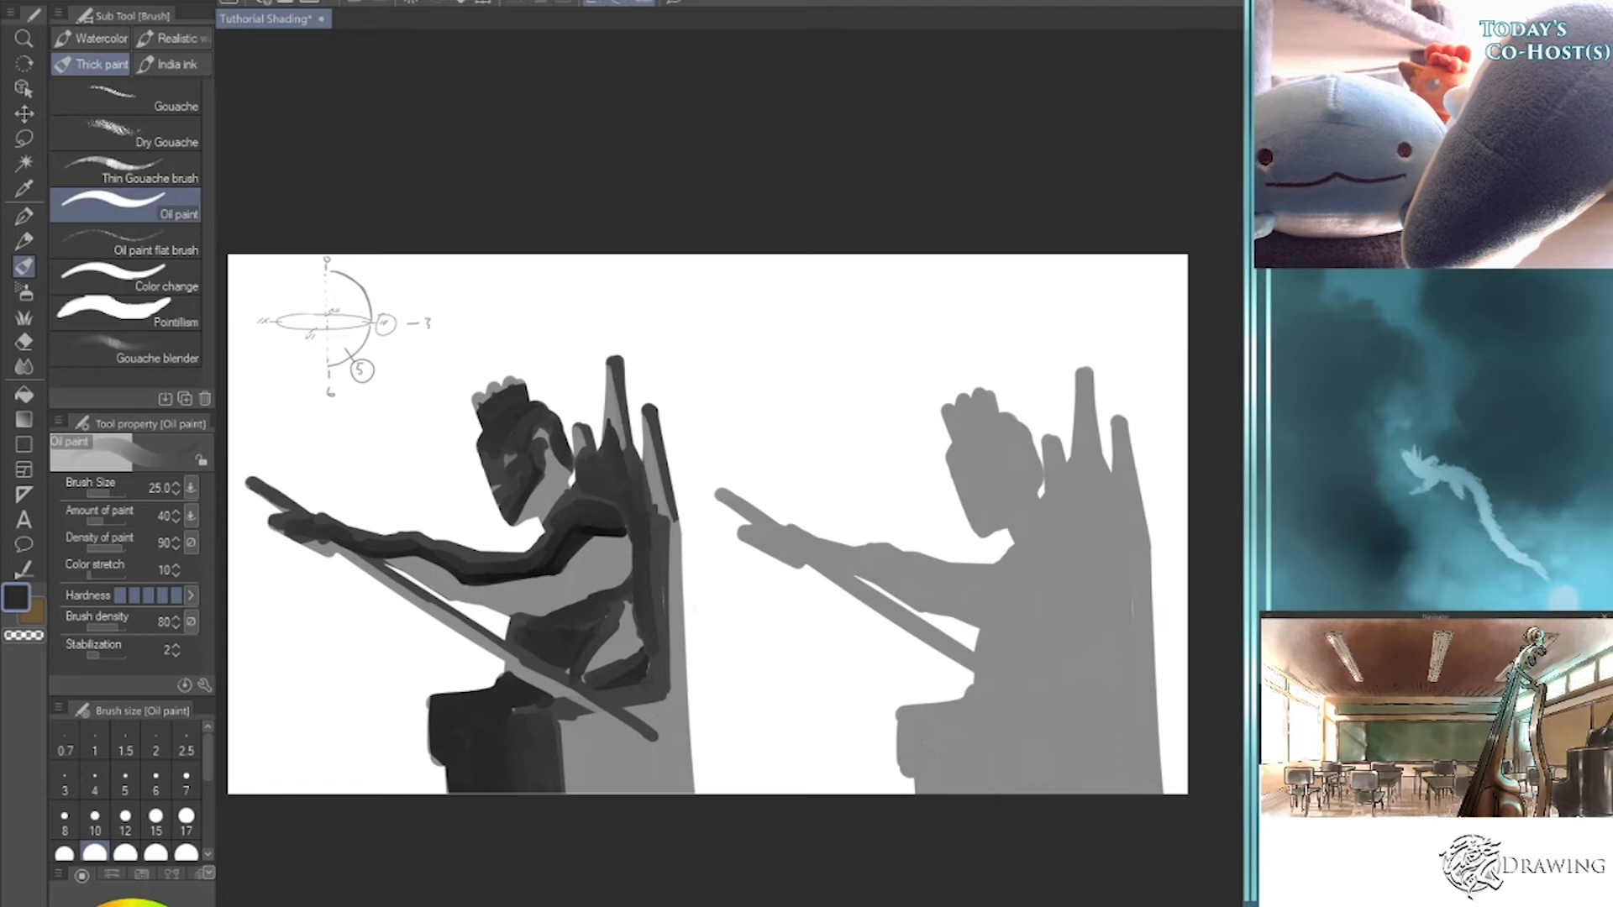
- Sketch a second clock diagram above the unshaded silhouette in light gray, with a left-facing arc, labels 3 and 6, and a circled 2
key("bracketleft")
key("bracketleft")
key("bracketleft")
key("bracketleft")
key("bracketleft")
key("bracketleft")
key("bracketleft")
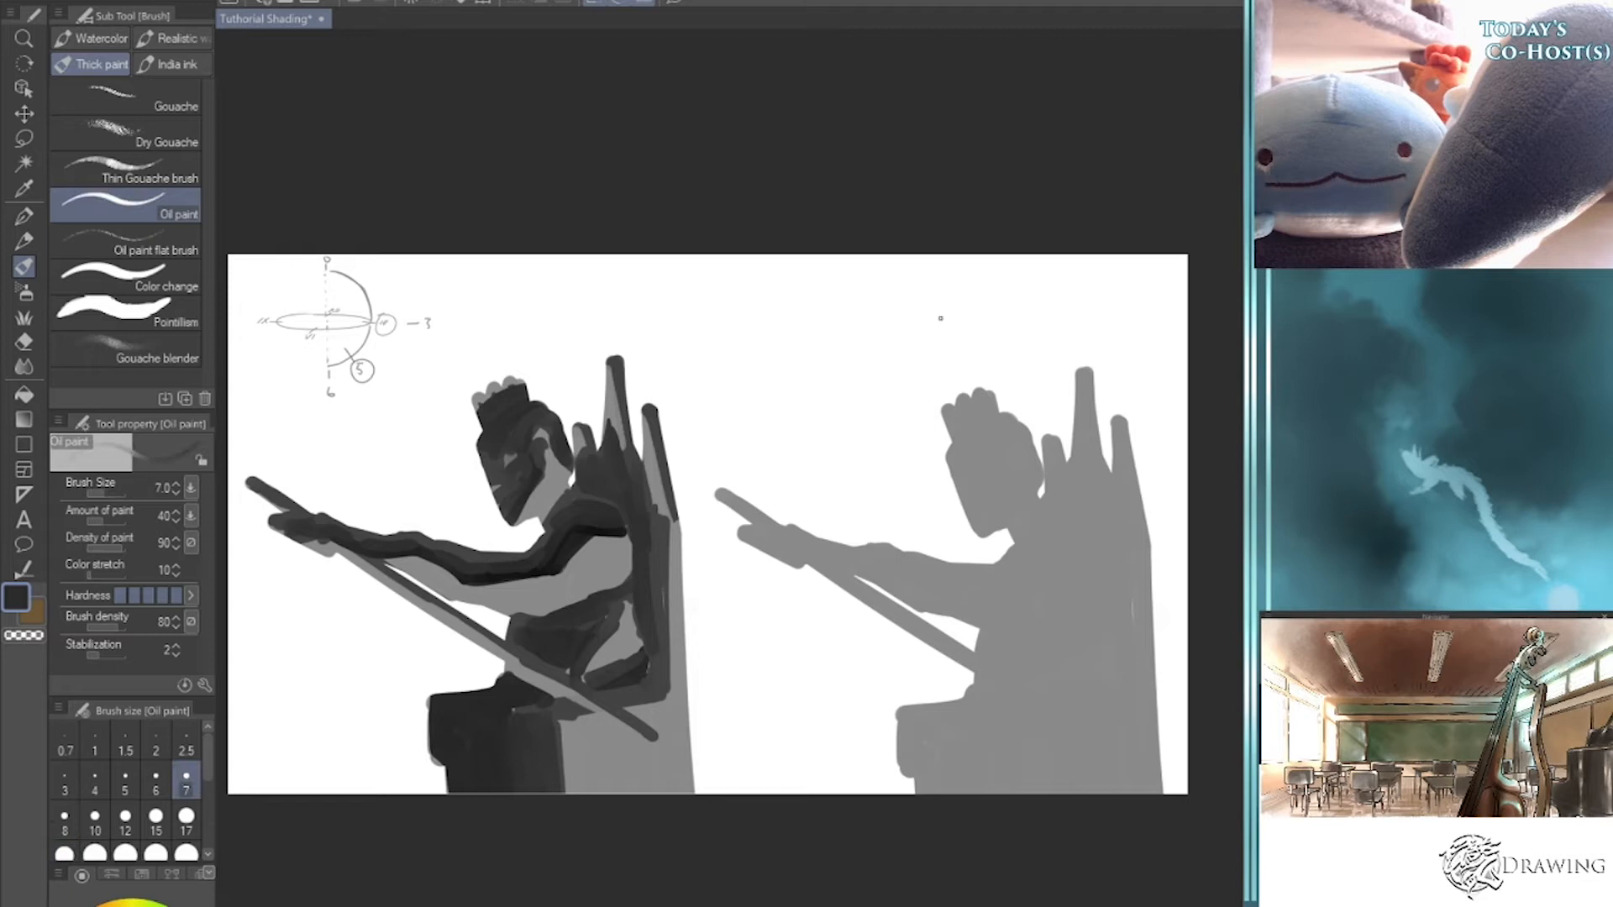
left_click(104, 905)
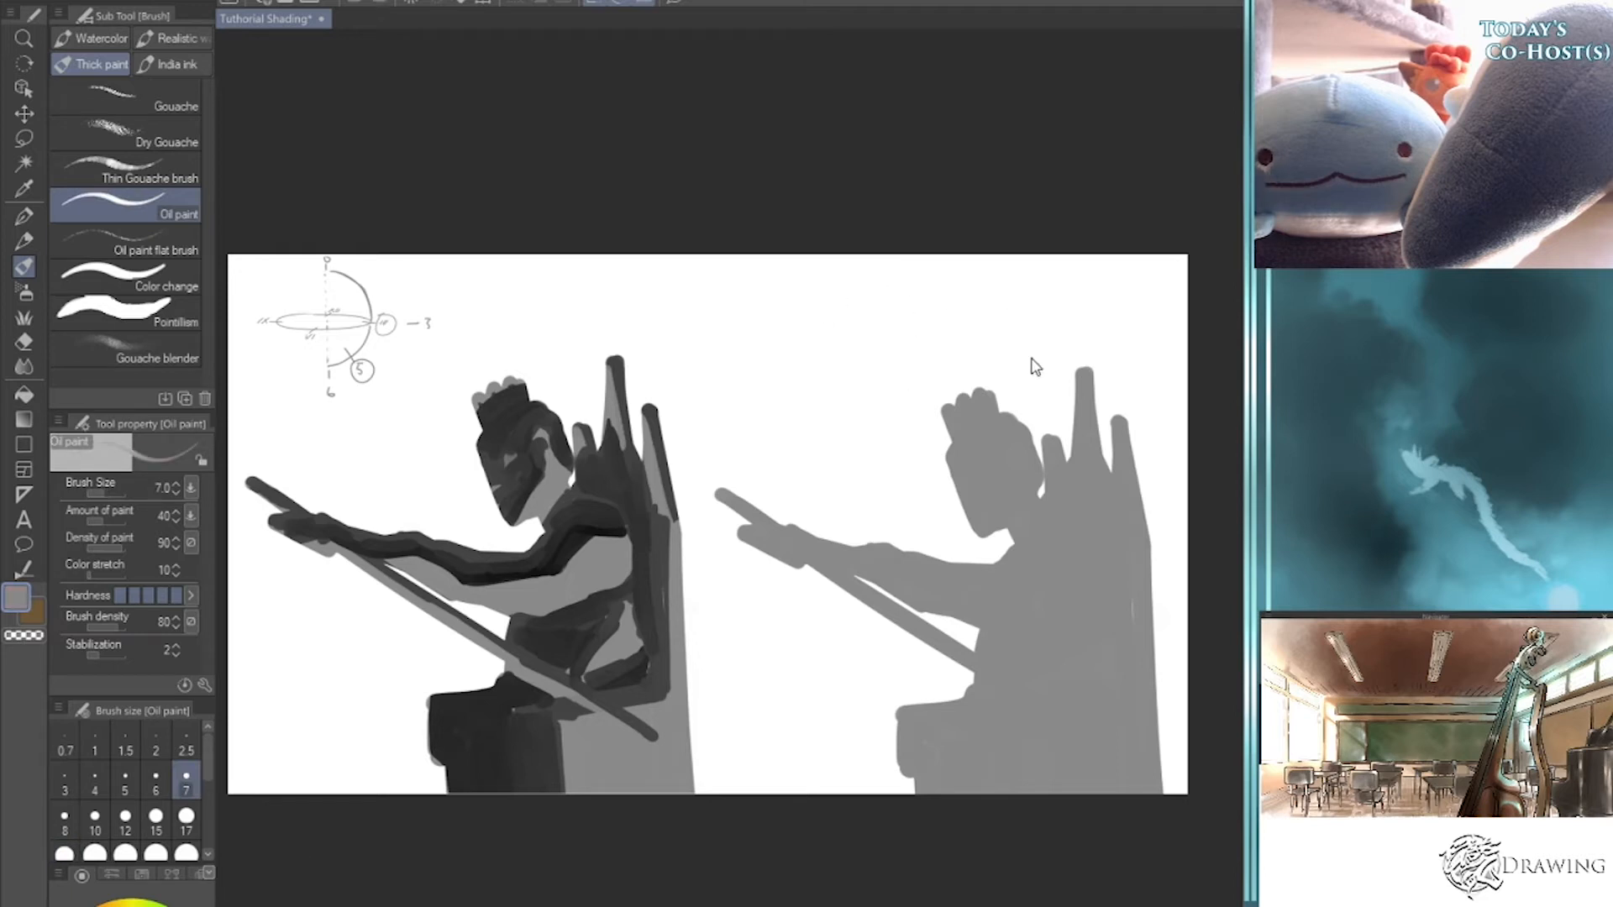
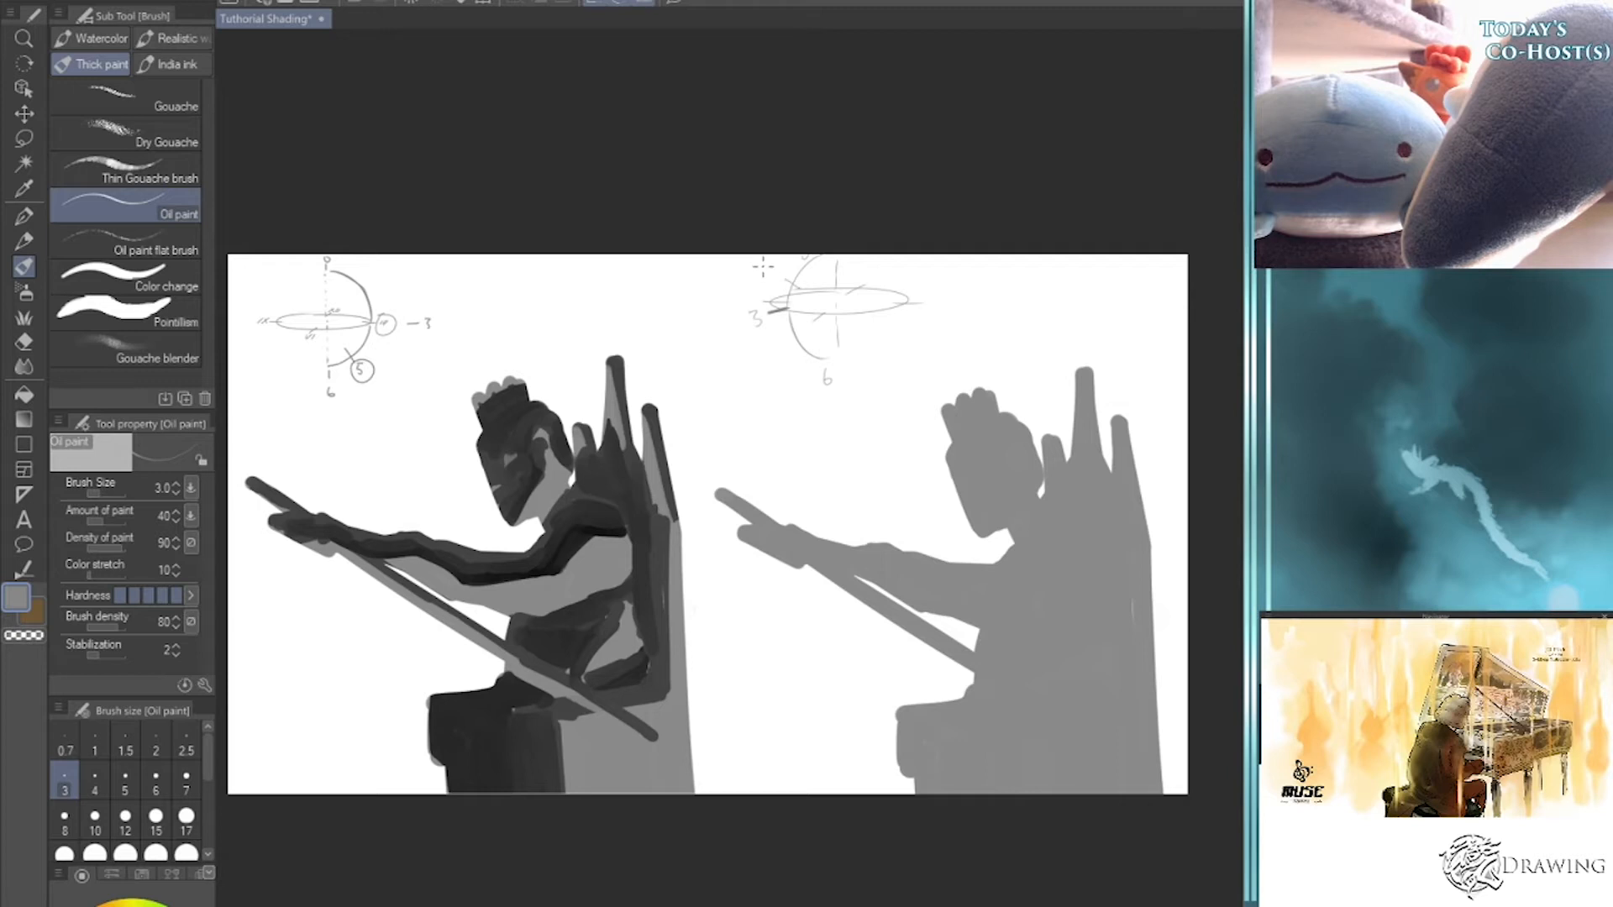
mouse_move(765, 263)
left_mouse_down()
mouse_move(780, 271)
mouse_move(760, 257)
left_mouse_up()
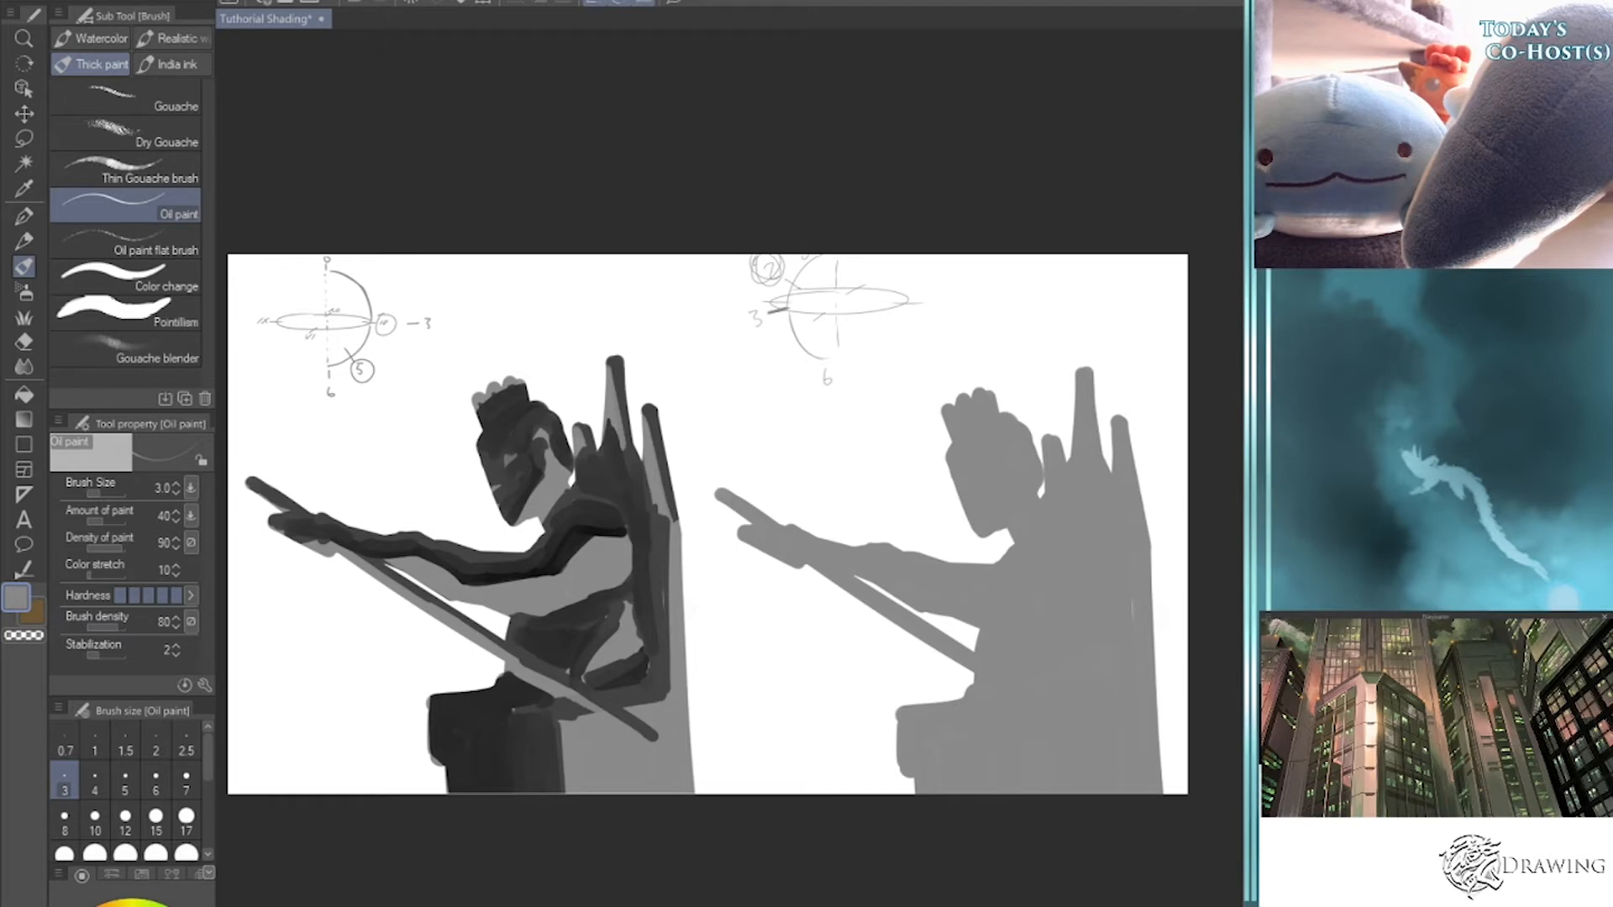
- Sample the very dark gray from the first figure's shading and switch to the Gouache brush for the second figure
left_click(607, 508, "alt")
scroll(250, 150, "up", 4)
scroll(1073, 523, "down", 2)
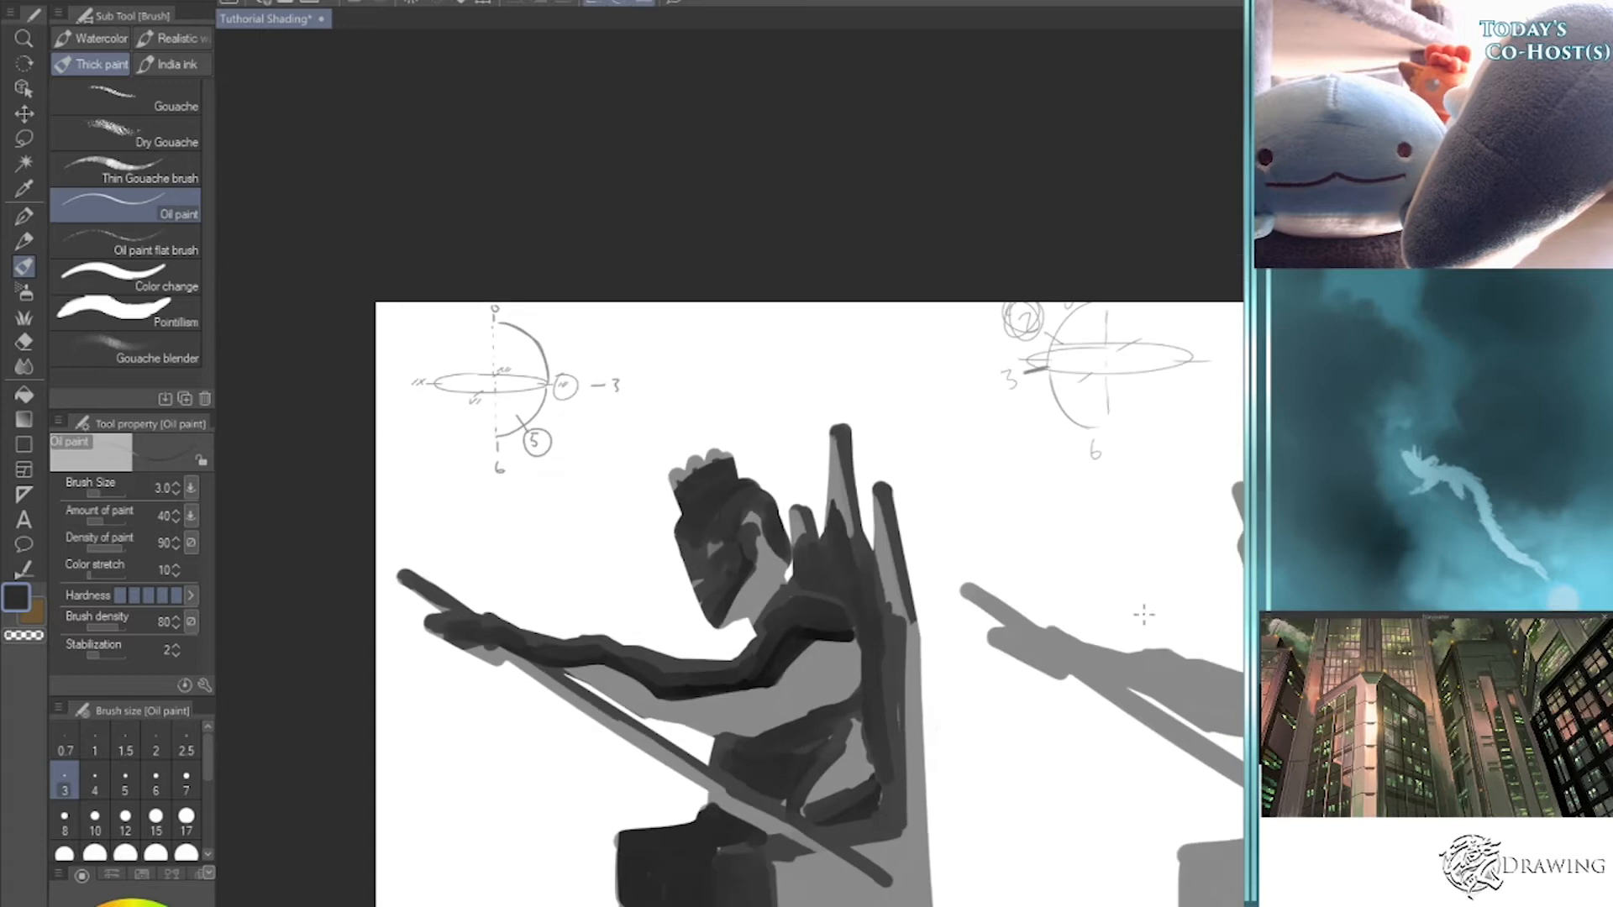
left_click_drag(1189, 707, 987, 691)
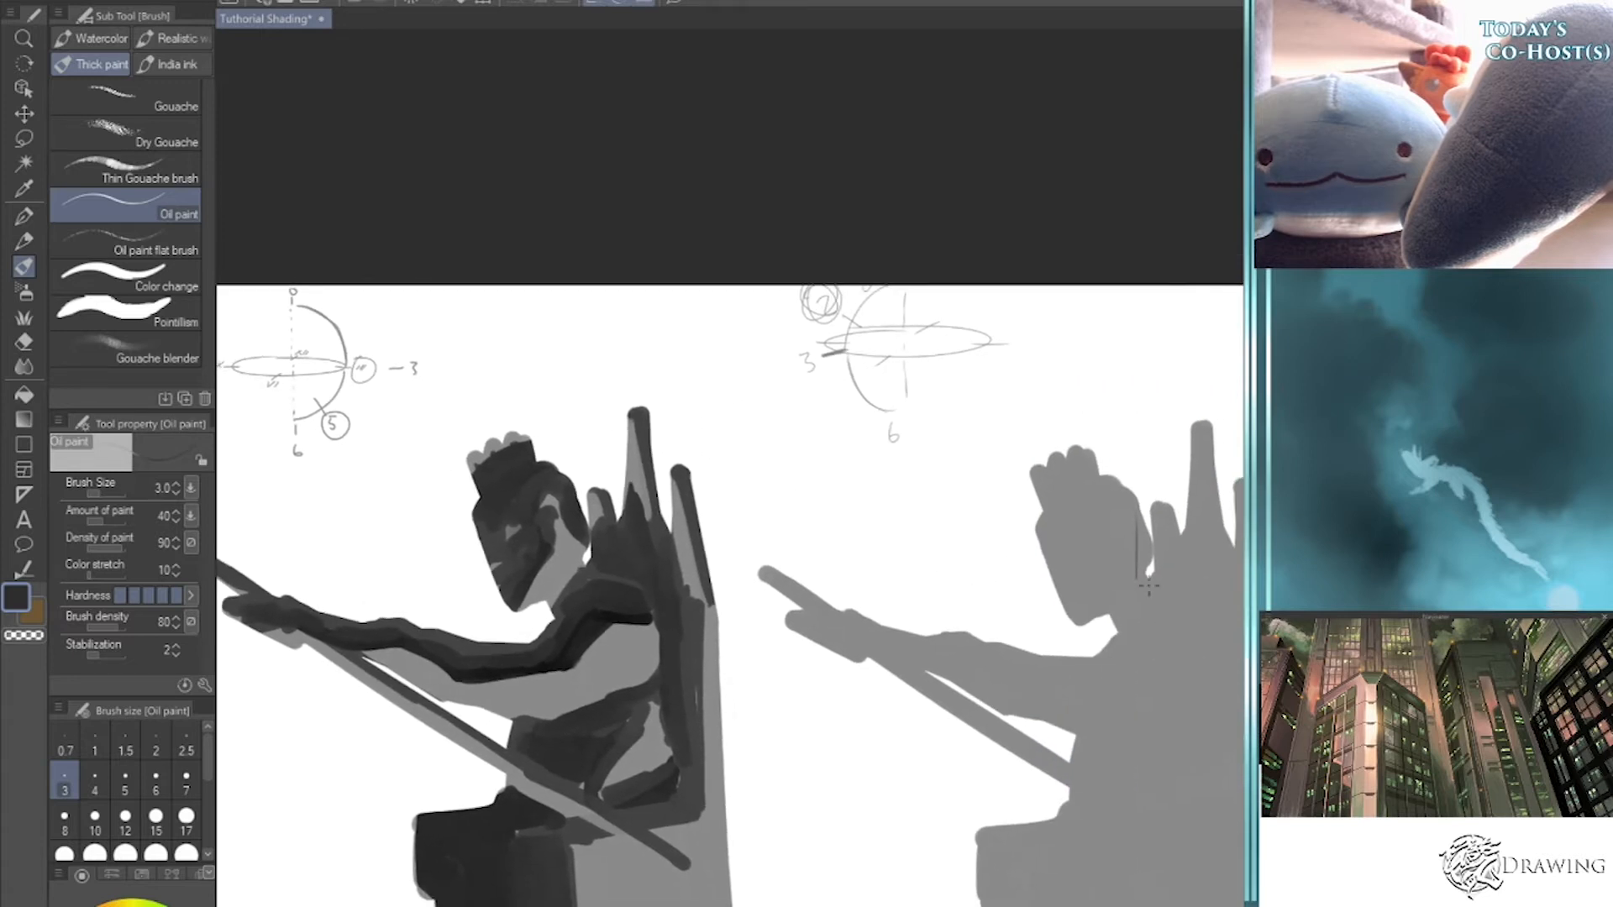
key("b")
key("b")
key("b")
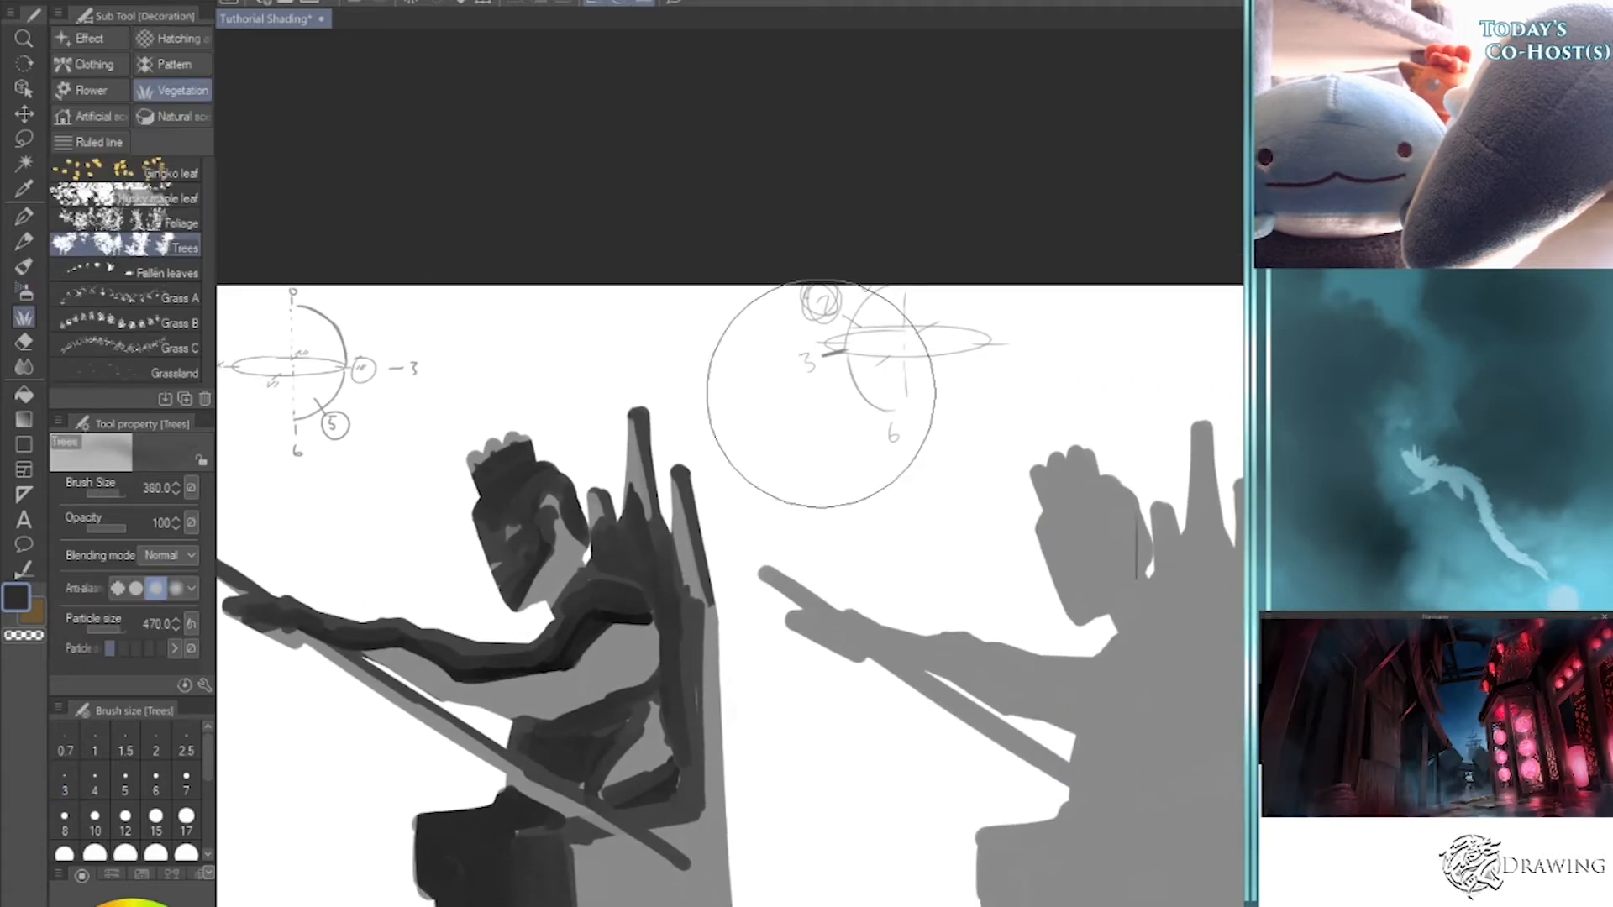
left_click(173, 104)
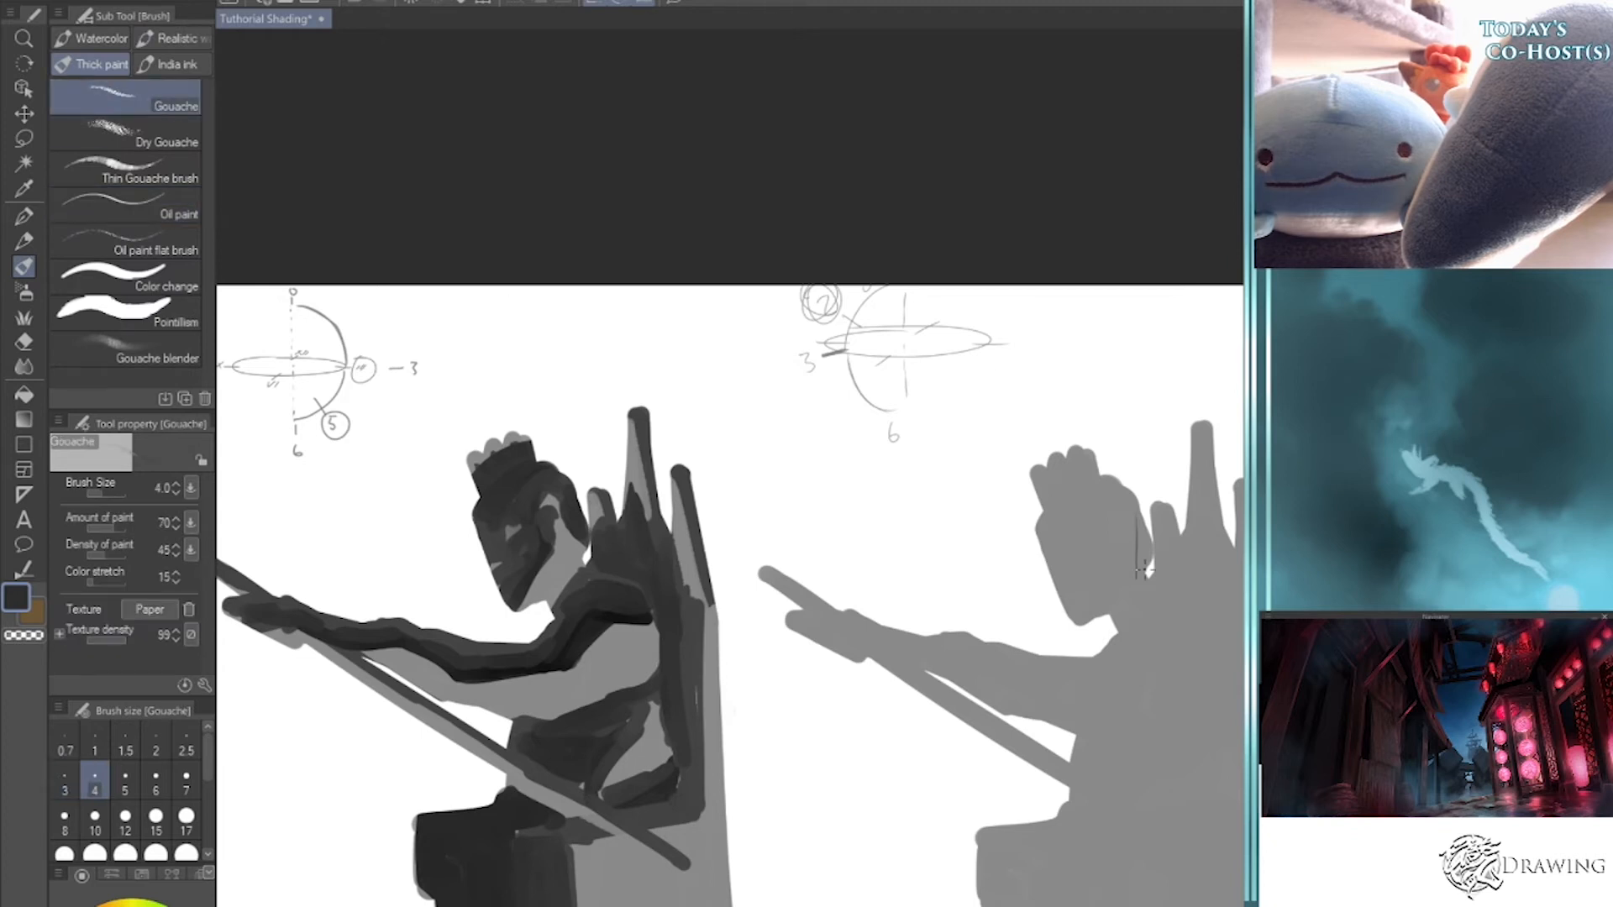
scroll(1137, 570, "up", 2)
scroll(1139, 570, "down", 3)
scroll(1139, 572, "up", 1)
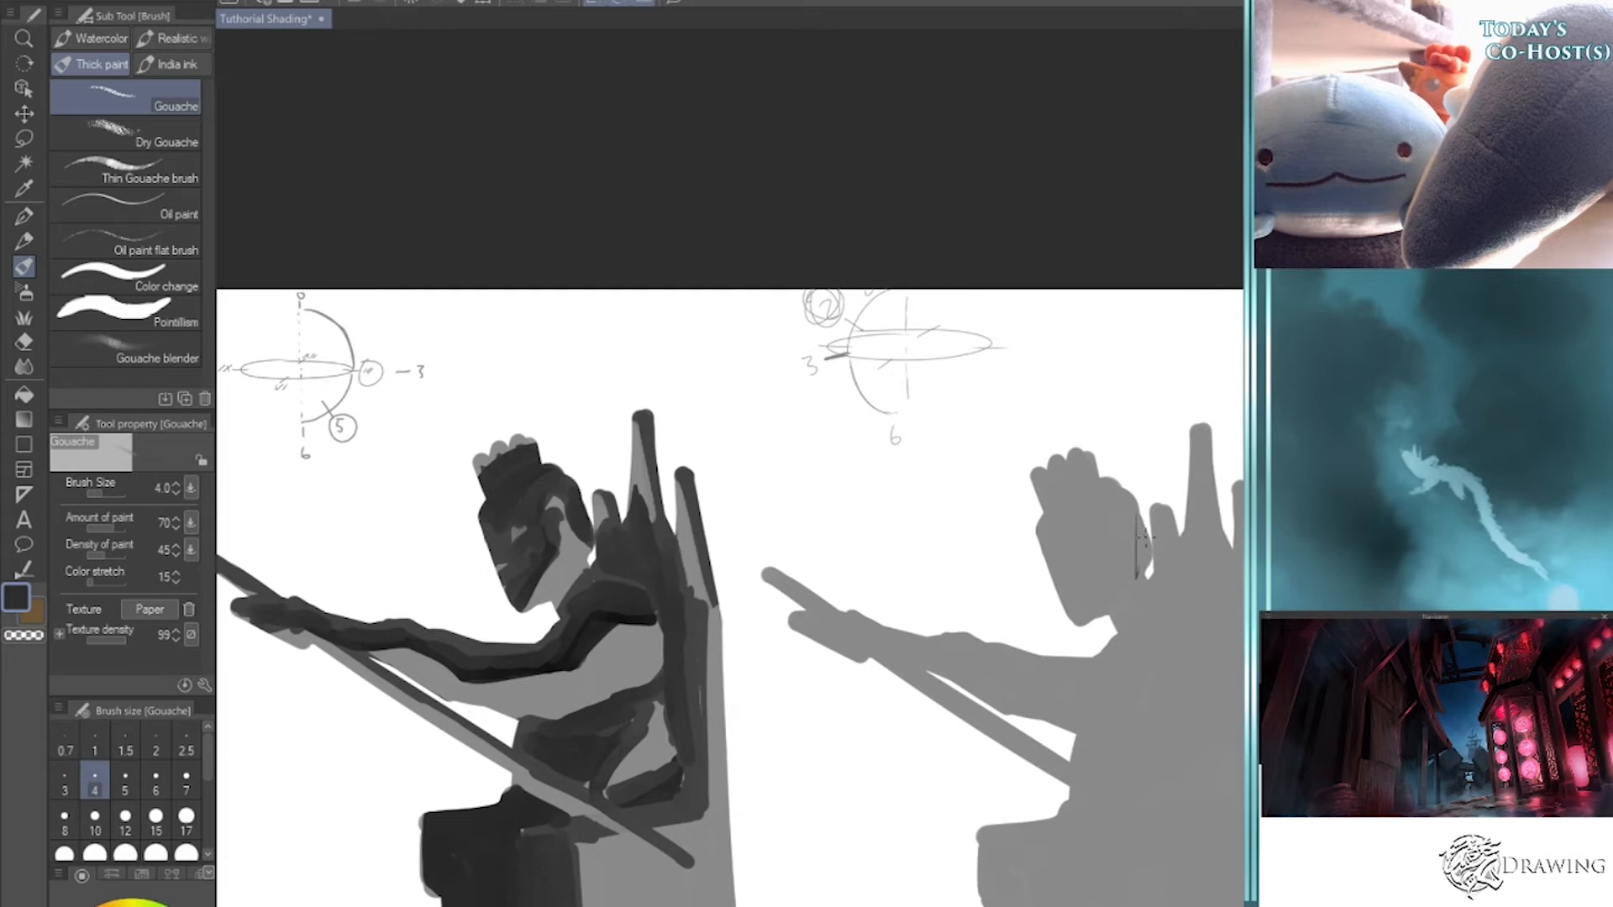
- Enlarge the brush to size 25 and paint the second figure's back of the head and underside of the jaw
key("]")
key("]")
key("]")
key("]")
key("]")
key("]")
mouse_move(1138, 517)
left_mouse_down()
mouse_move(1137, 580)
mouse_move(1133, 516)
mouse_move(1125, 585)
mouse_move(1130, 498)
left_mouse_up()
key("]")
key("]")
key("]")
key("]")
left_click_drag(437, 522, 619, 522)
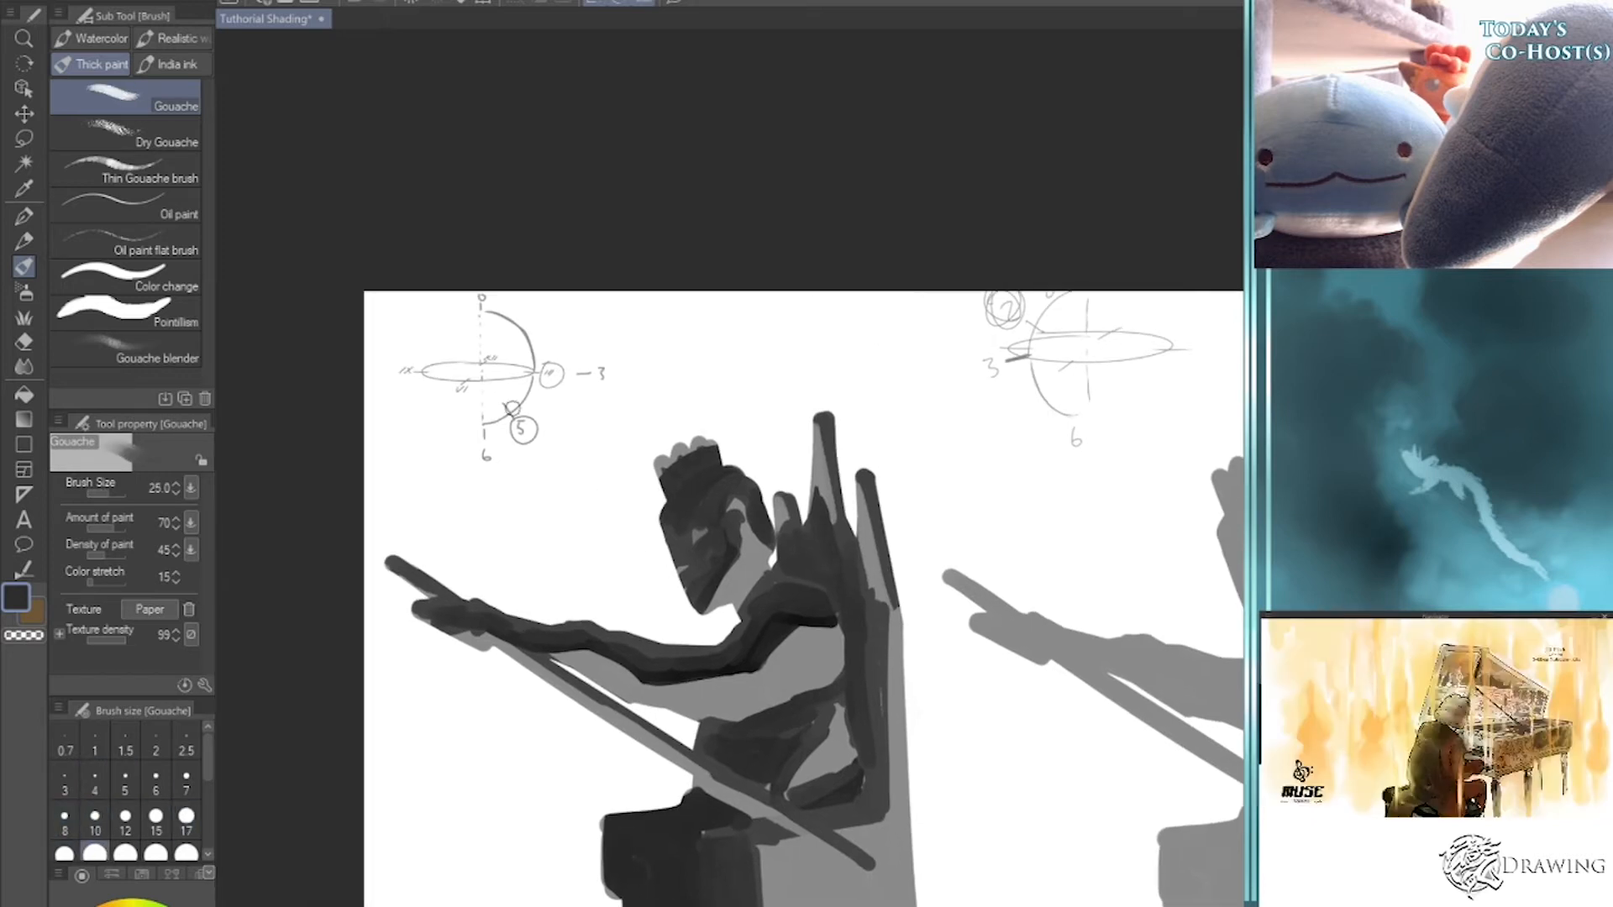
left_click_drag(1155, 799, 873, 819)
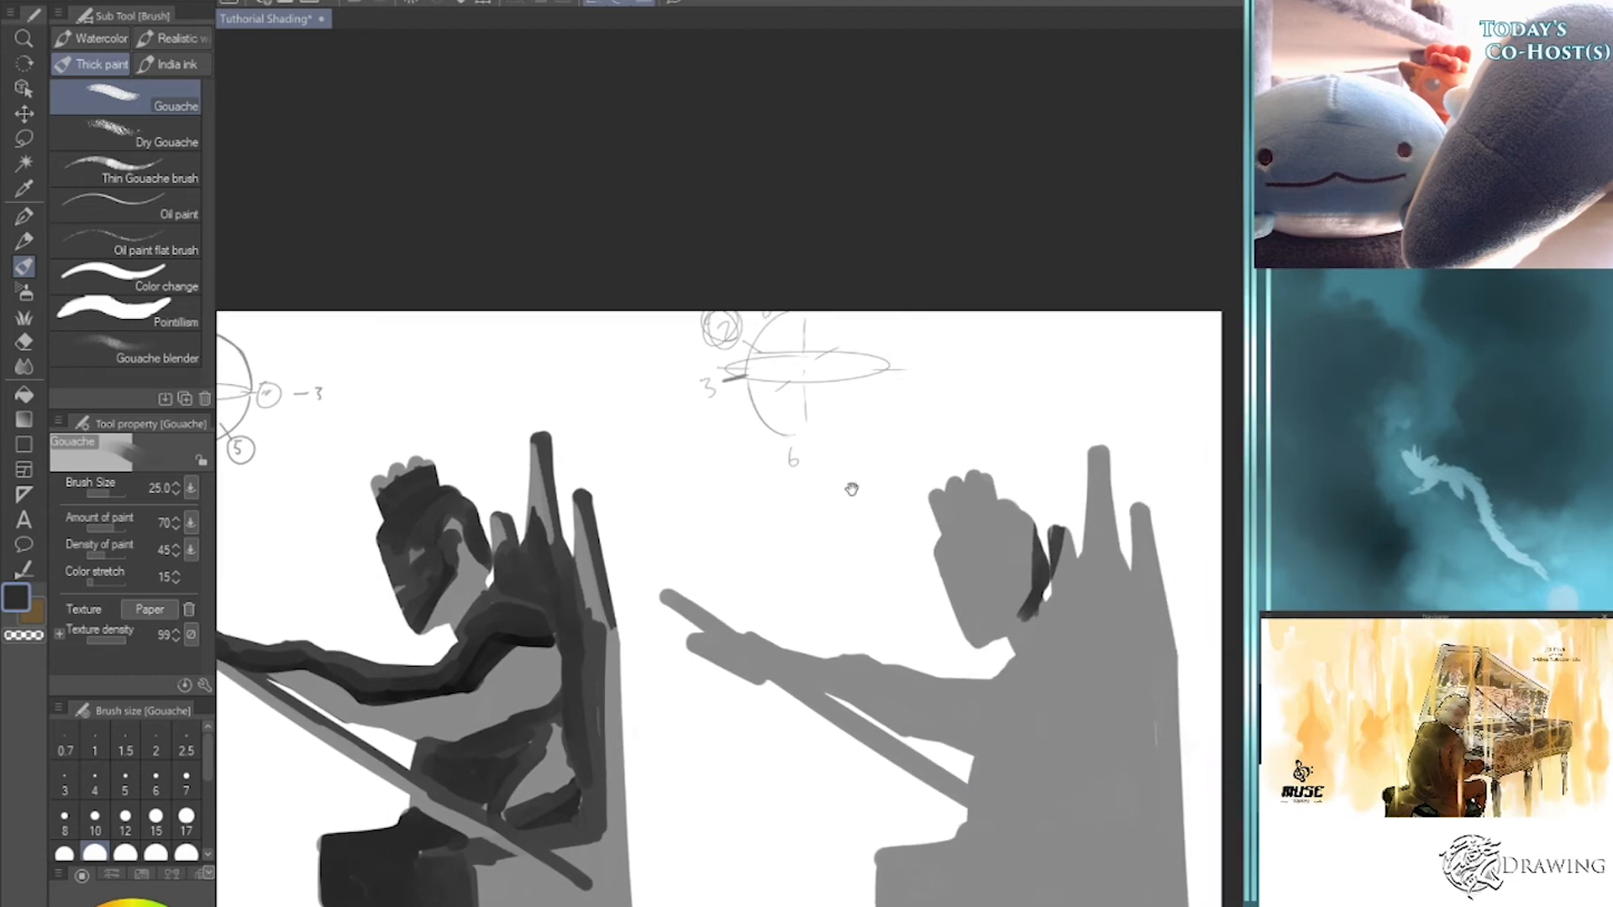
left_click_drag(1066, 696, 1041, 595)
mouse_move(1000, 412)
left_mouse_down()
mouse_move(1018, 481)
mouse_move(1012, 451)
mouse_move(996, 514)
mouse_move(1029, 485)
left_mouse_up()
left_click_drag(962, 544, 1034, 482)
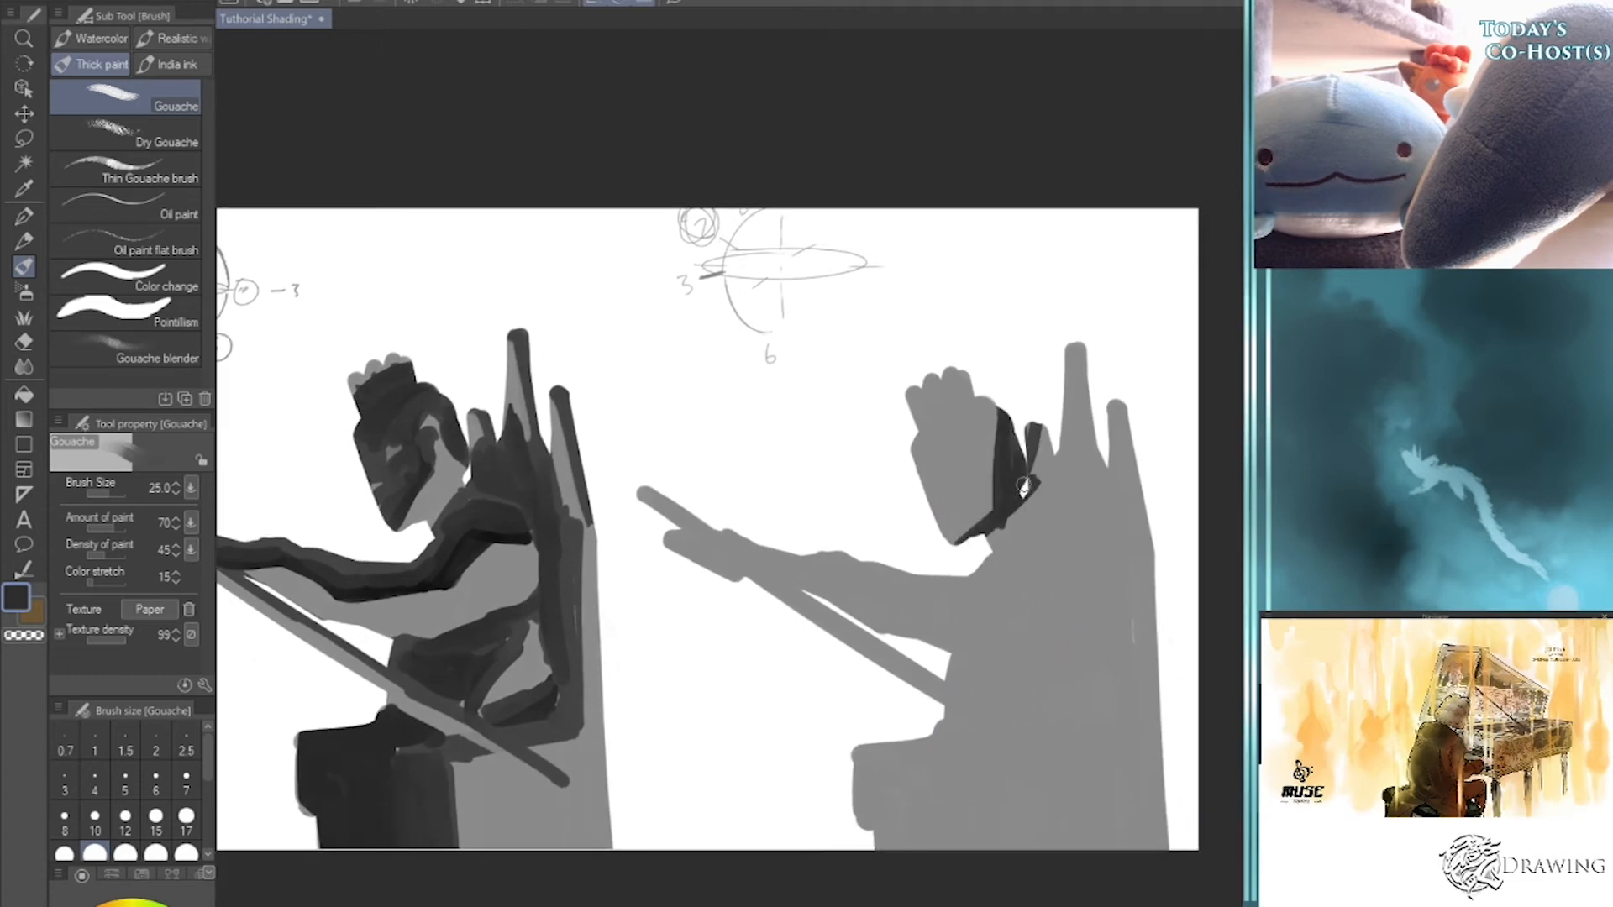
- Extend the dark hair shading over the top of the second figure's head with the brush at size 25
mouse_move(979, 401)
left_mouse_down()
mouse_move(1014, 418)
mouse_move(956, 411)
mouse_move(1010, 416)
left_mouse_up()
key("bracketleft")
key("bracketleft")
key("bracketleft")
key("bracketright")
key("bracketright")
key("bracketright")
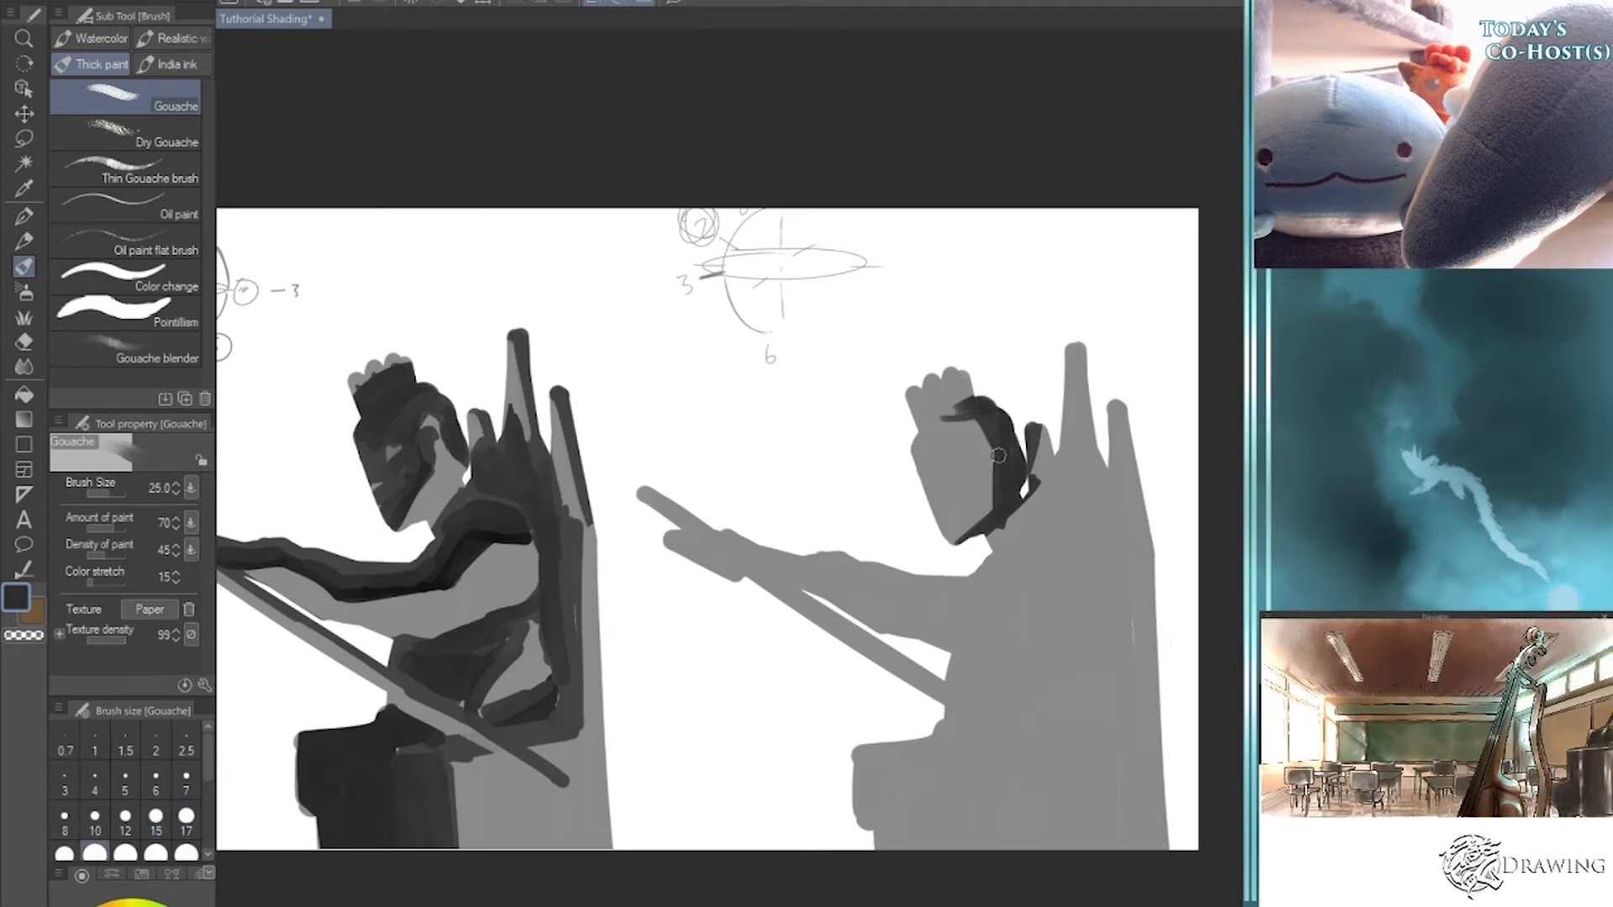
- Darken the throne behind the neck and paint the shadow line along the second figure's shoulder and upper back
mouse_move(1040, 428)
left_mouse_down()
mouse_move(1034, 481)
mouse_move(1075, 529)
mouse_move(1043, 435)
mouse_move(1061, 502)
mouse_move(1056, 412)
mouse_move(1081, 524)
mouse_move(1059, 510)
mouse_move(1056, 436)
mouse_move(1033, 486)
mouse_move(1048, 395)
mouse_move(1032, 504)
mouse_move(1048, 430)
mouse_move(1059, 505)
mouse_move(1017, 504)
mouse_move(1042, 533)
left_mouse_up()
key("bracketleft")
key("bracketright")
key("bracketleft")
key("bracketleft")
key("bracketleft")
mouse_move(863, 552)
left_mouse_down()
mouse_move(998, 573)
mouse_move(966, 581)
mouse_move(1032, 572)
left_mouse_up()
key("bracketright")
mouse_move(963, 581)
left_mouse_down()
mouse_move(1080, 559)
mouse_move(1110, 580)
mouse_move(1106, 561)
mouse_move(1119, 645)
left_mouse_up()
key("bracketright")
key("bracketright")
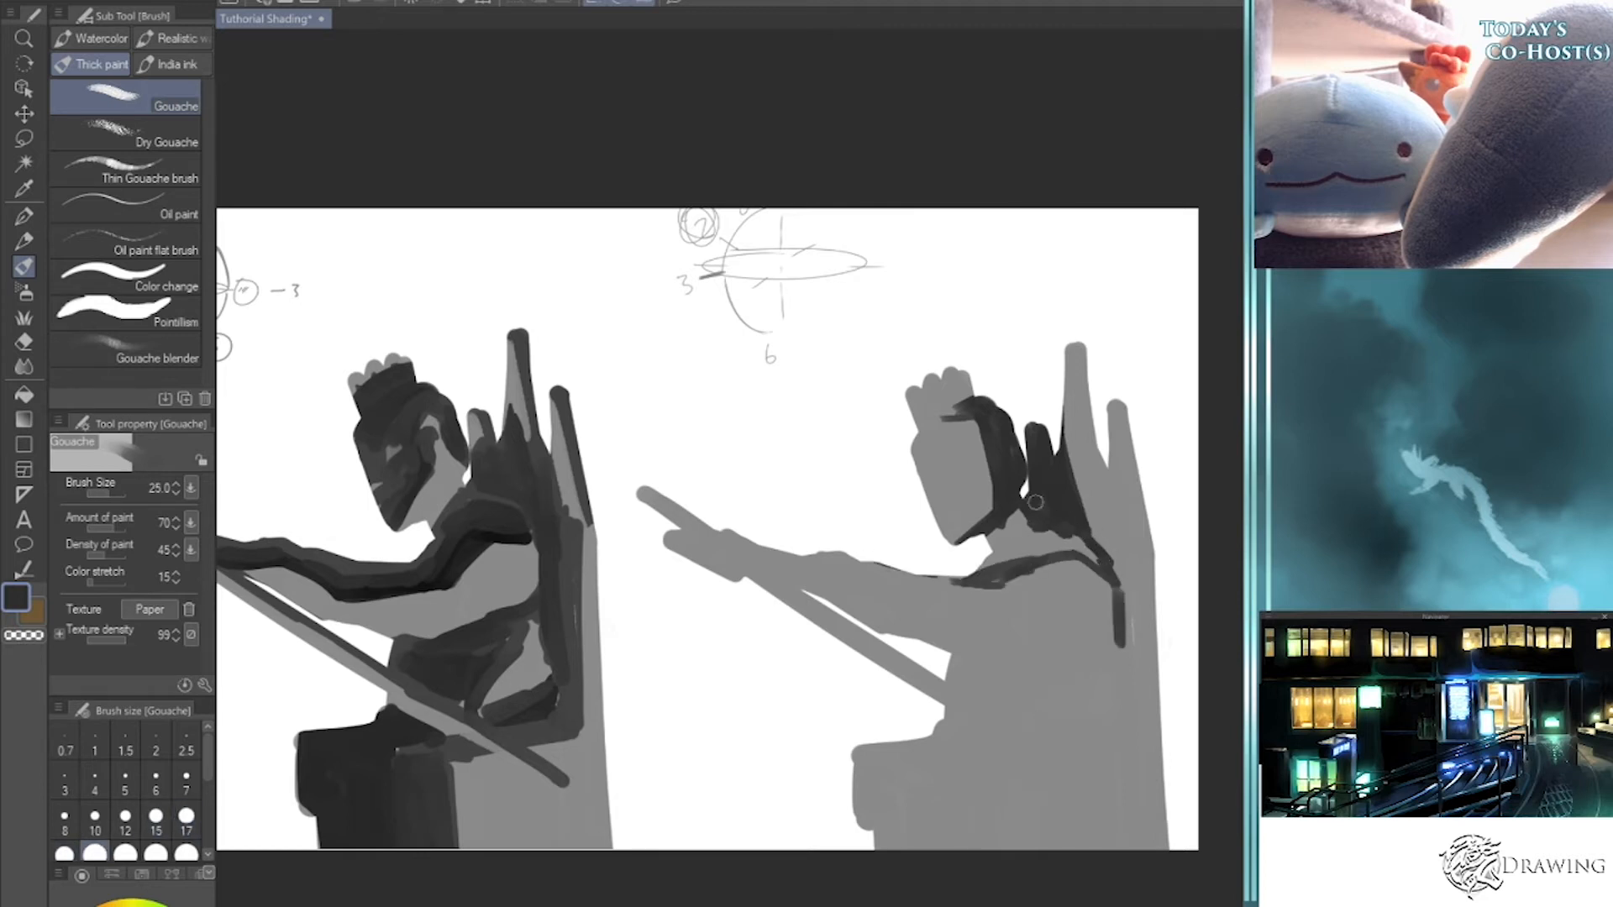
- Reduce the brush to size 12 and paint the second figure's eye sockets, nose shadow and hairline below the crown
key("bracketleft")
key("bracketleft")
key("bracketleft")
key("bracketleft")
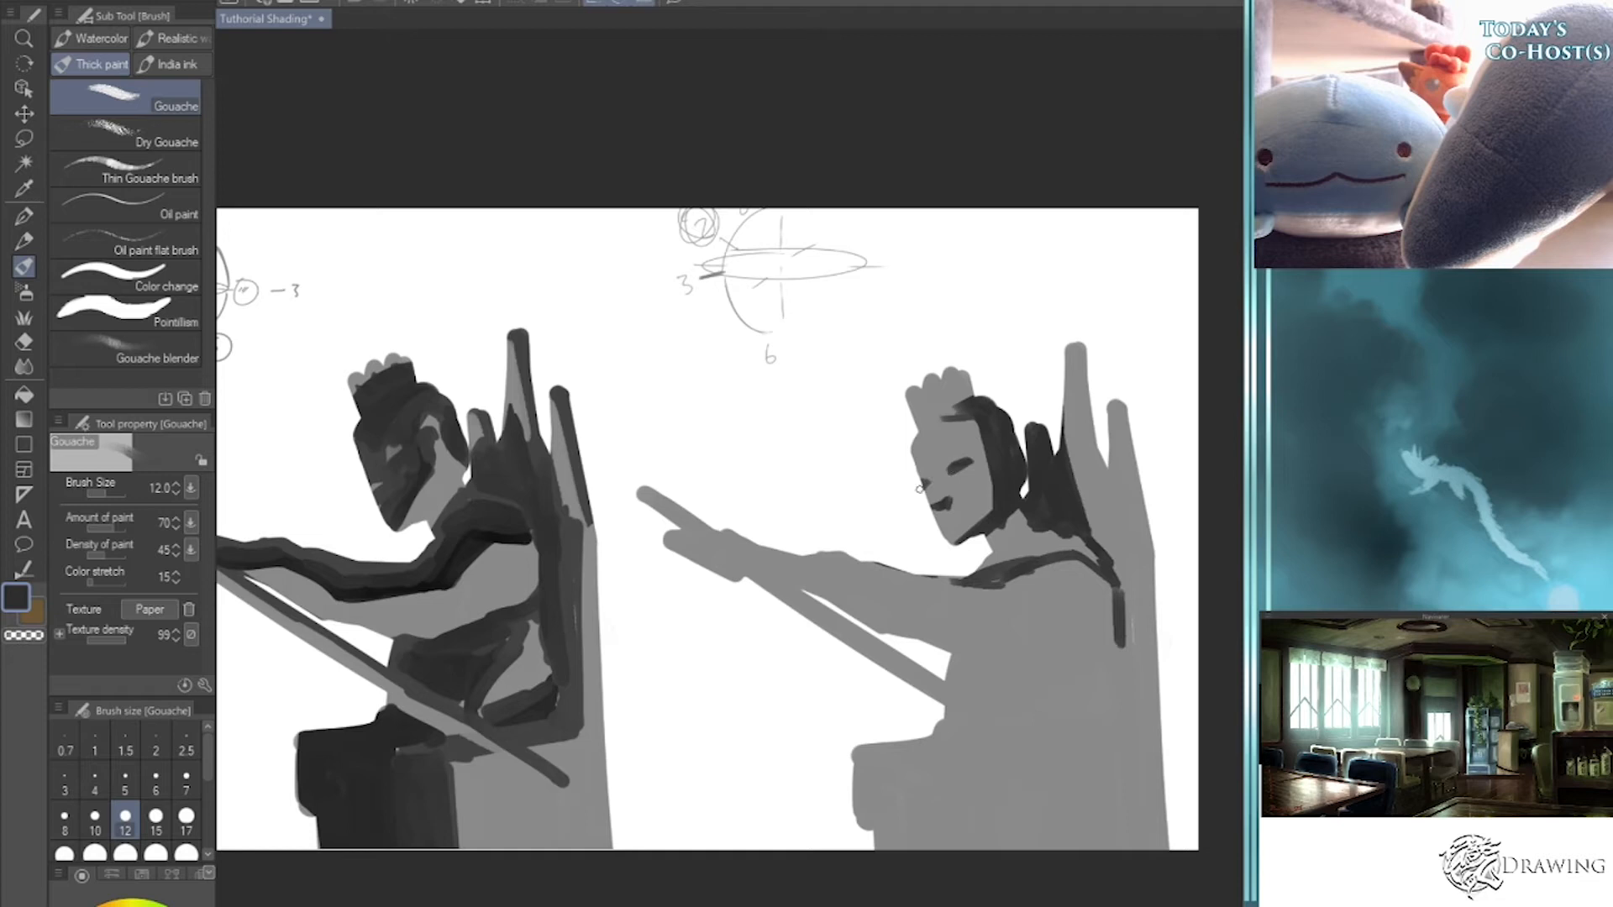
left_click_drag(920, 429, 978, 410)
- Enlarge the brush to size 20 and shade the underside of the second figure's outstretched arm up to the armpit
key("bracketright")
key("bracketright")
left_click_drag(954, 651, 1063, 660)
key("bracketright")
left_click_drag(976, 652, 1083, 628)
mouse_move(1083, 629)
left_mouse_down()
mouse_move(1001, 645)
mouse_move(871, 626)
mouse_move(831, 602)
mouse_move(936, 633)
left_mouse_up()
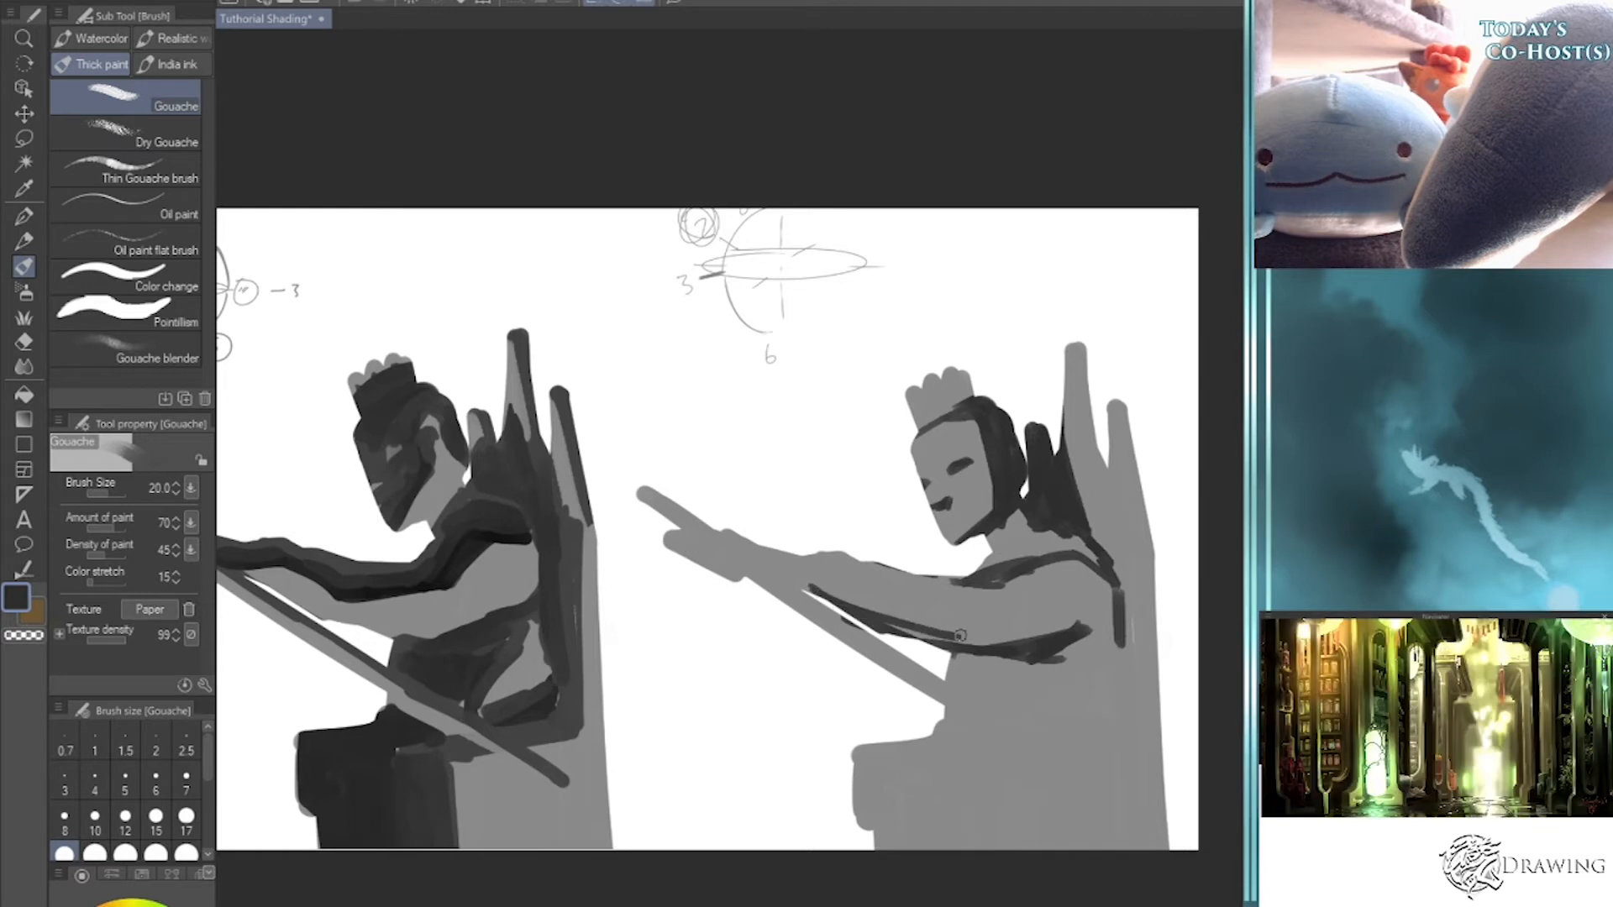
- Darken the underside of the outstretched hand, set the brush to size 30 and undo the shading across the palm
mouse_move(736, 585)
left_mouse_down()
mouse_move(824, 602)
mouse_move(716, 576)
mouse_move(682, 550)
mouse_move(746, 582)
mouse_move(694, 551)
mouse_move(739, 558)
left_mouse_up()
key("bracketleft")
key("bracketleft")
key("bracketleft")
key("bracketright")
key("bracketright")
key("bracketright")
key("bracketright")
key("bracketright")
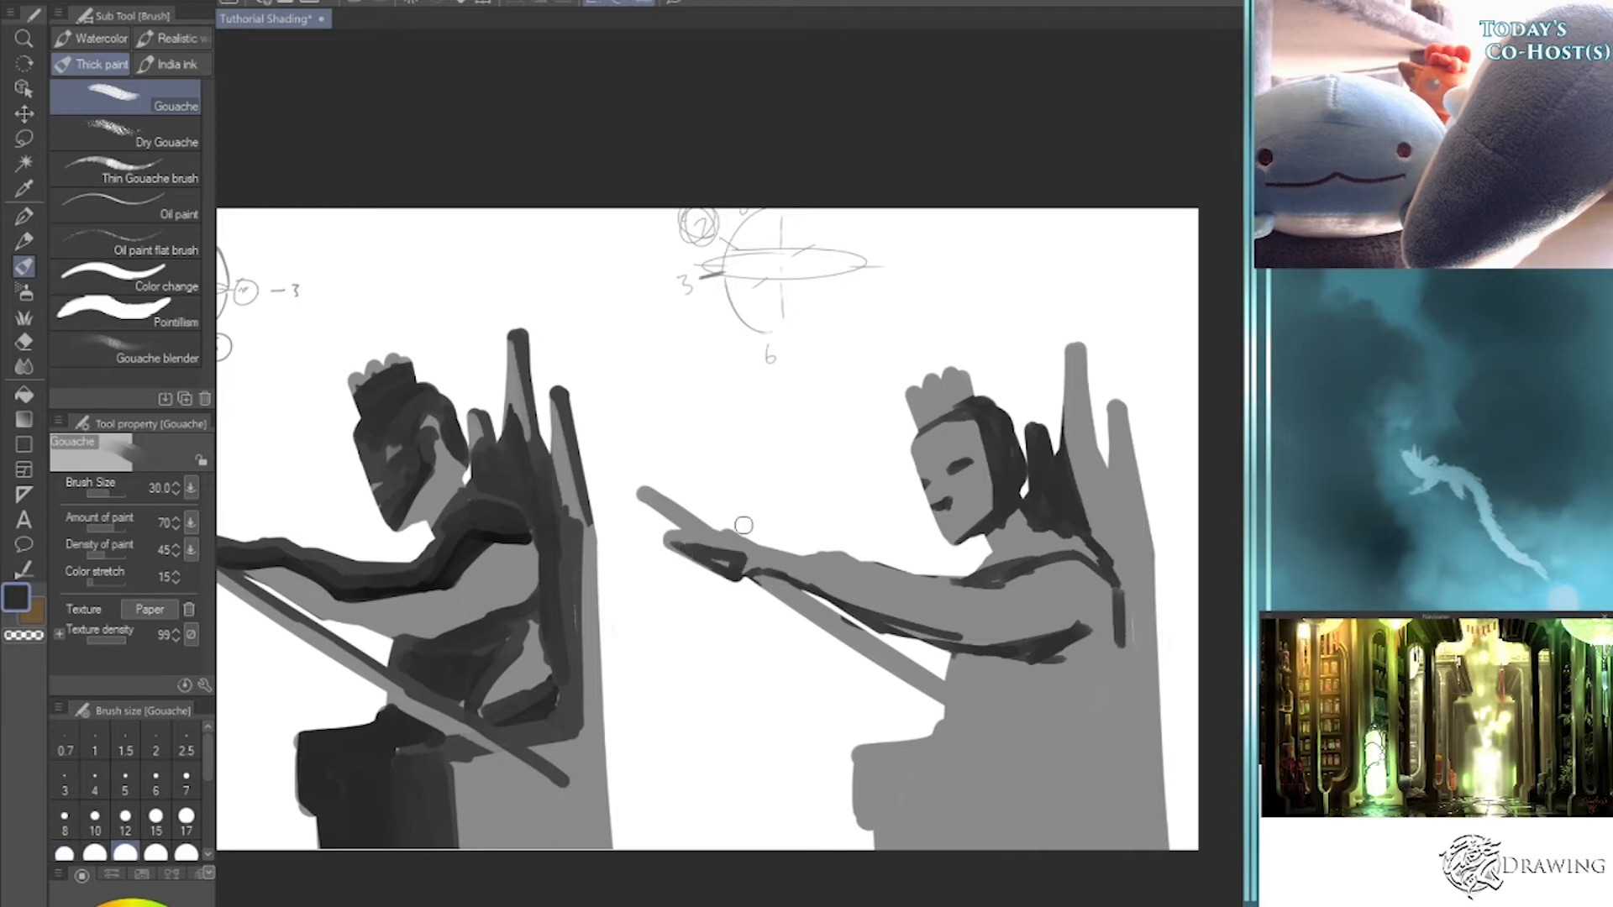
key("ctrl+z")
key("ctrl+z")
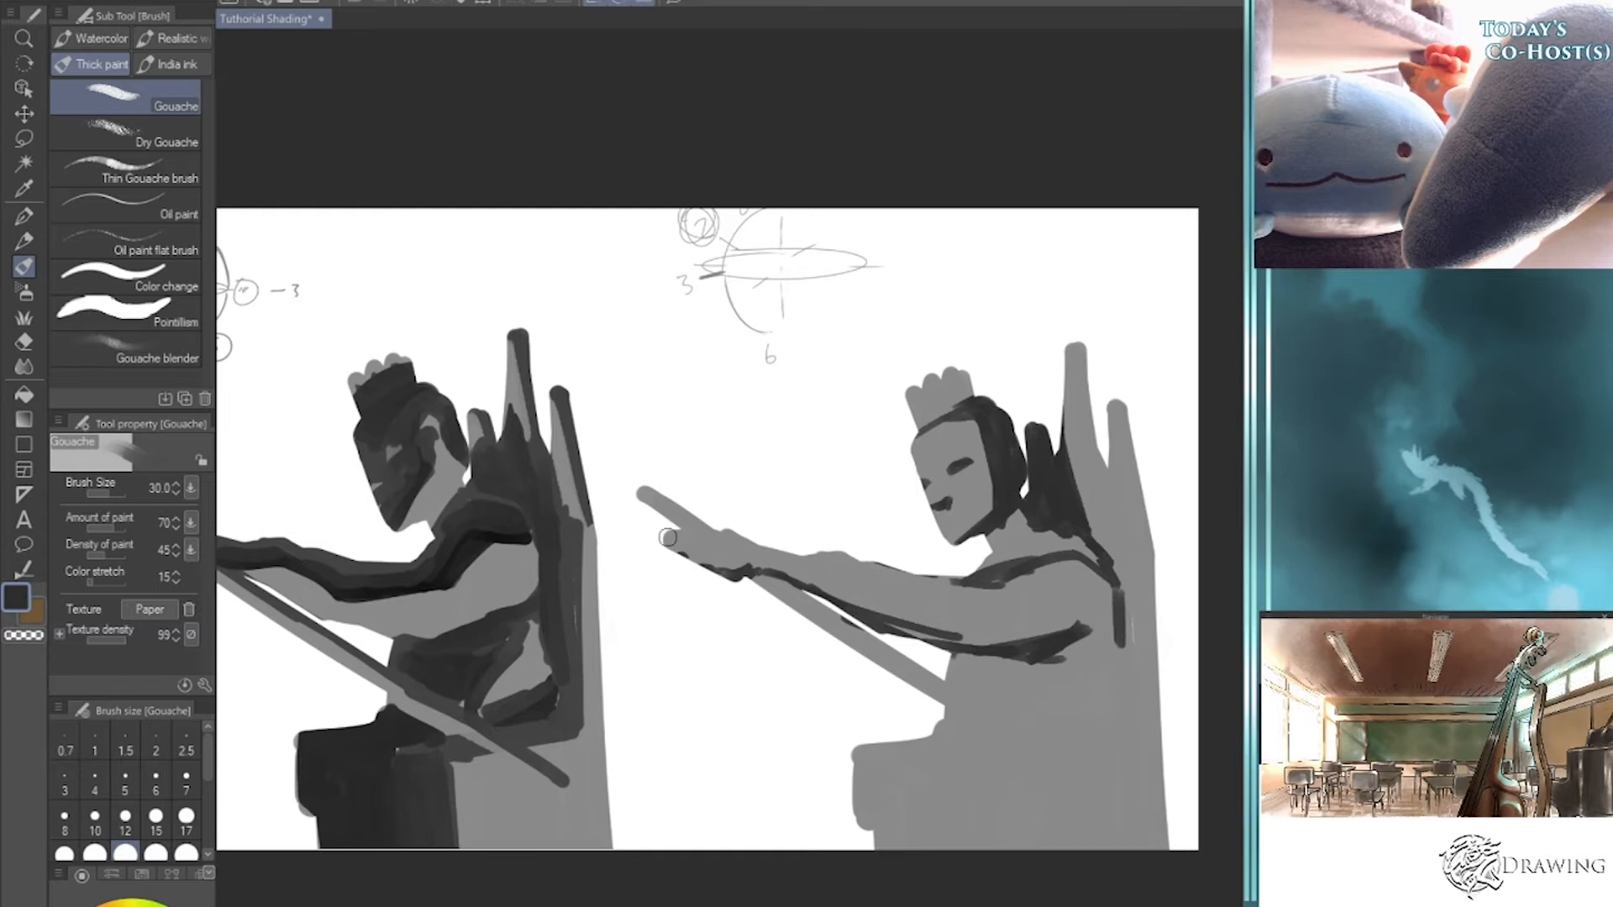
- Fill the torso shadow below the arm, deepen the shoulder shading and extend the dark band down behind the back
mouse_move(955, 650)
left_mouse_down()
mouse_move(1028, 707)
mouse_move(969, 657)
mouse_move(1013, 689)
mouse_move(1006, 667)
mouse_move(1040, 689)
mouse_move(1051, 655)
mouse_move(1055, 694)
mouse_move(1075, 631)
mouse_move(1015, 652)
mouse_move(1097, 623)
left_mouse_up()
left_click_drag(1027, 575, 983, 586)
left_click_drag(1090, 674, 1108, 570)
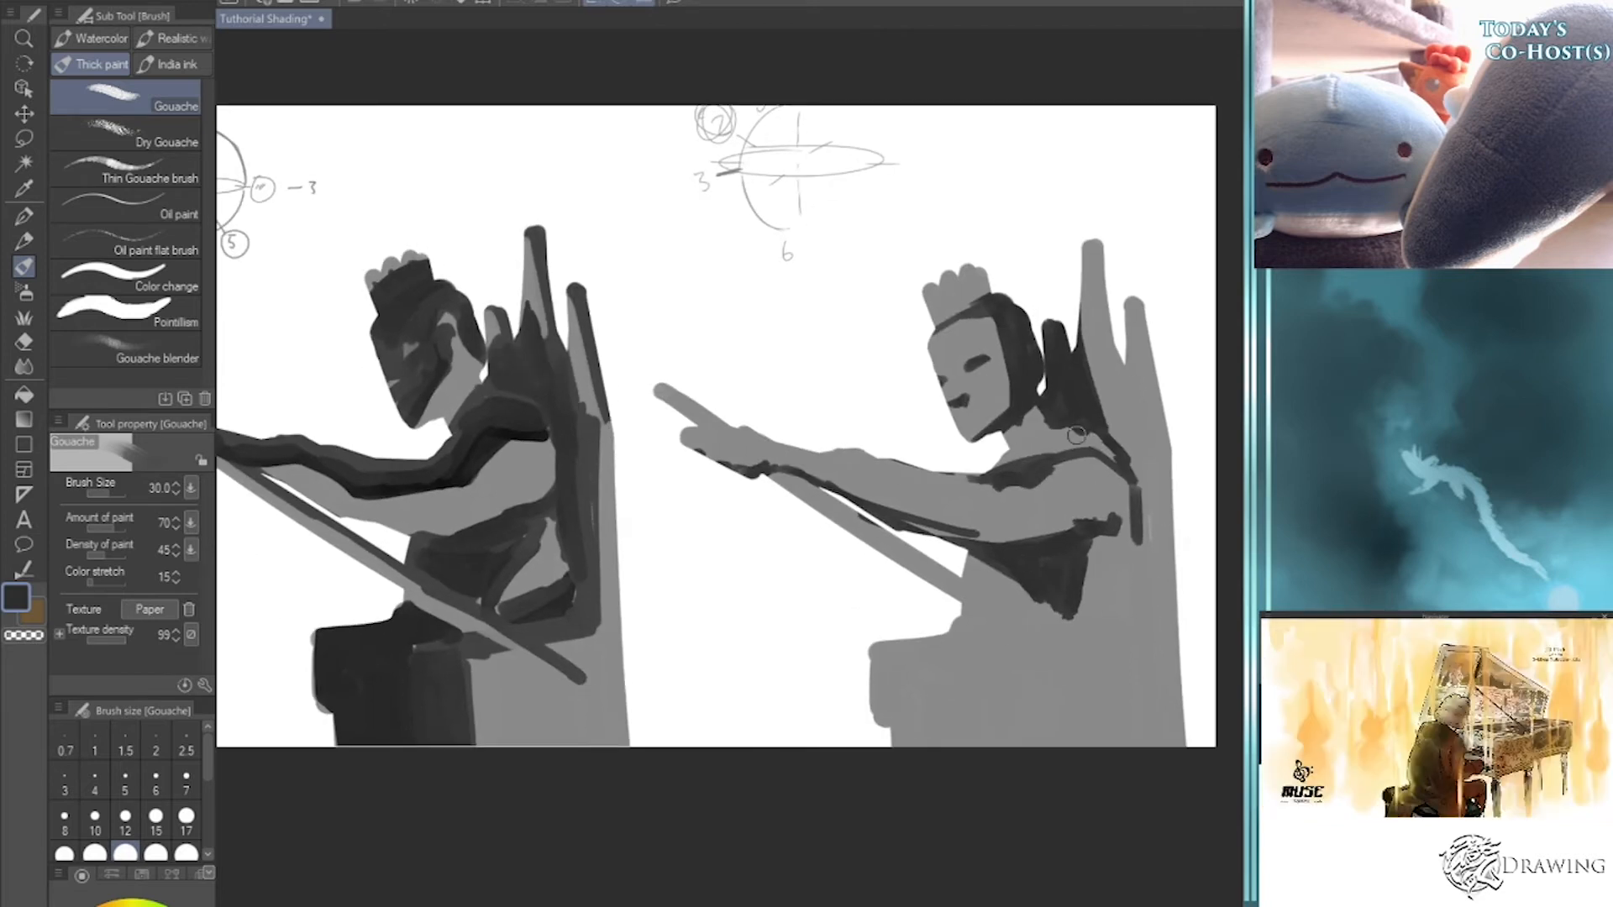
left_click_drag(1133, 447, 1143, 621)
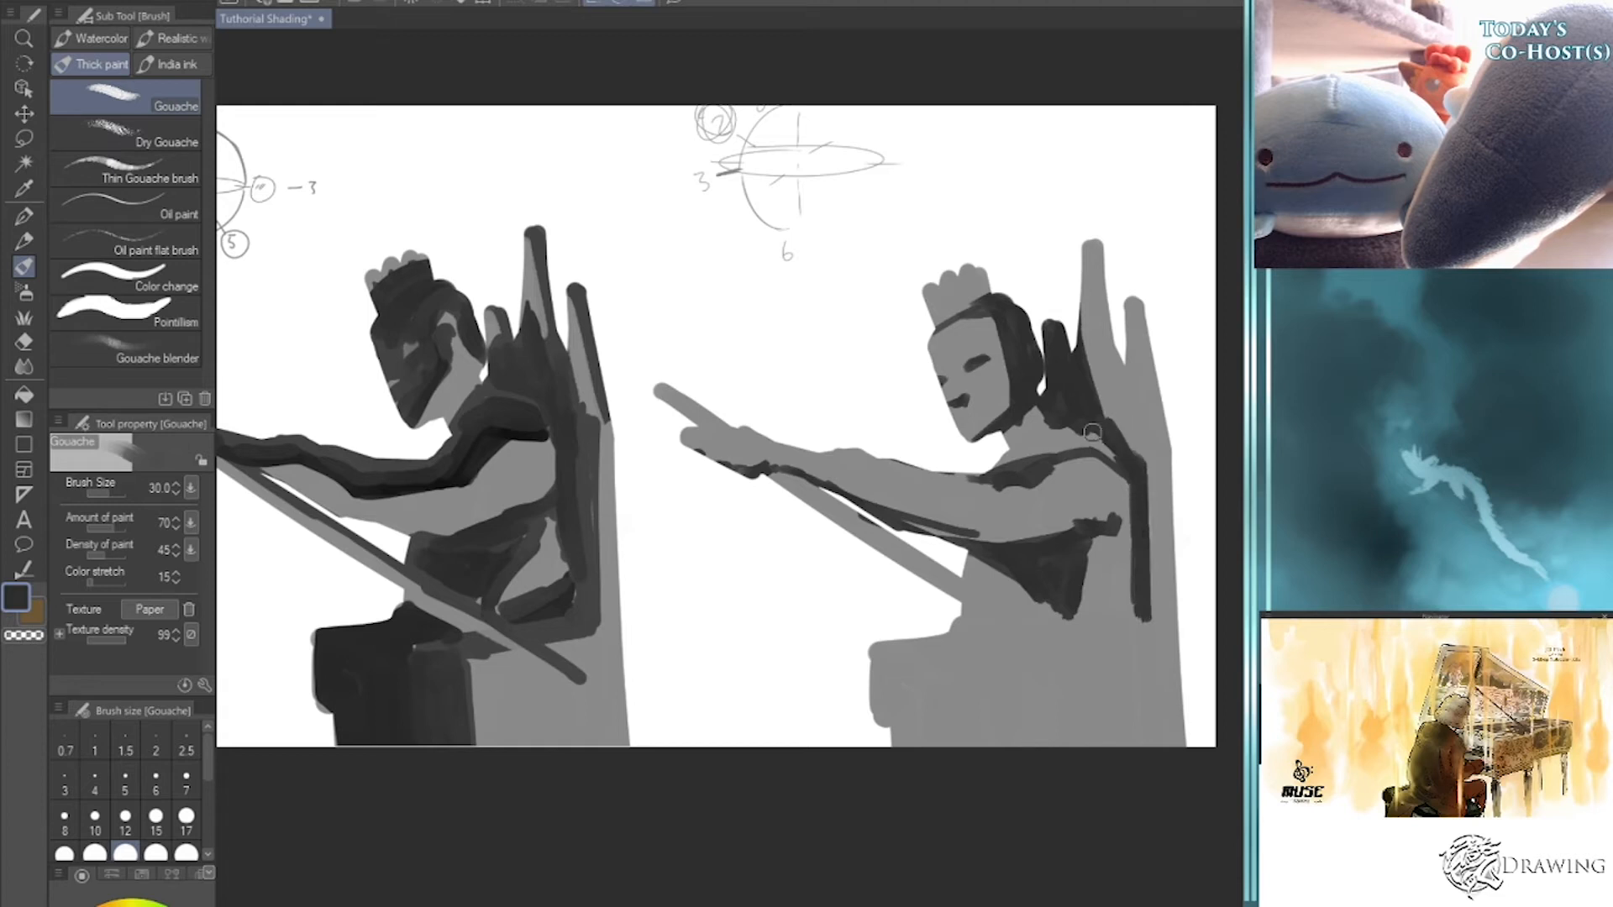
- Shade the second figure's neck beneath the jaw and undo the stray shoulder strokes
mouse_move(1010, 437)
left_mouse_down()
mouse_move(1061, 418)
mouse_move(1062, 434)
mouse_move(1052, 422)
left_mouse_up()
key("ctrl+z")
key("ctrl+z")
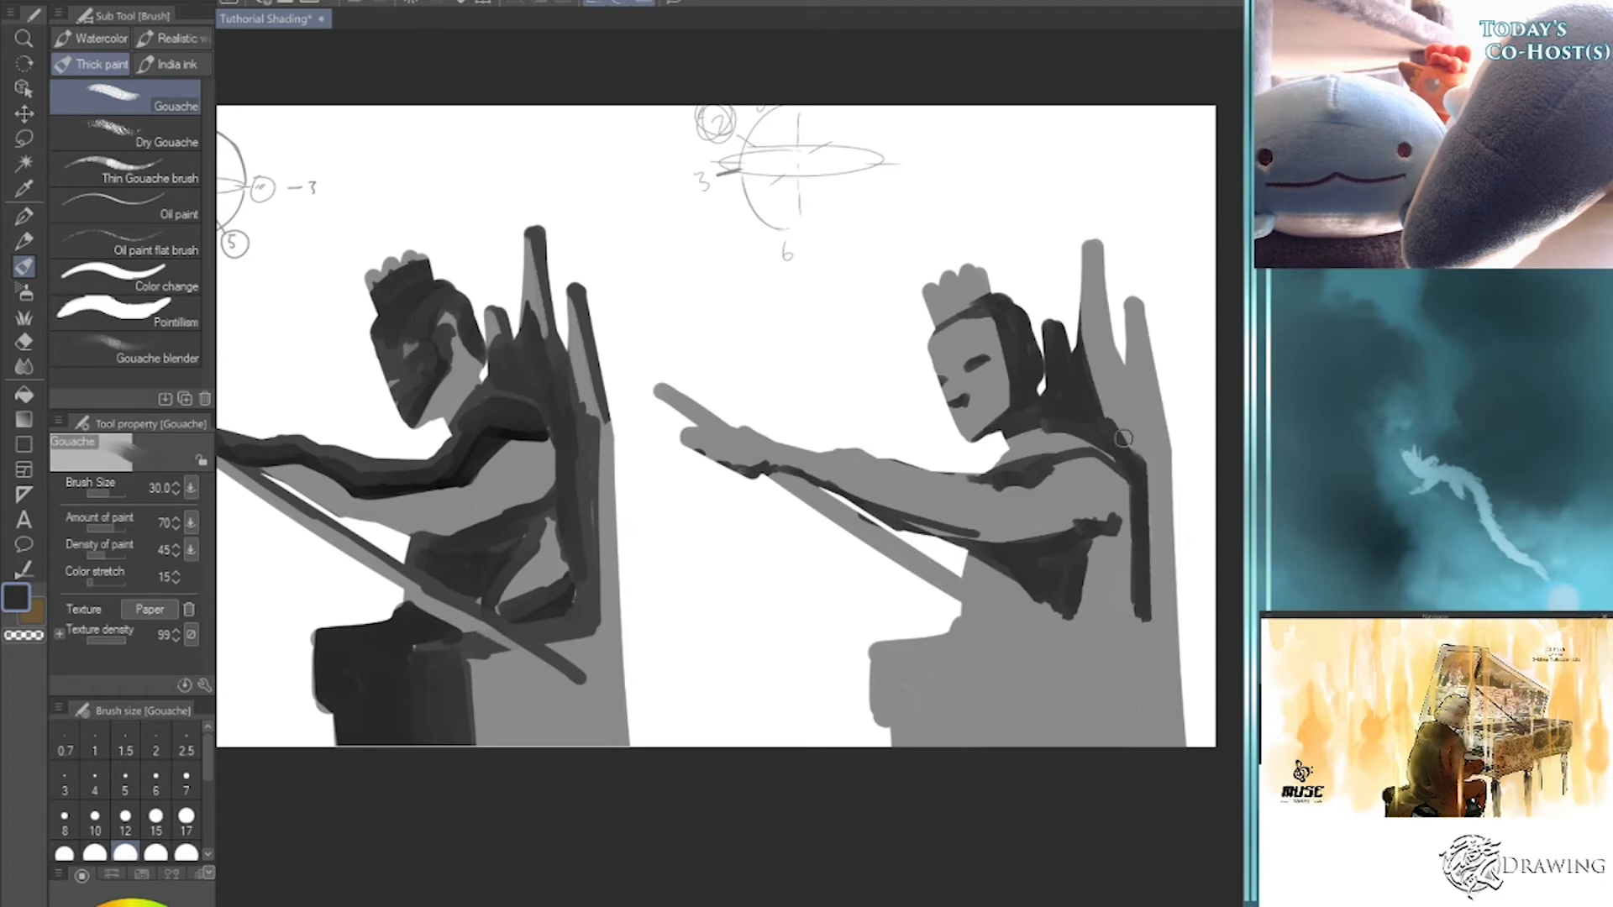
left_click_drag(975, 313, 993, 329)
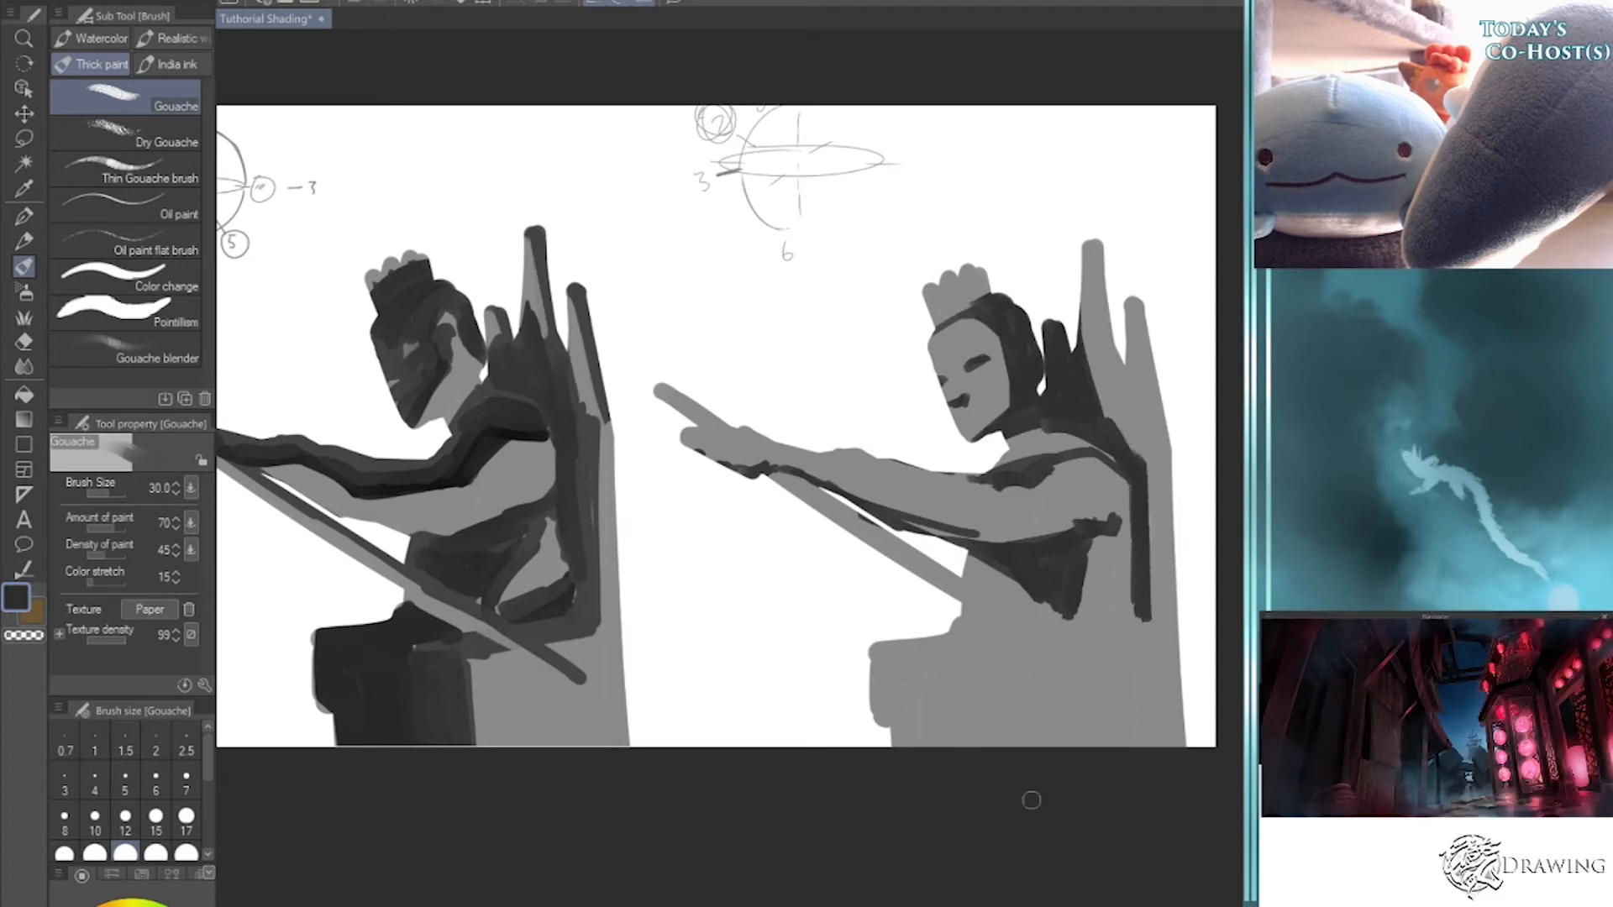
- Replace the undone staff stroke with a thinner shadow along its lower edge, and extend the dark band behind the back
left_click_drag(772, 477, 1032, 646)
key("ctrl+z")
left_click(125, 815)
mouse_move(766, 473)
left_mouse_down()
mouse_move(1100, 693)
mouse_move(1031, 647)
mouse_move(1119, 697)
left_mouse_up()
key("bracketright")
key("bracketright")
key("bracketright")
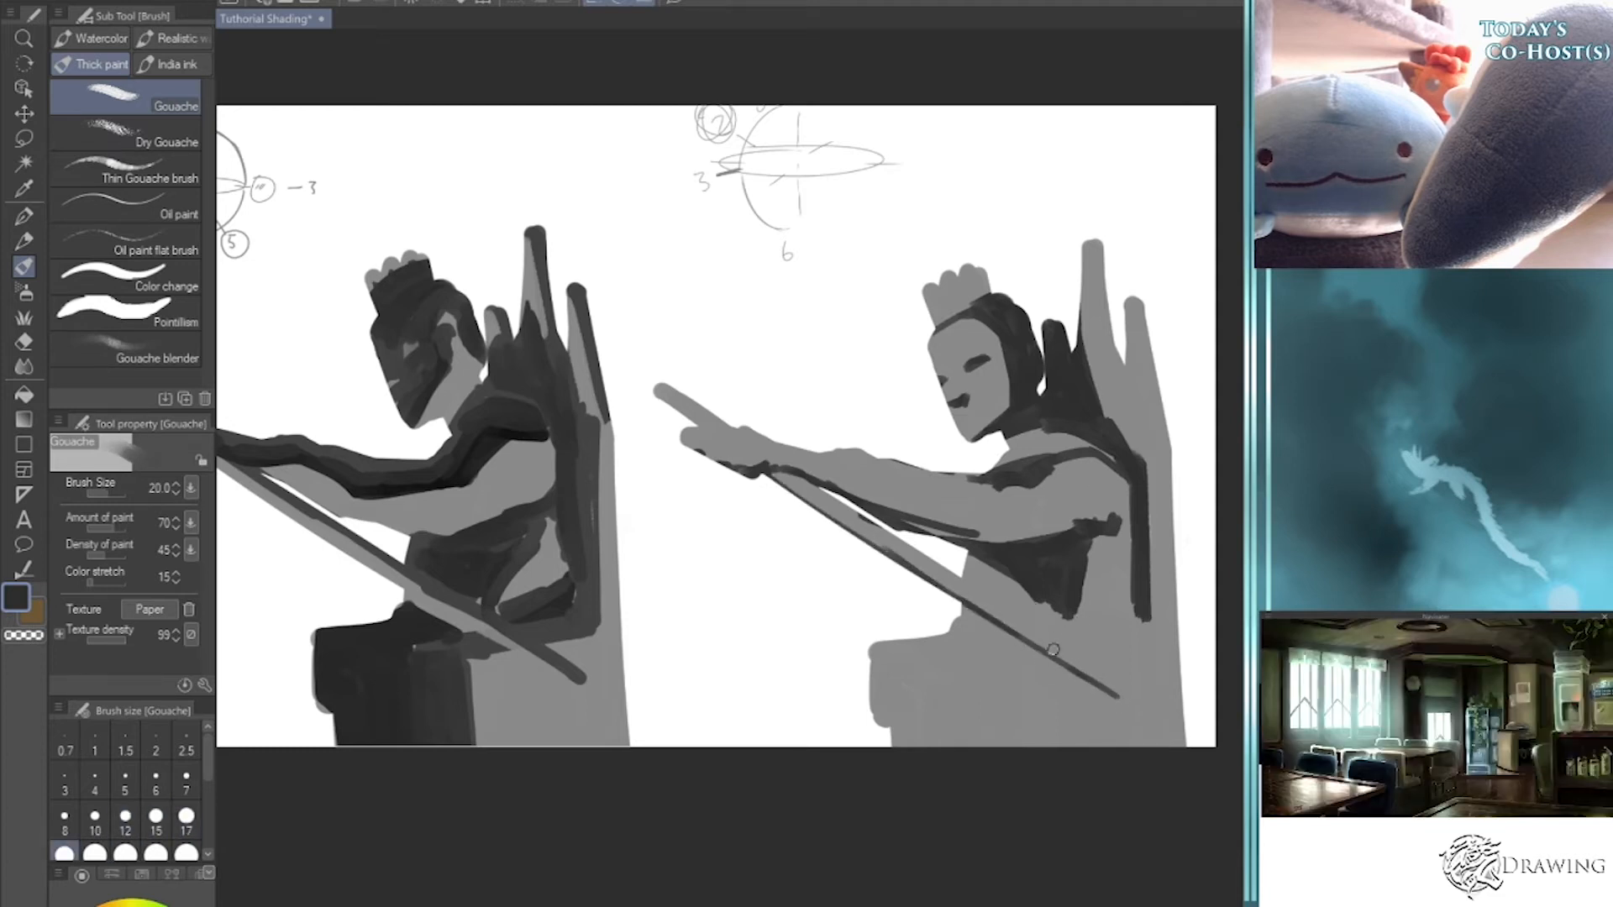
left_click_drag(1026, 649, 1023, 643)
left_click_drag(1139, 588, 1142, 646)
- Enlarge the brush to size 40 and shade the throne's tall spikes and its rear edge down to the canvas border
key("bracketright")
key("bracketright")
key("bracketright")
left_click_drag(1133, 304, 1170, 464)
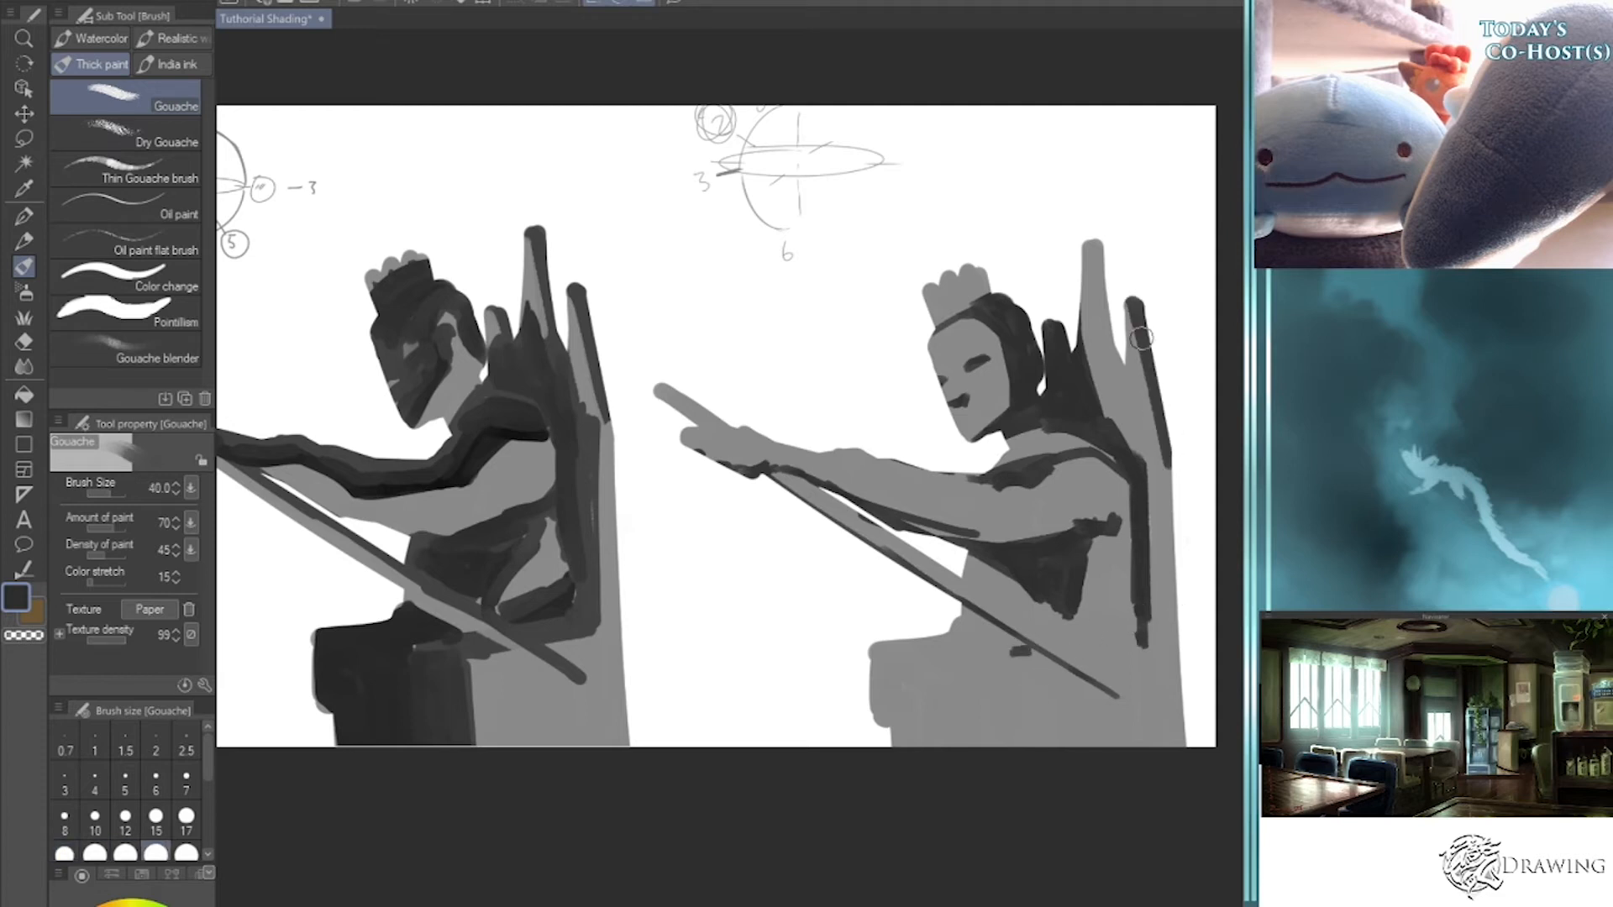
mouse_move(1093, 234)
left_mouse_down()
mouse_move(1117, 360)
mouse_move(1094, 245)
left_mouse_up()
left_click_drag(1168, 460, 1185, 746)
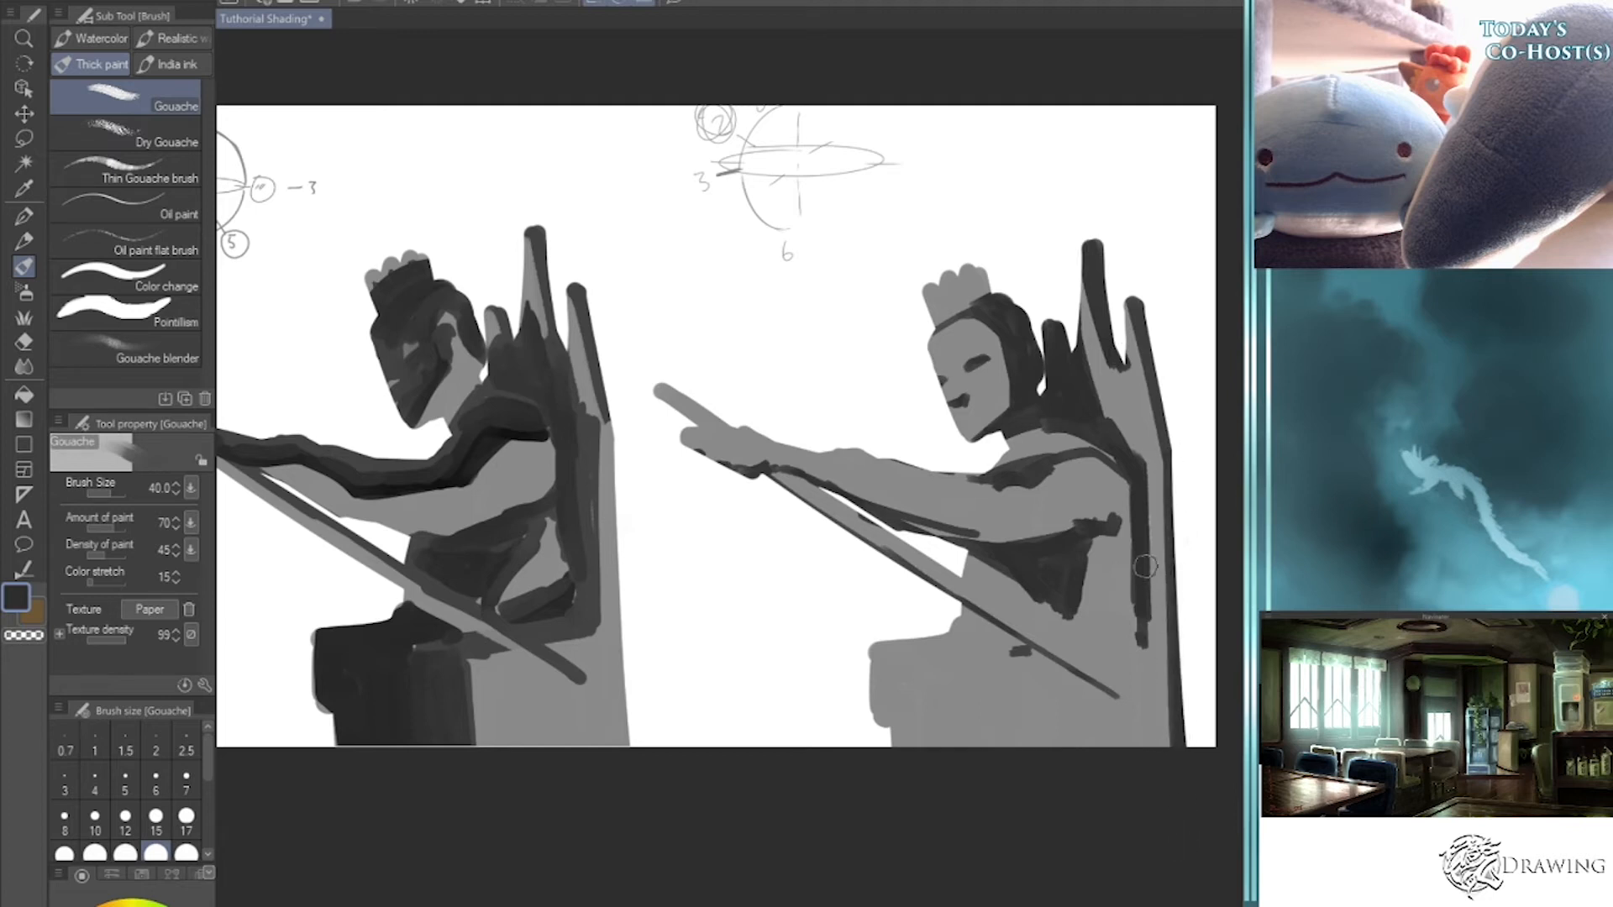
- Reduce the brush to size 25 to extend the torso shadow to the waist and deepen the shadow under the chin
key("bracketleft")
key("bracketleft")
mouse_move(1124, 640)
left_mouse_down()
mouse_move(1060, 645)
mouse_move(1084, 630)
mouse_move(1081, 586)
mouse_move(1094, 618)
mouse_move(1078, 604)
mouse_move(1060, 645)
mouse_move(1080, 567)
mouse_move(1081, 634)
left_mouse_up()
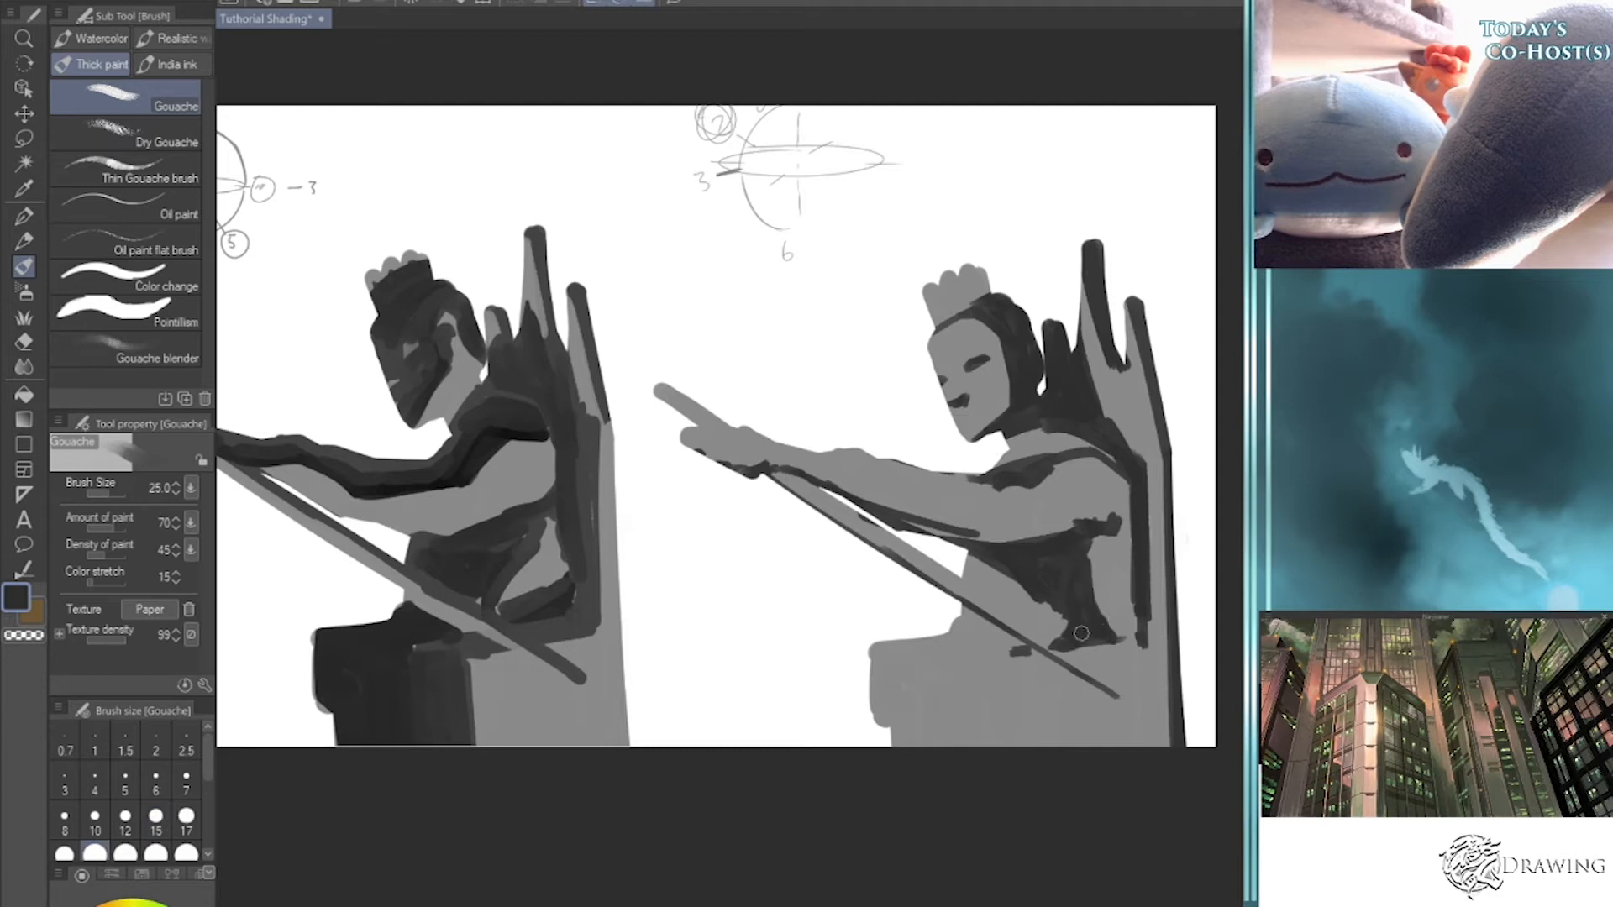
left_click_drag(1000, 424, 970, 437)
key("bracketleft")
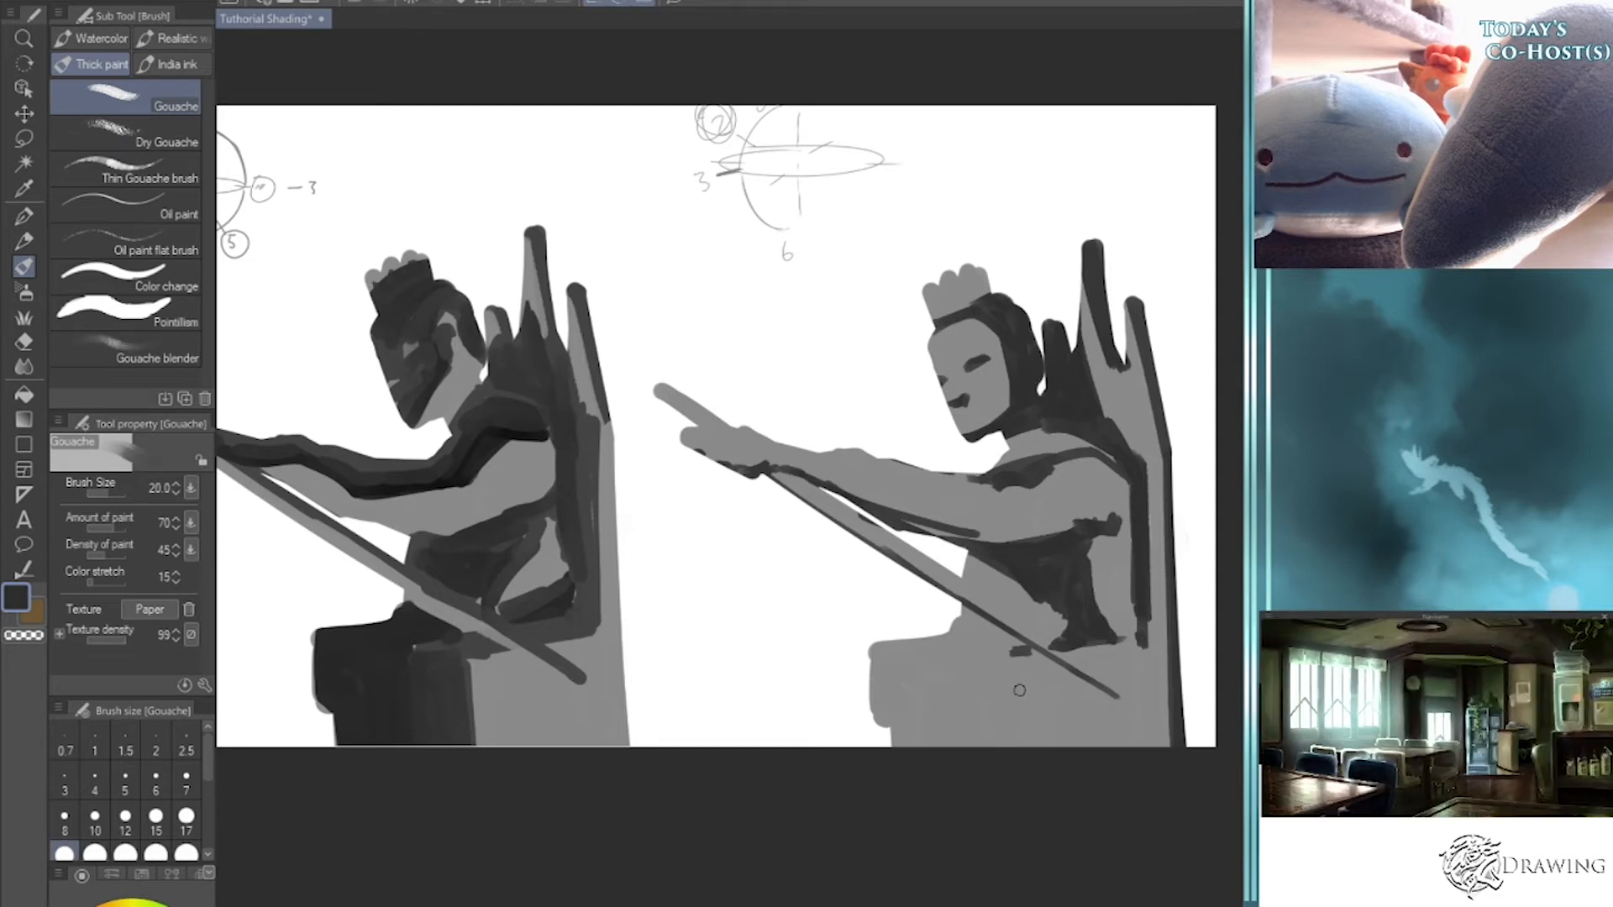
- Shade the back of the lower leg and fill the seat area beneath the second figure's lap in very dark gray
mouse_move(899, 743)
left_mouse_down()
mouse_move(897, 673)
mouse_move(947, 662)
mouse_move(901, 702)
mouse_move(949, 663)
mouse_move(924, 695)
mouse_move(998, 743)
left_mouse_up()
key("bracketleft")
key("bracketright")
mouse_move(1032, 675)
left_mouse_down()
mouse_move(1007, 697)
mouse_move(1062, 673)
mouse_move(1018, 748)
mouse_move(1052, 679)
mouse_move(1114, 702)
mouse_move(1069, 681)
mouse_move(1024, 740)
mouse_move(1078, 696)
mouse_move(1040, 751)
mouse_move(1111, 714)
mouse_move(1100, 705)
mouse_move(1130, 744)
left_mouse_up()
mouse_move(1090, 670)
left_mouse_down()
mouse_move(1184, 663)
mouse_move(1106, 680)
mouse_move(1140, 700)
mouse_move(1155, 683)
mouse_move(1136, 682)
mouse_move(1152, 709)
mouse_move(1090, 674)
mouse_move(1156, 674)
mouse_move(1114, 704)
mouse_move(1140, 733)
mouse_move(1086, 703)
mouse_move(1088, 743)
left_mouse_up()
key("bracketright")
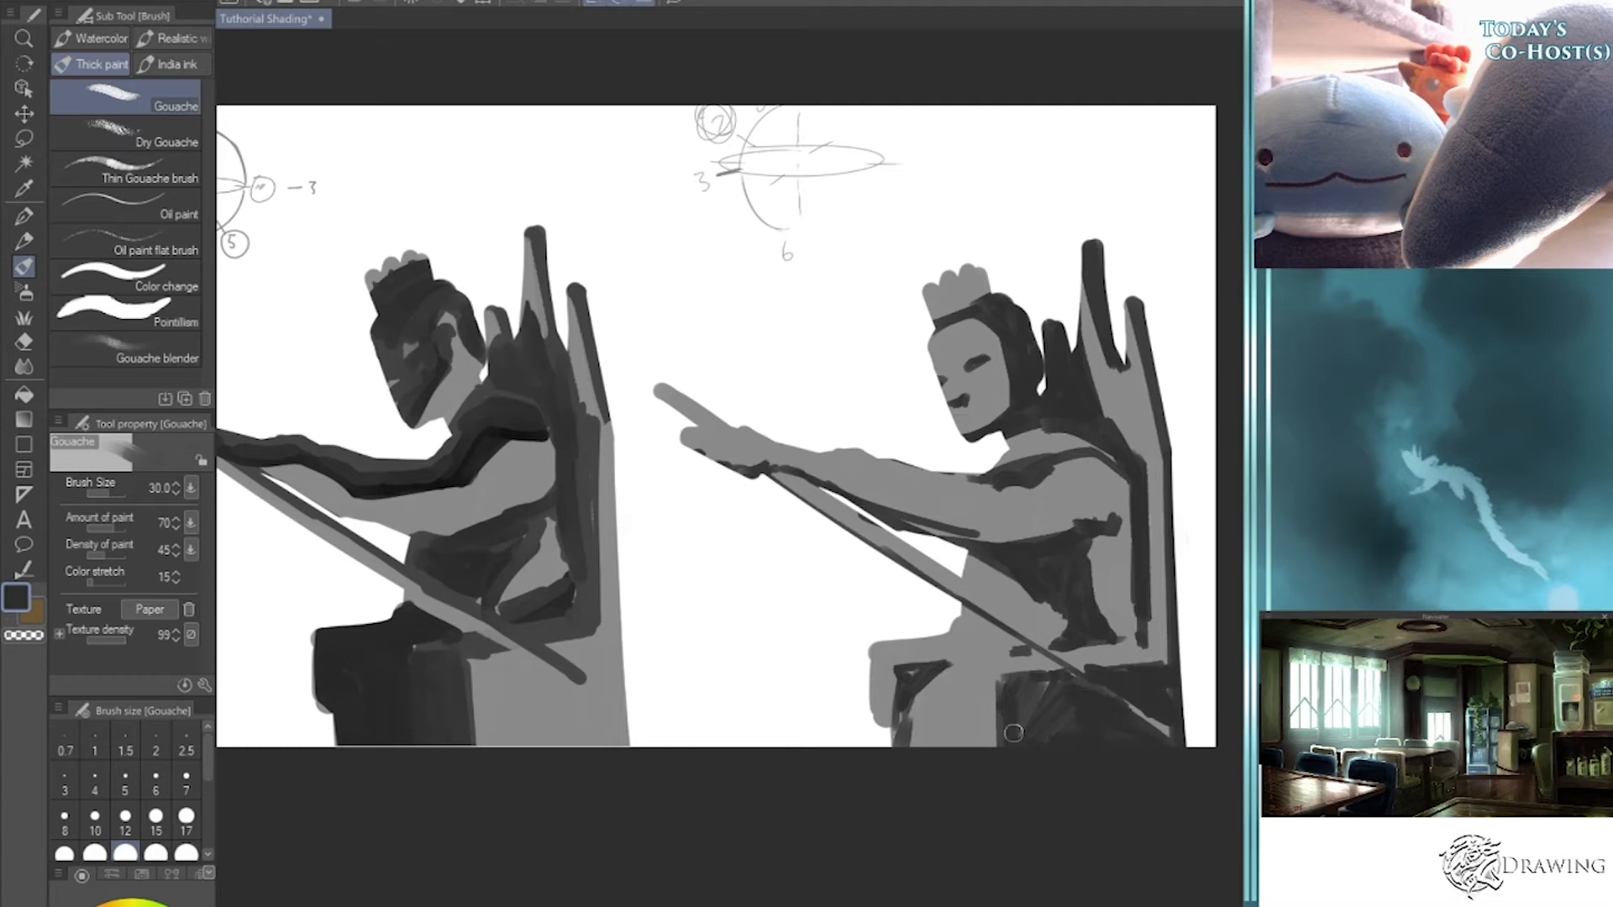
- Set the brush to size 17 and add shading down the front of the second figure's abdomen
mouse_move(1064, 825)
left_mouse_down()
mouse_move(1209, 825)
mouse_move(1082, 883)
left_mouse_up()
key("bracketleft")
key("bracketleft")
key("bracketleft")
key("bracketright")
key("bracketright")
key("bracketright")
key("bracketleft")
key("bracketleft")
key("bracketleft")
left_click_drag(1013, 630, 1020, 637)
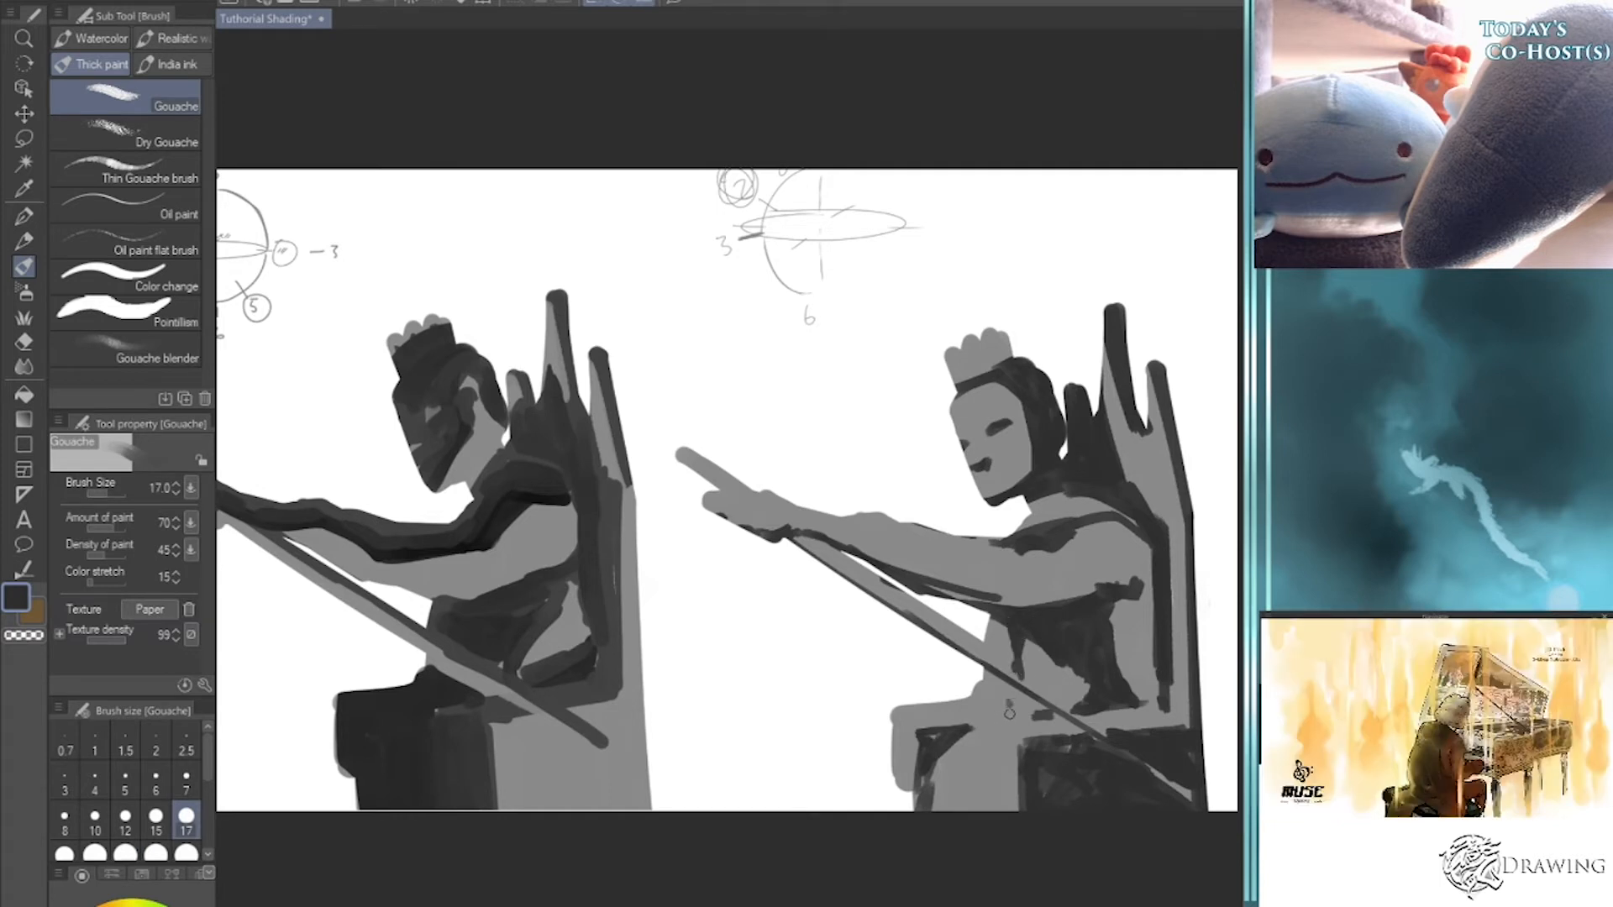
- Darken the lap crease and lower abdomen around the point where the staff crosses the second figure
mouse_move(1012, 708)
left_mouse_down()
mouse_move(1016, 729)
mouse_move(973, 729)
mouse_move(1021, 713)
left_mouse_up()
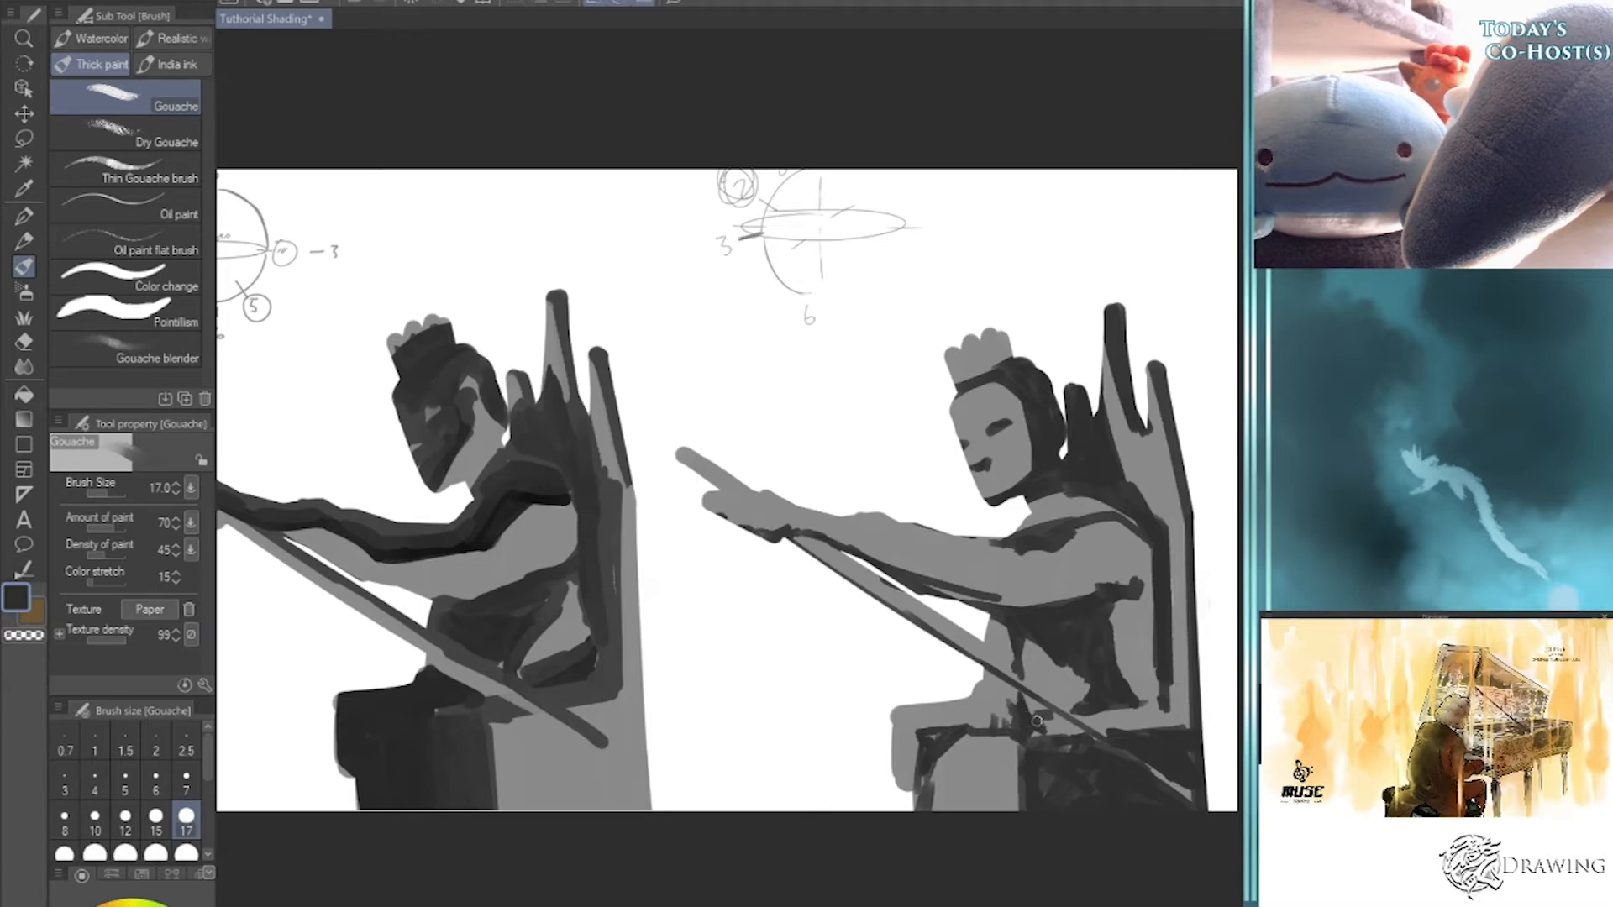
left_click_drag(1037, 721, 1110, 804)
mouse_move(1074, 711)
left_mouse_down()
mouse_move(1079, 750)
mouse_move(1103, 752)
left_mouse_up()
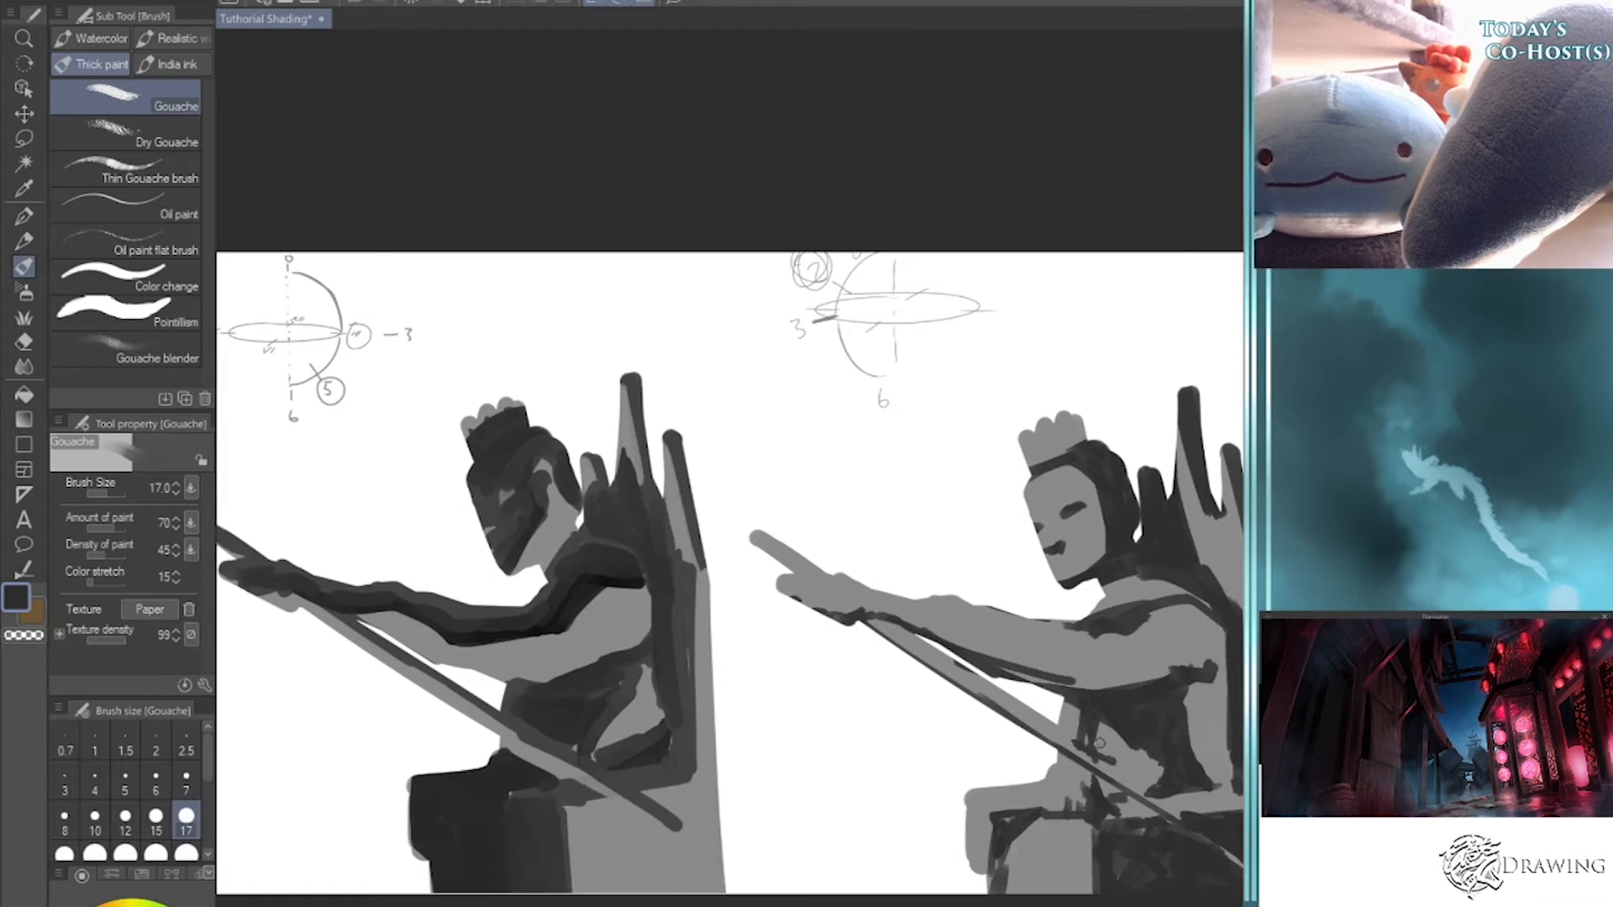
- Erase dark paint along the staff across the second figure's lap with the size 15 hard eraser
key("e")
left_click_drag(1071, 734, 1174, 804)
scroll(1063, 730, "down", 4)
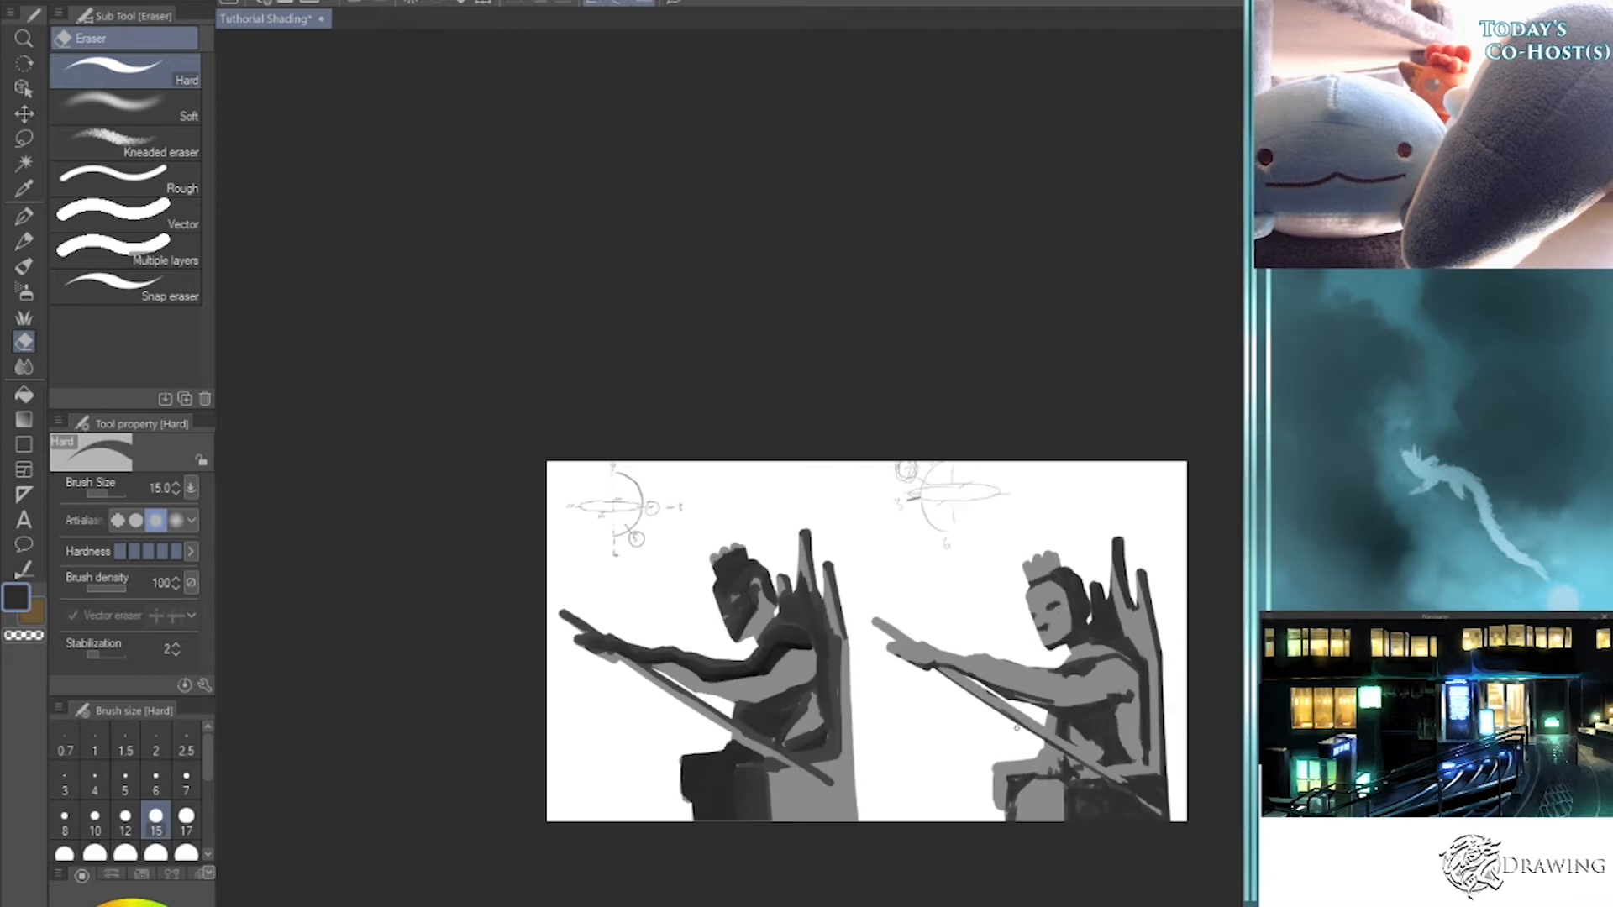
scroll(960, 731, "up", 3)
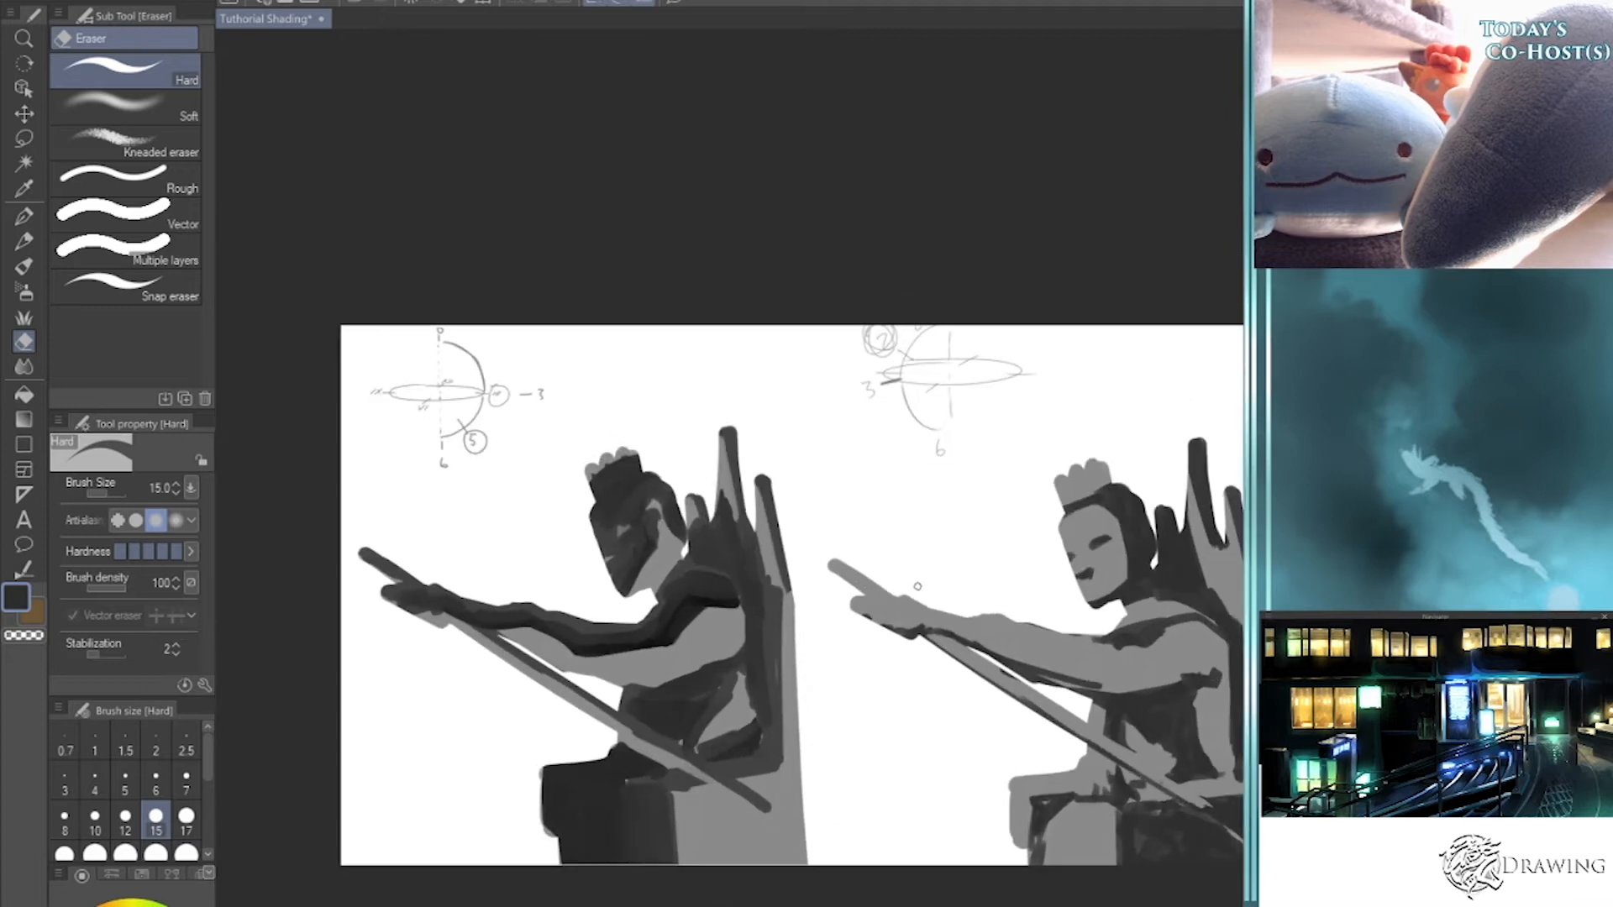
- Return to the Gouache brush and darken the staff's tip beyond the second figure's hand
key("b")
left_click_drag(869, 589, 892, 594)
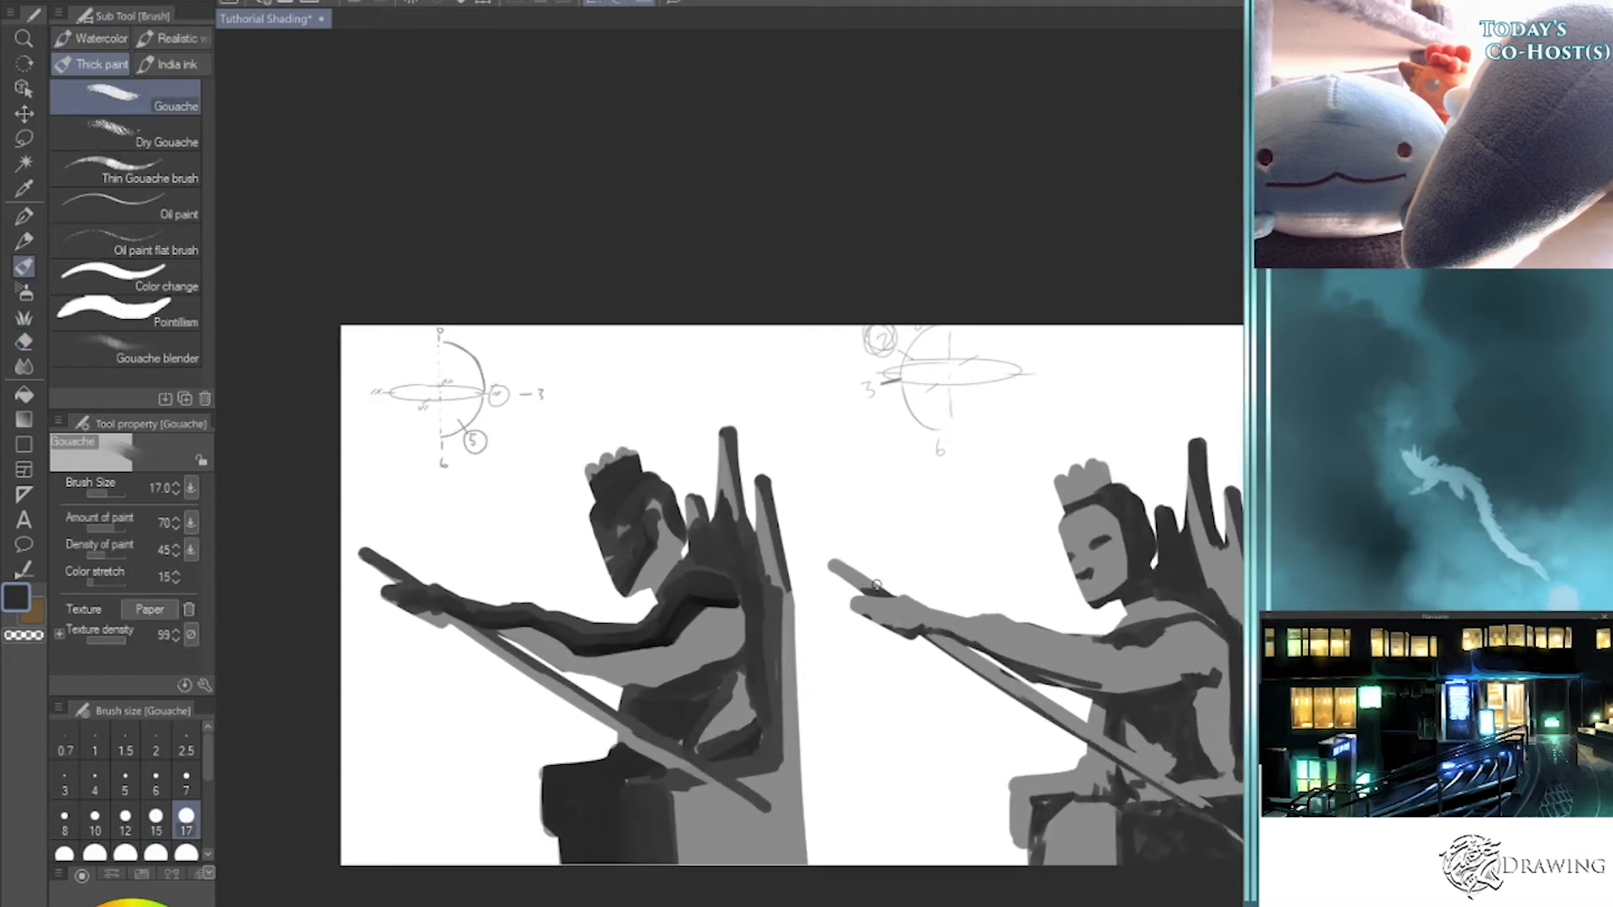
left_click_drag(869, 595, 830, 563)
scroll(777, 519, "right", 2)
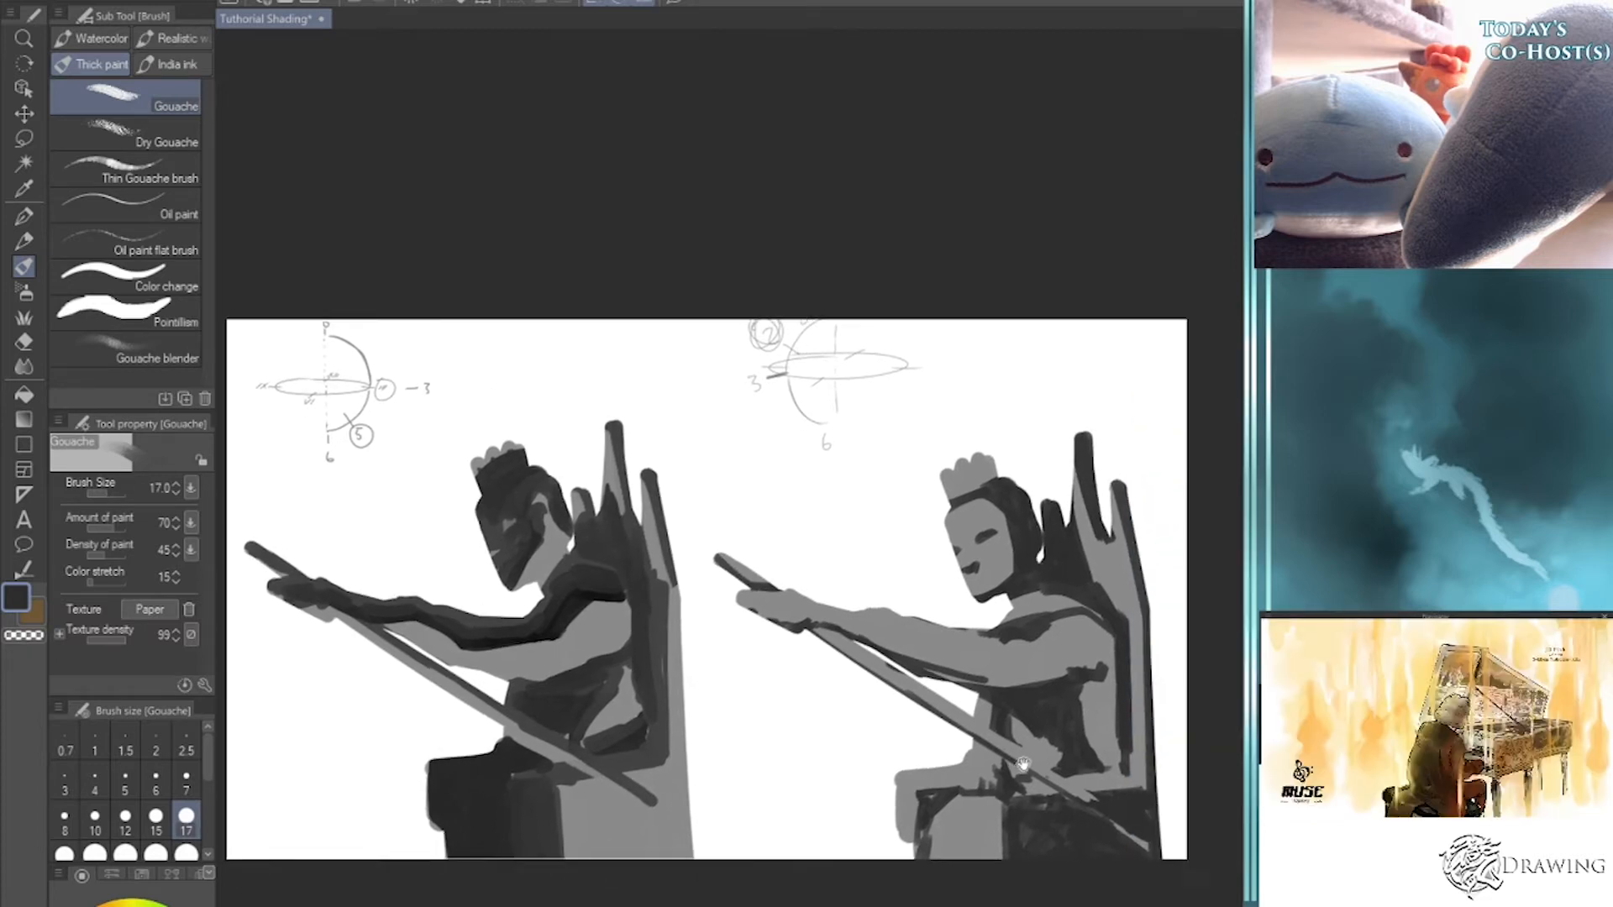
scroll(1053, 528, "down", 1)
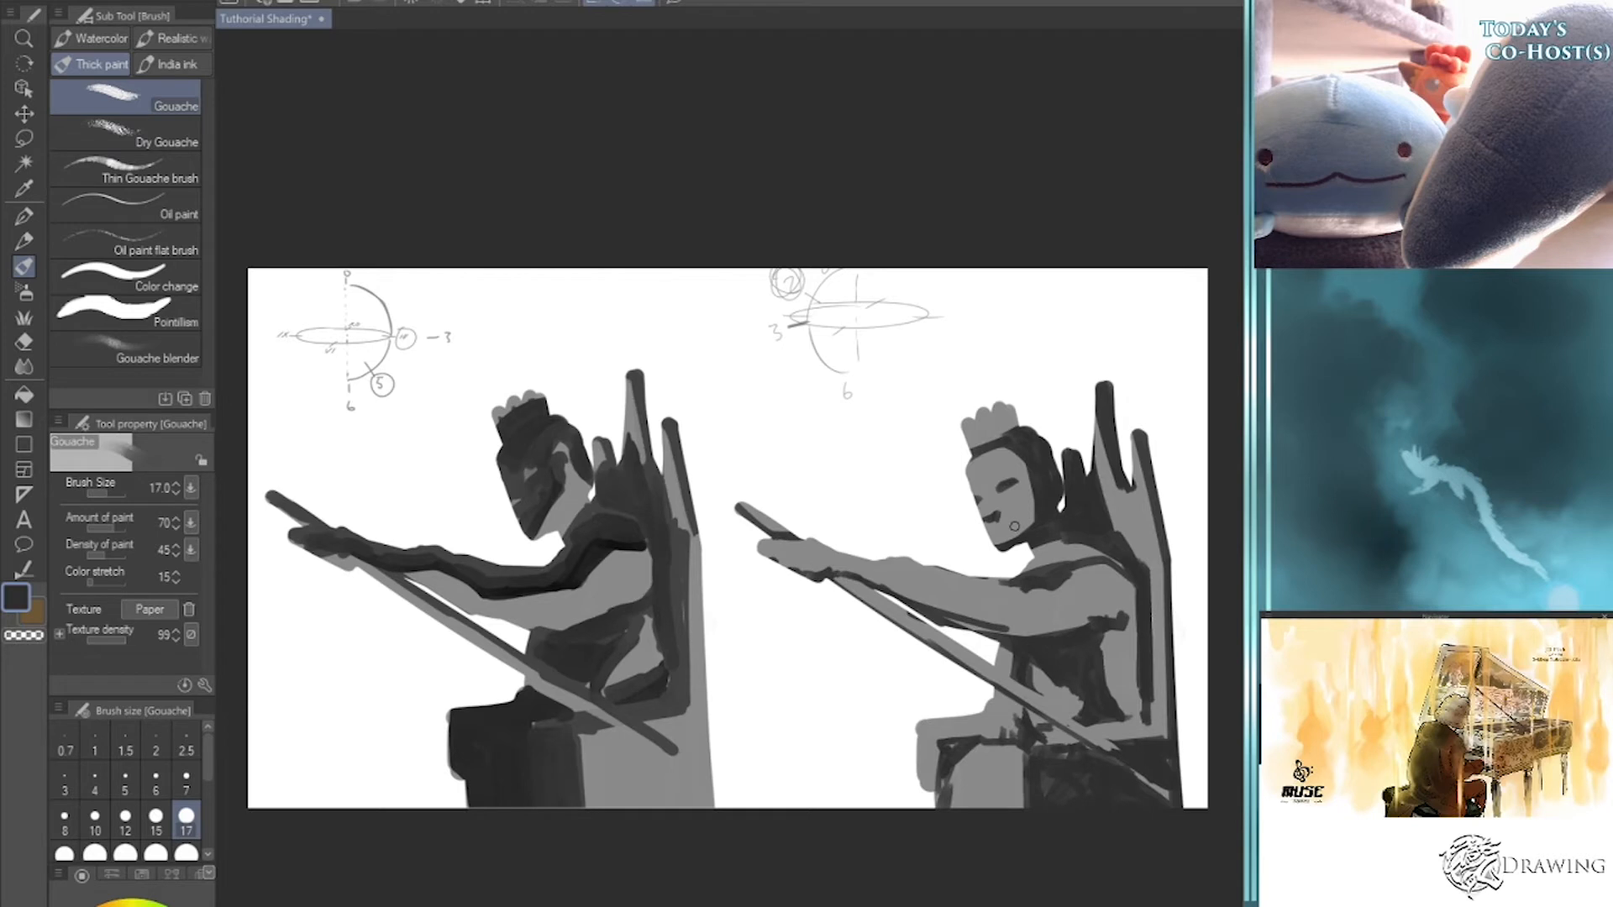
- Reduce the brush to size 8 to refine the second figure's nose and mouth, and fill the shadow behind the lower back
key("bracketleft")
key("bracketleft")
key("bracketleft")
key("bracketleft")
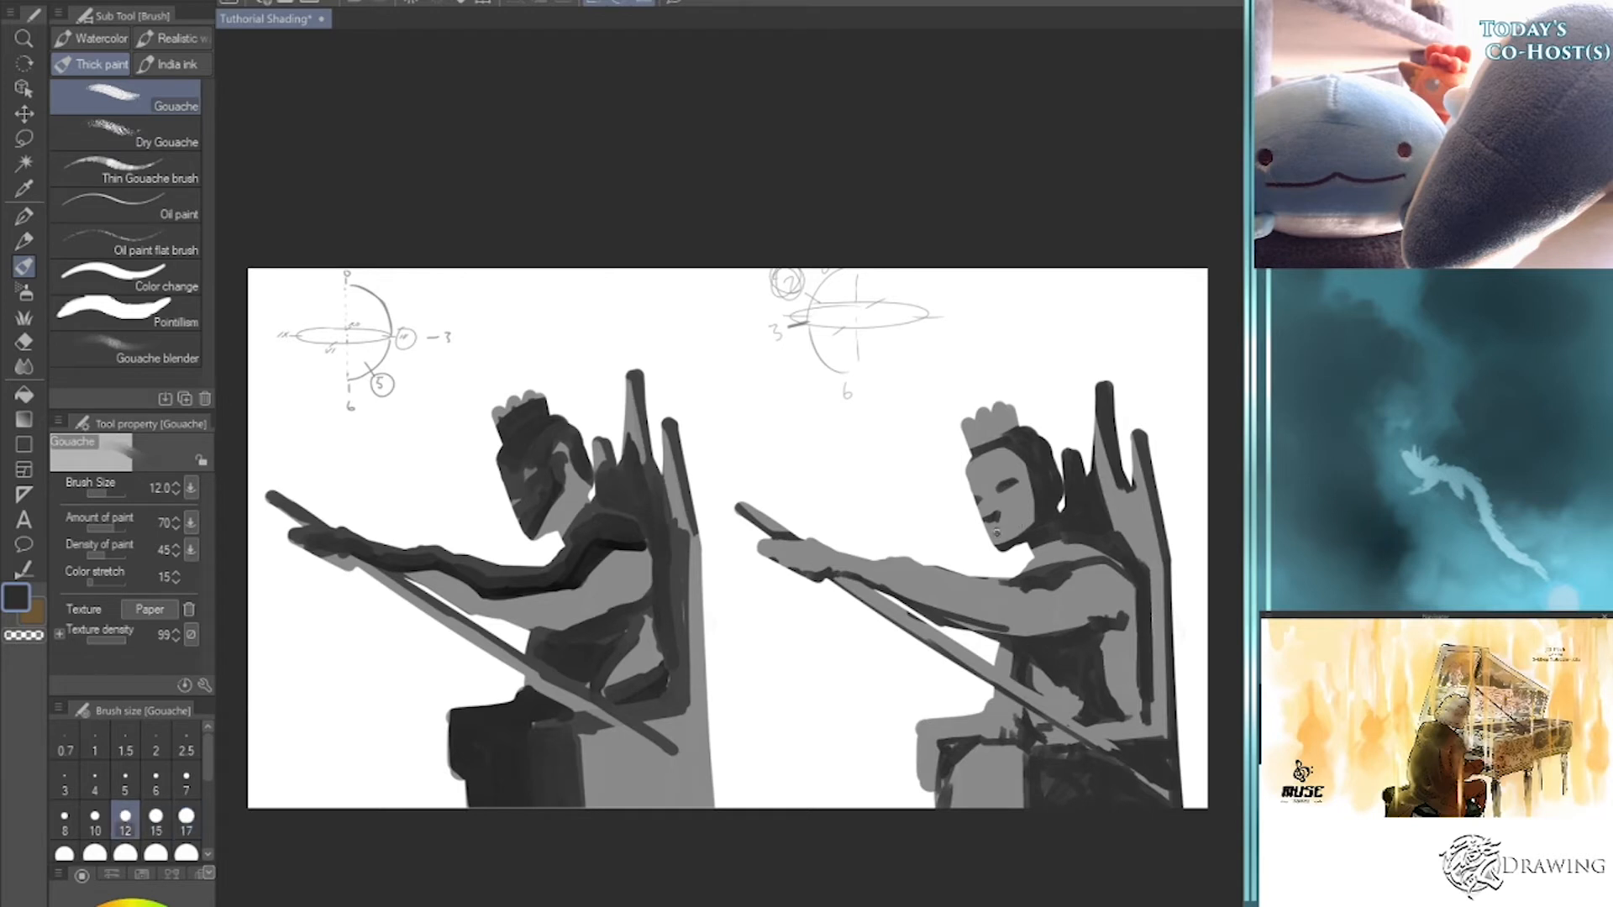
left_click_drag(1082, 787, 1008, 787)
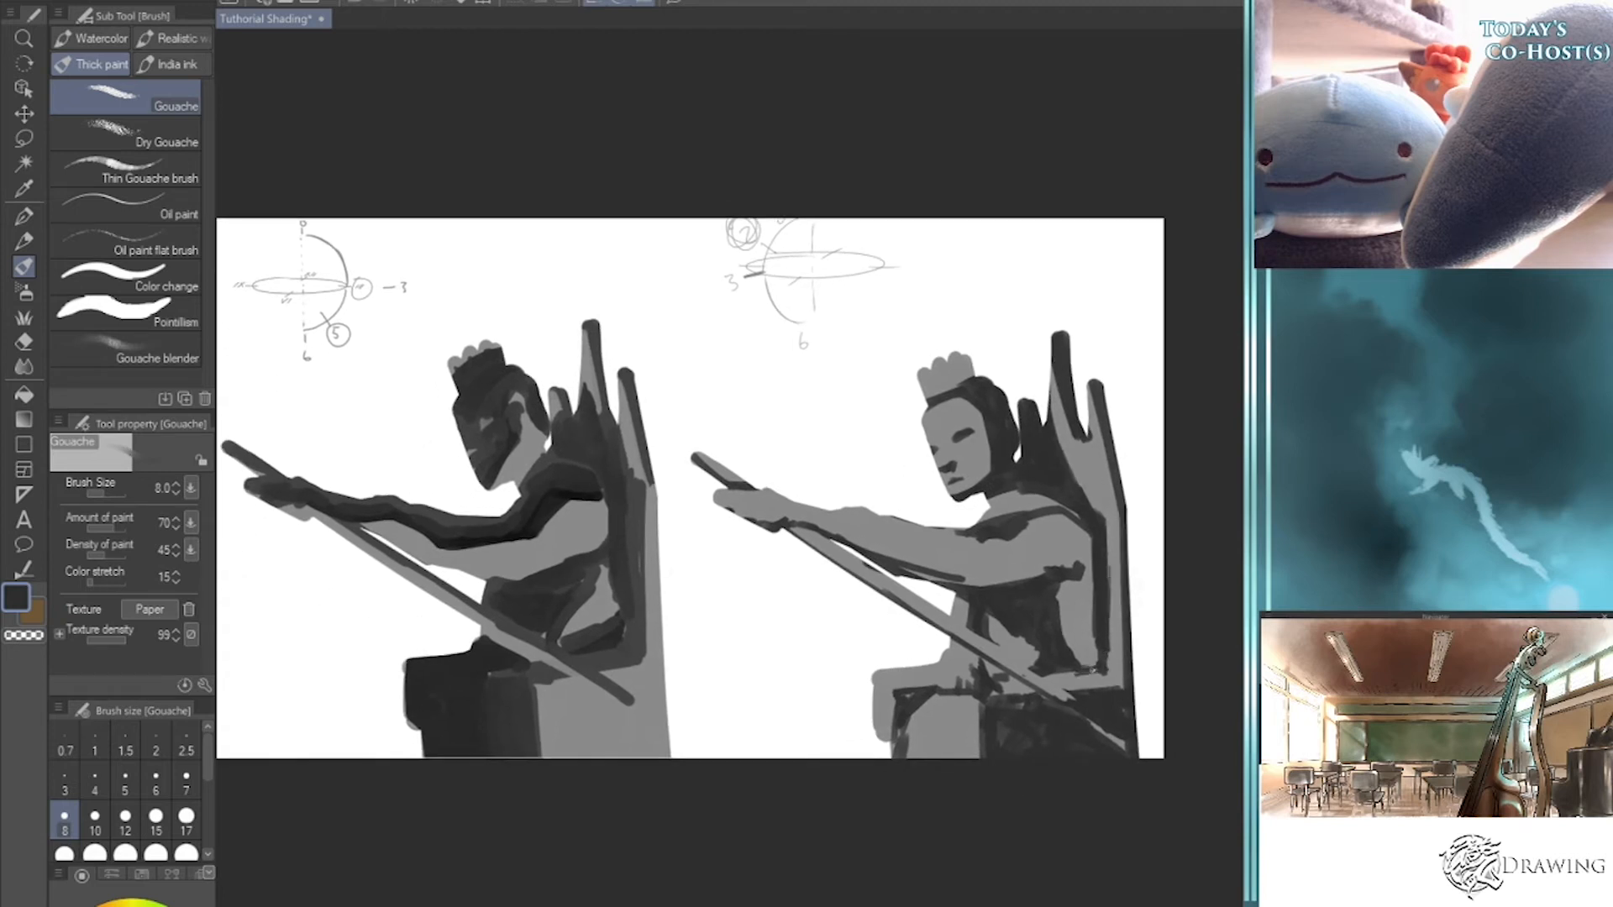
mouse_move(1098, 646)
left_mouse_down()
mouse_move(1086, 663)
mouse_move(1101, 615)
left_mouse_up()
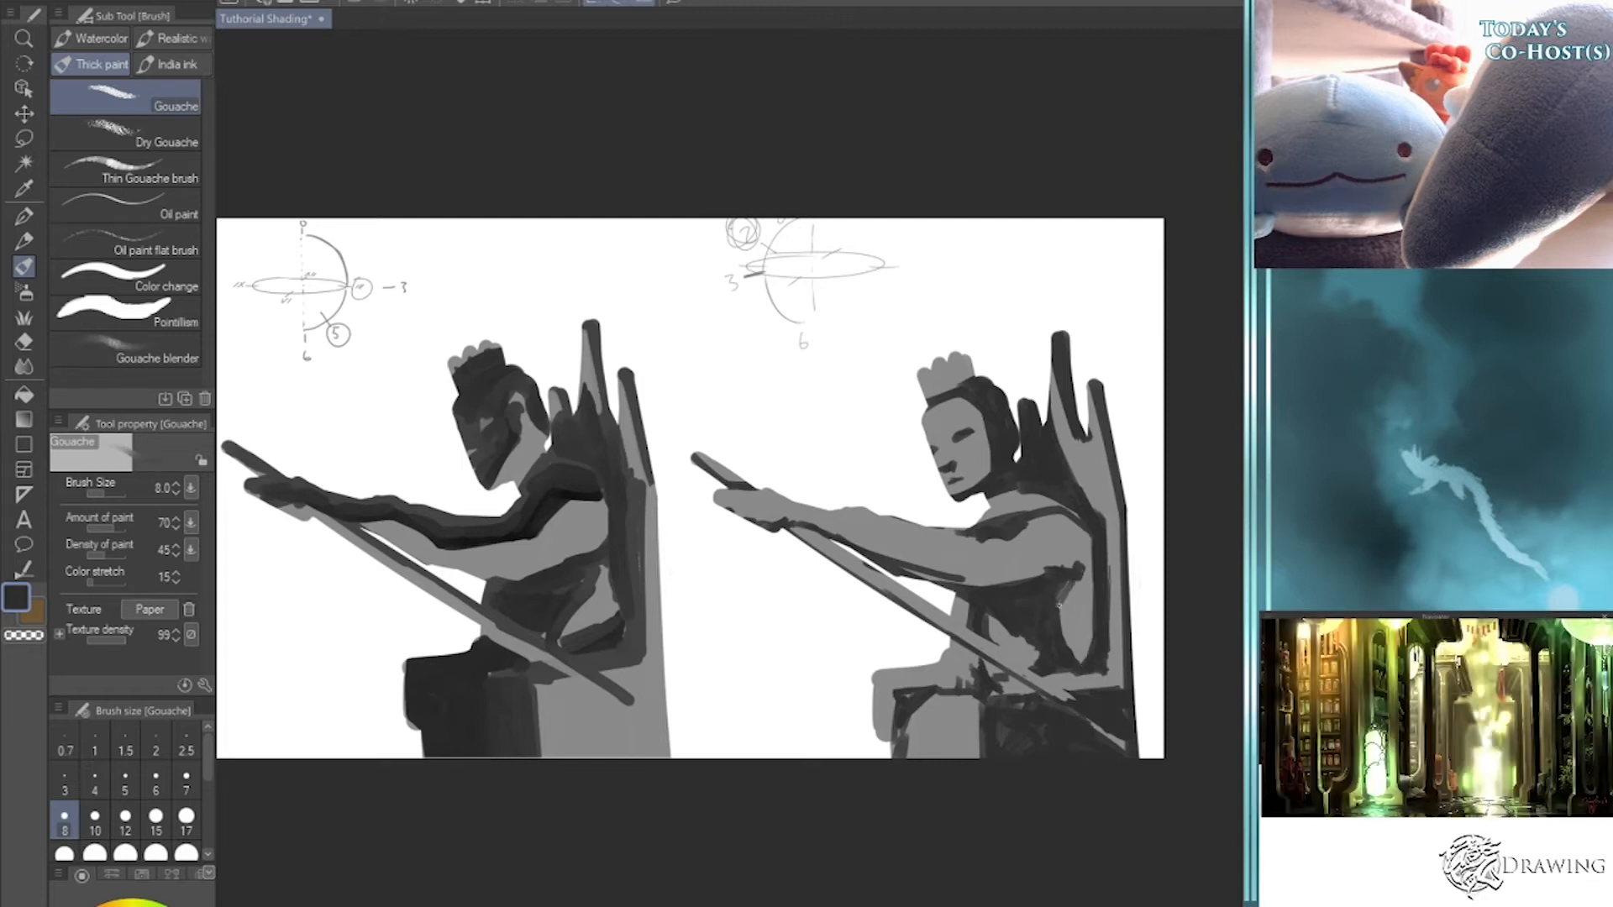
- Add dark shading strokes to the second figure's side beneath the armpit
mouse_move(1095, 541)
left_mouse_down()
mouse_move(1068, 568)
mouse_move(1065, 627)
mouse_move(1087, 588)
left_mouse_up()
left_click_drag(969, 505, 1027, 465)
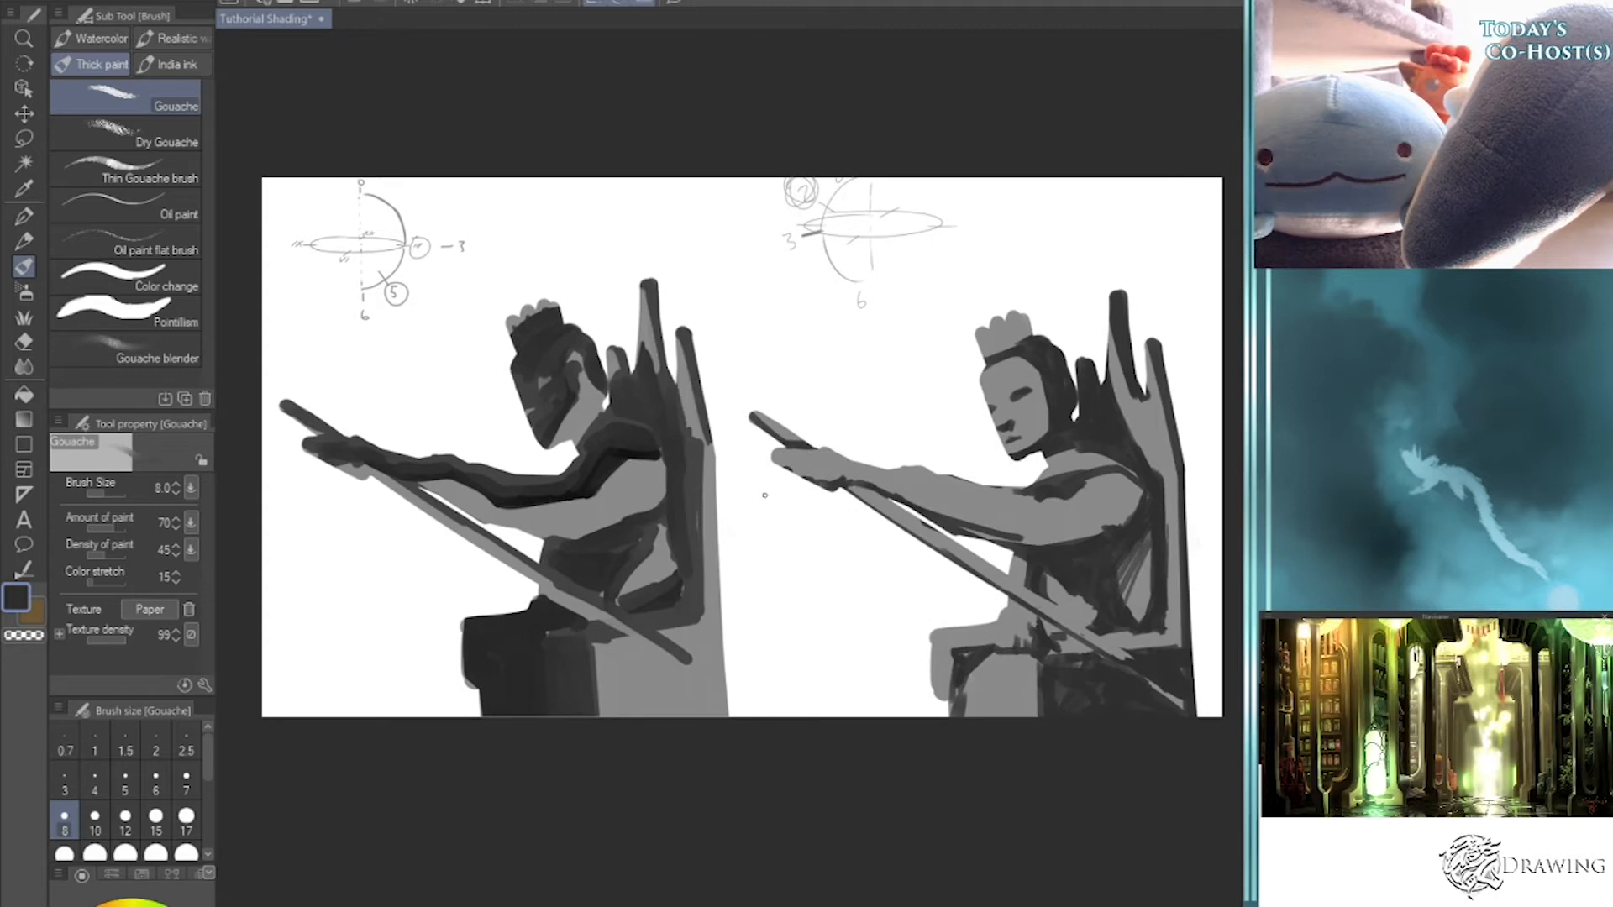
scroll(761, 496, "down", 2)
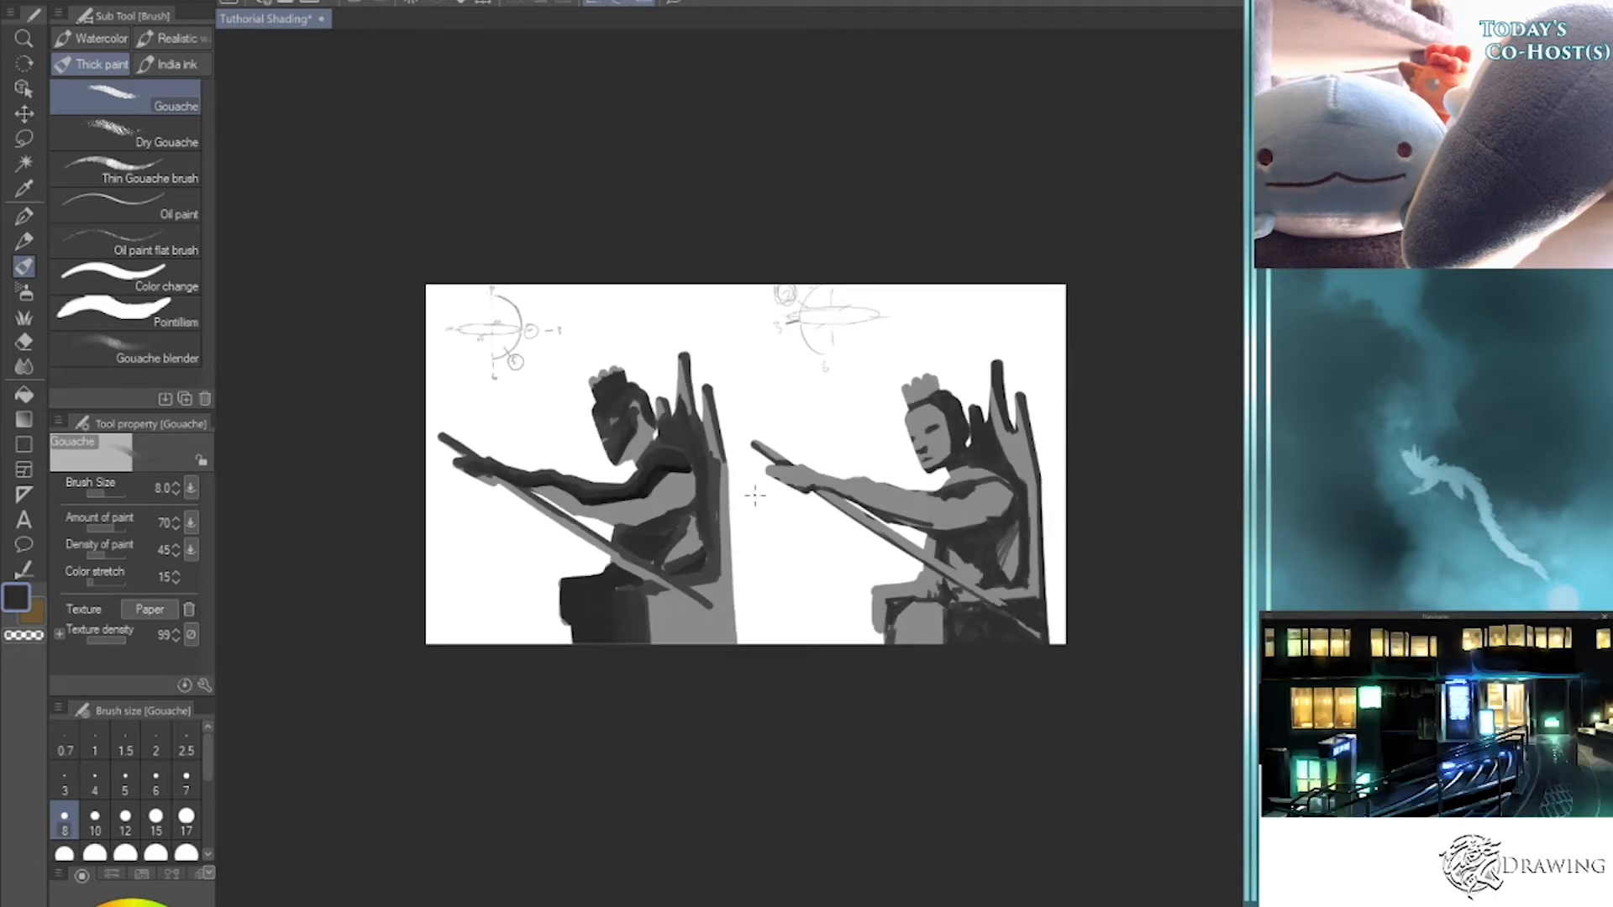
scroll(754, 496, "up", 2)
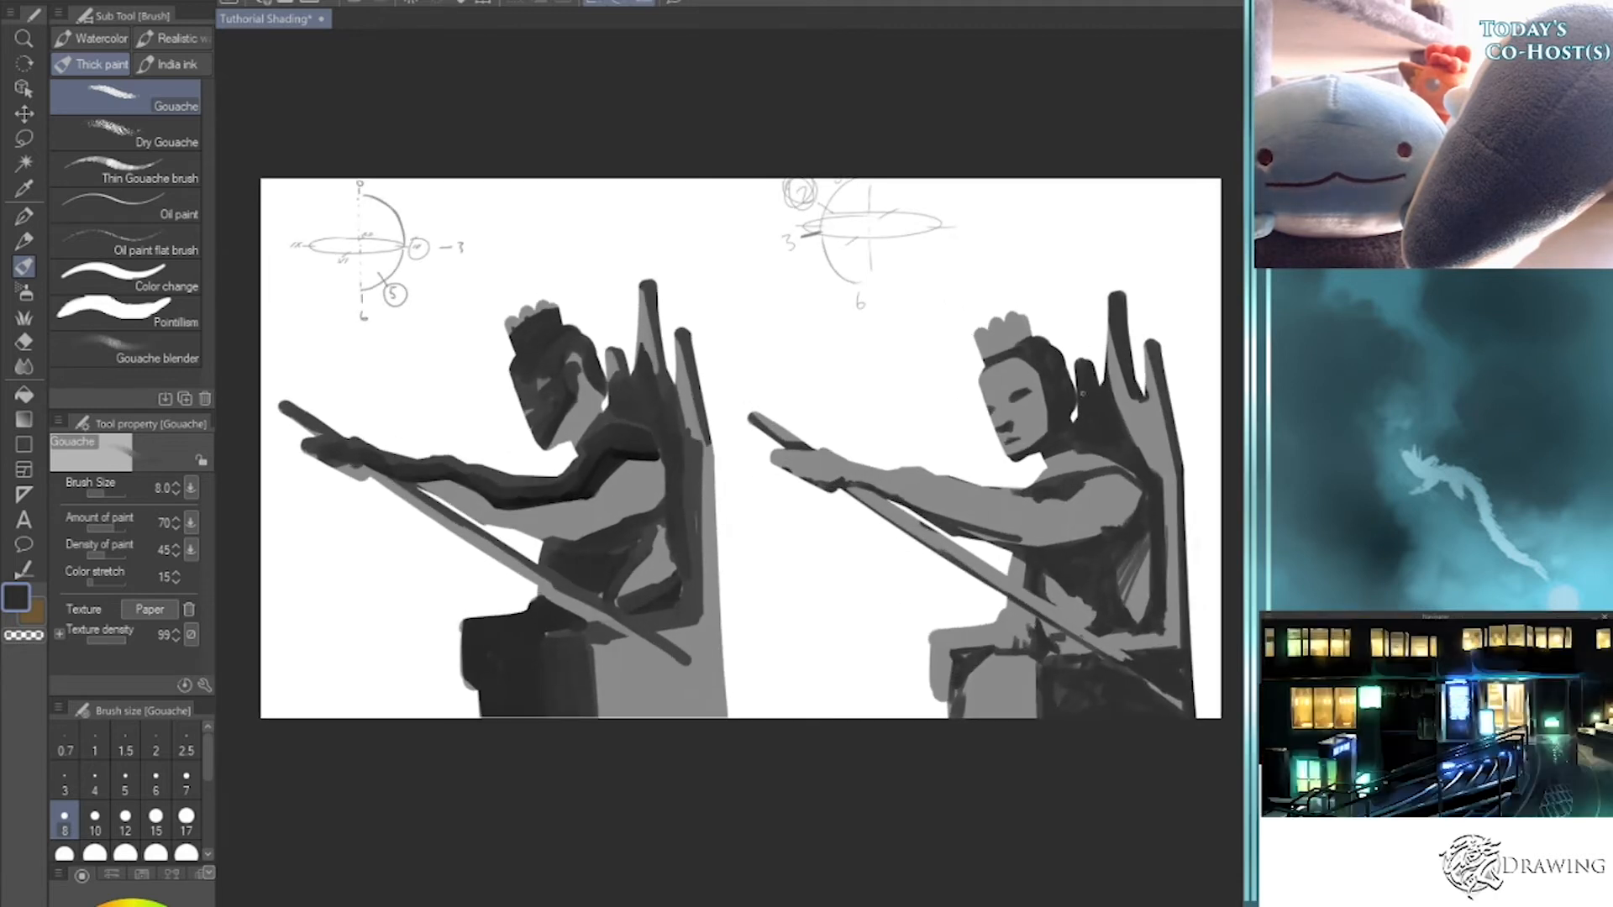
- Erase the dark paint from the throne back behind the second figure's head with the size 15 hard eraser
key("bracketright")
key("bracketright")
key("bracketright")
key("bracketright")
key("bracketright")
key("bracketright")
key("bracketright")
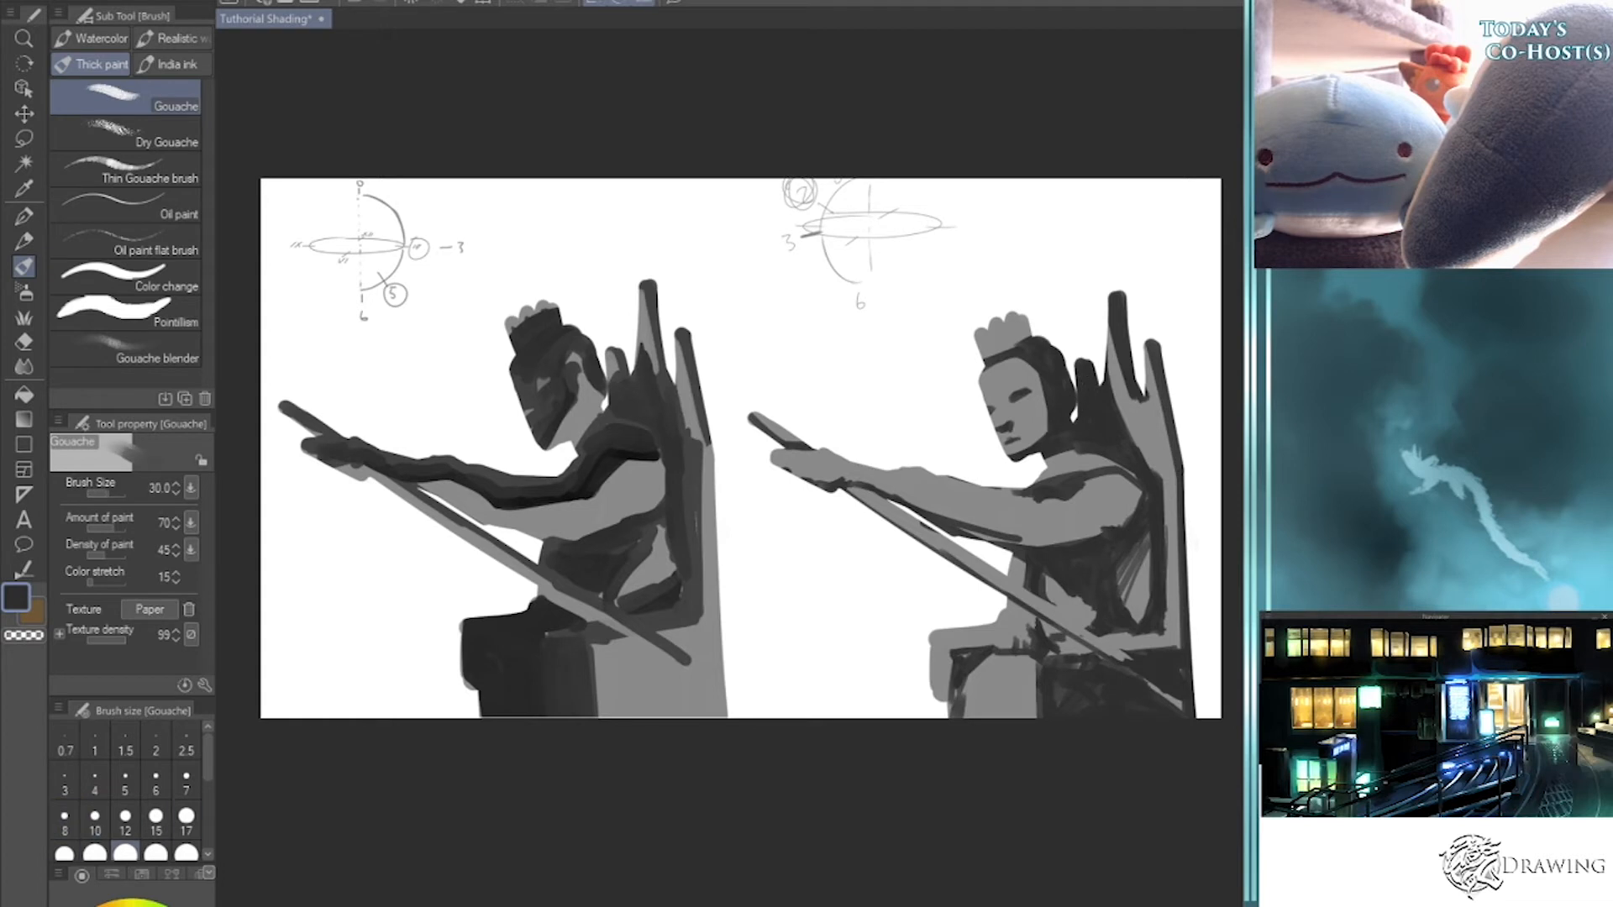
key("e")
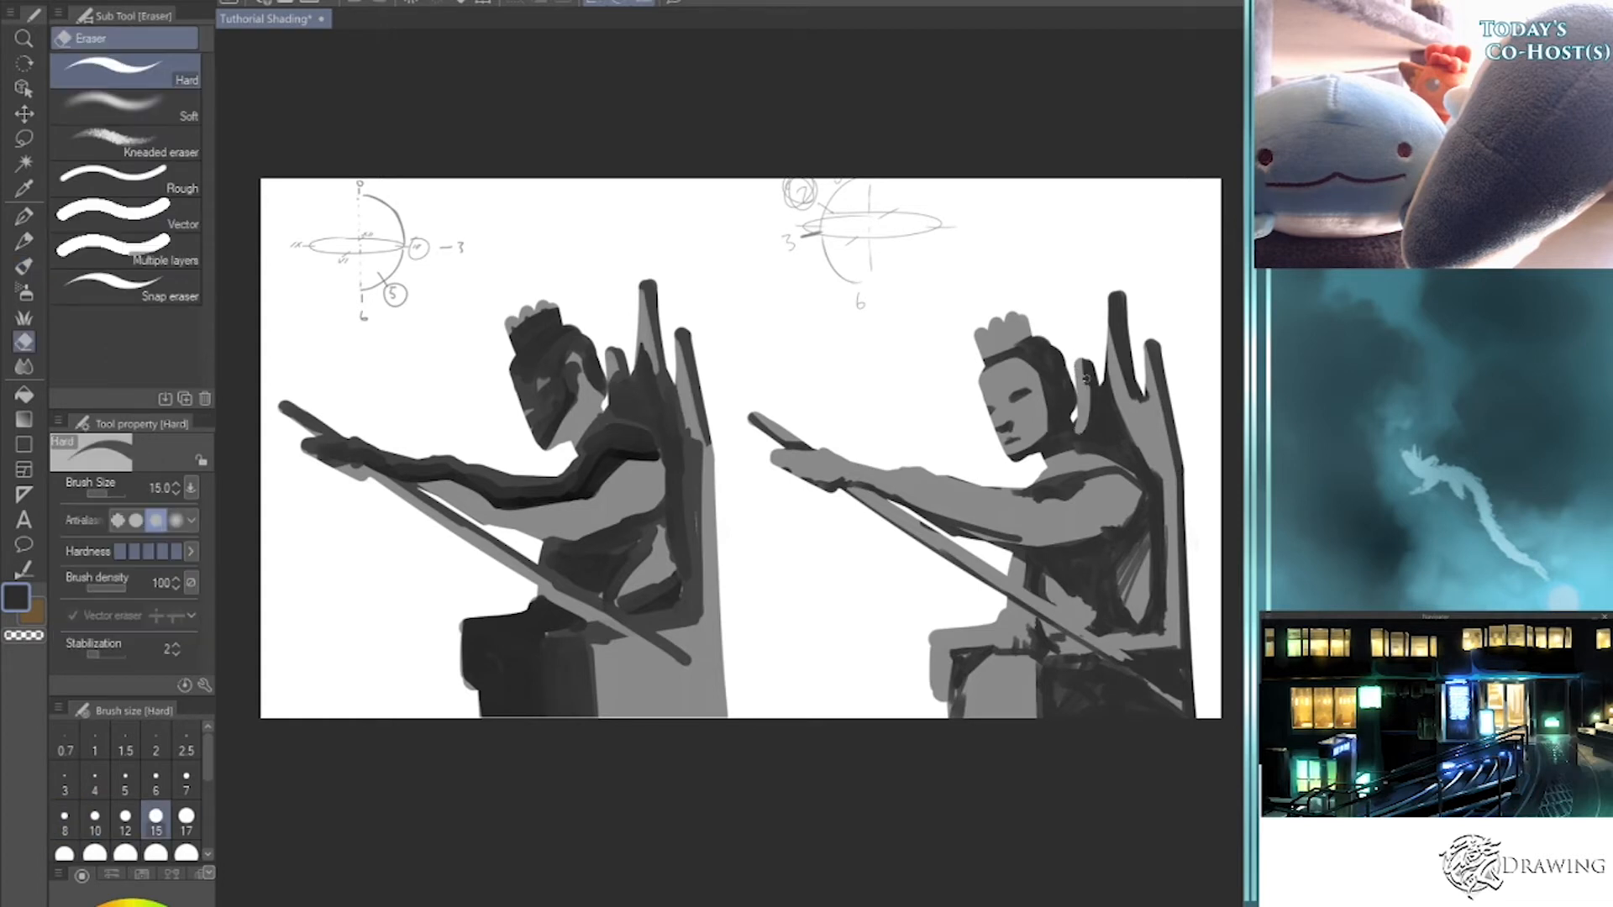
left_click_drag(1084, 426, 1109, 348)
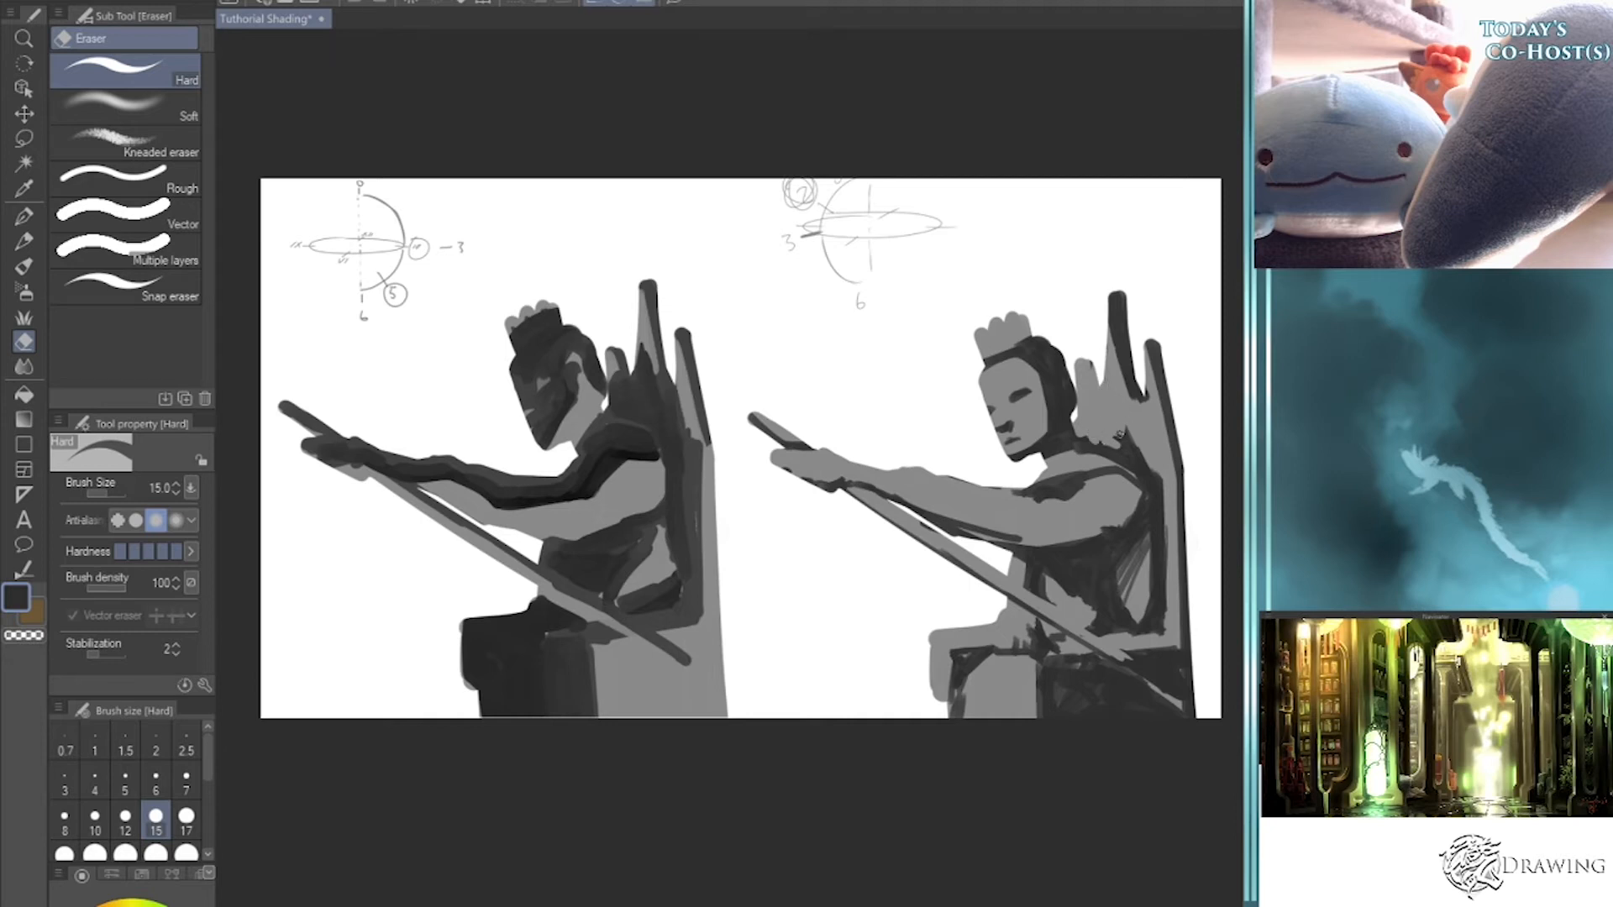
- Repaint the shadow on the second throne's back between the figure's head and the spires with the size 30 Gouache brush
key("i")
key("b")
mouse_move(1119, 442)
left_mouse_down()
mouse_move(1124, 394)
mouse_move(1131, 460)
mouse_move(1113, 446)
mouse_move(1117, 399)
mouse_move(1134, 403)
mouse_move(1141, 466)
mouse_move(1128, 396)
mouse_move(1085, 444)
mouse_move(1116, 448)
mouse_move(1108, 429)
mouse_move(1127, 399)
mouse_move(1087, 354)
left_mouse_up()
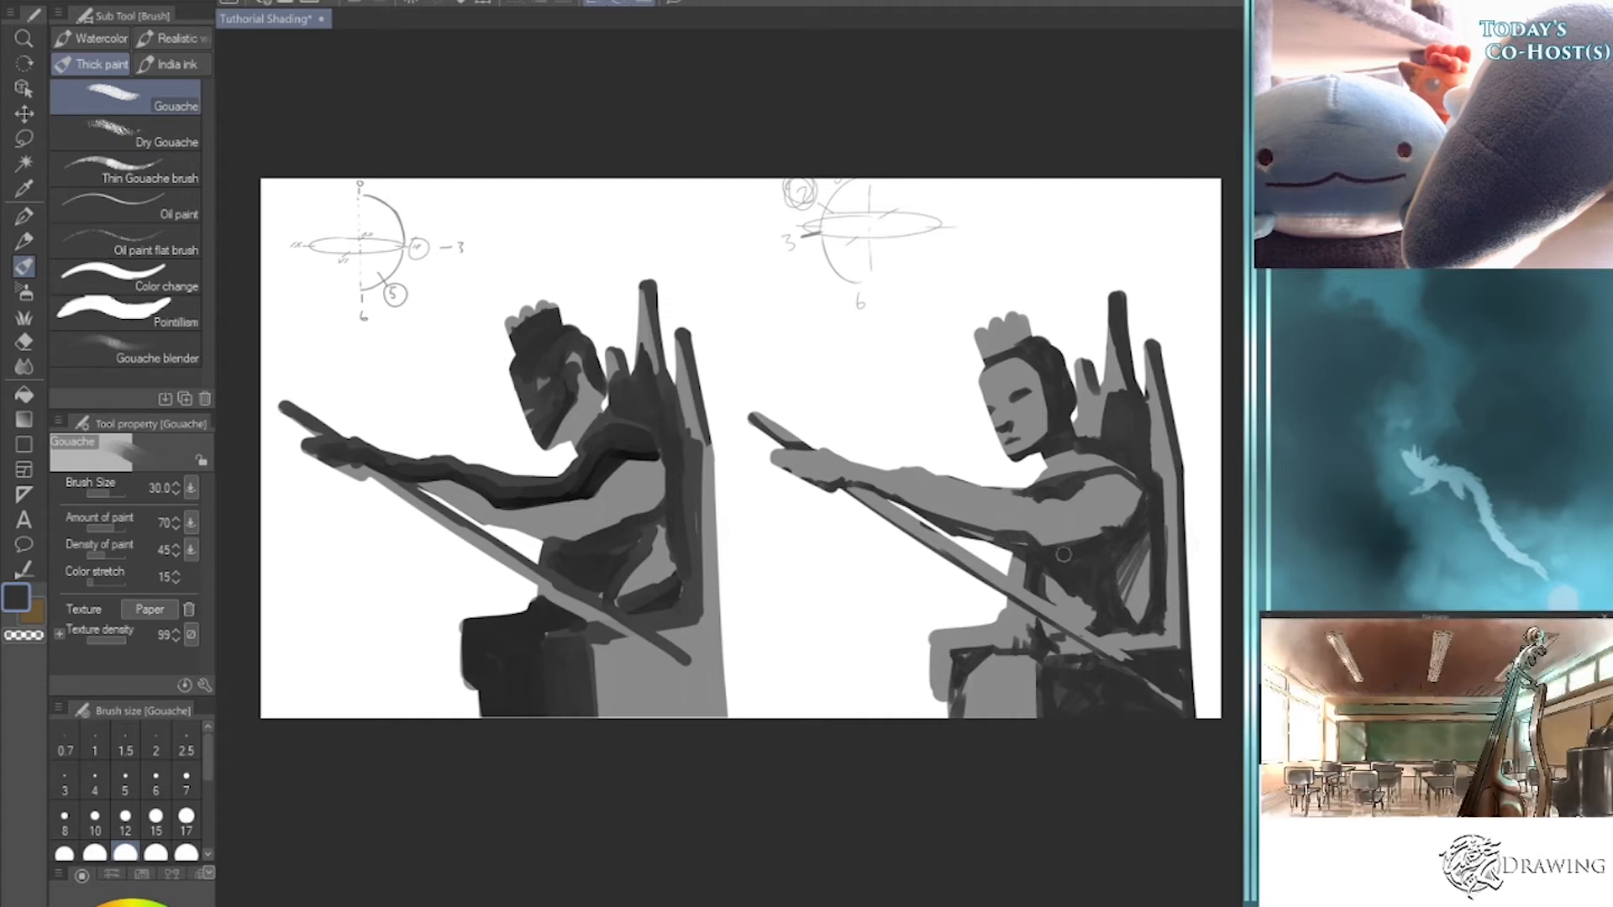
- Darken the contour around the second figure's shoulder and armpit, and trim the shoulder's dark line with the hard eraser
left_click_drag(1096, 538, 1155, 470)
key("e")
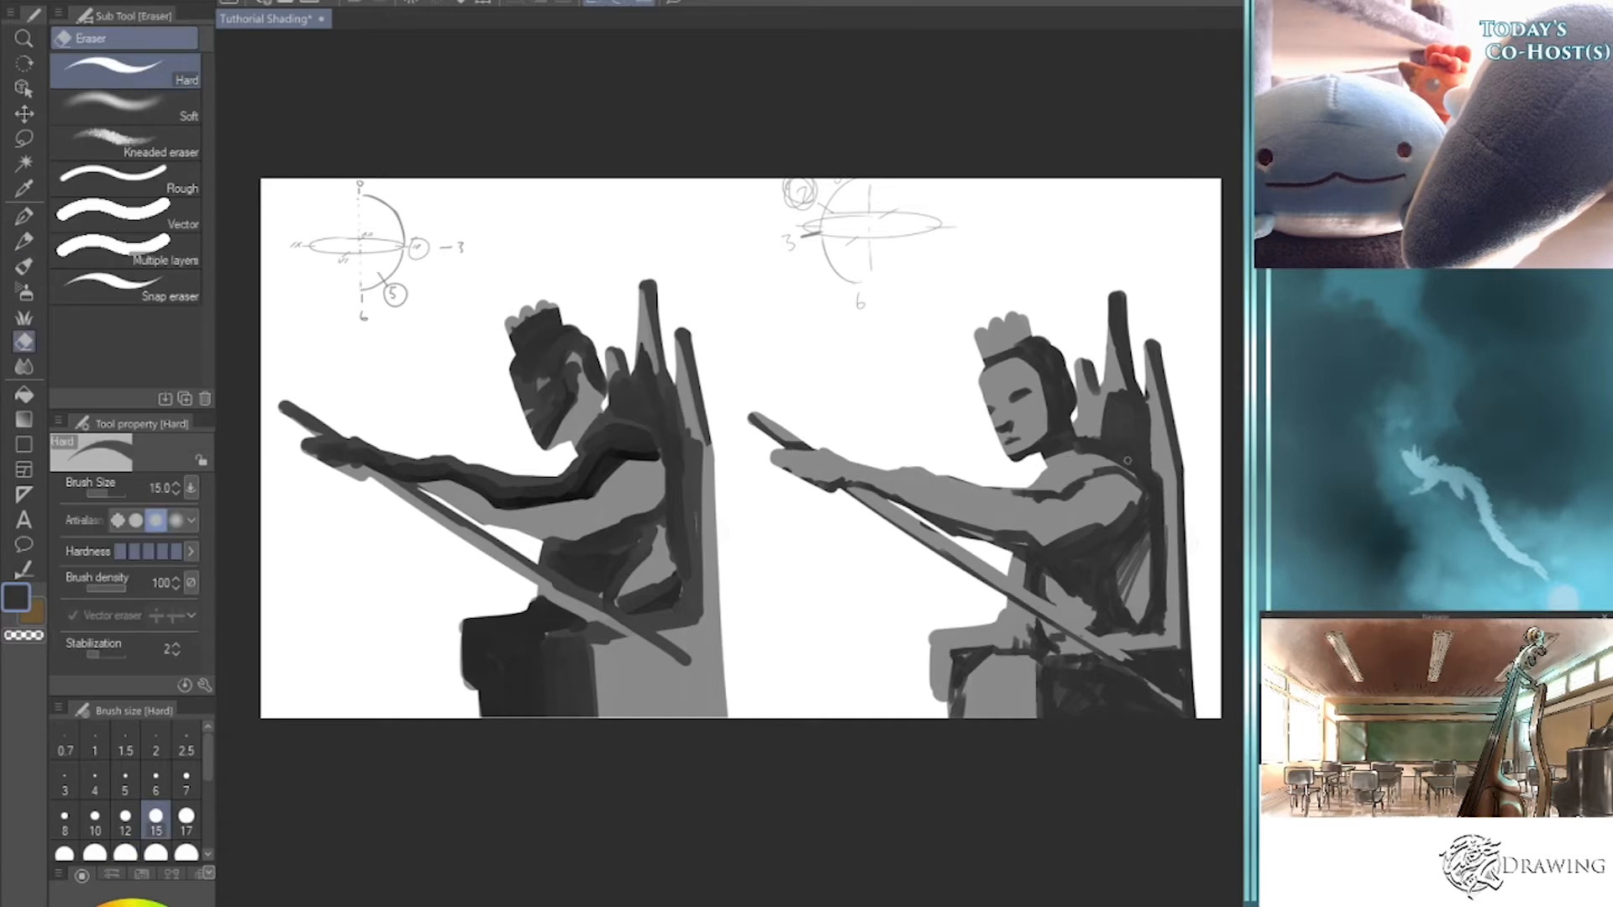
left_click_drag(1065, 485, 1134, 485)
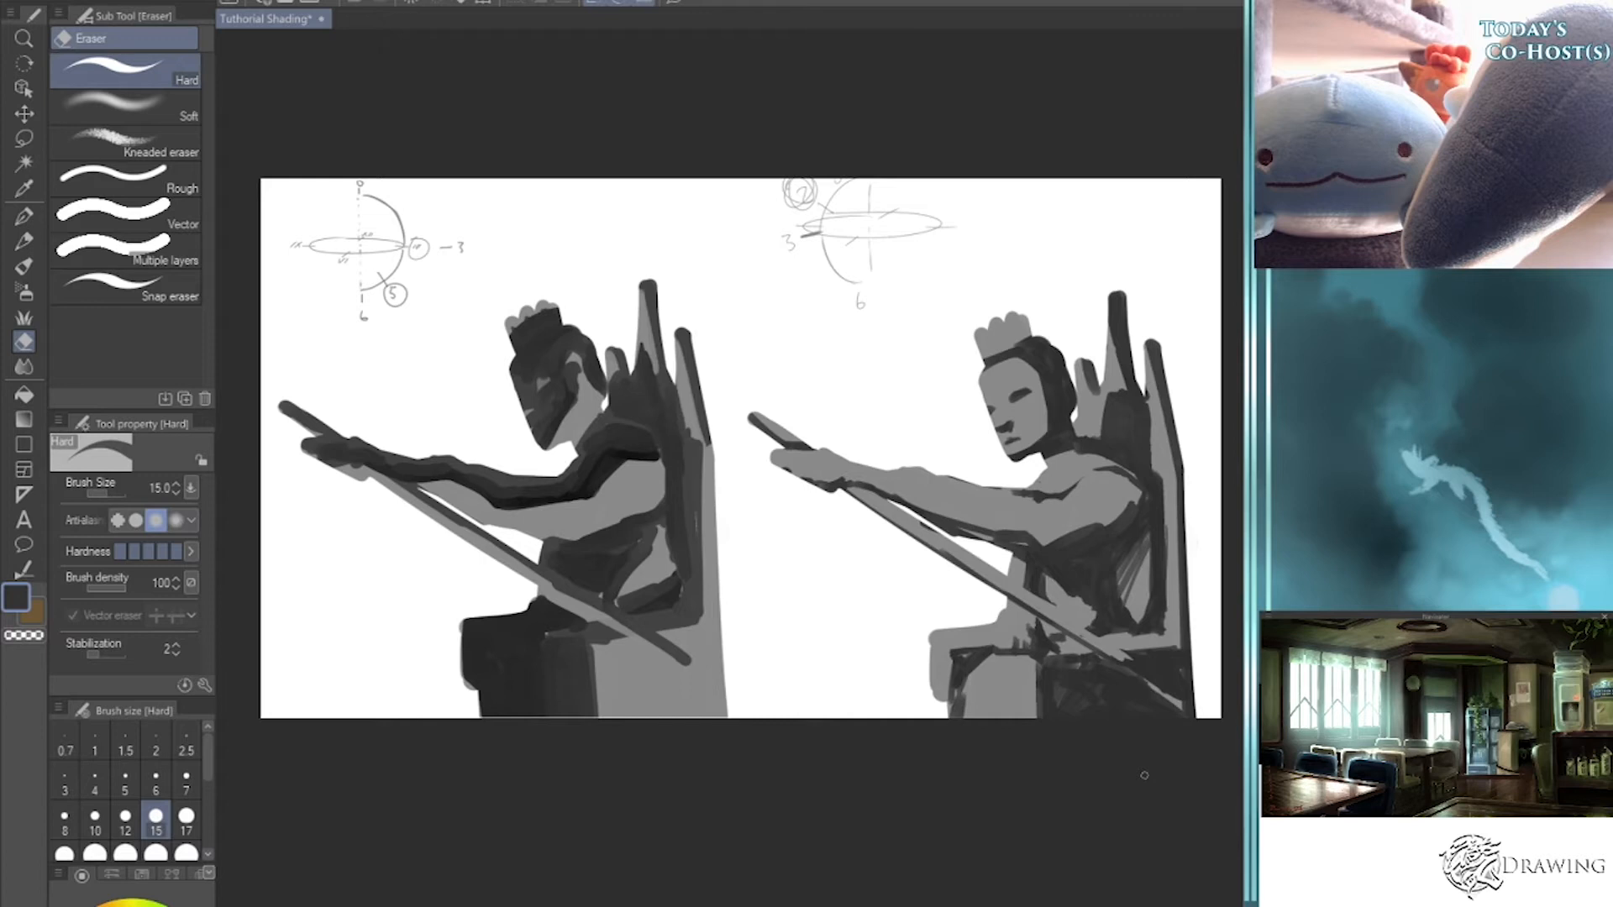
- Erase a small light ear shape into the second figure's dark hair and return to the Gouache brush
left_click(1054, 382)
left_click(1056, 394)
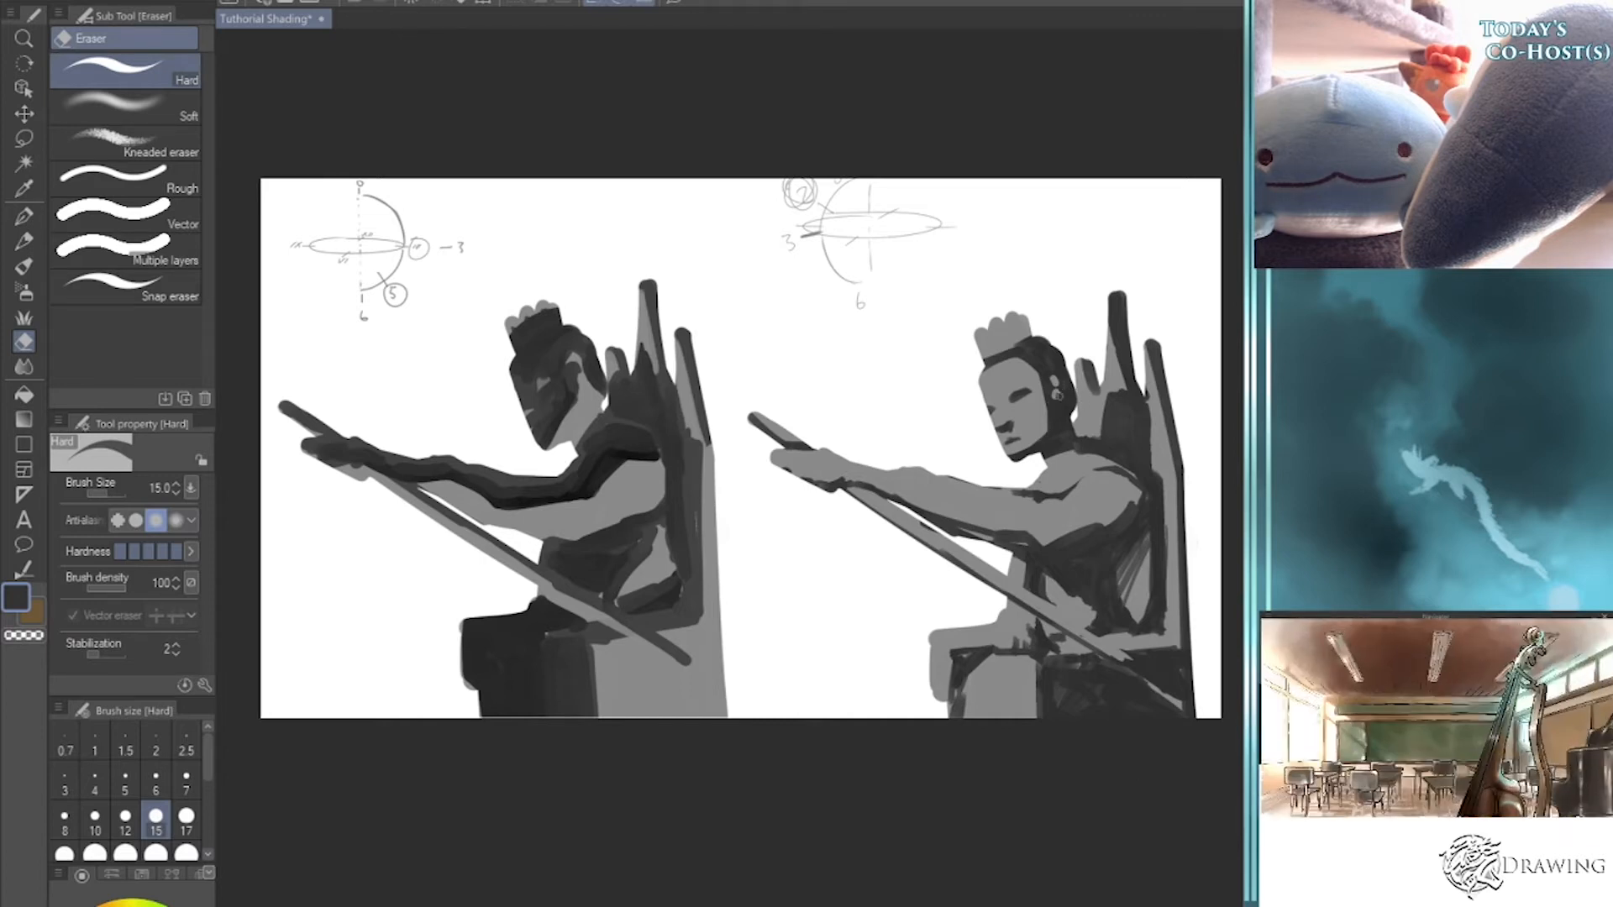
left_click_drag(1054, 383, 1050, 401)
key("b")
key("e")
key("b")
- Switch to the Soft airbrush and reduce it to size 12 for writing on the blank canvas
scroll(1108, 403, "down", 3)
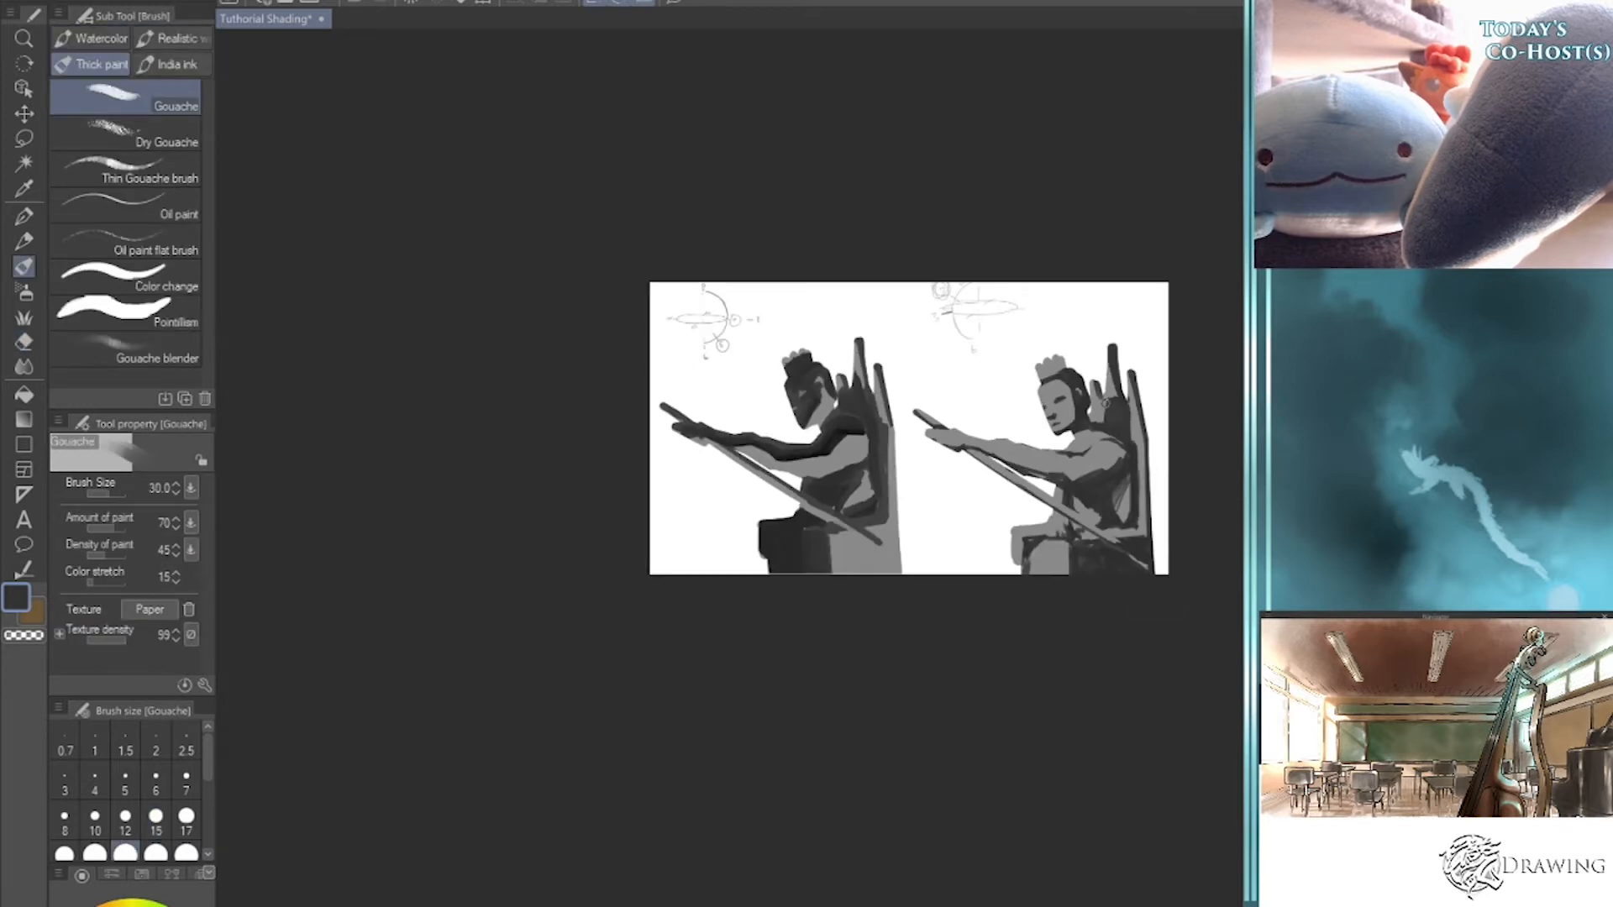
left_click_drag(1064, 474, 1069, 530)
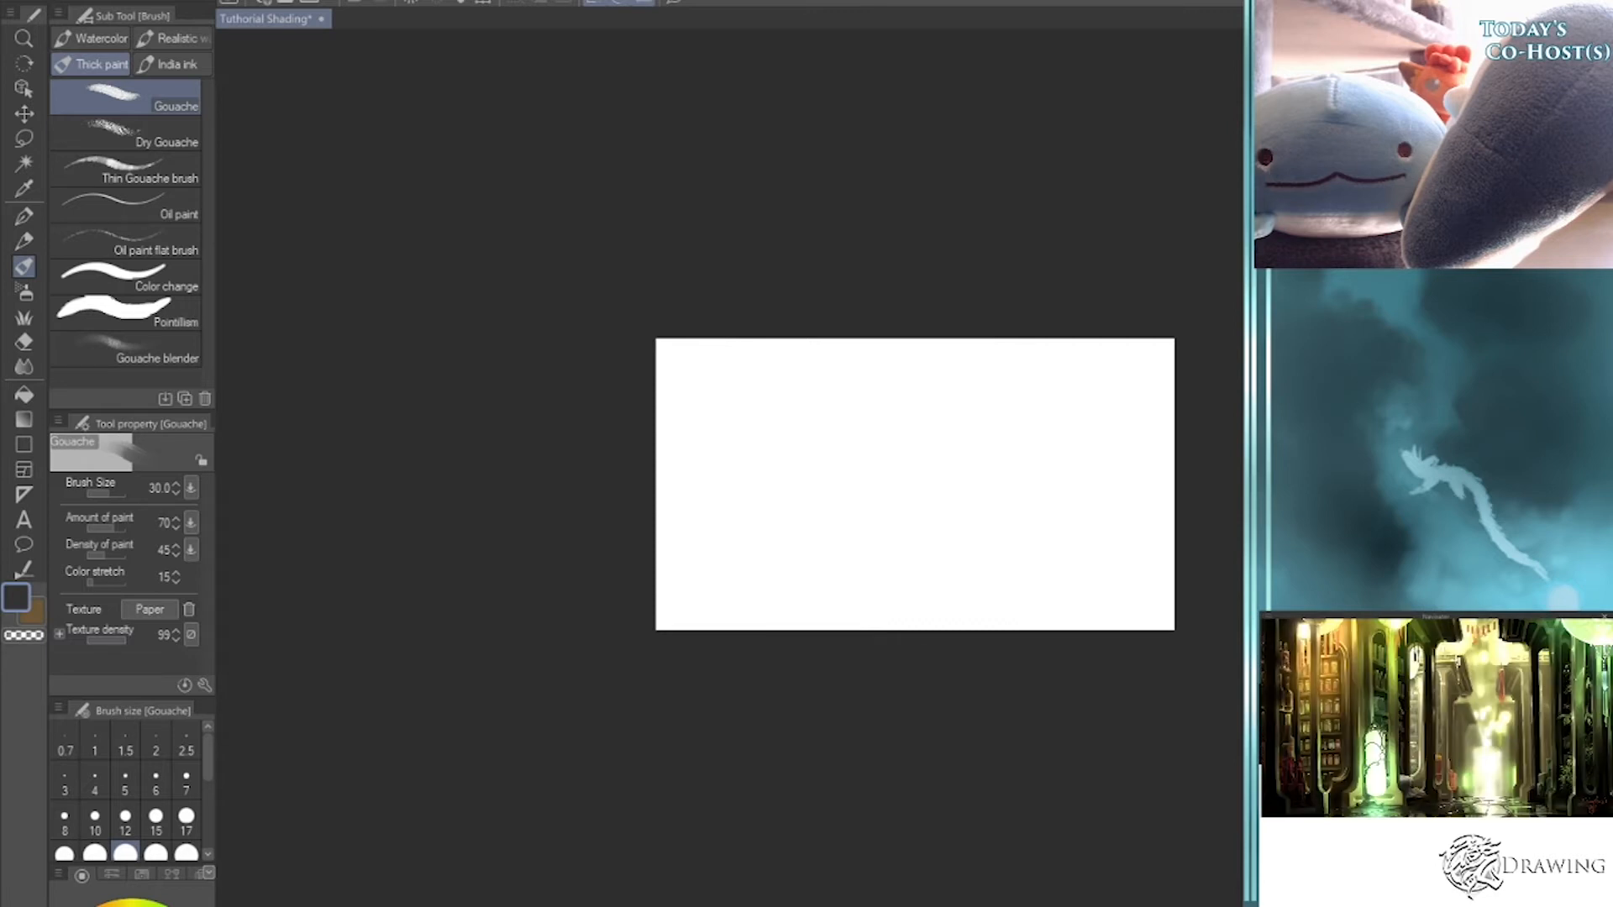
key("b")
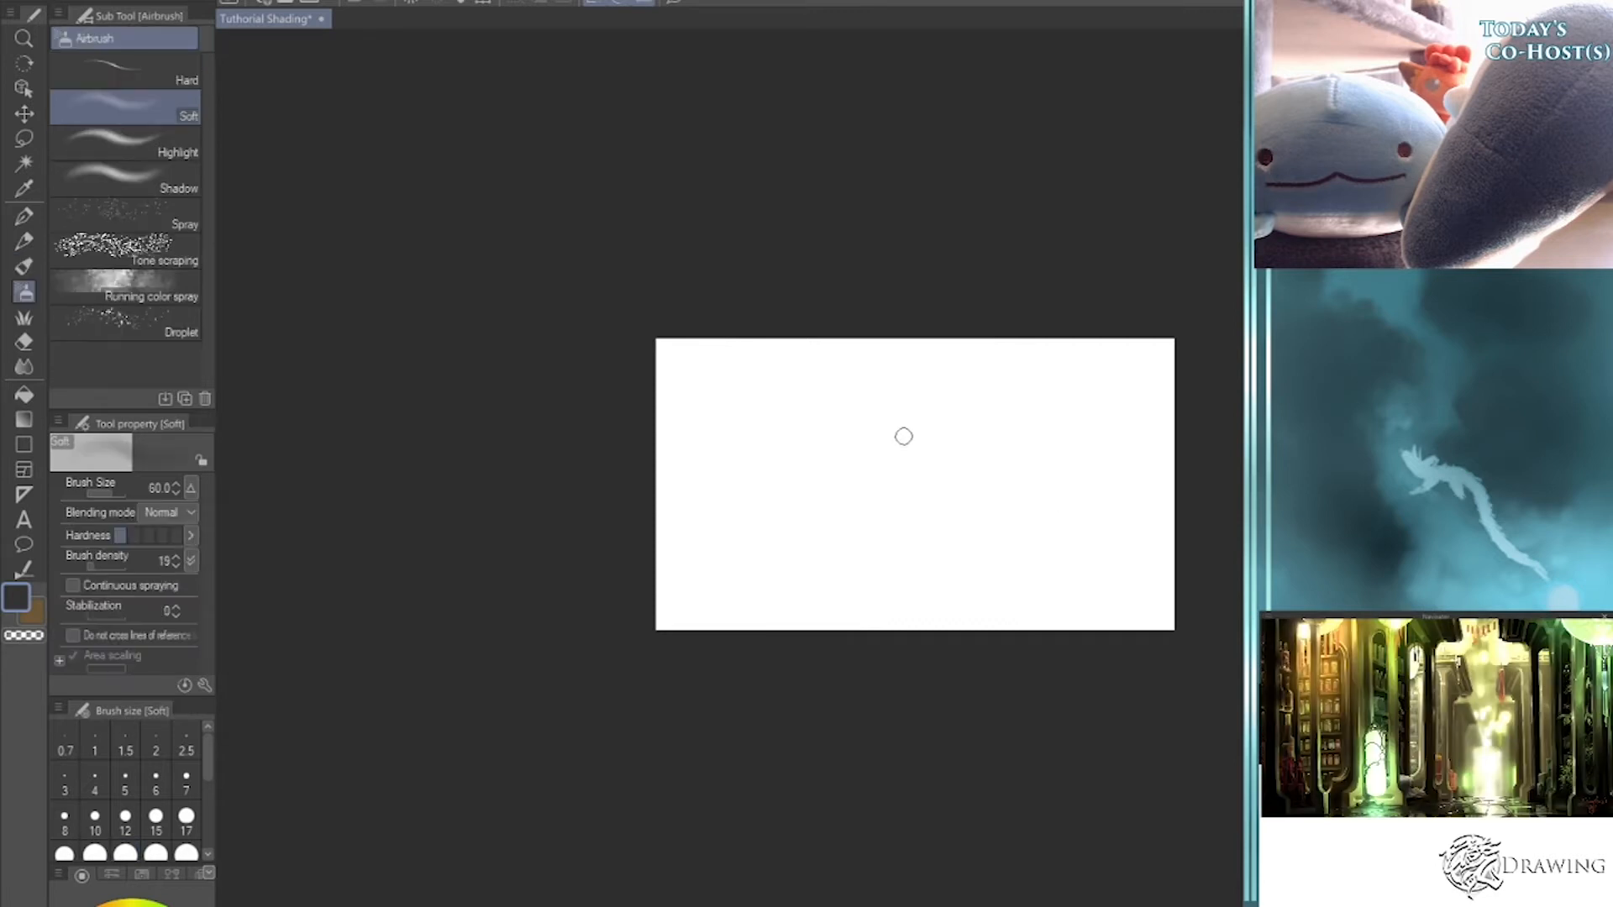
key("bracketleft")
key("bracketleft")
key("bracketleft")
key("bracketleft")
key("bracketleft")
key("bracketleft")
key("bracketleft")
key("bracketleft")
- Try handwriting text in rows across the upper half of the blank canvas, and clear it
left_click_drag(736, 377, 733, 417)
mouse_move(745, 375)
left_mouse_down()
mouse_move(743, 418)
mouse_move(760, 394)
left_mouse_up()
left_click_drag(773, 383, 845, 410)
mouse_move(851, 395)
left_mouse_down()
mouse_move(864, 383)
mouse_move(869, 411)
left_mouse_up()
left_click_drag(878, 397, 878, 417)
left_click_drag(882, 396, 958, 404)
left_click_drag(829, 444, 827, 475)
left_click_drag(829, 442, 827, 475)
left_click_drag(866, 446, 879, 477)
mouse_move(881, 449)
left_mouse_down()
mouse_move(928, 446)
mouse_move(953, 481)
left_mouse_up()
left_click_drag(956, 459, 975, 457)
mouse_move(962, 460)
left_mouse_down()
mouse_move(963, 483)
mouse_move(982, 482)
left_mouse_up()
left_click_drag(1001, 467, 1014, 472)
left_click_drag(1018, 461, 1020, 488)
mouse_move(1020, 460)
left_mouse_down()
mouse_move(1046, 487)
mouse_move(1051, 462)
left_mouse_up()
mouse_move(769, 432)
left_mouse_down()
mouse_move(768, 450)
mouse_move(790, 438)
mouse_move(785, 472)
left_mouse_up()
left_click_drag(761, 455, 753, 460)
mouse_move(737, 447)
left_mouse_down()
mouse_move(763, 421)
mouse_move(816, 421)
left_mouse_up()
left_click_drag(808, 446, 821, 446)
key("Delete")
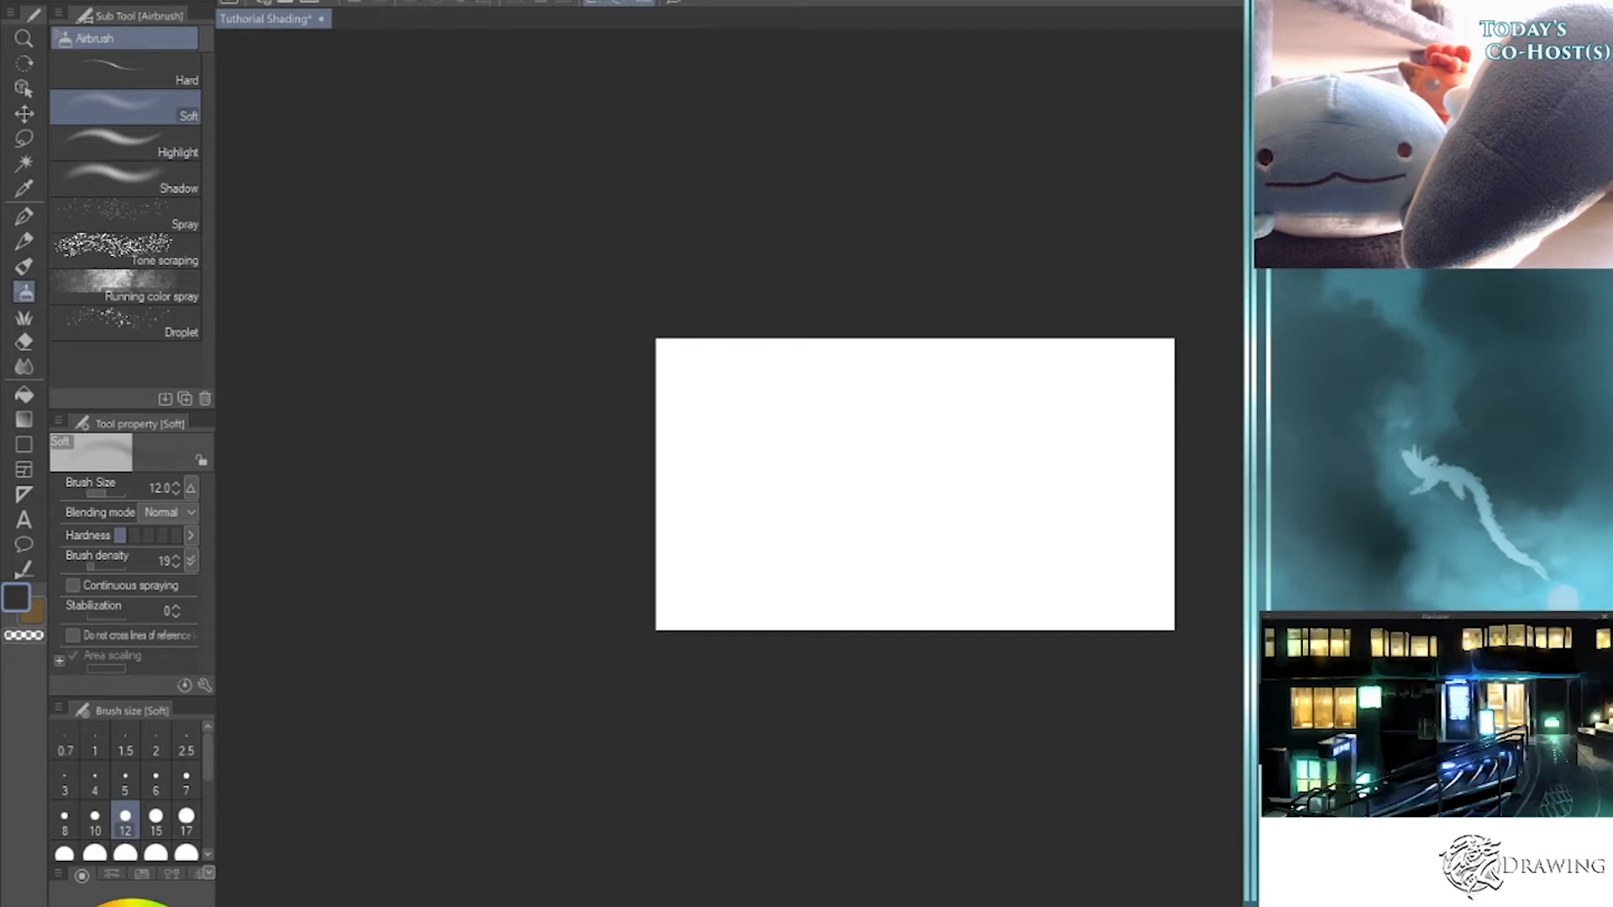
- Handwrite widely spaced letters in a row across the blank canvas with the size 12 Soft airbrush
mouse_move(752, 436)
left_mouse_down()
mouse_move(775, 438)
mouse_move(756, 477)
mouse_move(722, 479)
left_mouse_up()
mouse_move(732, 436)
left_mouse_down()
mouse_move(730, 474)
mouse_move(727, 451)
left_mouse_up()
left_click_drag(716, 468, 735, 464)
left_click_drag(851, 434, 851, 477)
left_click_drag(851, 435, 875, 433)
left_click_drag(853, 456, 893, 448)
mouse_move(946, 454)
left_mouse_down()
mouse_move(947, 482)
mouse_move(977, 452)
left_mouse_up()
left_click_drag(1010, 452, 988, 497)
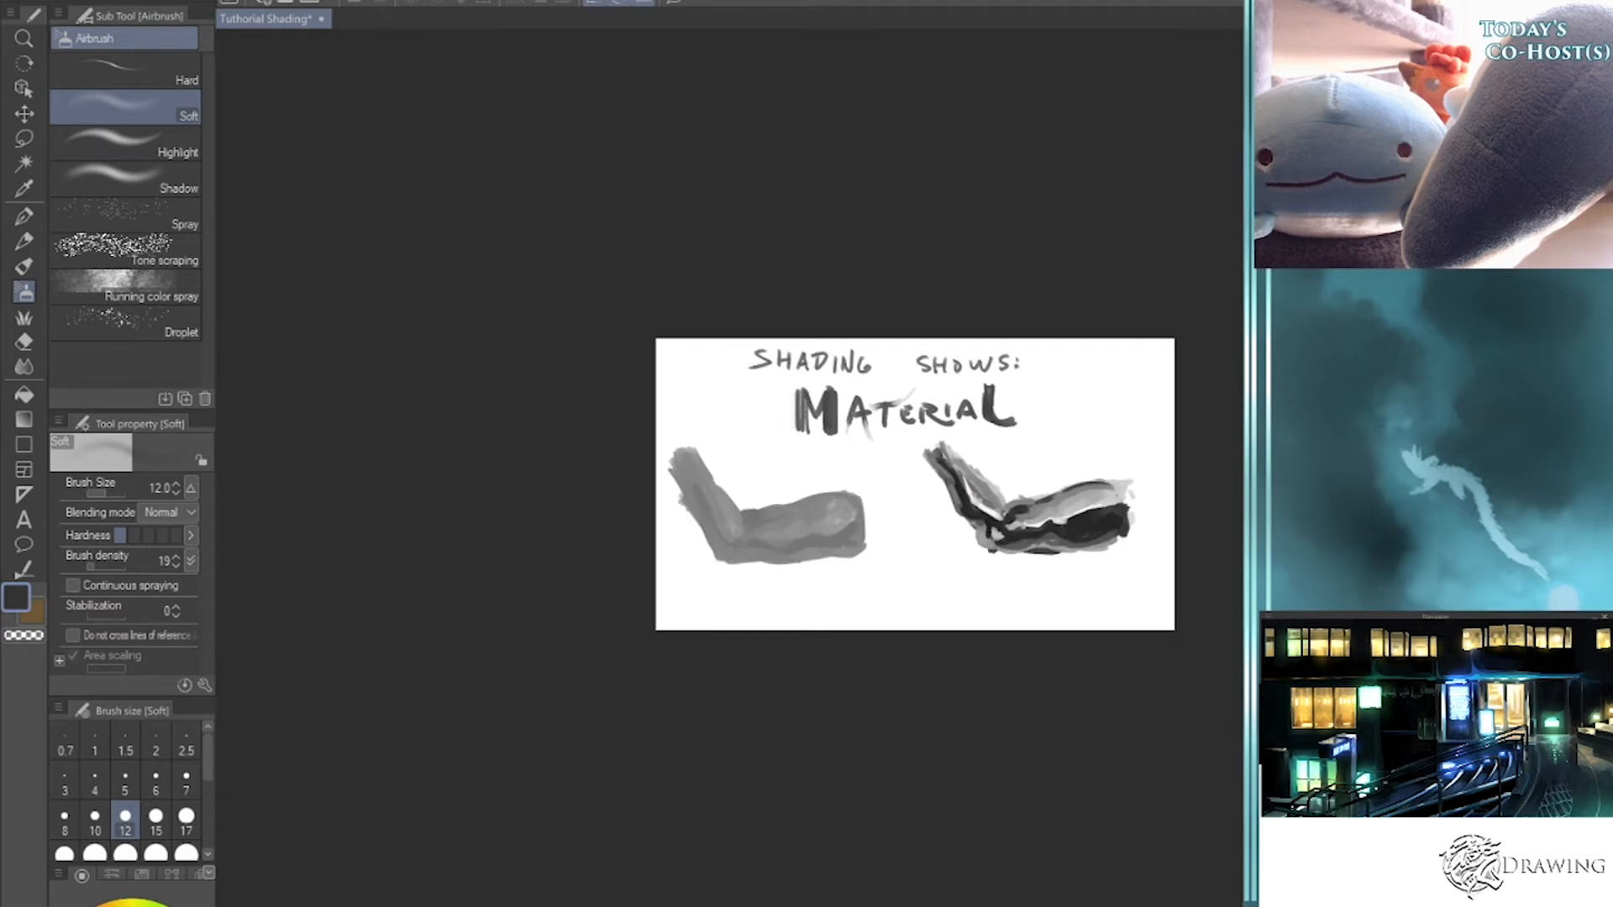
- Examine the page on how shading shows material and the page listing volume, direction, focus and material
scroll(968, 455, "up", 4)
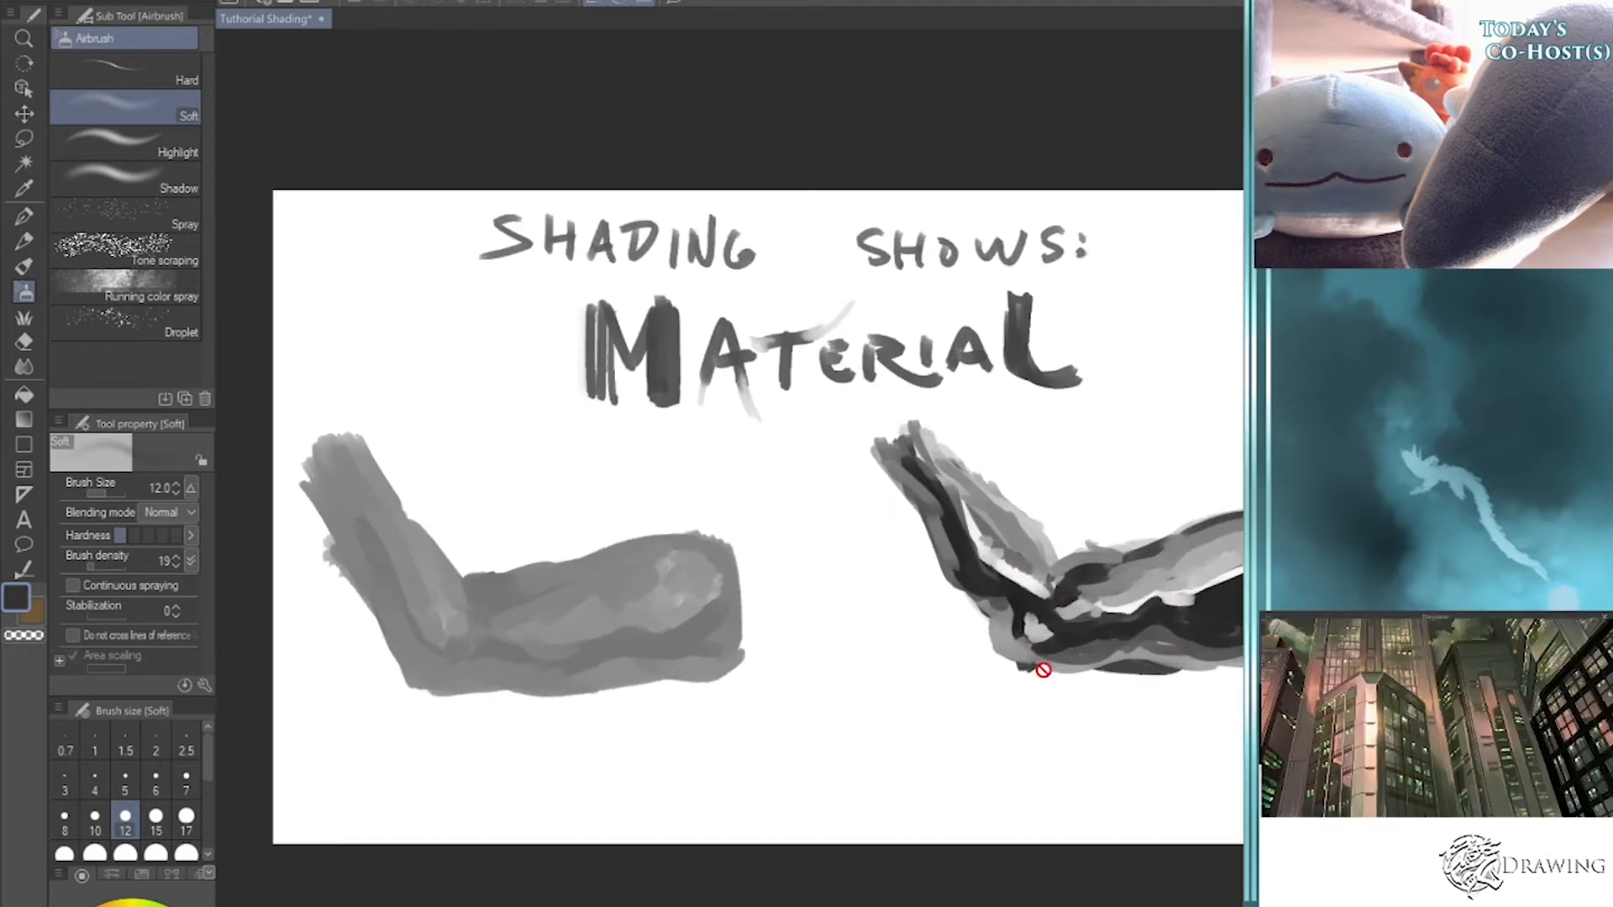
left_click_drag(1057, 698, 986, 728)
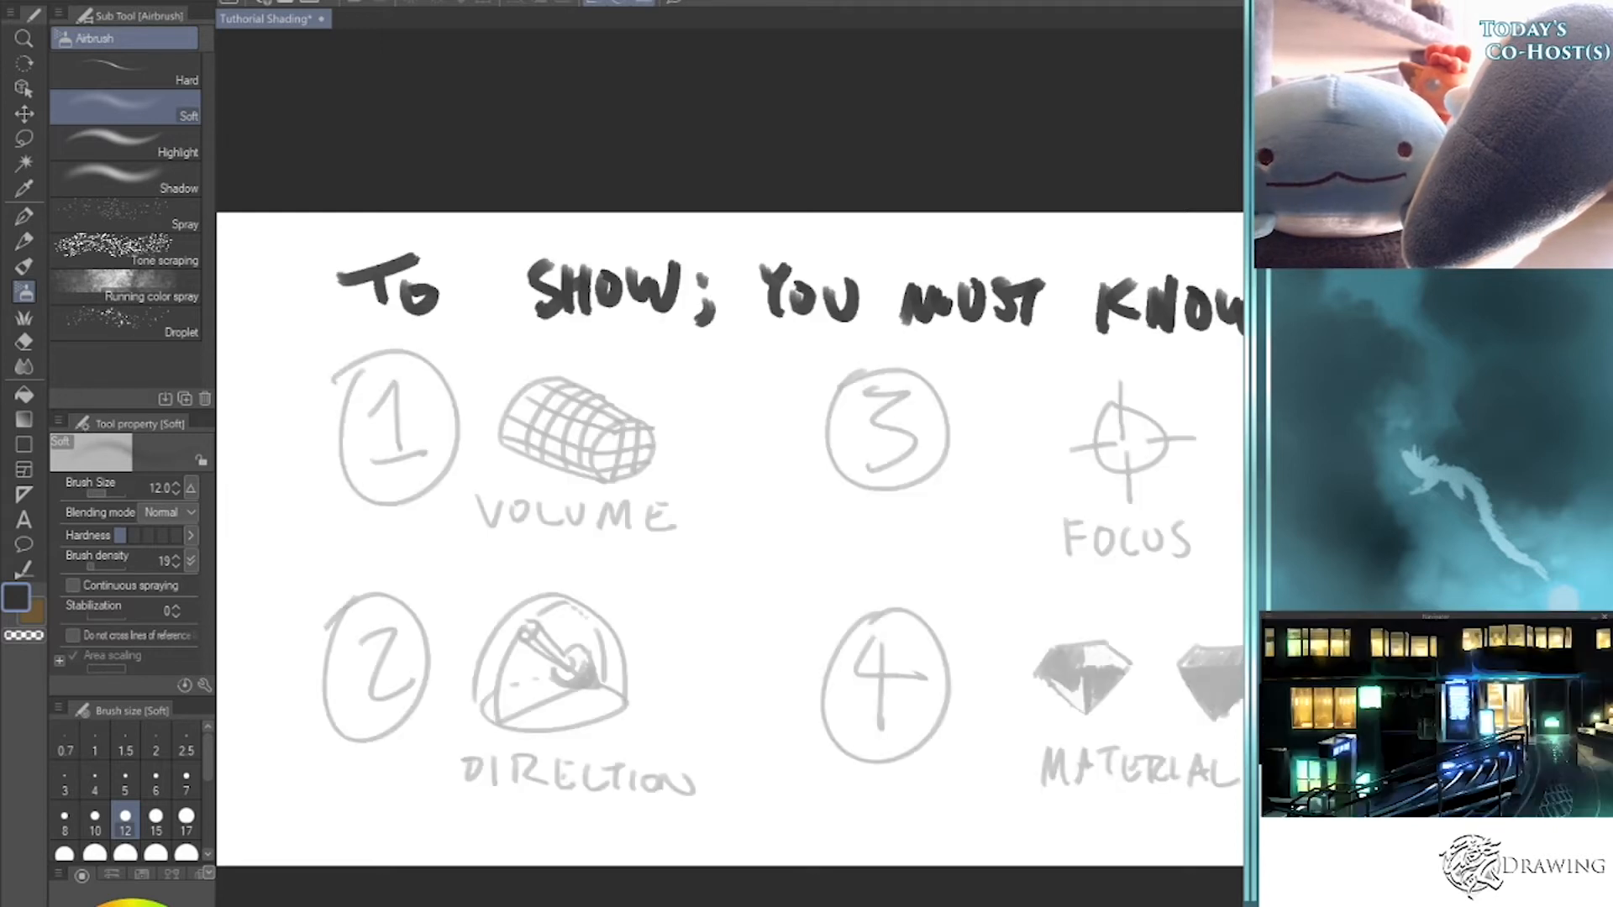
left_click_drag(1176, 900, 1122, 900)
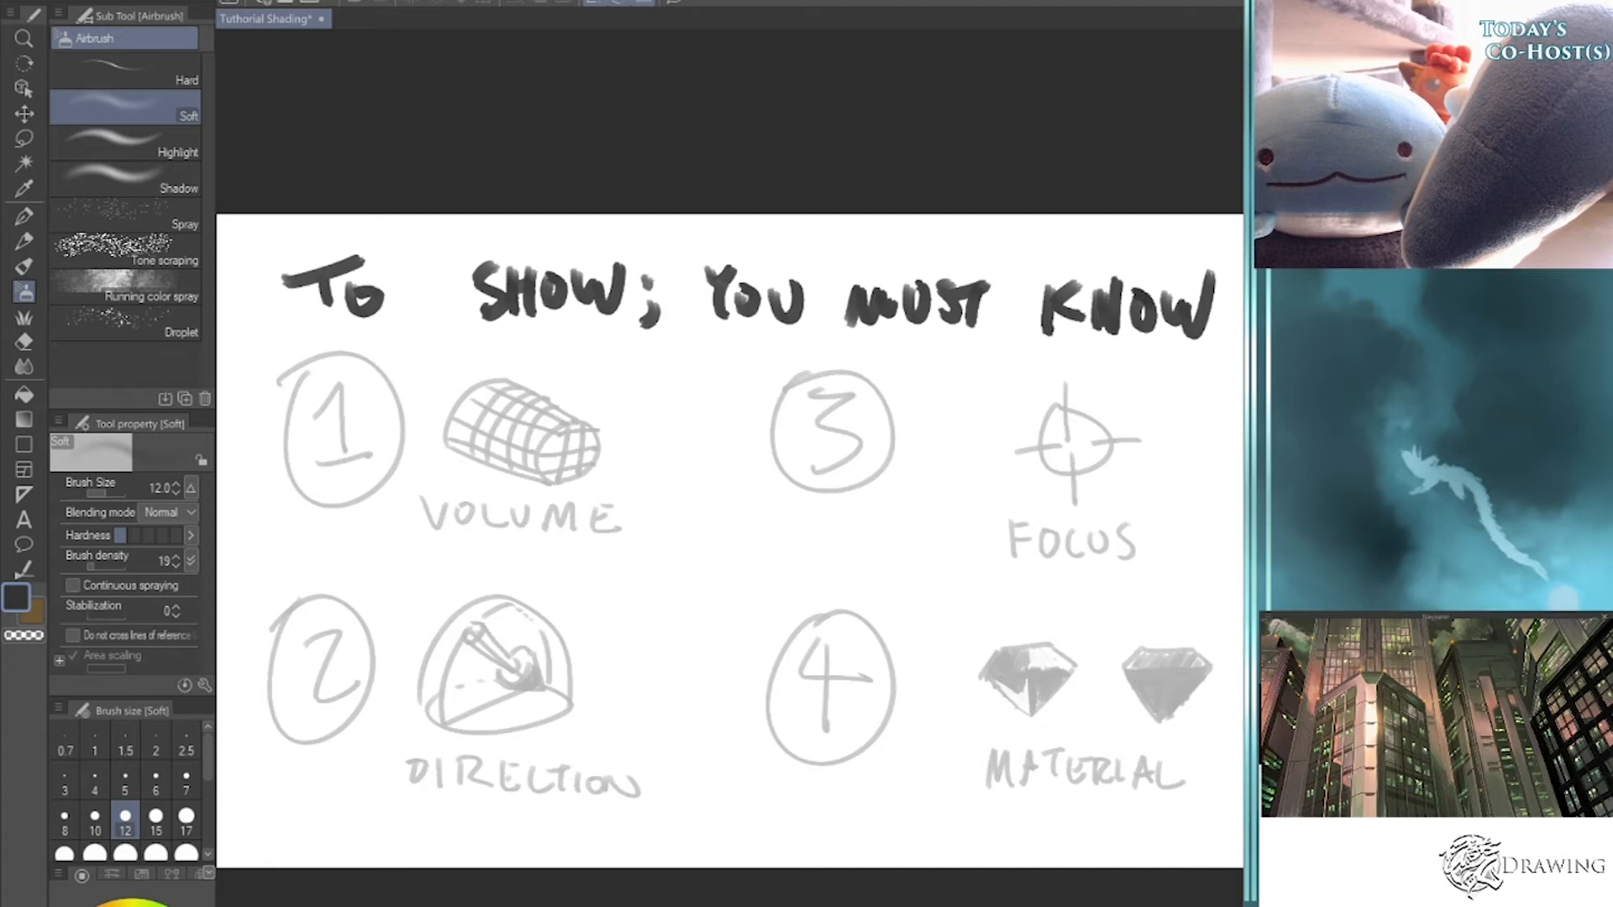
key("Delete")
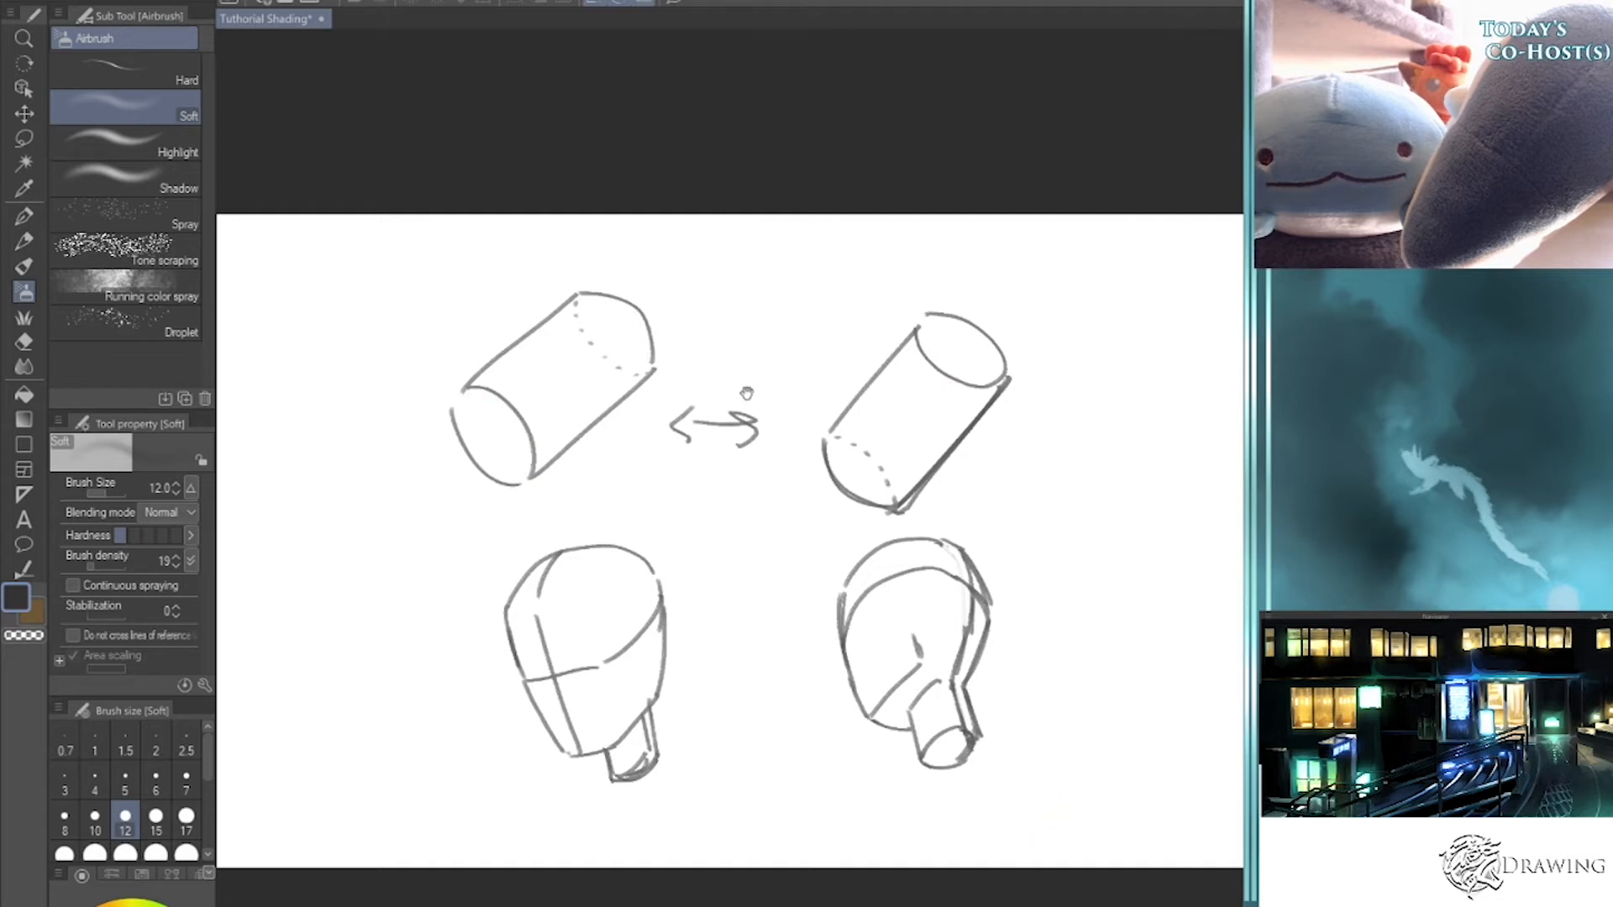
- Remove the head and cylinder sketches from view to leave a blank canvas
scroll(979, 752, "up", 3)
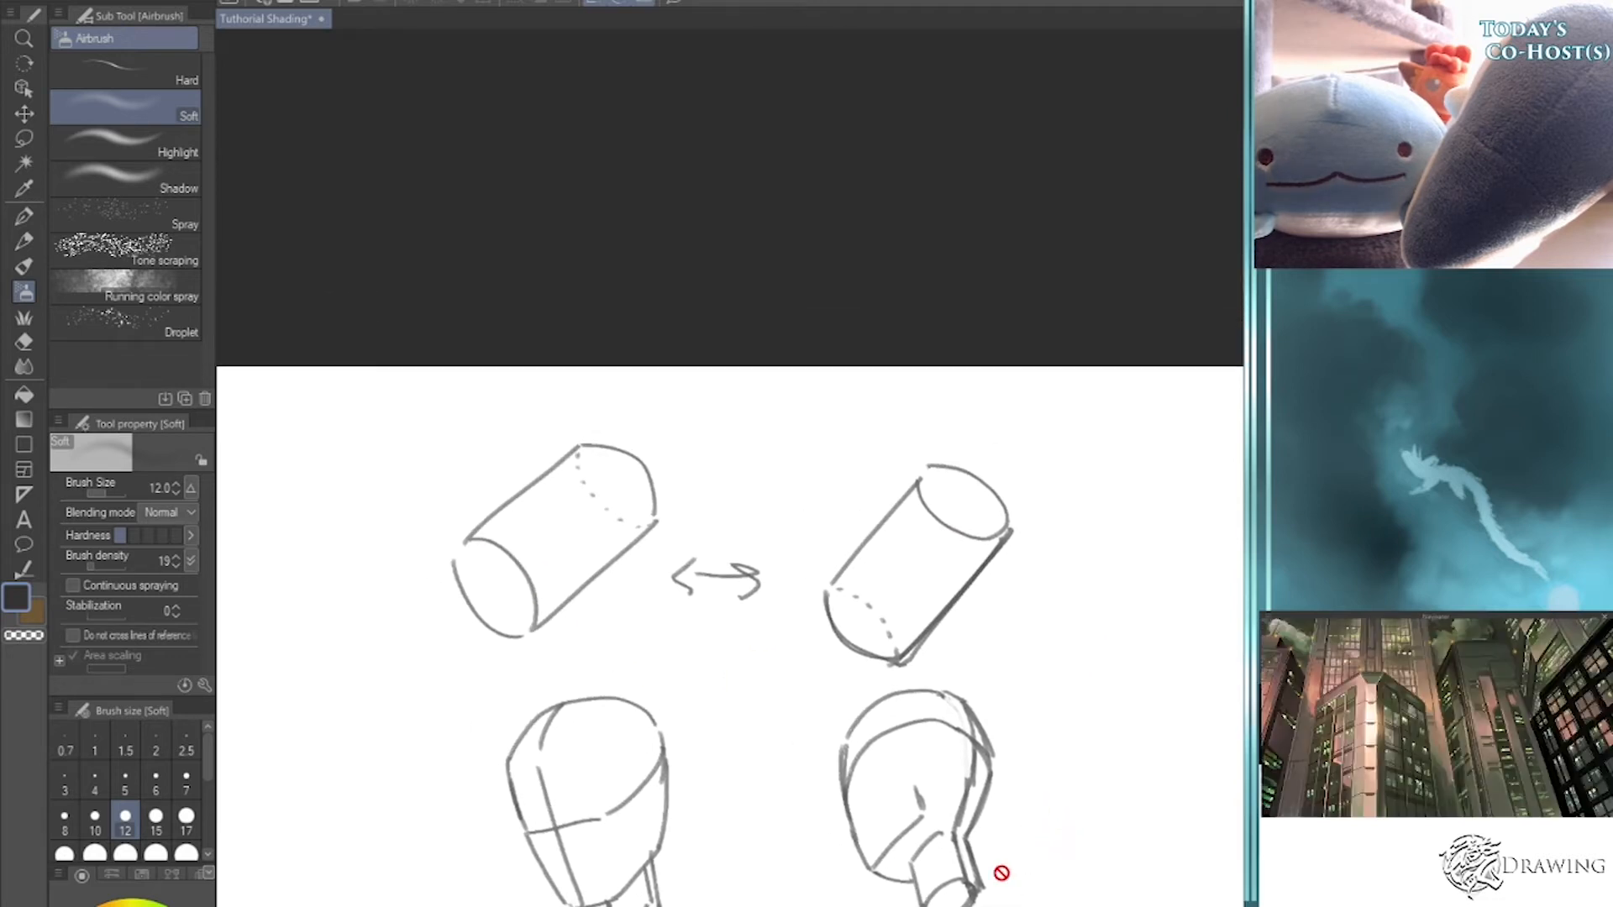
scroll(1105, 692, "down", 3)
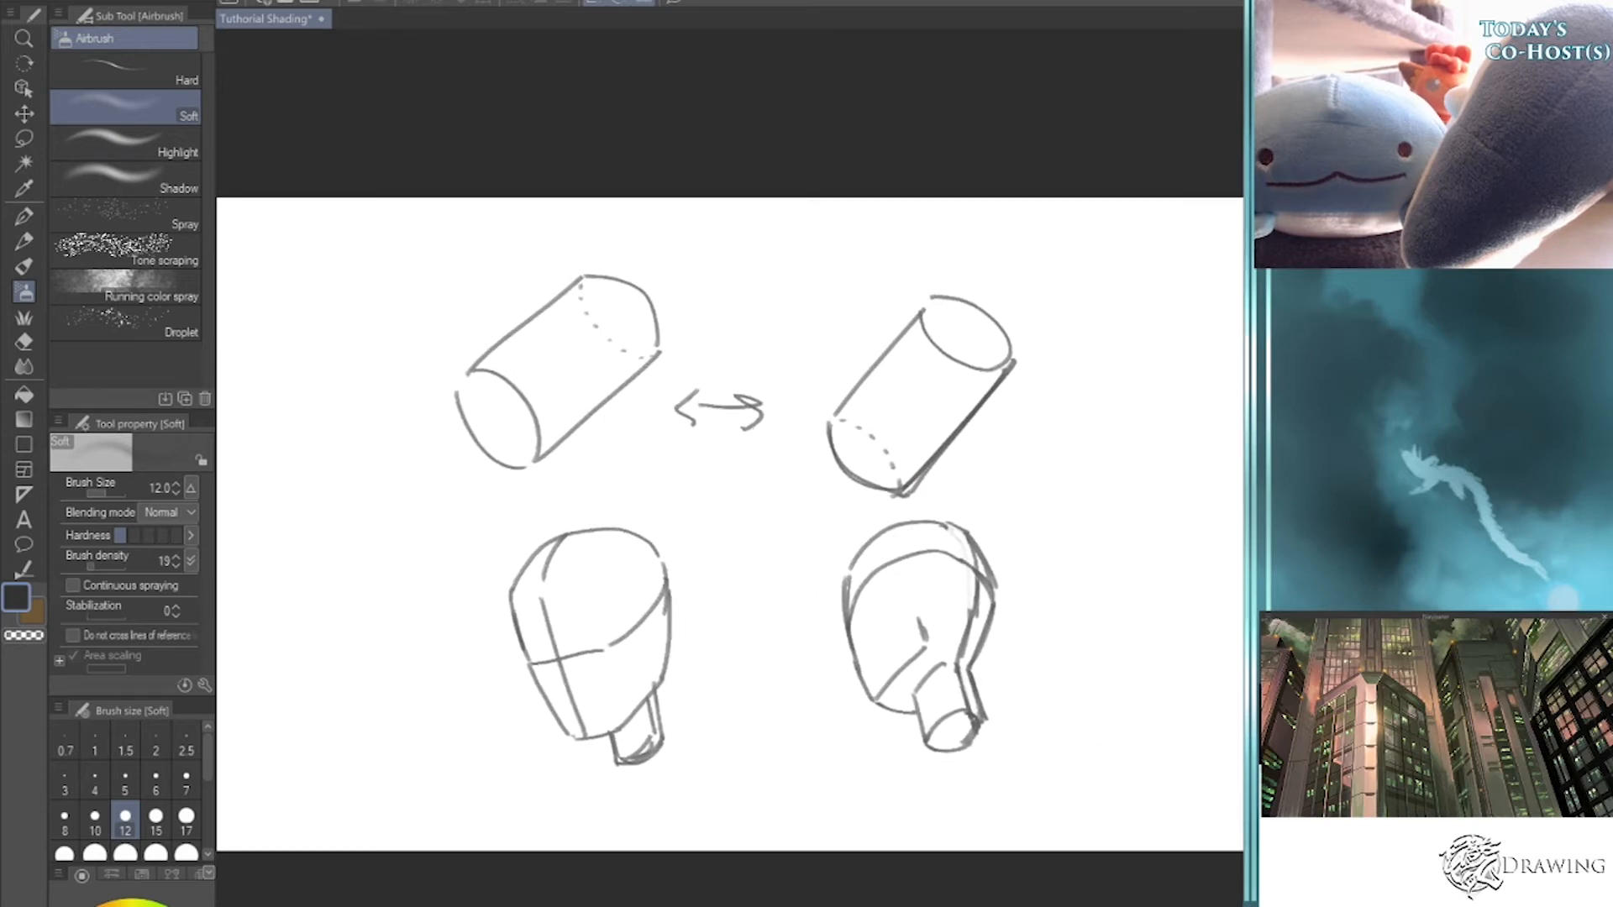
scroll(1109, 666, "right", 3)
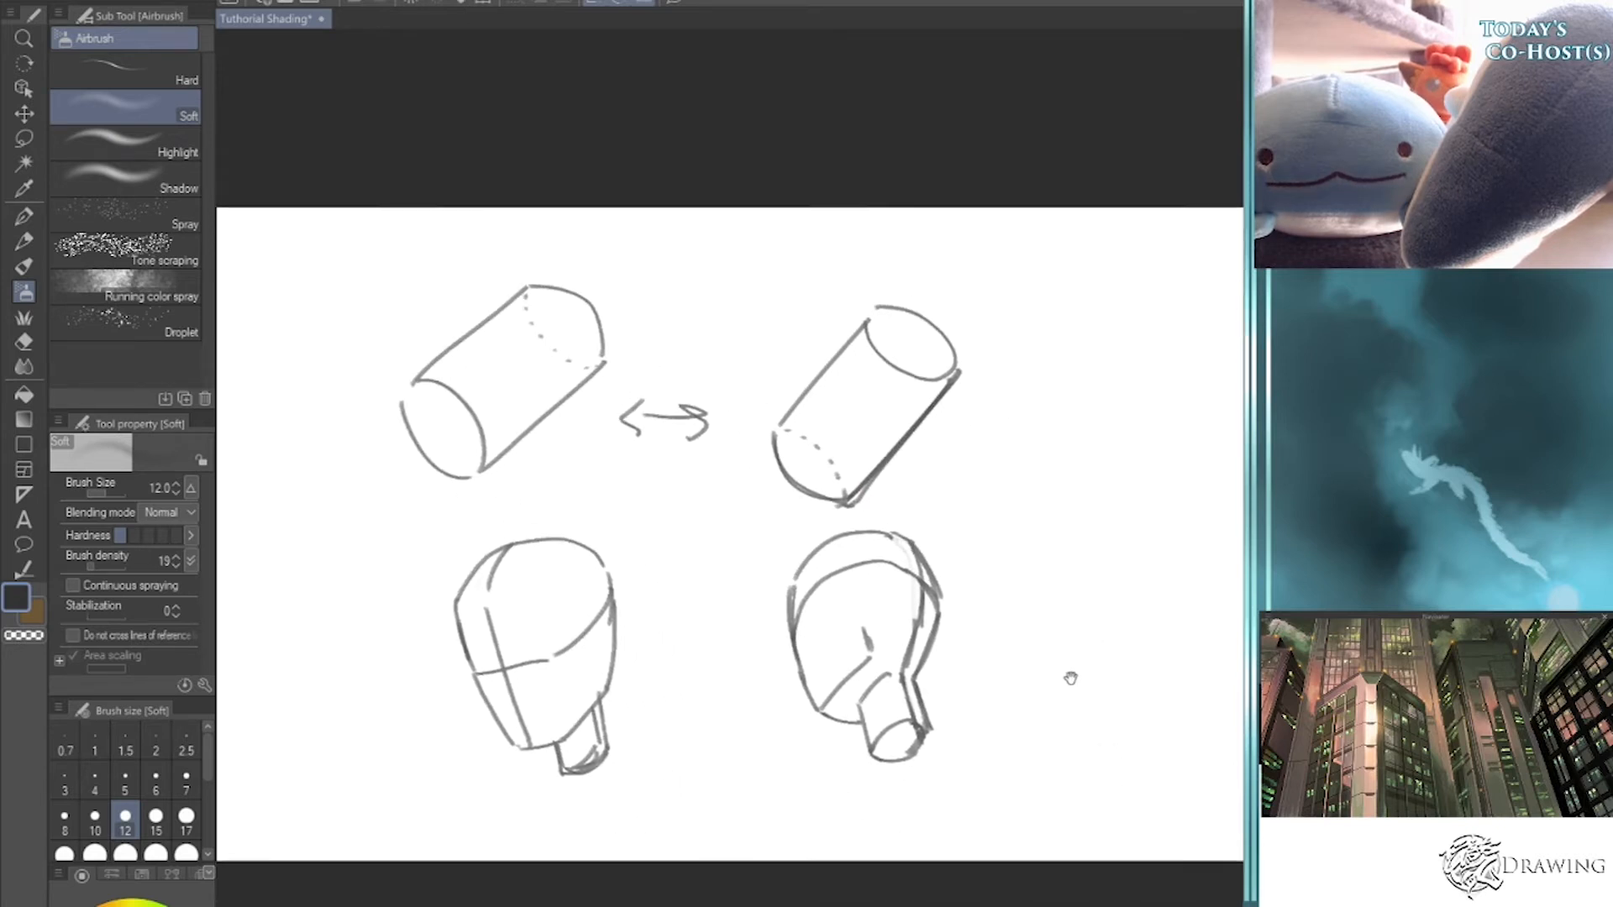
key("Delete")
key("Delete")
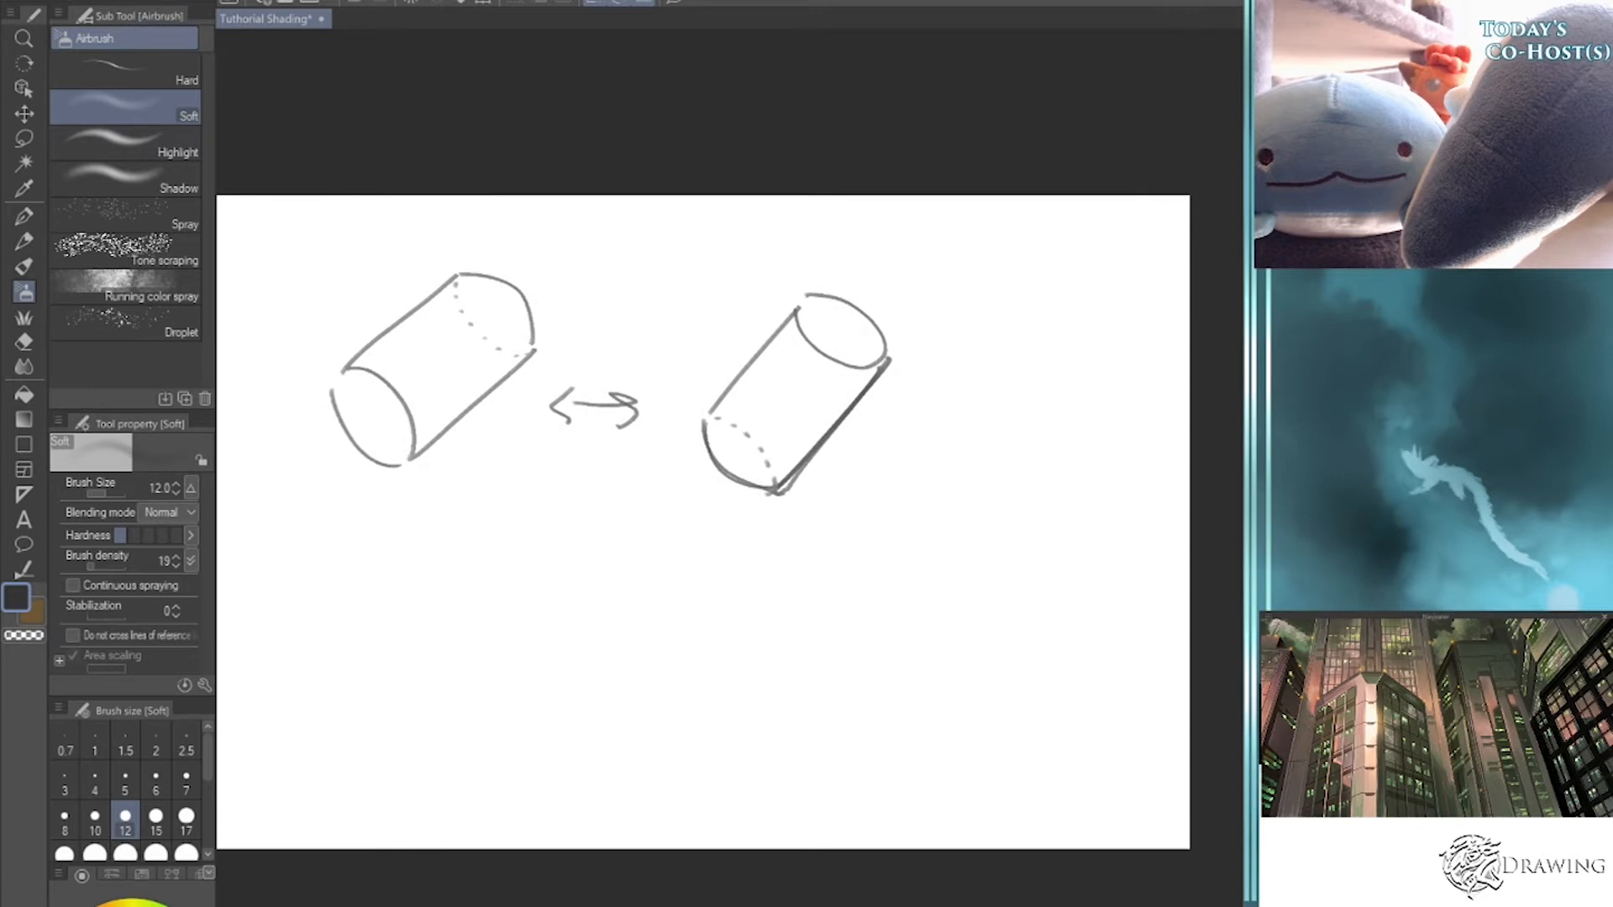
- Paint a flat grey tilted cylinder silhouette in the middle of the canvas with the Gouache brush, using sizes 40 and 60
key("b")
key("b")
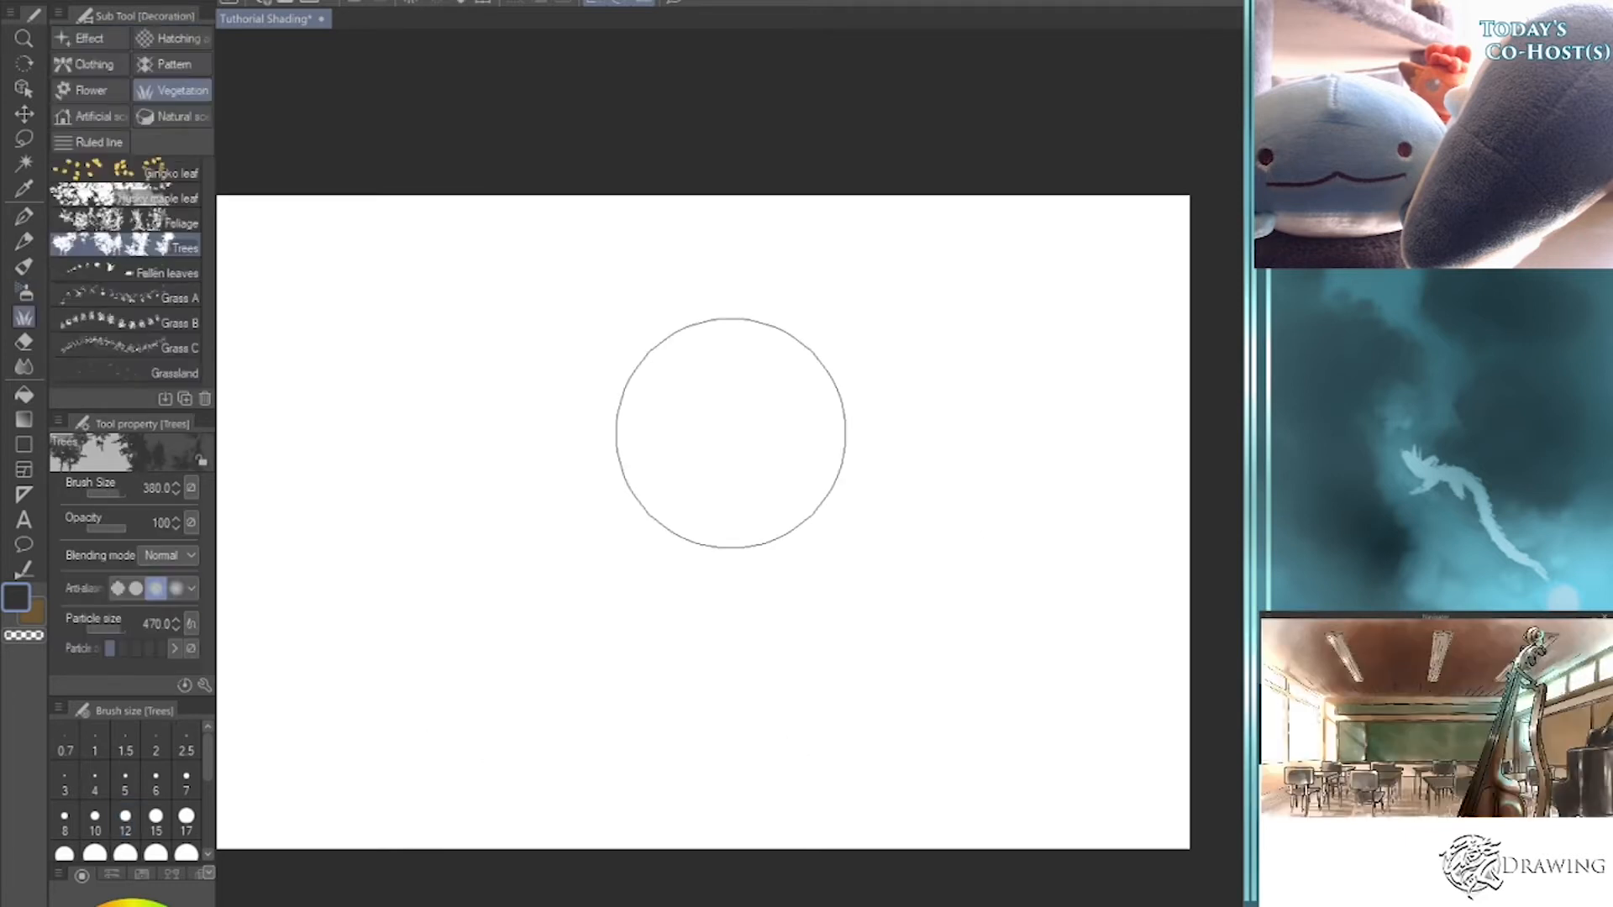
mouse_move(132, 905)
left_mouse_down()
mouse_move(156, 906)
mouse_move(126, 906)
left_mouse_up()
key("bracketleft")
key("bracketleft")
key("bracketleft")
key("bracketleft")
key("bracketleft")
key("bracketleft")
key("bracketleft")
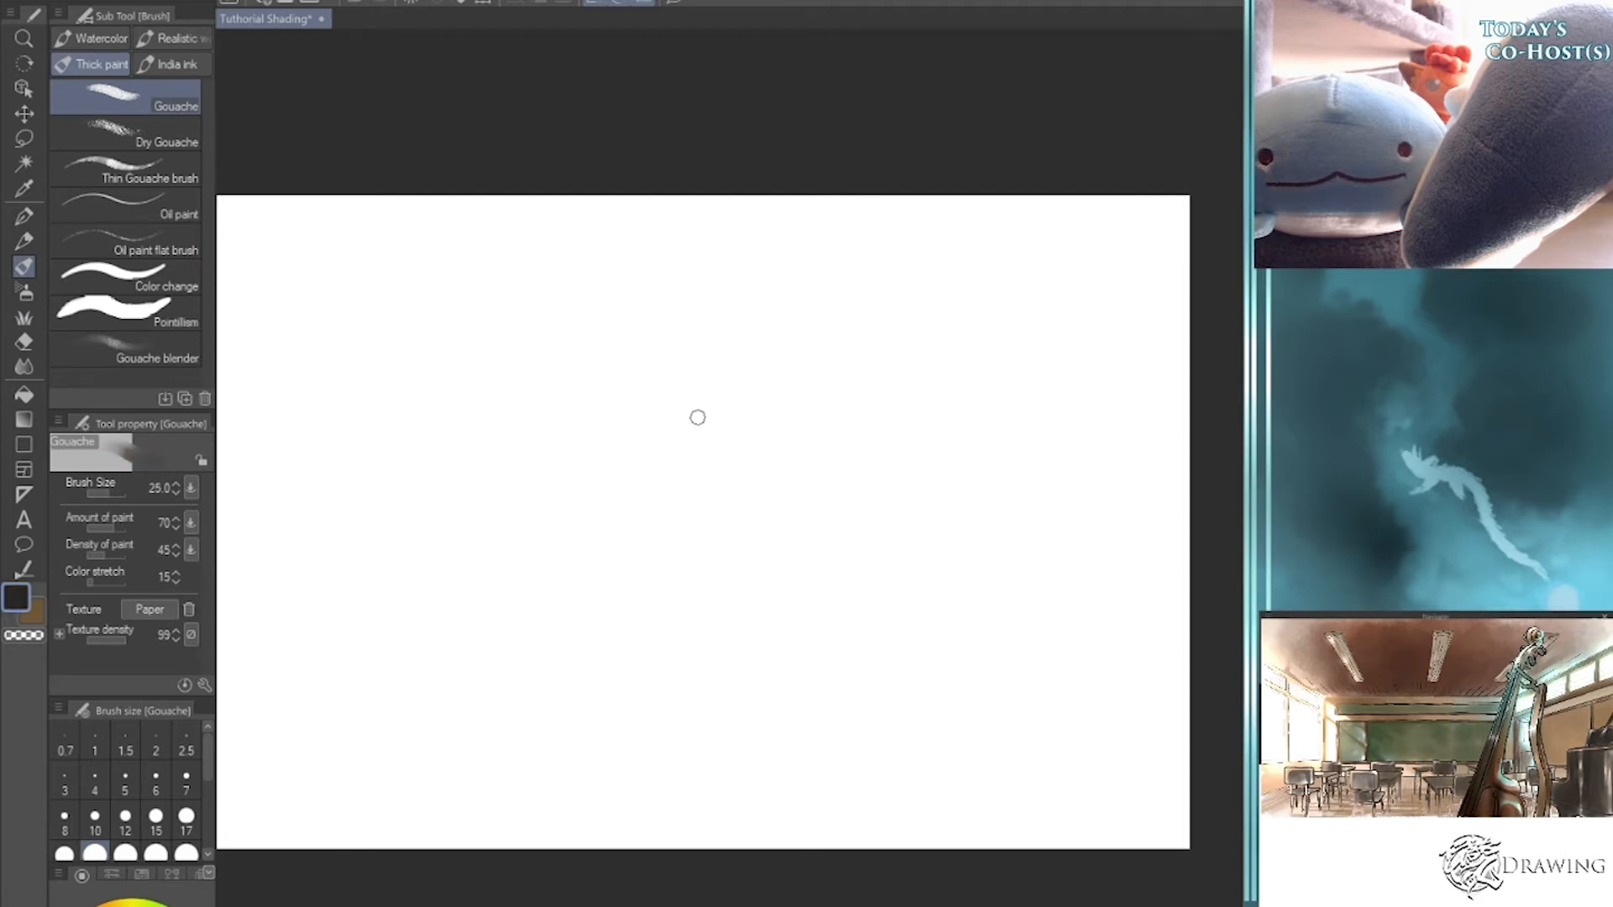
key("bracketright")
key("bracketright")
key("bracketright")
key("bracketright")
key("bracketright")
left_click_drag(108, 906, 104, 906)
key("bracketright")
key("bracketright")
key("bracketright")
mouse_move(595, 478)
left_mouse_down()
mouse_move(737, 361)
mouse_move(838, 466)
left_mouse_up()
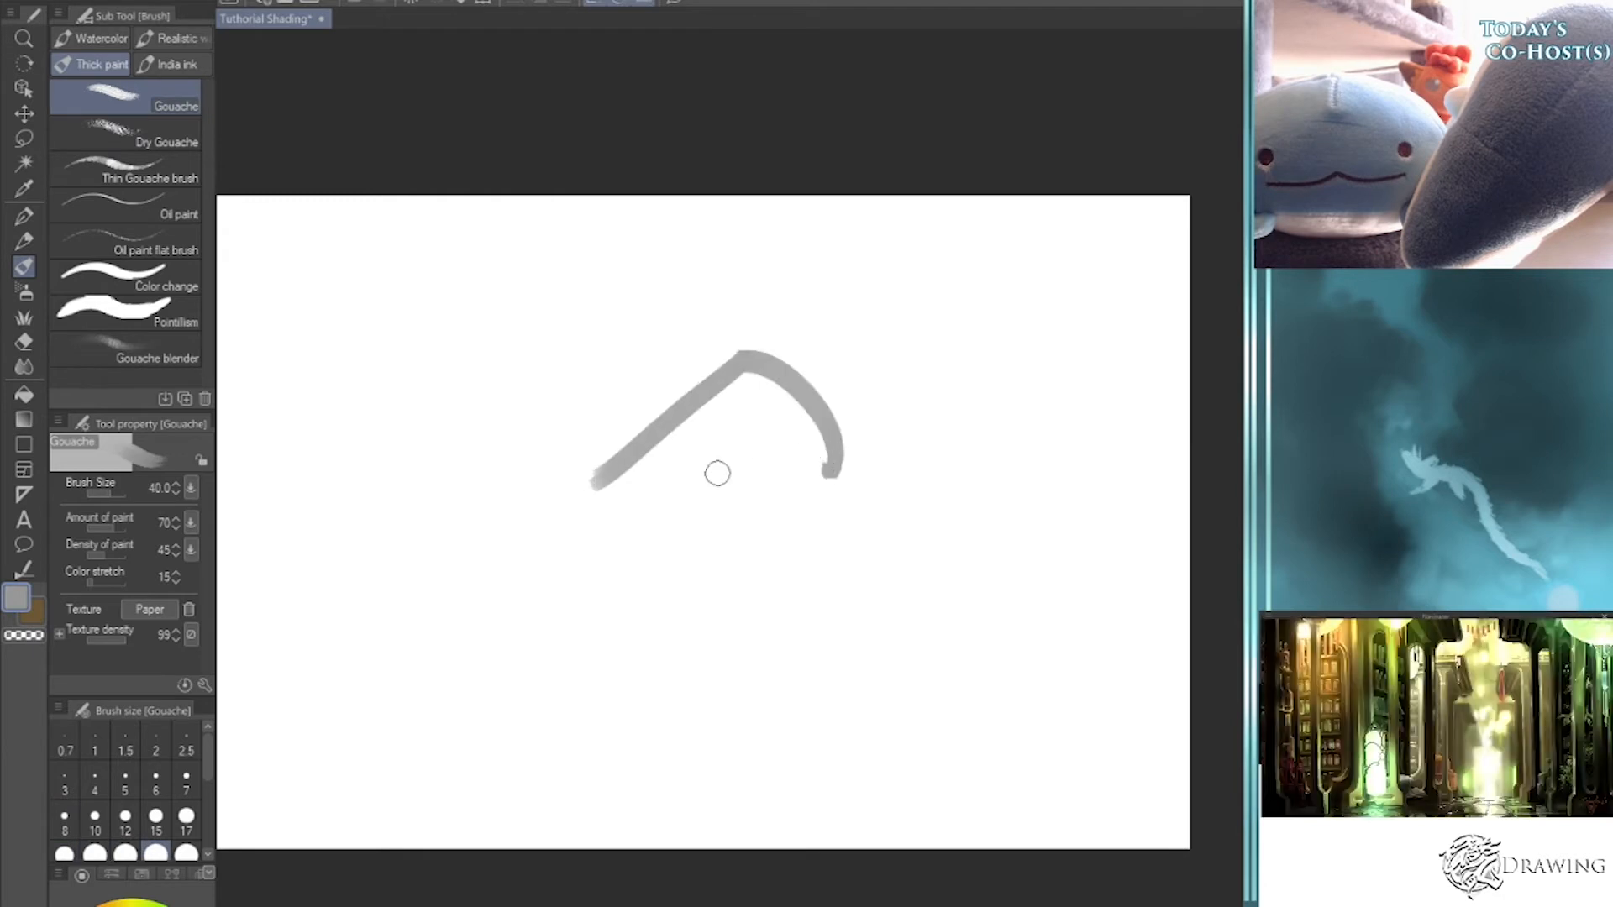
mouse_move(590, 487)
left_mouse_down()
mouse_move(686, 577)
mouse_move(823, 460)
mouse_move(695, 540)
mouse_move(695, 493)
mouse_move(768, 404)
mouse_move(607, 469)
mouse_move(658, 540)
mouse_move(712, 401)
mouse_move(767, 364)
mouse_move(707, 446)
left_mouse_up()
key("bracketright")
key("bracketright")
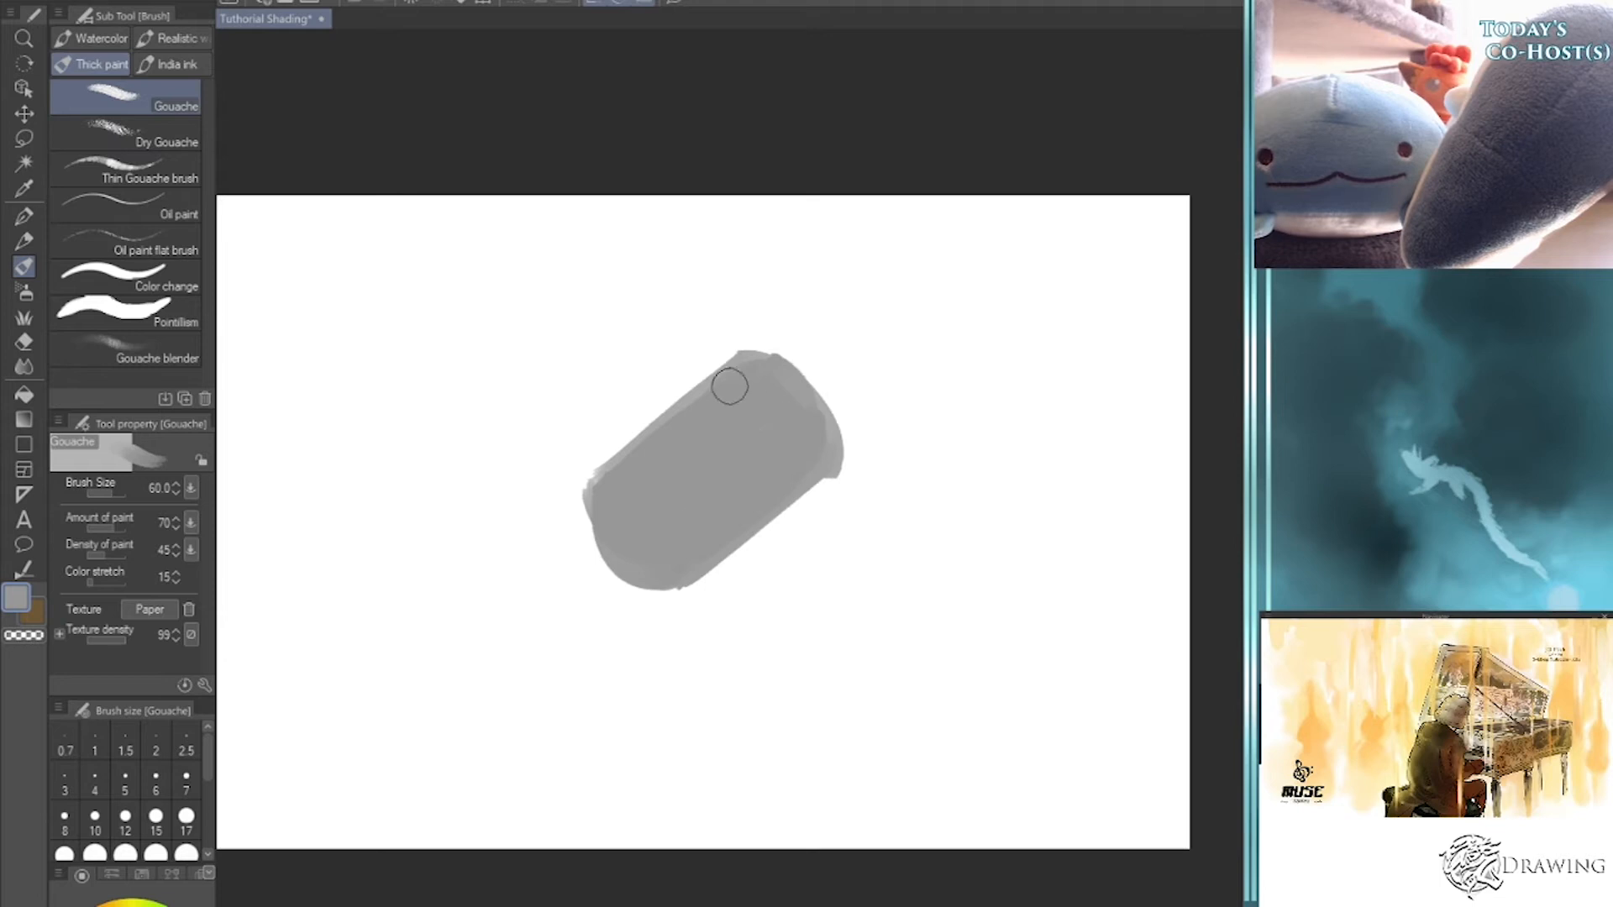
- Outline a small tilted cylinder with both end curves below and right of the grey silhouette, using the size 7 Gouache brush
key("[")
key("[")
key("[")
key("[")
key("[")
key("[")
key("[")
key("[")
key("[")
key("[")
key("[")
mouse_move(936, 564)
left_mouse_down()
mouse_move(985, 640)
mouse_move(922, 560)
mouse_move(991, 500)
mouse_move(1056, 540)
mouse_move(1057, 578)
left_mouse_up()
mouse_move(989, 504)
left_mouse_down()
mouse_move(1054, 564)
mouse_move(1000, 642)
left_mouse_up()
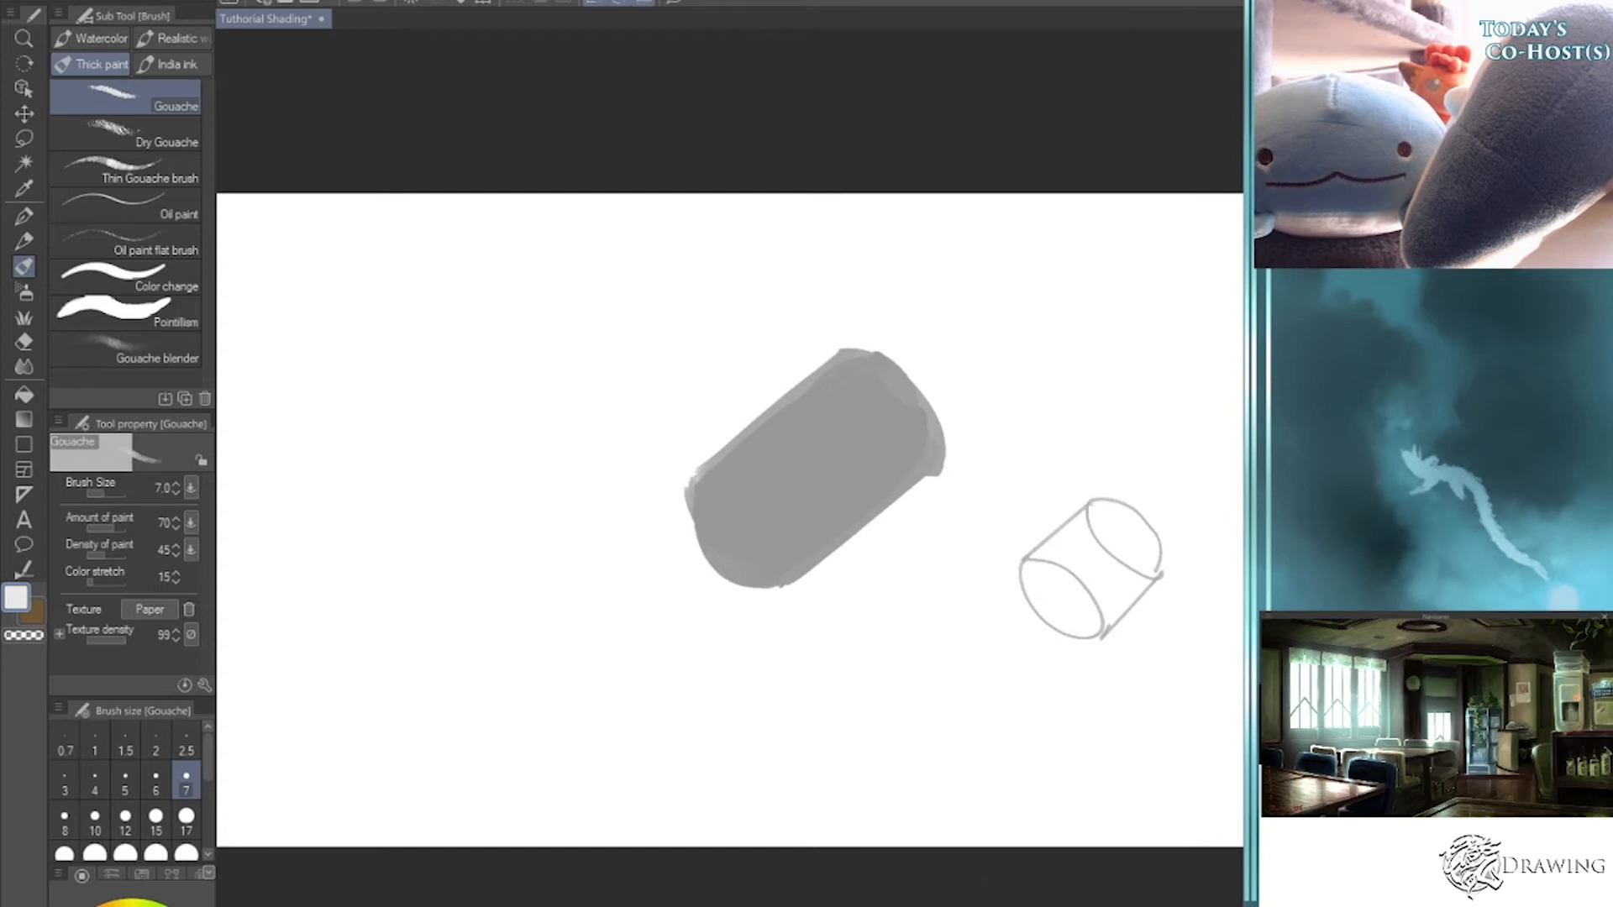
- Try extra strokes over the small cylinder's end curves, undoing each one
left_click_drag(105, 906, 105, 906)
left_click_drag(1105, 533, 1126, 537)
key("ctrl+z")
mouse_move(1015, 561)
left_mouse_down()
mouse_move(1052, 560)
mouse_move(1096, 630)
left_mouse_up()
key("ctrl+z")
mouse_move(1087, 504)
left_mouse_down()
mouse_move(1138, 575)
mouse_move(1161, 578)
left_mouse_up()
key("ctrl+z")
- Outline two tilted cylinders in dark grey, one above the other, to the left of the grey silhouette
mouse_move(403, 368)
left_mouse_down()
mouse_move(493, 434)
mouse_move(463, 393)
mouse_move(518, 270)
mouse_move(608, 345)
left_mouse_up()
left_click_drag(496, 462, 621, 351)
mouse_move(437, 676)
left_mouse_down()
mouse_move(546, 595)
mouse_move(510, 773)
mouse_move(611, 691)
left_mouse_up()
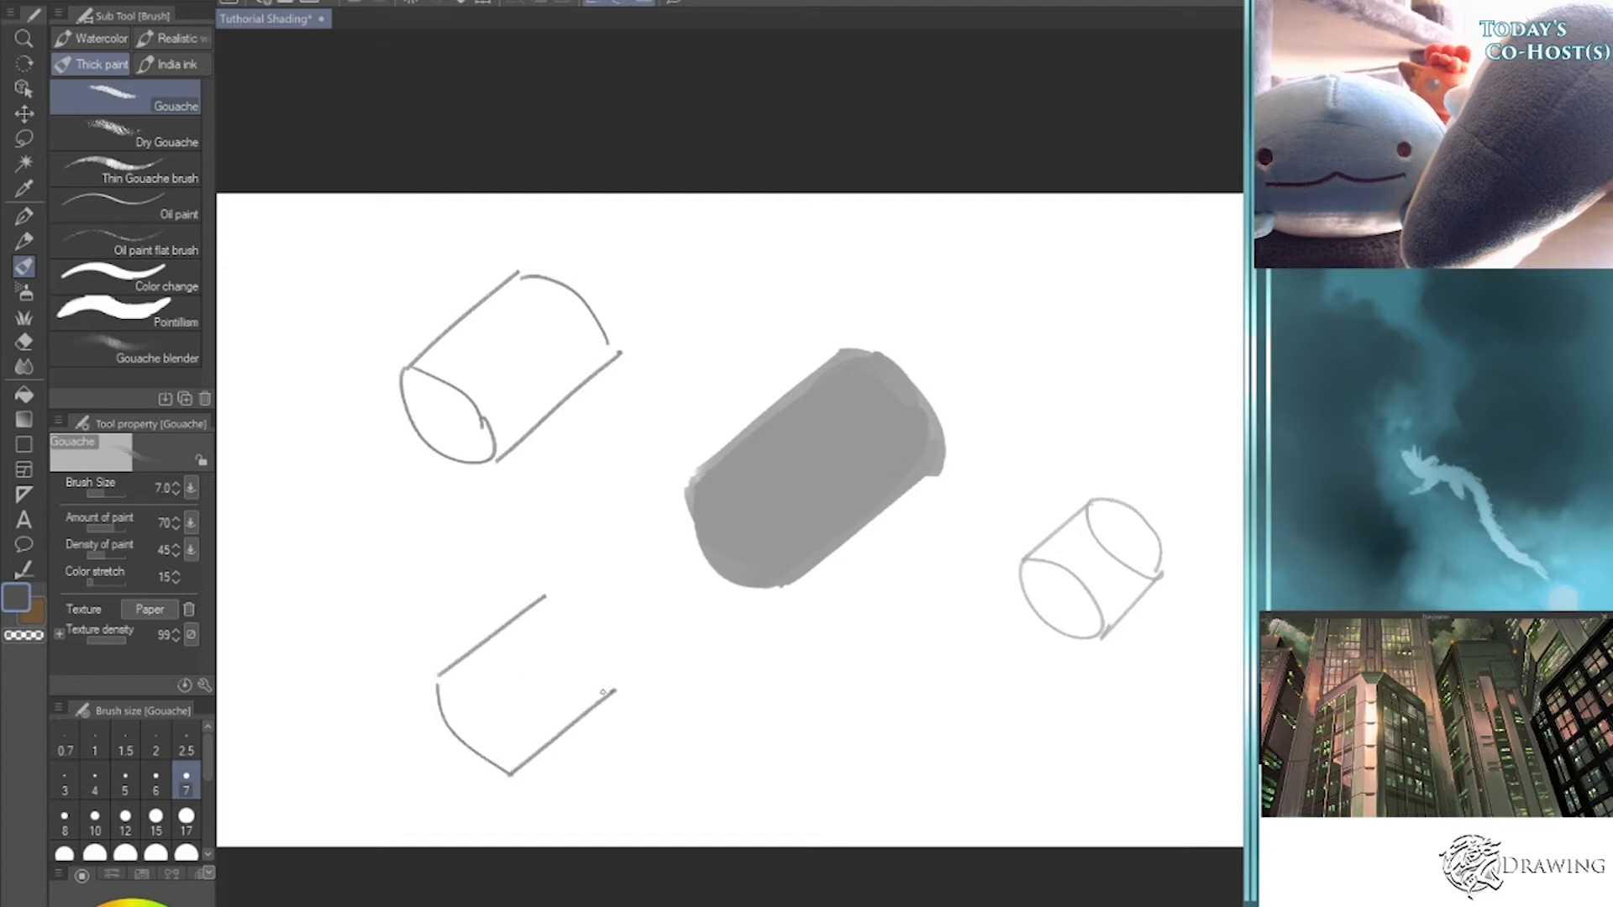
left_click_drag(544, 598, 553, 601)
left_click_drag(504, 754, 509, 767)
- Add a dashed curve for the hidden far edge of the upper outlined cylinder
left_click_drag(519, 289, 533, 333)
left_click_drag(544, 343, 551, 347)
left_click_drag(556, 352, 593, 366)
left_click_drag(598, 364, 609, 361)
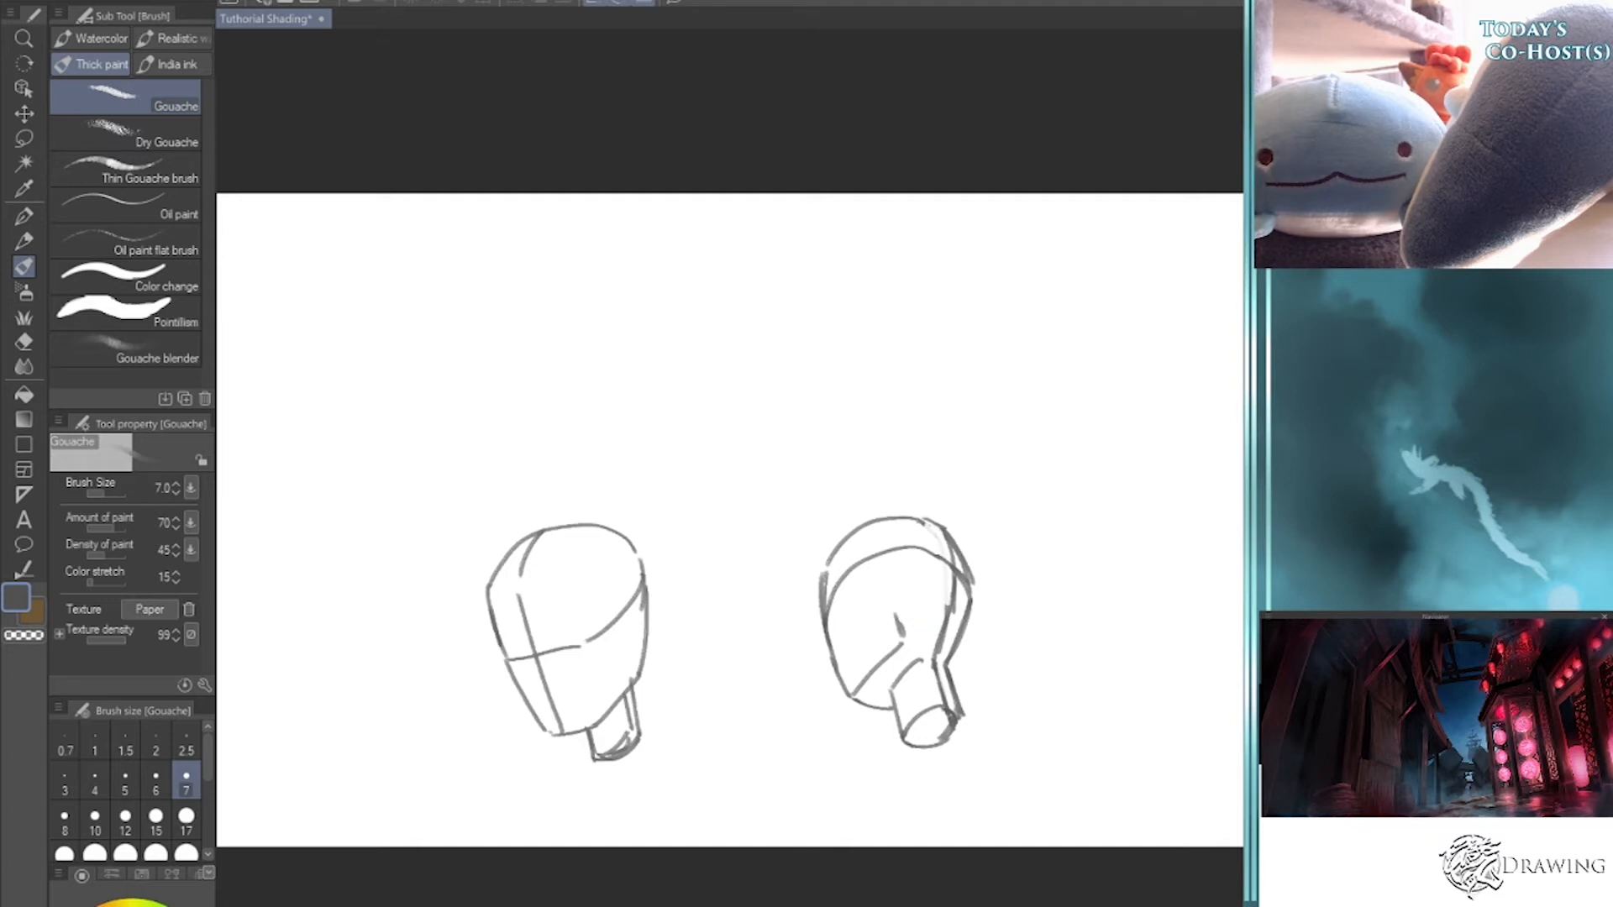
- Examine the head sketches, the sphere, cylinder and box forms, and the standing figure built from simple blocks
key("Delete")
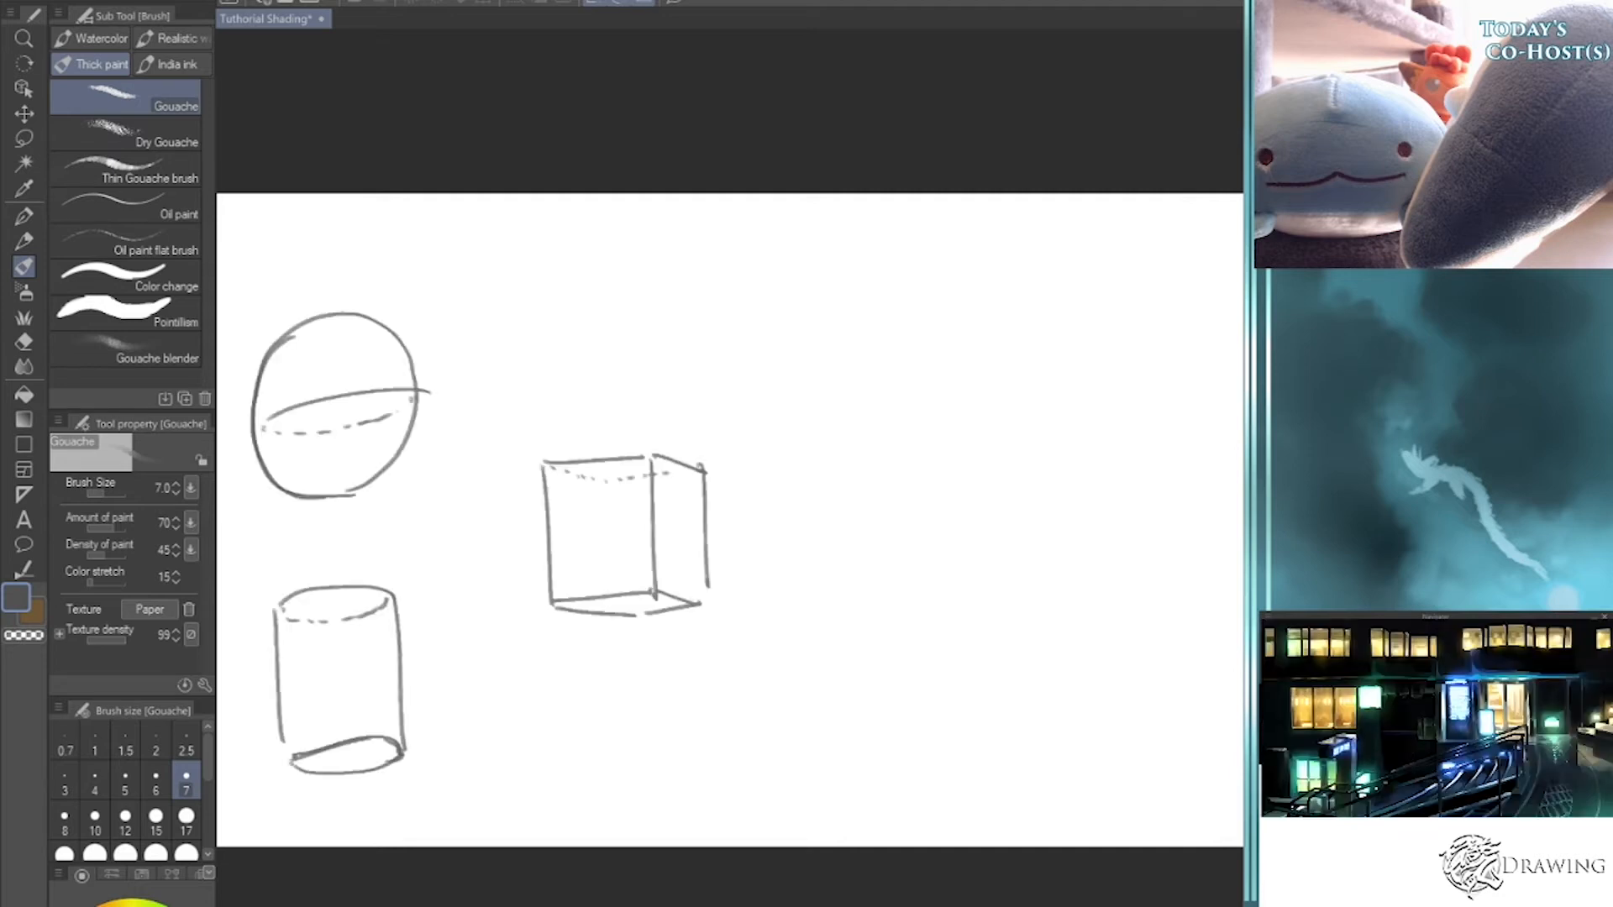
left_click_drag(860, 821, 929, 854)
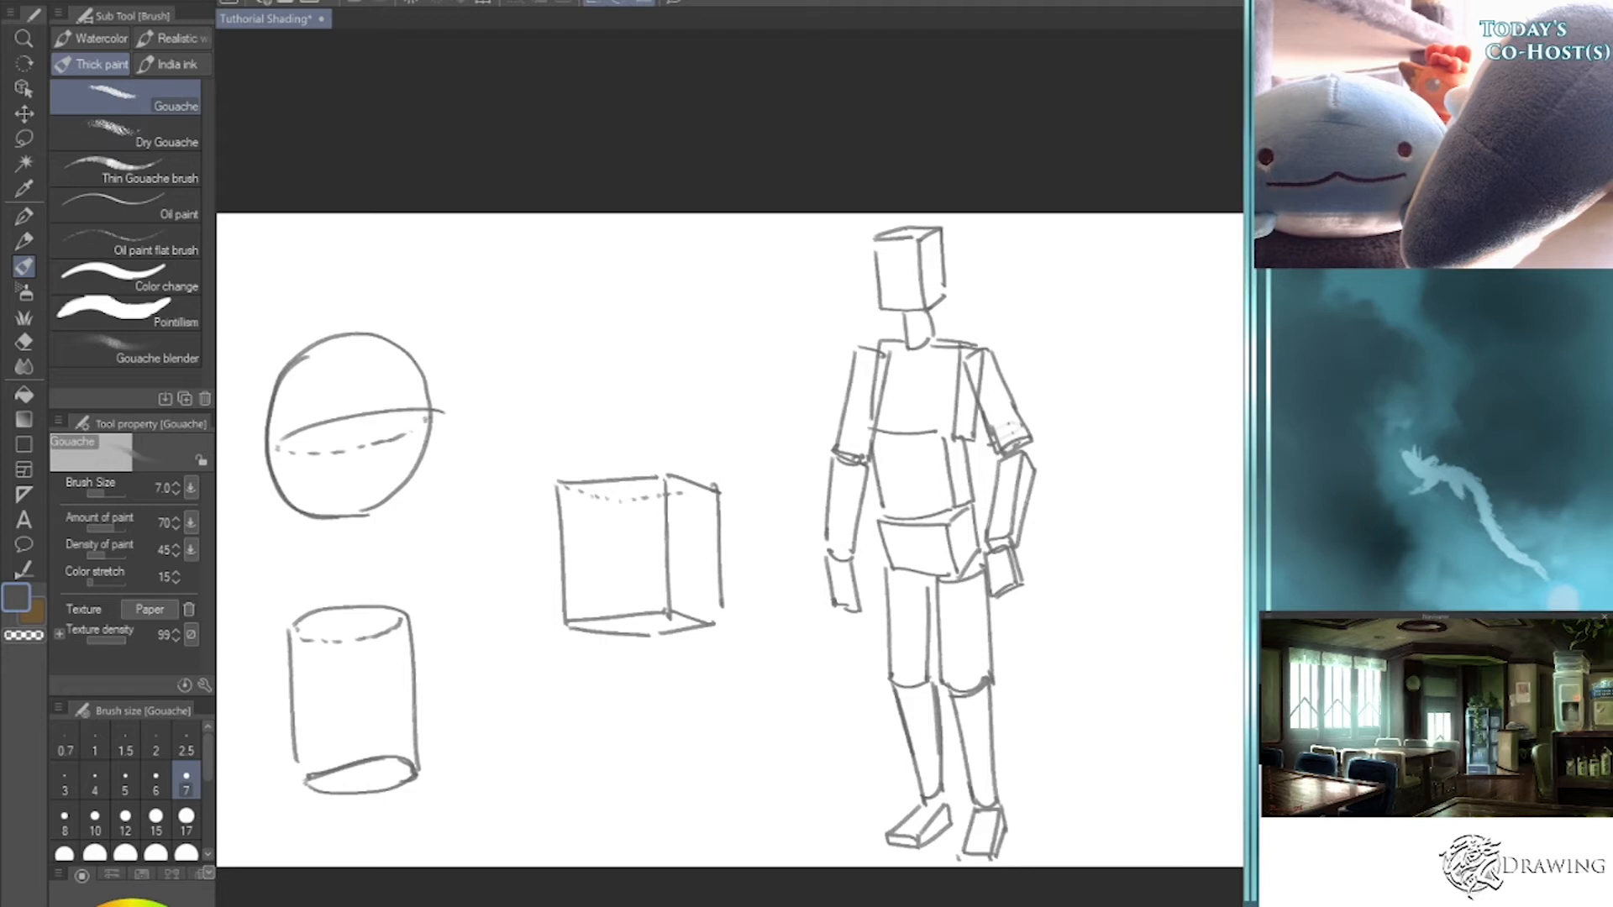
key("Delete")
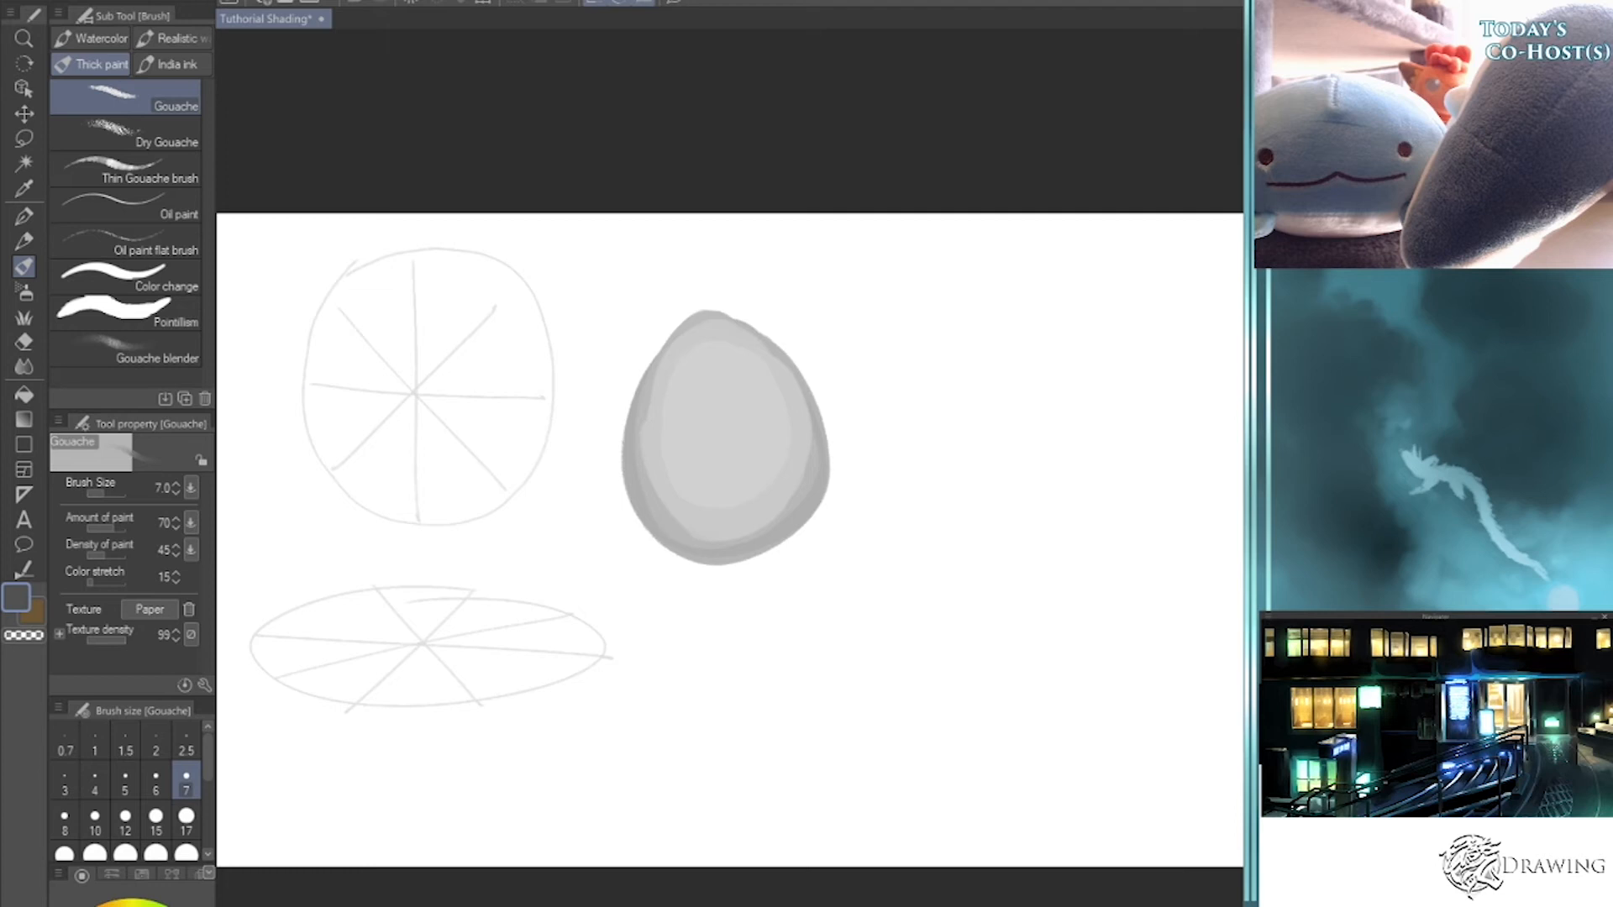
- Move the shaded egg layer toward the right side of the canvas, away from the direction diagrams
key("k")
left_click_drag(799, 493, 1126, 516)
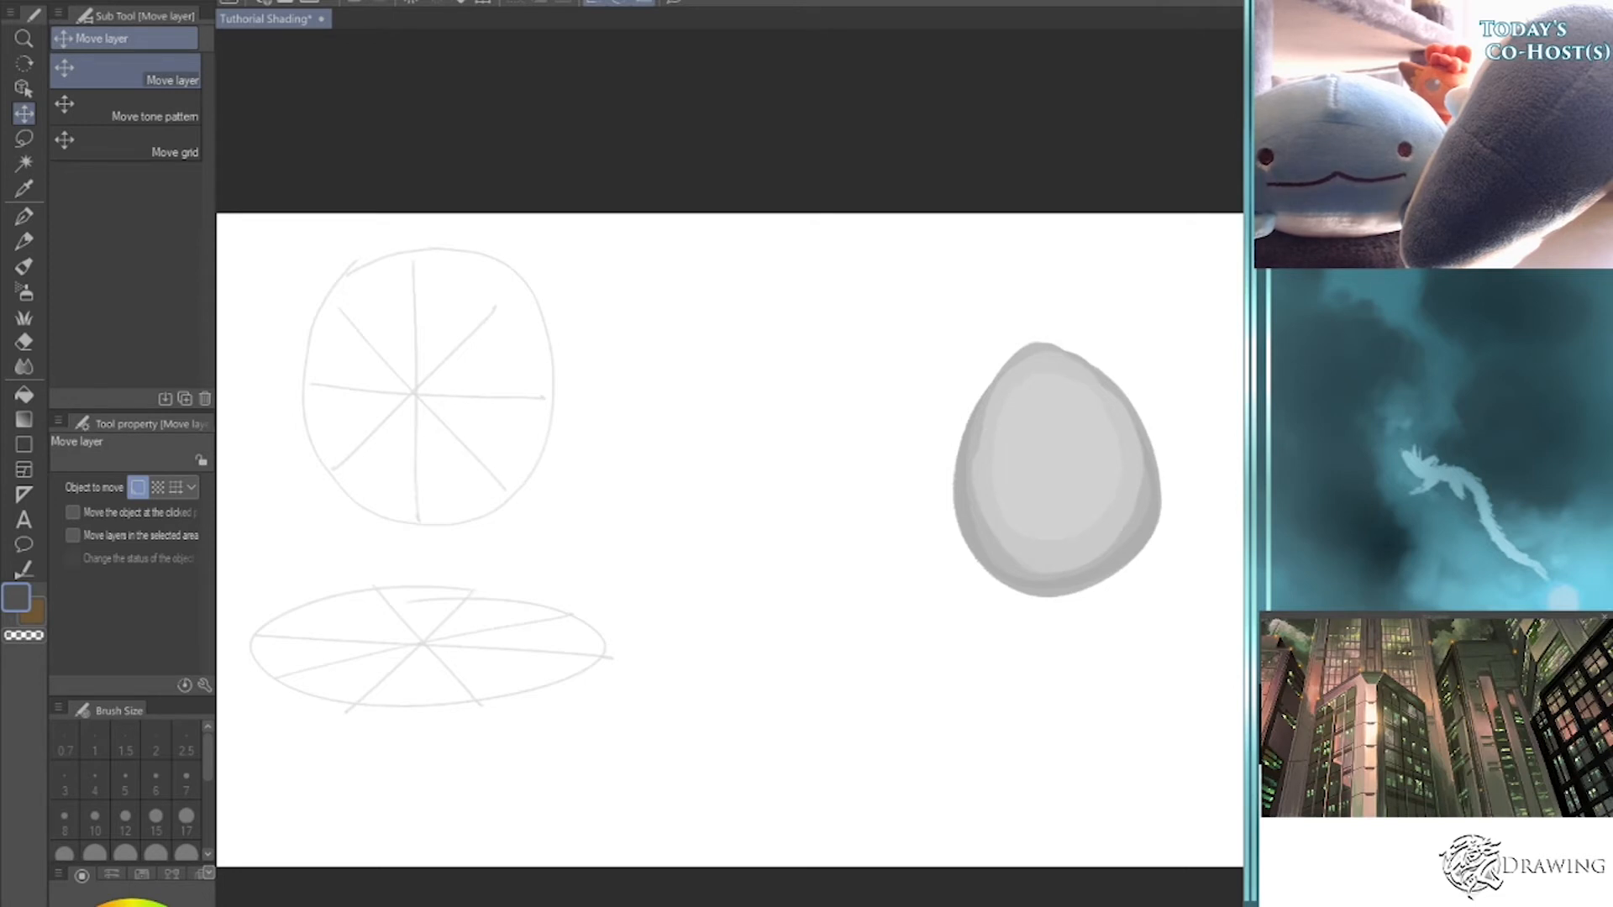
- Try white Gouache strokes on the egg, enlarge the brush to size 50, and undo the strokes
left_click_drag(93, 906, 73, 878)
key("b")
mouse_move(1041, 419)
left_mouse_down()
mouse_move(1019, 465)
mouse_move(1051, 485)
mouse_move(1055, 415)
mouse_move(1029, 443)
mouse_move(1050, 418)
mouse_move(1050, 433)
mouse_move(1051, 400)
mouse_move(1053, 437)
left_mouse_up()
key("ctrl+z")
key("bracketright")
key("bracketright")
key("bracketright")
key("bracketright")
key("bracketright")
key("bracketright")
key("bracketright")
key("bracketright")
key("bracketright")
key("bracketright")
key("ctrl+z")
key("ctrl+z")
key("ctrl+z")
key("ctrl+z")
key("ctrl+z")
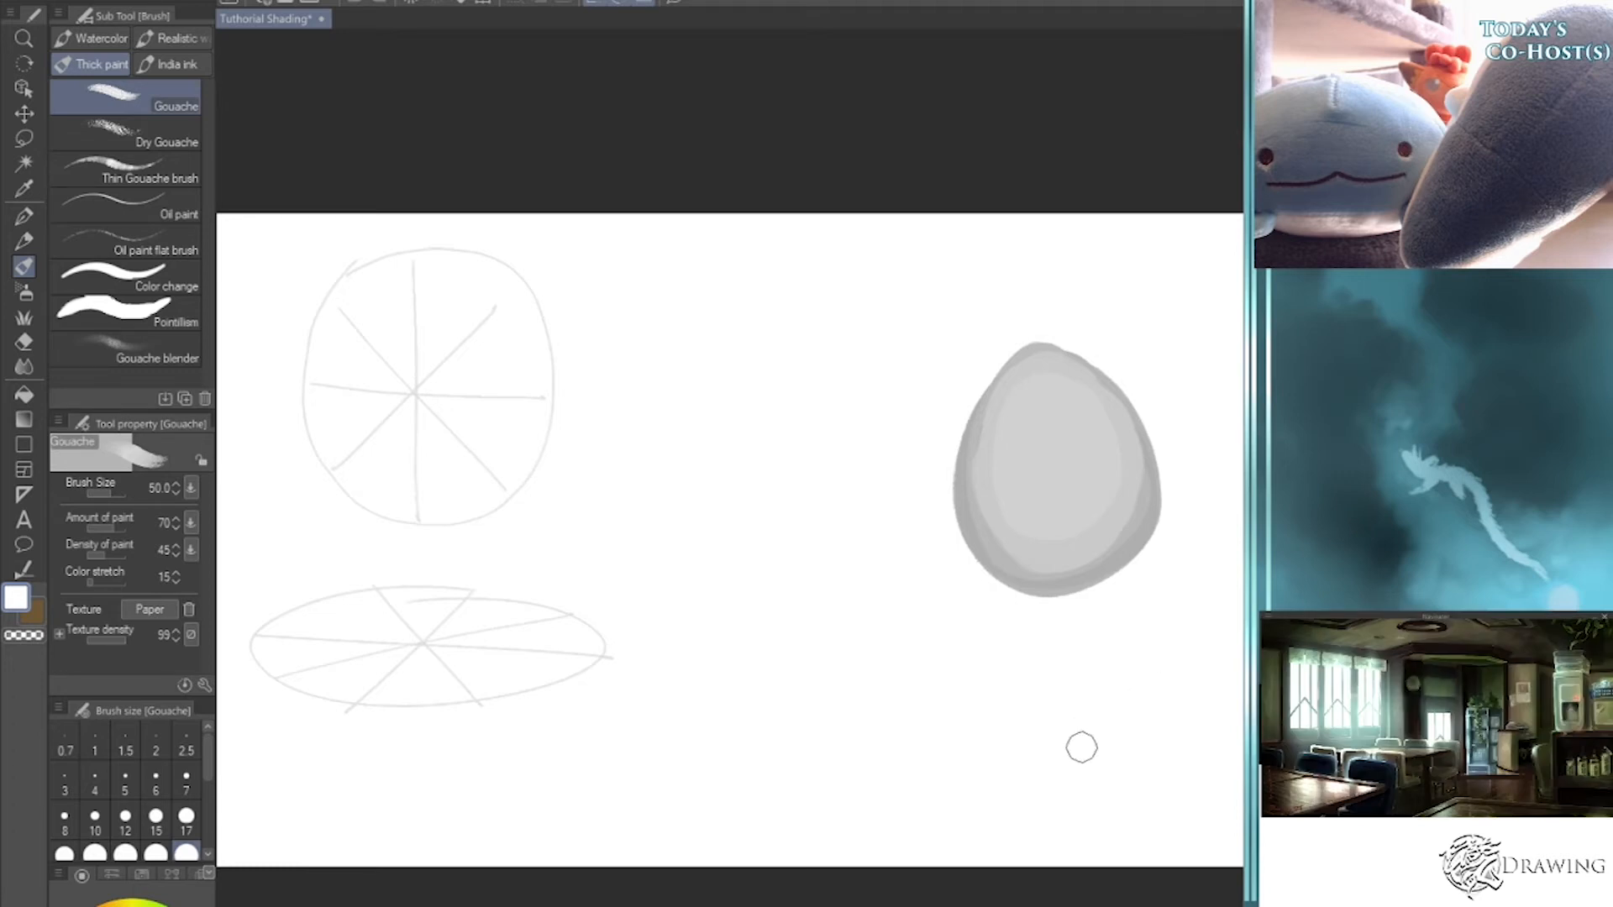
mouse_move(972, 514)
left_mouse_down()
mouse_move(932, 418)
mouse_move(1175, 407)
left_mouse_up()
key("ctrl+z")
mouse_move(1046, 404)
left_mouse_down()
mouse_move(1125, 462)
mouse_move(1092, 402)
mouse_move(1006, 470)
mouse_move(1074, 534)
mouse_move(1071, 434)
mouse_move(1040, 507)
left_mouse_up()
key("ctrl+z")
mouse_move(1057, 429)
left_mouse_down()
mouse_move(1075, 461)
mouse_move(1079, 414)
mouse_move(1037, 441)
left_mouse_up()
key("ctrl+z")
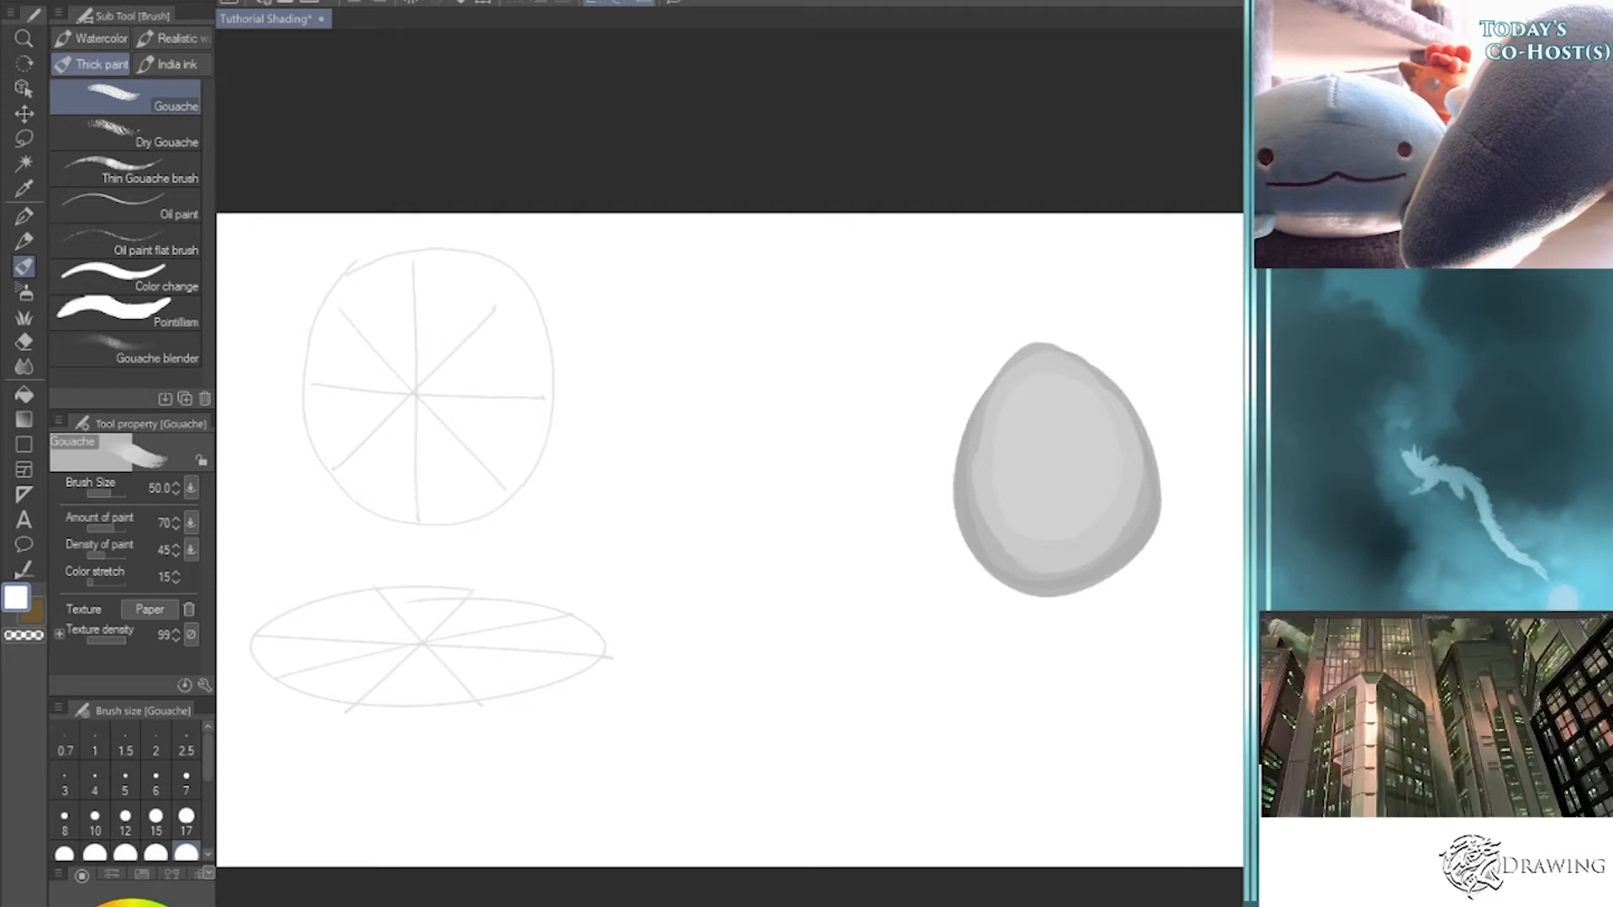
- Sketch a small red cylinder with the G-pen, following a diagonal spoke of the lower, flattened ellipse diagram
left_click(231, 905)
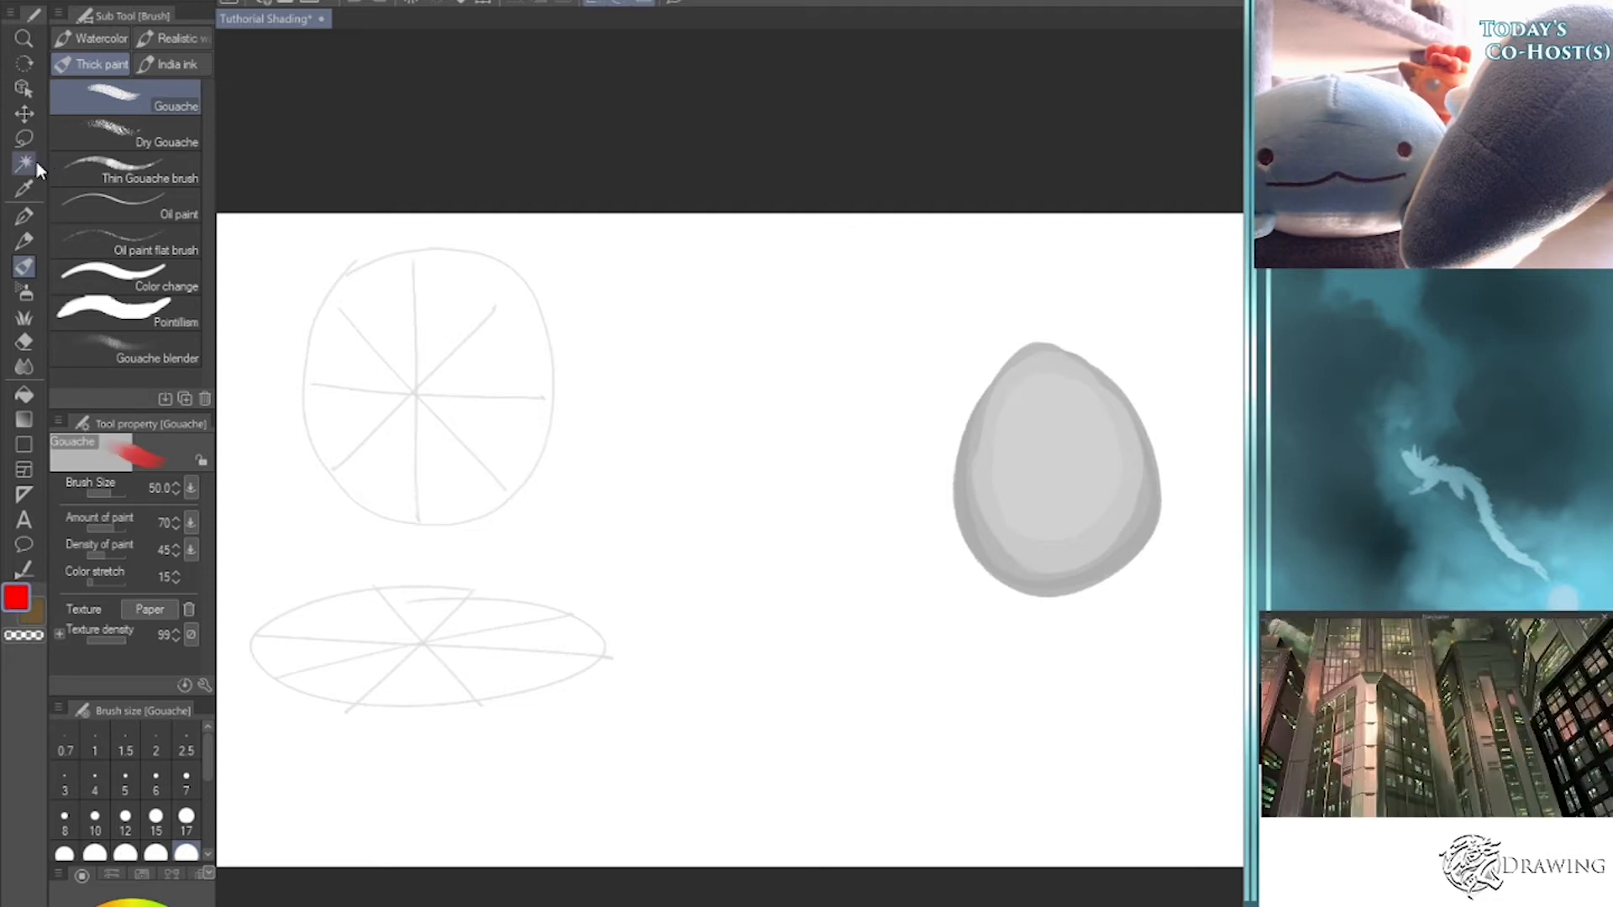
left_click(25, 215)
mouse_move(341, 698)
left_mouse_down()
mouse_move(359, 730)
mouse_move(350, 688)
mouse_move(391, 658)
mouse_move(390, 636)
mouse_move(406, 639)
mouse_move(416, 677)
left_mouse_up()
mouse_move(368, 728)
left_mouse_down()
mouse_move(412, 681)
mouse_move(396, 652)
mouse_move(368, 679)
mouse_move(393, 710)
left_mouse_up()
mouse_move(383, 638)
left_mouse_down()
mouse_move(428, 646)
mouse_move(389, 629)
mouse_move(424, 643)
mouse_move(405, 694)
left_mouse_up()
- Handwrite BORING FLAT in red below the flattened ellipse and add a mark to the red cylinder
mouse_move(274, 753)
left_mouse_down()
mouse_move(288, 767)
mouse_move(273, 793)
left_mouse_up()
left_click_drag(325, 765, 351, 794)
left_click_drag(351, 766, 383, 794)
mouse_move(394, 758)
left_mouse_down()
mouse_move(412, 792)
mouse_move(437, 752)
mouse_move(469, 786)
left_mouse_up()
mouse_move(310, 813)
left_mouse_down()
mouse_move(310, 847)
mouse_move(333, 813)
left_mouse_up()
left_click_drag(312, 828, 364, 847)
mouse_move(371, 846)
left_mouse_down()
mouse_move(418, 825)
mouse_move(452, 815)
left_mouse_up()
left_click_drag(435, 817, 433, 857)
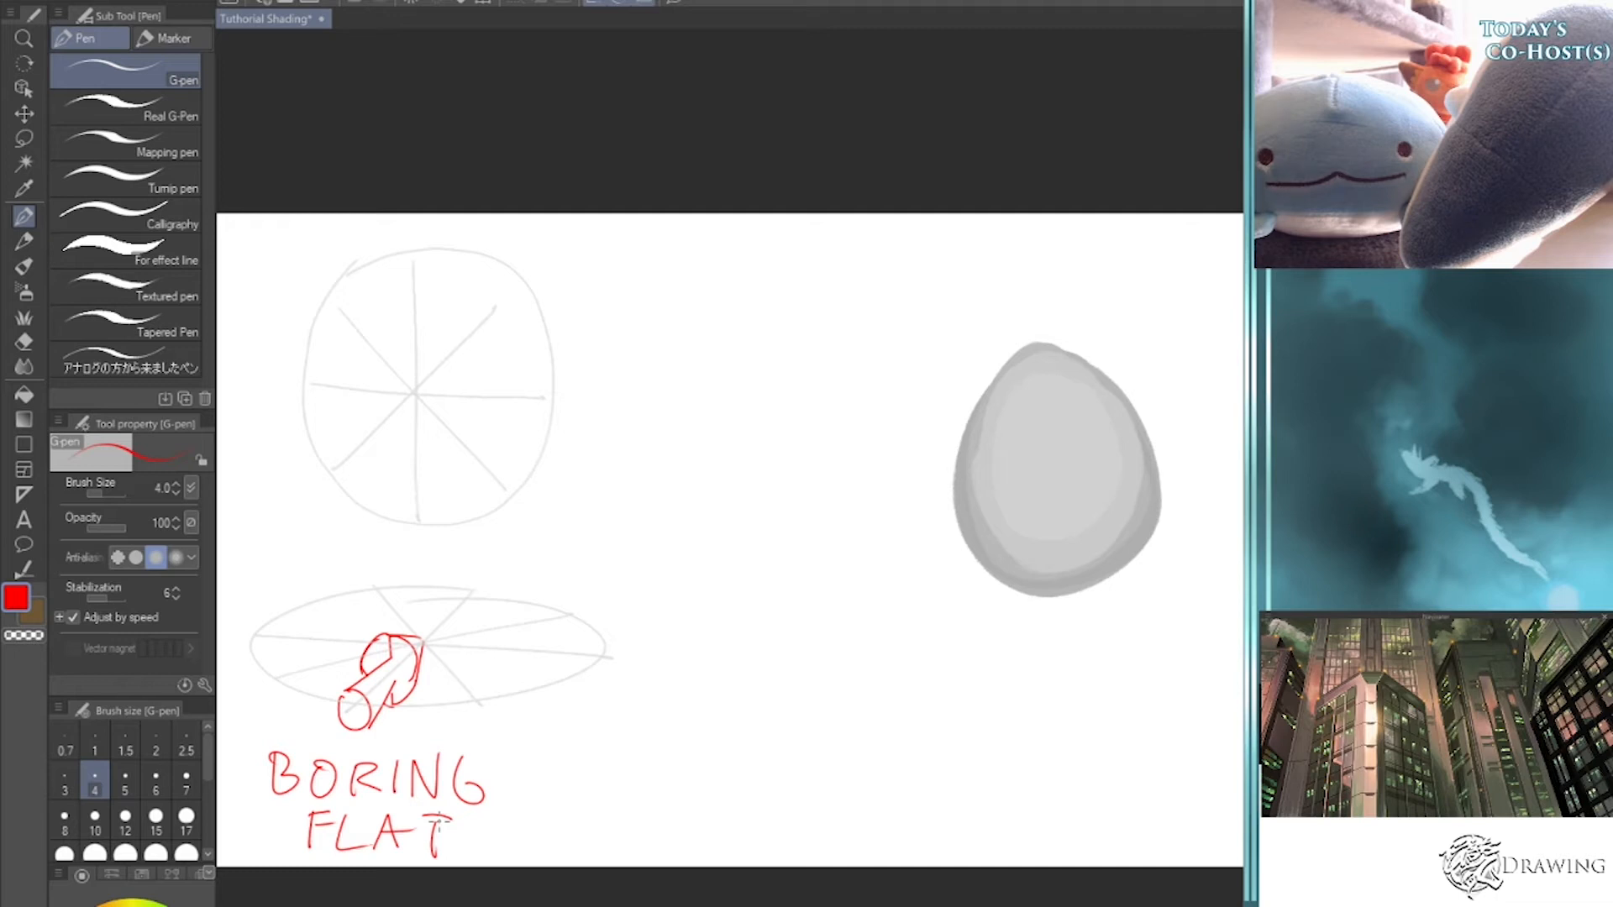
mouse_move(390, 660)
left_mouse_down()
mouse_move(389, 684)
mouse_move(346, 712)
mouse_move(402, 657)
mouse_move(393, 694)
mouse_move(412, 682)
left_mouse_up()
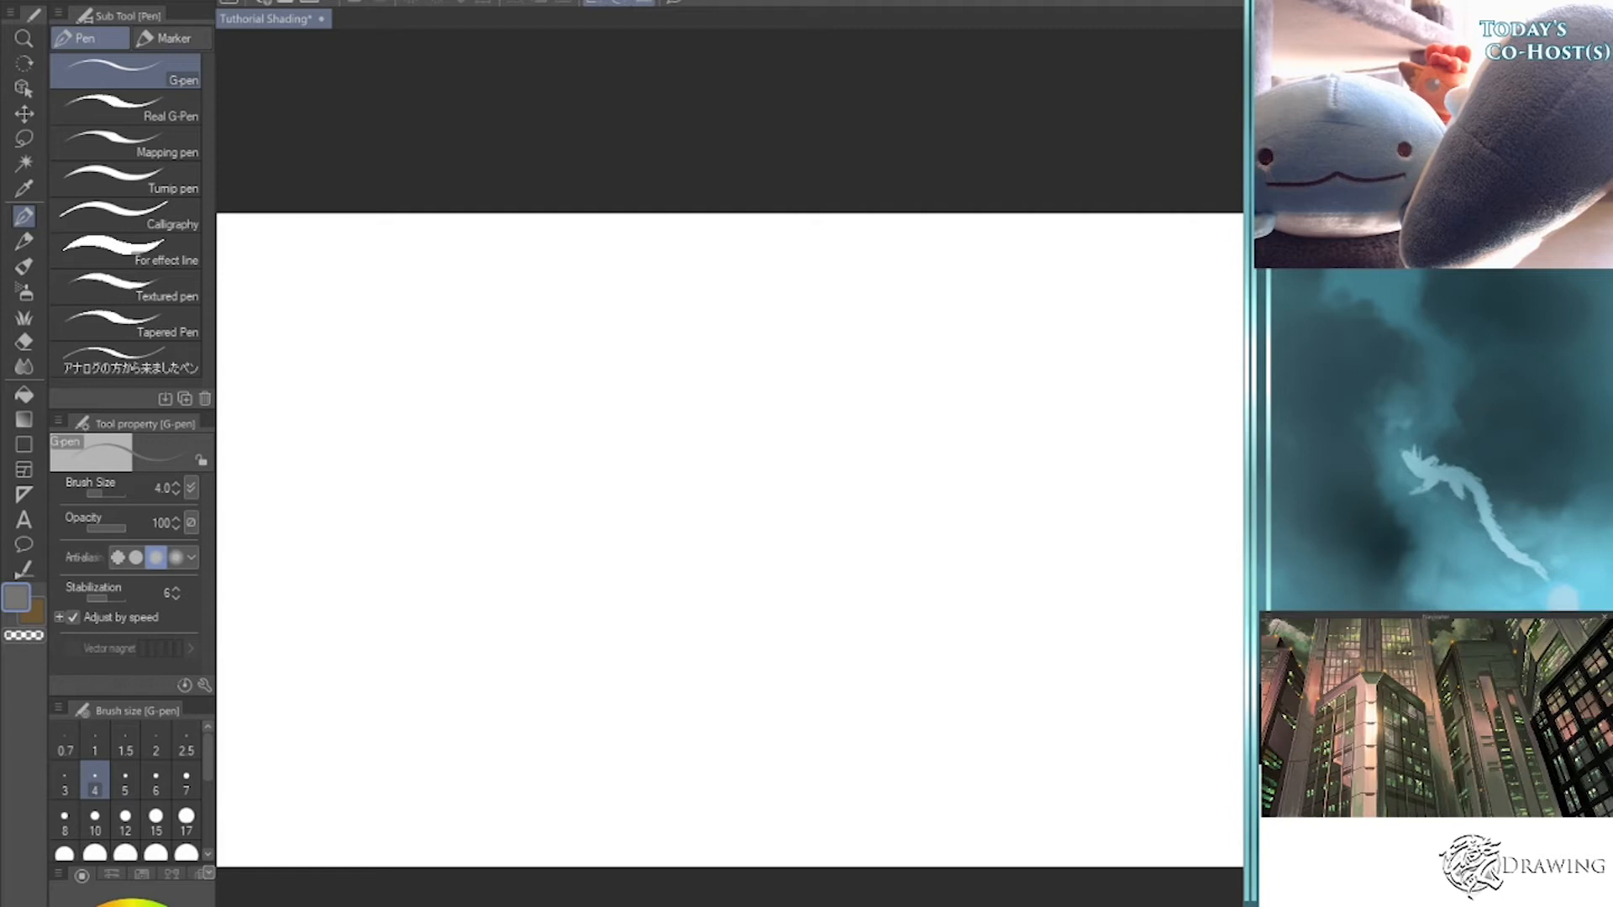
- Draw a rule-of-thirds grid of two vertical and two horizontal gray lines across the blank canvas
left_click_drag(554, 269, 553, 799)
left_click_drag(950, 261, 948, 779)
left_click_drag(306, 426, 1187, 403)
left_click_drag(327, 677, 1240, 634)
- Try a cross in the grid's central cell, and circle the four points where the grid lines intersect
left_click_drag(703, 486, 816, 586)
left_click_drag(794, 475, 670, 610)
key("ctrl+z")
mouse_move(946, 361)
left_mouse_down()
mouse_move(941, 435)
mouse_move(991, 371)
mouse_move(908, 341)
left_mouse_up()
key("ctrl+z")
key("ctrl+z")
mouse_move(537, 363)
left_mouse_down()
mouse_move(588, 360)
mouse_move(501, 392)
left_mouse_up()
mouse_move(537, 614)
left_mouse_down()
mouse_move(593, 695)
mouse_move(542, 623)
left_mouse_up()
mouse_move(932, 585)
left_mouse_down()
mouse_move(905, 611)
mouse_move(926, 590)
left_mouse_up()
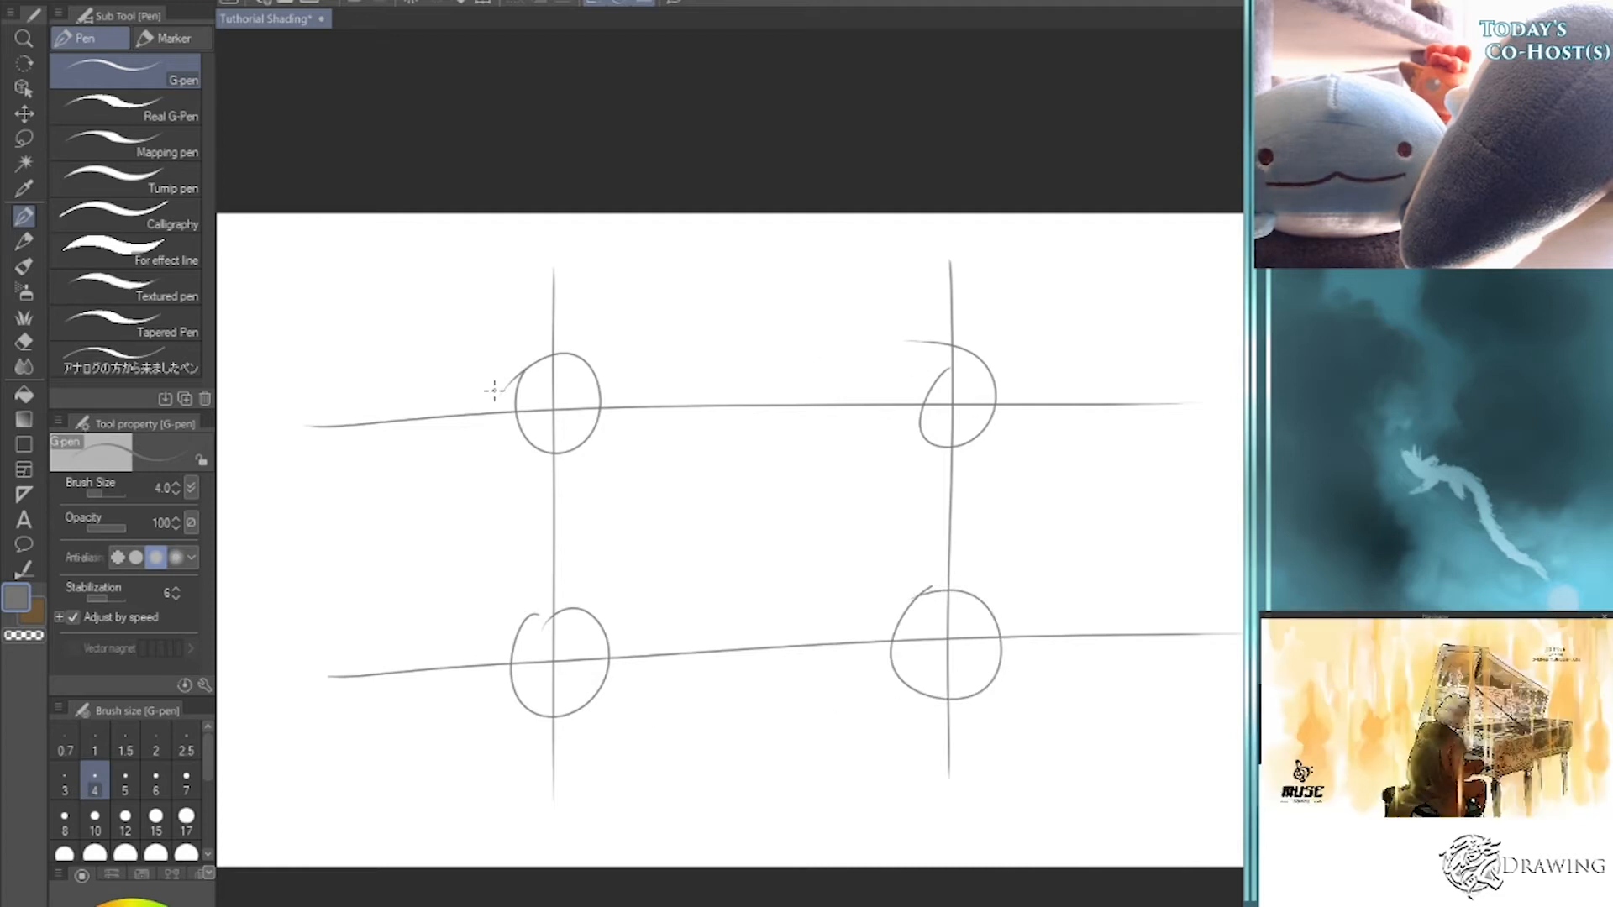
- Undo the intersection circles and redraw the grid's lower horizontal line slightly higher
key("ctrl+z")
key("ctrl+z")
key("ctrl+z")
key("ctrl+z")
key("ctrl+z")
key("ctrl+z")
key("ctrl+z")
key("ctrl+z")
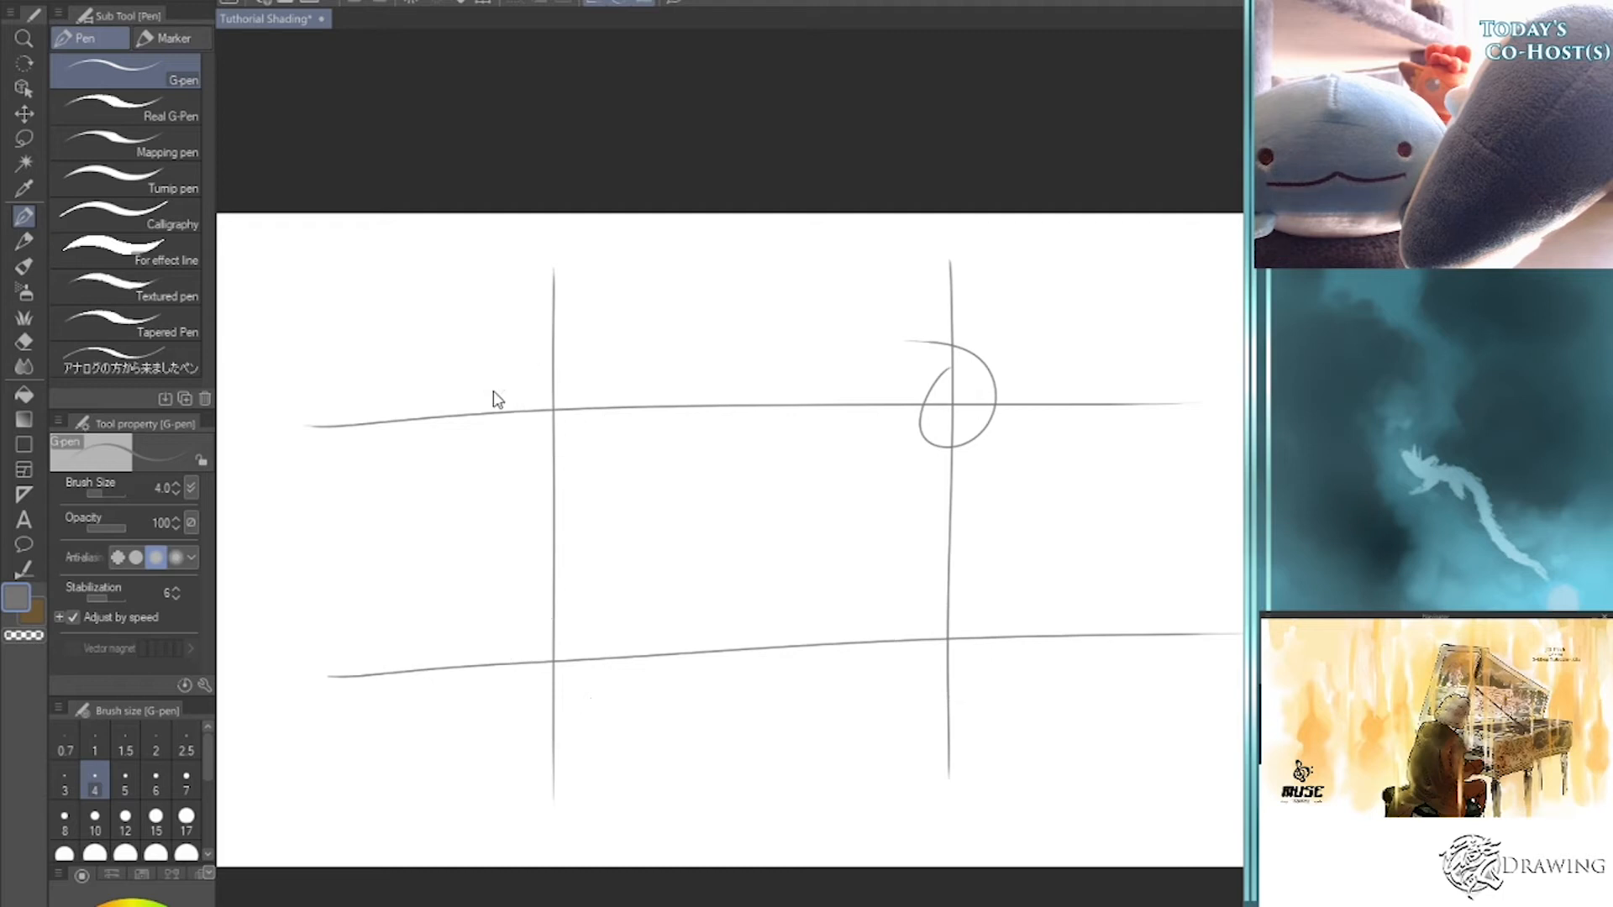
left_click_drag(331, 641, 1166, 627)
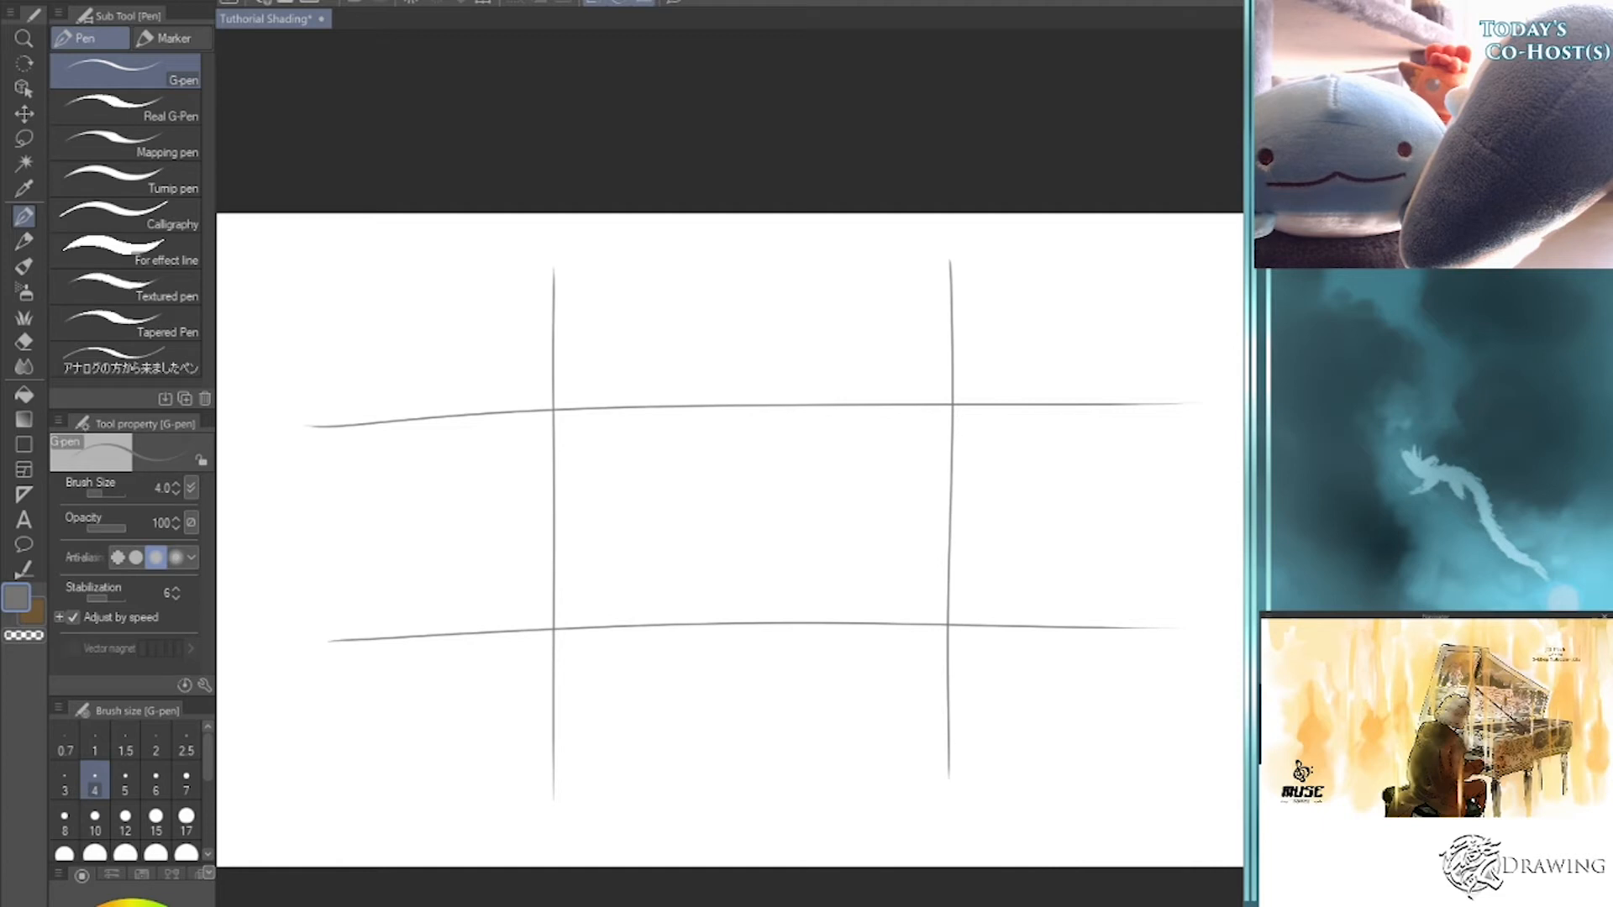
- Clear the grid from the canvas and handwrite MATTE in light gray with the G-pen at size 12
key("Delete")
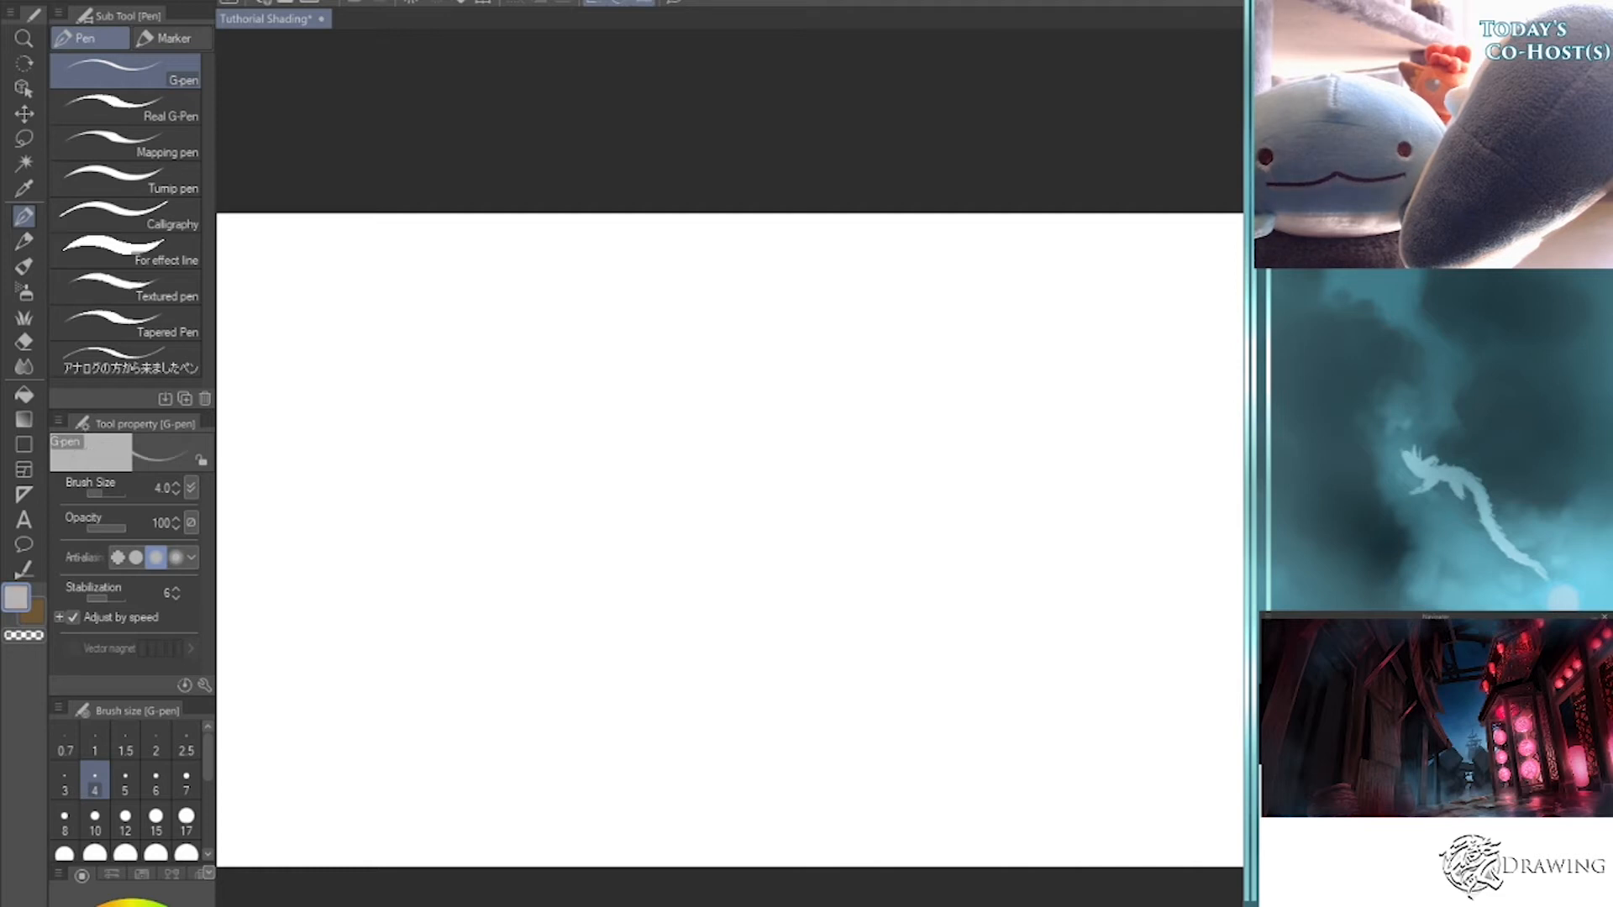
key("bracketright")
key("bracketright")
key("bracketright")
key("bracketright")
key("bracketright")
key("bracketright")
mouse_move(342, 398)
left_mouse_down()
mouse_move(437, 401)
mouse_move(446, 372)
left_mouse_up()
left_click_drag(439, 353, 480, 341)
mouse_move(460, 347)
left_mouse_down()
mouse_move(463, 396)
mouse_move(521, 346)
left_mouse_up()
left_click_drag(502, 354, 502, 391)
left_click_drag(524, 353, 567, 394)
left_click_drag(536, 366, 585, 339)
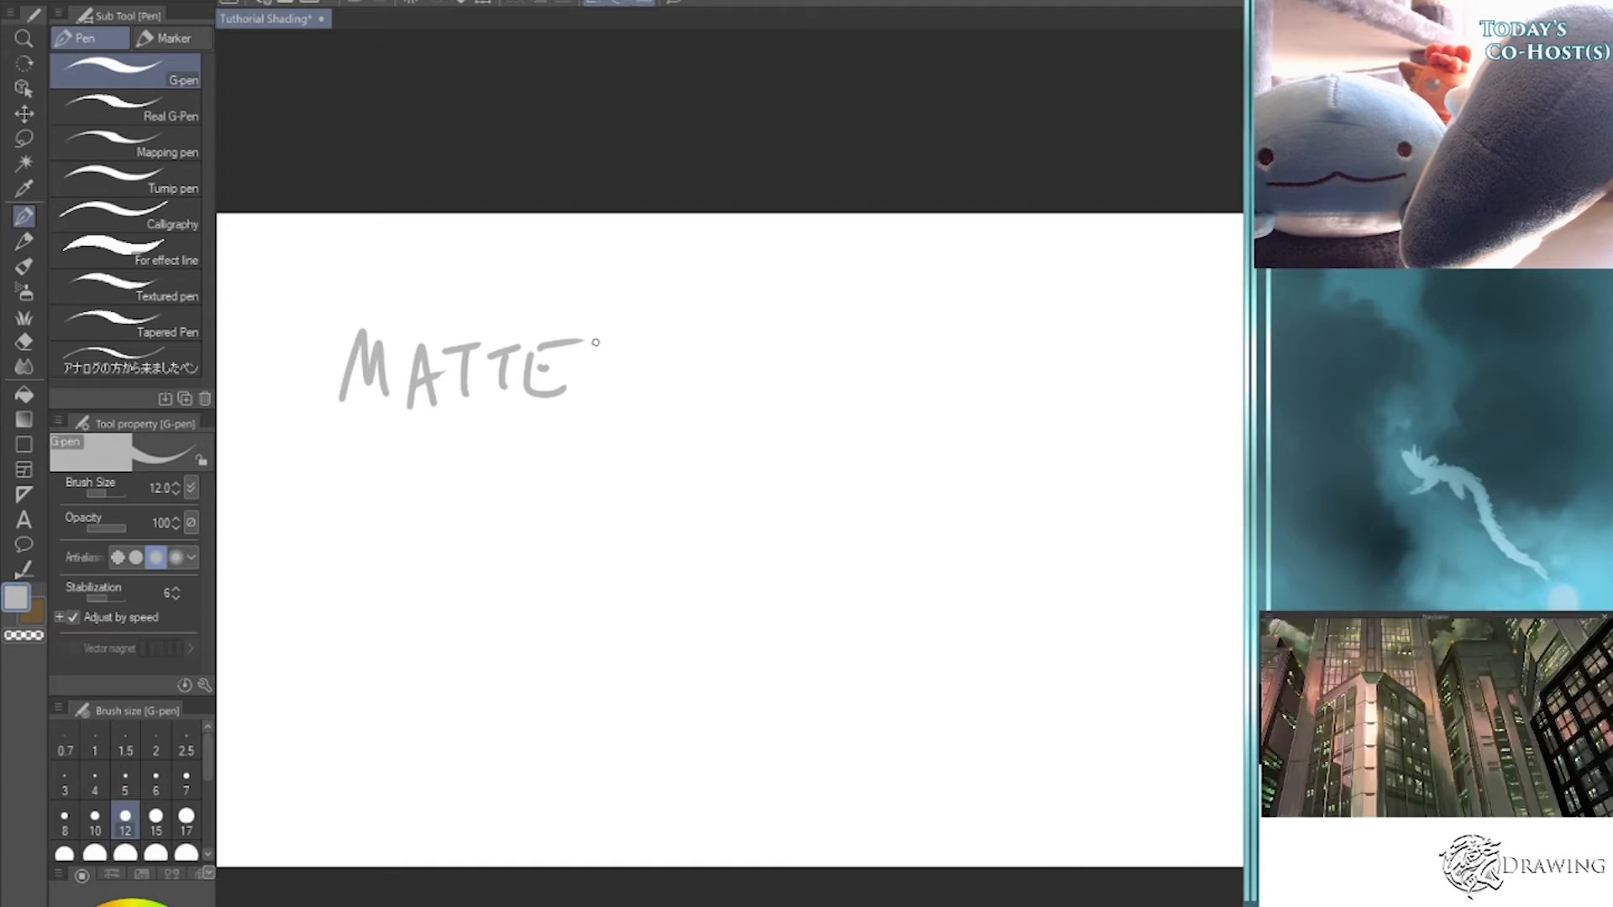
- Paint the light gray top face of a flat slab below the MATTE label, enlarging the pen to size 25
key("]")
key("]")
mouse_move(481, 600)
left_mouse_down()
mouse_move(325, 661)
mouse_move(480, 606)
mouse_move(570, 602)
mouse_move(332, 664)
mouse_move(421, 676)
mouse_move(513, 656)
mouse_move(401, 647)
mouse_move(391, 659)
mouse_move(531, 615)
mouse_move(483, 657)
mouse_move(587, 648)
mouse_move(368, 659)
mouse_move(426, 664)
mouse_move(624, 620)
mouse_move(564, 664)
mouse_move(650, 632)
mouse_move(499, 662)
mouse_move(642, 617)
mouse_move(512, 600)
mouse_move(619, 609)
left_mouse_up()
key("]")
key("]")
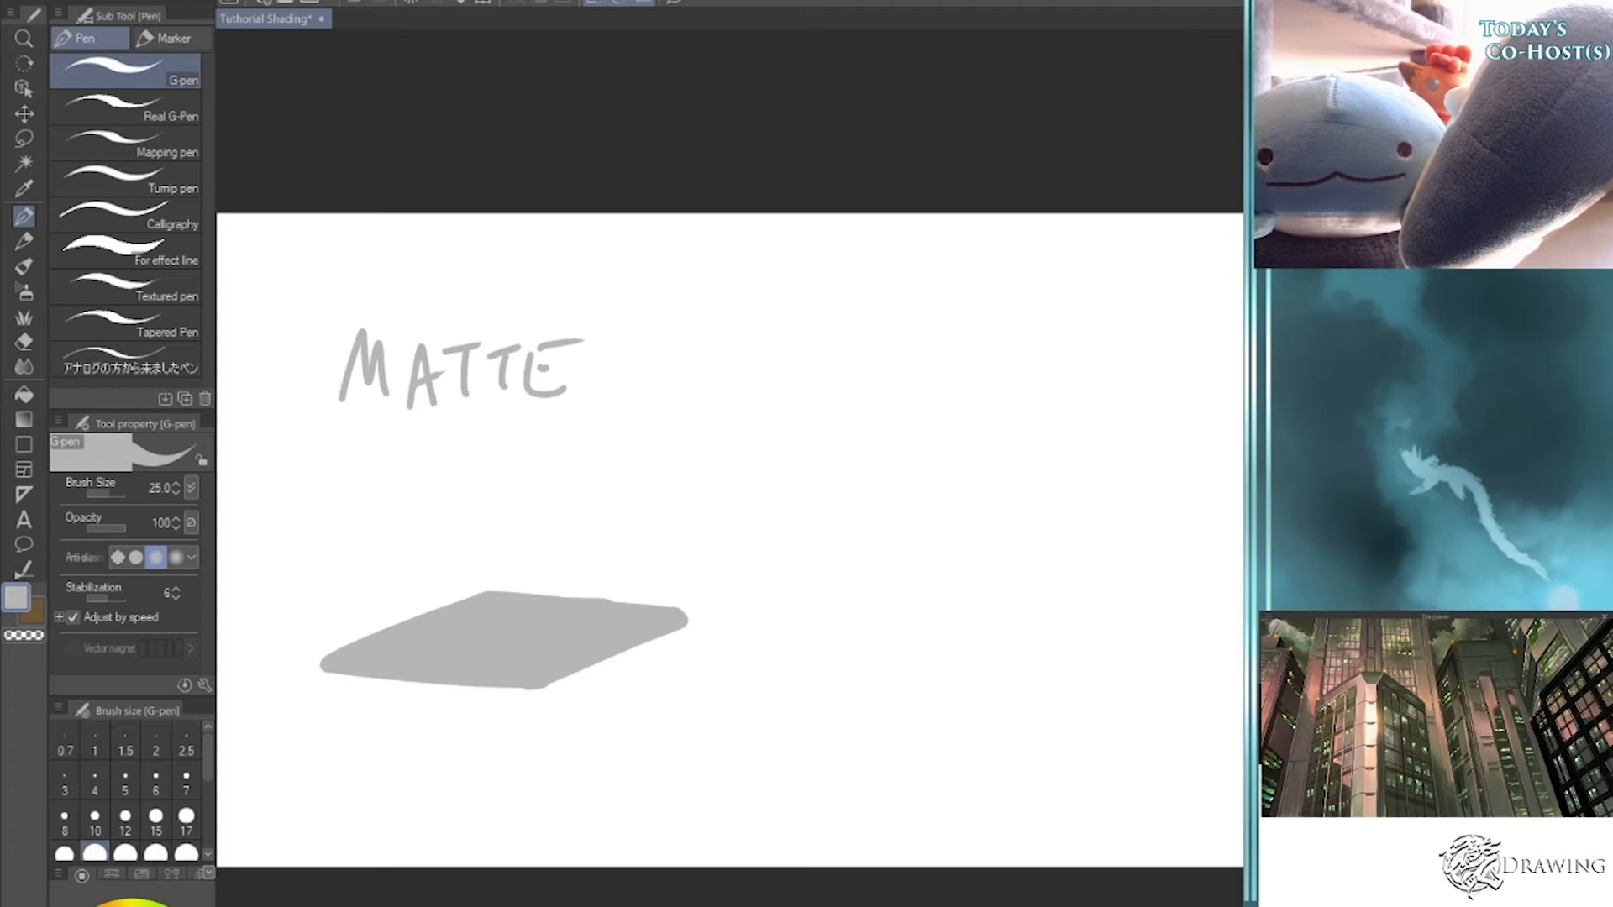
- Paint the matte slab's two visible side faces in a darker gray to give it thickness
mouse_move(326, 678)
left_mouse_down()
mouse_move(476, 688)
mouse_move(346, 692)
mouse_move(516, 701)
left_mouse_up()
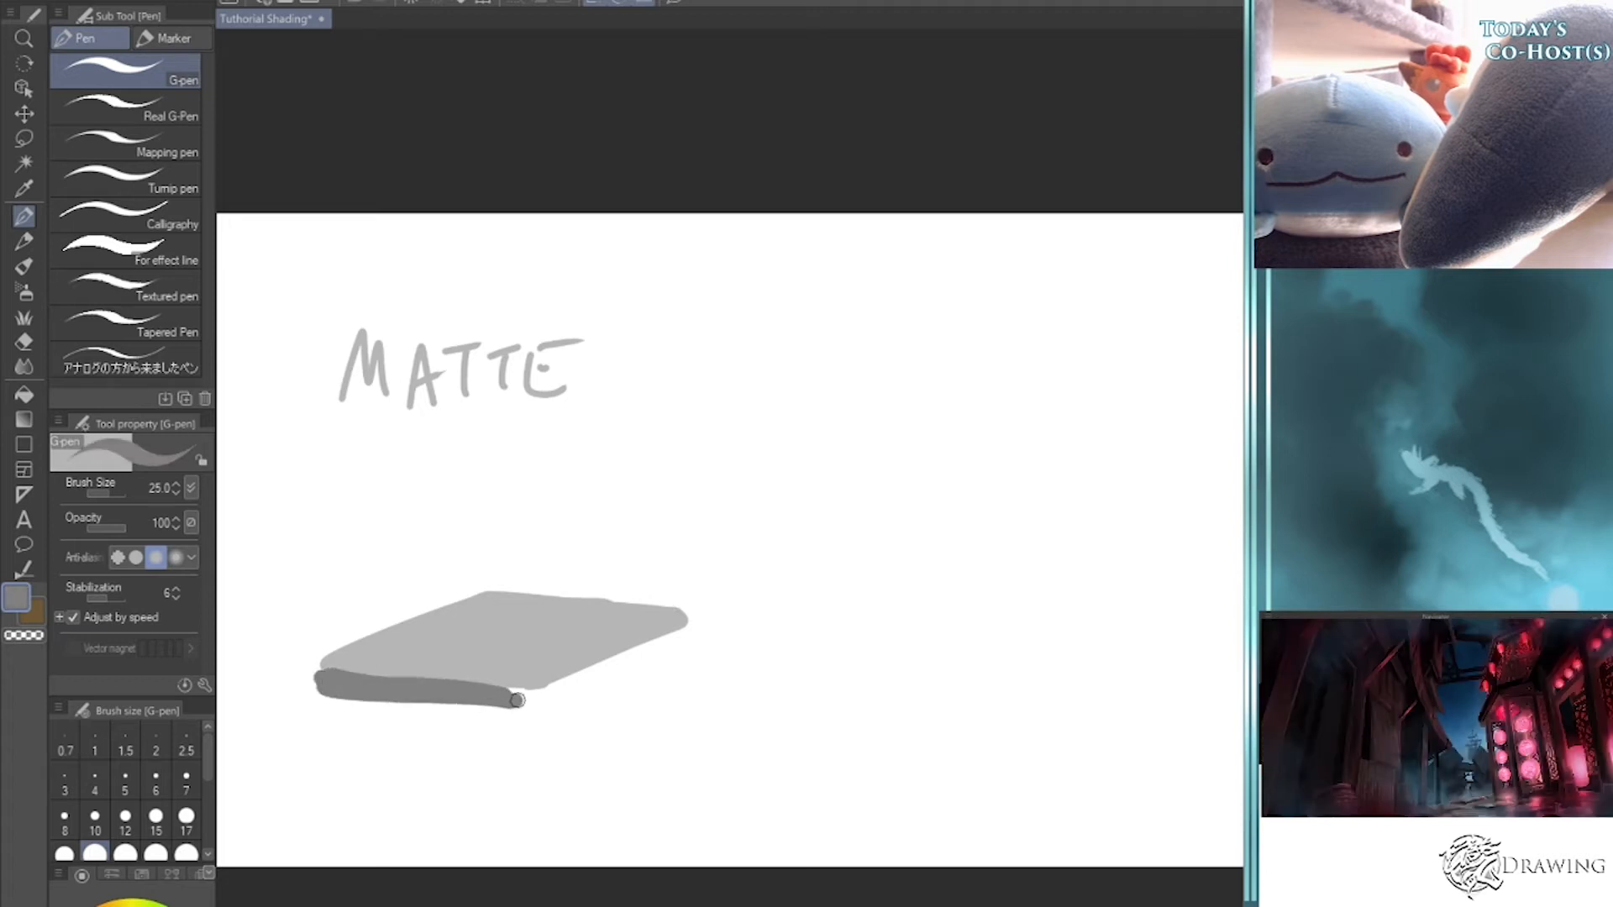
mouse_move(319, 677)
left_mouse_down()
mouse_move(538, 685)
mouse_move(527, 700)
mouse_move(315, 684)
left_mouse_up()
left_click_drag(551, 685, 687, 626)
left_click_drag(535, 700, 687, 628)
left_click_drag(559, 673, 679, 620)
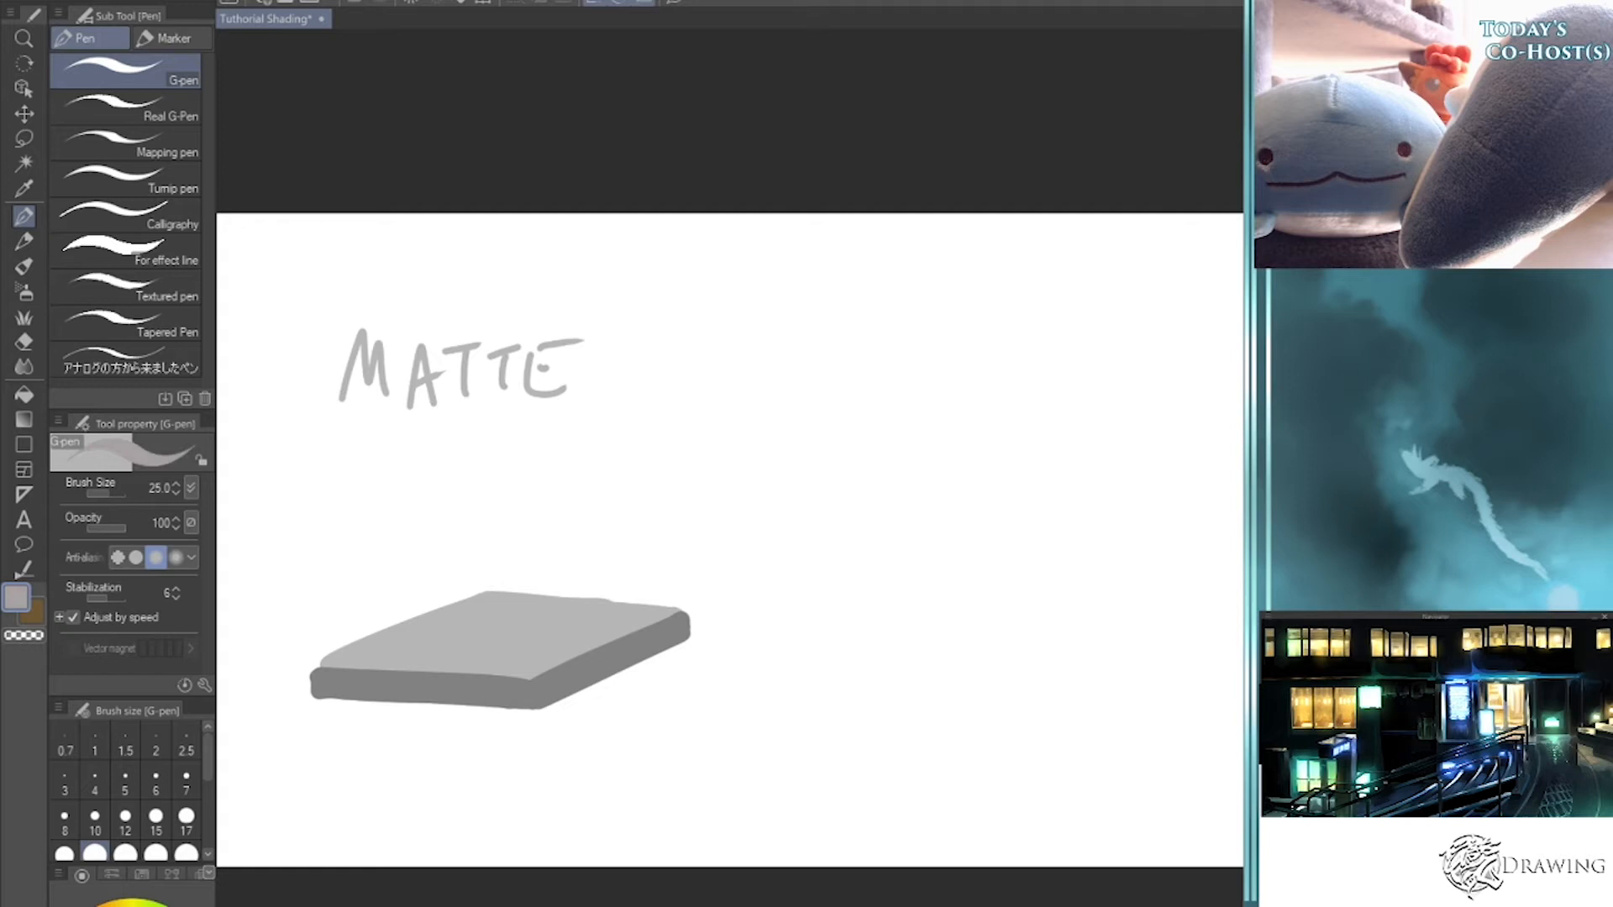
- Add slightly lighter gray strips along the lower part of the matte slab's sides with the Gouache brush at size 20
key("b")
key("b")
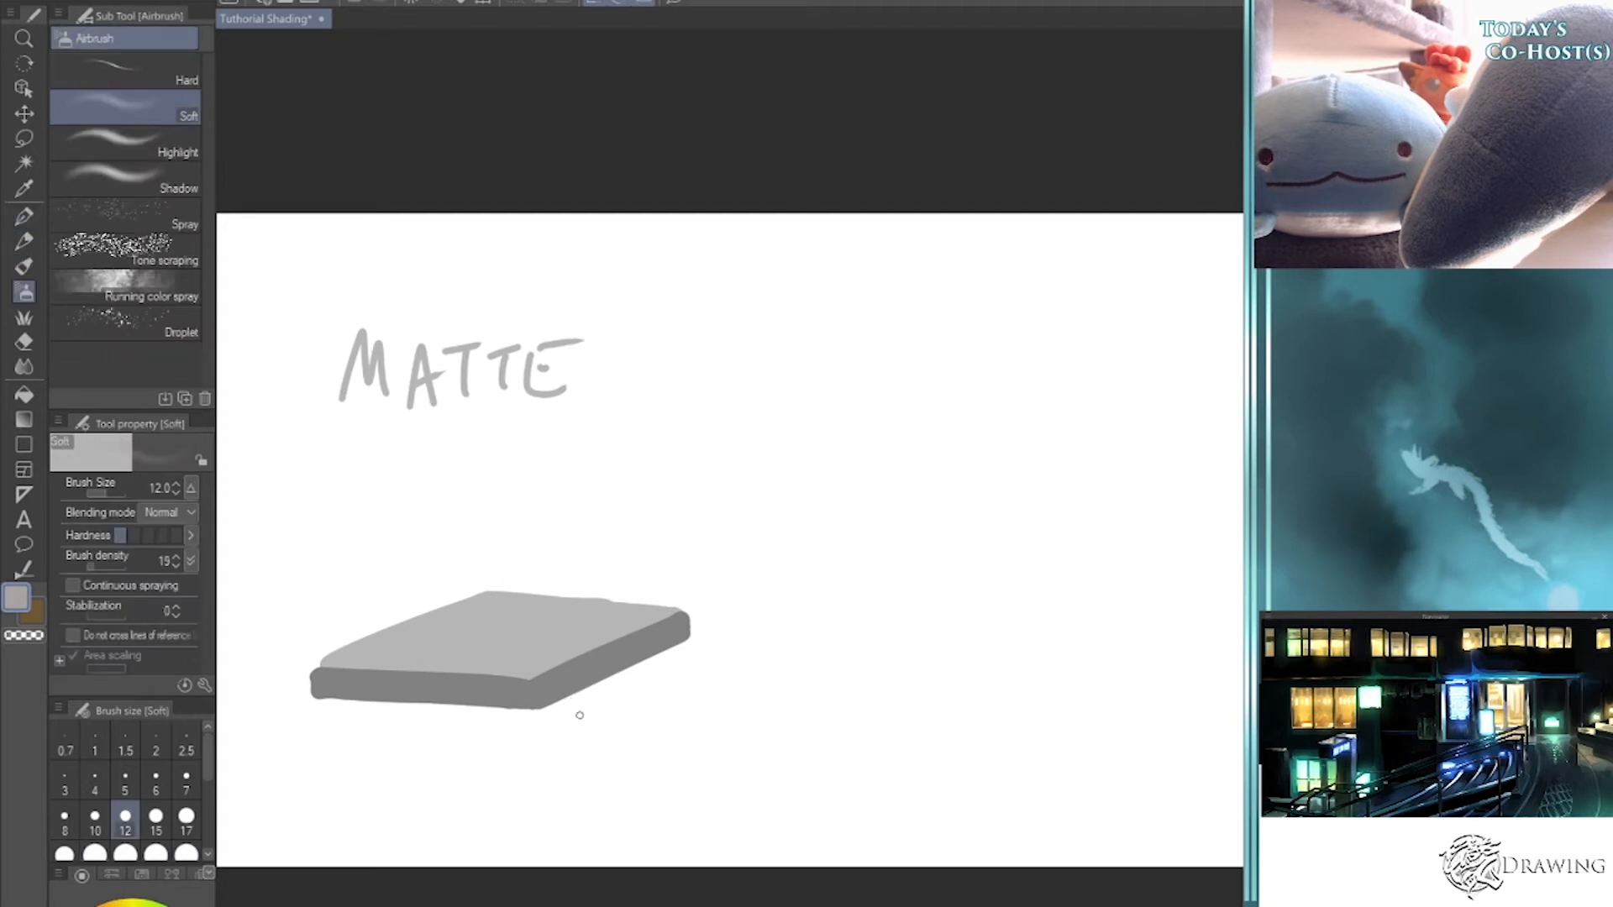
key("b")
left_click(565, 663, "alt")
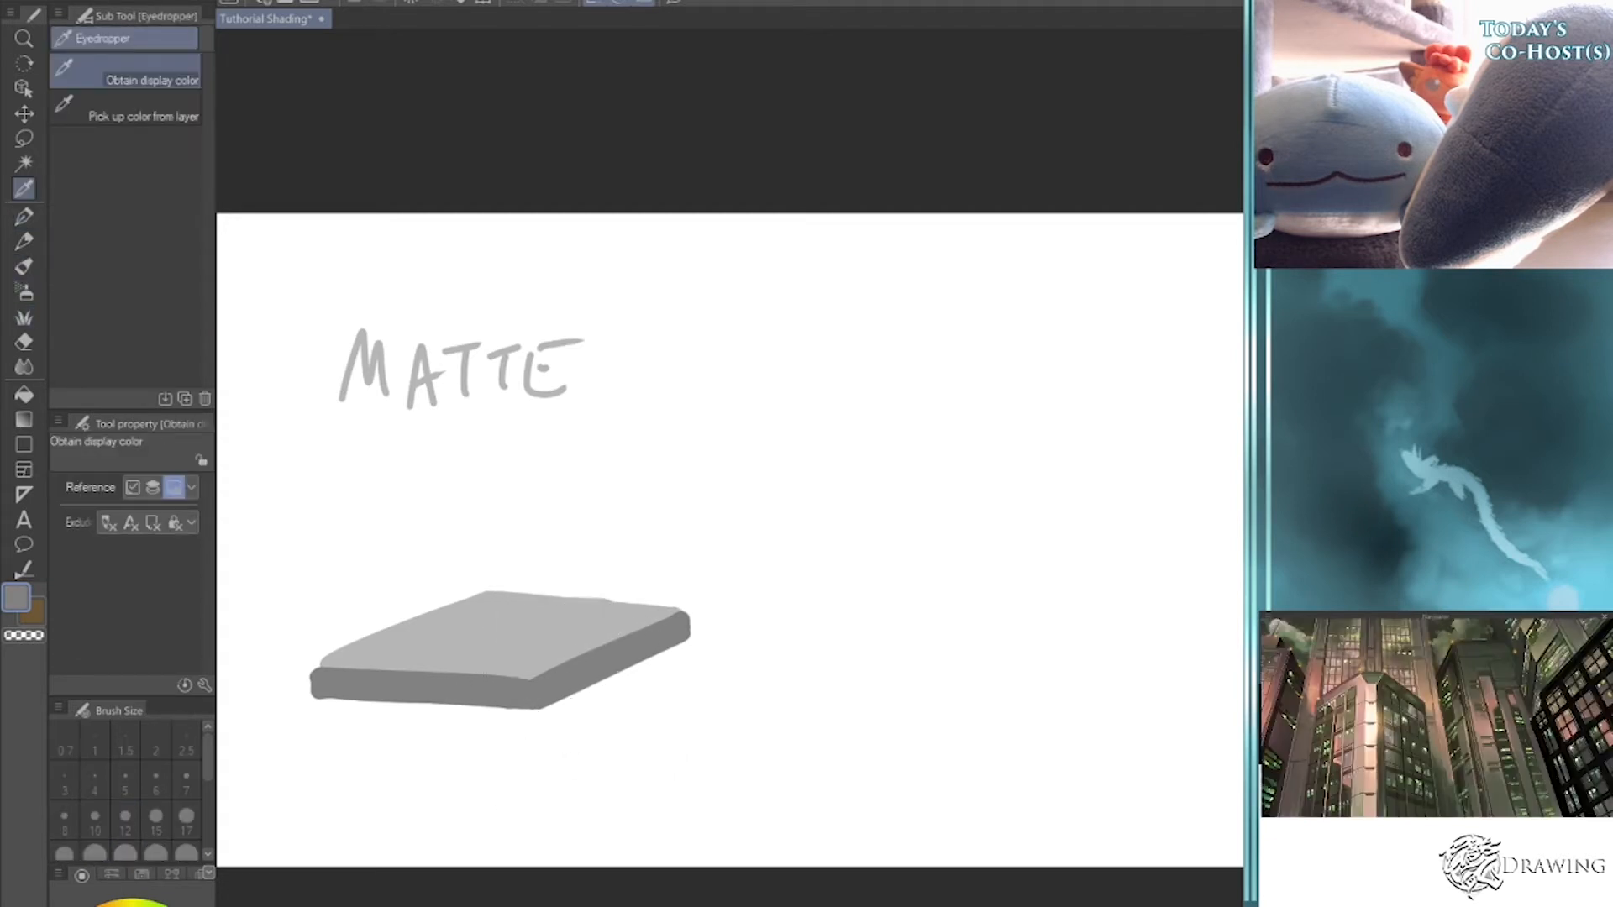
key("b")
key("bracketleft")
key("bracketleft")
key("bracketleft")
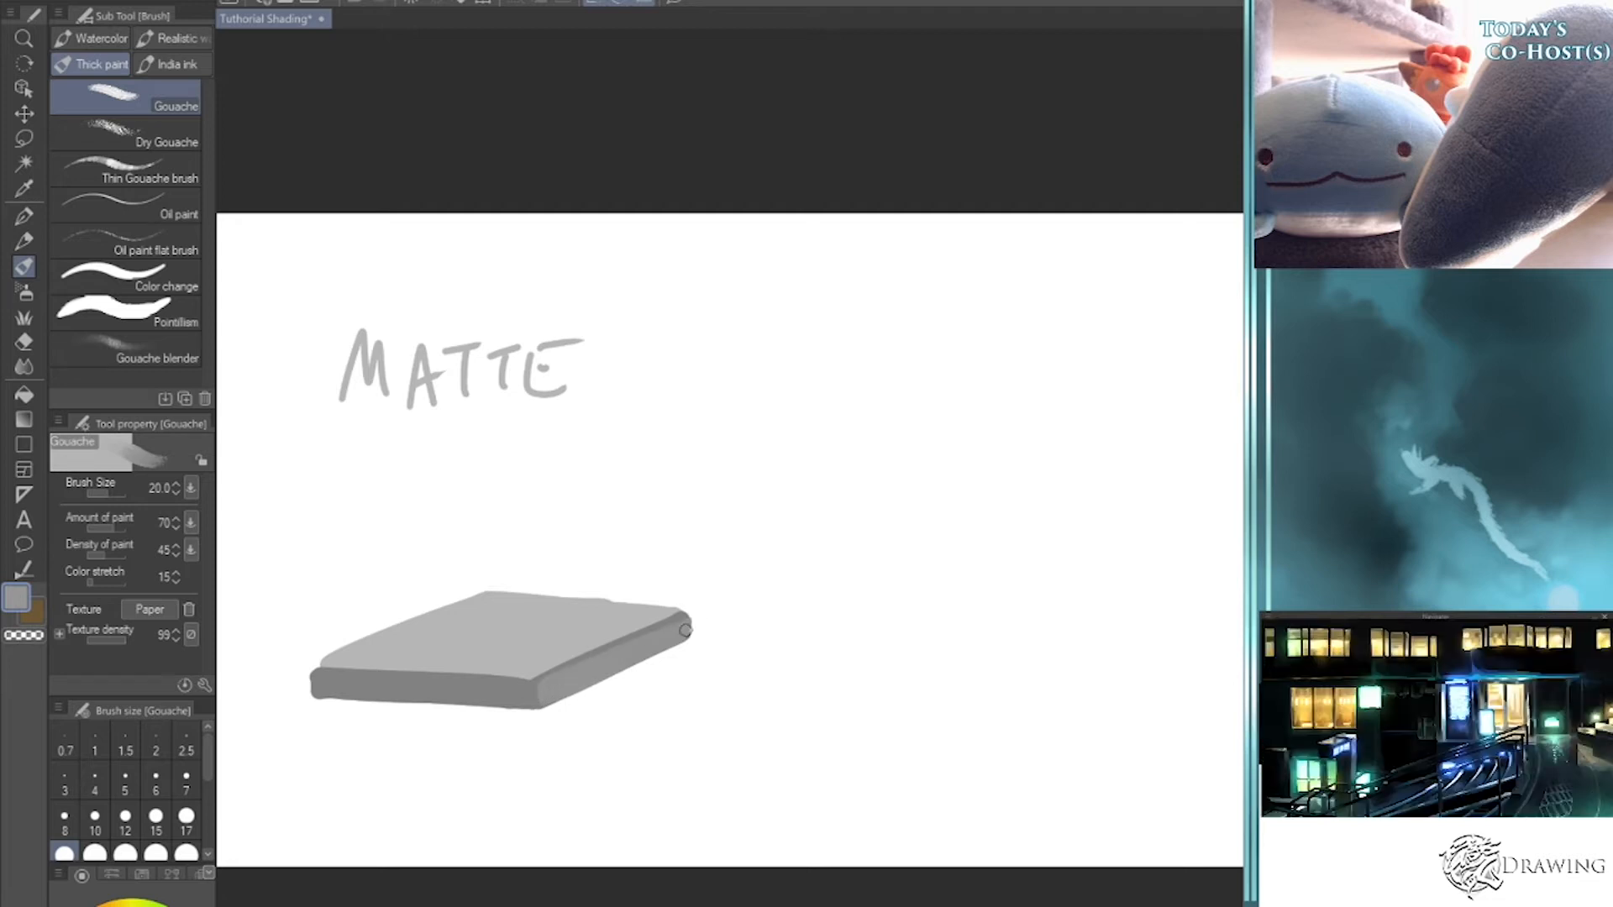
left_click_drag(317, 690, 538, 710)
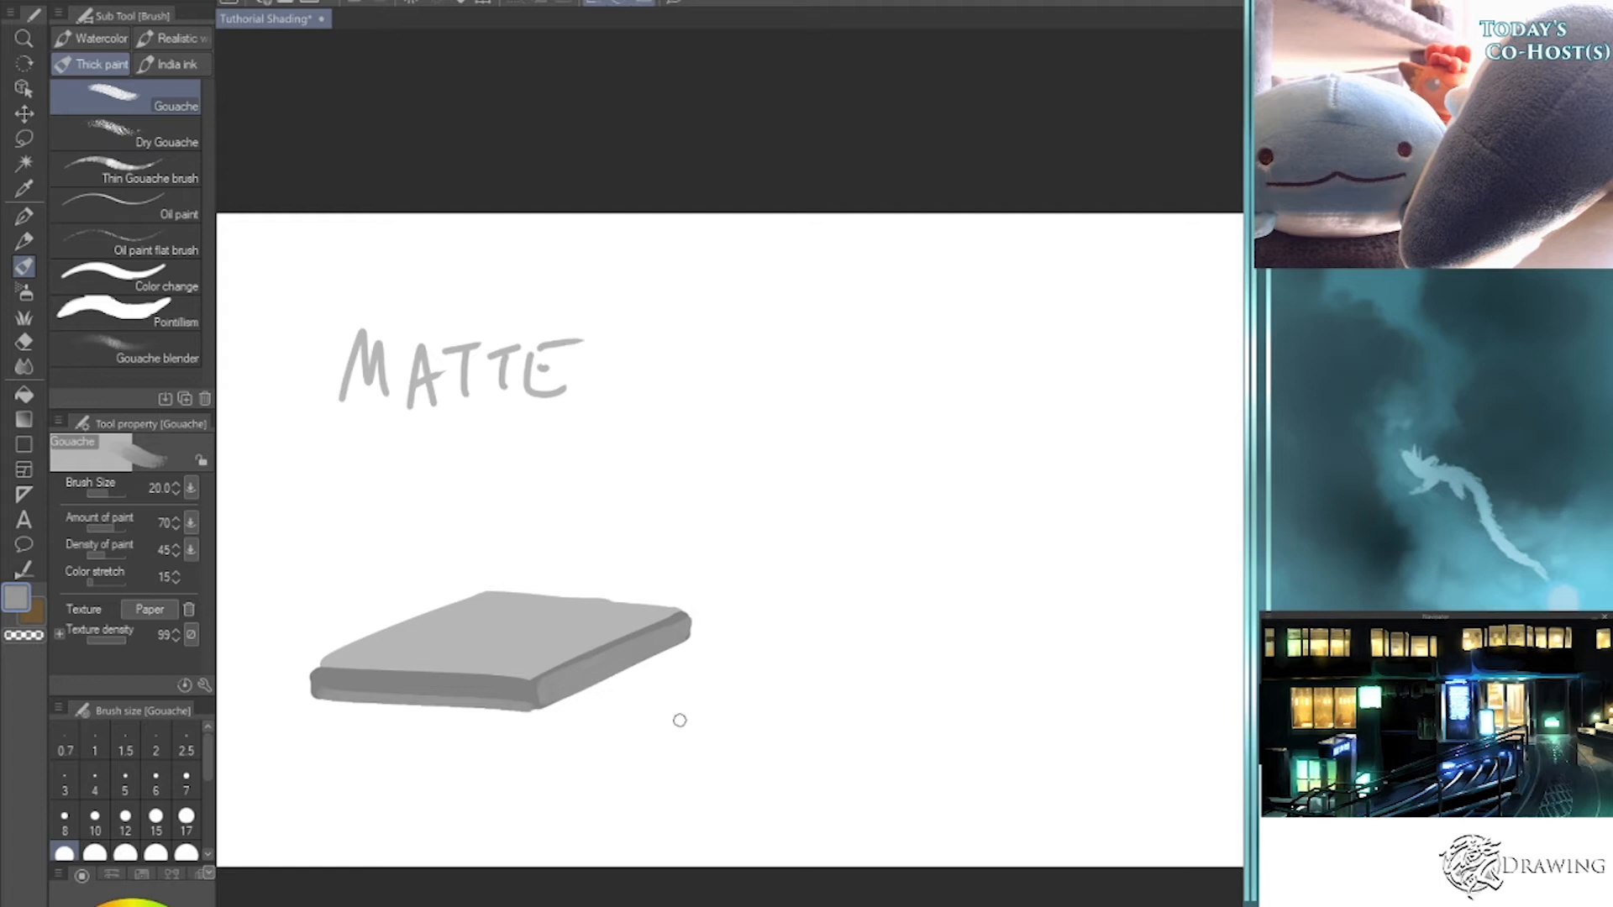
- Handwrite SPECULAR in gray beside the MATTE label, using the Gouache brush at size 8
key("bracketleft")
key("bracketleft")
key("bracketleft")
key("bracketleft")
key("bracketleft")
key("bracketleft")
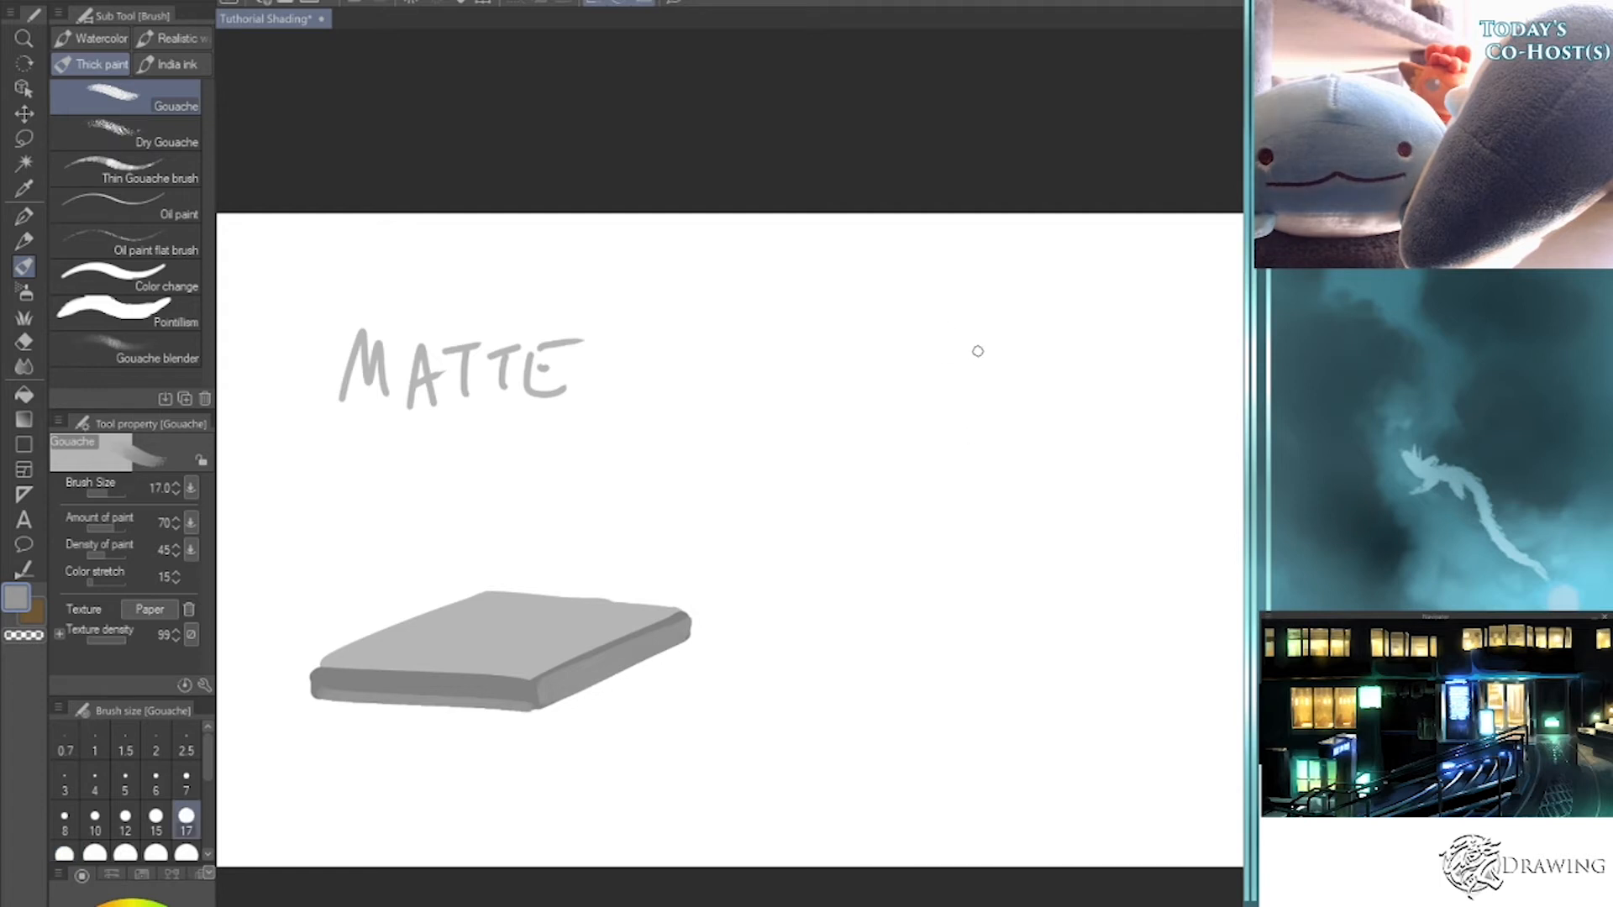
mouse_move(922, 346)
left_mouse_down()
mouse_move(892, 387)
mouse_move(933, 391)
left_mouse_up()
mouse_move(934, 351)
left_mouse_down()
mouse_move(936, 372)
mouse_move(988, 391)
mouse_move(982, 356)
left_mouse_up()
key("bracketright")
left_click_drag(962, 379, 975, 375)
mouse_move(1023, 357)
left_mouse_down()
mouse_move(1065, 353)
mouse_move(1132, 398)
left_mouse_up()
left_click_drag(1115, 388, 1138, 385)
left_click_drag(1148, 375, 1150, 405)
left_click_drag(1148, 371, 1183, 403)
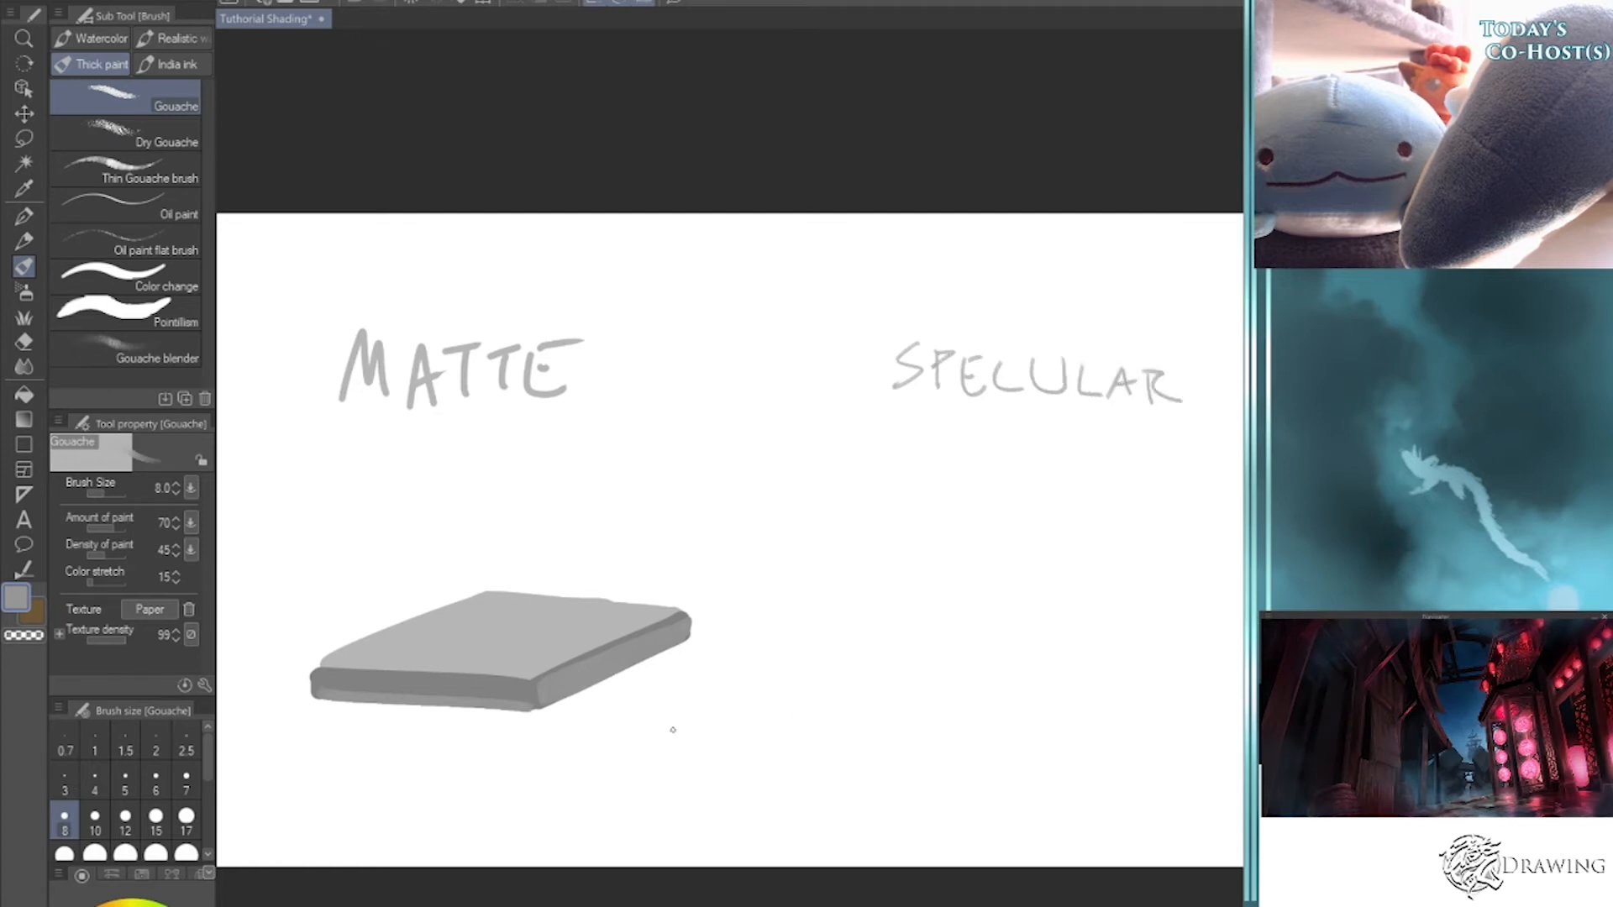
- Paint the light gray top face of a second slab below the SPECULAR label, enlarging the brush to size 25
left_click(882, 604, "alt")
key("bracketright")
key("bracketright")
key("bracketright")
mouse_move(1011, 636)
left_mouse_down()
mouse_move(879, 685)
mouse_move(1149, 653)
left_mouse_up()
key("bracketright")
key("bracketright")
key("bracketright")
mouse_move(1013, 633)
left_mouse_down()
mouse_move(925, 663)
mouse_move(1008, 670)
mouse_move(1026, 641)
mouse_move(1004, 641)
mouse_move(1019, 641)
mouse_move(1015, 702)
mouse_move(1054, 662)
mouse_move(1016, 703)
mouse_move(1098, 670)
mouse_move(999, 711)
mouse_move(882, 674)
mouse_move(1021, 692)
left_mouse_up()
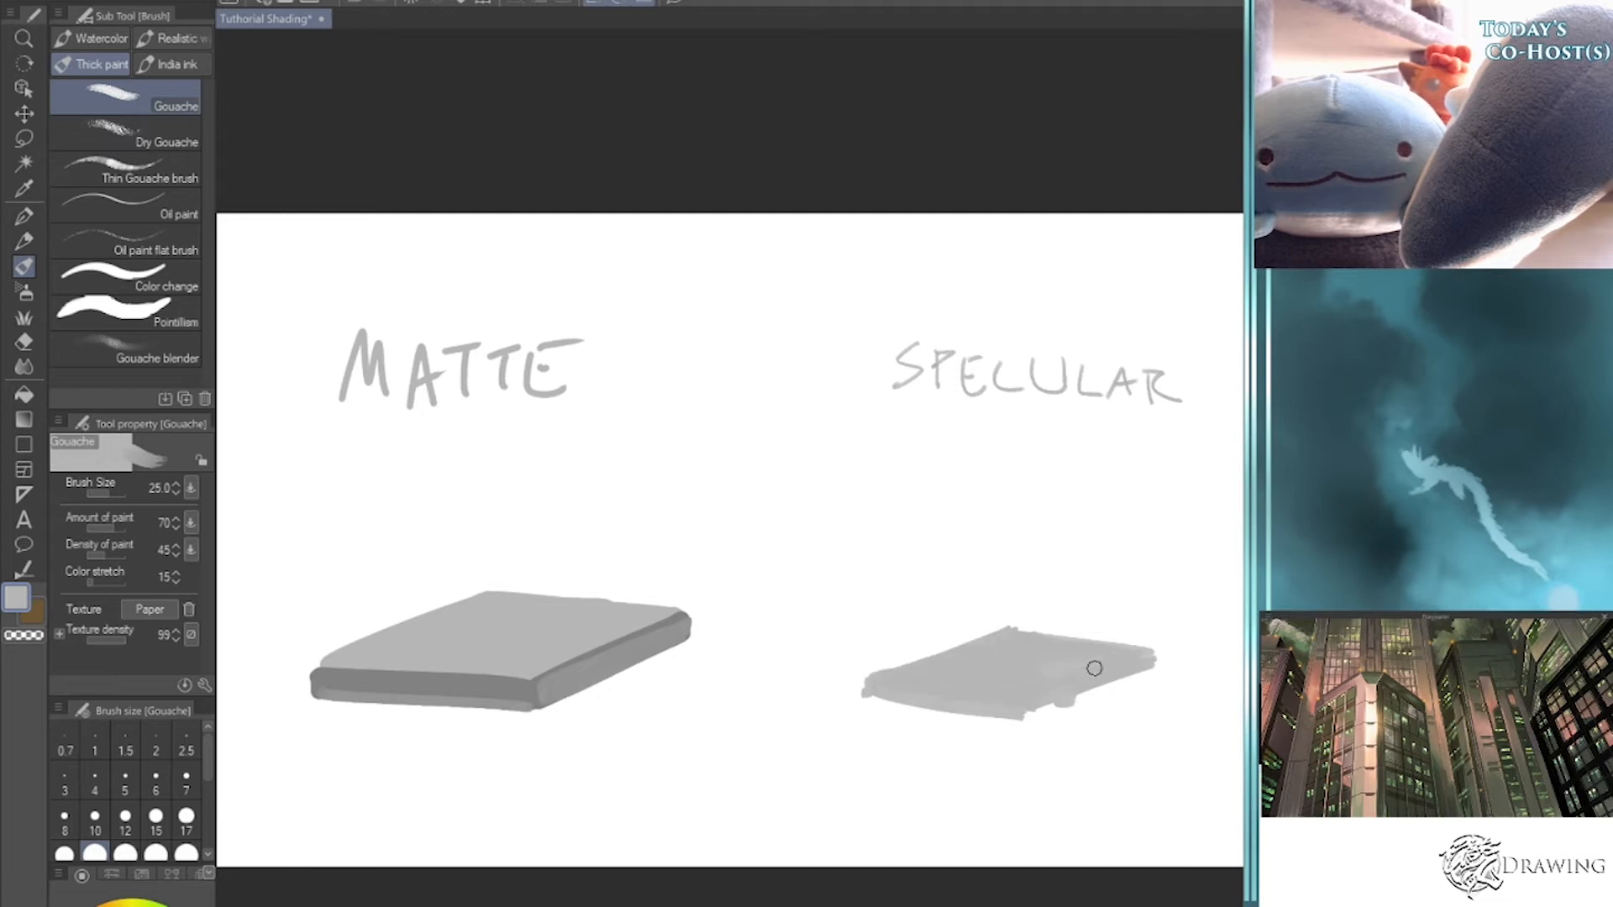
- Sample the matte slab's dark side gray, paint the specular slab's side faces with it, and enlarge the brush to size 40
key("i")
left_click(522, 680)
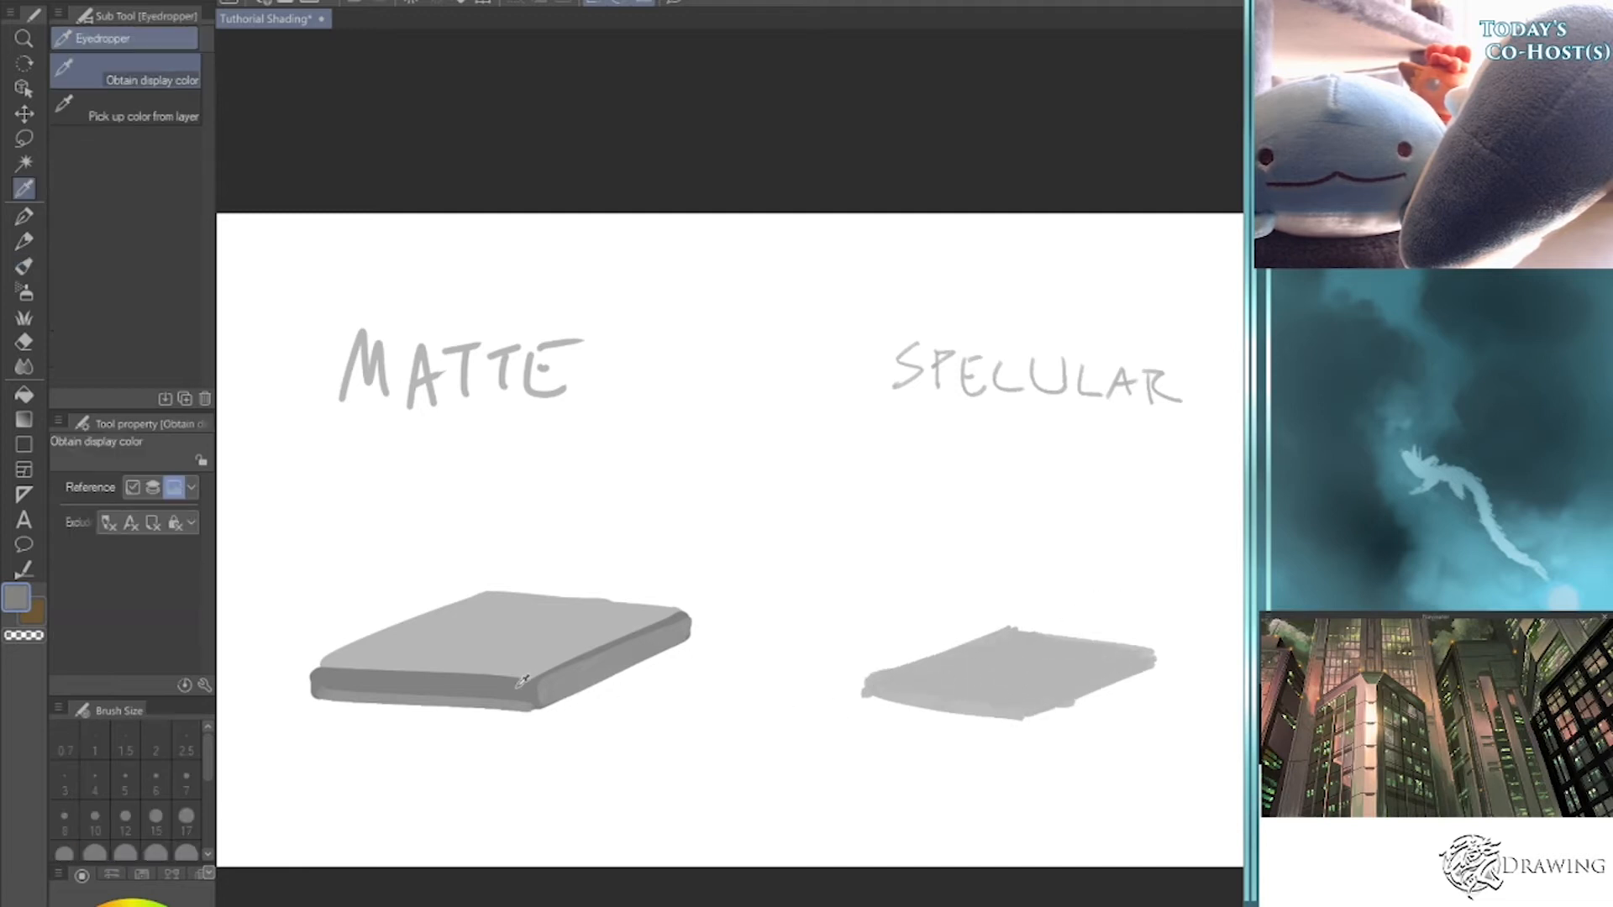
key("b")
mouse_move(870, 696)
left_mouse_down()
mouse_move(1008, 724)
mouse_move(870, 704)
mouse_move(1033, 717)
mouse_move(1143, 668)
mouse_move(1125, 683)
left_mouse_up()
key("bracketright")
key("bracketright")
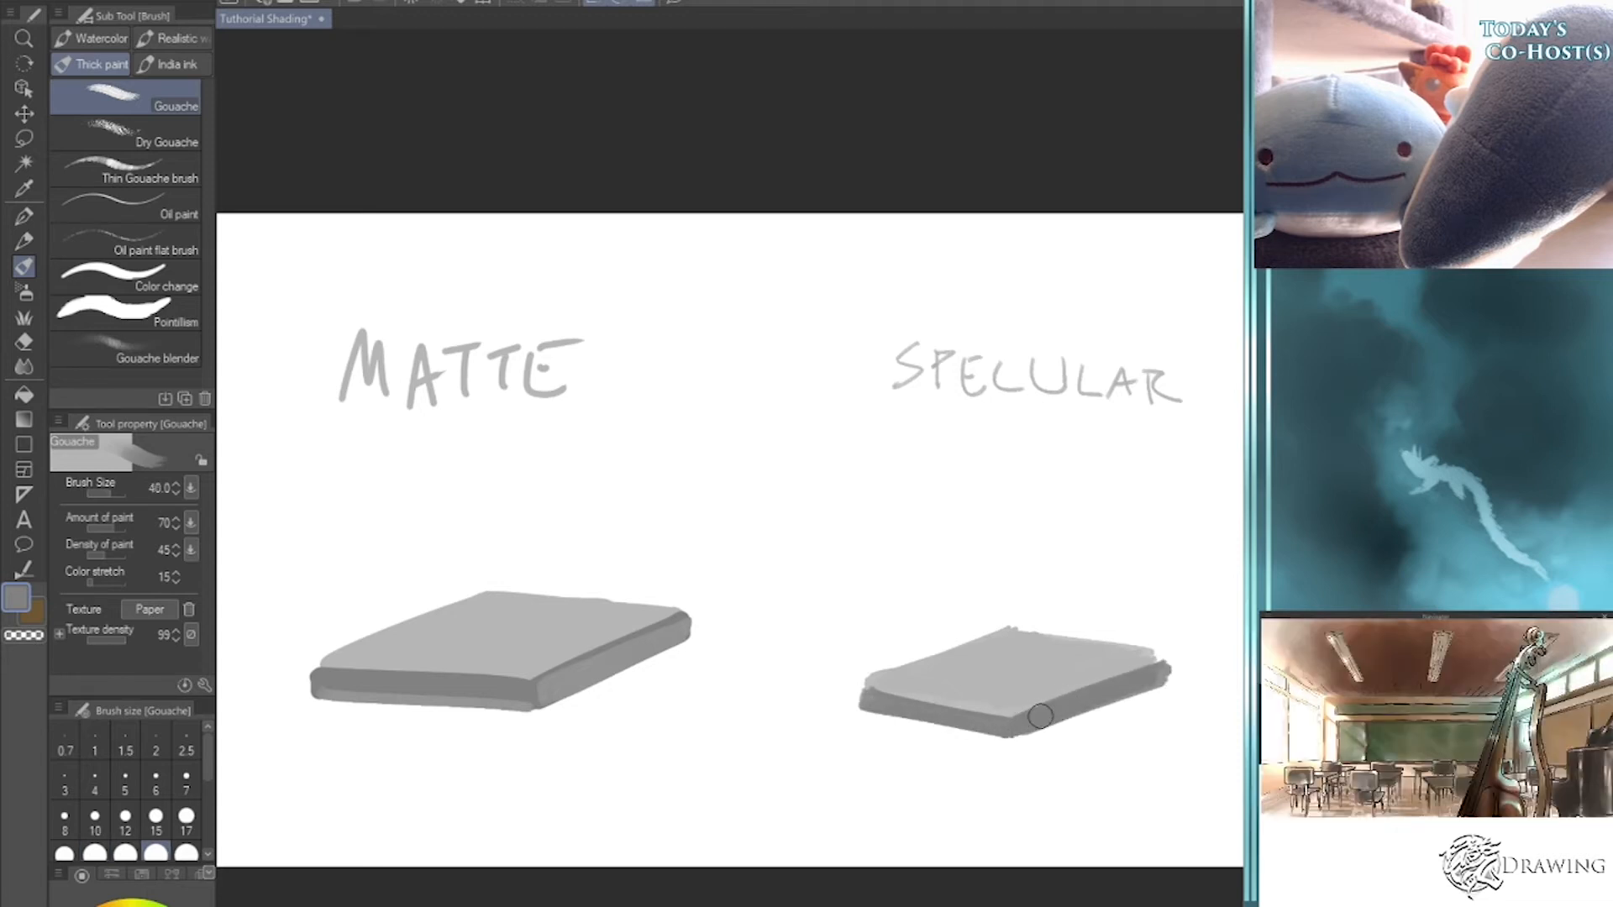
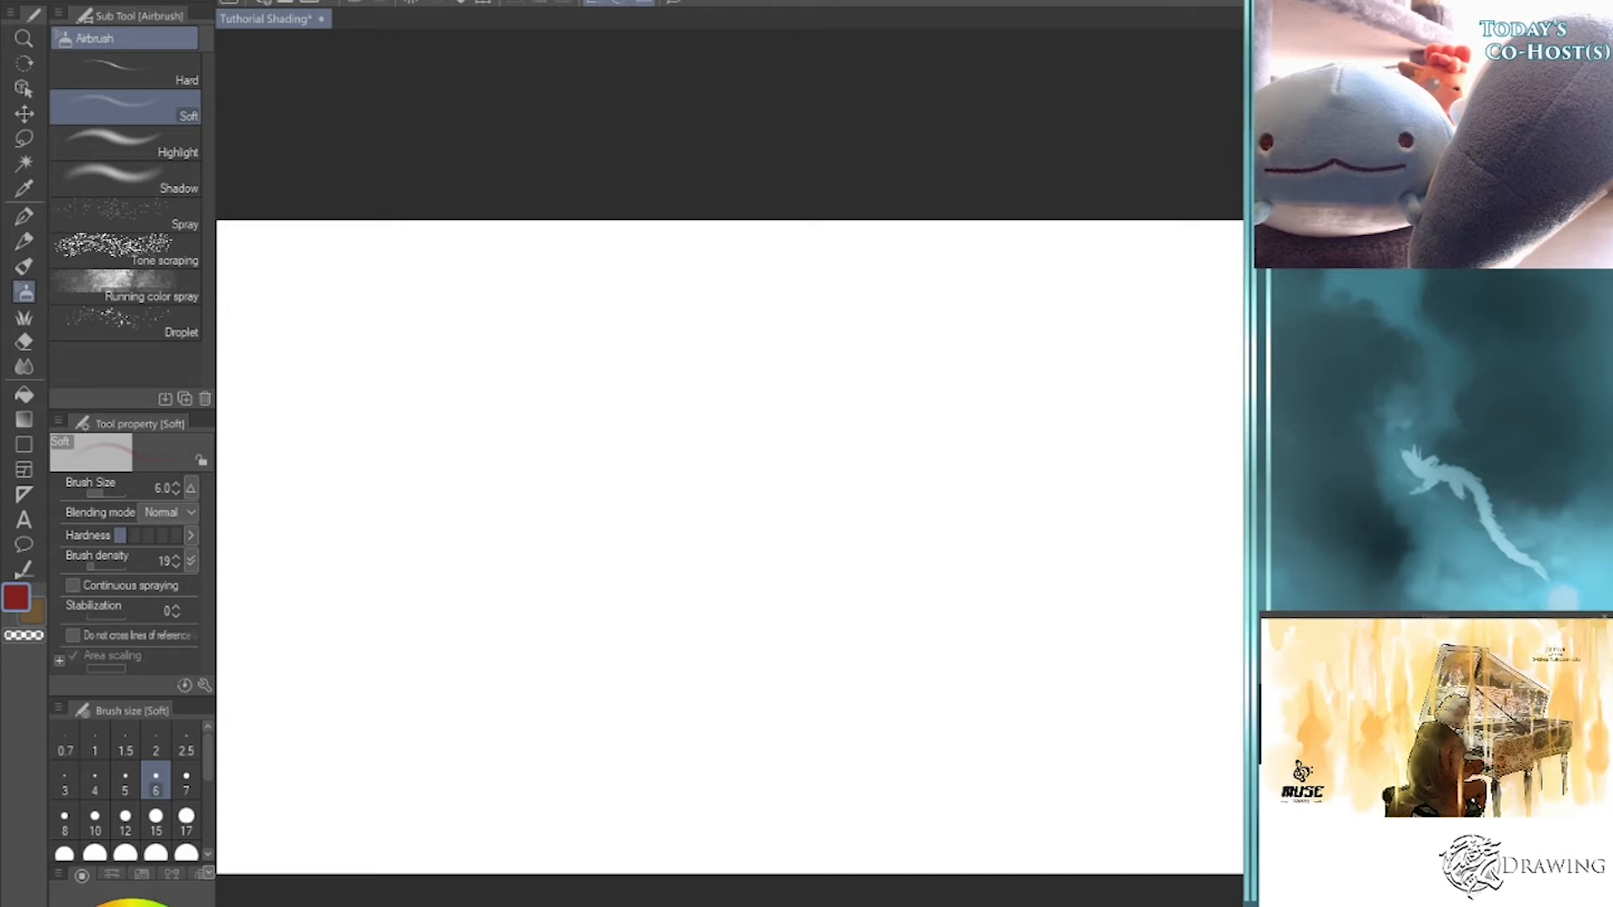
- Handwrite PANCAKE in blue near the top of the blank canvas with the G-pen at size 8
left_click(92, 906)
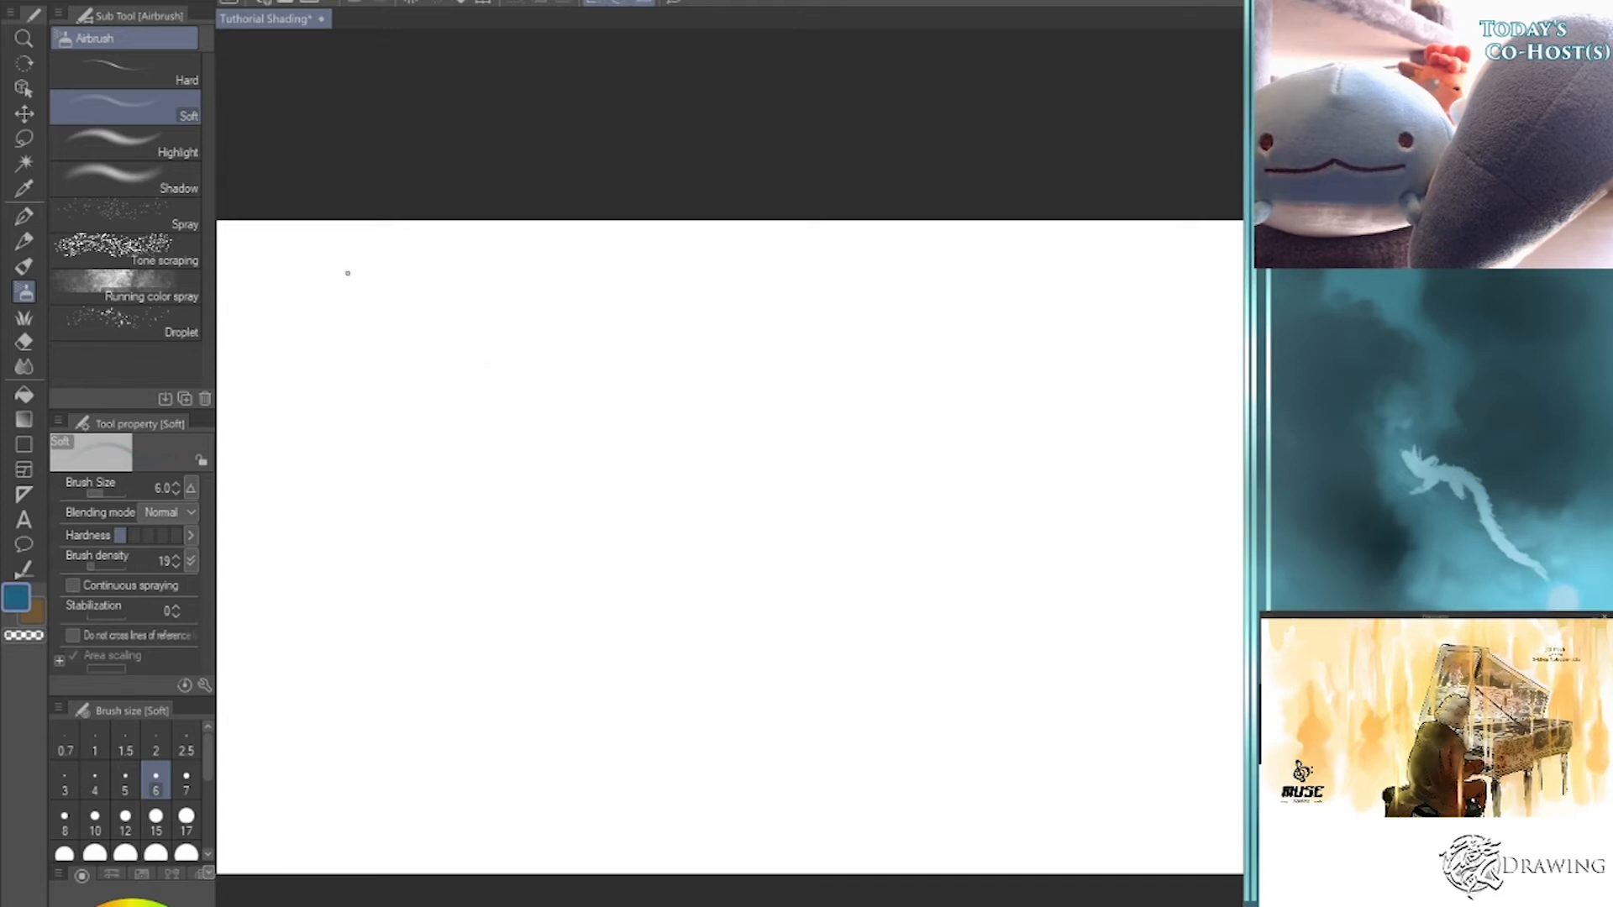
key("p")
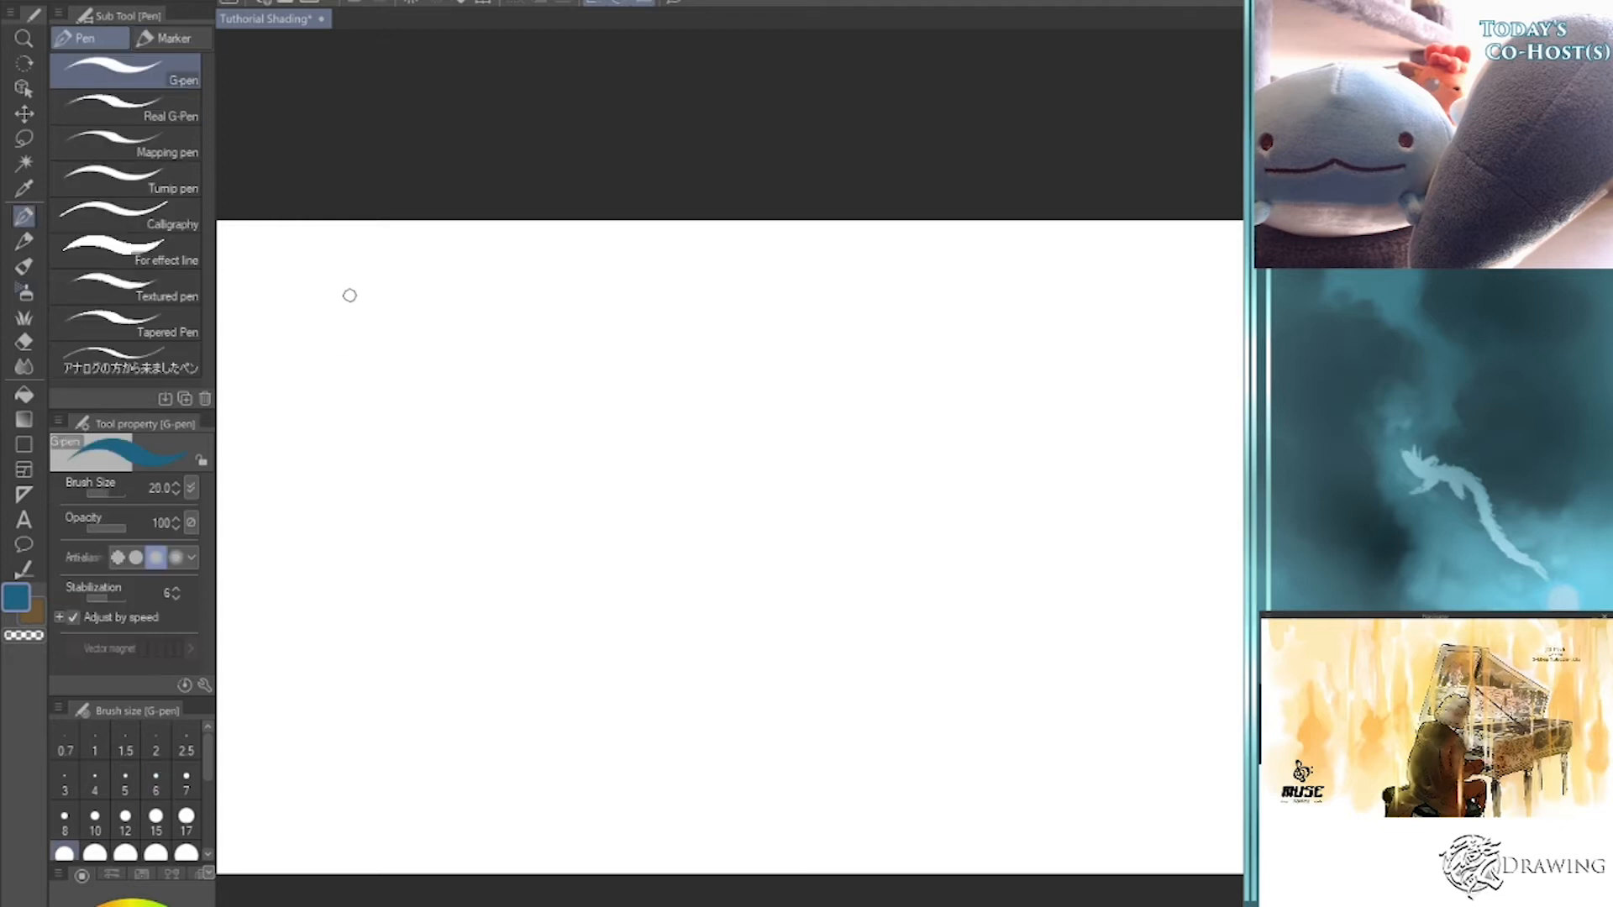
left_click_drag(336, 287, 335, 322)
left_click_drag(336, 285, 373, 319)
mouse_move(355, 311)
left_mouse_down()
mouse_move(401, 286)
mouse_move(430, 319)
mouse_move(459, 321)
mouse_move(461, 301)
left_mouse_up()
mouse_move(468, 284)
left_mouse_down()
mouse_move(468, 319)
mouse_move(494, 320)
left_mouse_up()
mouse_move(500, 301)
left_mouse_down()
mouse_move(526, 330)
mouse_move(519, 313)
left_mouse_up()
left_click_drag(506, 299, 539, 297)
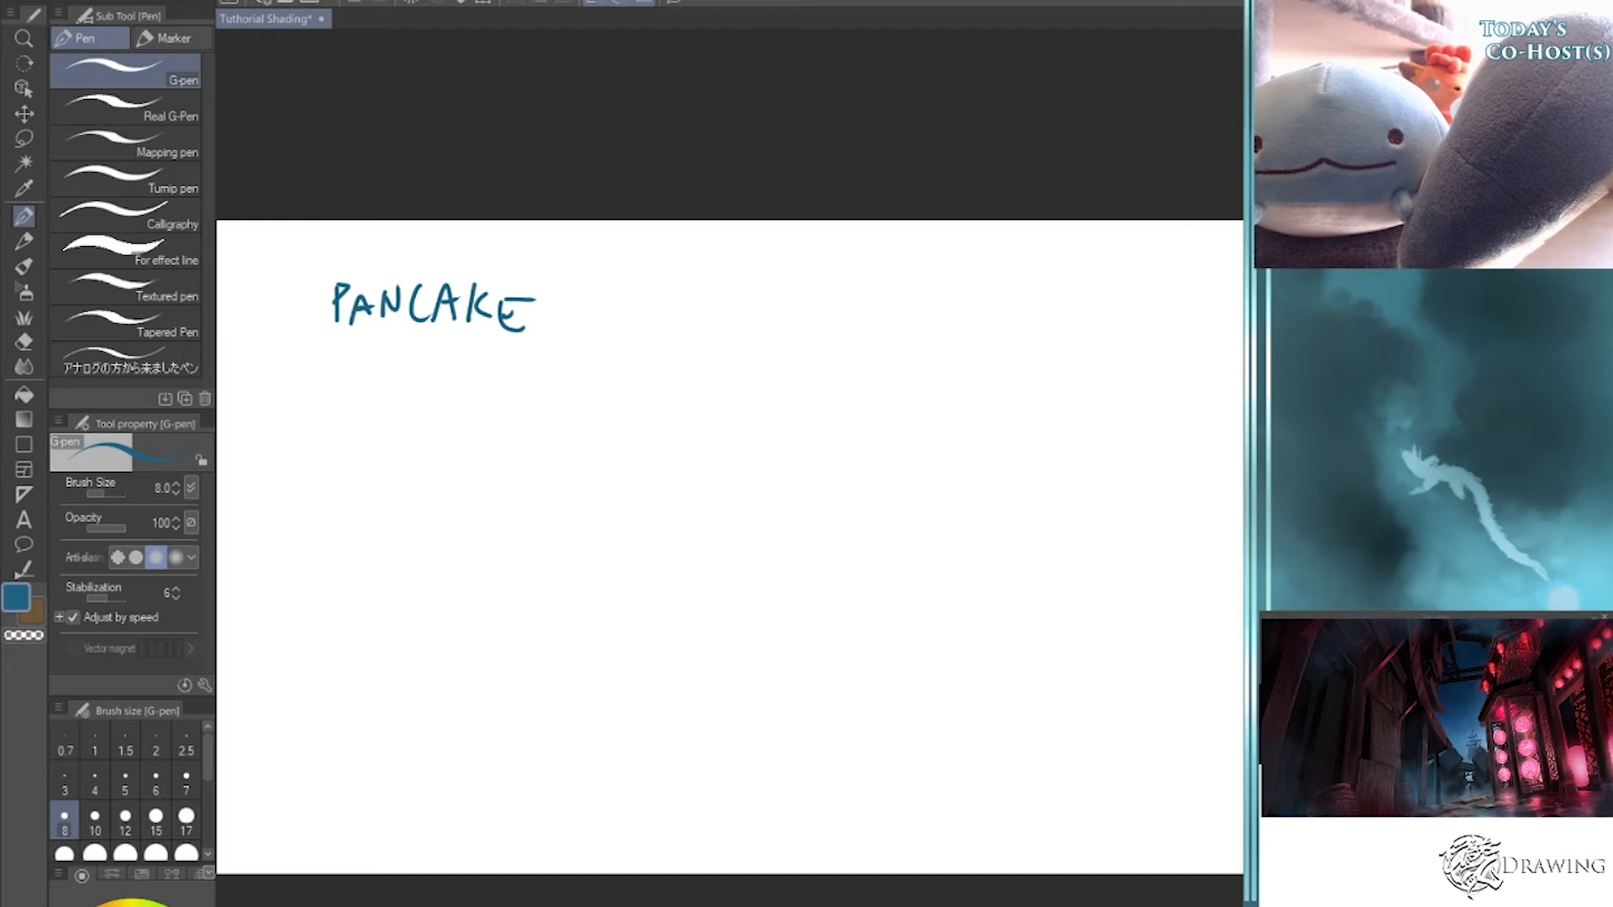
- Complete the handwritten title as PANCAKE ON PANCAKES and enclose it in a large ellipse
left_click_drag(577, 310, 575, 313)
mouse_move(592, 336)
left_mouse_down()
mouse_move(608, 312)
mouse_move(652, 341)
mouse_move(684, 325)
mouse_move(724, 345)
mouse_move(740, 313)
mouse_move(852, 363)
mouse_move(860, 331)
left_mouse_up()
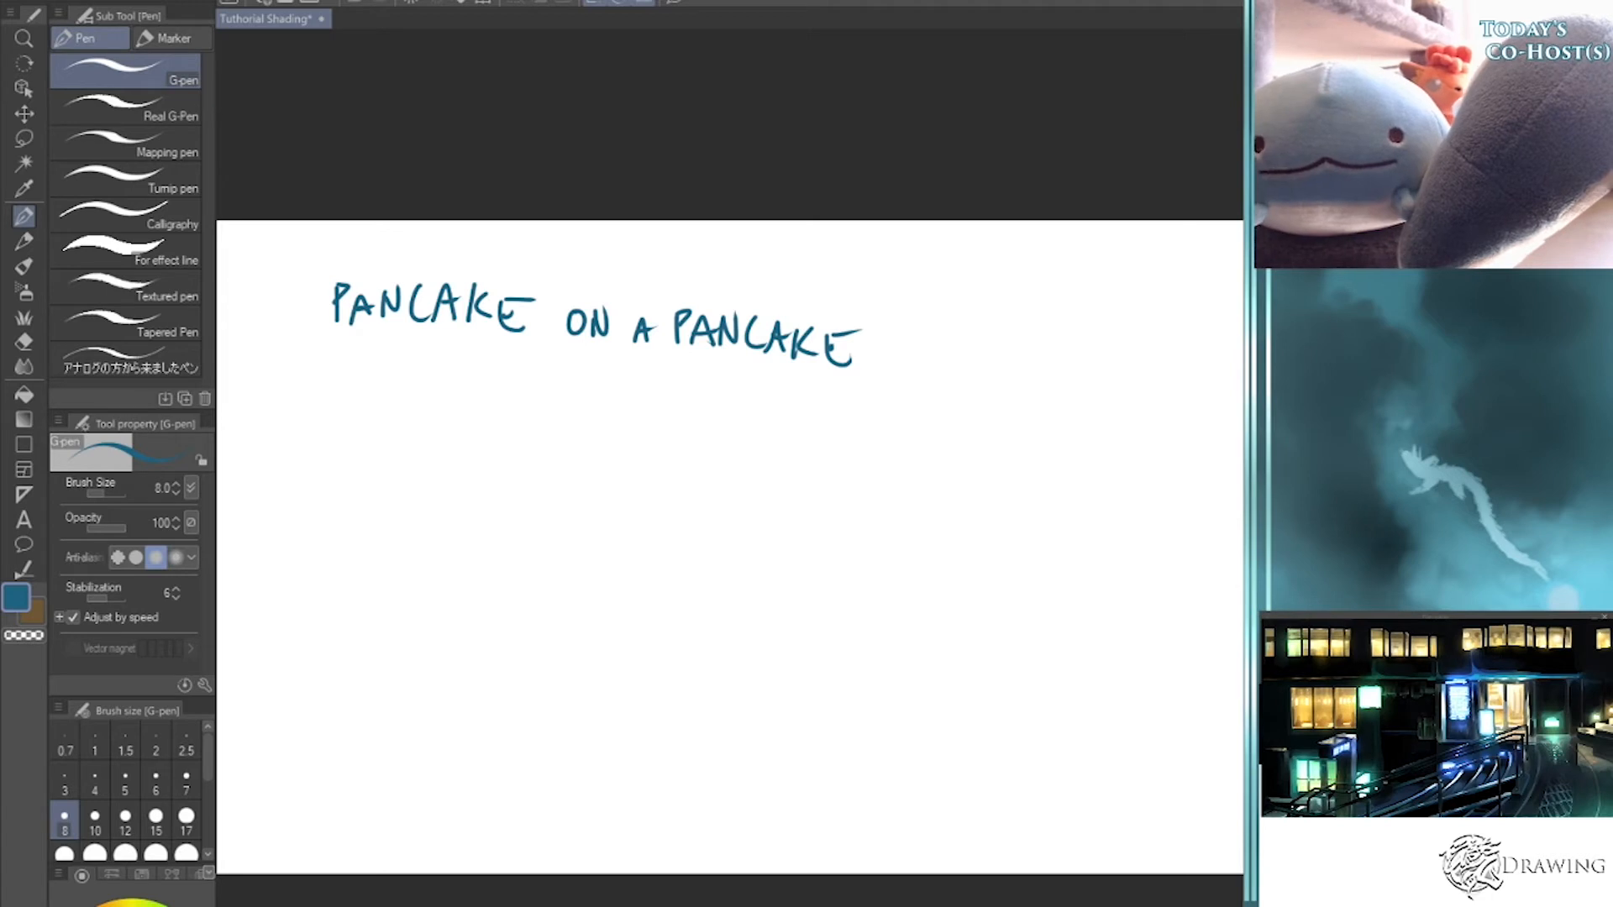
left_click_drag(893, 335, 873, 363)
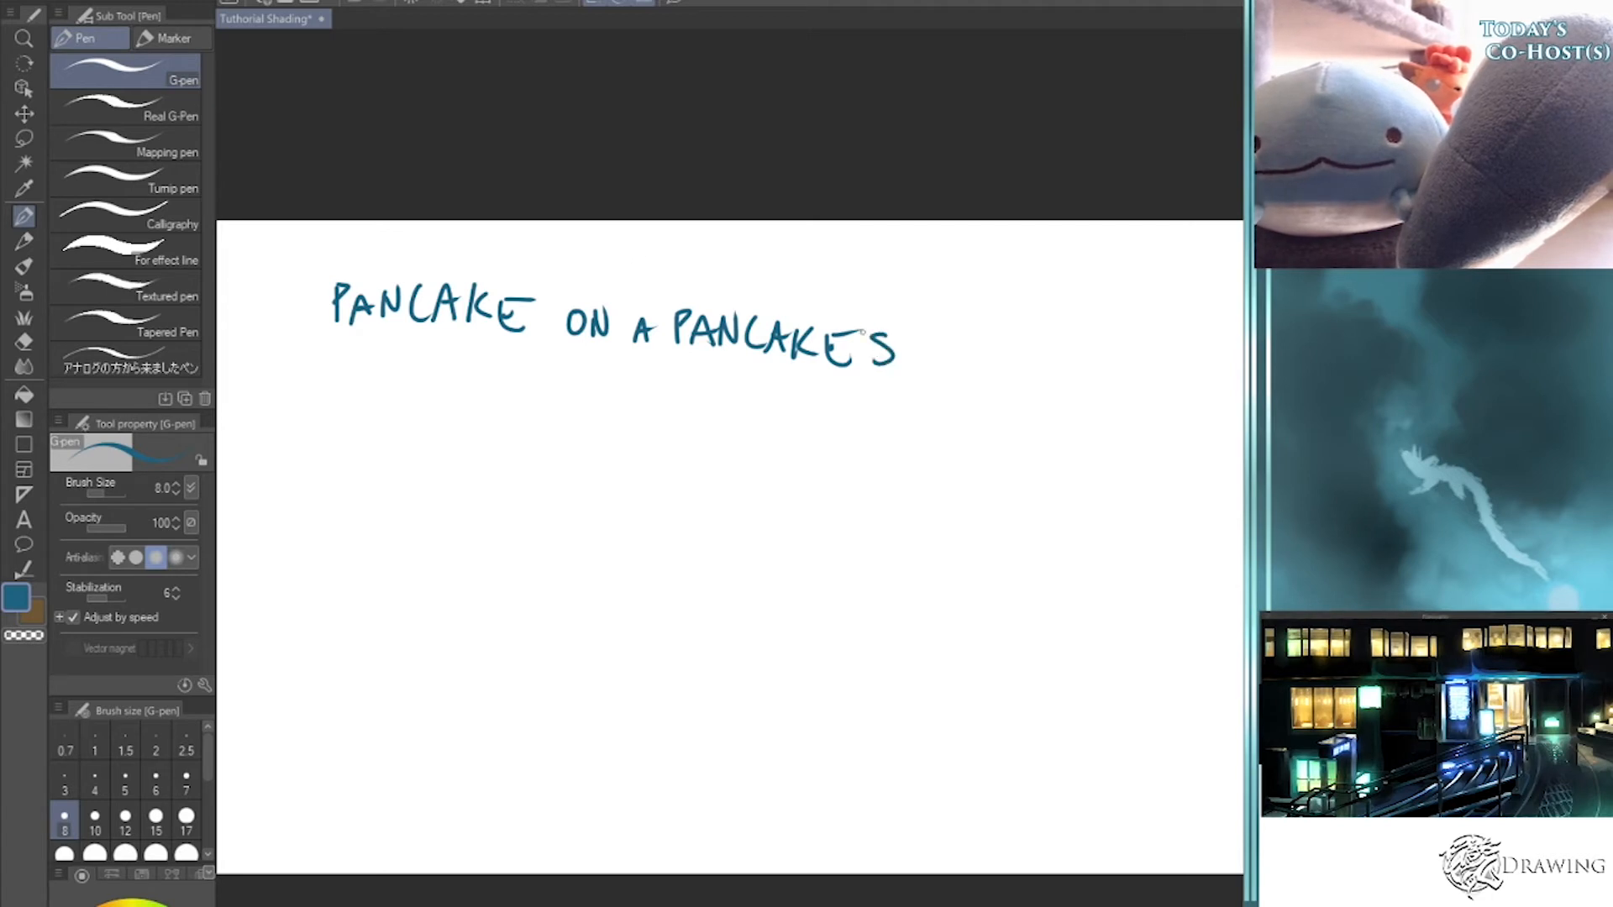
mouse_move(632, 312)
left_mouse_down()
mouse_move(648, 353)
mouse_move(652, 339)
left_mouse_up()
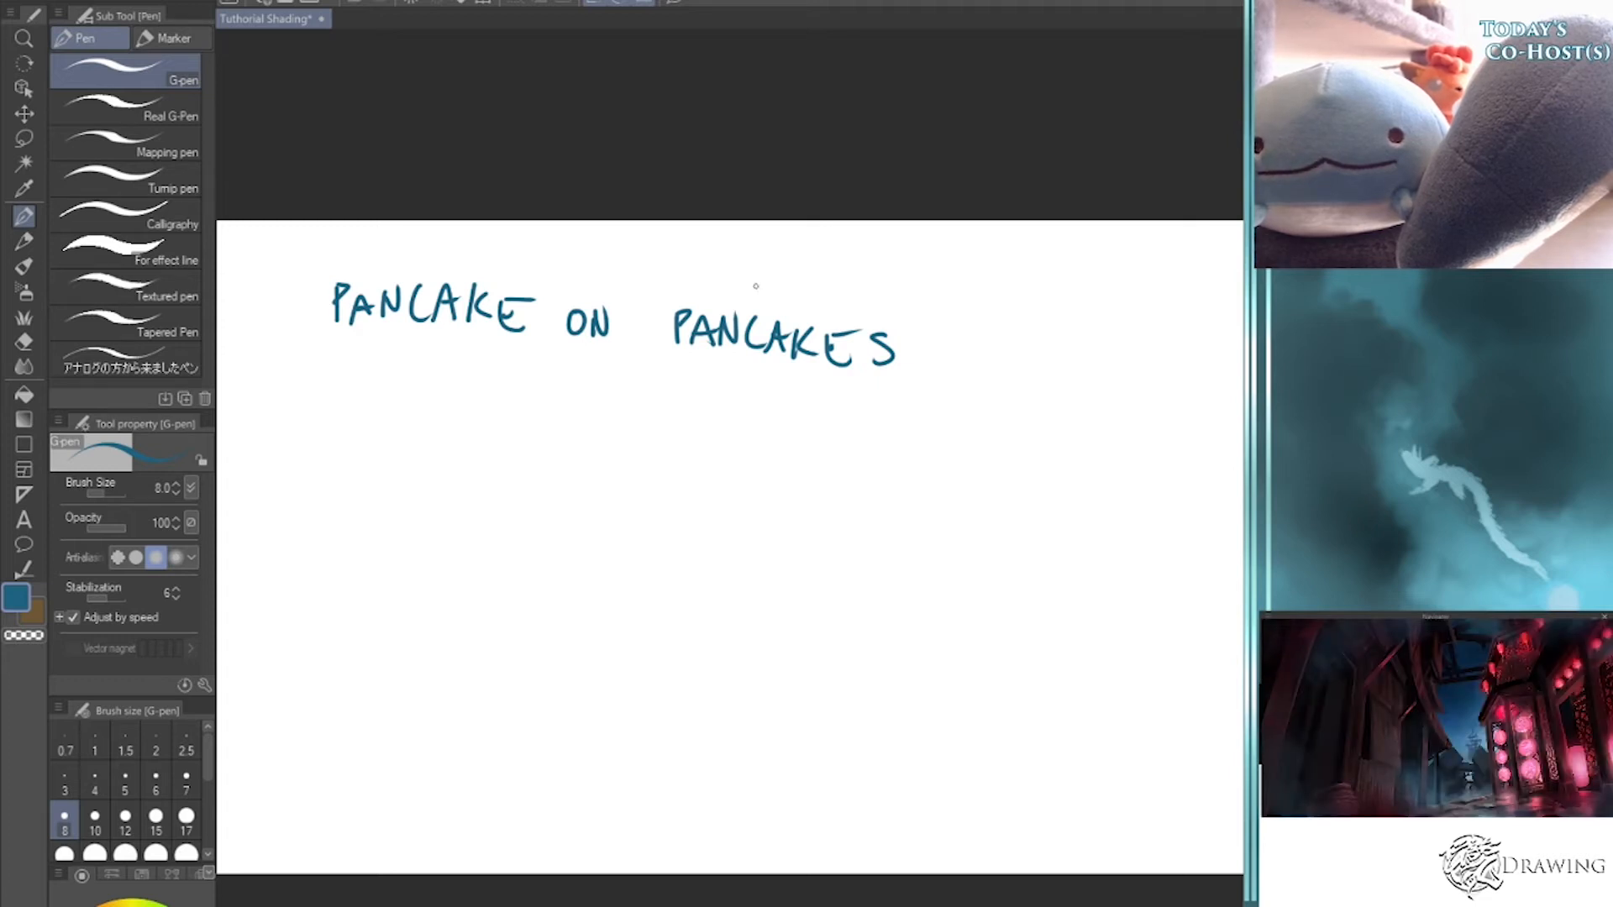
mouse_move(582, 249)
left_mouse_down()
mouse_move(245, 295)
mouse_move(416, 252)
left_mouse_up()
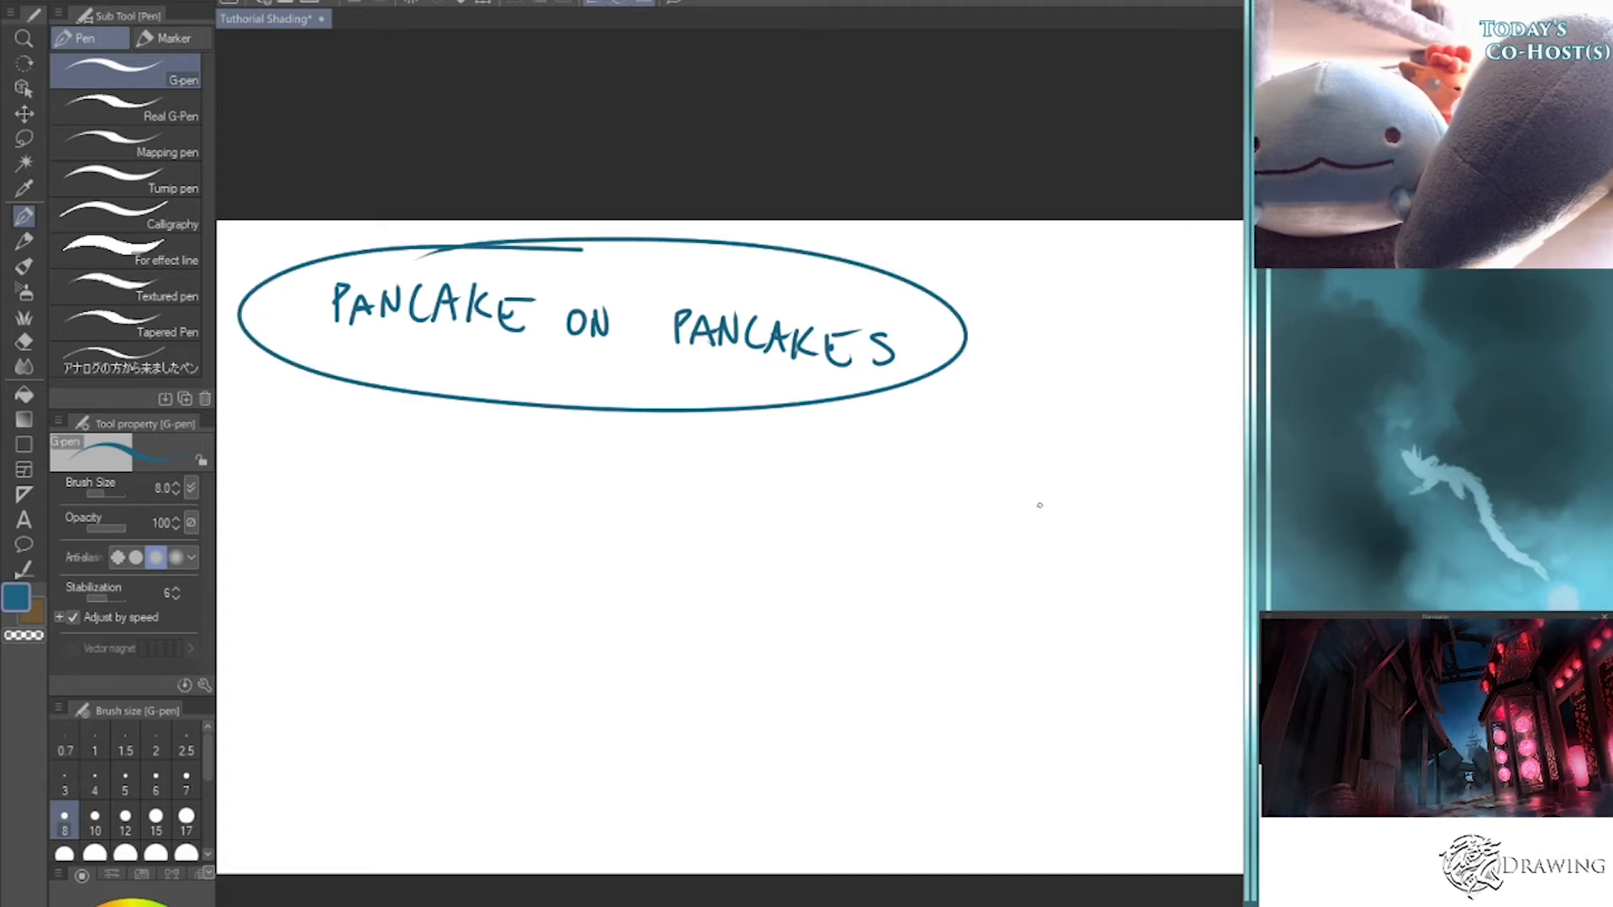
- Sketch a rounded, box-like creature body below the title with two dot eyes and two curved cross-section lines
mouse_move(428, 638)
left_mouse_down()
mouse_move(441, 591)
mouse_move(513, 557)
mouse_move(599, 557)
mouse_move(721, 587)
mouse_move(739, 619)
mouse_move(657, 673)
mouse_move(433, 649)
mouse_move(664, 701)
mouse_move(636, 697)
mouse_move(720, 678)
left_mouse_up()
left_click(685, 642)
left_click(723, 625)
mouse_move(594, 688)
left_mouse_down()
mouse_move(595, 648)
mouse_move(628, 615)
mouse_move(711, 583)
left_mouse_up()
mouse_move(462, 652)
left_mouse_down()
mouse_move(464, 612)
mouse_move(586, 552)
left_mouse_up()
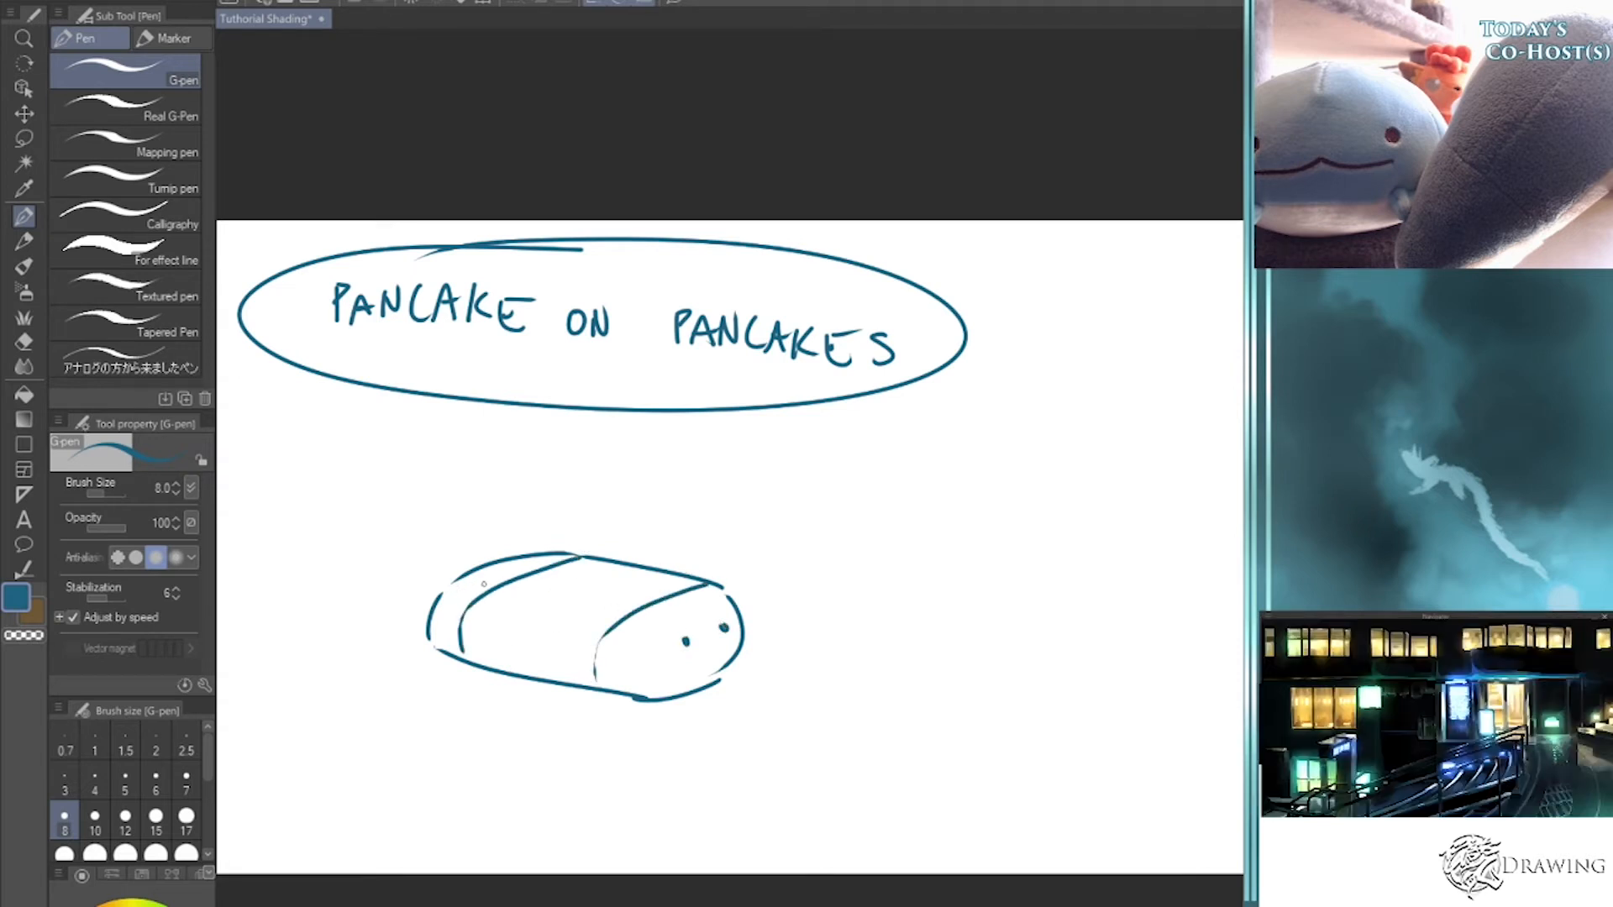
- Add form lines, small feet, a bumpy ridge on the back and a smiling mouth to the creature
mouse_move(502, 590)
left_mouse_down()
mouse_move(627, 601)
mouse_move(670, 682)
left_mouse_up()
left_click_drag(717, 590, 730, 636)
mouse_move(628, 699)
left_mouse_down()
mouse_move(635, 717)
mouse_move(652, 699)
mouse_move(640, 714)
left_mouse_up()
left_click_drag(736, 667, 721, 684)
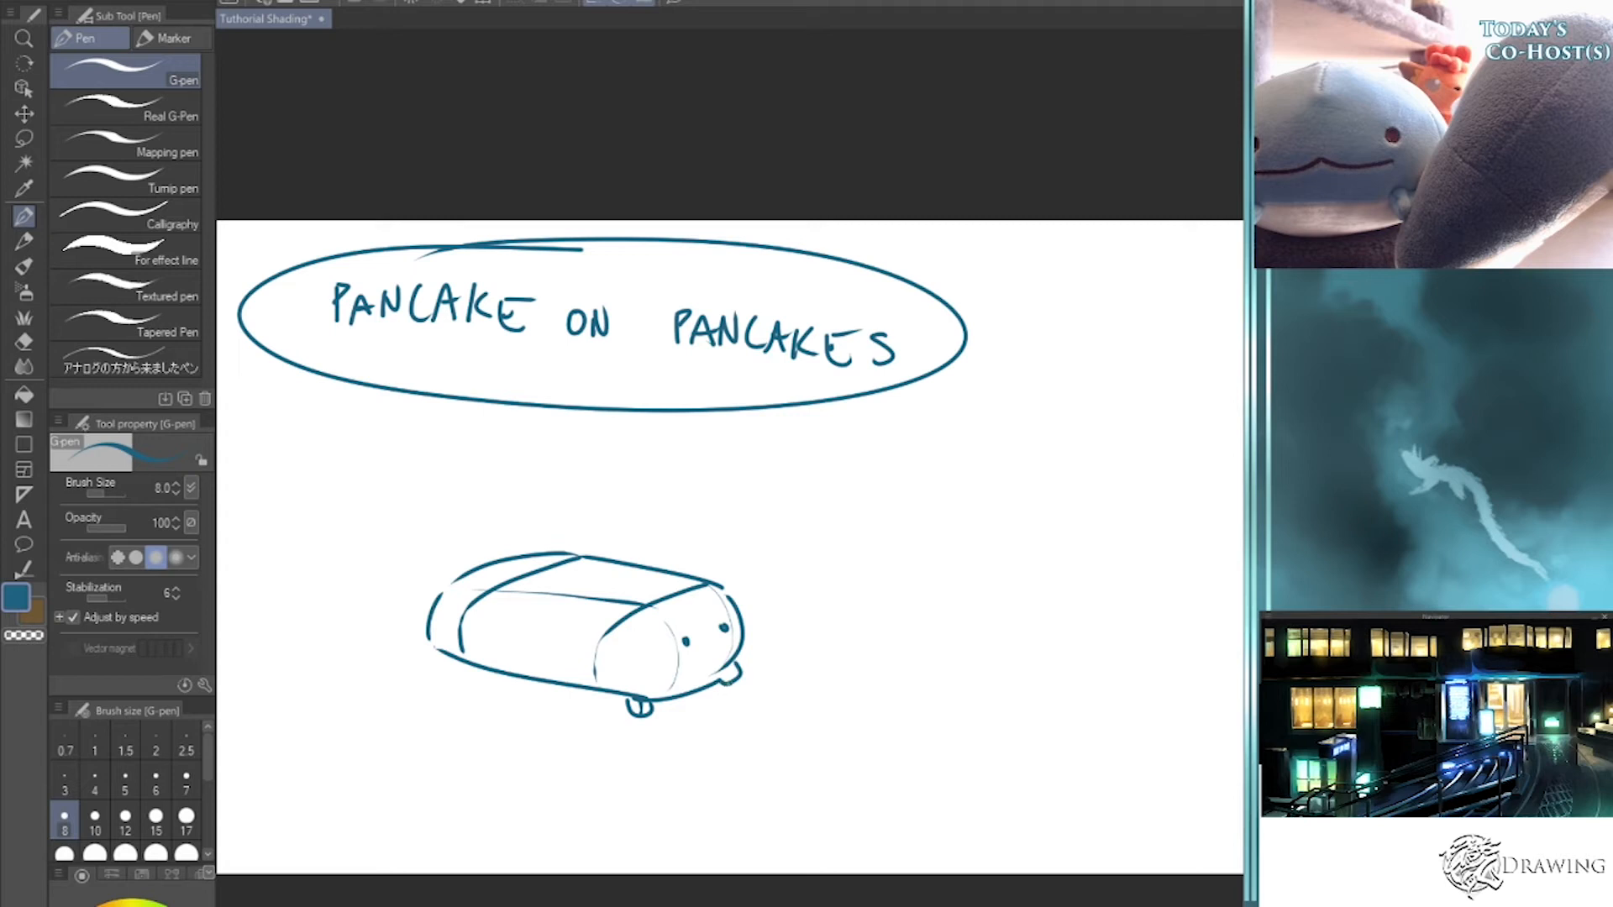
mouse_move(434, 660)
left_mouse_down()
mouse_move(452, 663)
mouse_move(439, 657)
left_mouse_up()
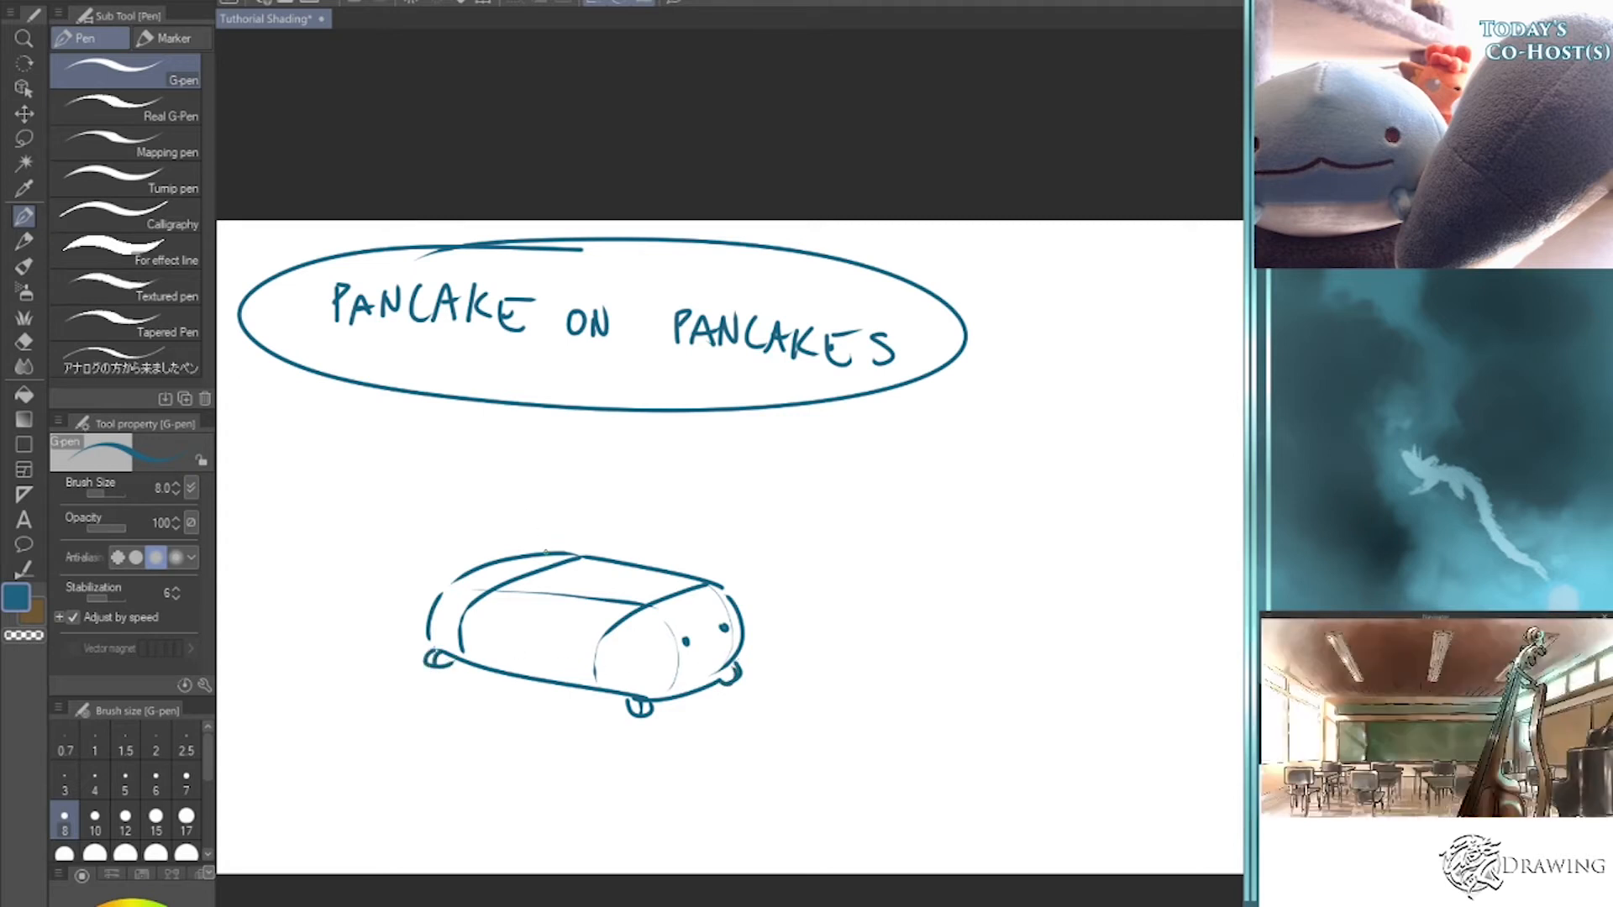
mouse_move(544, 563)
left_mouse_down()
mouse_move(467, 560)
mouse_move(453, 578)
mouse_move(547, 574)
left_mouse_up()
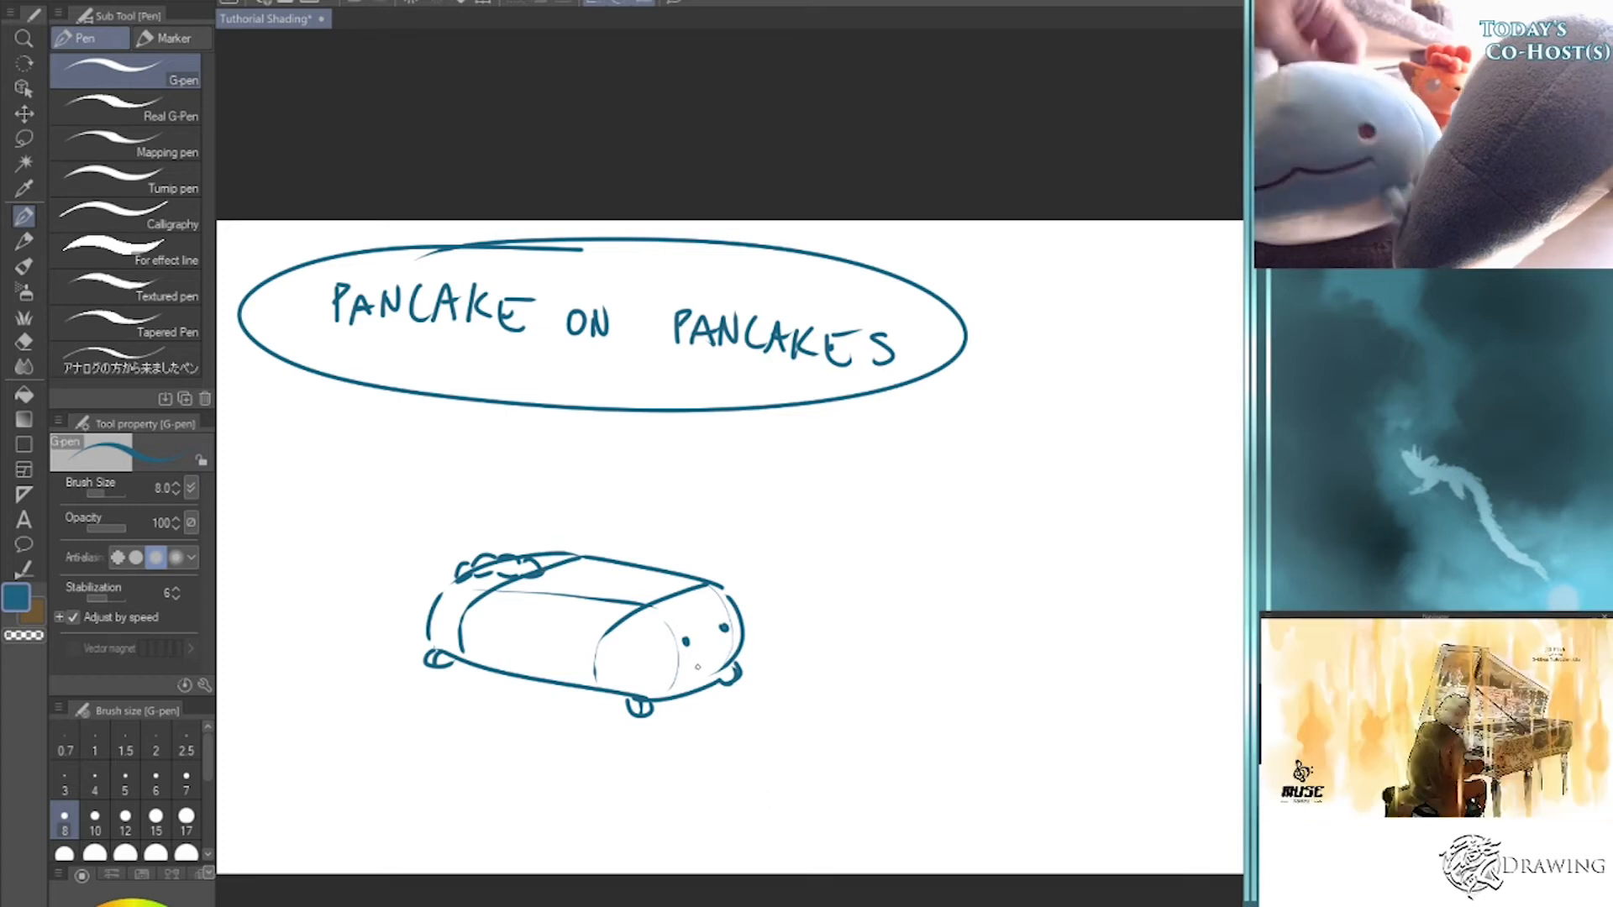
left_click_drag(687, 662, 736, 648)
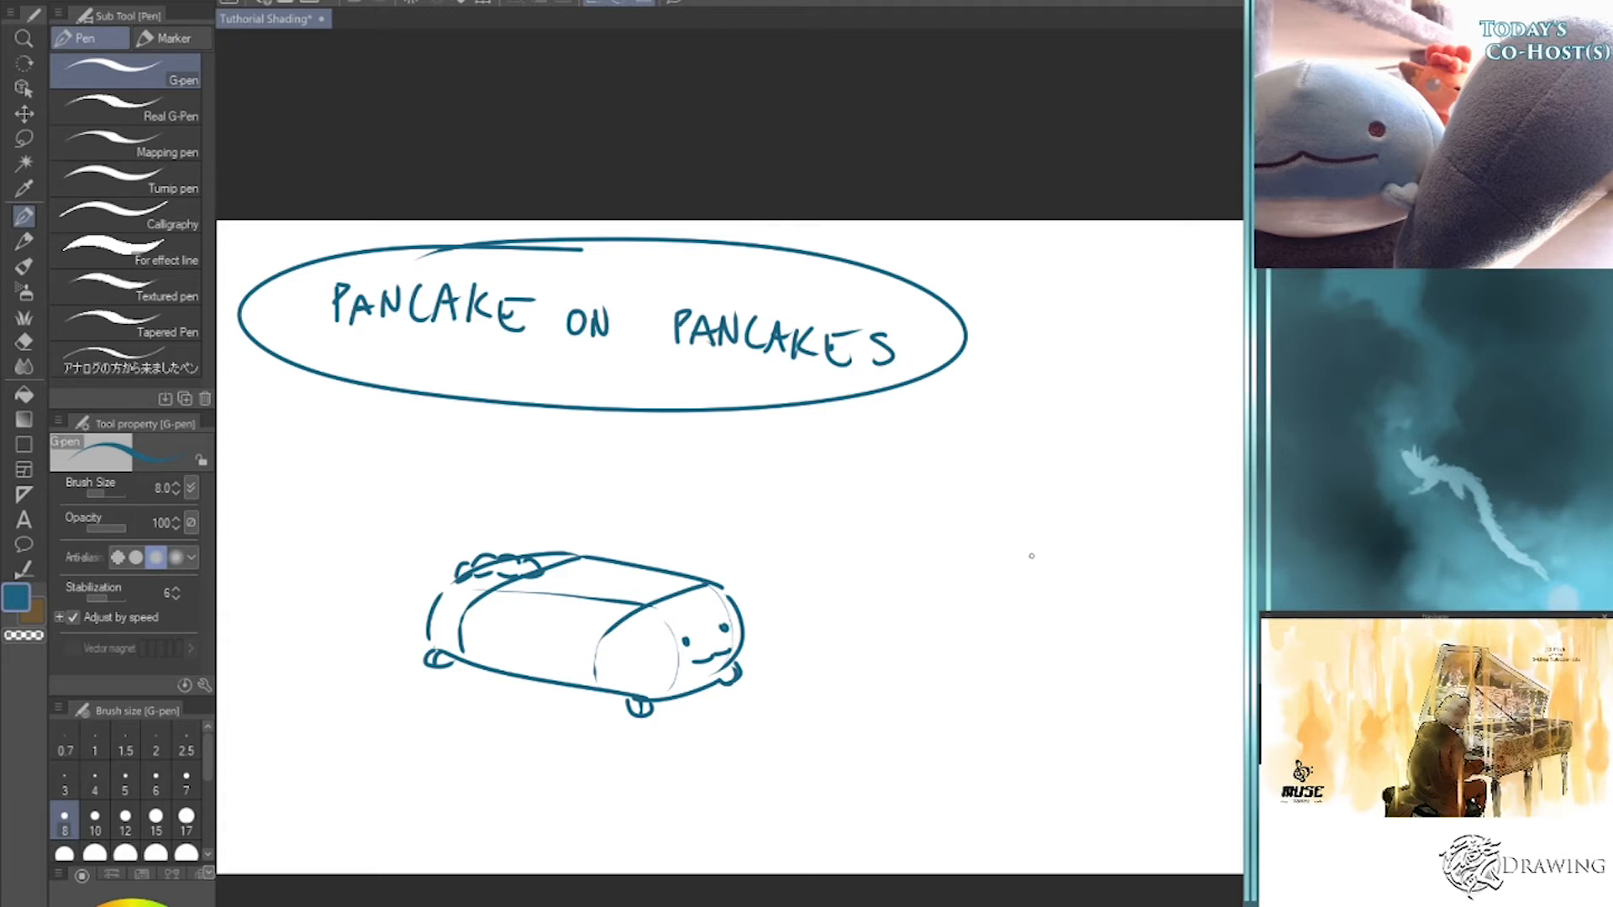
- Sketch a stack of pancakes on a plate beside the creature, with butter on top and contour lines
mouse_move(942, 561)
left_mouse_down()
mouse_move(857, 598)
mouse_move(1127, 608)
mouse_move(997, 551)
mouse_move(1018, 545)
mouse_move(1036, 562)
mouse_move(1014, 561)
mouse_move(1132, 575)
mouse_move(1145, 620)
left_mouse_up()
mouse_move(862, 604)
left_mouse_down()
mouse_move(851, 636)
mouse_move(1095, 647)
mouse_move(1143, 626)
mouse_move(1153, 649)
left_mouse_up()
mouse_move(856, 641)
left_mouse_down()
mouse_move(845, 657)
mouse_move(999, 690)
mouse_move(1123, 684)
mouse_move(1156, 659)
left_mouse_up()
mouse_move(847, 659)
left_mouse_down()
mouse_move(848, 677)
mouse_move(988, 716)
mouse_move(1114, 707)
mouse_move(1159, 672)
left_mouse_up()
mouse_move(857, 667)
left_mouse_down()
mouse_move(834, 669)
mouse_move(940, 728)
left_mouse_up()
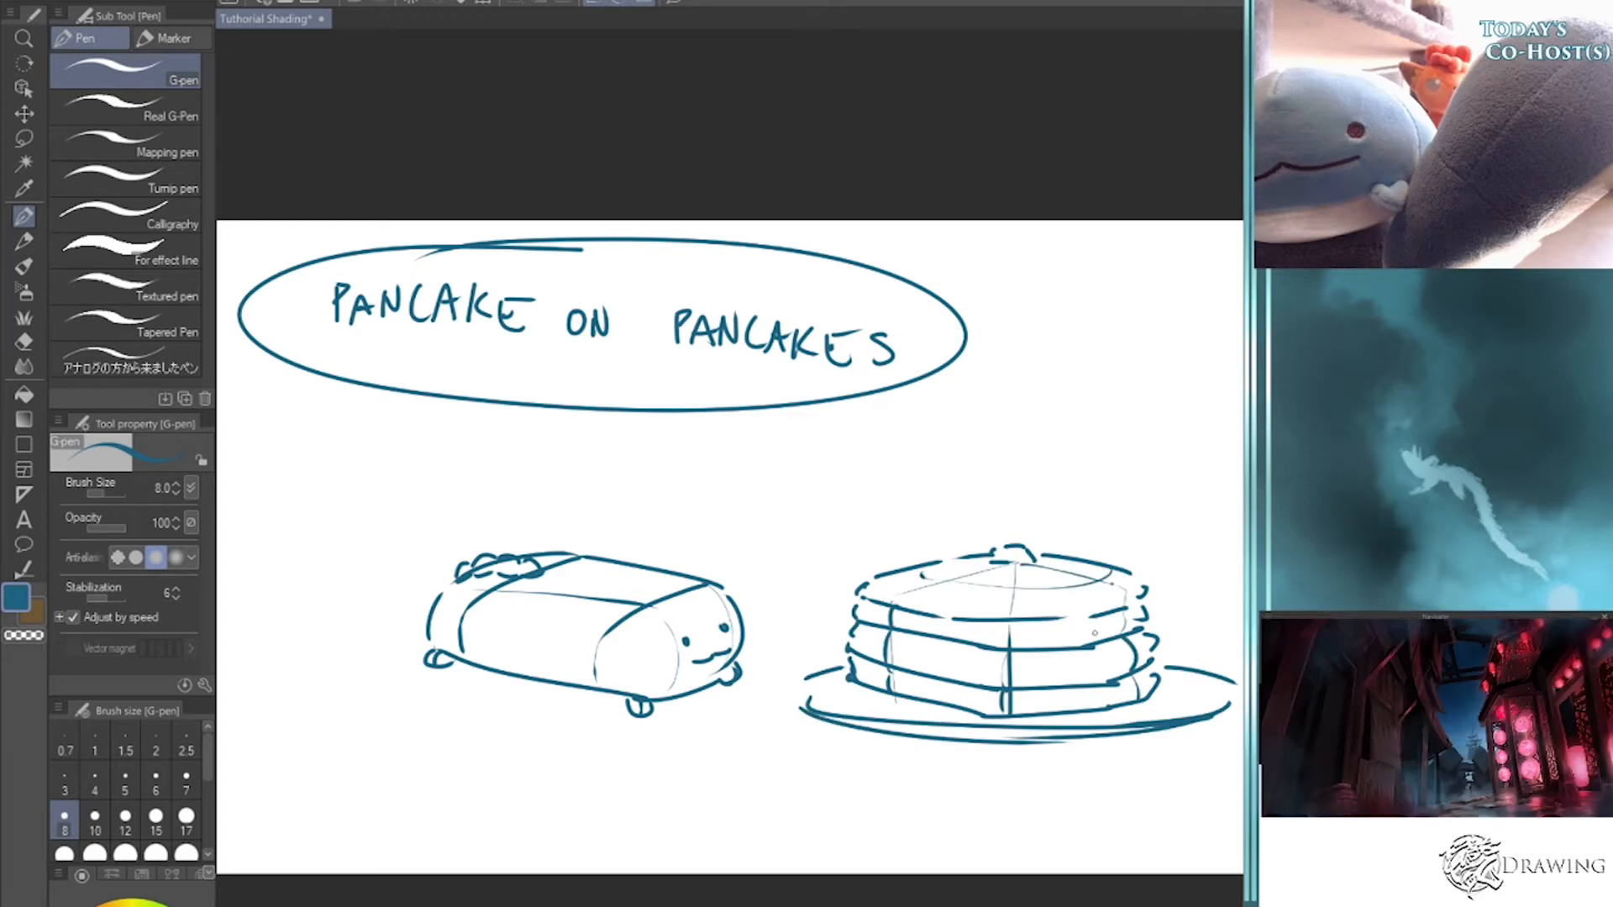
- Write VOLUMES under the title and sketch a short cylinder with a contour grid above the pancake stack
mouse_move(1175, 397)
left_mouse_down()
mouse_move(1102, 401)
mouse_move(1164, 398)
left_mouse_up()
mouse_move(1055, 414)
left_mouse_down()
mouse_move(1056, 474)
mouse_move(1210, 483)
left_mouse_up()
left_click_drag(1235, 411, 1240, 474)
mouse_move(1061, 447)
left_mouse_down()
mouse_move(1235, 432)
mouse_move(1210, 460)
mouse_move(1240, 452)
left_mouse_up()
mouse_move(1106, 425)
left_mouse_down()
mouse_move(1105, 489)
mouse_move(1157, 479)
mouse_move(1172, 395)
mouse_move(1198, 401)
mouse_move(1142, 394)
left_mouse_up()
mouse_move(1081, 408)
left_mouse_down()
mouse_move(1179, 392)
mouse_move(1212, 414)
mouse_move(1218, 482)
left_mouse_up()
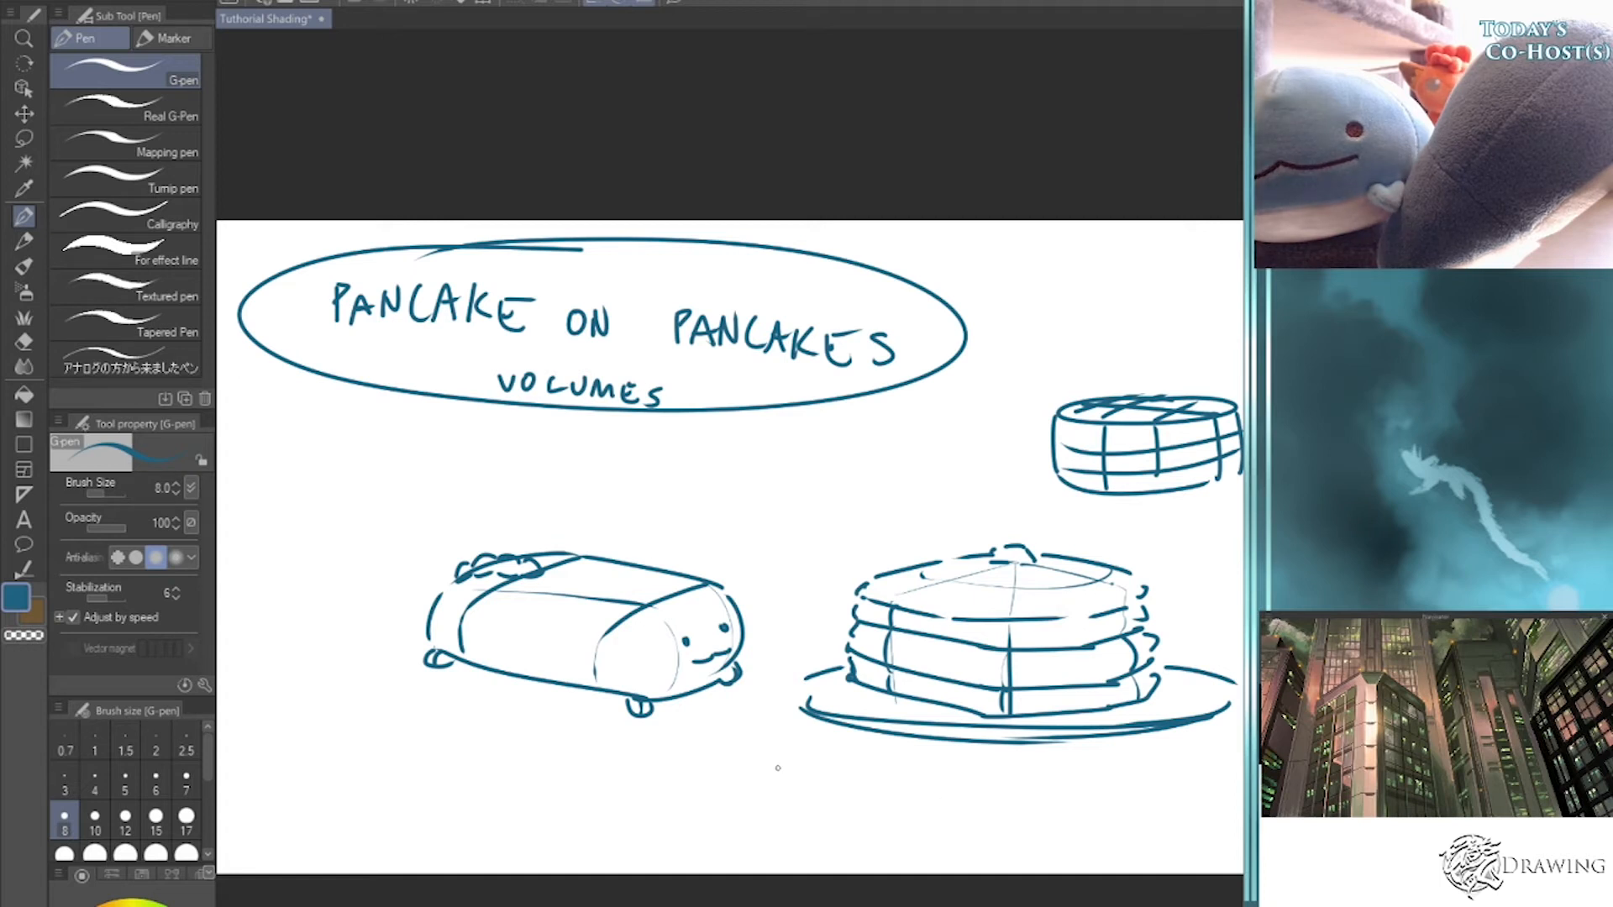
- Write the label MATERIALS below the creature and the pancake stack
mouse_move(672, 805)
left_mouse_down()
mouse_move(682, 790)
mouse_move(694, 804)
left_mouse_up()
left_click_drag(699, 806, 714, 796)
mouse_move(721, 785)
left_mouse_down()
mouse_move(766, 805)
mouse_move(794, 786)
mouse_move(840, 809)
left_mouse_up()
- Draw syrup dripping over the top pancake with a SPECULAR arrow, and label the creature and pancakes MATTE with arrows
mouse_move(947, 556)
left_mouse_down()
mouse_move(952, 655)
mouse_move(977, 622)
mouse_move(1023, 618)
mouse_move(1110, 569)
left_mouse_up()
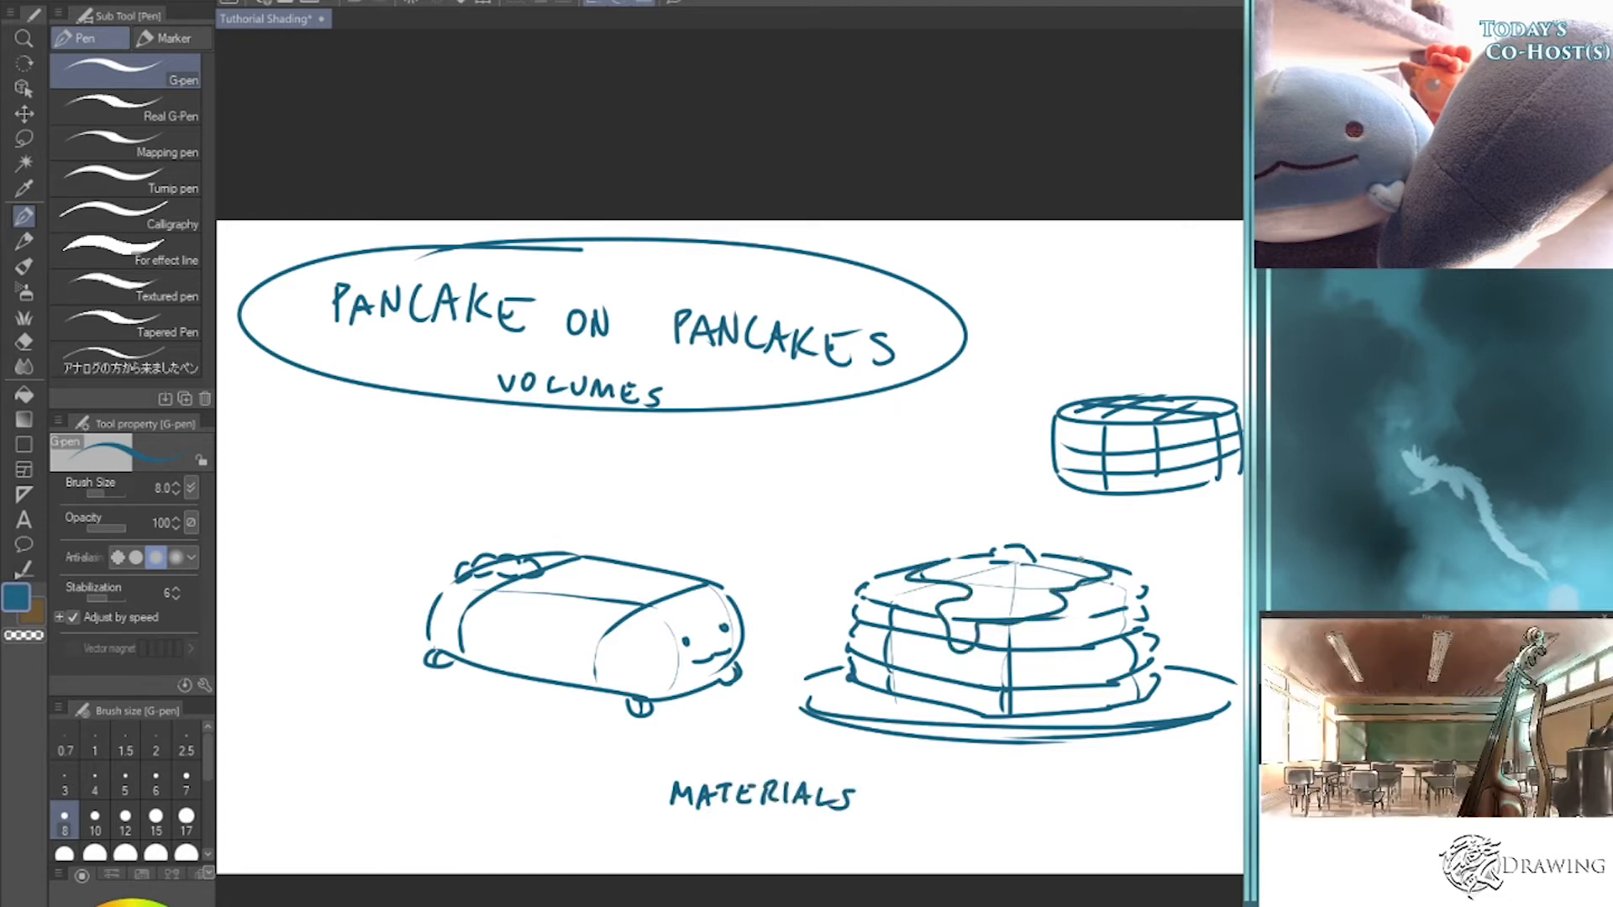
mouse_move(893, 499)
left_mouse_down()
mouse_move(998, 502)
mouse_move(954, 553)
mouse_move(953, 531)
left_mouse_up()
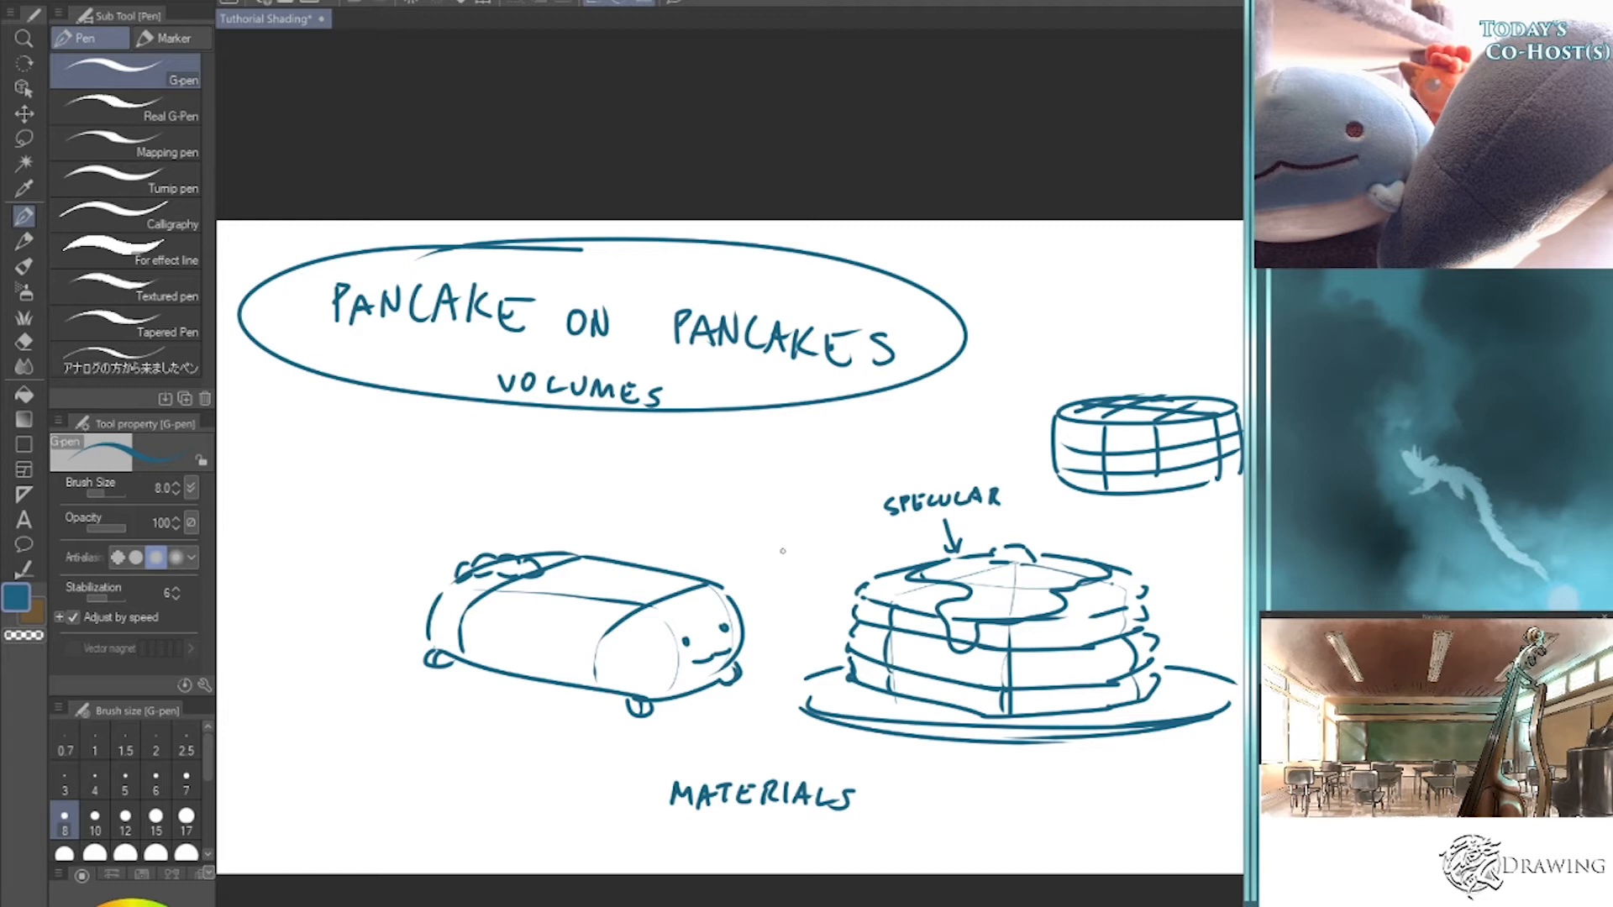
mouse_move(763, 572)
left_mouse_down()
mouse_move(819, 550)
mouse_move(831, 567)
mouse_move(834, 552)
left_mouse_up()
mouse_move(811, 589)
left_mouse_down()
mouse_move(840, 614)
mouse_move(751, 609)
mouse_move(765, 607)
left_mouse_up()
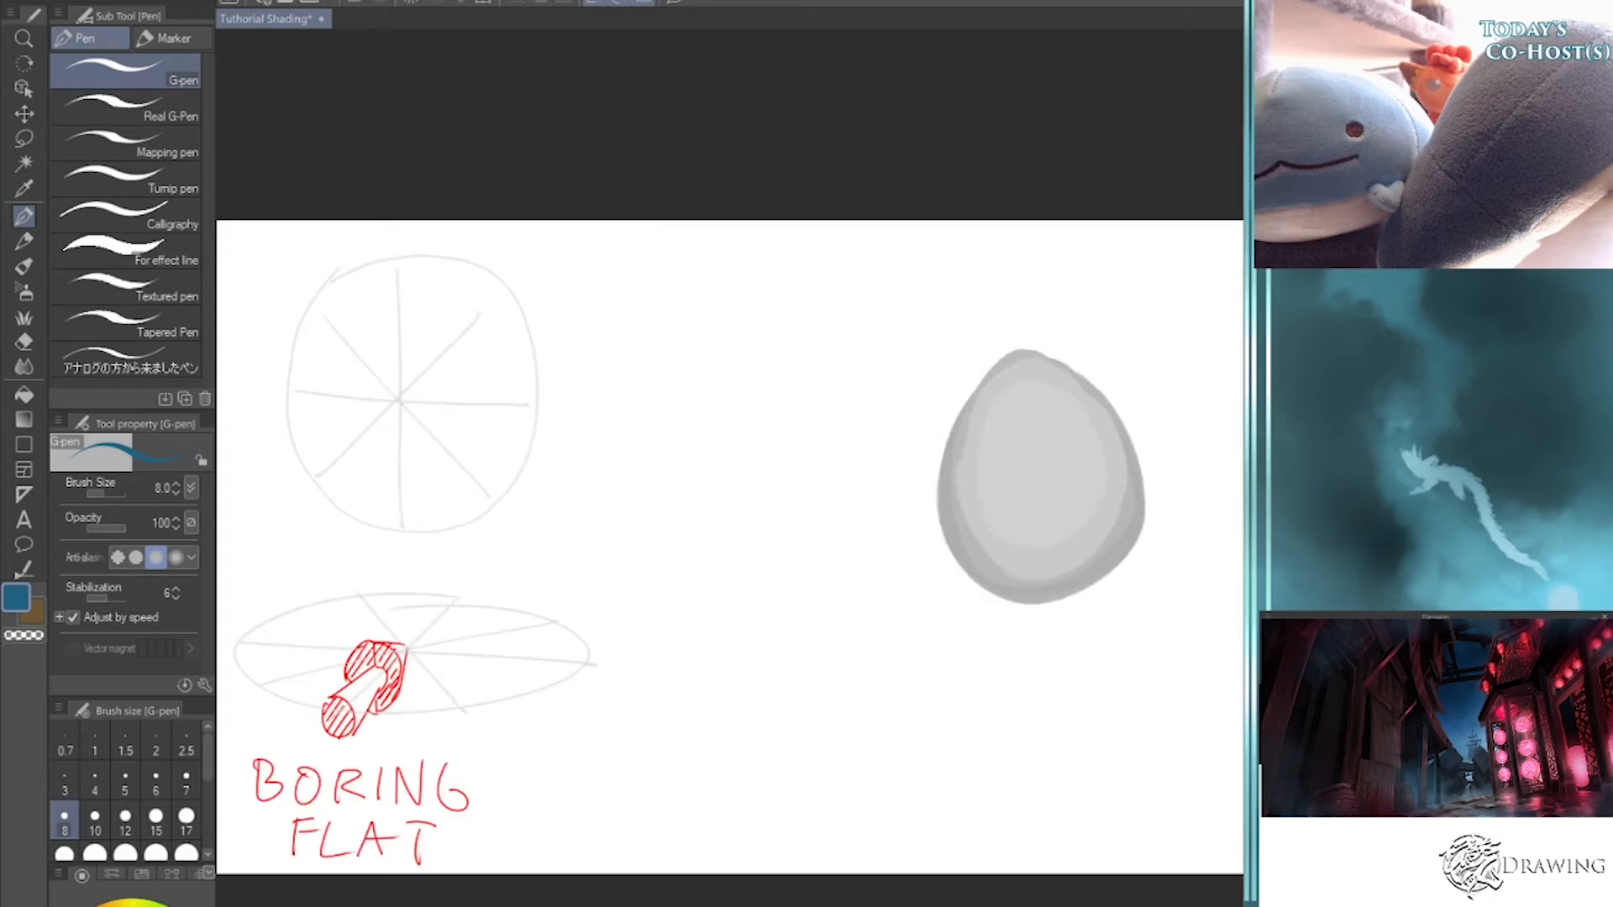
- Choose a blue and draw a small light source at the back of the flat ellipse, opposite the red one
left_click(133, 905)
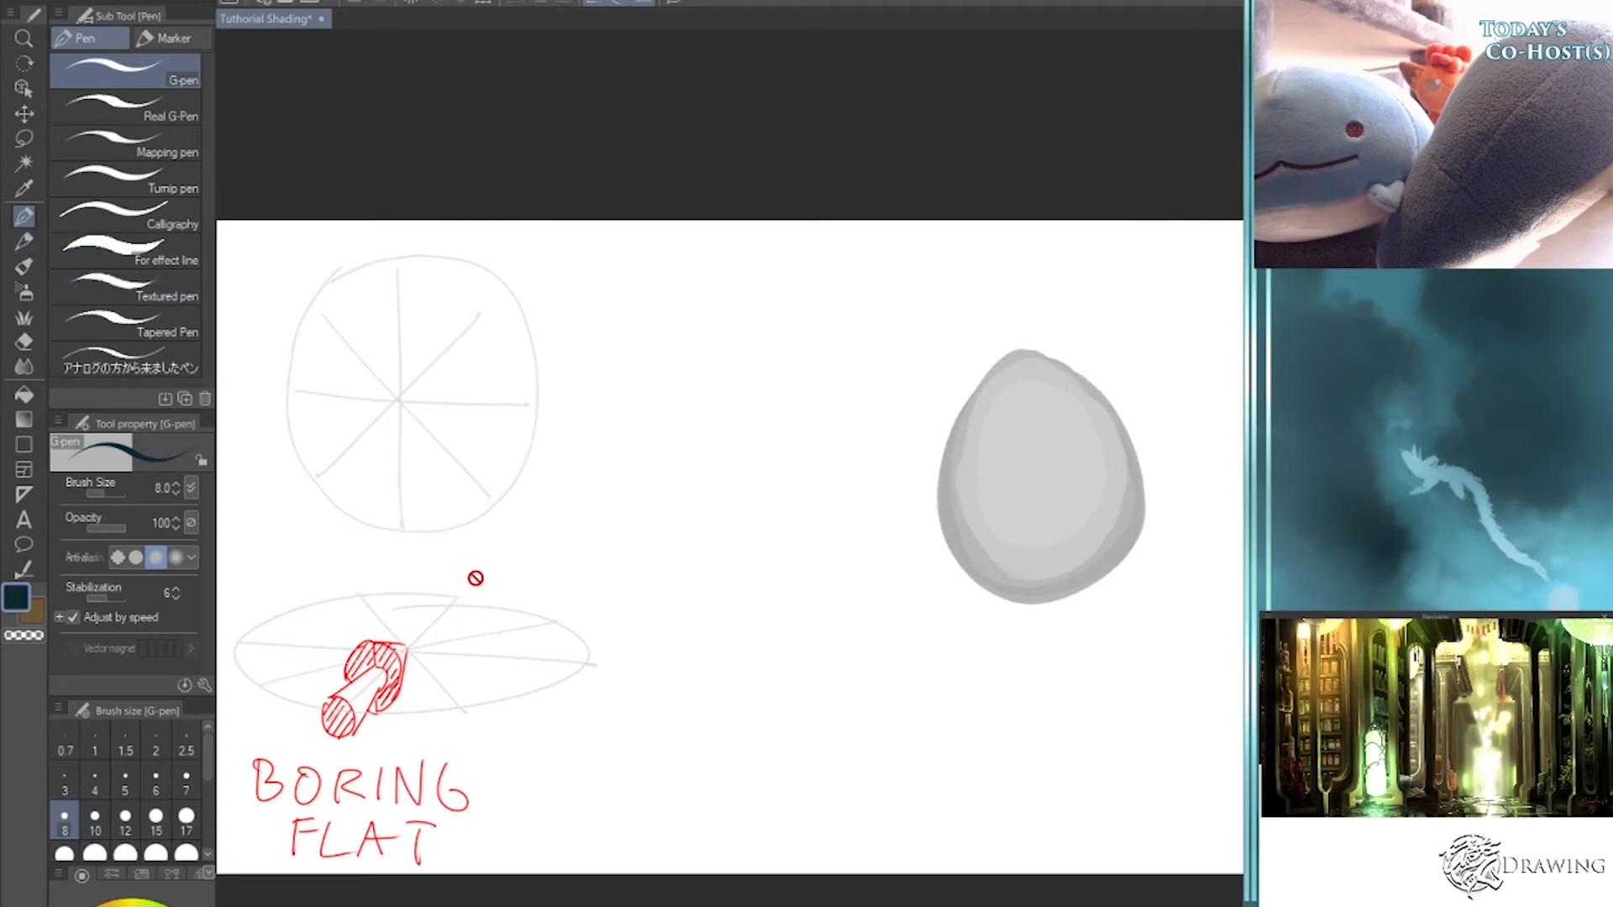
left_click(164, 905)
mouse_move(433, 575)
left_mouse_down()
mouse_move(471, 595)
mouse_move(440, 590)
mouse_move(443, 635)
mouse_move(419, 632)
mouse_move(446, 627)
mouse_move(442, 588)
mouse_move(440, 612)
mouse_move(460, 586)
mouse_move(452, 600)
left_mouse_up()
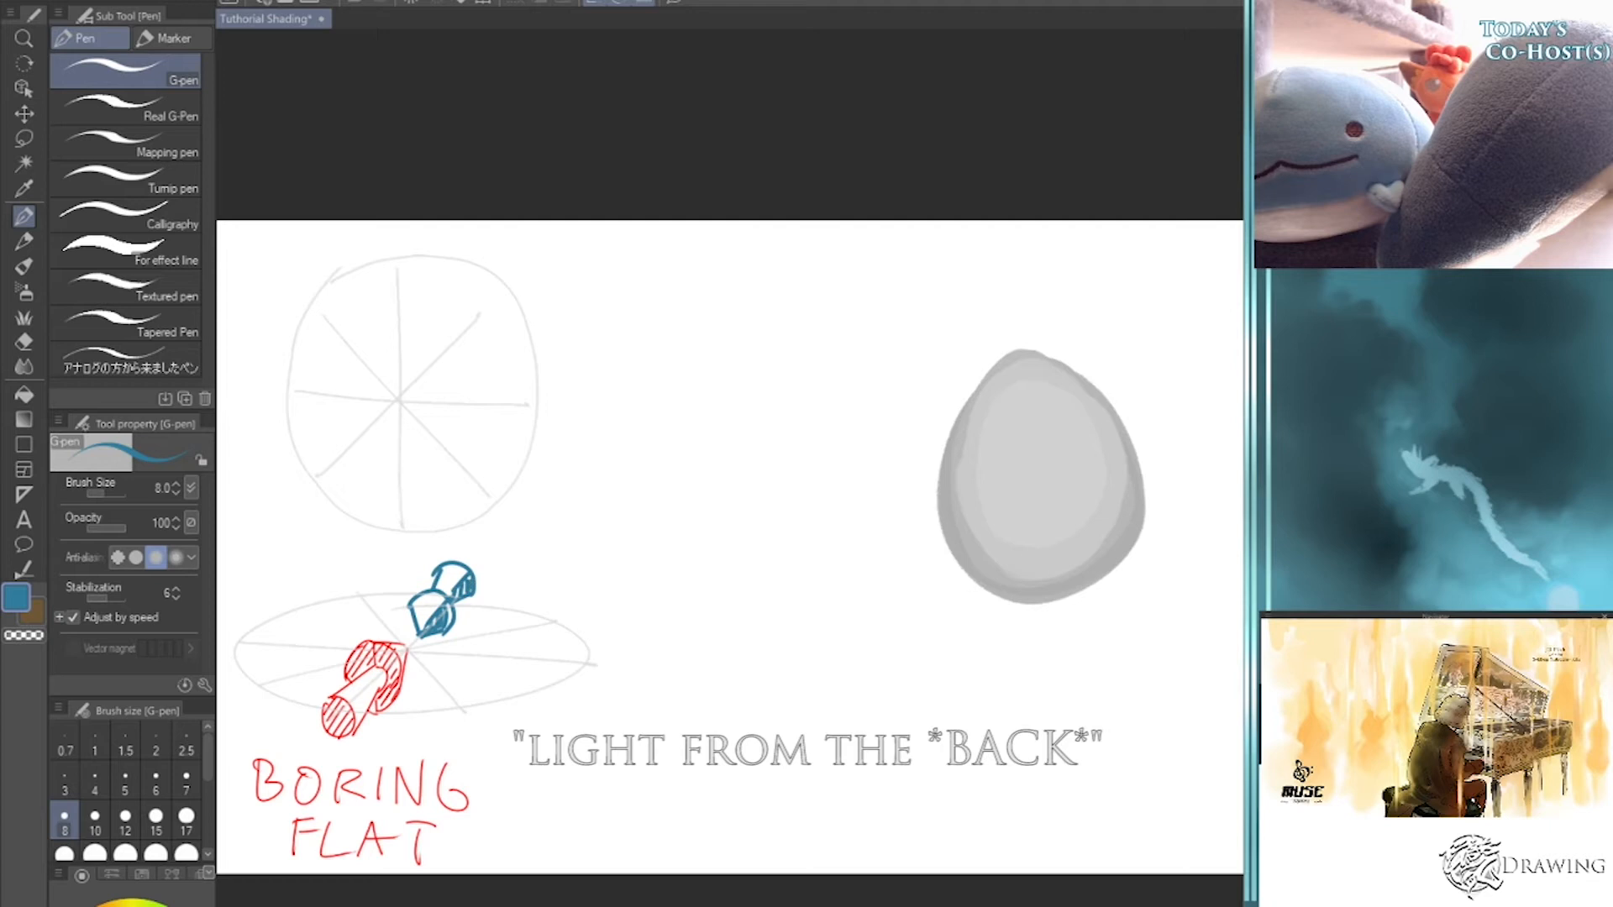
- Choose black and paint a solid egg shape with an enlarged pen between the ellipse and the grey egg
left_click(94, 906)
key("bracketright")
key("bracketright")
key("bracketright")
key("bracketright")
key("bracketright")
key("bracketright")
key("bracketright")
key("bracketright")
key("bracketright")
mouse_move(811, 588)
left_mouse_down()
mouse_move(808, 725)
mouse_move(858, 694)
mouse_move(846, 620)
mouse_move(791, 655)
mouse_move(814, 694)
mouse_move(839, 606)
mouse_move(863, 646)
mouse_move(845, 692)
mouse_move(803, 703)
left_mouse_up()
- Paint a thin light-grey rim along the black egg's upper and side edges with the Gouache brush at size 10
key("c")
key("bracketleft")
key("bracketleft")
key("bracketleft")
key("bracketleft")
key("bracketleft")
key("bracketleft")
key("bracketleft")
key("bracketleft")
key("bracketleft")
key("bracketleft")
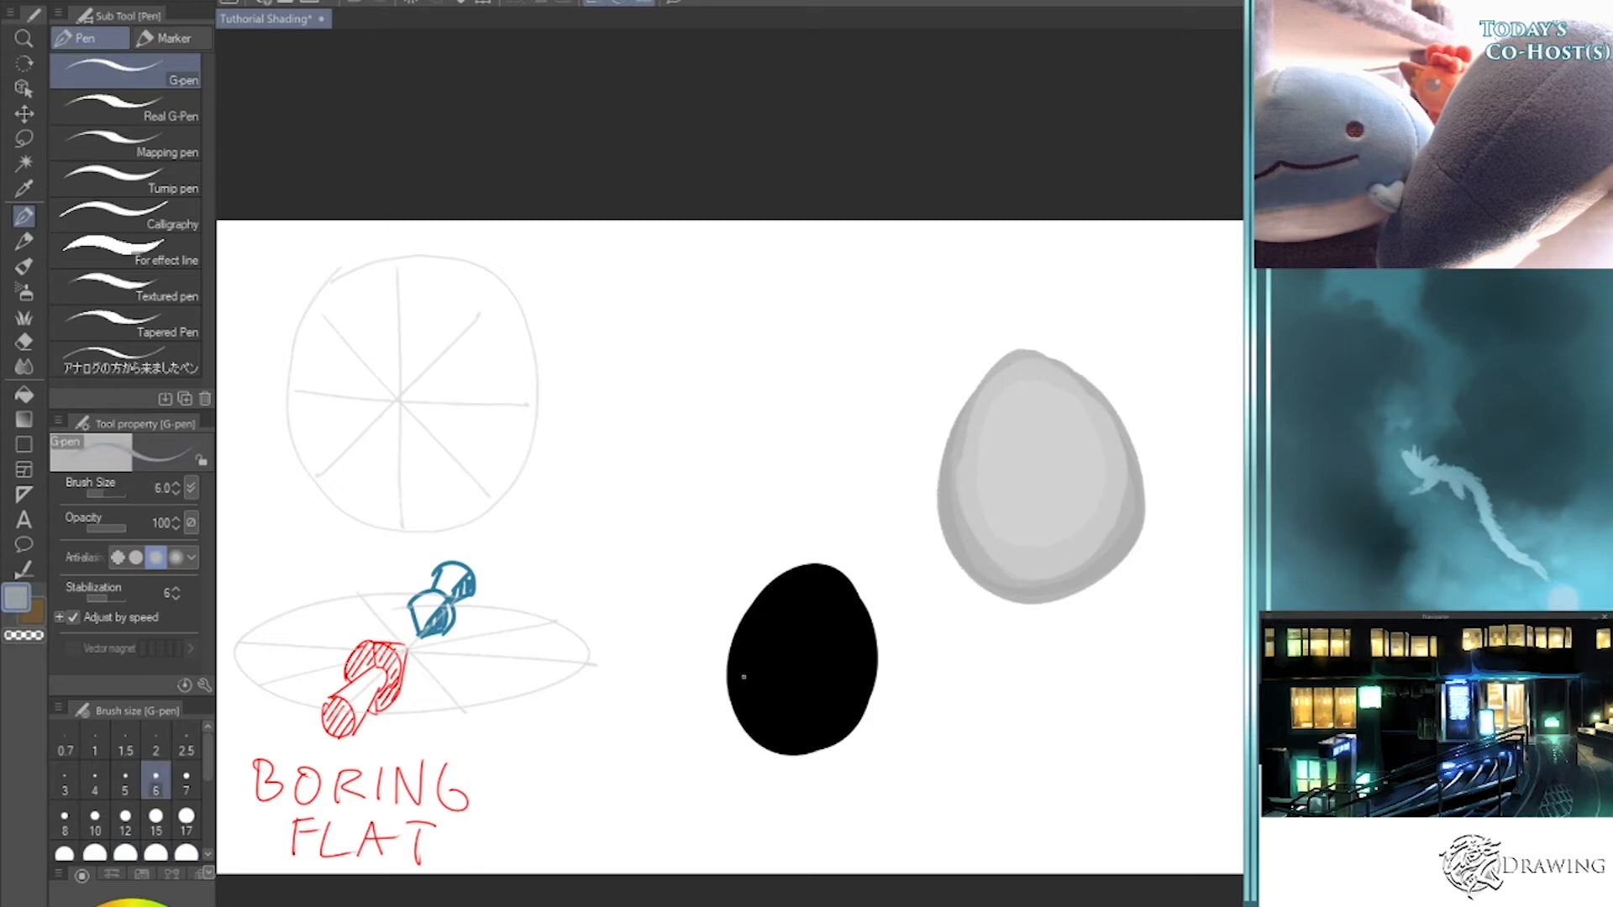
key("b")
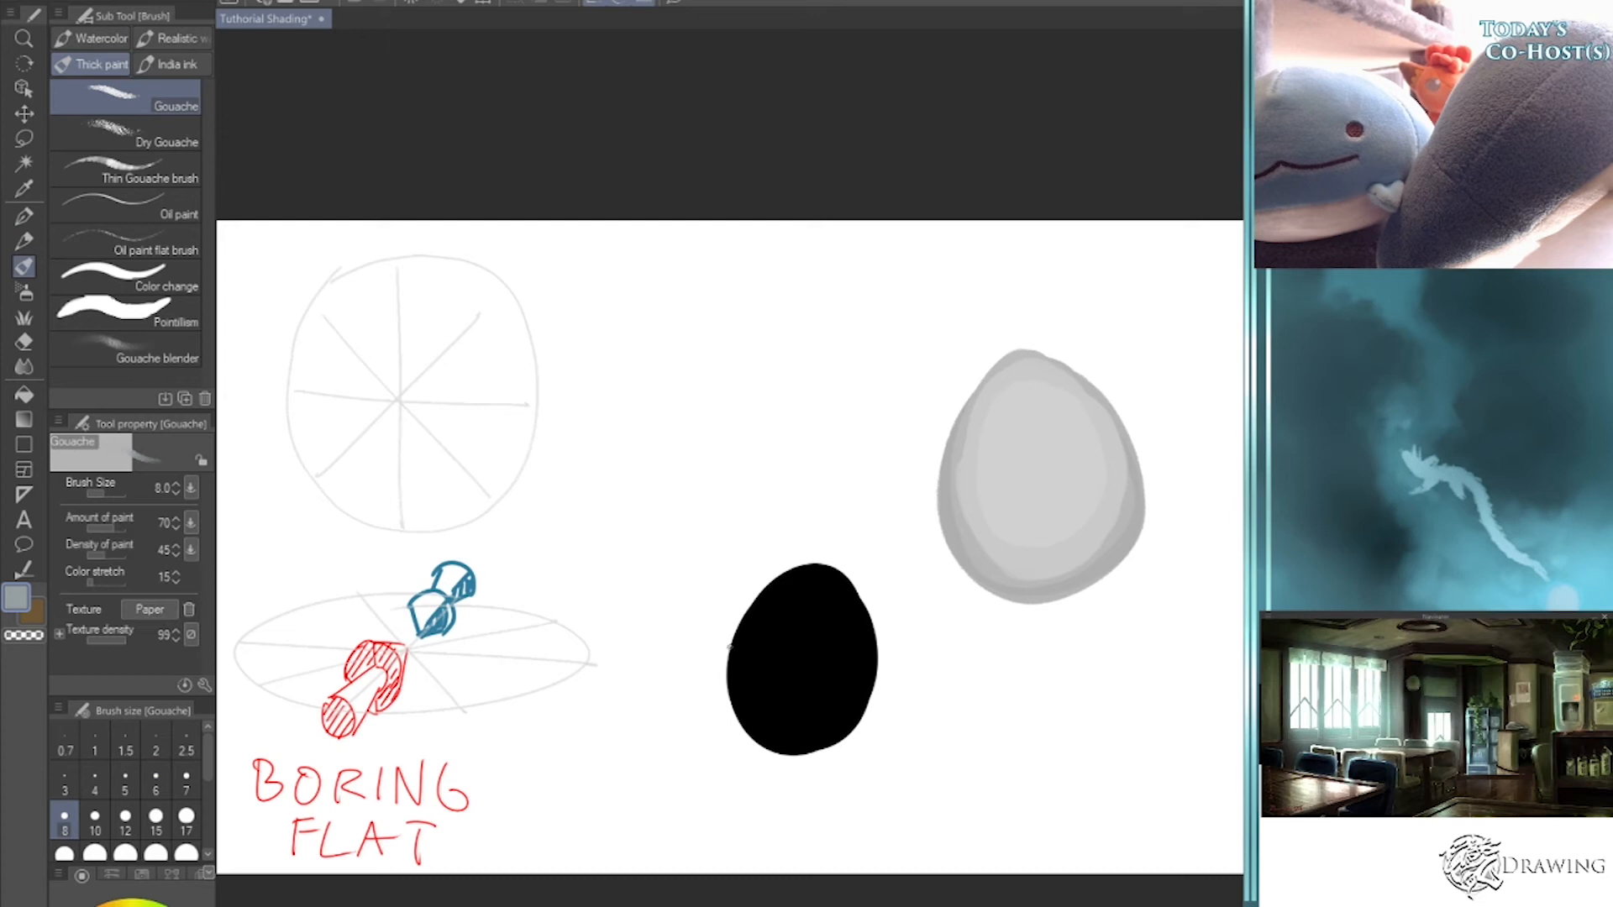
key("bracketright")
key("bracketright")
left_click_drag(731, 664, 752, 616)
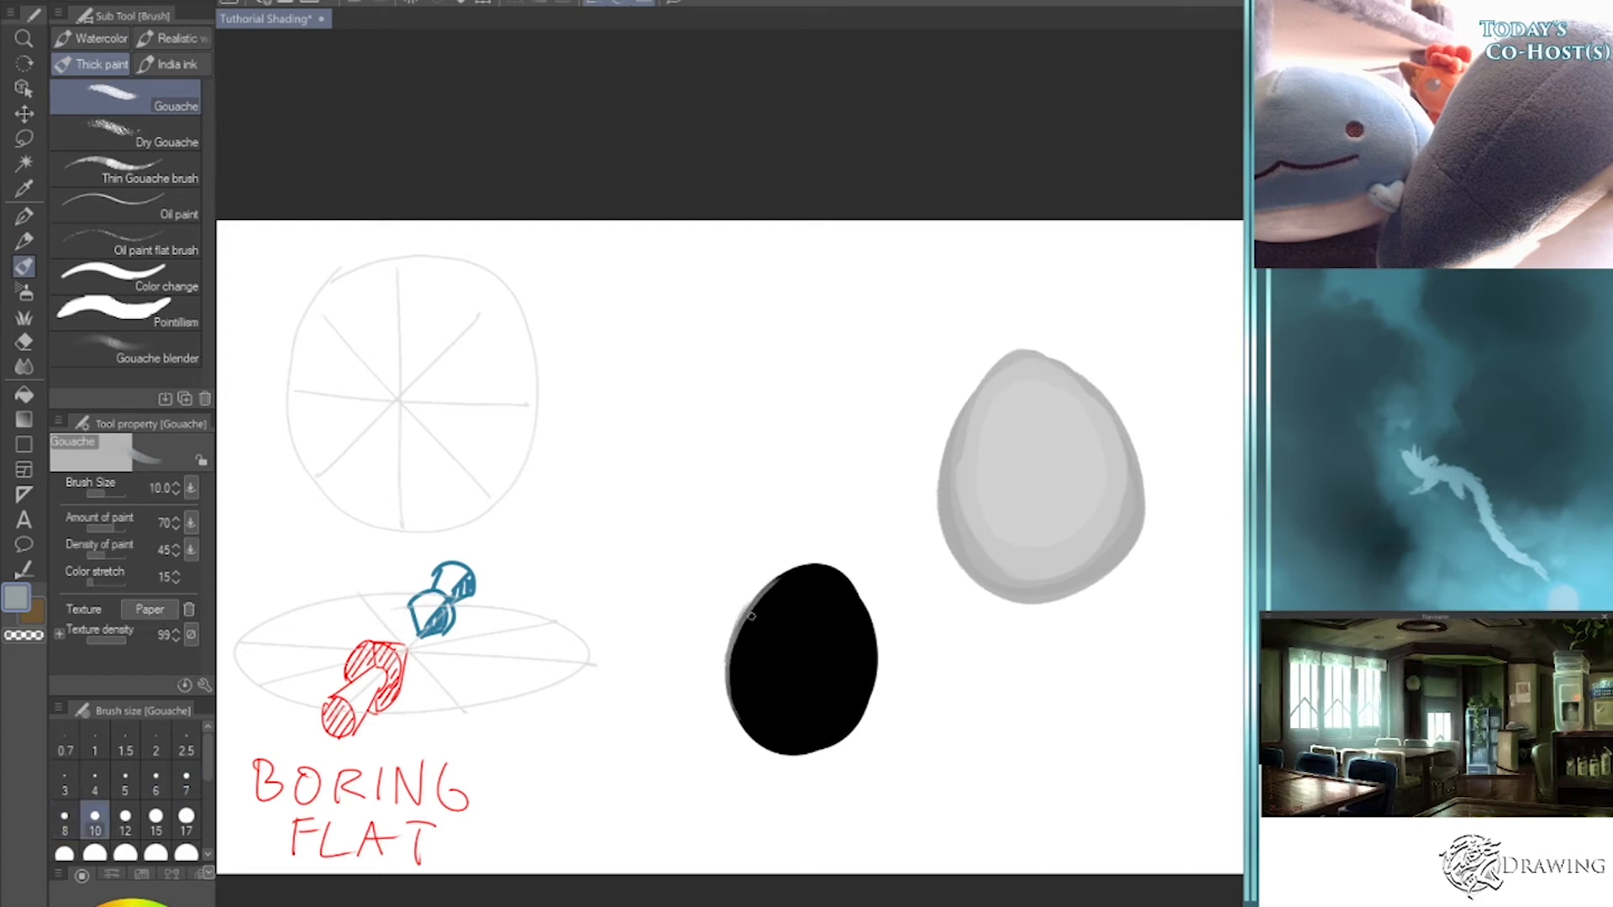
left_click_drag(803, 561, 862, 674)
left_click_drag(844, 589, 872, 712)
- Thicken the grey rim light along both sides of the black egg and extend it around the lower edge
key("bracketright")
key("bracketright")
left_click_drag(856, 592, 872, 687)
left_click_drag(864, 611, 862, 717)
key("bracketleft")
mouse_move(728, 650)
left_mouse_down()
mouse_move(768, 744)
mouse_move(754, 737)
mouse_move(779, 576)
mouse_move(722, 645)
mouse_move(819, 559)
mouse_move(846, 579)
mouse_move(865, 705)
mouse_move(822, 750)
left_mouse_up()
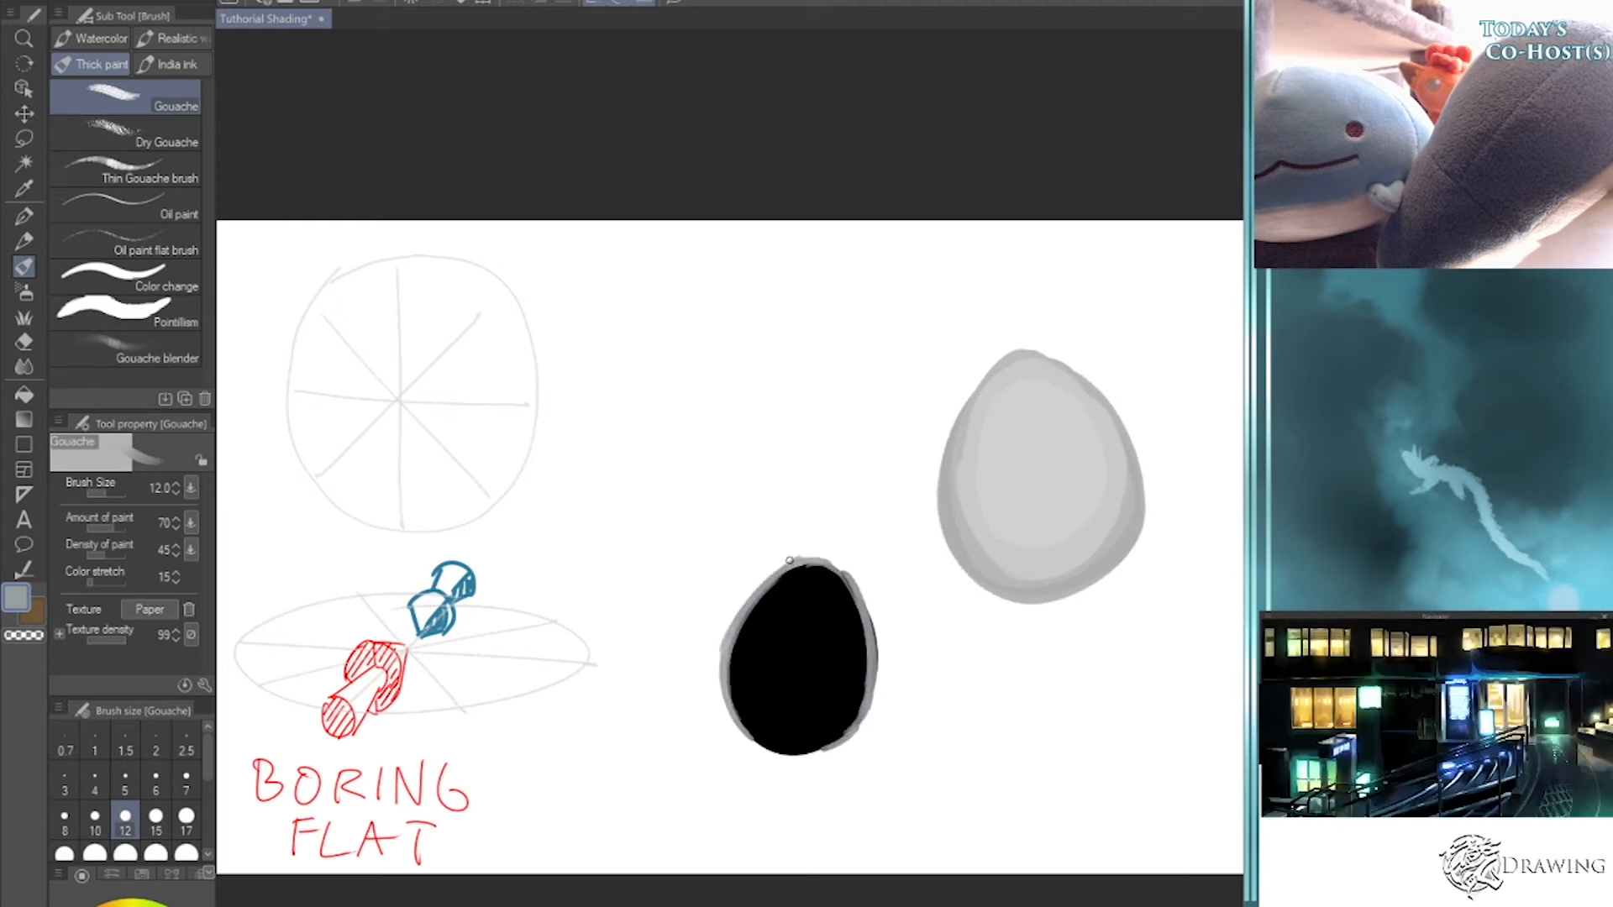
mouse_move(820, 558)
left_mouse_down()
mouse_move(861, 673)
mouse_move(860, 614)
mouse_move(826, 751)
left_mouse_up()
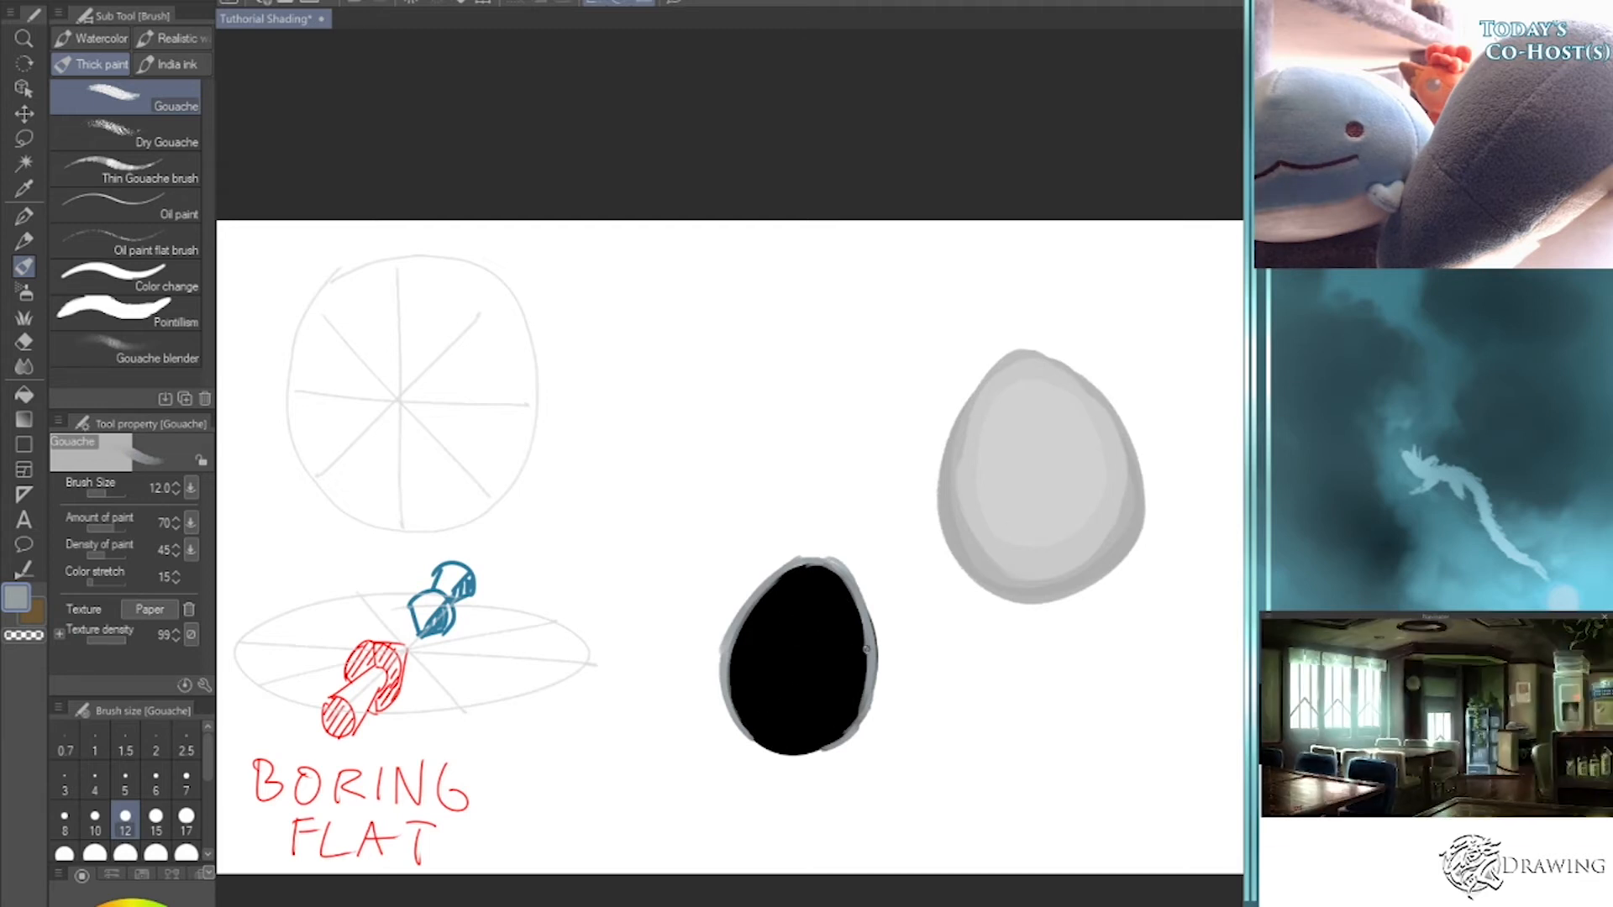
- Sample the rim's shade and paint a wider transition inside the black egg's right and lower edges
left_click(865, 700, "alt")
key("bracketright")
key("bracketright")
key("bracketright")
left_click_drag(861, 623, 860, 702)
key("bracketleft")
mouse_move(757, 738)
left_mouse_down()
mouse_move(743, 650)
mouse_move(731, 704)
mouse_move(780, 609)
mouse_move(733, 638)
mouse_move(795, 568)
mouse_move(854, 605)
mouse_move(855, 697)
mouse_move(740, 725)
mouse_move(816, 748)
mouse_move(754, 736)
mouse_move(866, 707)
mouse_move(812, 743)
mouse_move(868, 677)
left_mouse_up()
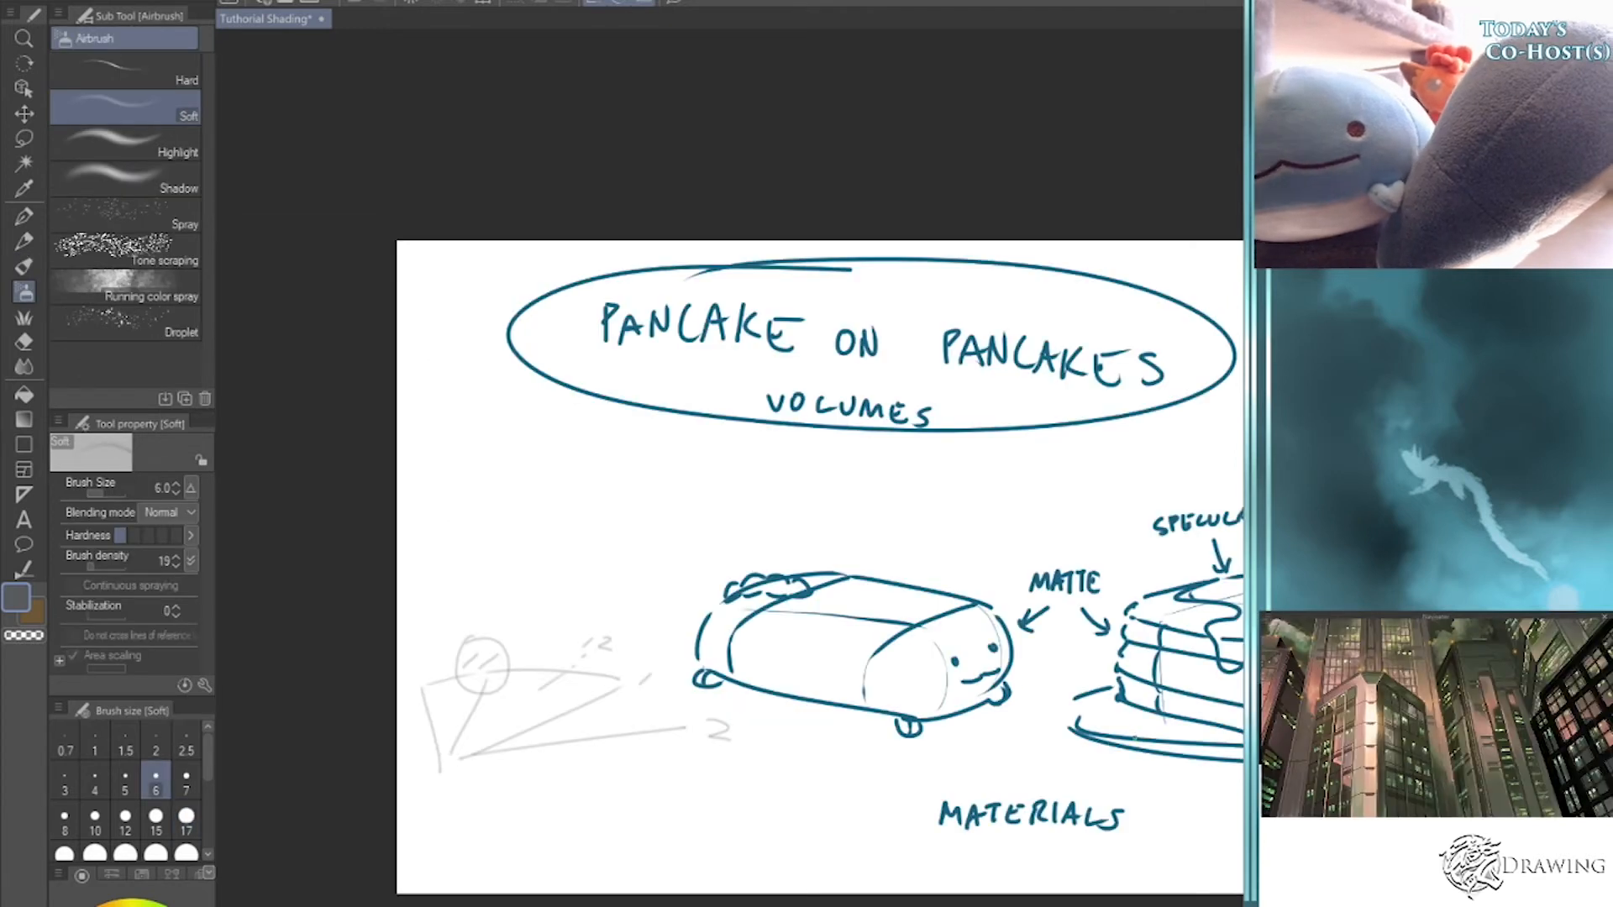
- Sketch a small circled mark at the lower corner of the faint light-angle diagram
mouse_move(1120, 745)
left_mouse_down()
mouse_move(884, 746)
mouse_move(980, 742)
left_mouse_up()
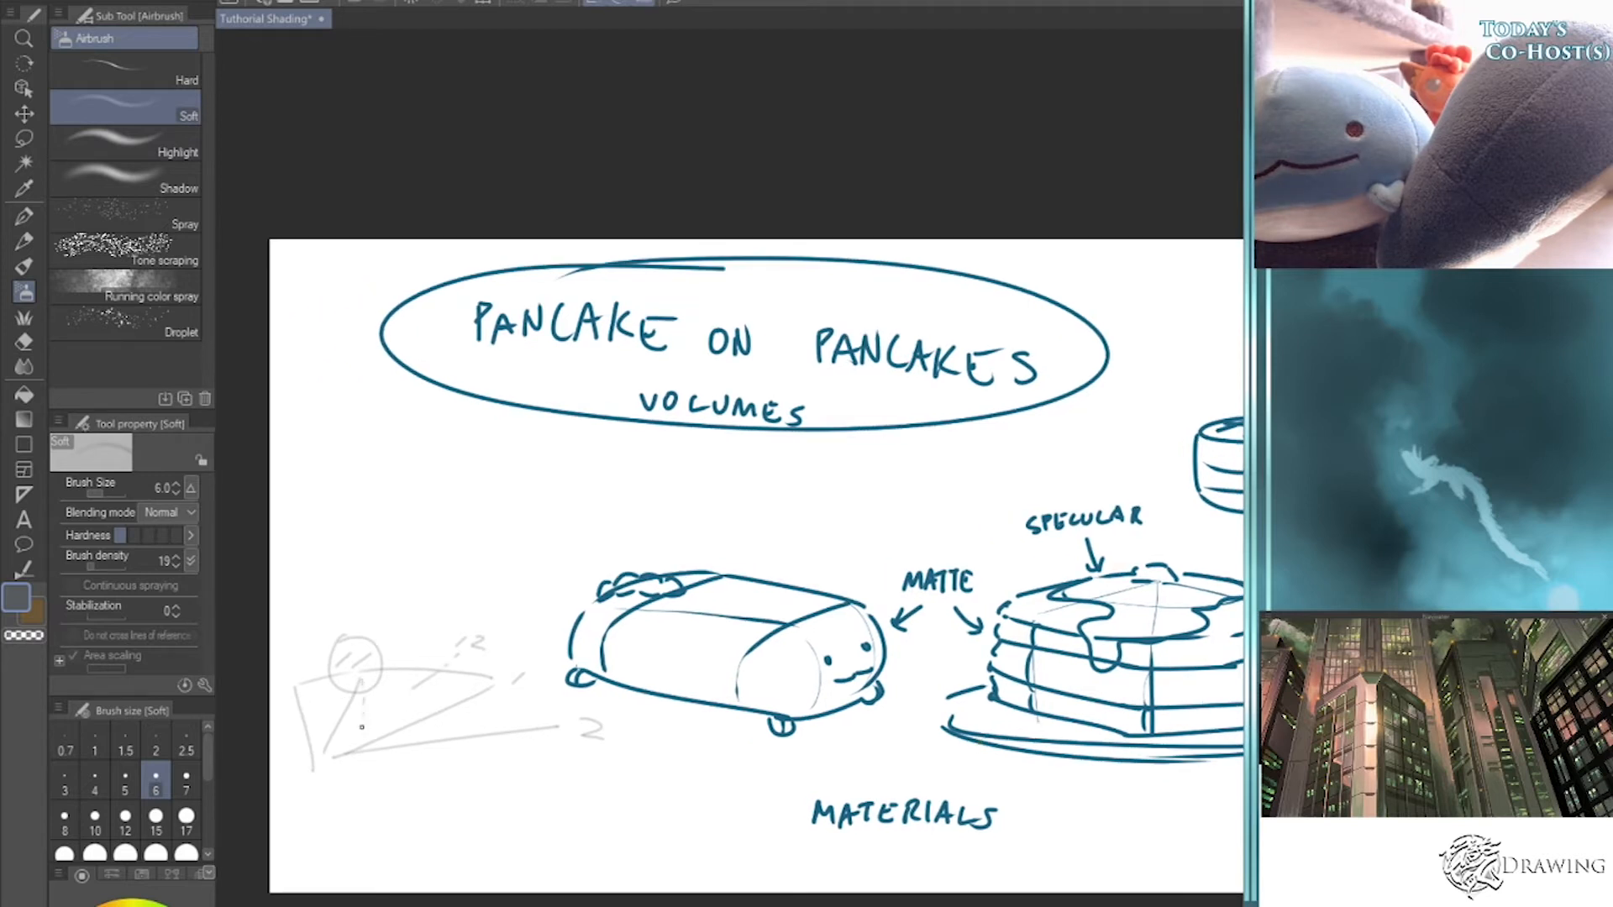
left_click_drag(321, 772, 370, 791)
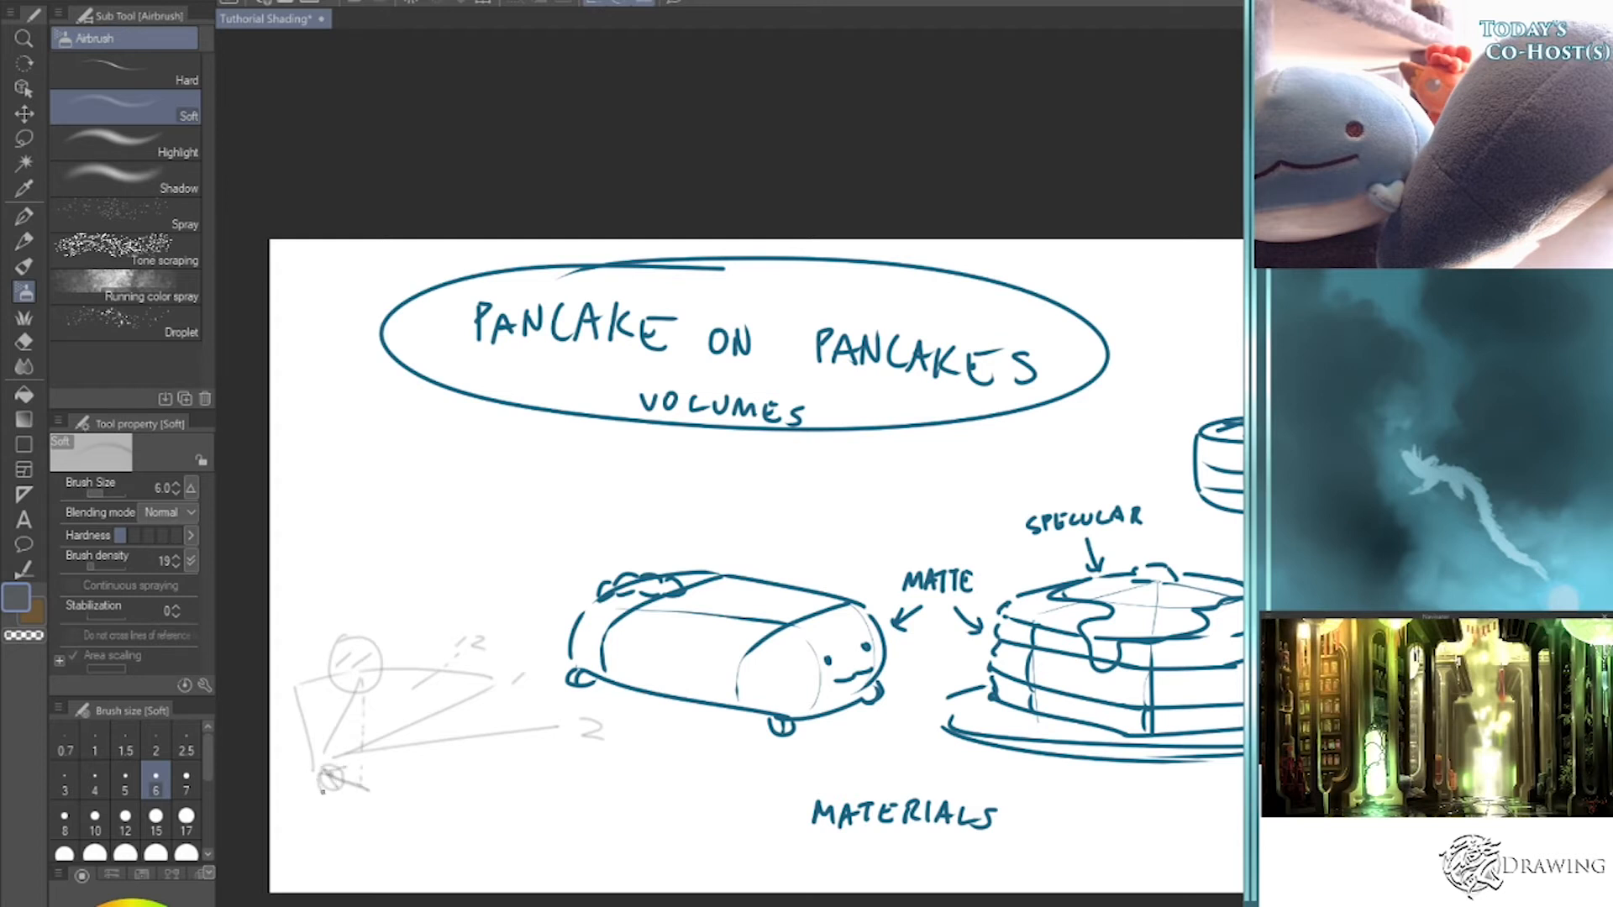
- Clear the title, labels and sketches to leave a blank canvas, with the G-pen active
mouse_move(1170, 873)
left_mouse_down()
mouse_move(997, 906)
mouse_move(1026, 902)
left_mouse_up()
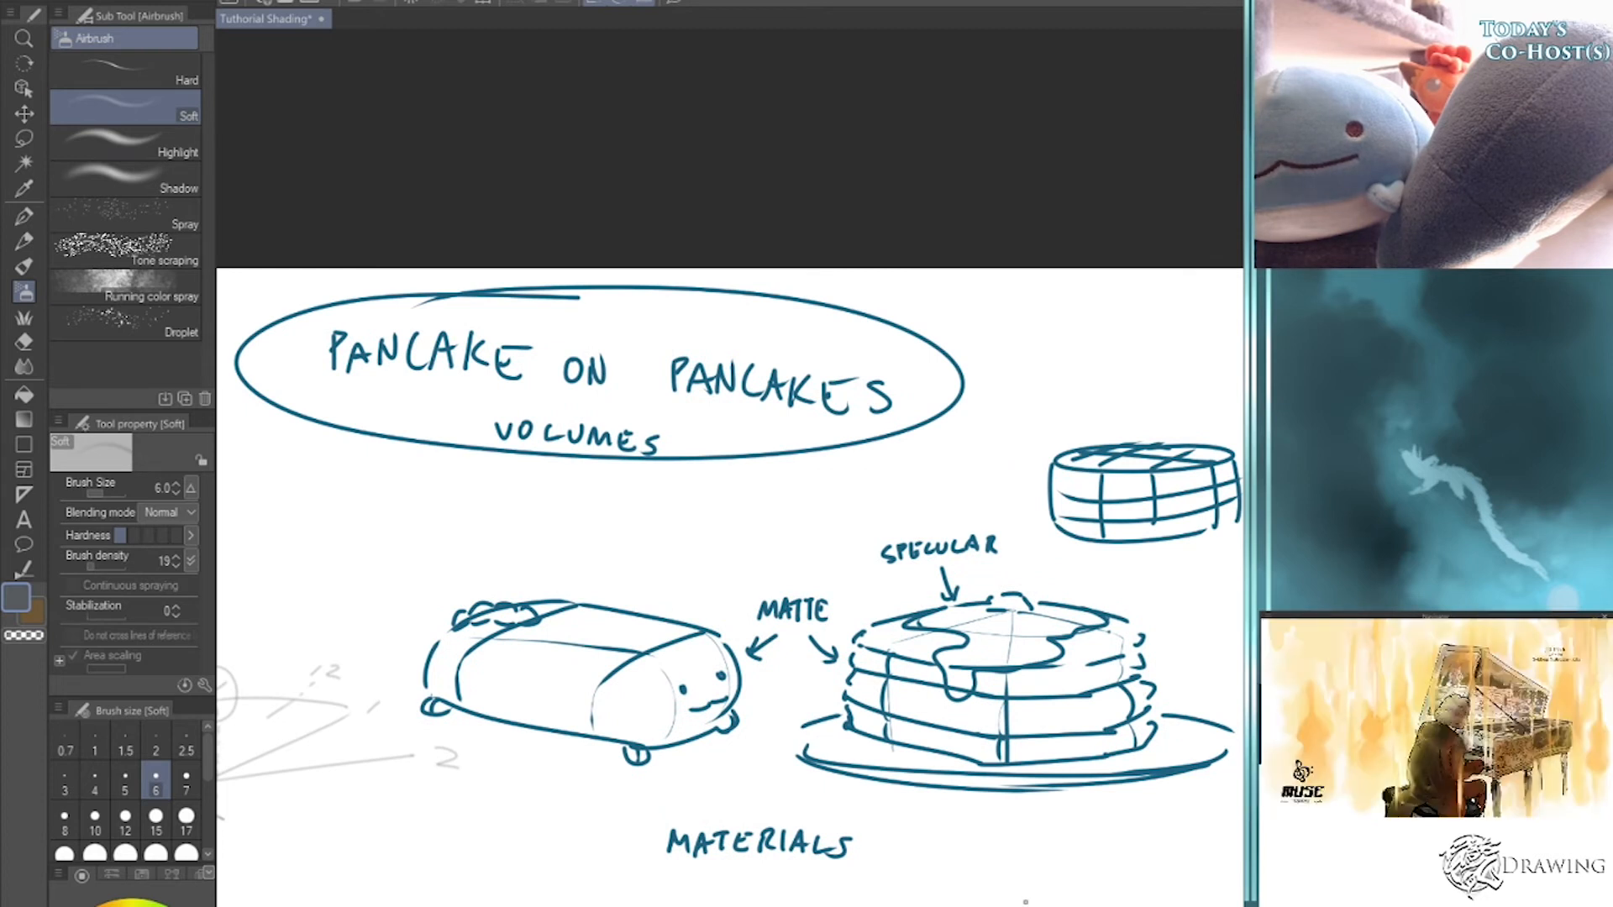
key("p")
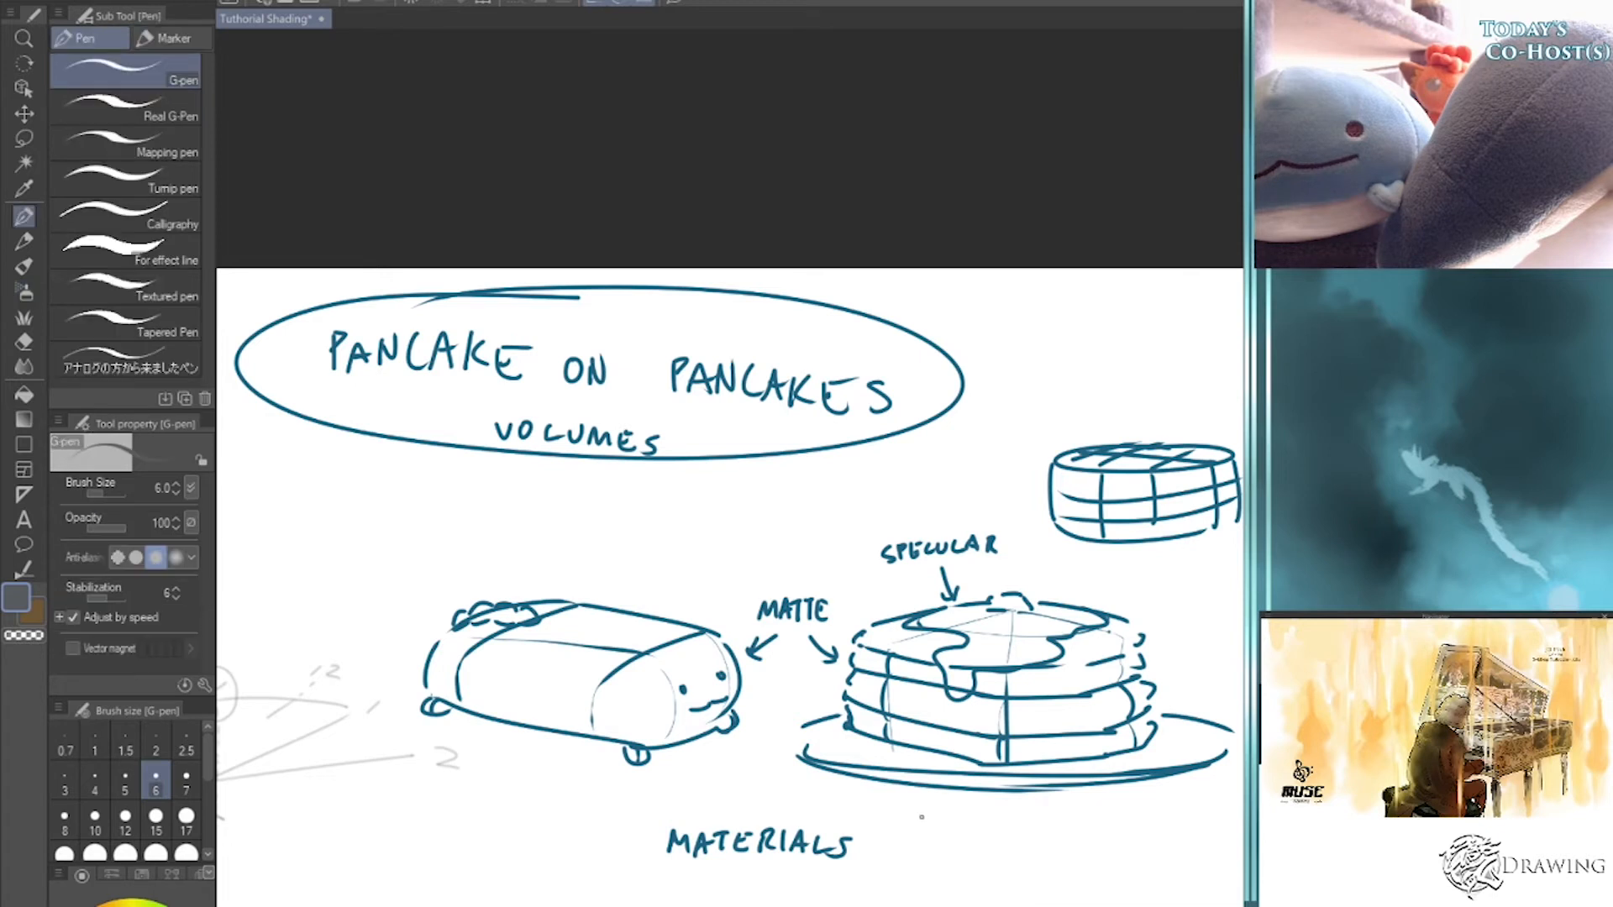
mouse_move(916, 893)
left_mouse_down()
mouse_move(956, 896)
mouse_move(898, 906)
left_mouse_up()
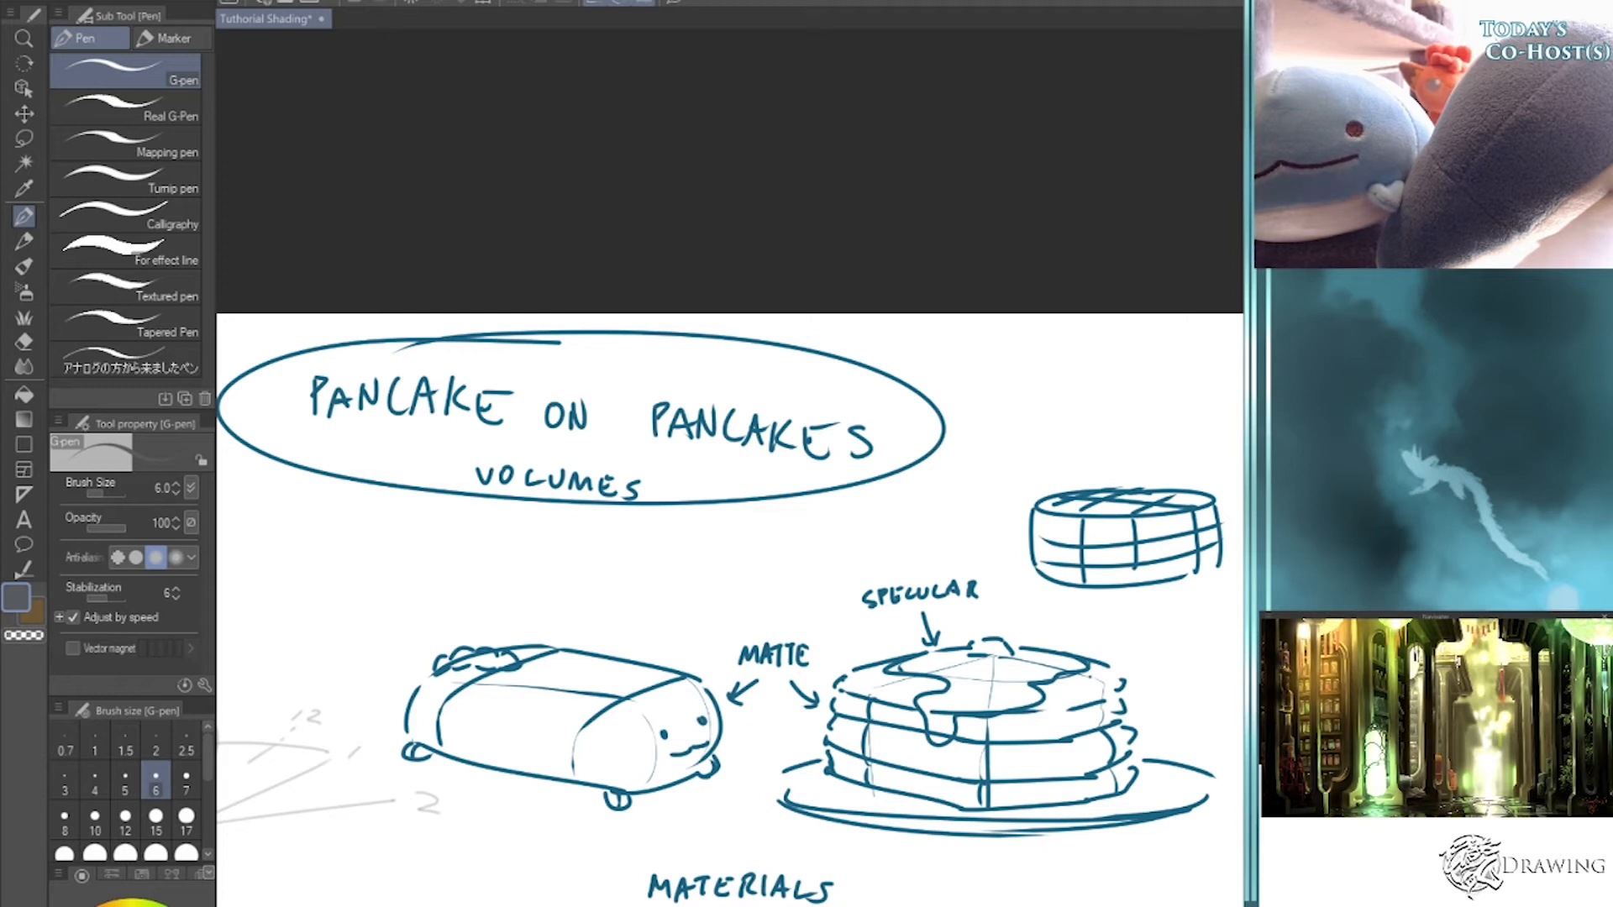
key("Delete")
key("Delete")
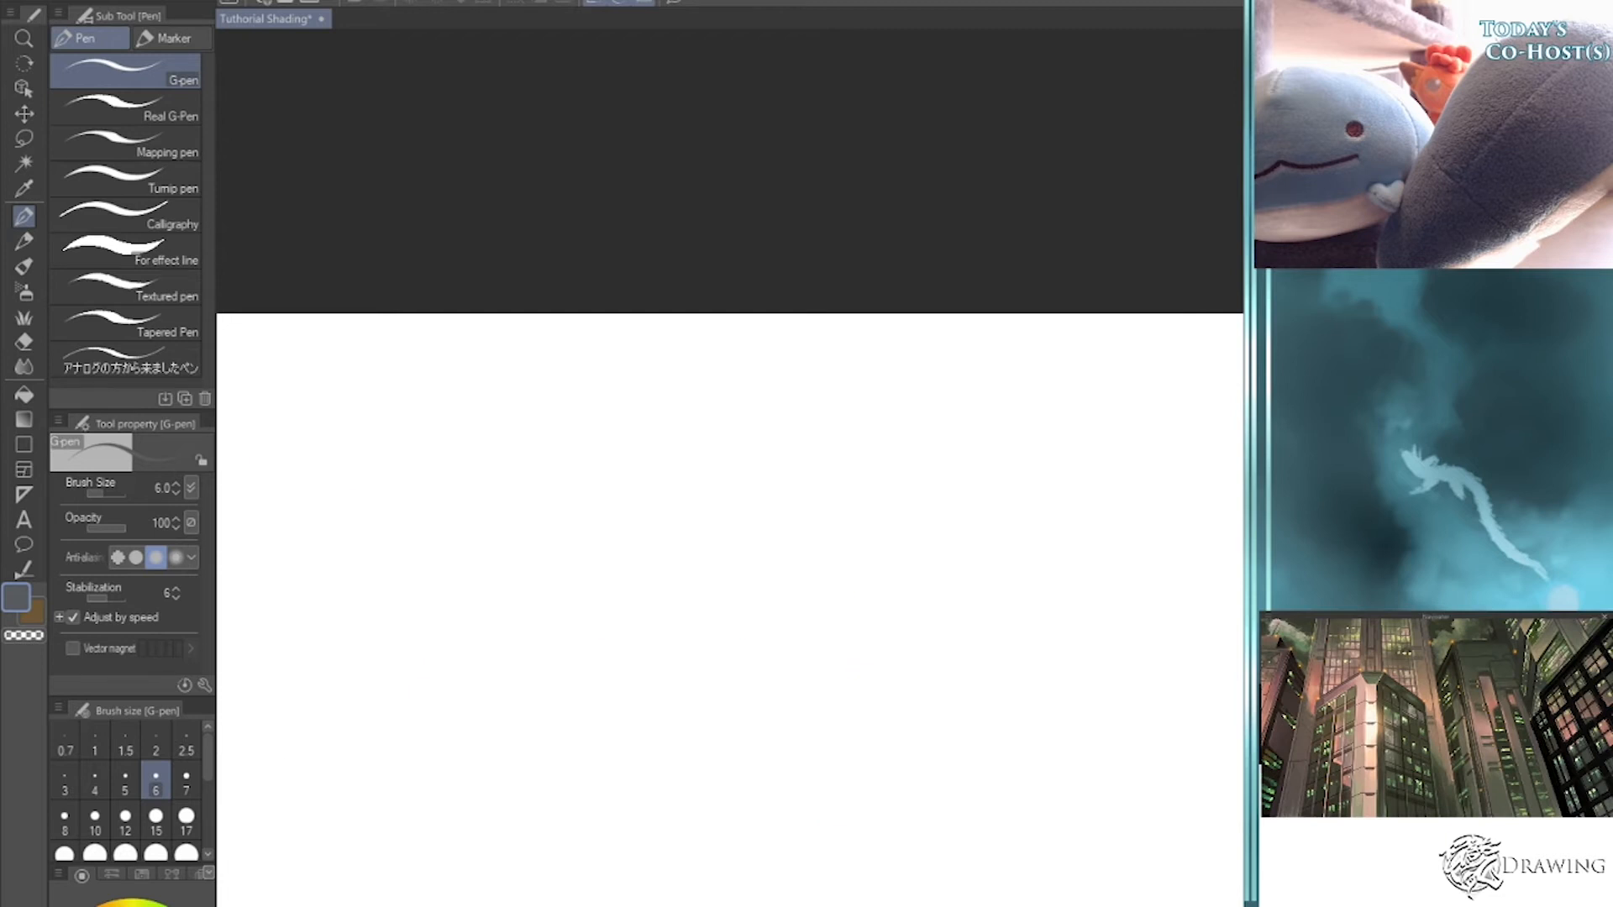
- Sketch a long rounded creature lying down, with a flipper, a pointed tip and two small eyes
left_click_drag(972, 706, 728, 656)
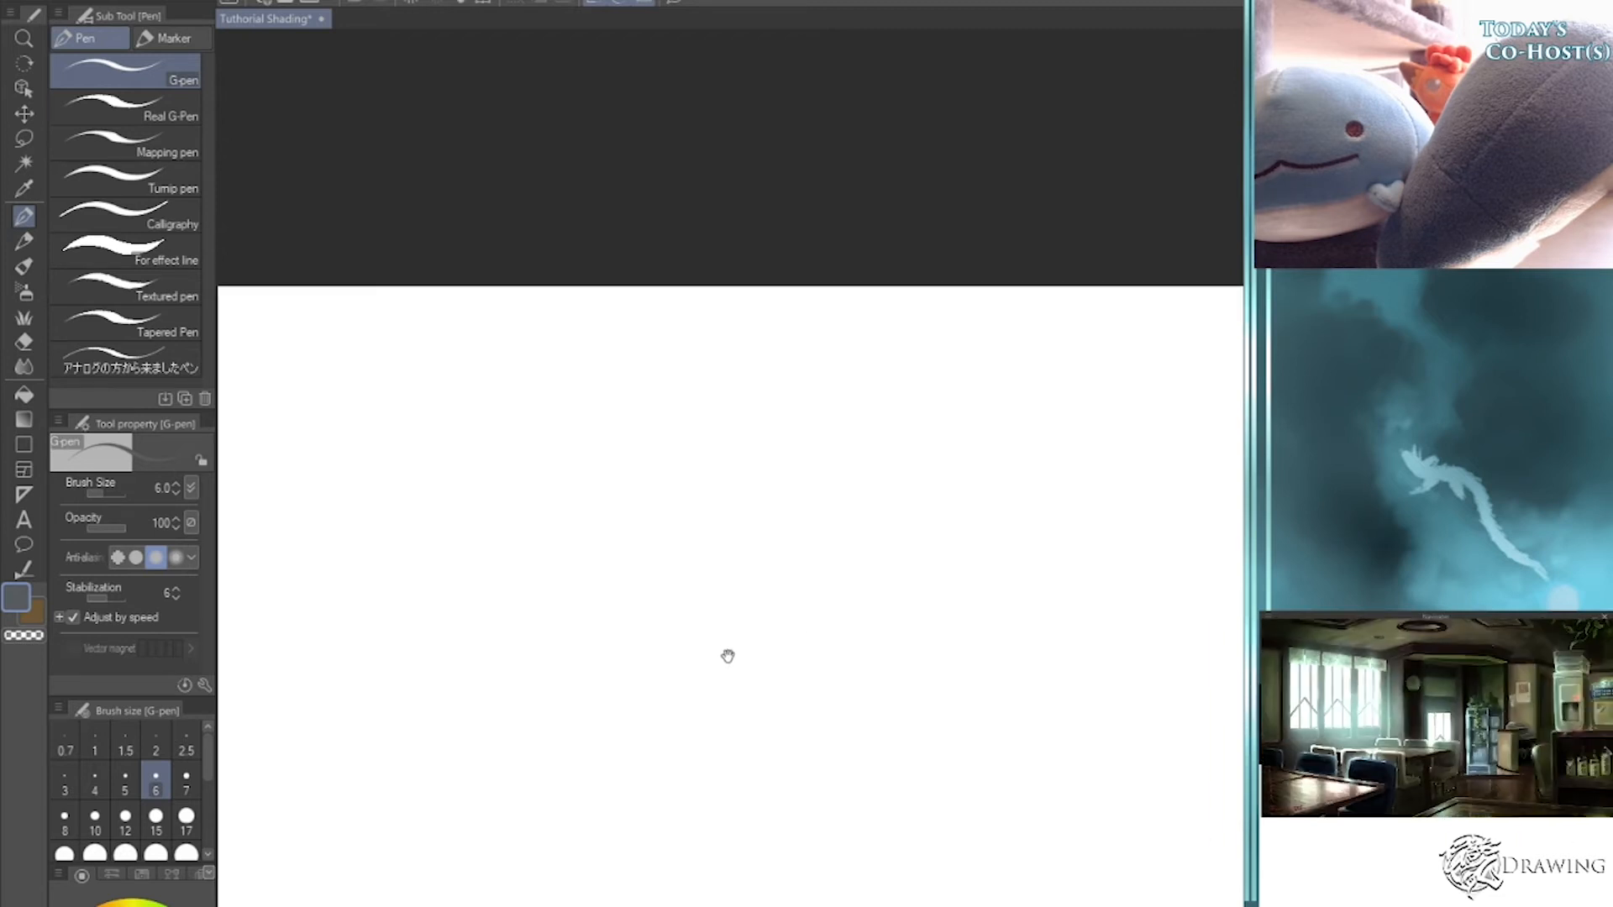
mouse_move(542, 605)
left_mouse_down()
mouse_move(555, 530)
mouse_move(548, 552)
mouse_move(624, 509)
mouse_move(715, 500)
mouse_move(833, 584)
left_mouse_up()
mouse_move(550, 542)
left_mouse_down()
mouse_move(545, 613)
mouse_move(785, 676)
mouse_move(932, 635)
mouse_move(895, 540)
left_mouse_up()
mouse_move(705, 653)
left_mouse_down()
mouse_move(687, 697)
mouse_move(740, 672)
left_mouse_up()
left_click_drag(941, 623, 924, 646)
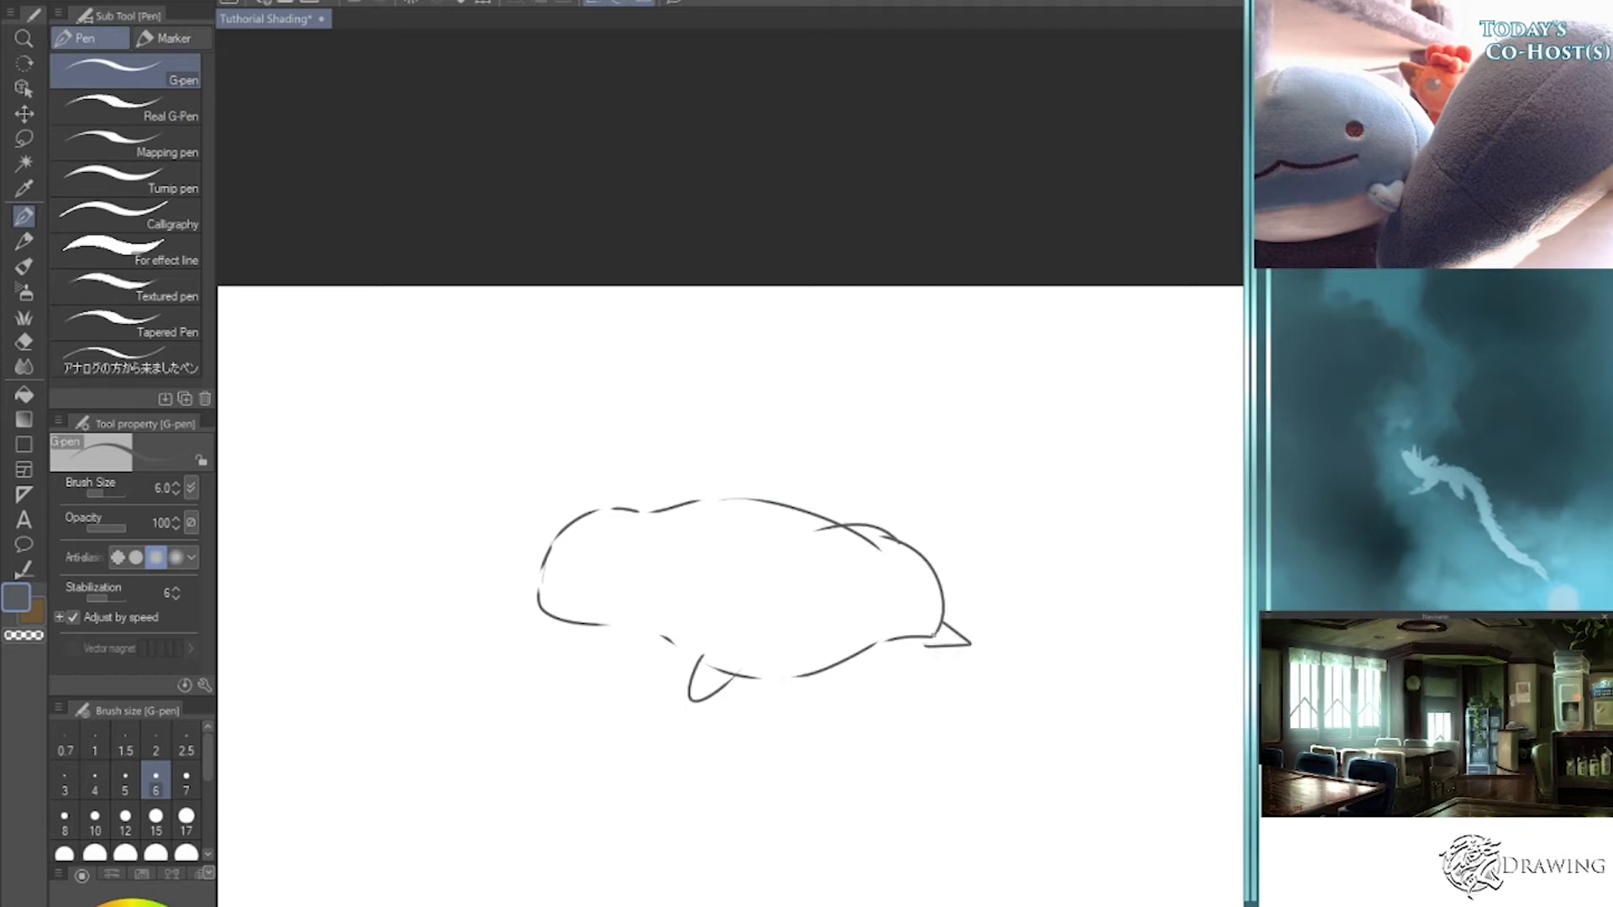
left_click_drag(787, 586, 789, 587)
left_click_drag(882, 580, 896, 582)
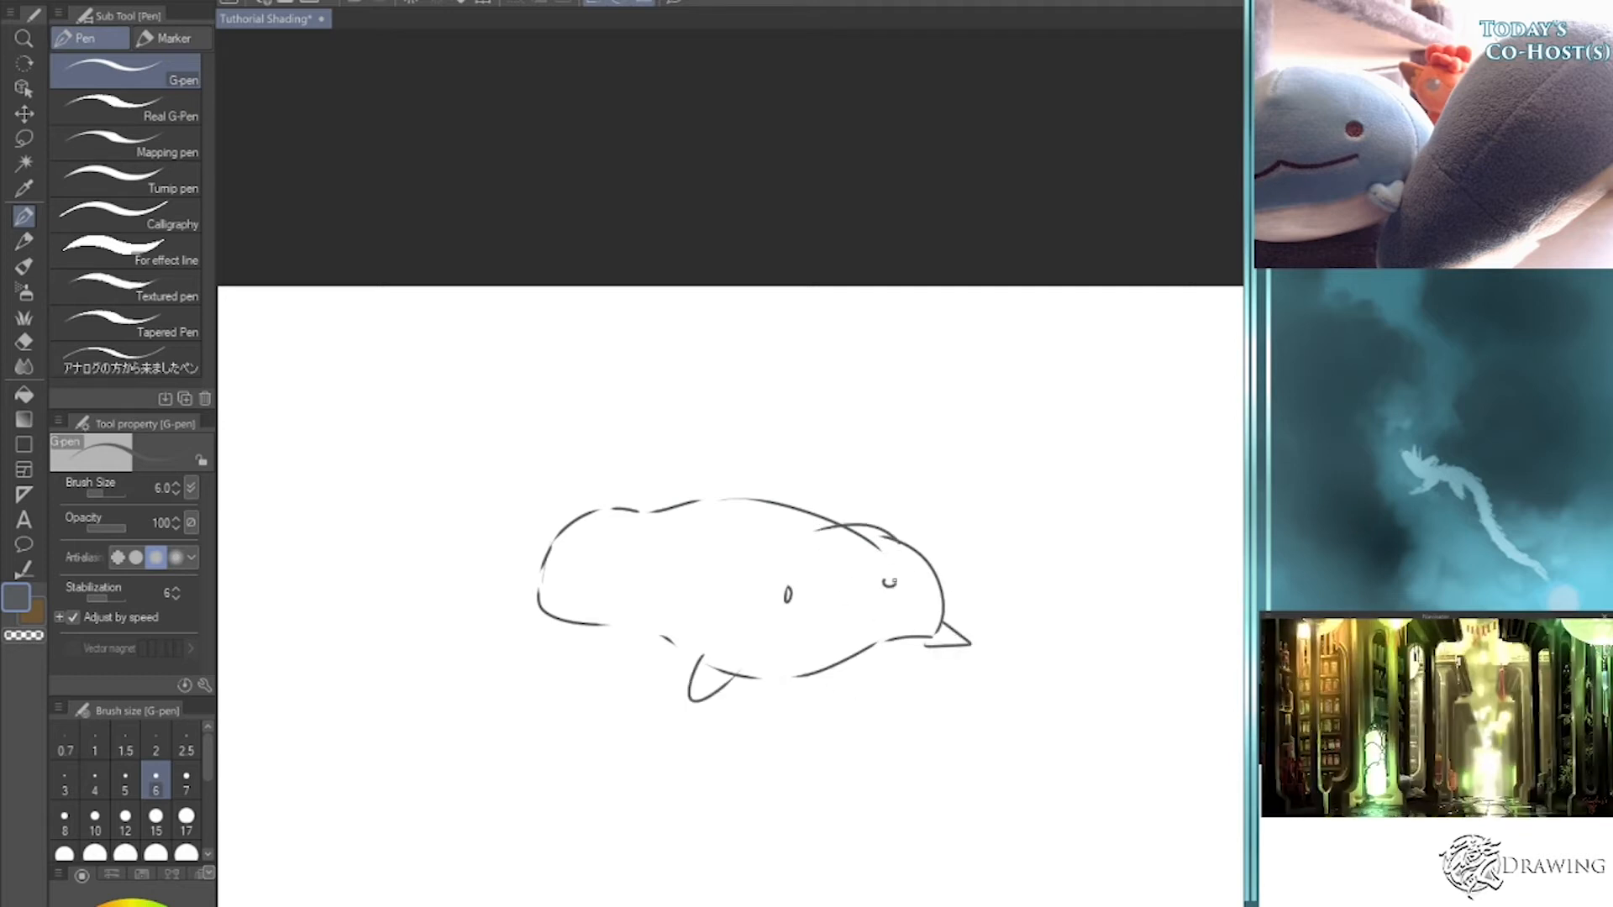
mouse_move(562, 652)
left_mouse_down()
mouse_move(580, 699)
mouse_move(1110, 677)
left_mouse_up()
left_click_drag(949, 596, 974, 603)
mouse_move(998, 616)
left_mouse_down()
mouse_move(1093, 646)
mouse_move(1124, 714)
left_mouse_up()
key("ctrl+z")
key("ctrl+z")
key("ctrl+z")
- Sketch the curved outline of the top pancake beneath the creature
mouse_move(546, 637)
left_mouse_down()
mouse_move(598, 626)
mouse_move(645, 701)
left_mouse_up()
left_click_drag(790, 723, 937, 796)
left_click_drag(983, 806, 1089, 717)
left_click_drag(1000, 621, 1089, 716)
- Sketch the uneven edges of the lower pancakes to build up the stack
left_click_drag(514, 669, 506, 718)
left_click_drag(512, 730, 791, 781)
mouse_move(553, 745)
left_mouse_down()
mouse_move(556, 767)
mouse_move(925, 835)
left_mouse_up()
mouse_move(1092, 729)
left_mouse_down()
mouse_move(1104, 777)
mouse_move(1071, 813)
left_mouse_up()
left_click_drag(514, 738, 544, 789)
left_click_drag(548, 805, 561, 858)
mouse_move(574, 861)
left_mouse_down()
mouse_move(781, 826)
mouse_move(1084, 858)
left_mouse_up()
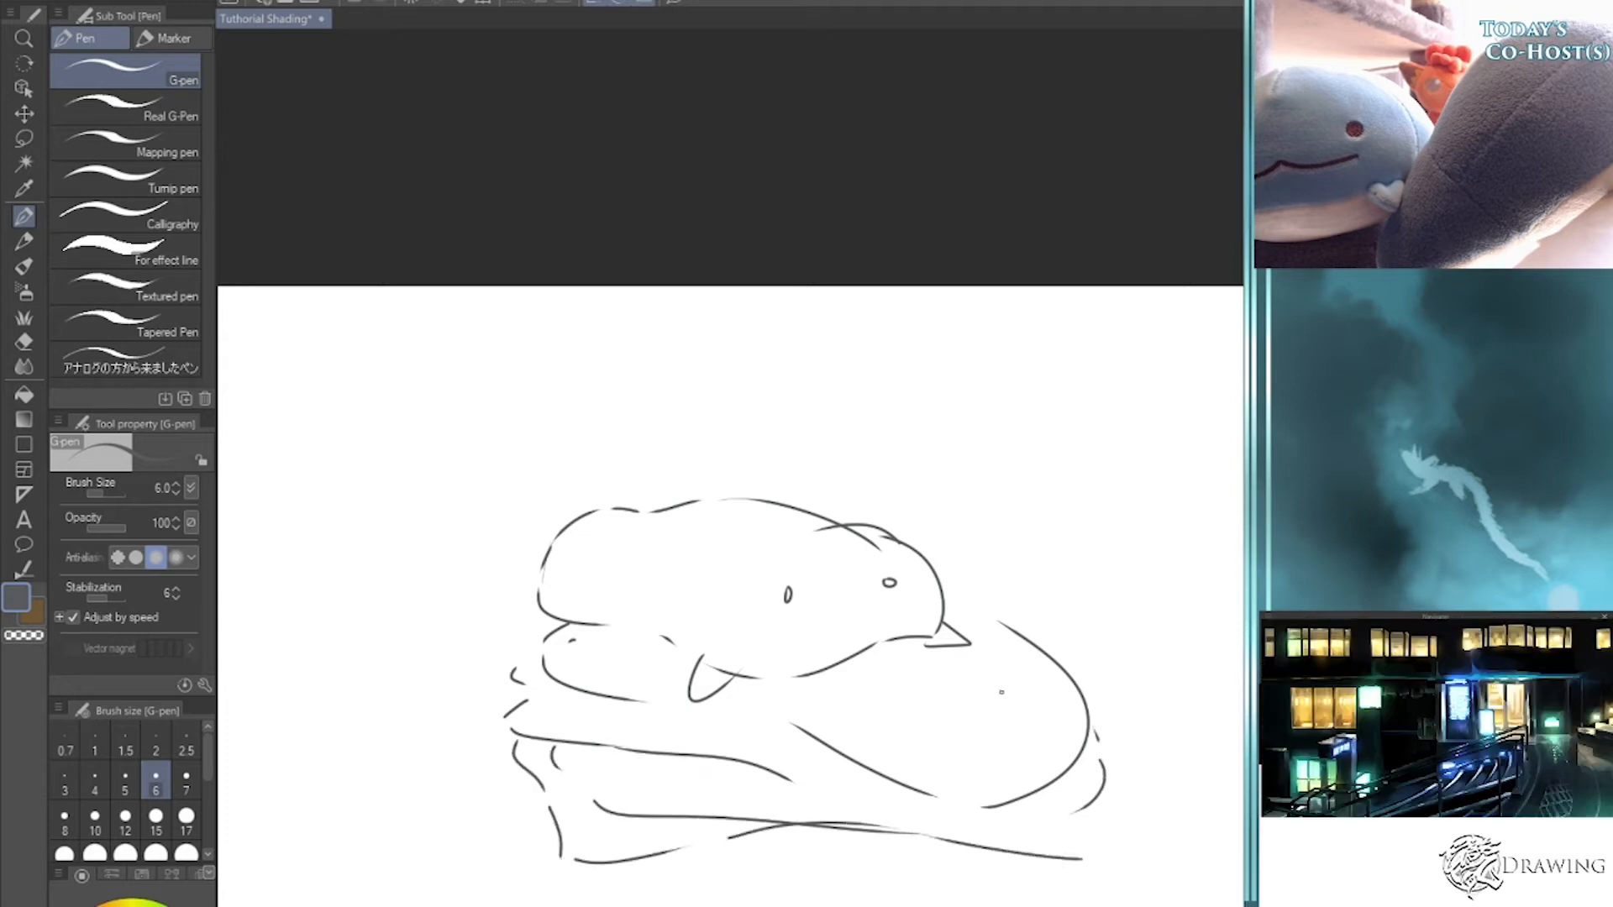
mouse_move(553, 805)
left_mouse_down()
mouse_move(555, 830)
mouse_move(703, 855)
mouse_move(1078, 861)
mouse_move(1115, 807)
left_mouse_up()
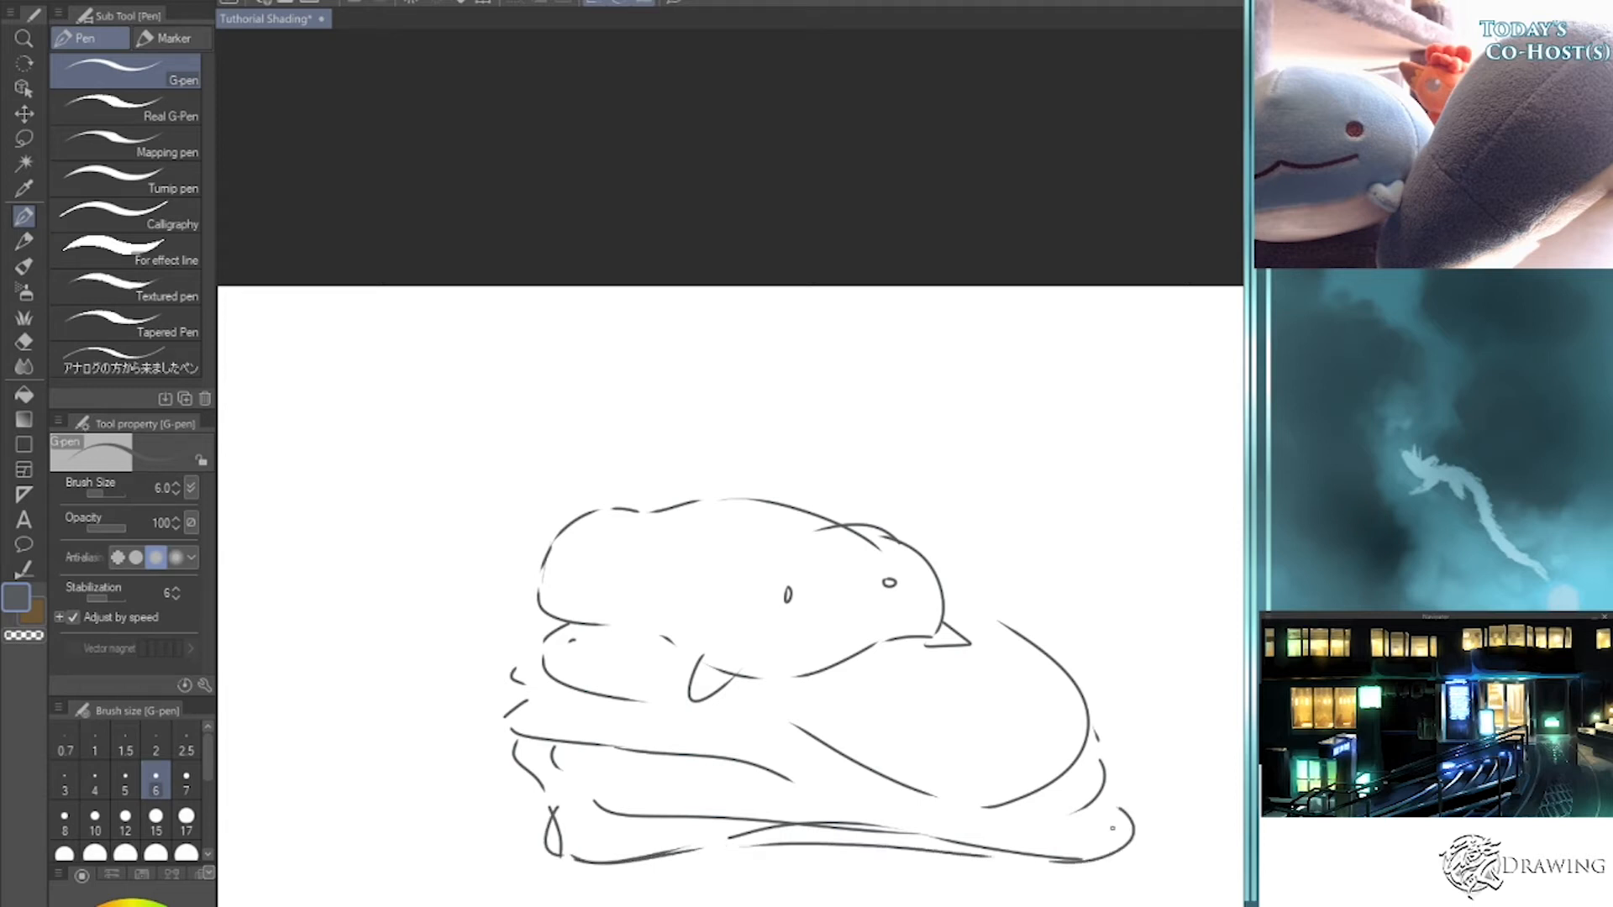
- Try a vertical and a horizontal guide line through the creature to check the composition
scroll(1111, 827, "down", 1)
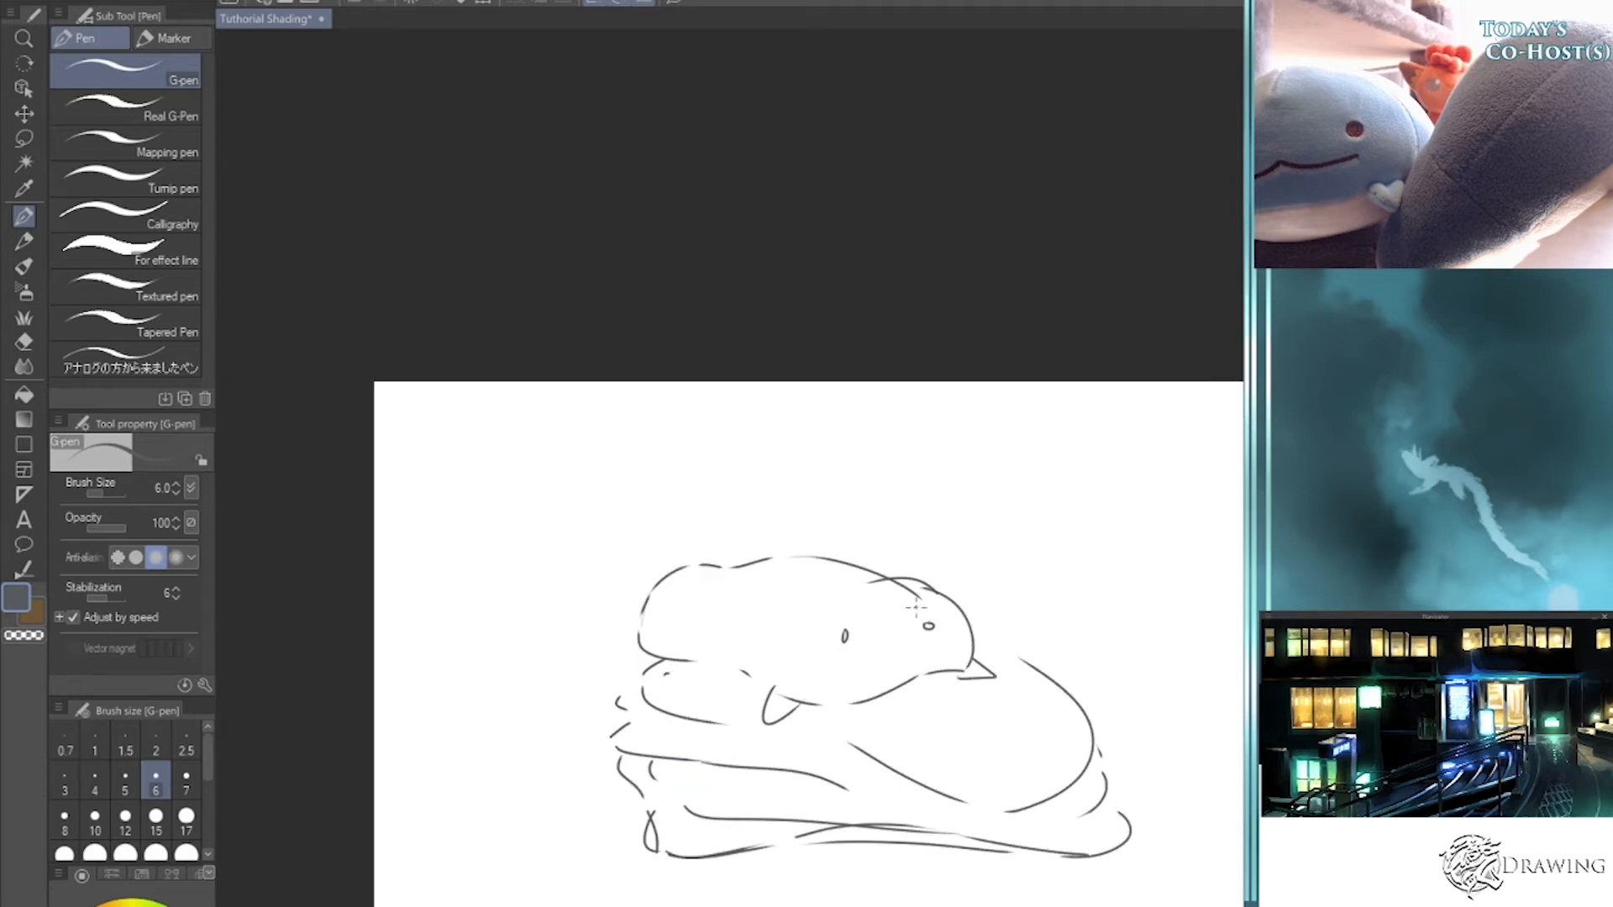
left_click_drag(698, 404, 728, 869)
left_click_drag(451, 645, 1154, 633)
key("ctrl+z")
key("ctrl+z")
- Lasso the creature on top of the pancakes, delete it and clear the selection
key("m")
mouse_move(1012, 647)
left_mouse_down()
mouse_move(574, 636)
mouse_move(728, 695)
mouse_move(919, 729)
mouse_move(1019, 665)
left_mouse_up()
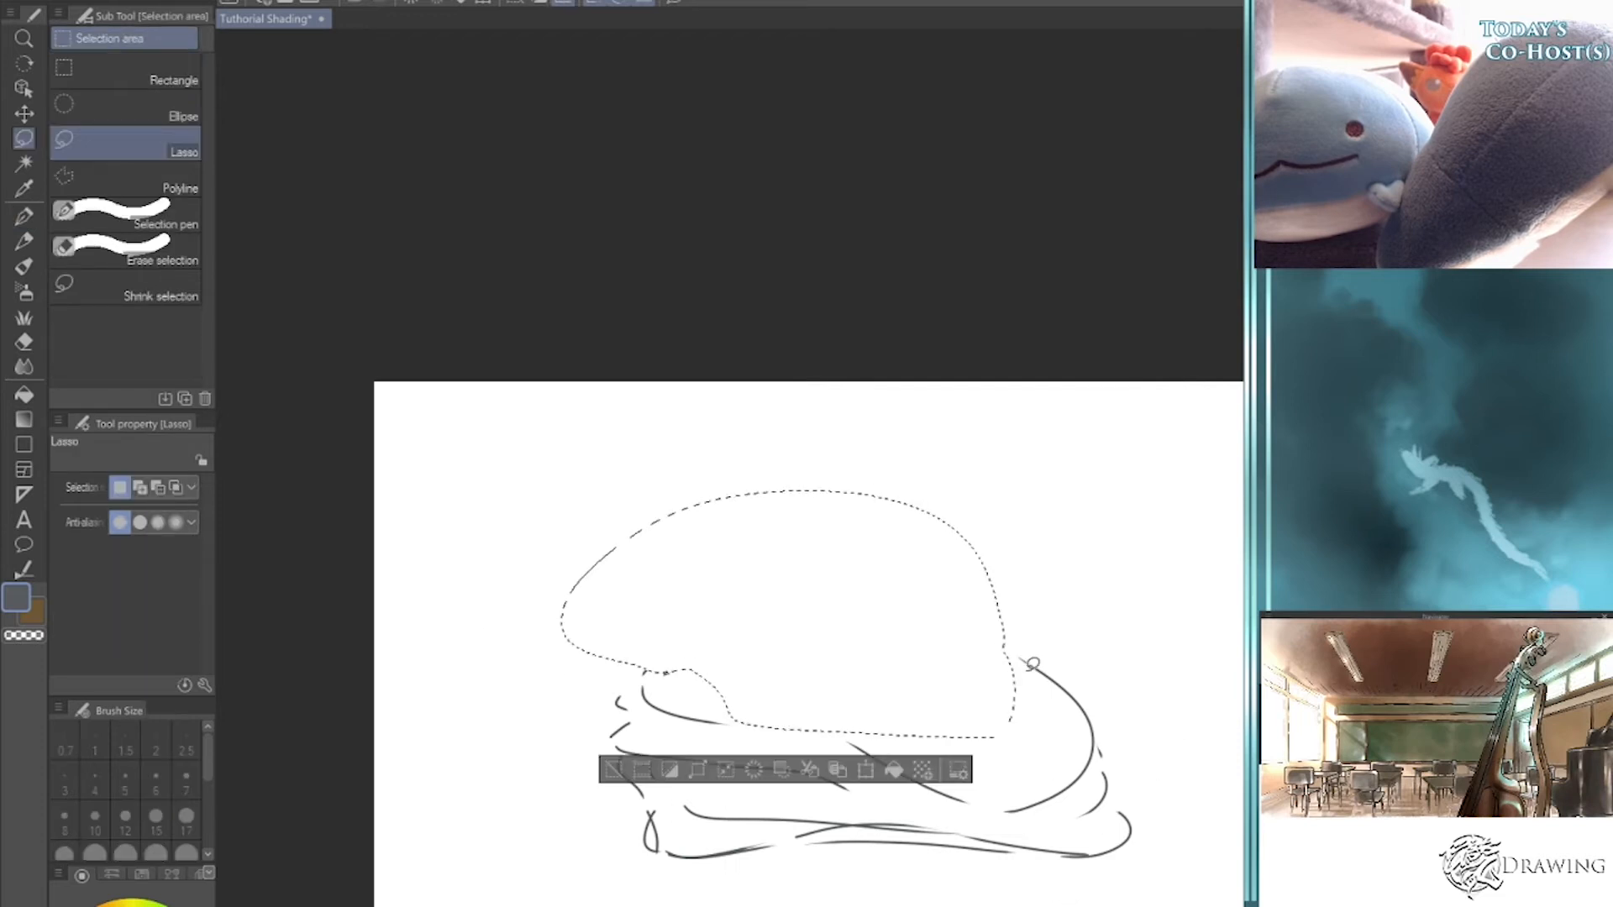
key("Delete")
key("ctrl+d")
- Sketch a new rounded creature body lying diagonally on the pancakes, with its head at the lower left and a foot underneath
key("p")
mouse_move(651, 688)
left_mouse_down()
mouse_move(677, 736)
mouse_move(830, 689)
left_mouse_up()
mouse_move(641, 653)
left_mouse_down()
mouse_move(815, 702)
mouse_move(751, 598)
left_mouse_up()
left_click_drag(817, 580, 862, 574)
mouse_move(676, 632)
left_mouse_down()
mouse_move(895, 588)
mouse_move(949, 616)
mouse_move(946, 656)
mouse_move(857, 697)
left_mouse_up()
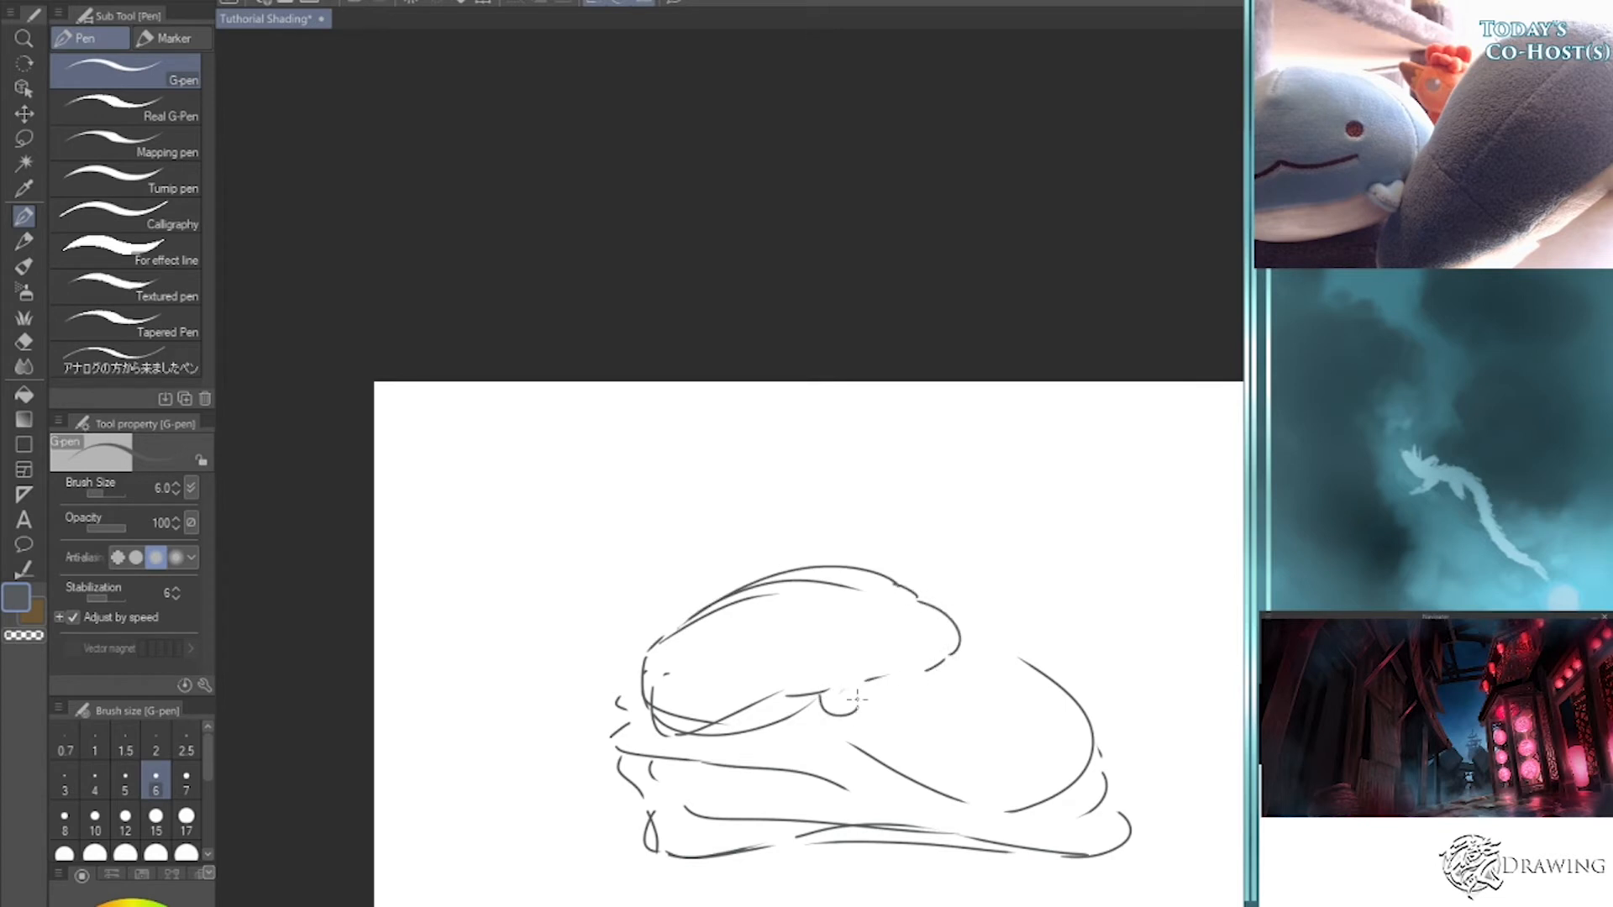
- Add the remaining small feet, two filled eyes and a smiling mouth to the creature
left_click_drag(666, 719, 660, 744)
left_click_drag(934, 654, 967, 643)
left_click_drag(759, 630, 759, 632)
left_click_drag(666, 673, 668, 670)
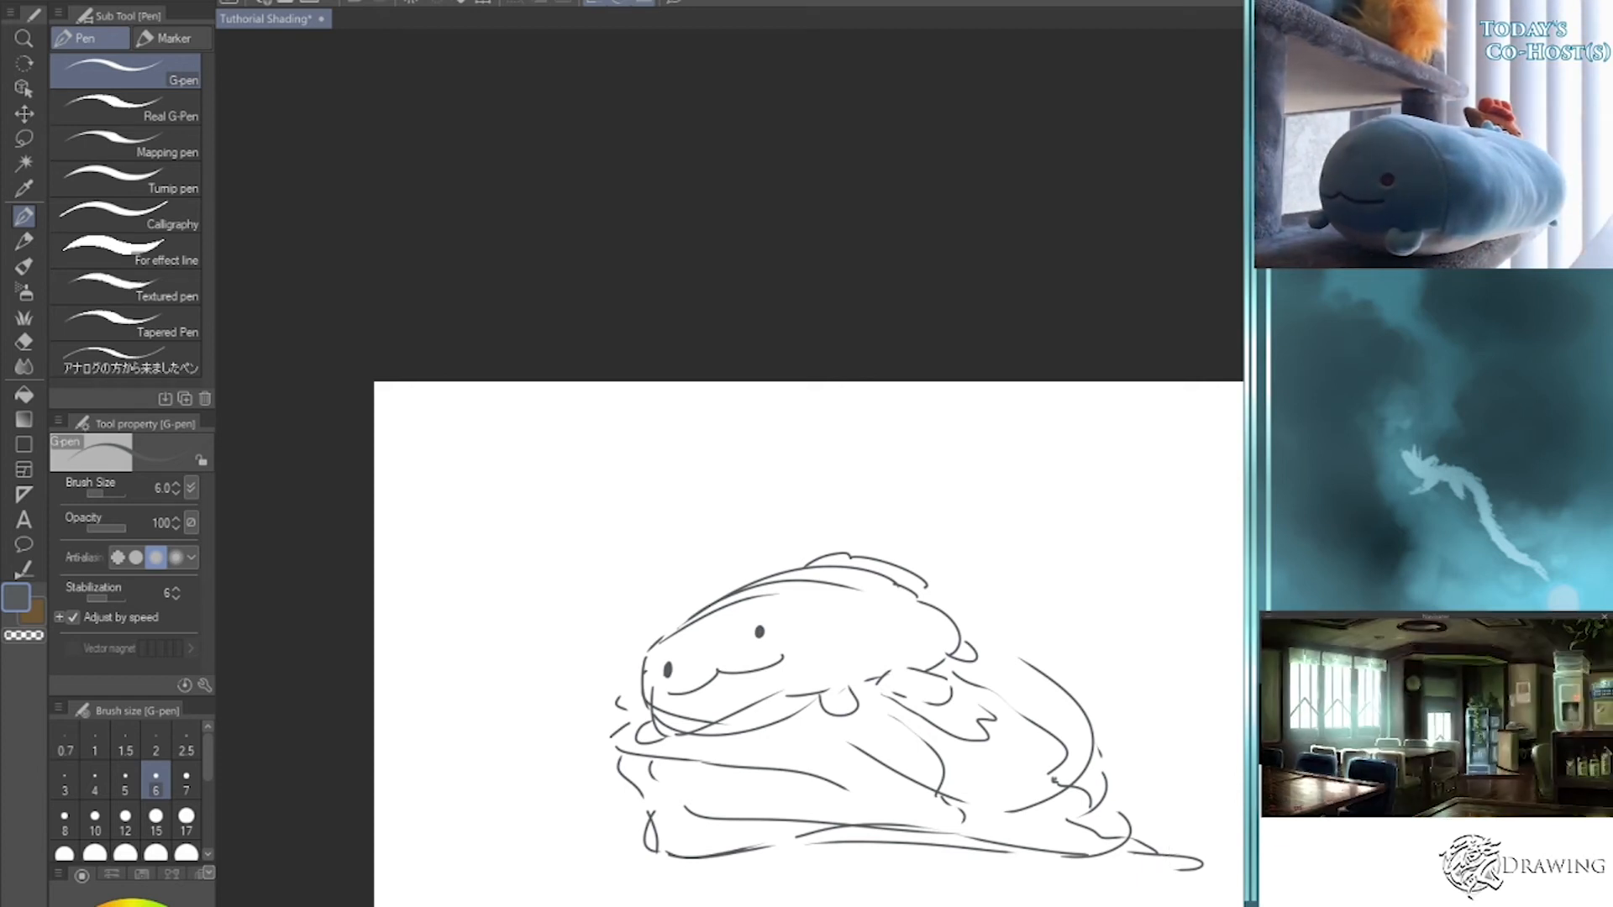
- Try crossing guide lines through the creature's face to show the focal point of the composition
left_click_drag(704, 408, 731, 904)
left_click_drag(423, 736, 1210, 719)
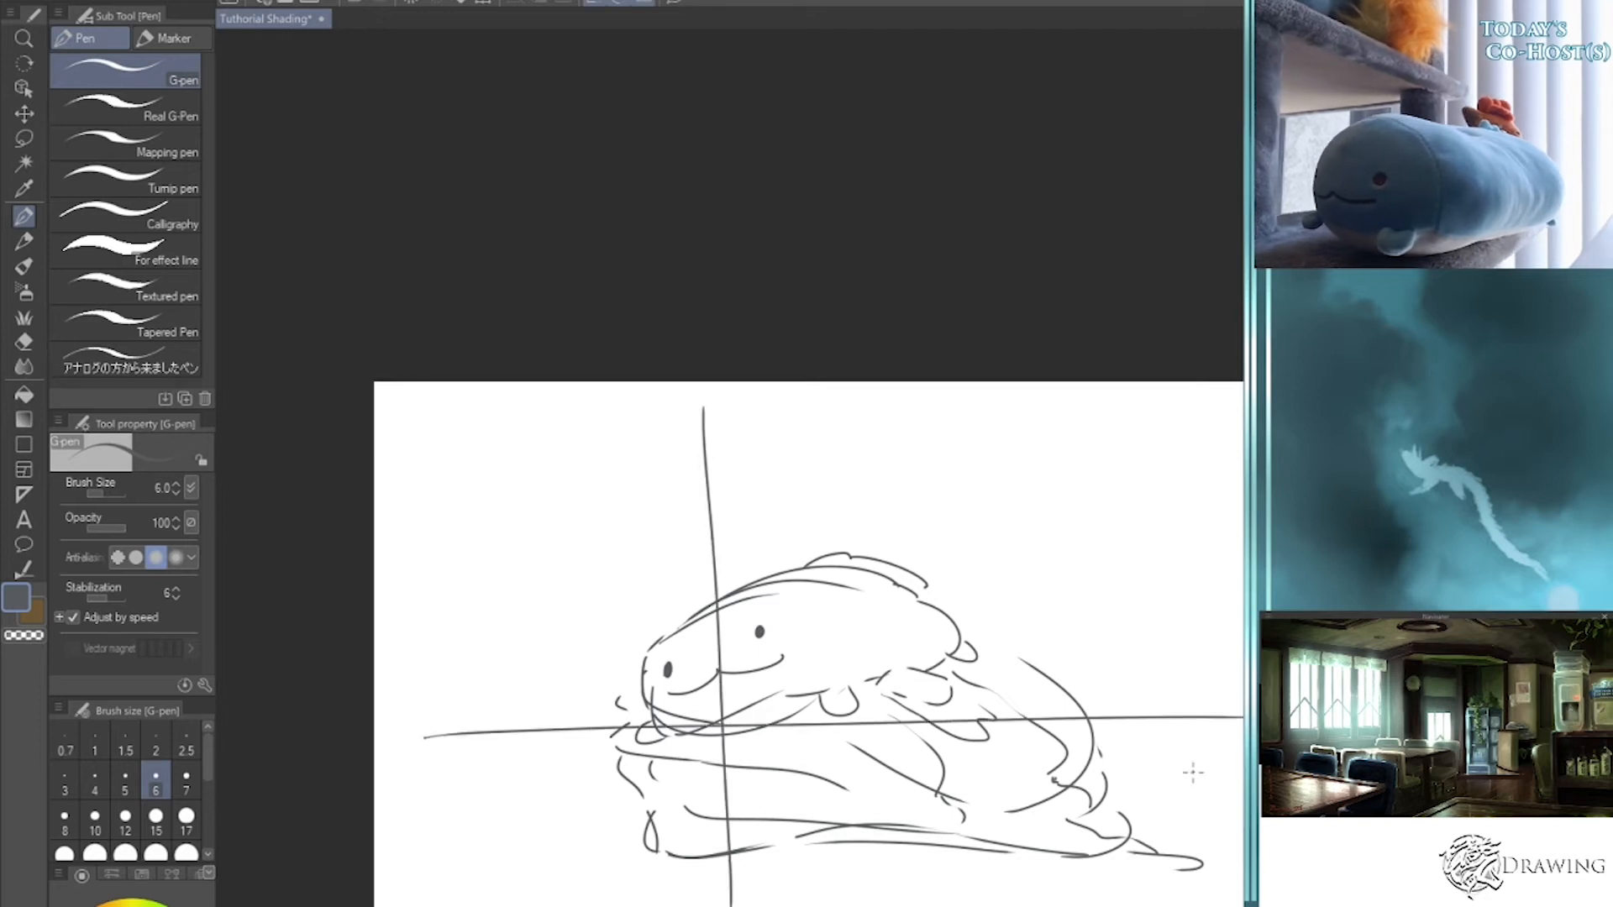
key("ctrl+z")
key("ctrl+z")
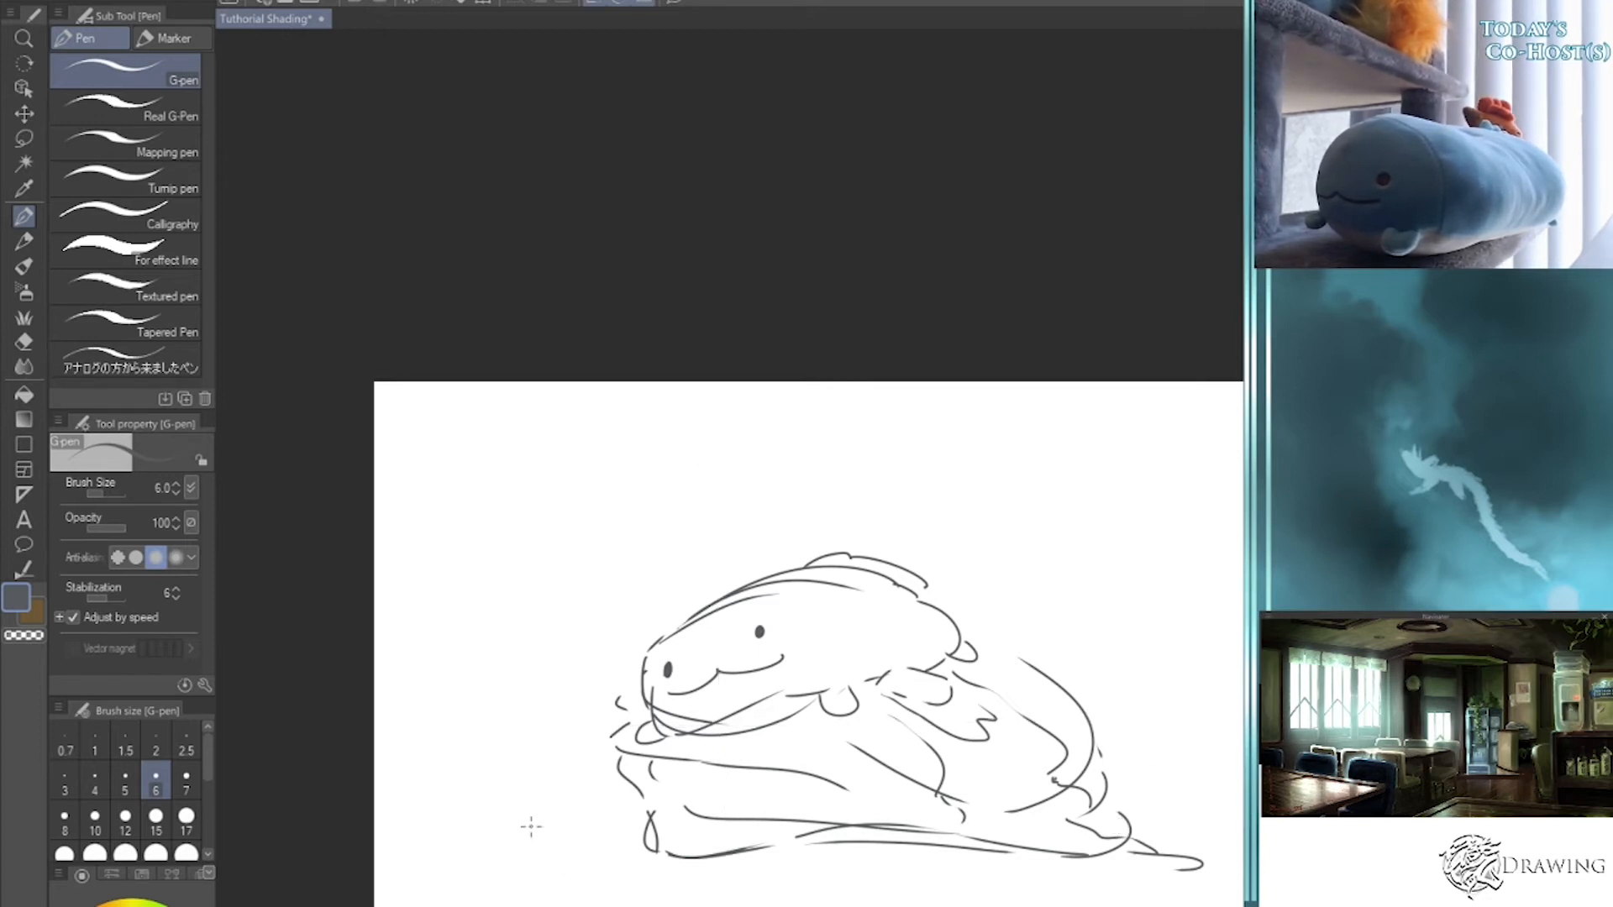
- Draw a small block arrow at the lower left of the pancakes, pointing up toward the creature
mouse_move(411, 867)
left_mouse_down()
mouse_move(463, 871)
mouse_move(430, 828)
left_mouse_up()
key("ctrl+z")
mouse_move(444, 896)
left_mouse_down()
mouse_move(500, 838)
mouse_move(495, 872)
mouse_move(500, 840)
mouse_move(471, 844)
mouse_move(504, 834)
mouse_move(495, 870)
mouse_move(438, 890)
mouse_move(458, 897)
mouse_move(480, 870)
mouse_move(458, 905)
left_mouse_up()
key("e")
key("p")
key("space")
mouse_move(920, 878)
left_mouse_down()
mouse_move(708, 876)
mouse_move(852, 868)
left_mouse_up()
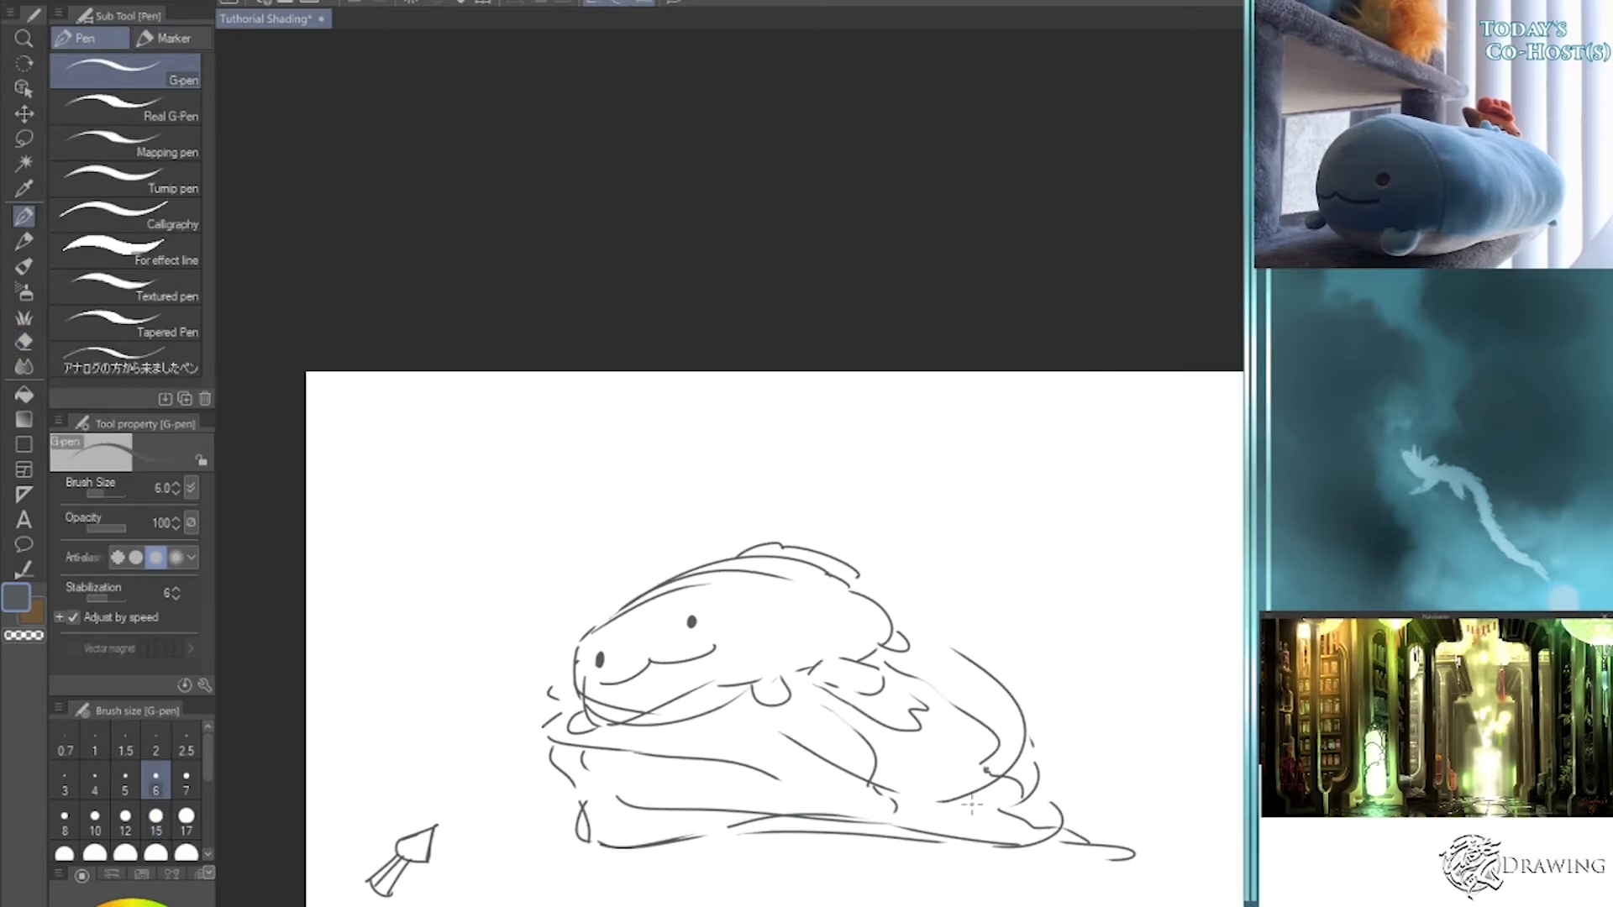
- Reinforce the edges of the stacked pancakes with additional curved contour lines
mouse_move(554, 738)
left_mouse_down()
mouse_move(550, 779)
mouse_move(819, 803)
left_mouse_up()
left_click_drag(657, 776, 863, 800)
mouse_move(568, 798)
left_mouse_down()
mouse_move(555, 824)
mouse_move(944, 802)
left_mouse_up()
mouse_move(1025, 731)
left_mouse_down()
mouse_move(1001, 785)
mouse_move(879, 824)
left_mouse_up()
left_click_drag(827, 827, 724, 820)
- Sketch a wide, flat plate with a double rim beneath the pancake stack
mouse_move(520, 828)
left_mouse_down()
mouse_move(585, 865)
mouse_move(965, 855)
left_mouse_up()
left_click_drag(1065, 808, 1050, 845)
mouse_move(486, 840)
left_mouse_down()
mouse_move(713, 876)
mouse_move(1066, 866)
mouse_move(991, 874)
left_mouse_up()
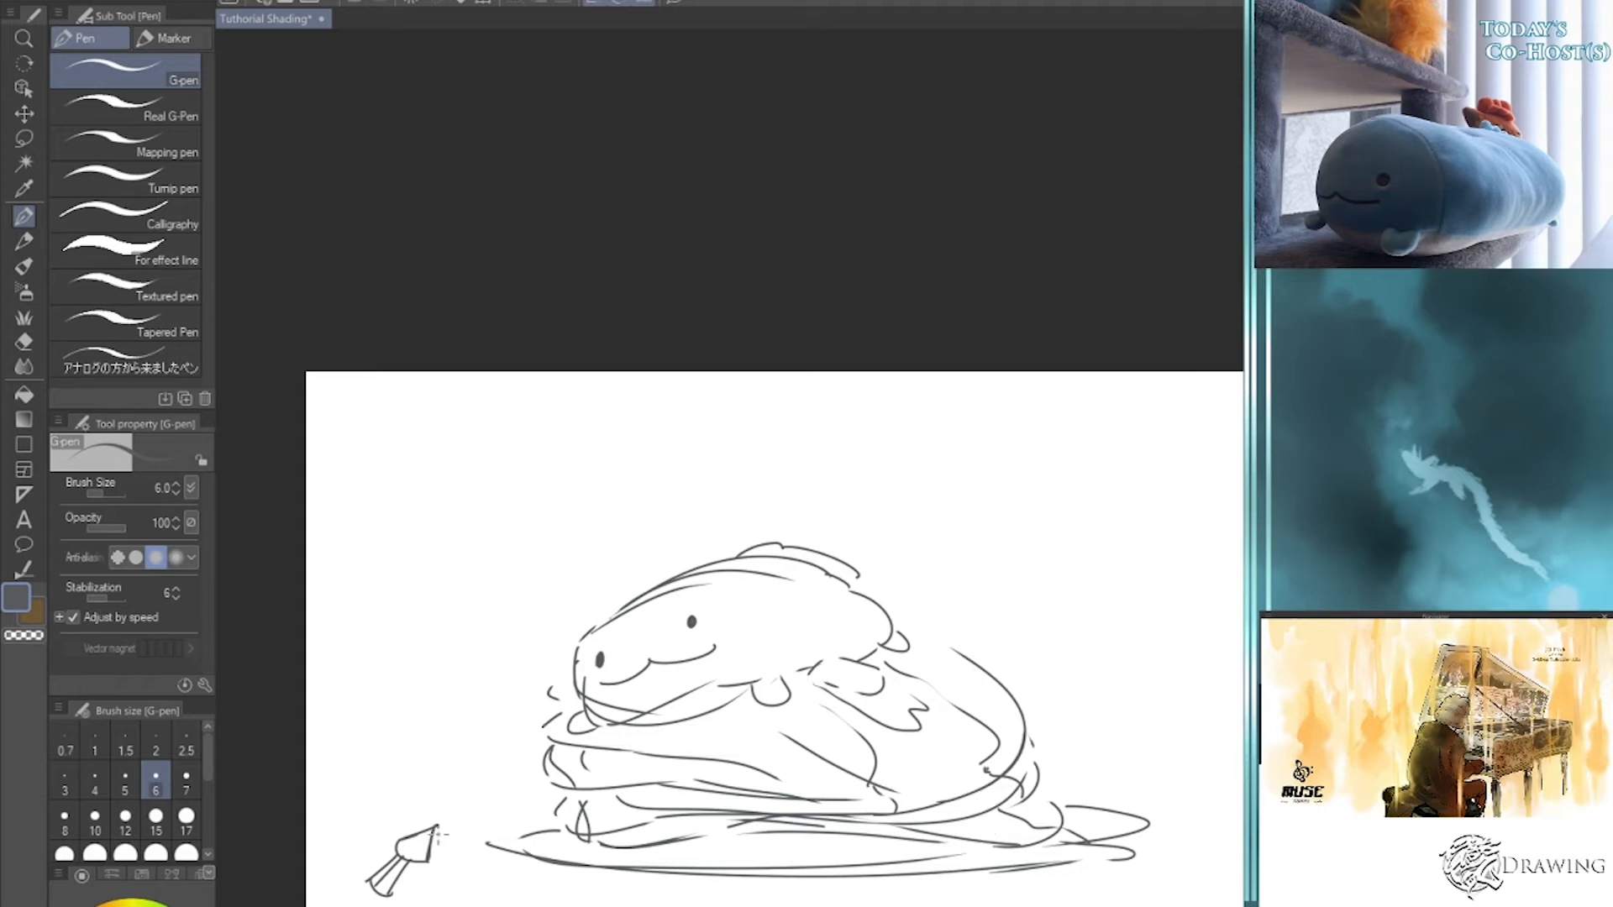
- Draw a circle in the canvas's upper-left area and start shading it grey with the Gouache brush at size 30
mouse_move(374, 432)
left_mouse_down()
mouse_move(476, 445)
mouse_move(375, 432)
left_mouse_up()
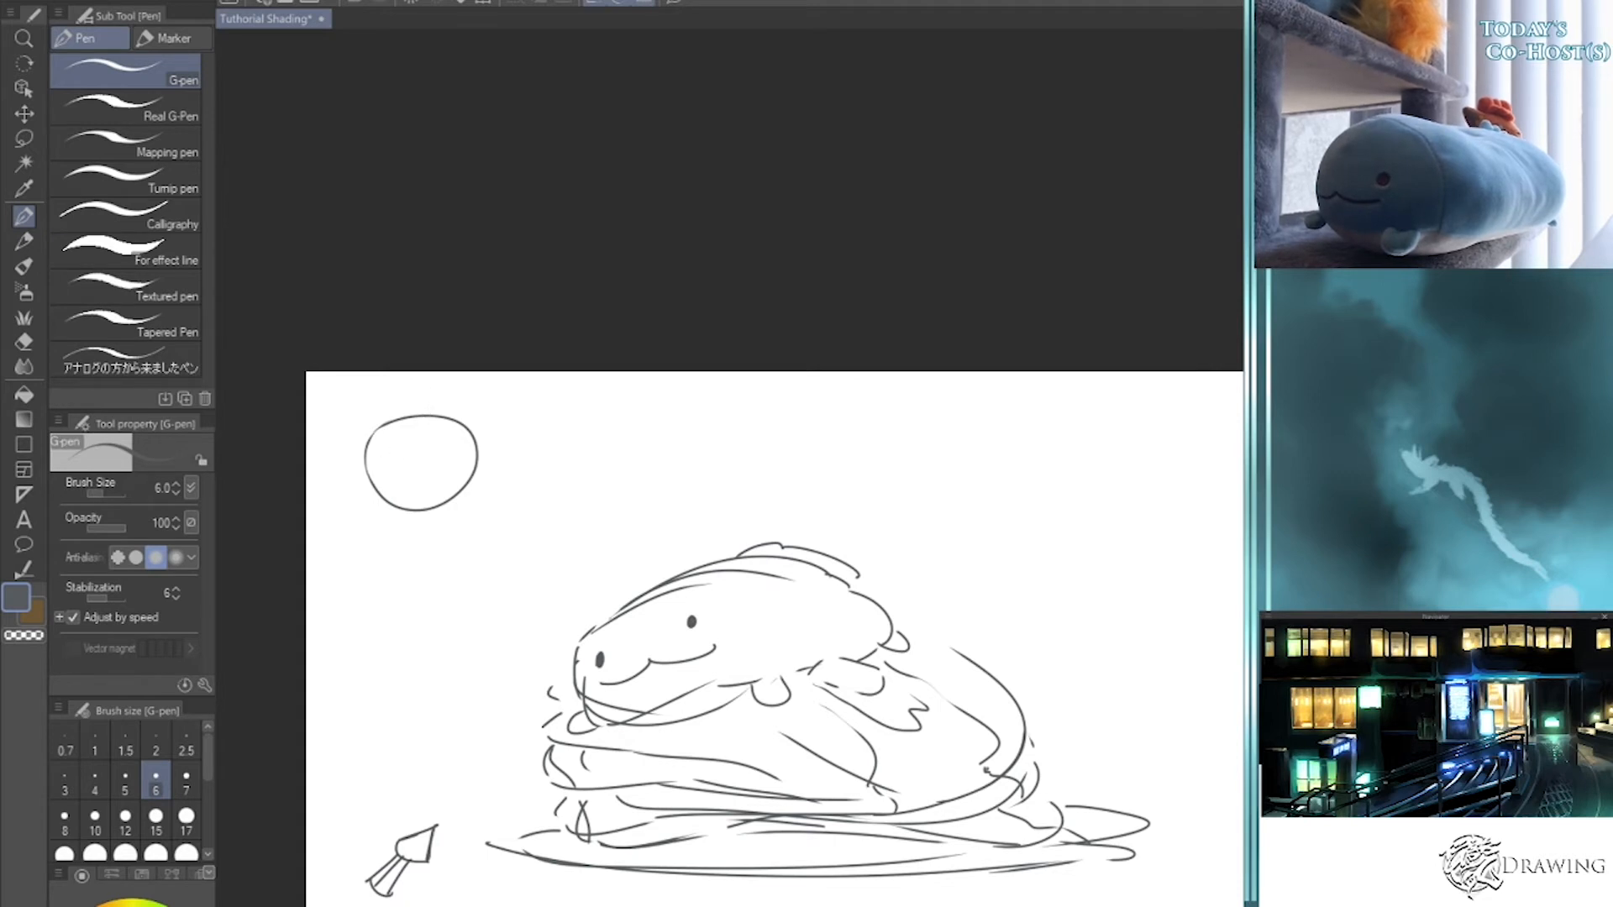
key("b")
key("bracketright")
key("bracketright")
key("bracketright")
mouse_move(404, 445)
left_mouse_down()
mouse_move(398, 477)
mouse_move(391, 448)
left_mouse_up()
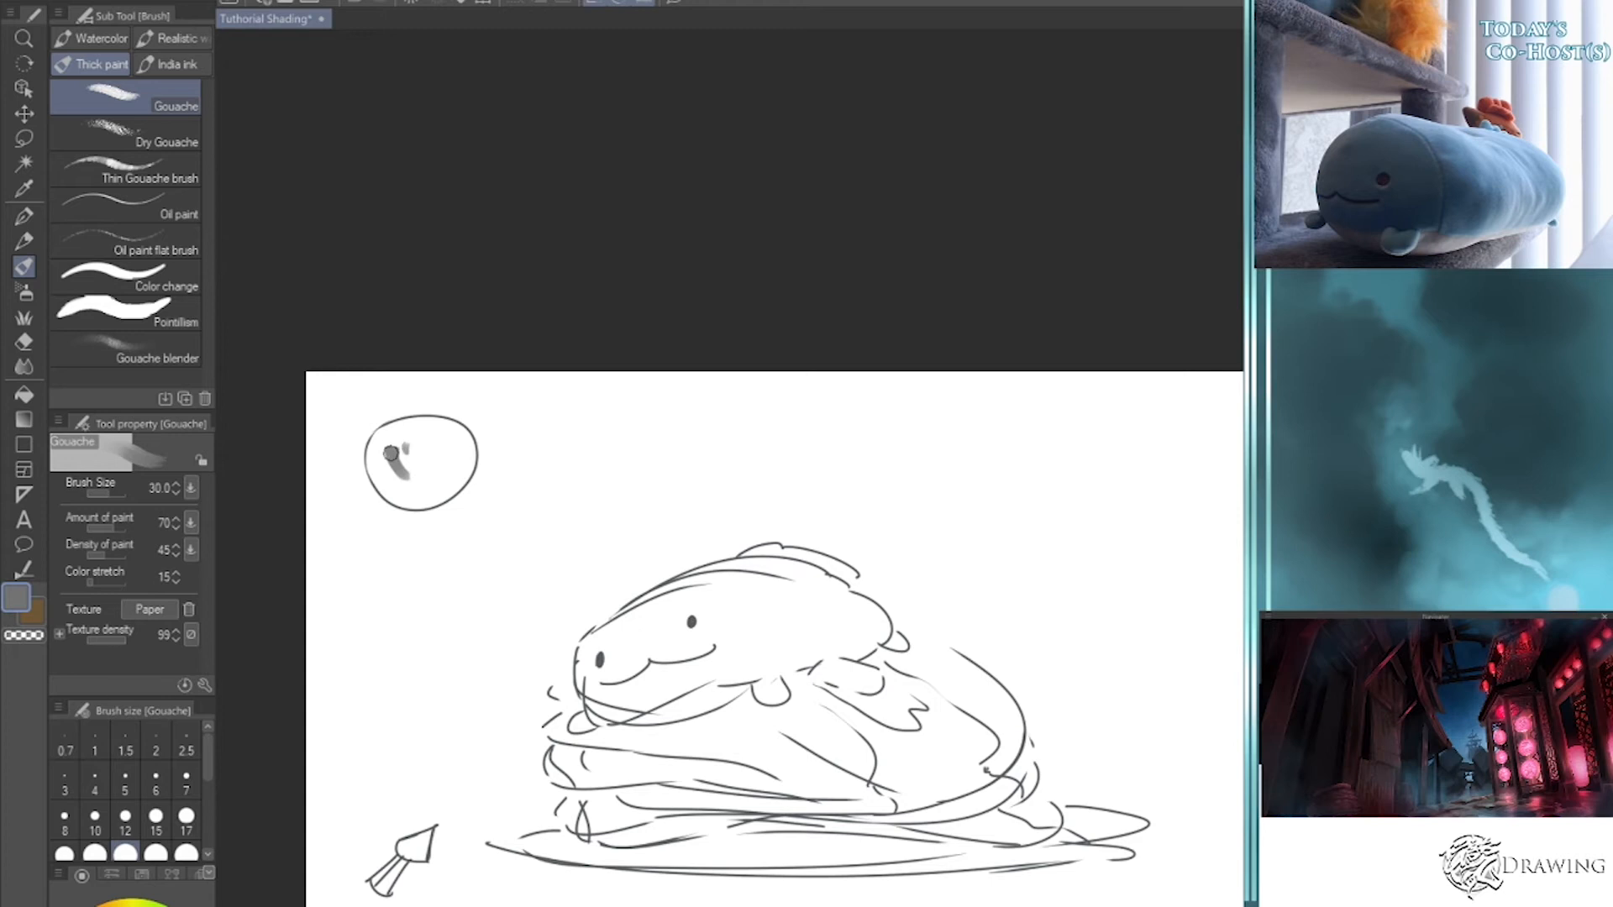
key("bracketright")
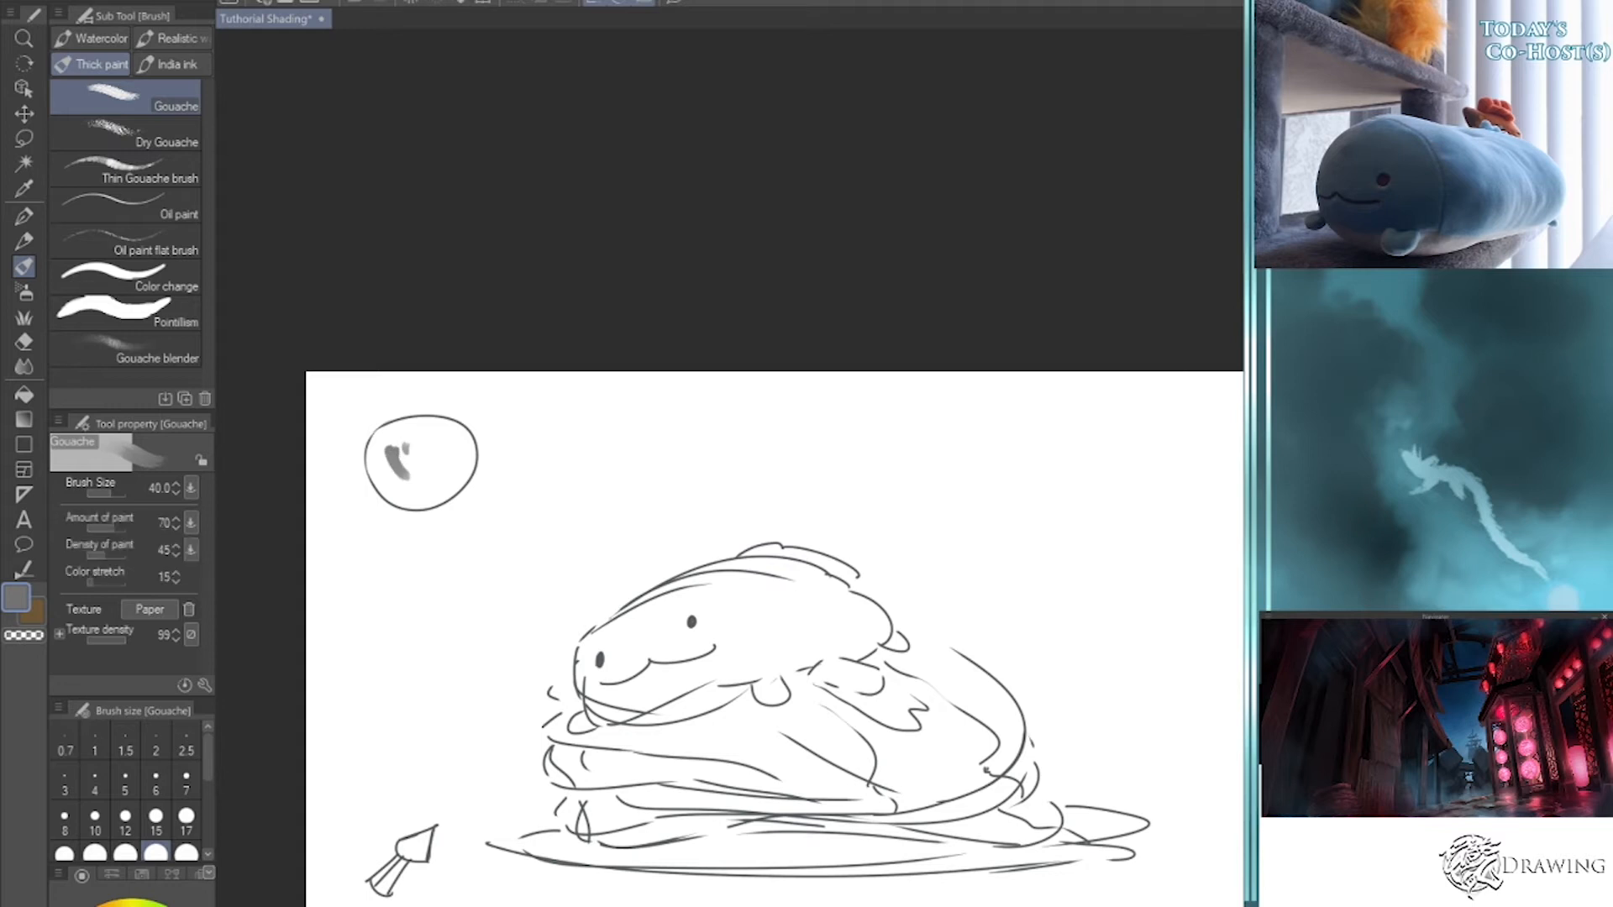
- Erase the plate's outer ends beneath the pancake stack with the Hard eraser at size 150
key("e")
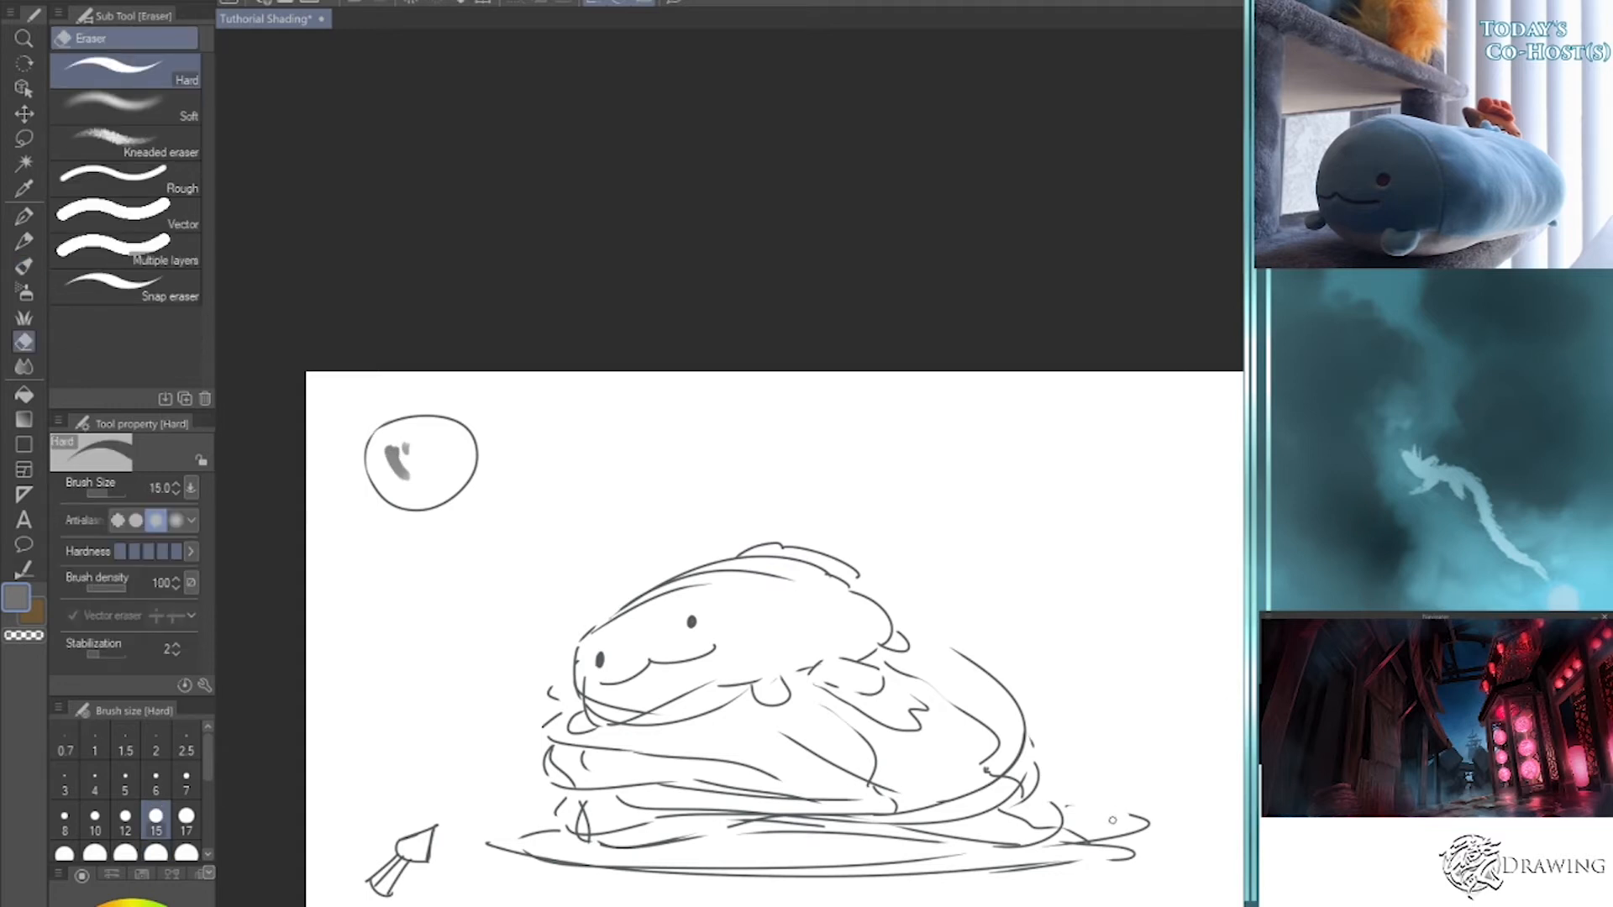
key("bracketright")
key("bracketright")
key("bracketright")
key("bracketright")
key("bracketright")
key("bracketright")
key("bracketright")
key("bracketright")
key("bracketright")
key("bracketright")
key("bracketright")
key("bracketright")
mouse_move(1149, 812)
left_mouse_down()
mouse_move(1105, 843)
mouse_move(1152, 834)
mouse_move(532, 864)
left_mouse_up()
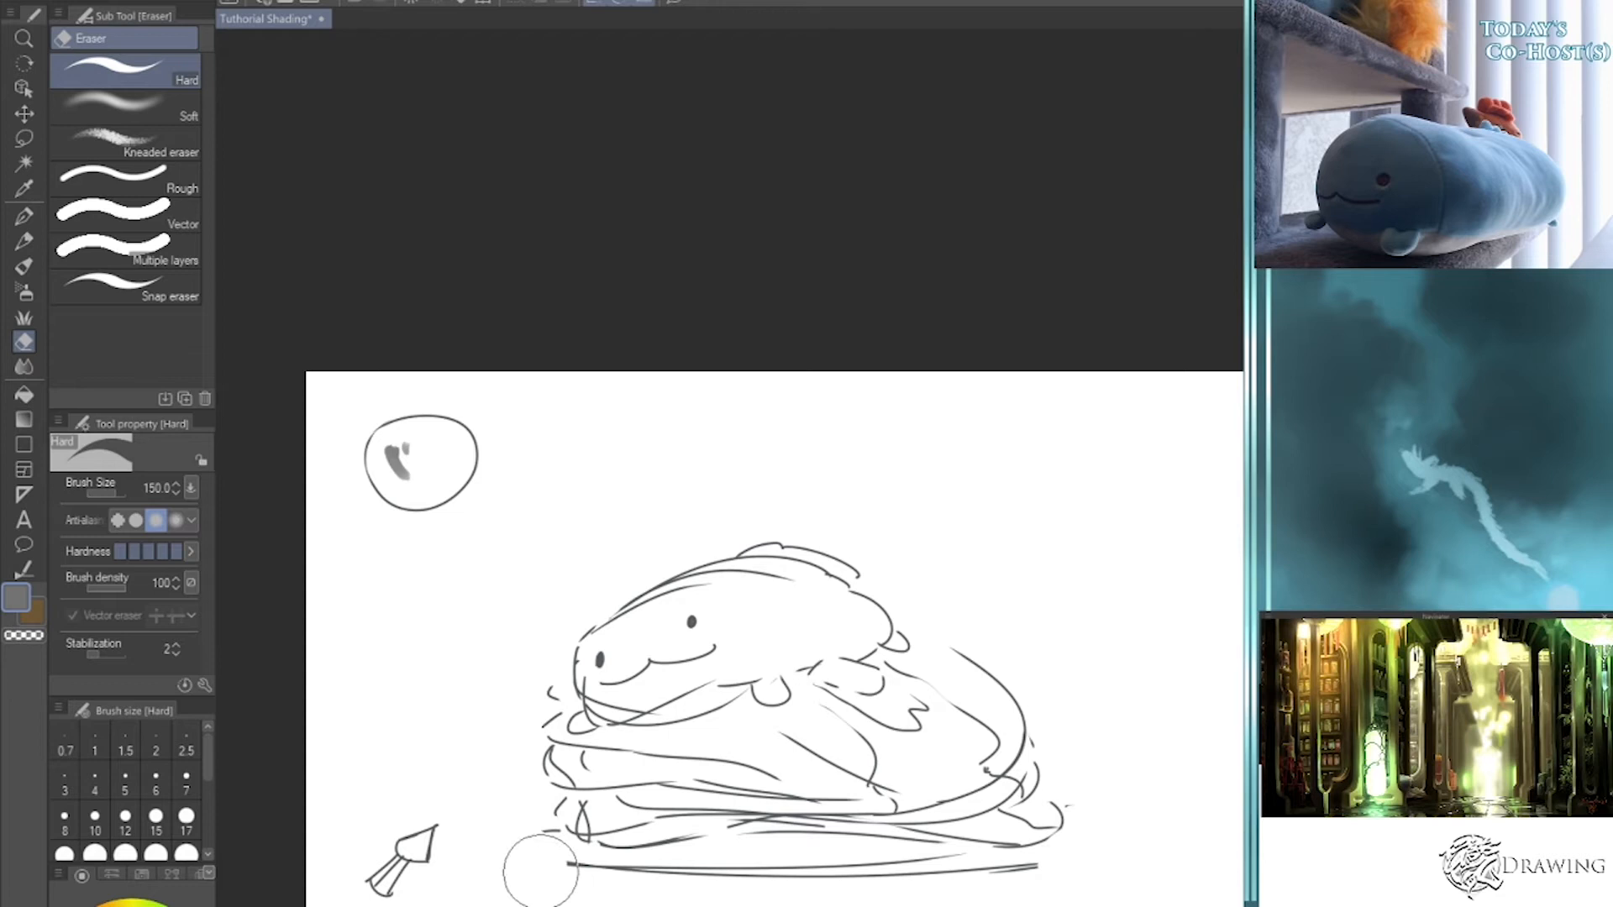
- Sketch the sides and base of another layer beneath the pancake stack with the Gouache brush at size 12
key("b")
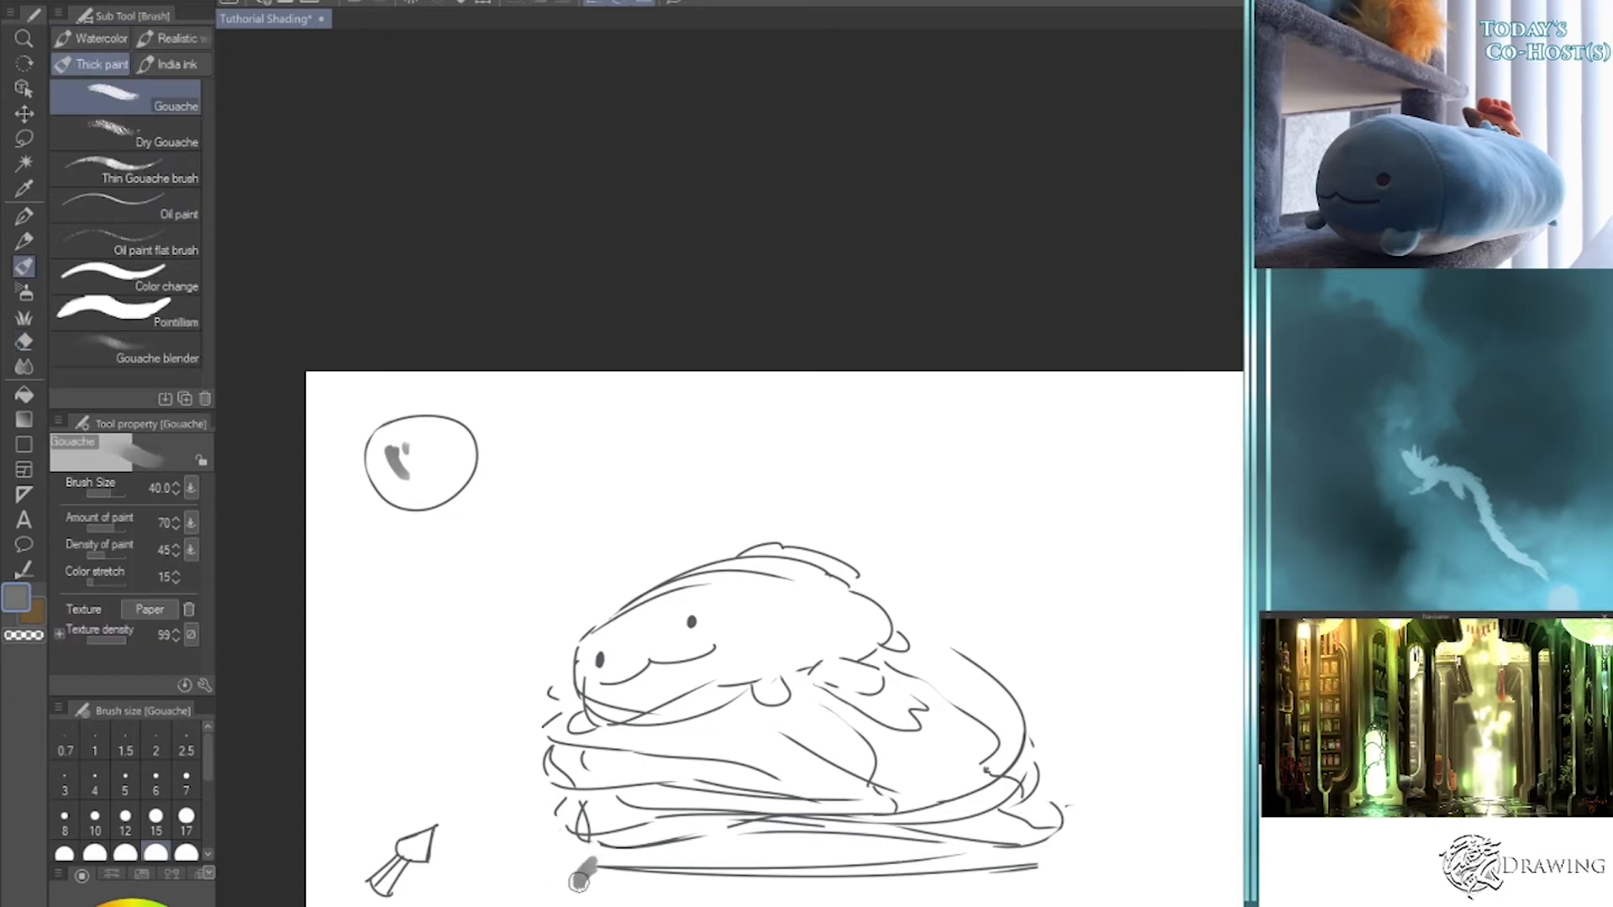
key("bracketleft")
key("bracketleft")
key("bracketleft")
key("bracketleft")
key("bracketleft")
key("bracketleft")
key("bracketleft")
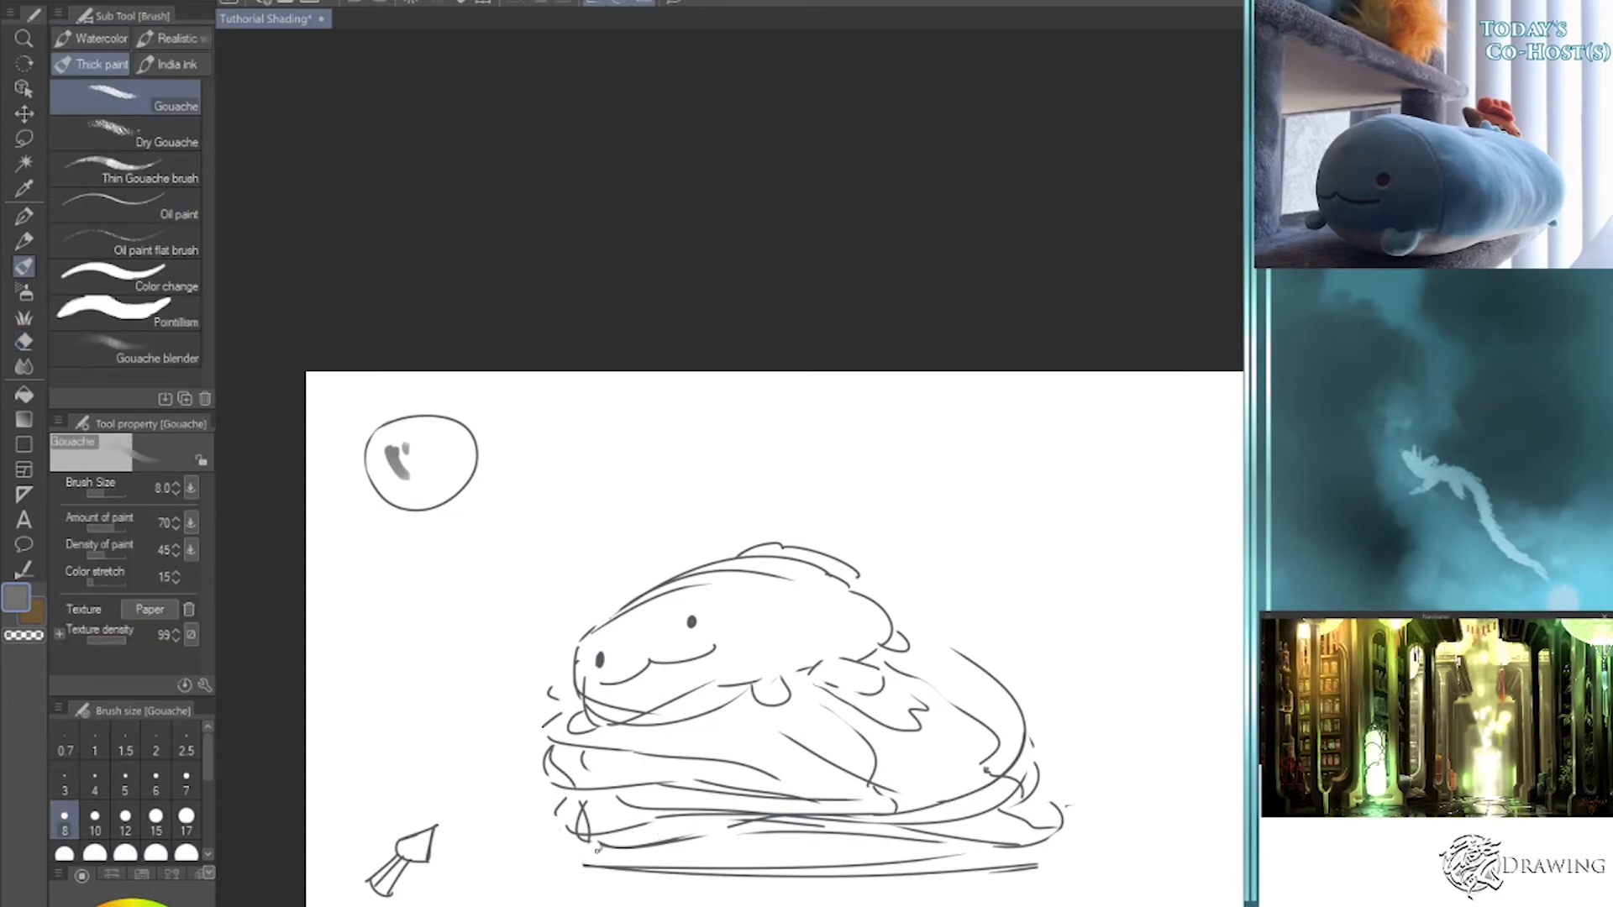
key("bracketright")
mouse_move(1012, 879)
left_mouse_down()
mouse_move(622, 895)
mouse_move(1079, 904)
mouse_move(1036, 893)
mouse_move(1055, 905)
left_mouse_up()
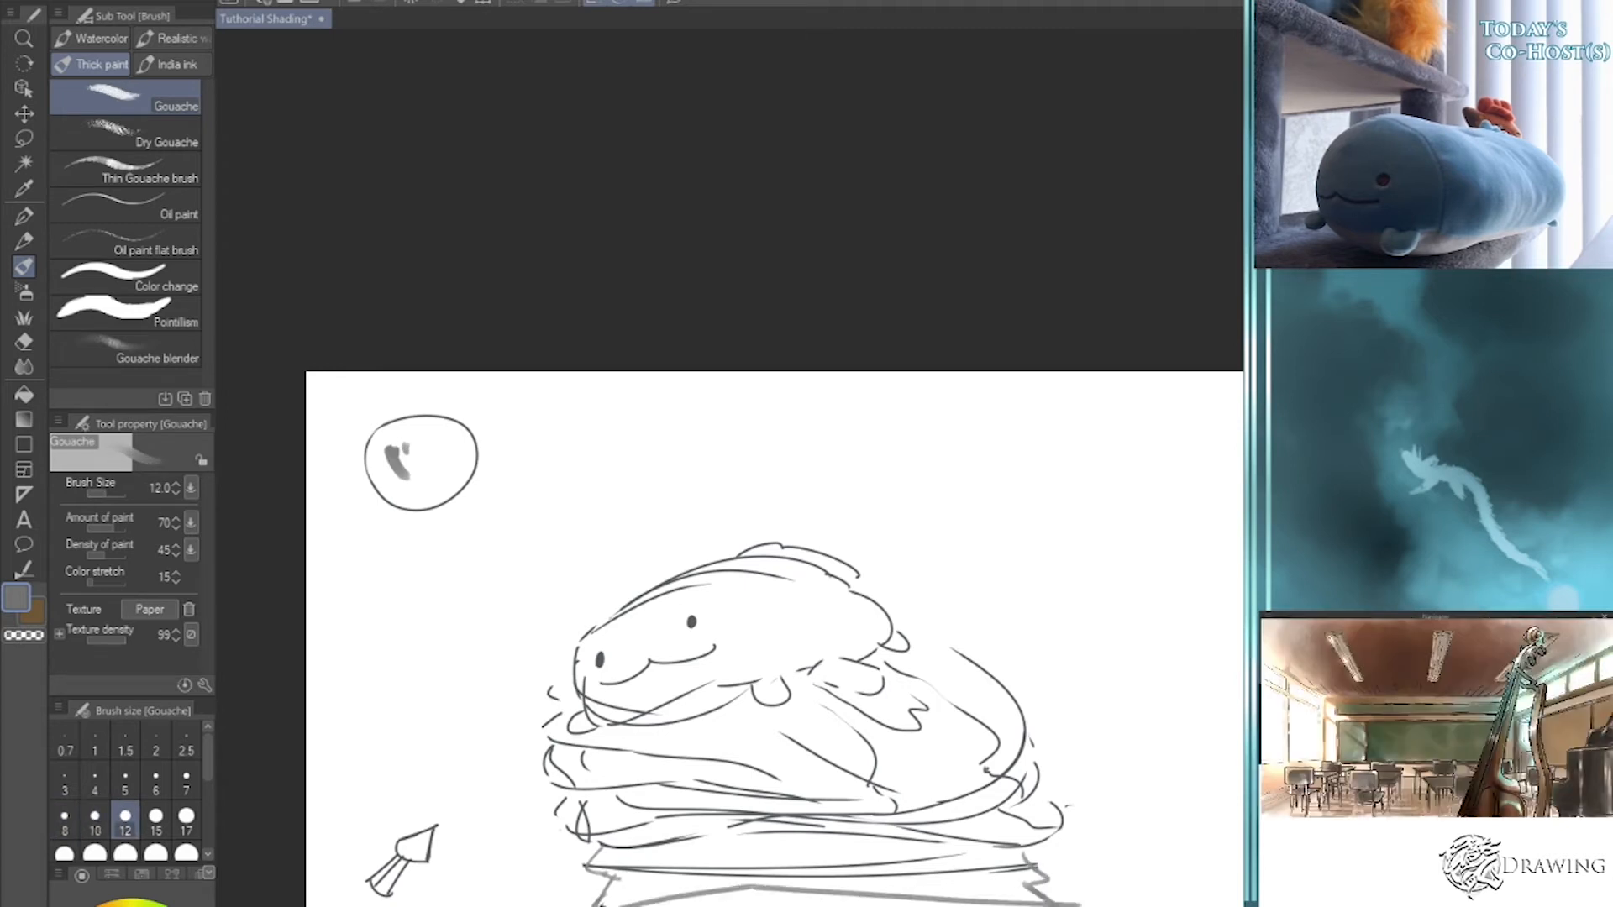
mouse_move(450, 905)
left_mouse_down()
mouse_move(541, 651)
mouse_move(591, 795)
left_mouse_up()
key("ctrl+z")
key("ctrl+z")
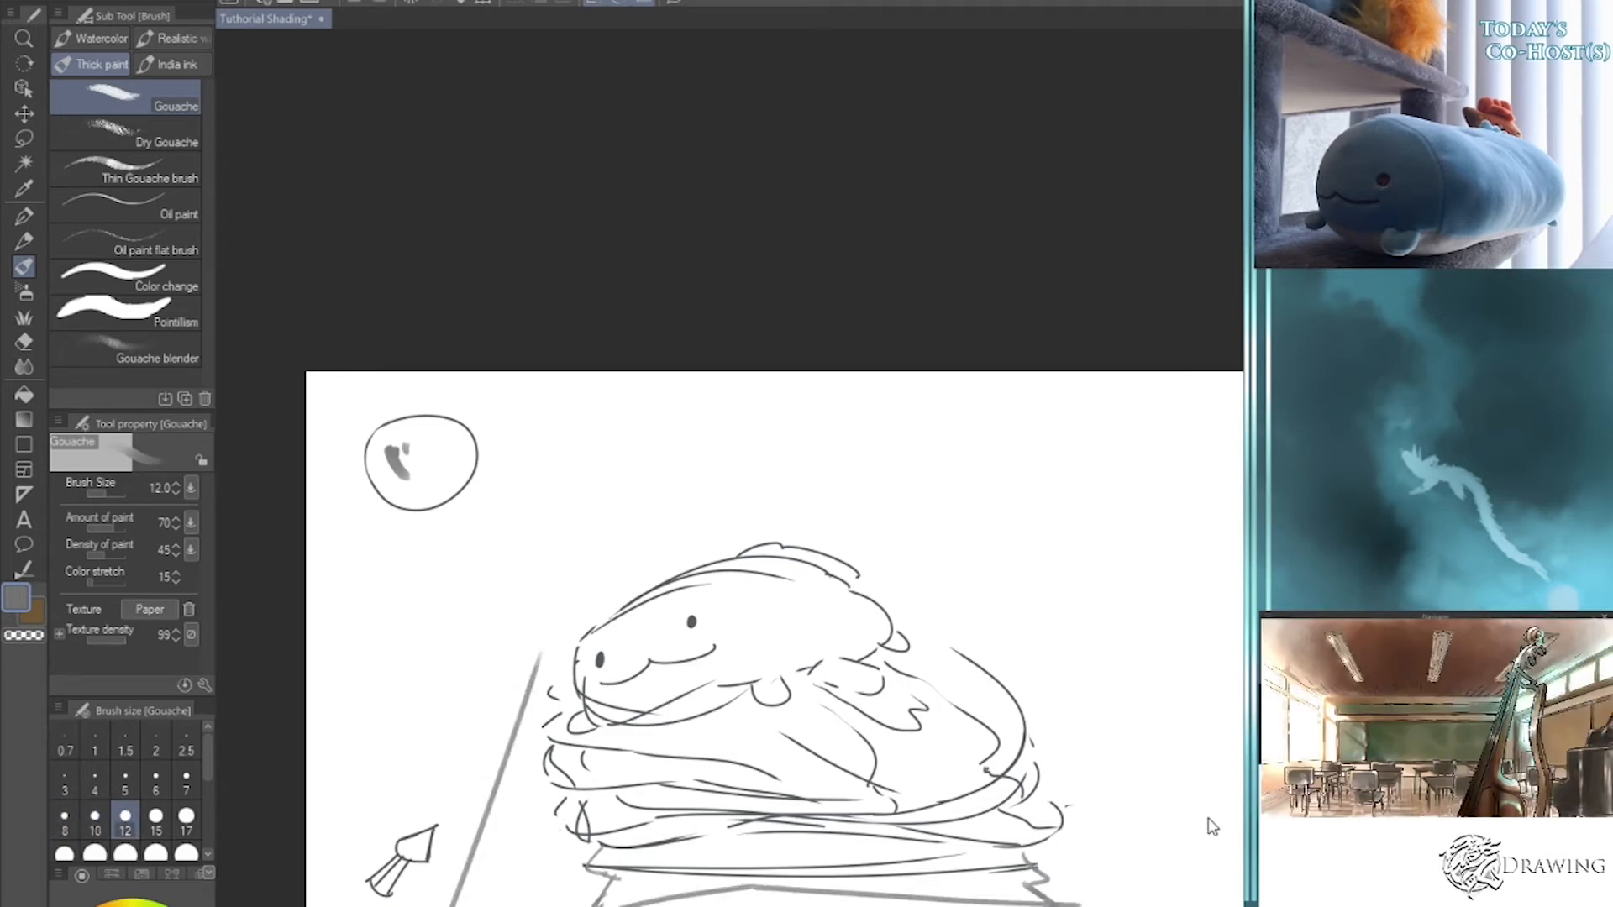
- Reinforce the pancake stack's lower edge with thicker curved grey strokes
left_click_drag(1040, 792, 1057, 830)
mouse_move(654, 844)
left_mouse_down()
mouse_move(608, 878)
mouse_move(855, 854)
mouse_move(734, 858)
mouse_move(1012, 880)
mouse_move(897, 859)
mouse_move(789, 855)
left_mouse_up()
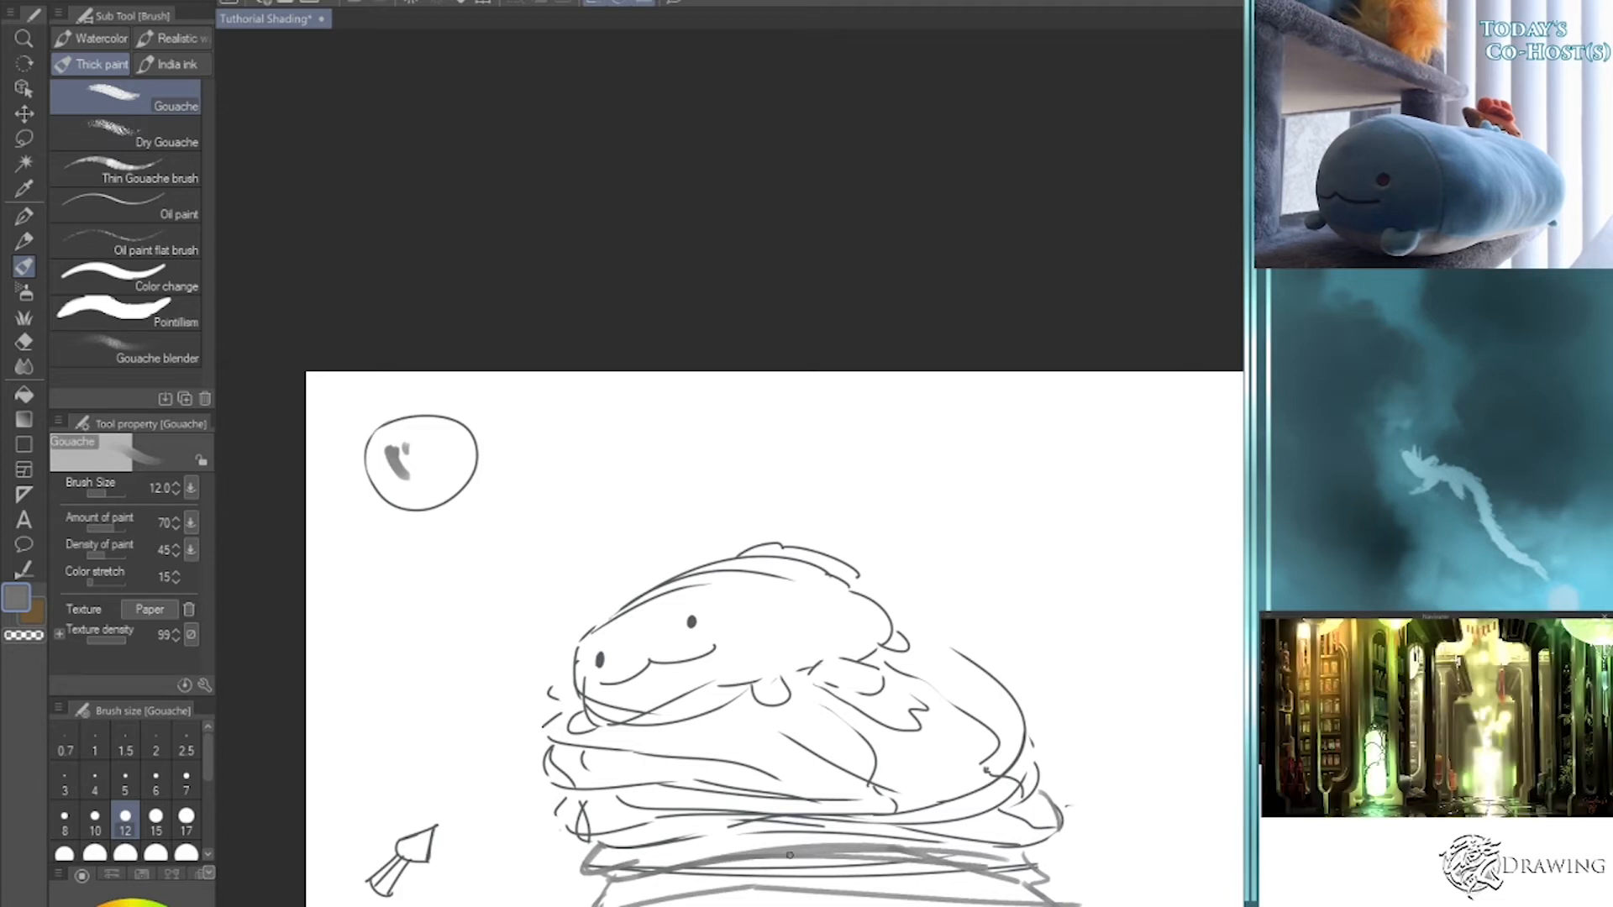
- Shade the sample circle's interior in grey with a larger Gouache brush
mouse_move(397, 458)
left_mouse_down()
mouse_move(435, 477)
mouse_move(396, 441)
mouse_move(406, 473)
mouse_move(392, 443)
mouse_move(410, 427)
mouse_move(391, 467)
left_mouse_up()
key("]")
key("]")
key("]")
key("]")
mouse_move(394, 430)
left_mouse_down()
mouse_move(388, 447)
mouse_move(420, 479)
left_mouse_up()
mouse_move(384, 462)
left_mouse_down()
mouse_move(434, 454)
mouse_move(427, 488)
mouse_move(405, 469)
mouse_move(471, 459)
mouse_move(399, 442)
mouse_move(402, 463)
mouse_move(426, 436)
mouse_move(409, 473)
mouse_move(433, 450)
mouse_move(418, 419)
mouse_move(427, 458)
mouse_move(444, 432)
mouse_move(433, 449)
mouse_move(433, 407)
mouse_move(422, 440)
mouse_move(445, 458)
mouse_move(439, 427)
mouse_move(402, 433)
mouse_move(405, 447)
mouse_move(429, 469)
mouse_move(472, 447)
left_mouse_up()
- Sample greys from the sample sphere and extend its shading along the left side with the Gouache brush
key("[")
key("u")
key("i")
left_click(428, 413)
key("b")
key("bracketright")
key("bracketright")
key("bracketright")
left_click(434, 449, "alt")
key("bracketleft")
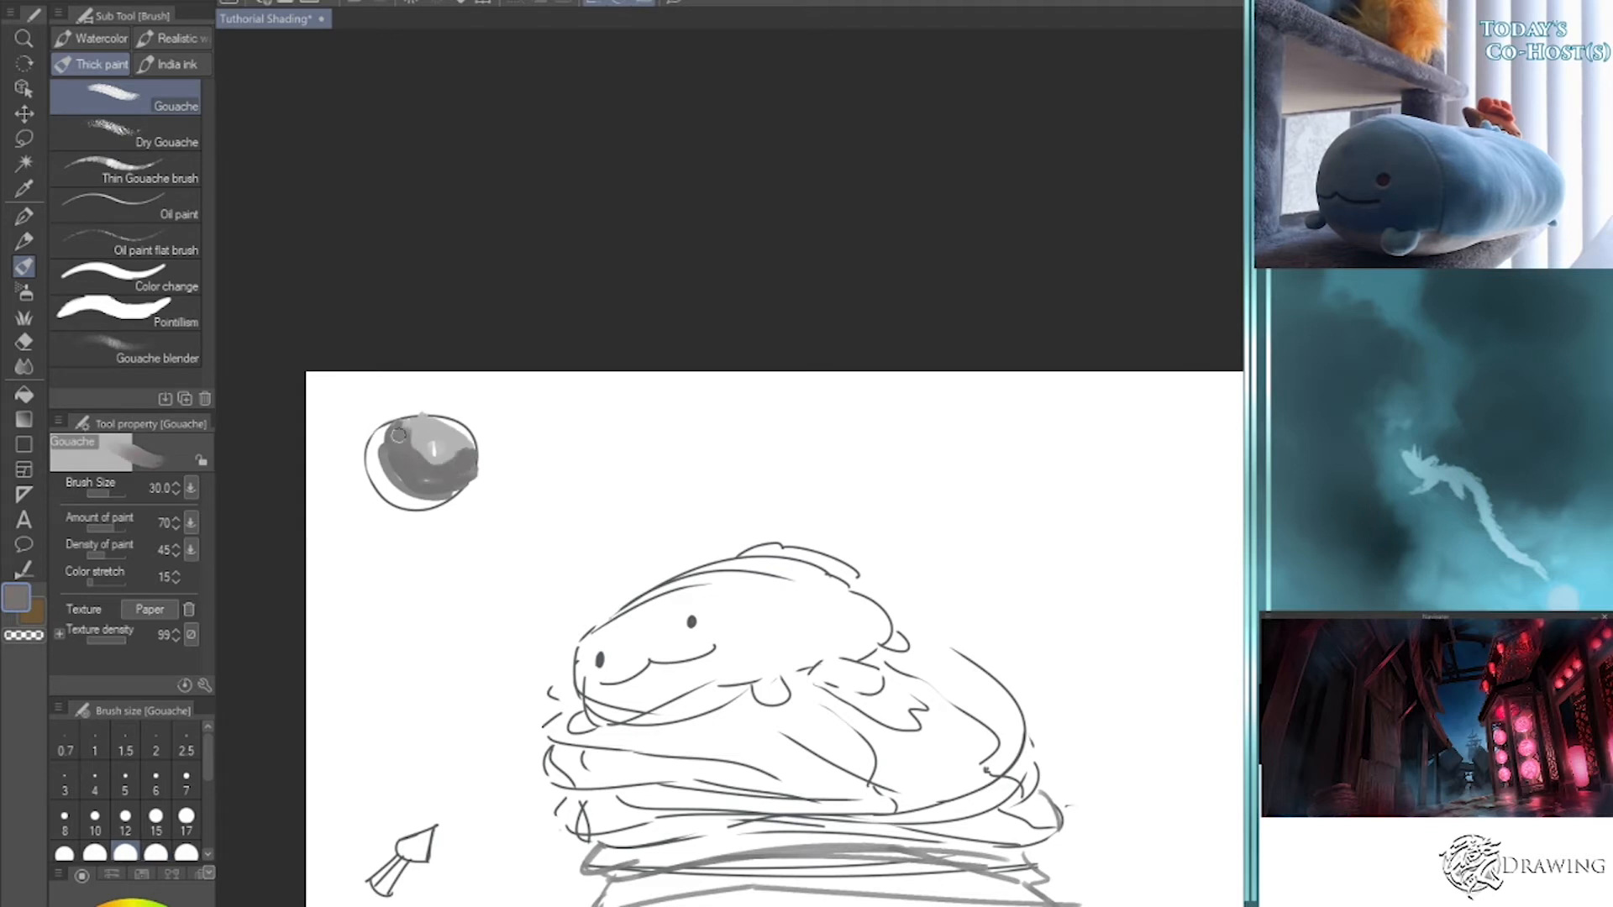
left_click(398, 434, "alt")
key("bracketleft")
mouse_move(379, 459)
left_mouse_down()
mouse_move(429, 493)
mouse_move(378, 456)
mouse_move(381, 474)
mouse_move(384, 435)
mouse_move(389, 479)
left_mouse_up()
- Paint light grey along the sphere's left rim and a mid-grey transition along its lower edge at brush size 17
left_click(312, 434, "alt")
key("bracketleft")
left_click(384, 455, "alt")
mouse_move(378, 450)
left_mouse_down()
mouse_move(383, 490)
mouse_move(408, 503)
left_mouse_up()
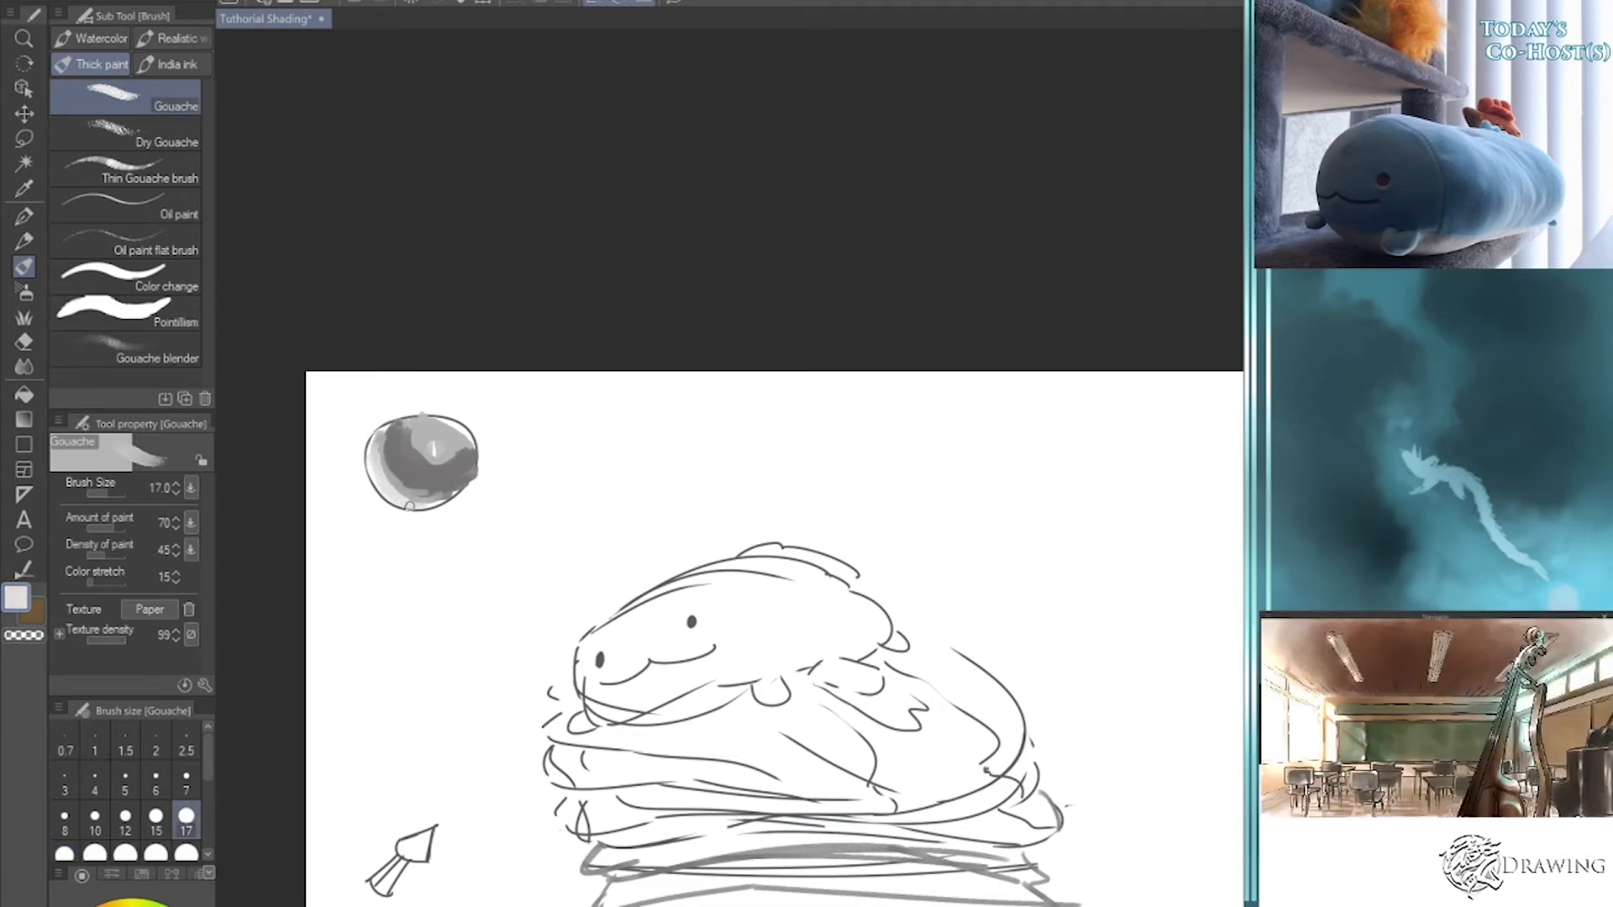
key("i")
left_click(390, 438)
key("b")
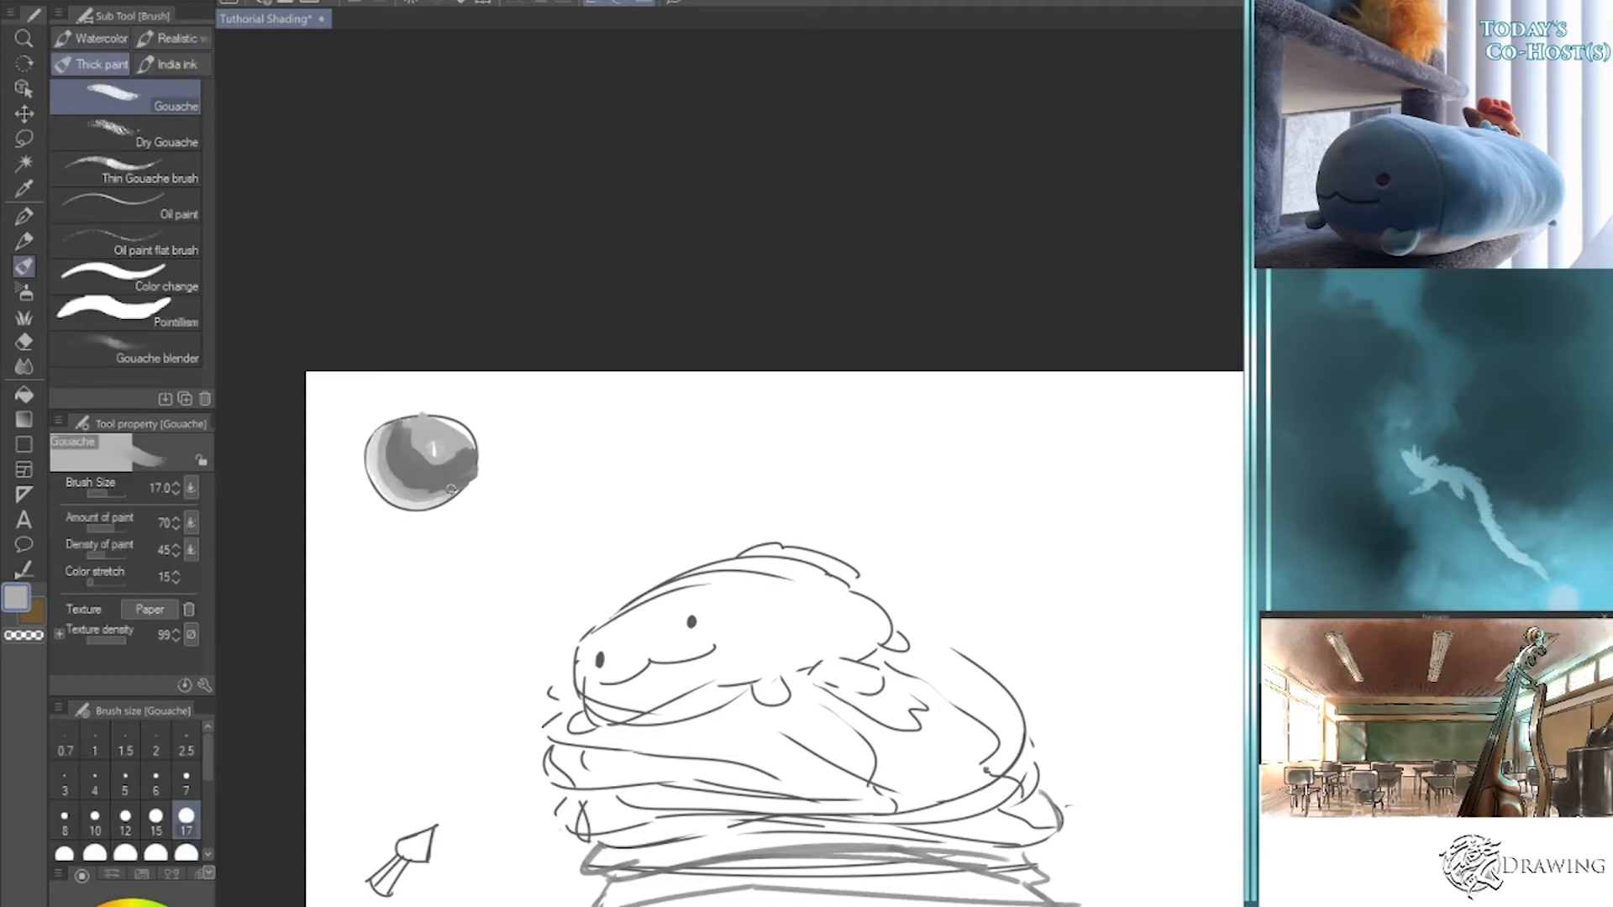
left_click_drag(419, 498, 464, 475)
- Cover the sphere's central highlight and upper edge with a sampled mid grey
key("i")
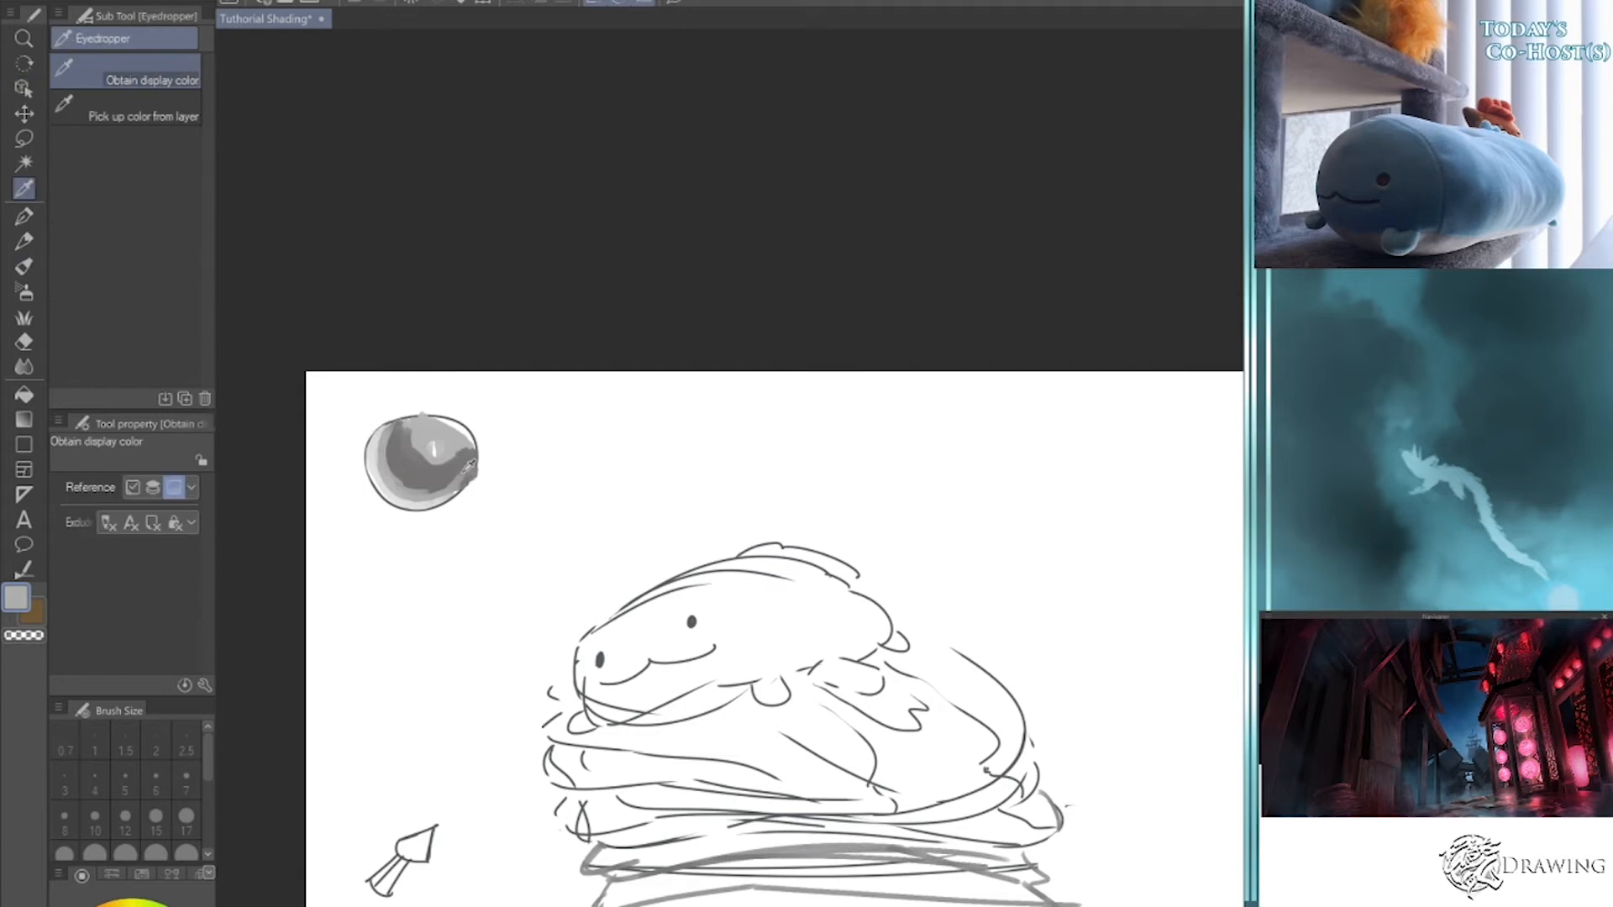
left_click(468, 464)
key("b")
mouse_move(435, 434)
left_mouse_down()
mouse_move(467, 445)
mouse_move(425, 430)
mouse_move(447, 423)
mouse_move(430, 453)
mouse_move(452, 456)
left_mouse_up()
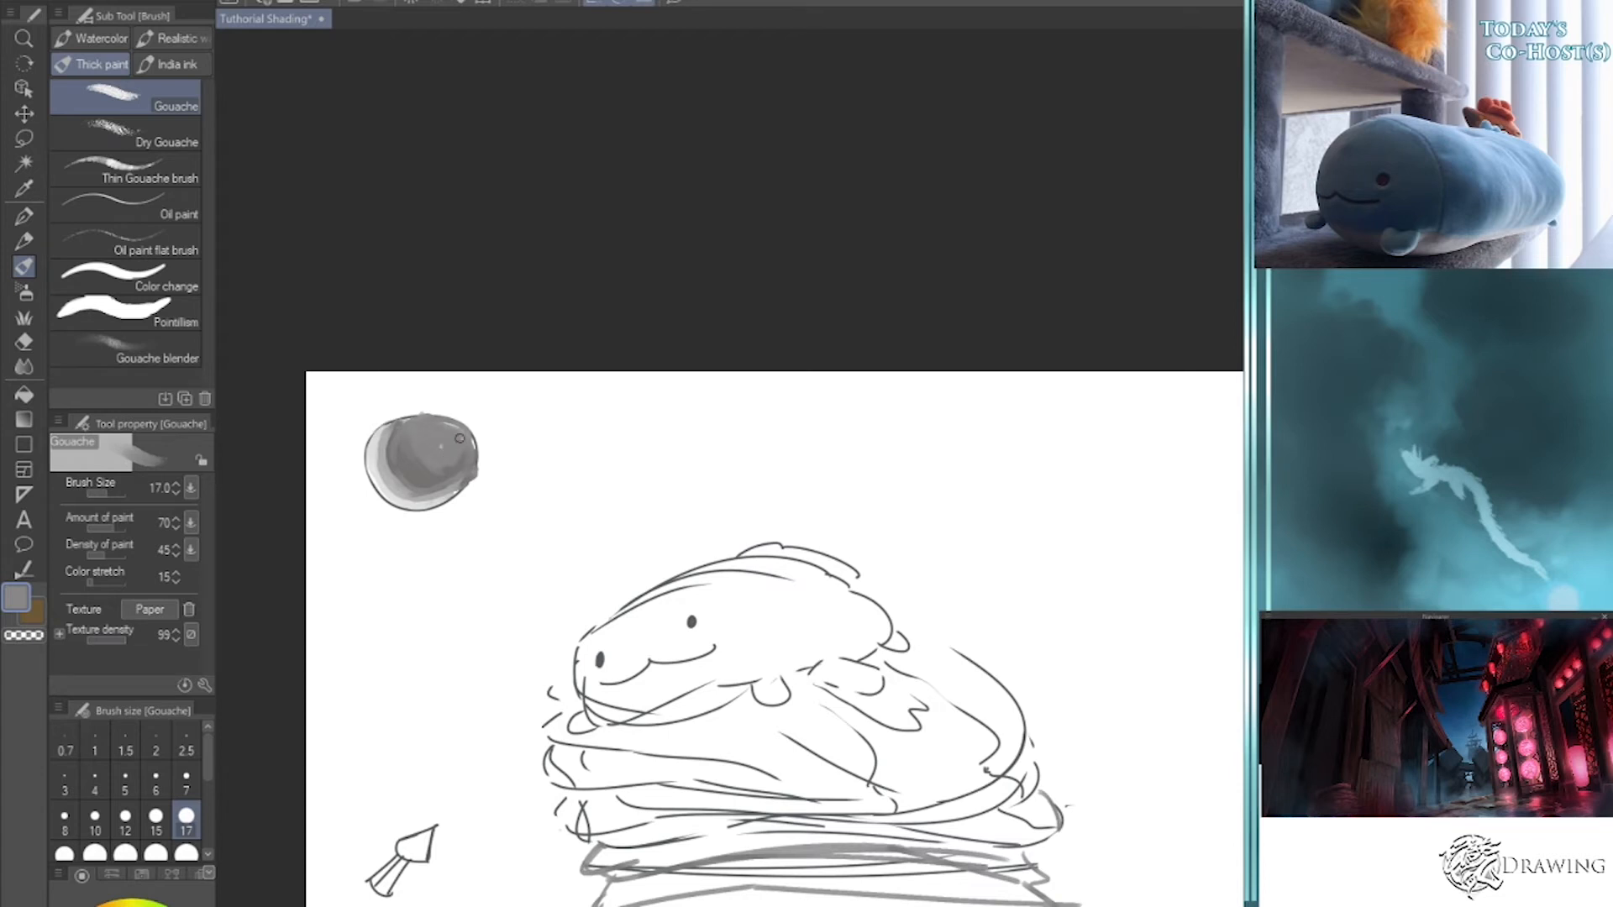
key("i")
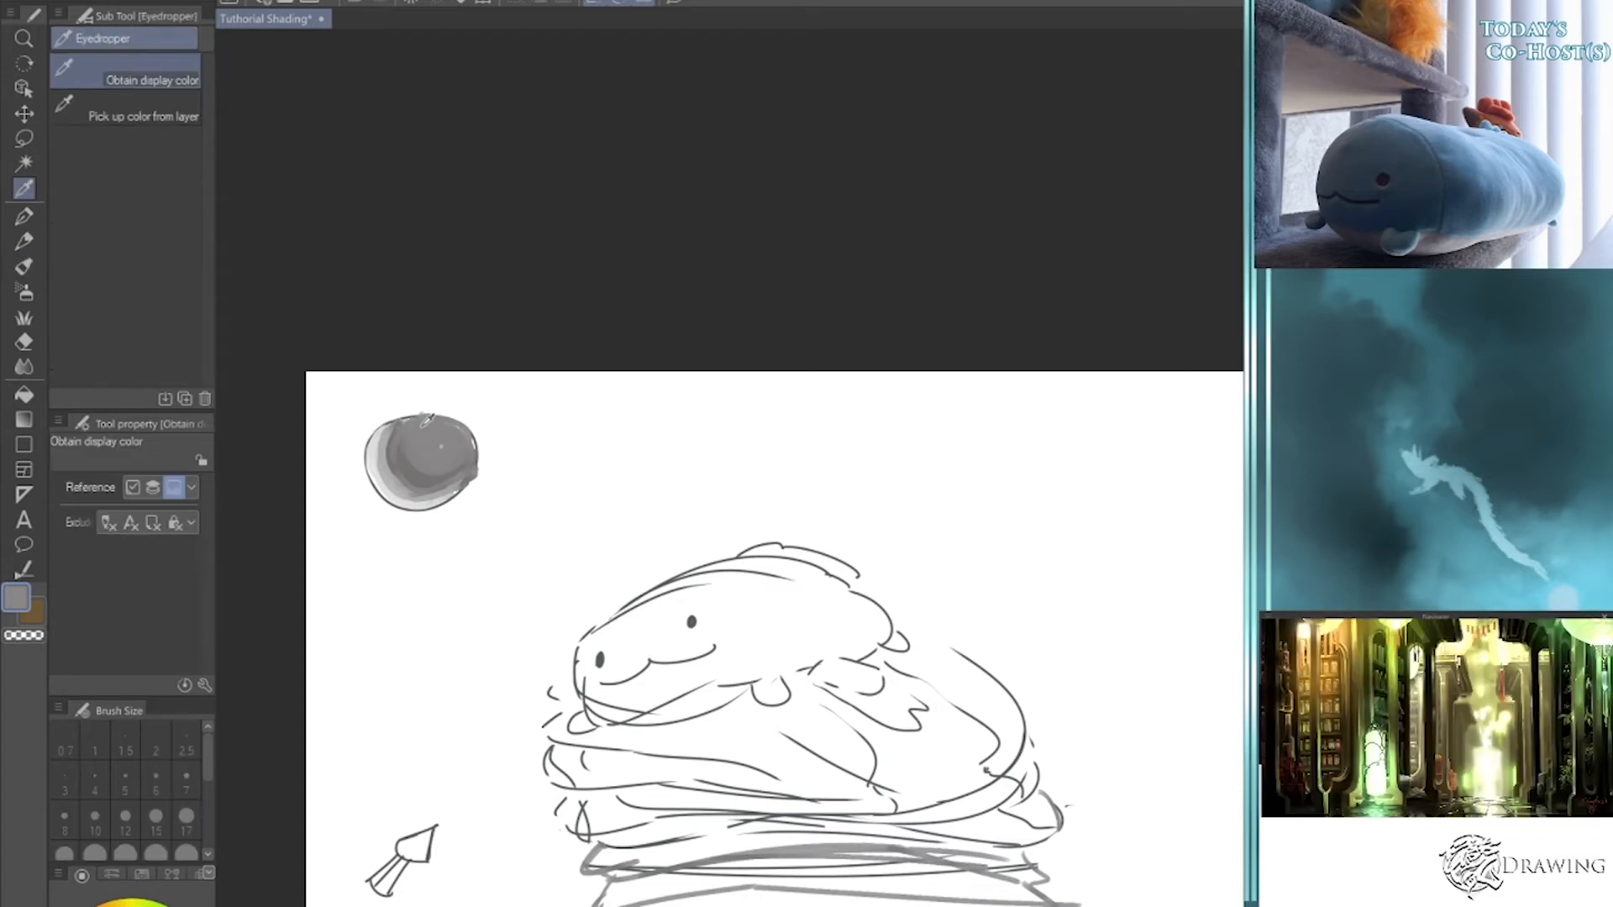
key("u")
key("b")
mouse_move(397, 435)
left_mouse_down()
mouse_move(443, 425)
mouse_move(467, 466)
mouse_move(462, 425)
left_mouse_up()
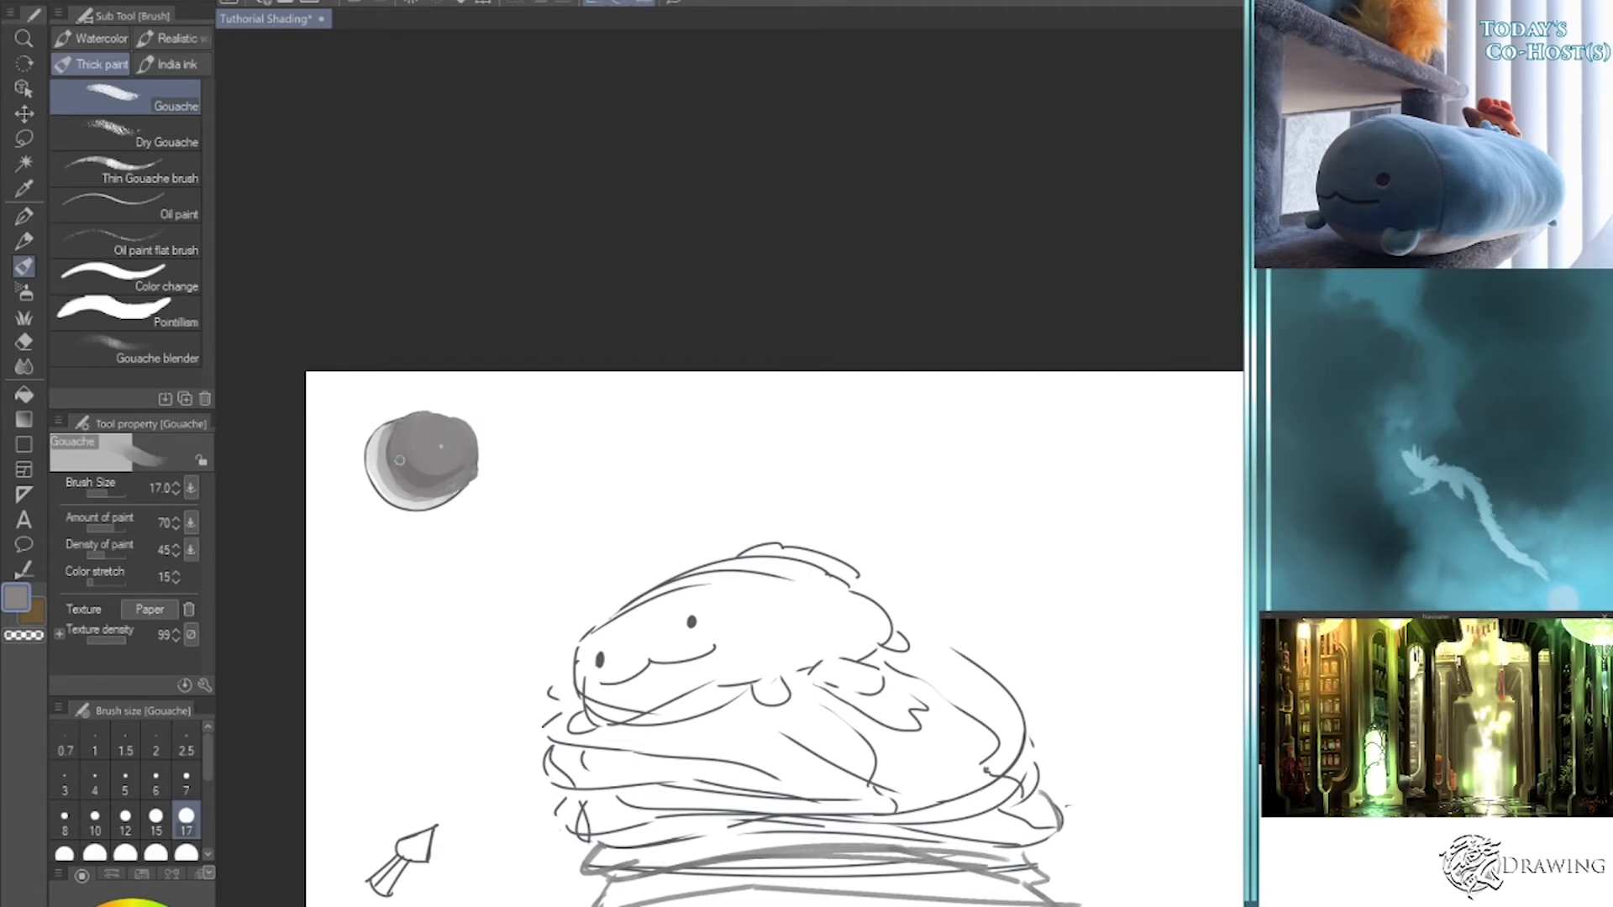
- Deepen the sphere's core with darker grey and blend its centre using sampled tones
key("i")
left_click(417, 463)
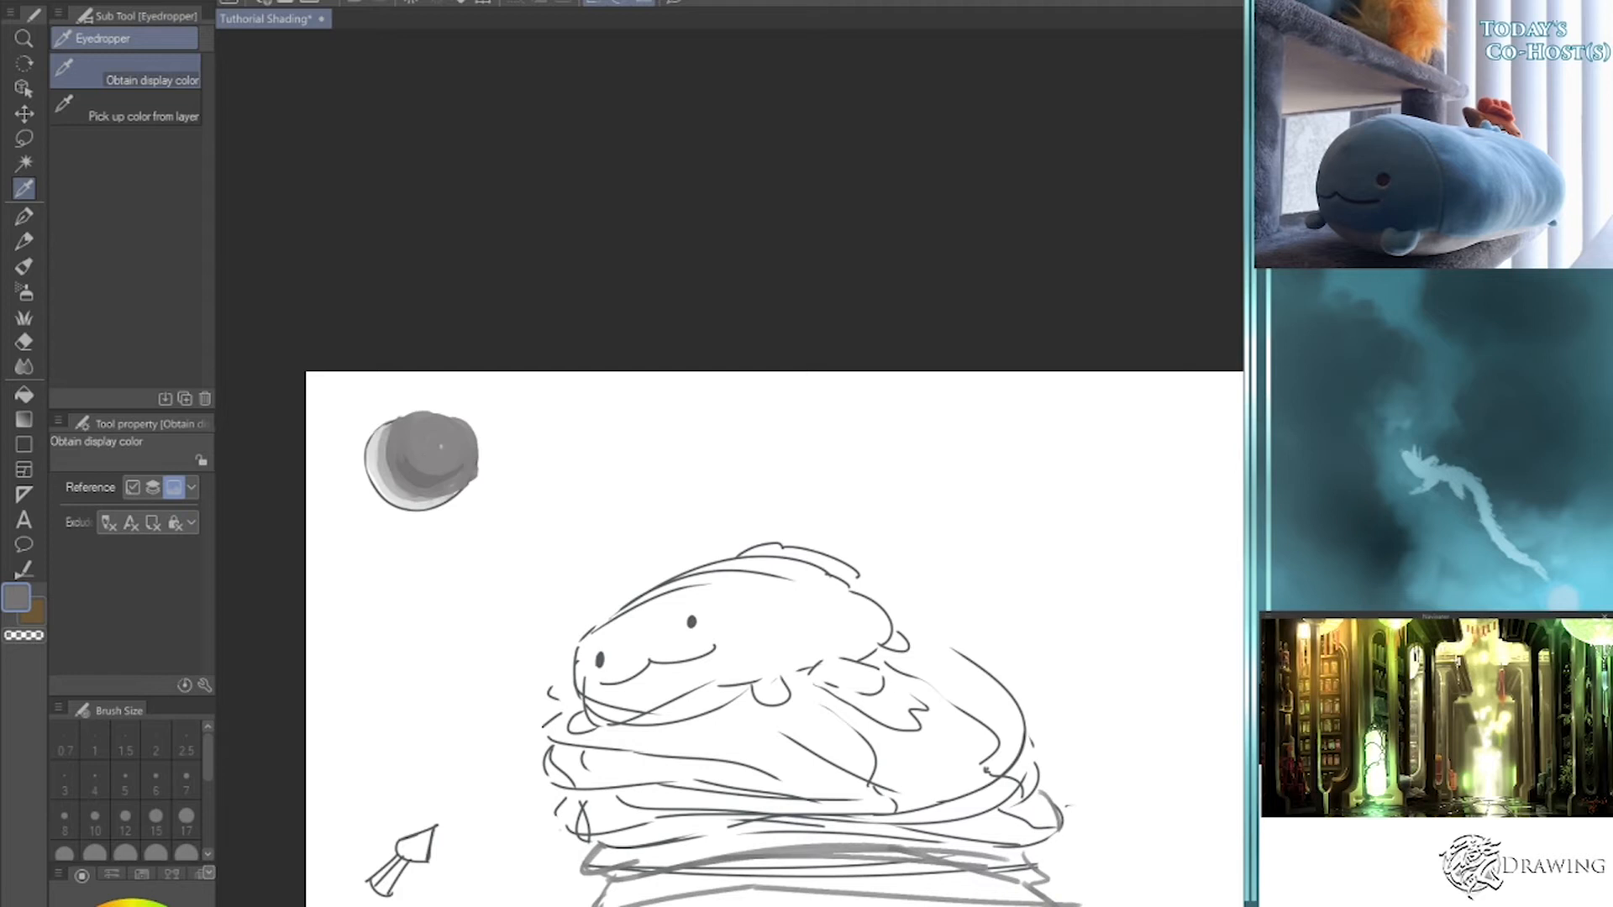
left_click(411, 473)
key("b")
mouse_move(415, 477)
left_mouse_down()
mouse_move(399, 428)
mouse_move(389, 438)
mouse_move(413, 481)
mouse_move(396, 431)
mouse_move(421, 473)
mouse_move(389, 471)
mouse_move(409, 414)
mouse_move(431, 412)
mouse_move(425, 490)
mouse_move(403, 479)
mouse_move(449, 470)
mouse_move(456, 485)
mouse_move(404, 477)
mouse_move(389, 436)
mouse_move(426, 420)
mouse_move(453, 435)
mouse_move(464, 473)
mouse_move(452, 481)
mouse_move(442, 432)
mouse_move(442, 481)
mouse_move(456, 452)
mouse_move(407, 461)
mouse_move(422, 479)
mouse_move(418, 429)
left_mouse_up()
key("i")
left_click(420, 458)
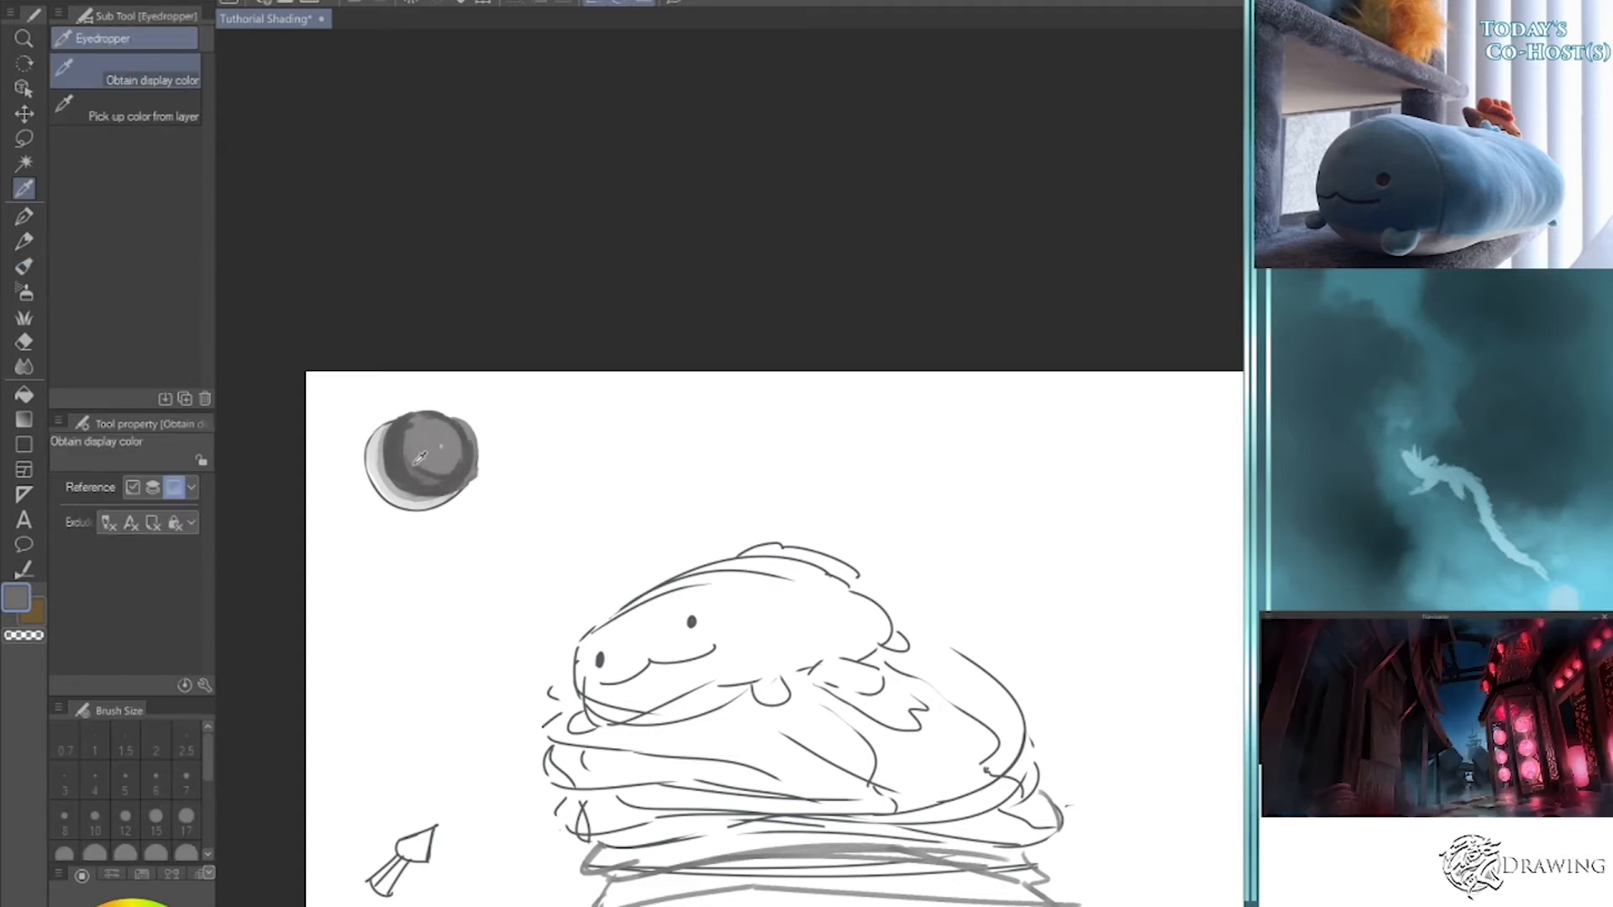
key("b")
mouse_move(430, 470)
left_mouse_down()
mouse_move(427, 431)
mouse_move(406, 453)
mouse_move(434, 425)
mouse_move(445, 449)
mouse_move(430, 454)
mouse_move(419, 452)
left_mouse_up()
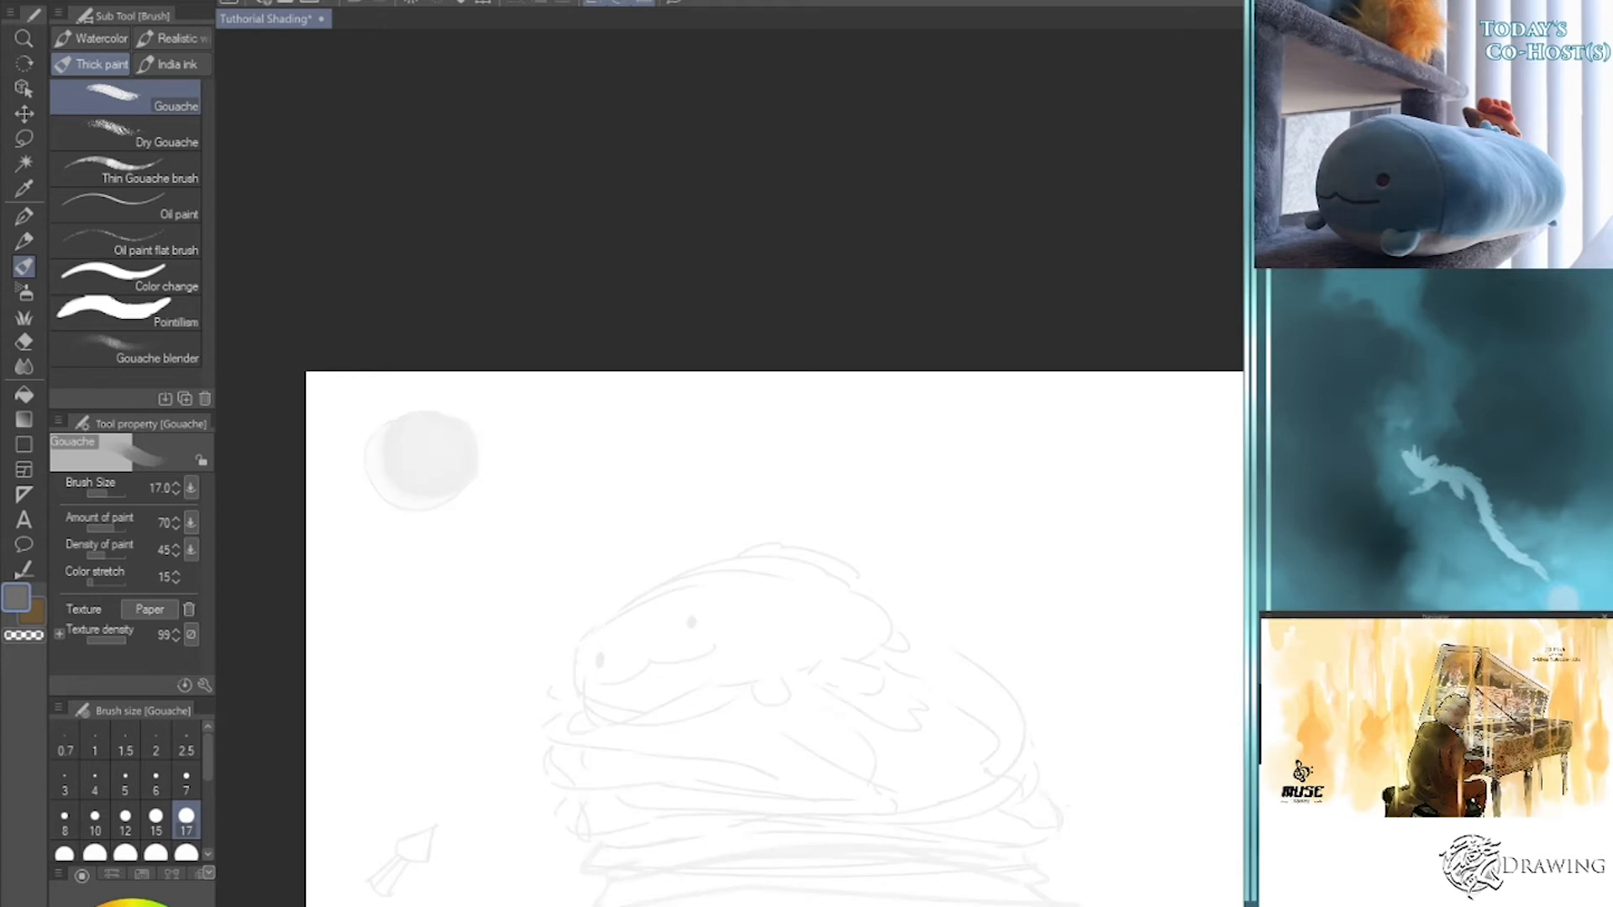
- Block in the creature's body as a solid grey silhouette over the faded sketch with Gouache at size 70
mouse_move(594, 647)
left_mouse_down()
mouse_move(789, 595)
mouse_move(761, 613)
left_mouse_up()
key("]")
mouse_move(656, 624)
left_mouse_down()
mouse_move(629, 662)
mouse_move(699, 591)
mouse_move(685, 615)
mouse_move(710, 610)
mouse_move(616, 659)
mouse_move(636, 672)
mouse_move(699, 610)
mouse_move(691, 645)
mouse_move(618, 639)
mouse_move(644, 673)
mouse_move(589, 698)
mouse_move(698, 670)
mouse_move(679, 690)
mouse_move(646, 668)
mouse_move(700, 624)
mouse_move(652, 641)
mouse_move(629, 679)
mouse_move(595, 679)
mouse_move(740, 621)
mouse_move(698, 598)
mouse_move(786, 651)
mouse_move(789, 670)
mouse_move(753, 624)
mouse_move(679, 677)
mouse_move(763, 666)
mouse_move(661, 693)
mouse_move(728, 688)
mouse_move(766, 606)
mouse_move(637, 618)
mouse_move(816, 589)
left_mouse_up()
key("]")
key("]")
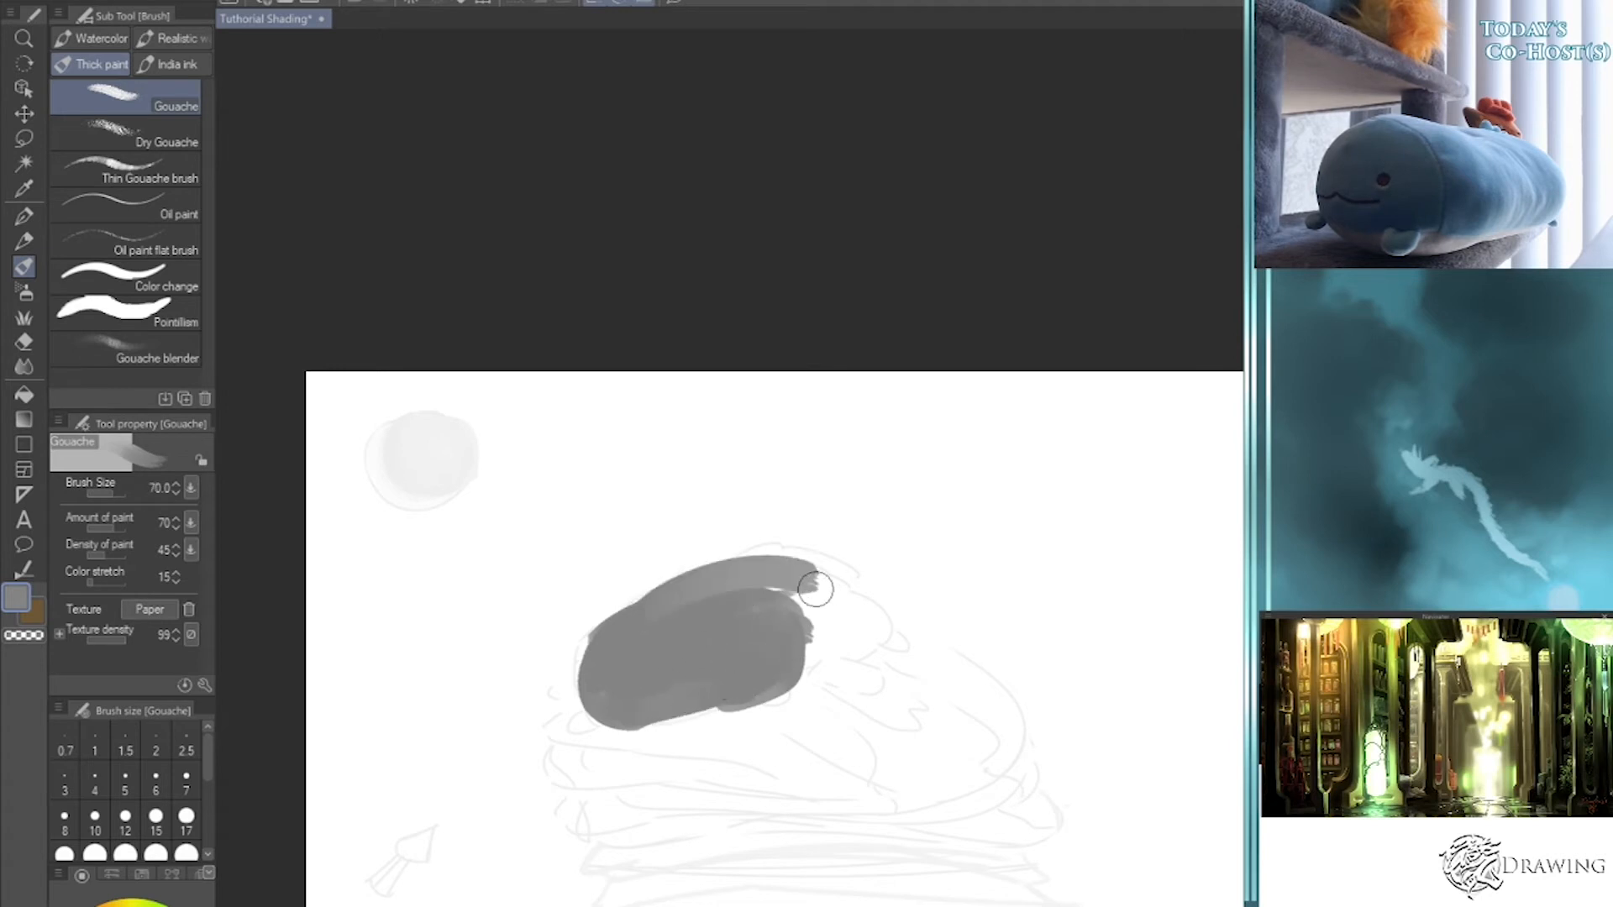
mouse_move(715, 606)
left_mouse_down()
mouse_move(825, 625)
mouse_move(797, 593)
mouse_move(854, 620)
mouse_move(782, 564)
mouse_move(833, 656)
mouse_move(791, 663)
mouse_move(834, 664)
mouse_move(799, 592)
mouse_move(851, 585)
mouse_move(622, 634)
mouse_move(874, 578)
mouse_move(853, 581)
mouse_move(875, 642)
mouse_move(783, 664)
left_mouse_up()
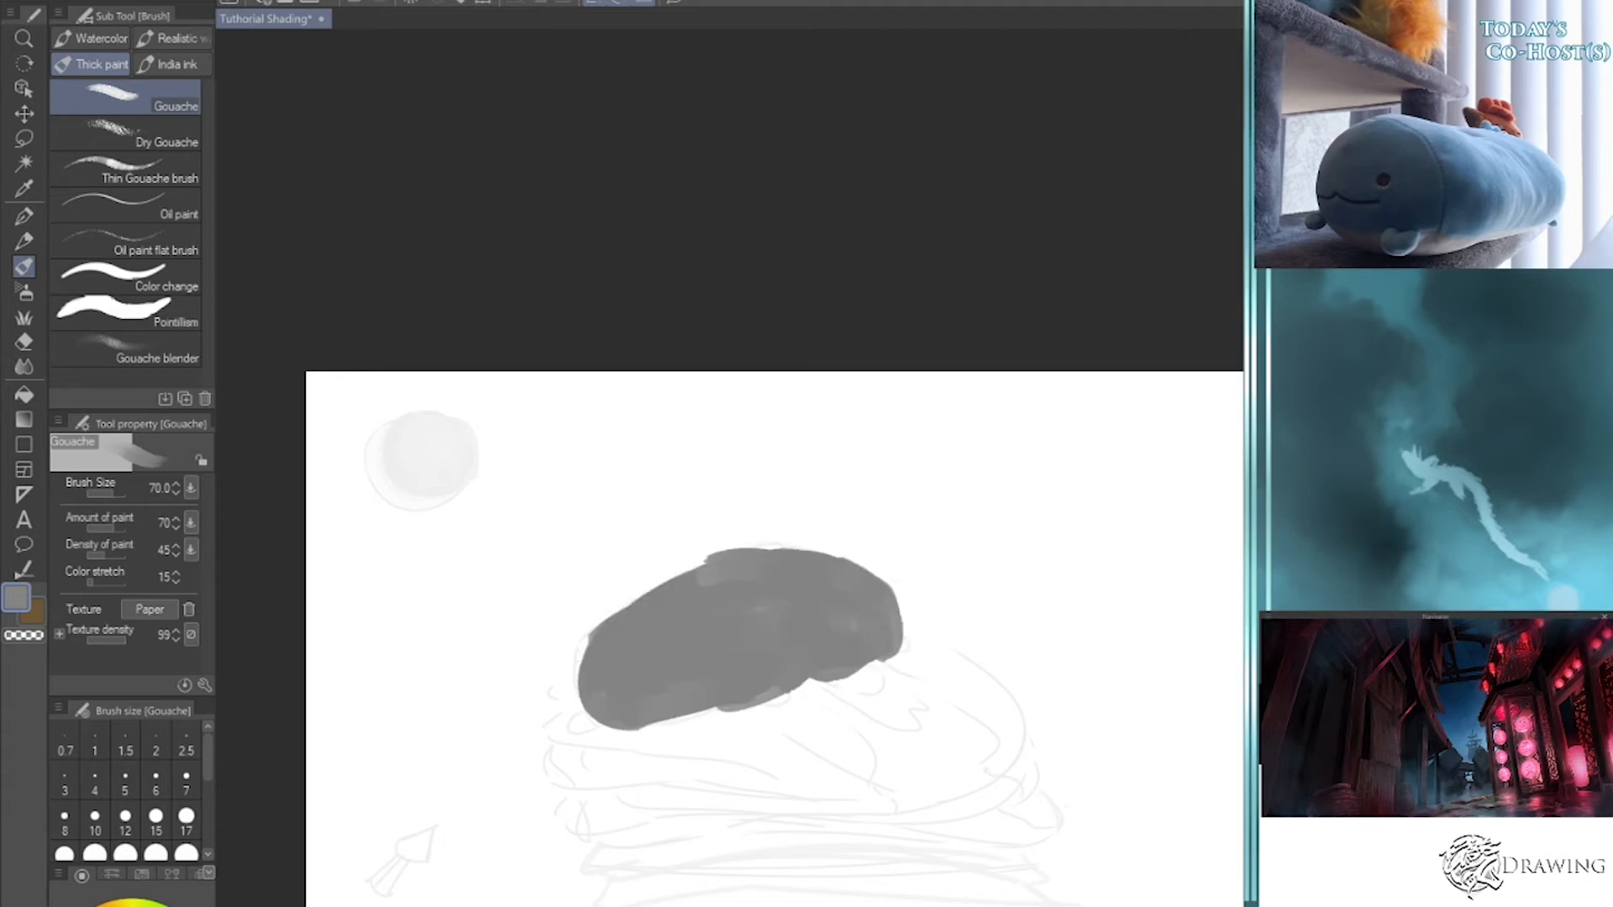
left_click_drag(689, 691, 788, 666)
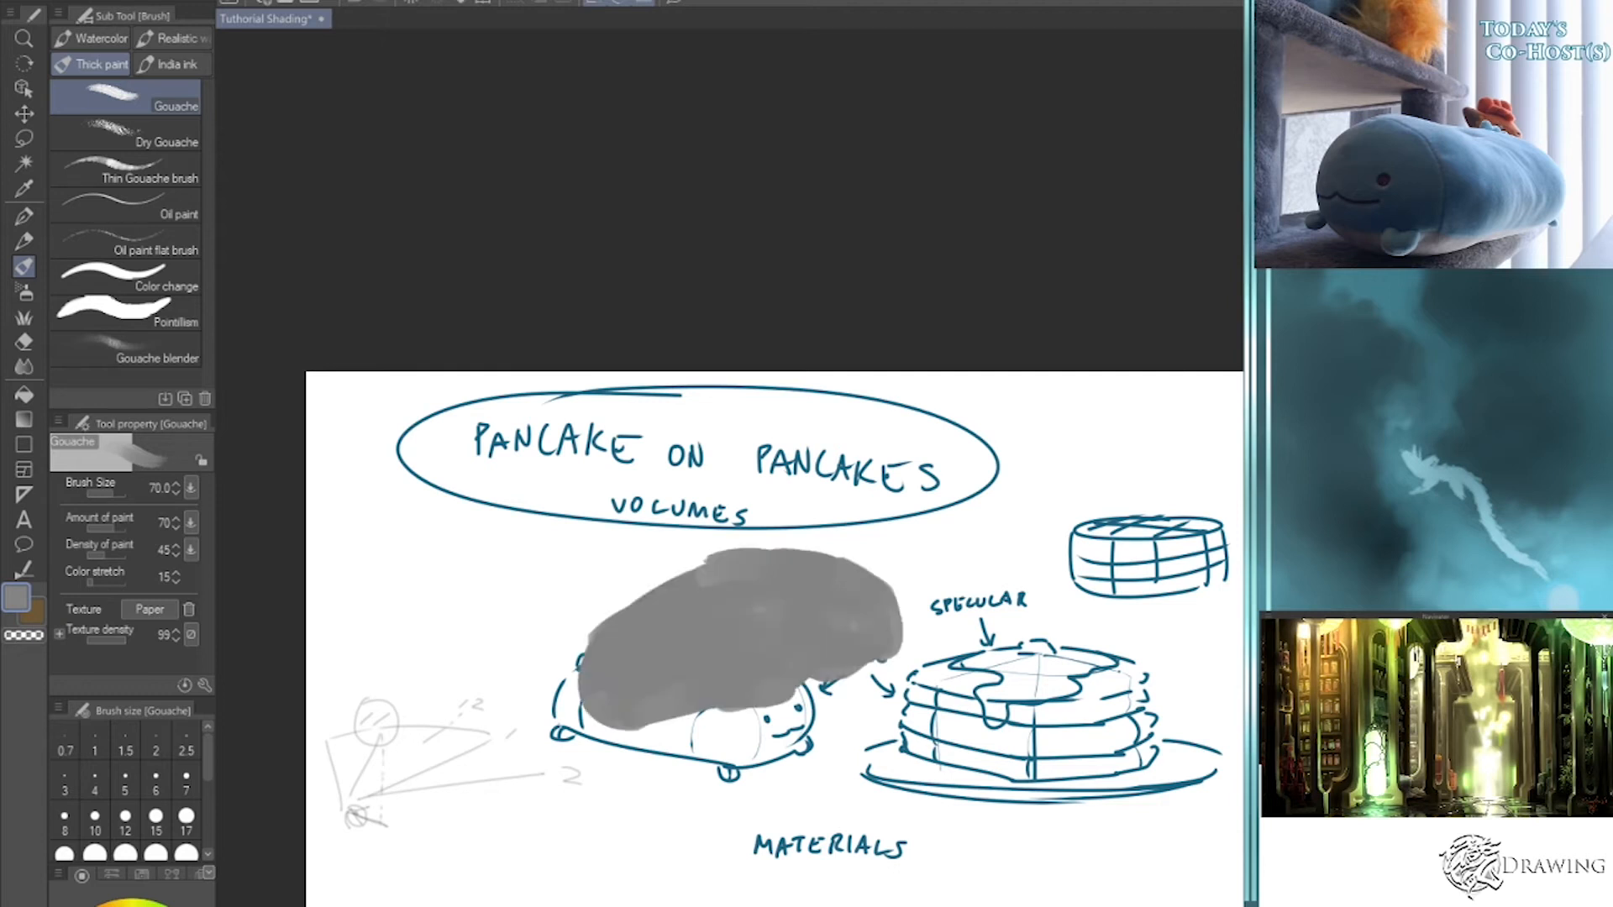
key("Delete")
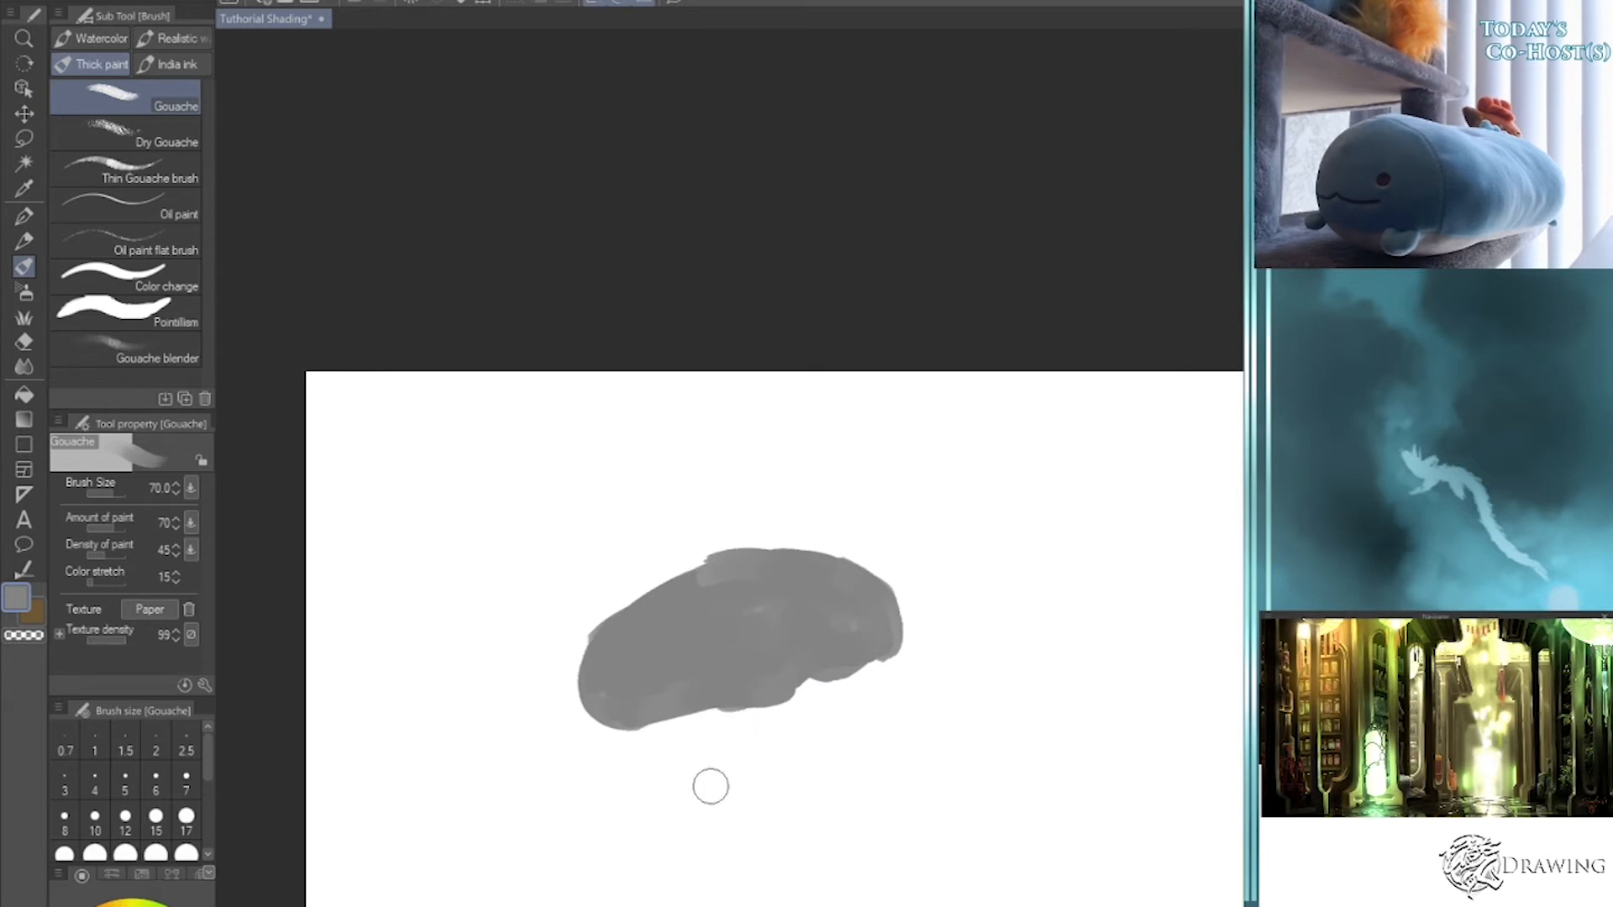
- Block in the stacked pancakes beneath the creature with broad curved grey Gouache strokes at size 70
left_click_drag(623, 770, 717, 780)
mouse_move(616, 757)
left_mouse_down()
mouse_move(684, 756)
mouse_move(702, 738)
mouse_move(903, 766)
left_mouse_up()
left_click_drag(808, 749, 974, 777)
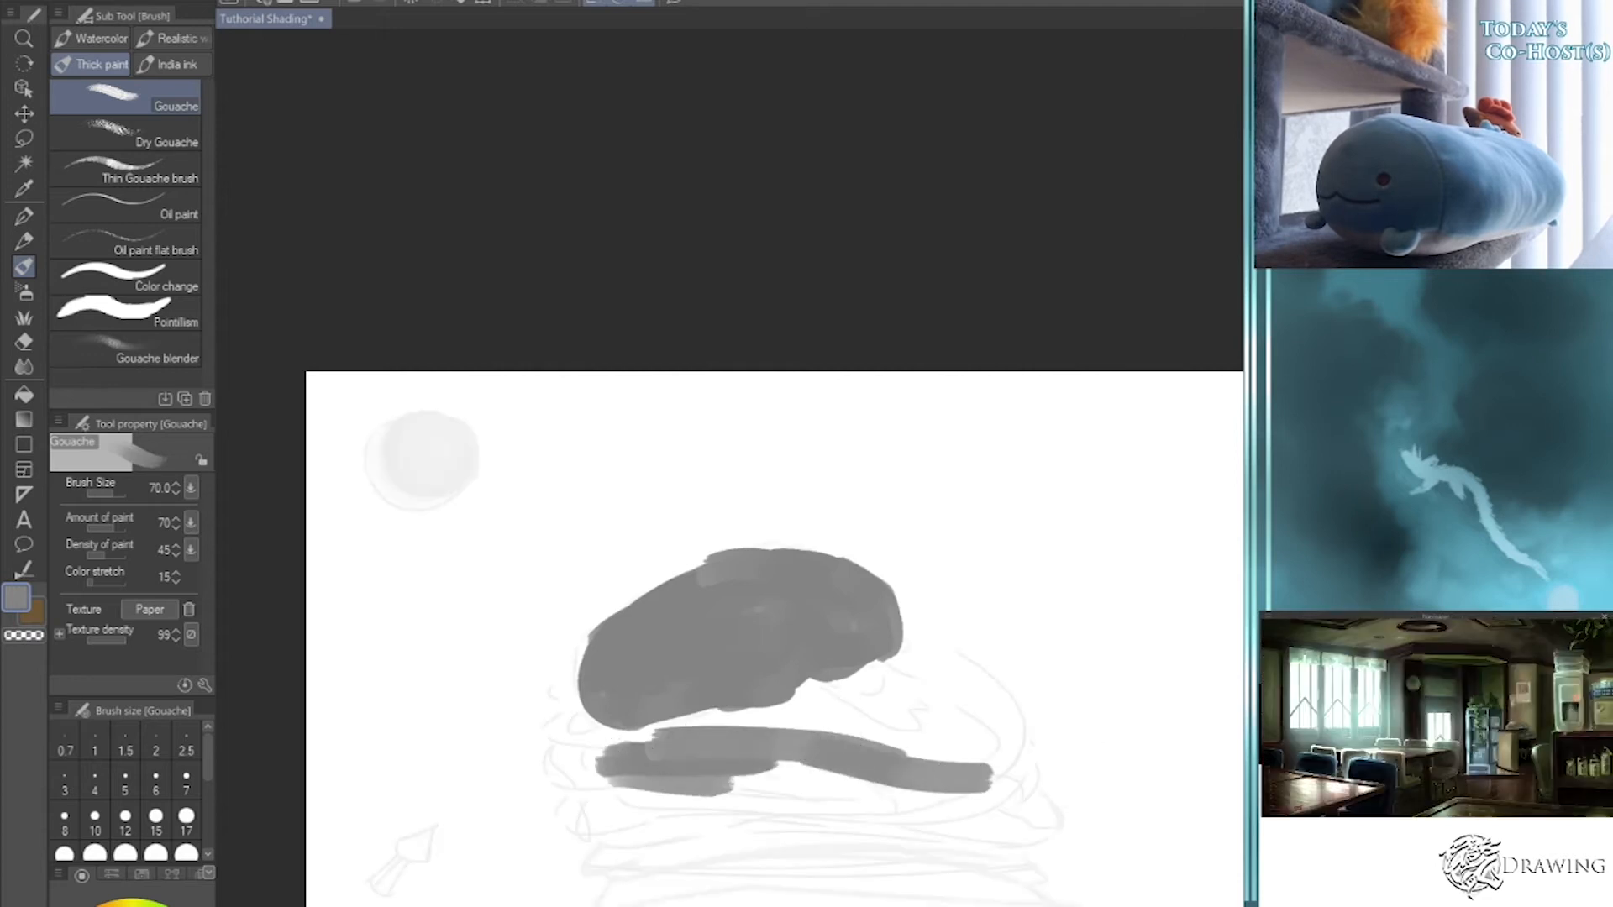
mouse_move(657, 729)
left_mouse_down()
mouse_move(558, 749)
mouse_move(979, 790)
left_mouse_up()
left_click_drag(1033, 796, 1082, 754)
mouse_move(933, 657)
left_mouse_down()
mouse_move(1039, 707)
mouse_move(1081, 753)
mouse_move(1066, 783)
mouse_move(1007, 797)
mouse_move(870, 768)
mouse_move(1002, 783)
mouse_move(808, 739)
mouse_move(638, 759)
mouse_move(563, 818)
mouse_move(578, 839)
mouse_move(558, 826)
mouse_move(588, 801)
mouse_move(724, 777)
mouse_move(608, 805)
mouse_move(1046, 815)
mouse_move(838, 831)
mouse_move(698, 802)
mouse_move(534, 845)
mouse_move(573, 812)
mouse_move(556, 842)
mouse_move(574, 867)
mouse_move(707, 852)
mouse_move(593, 845)
mouse_move(949, 867)
mouse_move(1086, 809)
mouse_move(1054, 860)
mouse_move(948, 892)
mouse_move(574, 878)
mouse_move(792, 891)
mouse_move(662, 887)
mouse_move(597, 859)
mouse_move(579, 890)
mouse_move(1012, 890)
mouse_move(1025, 863)
mouse_move(1058, 862)
mouse_move(935, 905)
mouse_move(1065, 889)
mouse_move(1025, 904)
mouse_move(765, 905)
mouse_move(557, 874)
mouse_move(571, 897)
mouse_move(715, 901)
mouse_move(594, 899)
mouse_move(743, 863)
mouse_move(694, 883)
mouse_move(836, 888)
left_mouse_up()
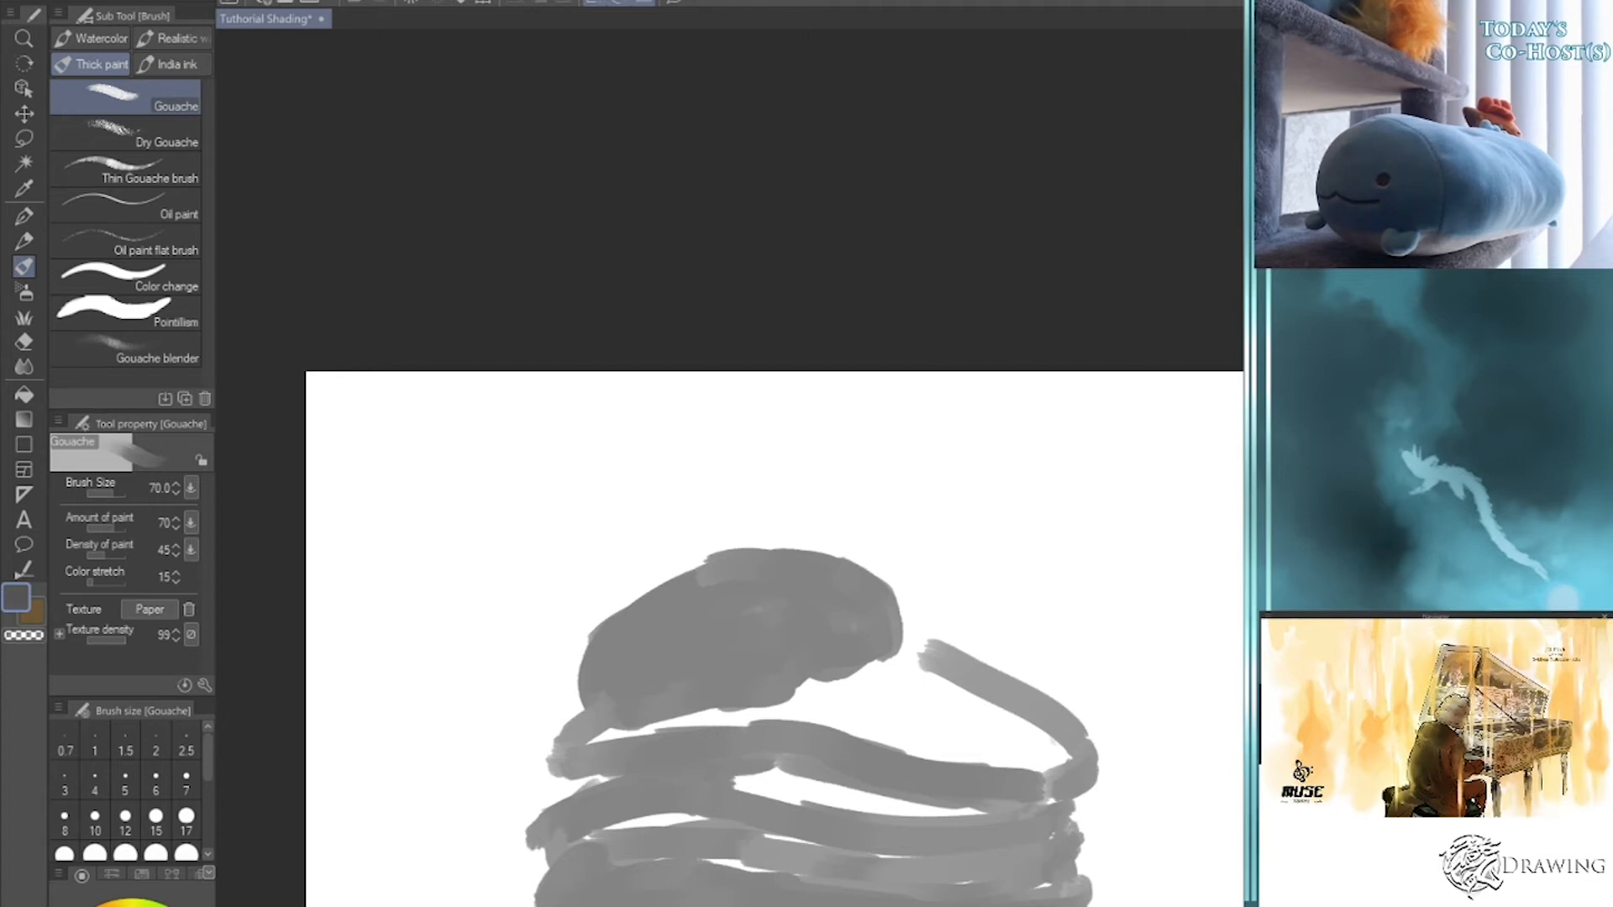
- Paint a darker grey over the upper part of the creature's body
left_click_drag(659, 626, 739, 588)
mouse_move(627, 656)
left_mouse_down()
mouse_move(643, 635)
mouse_move(677, 651)
mouse_move(681, 576)
mouse_move(857, 601)
mouse_move(673, 637)
mouse_move(789, 620)
mouse_move(796, 649)
mouse_move(784, 623)
mouse_move(681, 605)
mouse_move(673, 623)
mouse_move(725, 623)
mouse_move(728, 566)
mouse_move(781, 558)
mouse_move(824, 562)
mouse_move(864, 649)
left_mouse_up()
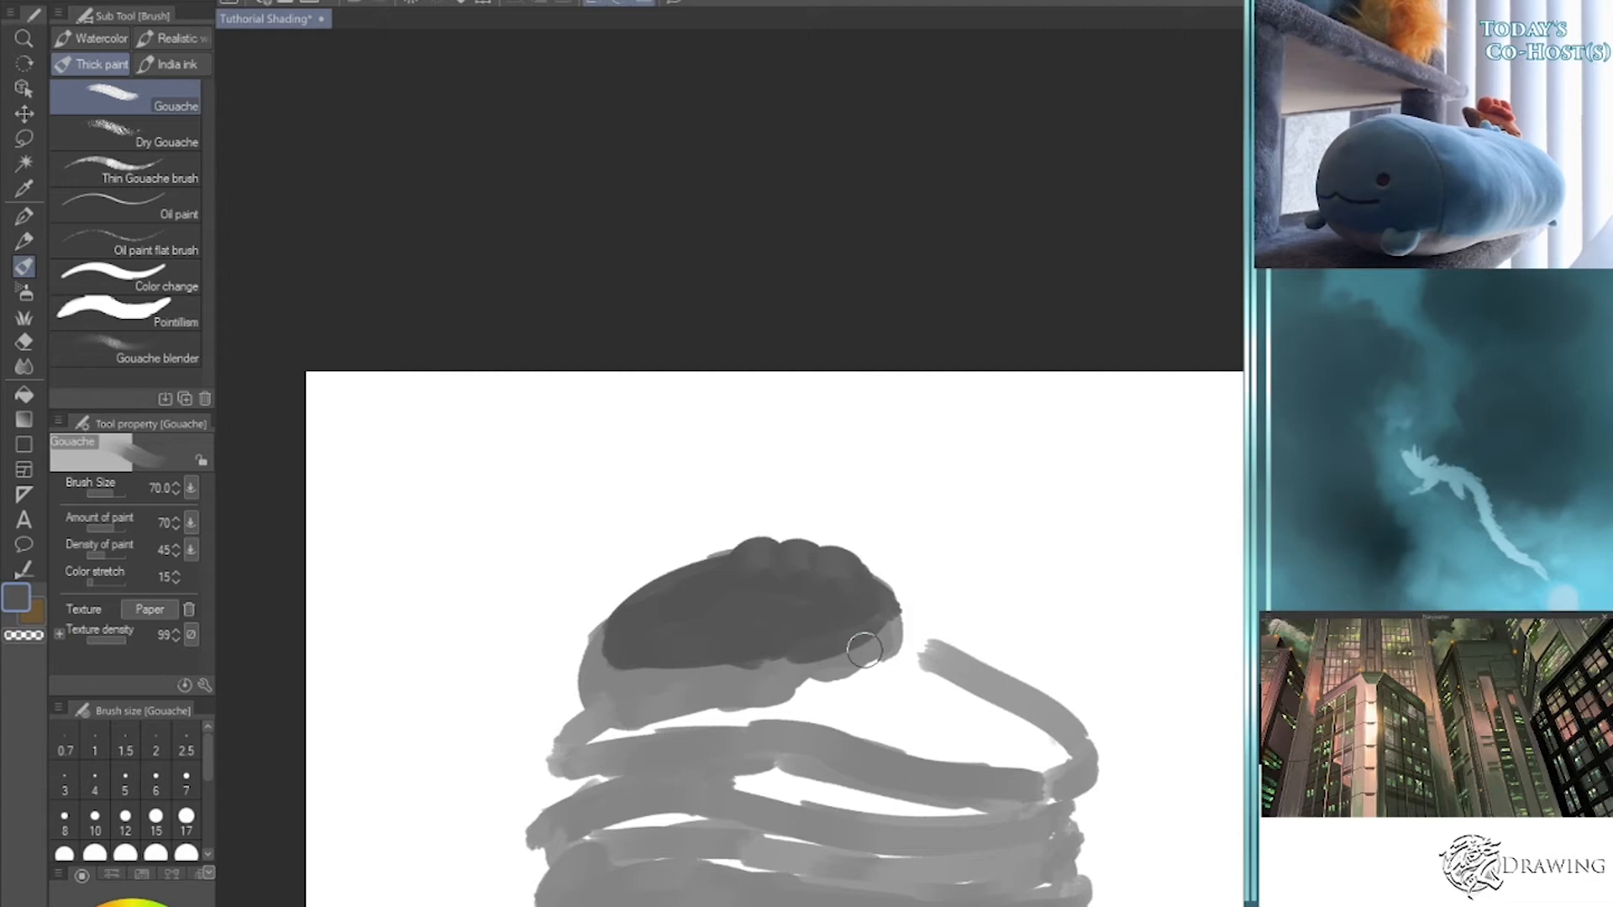
- Fill the top pancake's exposed surface and the area under the creature with dark grey strokes
key("bracketleft")
key("bracketleft")
key("bracketleft")
key("bracketleft")
key("bracketleft")
mouse_move(587, 740)
left_mouse_down()
mouse_move(704, 705)
mouse_move(624, 719)
mouse_move(710, 707)
mouse_move(788, 731)
mouse_move(672, 722)
mouse_move(823, 718)
mouse_move(609, 736)
mouse_move(693, 718)
mouse_move(589, 744)
mouse_move(655, 722)
mouse_move(616, 754)
mouse_move(924, 651)
mouse_move(868, 666)
mouse_move(1004, 716)
left_mouse_up()
key("bracketleft")
key("bracketright")
key("bracketright")
key("bracketright")
key("bracketright")
key("bracketright")
mouse_move(819, 689)
left_mouse_down()
mouse_move(998, 720)
mouse_move(1015, 750)
left_mouse_up()
mouse_move(832, 715)
left_mouse_down()
mouse_move(953, 721)
mouse_move(1001, 757)
mouse_move(840, 706)
mouse_move(956, 705)
mouse_move(1054, 732)
mouse_move(923, 656)
mouse_move(1028, 722)
mouse_move(972, 728)
mouse_move(1040, 736)
left_mouse_up()
left_click_drag(817, 729, 970, 753)
left_click_drag(792, 724, 1042, 757)
- Paint wide dark grey bands across the lower pancake layers and darken the top pancake's far edge
key("bracketright")
key("bracketright")
key("bracketright")
left_click_drag(772, 765, 981, 793)
key("bracketleft")
key("bracketleft")
mouse_move(735, 785)
left_mouse_down()
mouse_move(1010, 797)
mouse_move(726, 819)
mouse_move(1045, 832)
mouse_move(746, 856)
mouse_move(978, 887)
mouse_move(714, 819)
mouse_move(613, 811)
mouse_move(640, 772)
mouse_move(798, 741)
mouse_move(782, 730)
mouse_move(978, 702)
mouse_move(965, 746)
mouse_move(872, 698)
mouse_move(978, 666)
left_mouse_up()
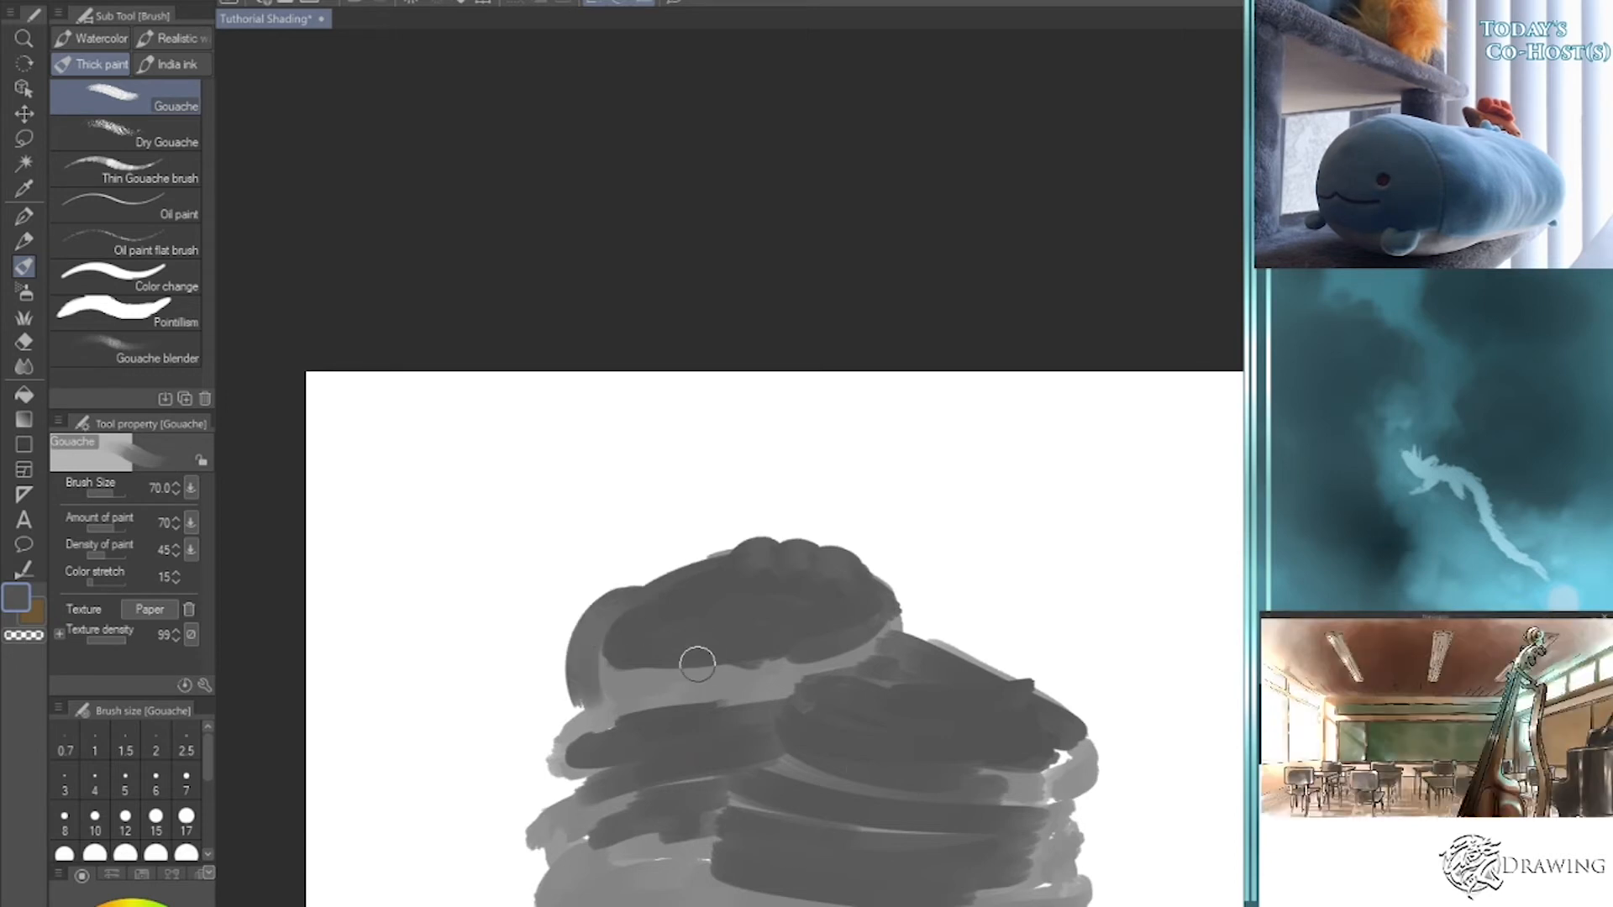
- Sample the lighter grey and repaint the creature's body as a larger rounded silhouette at brush size 70
left_click(606, 640, "alt")
mouse_move(607, 640)
left_mouse_down()
mouse_move(586, 677)
mouse_move(614, 624)
mouse_move(575, 671)
mouse_move(664, 604)
mouse_move(622, 604)
mouse_move(803, 598)
mouse_move(700, 604)
mouse_move(792, 594)
left_mouse_up()
mouse_move(636, 596)
left_mouse_down()
mouse_move(799, 586)
mouse_move(616, 596)
mouse_move(579, 730)
mouse_move(561, 675)
mouse_move(585, 640)
mouse_move(784, 595)
mouse_move(669, 579)
mouse_move(745, 574)
mouse_move(798, 602)
mouse_move(785, 671)
mouse_move(664, 701)
mouse_move(553, 684)
mouse_move(644, 705)
mouse_move(590, 711)
mouse_move(689, 683)
mouse_move(592, 703)
mouse_move(704, 707)
mouse_move(638, 699)
mouse_move(773, 676)
mouse_move(664, 645)
mouse_move(670, 664)
mouse_move(749, 606)
mouse_move(701, 630)
mouse_move(738, 670)
mouse_move(801, 616)
mouse_move(829, 559)
mouse_move(707, 567)
mouse_move(842, 548)
mouse_move(780, 570)
mouse_move(895, 595)
mouse_move(903, 571)
mouse_move(884, 580)
mouse_move(927, 625)
mouse_move(818, 593)
left_mouse_up()
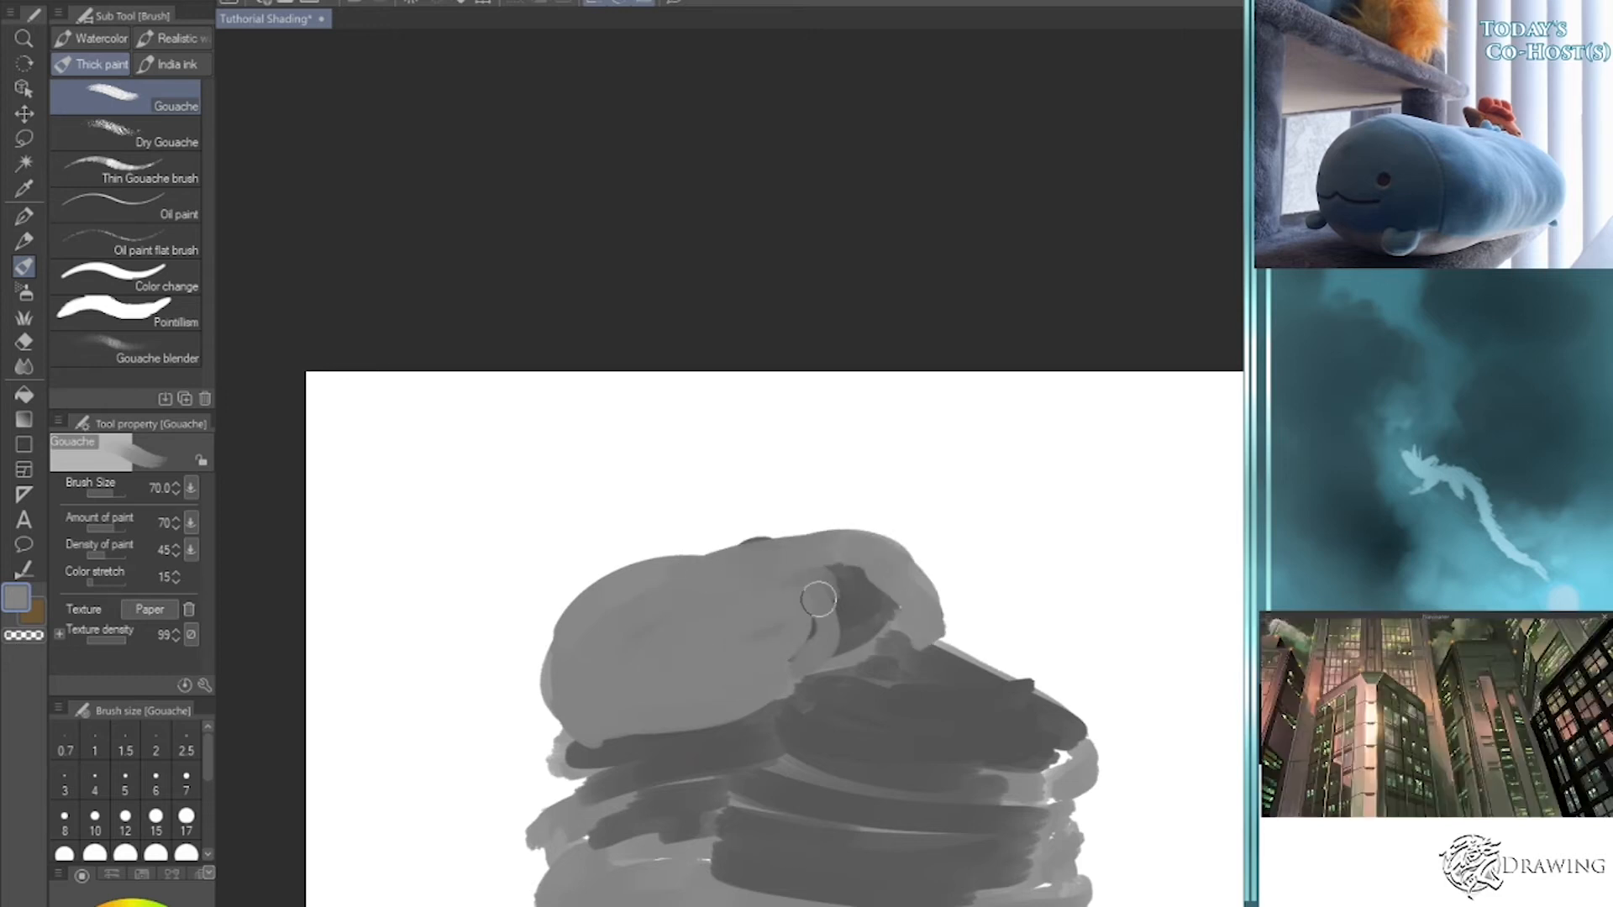
mouse_move(652, 594)
left_mouse_down()
mouse_move(825, 540)
mouse_move(924, 588)
mouse_move(872, 557)
mouse_move(928, 593)
mouse_move(929, 640)
mouse_move(925, 619)
mouse_move(787, 637)
mouse_move(869, 585)
mouse_move(741, 631)
mouse_move(898, 596)
mouse_move(747, 647)
mouse_move(632, 612)
mouse_move(834, 540)
mouse_move(605, 601)
mouse_move(824, 561)
left_mouse_up()
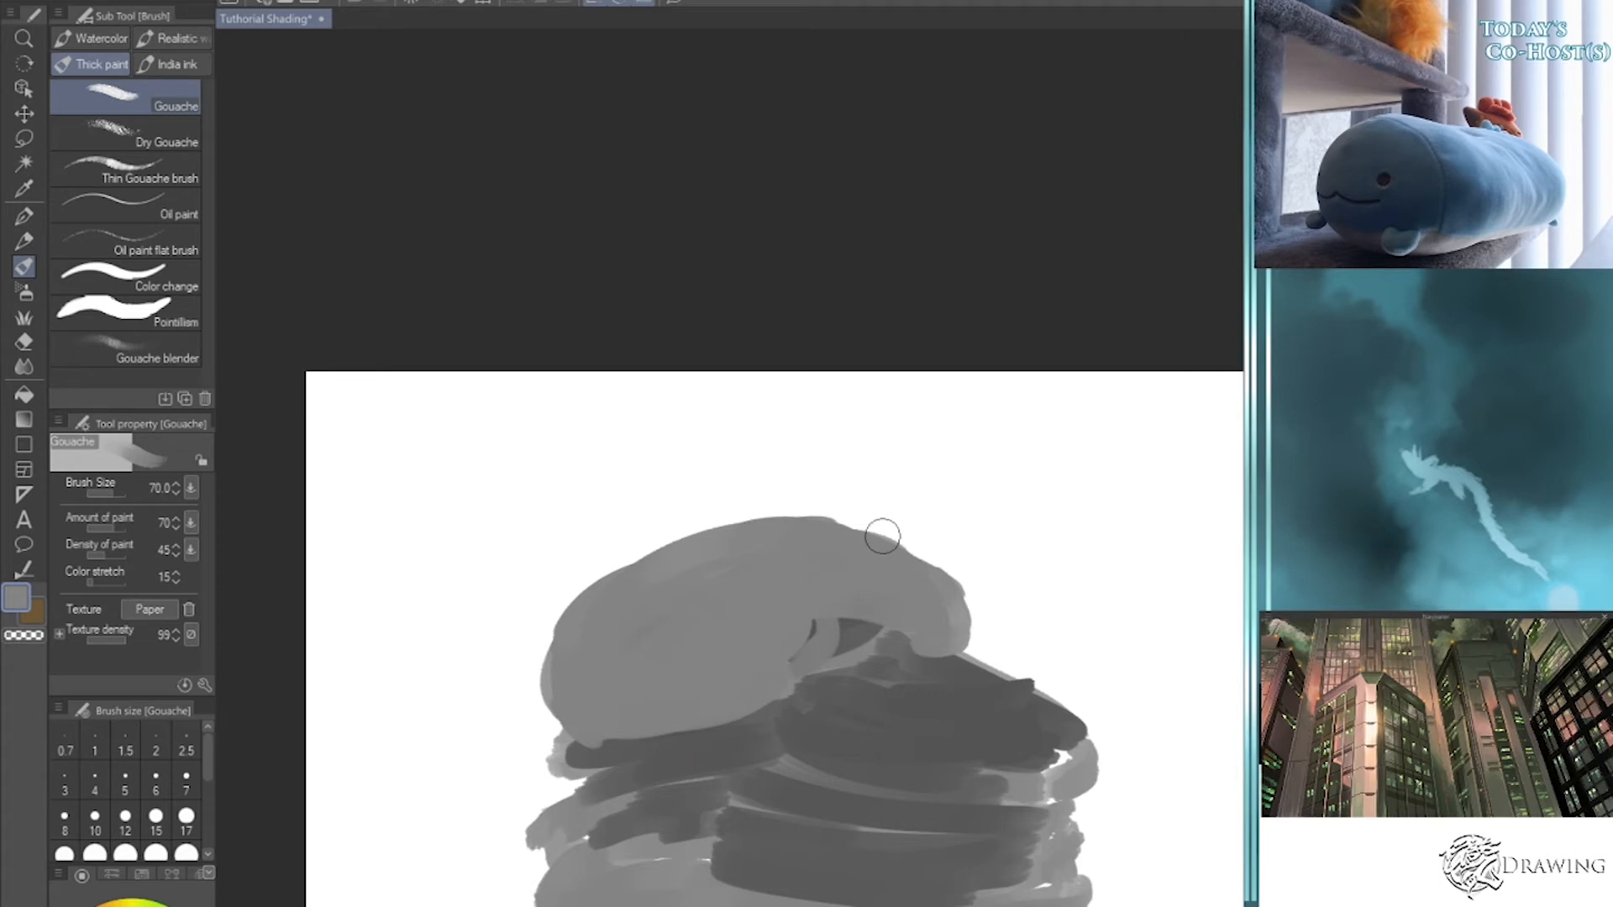
- Add the creature's small feet and fill in its lower rear edge in light grey at brush size 40
key("bracketleft")
key("bracketleft")
key("bracketleft")
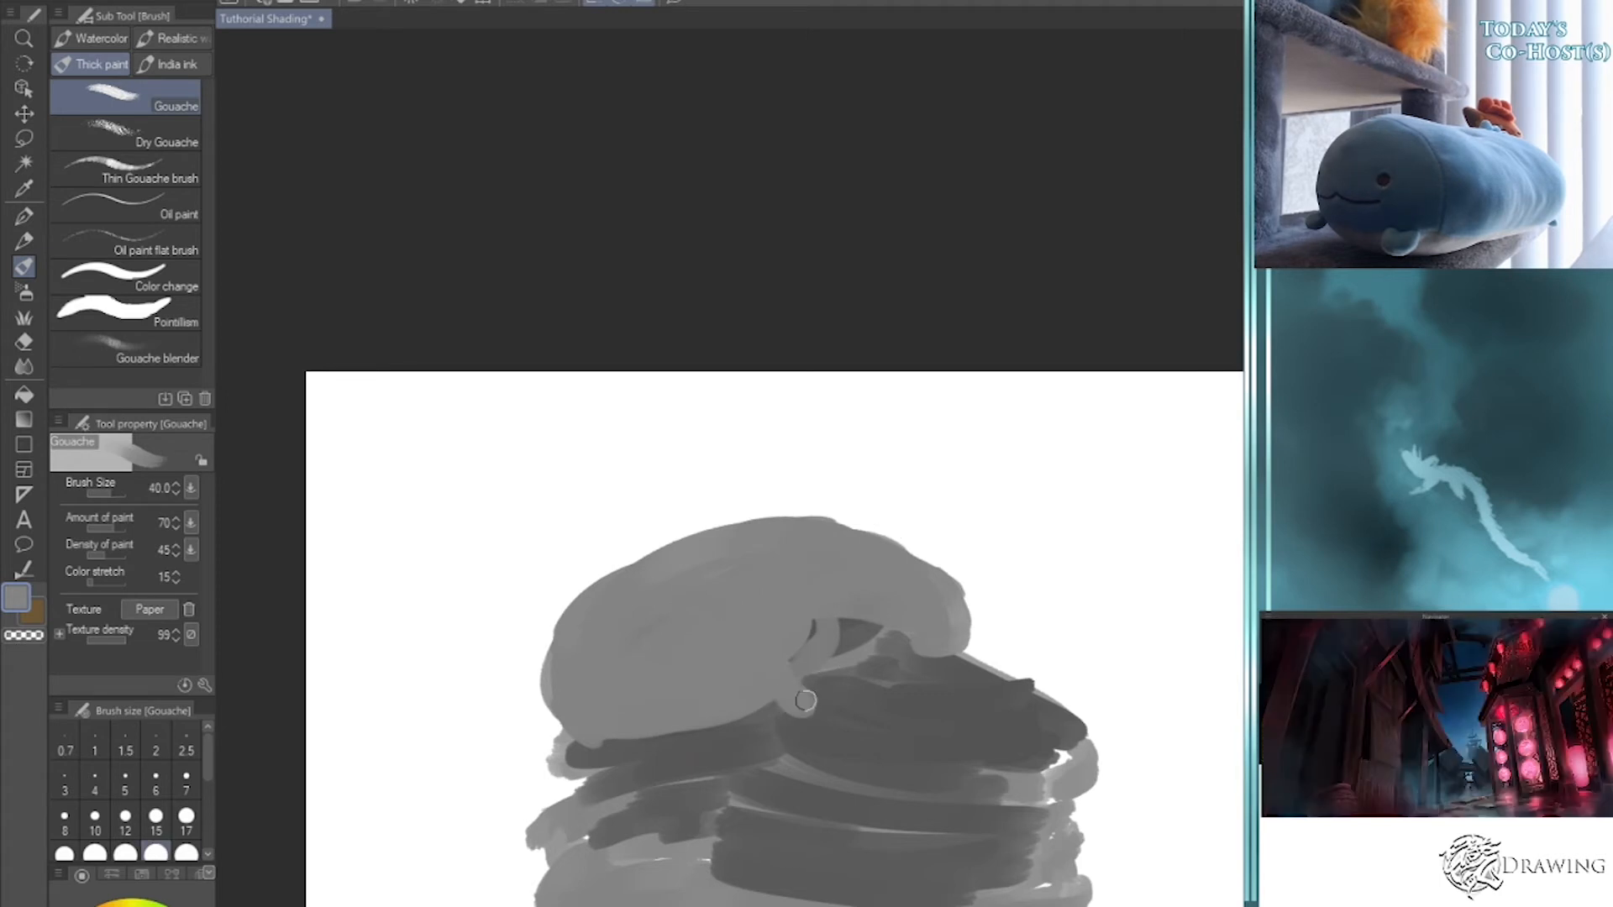
left_click_drag(568, 740, 581, 724)
mouse_move(850, 647)
left_mouse_down()
mouse_move(796, 649)
mouse_move(854, 620)
mouse_move(828, 622)
mouse_move(825, 656)
mouse_move(921, 648)
mouse_move(908, 660)
mouse_move(917, 640)
mouse_move(995, 656)
left_mouse_up()
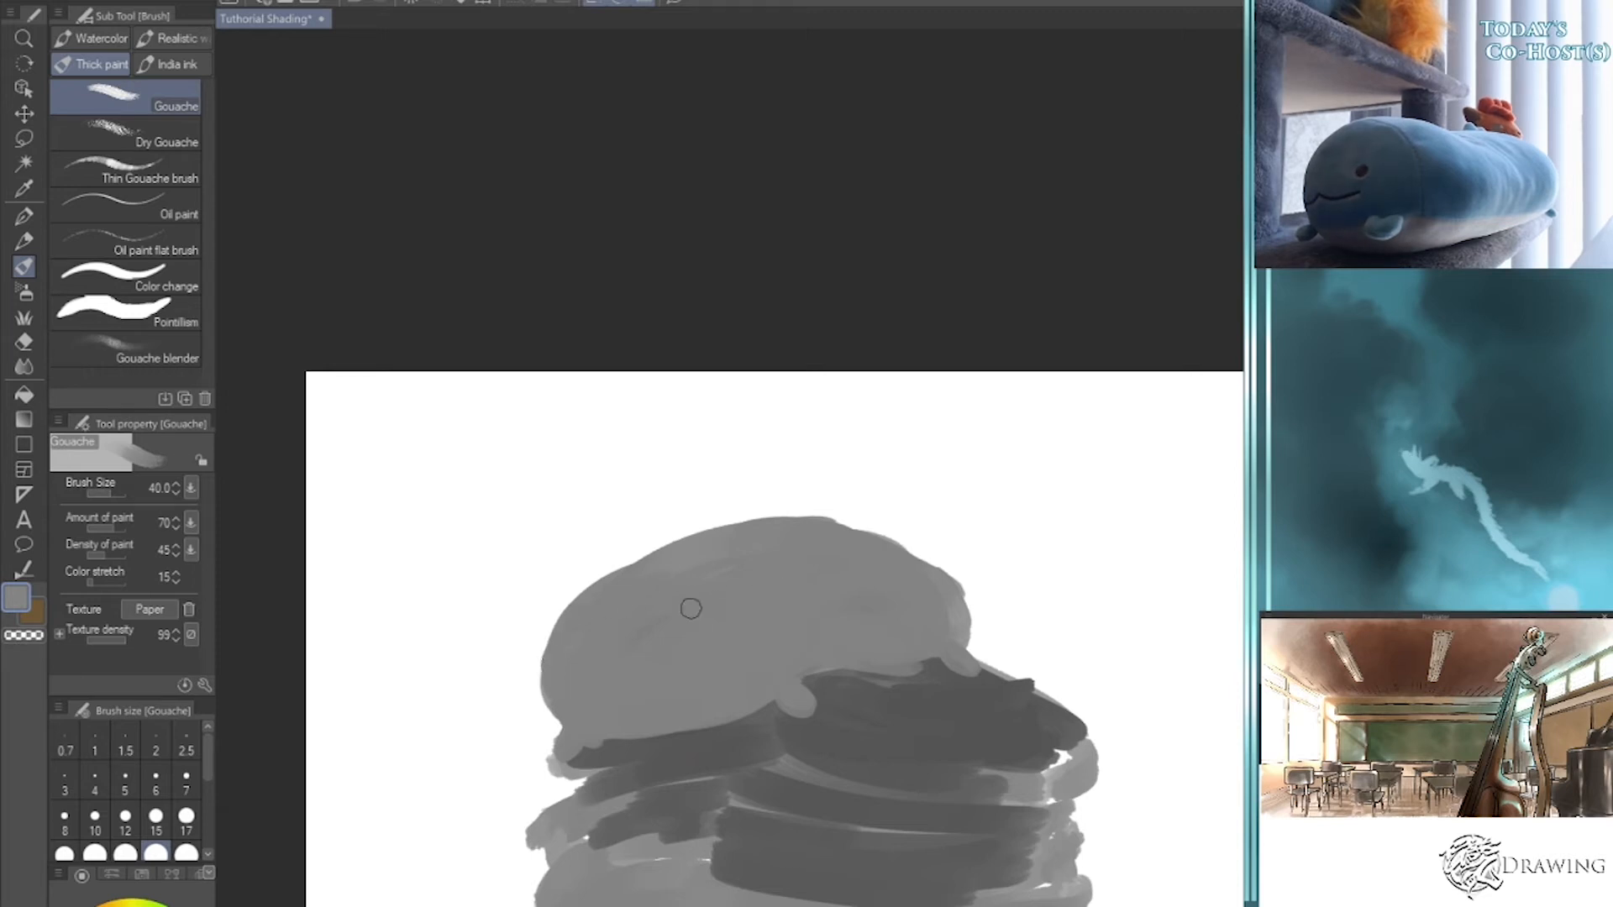
- Paint light grey bands along the pancake layers to form their side edges
mouse_move(602, 787)
left_mouse_down()
mouse_move(706, 743)
mouse_move(653, 748)
left_mouse_up()
key("bracketright")
mouse_move(566, 780)
left_mouse_down()
mouse_move(684, 742)
mouse_move(660, 756)
mouse_move(900, 806)
mouse_move(1060, 783)
mouse_move(1018, 841)
left_mouse_up()
mouse_move(986, 855)
left_mouse_down()
mouse_move(704, 782)
mouse_move(538, 827)
mouse_move(596, 843)
mouse_move(569, 856)
mouse_move(540, 845)
mouse_move(692, 798)
mouse_move(556, 871)
mouse_move(719, 841)
mouse_move(917, 889)
mouse_move(1067, 861)
left_mouse_up()
left_click_drag(723, 862, 702, 861)
- Sample the dark grey, refine the top pancake's surface and paint shadow gaps between the upper layers
left_click(1010, 720, "alt")
mouse_move(1058, 746)
left_mouse_down()
mouse_move(1026, 767)
mouse_move(928, 769)
left_mouse_up()
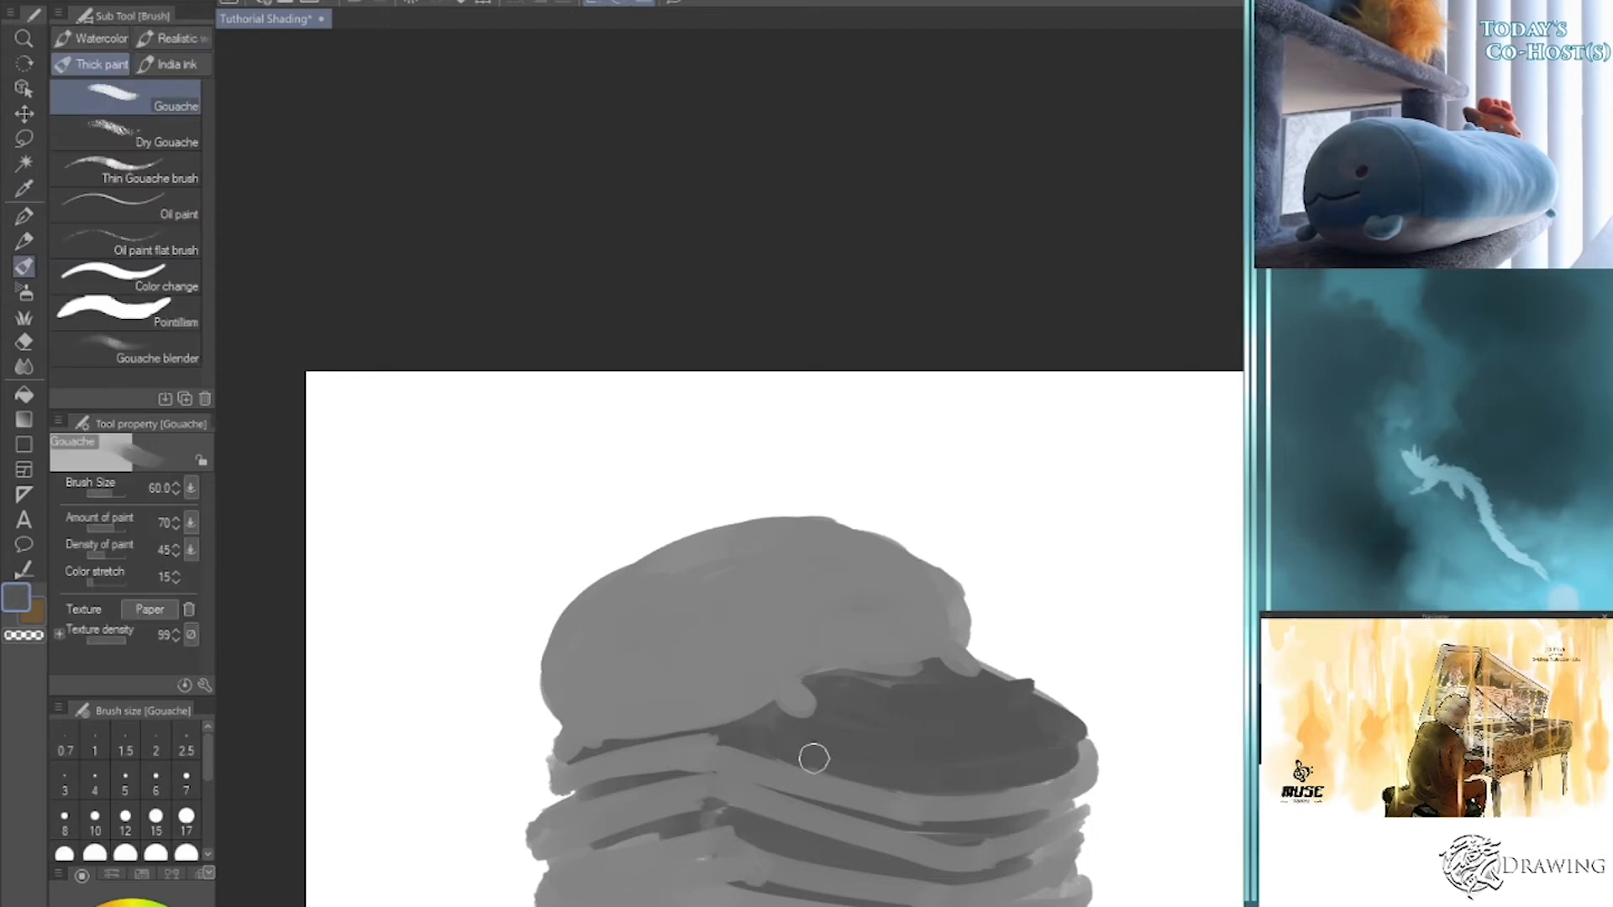
key("bracketleft")
key("bracketleft")
key("bracketleft")
mouse_move(710, 766)
left_mouse_down()
mouse_move(973, 837)
mouse_move(932, 838)
mouse_move(1053, 809)
mouse_move(983, 843)
left_mouse_up()
key("bracketright")
mouse_move(663, 821)
left_mouse_down()
mouse_move(591, 845)
mouse_move(580, 793)
mouse_move(554, 816)
mouse_move(707, 767)
left_mouse_up()
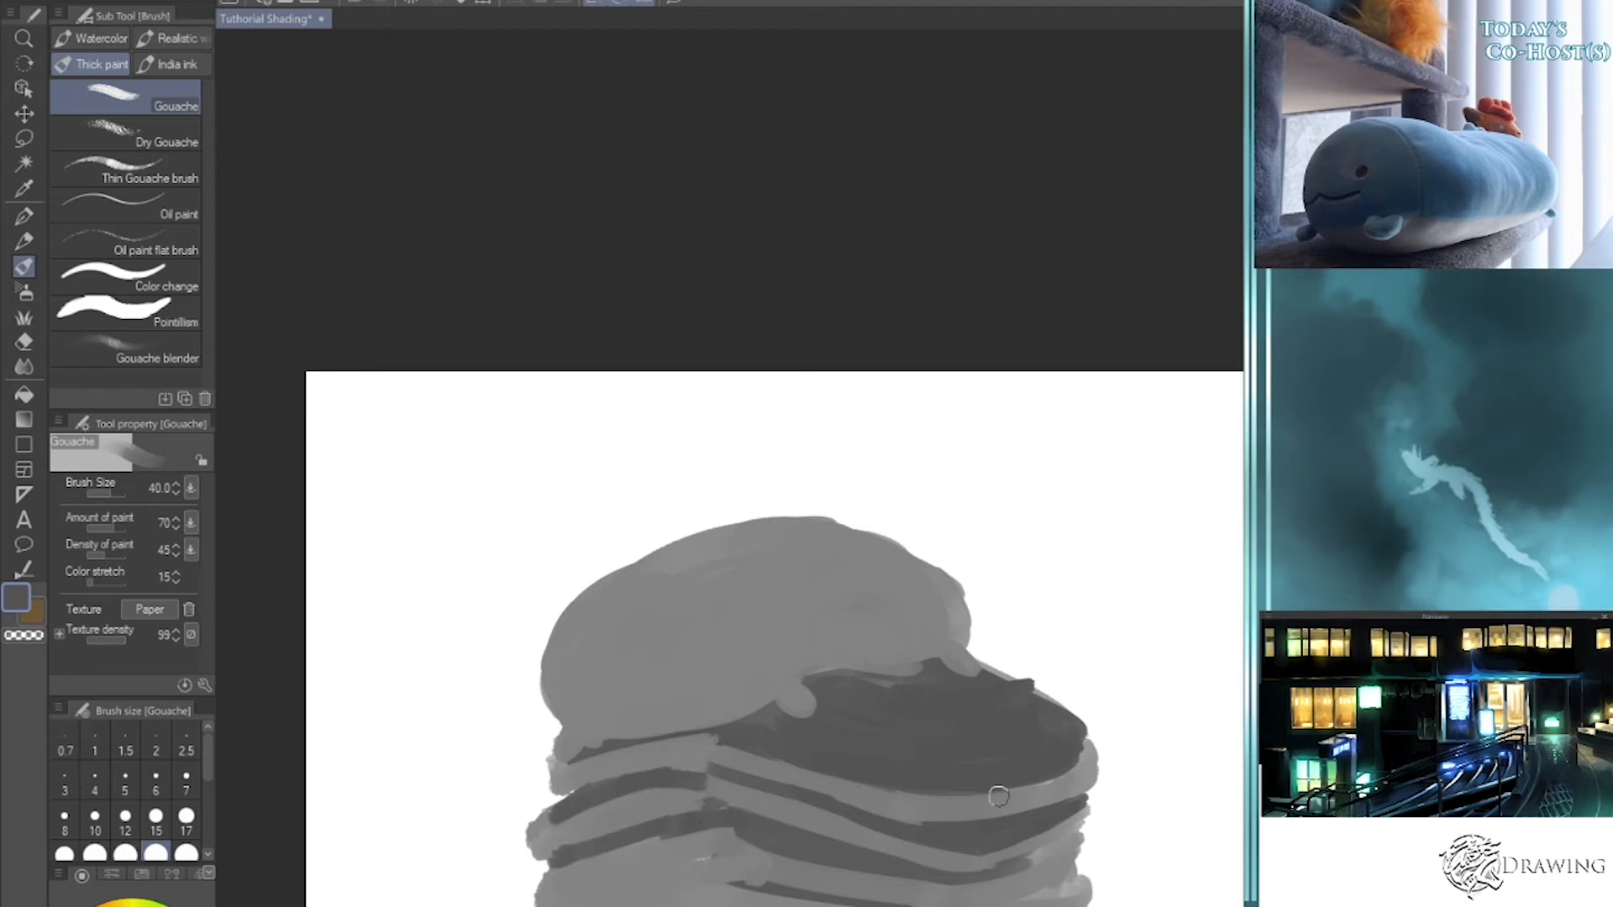
- Paint the dark gap beneath the lower pancake layer and refine its right end at brush size 25
mouse_move(754, 862)
left_mouse_down()
mouse_move(713, 829)
mouse_move(580, 867)
mouse_move(623, 892)
mouse_move(590, 898)
mouse_move(719, 871)
mouse_move(780, 886)
mouse_move(601, 904)
mouse_move(746, 884)
mouse_move(956, 903)
mouse_move(808, 897)
mouse_move(1056, 891)
left_mouse_up()
key("bracketleft")
key("bracketleft")
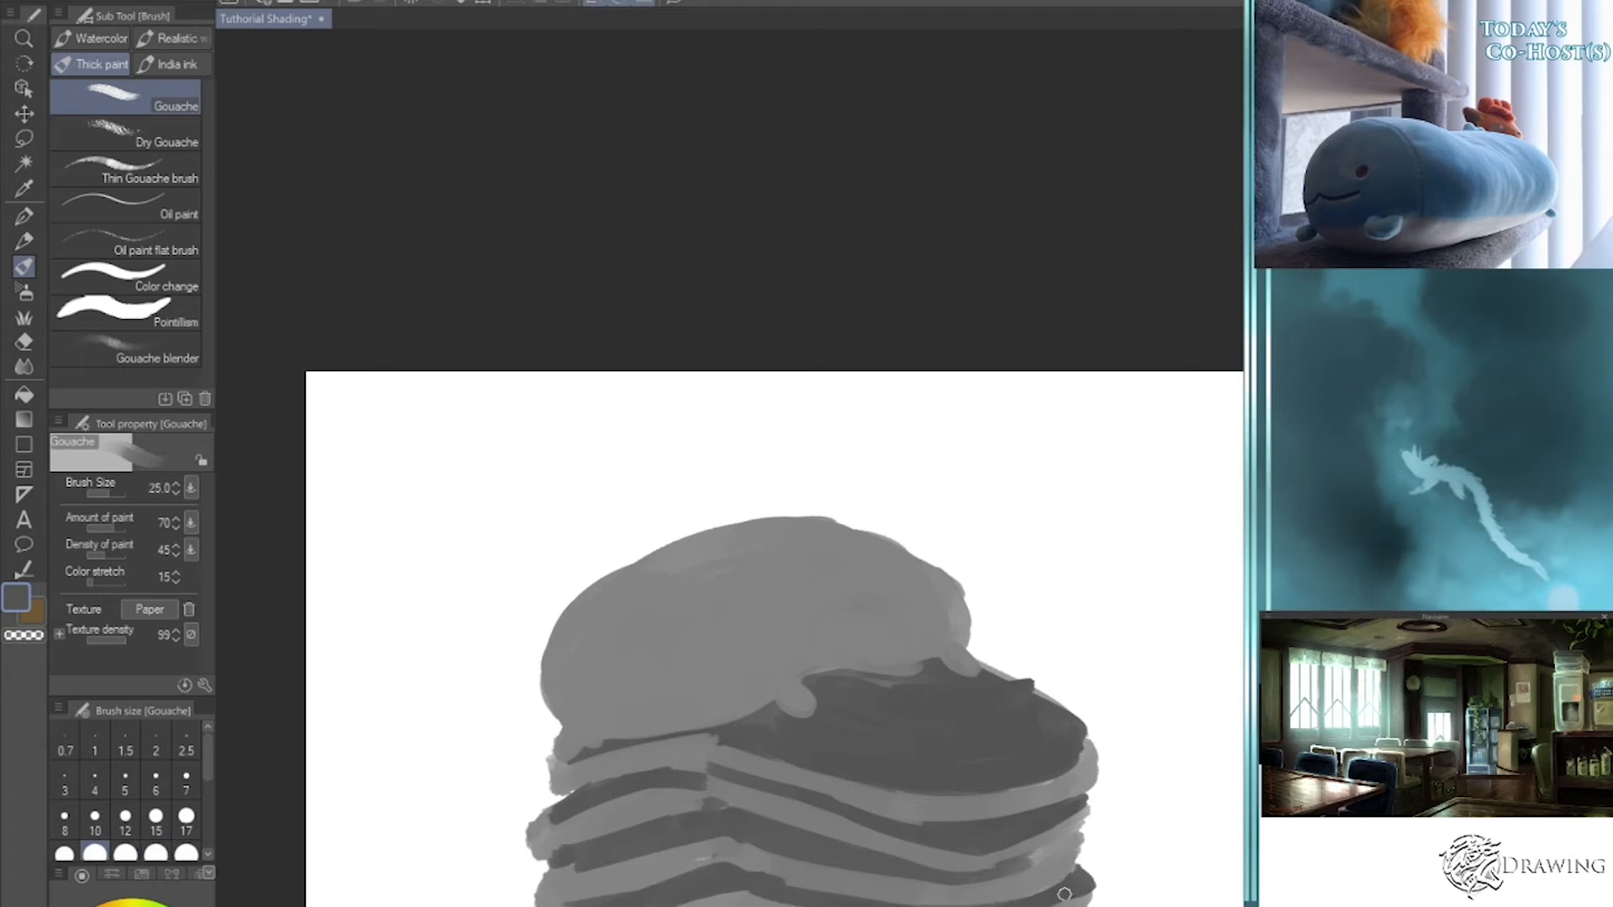
mouse_move(1082, 886)
left_mouse_down()
mouse_move(1047, 891)
mouse_move(1103, 853)
mouse_move(1076, 842)
mouse_move(1020, 865)
mouse_move(1063, 838)
mouse_move(1010, 875)
left_mouse_up()
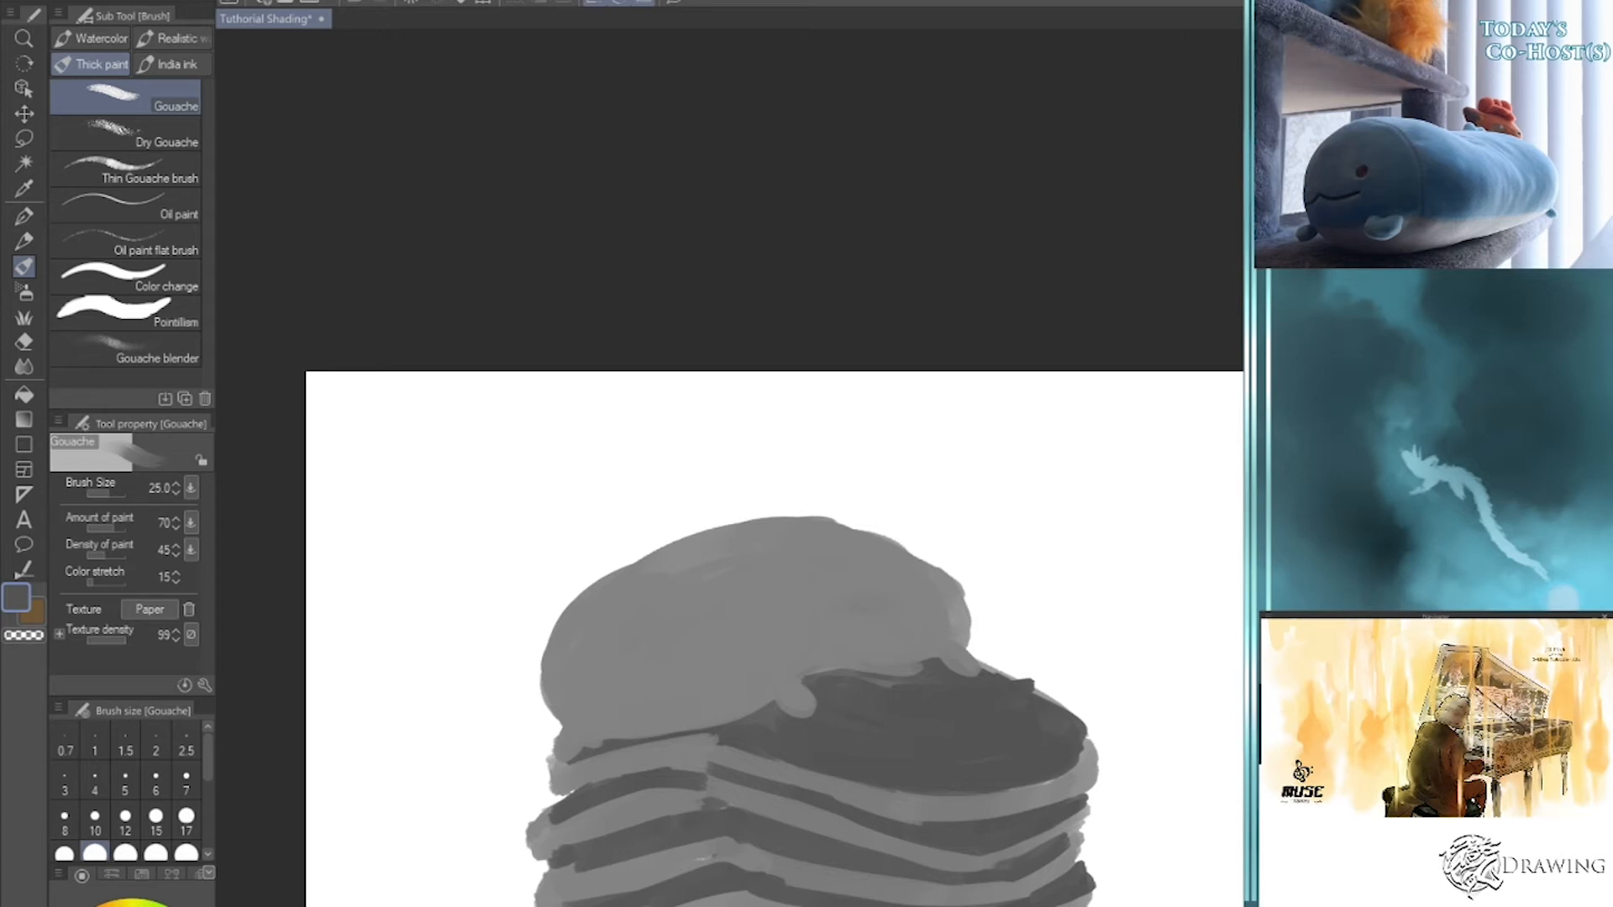
- Paint the background around the creature and pancake stack near-black, enlarging the brush up to size 400
left_click(109, 906)
key("]")
key("]")
key("]")
key("]")
key("]")
key("]")
mouse_move(506, 906)
left_mouse_down()
mouse_move(602, 780)
mouse_move(728, 685)
mouse_move(493, 835)
mouse_move(467, 760)
mouse_move(709, 526)
mouse_move(954, 411)
mouse_move(558, 540)
mouse_move(529, 457)
mouse_move(896, 335)
mouse_move(1042, 493)
mouse_move(980, 720)
mouse_move(1037, 857)
mouse_move(1145, 875)
left_mouse_up()
key("]")
key("]")
key("]")
key("]")
key("]")
mouse_move(394, 903)
left_mouse_down()
mouse_move(356, 869)
mouse_move(317, 605)
mouse_move(349, 496)
mouse_move(979, 363)
mouse_move(1254, 827)
mouse_move(594, 406)
mouse_move(414, 476)
left_mouse_up()
key("]")
key("]")
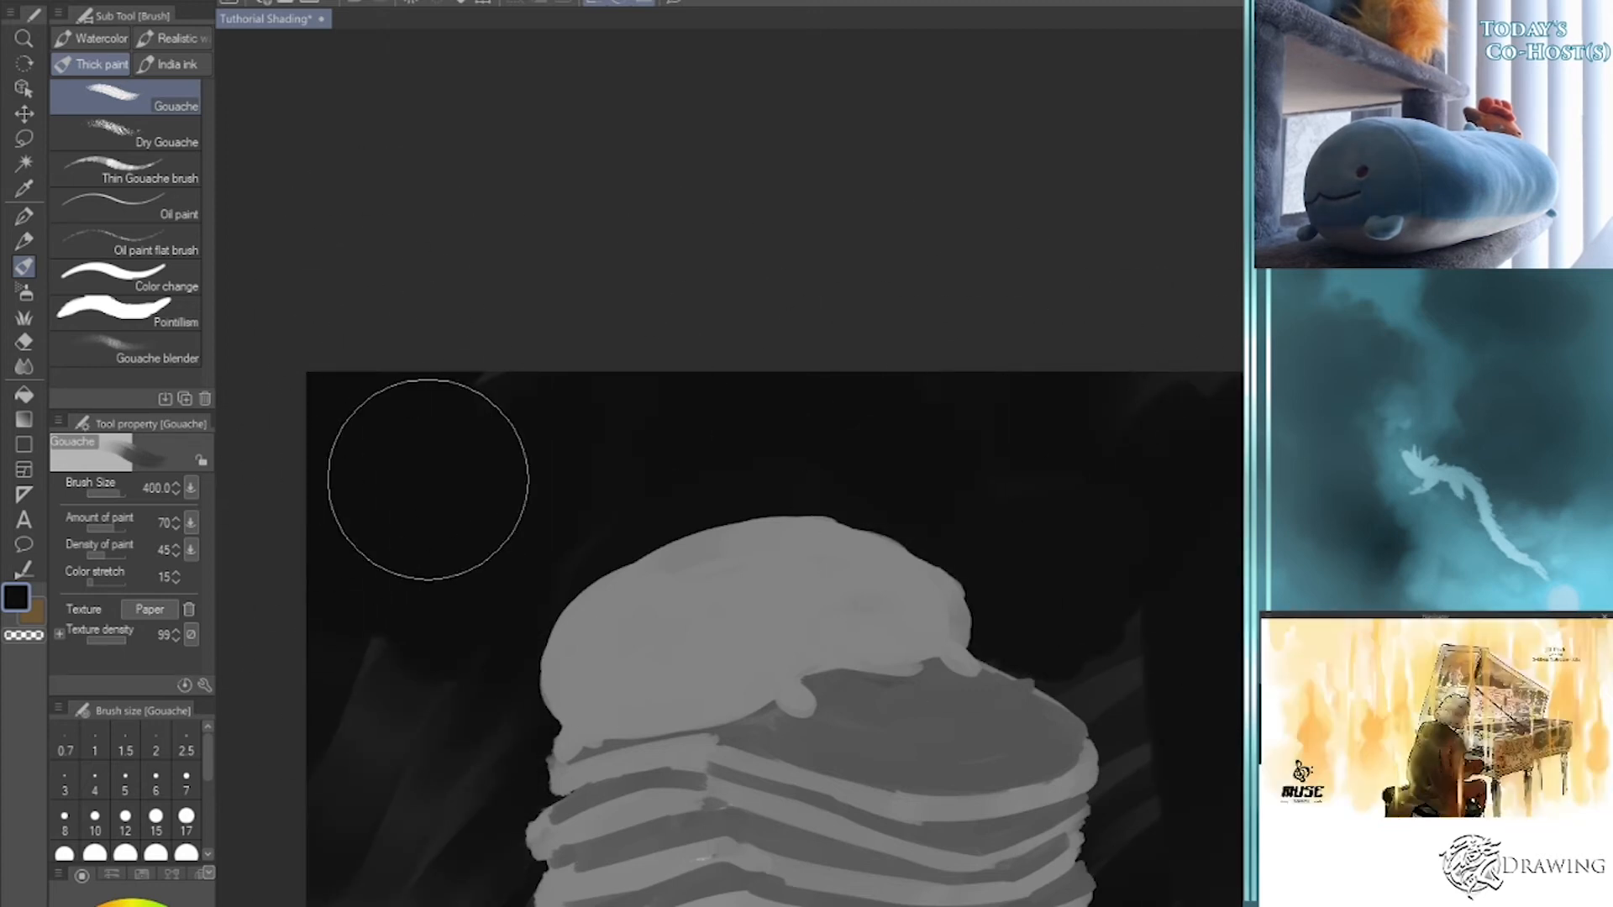
- Choose a mid grey and paint a slanted stroke beside the pancake stack at brush size 60
left_click(131, 905)
key("[")
key("[")
key("[")
key("[")
key("[")
key("[")
key("[")
key("[")
left_click_drag(395, 906, 511, 707)
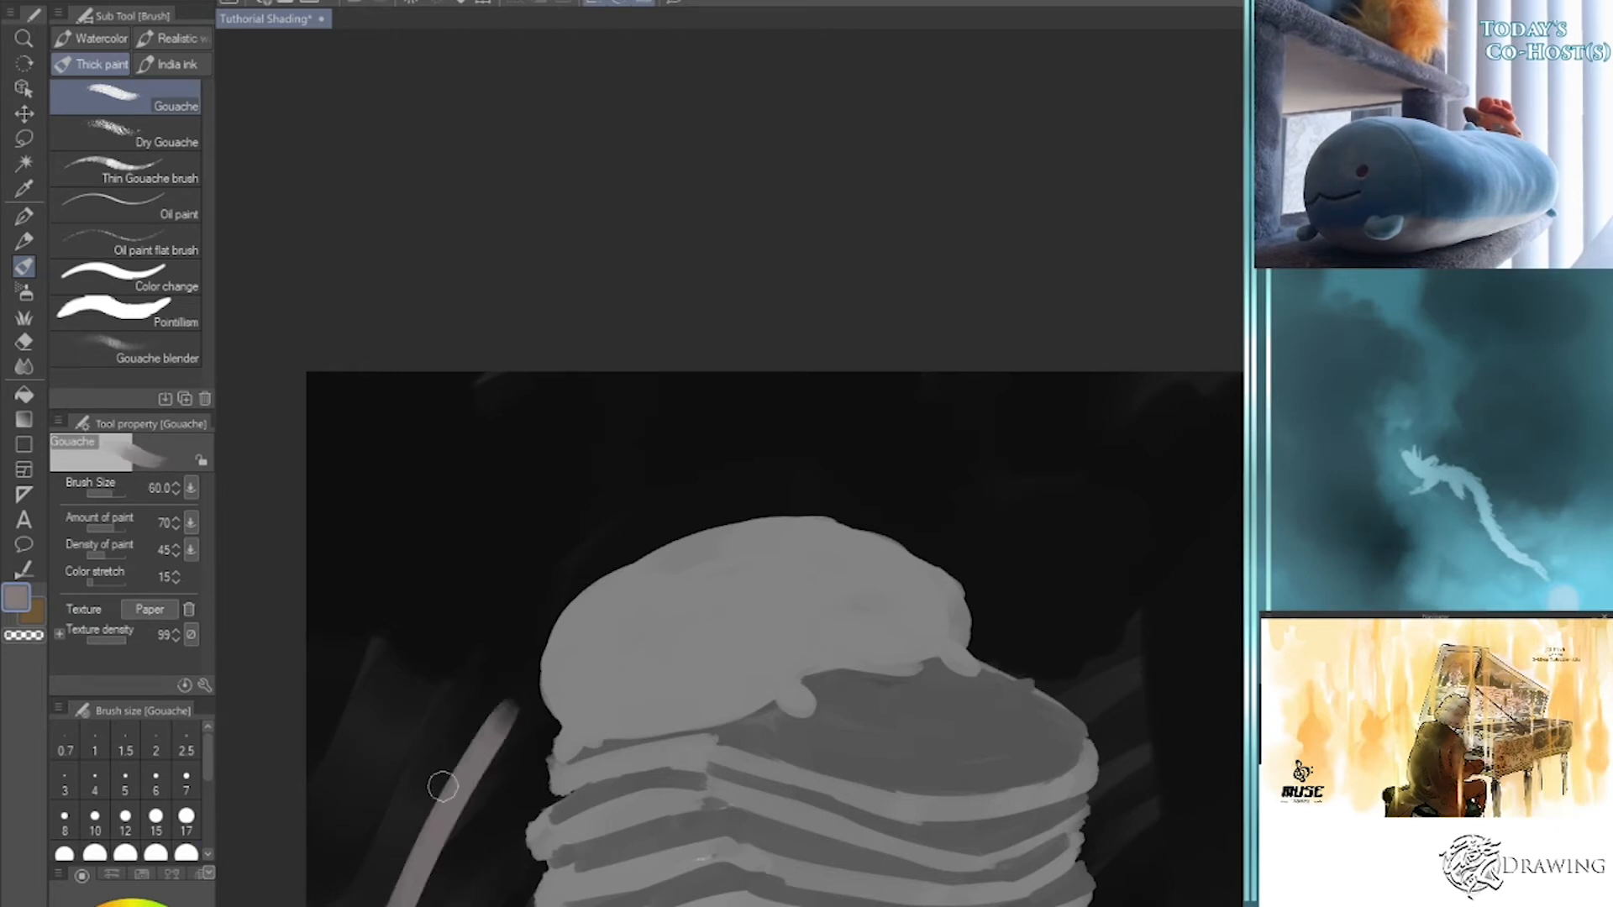
- Pick brighter greys and build up the slanted stroke into a light beam with a near-white base
left_click(131, 905)
mouse_move(403, 906)
left_mouse_down()
mouse_move(450, 836)
mouse_move(425, 855)
mouse_move(497, 630)
mouse_move(474, 830)
mouse_move(514, 793)
left_mouse_up()
left_click(124, 904)
key("[")
key("[")
key("[")
key("]")
mouse_move(390, 906)
left_mouse_down()
mouse_move(421, 860)
mouse_move(414, 842)
mouse_move(435, 848)
mouse_move(503, 646)
left_mouse_up()
- Sample greys from the beam and blend streaks upward from its bright base toward the creature's rounded side
left_click(443, 844, "alt")
left_click_drag(415, 850, 515, 699)
left_click_drag(460, 799, 510, 714)
left_click_drag(436, 856, 497, 775)
left_click_drag(427, 896, 548, 743)
left_click(494, 697, "alt")
left_click_drag(461, 773, 532, 658)
left_click_drag(468, 749, 564, 494)
- Extend the beam with dark grey streaks reaching past the creature's back at brush size 50
key("]")
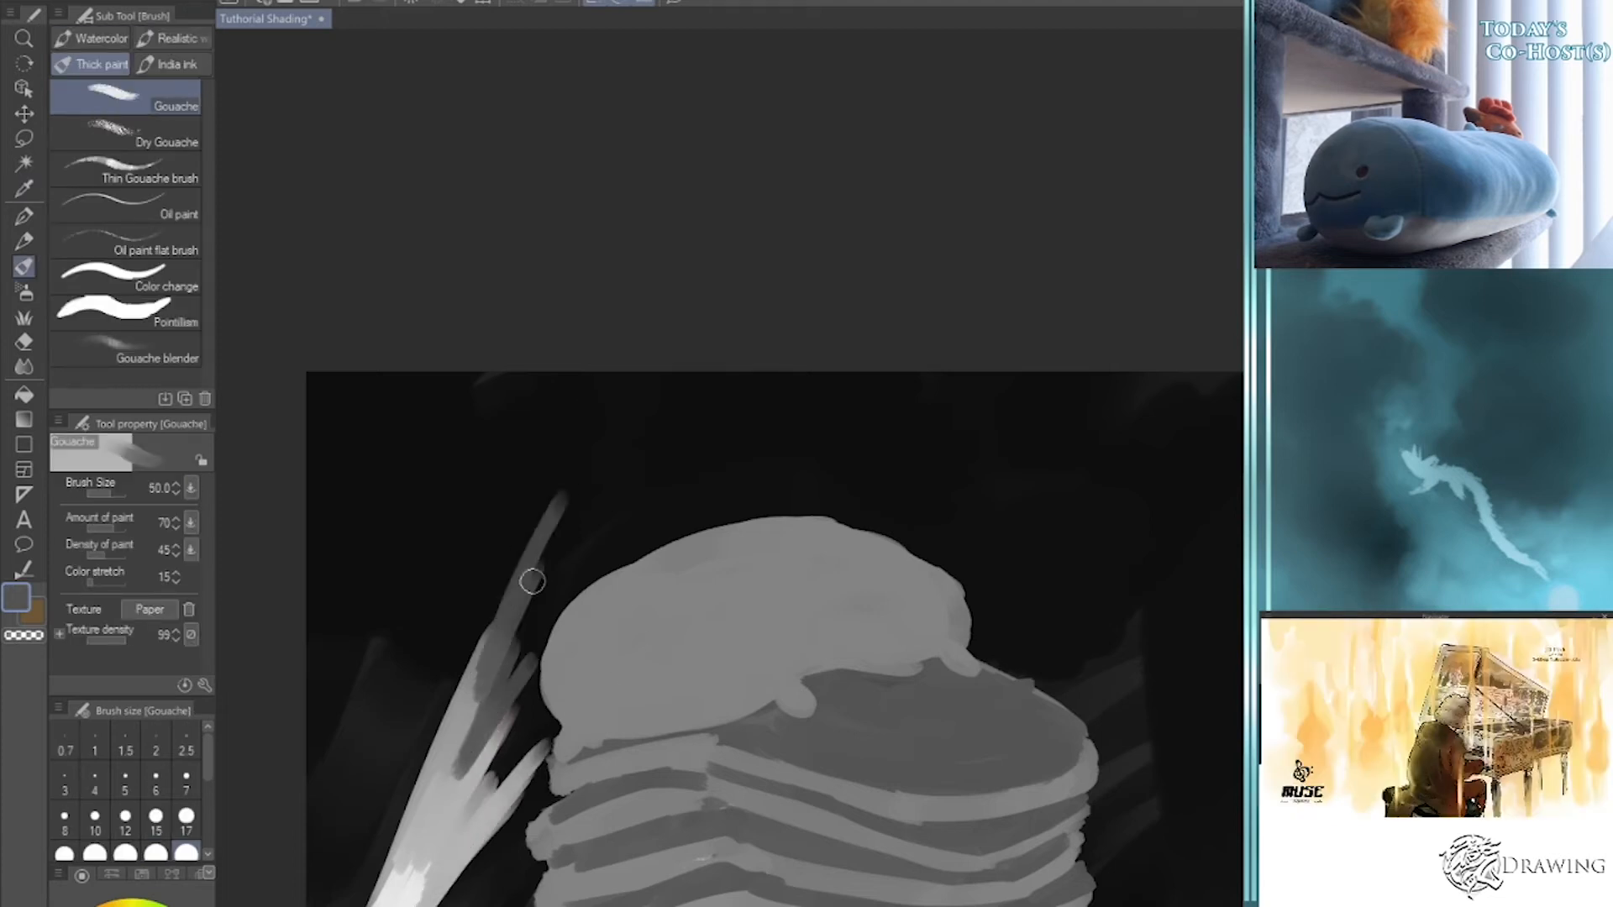
left_click_drag(500, 691, 608, 493)
left_click_drag(496, 739, 638, 536)
left_click_drag(504, 737, 688, 508)
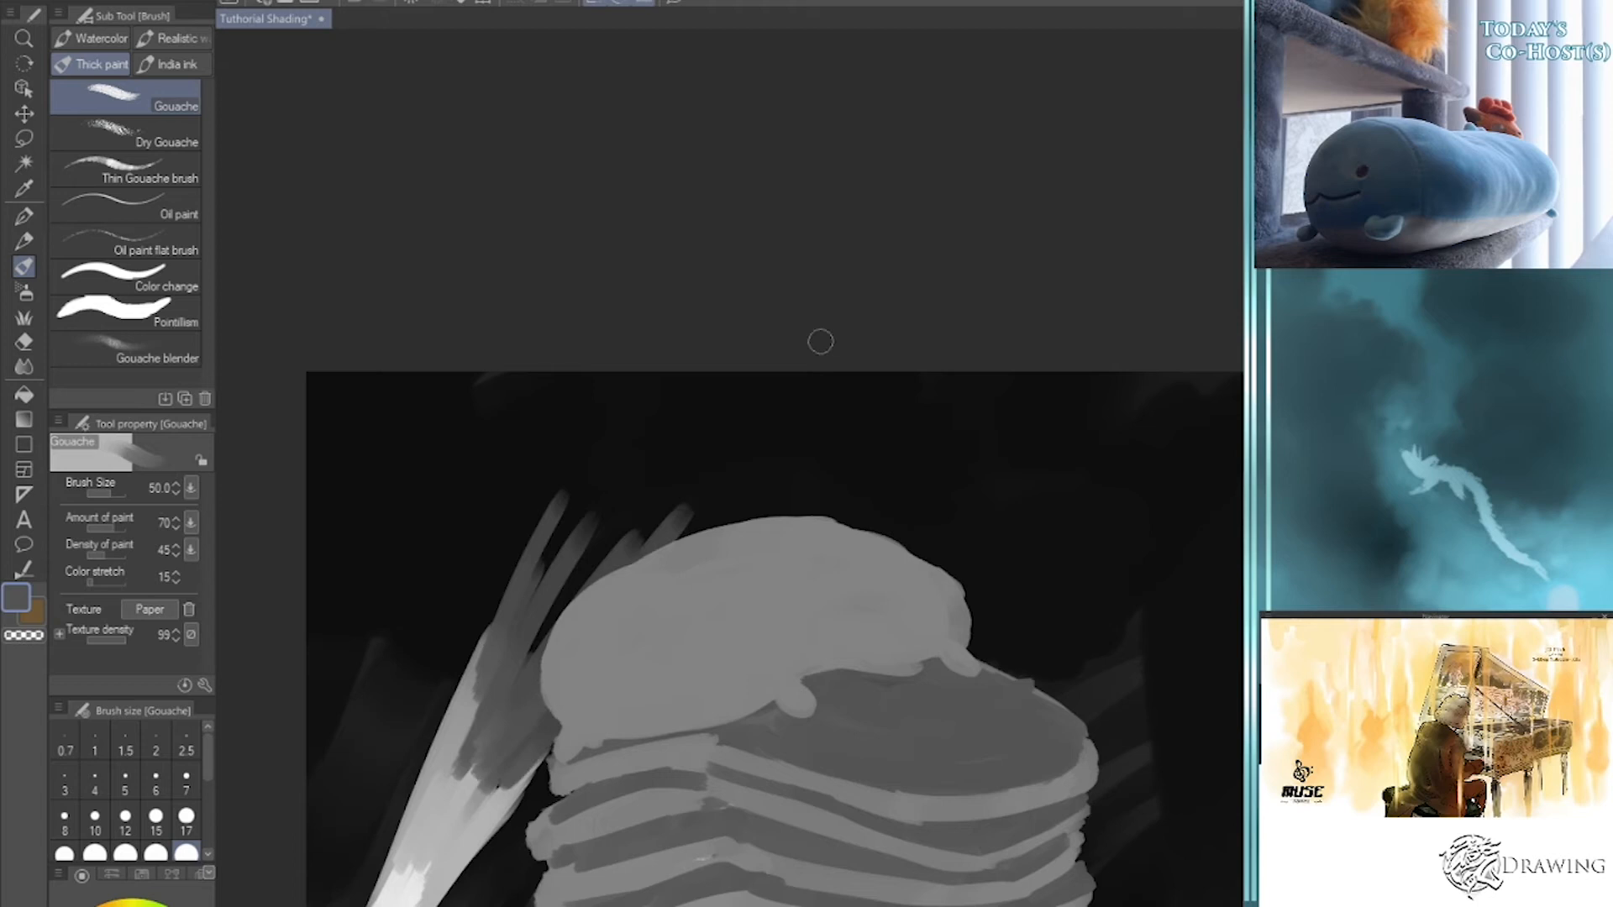
- Sample a darker grey and fade the beam out toward the canvas's upper edge with broad strokes at brush size 100
key("]")
key("]")
key("]")
left_click(695, 502, "alt")
mouse_move(613, 563)
left_mouse_down()
mouse_move(735, 411)
mouse_move(680, 420)
left_mouse_up()
key("]")
left_click_drag(562, 550, 628, 416)
mouse_move(528, 630)
left_mouse_down()
mouse_move(678, 393)
mouse_move(748, 401)
left_mouse_up()
left_click_drag(647, 563, 786, 412)
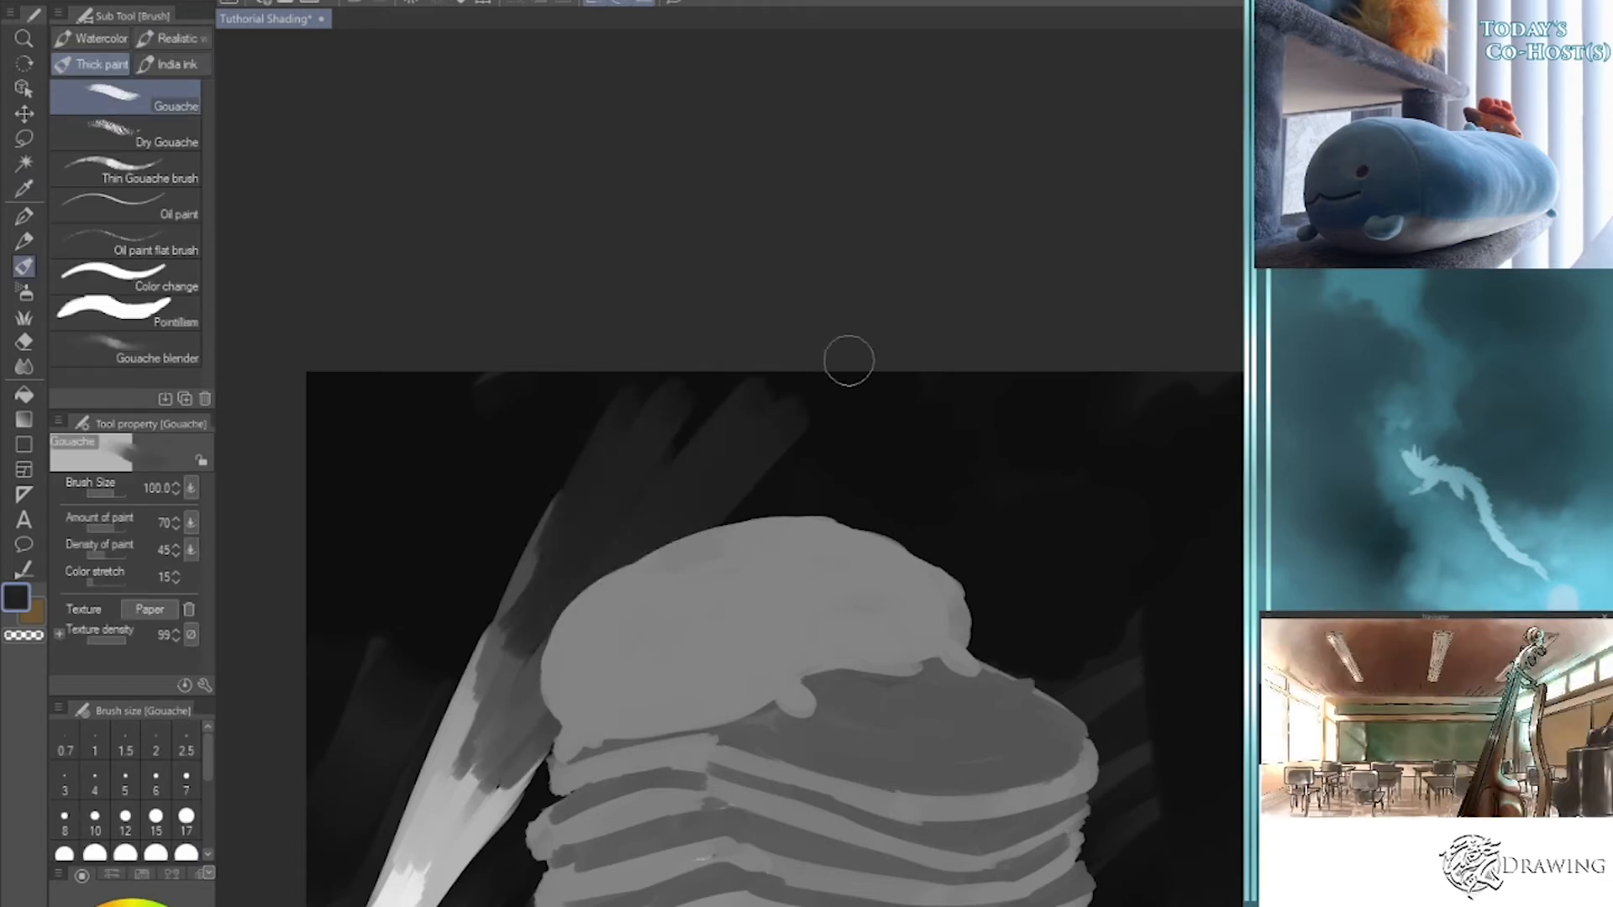
left_click_drag(644, 613, 803, 429)
left_click_drag(507, 636, 718, 190)
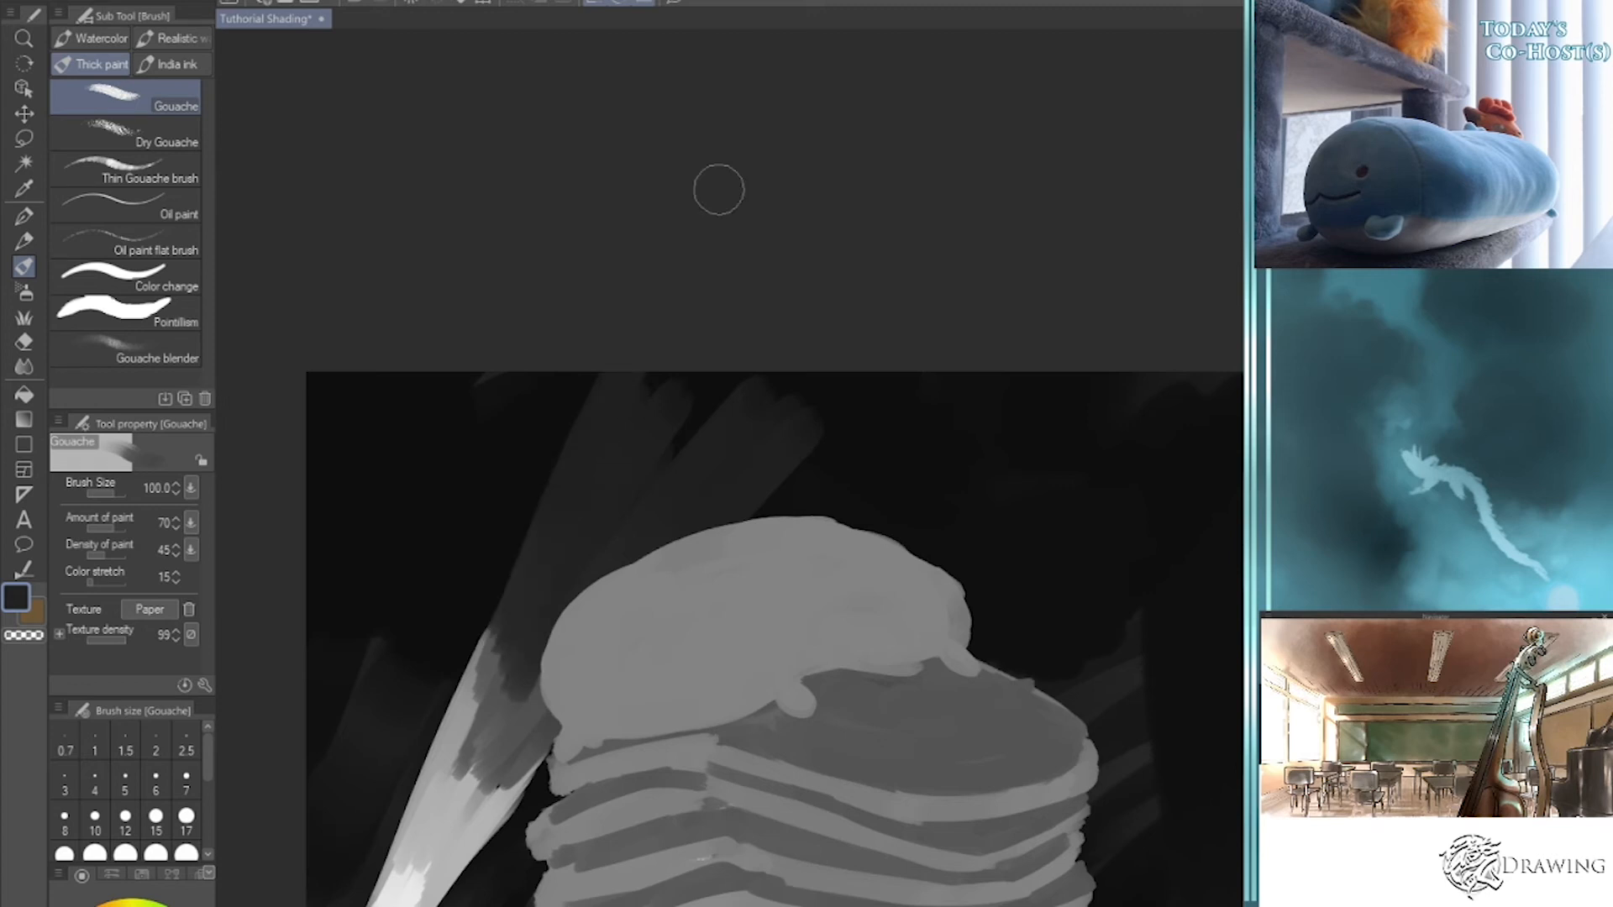
- Sample a grey from the beam and paint a thin, tapering light line along its outer edge with a smaller brush
left_click(491, 639, "alt")
key("[")
key("[")
key("[")
key("[")
left_click_drag(515, 605, 486, 649)
key("[")
key("[")
key("[")
key("[")
key("[")
key("[")
left_click_drag(537, 525, 481, 639)
left_click_drag(563, 464, 442, 798)
- Add fine grey streaks inside the lower beam and along its inner edge at brush size 25
key("]")
key("]")
left_click_drag(489, 704, 442, 794)
left_click_drag(486, 737, 450, 817)
left_click_drag(542, 720, 472, 802)
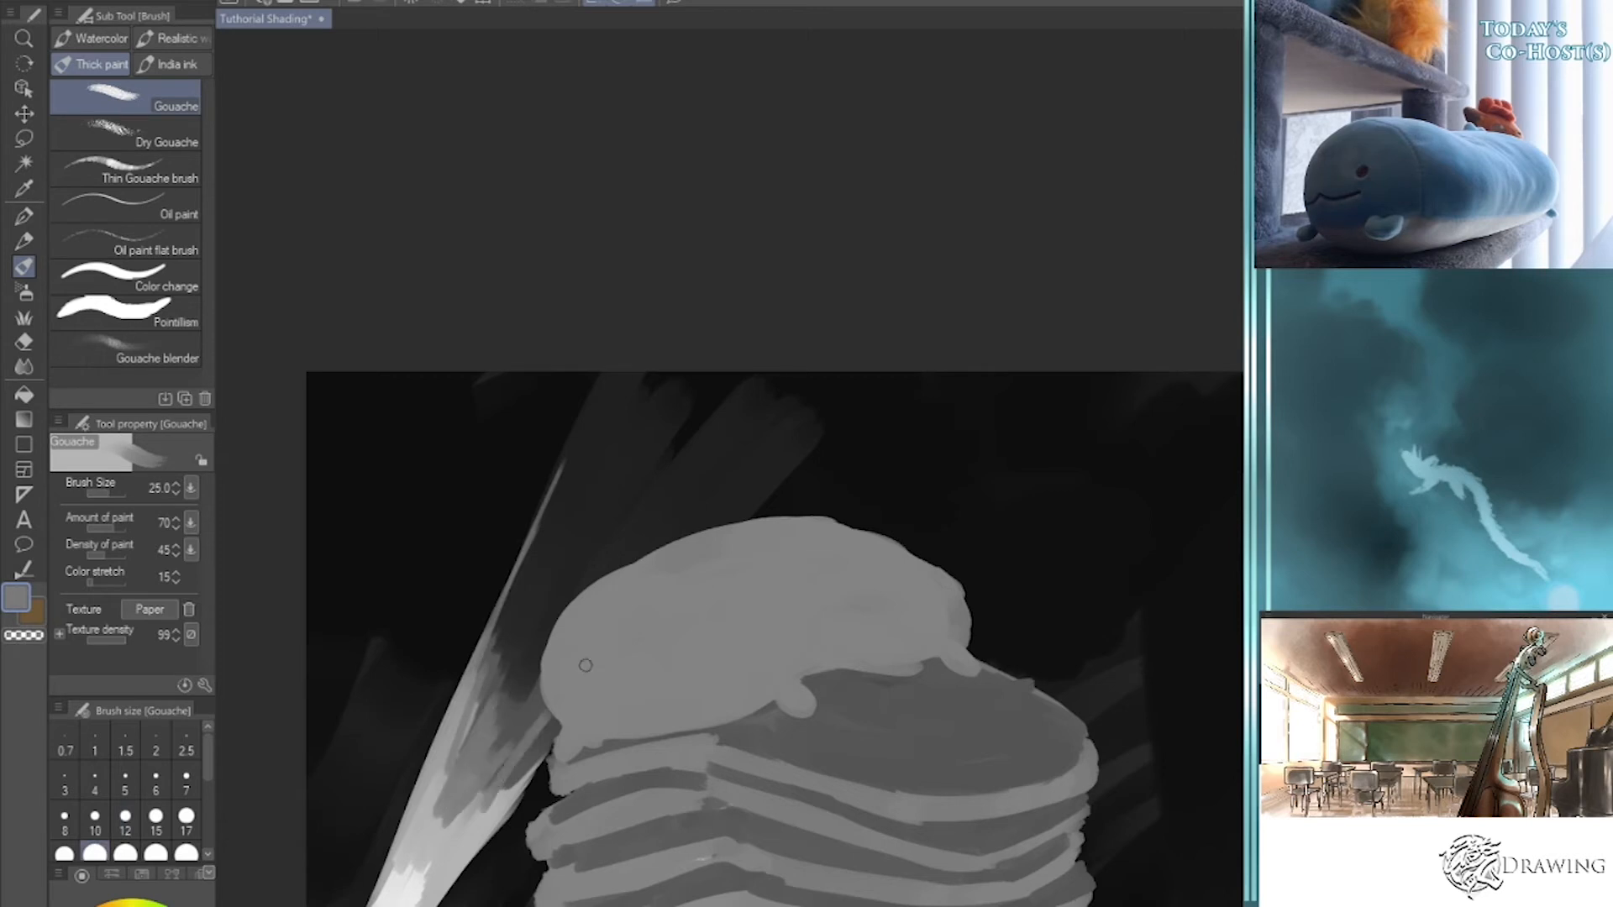
- Paint a thin grey streak rising diagonally from the creature's back and sample a lighter grey from the lower beam
left_click_drag(702, 528, 832, 386)
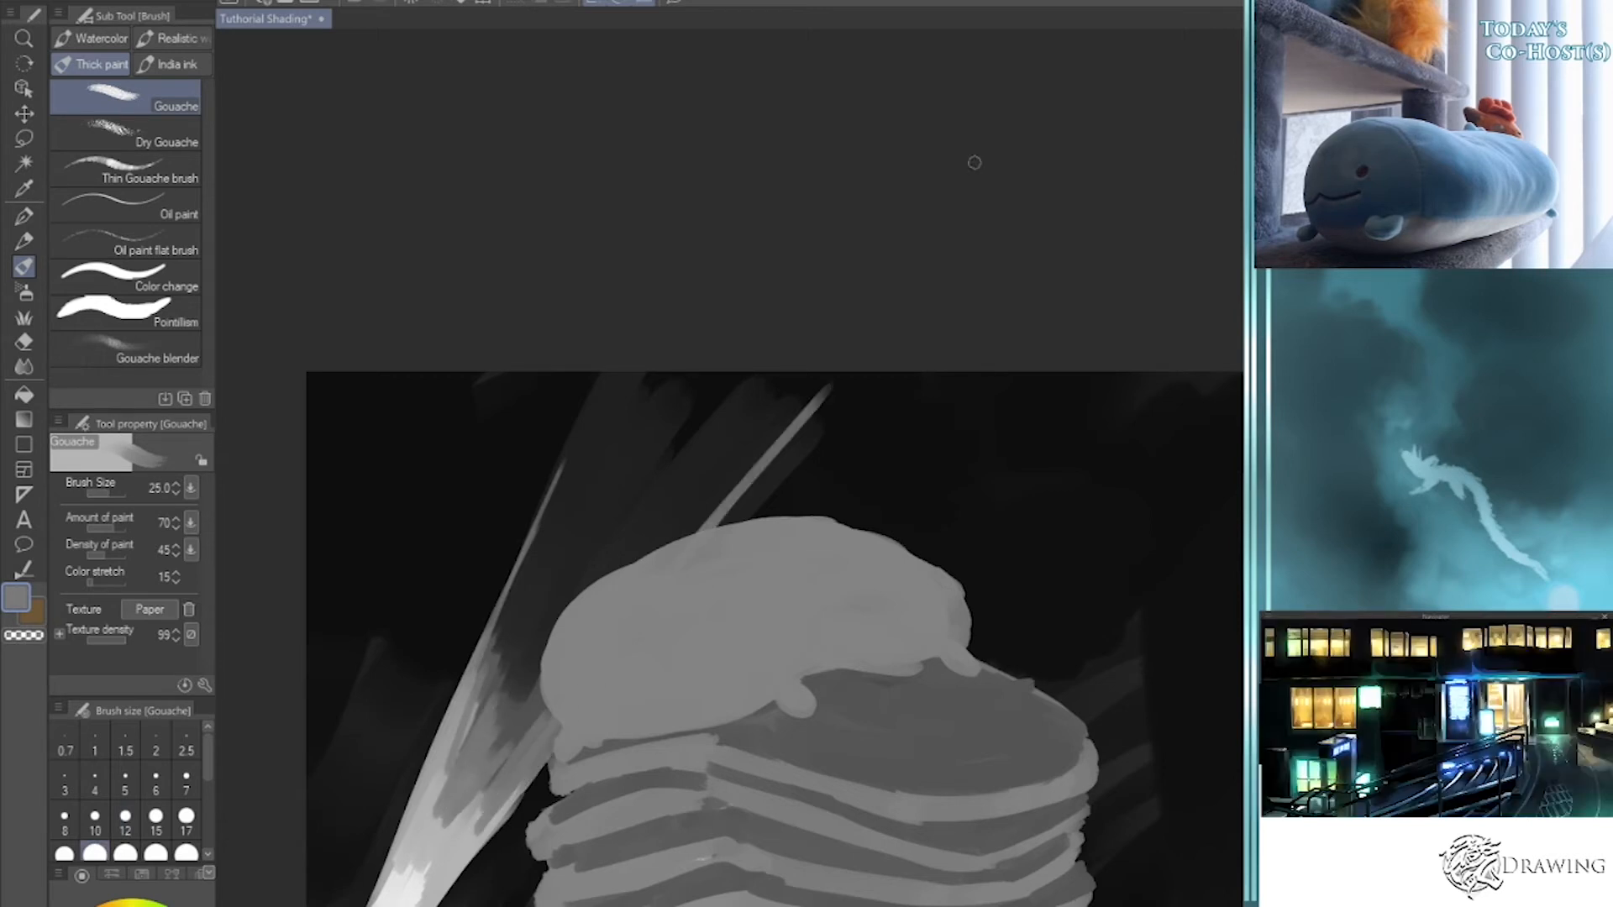
key("i")
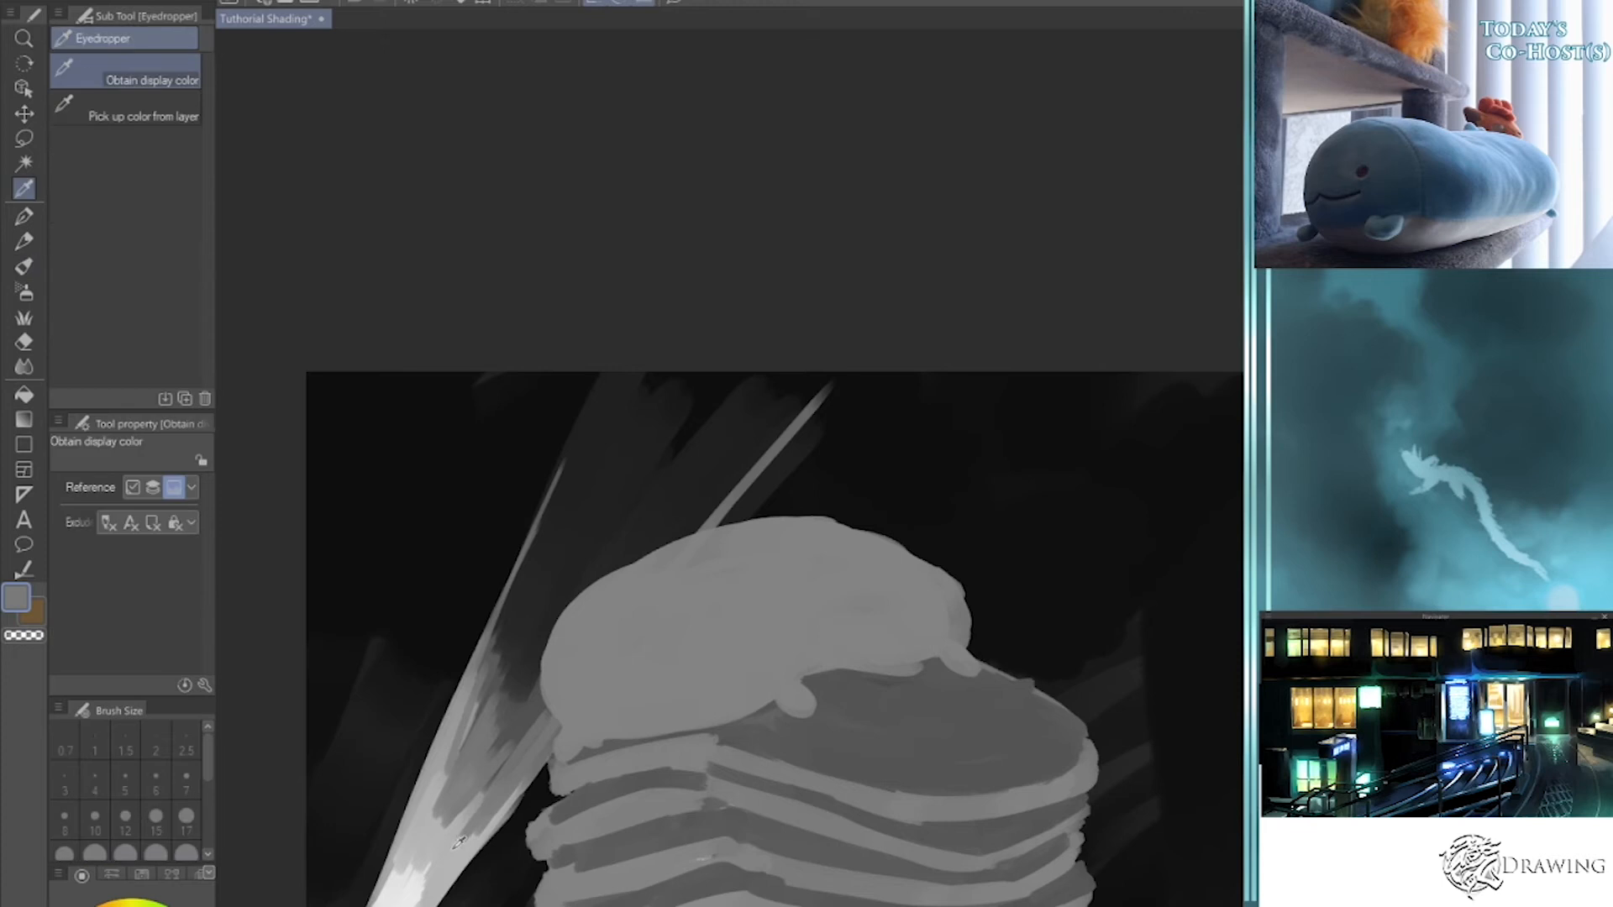
left_click(469, 833)
key("b")
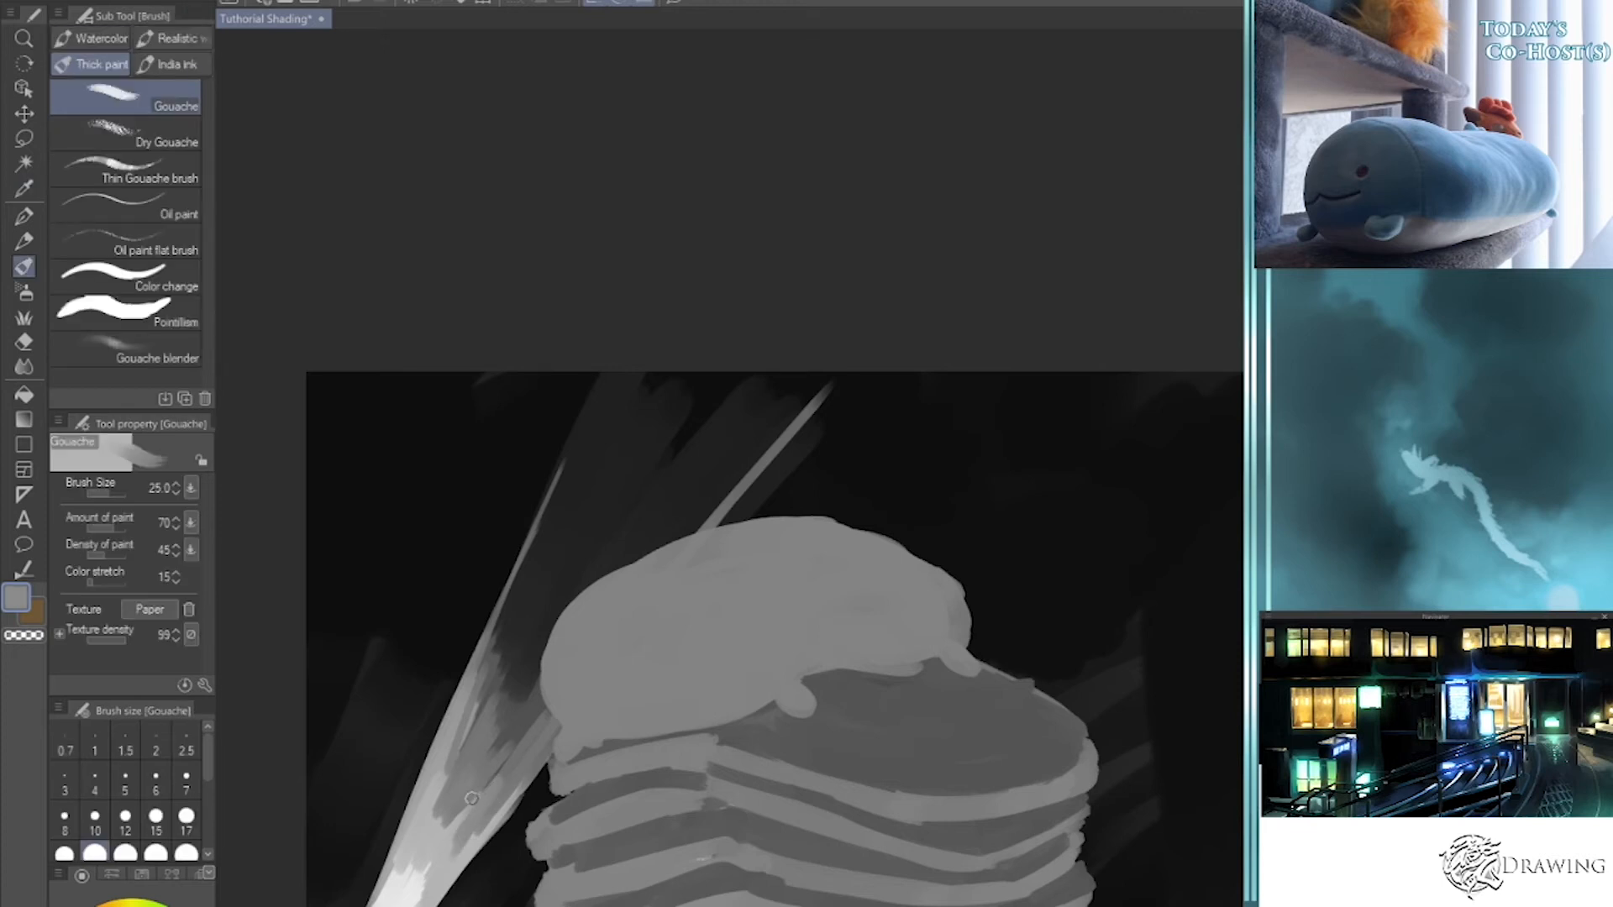
- Paint light grey Gouache strokes along both edges of the light beam, including its upper end behind the plush creature
mouse_move(509, 774)
left_mouse_down()
mouse_move(471, 836)
mouse_move(517, 736)
mouse_move(514, 718)
mouse_move(485, 722)
mouse_move(409, 847)
mouse_move(588, 395)
left_mouse_up()
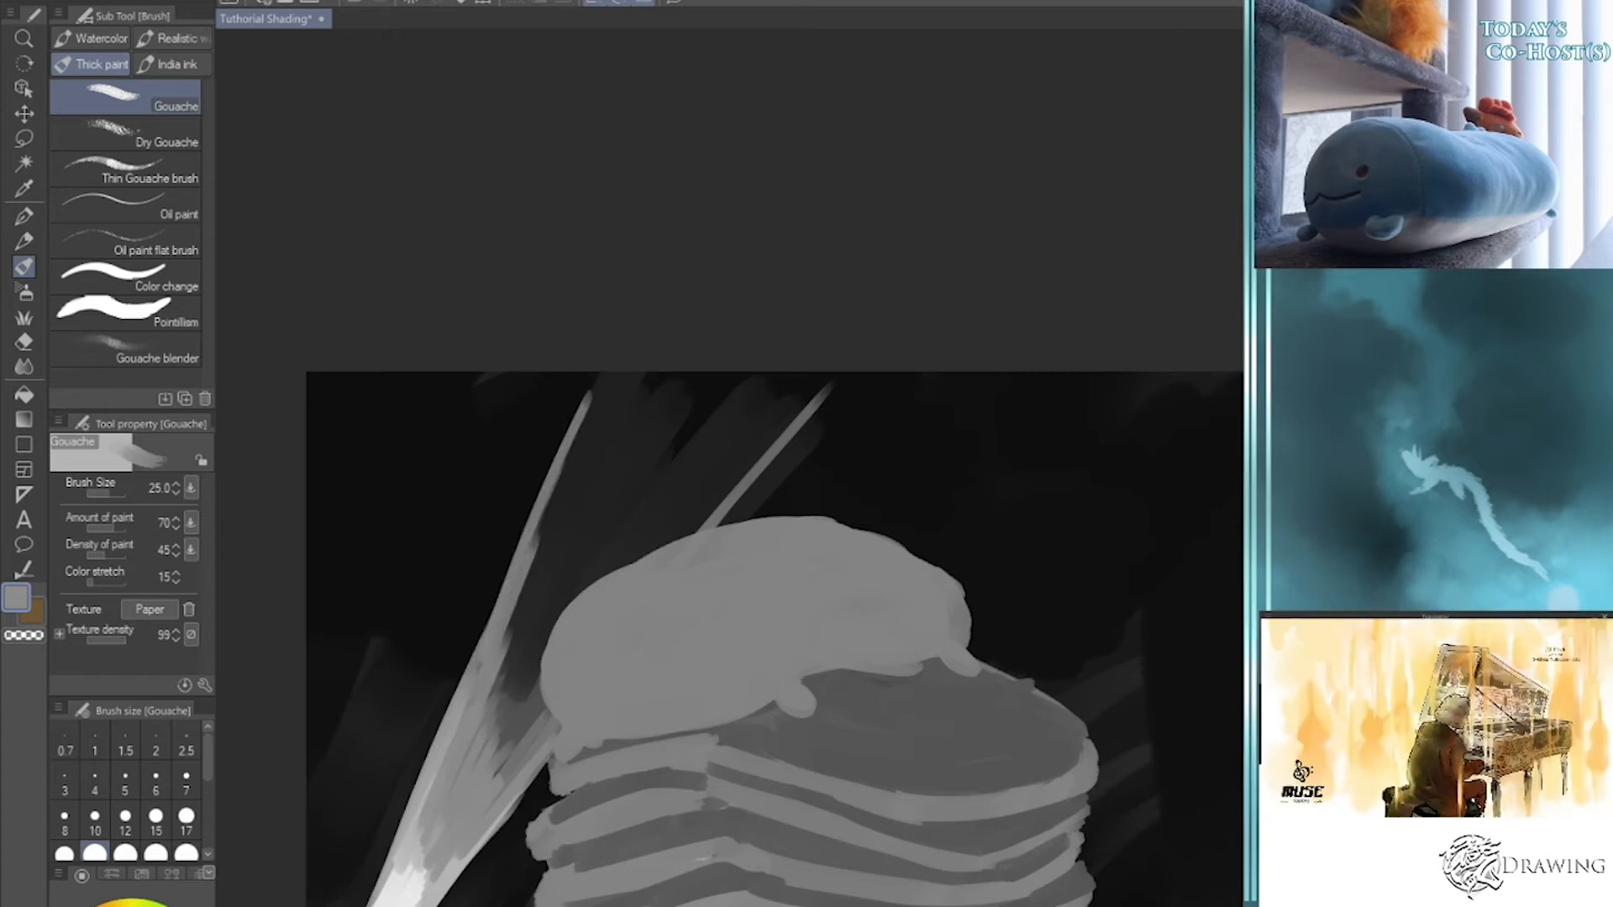
left_click(447, 800, "alt")
mouse_move(447, 801)
left_mouse_down()
mouse_move(417, 893)
mouse_move(529, 748)
mouse_move(397, 886)
mouse_move(479, 663)
mouse_move(467, 823)
mouse_move(444, 873)
mouse_move(512, 777)
left_mouse_up()
mouse_move(448, 860)
left_mouse_down()
mouse_move(570, 705)
mouse_move(559, 718)
left_mouse_up()
left_click_drag(701, 528, 805, 418)
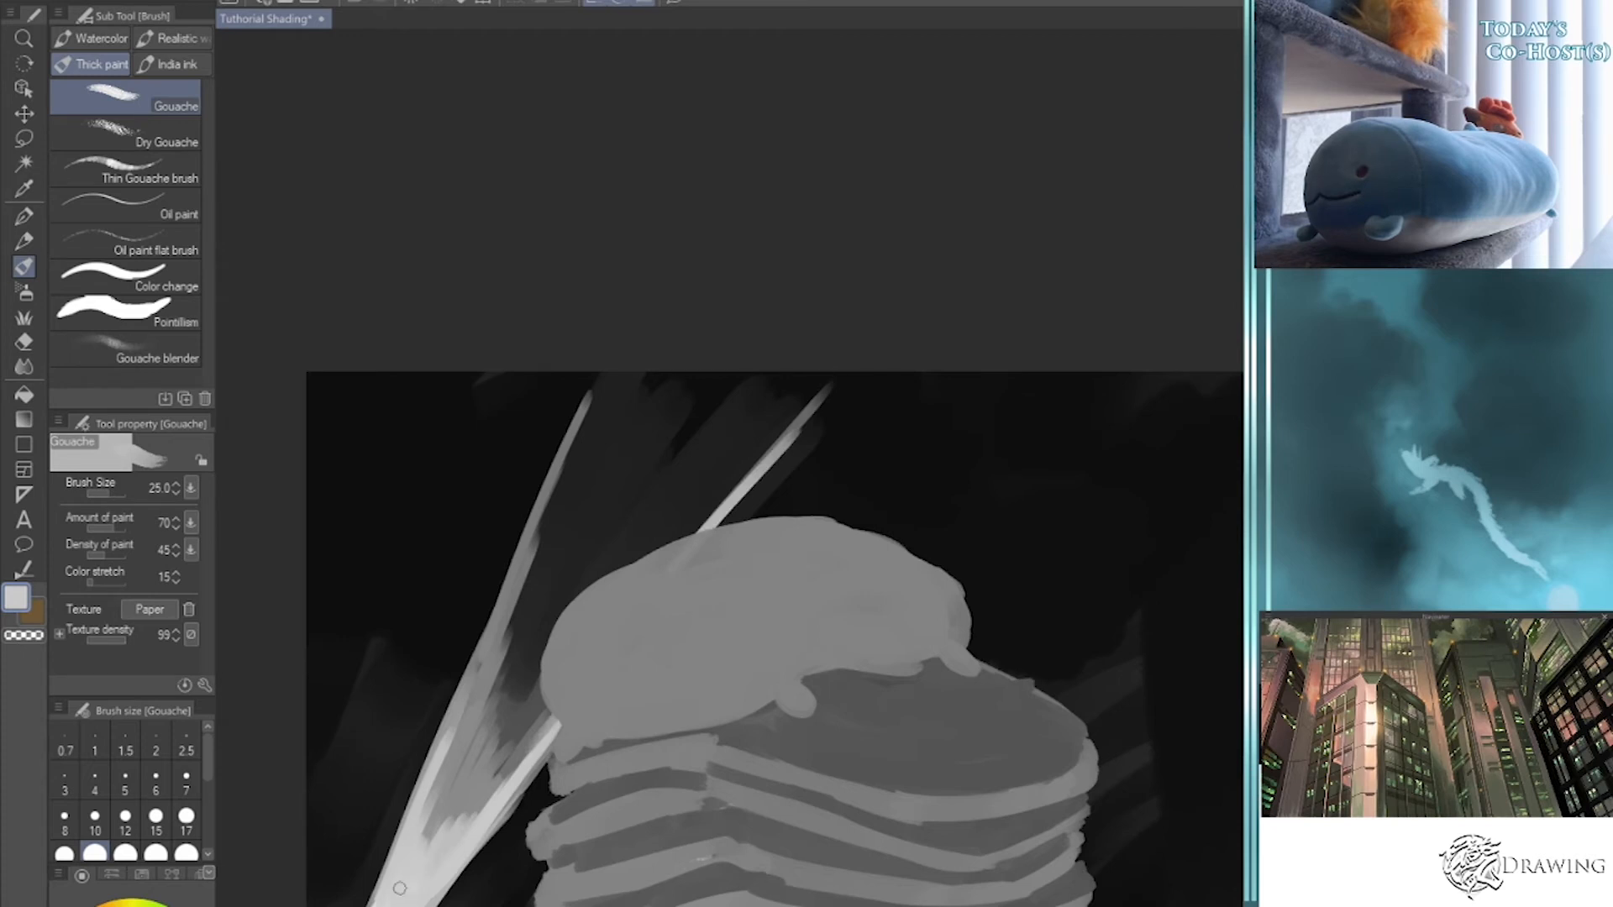
- Brighten the lower base of the light beam with near-white strokes fanning upwards
left_click(118, 904)
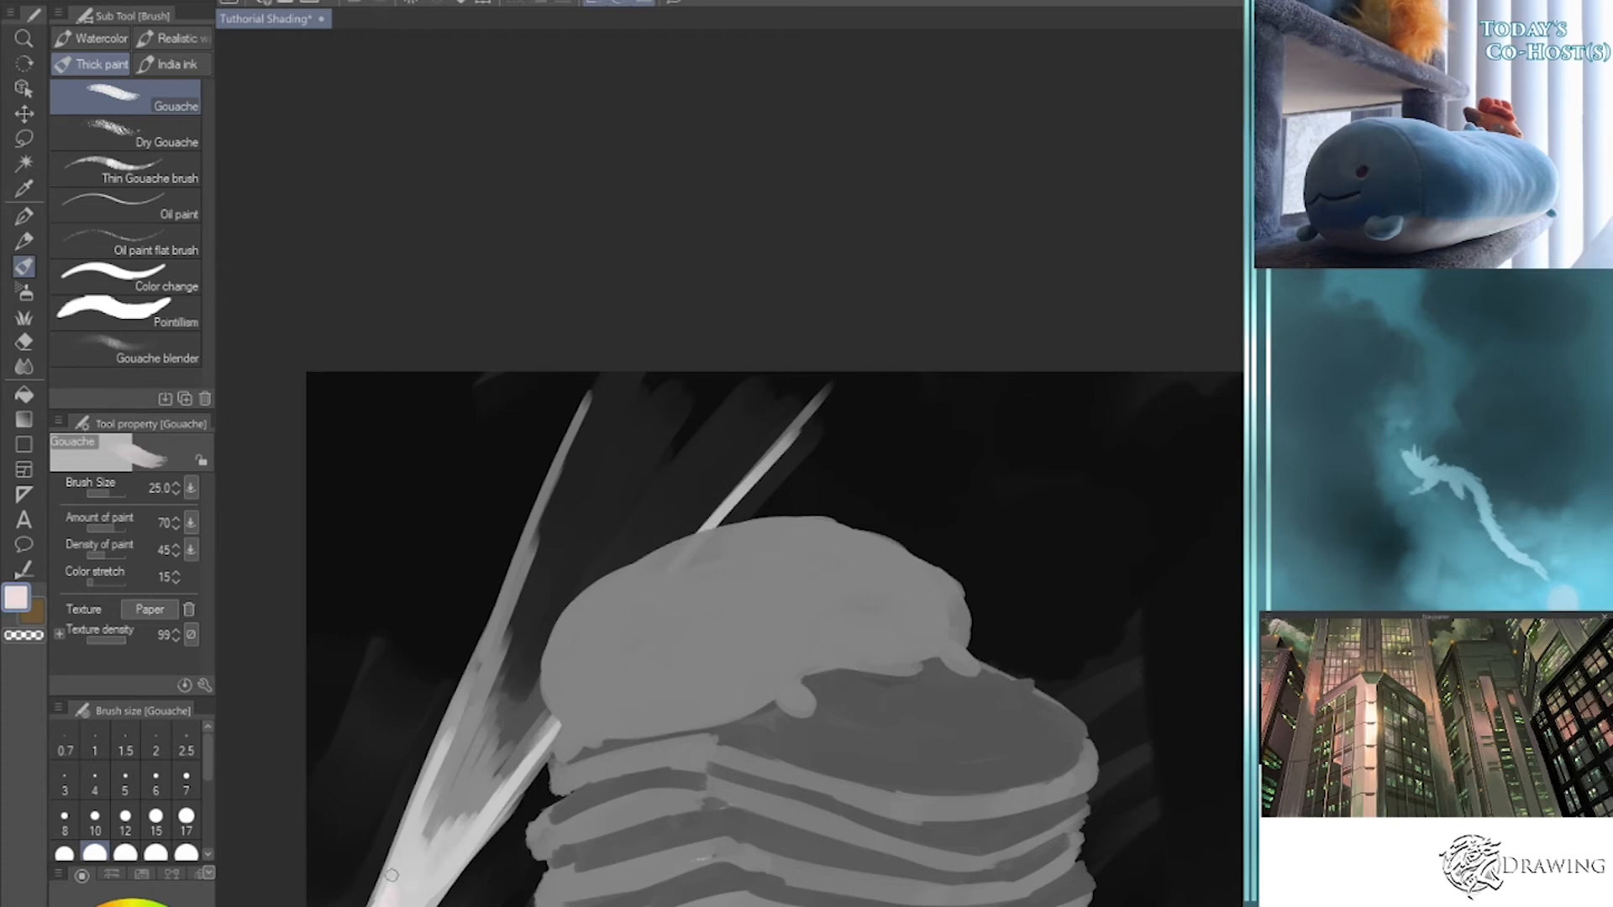
left_click_drag(403, 847, 425, 832)
mouse_move(401, 899)
left_mouse_down()
mouse_move(426, 849)
mouse_move(430, 870)
mouse_move(412, 810)
mouse_move(463, 825)
left_mouse_up()
left_click_drag(425, 902, 513, 797)
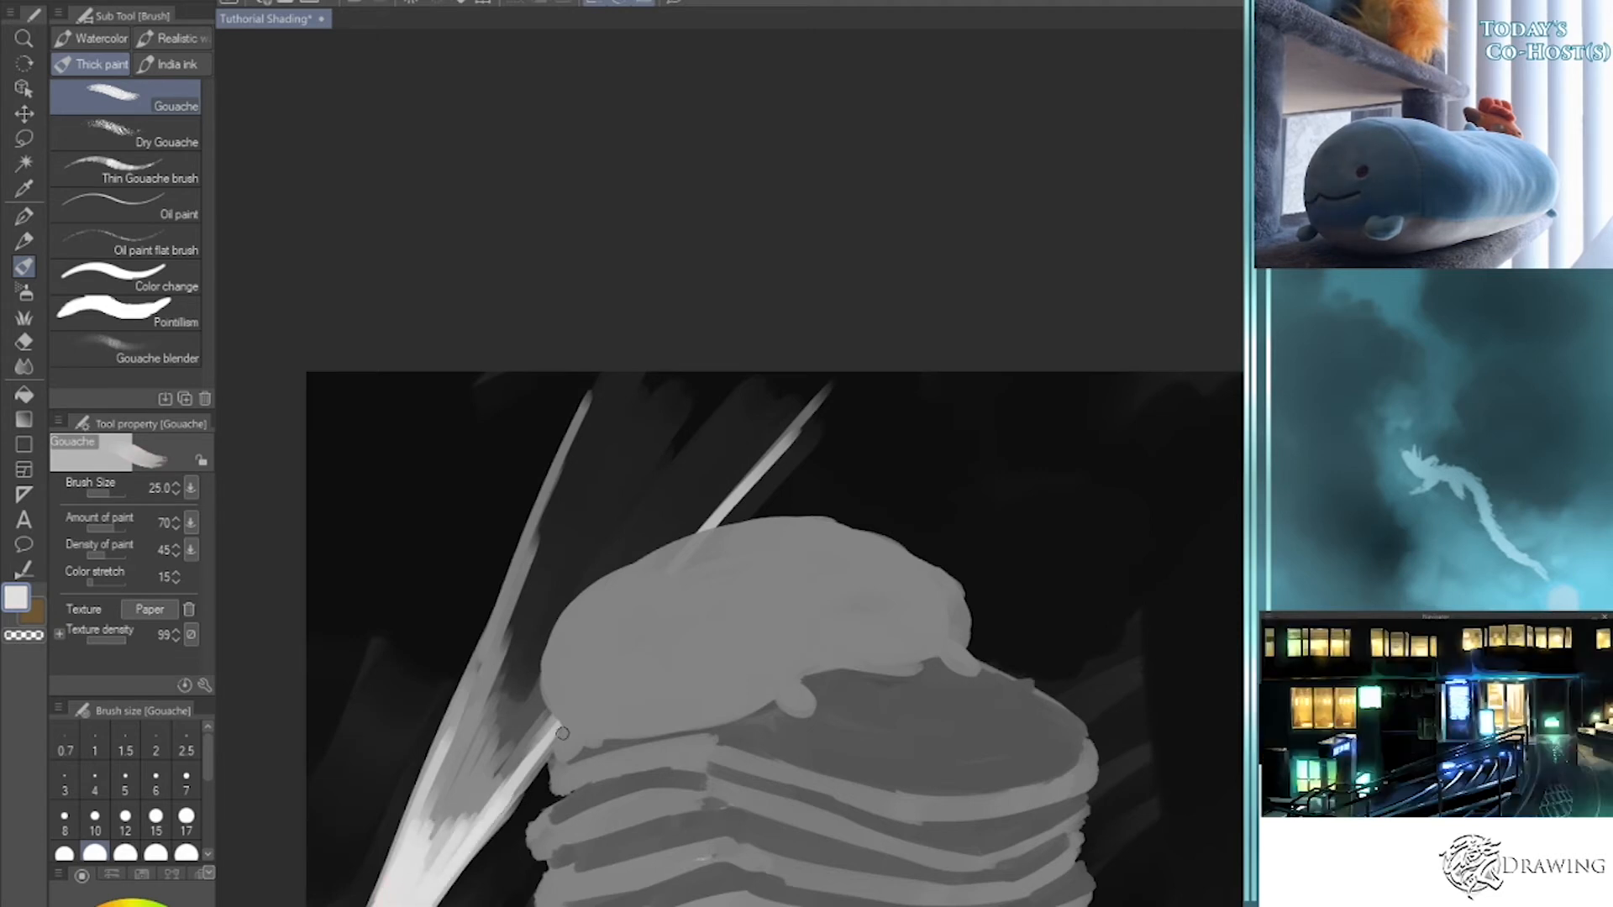
- Sharpen the light beam's edges with thin near-white strokes at brush size 15
key("bracketleft")
key("bracketleft")
key("bracketleft")
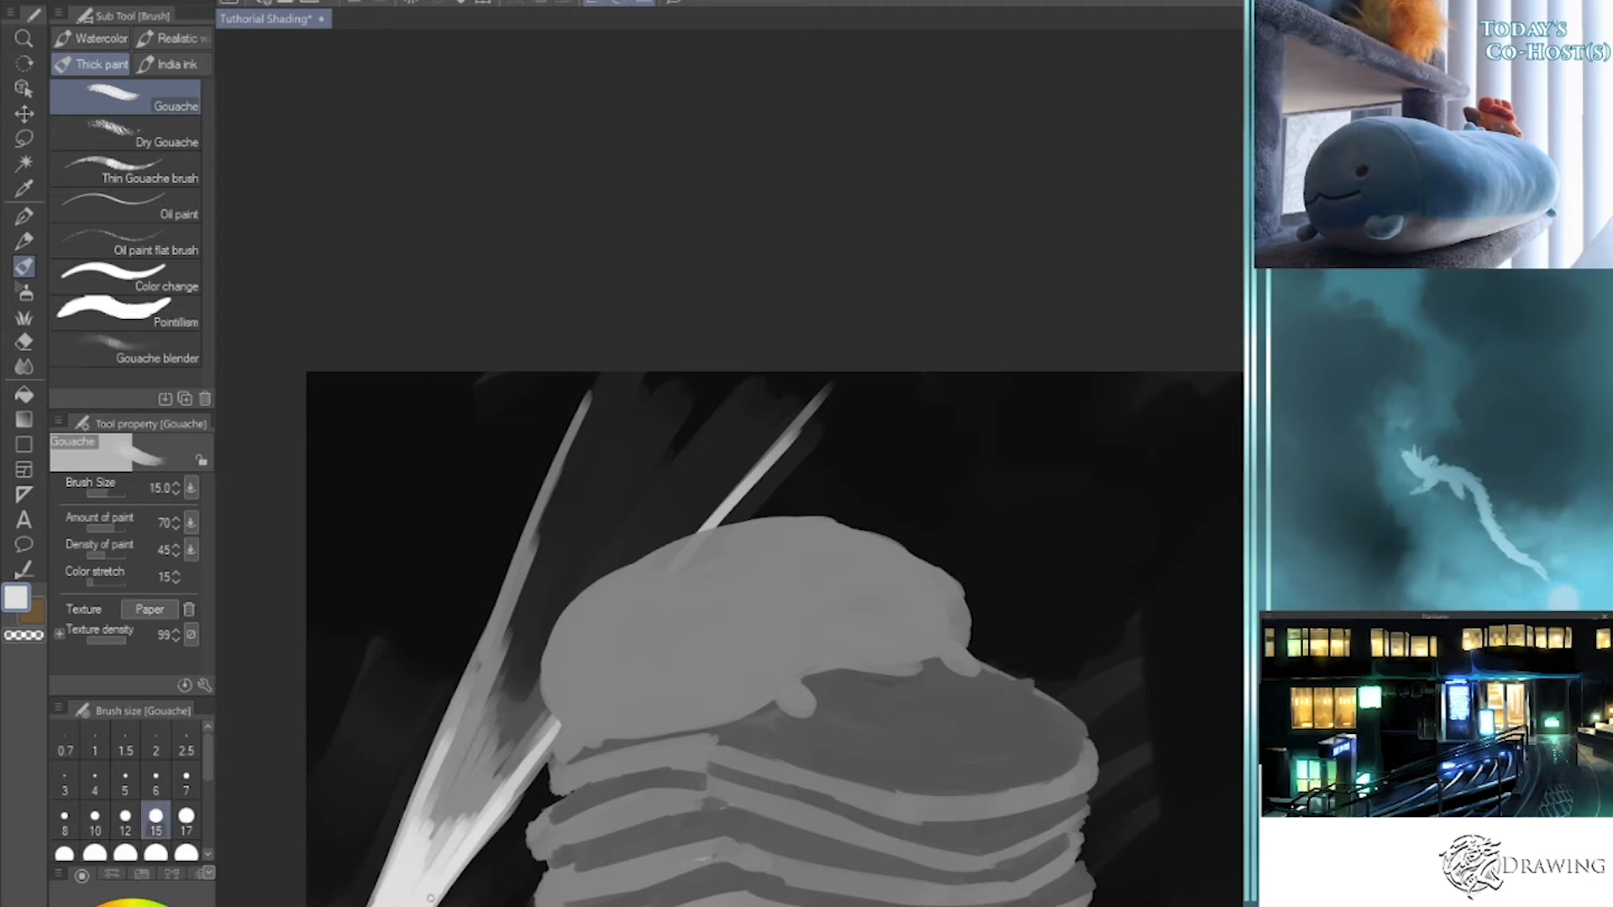
left_click_drag(440, 880, 545, 752)
left_click_drag(398, 881, 524, 546)
left_click_drag(436, 762, 587, 395)
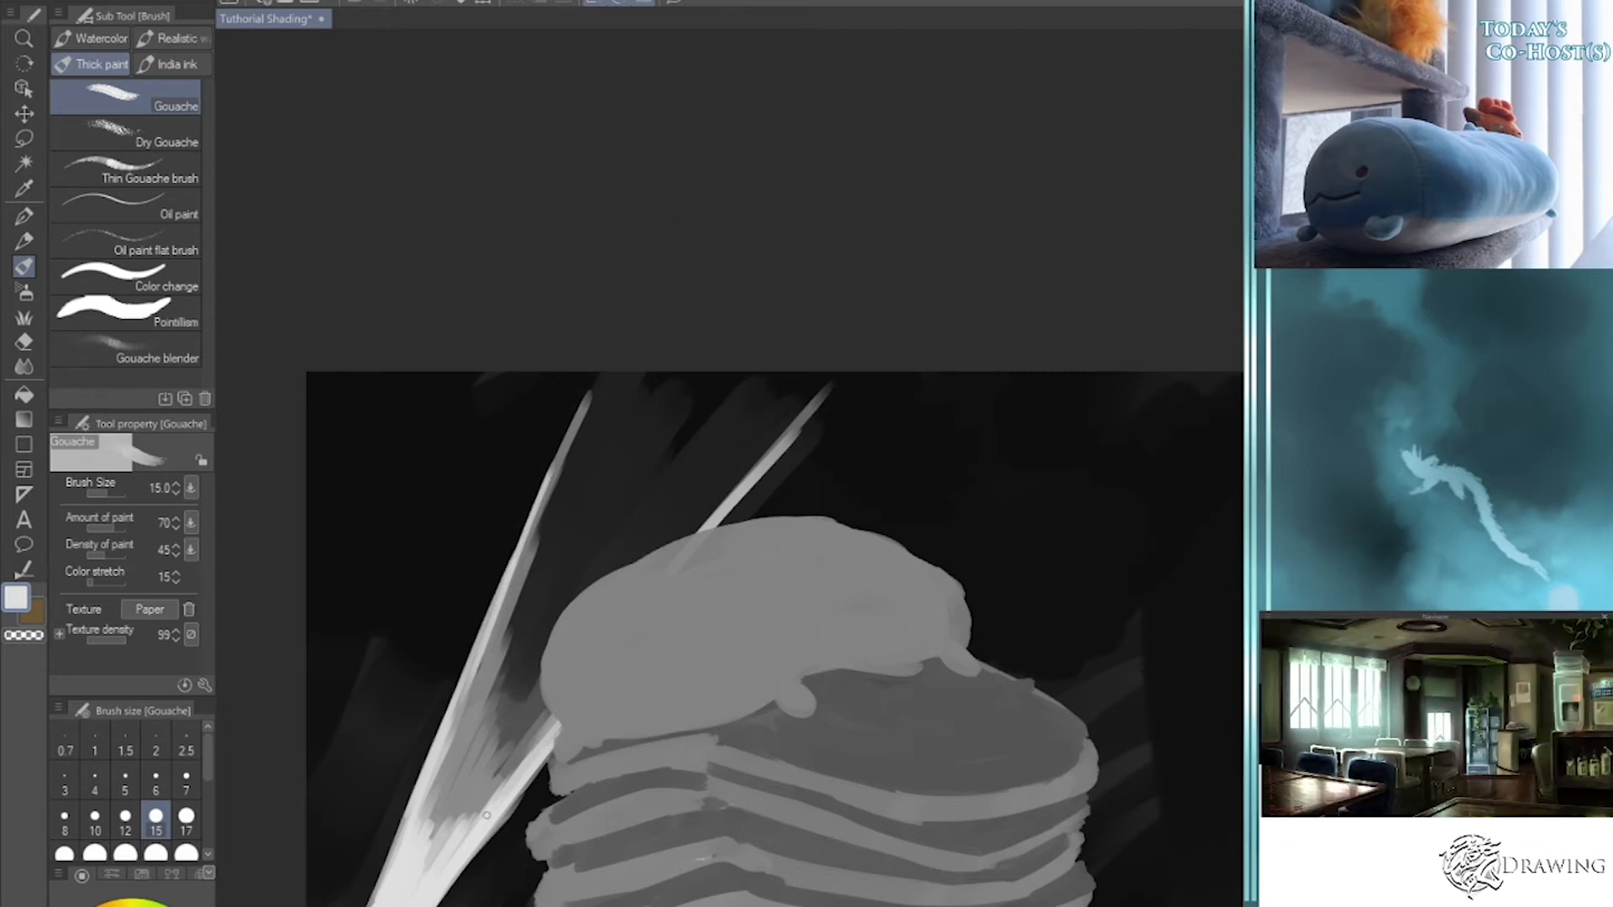
- Sample a dark grey from inside the light beam and paint streaks along the inner sides of its bright edges
key("i")
left_click(504, 721)
key("b")
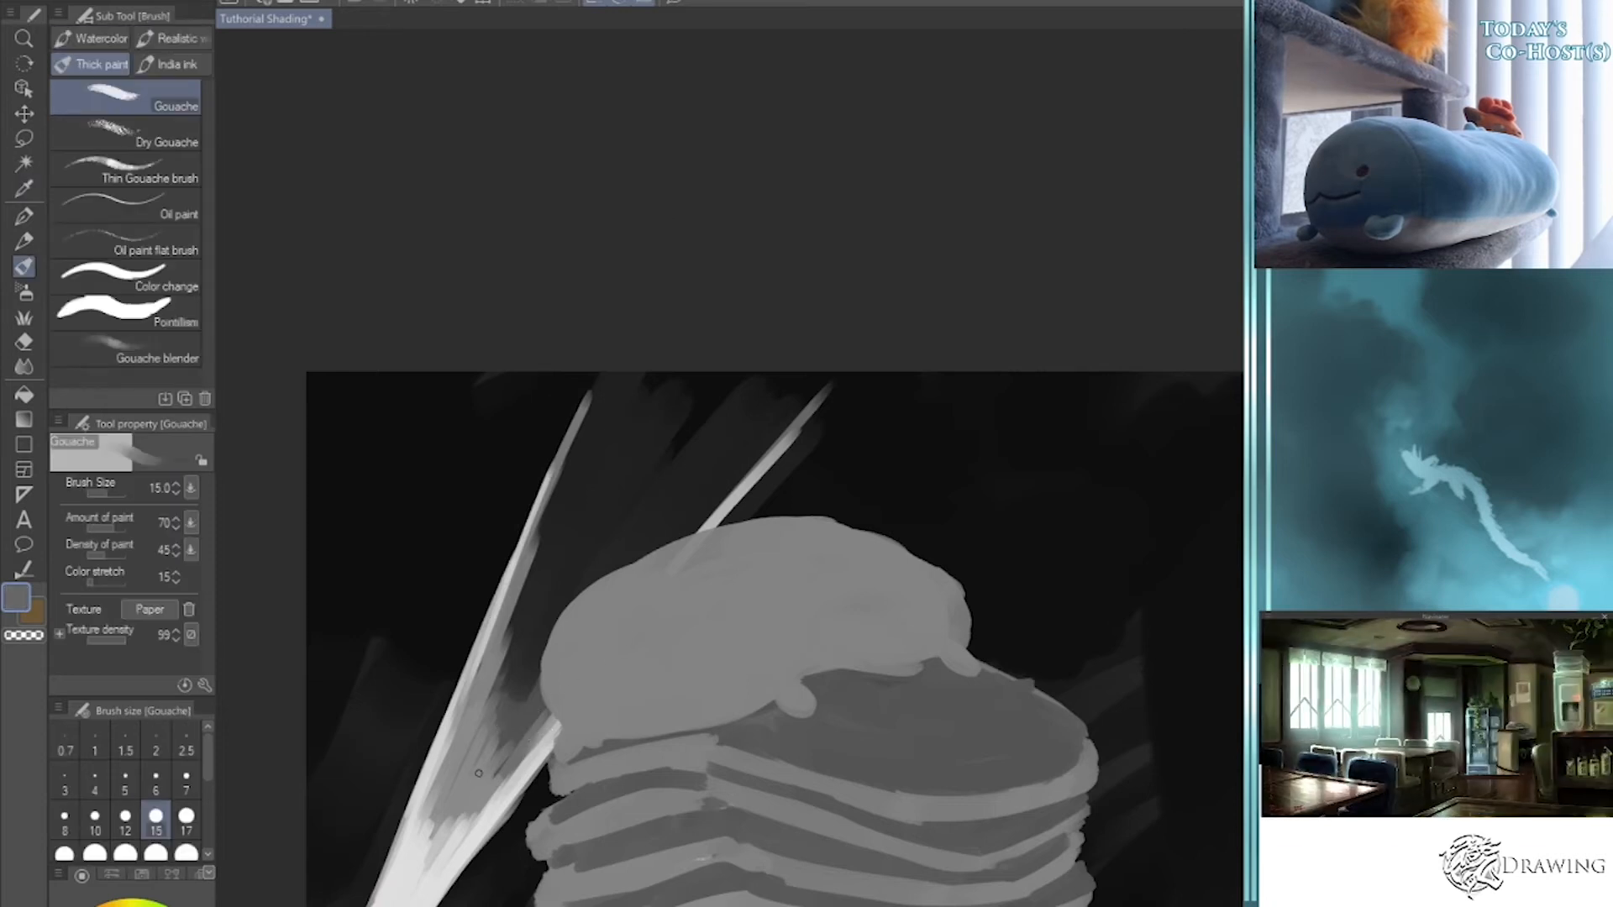
left_click_drag(547, 532, 554, 499)
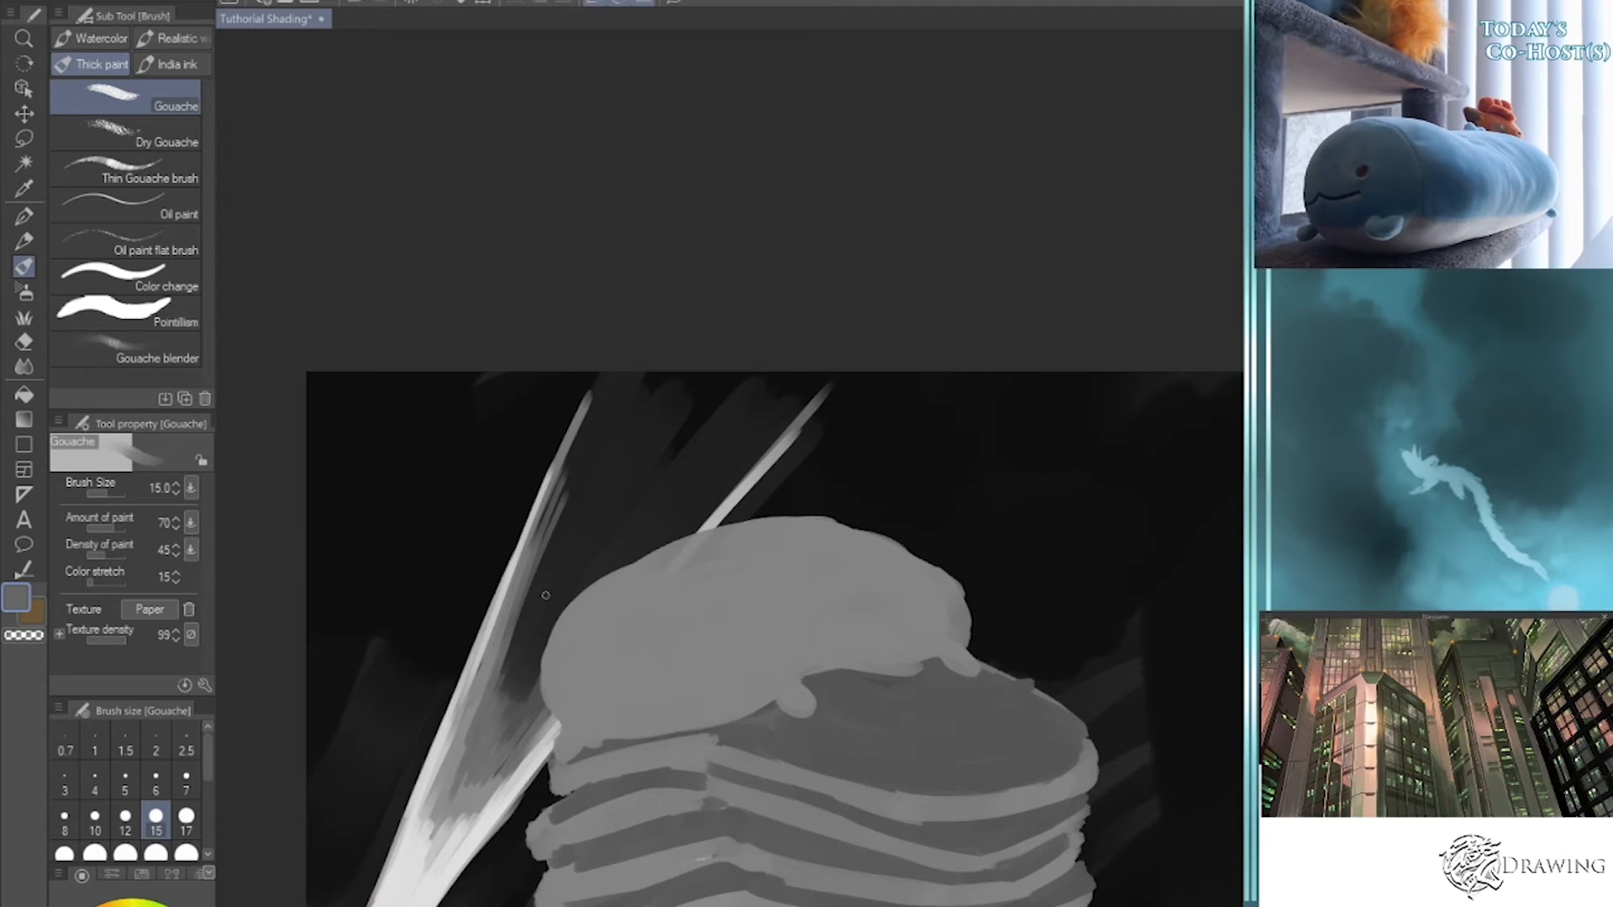
left_click_drag(701, 530, 758, 468)
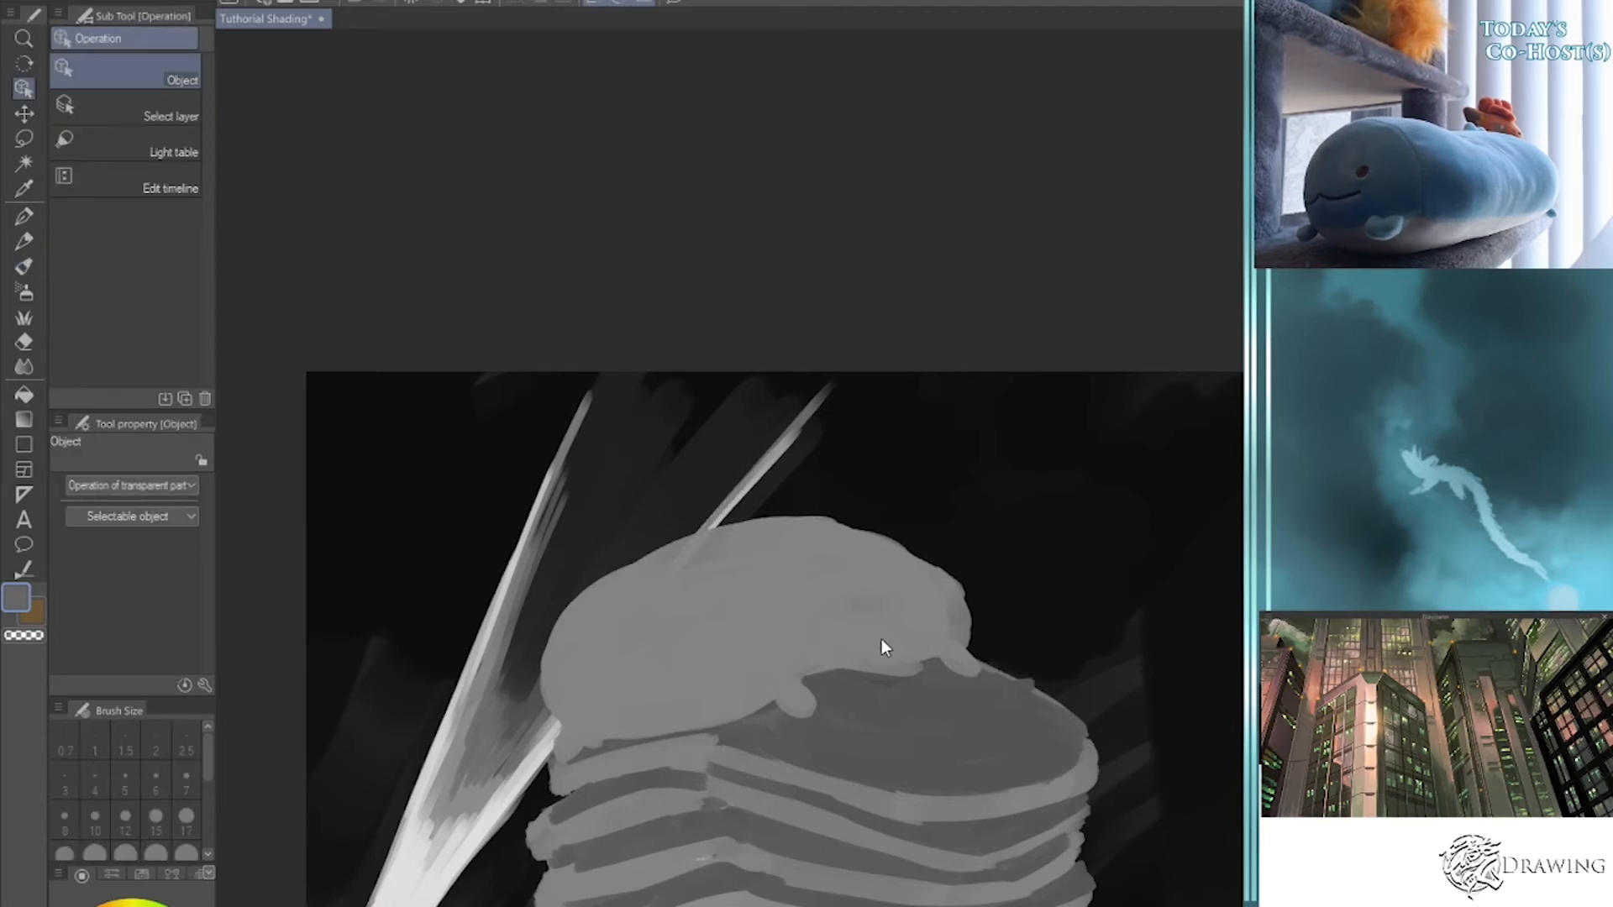
- Shade the upper and rear parts of the plush creature's body with darker grey, using brush size 50
mouse_move(745, 554)
left_mouse_down()
mouse_move(623, 588)
mouse_move(765, 531)
left_mouse_up()
key("bracketright")
key("bracketright")
key("bracketright")
key("bracketright")
key("bracketright")
mouse_move(620, 591)
left_mouse_down()
mouse_move(745, 551)
mouse_move(604, 603)
mouse_move(798, 575)
mouse_move(849, 546)
mouse_move(920, 572)
mouse_move(595, 625)
mouse_move(757, 583)
mouse_move(958, 613)
left_mouse_up()
key("bracketright")
left_click_drag(766, 607, 943, 606)
left_click_drag(861, 537, 818, 529)
mouse_move(785, 618)
left_mouse_down()
mouse_move(955, 628)
mouse_move(939, 645)
left_mouse_up()
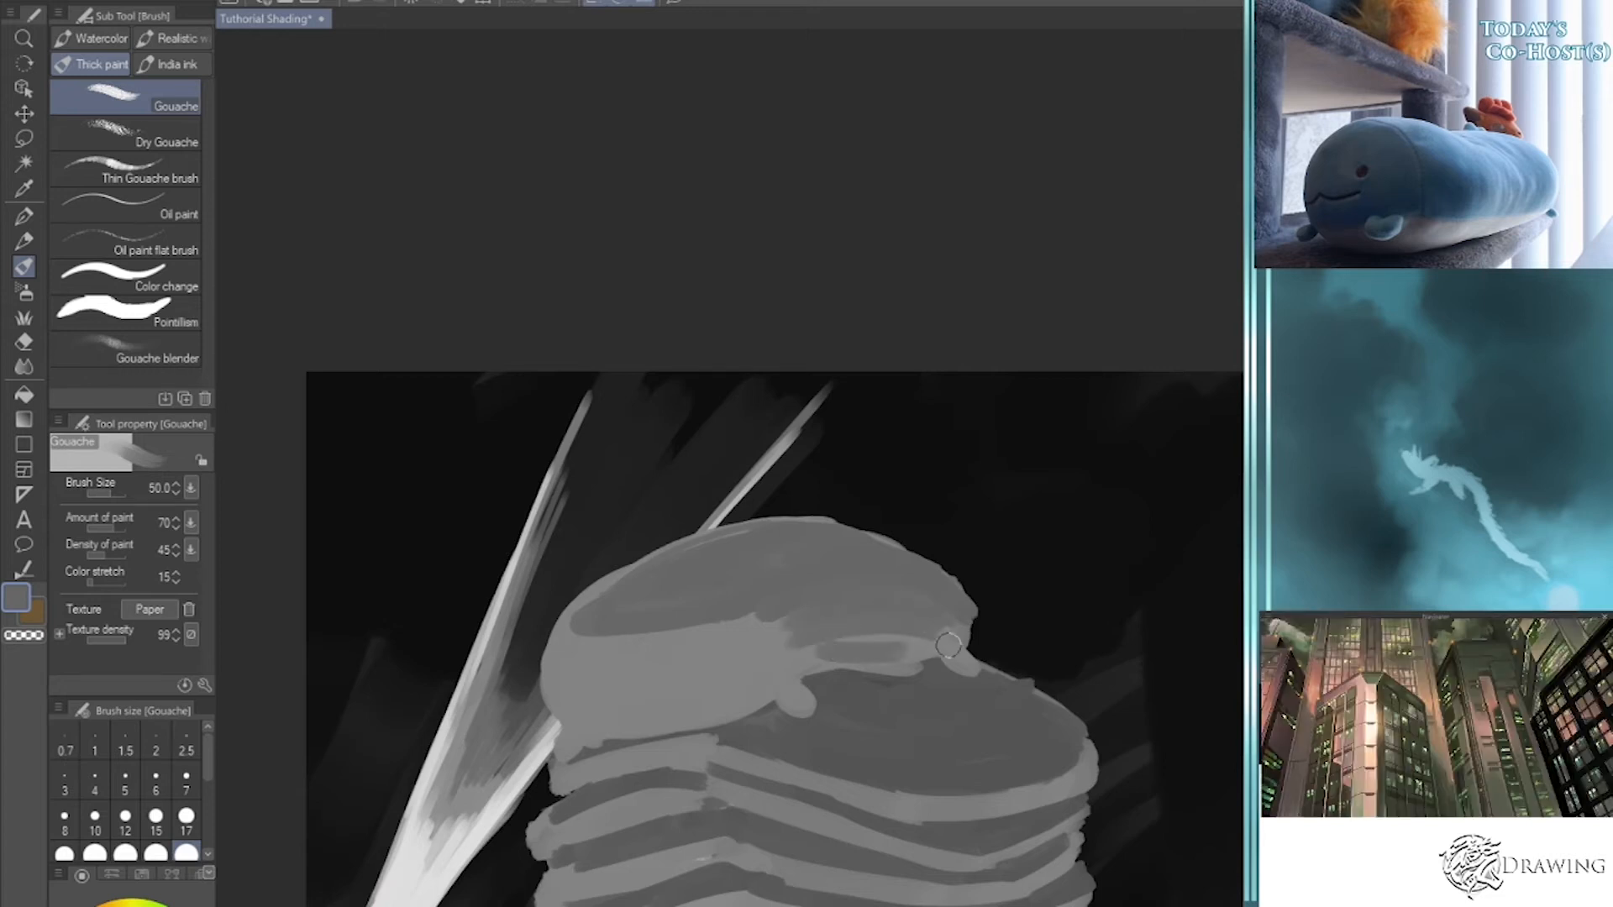
- Fill the creature's lower body with a sampled mid grey and darken its front end, reducing the brush size to 25
left_click(911, 643, "alt")
mouse_move(832, 659)
left_mouse_down()
mouse_move(911, 630)
mouse_move(840, 598)
mouse_move(907, 634)
mouse_move(955, 615)
mouse_move(876, 586)
mouse_move(761, 626)
mouse_move(605, 643)
mouse_move(771, 660)
mouse_move(651, 613)
mouse_move(845, 616)
left_mouse_up()
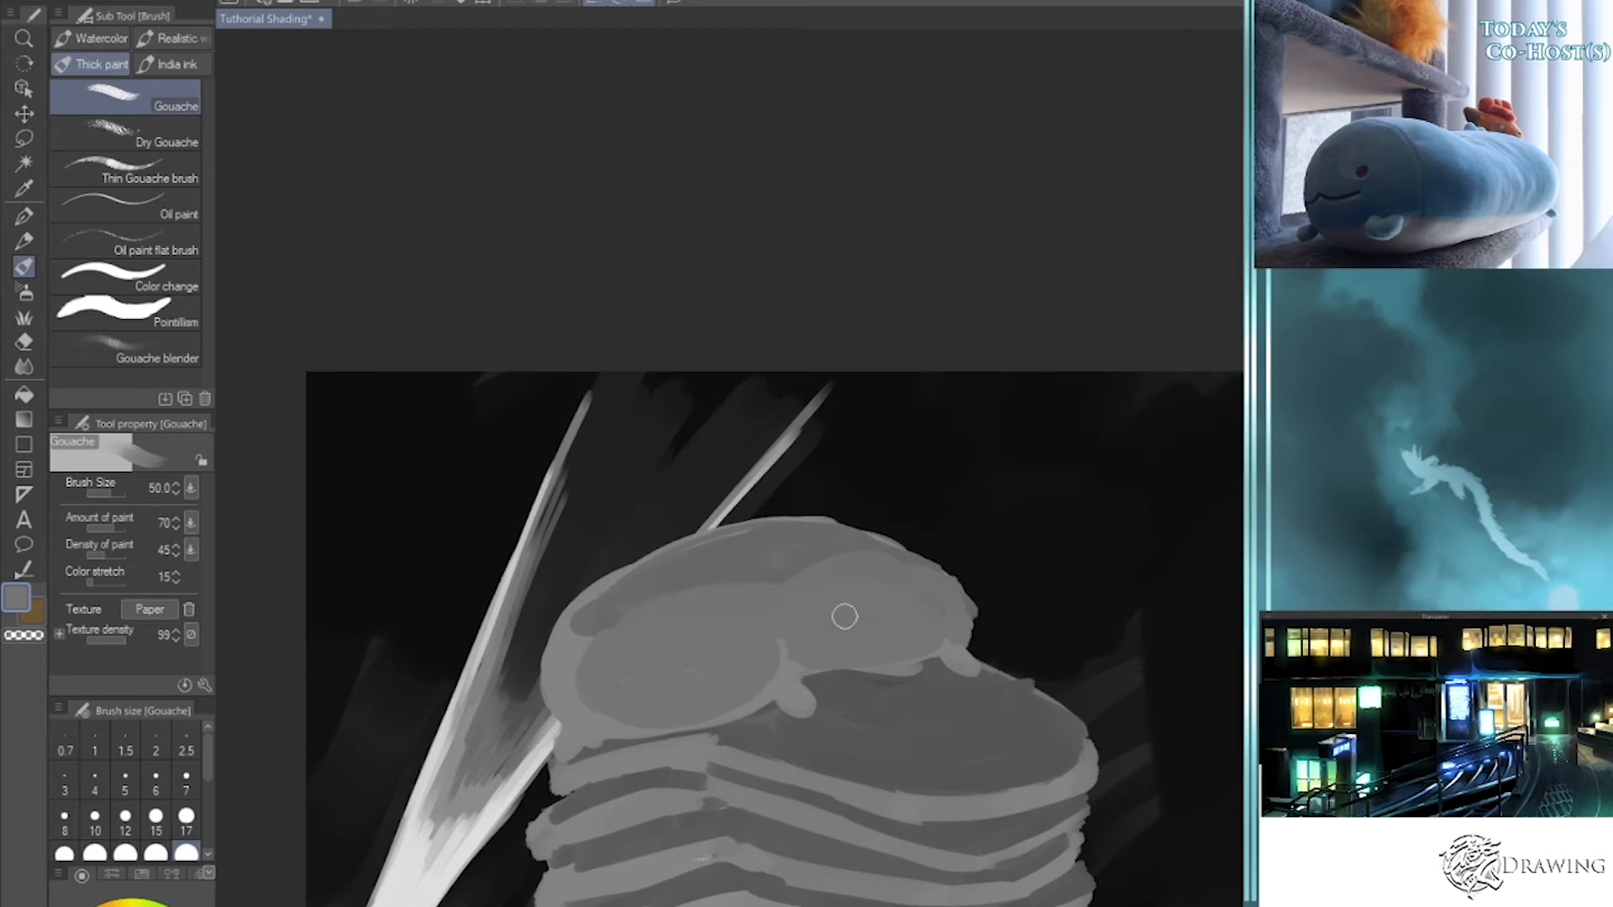
left_click(615, 607, "alt")
mouse_move(602, 697)
left_mouse_down()
mouse_move(578, 639)
mouse_move(616, 639)
mouse_move(603, 634)
mouse_move(603, 674)
mouse_move(644, 693)
mouse_move(578, 743)
mouse_move(627, 699)
left_mouse_up()
key("bracketleft")
key("bracketleft")
key("bracketleft")
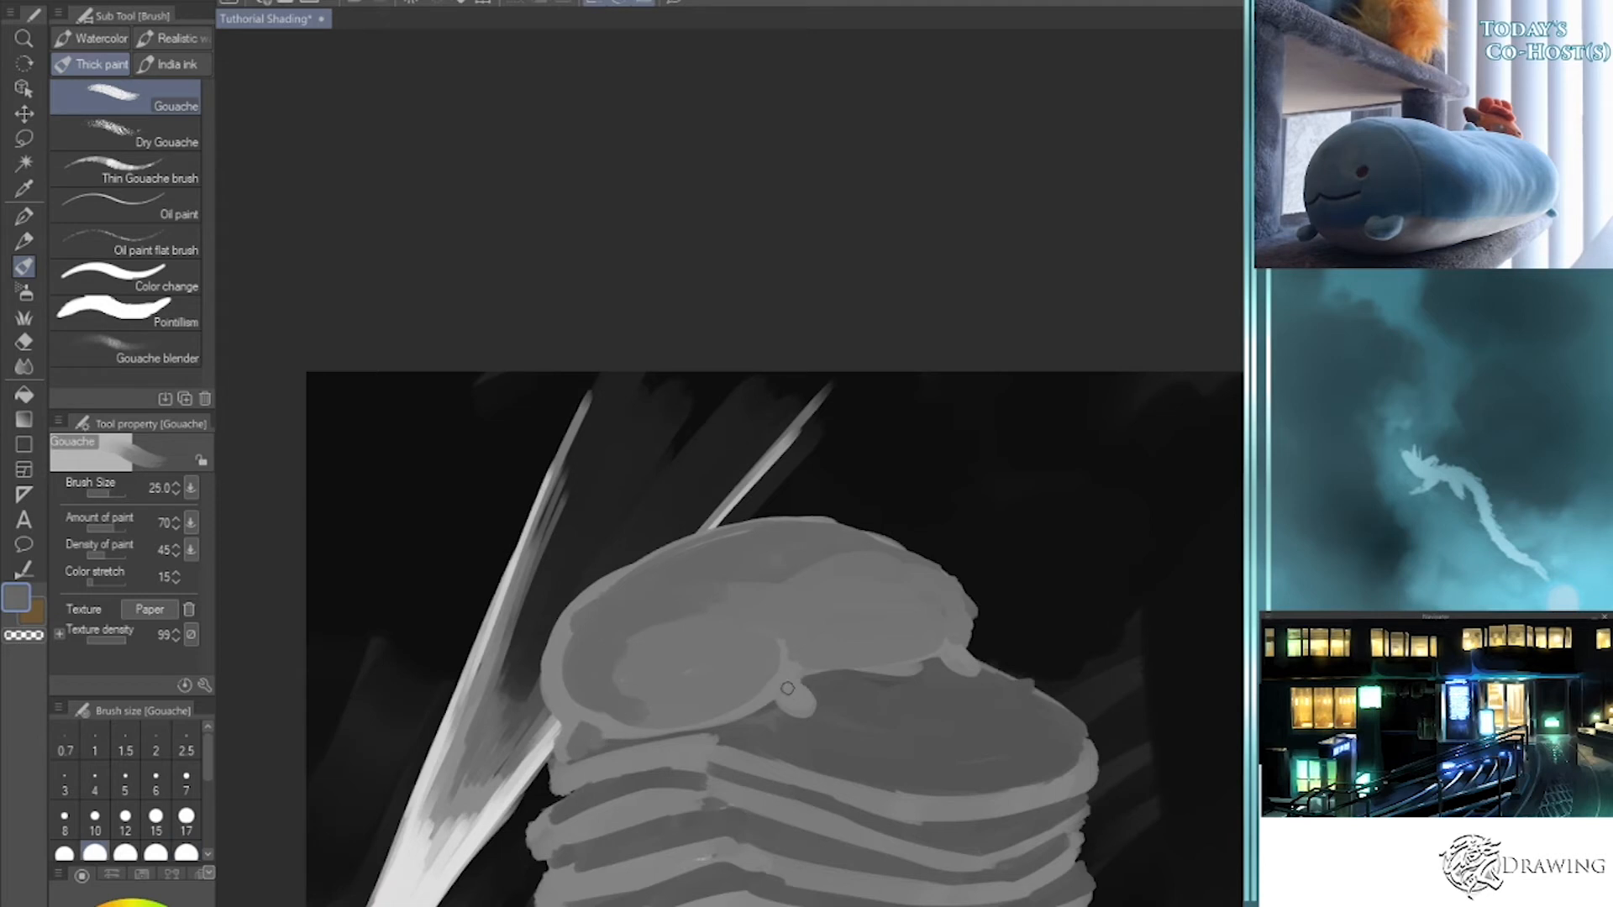
- Blend the creature's body tones into an even mid grey with sampled colours, raising the brush size to 40
left_click(838, 638, "alt")
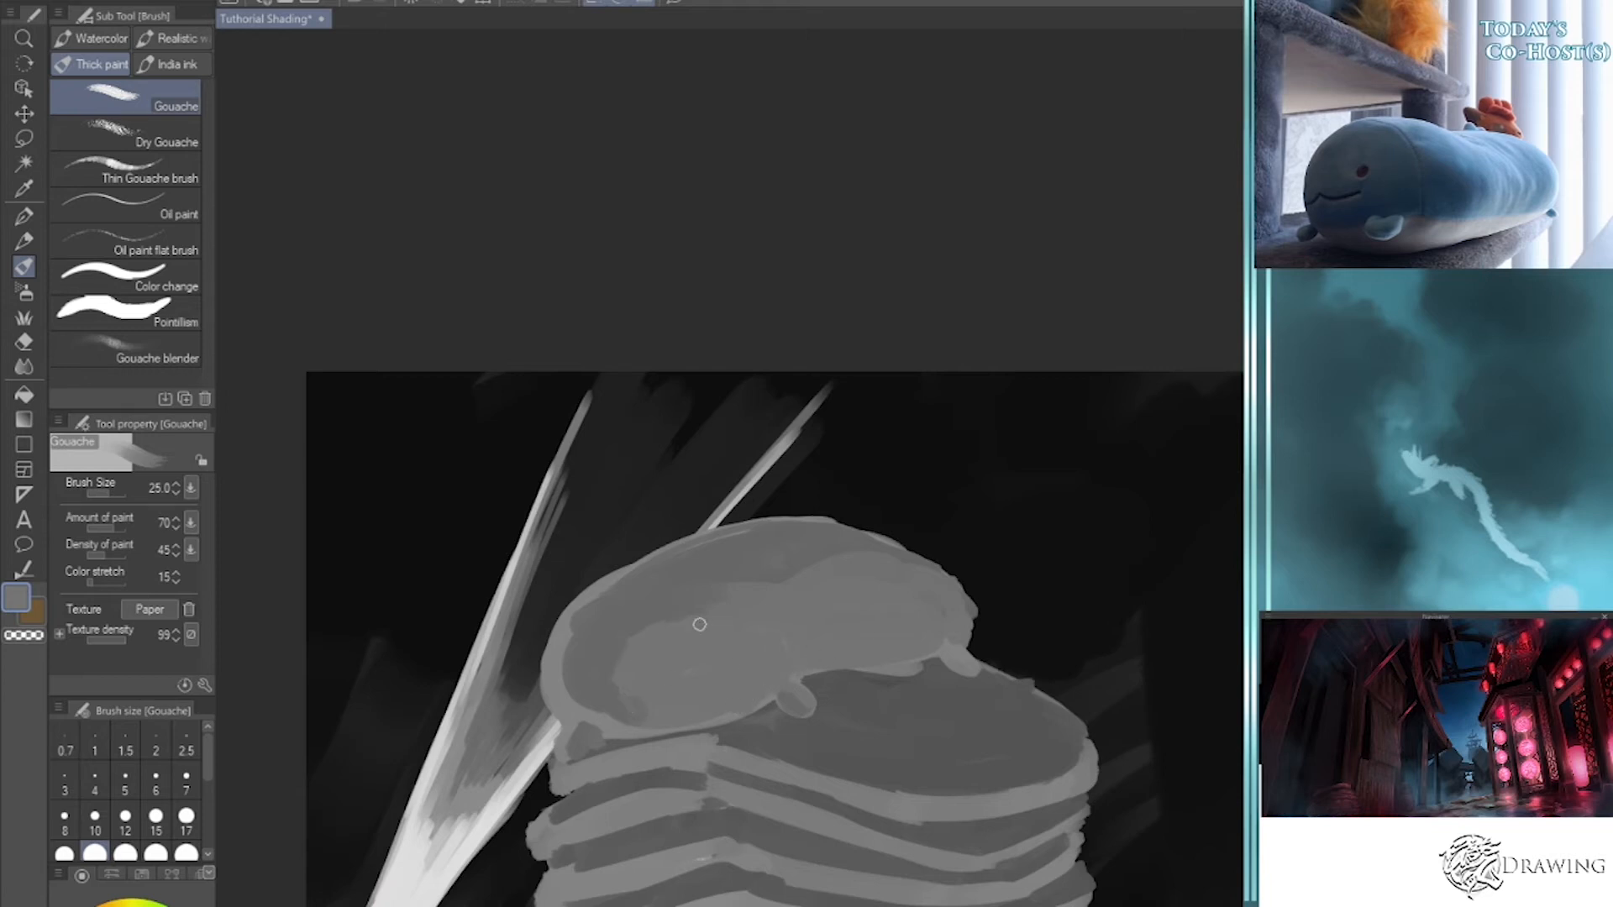
key("alt")
left_click_drag(640, 640, 623, 673)
key("bracketright")
key("bracketright")
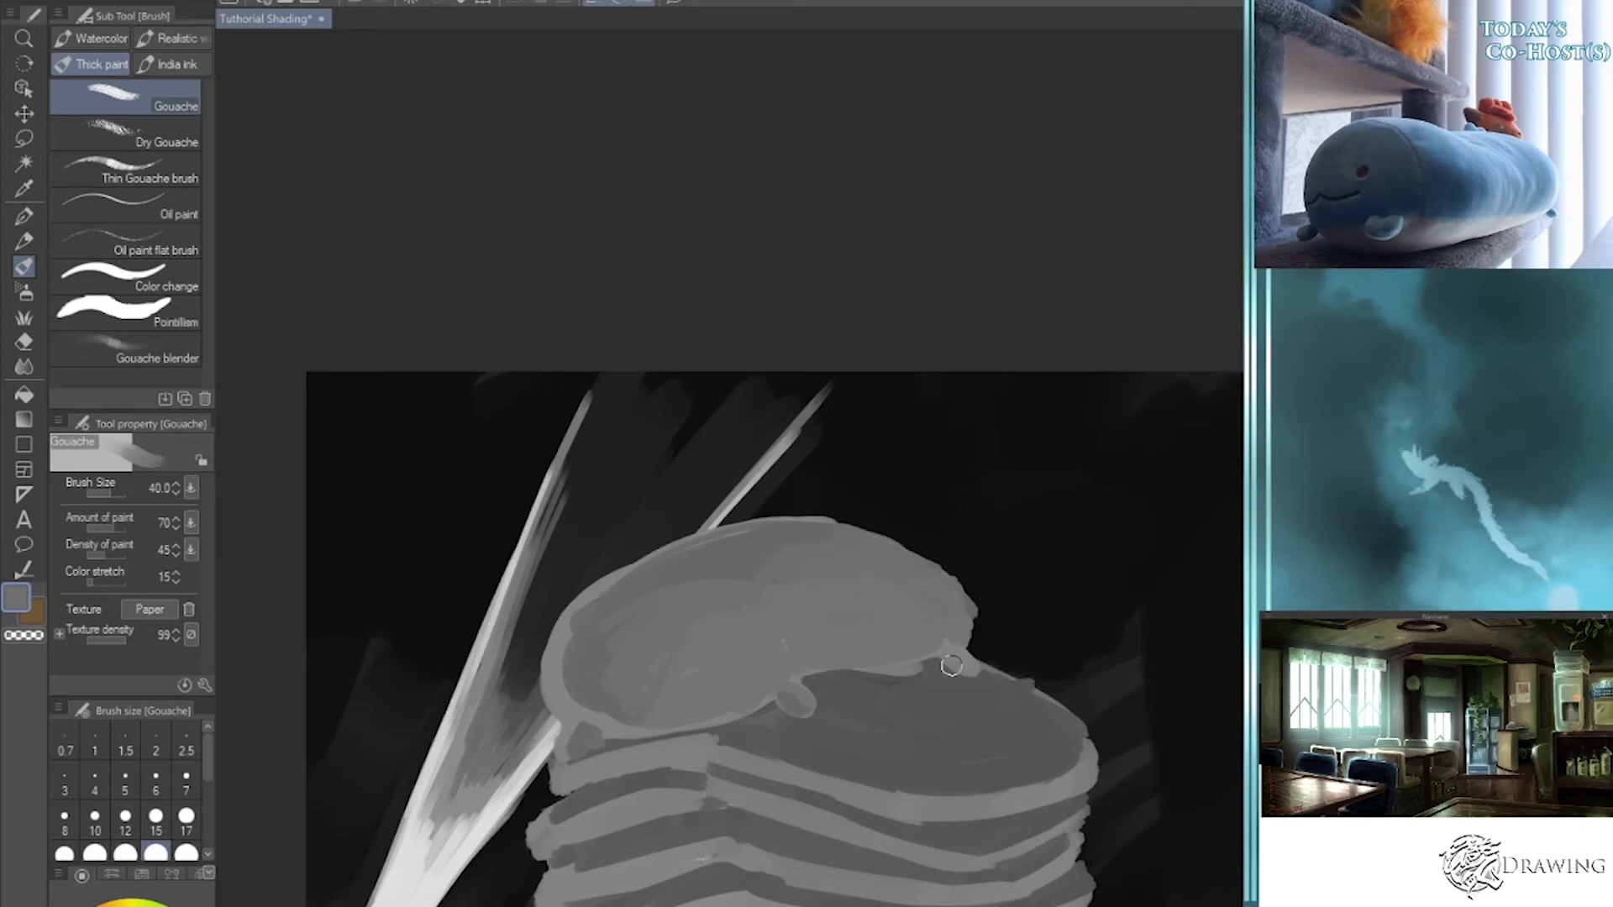
key("i")
key("b")
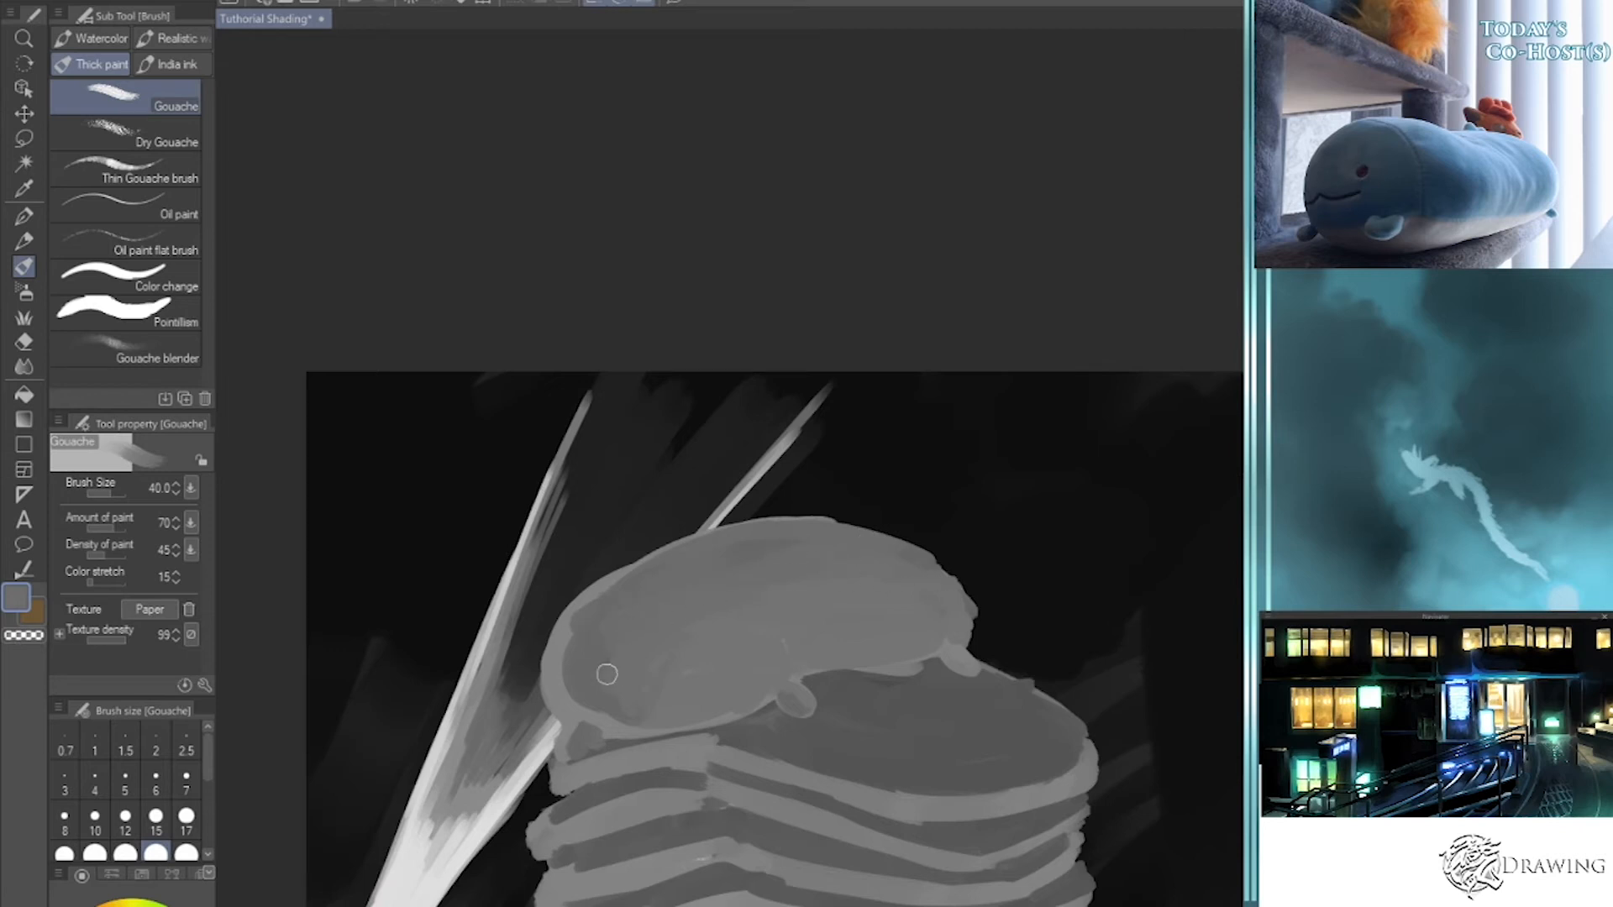
- Paint a thin light rim along the creature's front and upper back at brush size 15, using duller grey towards the top
key("i")
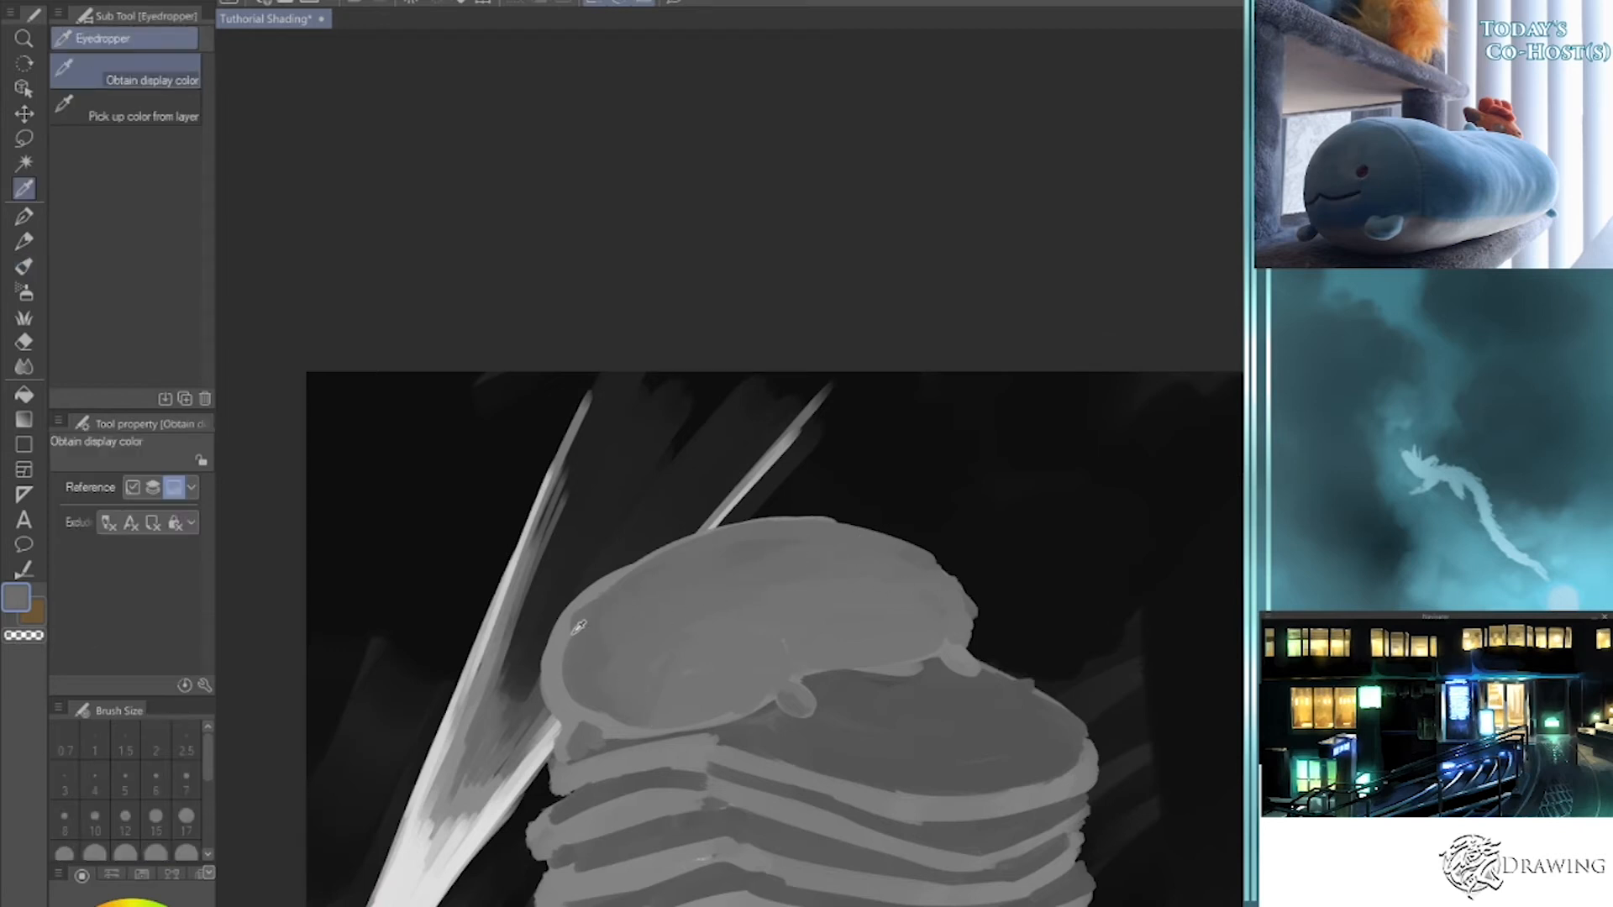
key("b")
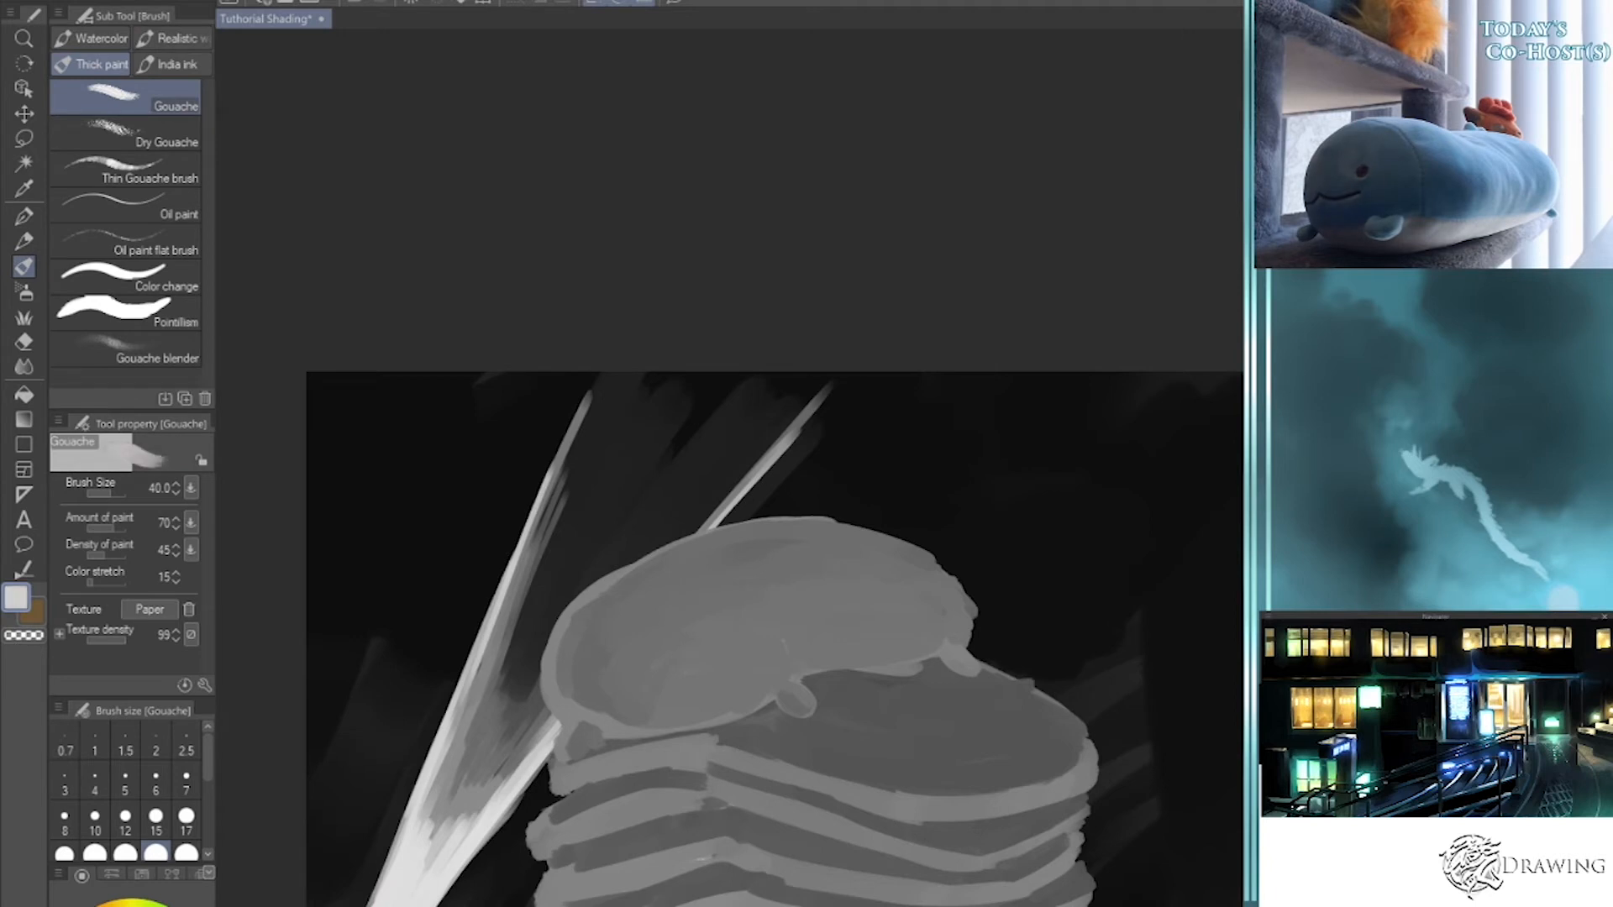
key("bracketleft")
key("bracketleft")
key("bracketleft")
key("bracketleft")
key("bracketleft")
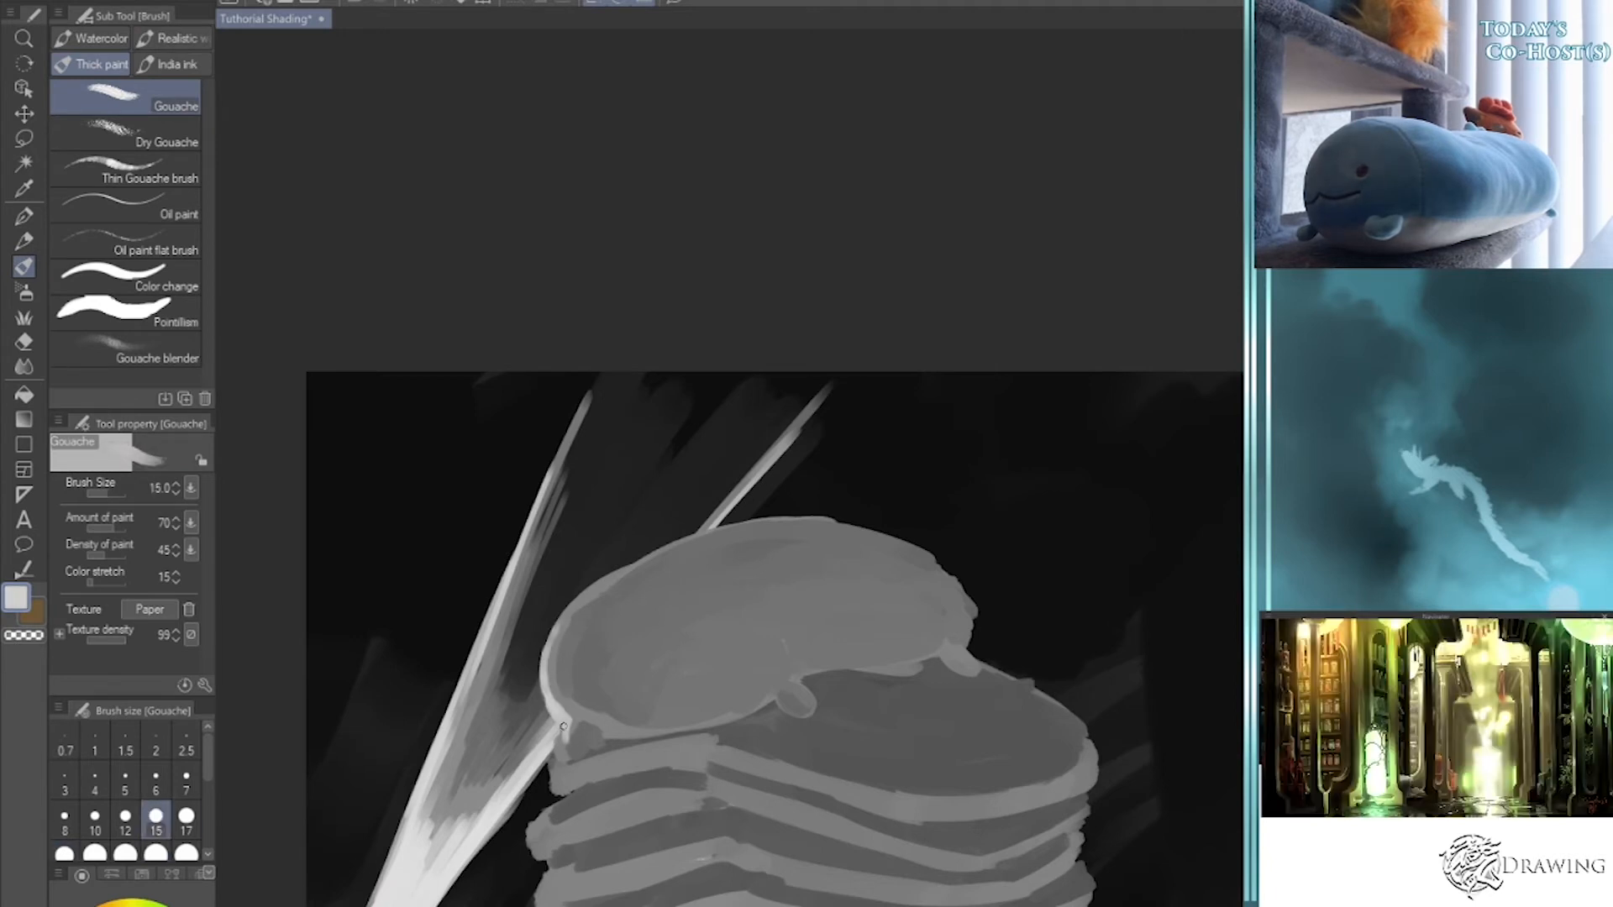
left_click_drag(542, 667, 658, 542)
left_click_drag(559, 621, 661, 549)
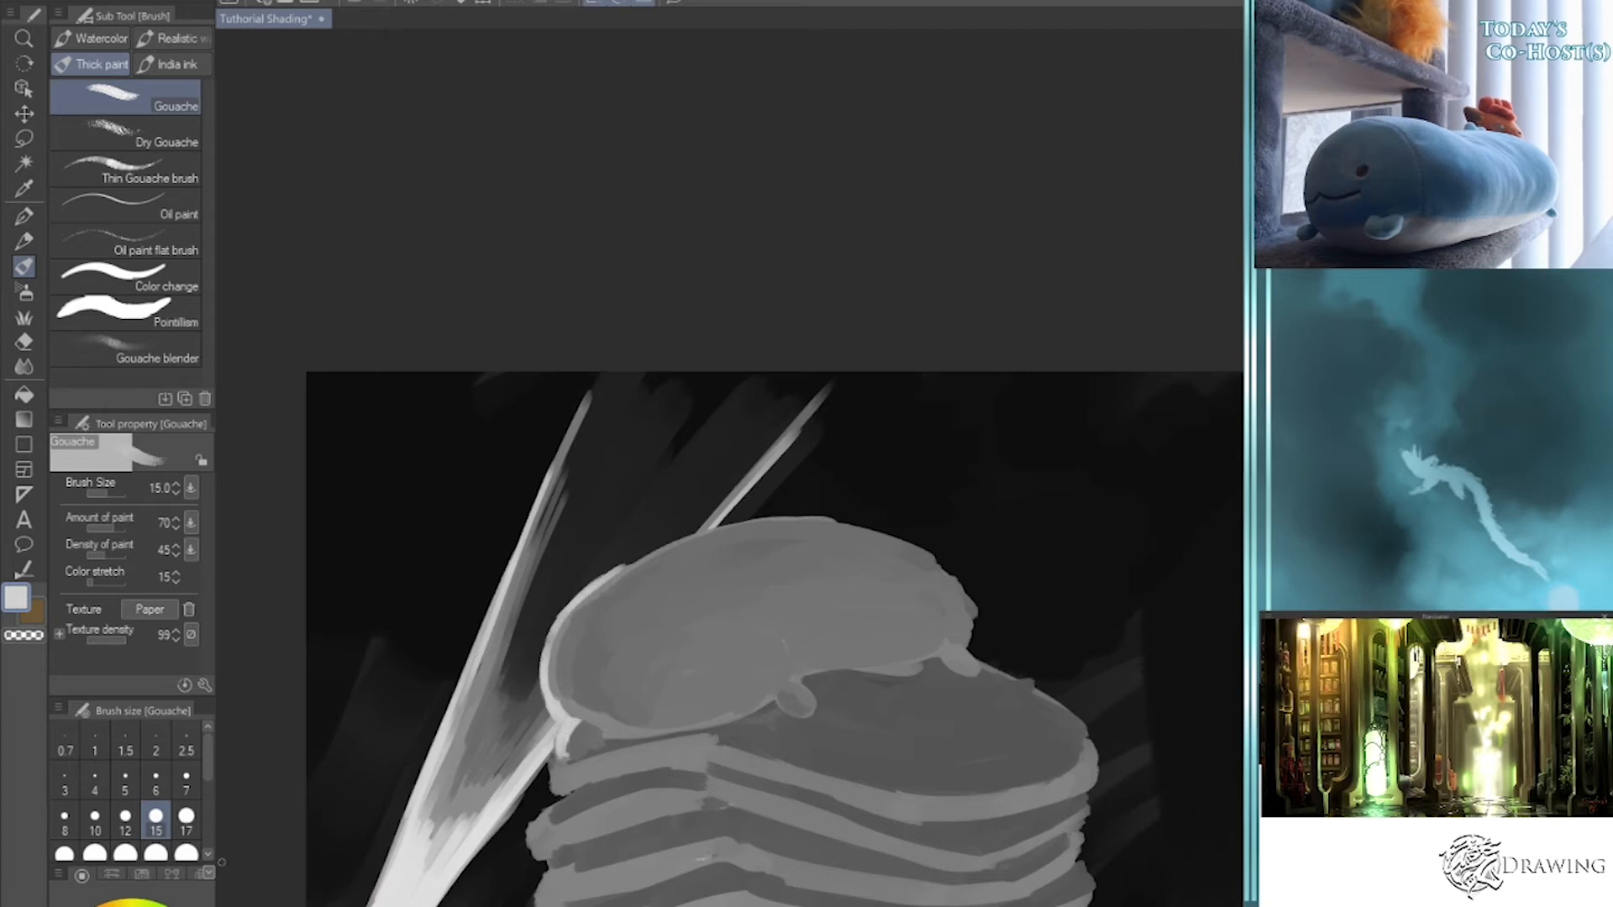
left_click_drag(99, 904, 99, 906)
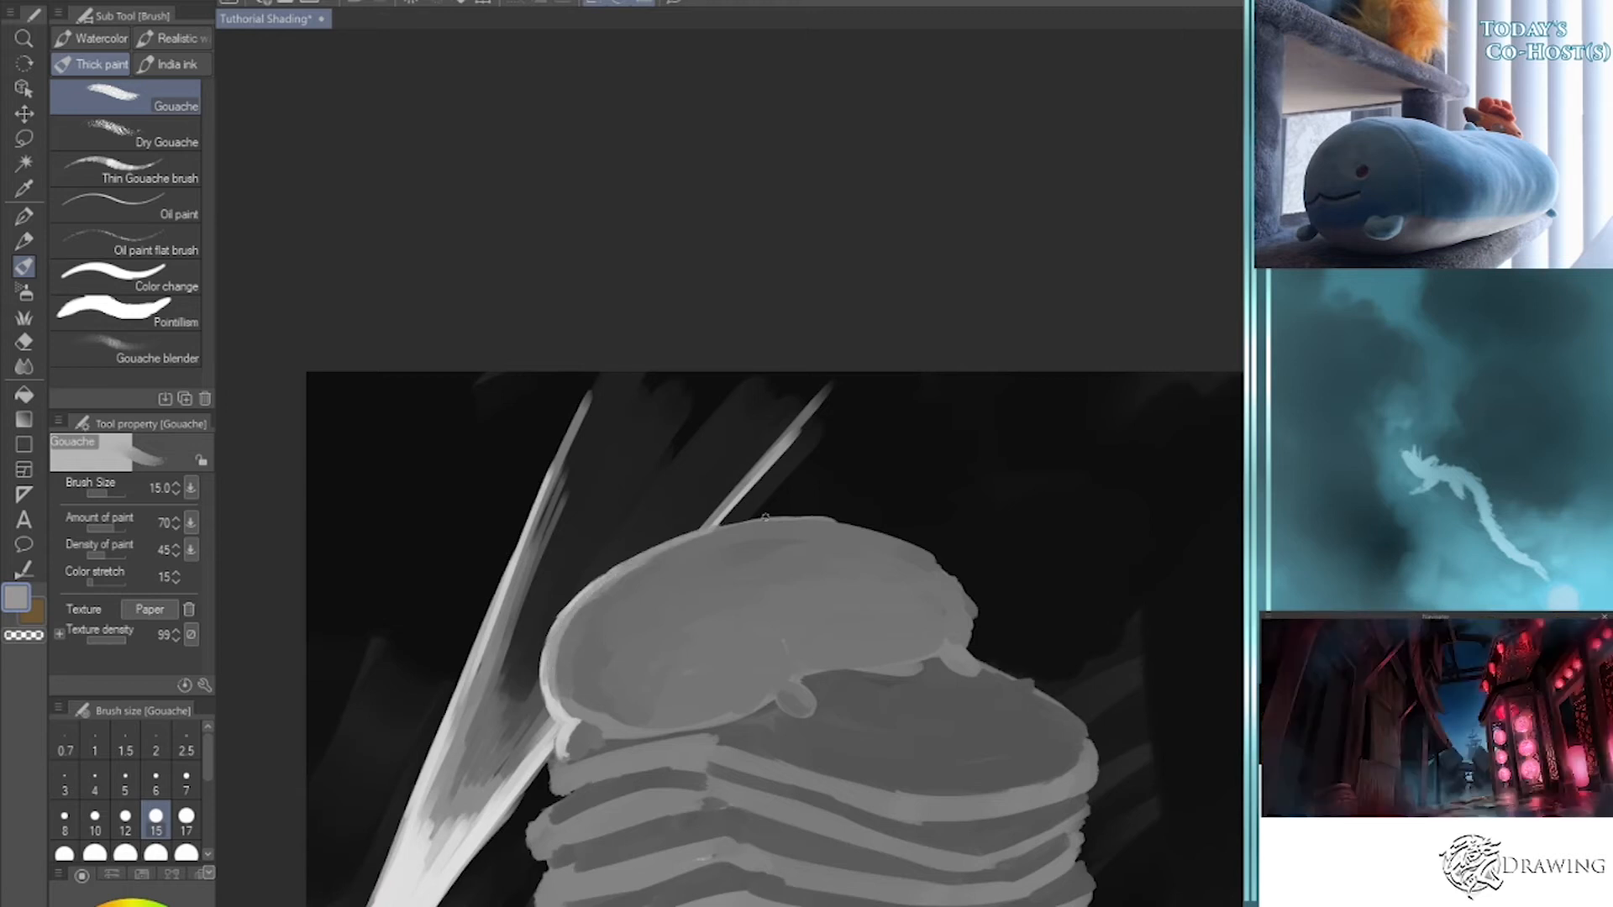
- Sample the rim's light grey and change the painting colour to white
left_click(552, 664, "alt")
key("bracketleft")
key("bracketleft")
key("bracketleft")
key("bracketright")
key("bracketright")
key("bracketright")
key("bracketright")
key("bracketright")
key("bracketright")
key("bracketright")
key("bracketright")
key("bracketright")
key("bracketright")
key("bracketright")
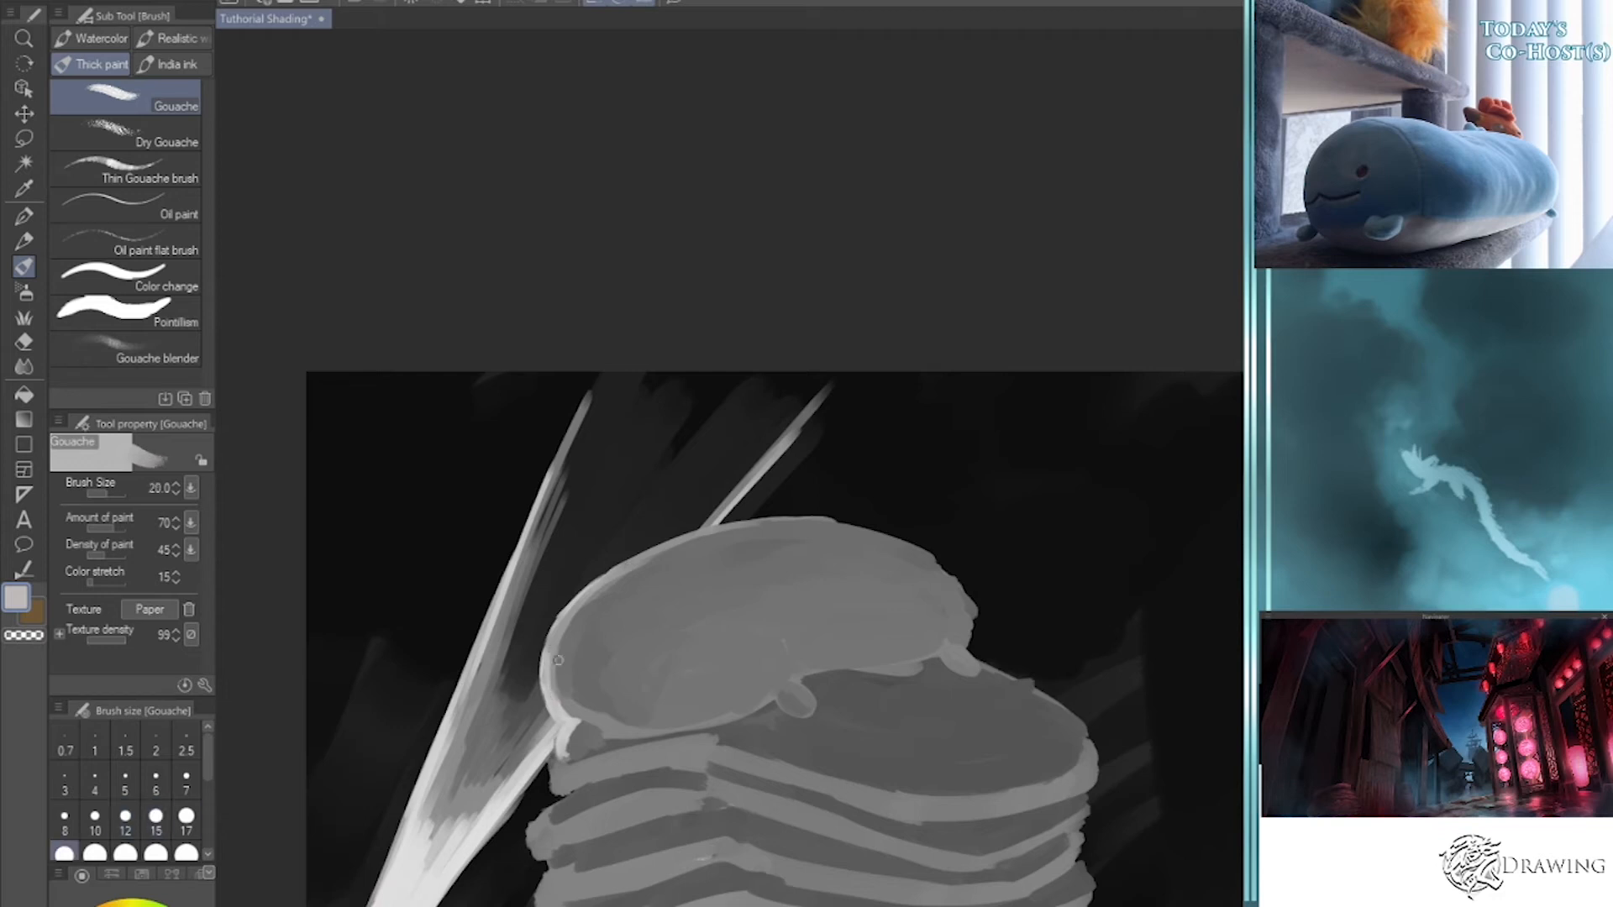
left_click(94, 905)
key("bracketright")
key("bracketright")
key("bracketright")
key("bracketright")
left_click_drag(568, 718, 557, 685)
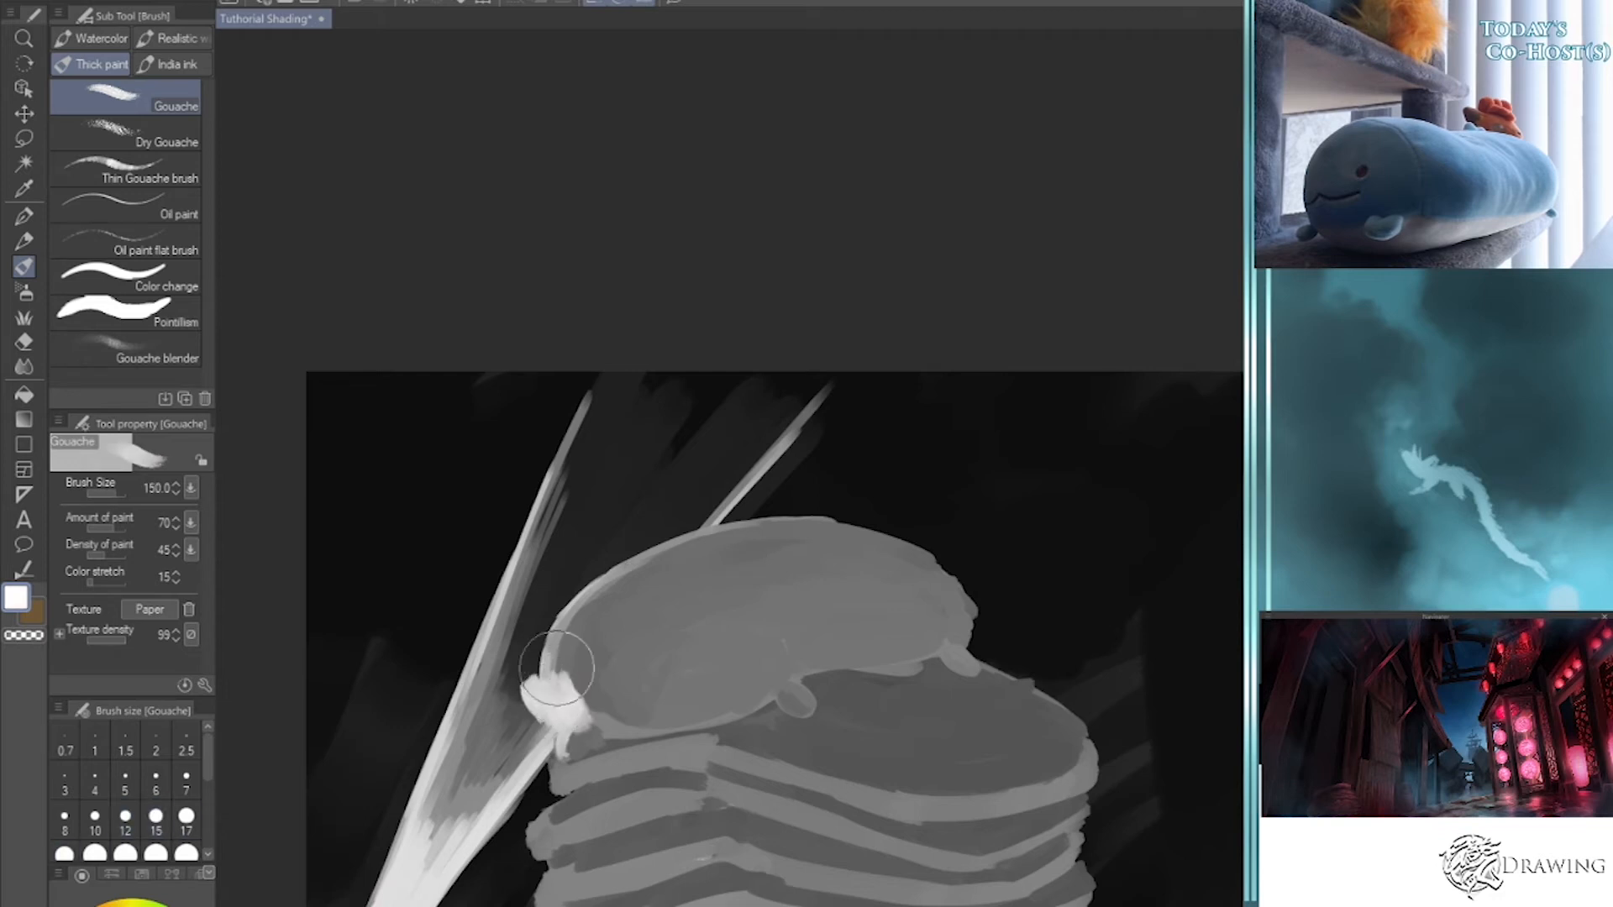
key("ctrl+z")
- Paint a thin white highlight along the creature's front edge and front fin at brush size 15
key("bracketleft")
key("bracketleft")
key("bracketleft")
key("bracketleft")
key("bracketleft")
key("bracketleft")
key("bracketleft")
key("bracketleft")
key("bracketleft")
key("bracketleft")
key("bracketleft")
key("bracketleft")
mouse_move(560, 719)
left_mouse_down()
mouse_move(544, 664)
mouse_move(548, 688)
mouse_move(569, 610)
left_mouse_up()
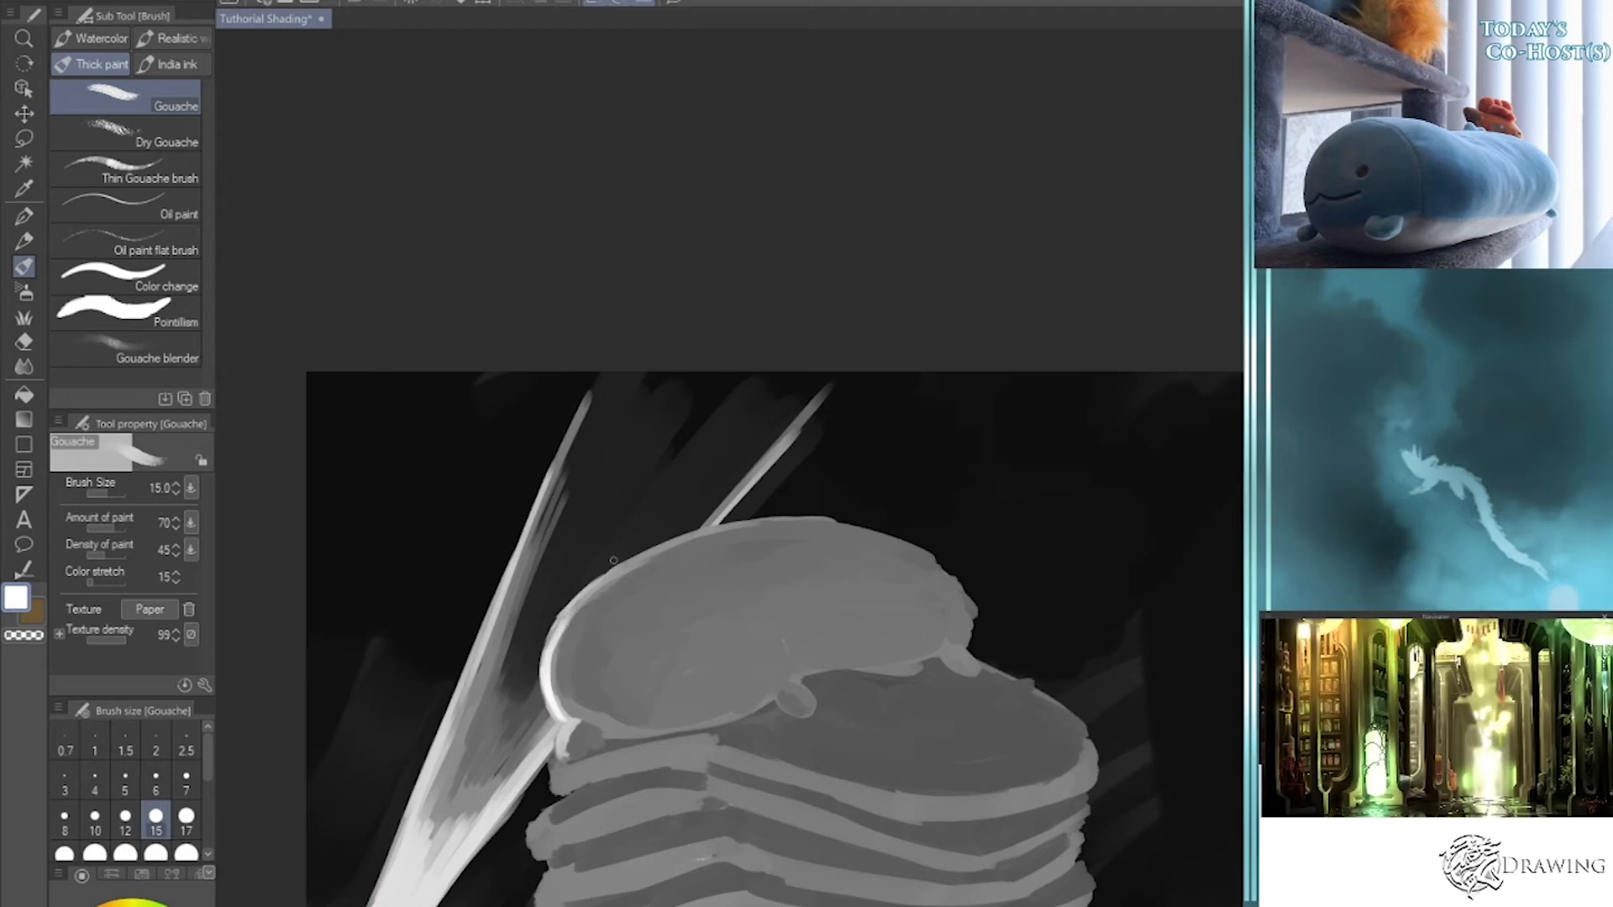
left_click_drag(567, 736, 560, 740)
- Outline the creature's rear end, rear fin and lower front edge with a thin light grey rim
left_click(715, 675, "alt")
left_click_drag(954, 575, 972, 623)
left_click(118, 906)
mouse_move(974, 611)
left_mouse_down()
mouse_move(972, 643)
mouse_move(967, 601)
mouse_move(928, 559)
left_mouse_up()
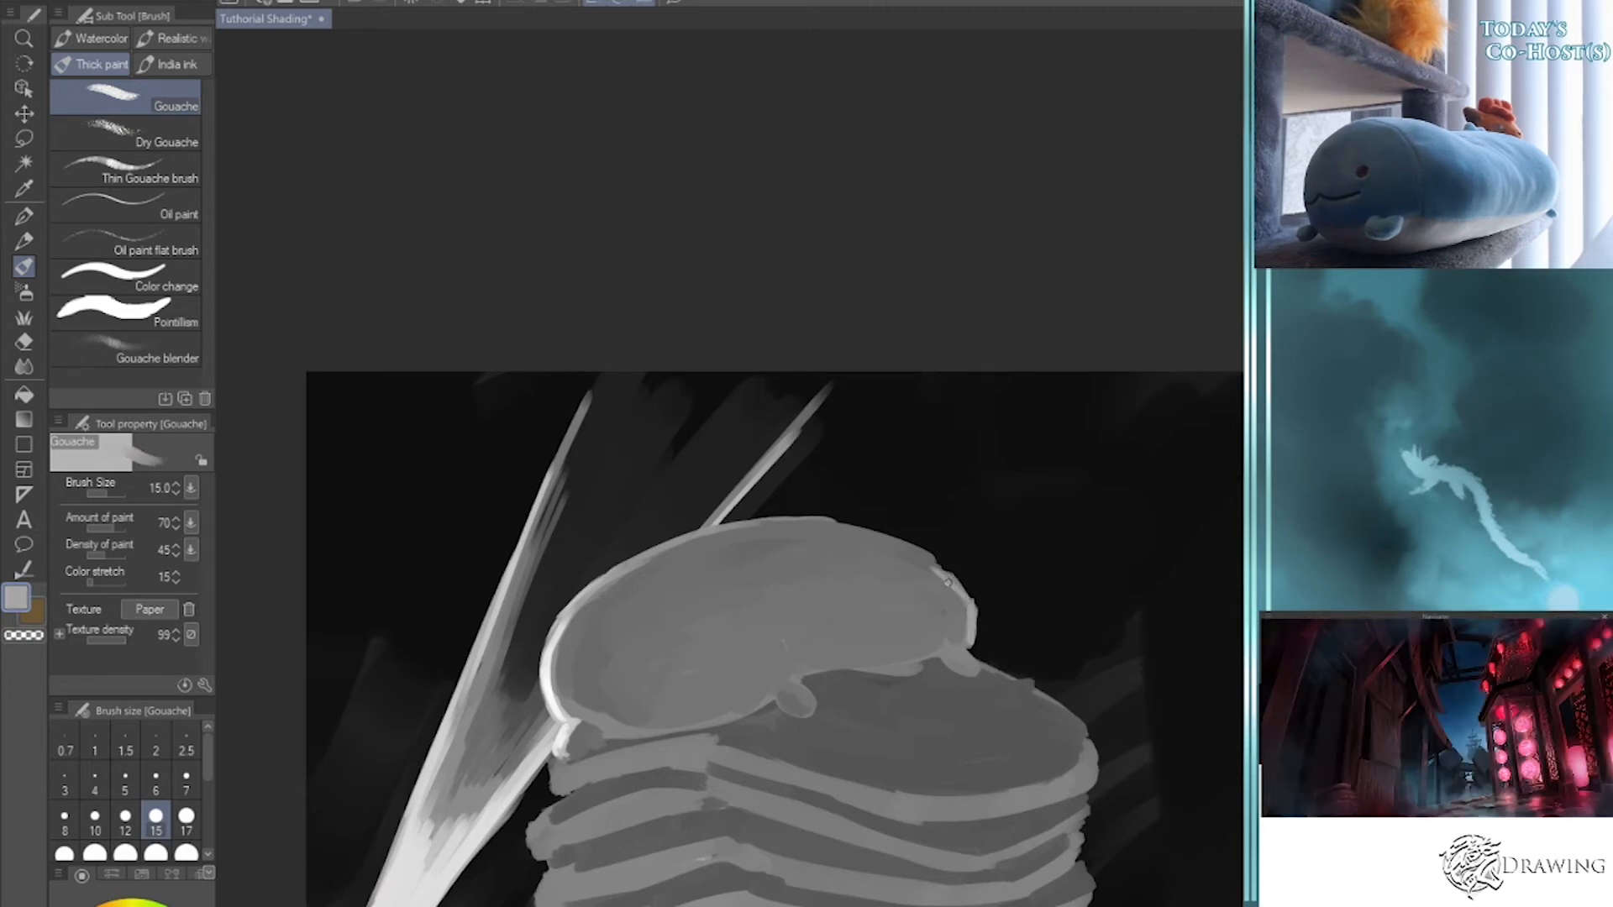
left_click_drag(969, 650, 964, 672)
mouse_move(567, 749)
left_mouse_down()
mouse_move(644, 725)
mouse_move(661, 736)
mouse_move(617, 732)
mouse_move(696, 708)
mouse_move(605, 736)
mouse_move(635, 723)
left_mouse_up()
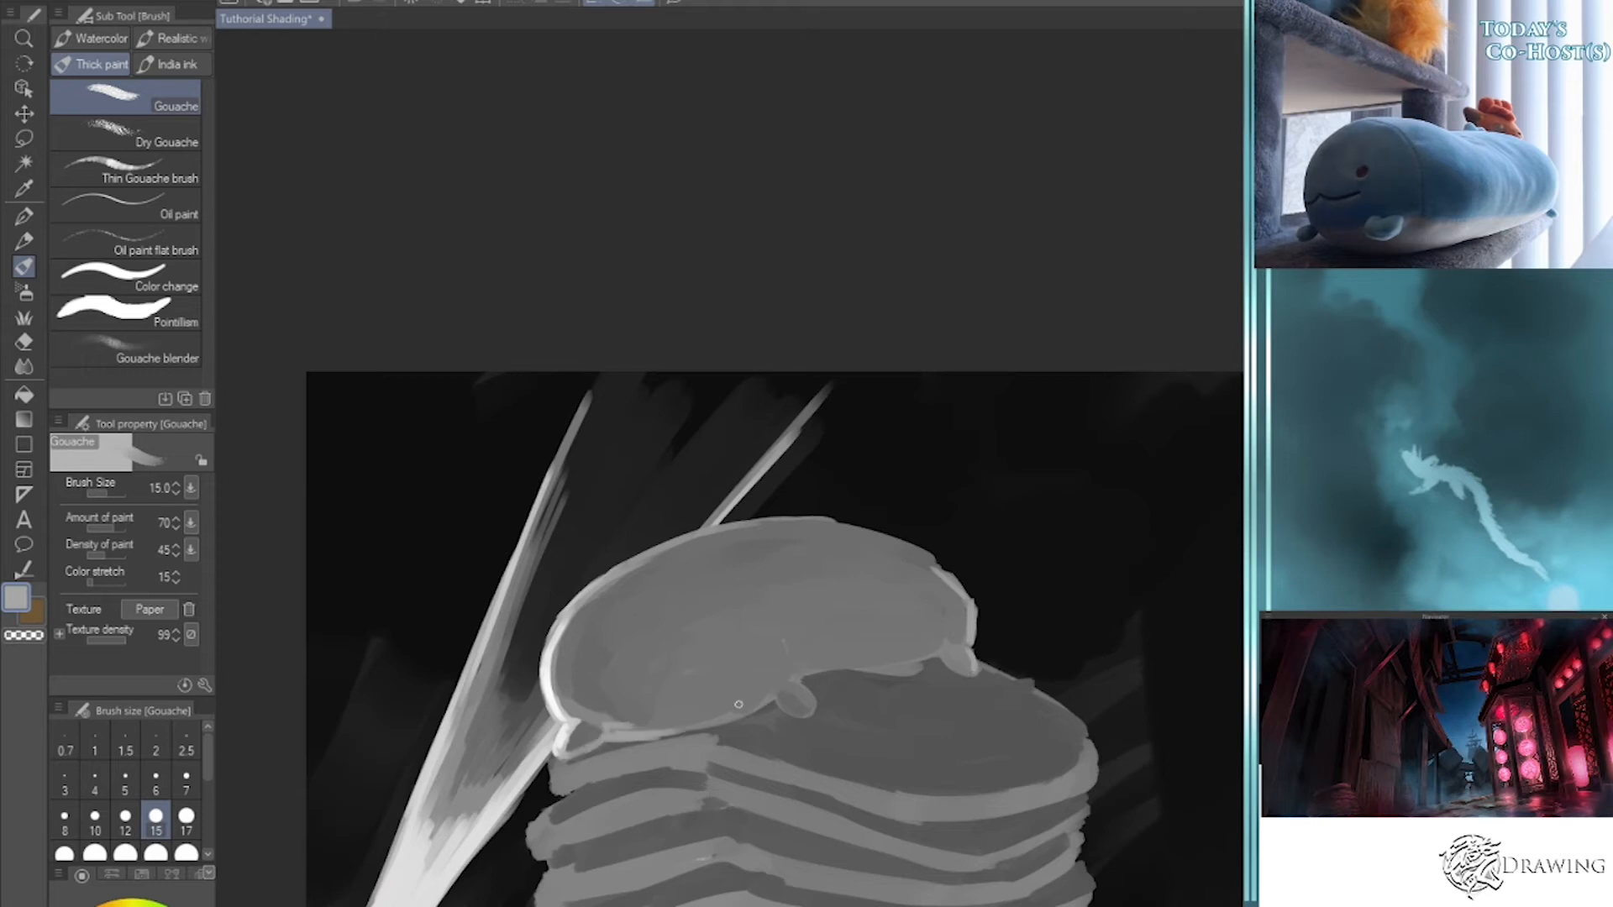
- Paint two oval eyes and a wavy mouth on the creature's face in a sampled near-black
left_click(531, 785, "alt")
left_click_drag(589, 658, 590, 666)
left_click(701, 643)
left_click_drag(702, 643, 694, 644)
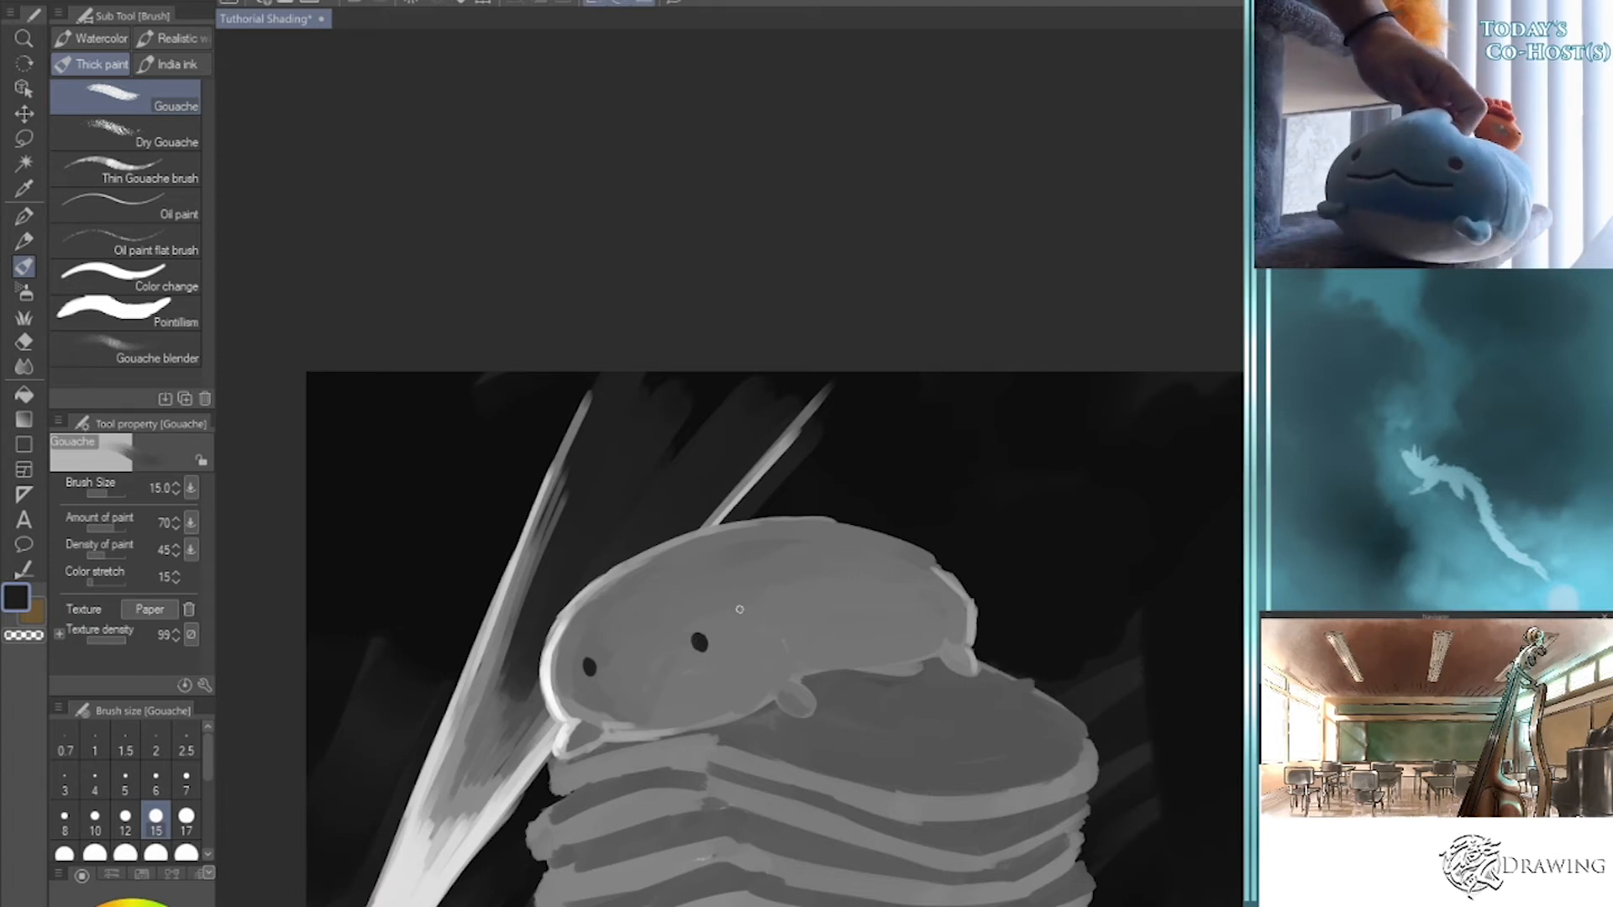
mouse_move(594, 695)
left_mouse_down()
mouse_move(715, 662)
mouse_move(590, 695)
left_mouse_up()
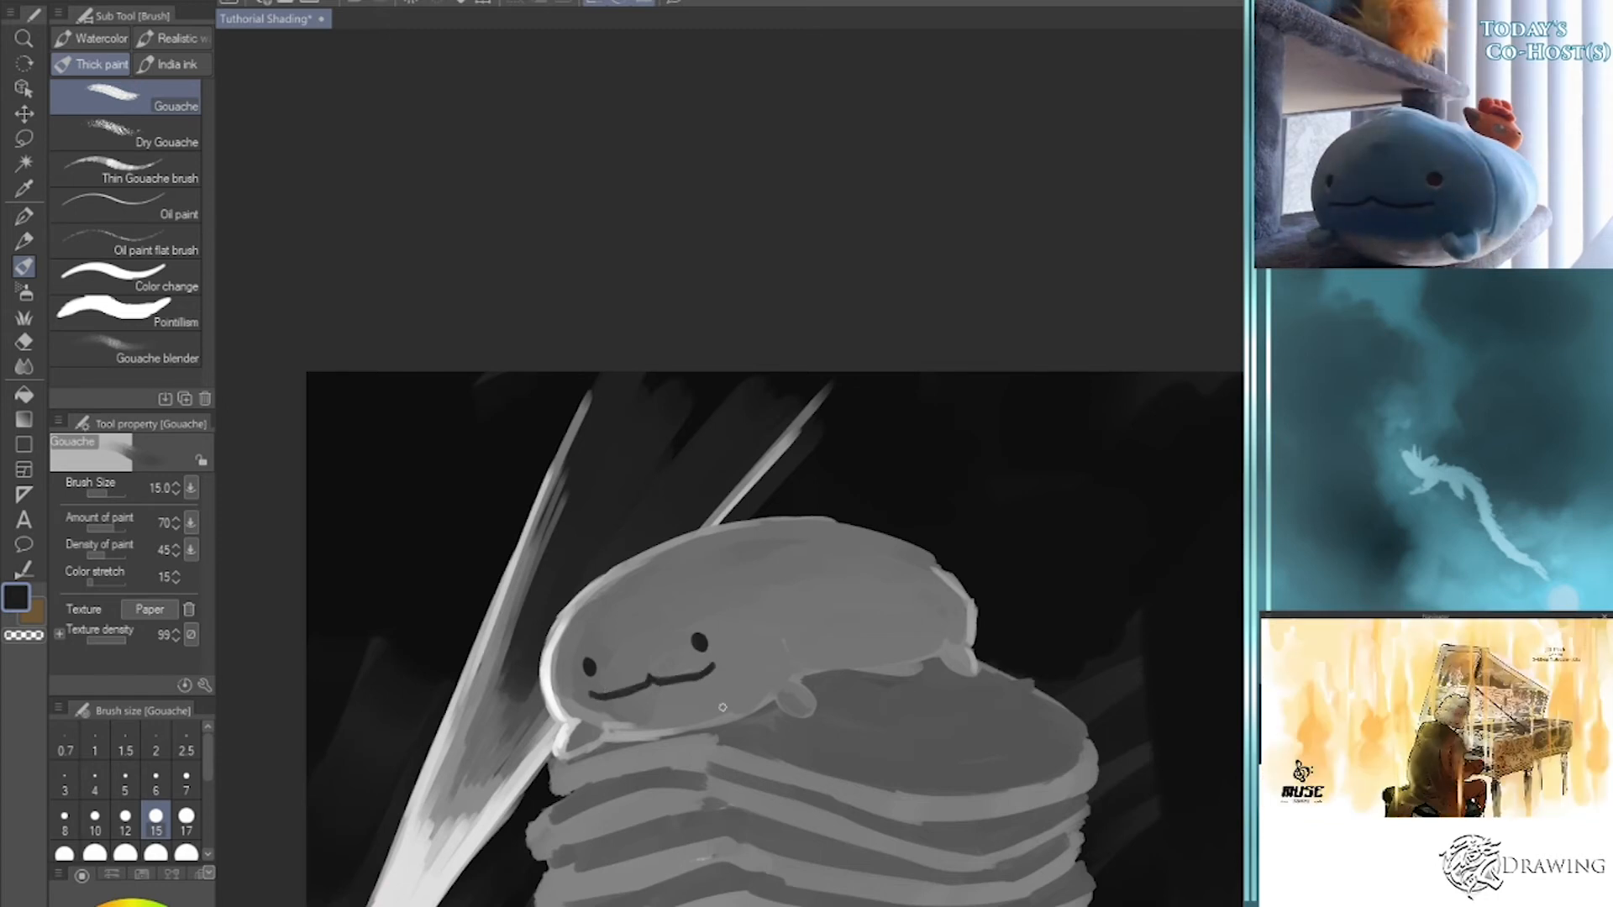
- Sample the face's grey and paint over the upper side of the mouth to thin its line
key("i")
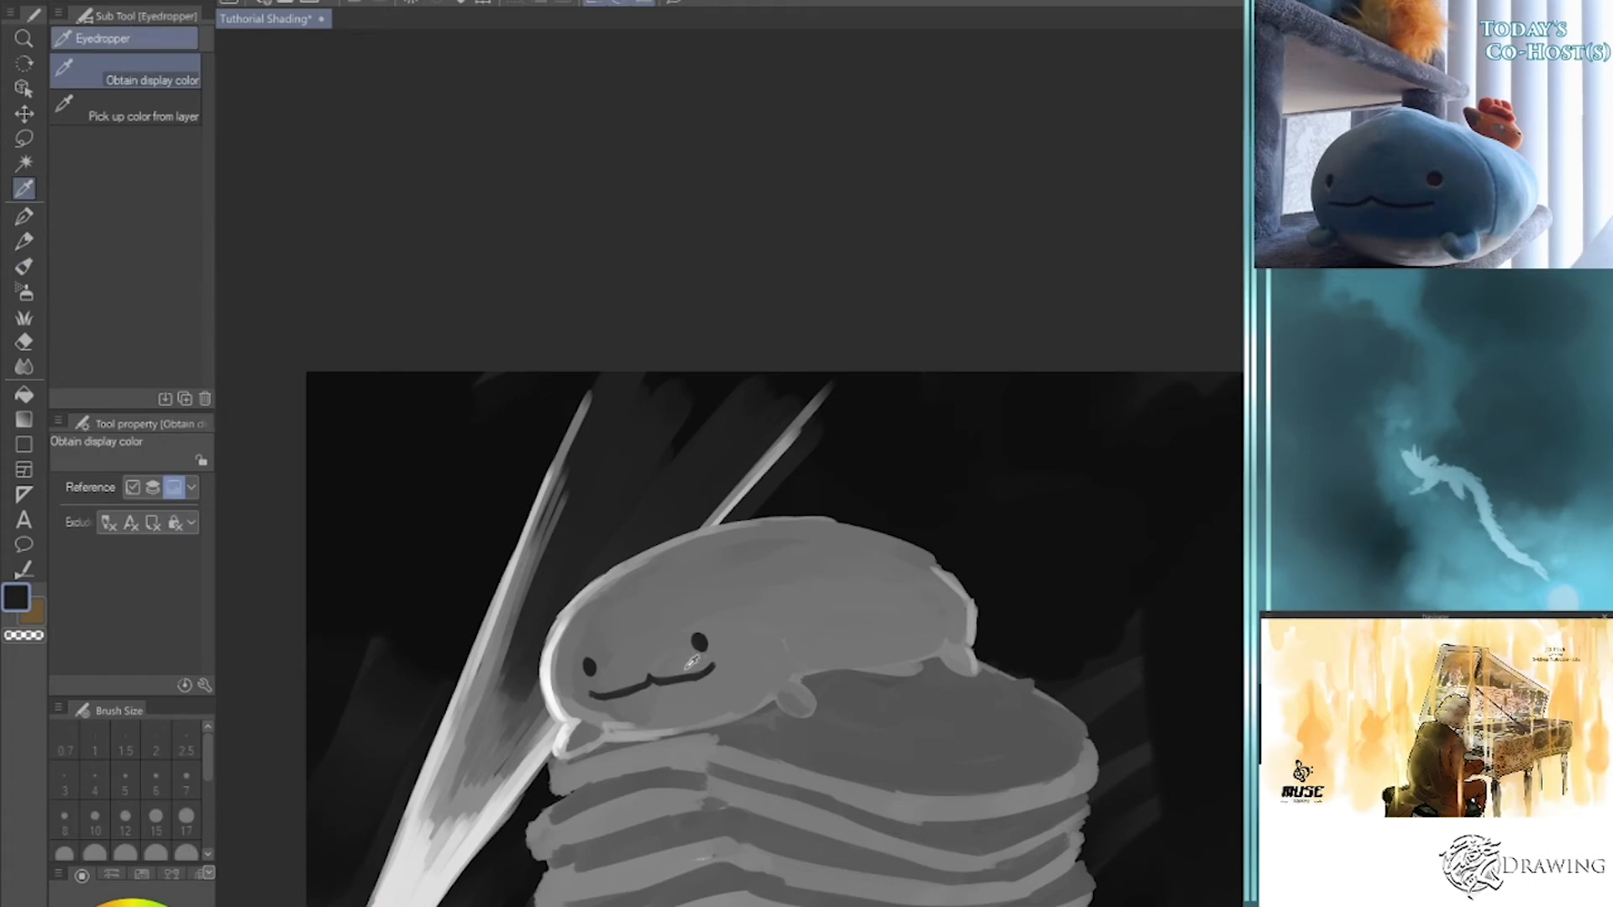
left_click(595, 677)
key("b")
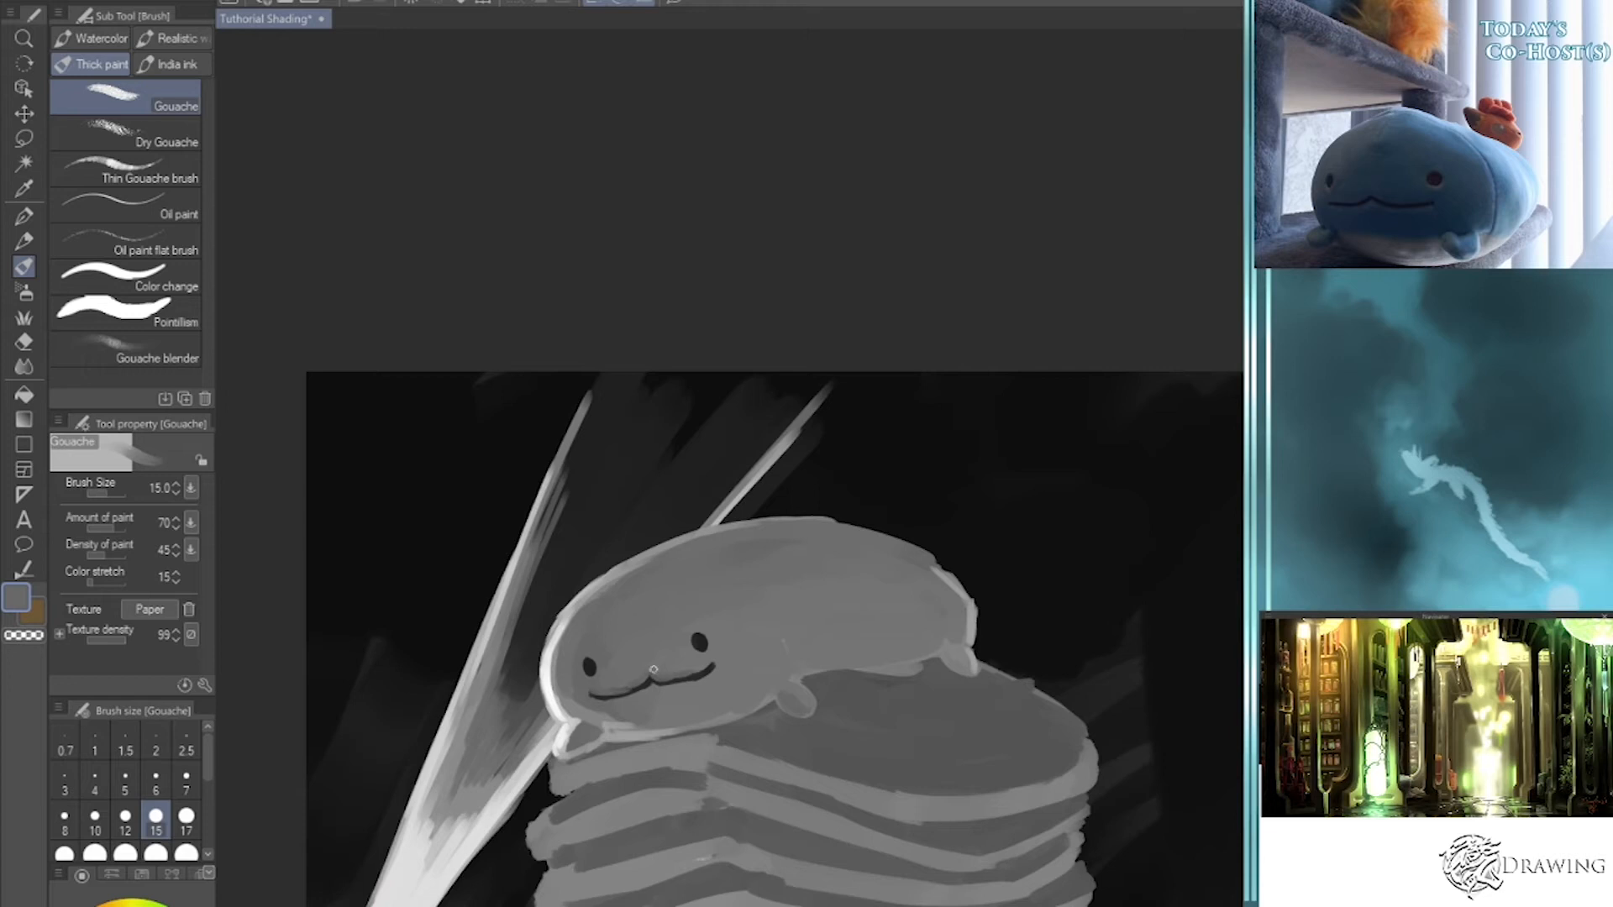
mouse_move(707, 661)
left_mouse_down()
mouse_move(663, 674)
mouse_move(700, 663)
left_mouse_up()
- Paint a lighter grey line just below the creature's mouth at brush size 8
left_click(99, 905)
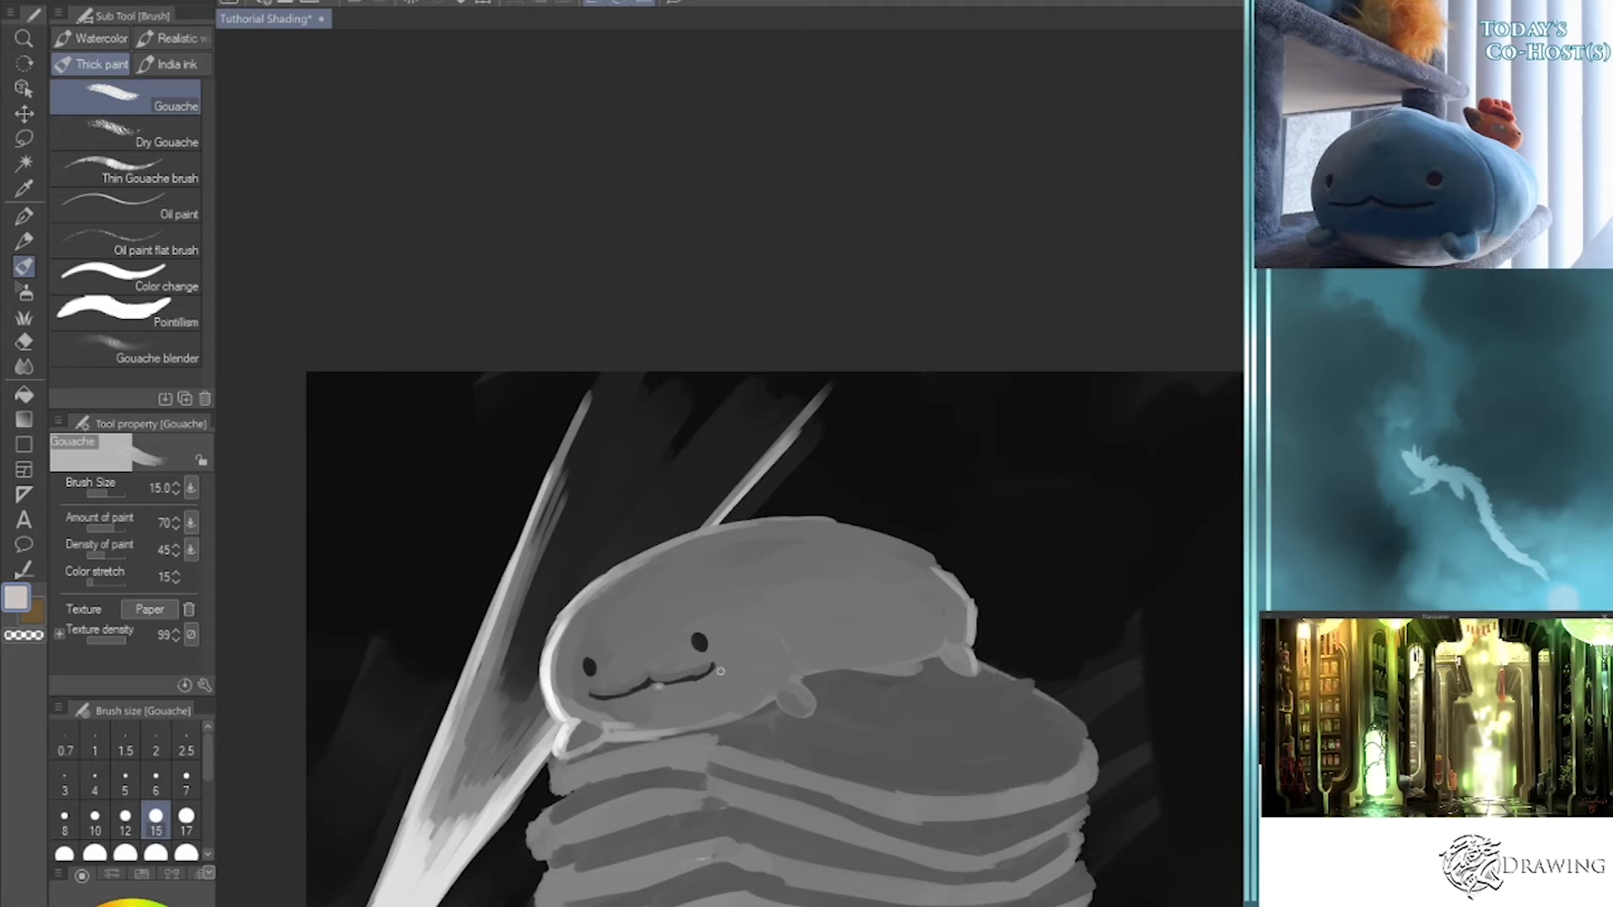
left_click(788, 677, "alt")
key("bracketleft")
key("bracketleft")
key("bracketleft")
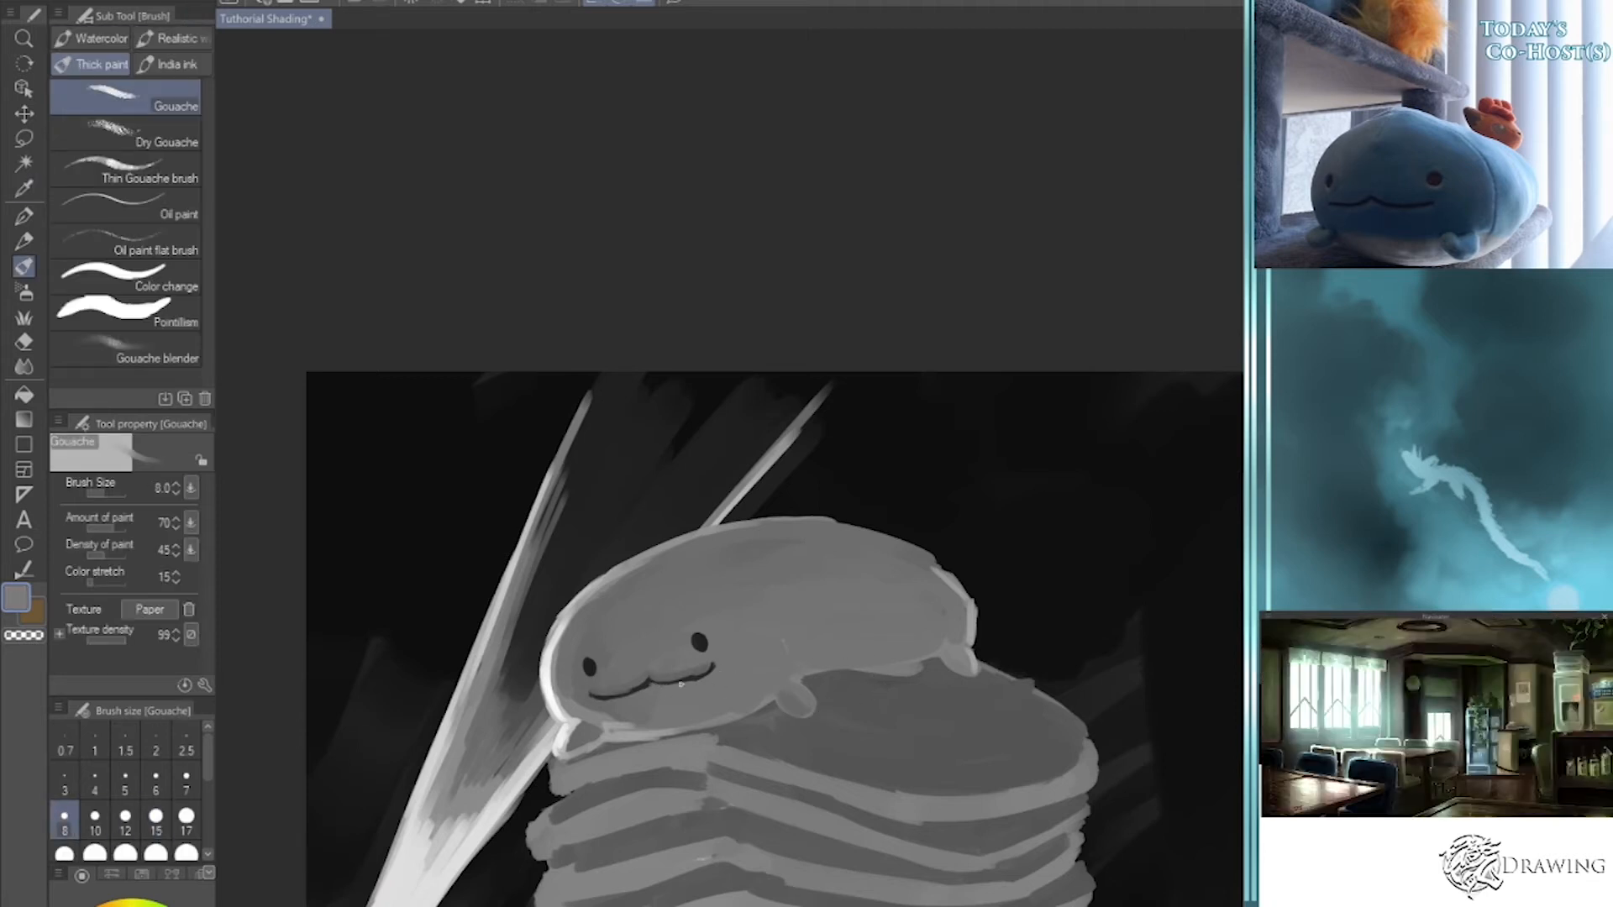
left_click(99, 906)
left_click_drag(672, 681, 714, 669)
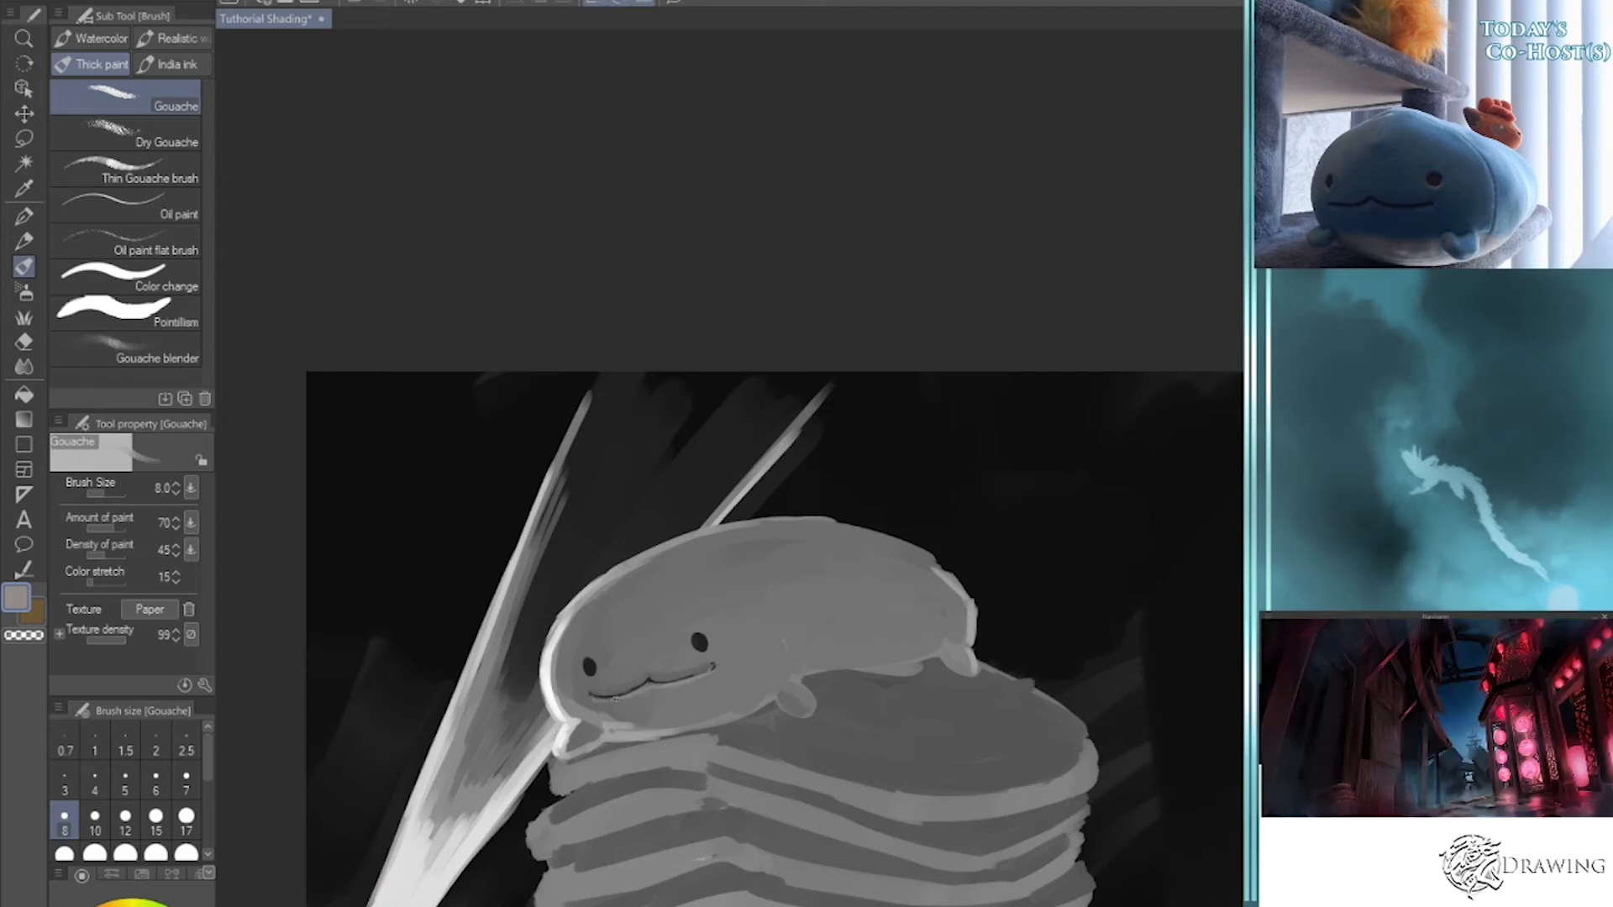
- Sample the greys around the creature's mouth and blend the lighter line beneath it at brush size 12
key("bracketright")
key("bracketright")
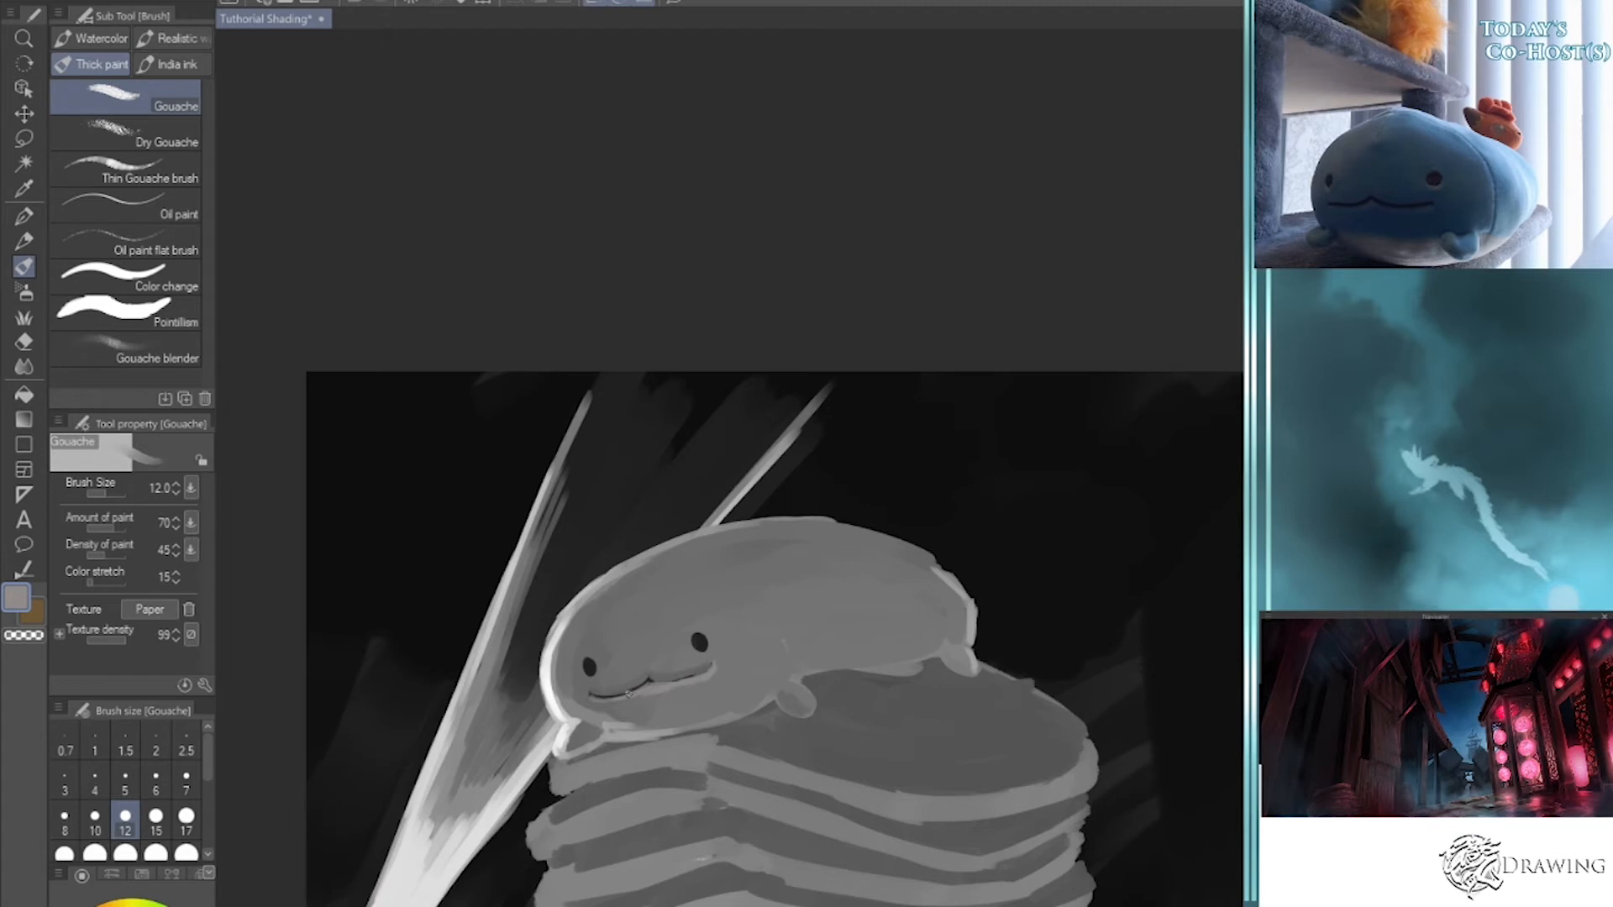
key("p")
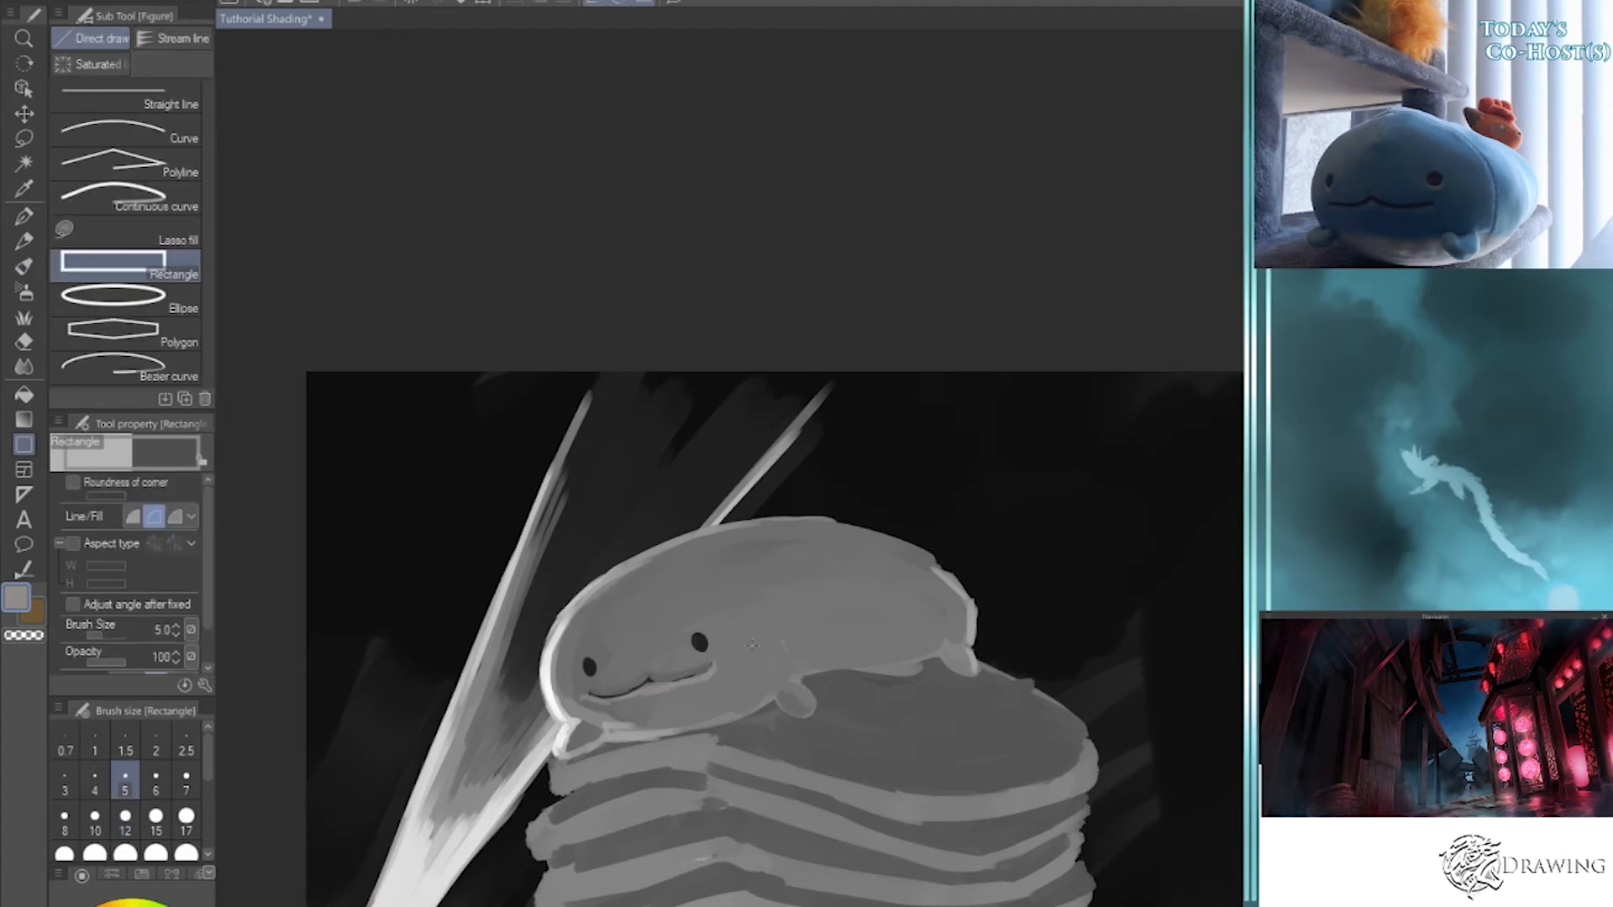
key("i")
left_click(611, 698)
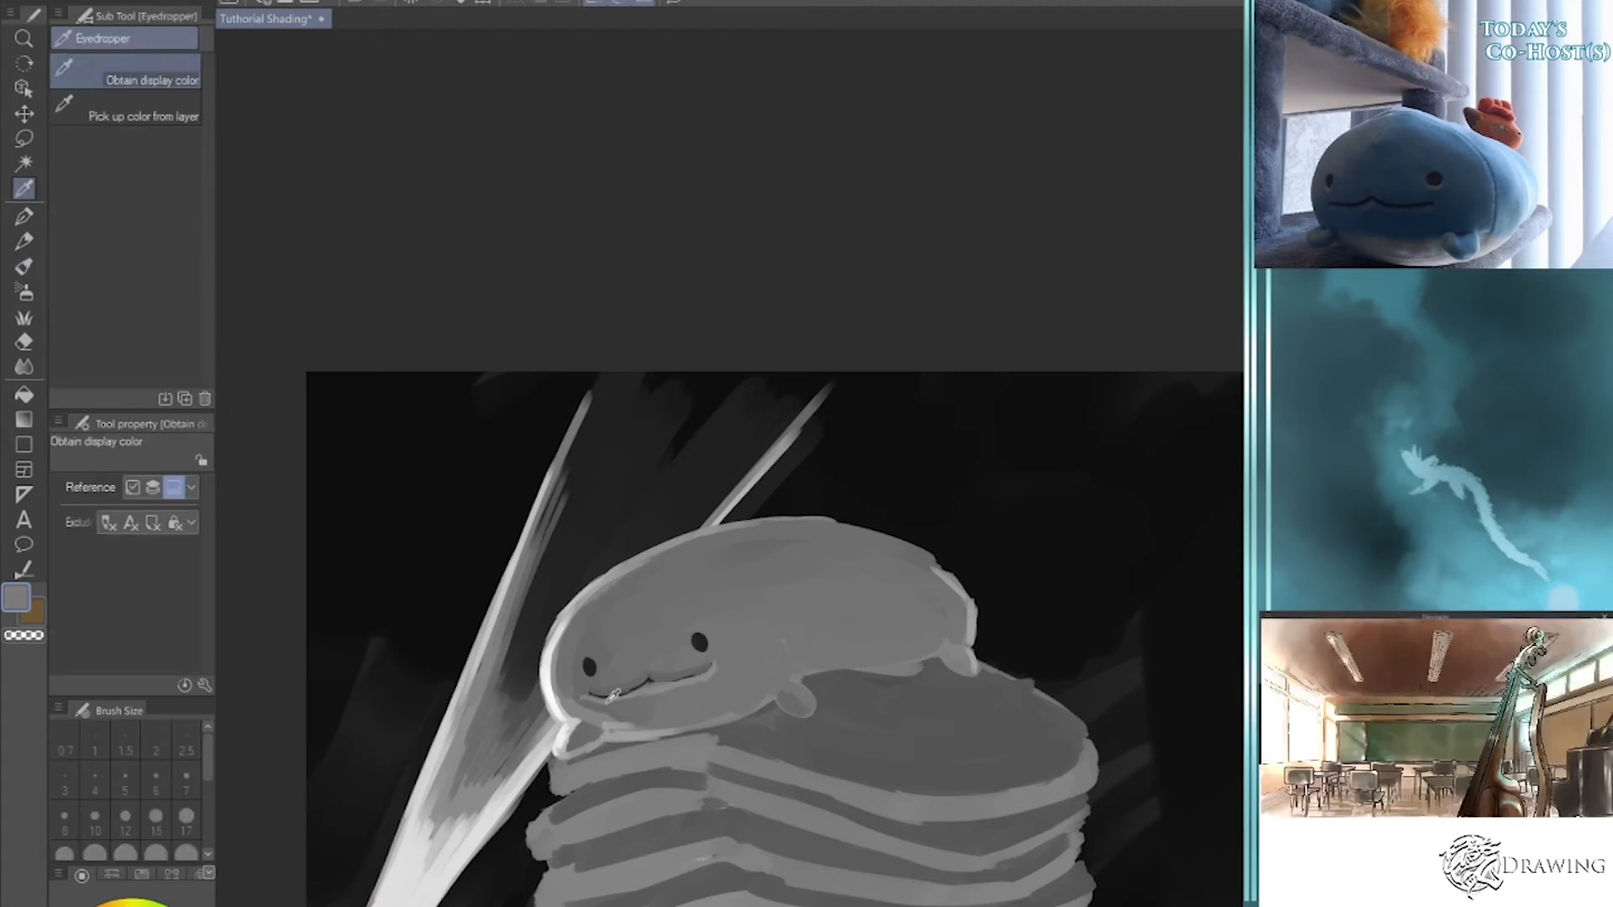
key("b")
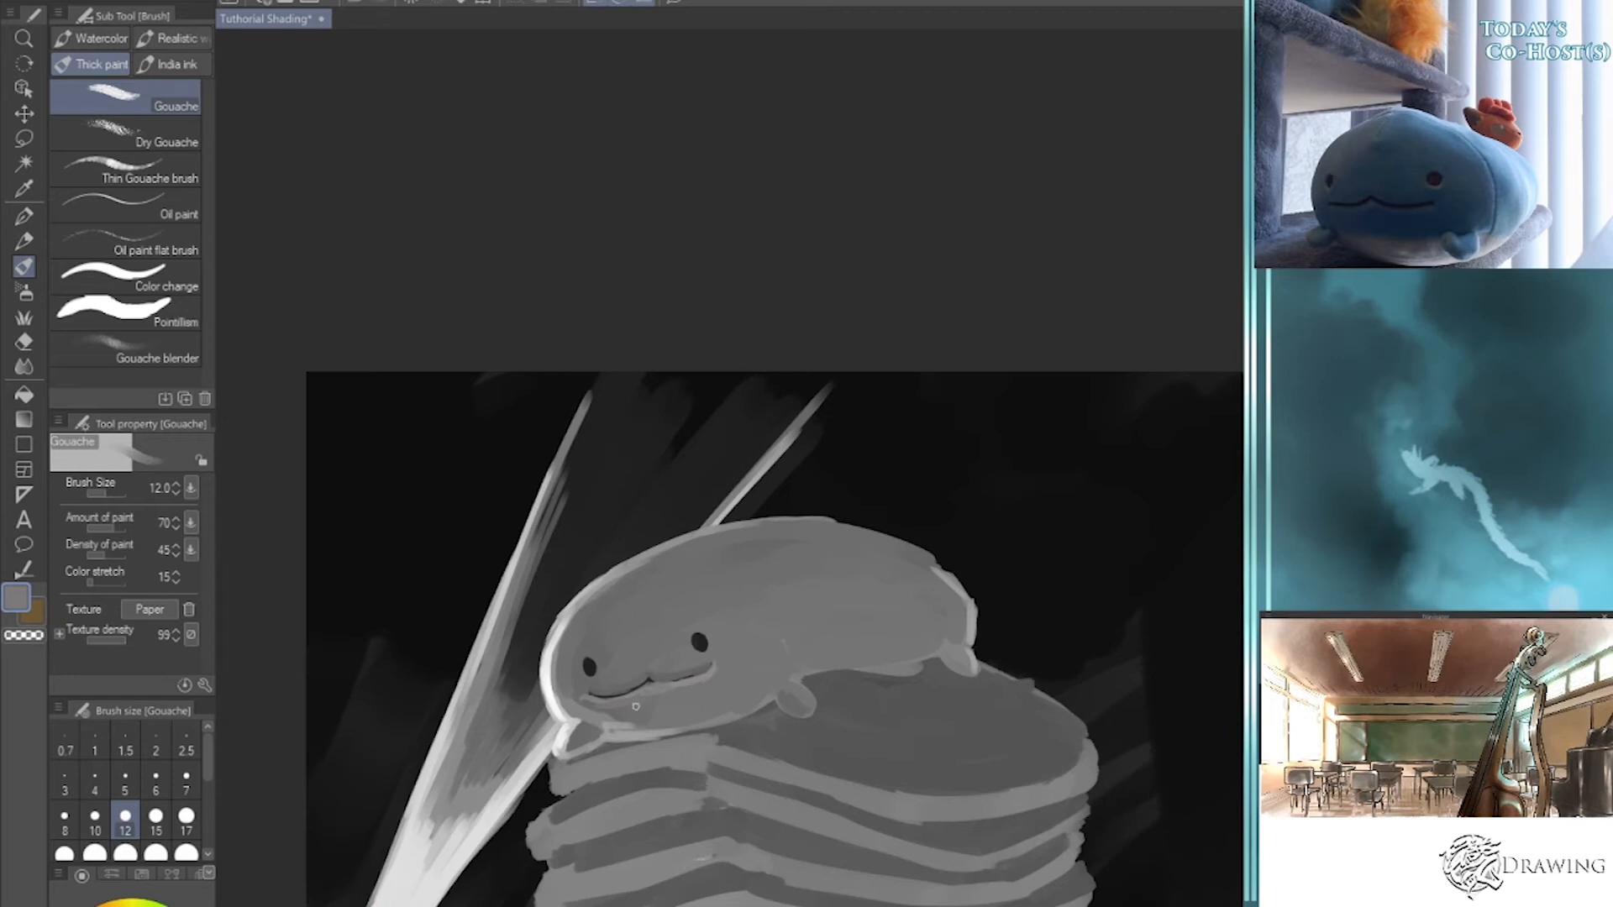
left_click(647, 704, "alt")
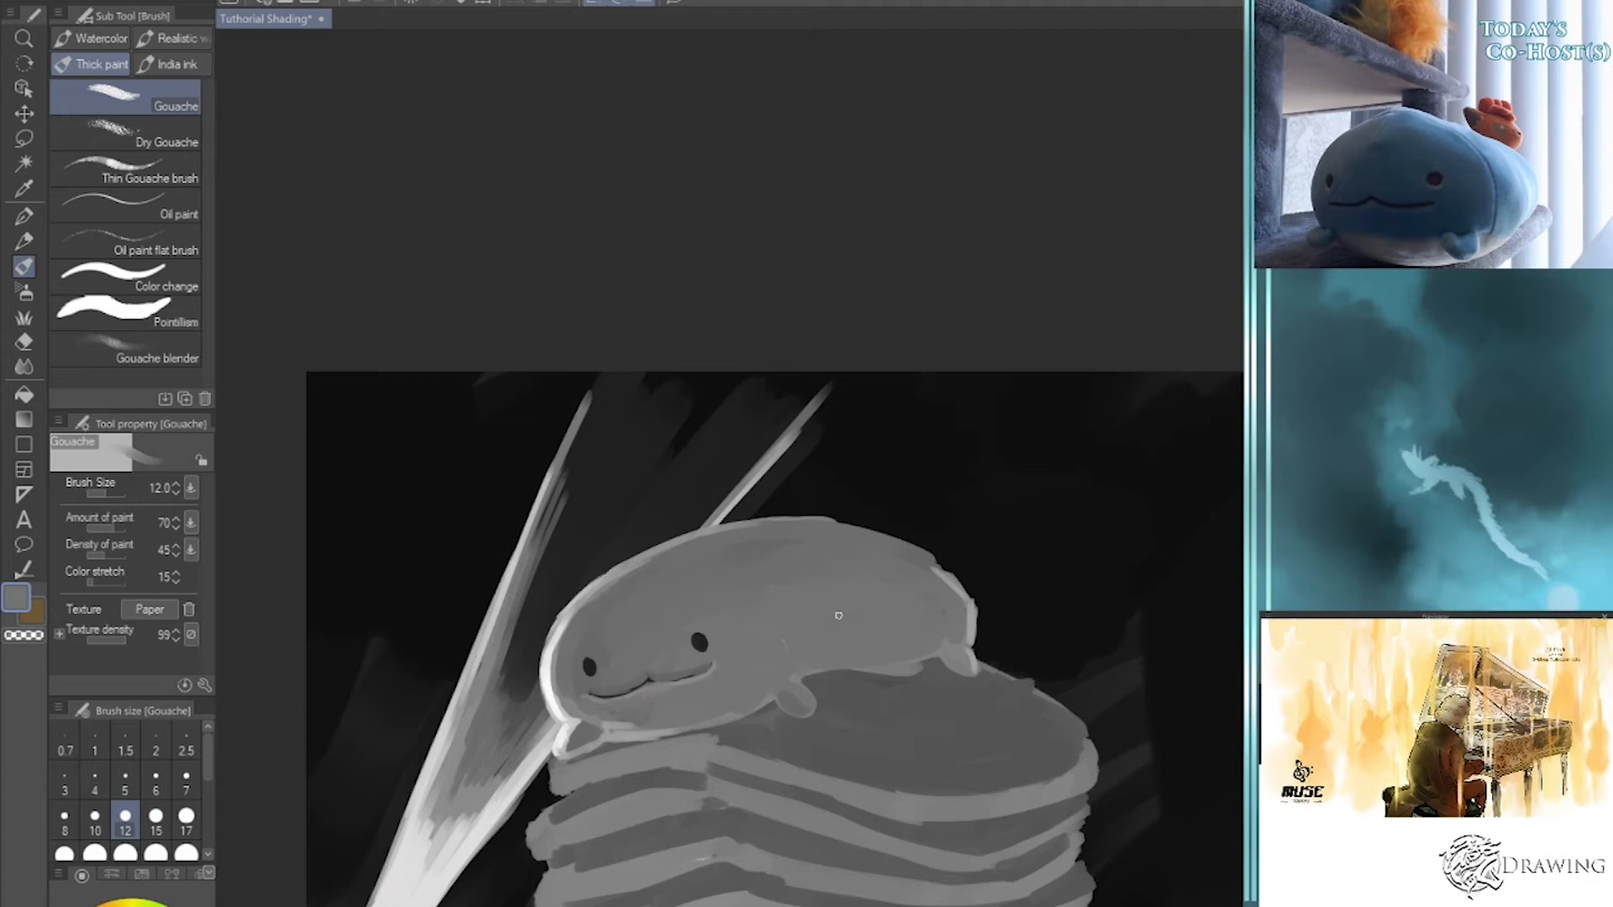
- Sample the mouth's near-black and thicken its front curve and upturned rear end
left_click(648, 677, "alt")
left_click_drag(596, 684, 628, 697)
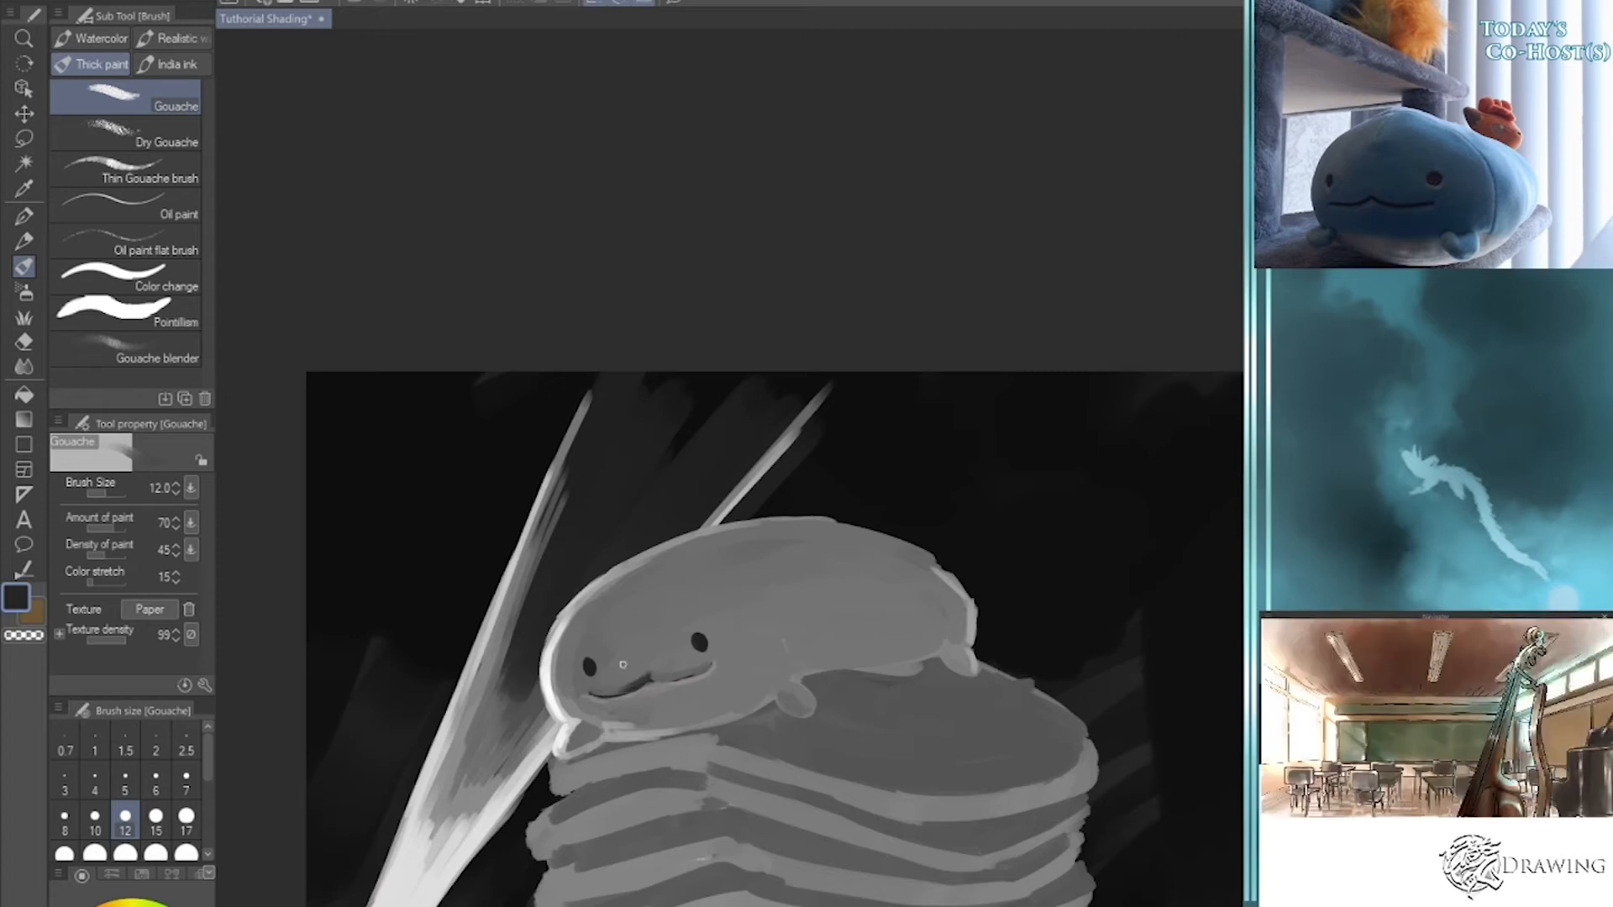
left_click_drag(692, 675, 710, 658)
- Reshape the creature's mouth line by alternating sampled face grey and dark grey strokes along both curves
left_click(676, 677, "alt")
left_click(704, 665, "alt")
left_click(701, 663, "alt")
left_click_drag(689, 670, 658, 673)
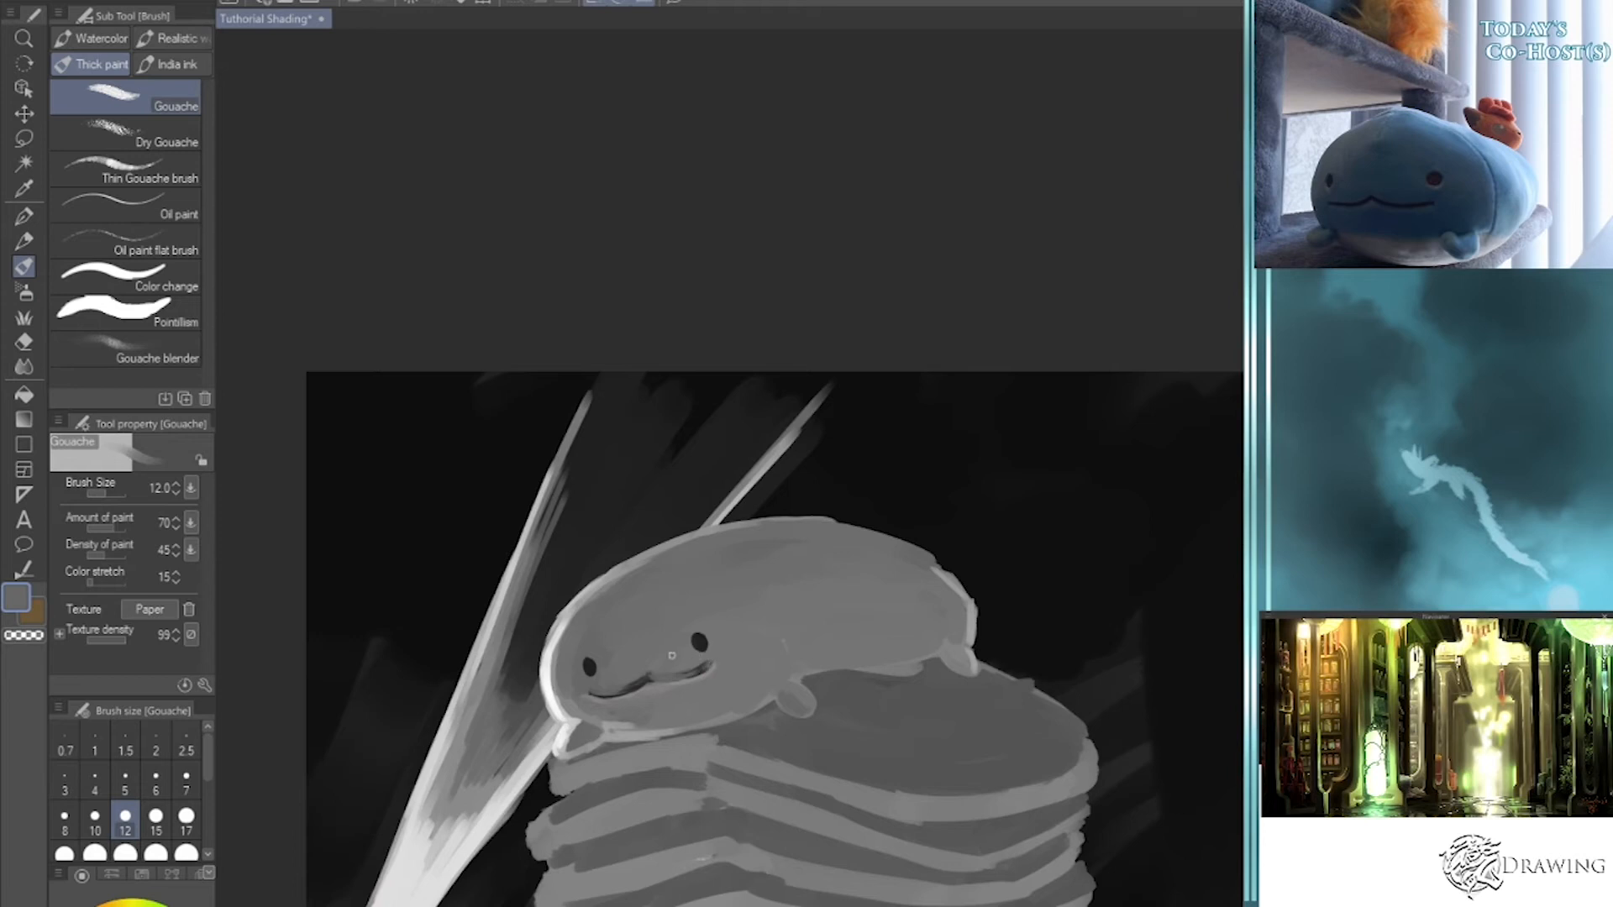
left_click_drag(625, 688, 601, 696)
left_click(637, 678, "alt")
left_click_drag(614, 693, 591, 696)
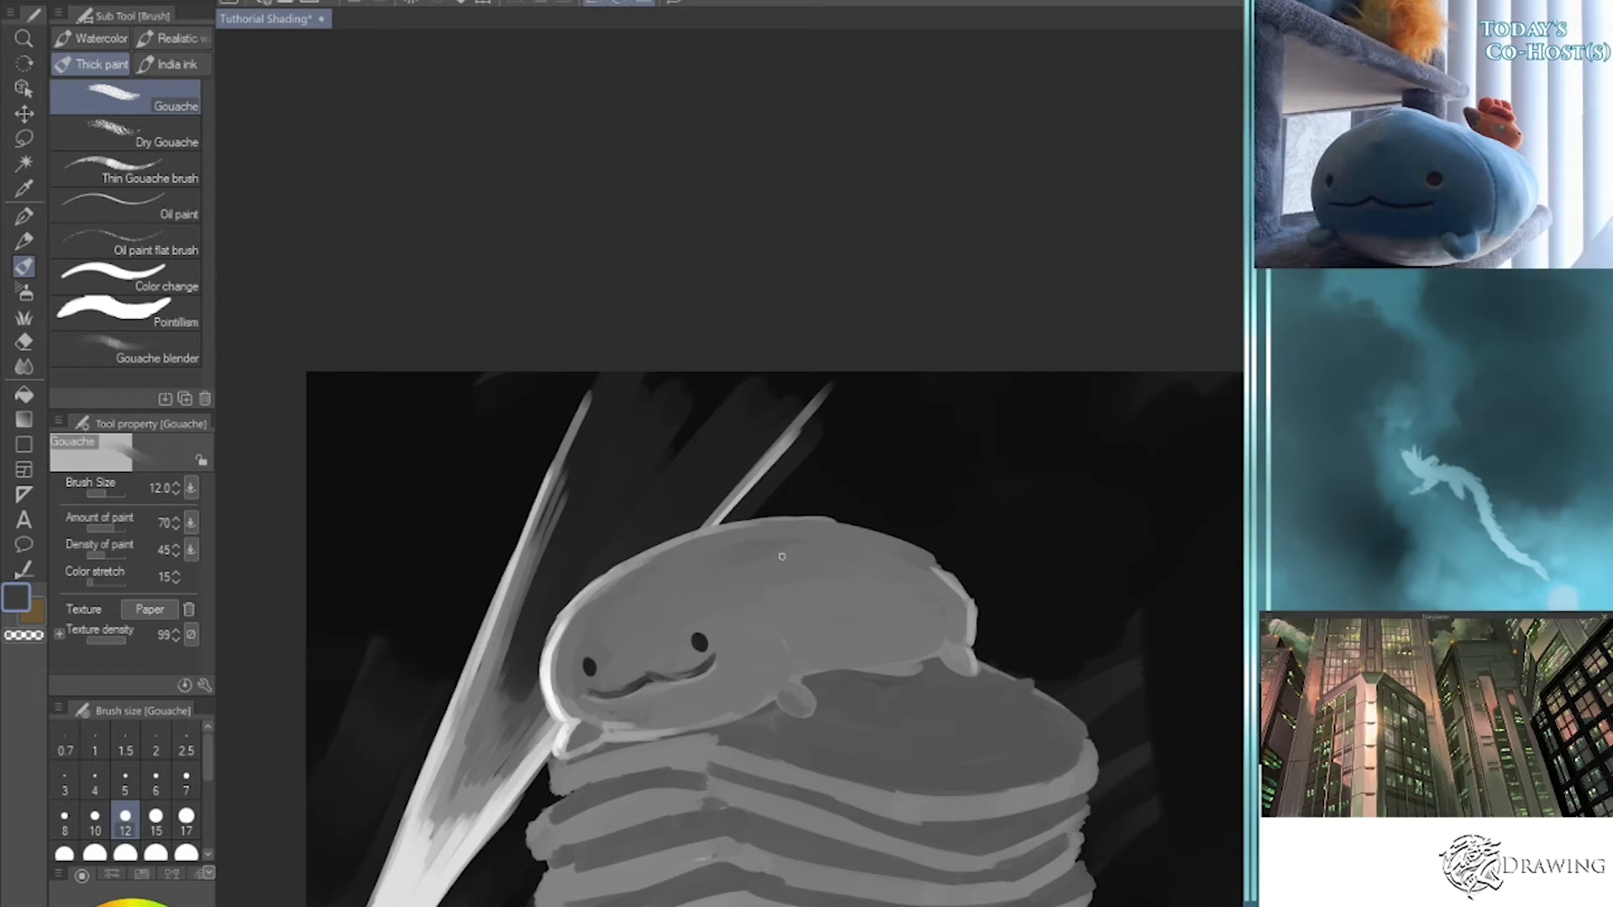
- Sample a darker grey and paint a shadow inside the rim along the creature's forehead and upper back at brush size 15
key("u")
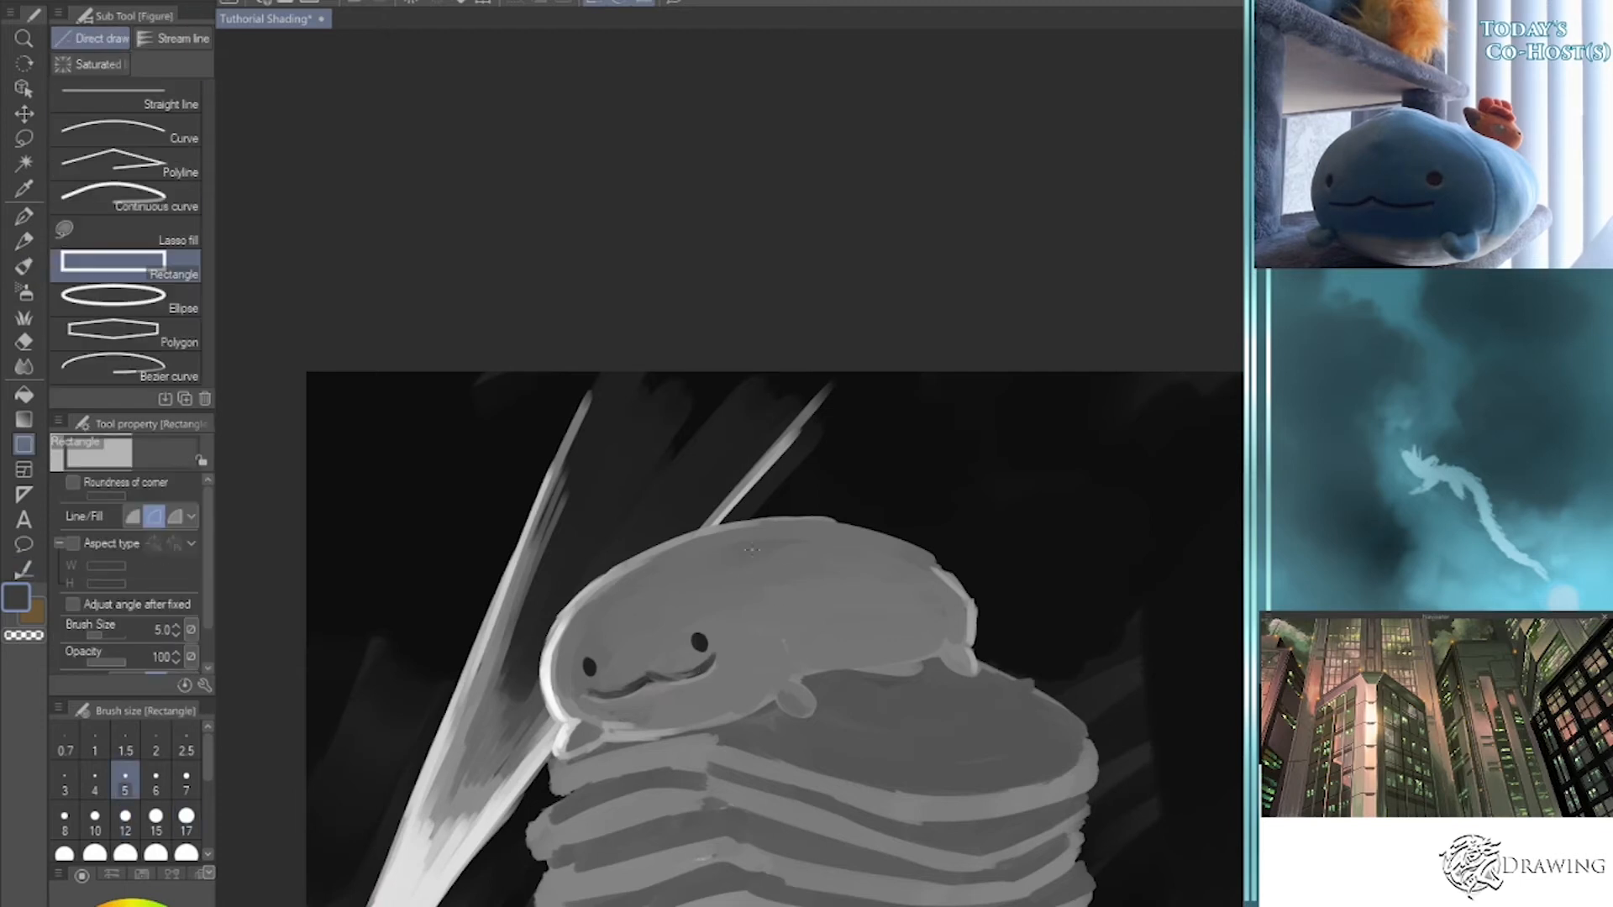
key("b")
left_click(756, 540, "alt")
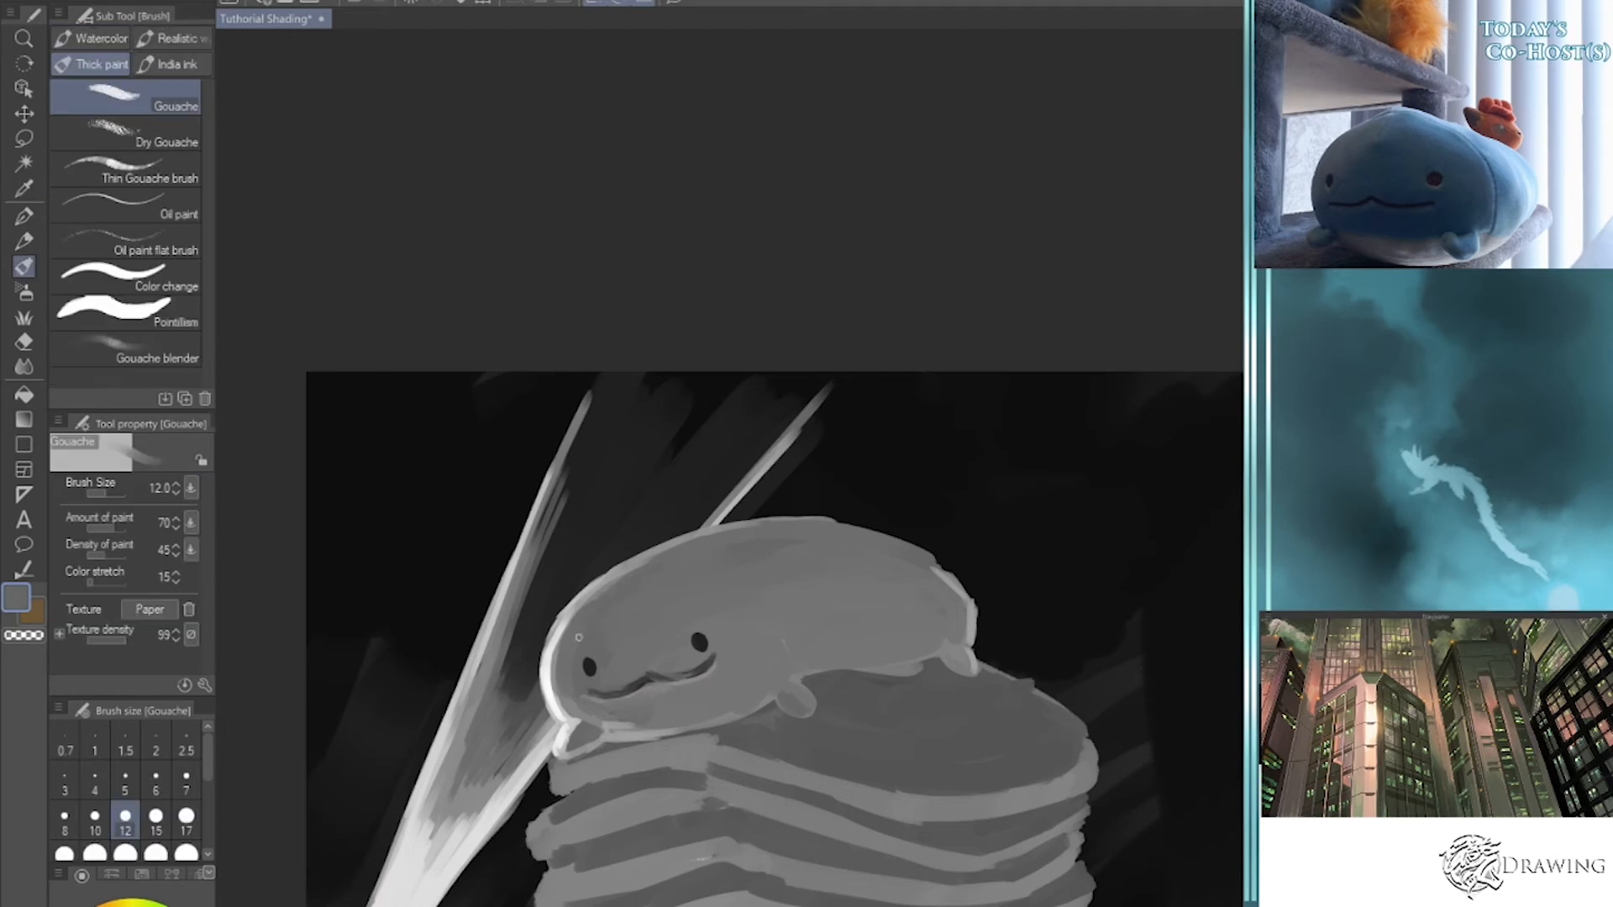
left_click(757, 730, "alt")
key("bracketright")
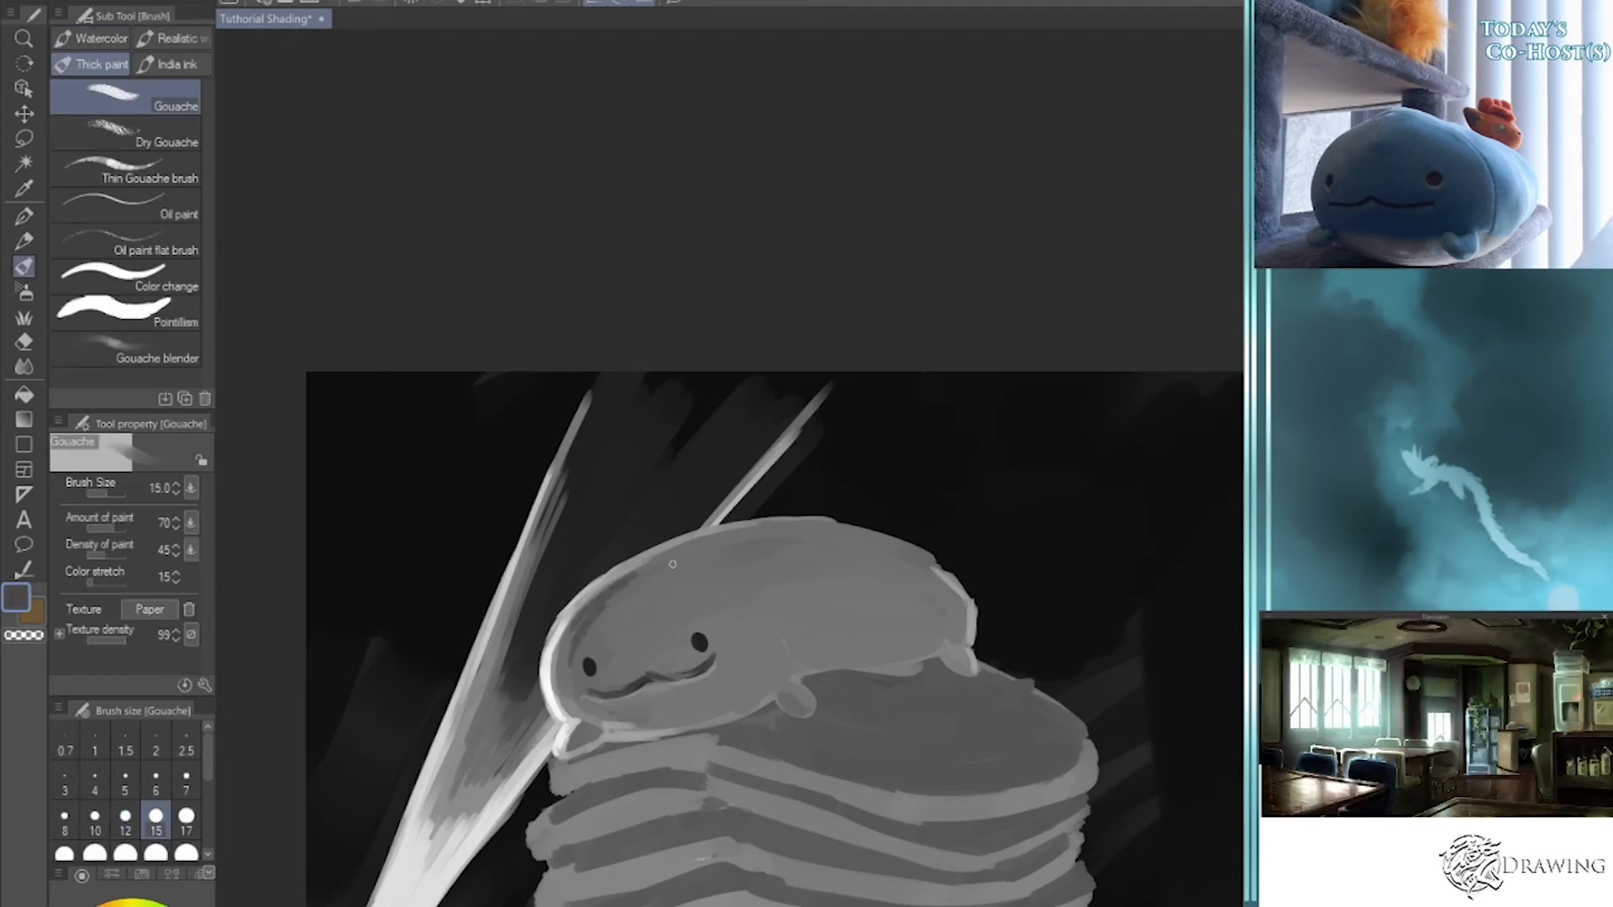
mouse_move(579, 632)
left_mouse_down()
mouse_move(571, 744)
mouse_move(577, 670)
mouse_move(580, 703)
mouse_move(685, 558)
mouse_move(738, 536)
left_mouse_up()
mouse_move(632, 579)
left_mouse_down()
mouse_move(796, 525)
mouse_move(765, 528)
mouse_move(847, 523)
mouse_move(592, 655)
mouse_move(654, 579)
mouse_move(598, 643)
left_mouse_up()
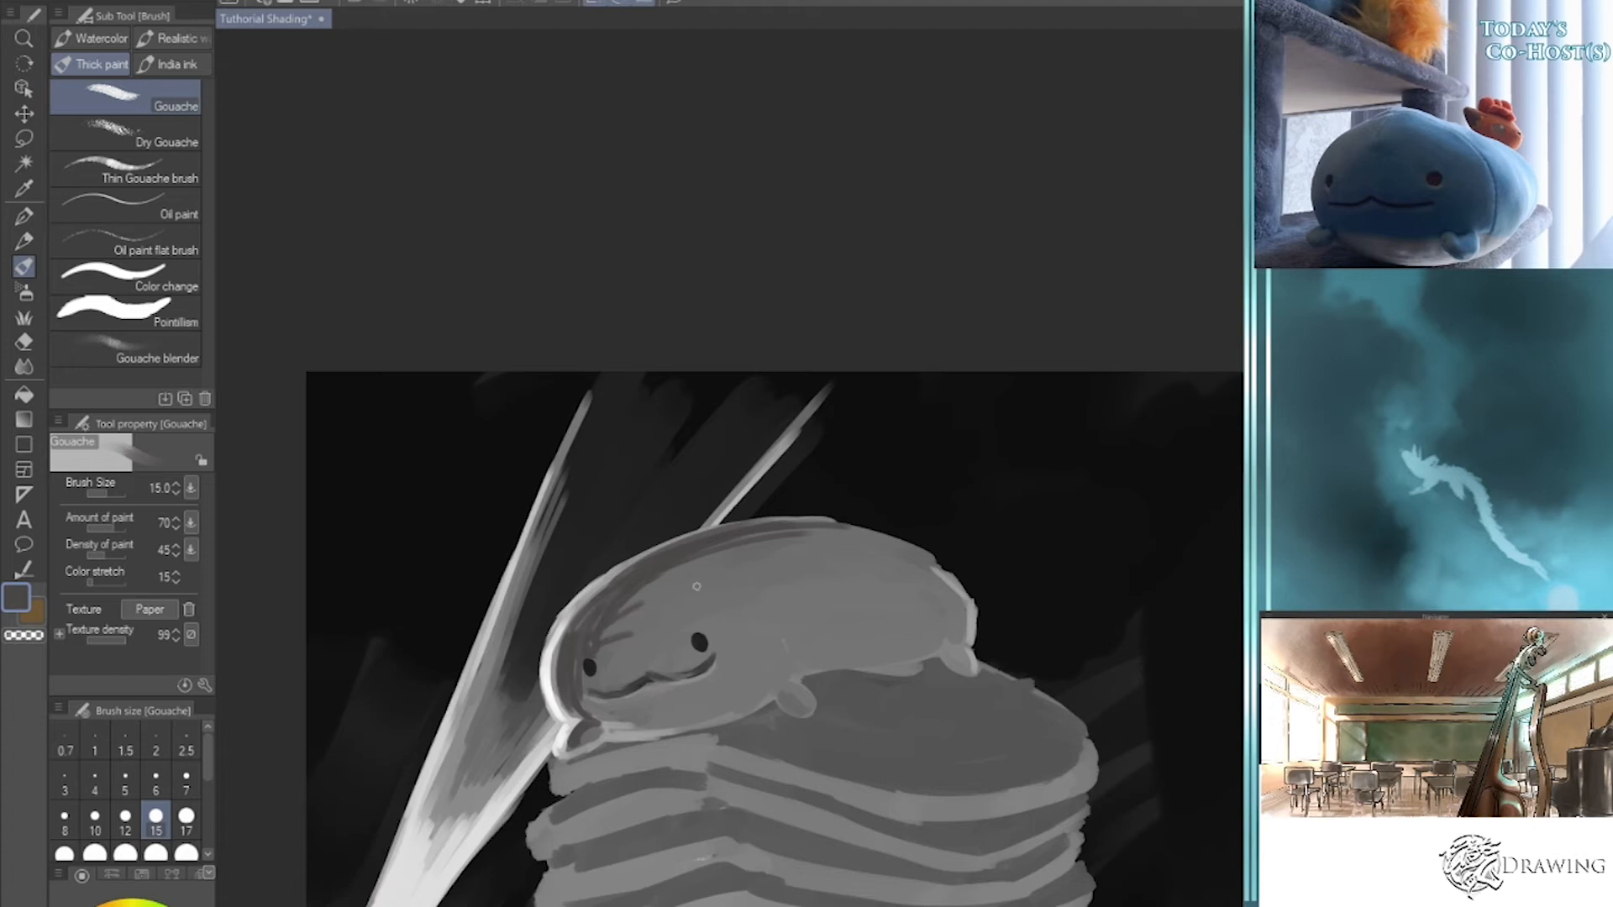
- Spread a sampled mid grey over the creature's back and forehead at brush size 25 to widen the shadow
left_click(812, 526, "alt")
key("bracketright")
key("bracketright")
key("bracketright")
mouse_move(785, 559)
left_mouse_down()
mouse_move(626, 609)
mouse_move(597, 638)
mouse_move(687, 559)
mouse_move(890, 571)
mouse_move(690, 590)
mouse_move(840, 551)
mouse_move(610, 652)
left_mouse_up()
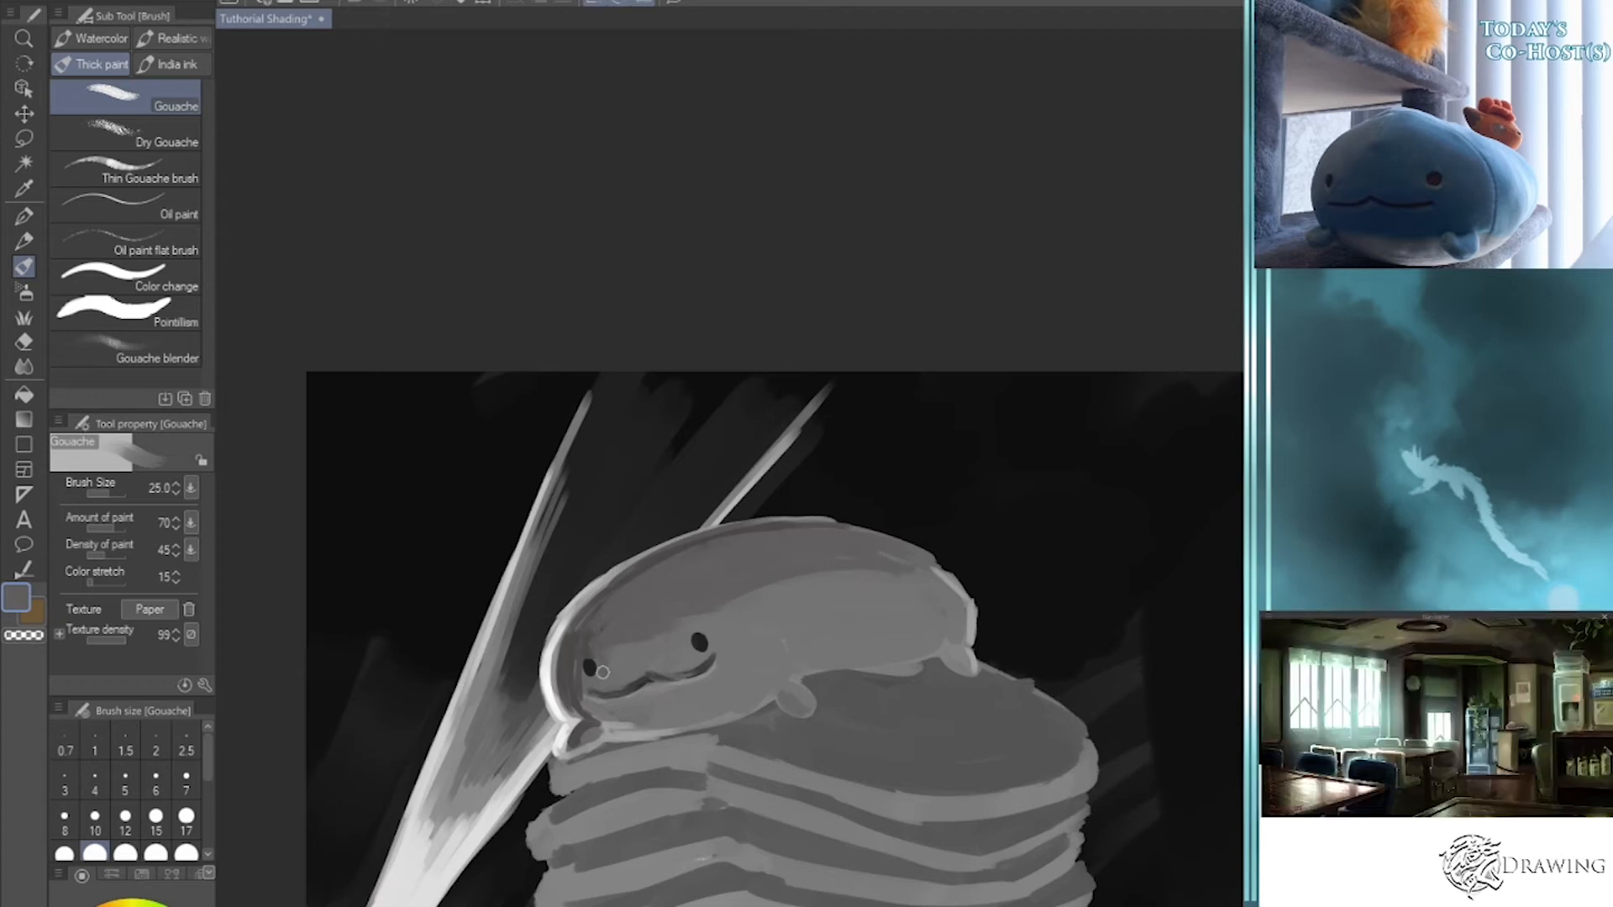
- Shade the creature's front edge and front fin, and feather the back shadow's lower edge at brush size 17
mouse_move(586, 640)
left_mouse_down()
mouse_move(582, 699)
mouse_move(637, 710)
mouse_move(590, 703)
mouse_move(579, 738)
left_mouse_up()
key("bracketleft")
key("bracketleft")
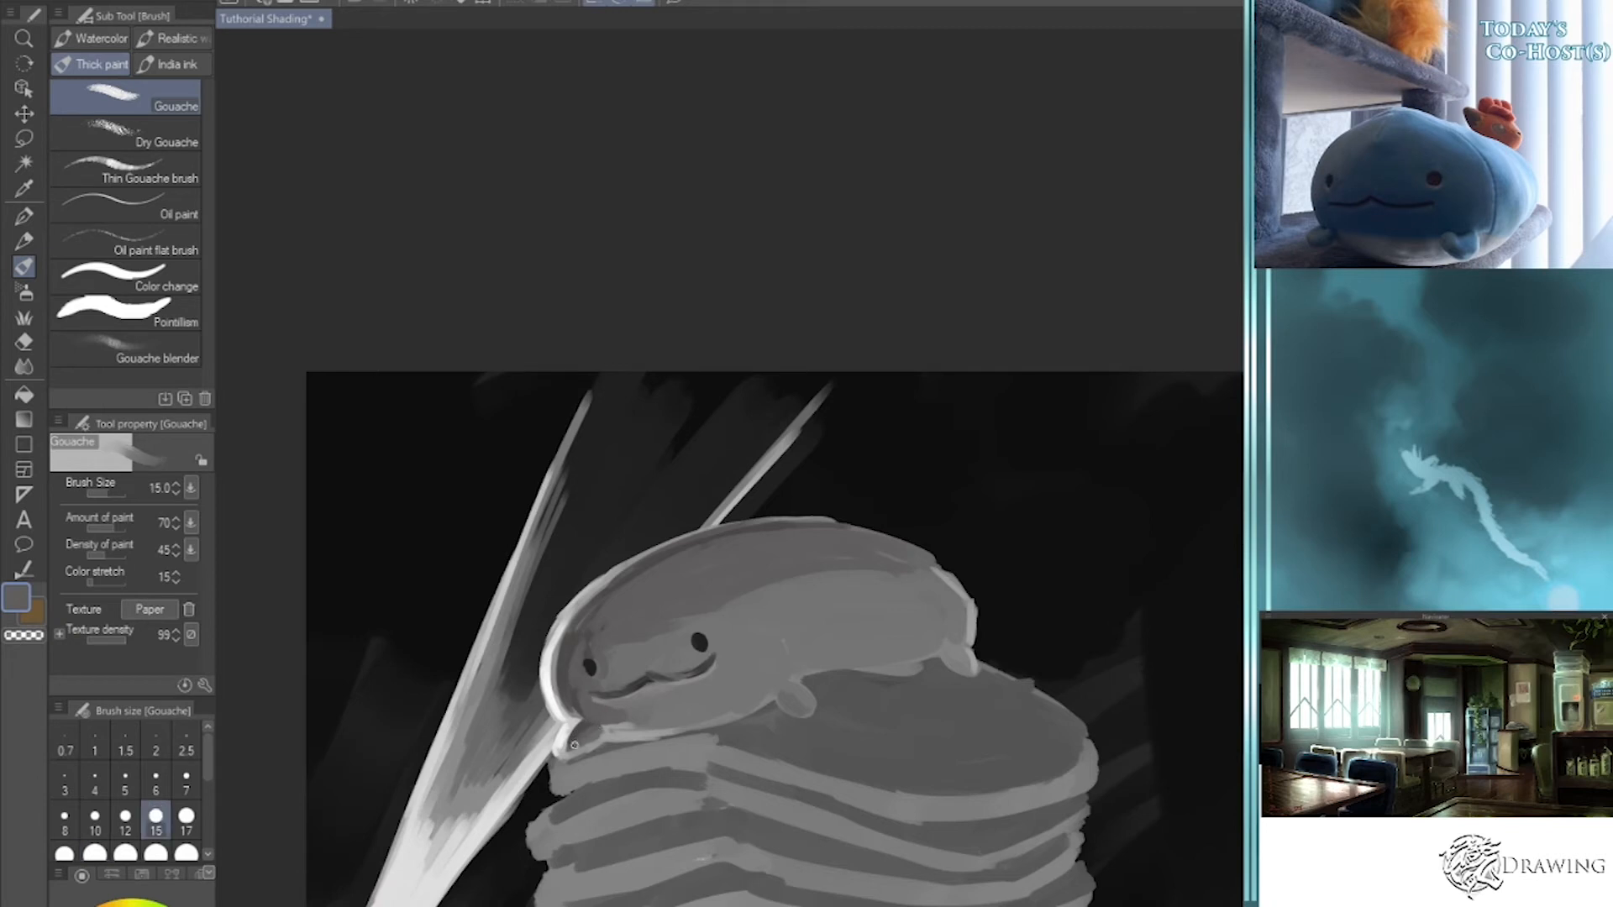
key("bracketright")
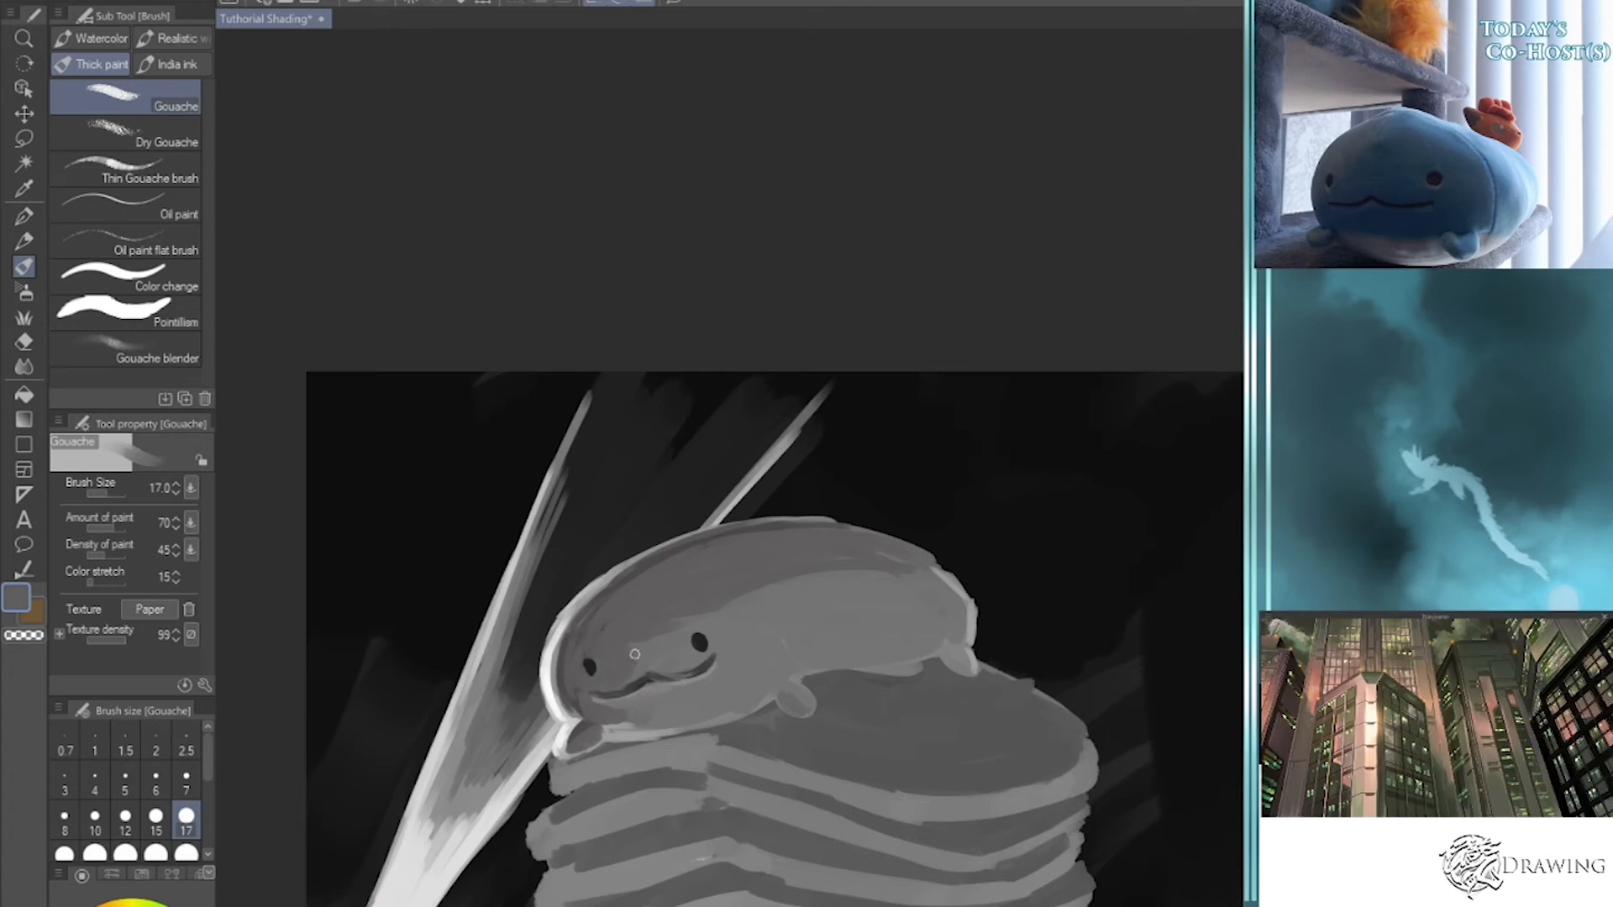
left_click_drag(765, 580, 924, 590)
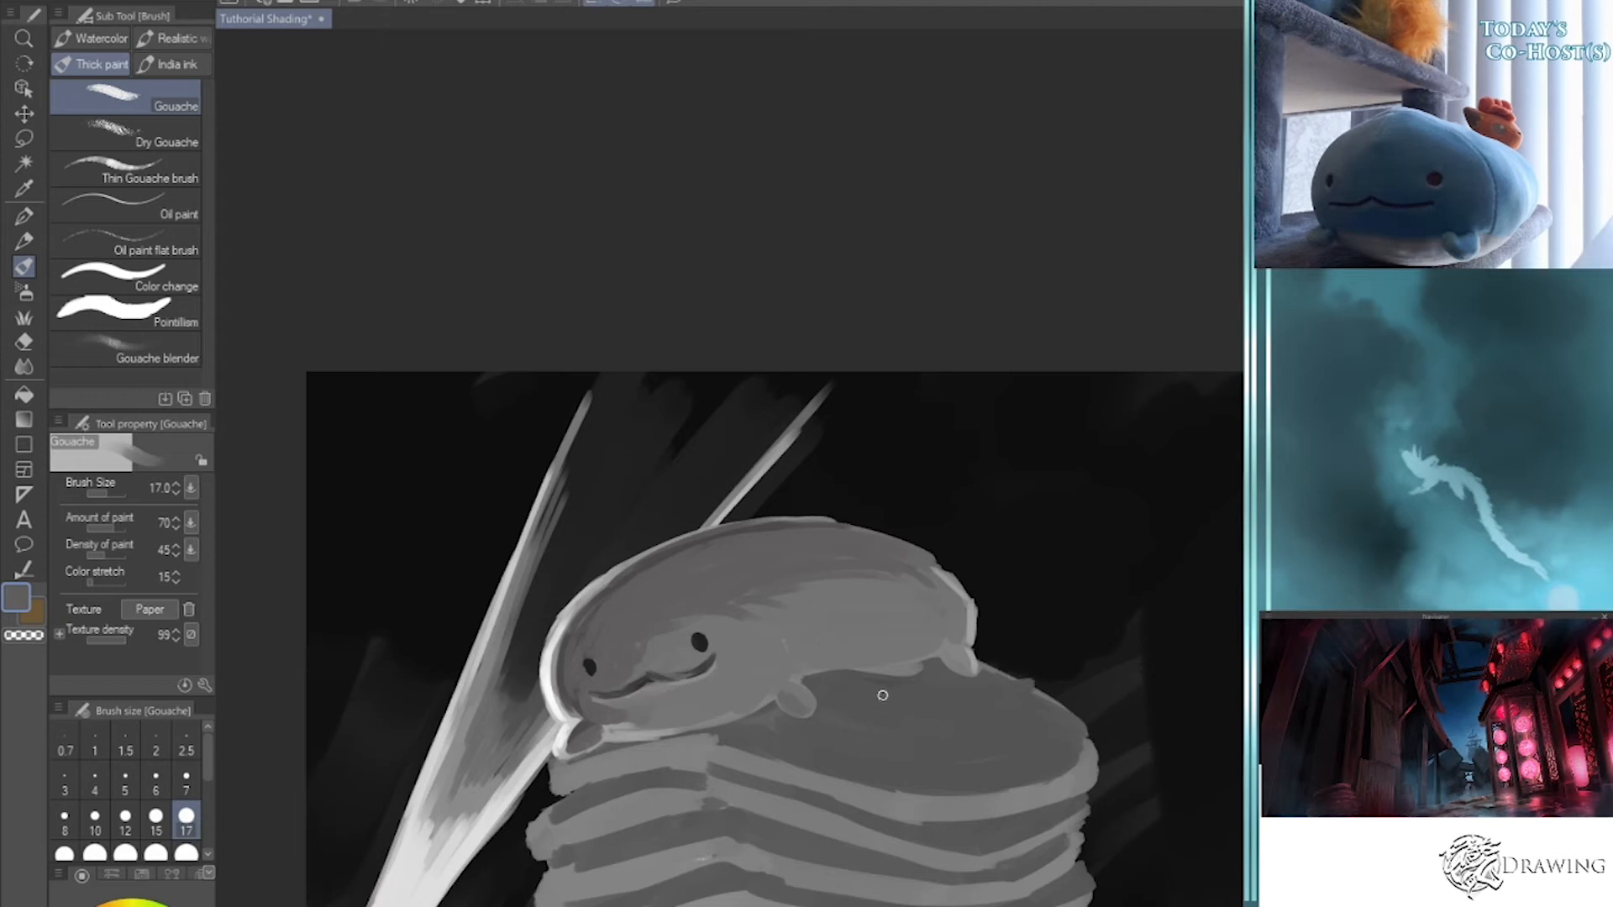
- Sample the dark grey at the creature's front edge and deepen the shadow just inside the head and back rim
key("u")
key("y")
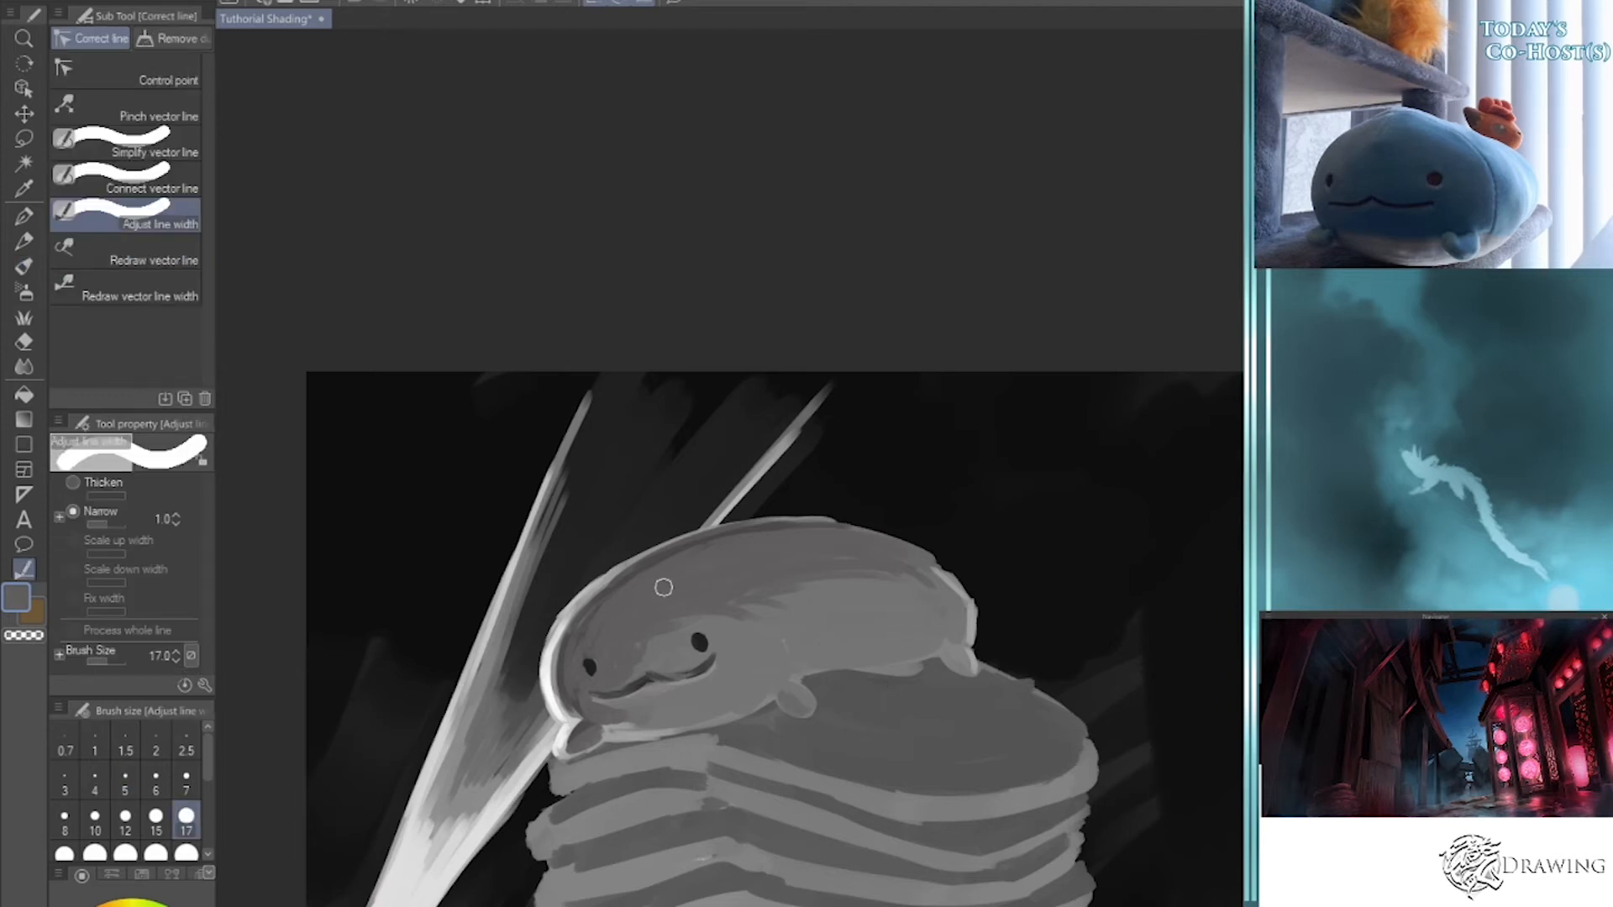
key("u")
key("i")
left_click(582, 698)
key("b")
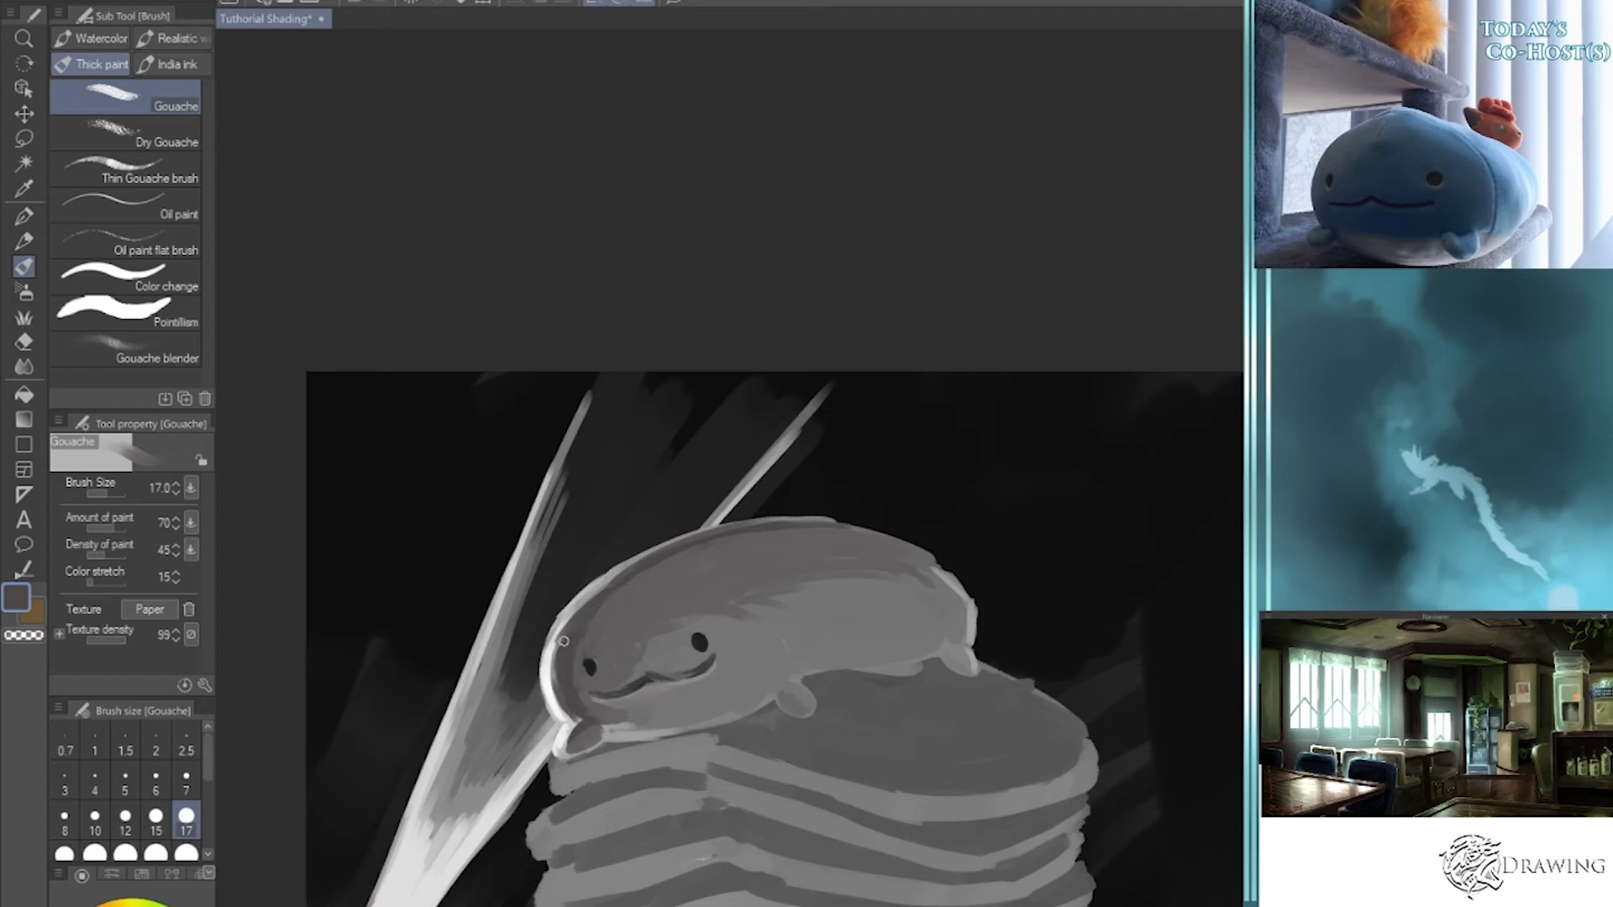
left_click_drag(581, 618, 662, 552)
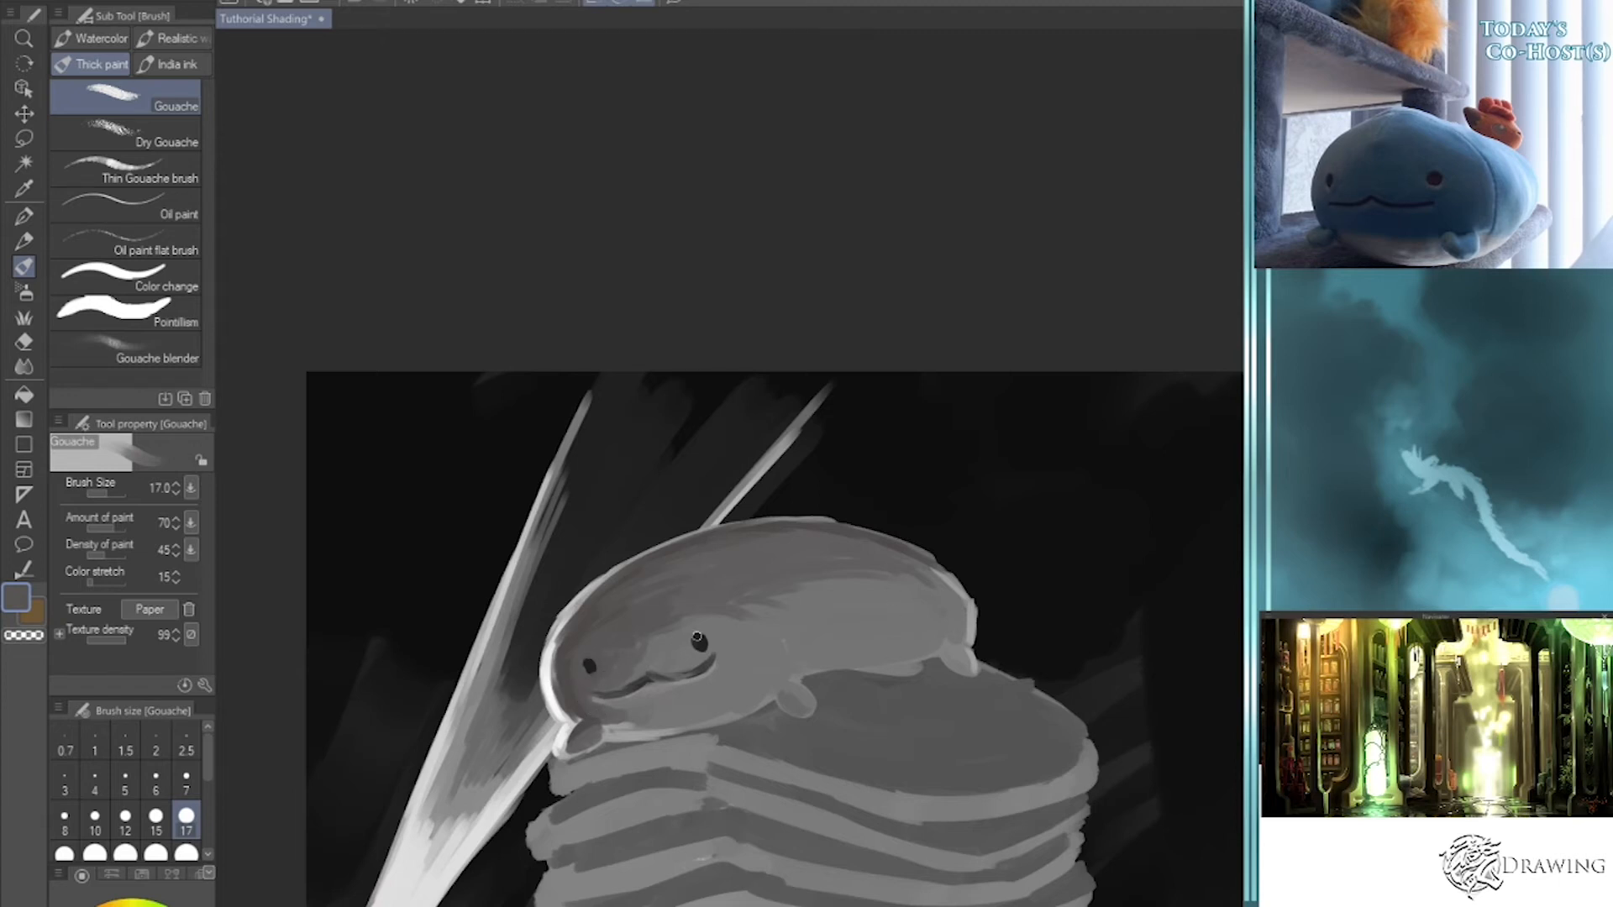
- Sample the eye's near-black and sharpen the creature's mouth line at brush size 7
left_click(591, 673, "alt")
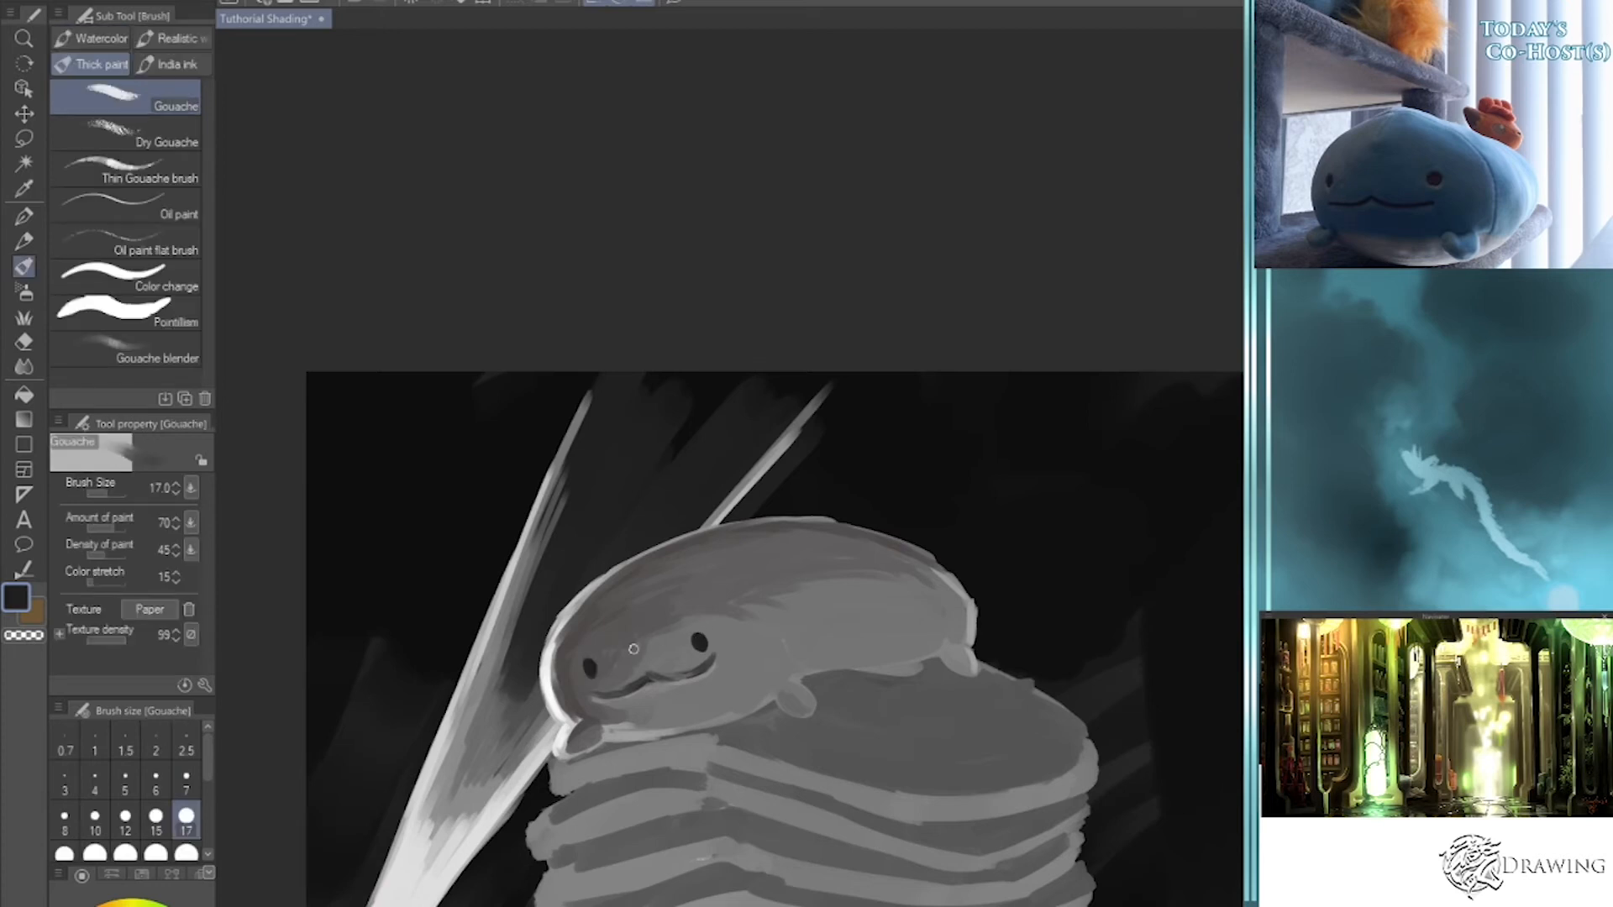
key("bracketleft")
key("bracketleft")
key("bracketleft")
key("bracketleft")
key("bracketleft")
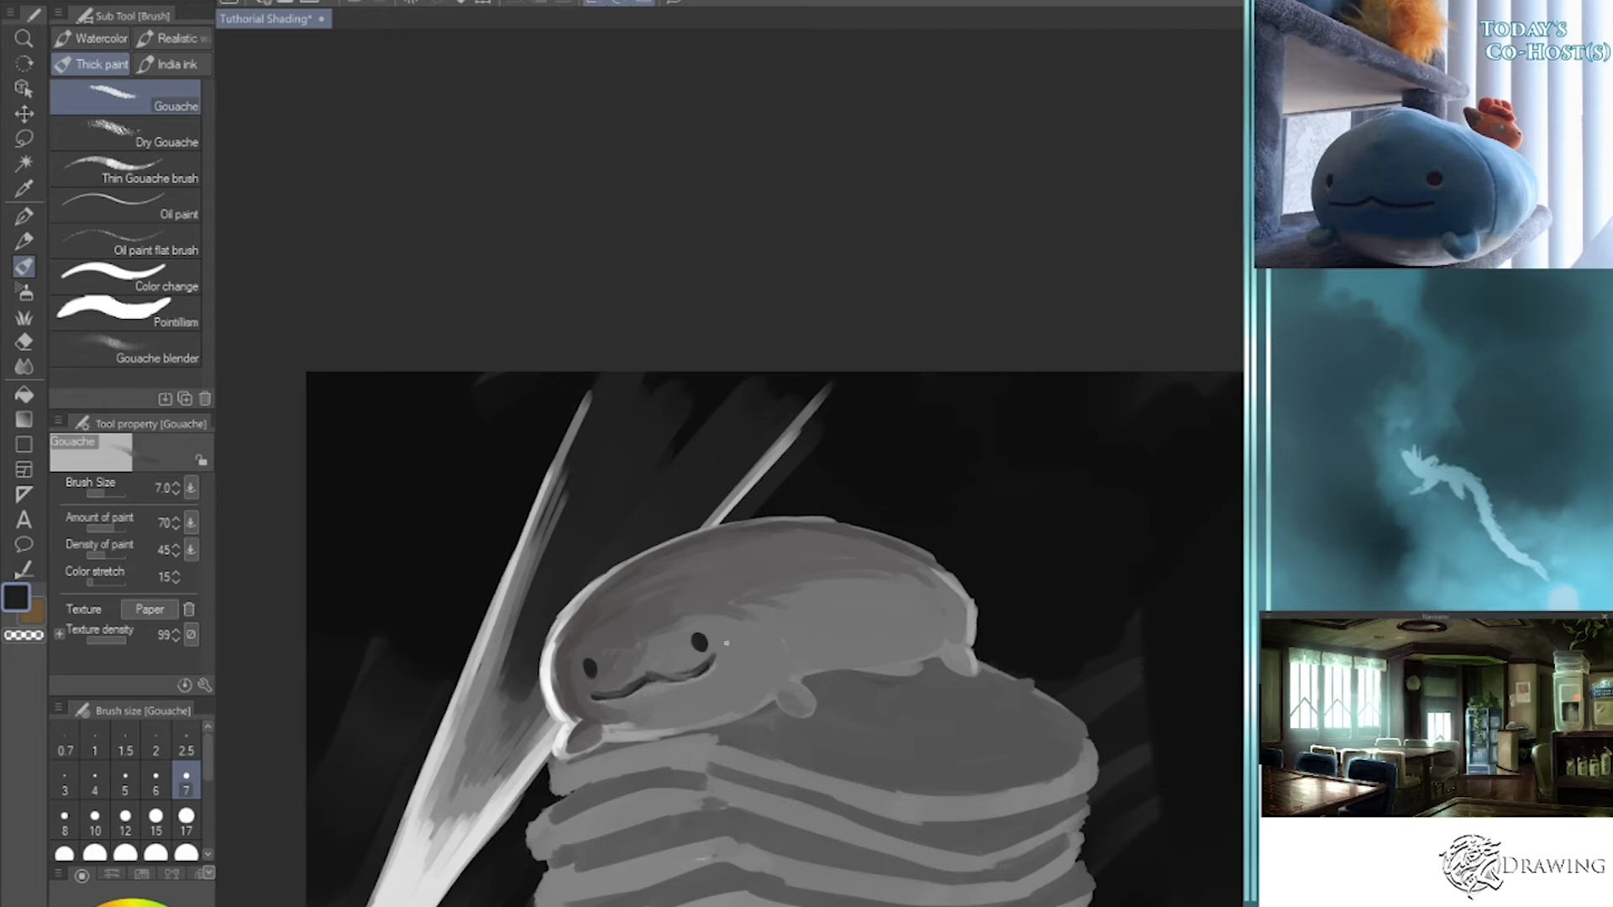
- Paint a near-black contact shadow around the near fin and under the belly to the rear fin, enlarging the brush to 12
key("bracketright")
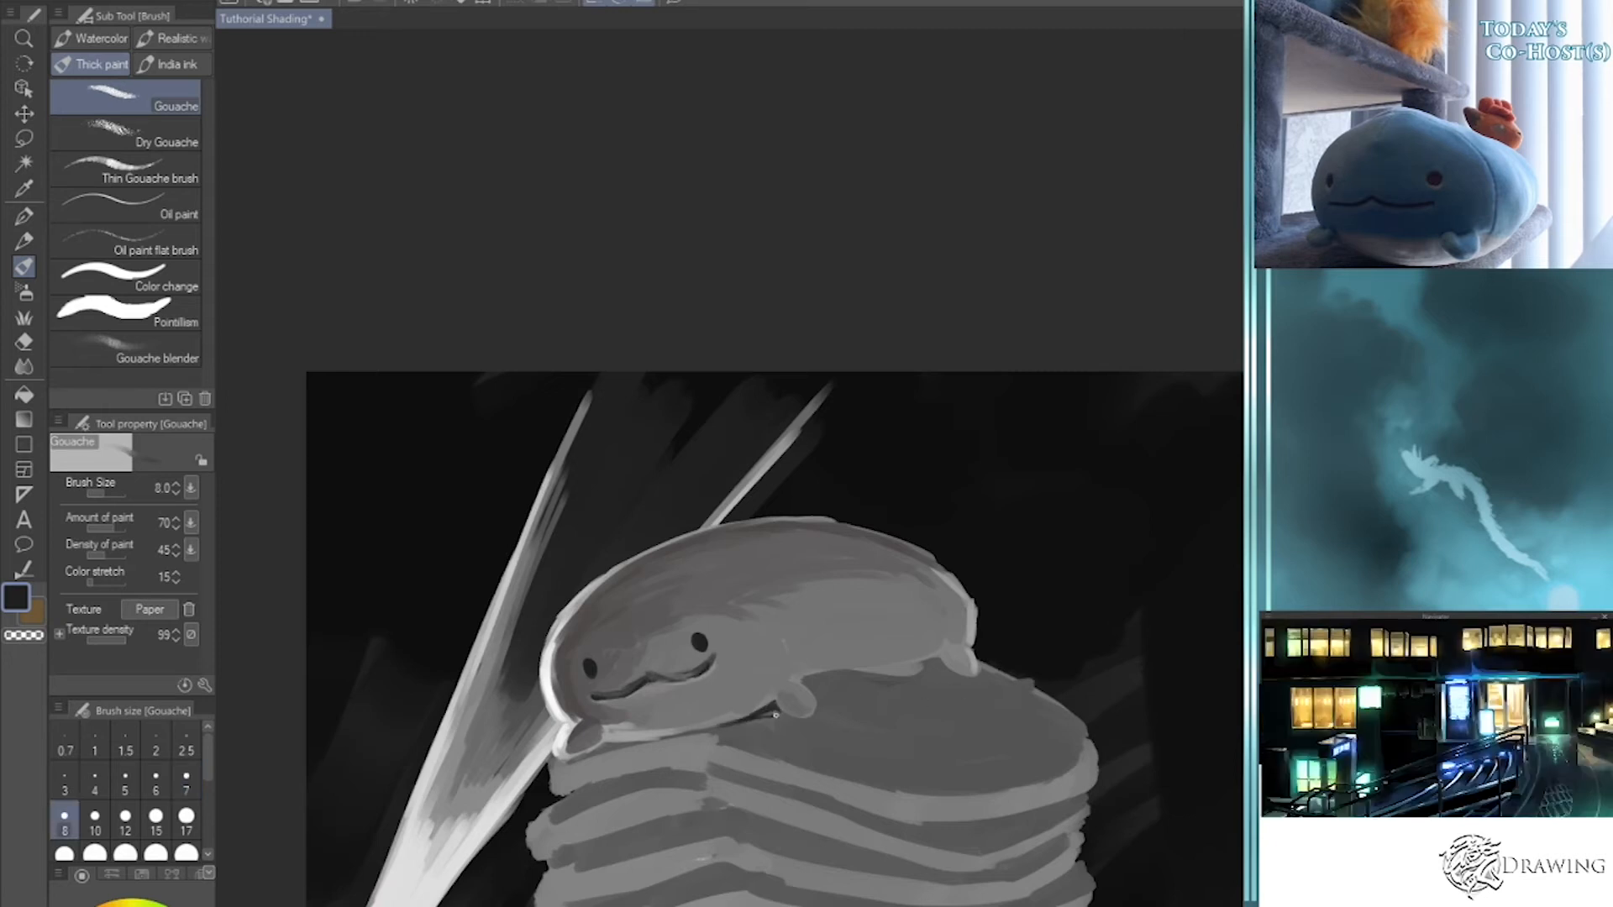
key("bracketright")
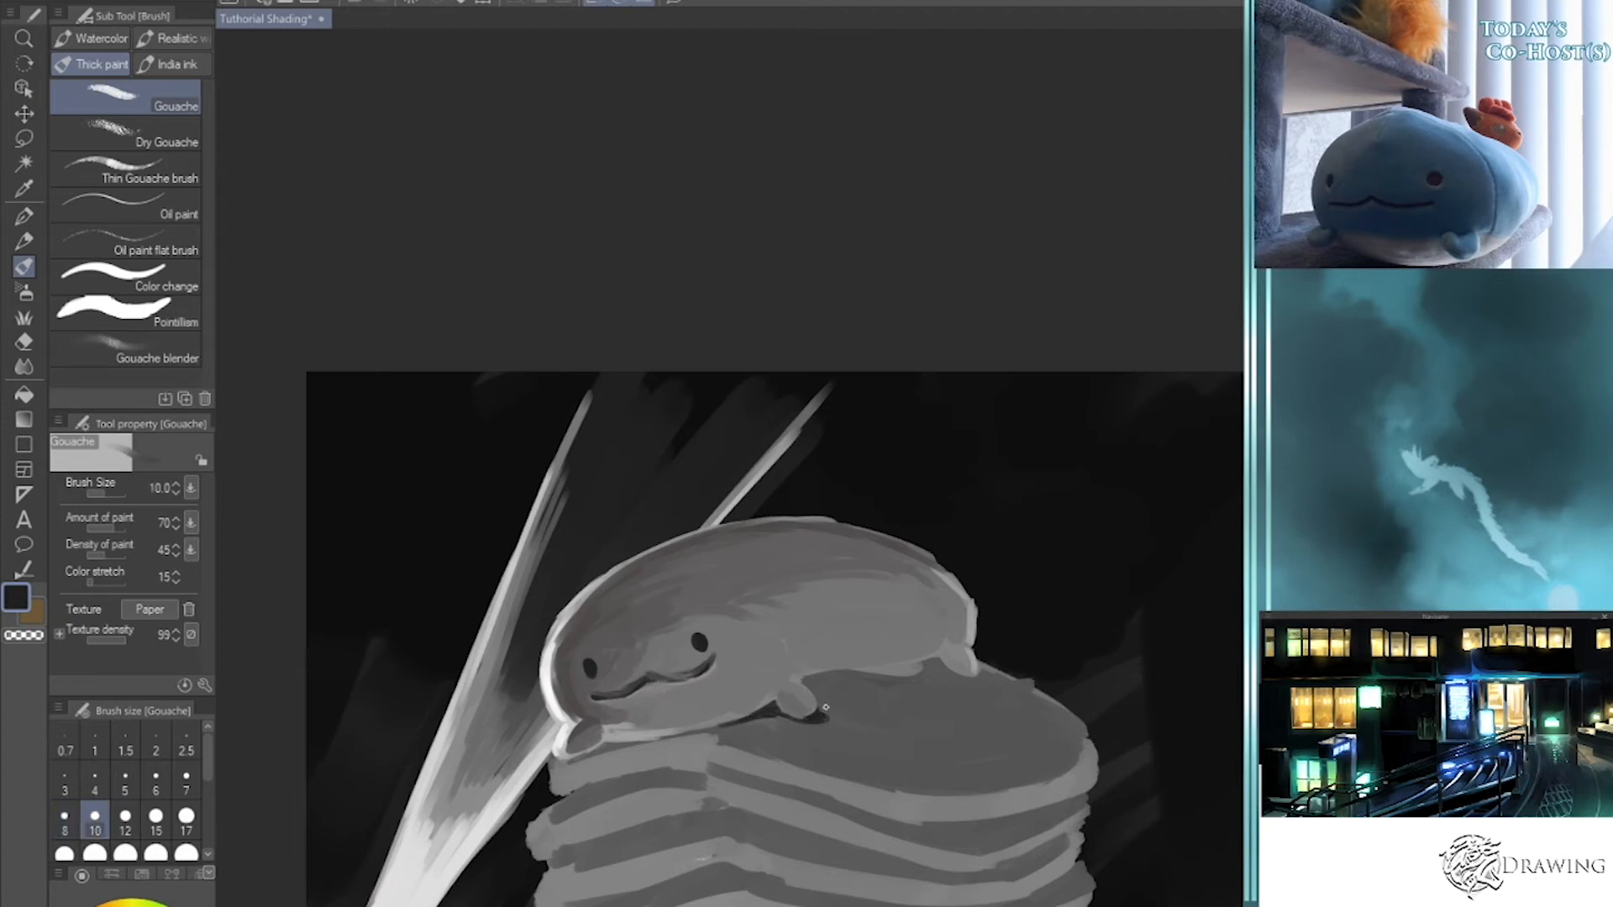
key("bracketright")
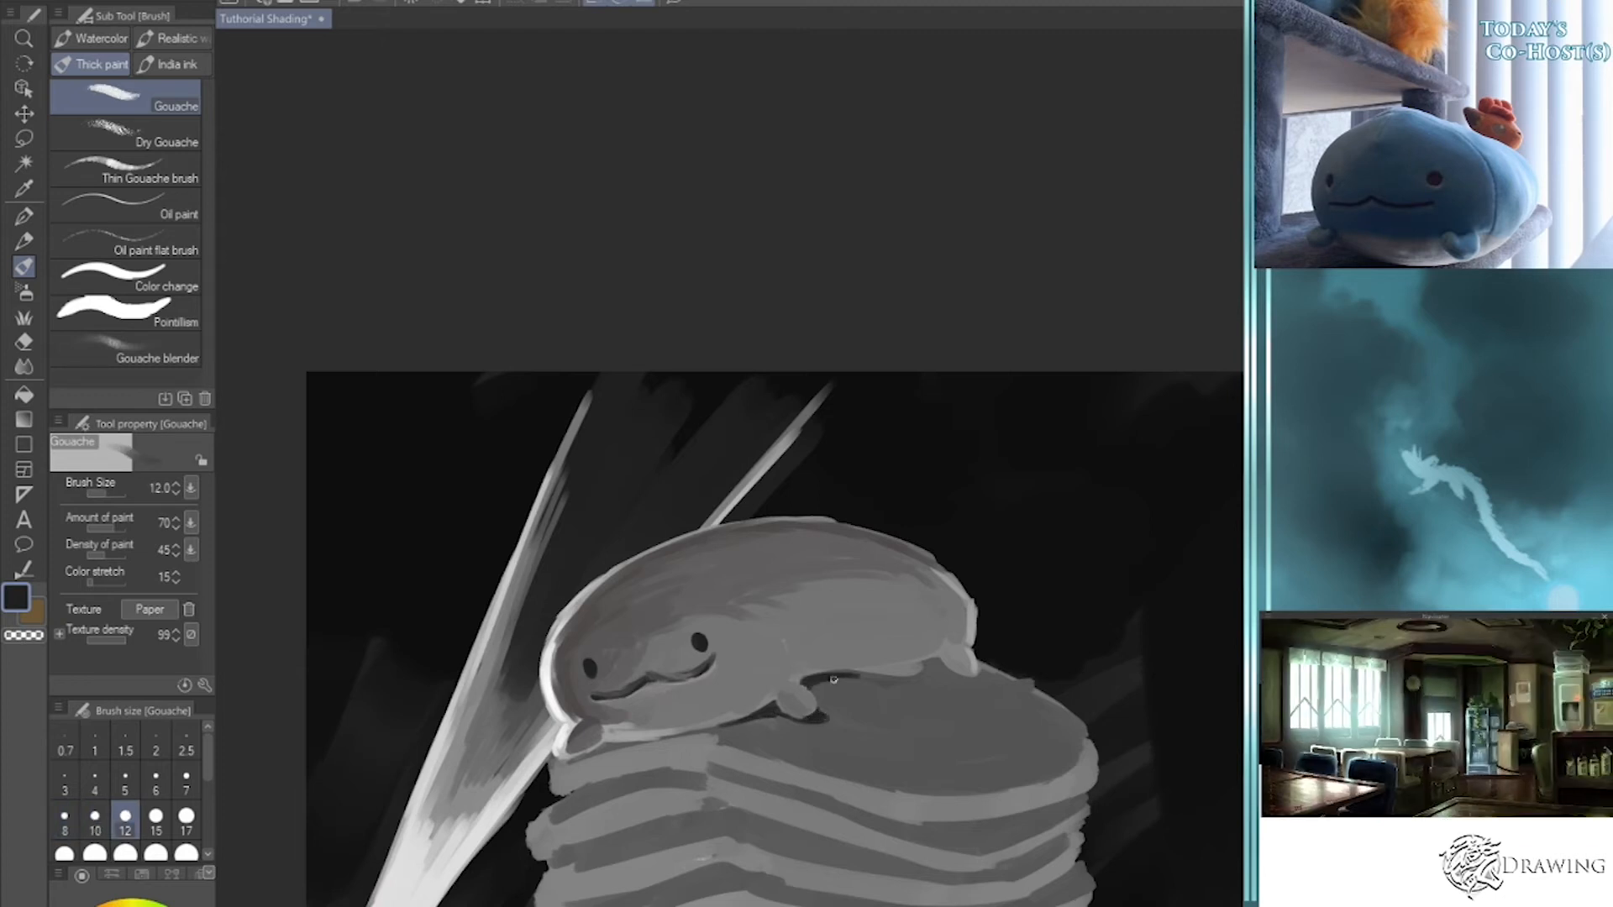
mouse_move(853, 673)
left_mouse_down()
mouse_move(889, 675)
mouse_move(961, 633)
mouse_move(915, 677)
mouse_move(925, 663)
mouse_move(878, 673)
mouse_move(985, 676)
mouse_move(817, 688)
mouse_move(843, 678)
mouse_move(884, 676)
mouse_move(847, 694)
left_mouse_up()
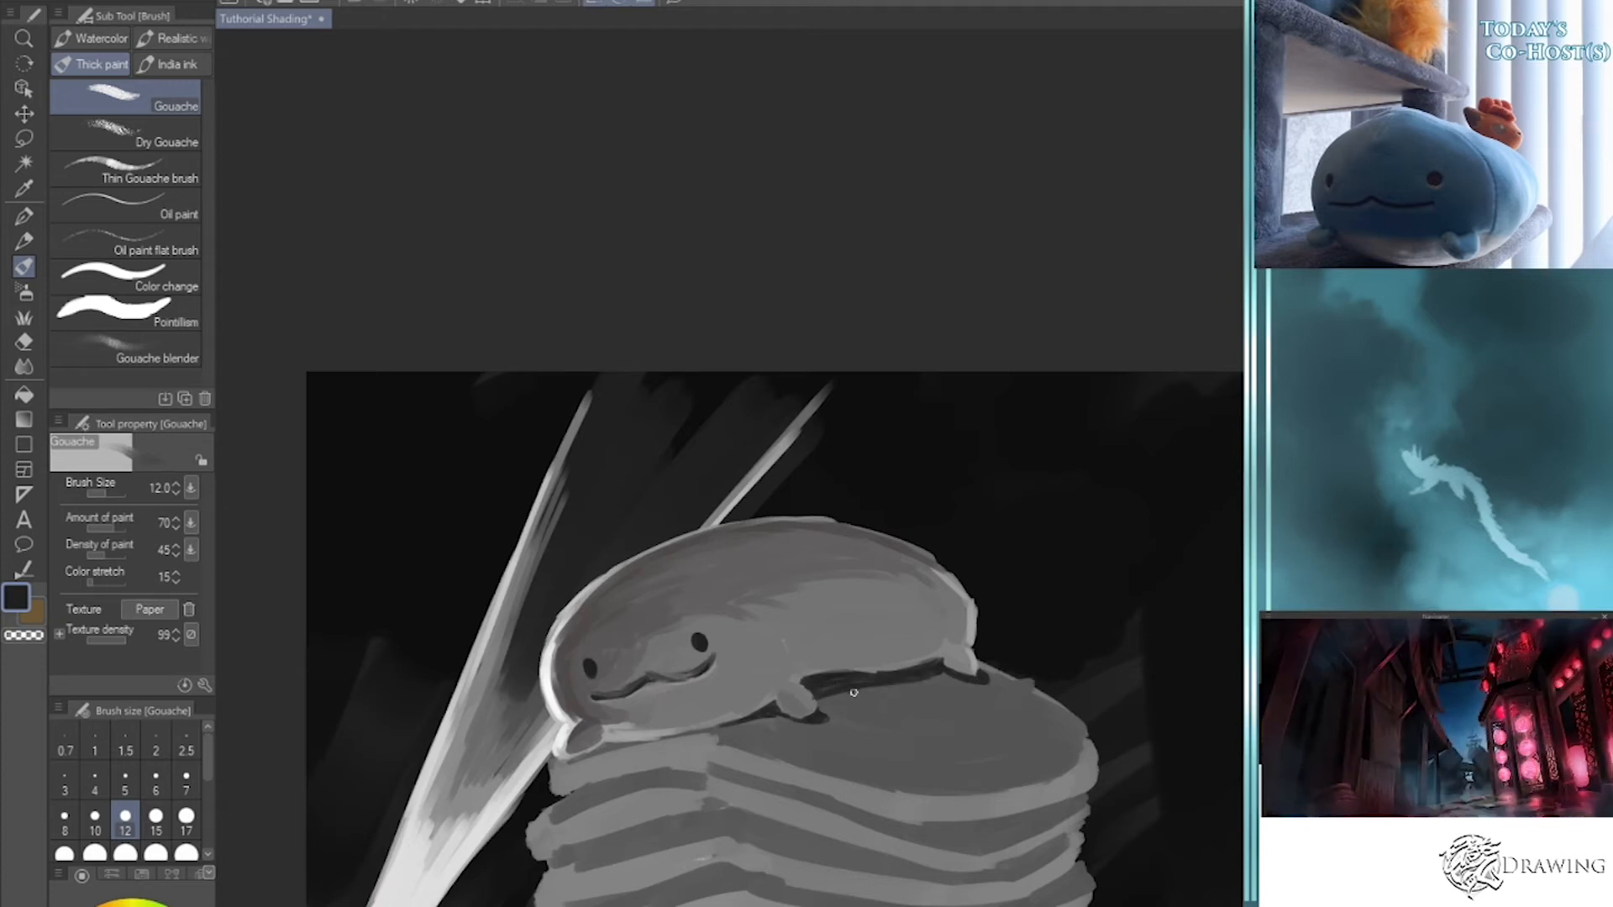
- Extend the near-black contact shadow under the creature's front edge and near fin at brush size 10
mouse_move(755, 715)
left_mouse_down()
mouse_move(696, 730)
mouse_move(761, 716)
left_mouse_up()
key("bracketleft")
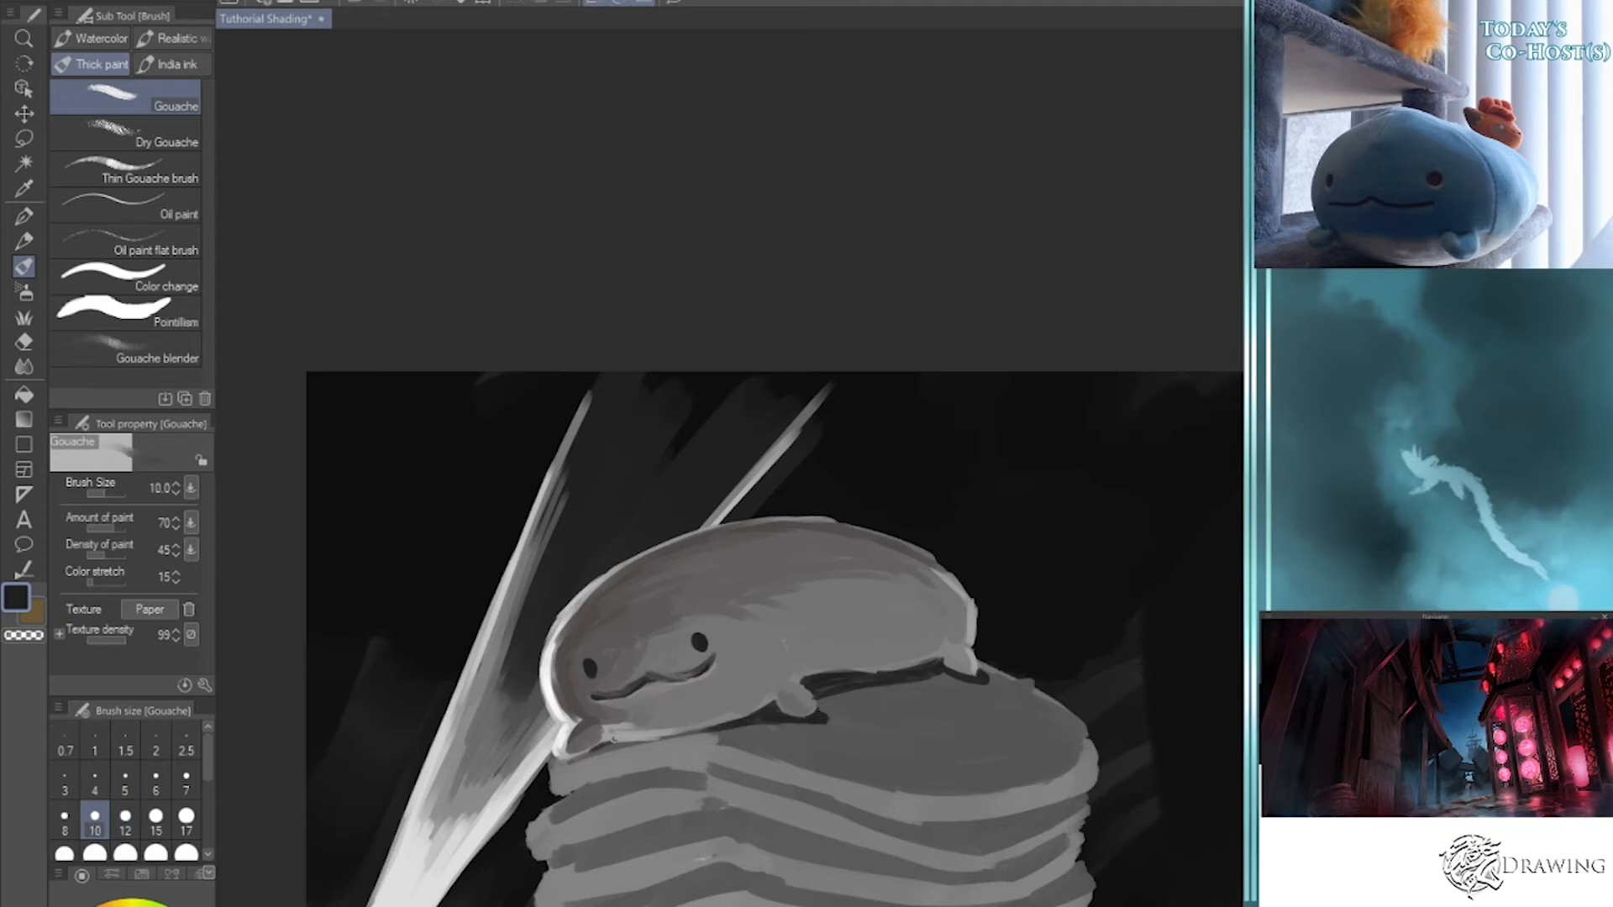
mouse_move(601, 739)
left_mouse_down()
mouse_move(643, 742)
mouse_move(592, 752)
mouse_move(704, 736)
mouse_move(634, 742)
left_mouse_up()
left_click_drag(764, 723, 823, 724)
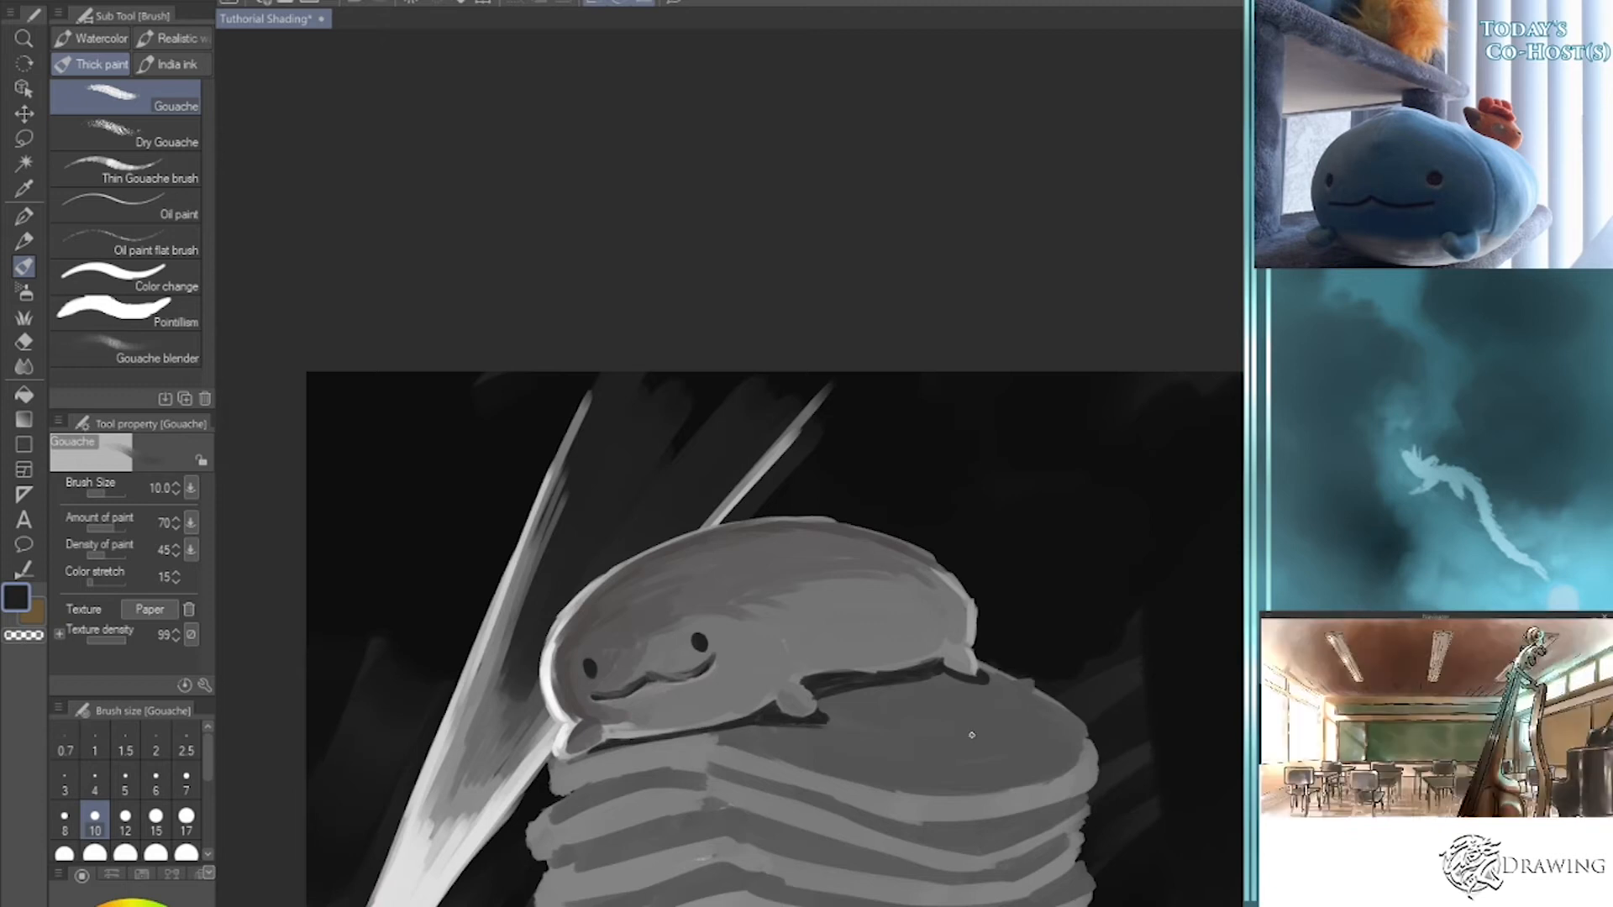
- Sample the bright rim colour and paint the outline of a small block on the stack's top layer at brush size 12
key("bracketright")
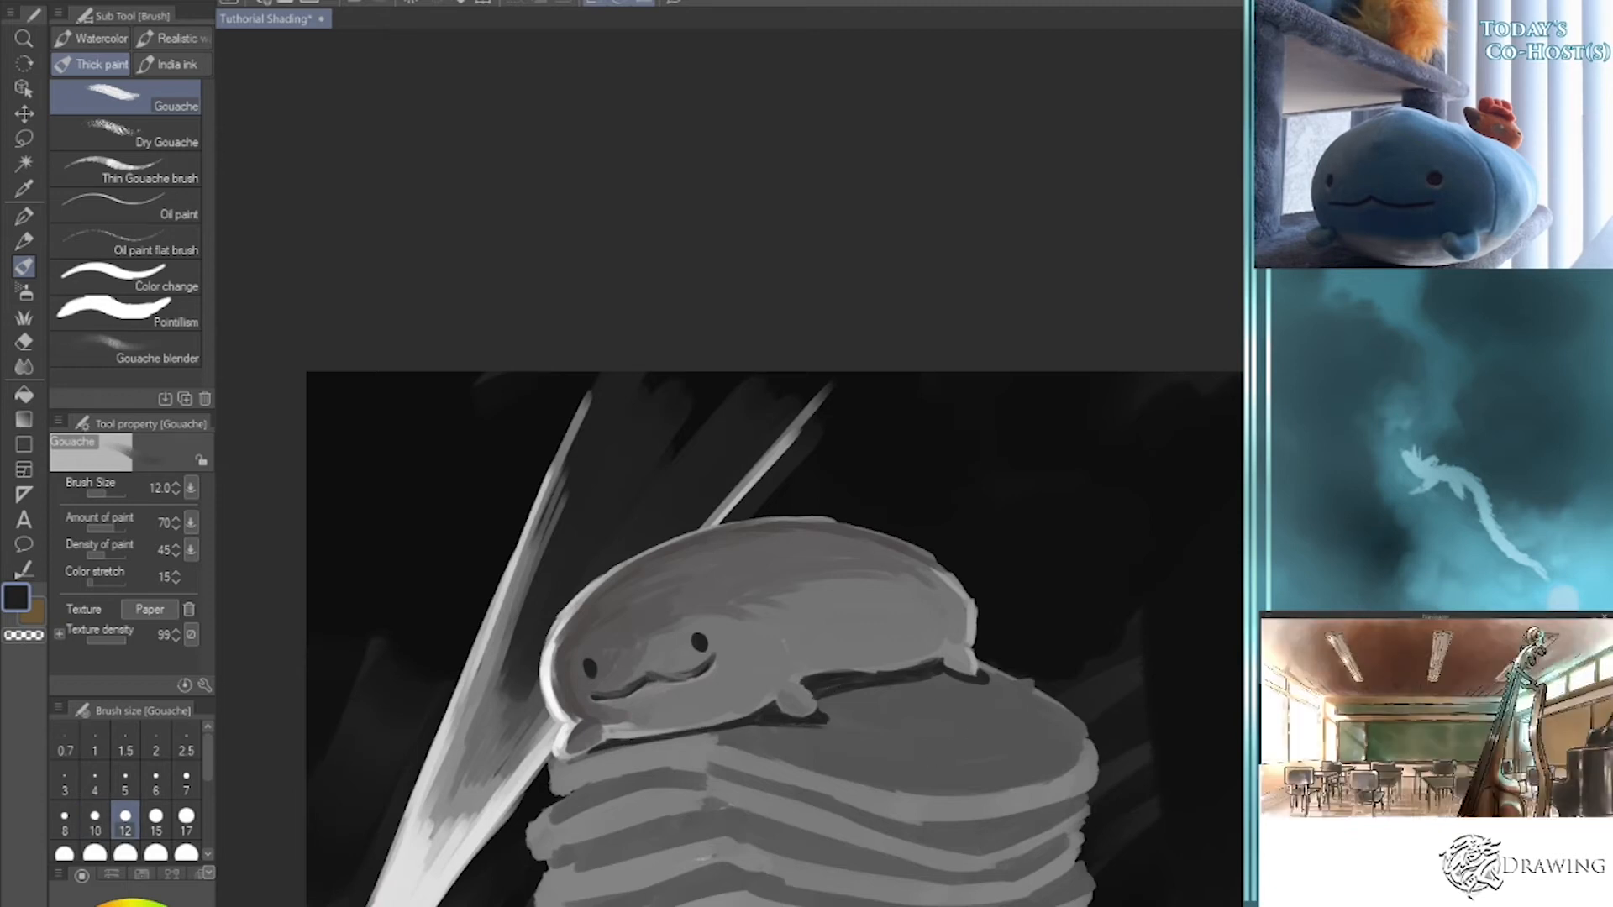
left_click(563, 703, "alt")
mouse_move(833, 701)
left_mouse_down()
mouse_move(885, 698)
mouse_move(880, 718)
mouse_move(863, 688)
mouse_move(930, 718)
mouse_move(859, 681)
left_mouse_up()
- Sample the creature's body grey and fill the small block's faces between the white edges at brush size 17
key("bracketright")
key("bracketright")
key("bracketright")
key("bracketleft")
left_click(947, 622, "alt")
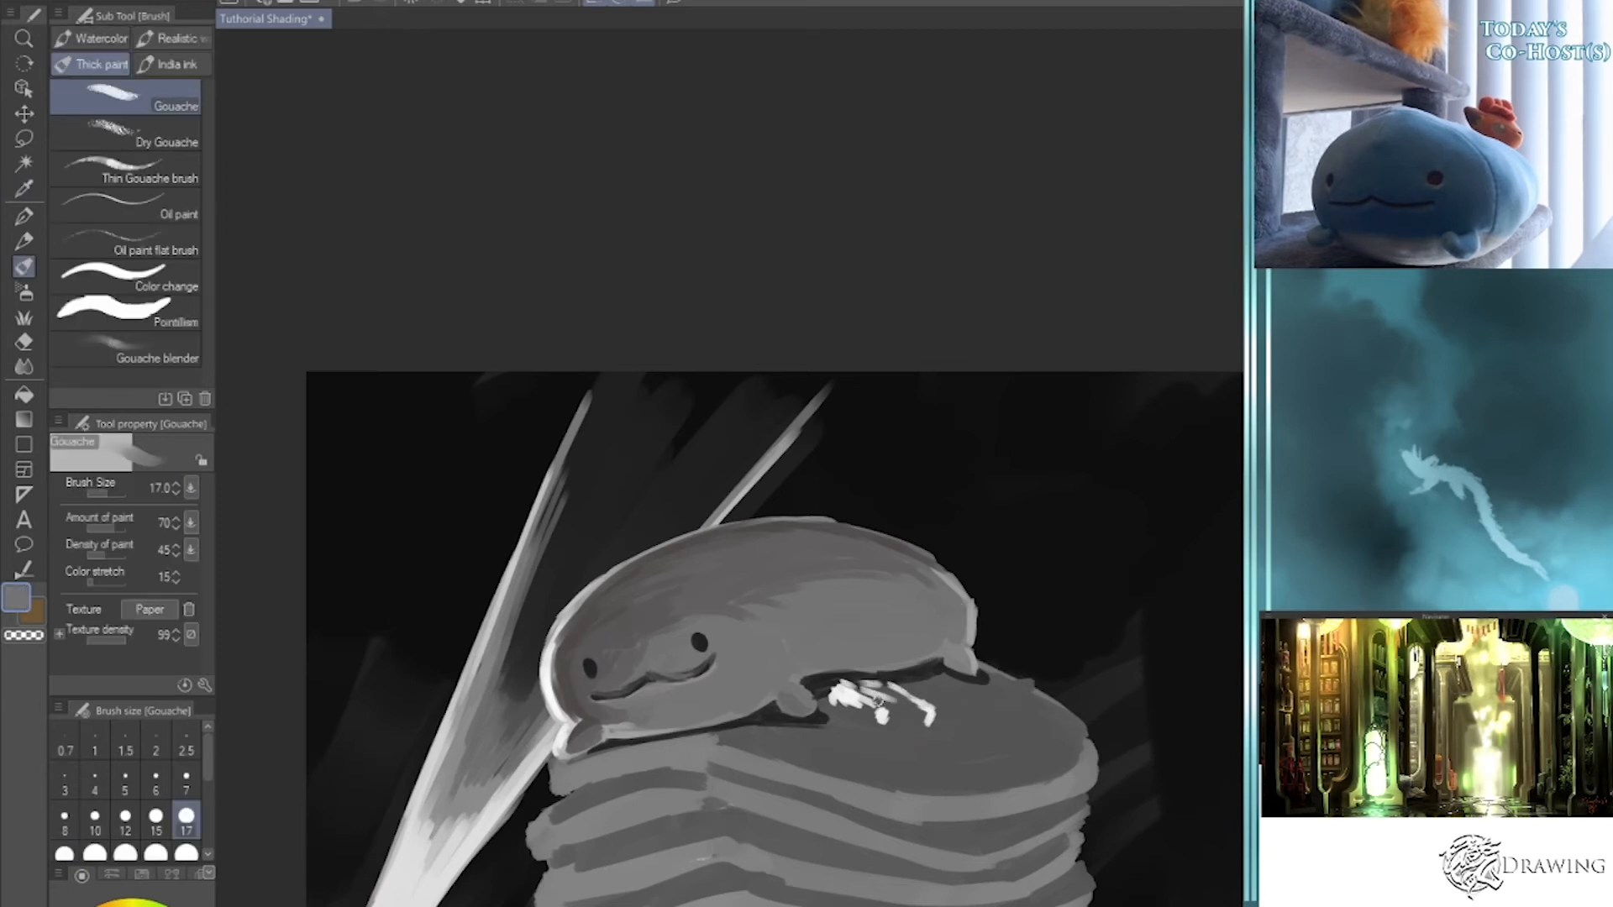
mouse_move(873, 699)
left_mouse_down()
mouse_move(863, 690)
mouse_move(924, 709)
mouse_move(838, 704)
mouse_move(924, 722)
left_mouse_up()
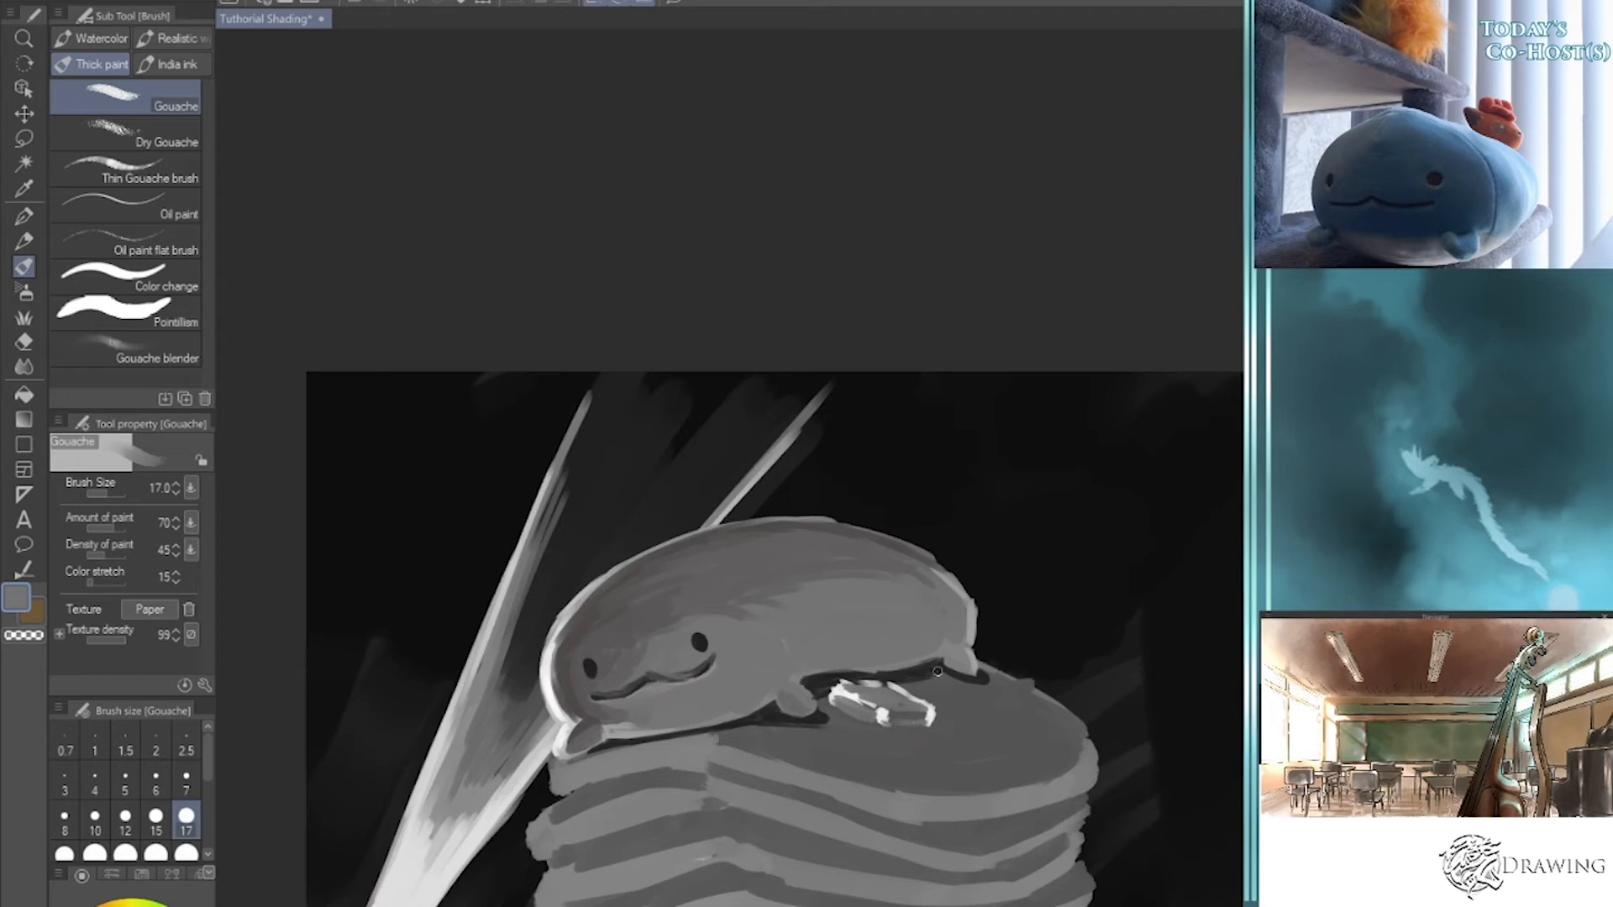
- Sample a lighter grey and paint it along the small block's upper edge
key("alt")
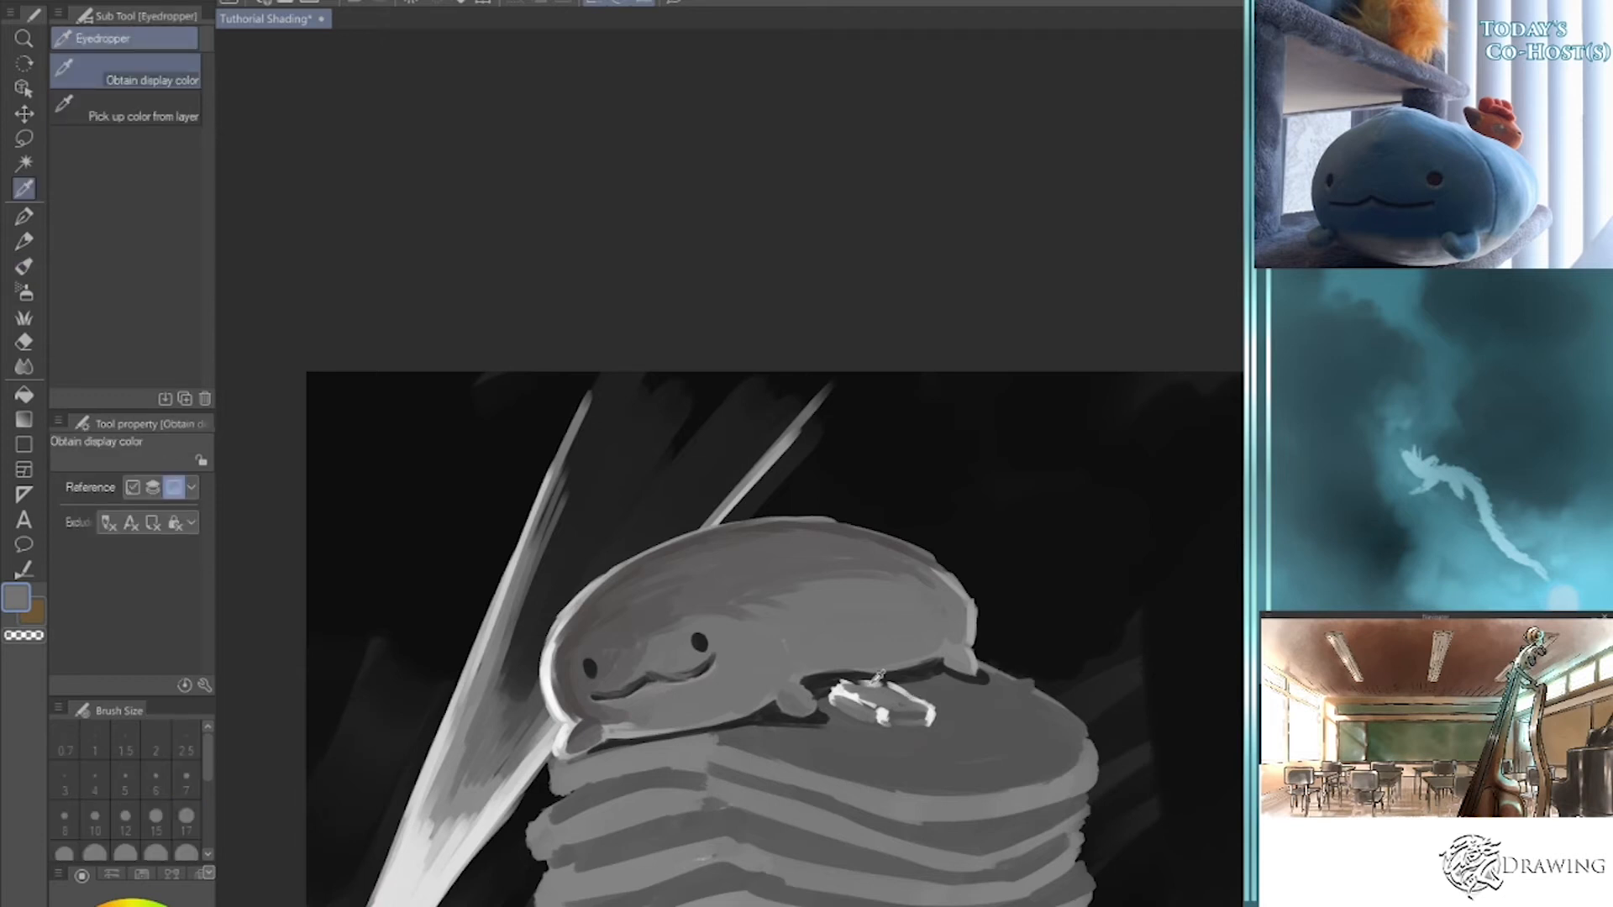
left_click(870, 682, "alt")
left_click_drag(845, 685, 879, 688)
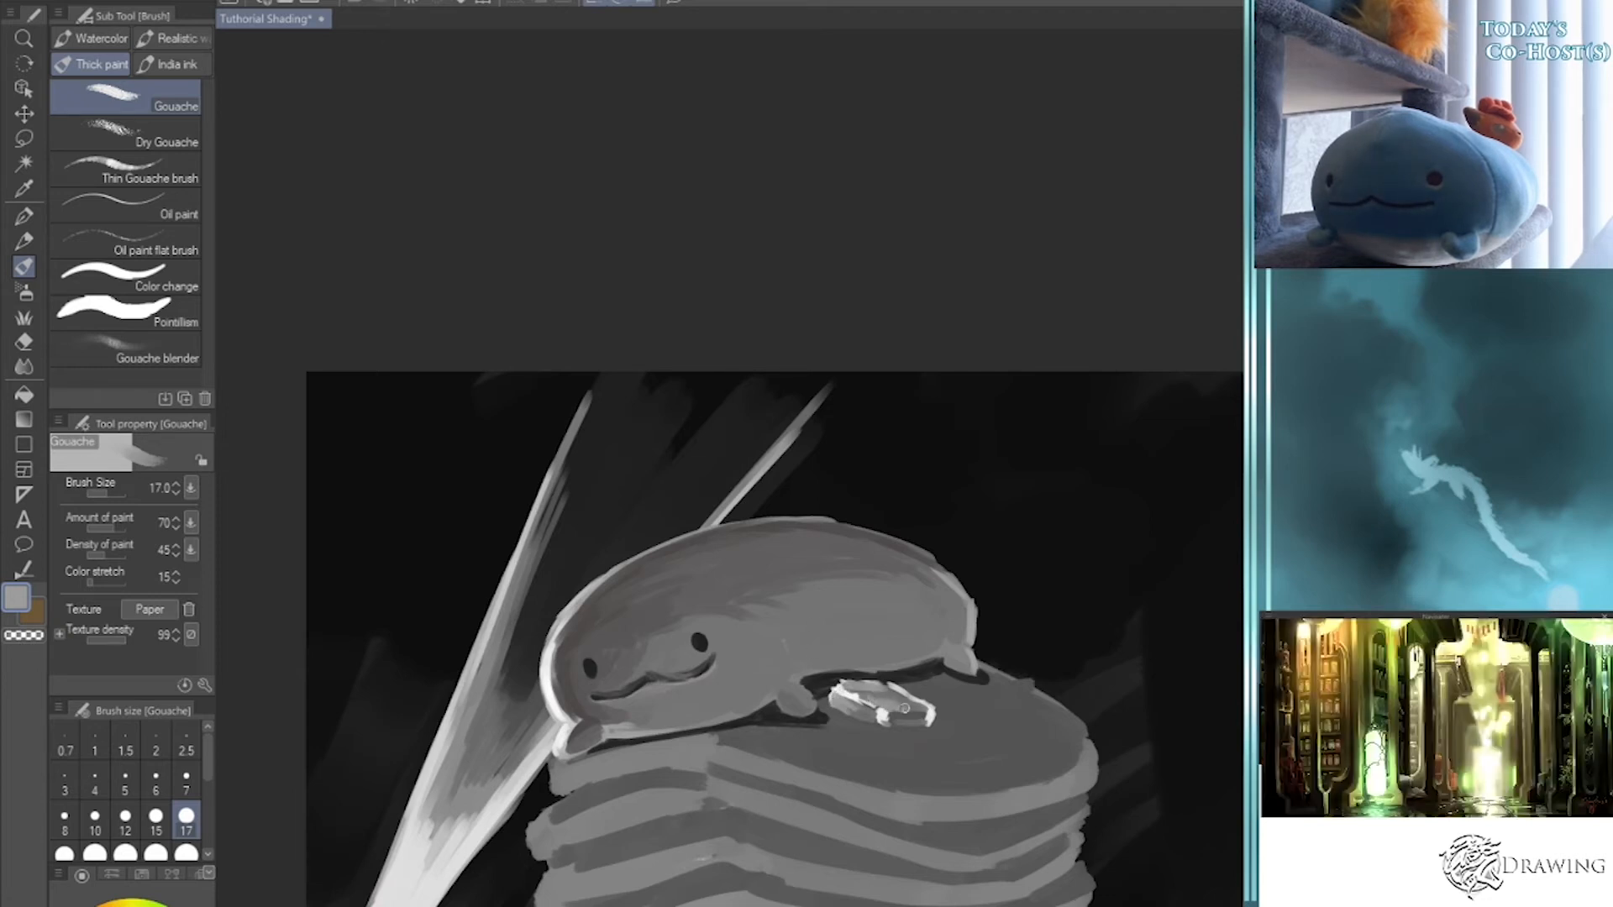
- Sample a darker grey and repaint the small block's top face, finishing at brush size 15
key("i")
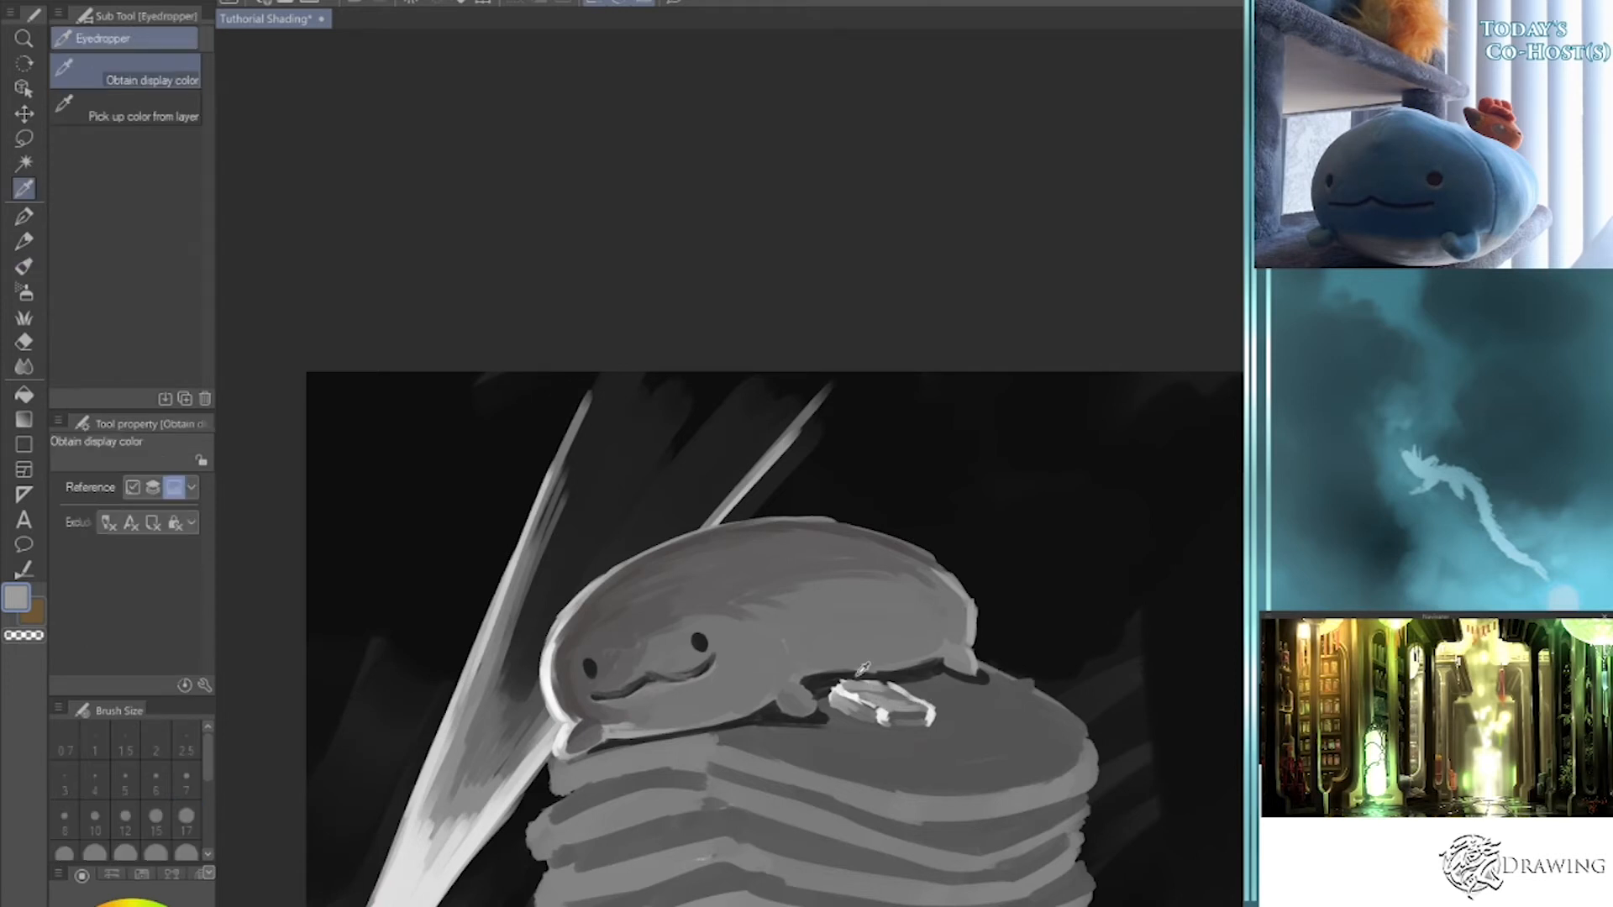
left_click(912, 704)
key("b")
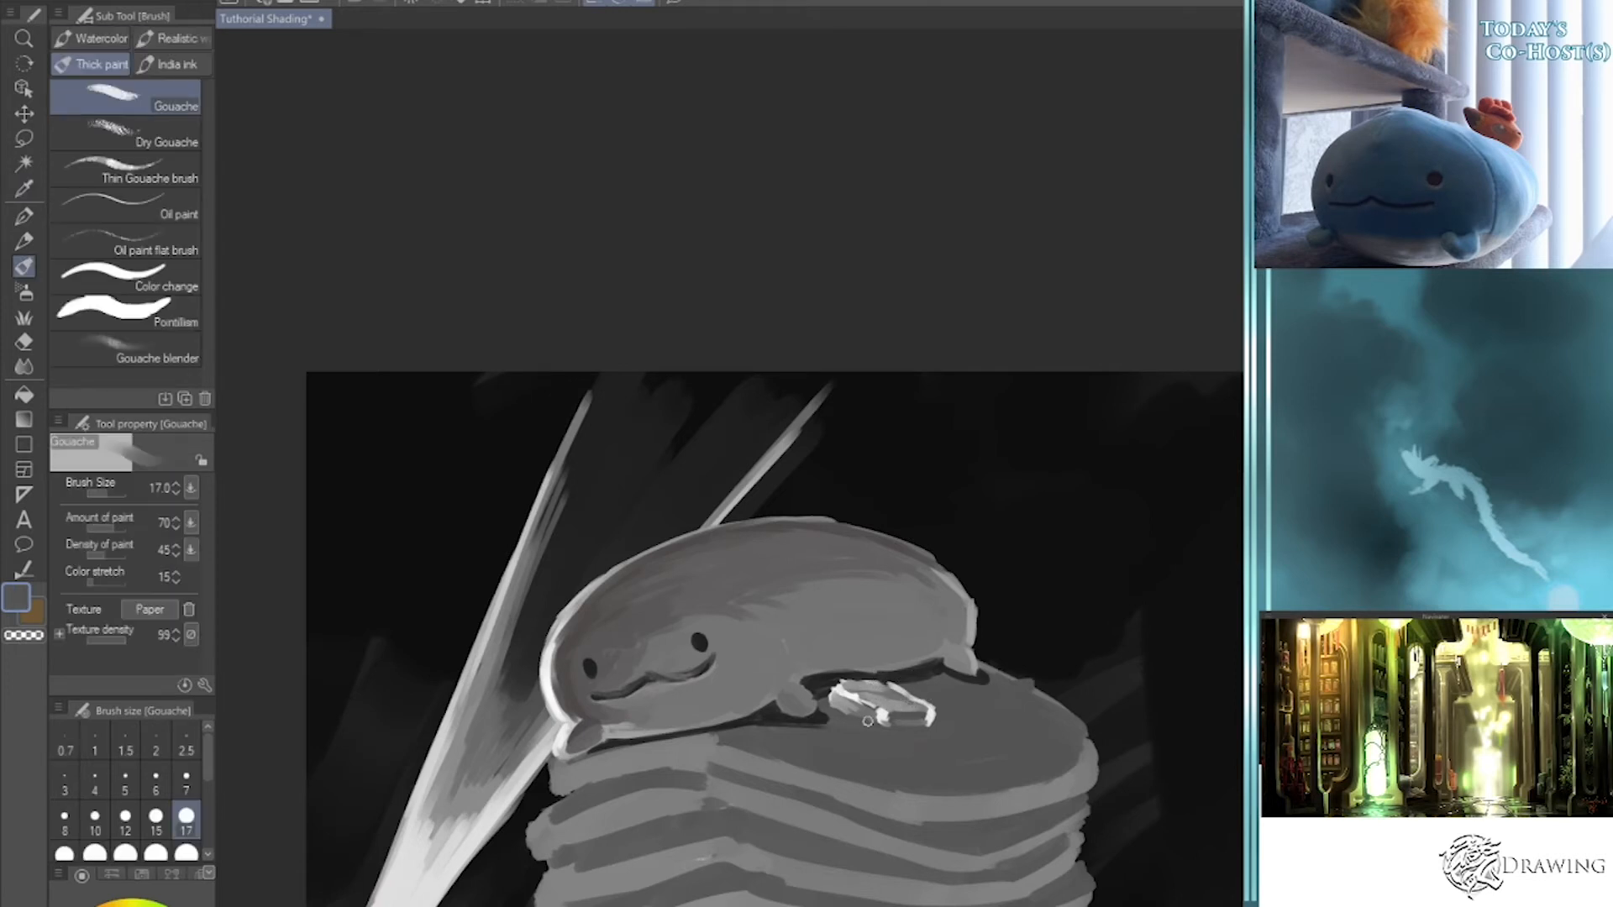
key("bracketright")
key("bracketright")
key("bracketleft")
key("bracketleft")
key("bracketleft")
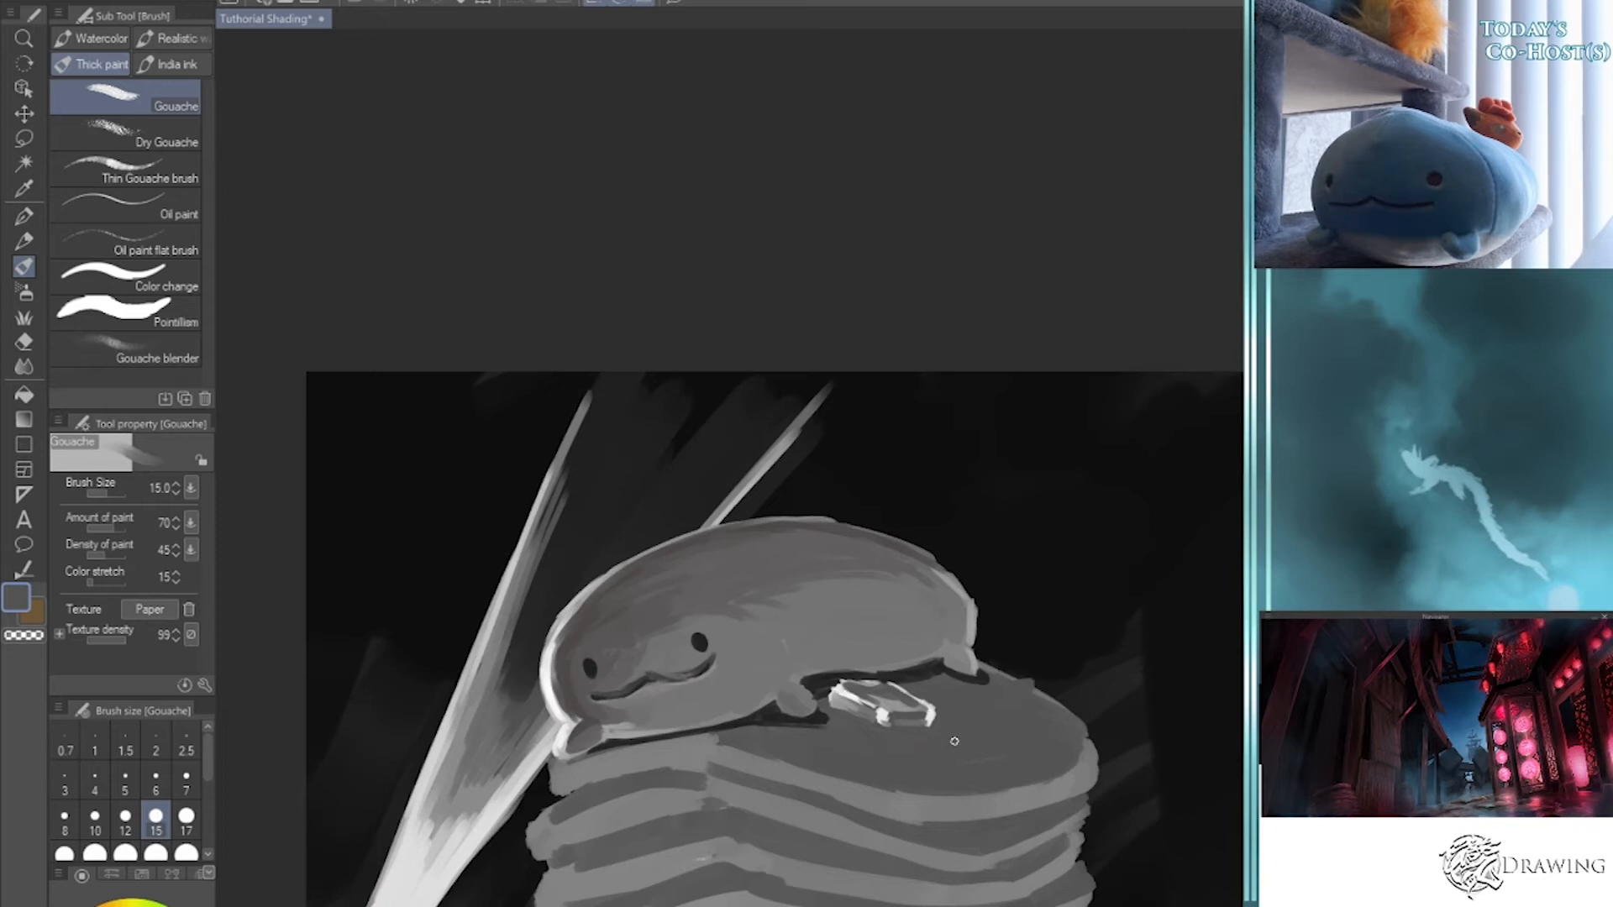
left_click_drag(831, 626, 820, 725)
left_click_drag(874, 605, 790, 722)
left_click_drag(924, 611, 985, 682)
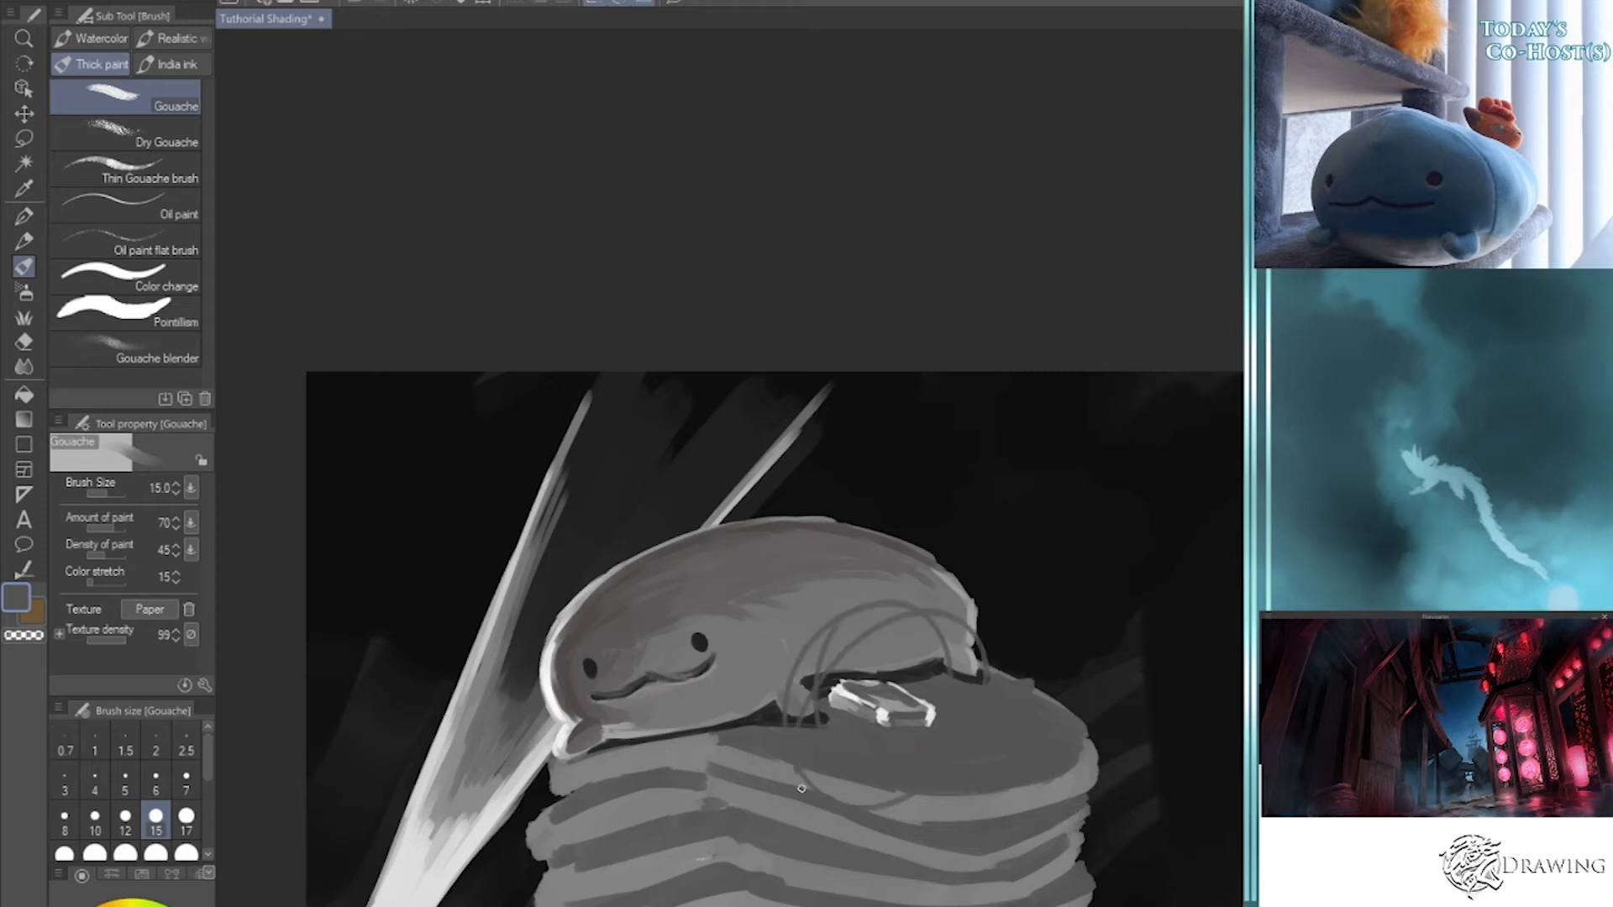
key("ctrl+z")
key("ctrl+z")
key("ctrl+z")
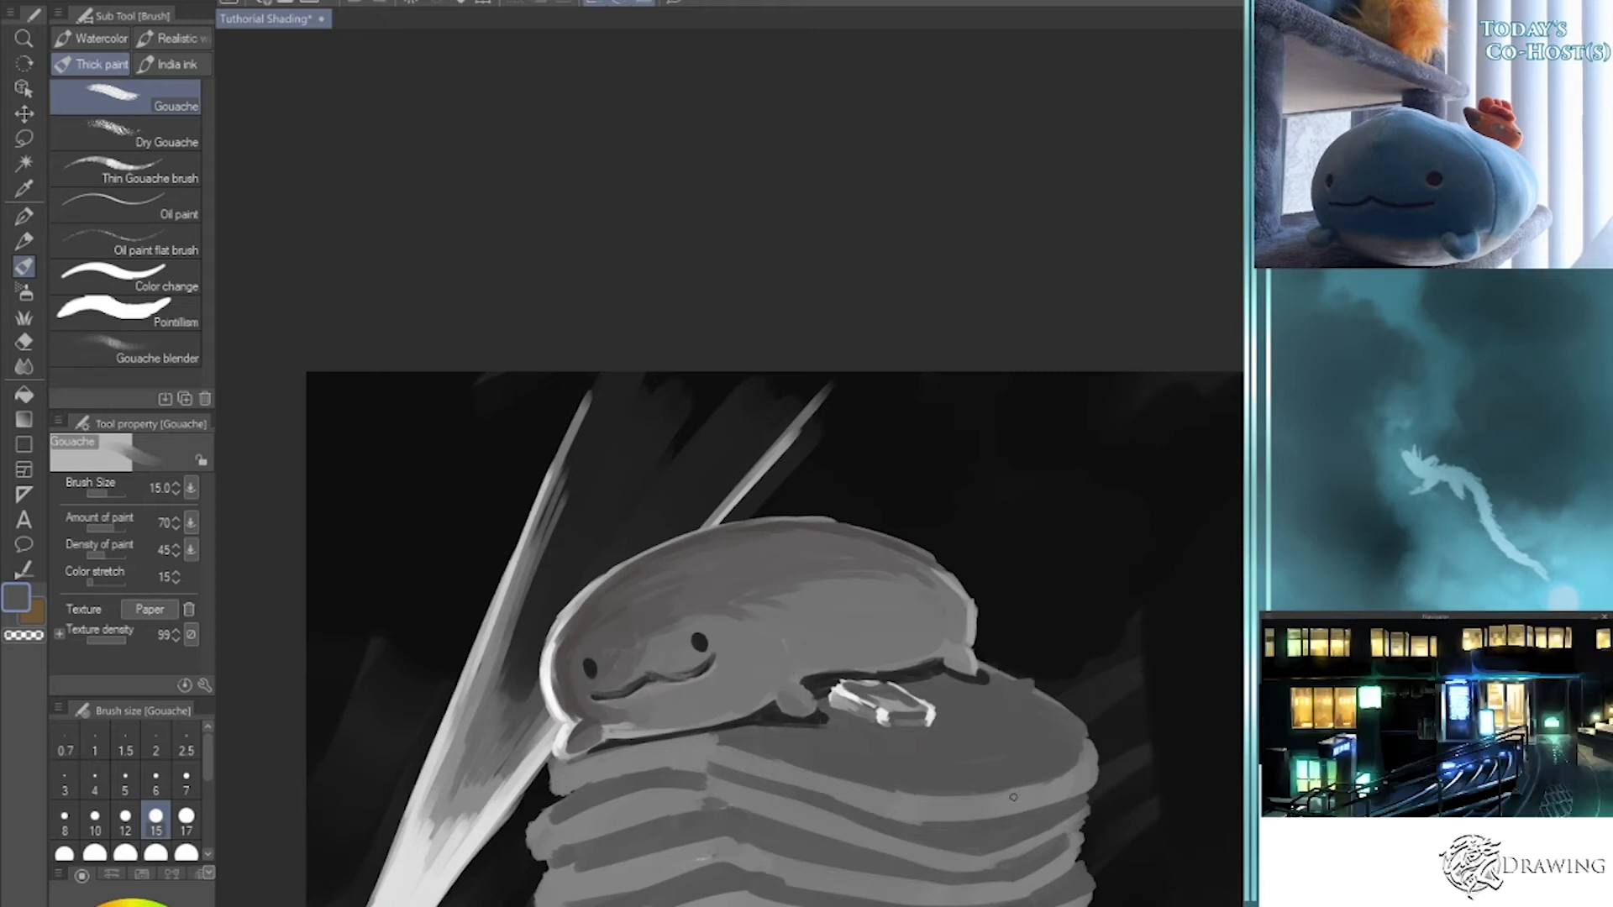
key("m")
mouse_move(958, 719)
left_mouse_down()
mouse_move(908, 672)
mouse_move(932, 727)
left_mouse_up()
left_click(982, 708)
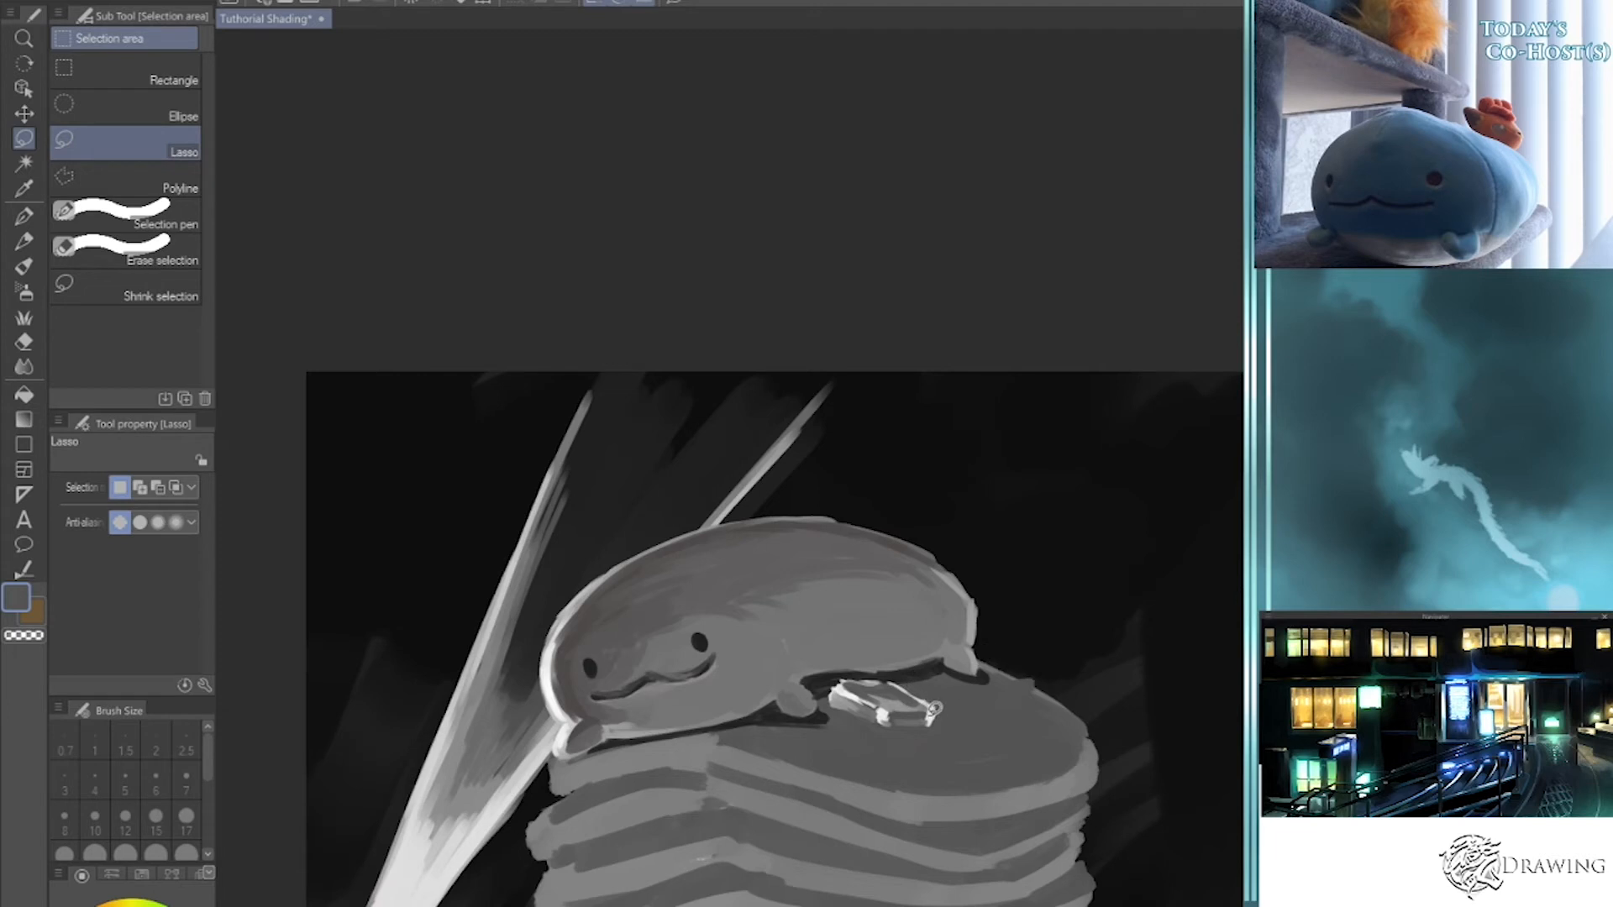
- Enlarge the gouache brush and paint over the small block with the surrounding grey of the stack's top layer
key("i")
key("b")
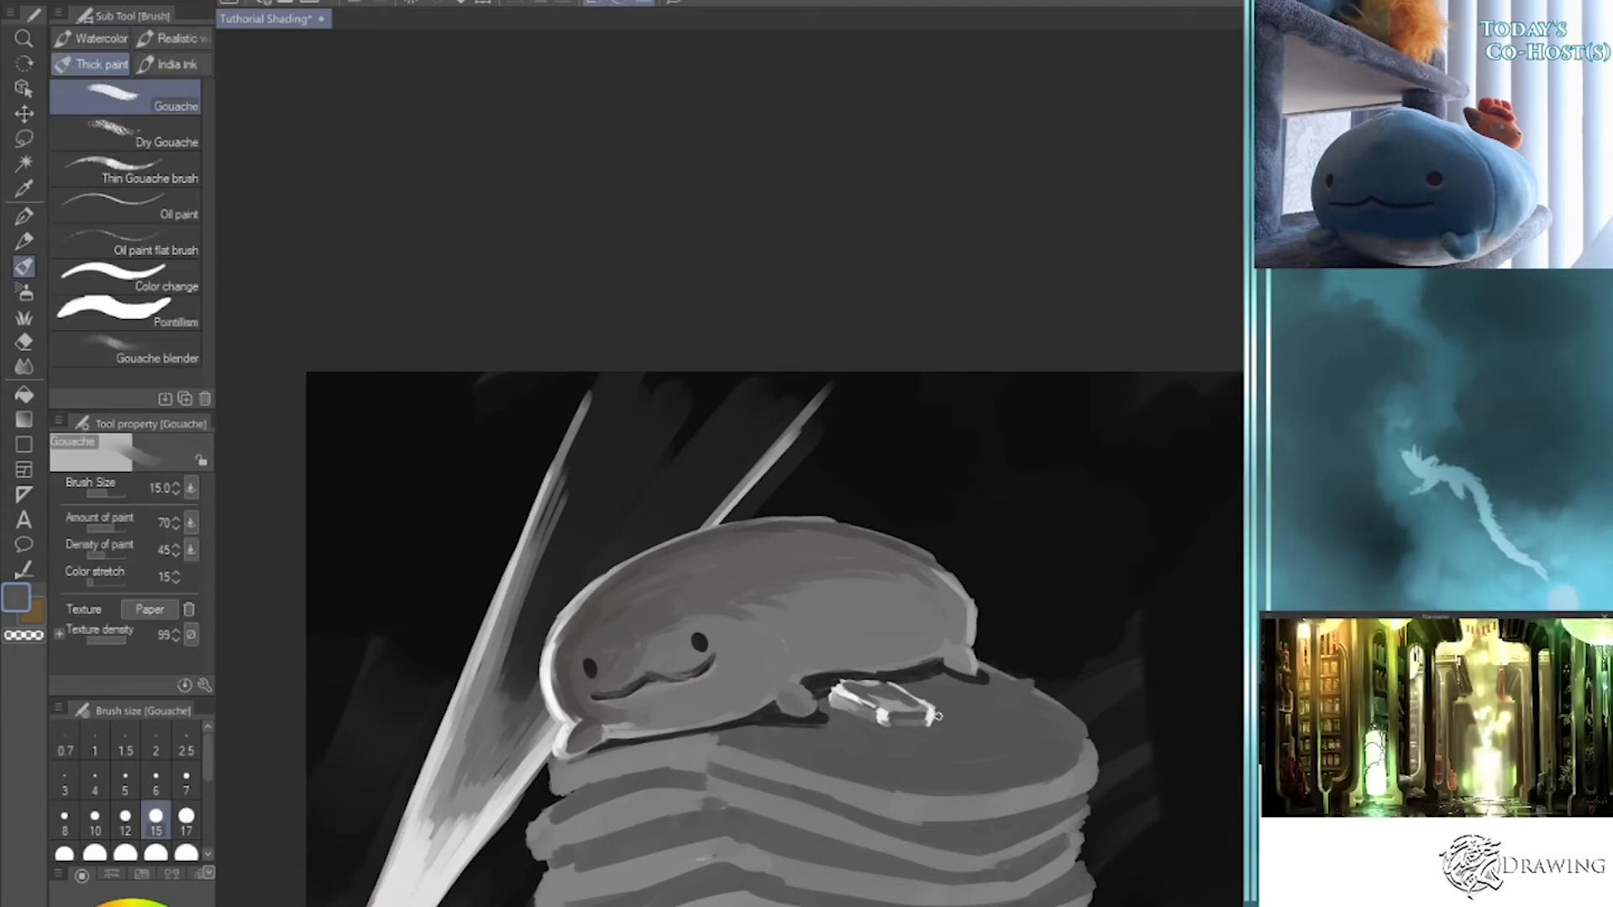
key("bracketright")
key("bracketright")
key("bracketright")
key("bracketright")
key("bracketright")
key("bracketright")
key("bracketright")
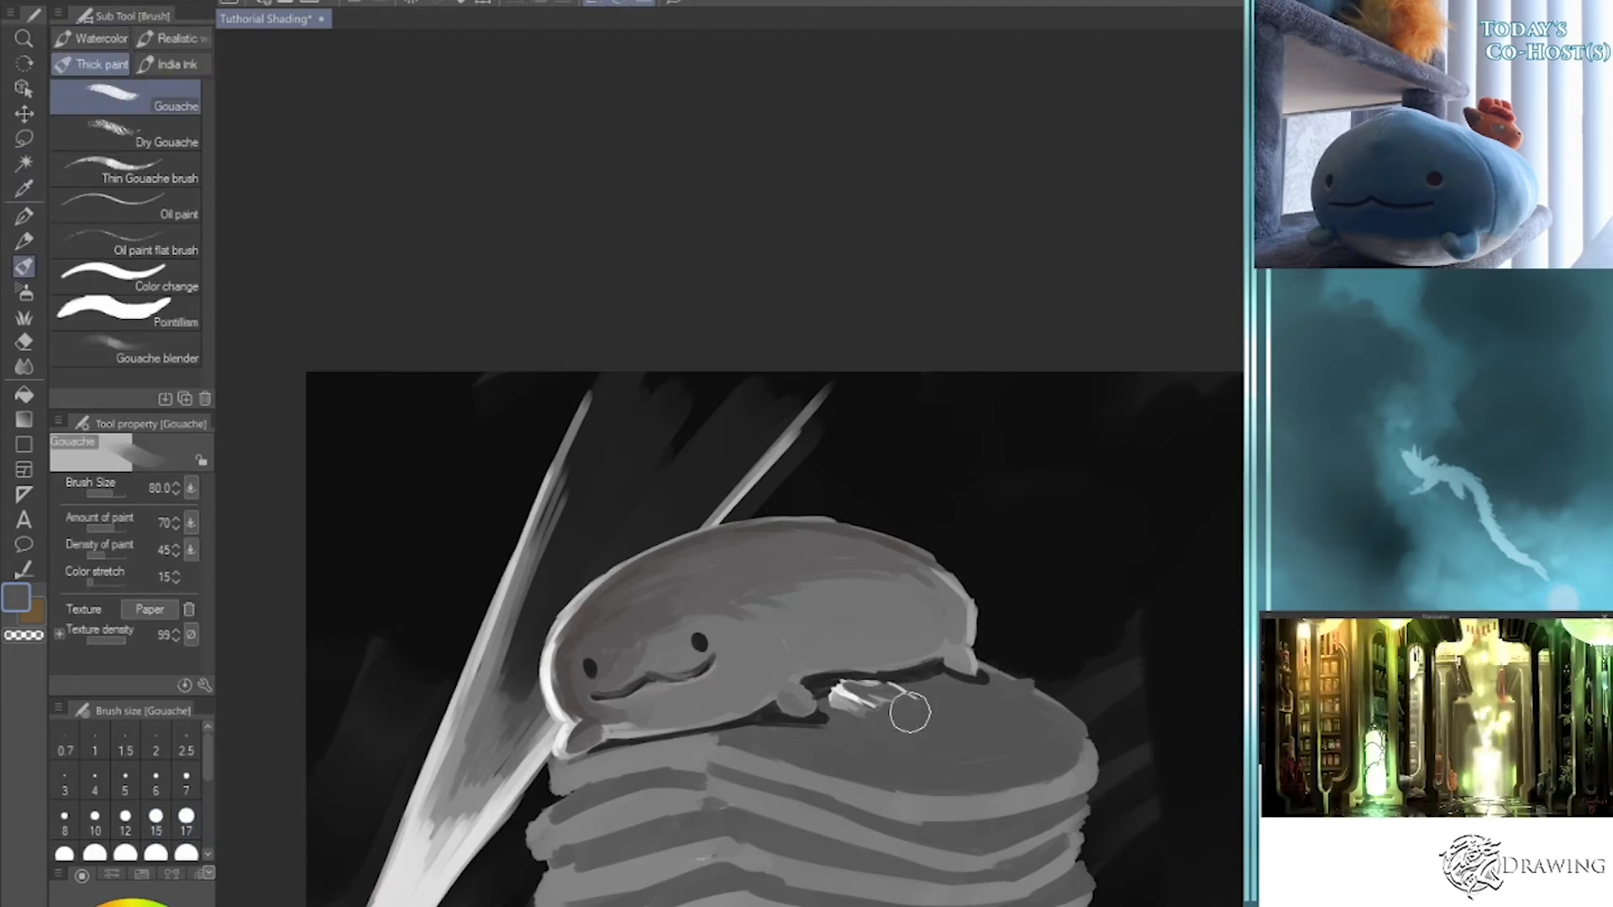
key("bracketleft")
mouse_move(853, 707)
left_mouse_down()
mouse_move(895, 697)
mouse_move(824, 699)
mouse_move(940, 681)
mouse_move(904, 678)
left_mouse_up()
- Sample the dark shadow grey and repaint the contact shadow beneath the creature and around its front flipper at brush size 25
left_click(836, 681, "alt")
key("bracketleft")
key("bracketleft")
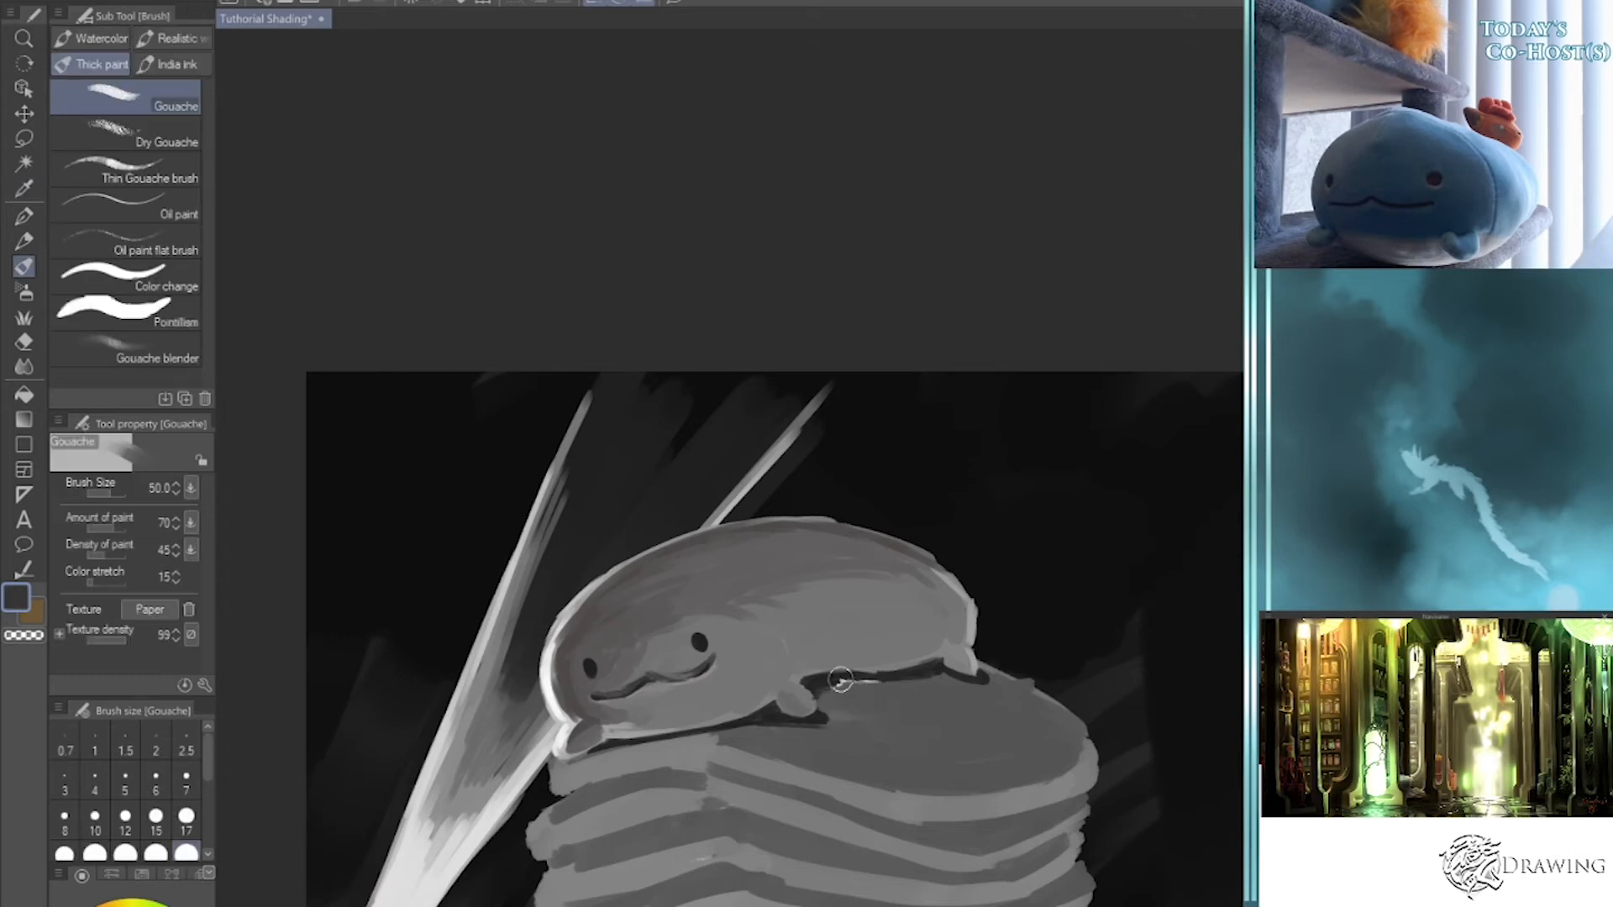
key("bracketleft")
mouse_move(831, 683)
left_mouse_down()
mouse_move(943, 669)
mouse_move(826, 706)
mouse_move(974, 682)
mouse_move(801, 725)
mouse_move(819, 718)
mouse_move(622, 744)
mouse_move(759, 744)
left_mouse_up()
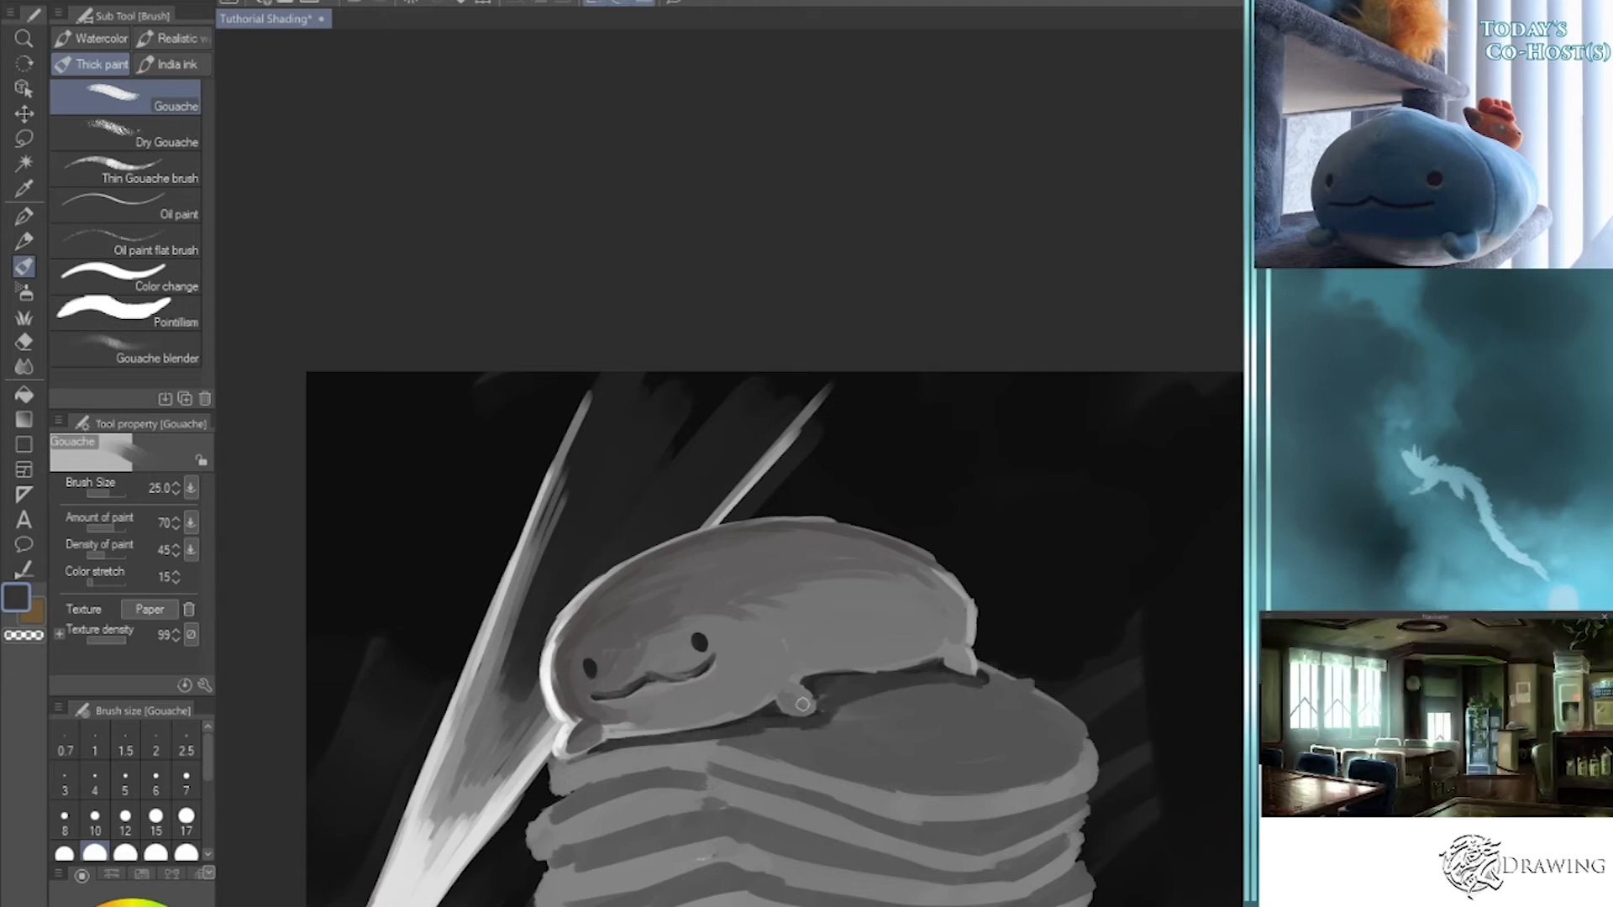
mouse_move(851, 713)
left_mouse_down()
mouse_move(783, 757)
mouse_move(682, 739)
mouse_move(874, 749)
mouse_move(755, 722)
mouse_move(951, 692)
left_mouse_up()
- Sample white from the light beam and paint the outline of a small block under the creature's chin at brush size 15
key("i")
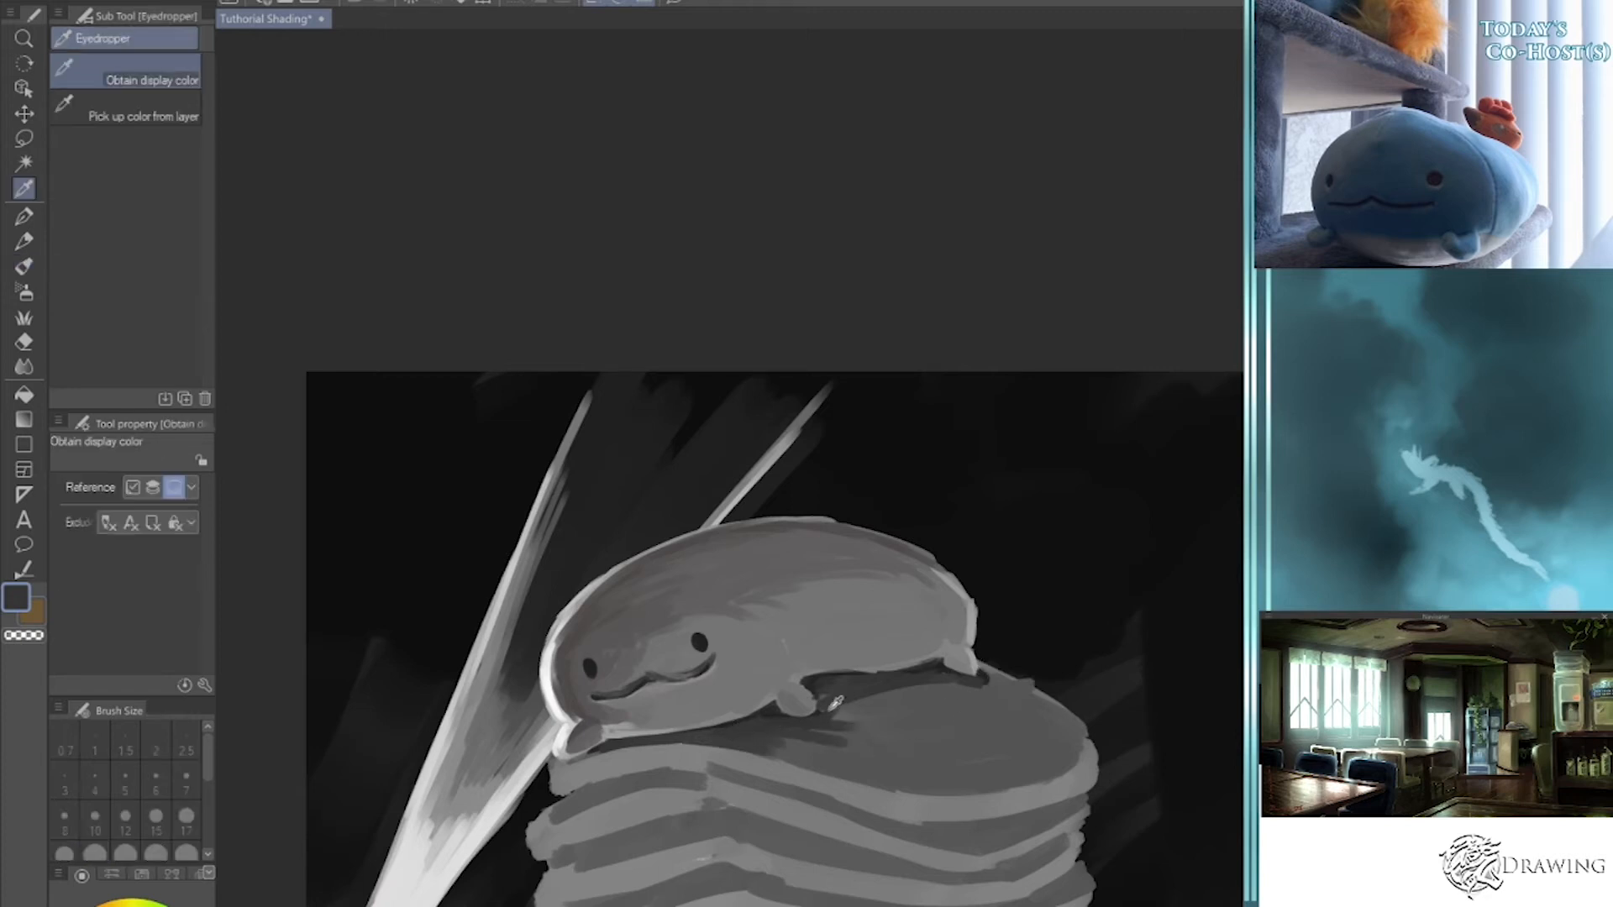
left_click(403, 901)
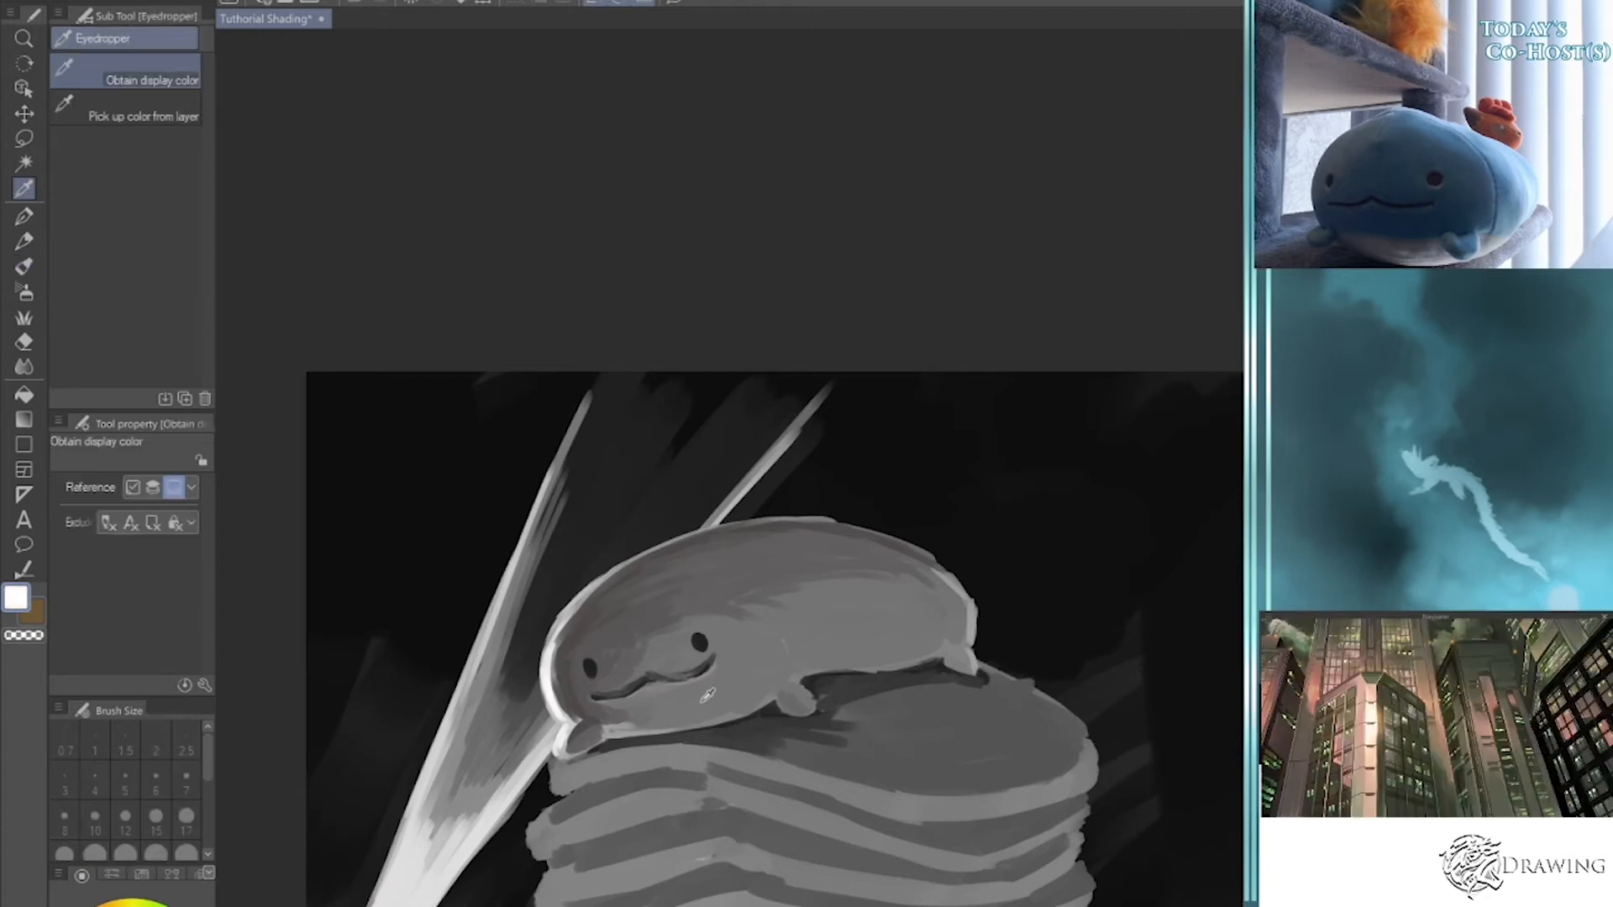
key("b")
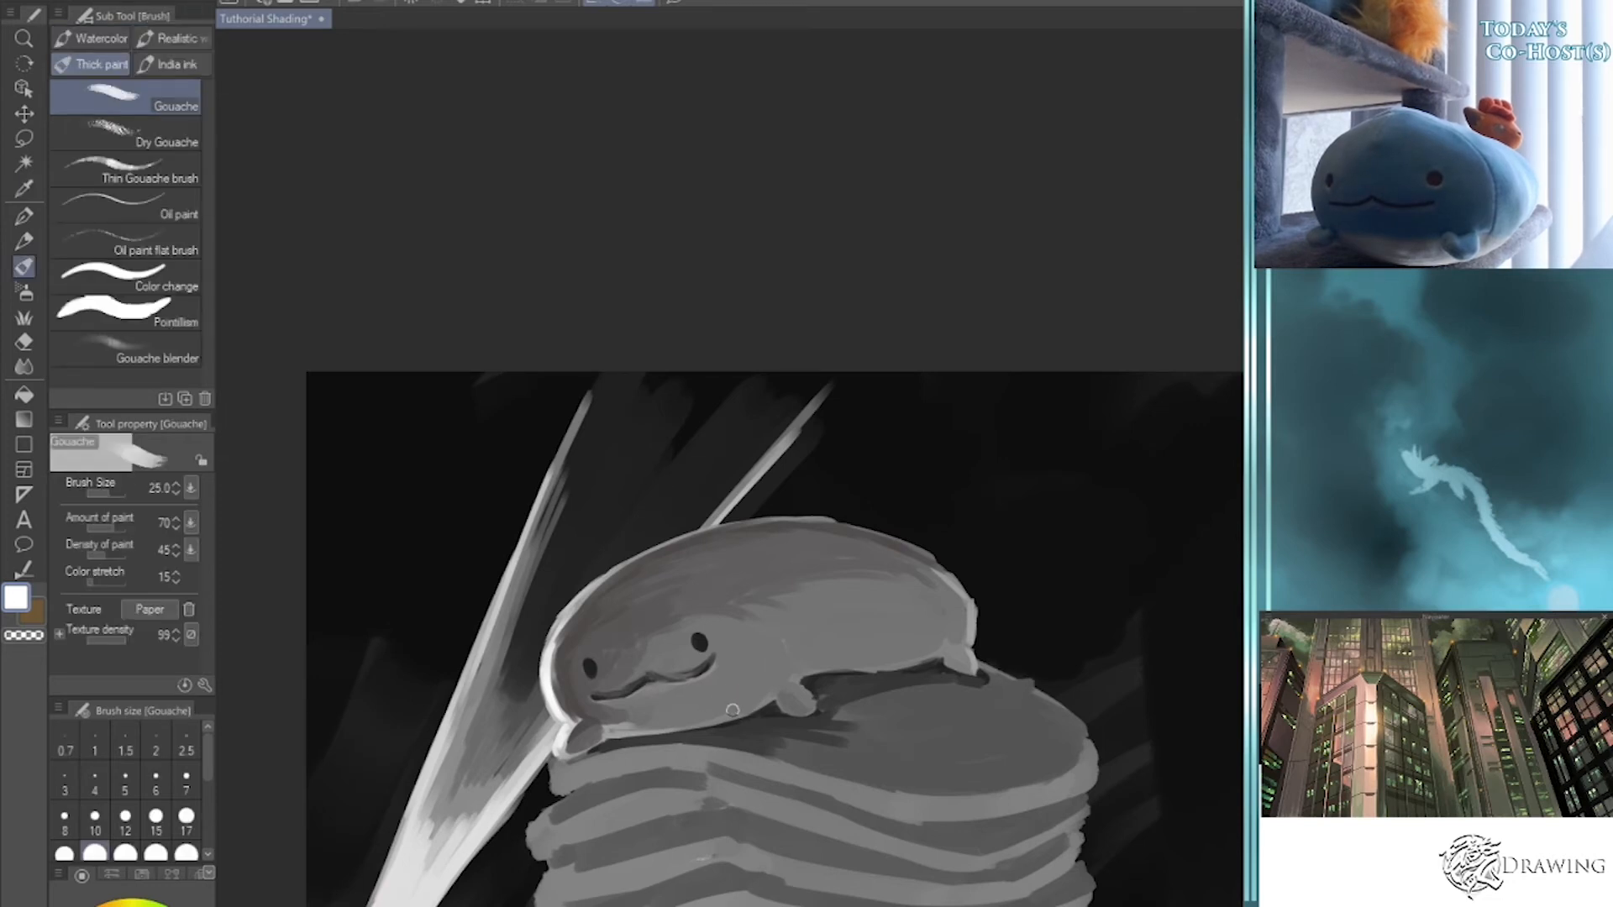
key("[")
key("[")
key("[")
mouse_move(672, 729)
left_mouse_down()
mouse_move(693, 700)
mouse_move(683, 711)
mouse_move(753, 702)
mouse_move(770, 717)
mouse_move(697, 711)
left_mouse_up()
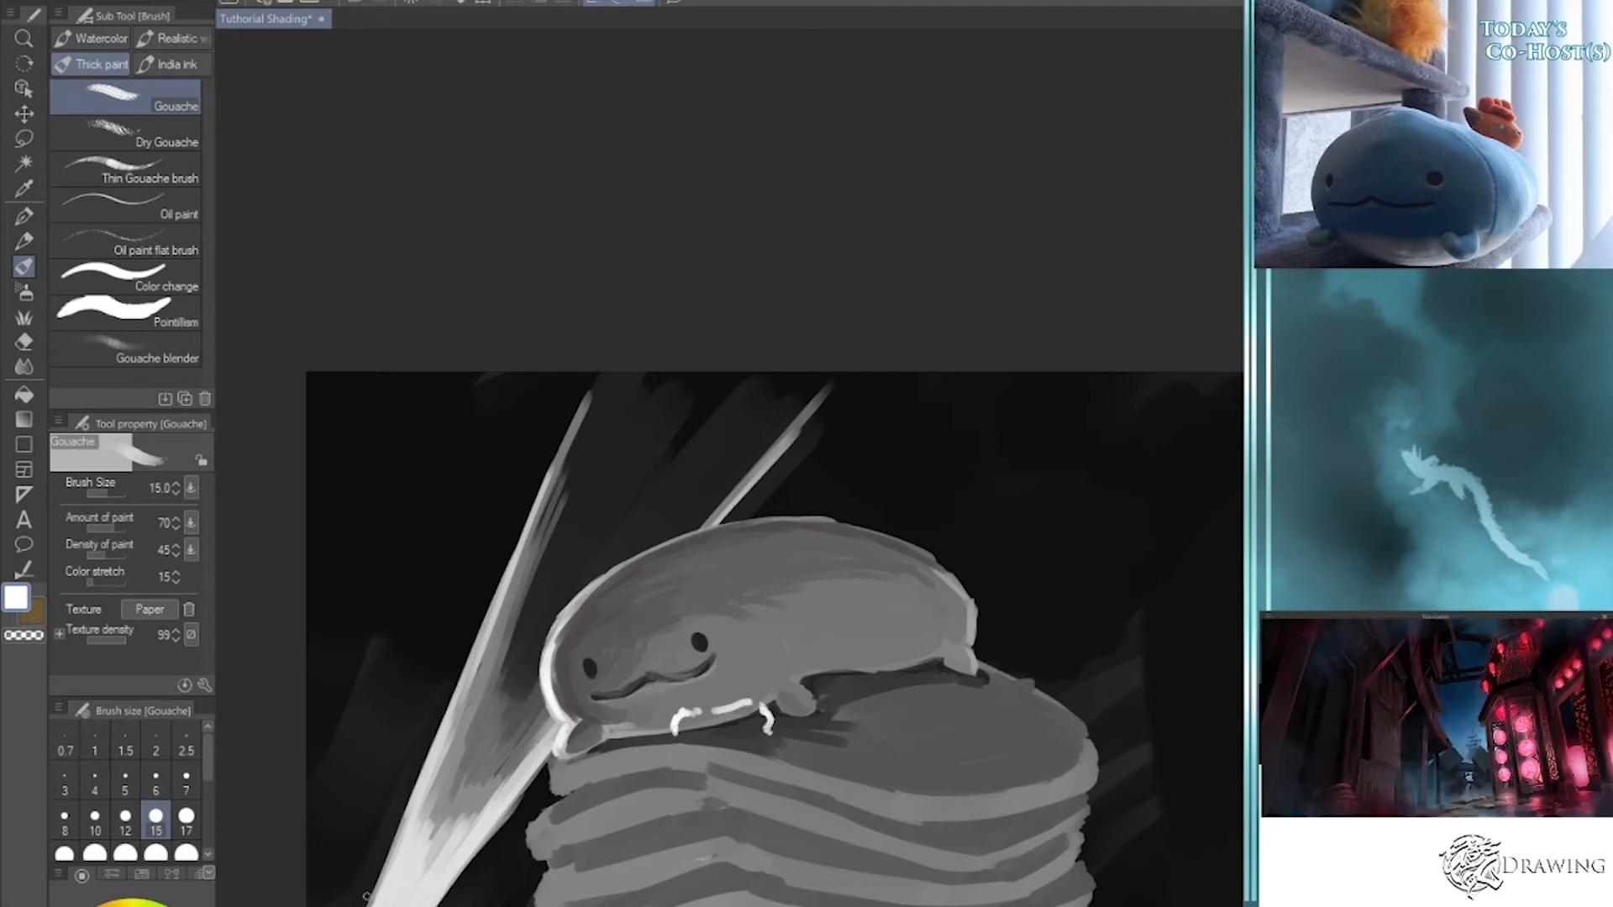
- Fill the new block under the chin with mid grey at brush size 25
left_click(105, 905)
key("]")
key("]")
key("]")
mouse_move(694, 724)
left_mouse_down()
mouse_move(760, 716)
mouse_move(690, 728)
left_mouse_up()
left_click(717, 716, "alt")
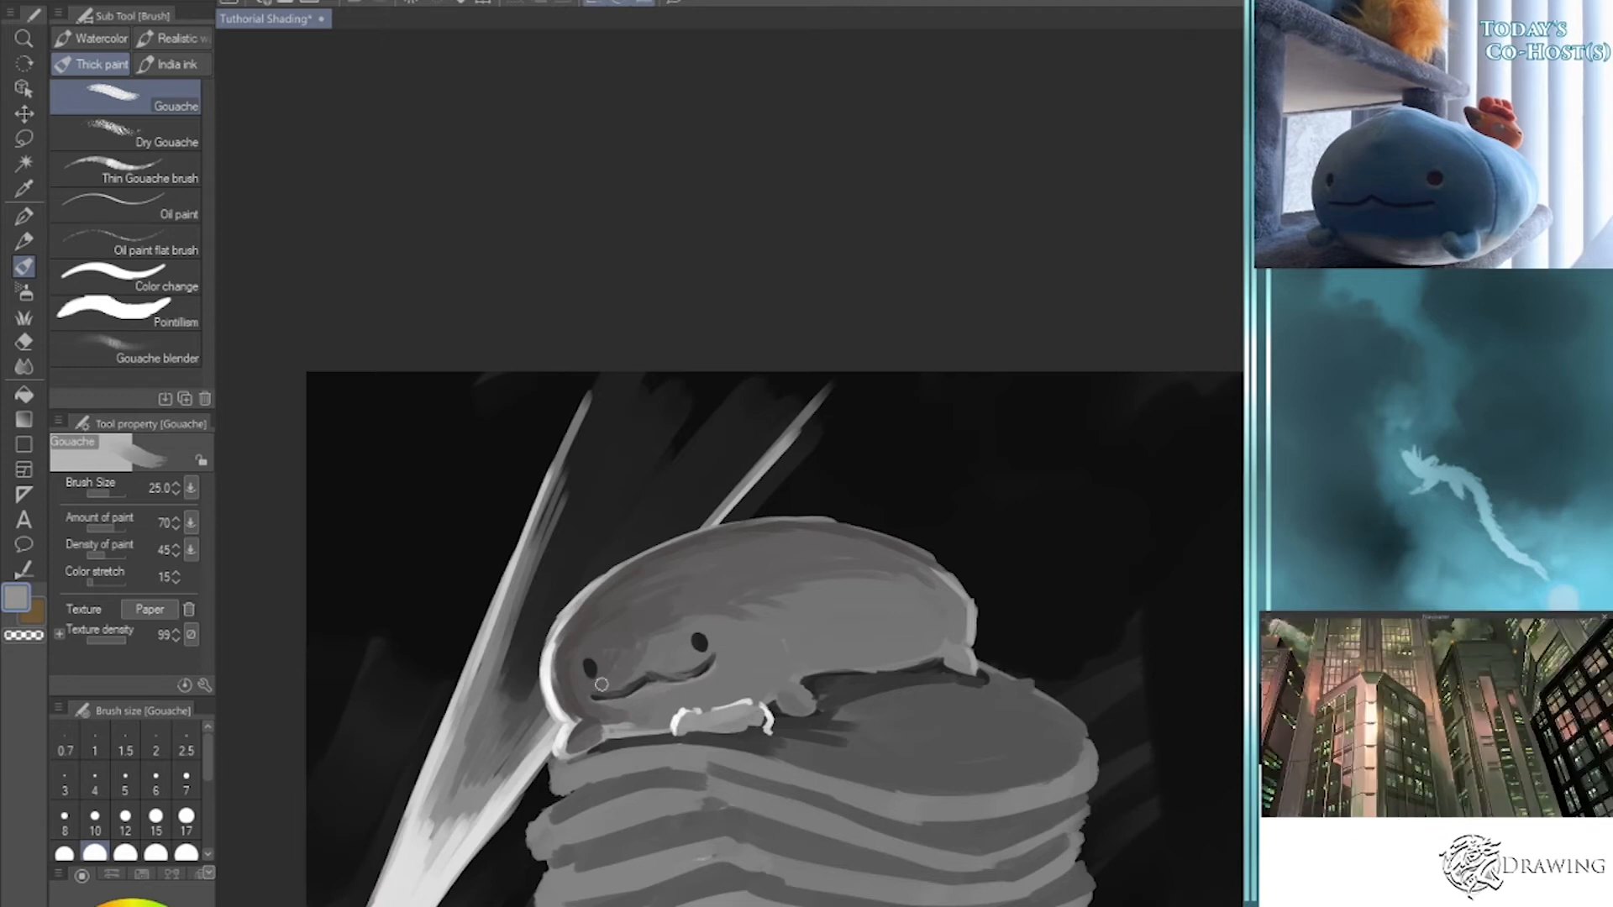
- Sample the block's white outline and add bright edges across its top face, finishing at brush size 12
left_click(766, 717, "alt")
key("bracketleft")
key("bracketleft")
key("bracketleft")
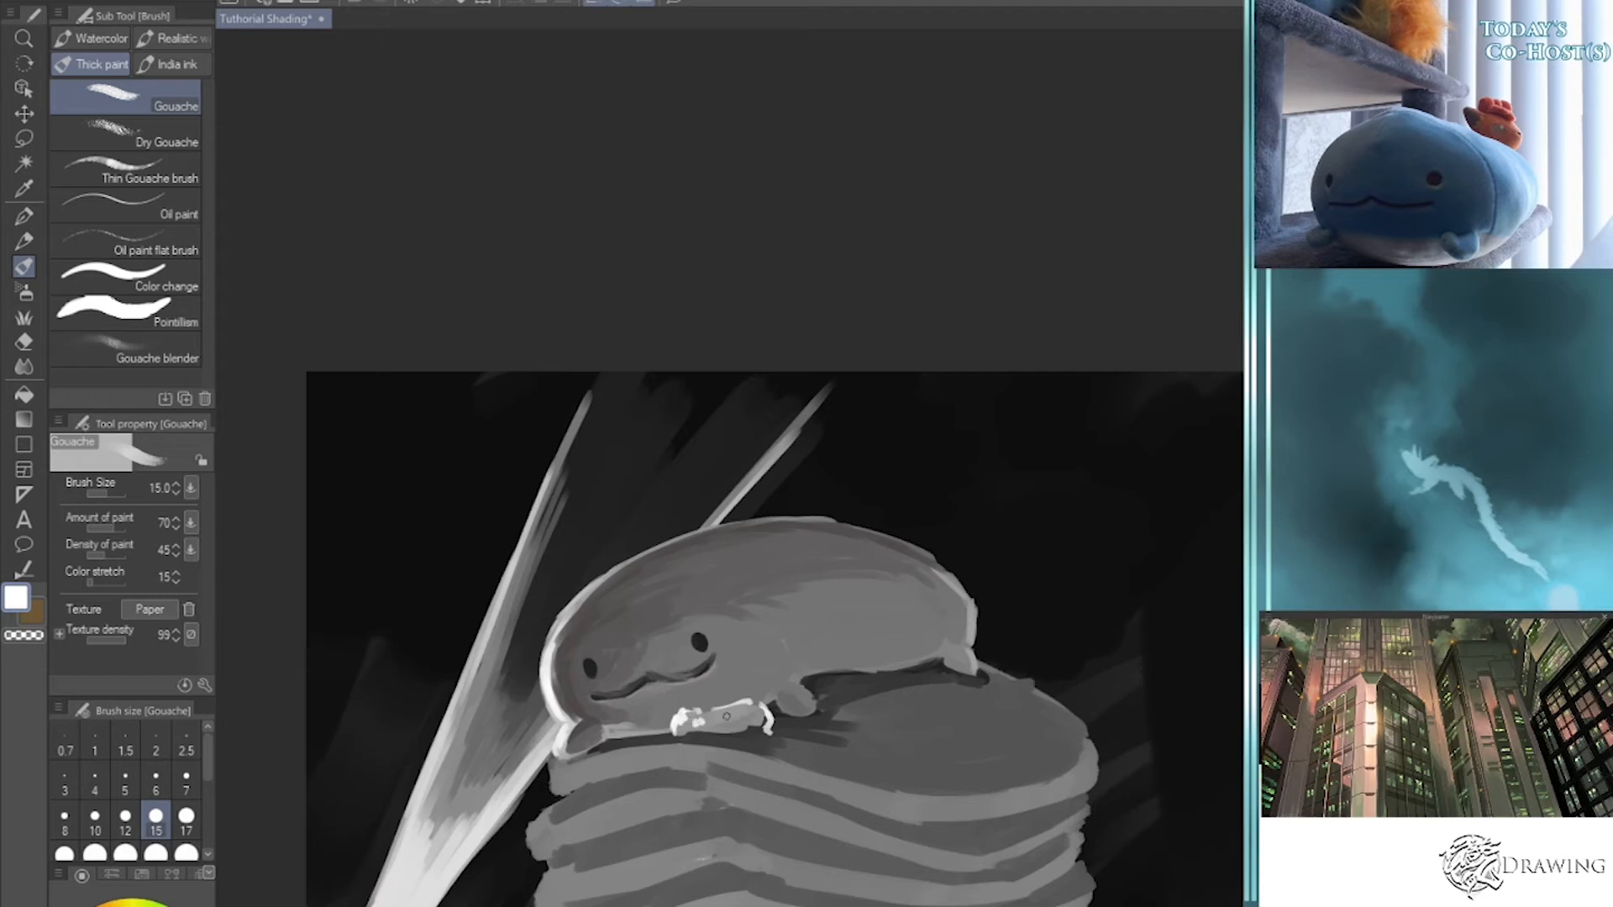
key("bracketleft")
left_click_drag(716, 712, 756, 711)
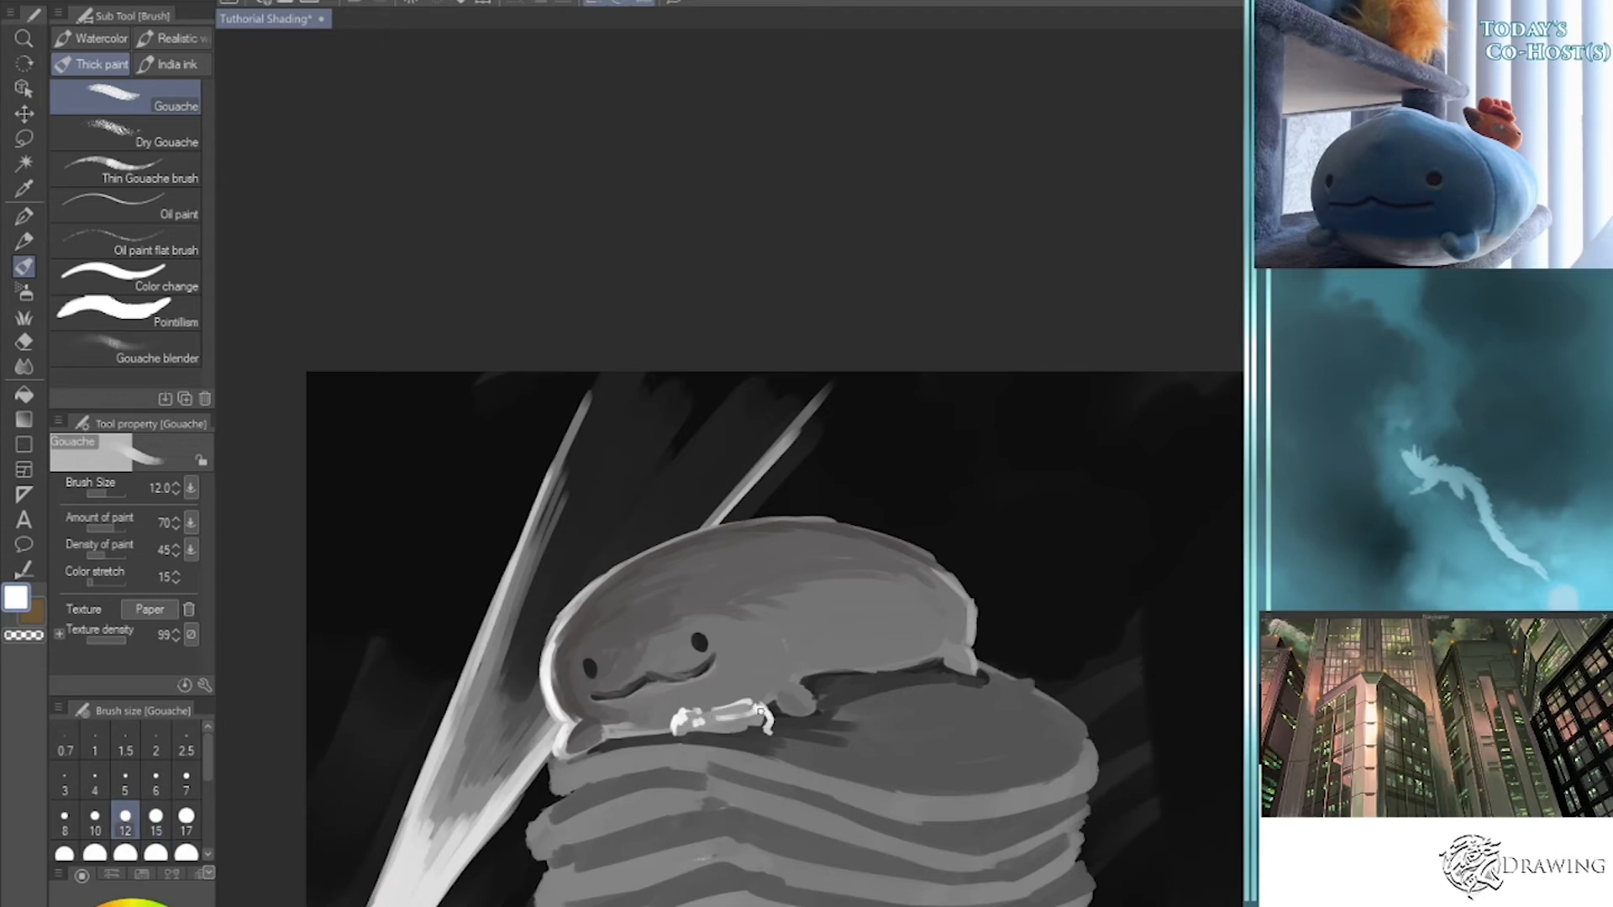
- Sample the block's greys and the nearby shadow tone, and repaint its front face at brush size 15
left_click(721, 723, "alt")
left_click(691, 716, "alt")
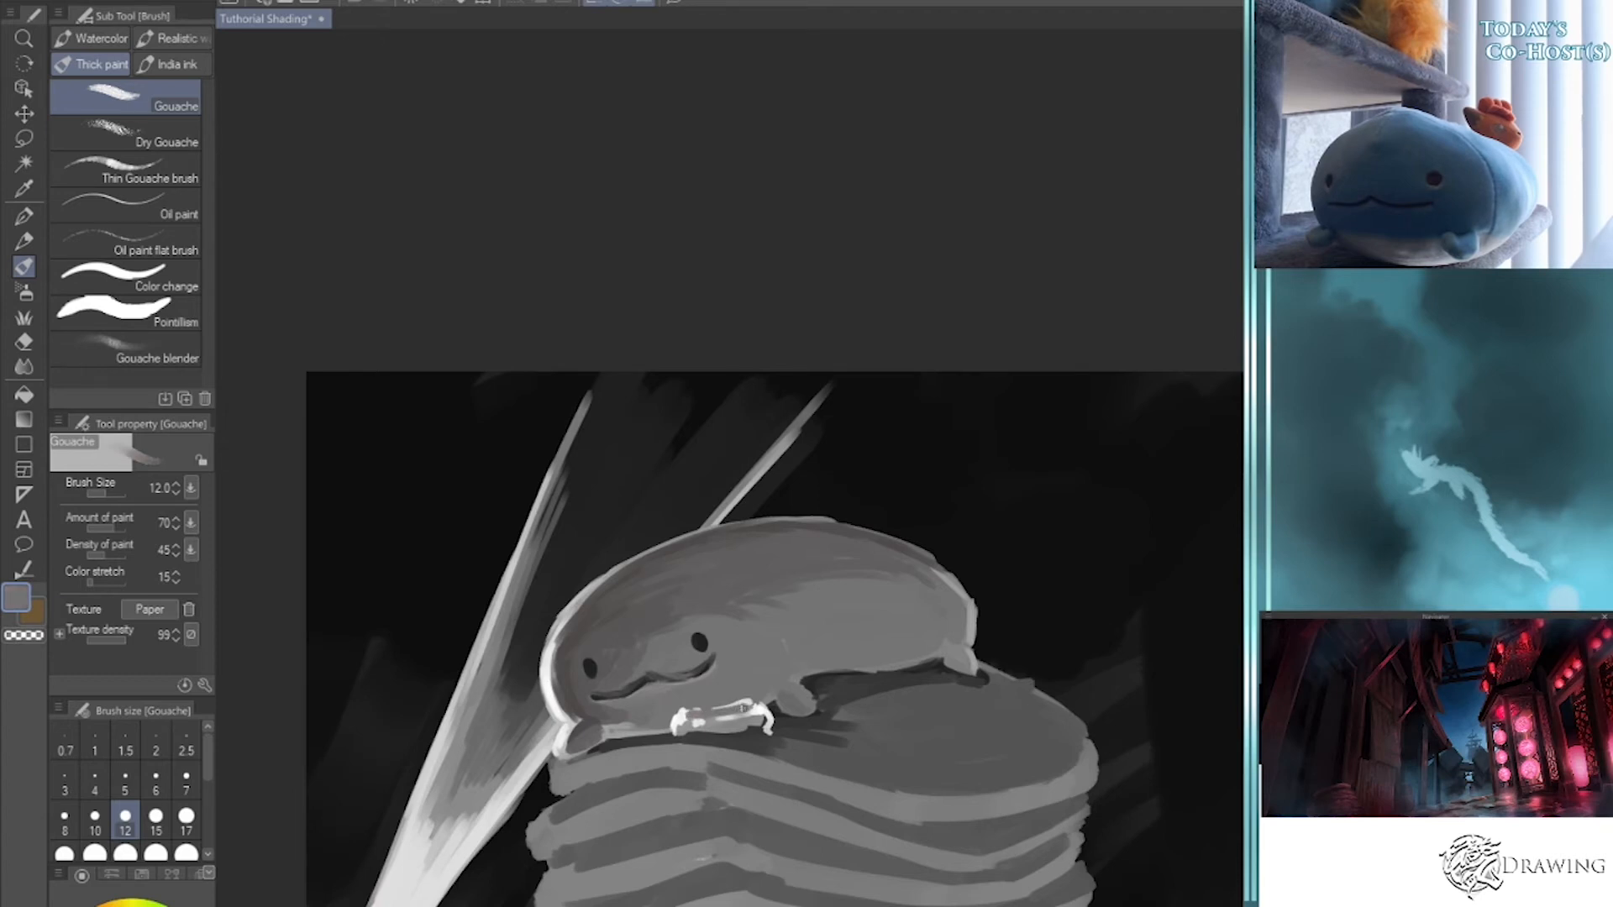
key("bracketright")
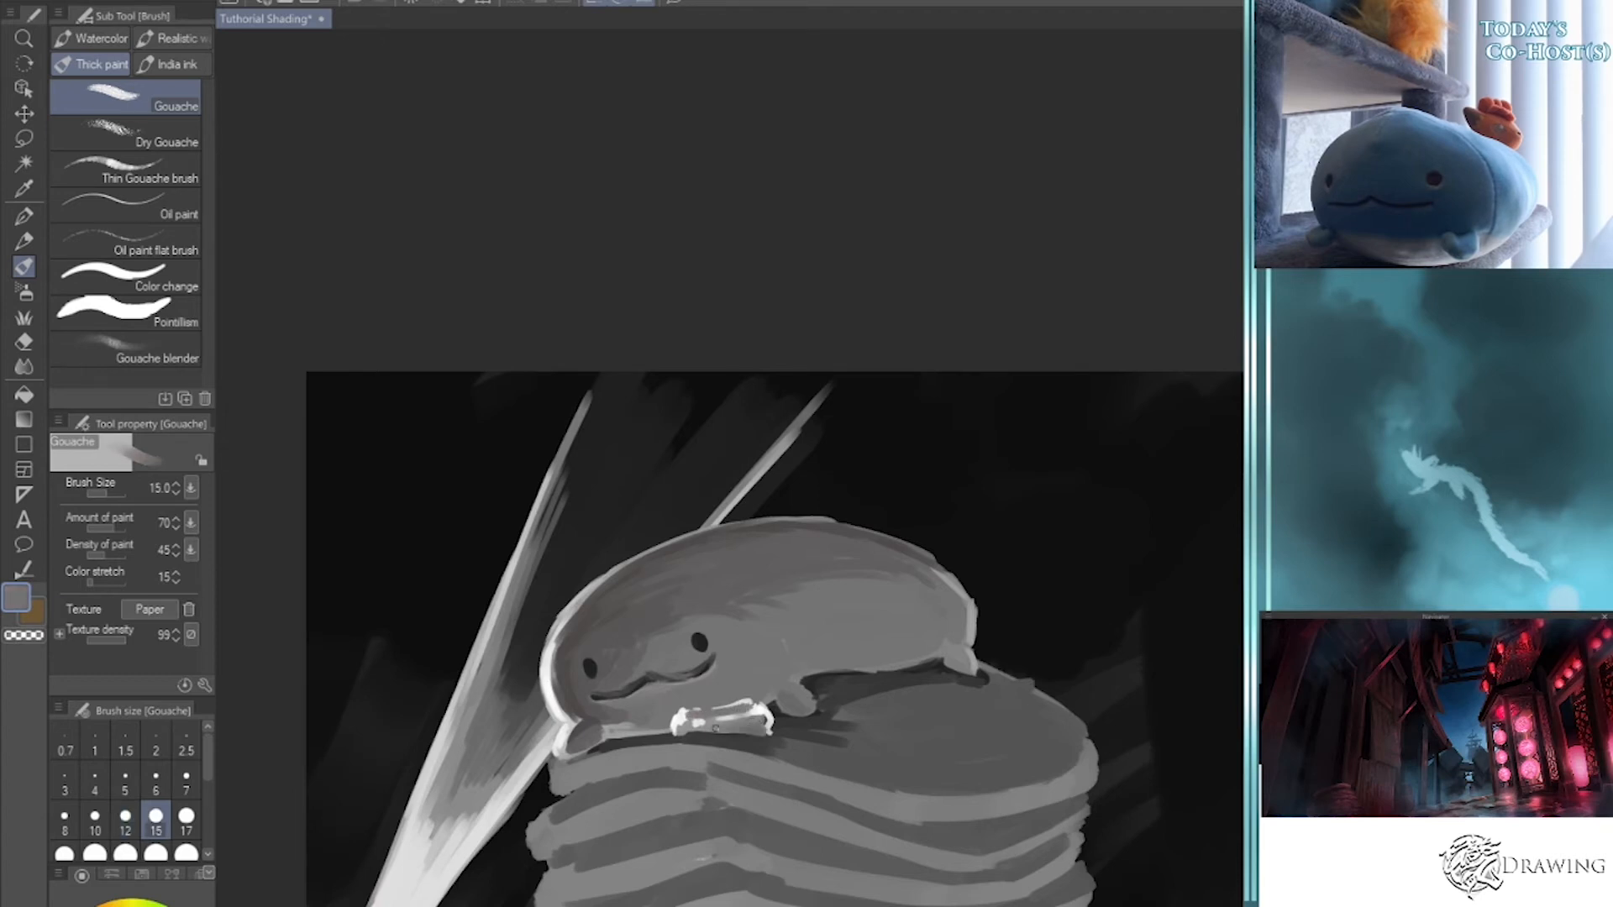
left_click(783, 746, "alt")
mouse_move(686, 725)
left_mouse_down()
mouse_move(753, 722)
mouse_move(714, 712)
mouse_move(744, 704)
mouse_move(728, 716)
mouse_move(766, 724)
left_mouse_up()
- Sample a bright tone and dab small highlights on the stack's top layer below the block, finishing at brush size 10
left_click(537, 763, "alt")
key("bracketleft")
key("bracketleft")
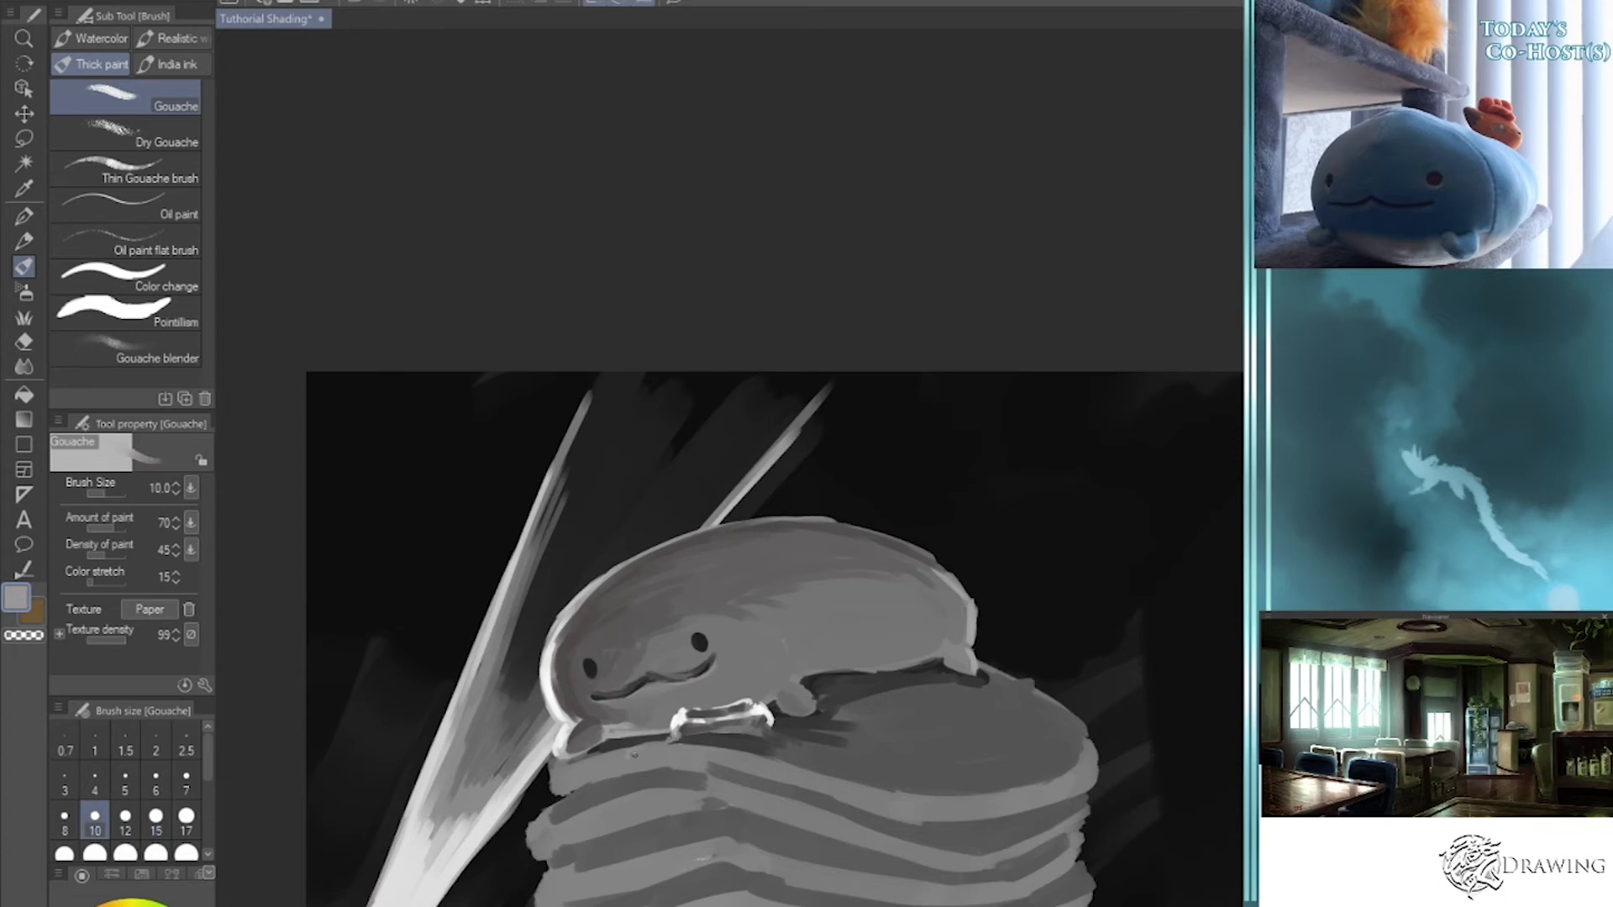
key("bracketright")
left_click(634, 753, "alt")
key("bracketright")
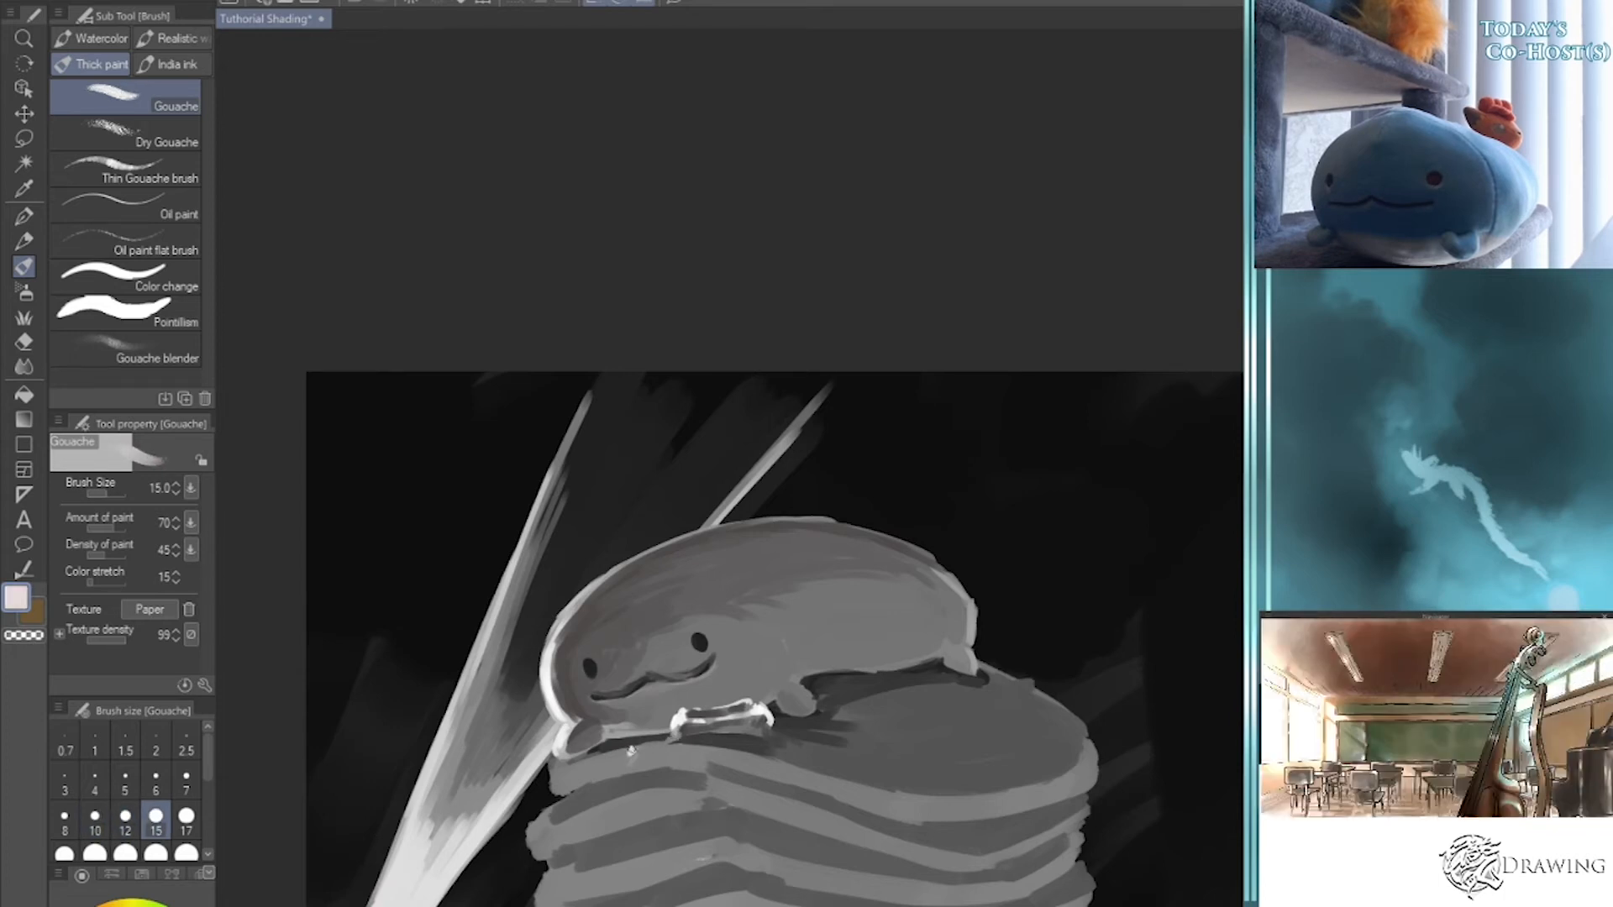
key("bracketleft")
key("bracketleft")
key("bracketright")
key("bracketright")
key("bracketleft")
key("bracketleft")
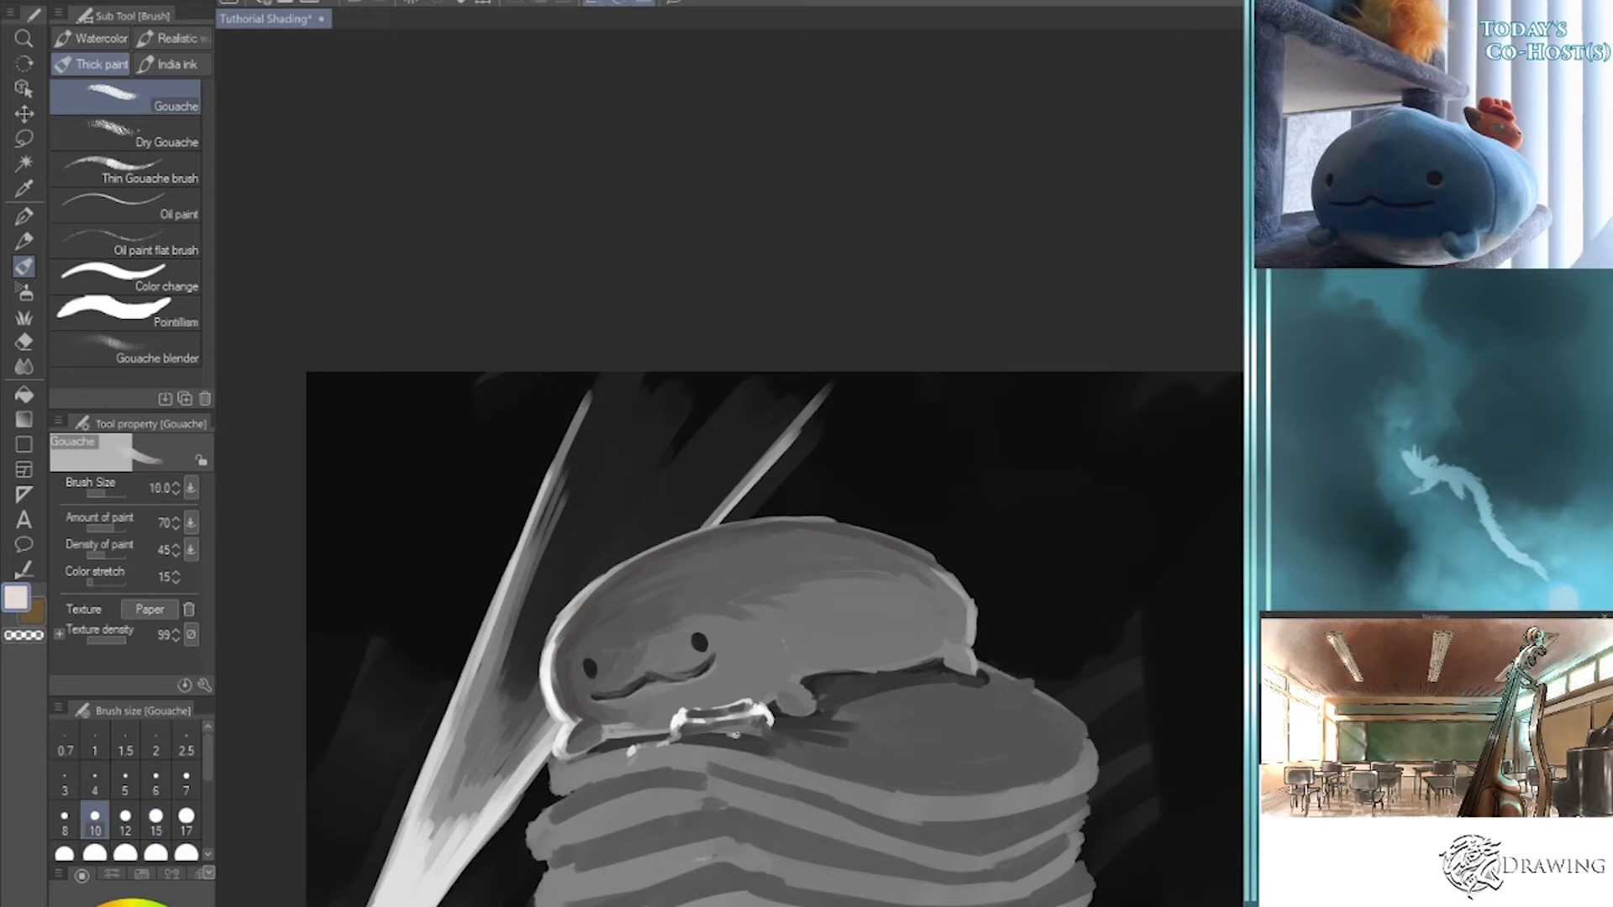
- Sample a light grey and extend the block's lit edge down onto the stack's top layer at brush size 12
left_click(738, 735, "alt")
key("bracketright")
left_click_drag(771, 730, 790, 748)
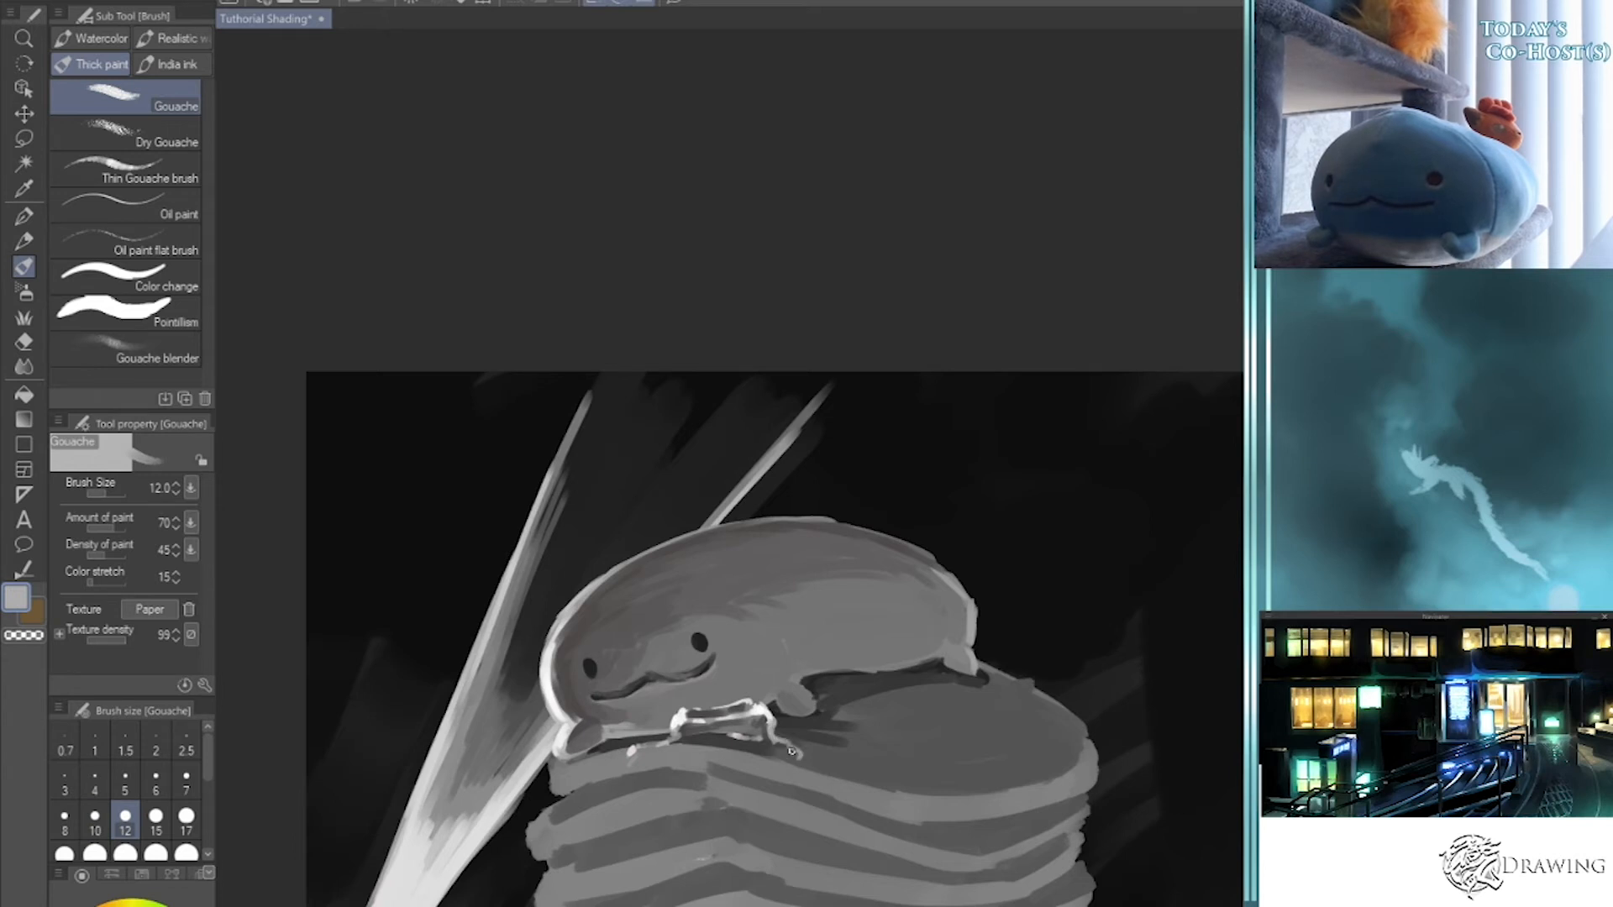
mouse_move(697, 723)
left_mouse_down()
mouse_move(763, 717)
mouse_move(761, 737)
mouse_move(720, 711)
left_mouse_up()
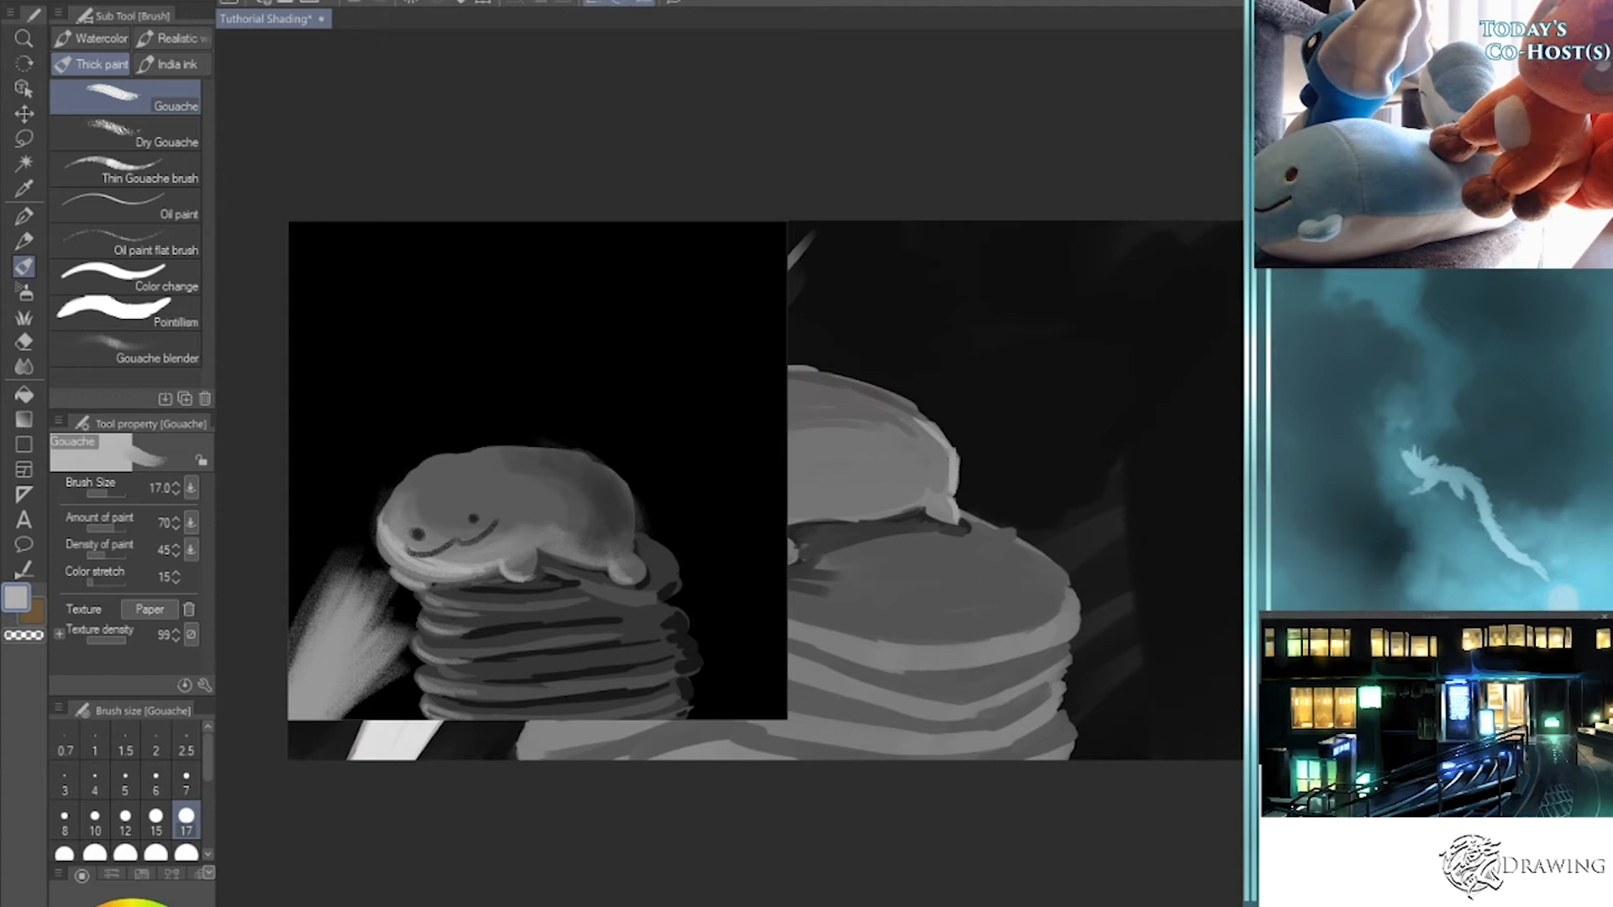
scroll(494, 720, "up", 5)
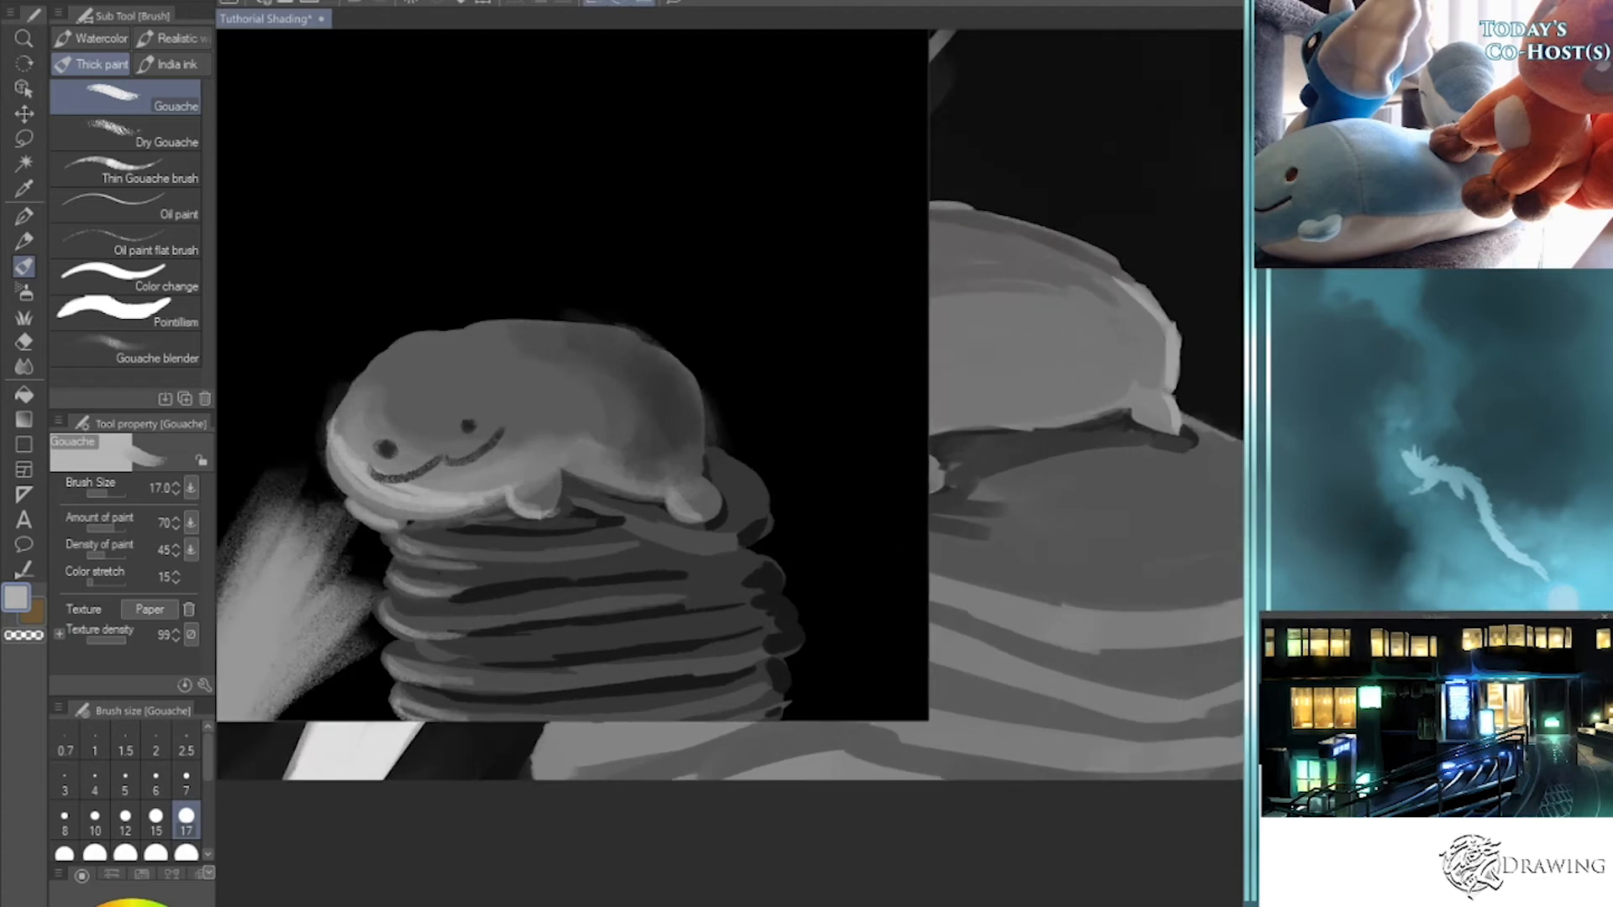
scroll(494, 719, "down", 2)
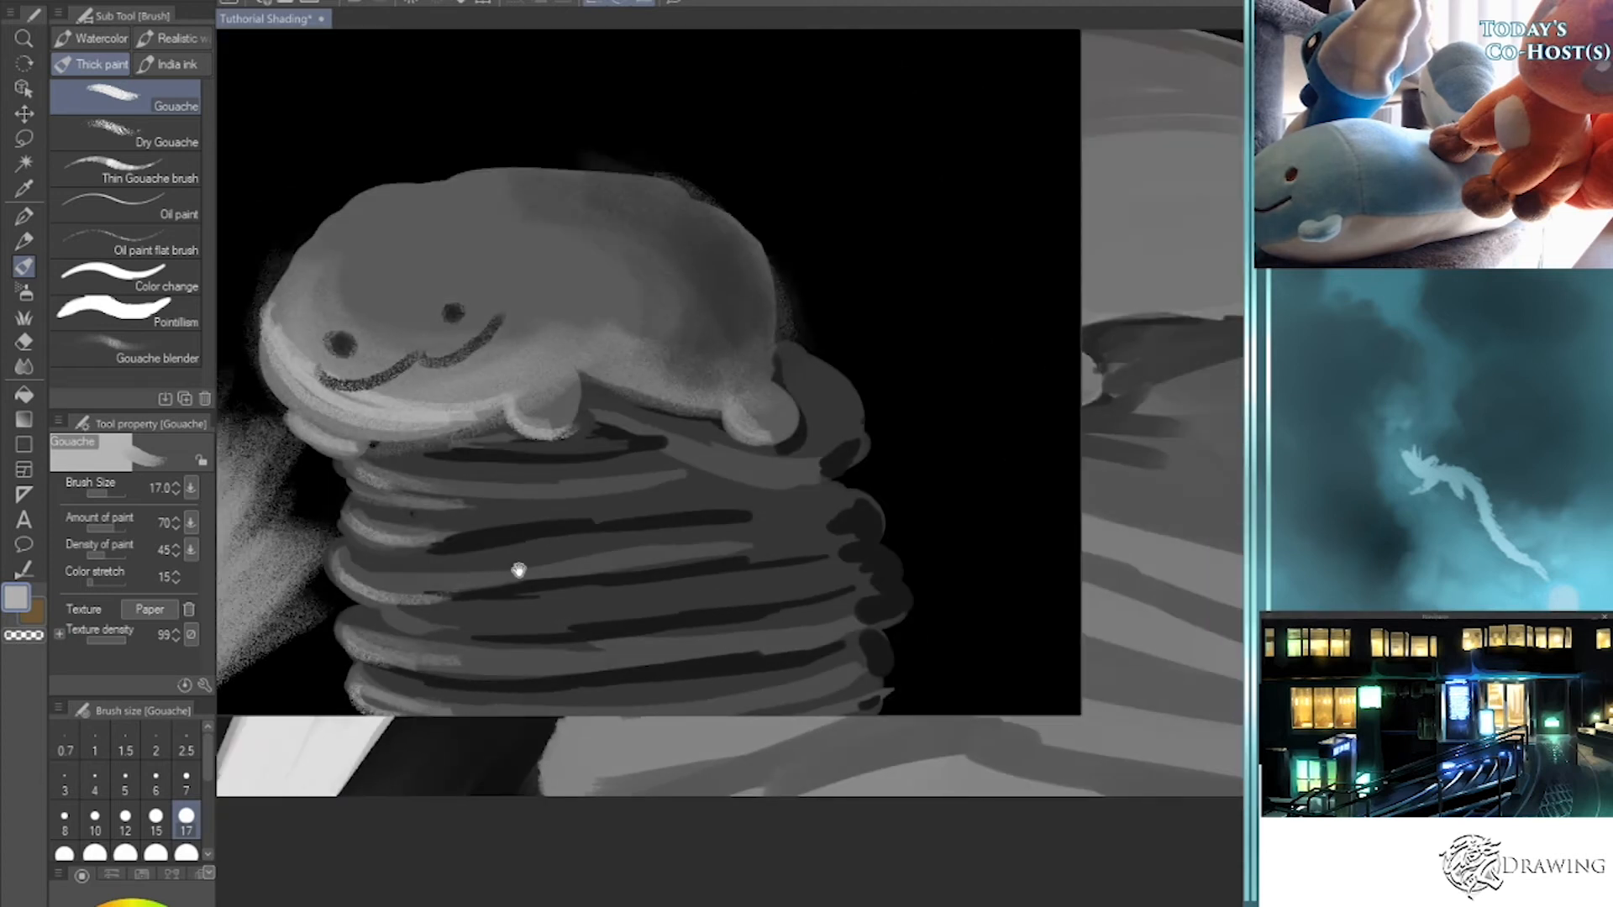
left_click_drag(516, 572, 821, 597)
scroll(461, 669, "up", 2)
left_click_drag(903, 636, 683, 716)
left_click_drag(593, 549, 581, 866)
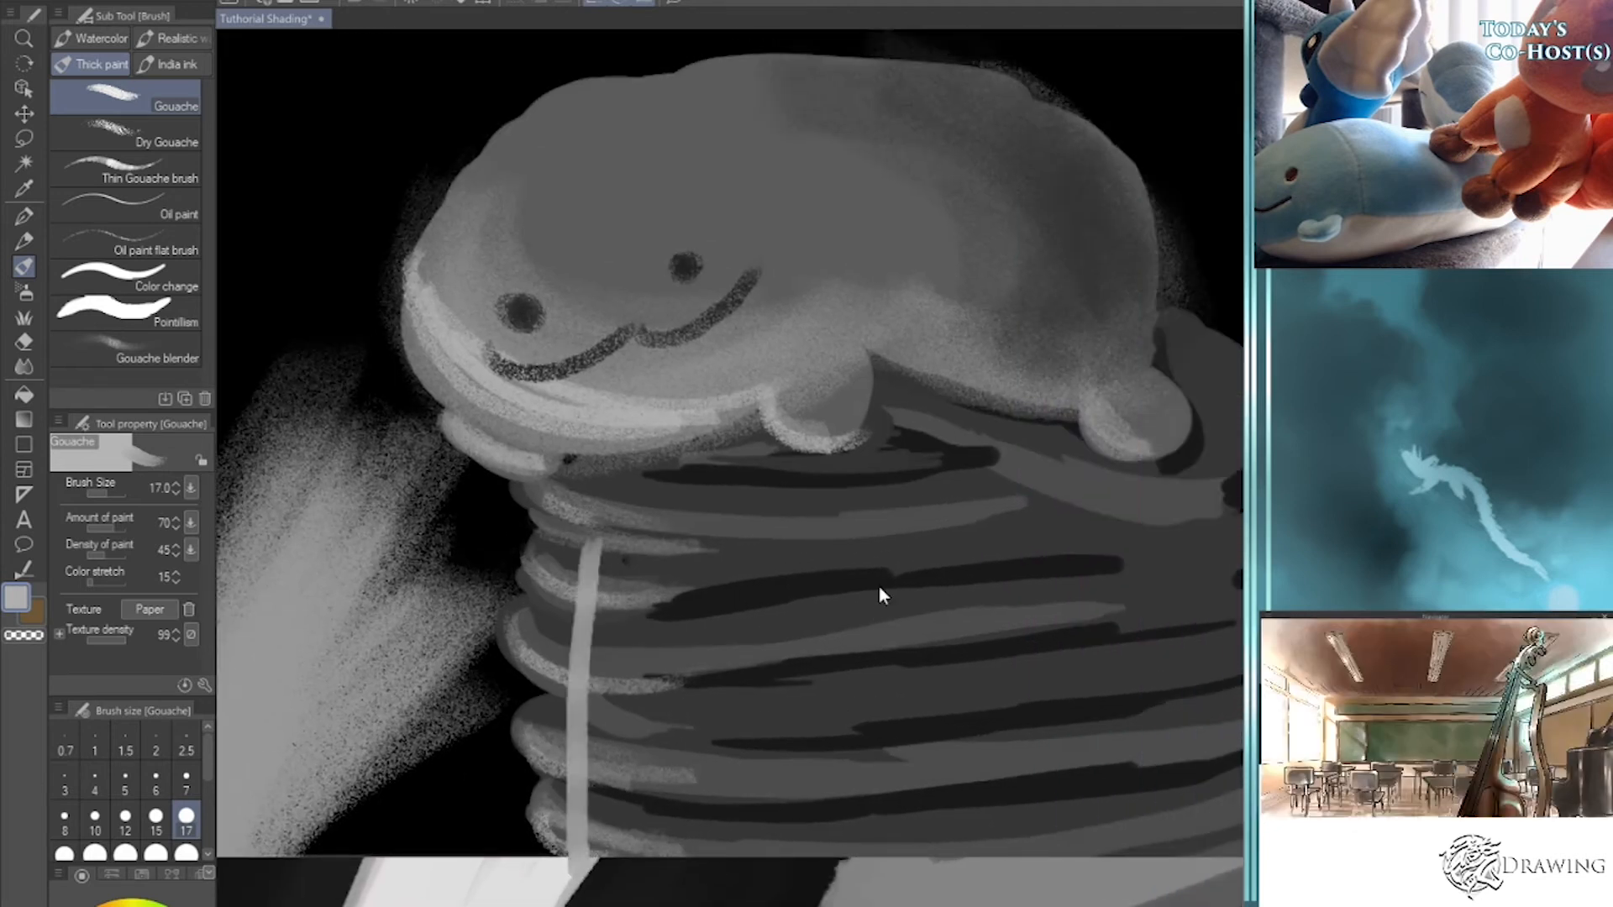
key("ctrl+z")
left_click_drag(715, 625, 870, 704)
scroll(797, 714, "down", 4)
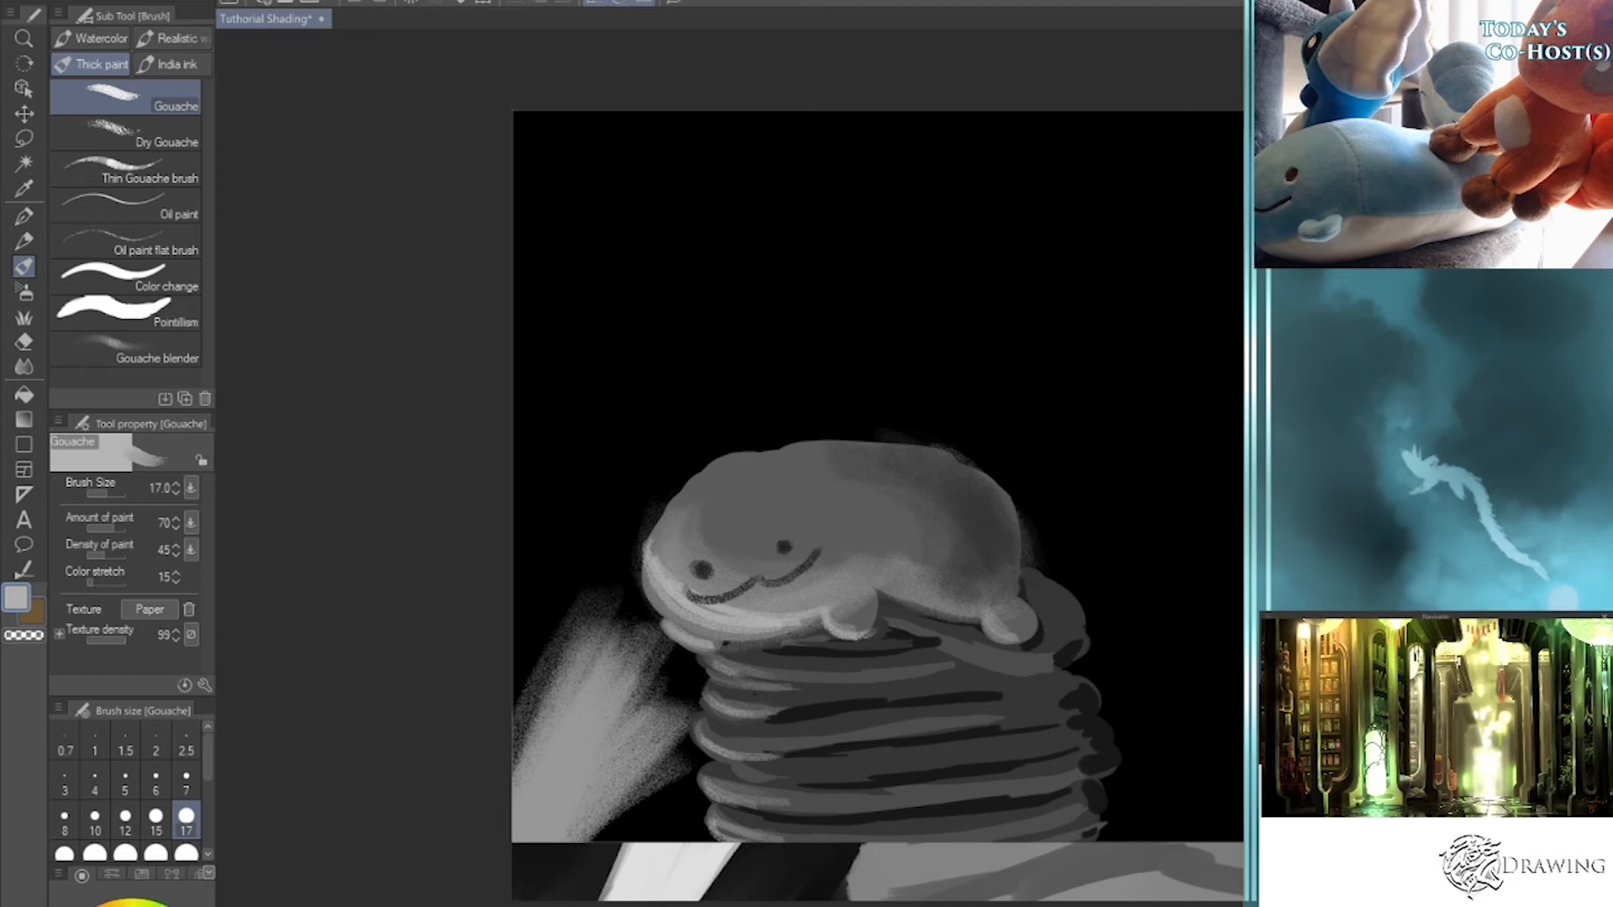
- In the smaller study, sample a near-black grey and paint shadow over the middle of the stack beneath the creature
left_click(1089, 694, "alt")
key("bracketright")
key("bracketright")
key("bracketright")
key("bracketright")
key("bracketright")
mouse_move(925, 715)
left_mouse_down()
mouse_move(865, 724)
mouse_move(947, 717)
mouse_move(889, 695)
mouse_move(977, 647)
left_mouse_up()
- Extend the dark shadow across the stack's upper layers and paint a dark loop beside its rear edge at brush size 30
key("bracketleft")
key("bracketleft")
mouse_move(881, 650)
left_mouse_down()
mouse_move(836, 668)
mouse_move(1046, 664)
left_mouse_up()
mouse_move(820, 771)
left_mouse_down()
mouse_move(1006, 750)
mouse_move(994, 795)
mouse_move(900, 806)
mouse_move(944, 760)
mouse_move(1101, 702)
left_mouse_up()
mouse_move(1072, 610)
left_mouse_down()
mouse_move(1101, 738)
mouse_move(1132, 752)
left_mouse_up()
left_click_drag(900, 444, 872, 446)
key("ctrl+z")
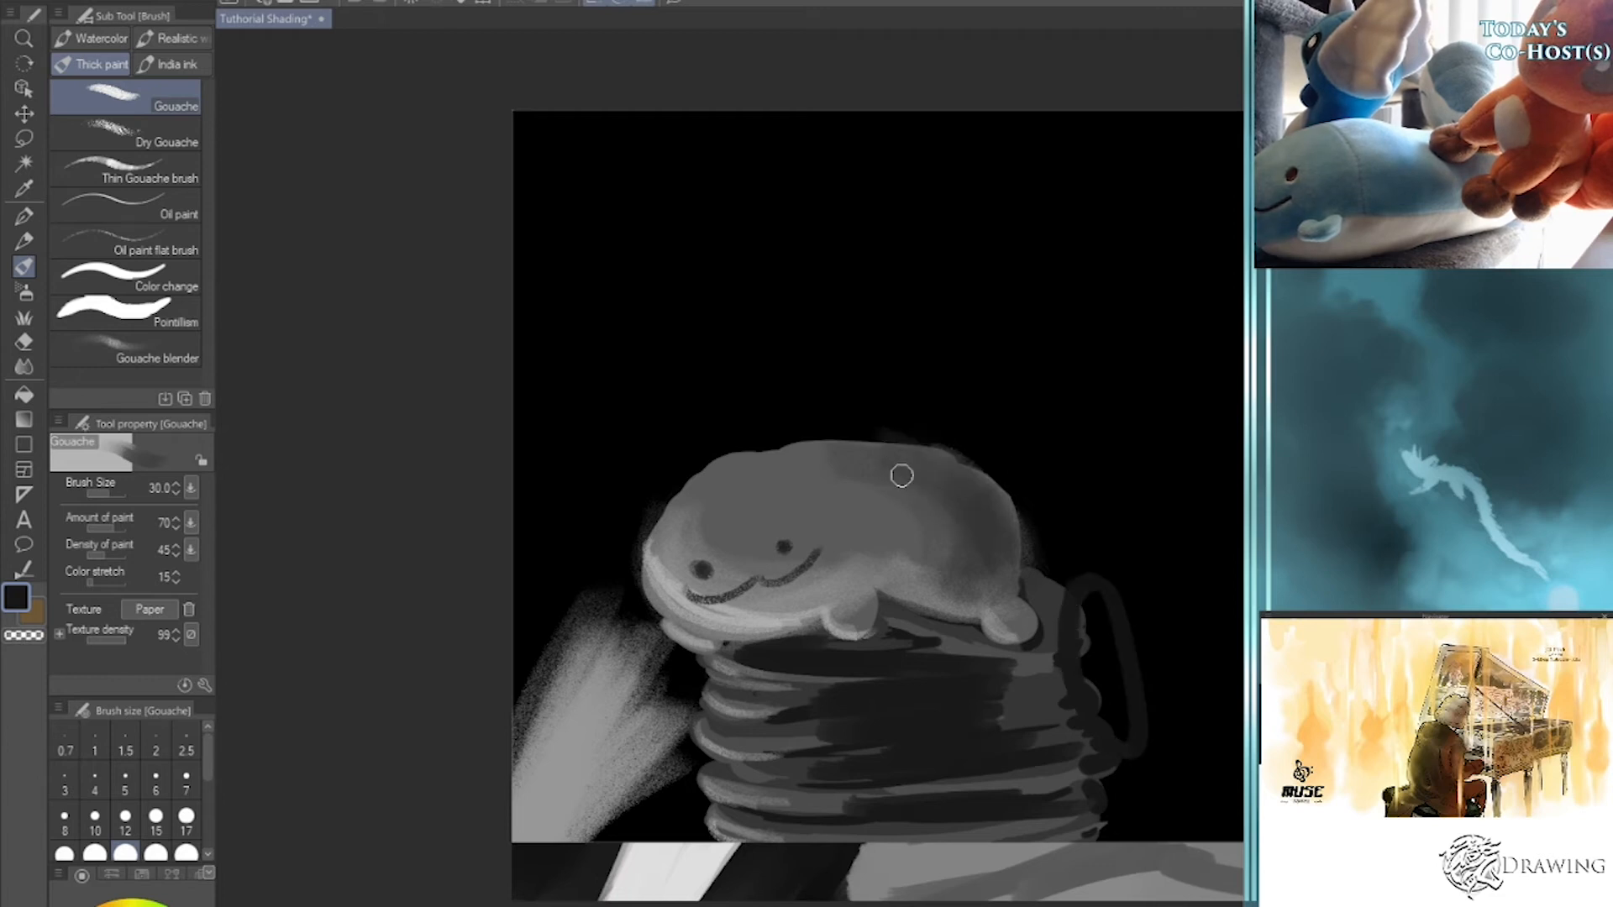
- Sample darker greys from the creature's body and block in shadow across its back and rear side at brush size 60
left_click(935, 474, "alt")
mouse_move(774, 499)
left_mouse_down()
mouse_move(848, 503)
mouse_move(761, 489)
mouse_move(698, 503)
mouse_move(883, 529)
mouse_move(855, 512)
mouse_move(862, 598)
mouse_move(872, 518)
mouse_move(919, 557)
mouse_move(884, 551)
mouse_move(952, 542)
mouse_move(796, 495)
mouse_move(705, 497)
mouse_move(874, 494)
mouse_move(964, 527)
mouse_move(751, 522)
mouse_move(709, 493)
left_mouse_up()
key("bracketright")
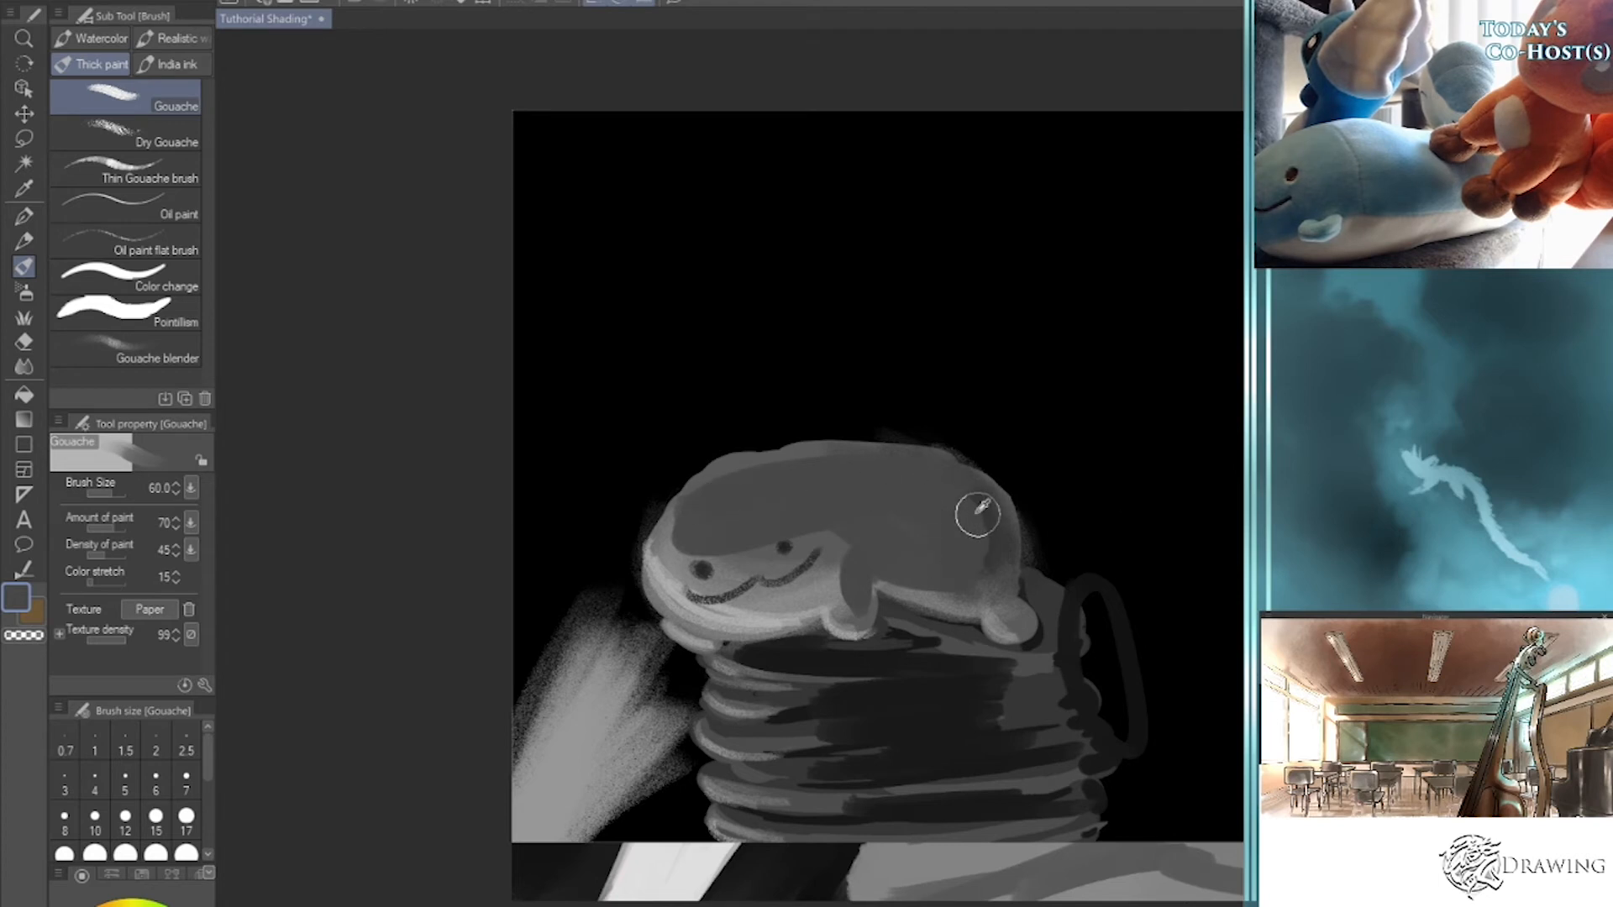
left_click(995, 531, "alt")
mouse_move(961, 565)
left_mouse_down()
mouse_move(908, 540)
mouse_move(964, 580)
mouse_move(890, 557)
left_mouse_up()
- Reduce the gouache brush size and paint a darker core shadow on the front flipper and along the creature's back
key("b")
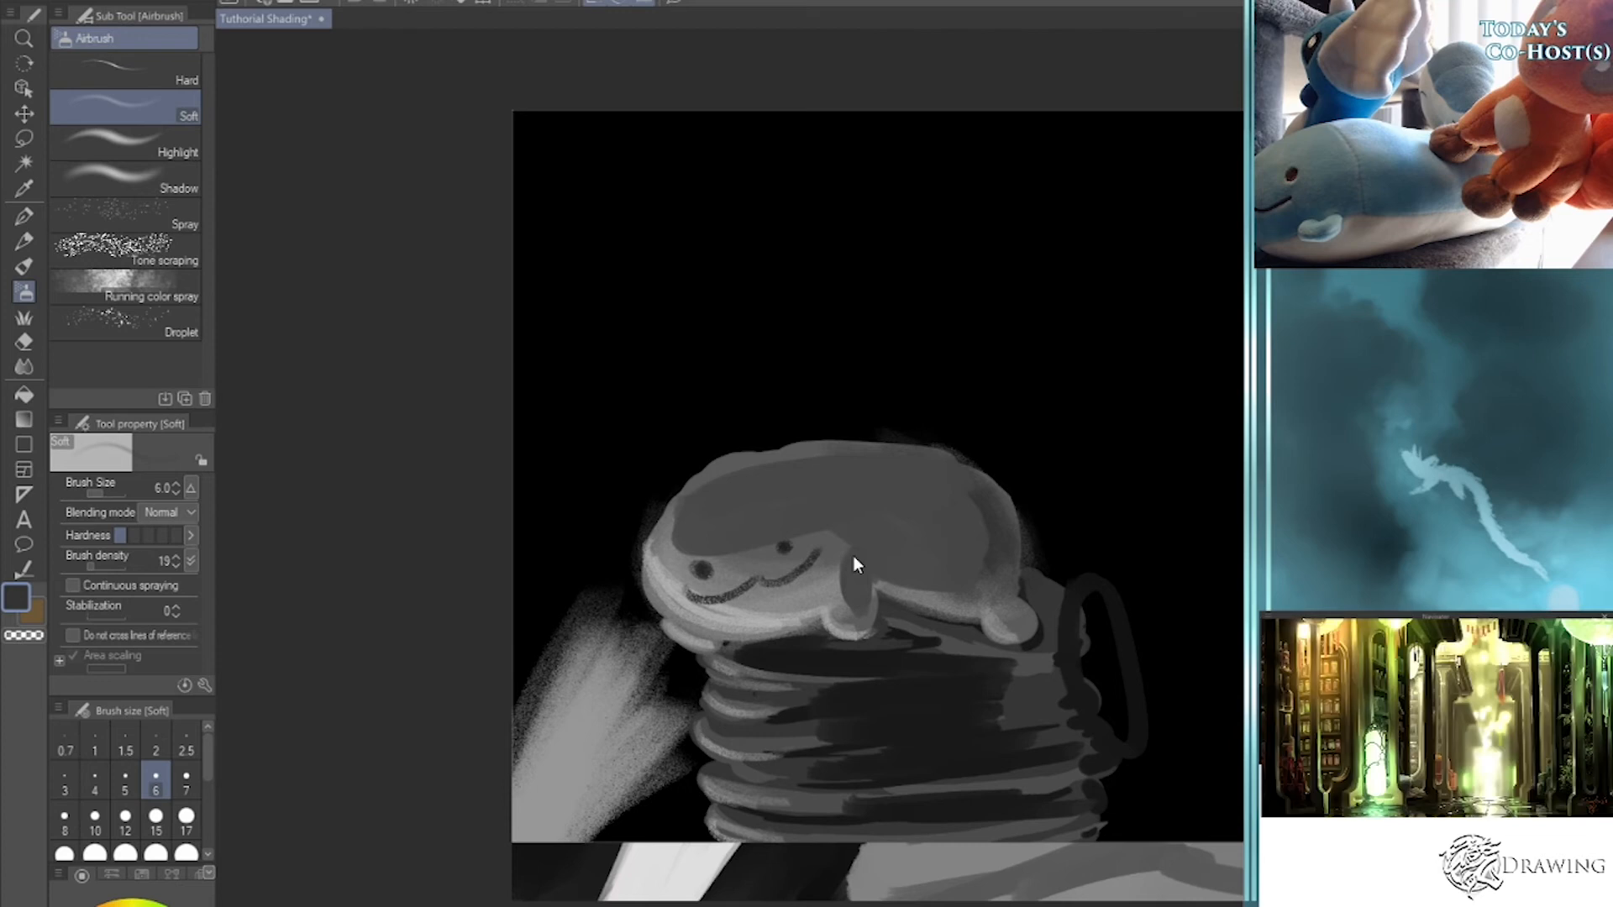
key("b")
key("bracketleft")
key("bracketleft")
key("bracketleft")
left_click_drag(853, 552, 853, 612)
mouse_move(685, 529)
left_mouse_down()
mouse_move(804, 516)
mouse_move(951, 556)
mouse_move(709, 505)
mouse_move(728, 504)
mouse_move(906, 529)
mouse_move(967, 560)
mouse_move(930, 522)
left_mouse_up()
- Sample a lighter body grey and soften the upper edge of the back's core shadow at brush size 50
key("bracketright")
key("bracketright")
key("i")
left_click(968, 501)
key("b")
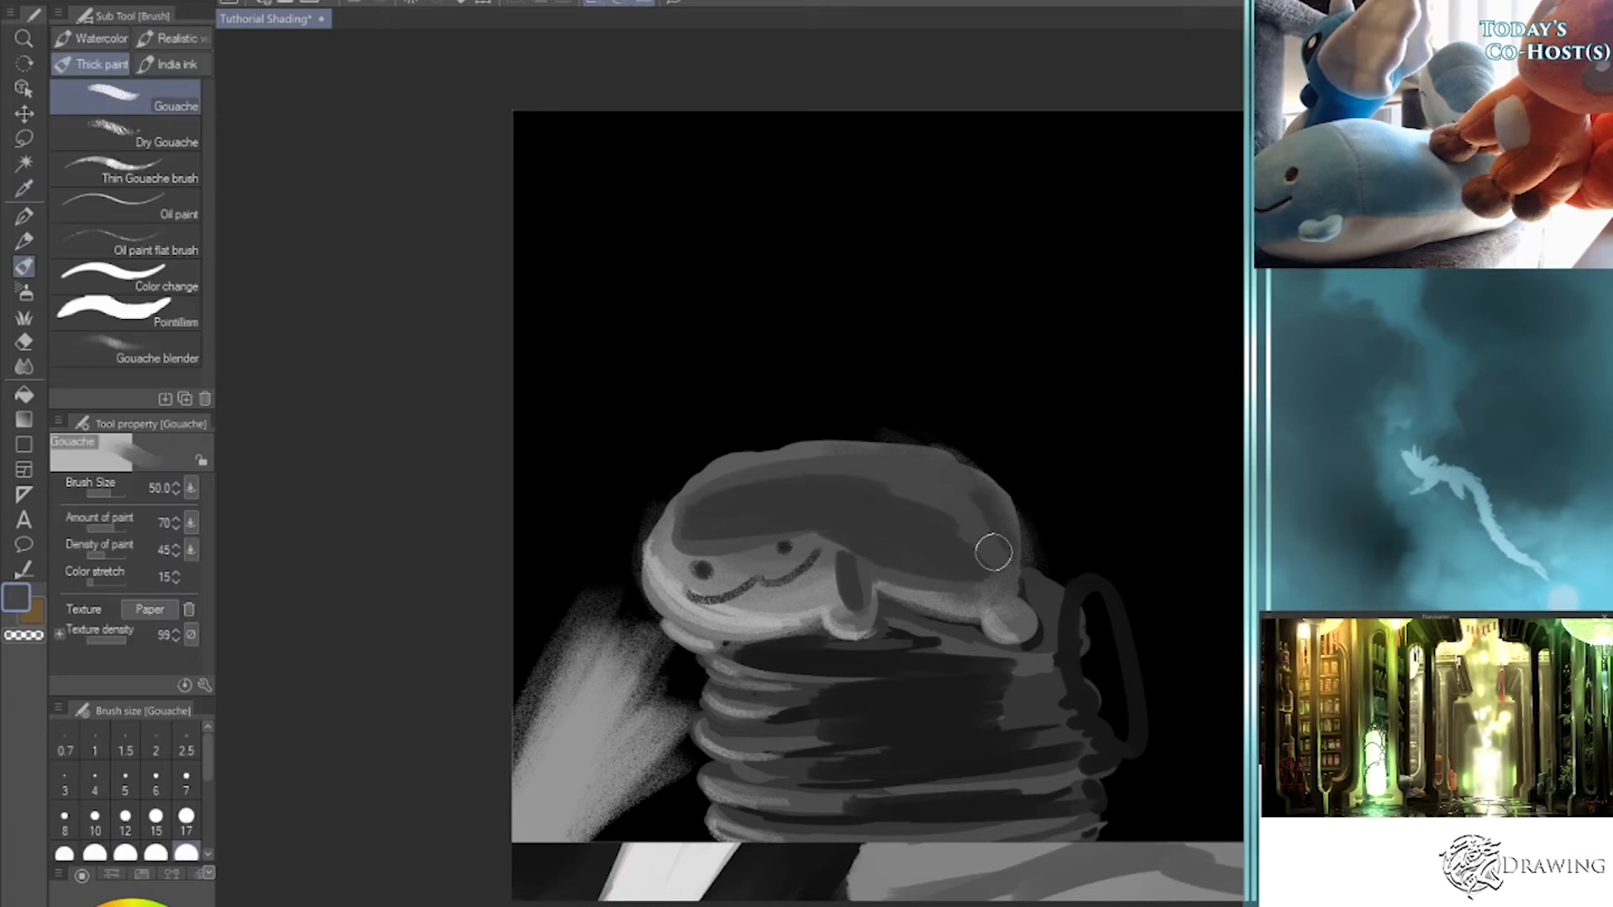
left_click_drag(705, 488, 925, 498)
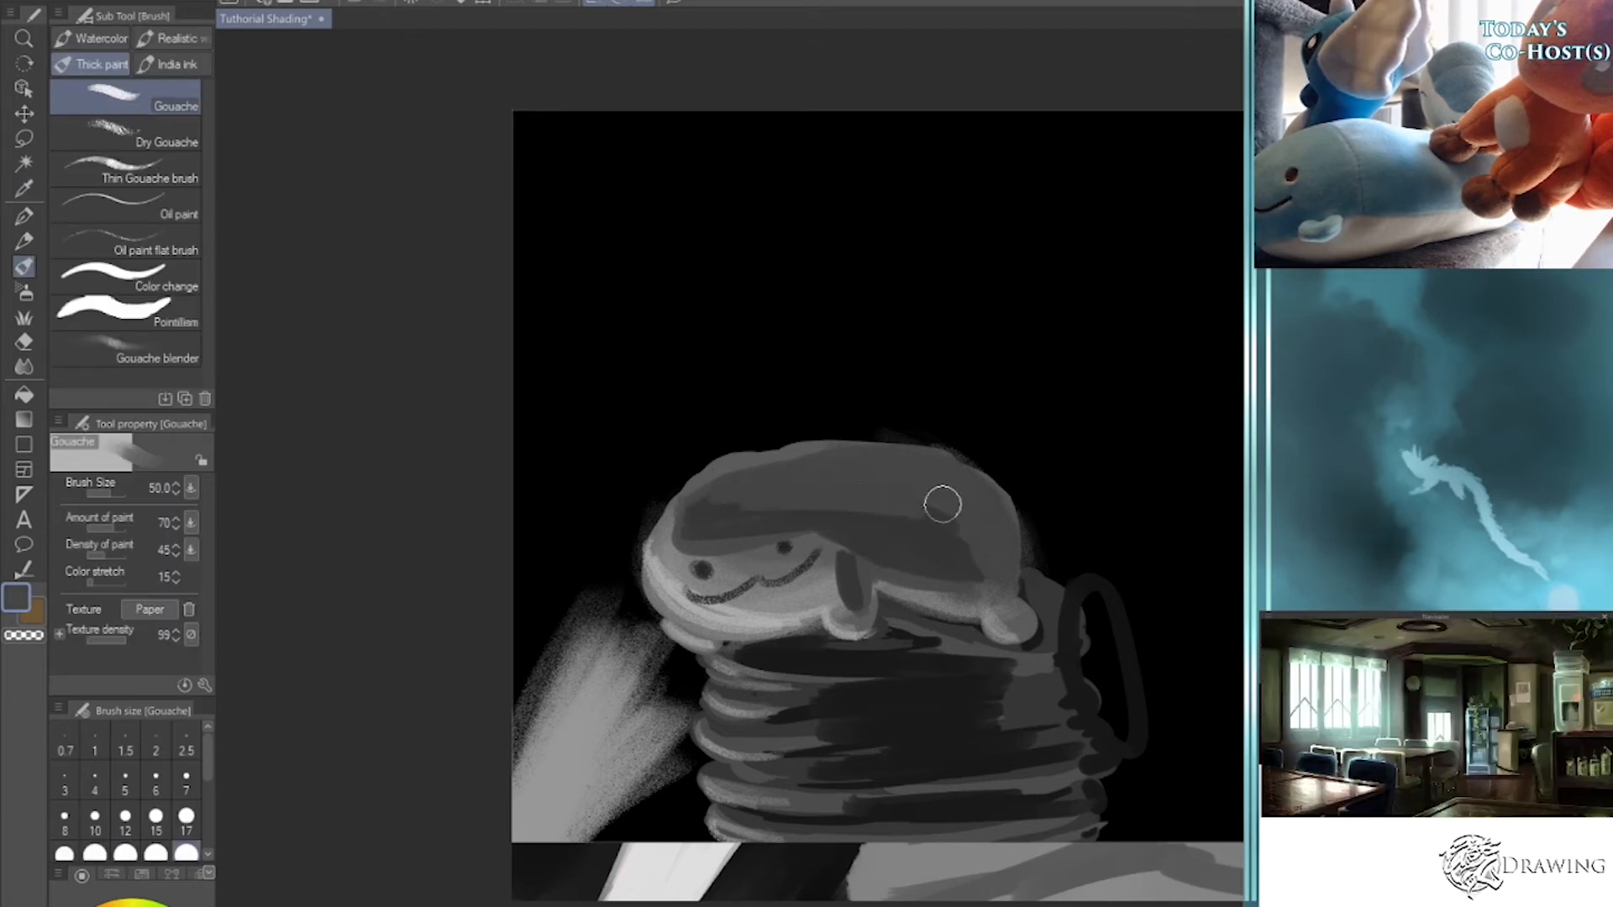
- Paint grey rims down the stack's rear edge, and cover the layers beside them with sampled dark grey at brush size 40
key("bracketleft")
mouse_move(1052, 579)
left_mouse_down()
mouse_move(1090, 616)
mouse_move(1069, 656)
mouse_move(1095, 733)
mouse_move(1092, 827)
left_mouse_up()
key("u")
key("i")
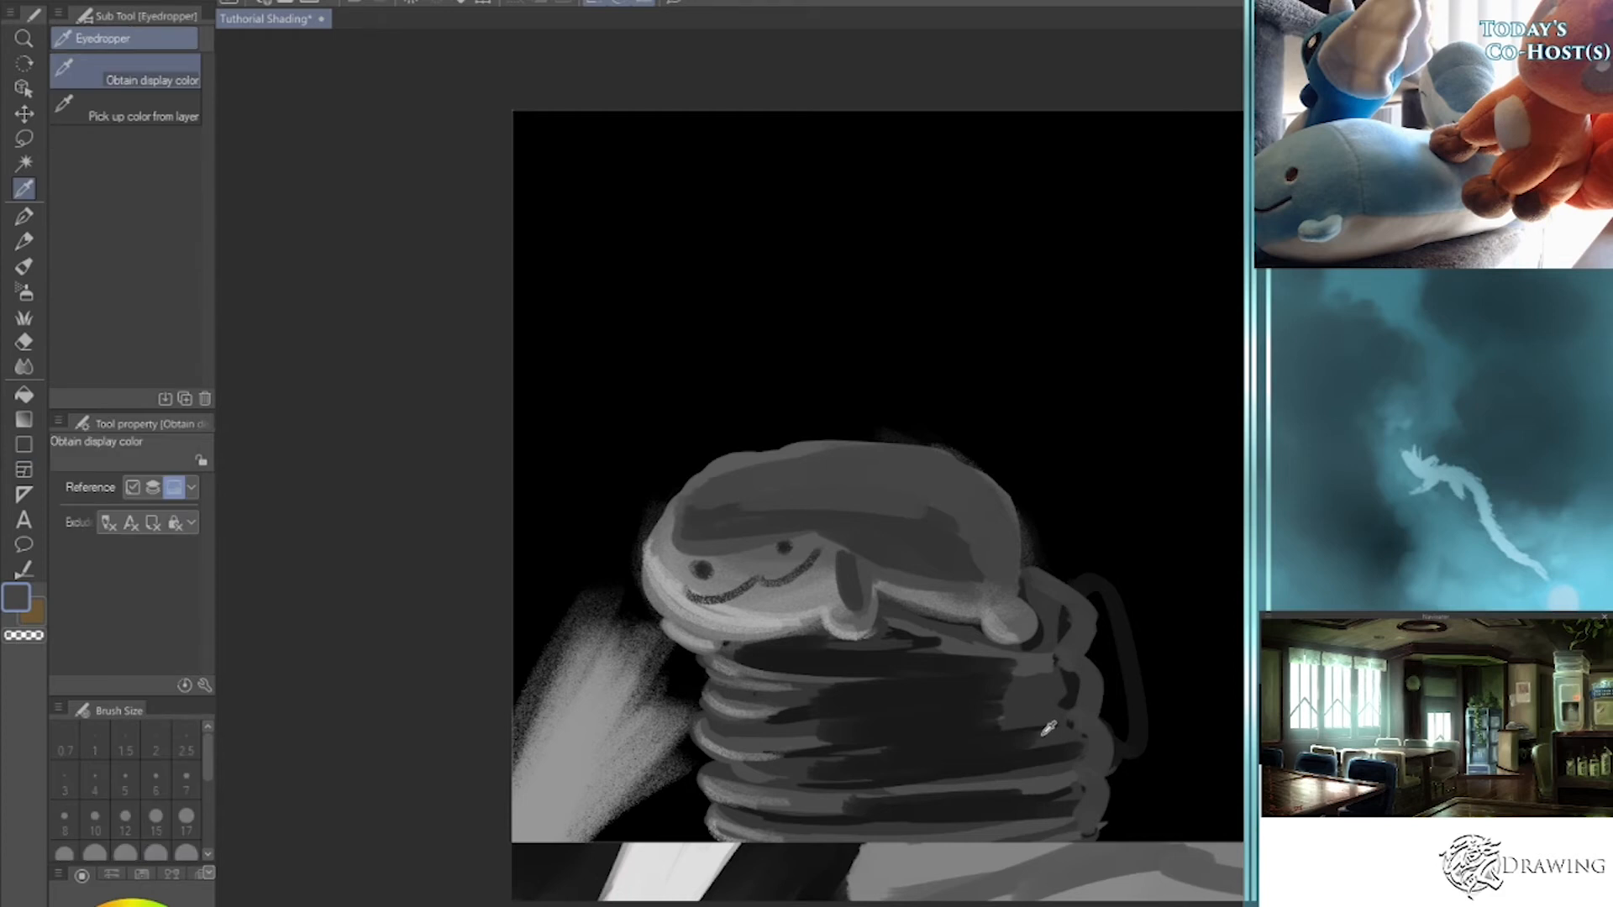
left_click(1038, 729)
key("b")
mouse_move(1076, 731)
left_mouse_down()
mouse_move(1089, 740)
mouse_move(998, 765)
left_mouse_up()
mouse_move(1013, 714)
left_mouse_down()
mouse_move(1062, 677)
mouse_move(1070, 617)
mouse_move(1054, 638)
mouse_move(916, 623)
mouse_move(861, 641)
mouse_move(1012, 654)
left_mouse_up()
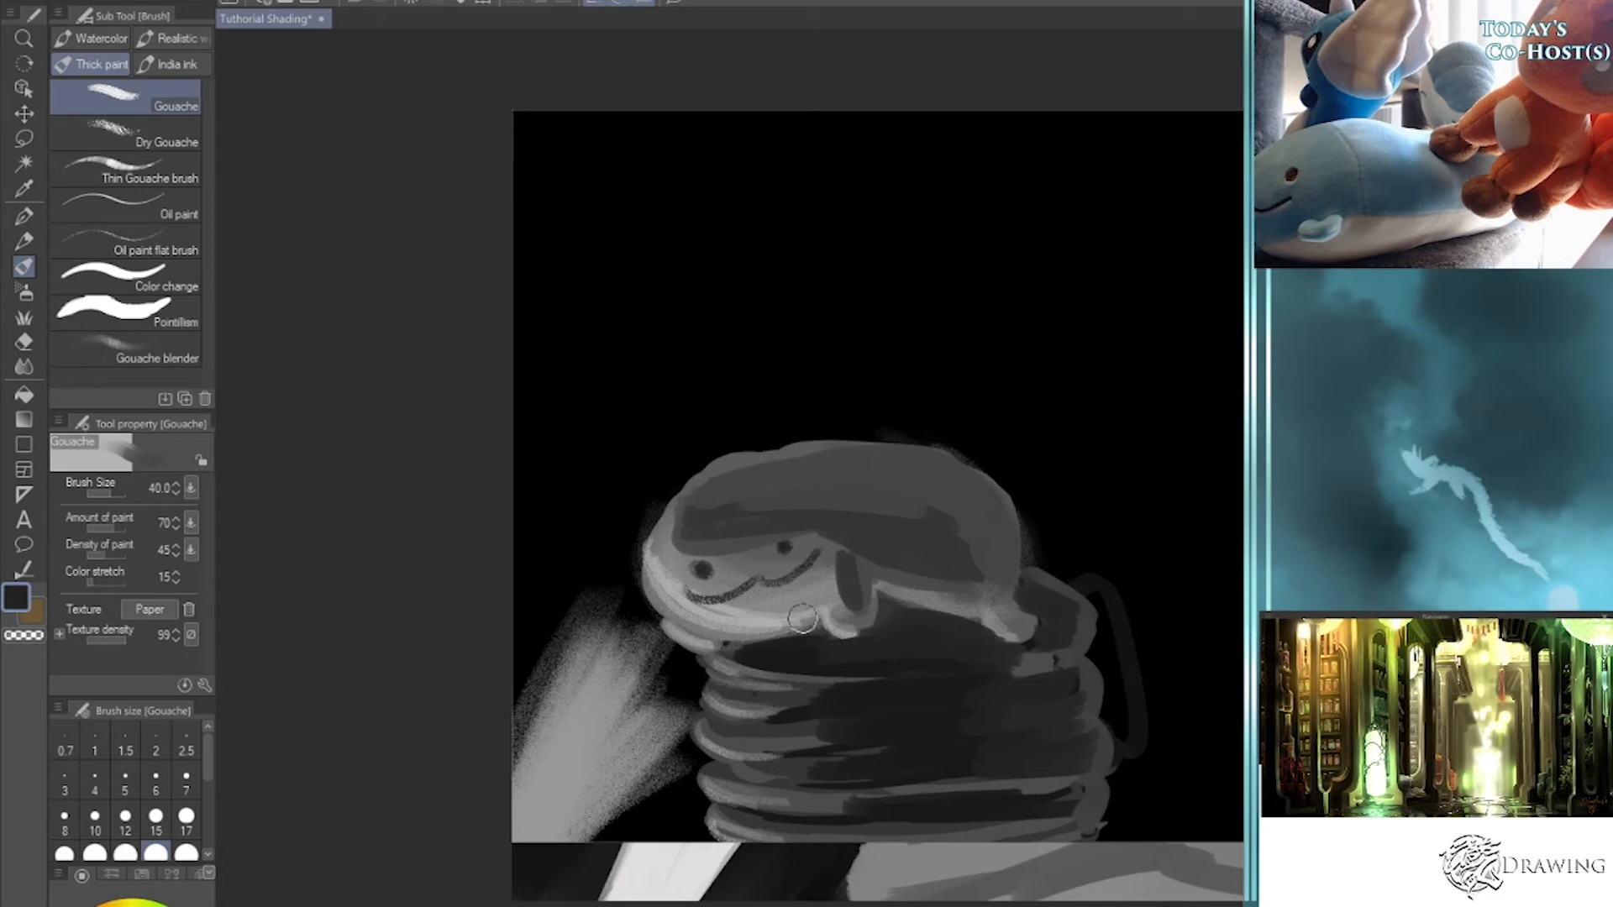
- Paint mid-grey shadow over the creature's back and down into the front flipper at brush size 40
key("bracketleft")
key("bracketleft")
key("bracketleft")
key("bracketleft")
key("bracketright")
key("bracketright")
key("bracketright")
key("bracketright")
mouse_move(849, 493)
left_mouse_down()
mouse_move(695, 535)
mouse_move(826, 503)
mouse_move(689, 519)
mouse_move(903, 517)
mouse_move(805, 502)
mouse_move(841, 533)
mouse_move(859, 522)
mouse_move(847, 605)
left_mouse_up()
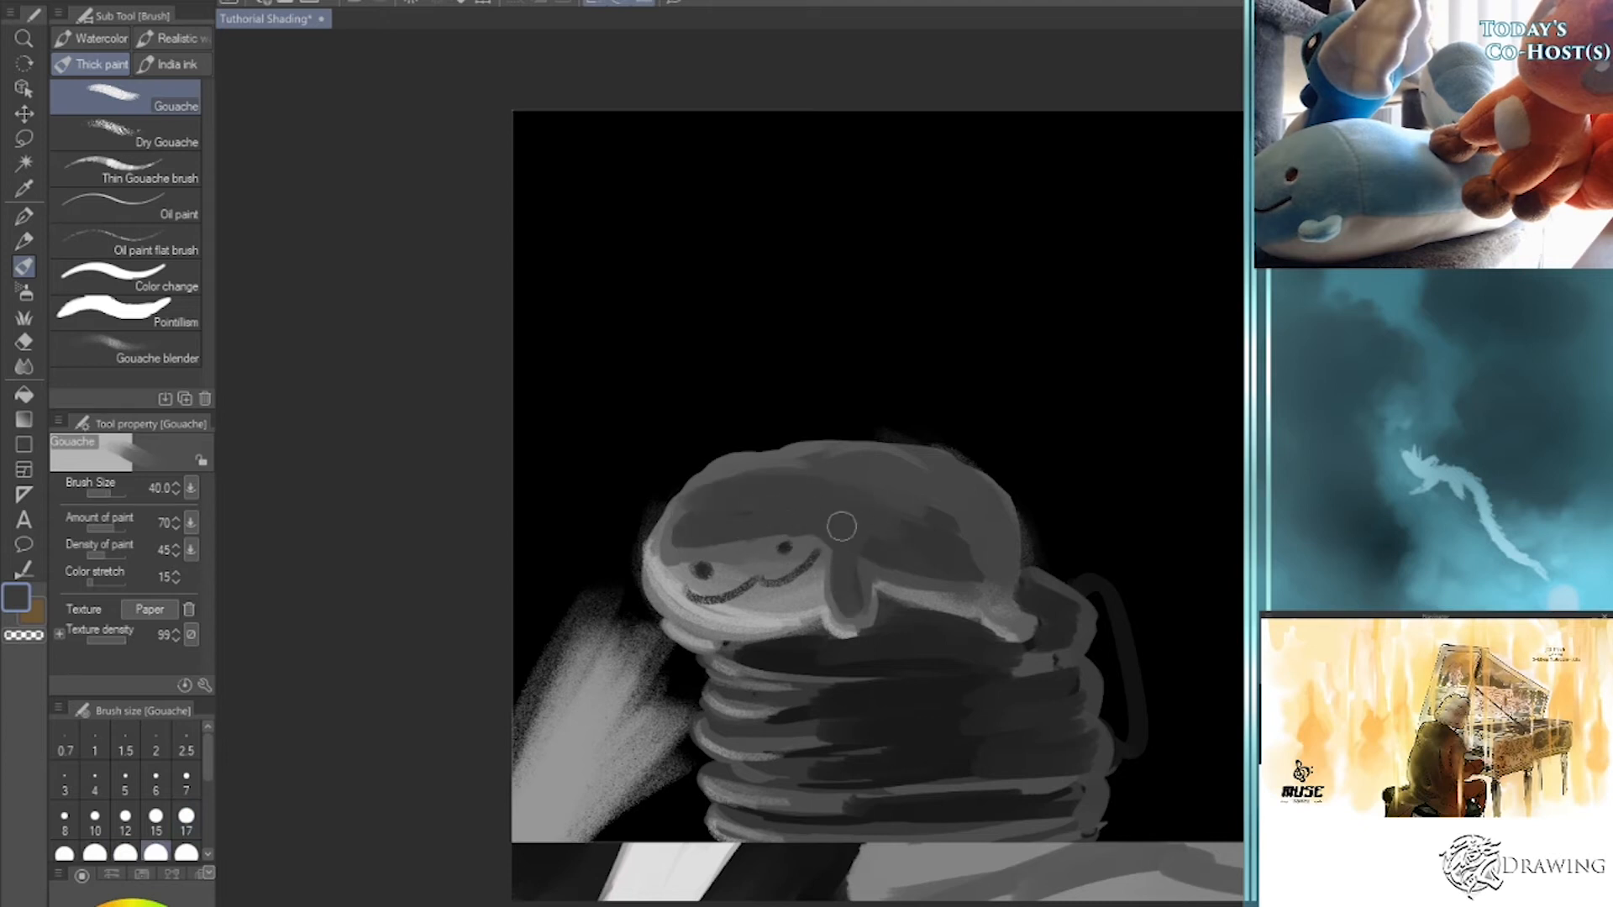
- Paint mid-grey strokes along the edges of the stack's upper layers at brush size 20
key("bracketleft")
key("bracketleft")
key("bracketleft")
left_click_drag(785, 664, 893, 671)
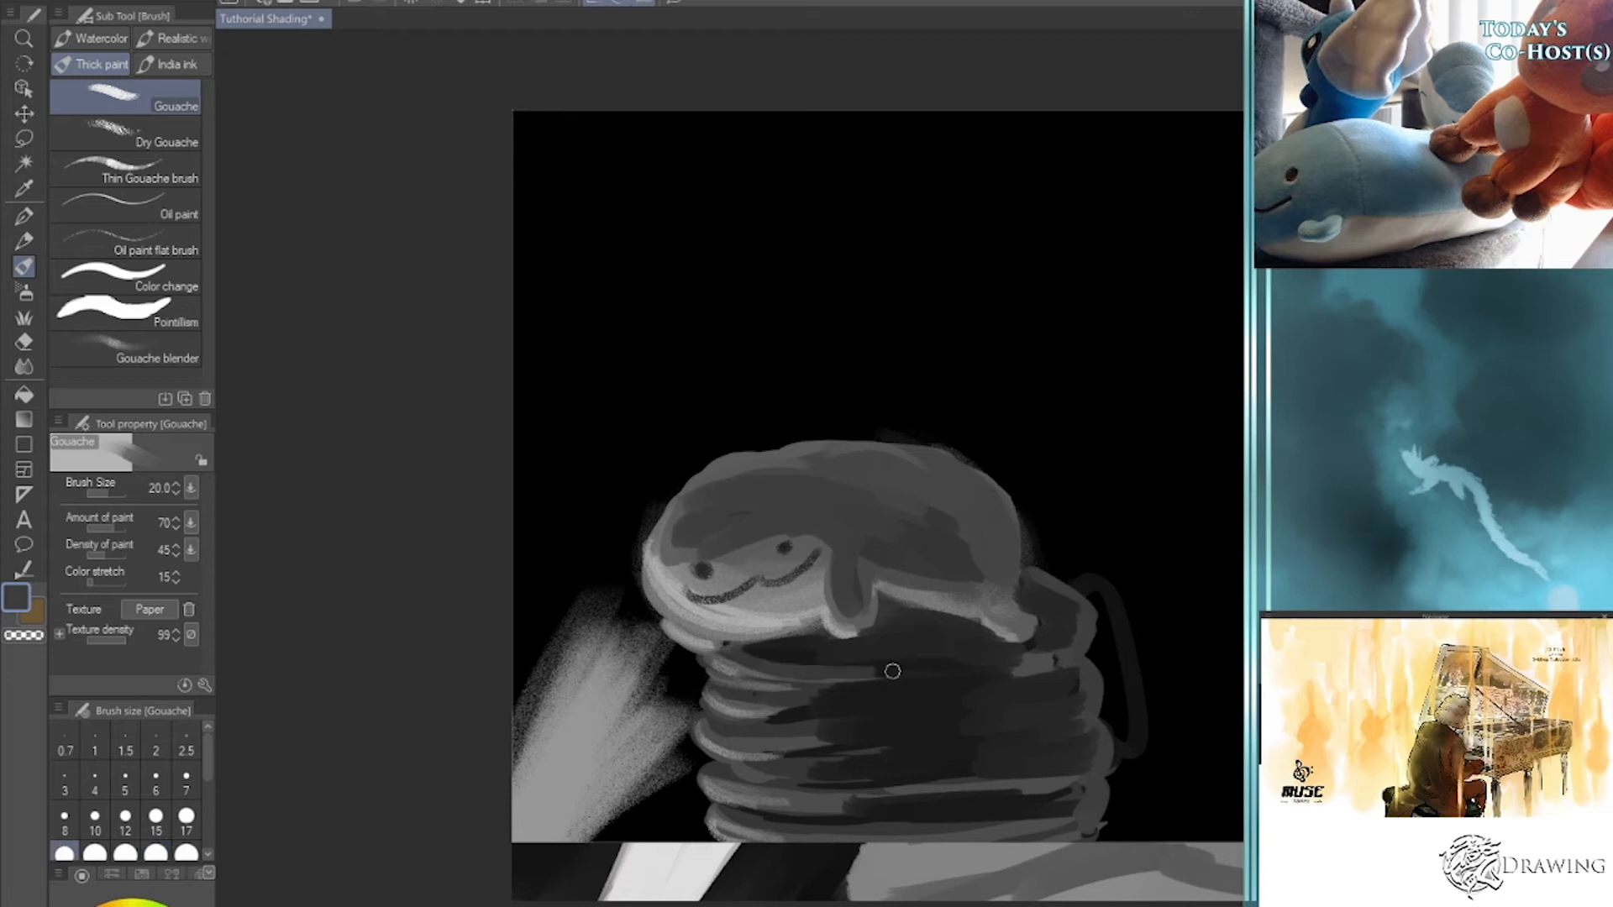
left_click_drag(741, 712, 953, 699)
left_click_drag(722, 744, 972, 736)
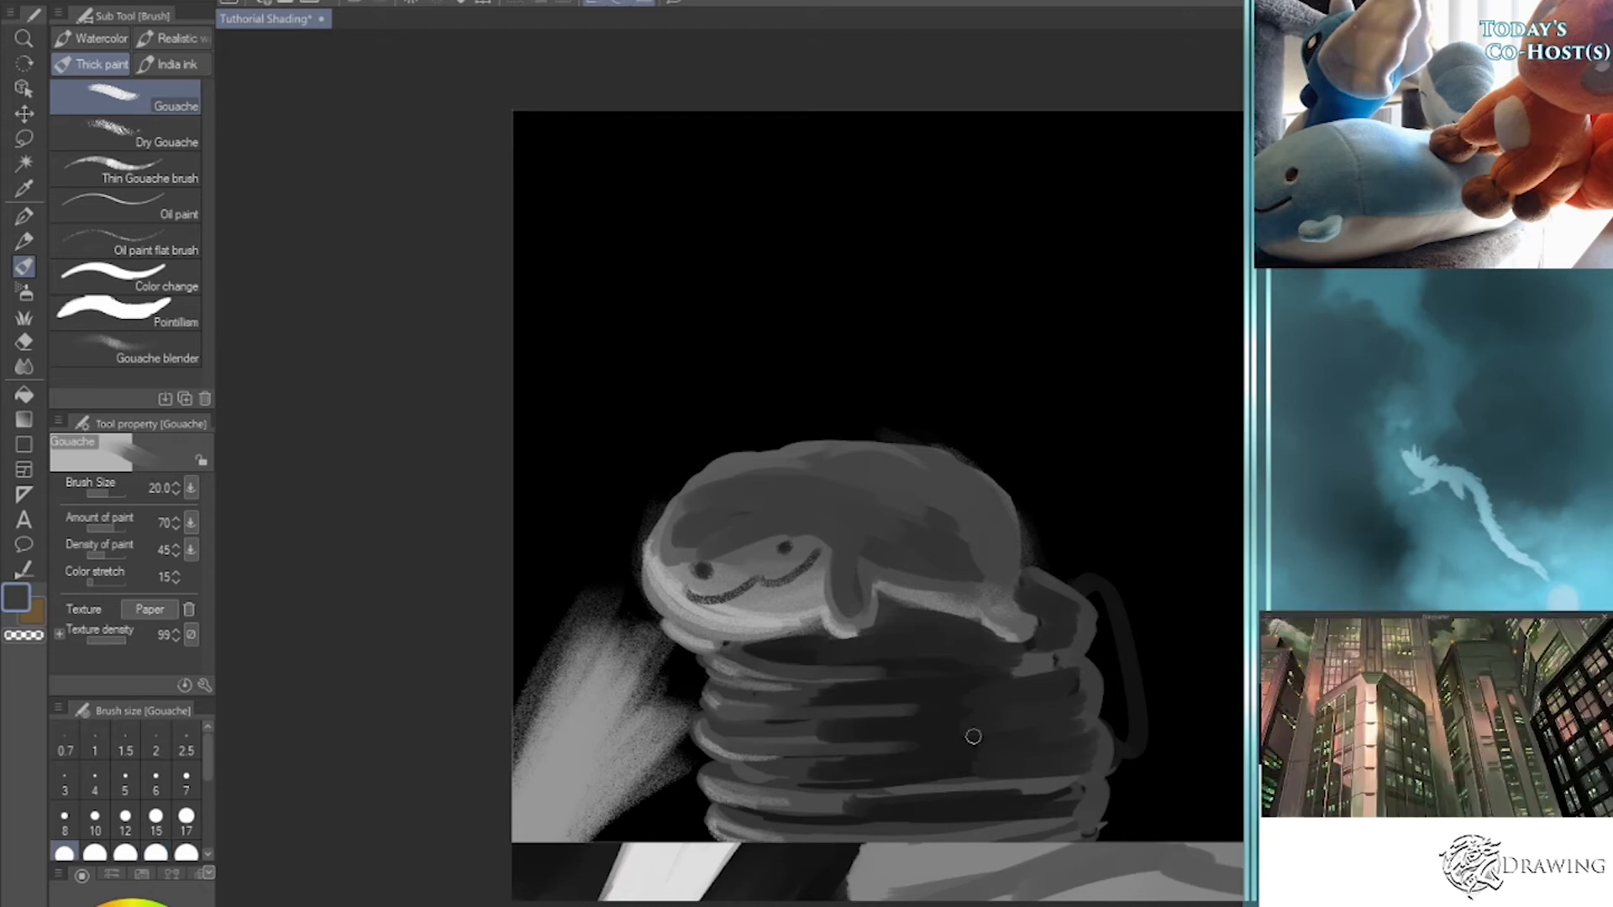
- Darken the stack's lower layers in the smaller study, and cover the rear edge of the upper layers with sampled dark grey at brush size 20
mouse_move(740, 794)
left_mouse_down()
mouse_move(982, 778)
mouse_move(1075, 811)
left_mouse_up()
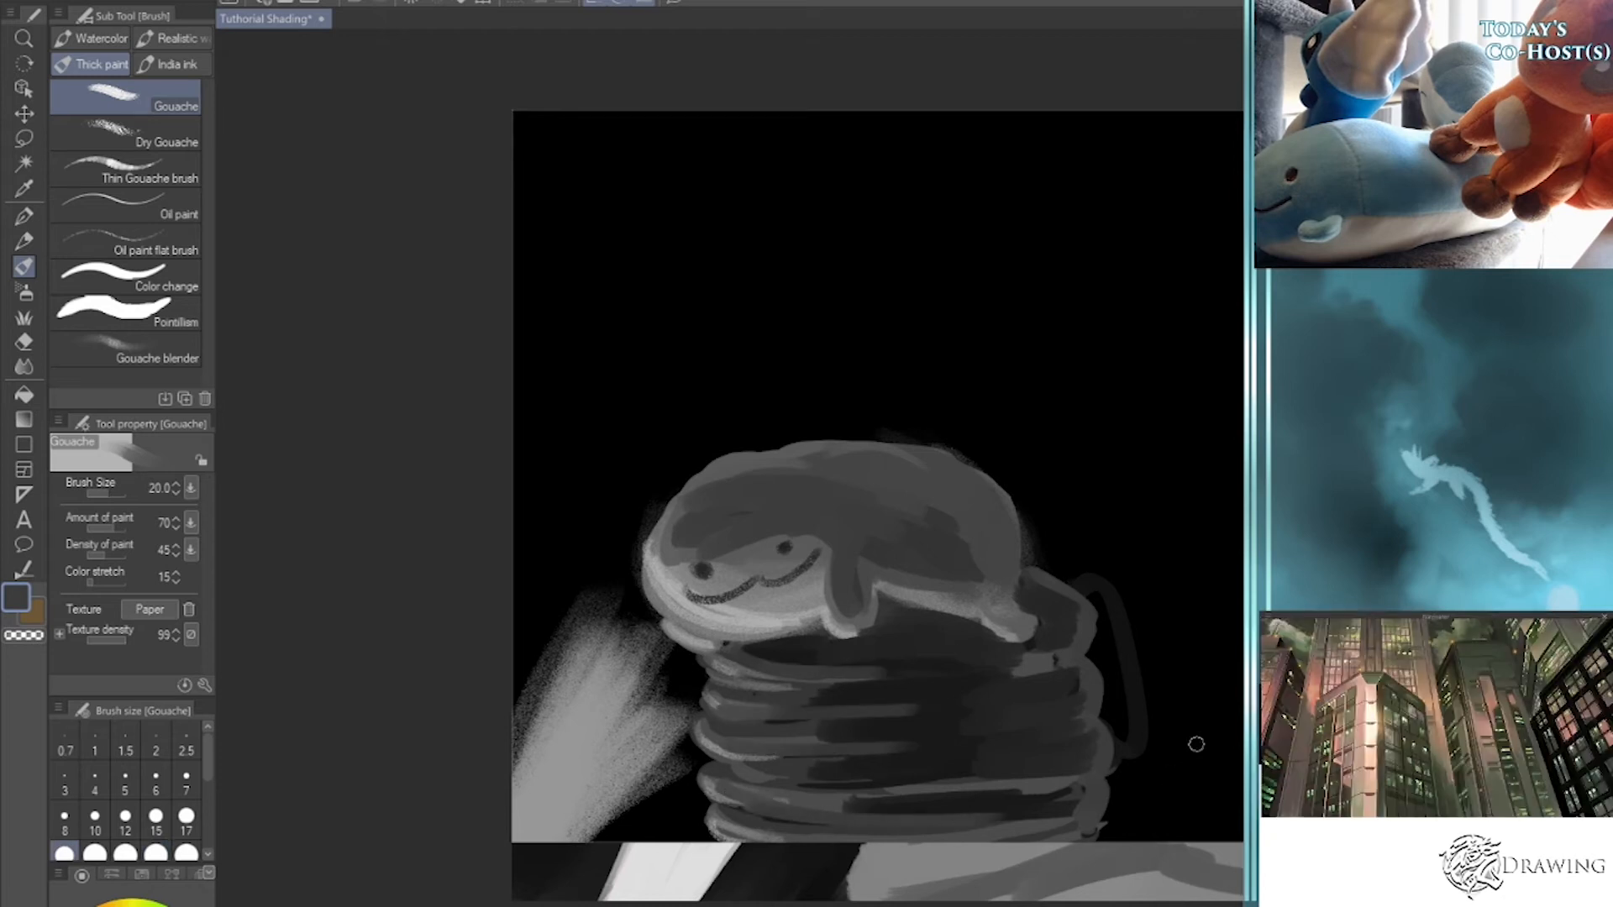
key("u")
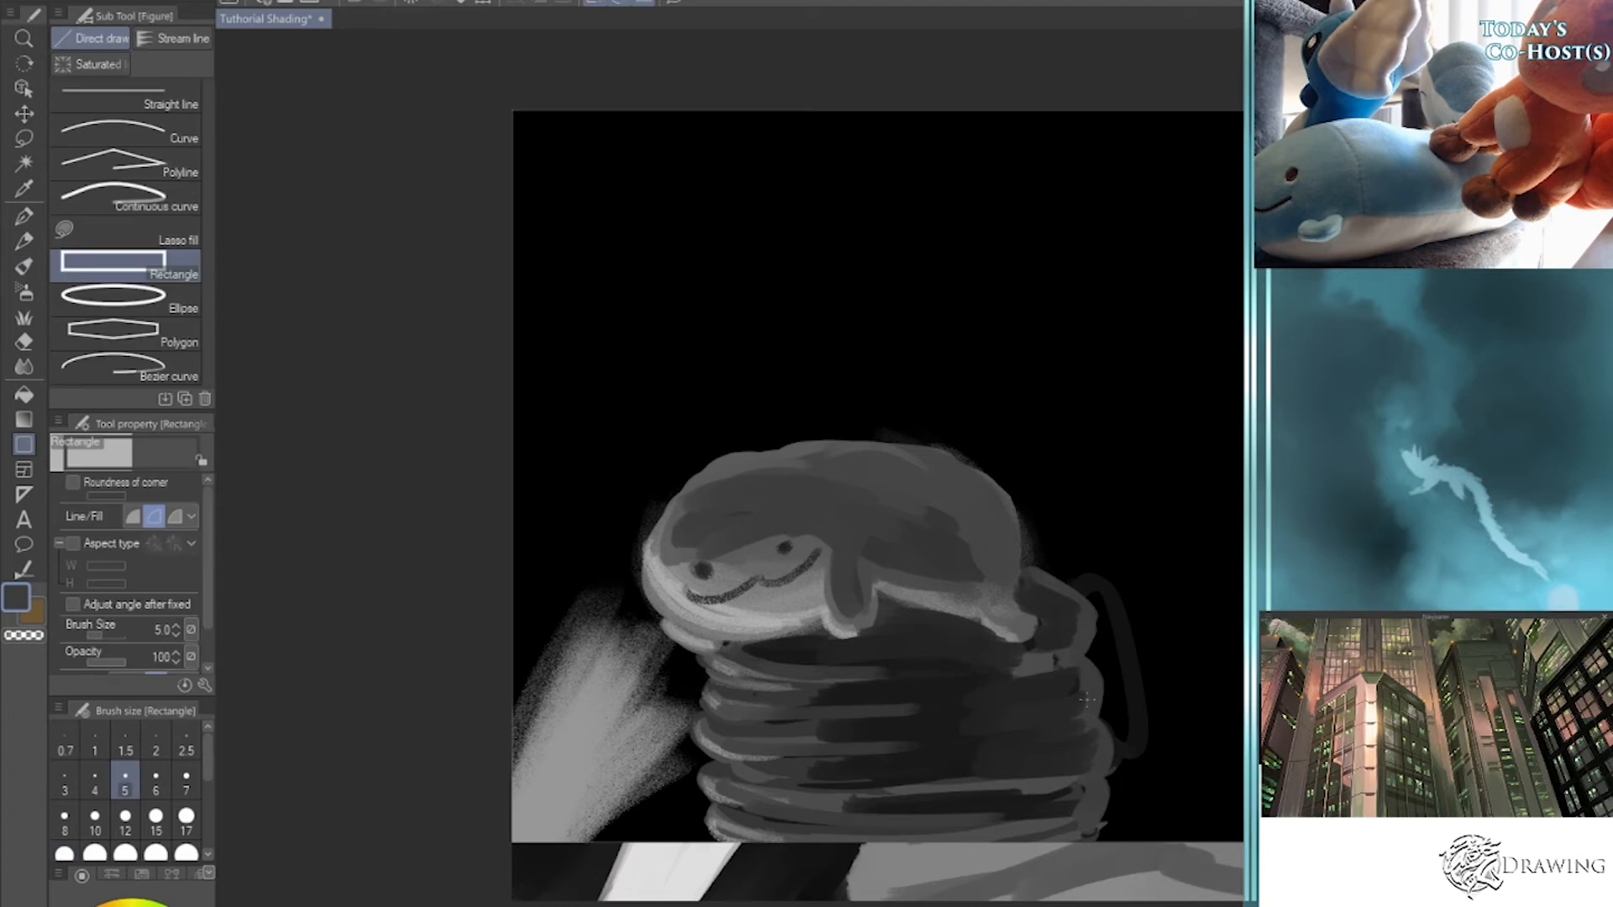
key("i")
left_click(1082, 691)
key("b")
mouse_move(1083, 688)
left_mouse_down()
mouse_move(1059, 663)
mouse_move(986, 672)
mouse_move(1072, 656)
mouse_move(1027, 586)
left_mouse_up()
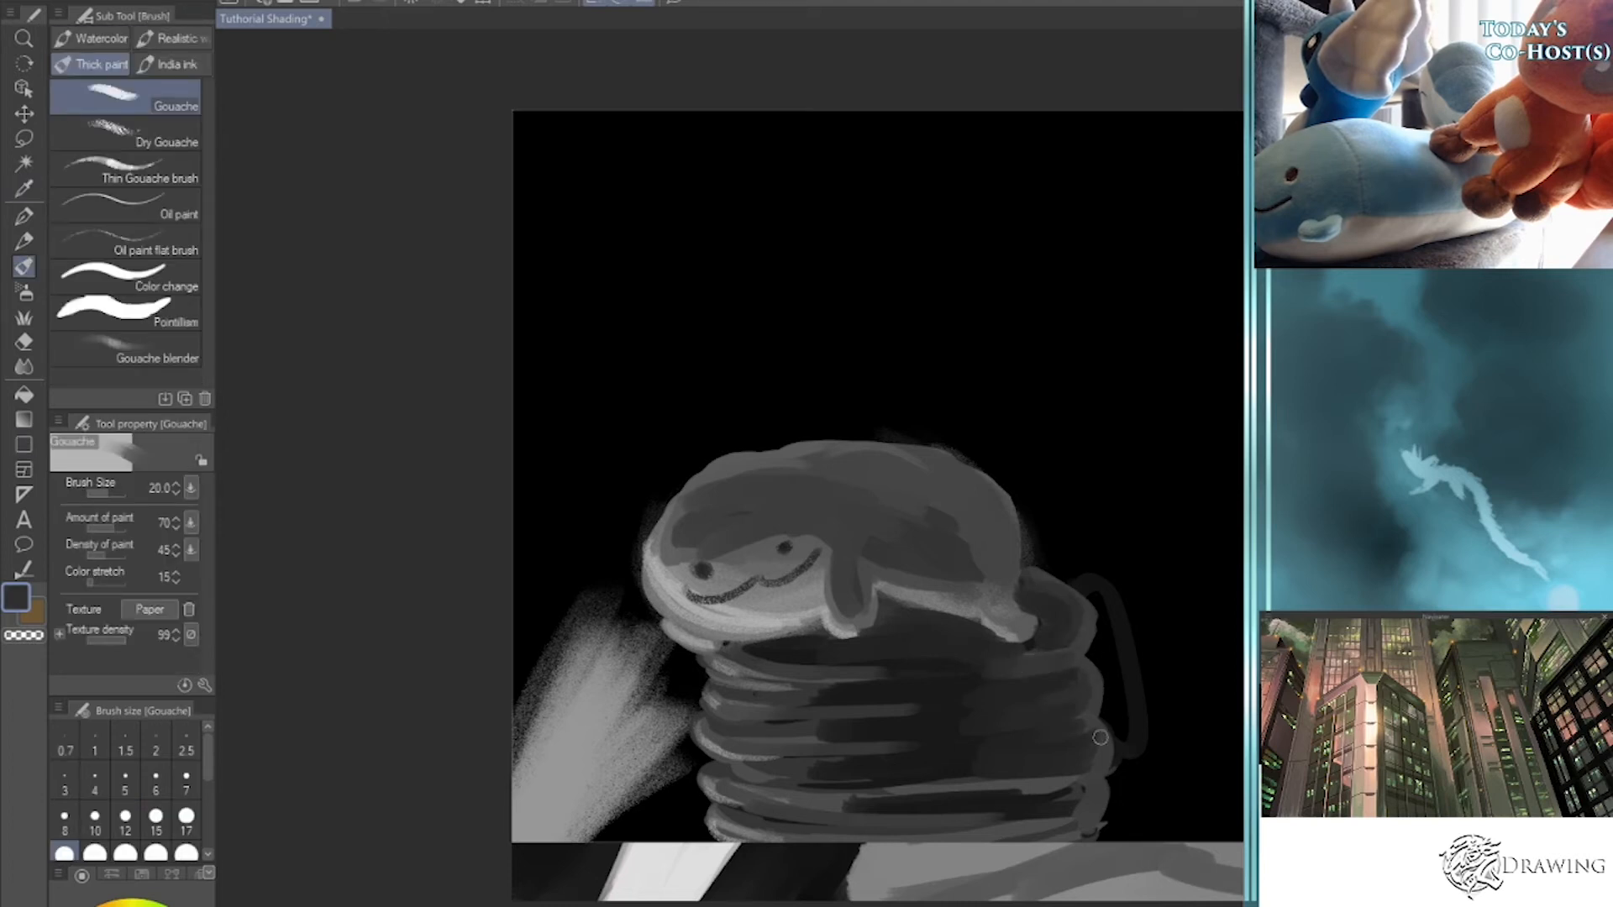
mouse_move(1092, 767)
left_mouse_down()
mouse_move(1022, 769)
mouse_move(1091, 784)
mouse_move(973, 799)
mouse_move(1069, 784)
mouse_move(1003, 820)
left_mouse_up()
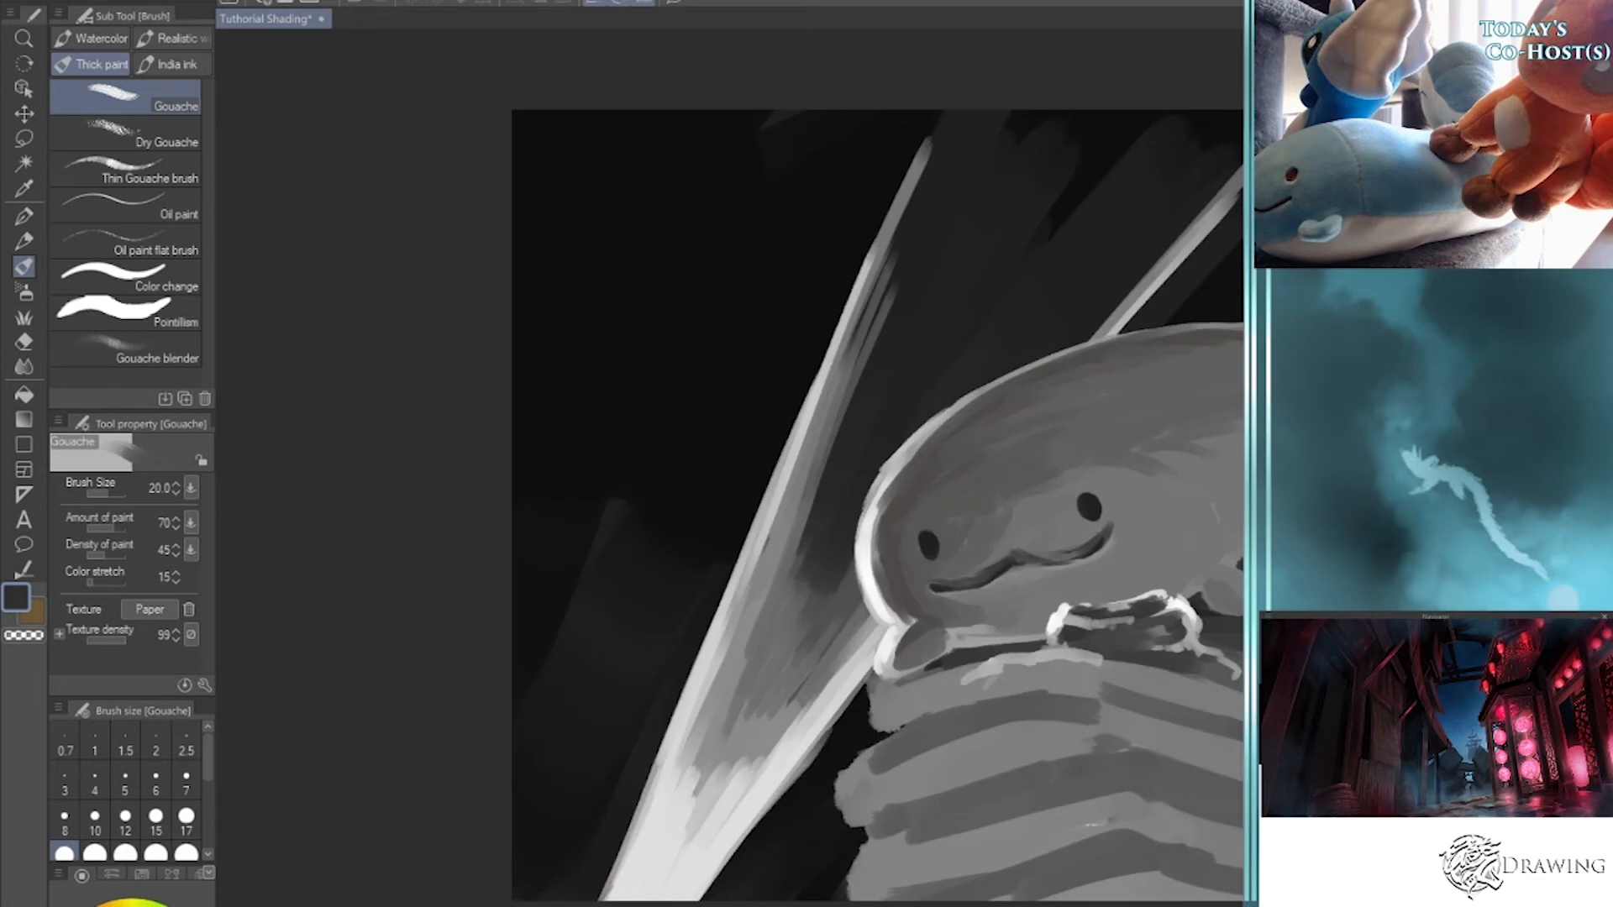
- Sample dark grey in the larger painting and lay shadow over the stack's top surface and down the layers below the small block
left_click_drag(1197, 841, 840, 854)
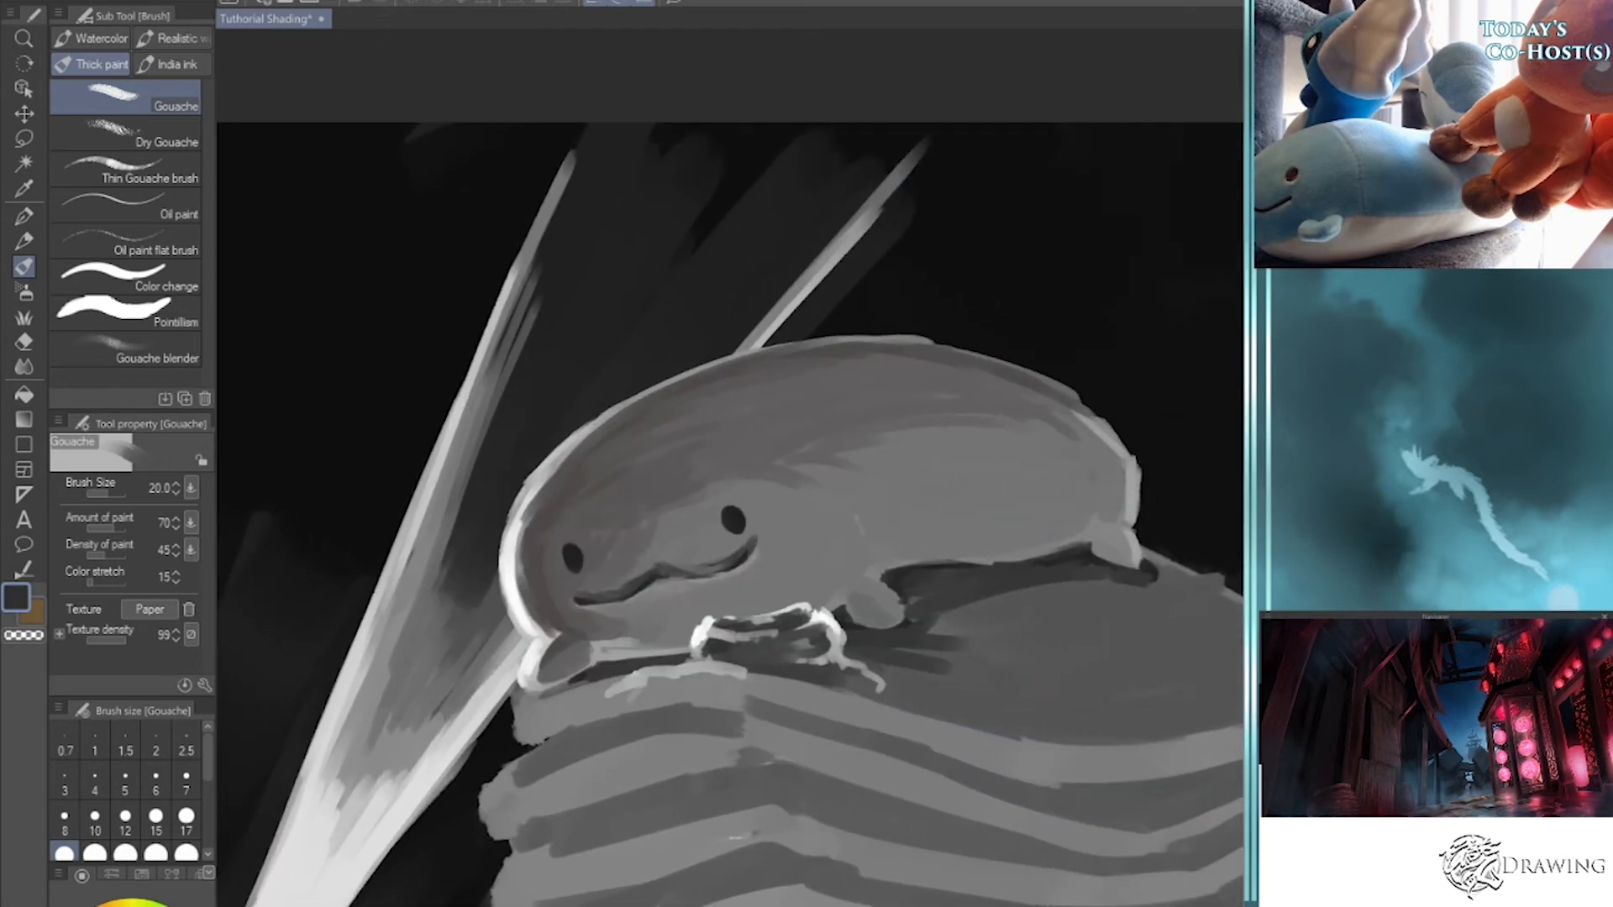
key("i")
left_click(961, 638)
key("b")
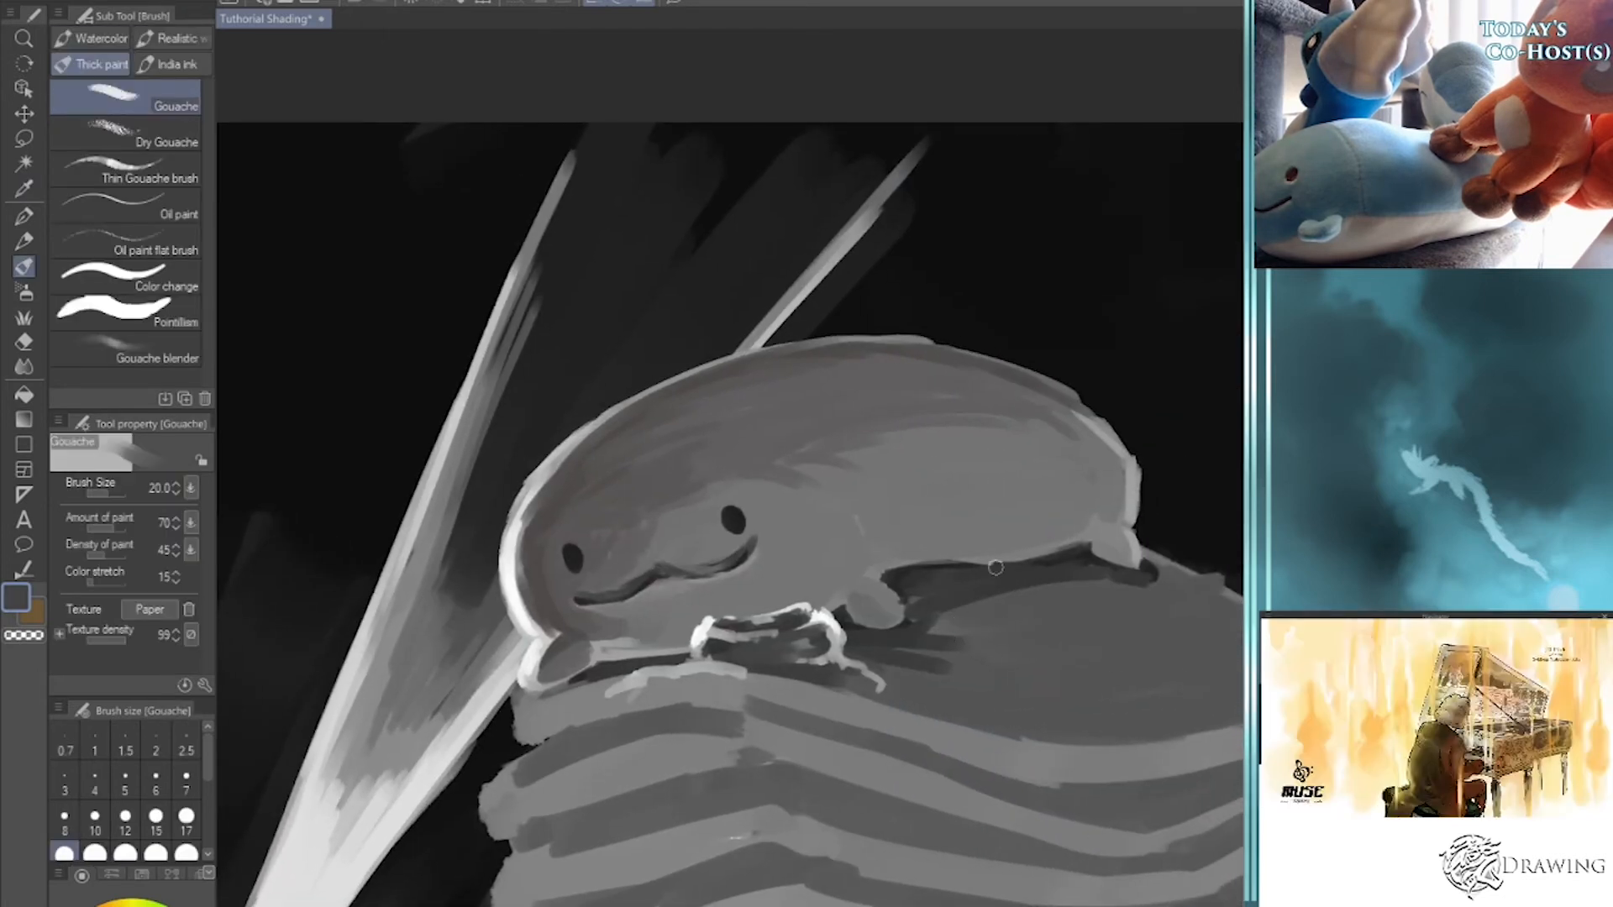
key("bracketright")
key("bracketright")
key("bracketright")
mouse_move(949, 588)
left_mouse_down()
mouse_move(928, 641)
mouse_move(1199, 627)
mouse_move(1174, 705)
mouse_move(1095, 695)
left_mouse_up()
mouse_move(891, 701)
left_mouse_down()
mouse_move(790, 681)
mouse_move(640, 694)
mouse_move(824, 720)
mouse_move(756, 727)
mouse_move(695, 761)
mouse_move(771, 738)
mouse_move(824, 690)
mouse_move(816, 760)
mouse_move(804, 753)
left_mouse_up()
- Paint near-white highlights and dabs along the front boundary of the stack's shadow strip at brush sizes 17 and 20
key("bracketleft")
key("bracketright")
key("bracketright")
key("bracketright")
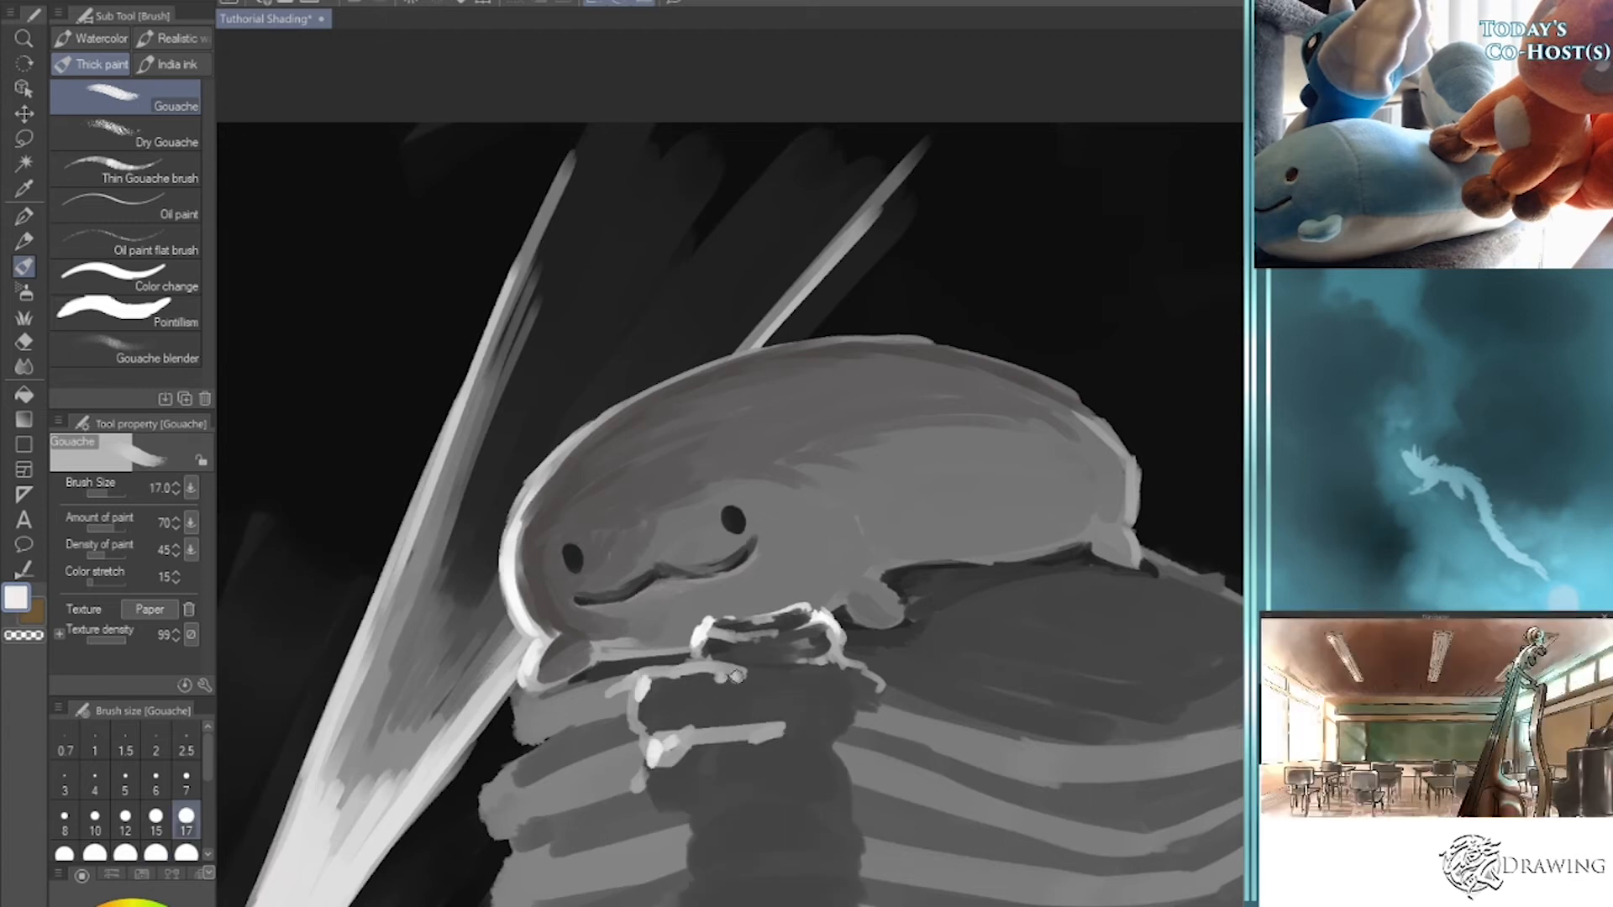
left_click_drag(777, 681, 805, 681)
key("bracketright")
left_click_drag(691, 826, 706, 820)
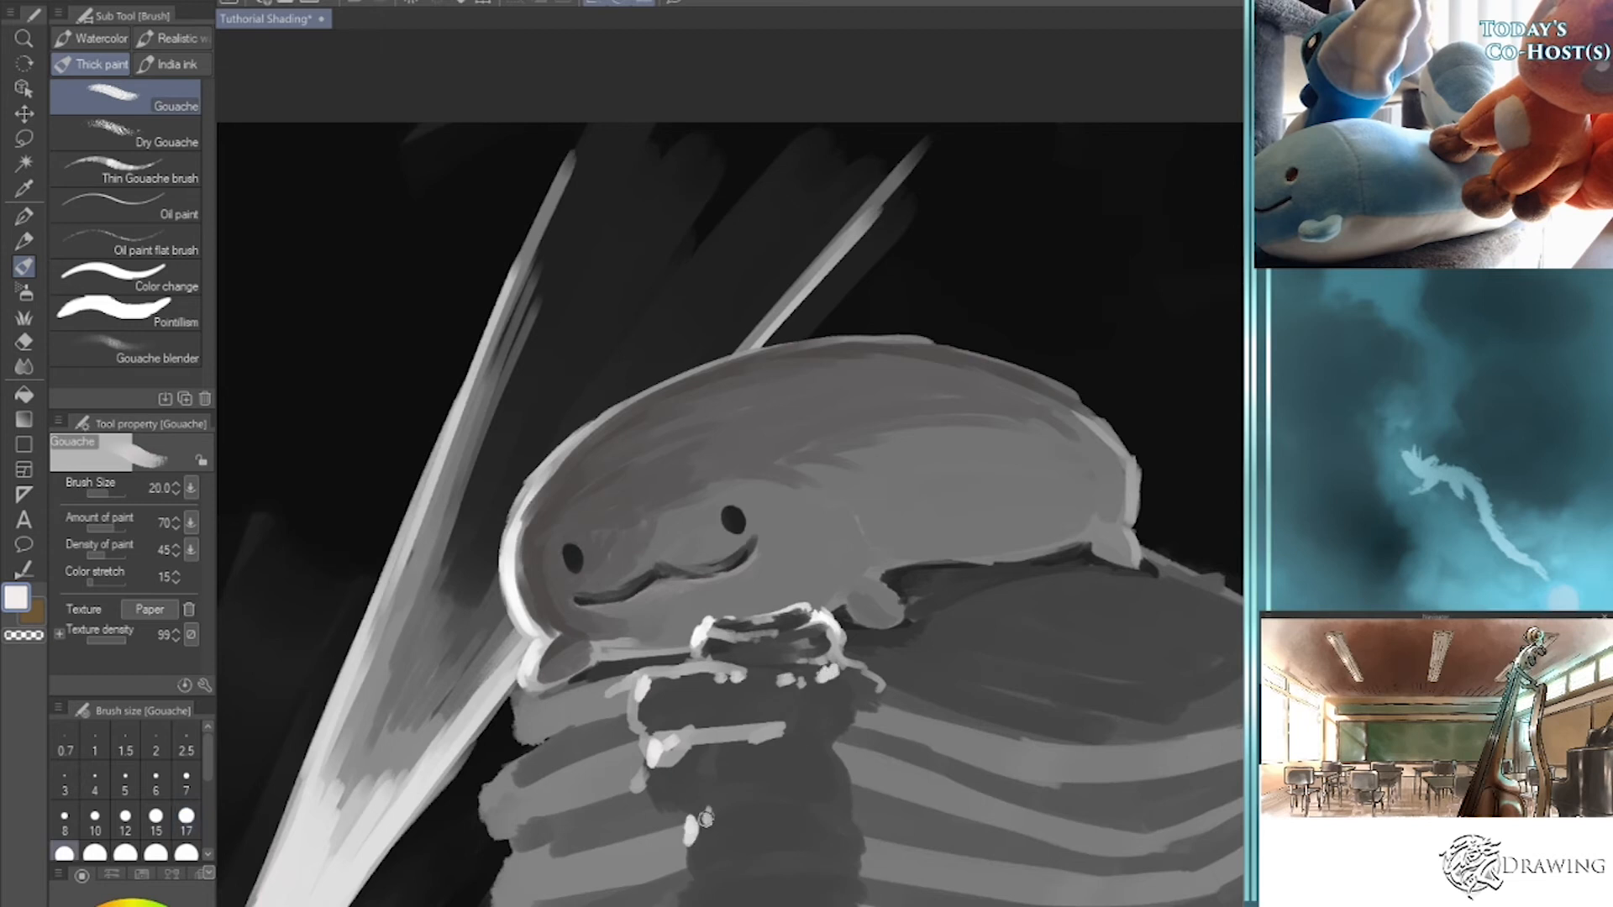
- Sample the shadow grey and trim the highlight strokes on the strip below the small block at brush size 25
left_click(825, 713, "alt")
mouse_move(690, 755)
left_mouse_down()
mouse_move(655, 773)
mouse_move(791, 733)
left_mouse_up()
key("bracketright")
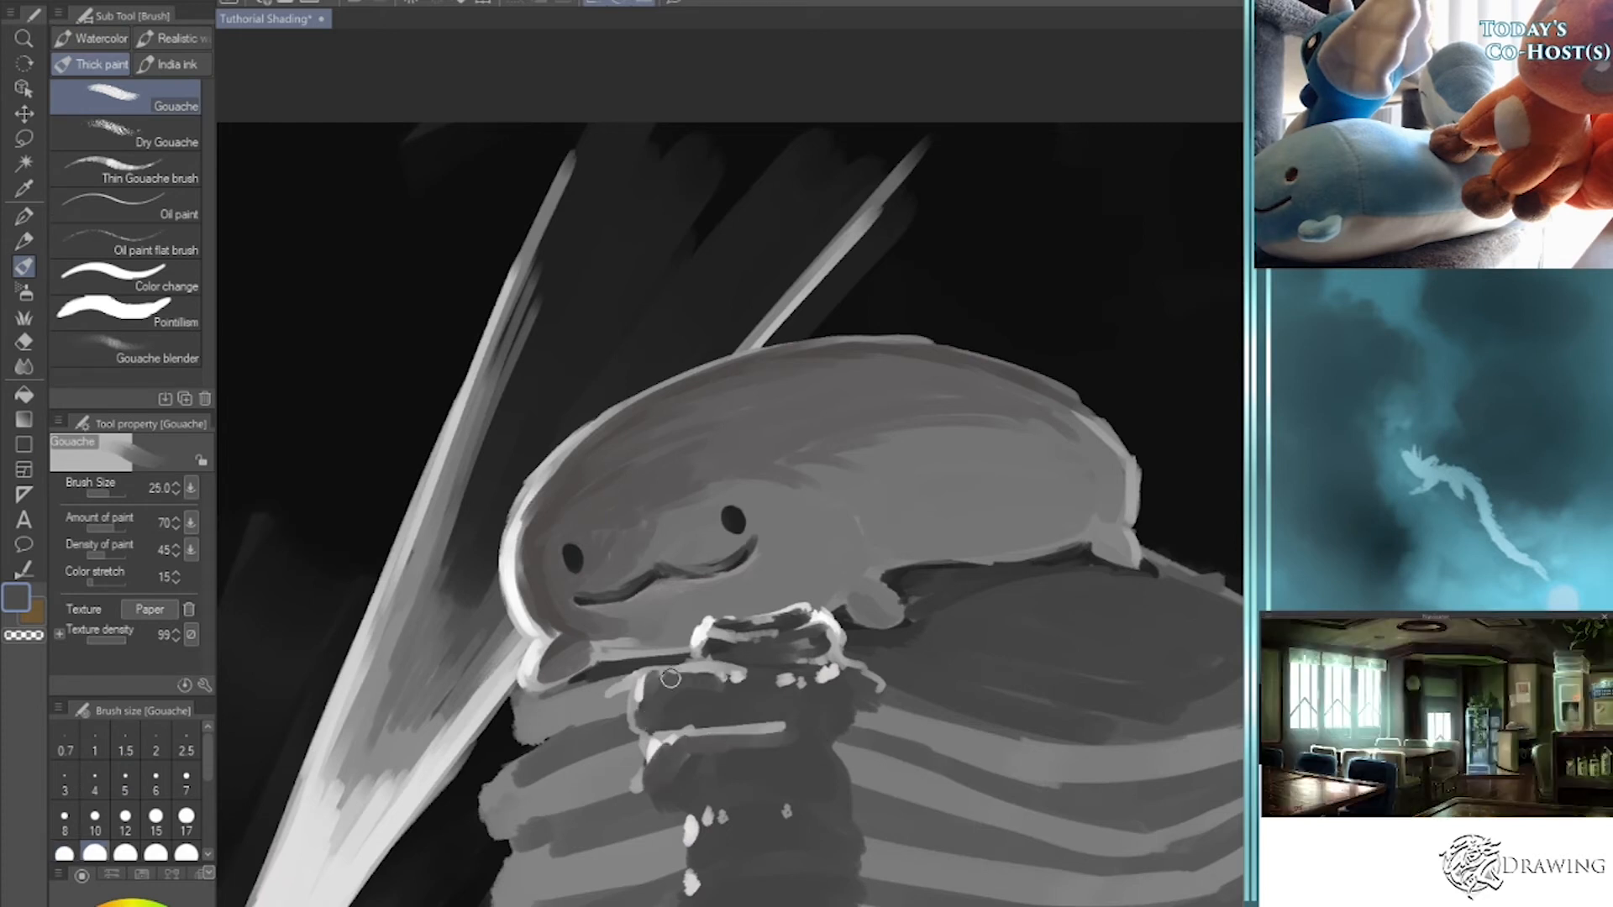
- Sample lighter greys and paint the layer edges within the shadow strip and along the top layer's rim at brush size 17
left_click(641, 739, "alt")
key("bracketleft")
key("bracketleft")
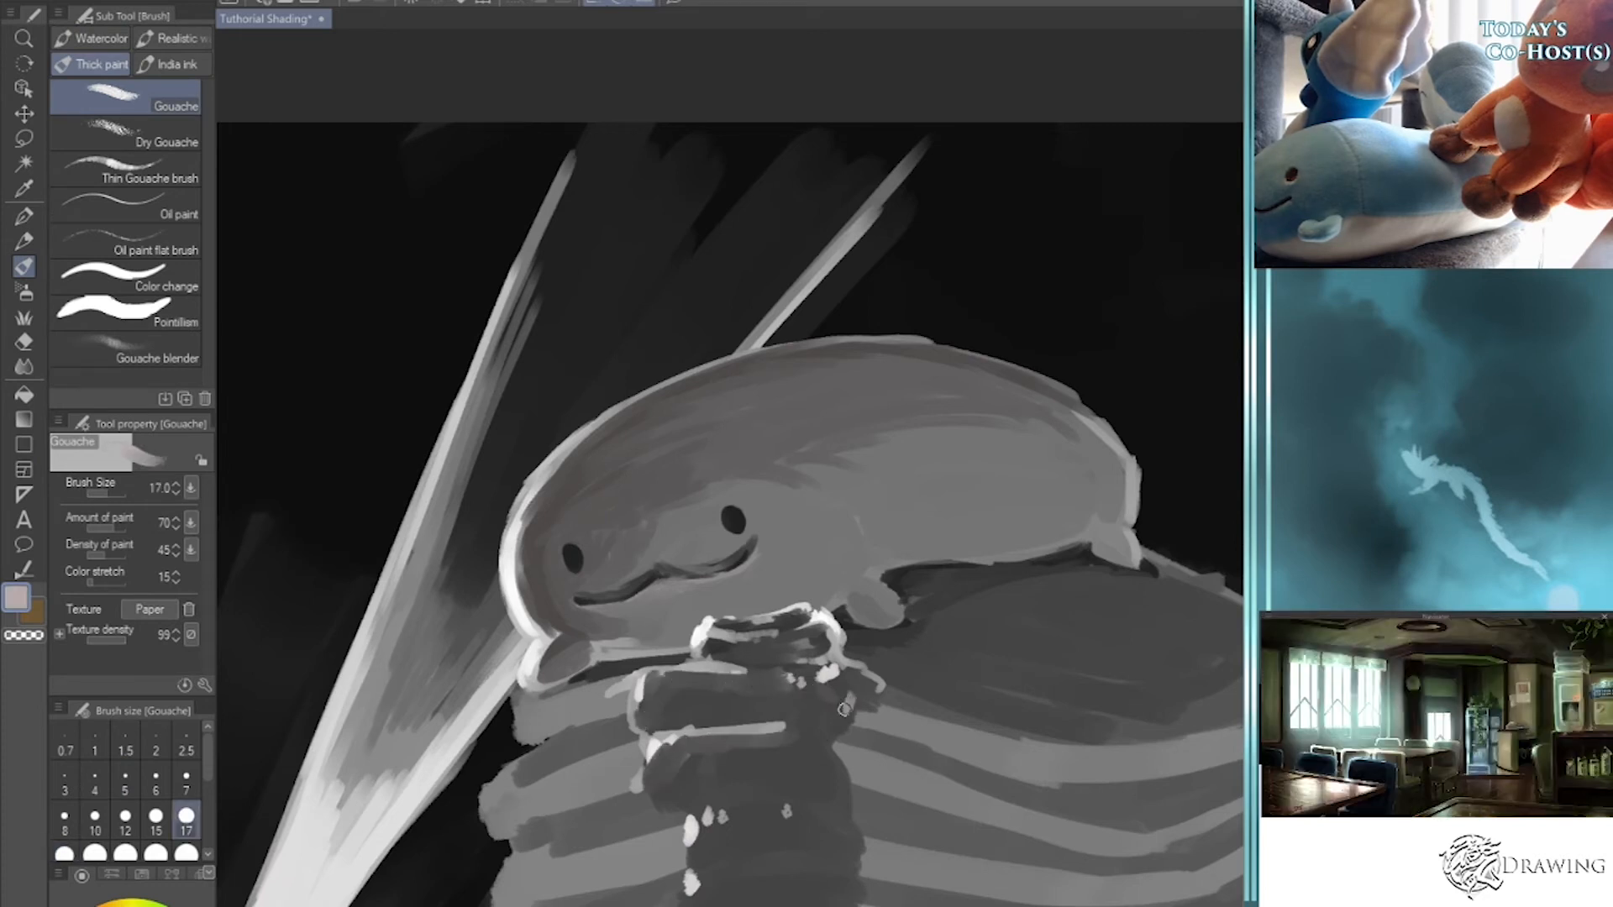
left_click(837, 701, "alt")
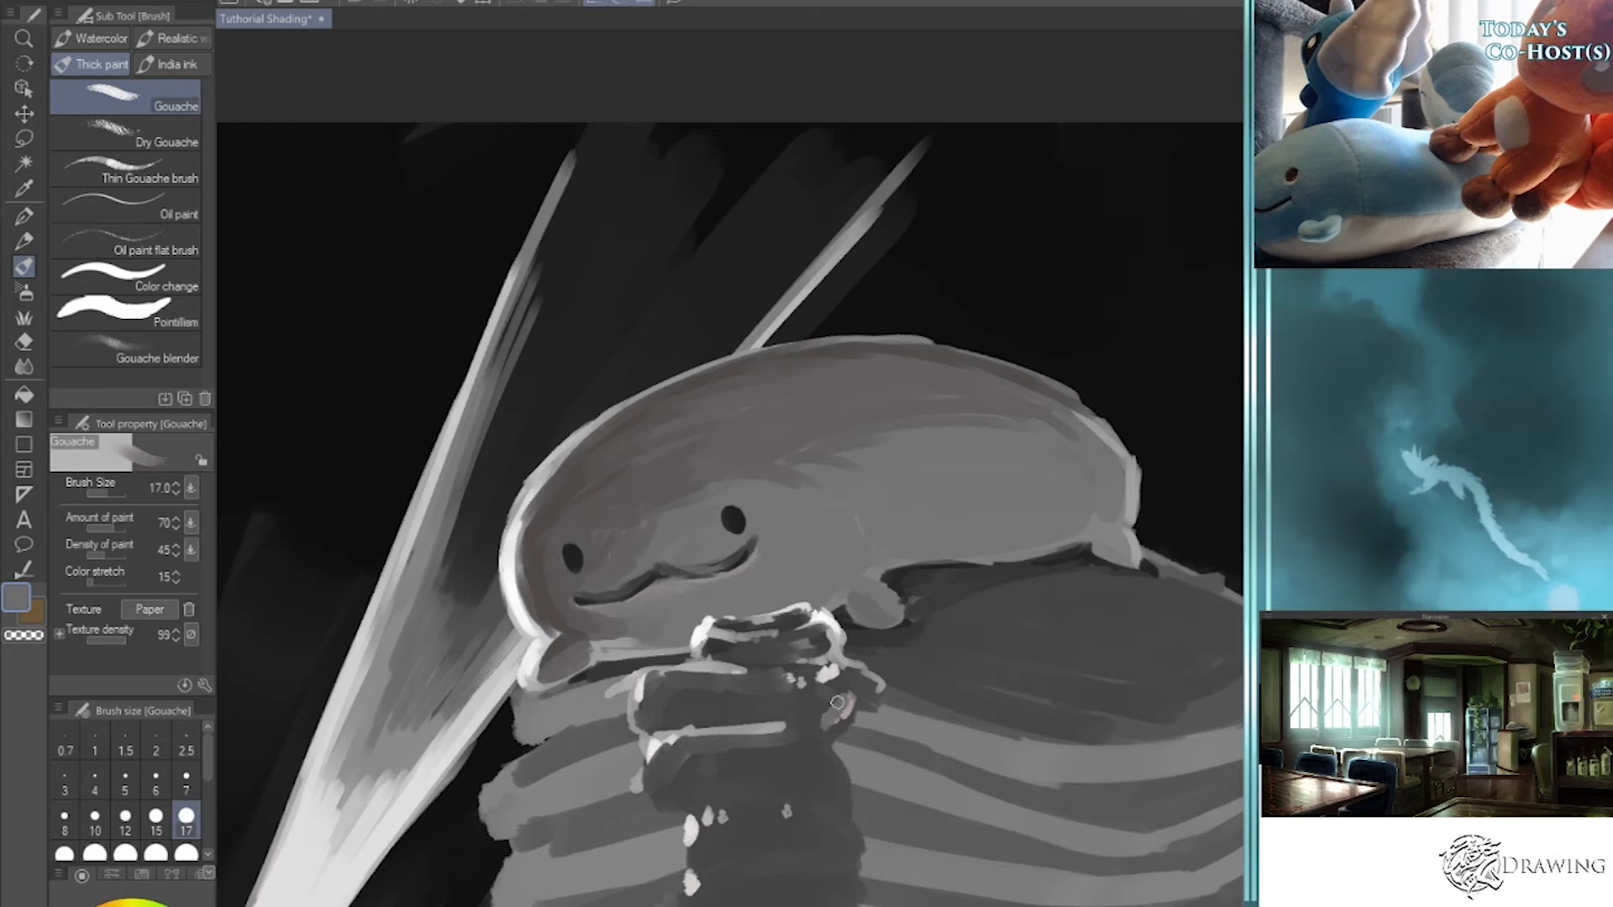
mouse_move(835, 702)
left_mouse_down()
mouse_move(789, 717)
mouse_move(895, 691)
mouse_move(877, 671)
mouse_move(989, 705)
mouse_move(904, 687)
mouse_move(727, 720)
mouse_move(792, 732)
mouse_move(730, 749)
mouse_move(823, 772)
left_mouse_up()
left_click_drag(743, 805, 843, 799)
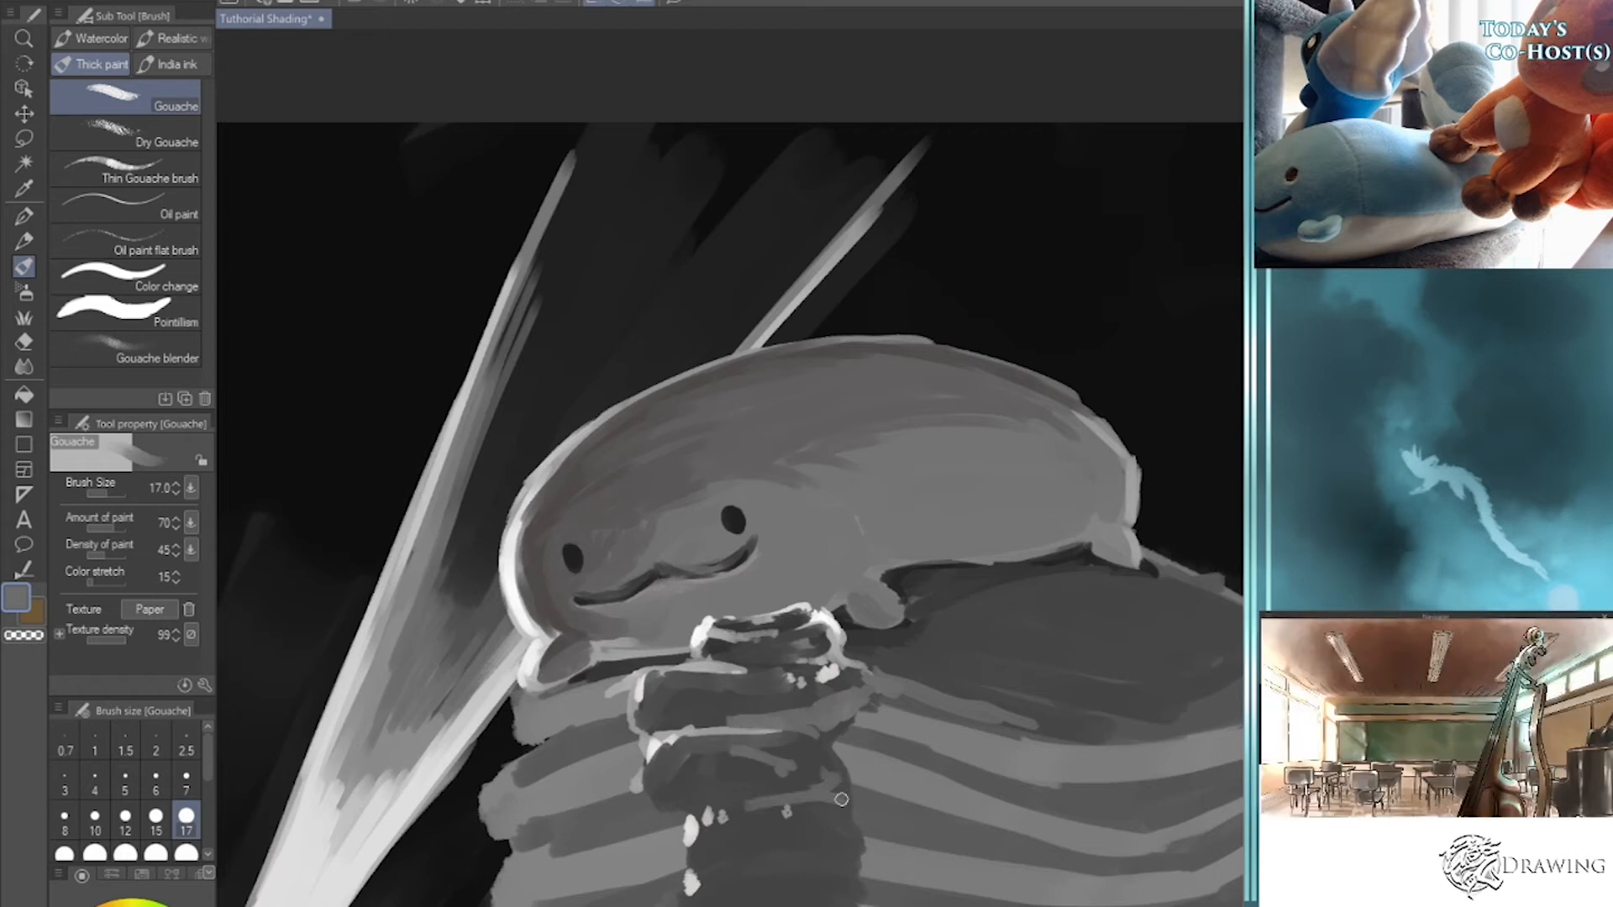
mouse_move(702, 760)
left_mouse_down()
mouse_move(654, 771)
mouse_move(731, 761)
left_mouse_up()
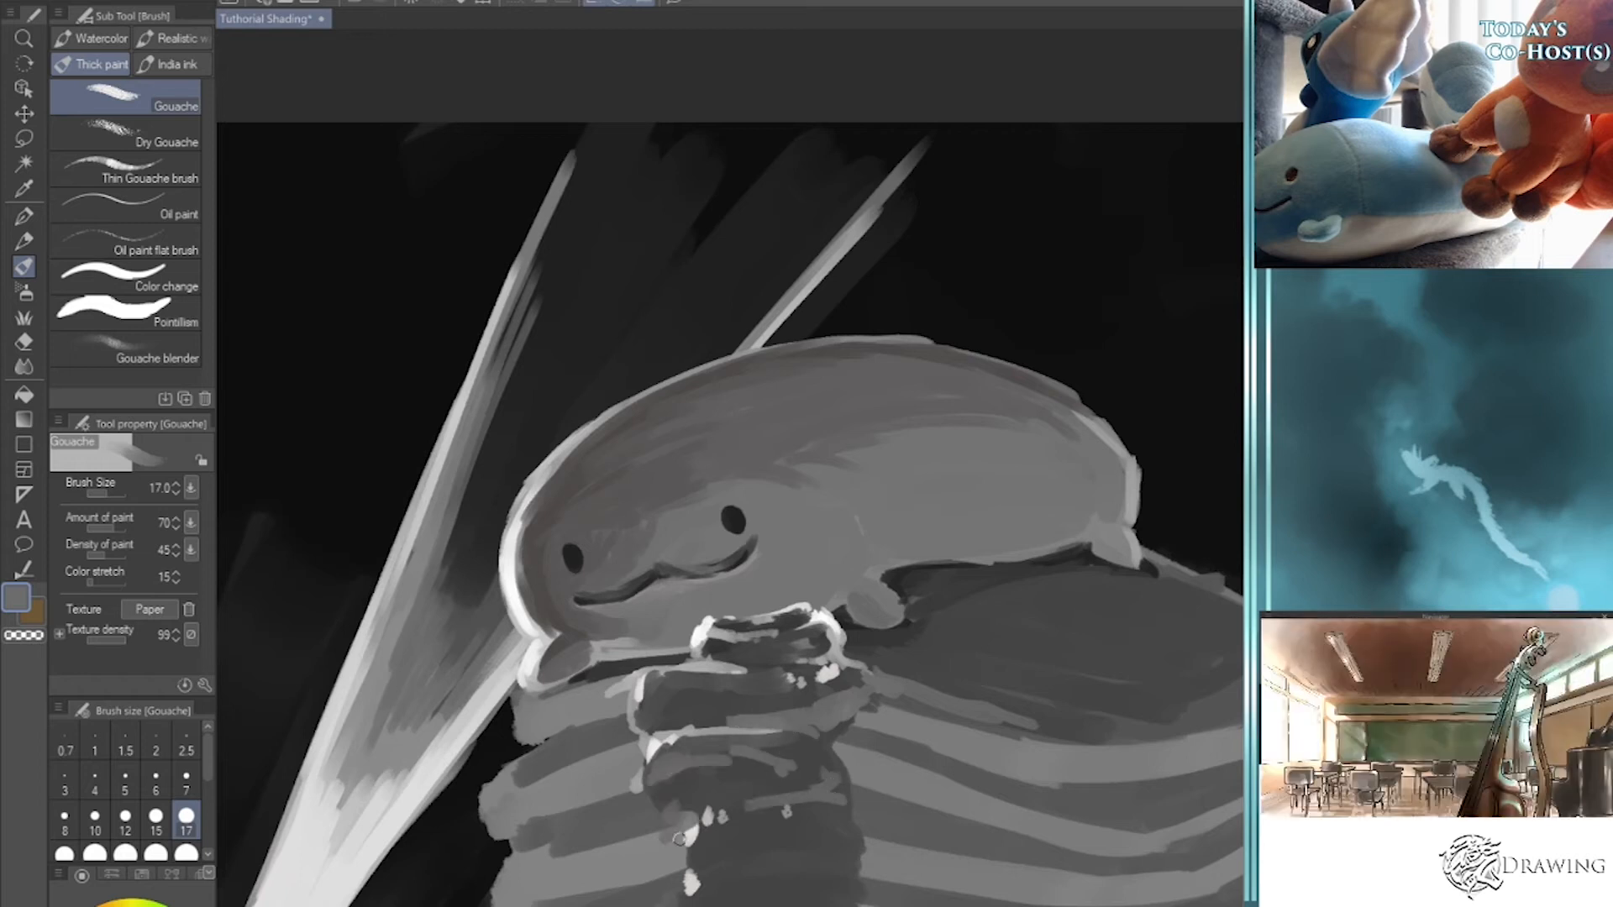
scroll(877, 794, "down", 3)
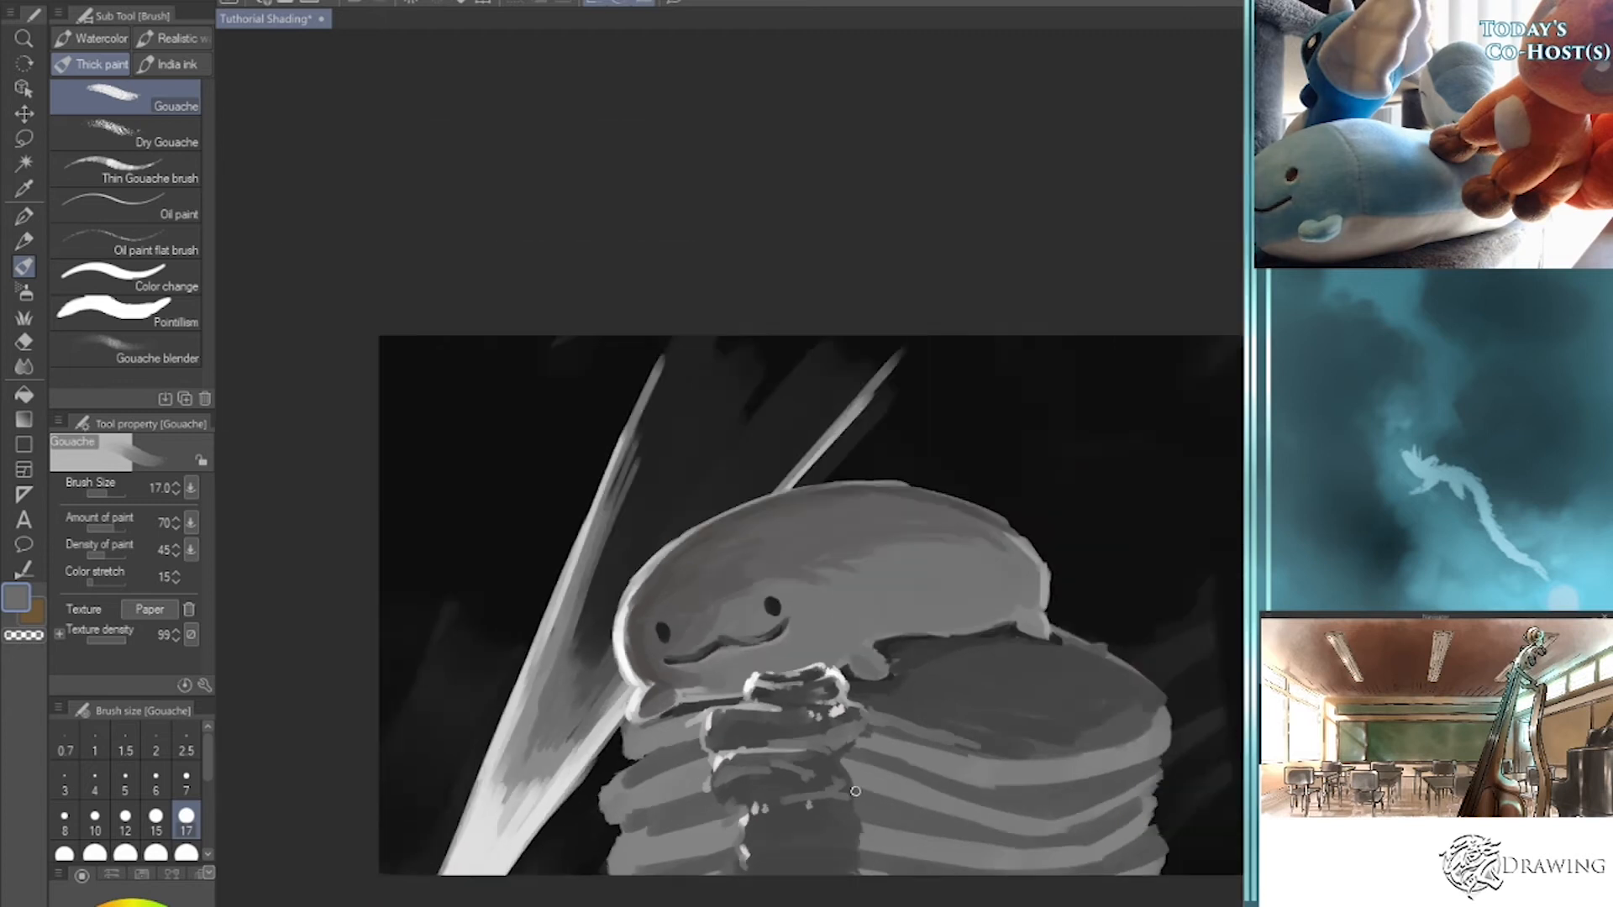
left_click_drag(859, 702, 1062, 762)
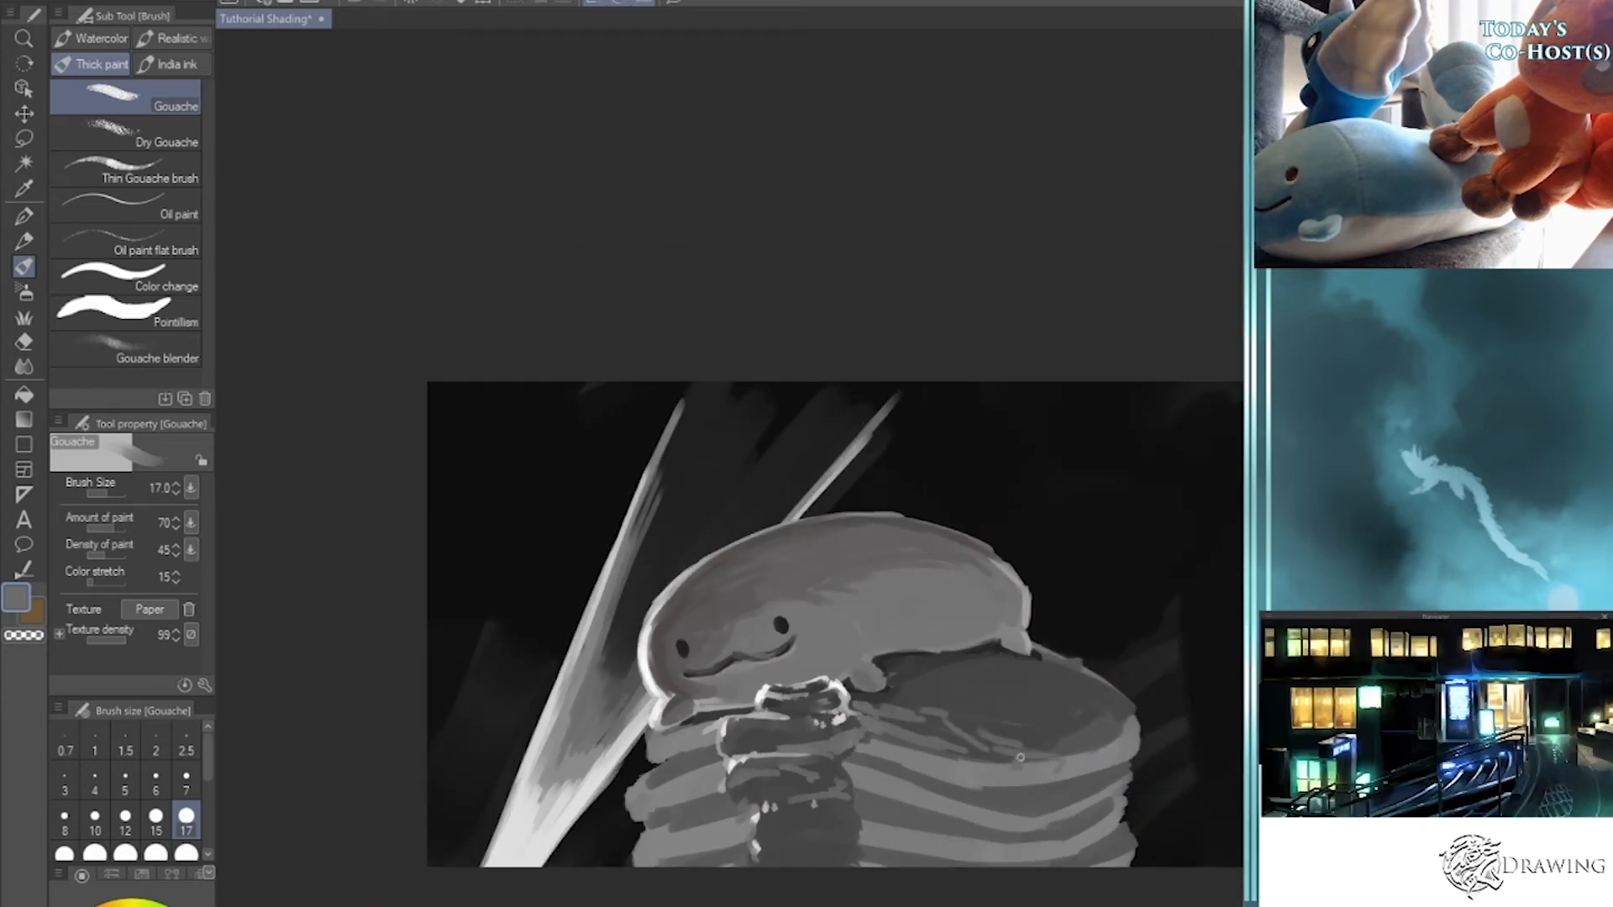
- Sample near-black and paint a deeper cast shadow across the upper layers below the small block, building up to brush size 40
left_click(731, 744, "alt")
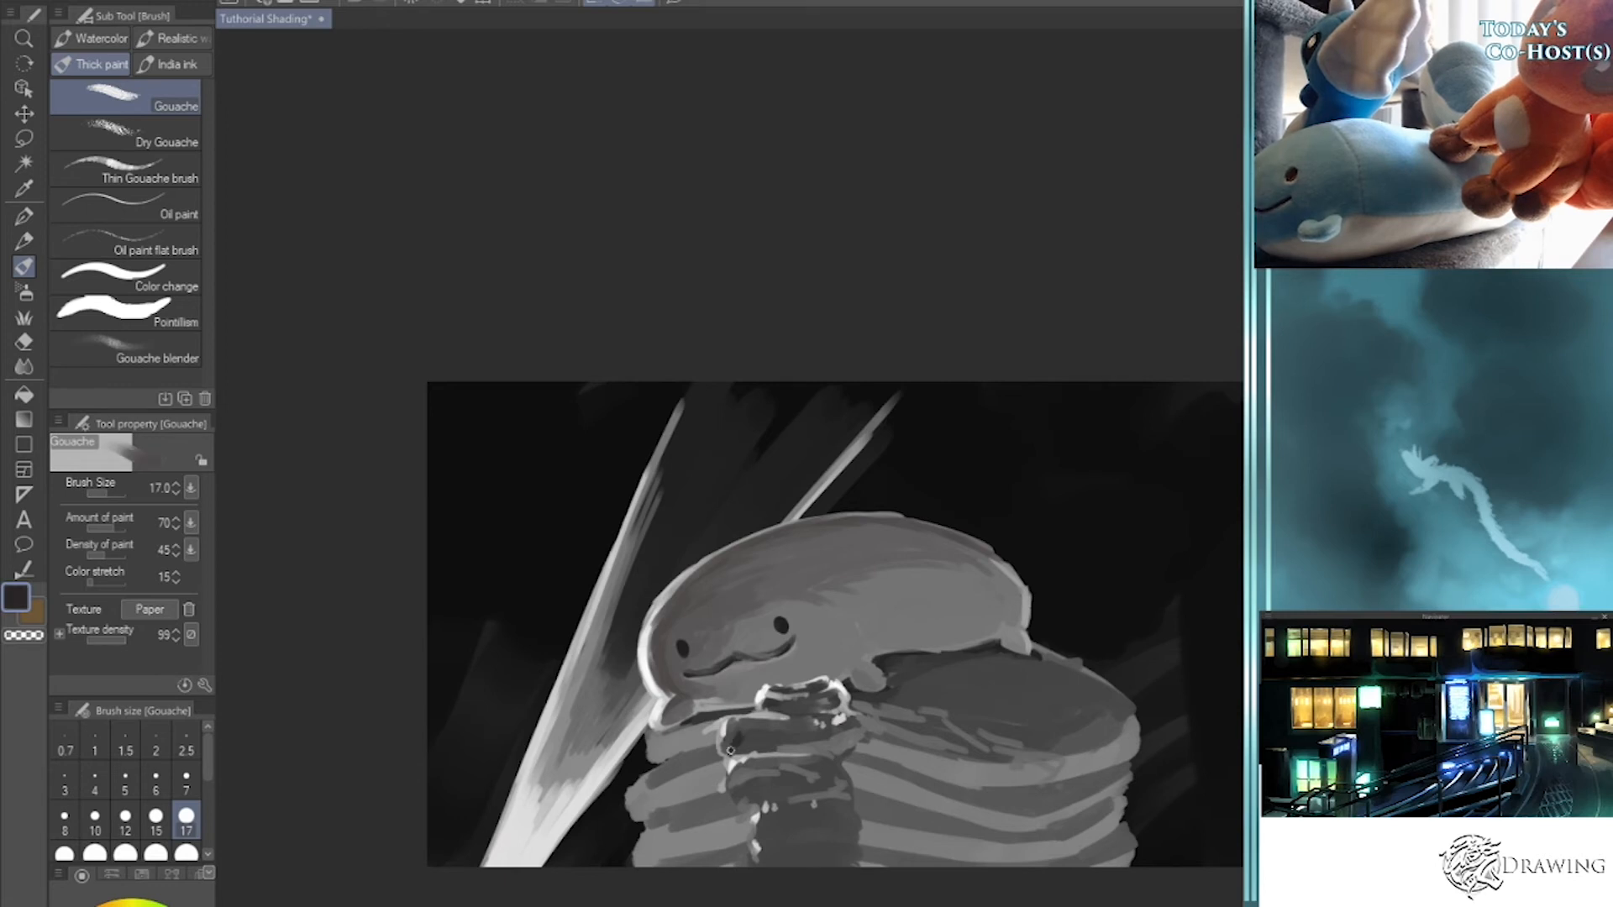
key("bracketright")
key("bracketright")
key("bracketright")
left_click_drag(776, 726, 945, 734)
mouse_move(828, 743)
left_mouse_down()
mouse_move(758, 756)
mouse_move(819, 770)
mouse_move(794, 794)
mouse_move(785, 770)
mouse_move(744, 783)
mouse_move(826, 773)
left_mouse_up()
key("bracketright")
mouse_move(748, 788)
left_mouse_down()
mouse_move(790, 777)
mouse_move(783, 811)
mouse_move(856, 800)
left_mouse_up()
mouse_move(769, 823)
left_mouse_down()
mouse_move(774, 862)
mouse_move(753, 859)
mouse_move(840, 840)
left_mouse_up()
mouse_move(820, 759)
left_mouse_down()
mouse_move(844, 741)
mouse_move(924, 739)
mouse_move(832, 752)
mouse_move(1023, 741)
mouse_move(878, 706)
left_mouse_up()
mouse_move(736, 753)
left_mouse_down()
mouse_move(900, 752)
mouse_move(903, 768)
left_mouse_up()
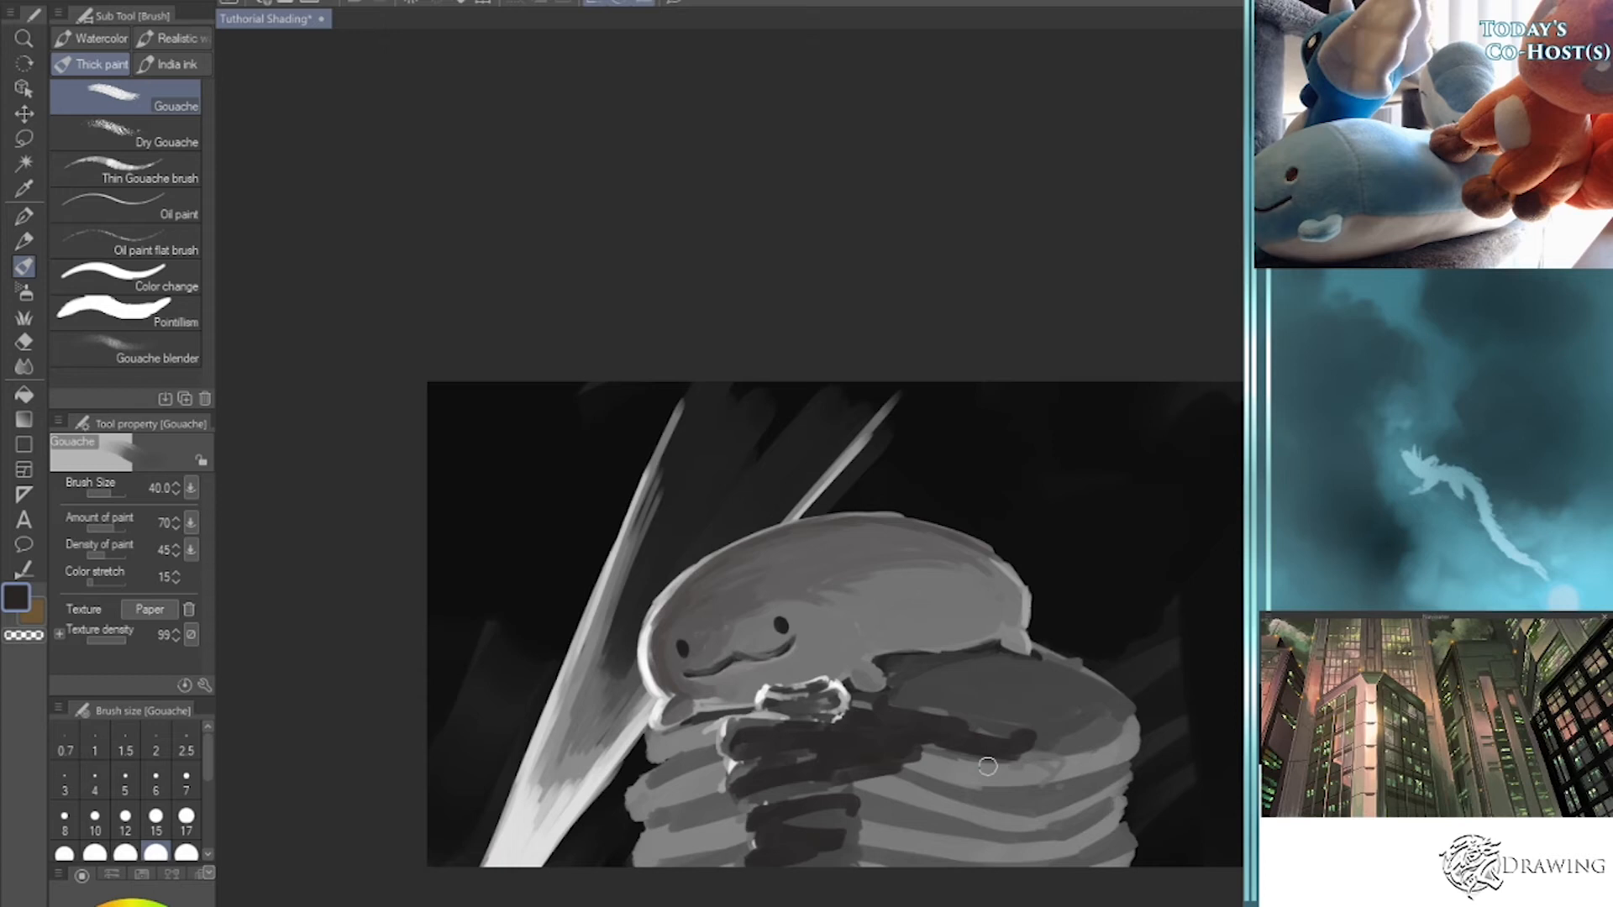
- Sample dark greys and paint layer bands back into the deep shadow with a smaller brush, ending at size 25
left_click(745, 723, "alt")
left_click_drag(735, 725, 733, 746)
key("bracketleft")
key("bracketleft")
key("bracketleft")
mouse_move(842, 724)
left_mouse_down()
mouse_move(975, 756)
mouse_move(903, 733)
mouse_move(998, 736)
left_mouse_up()
mouse_move(865, 721)
left_mouse_down()
mouse_move(998, 747)
mouse_move(886, 782)
mouse_move(741, 767)
left_mouse_up()
mouse_move(765, 770)
left_mouse_down()
mouse_move(847, 771)
mouse_move(746, 774)
left_mouse_up()
key("bracketright")
left_click_drag(850, 773, 757, 773)
key("u")
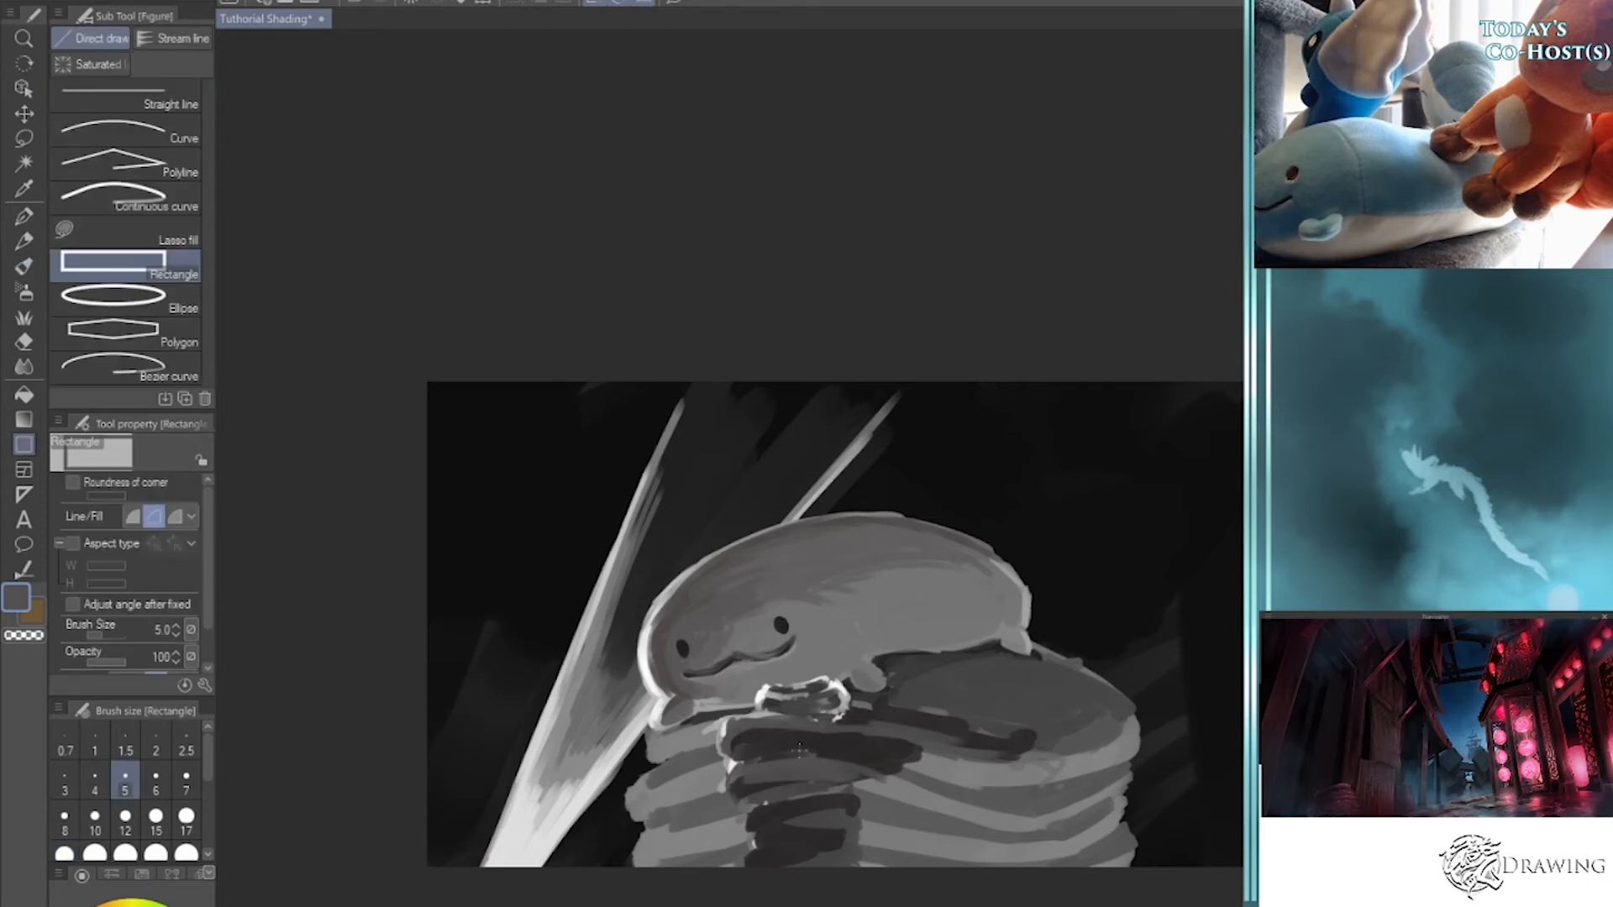
key("b")
key("b")
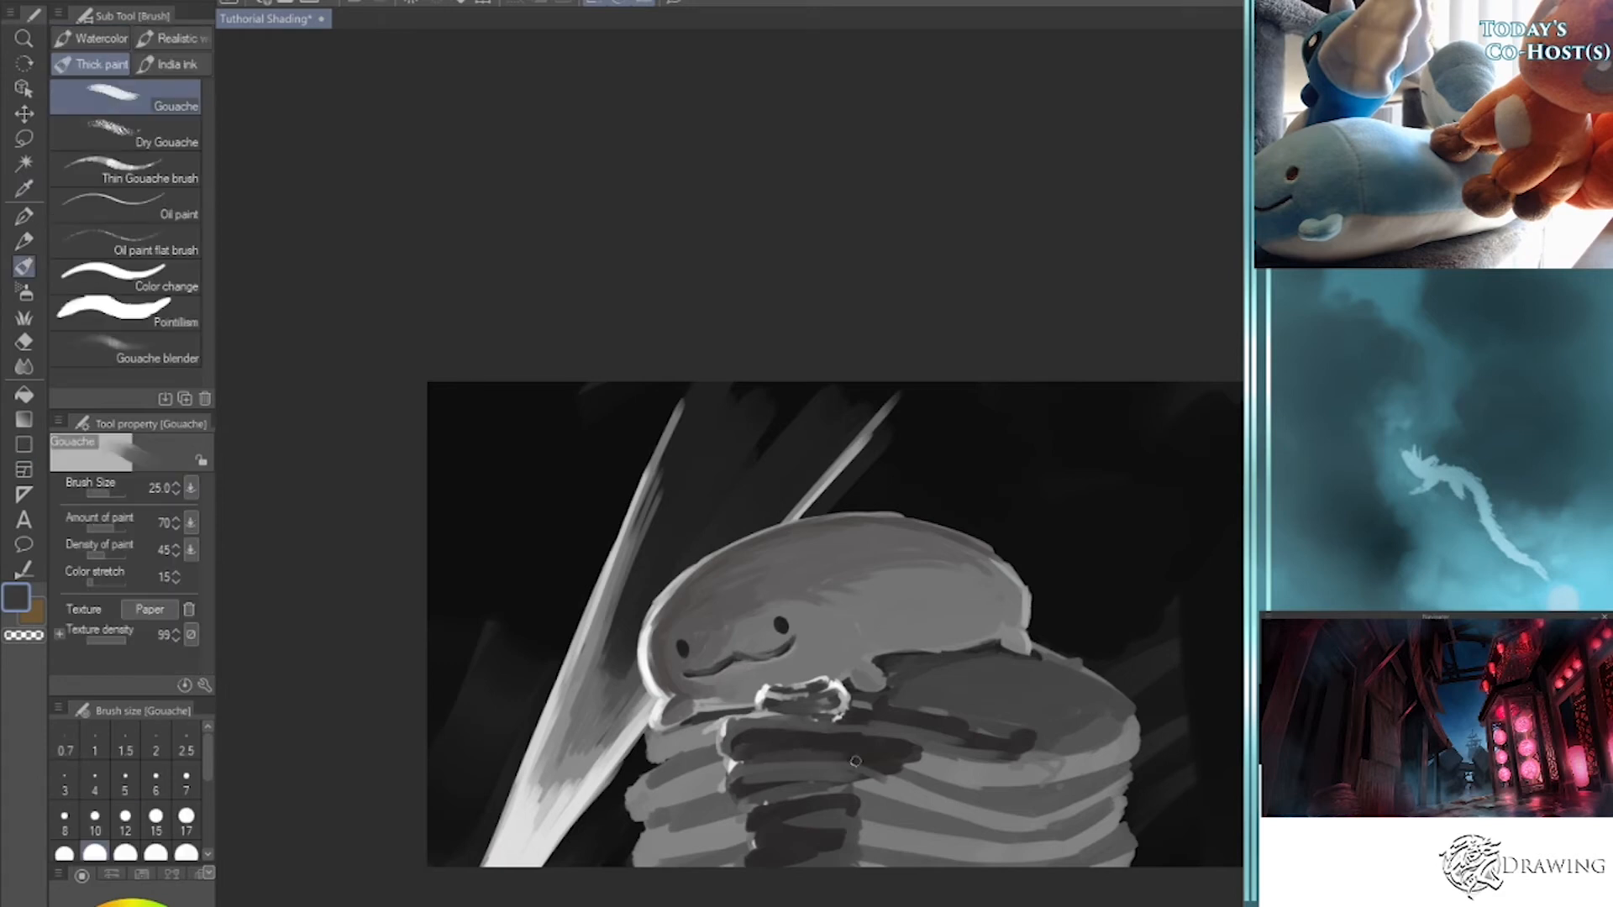
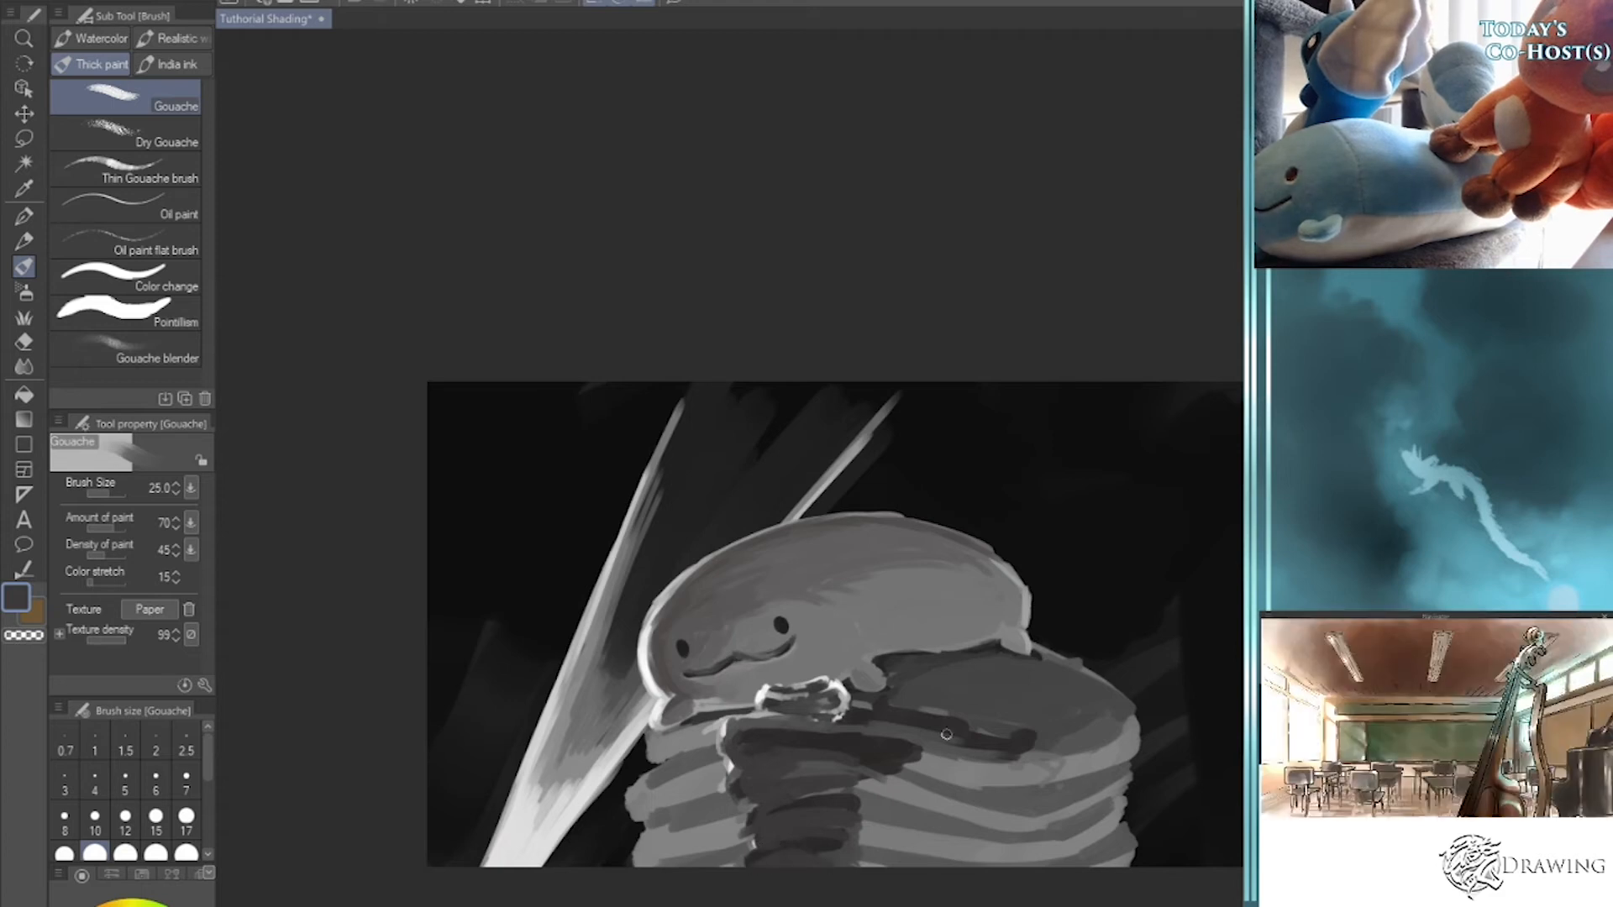
- Sample near-white and paint bright rims down the shadow's front boundary and along the front layers' edges, finishing at brush size 17
left_click(726, 727, "alt")
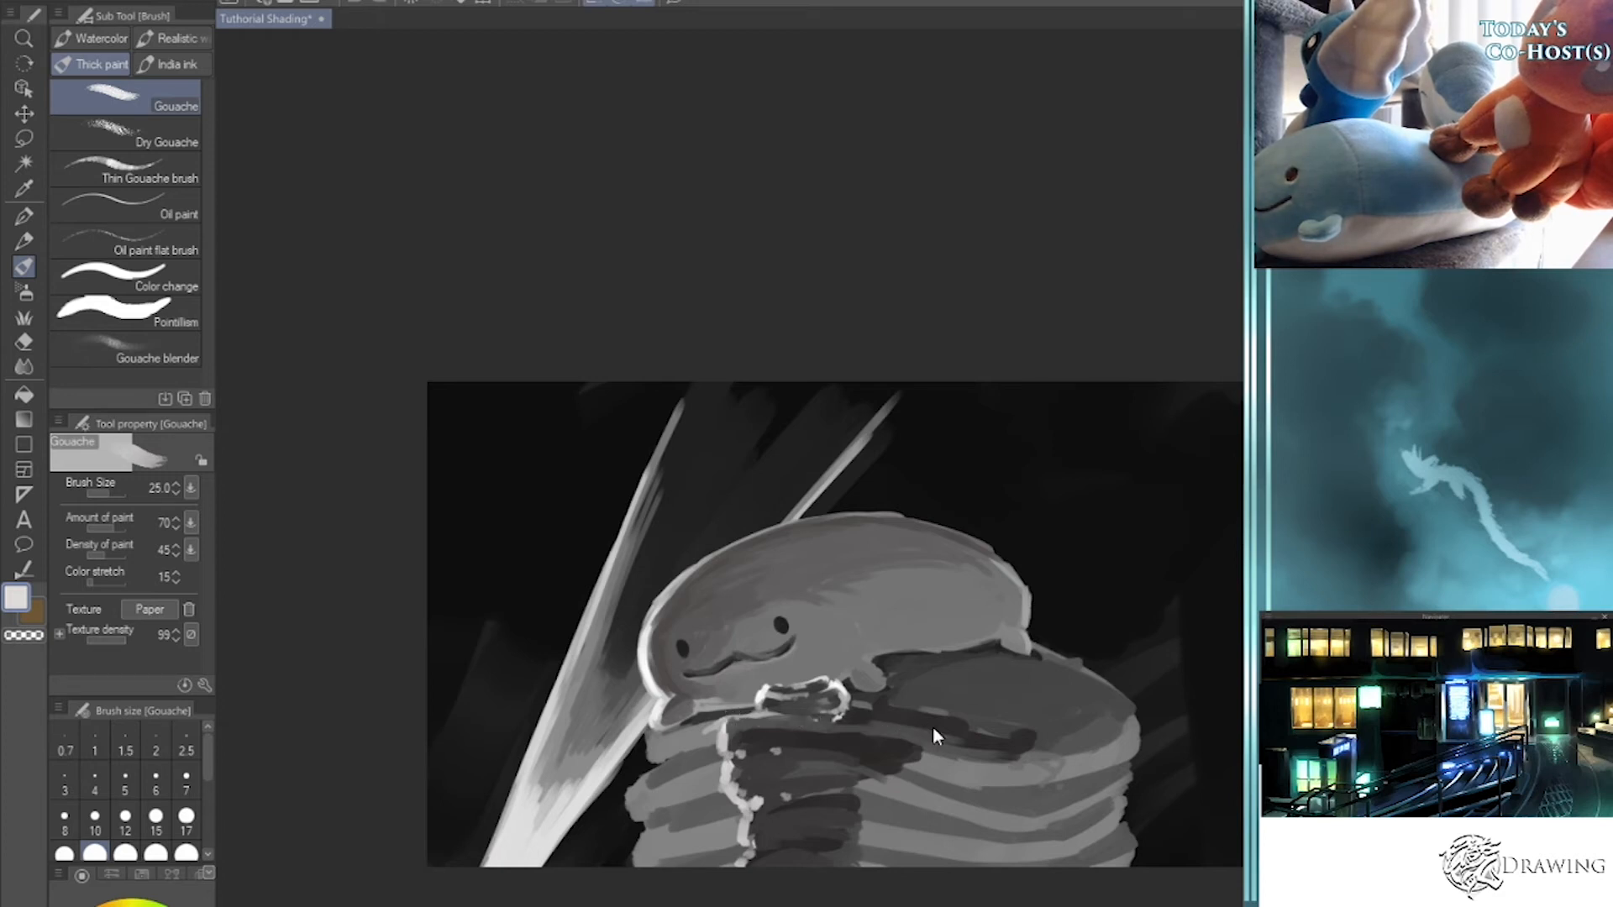
key("bracketleft")
key("bracketleft")
key("bracketleft")
key("bracketleft")
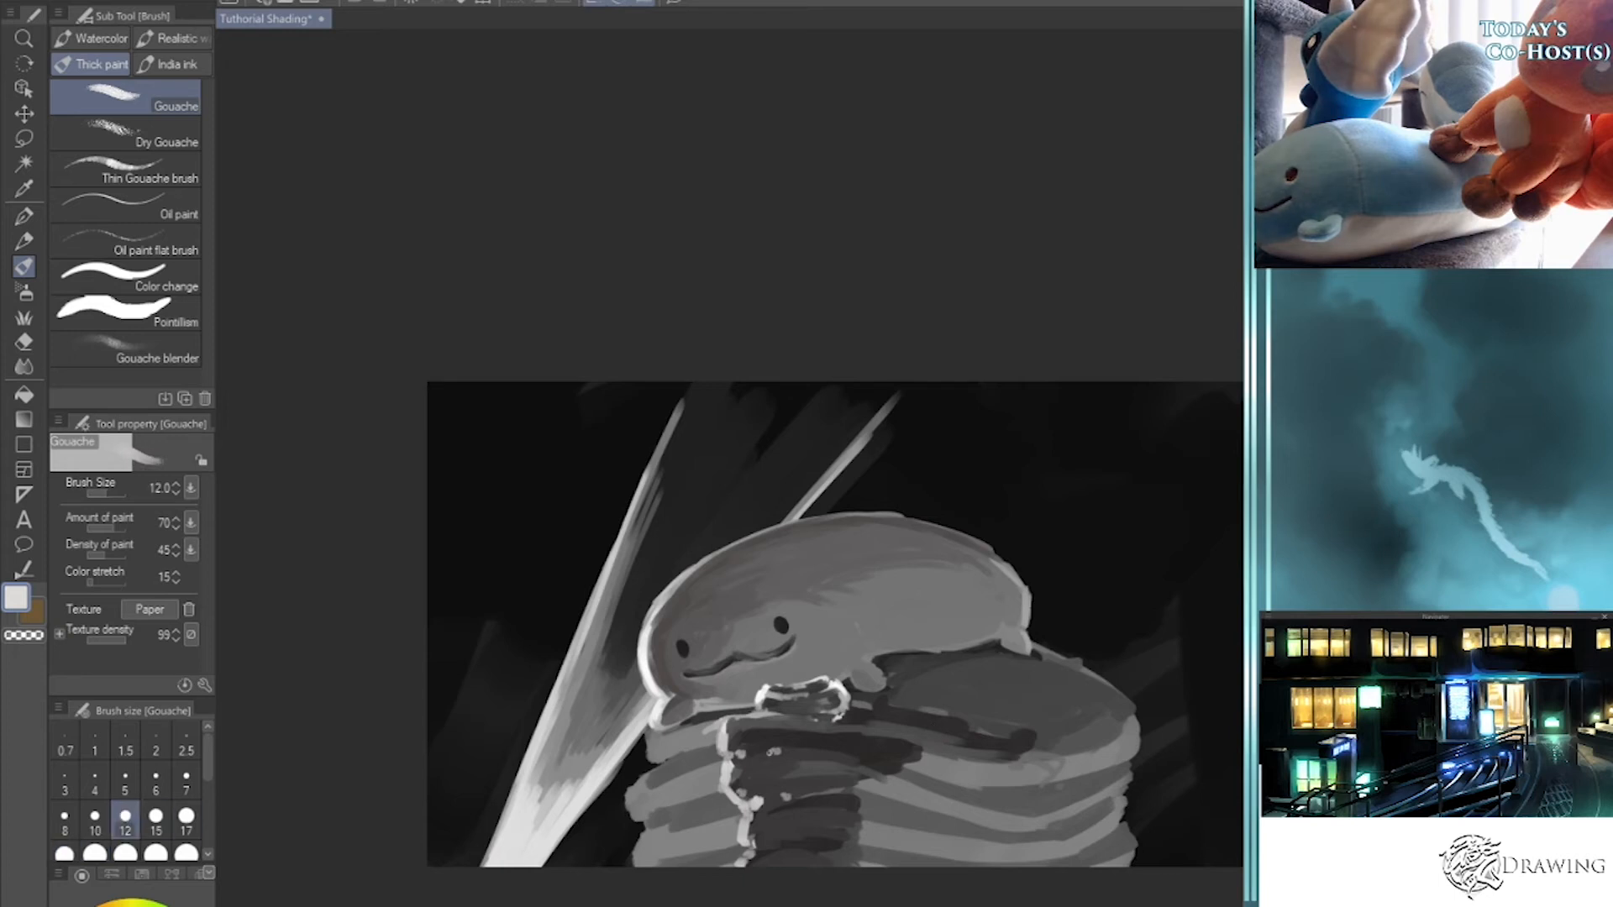
key("bracketright")
key("bracketright")
key("bracketright")
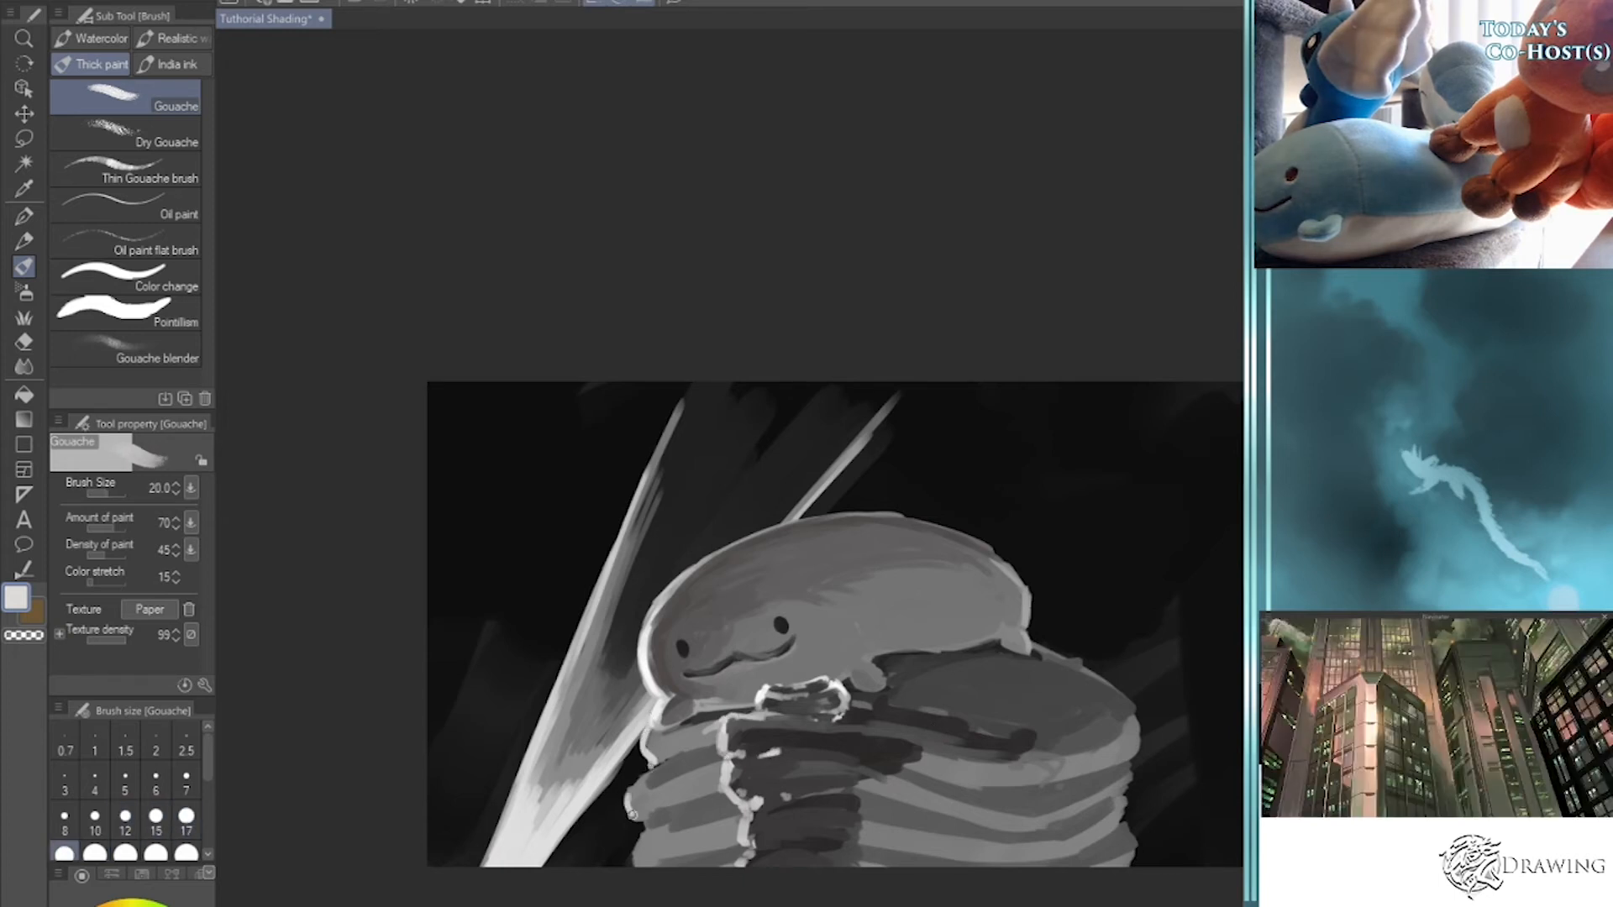
key("bracketleft")
left_click_drag(648, 813, 706, 802)
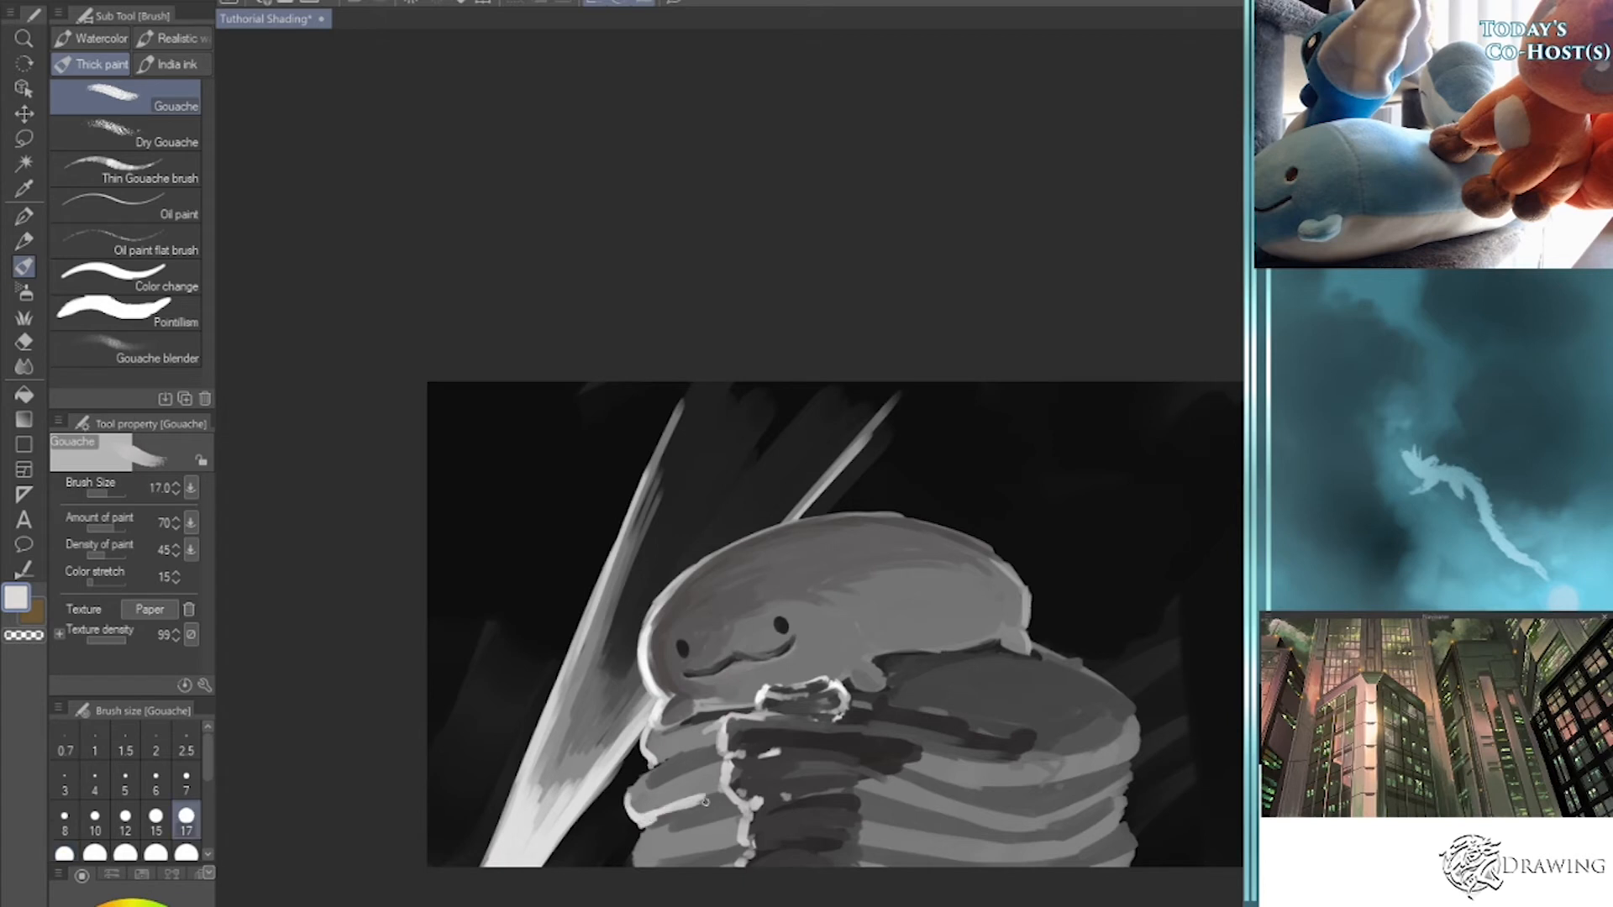
mouse_move(641, 865)
left_mouse_down()
mouse_move(713, 848)
mouse_move(679, 856)
left_mouse_up()
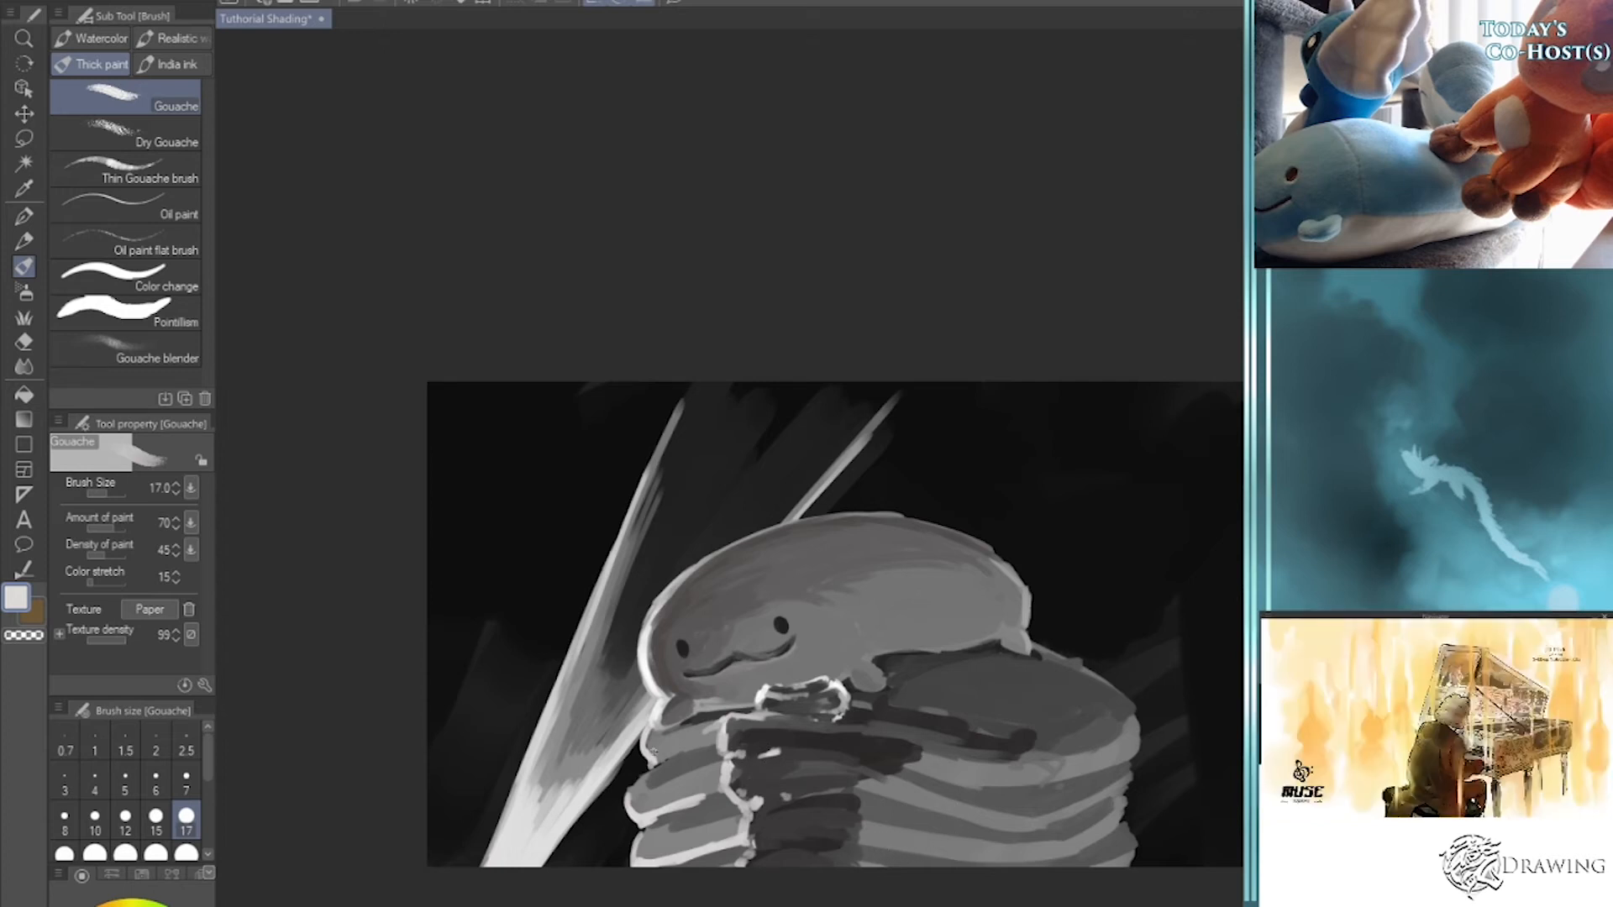
left_click_drag(656, 758, 714, 743)
- Sample mid and dark greys and shade the front layers between their bright rims at brush size 17
key("i")
left_click(671, 772)
key("b")
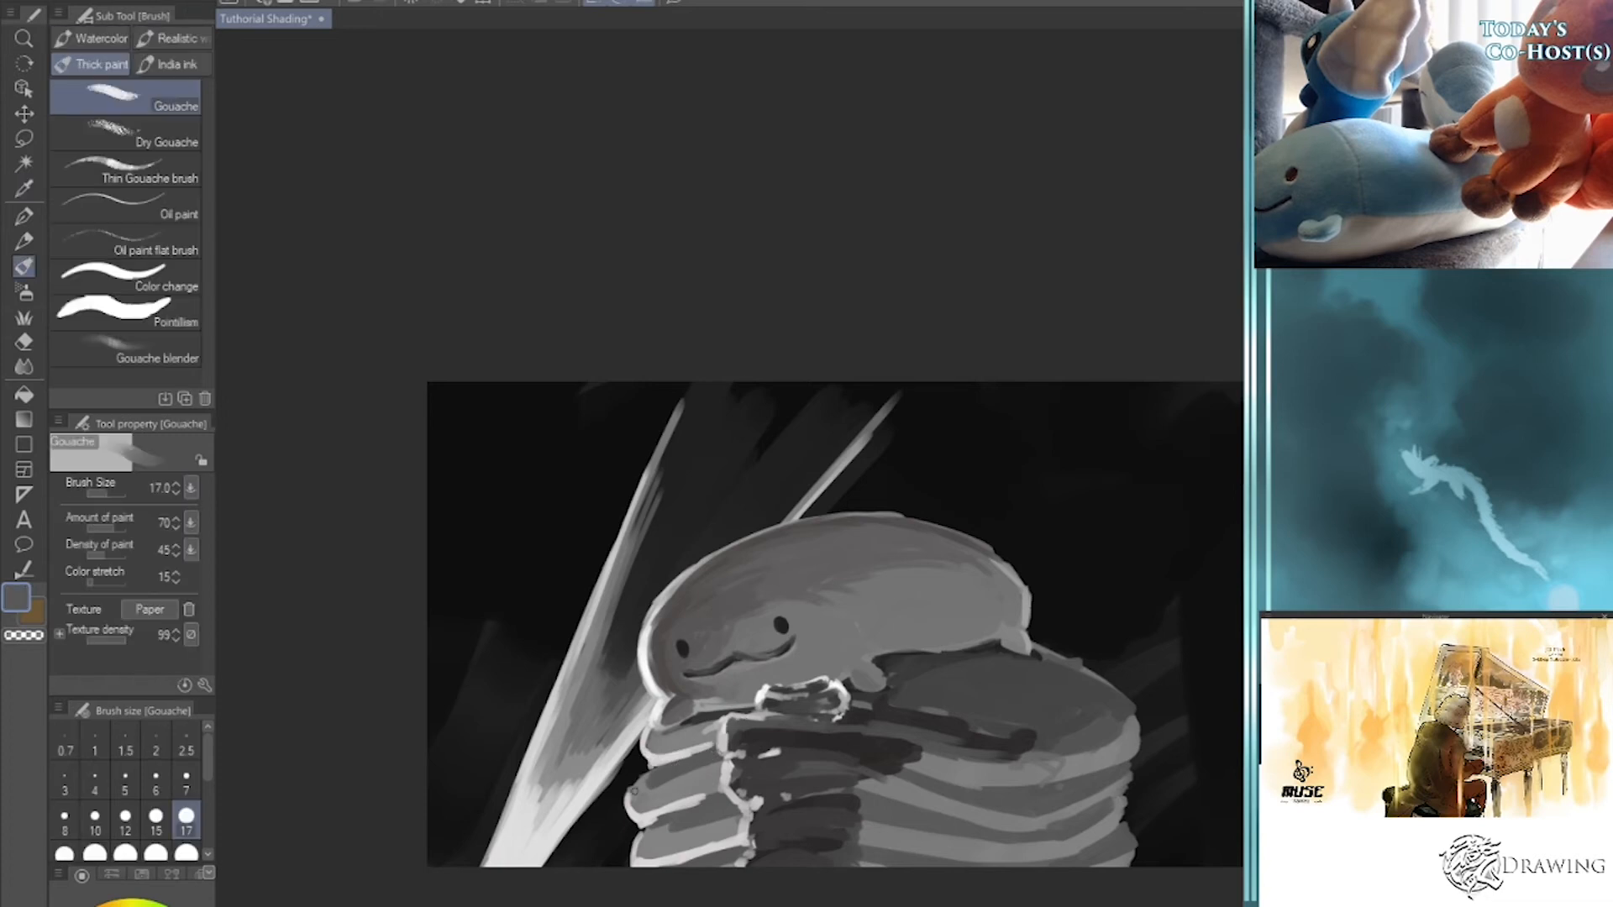
left_click_drag(633, 797, 703, 769)
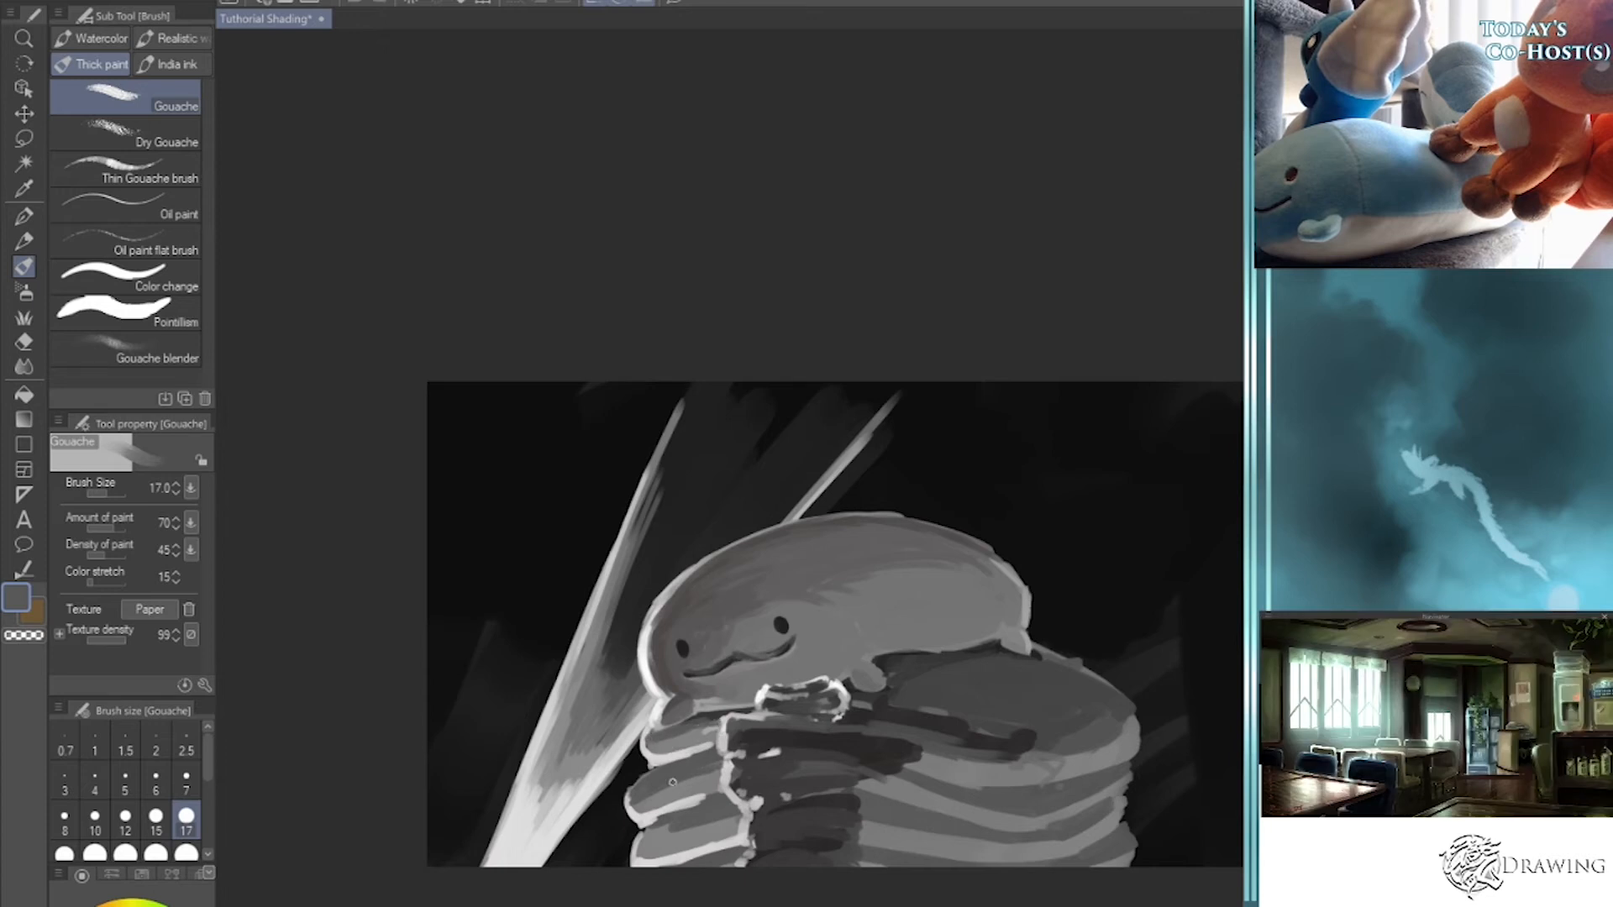
left_click(1000, 740, "alt")
mouse_move(658, 821)
left_mouse_down()
mouse_move(721, 800)
mouse_move(663, 819)
left_mouse_up()
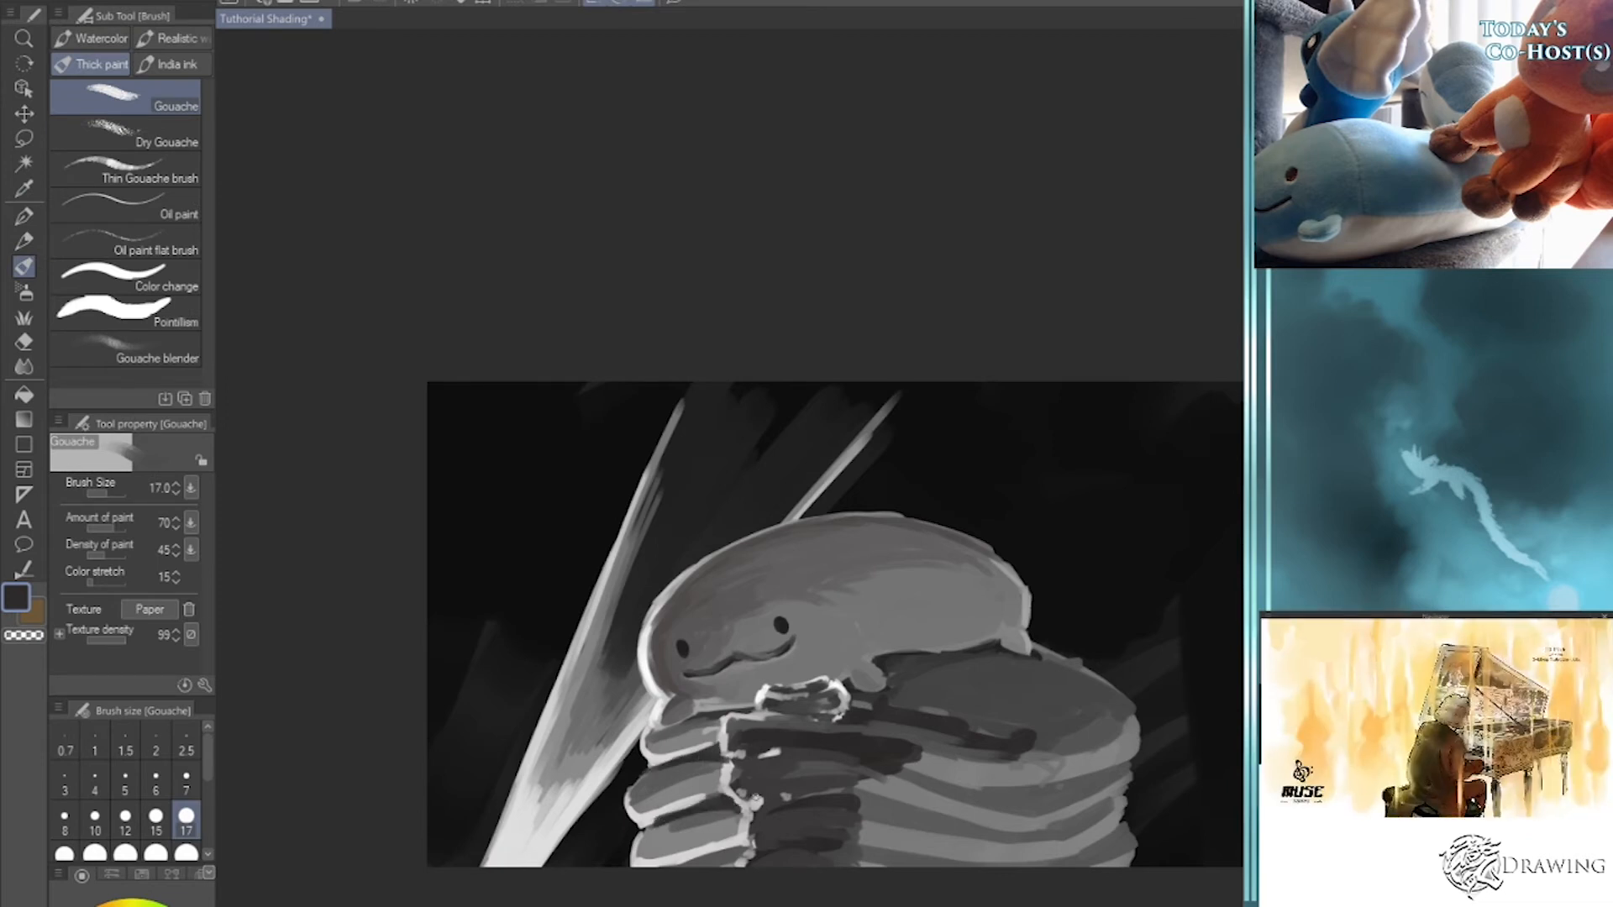
- Cover the stray light dabs inside the stack's shadow with dark grey at brush size 17
scroll(943, 832, "down", 2)
scroll(924, 819, "up", 4)
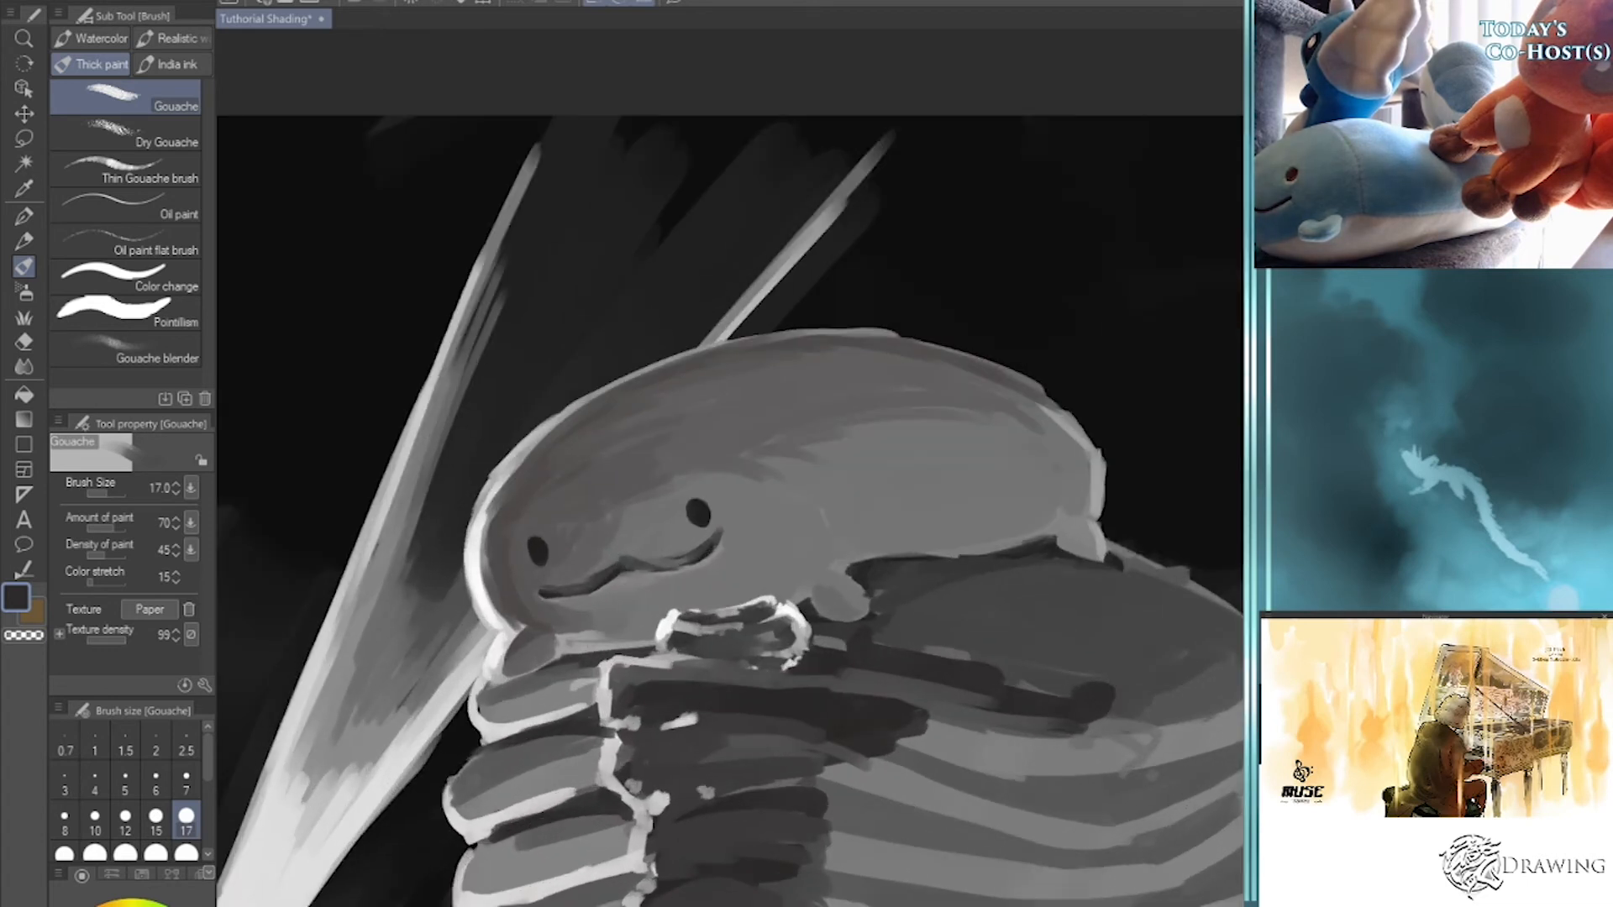
left_click(1268, 714)
left_click(1268, 714)
mouse_move(640, 780)
left_mouse_down()
mouse_move(745, 775)
mouse_move(699, 789)
mouse_move(748, 789)
mouse_move(803, 780)
mouse_move(689, 776)
mouse_move(836, 765)
left_mouse_up()
mouse_move(619, 742)
left_mouse_down()
mouse_move(703, 727)
mouse_move(648, 731)
mouse_move(675, 721)
mouse_move(785, 723)
mouse_move(711, 714)
mouse_move(826, 724)
mouse_move(710, 726)
left_mouse_up()
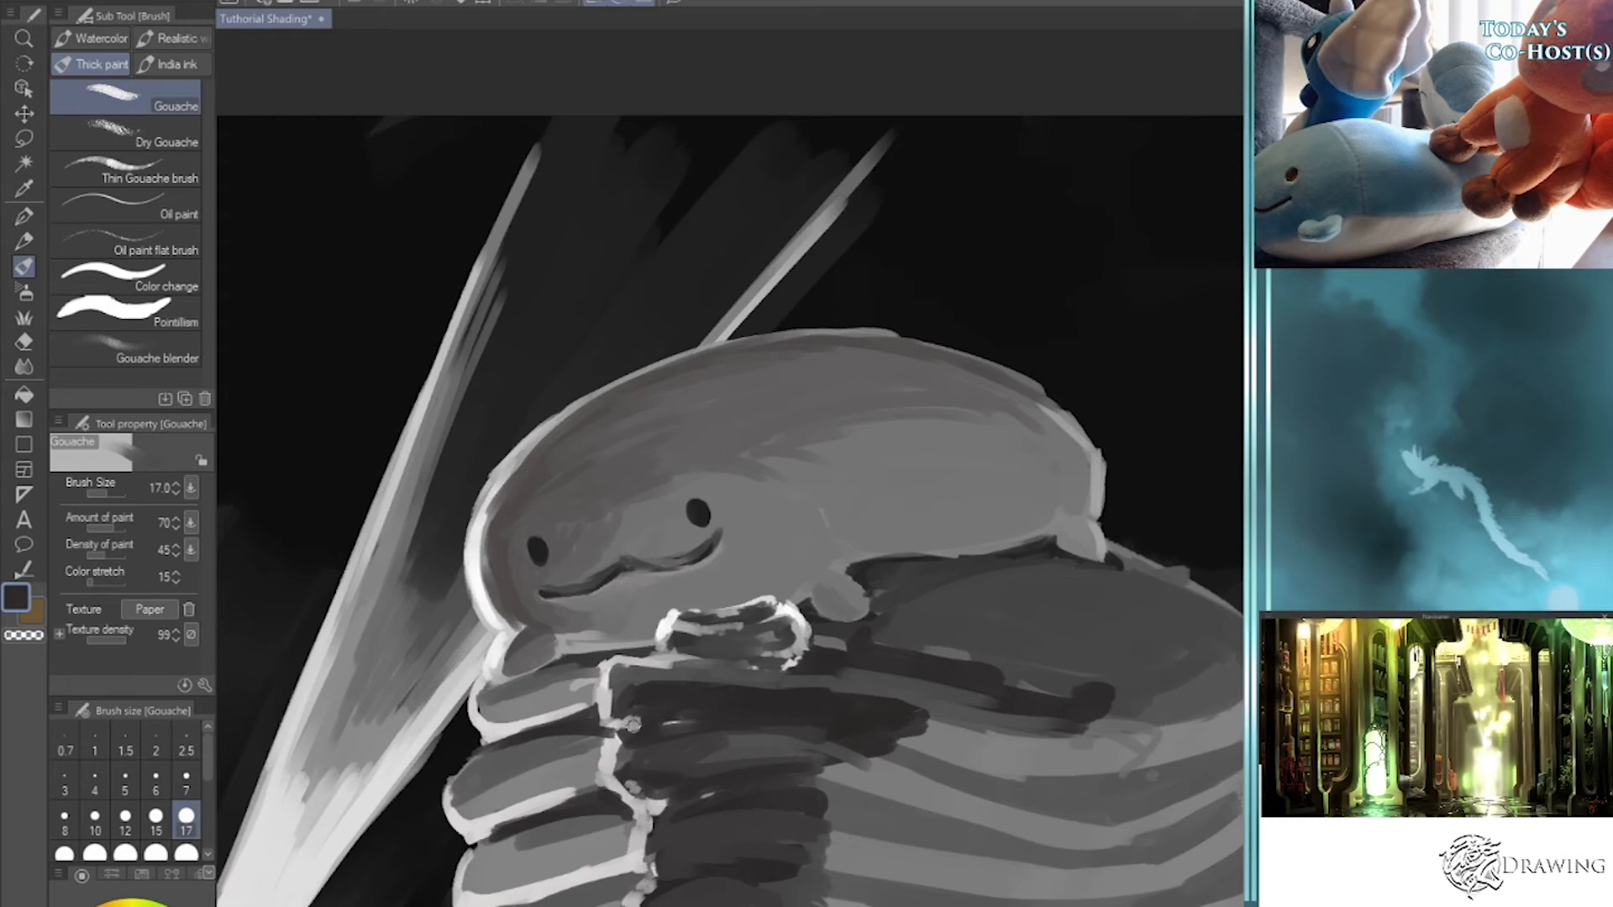
scroll(768, 735, "down", 2)
mouse_move(723, 694)
left_mouse_down()
mouse_move(691, 720)
mouse_move(722, 769)
mouse_move(865, 761)
mouse_move(924, 777)
mouse_move(857, 773)
mouse_move(889, 822)
mouse_move(898, 780)
mouse_move(928, 861)
mouse_move(848, 825)
mouse_move(777, 831)
mouse_move(798, 815)
mouse_move(924, 866)
mouse_move(827, 852)
mouse_move(870, 857)
mouse_move(731, 892)
mouse_move(930, 811)
mouse_move(757, 849)
left_mouse_up()
- Extend the near-black shadow down the stack and across the rear layers at brush sizes 50 and 30
key("bracketright")
key("bracketright")
key("bracketright")
key("bracketright")
key("bracketright")
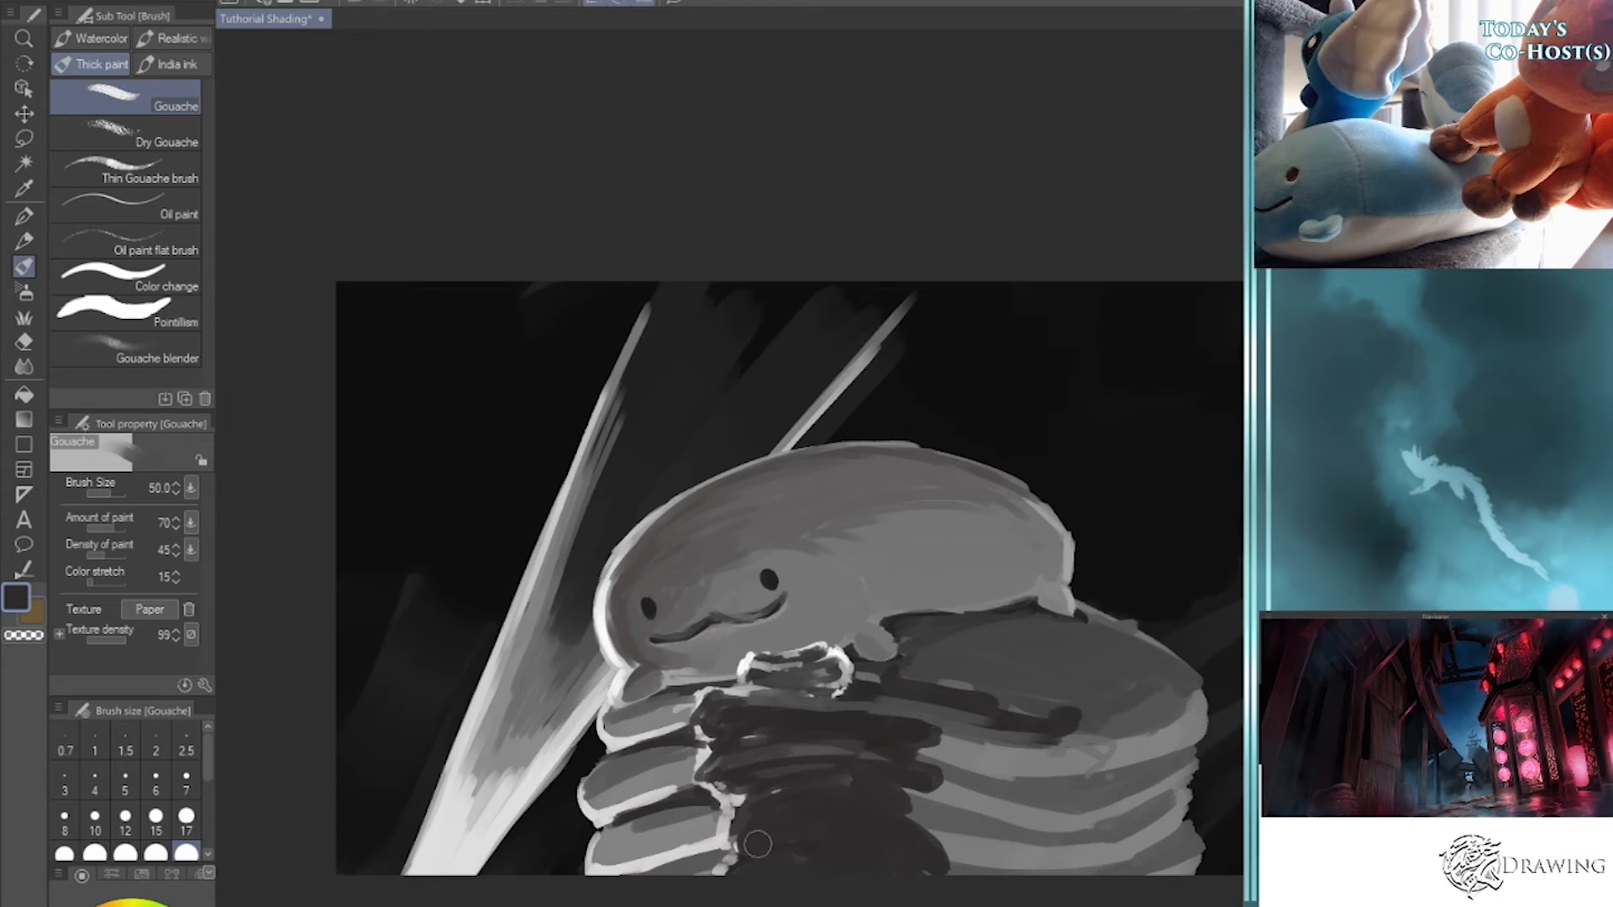
key("bracketleft")
key("bracketleft")
mouse_move(921, 720)
left_mouse_down()
mouse_move(1032, 762)
mouse_move(1028, 742)
mouse_move(1022, 758)
mouse_move(1062, 738)
mouse_move(1010, 757)
mouse_move(993, 739)
mouse_move(1092, 701)
mouse_move(1089, 741)
mouse_move(1129, 737)
mouse_move(1050, 736)
left_mouse_up()
key("bracketleft")
key("bracketleft")
key("bracketright")
key("bracketright")
mouse_move(926, 777)
left_mouse_down()
mouse_move(1030, 809)
mouse_move(889, 785)
mouse_move(946, 759)
mouse_move(942, 738)
mouse_move(927, 761)
mouse_move(956, 734)
mouse_move(1019, 738)
mouse_move(976, 827)
mouse_move(919, 789)
left_mouse_up()
mouse_move(916, 818)
left_mouse_down()
mouse_move(1036, 867)
mouse_move(969, 867)
left_mouse_up()
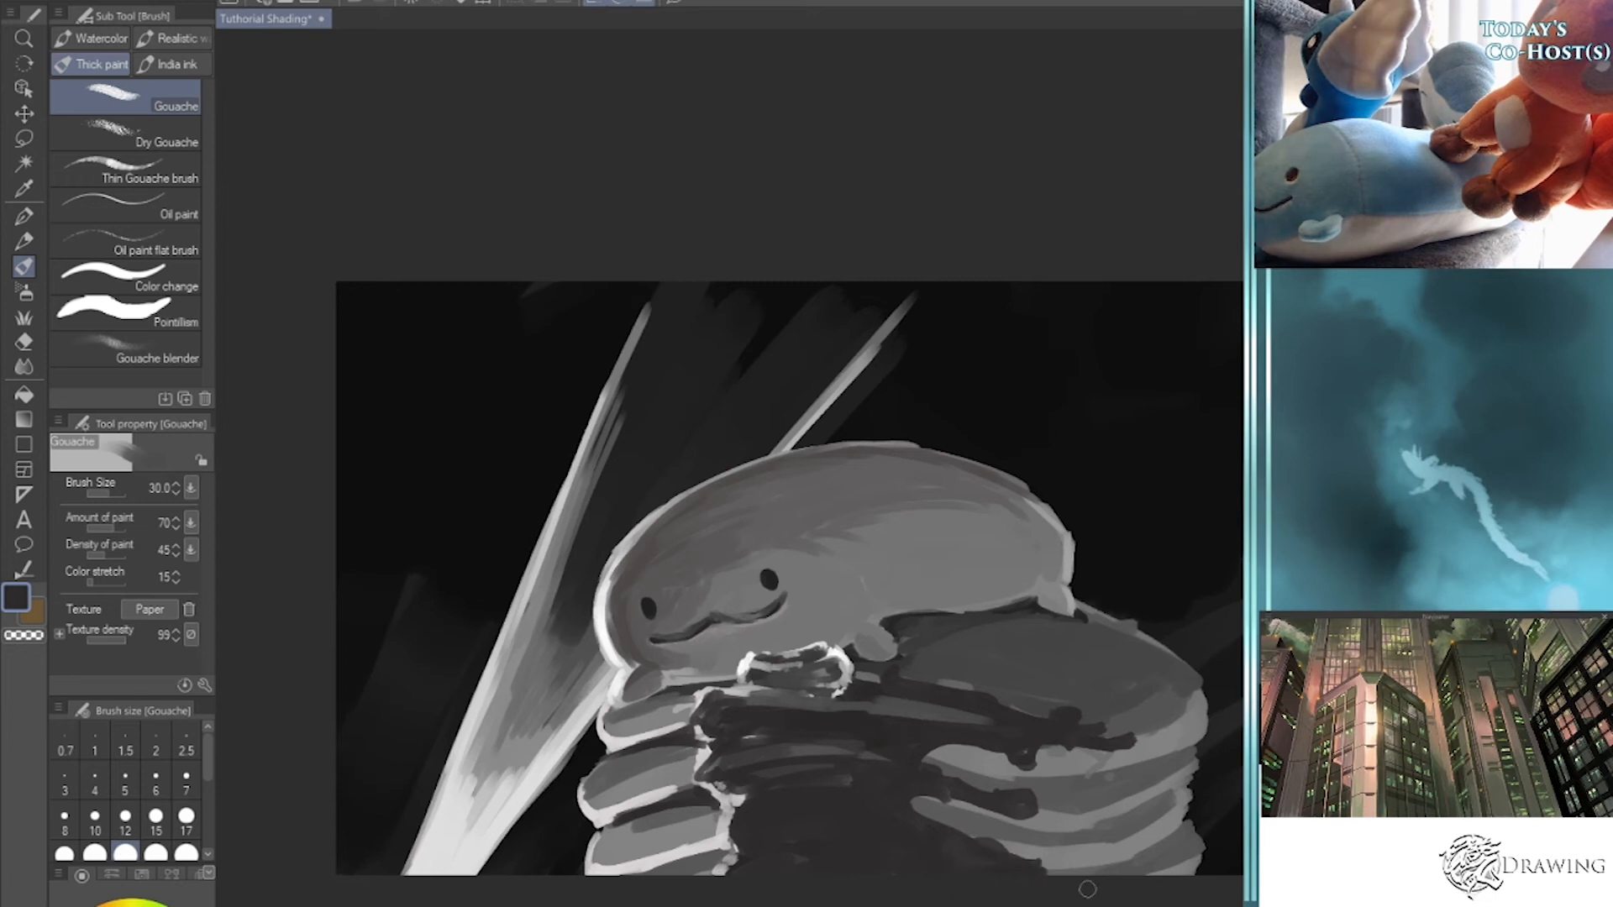
- Sample the top surface's dark grey and paint curved layer bands through the near-black shadow at brush sizes 25 and 30
key("u")
key("i")
left_click(908, 683)
key("b")
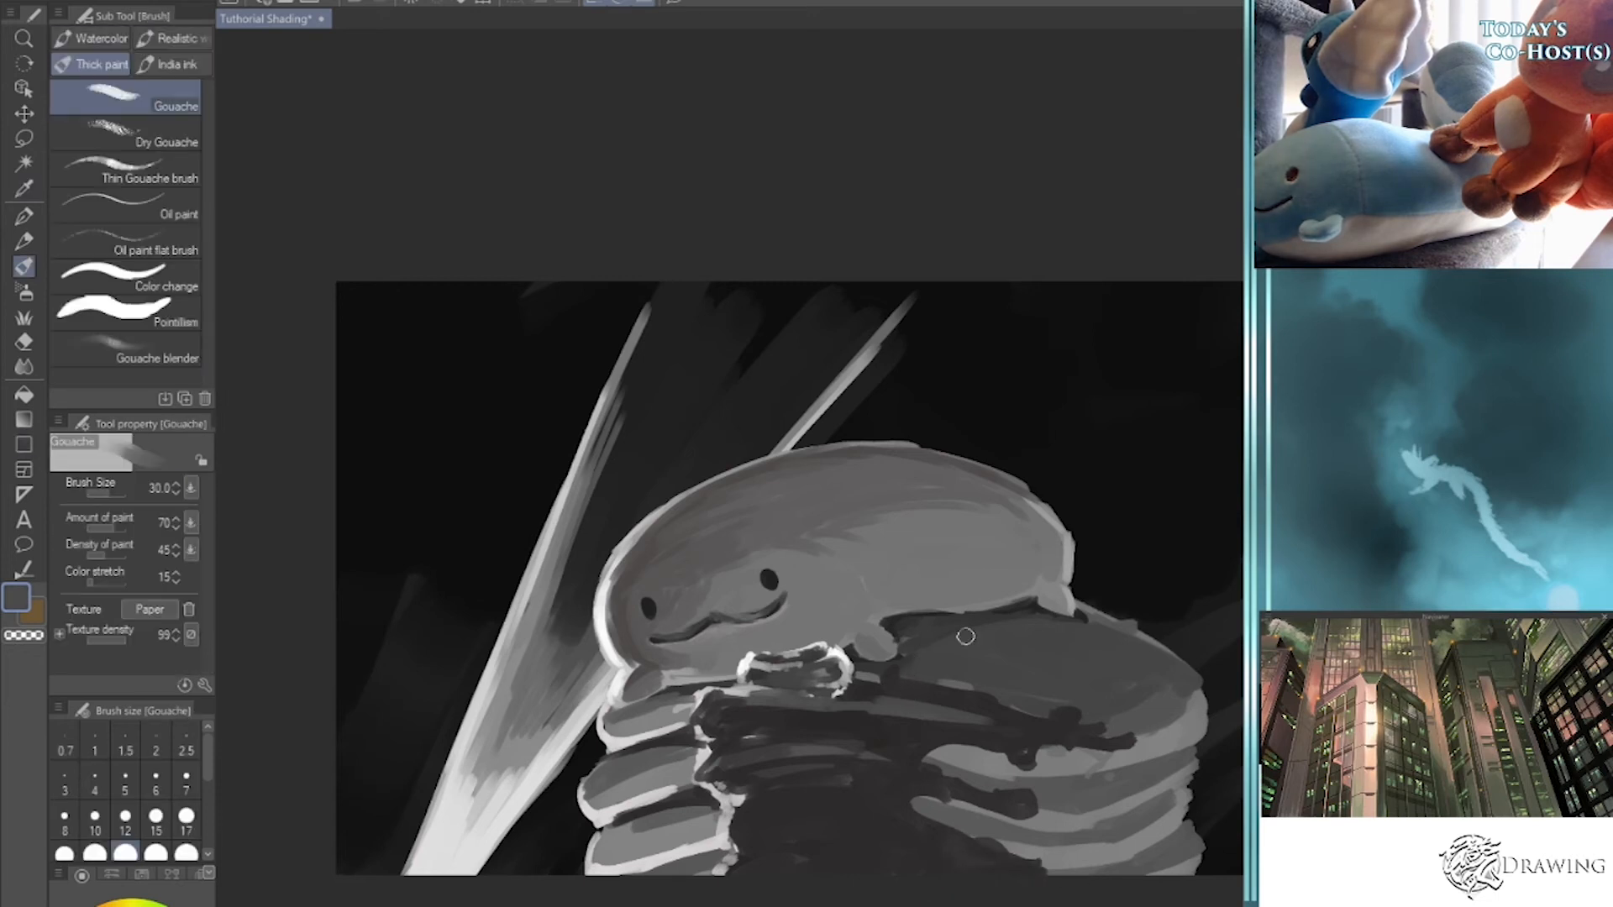
key("bracketleft")
mouse_move(895, 696)
left_mouse_down()
mouse_move(966, 702)
mouse_move(869, 697)
mouse_move(1028, 720)
left_mouse_up()
mouse_move(706, 757)
left_mouse_down()
mouse_move(811, 742)
mouse_move(732, 740)
mouse_move(949, 782)
left_mouse_up()
mouse_move(844, 749)
left_mouse_down()
mouse_move(1021, 795)
mouse_move(877, 767)
mouse_move(747, 761)
left_mouse_up()
key("bracketright")
mouse_move(759, 825)
left_mouse_down()
mouse_move(802, 820)
mouse_move(747, 810)
mouse_move(958, 849)
left_mouse_up()
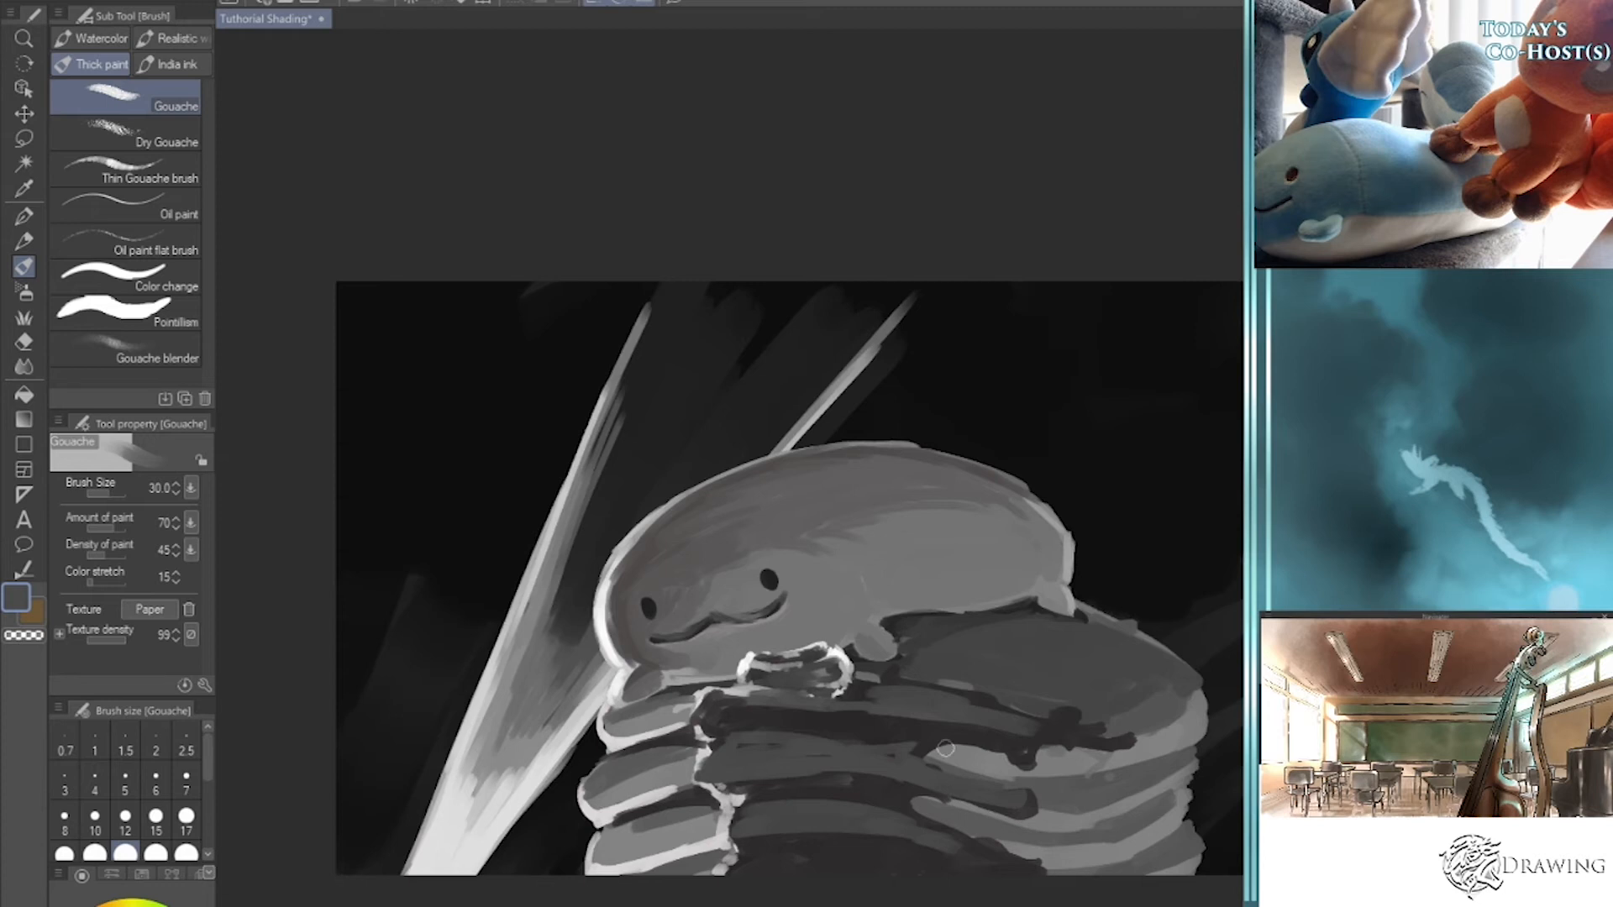
- Sample near-black and deepen the shadow gaps between the stack's curved layer bands at brush size 30
key("y")
key("u")
key("b")
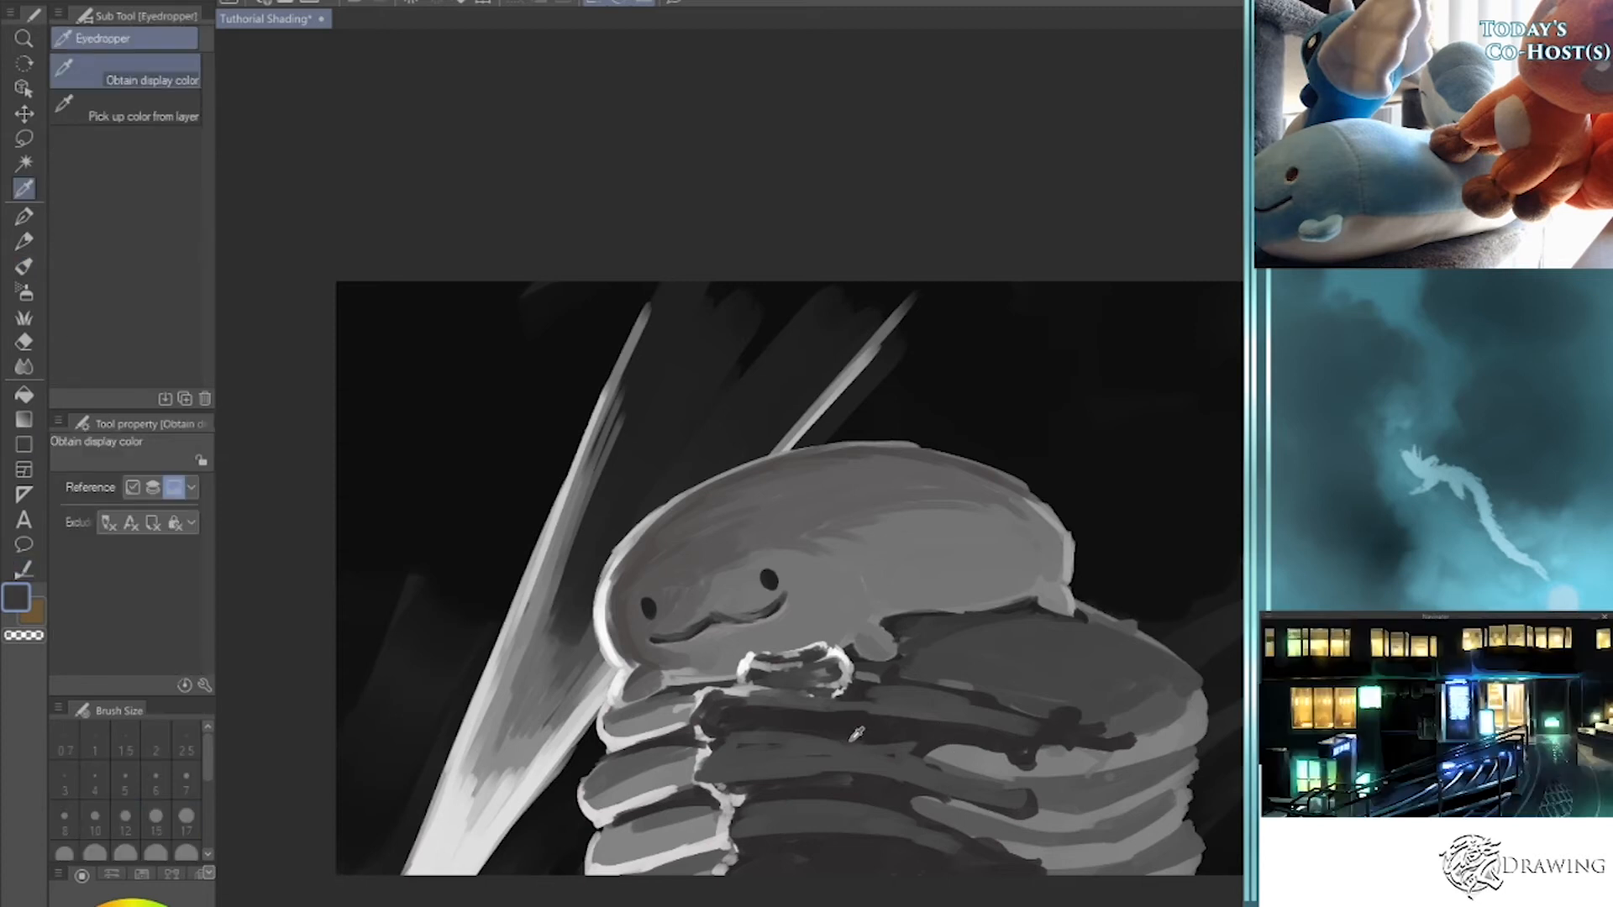
key("b")
mouse_move(721, 749)
left_mouse_down()
mouse_move(765, 777)
mouse_move(727, 736)
mouse_move(773, 785)
mouse_move(752, 811)
mouse_move(773, 822)
mouse_move(761, 735)
mouse_move(784, 756)
mouse_move(722, 696)
mouse_move(837, 701)
mouse_move(801, 736)
left_mouse_up()
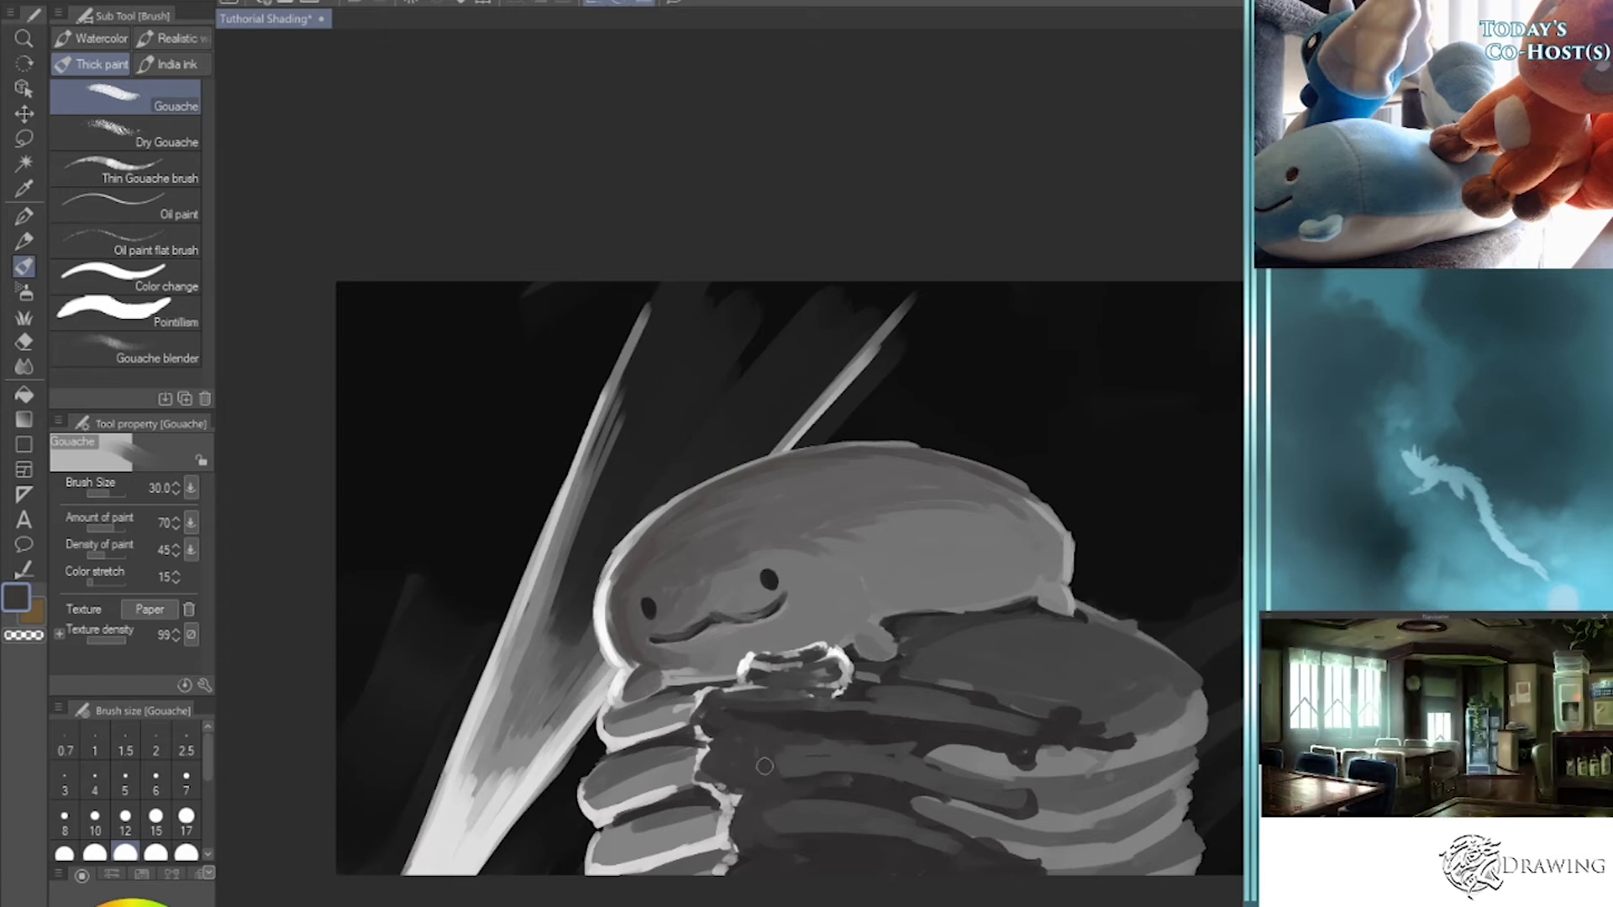
left_click_drag(787, 833, 921, 830)
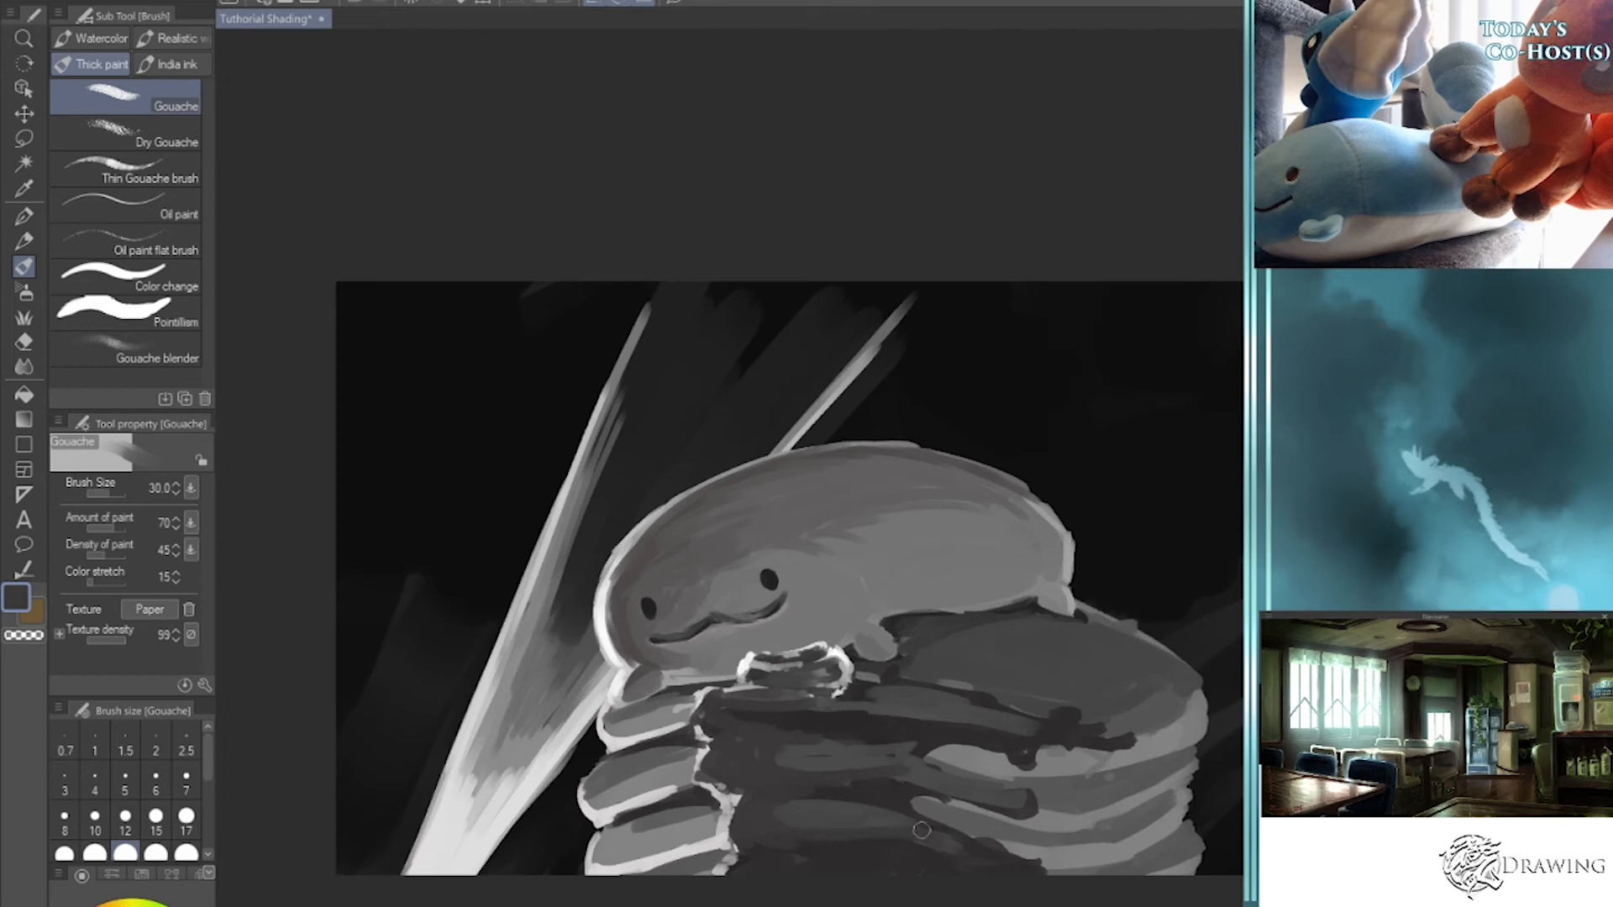
left_click(840, 714, "alt")
mouse_move(715, 737)
left_mouse_down()
mouse_move(856, 750)
mouse_move(735, 796)
mouse_move(723, 780)
mouse_move(853, 786)
mouse_move(746, 809)
mouse_move(776, 796)
left_mouse_up()
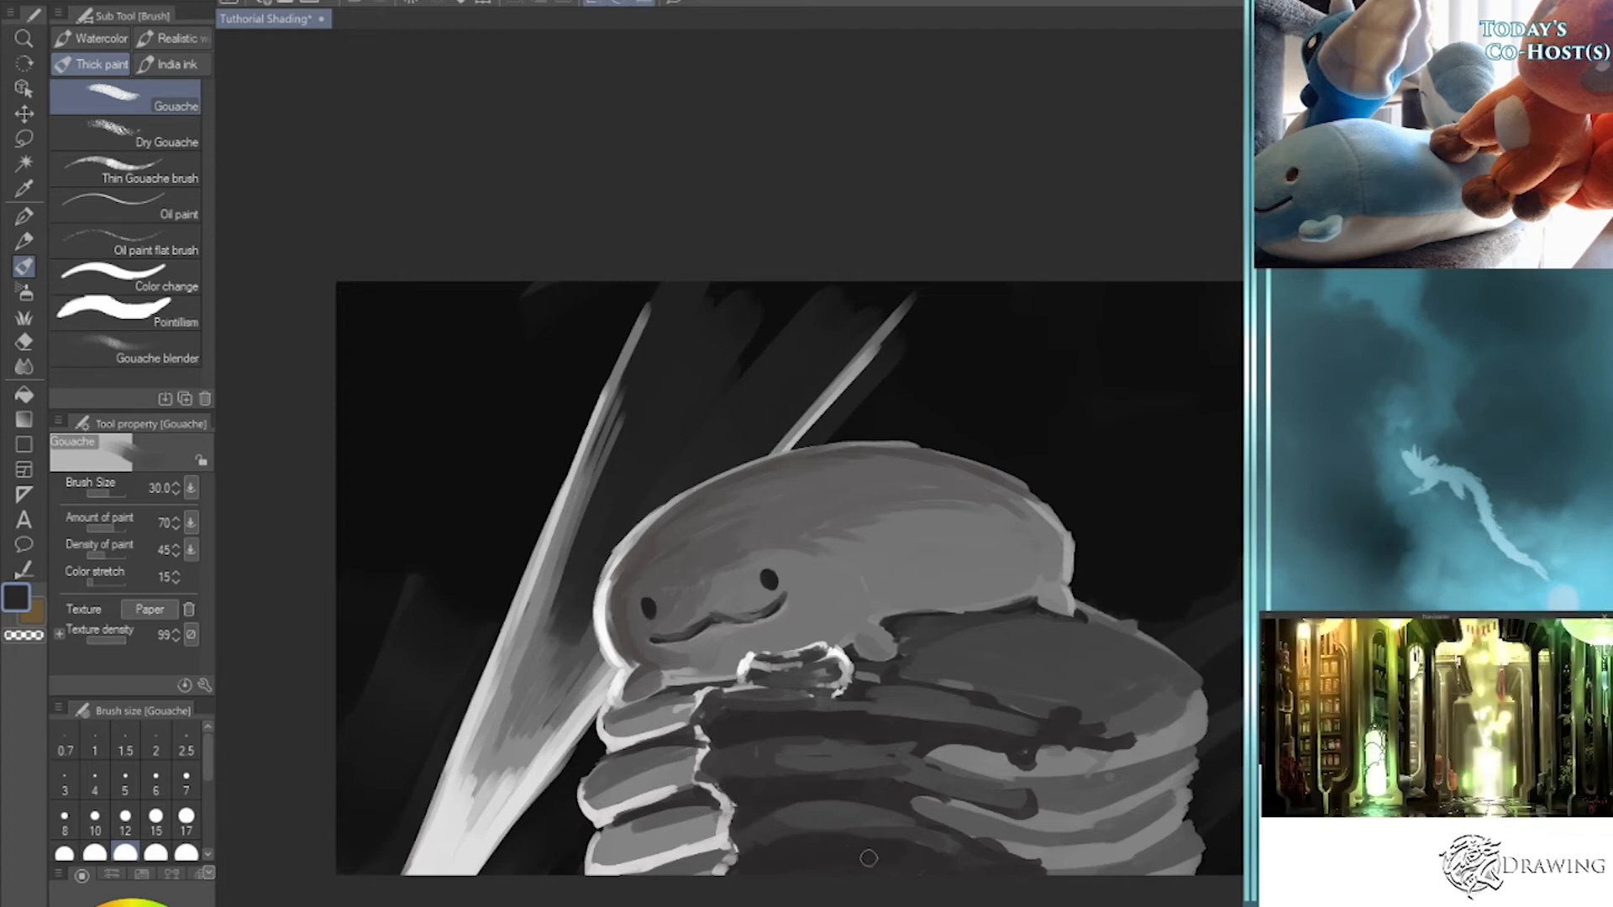
mouse_move(744, 753)
left_mouse_down()
mouse_move(721, 764)
mouse_move(725, 785)
mouse_move(781, 756)
left_mouse_up()
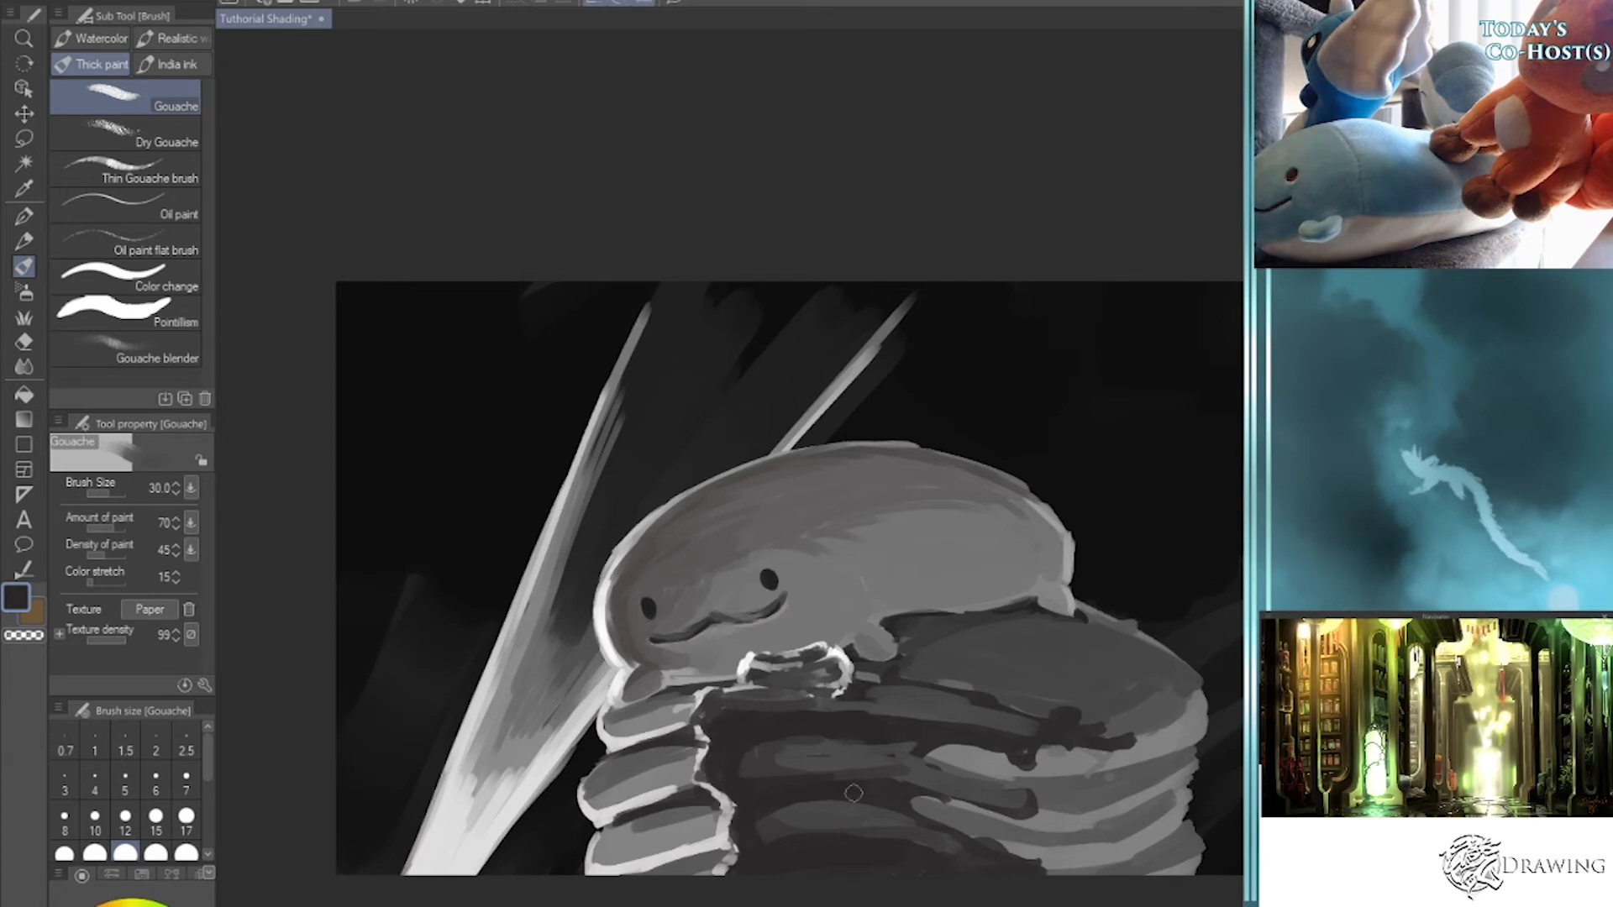
- Sample white and light grey and dab small highlights on the shadowed layers' ends at brush size 17
left_click(843, 672, "alt")
left_click(843, 672, "alt")
key("bracketleft")
key("bracketleft")
key("bracketleft")
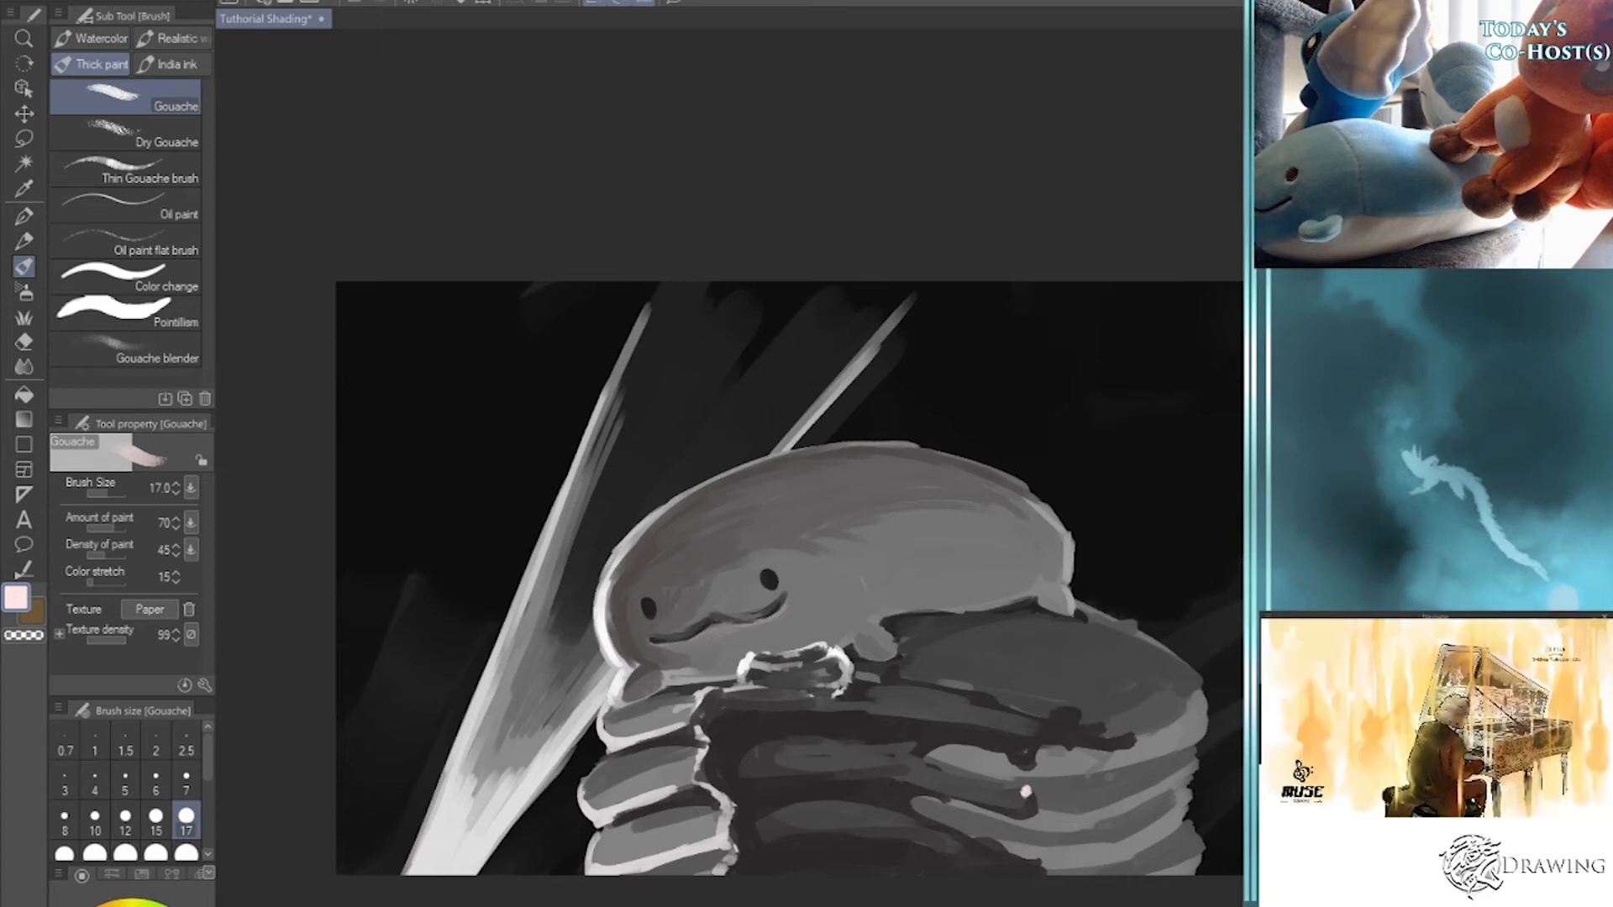
left_click(1021, 792, "alt")
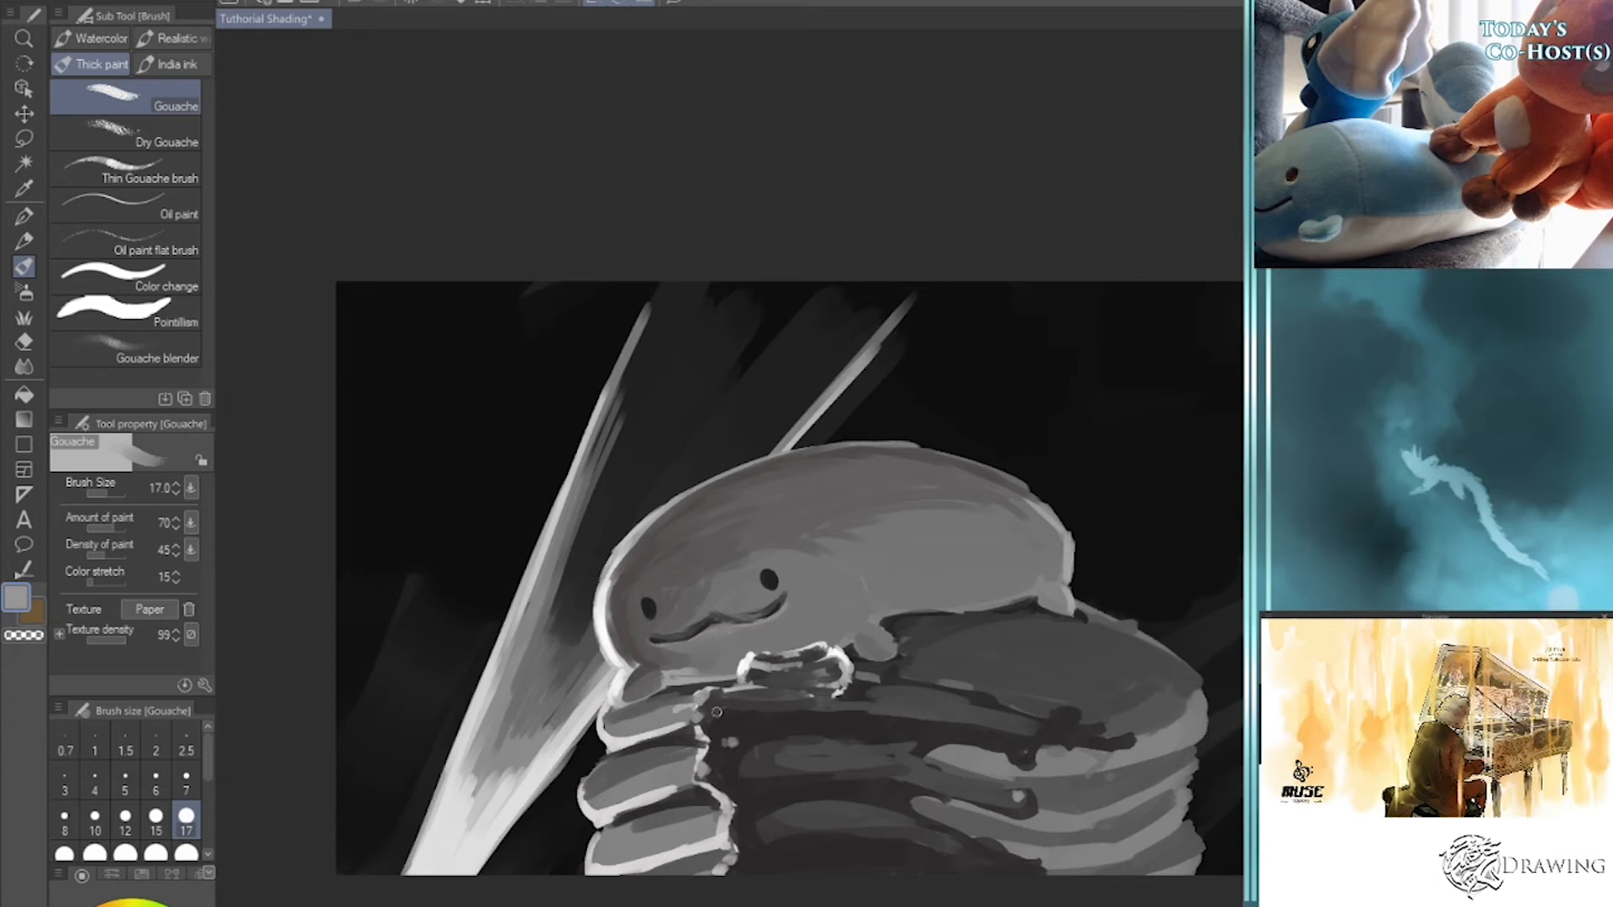
- Paint thin light-grey edges along the upper shadowed layer bands beside the front rims, reducing the brush size to 8
key("bracketleft")
key("bracketleft")
key("bracketleft")
key("bracketleft")
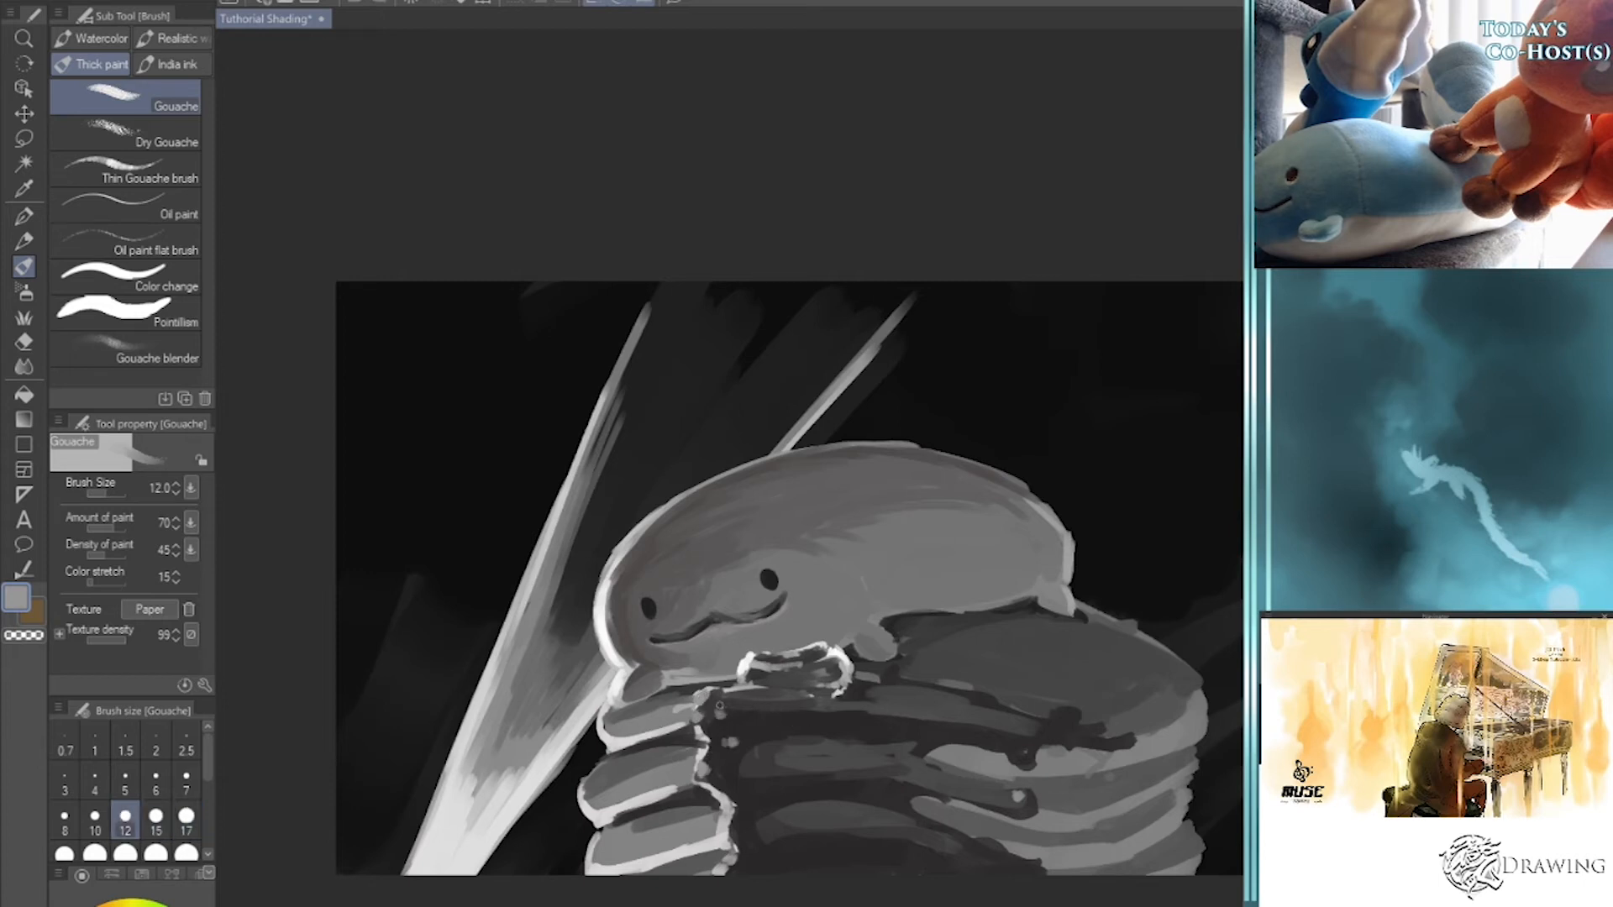
left_click_drag(747, 709, 823, 711)
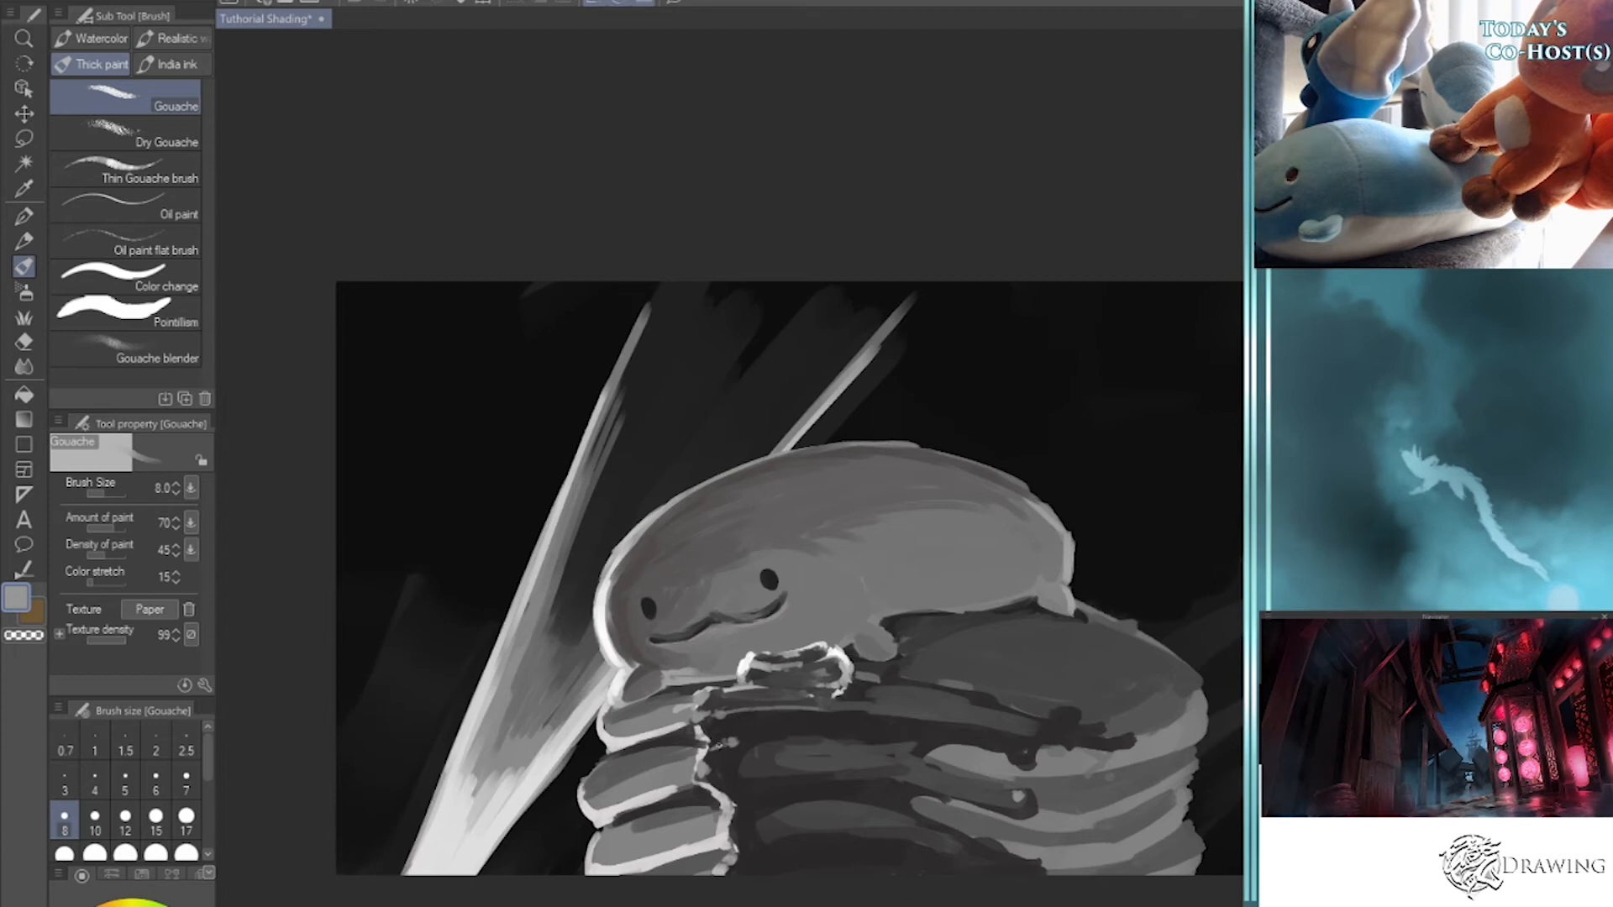
left_click_drag(740, 777, 821, 777)
scroll(889, 846, "down", 3)
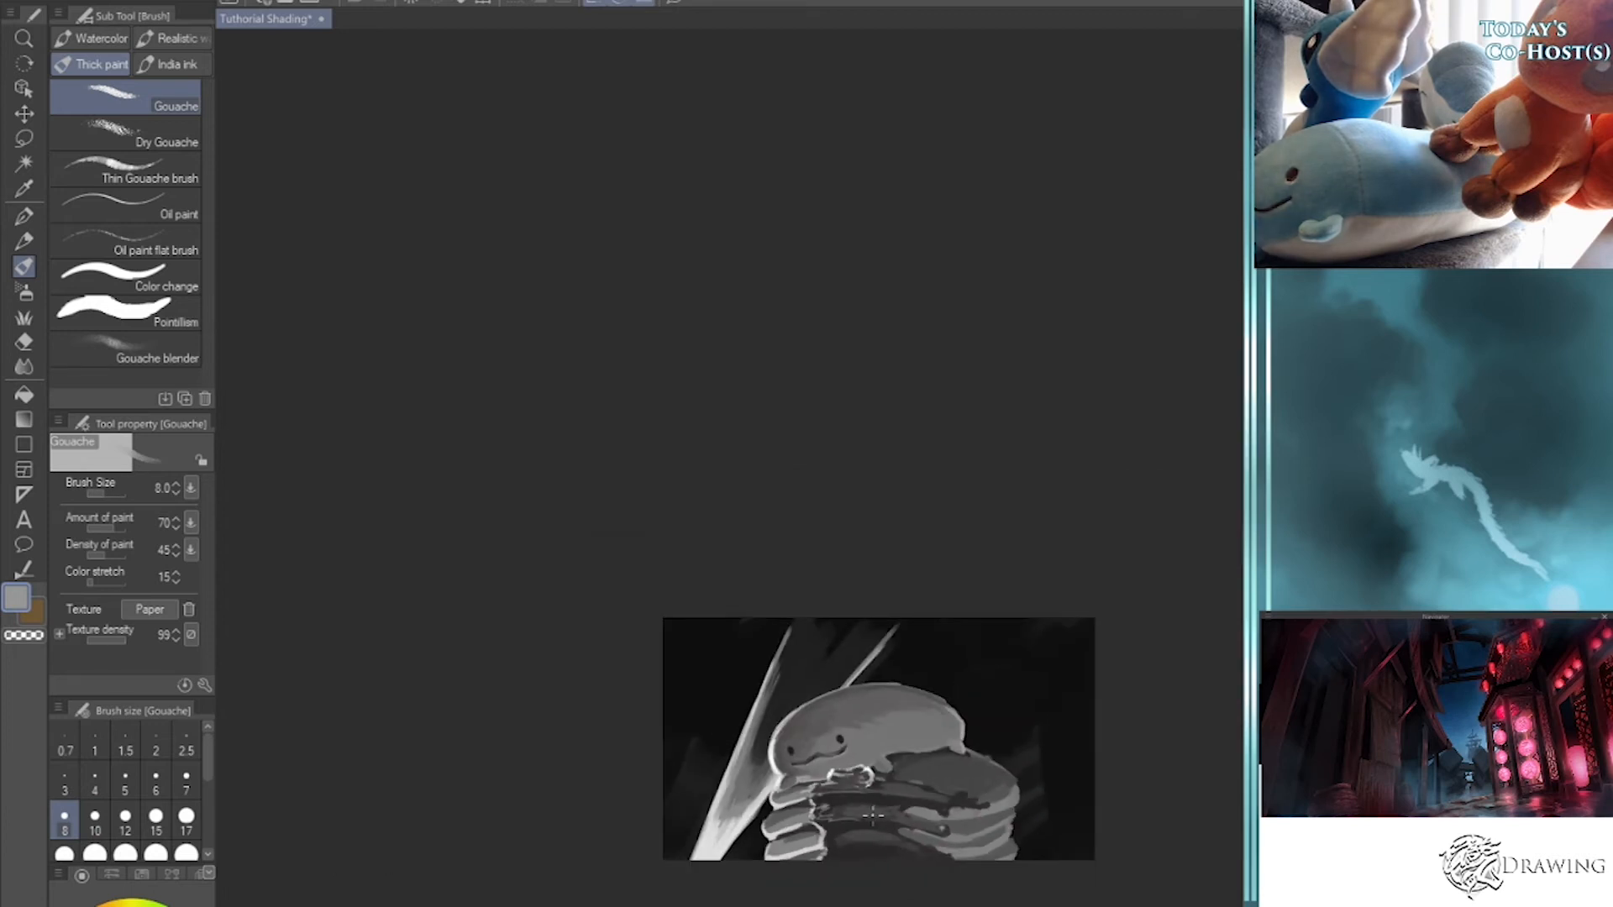
- Outline the rounded end of the middle layer and the top edge of the lowest band in light grey at brush size 8
scroll(874, 815, "up", 4)
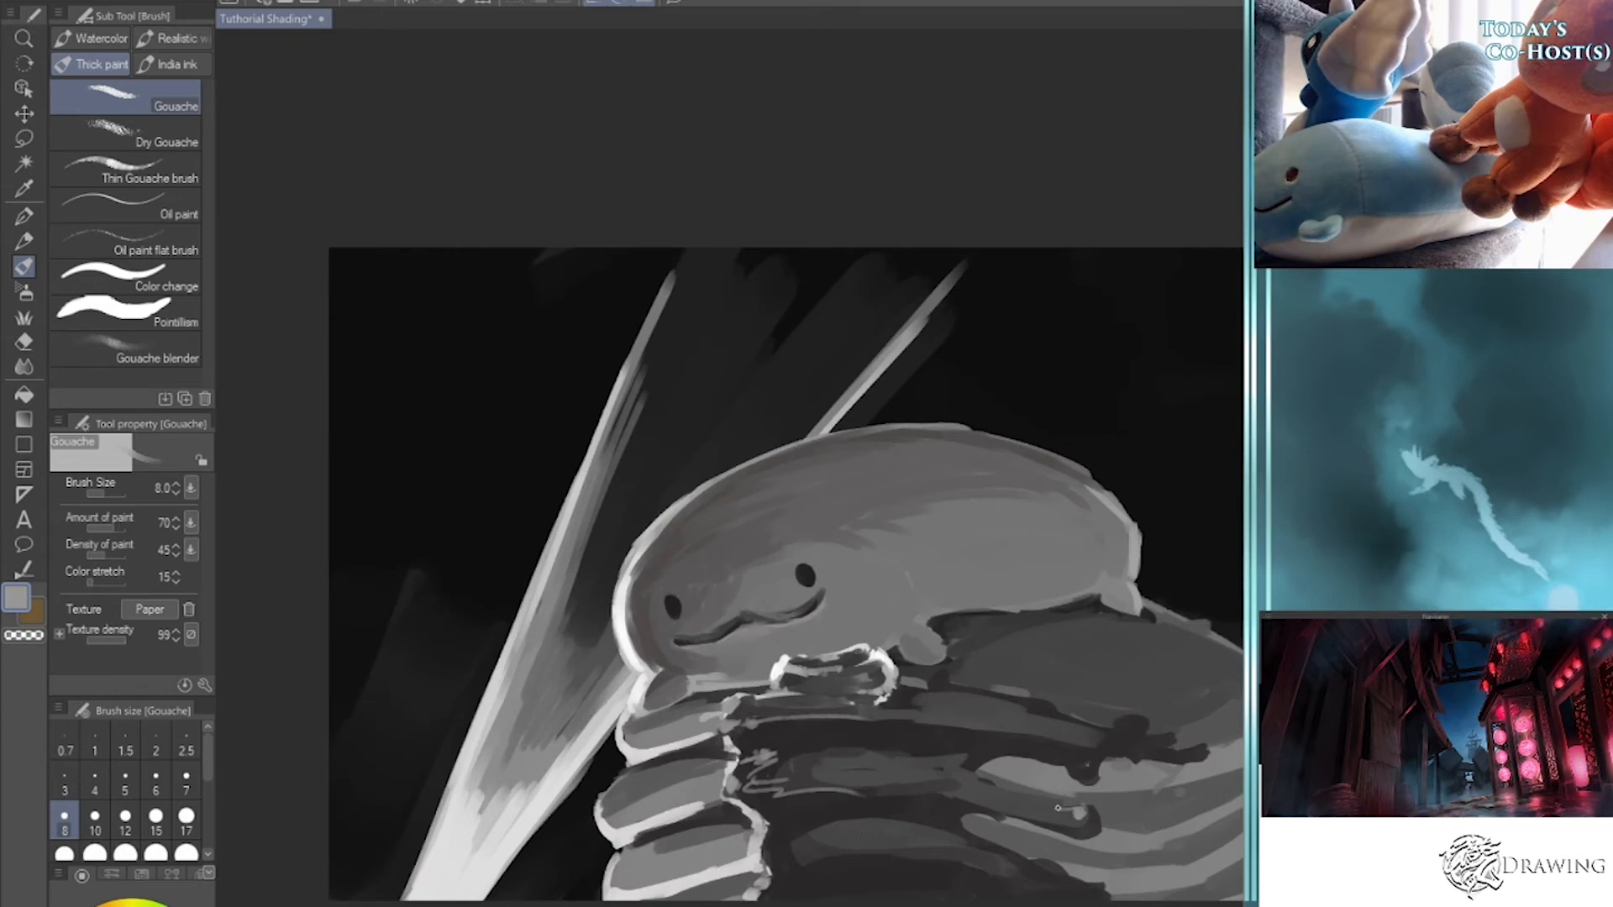
left_click_drag(1065, 809, 985, 788)
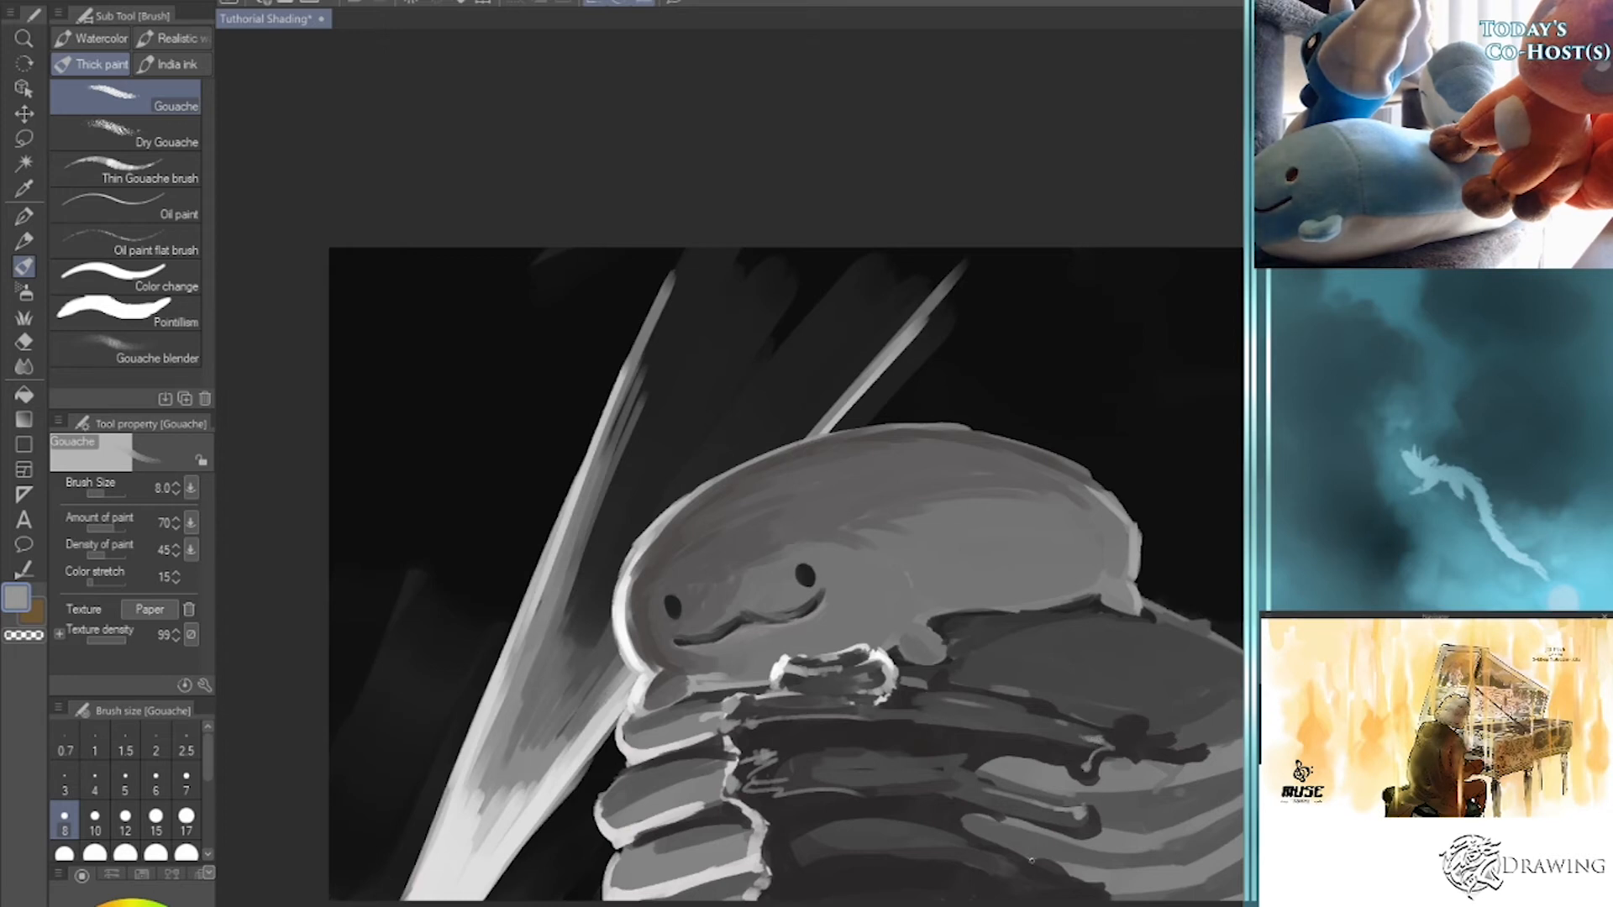
left_click_drag(967, 852, 917, 843)
left_click_drag(801, 849, 892, 857)
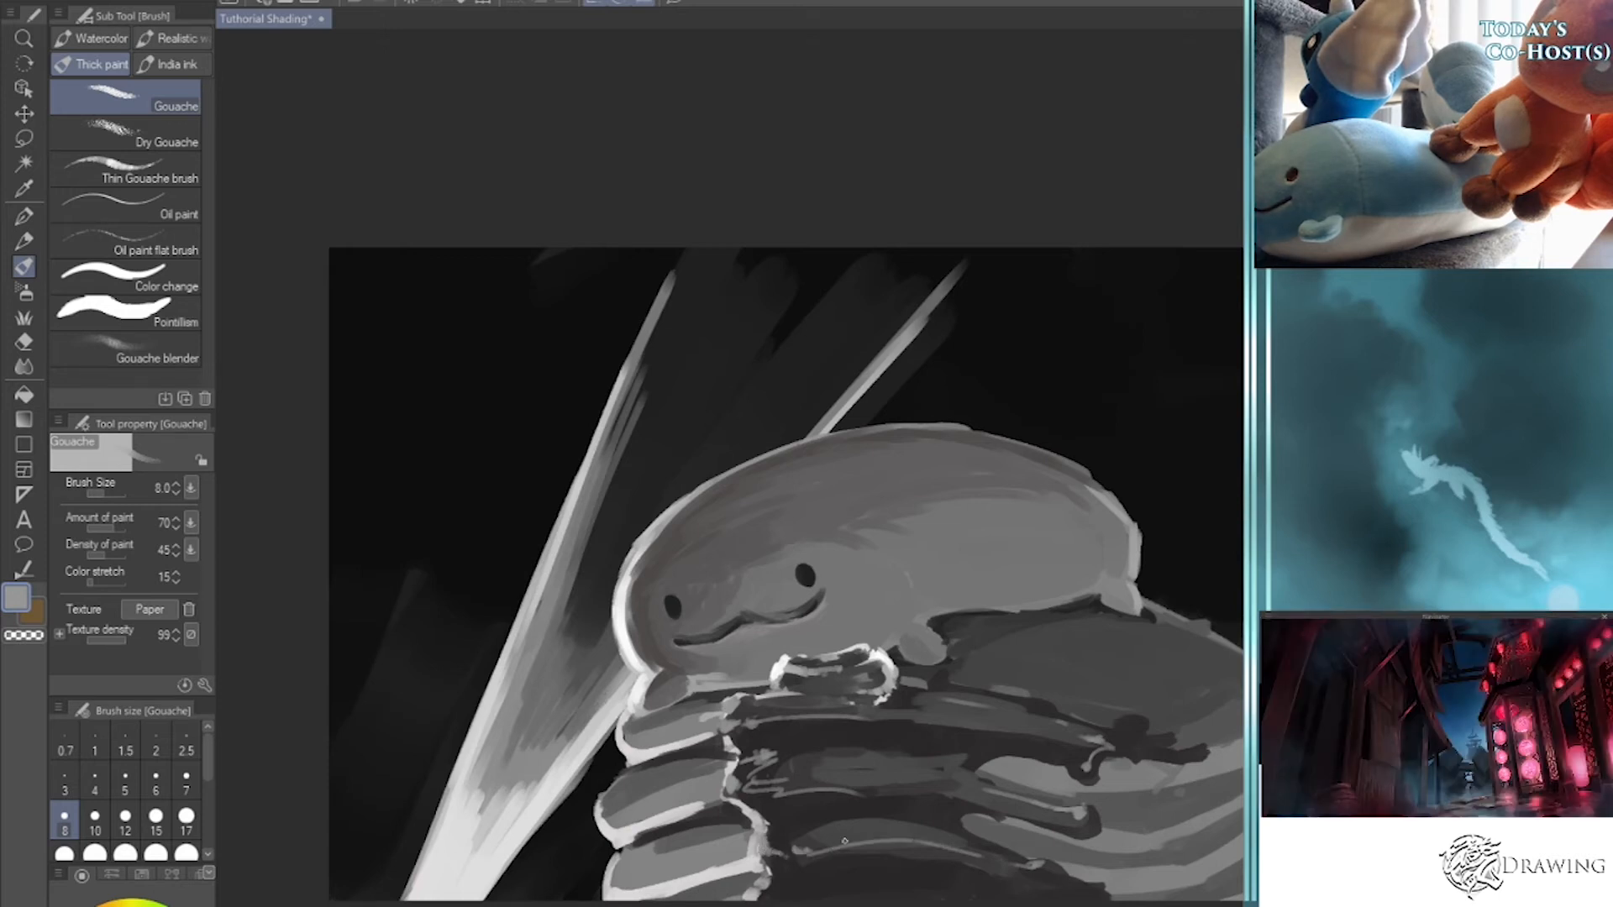
scroll(845, 840, "down", 4)
scroll(884, 847, "up", 2)
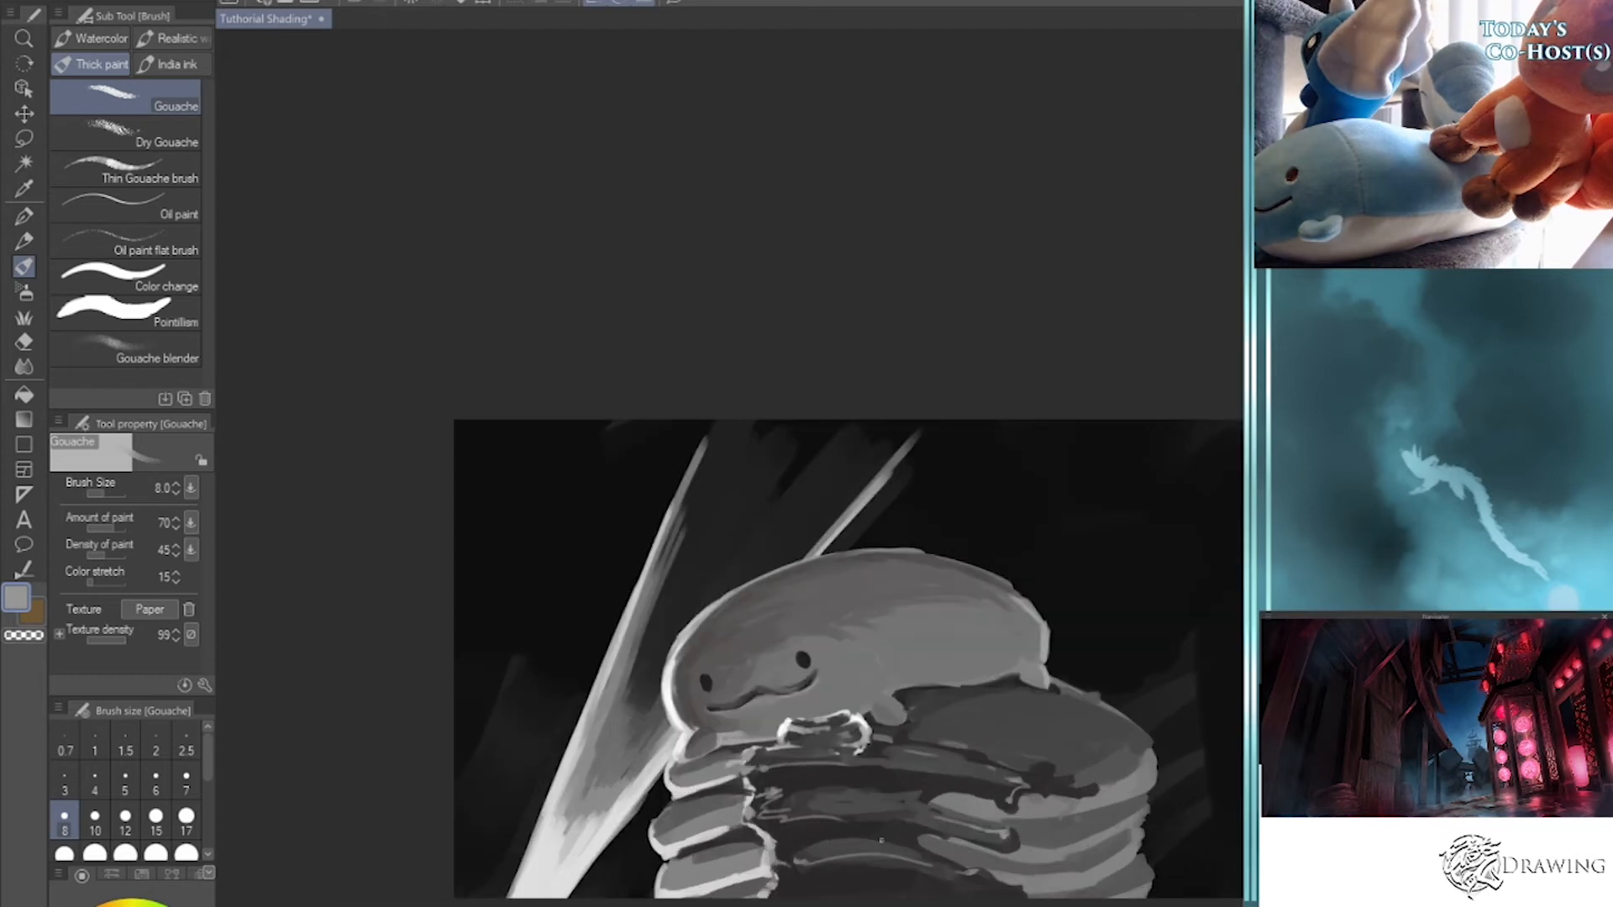
- Sample a mid grey from the creature's body and shade its flank with hatched strokes at brush size 30
key("i")
left_click(848, 628)
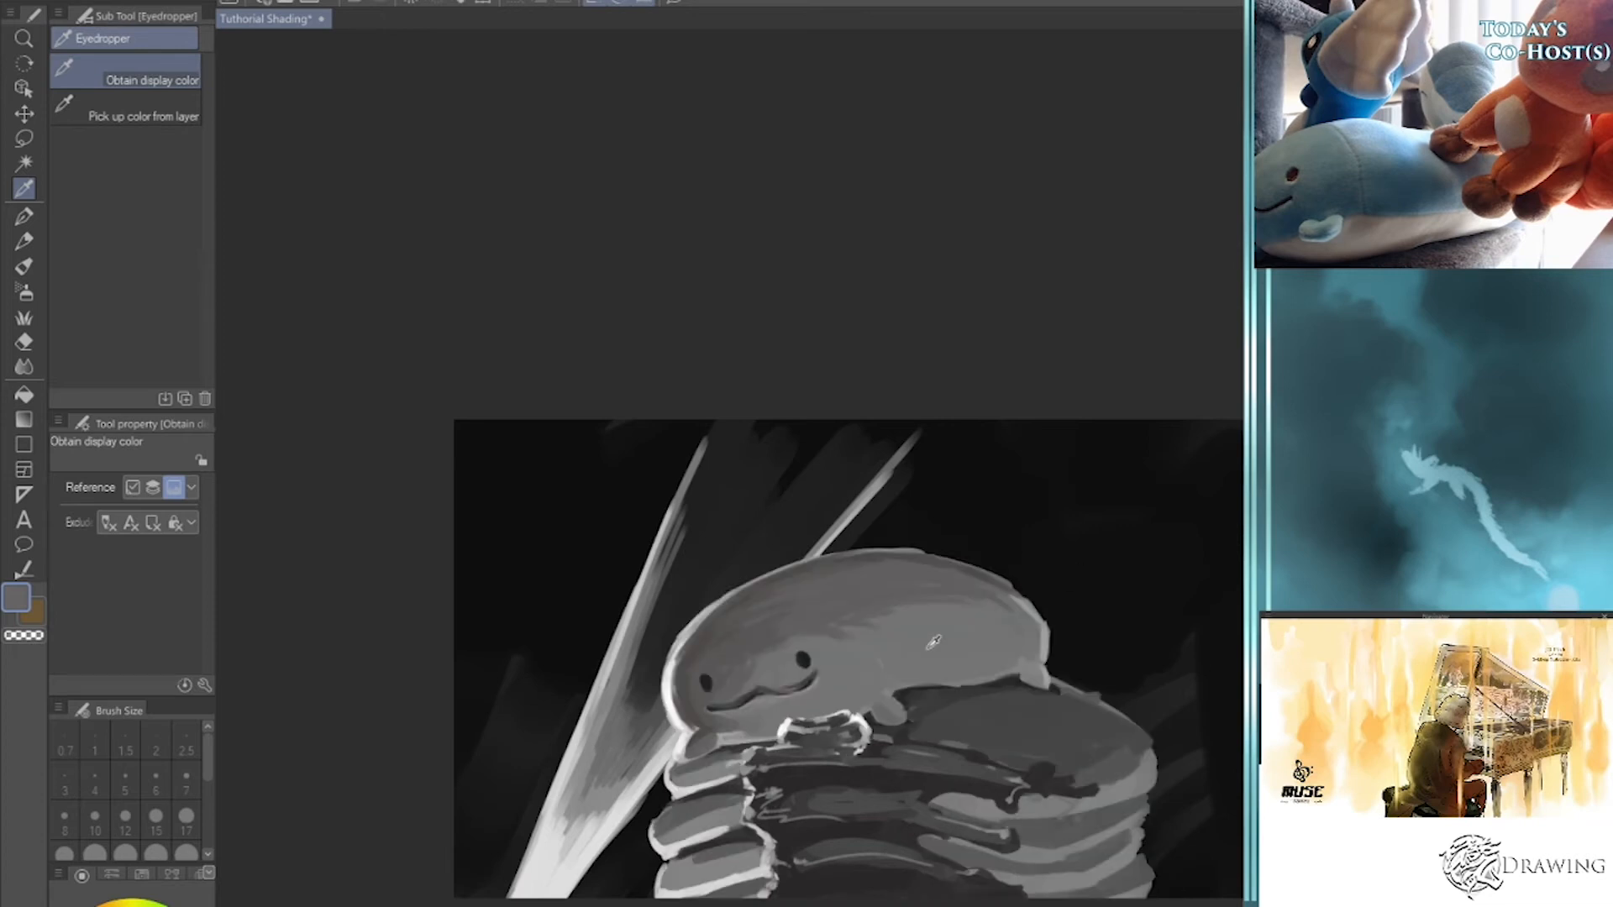
key("b")
key("bracketright")
key("bracketright")
key("bracketright")
key("bracketright")
key("bracketright")
key("bracketright")
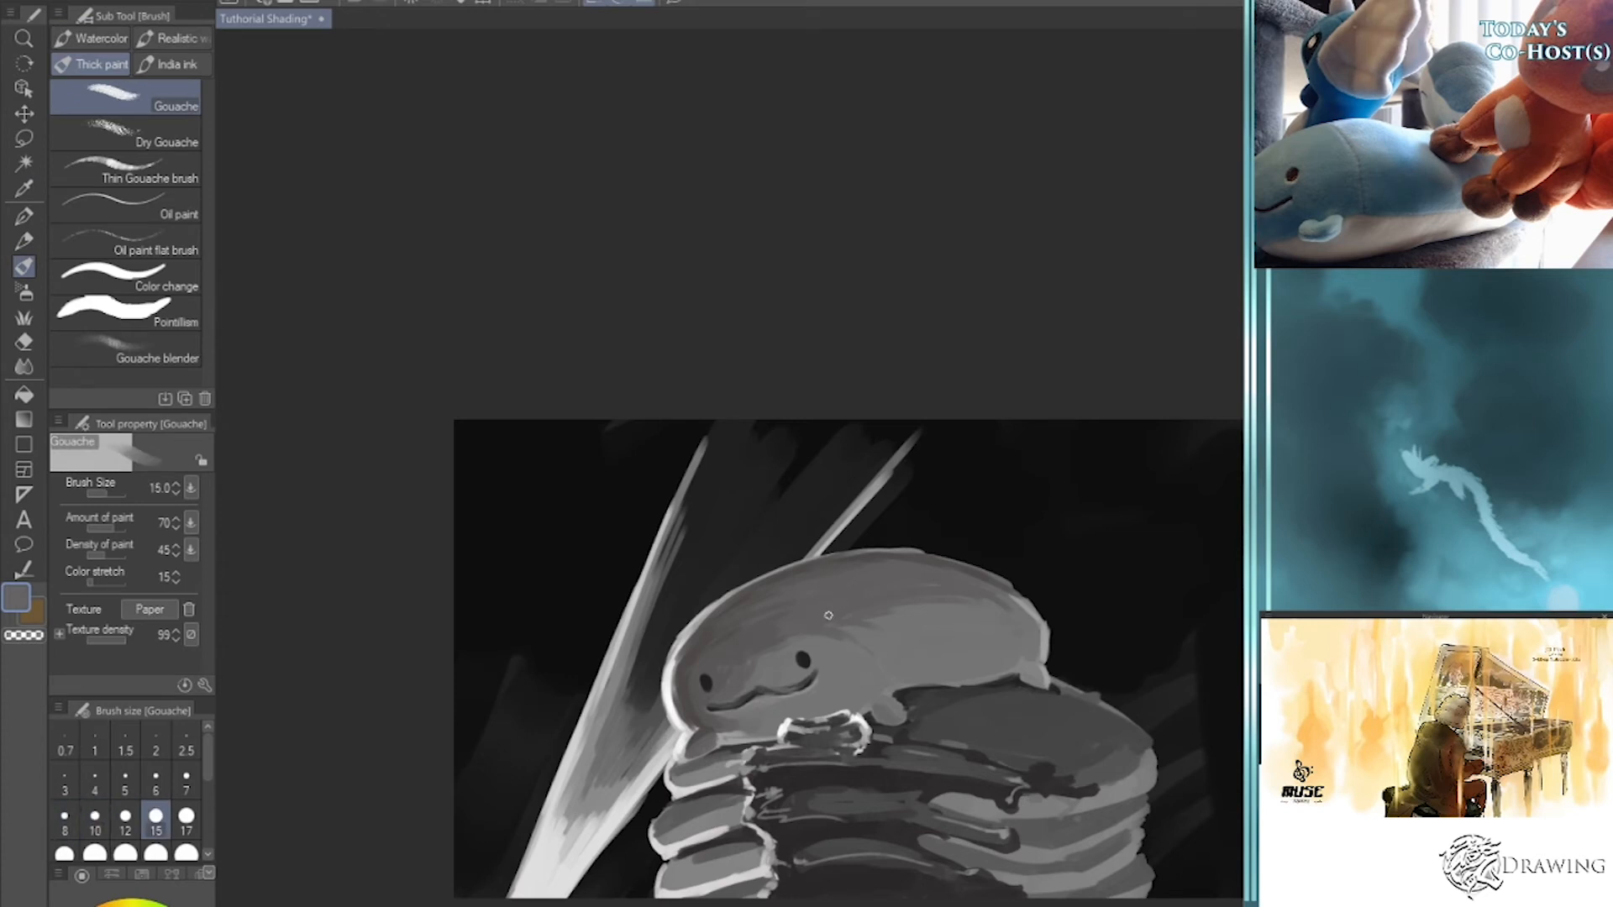
key("bracketright")
key("bracketright")
mouse_move(906, 647)
left_mouse_down()
mouse_move(894, 596)
mouse_move(929, 637)
mouse_move(947, 610)
mouse_move(987, 632)
mouse_move(1026, 633)
left_mouse_up()
key("bracketleft")
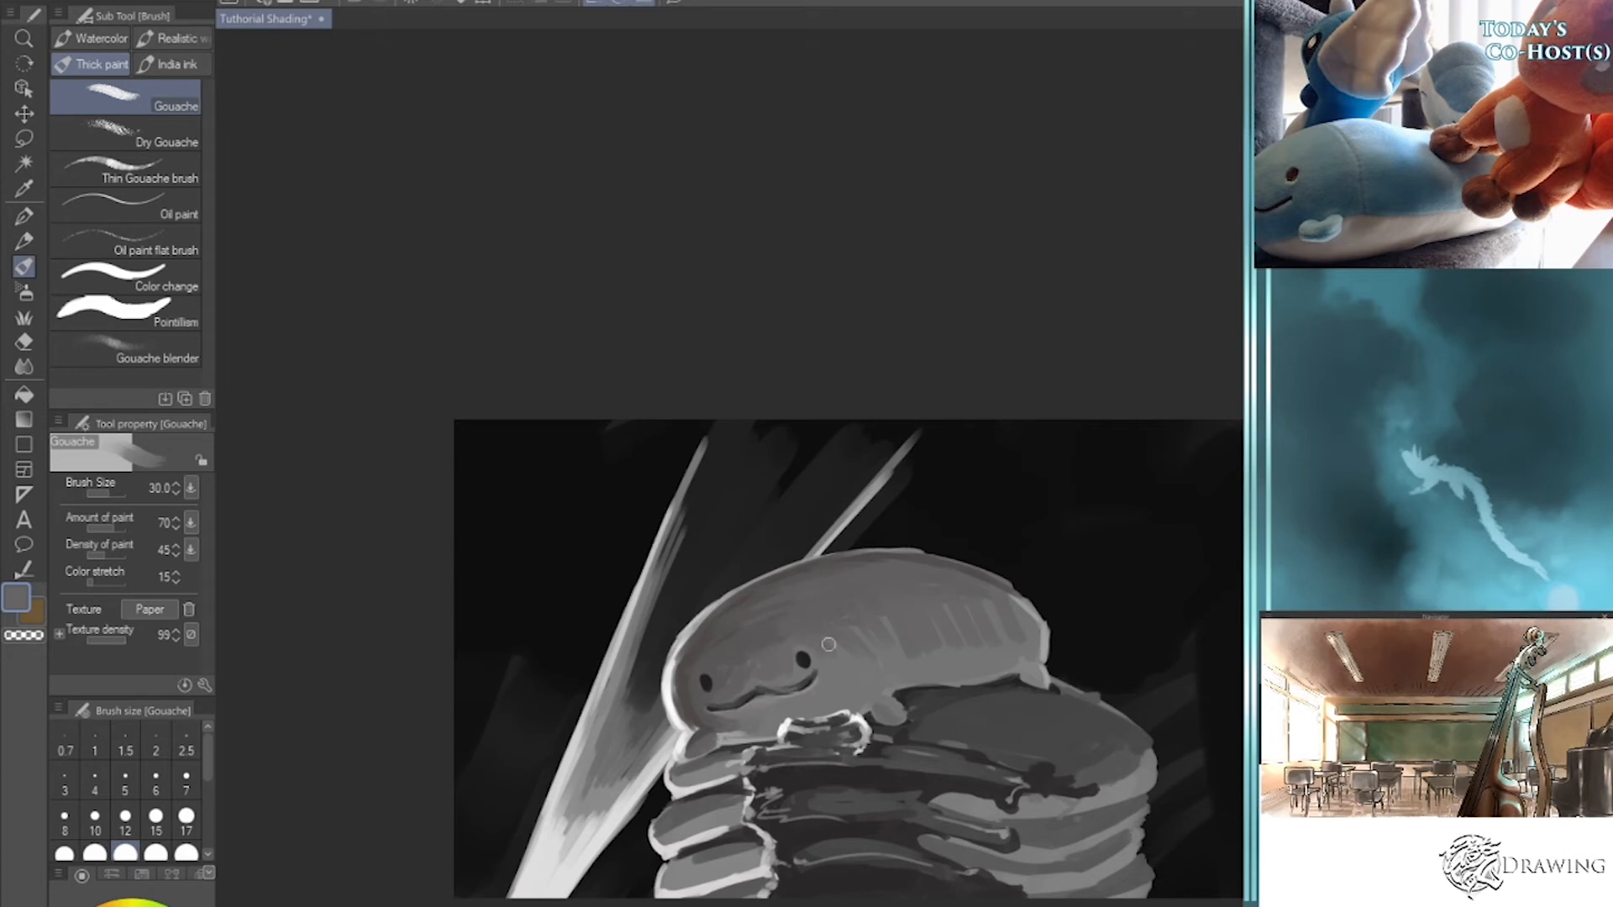
- Tone down the light outer edges of the rear layers with mid grey at brush sizes 25 and 50
key("bracketleft")
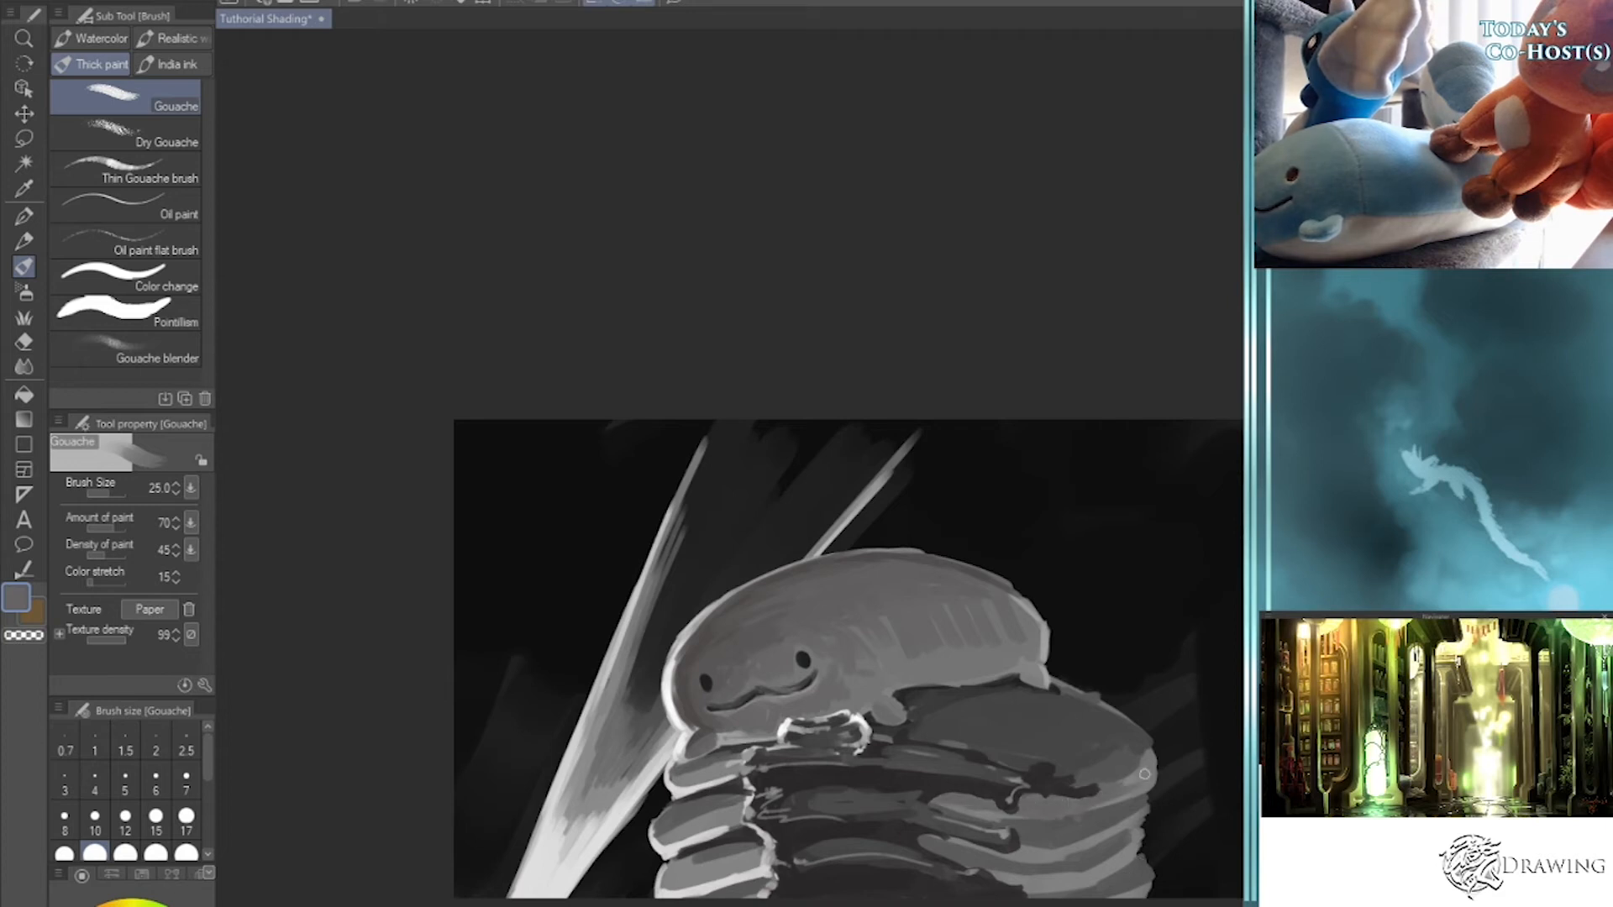
key("bracketright")
key("bracketright")
key("bracketright")
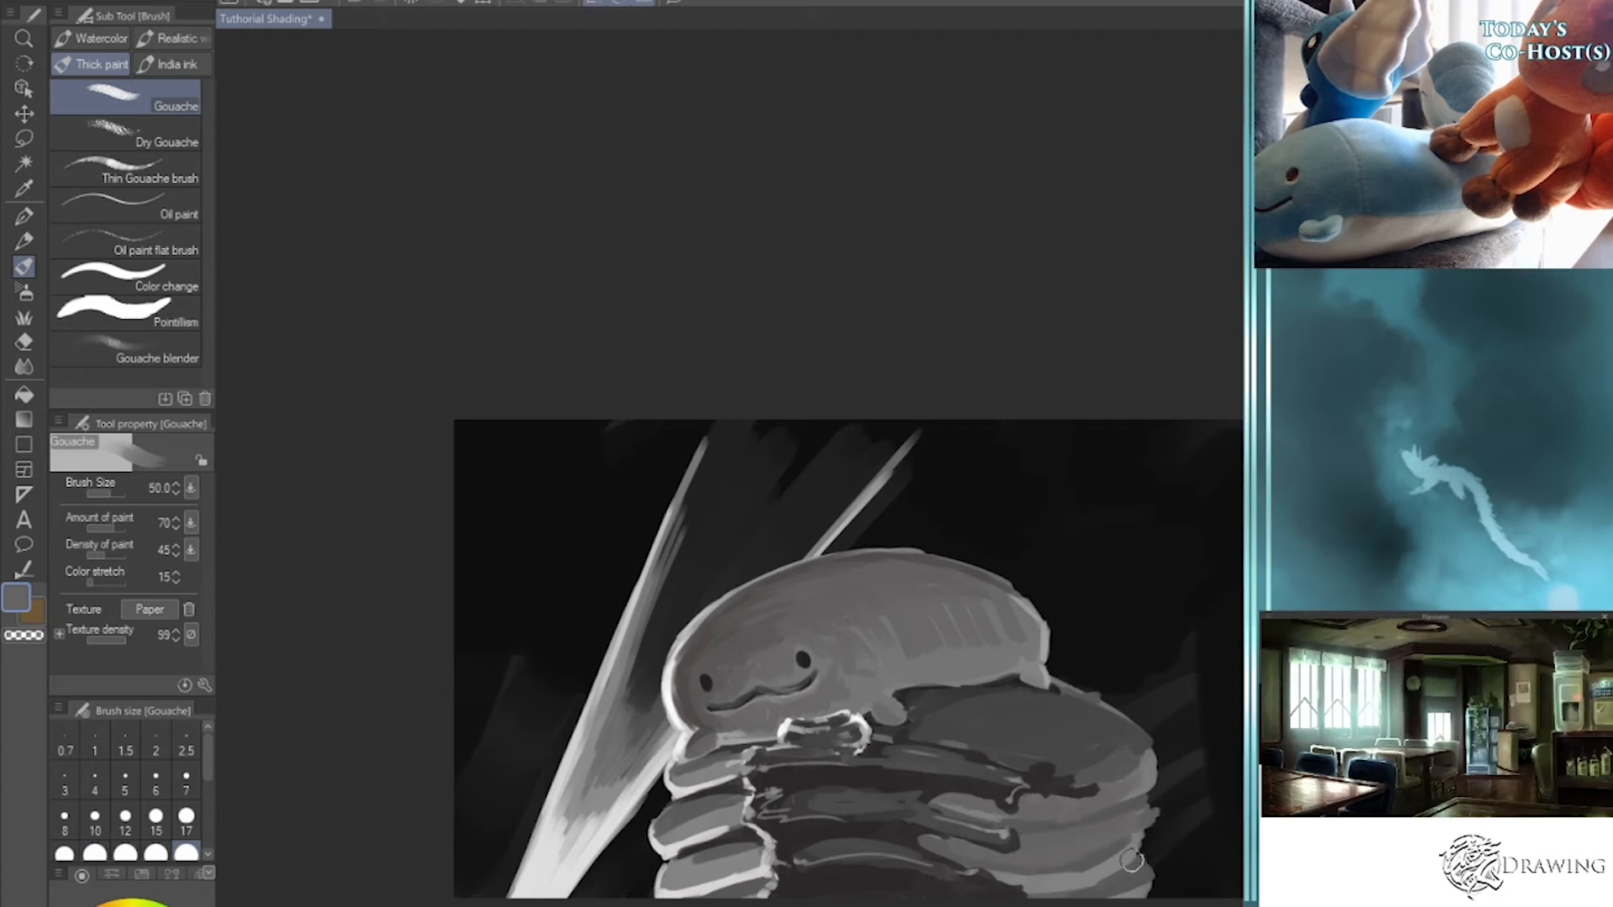
- Sample near-black and dark grey and paint the creature's cast shadow over the top layer's surface at brush size 30
left_click(907, 695, "alt")
key("bracketleft")
key("bracketleft")
mouse_move(908, 695)
left_mouse_down()
mouse_move(997, 689)
mouse_move(922, 712)
mouse_move(998, 696)
mouse_move(947, 711)
mouse_move(1020, 701)
mouse_move(1111, 725)
mouse_move(1000, 739)
mouse_move(936, 722)
mouse_move(1019, 739)
left_mouse_up()
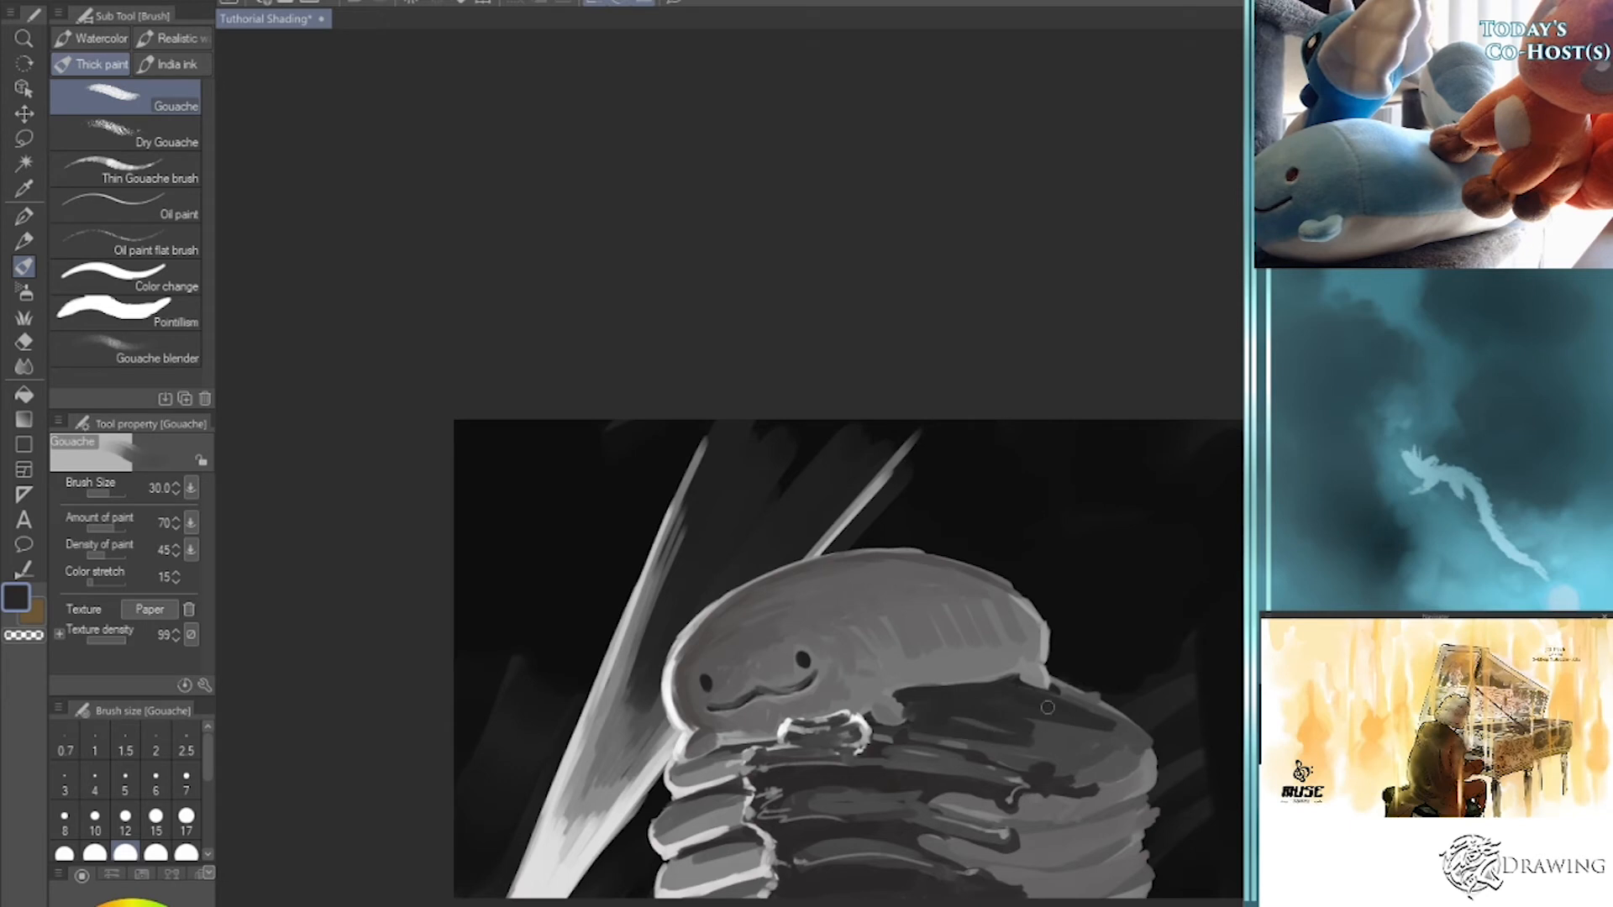
left_click(1041, 729, "alt")
mouse_move(1068, 726)
left_mouse_down()
mouse_move(1109, 752)
mouse_move(1122, 722)
mouse_move(1112, 737)
left_mouse_up()
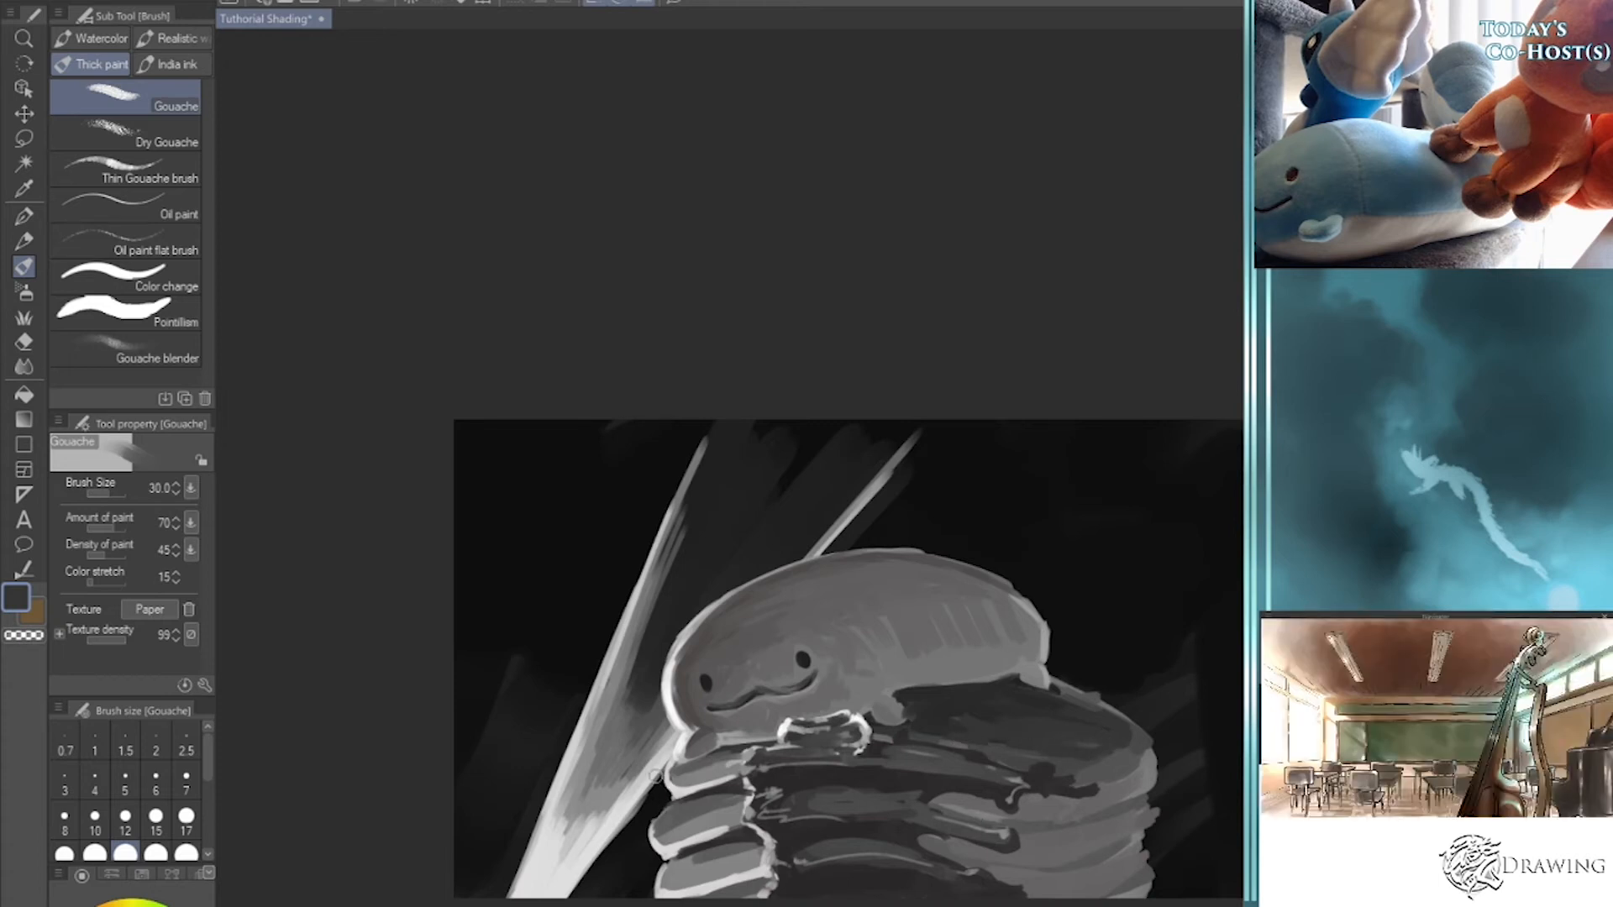
key("bracketleft")
key("bracketleft")
key("bracketleft")
key("bracketleft")
key("bracketleft")
left_click_drag(657, 787, 630, 810)
key("bracketright")
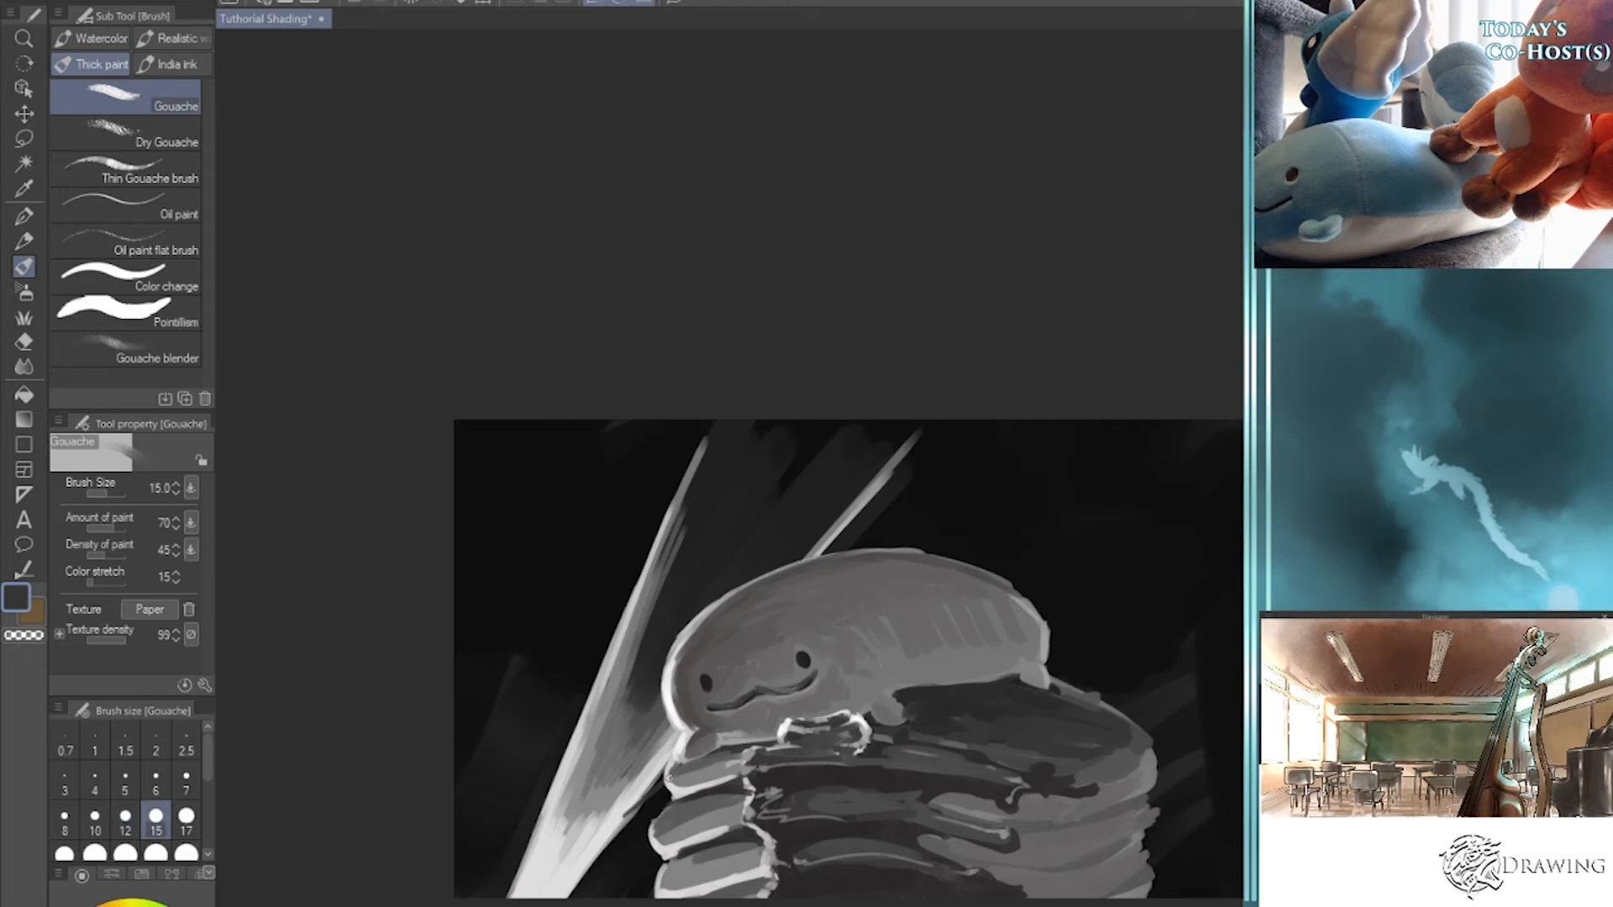
key("ctrl+z")
- Paint a dark diagonal limb shape from the front of the stack across the light beam, using brush sizes 15 to 25
left_click_drag(689, 764, 602, 822)
key("bracketright")
key("bracketright")
key("bracketright")
mouse_move(601, 830)
left_mouse_down()
mouse_move(593, 853)
mouse_move(649, 799)
left_mouse_up()
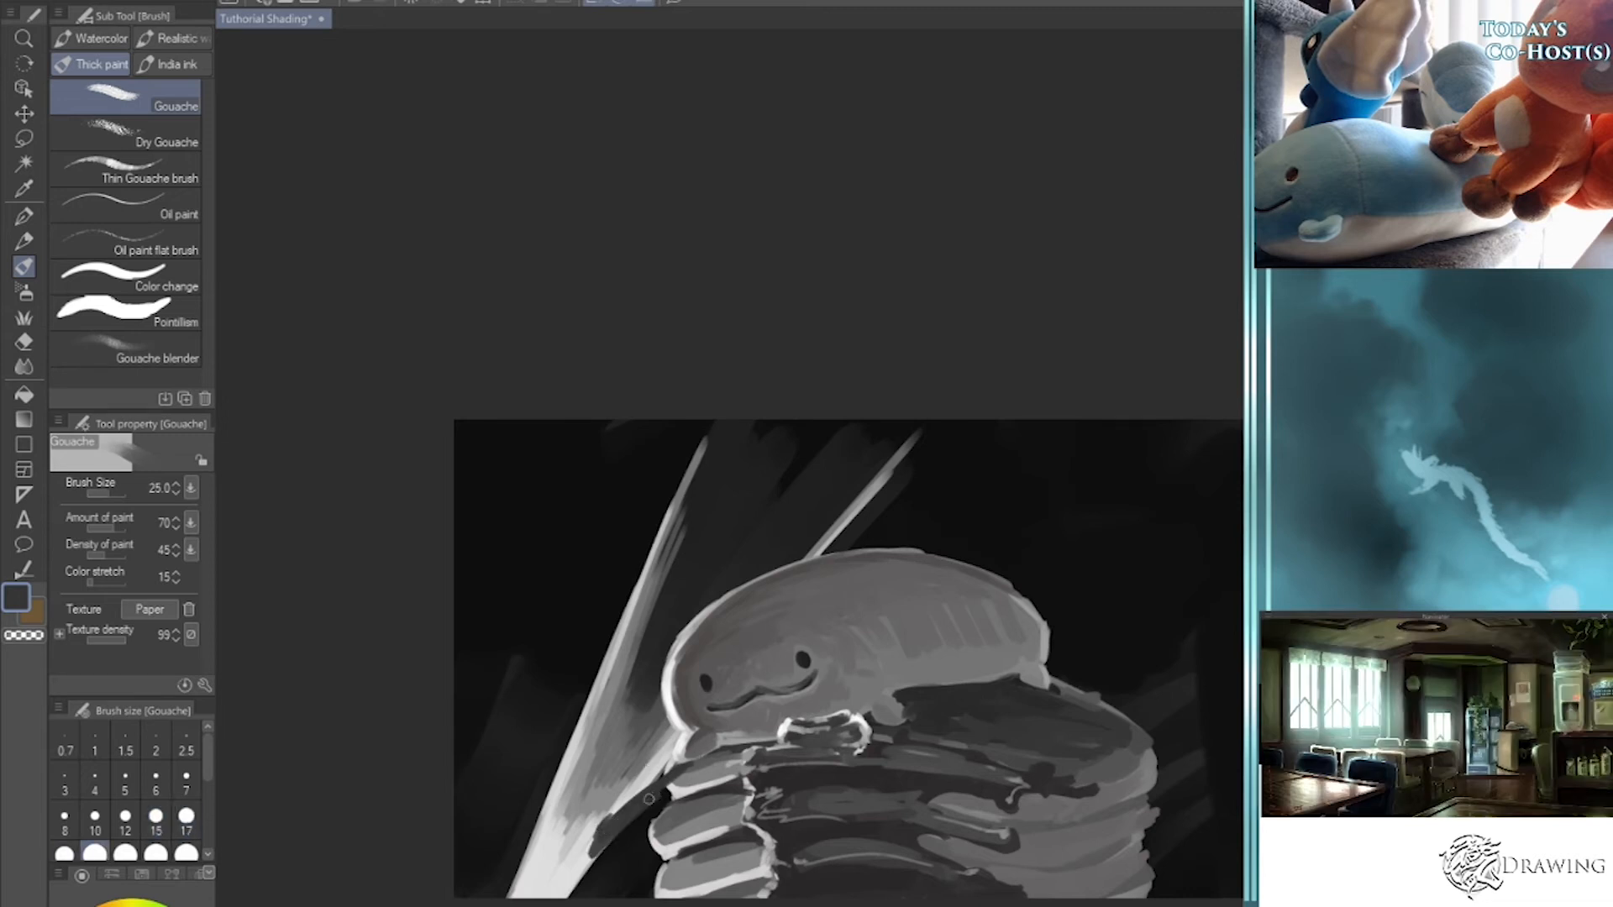
key("bracketleft")
key("bracketleft")
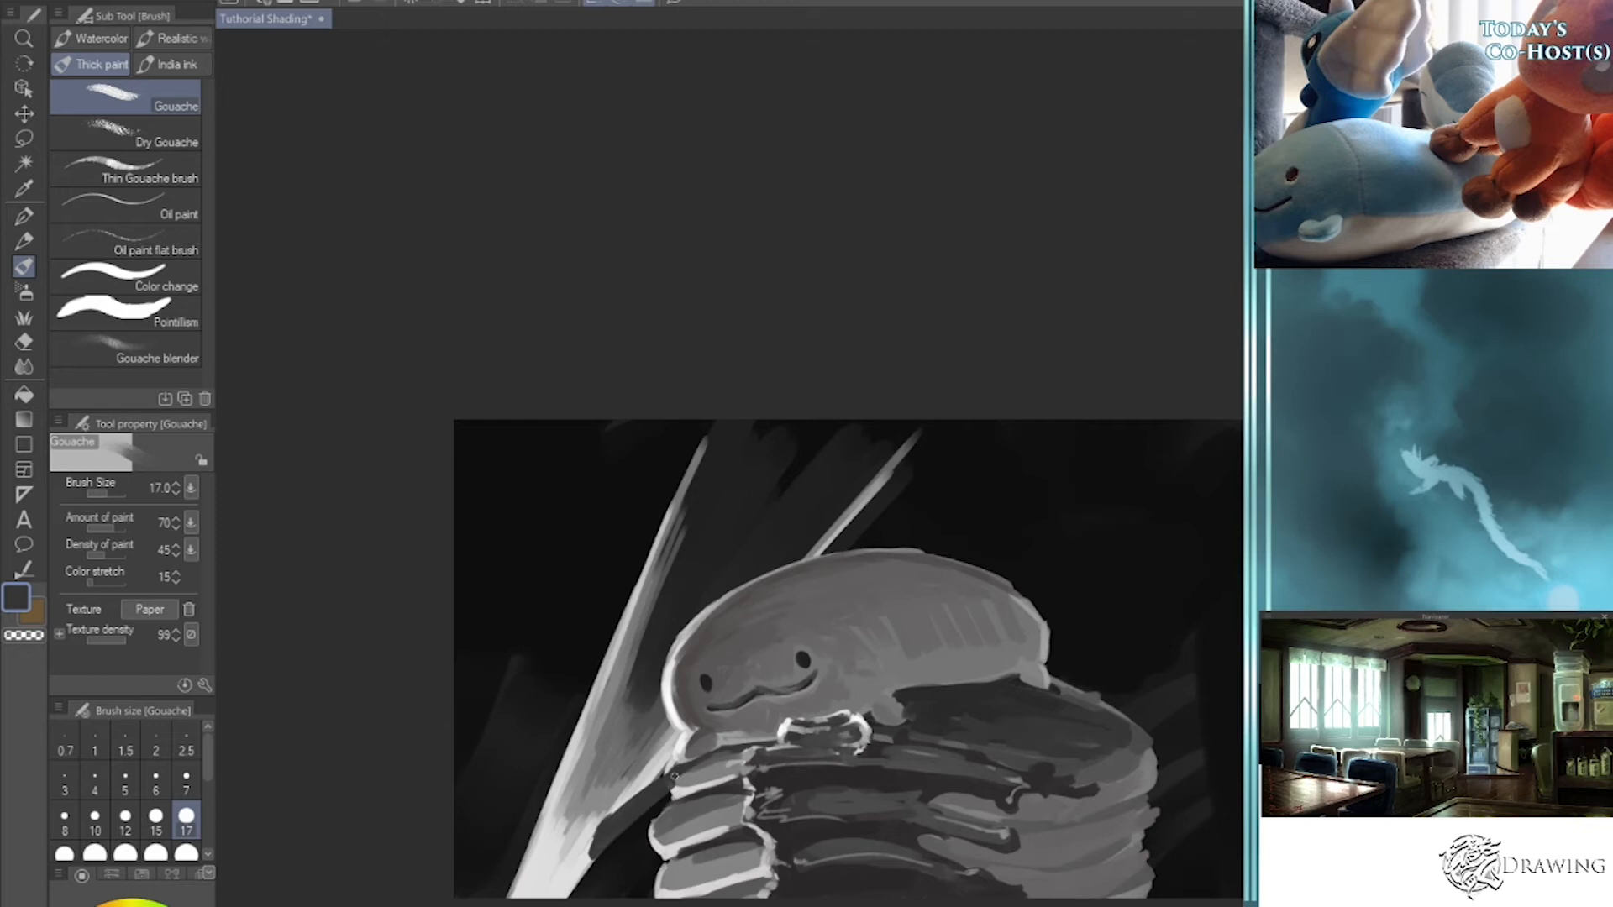
key("bracketright")
key("bracketright")
mouse_move(590, 858)
left_mouse_down()
mouse_move(659, 777)
mouse_move(602, 821)
mouse_move(590, 861)
left_mouse_up()
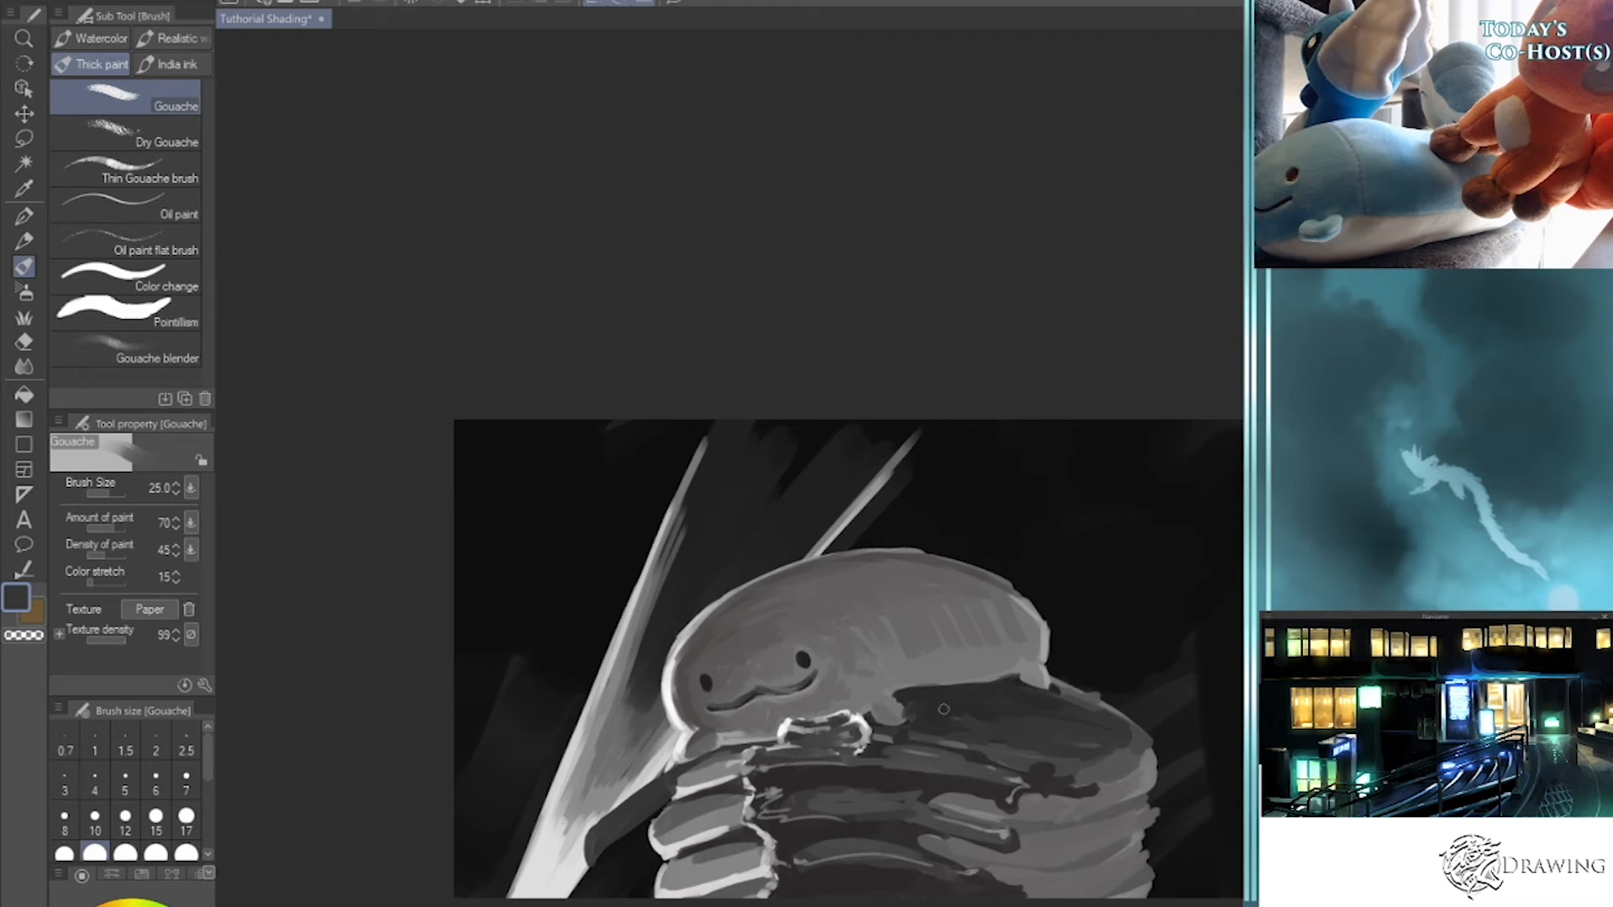
- Sample white and draw a thin bright rim along the limb shape's lower edge at brush size 8
left_click(676, 799, "alt")
key("bracketleft")
key("bracketleft")
key("bracketleft")
key("bracketleft")
key("bracketleft")
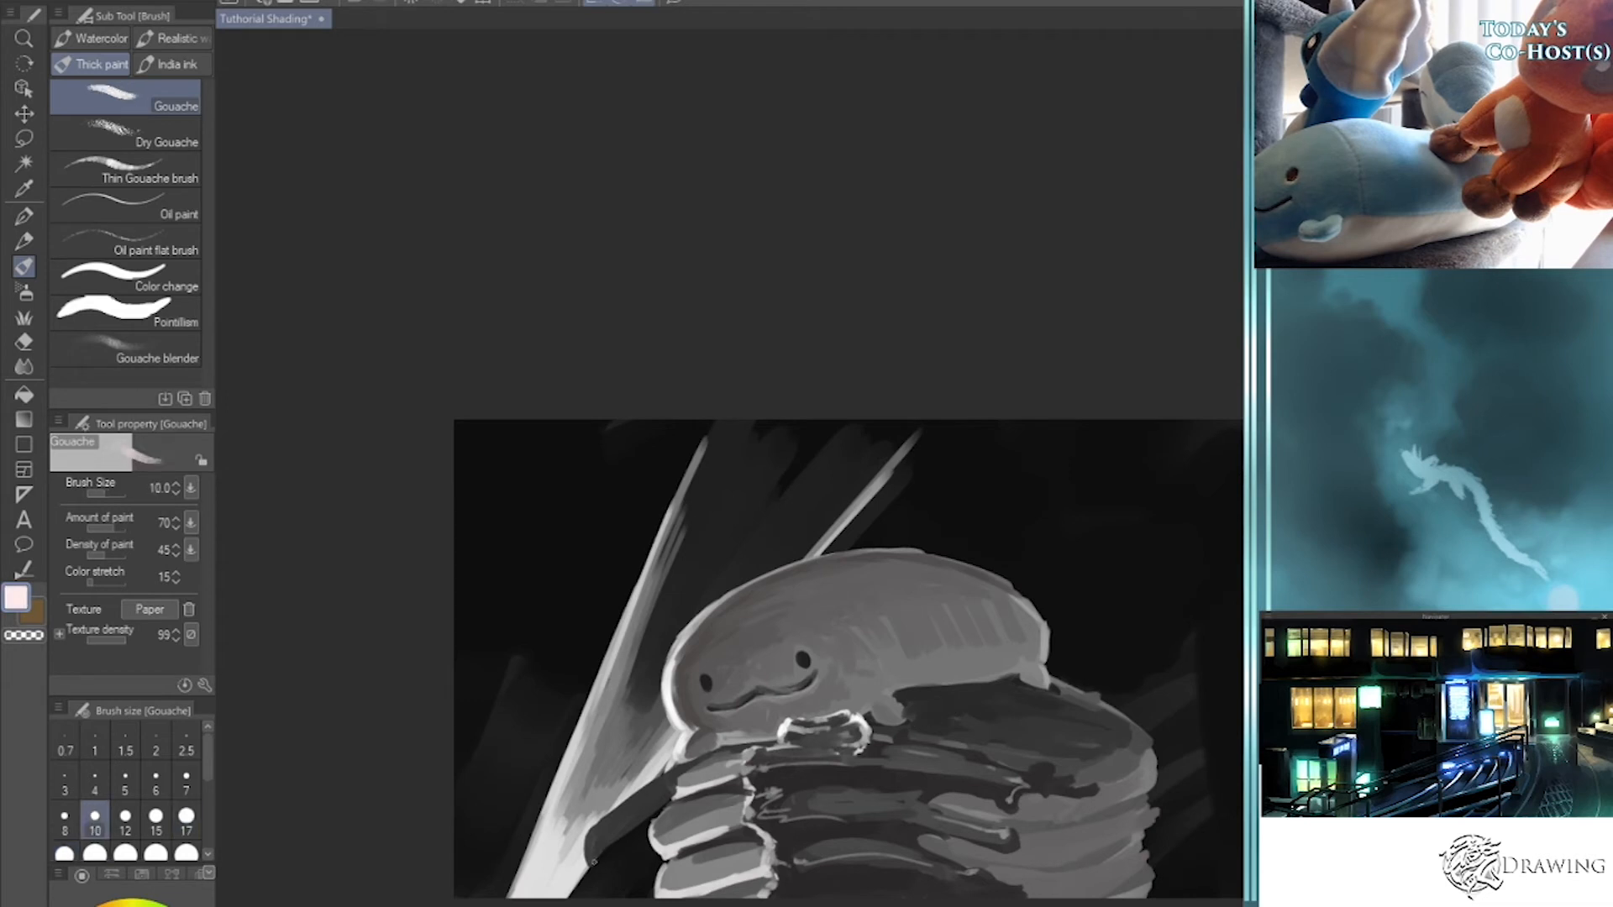
key("bracketleft")
left_click(638, 828, "alt")
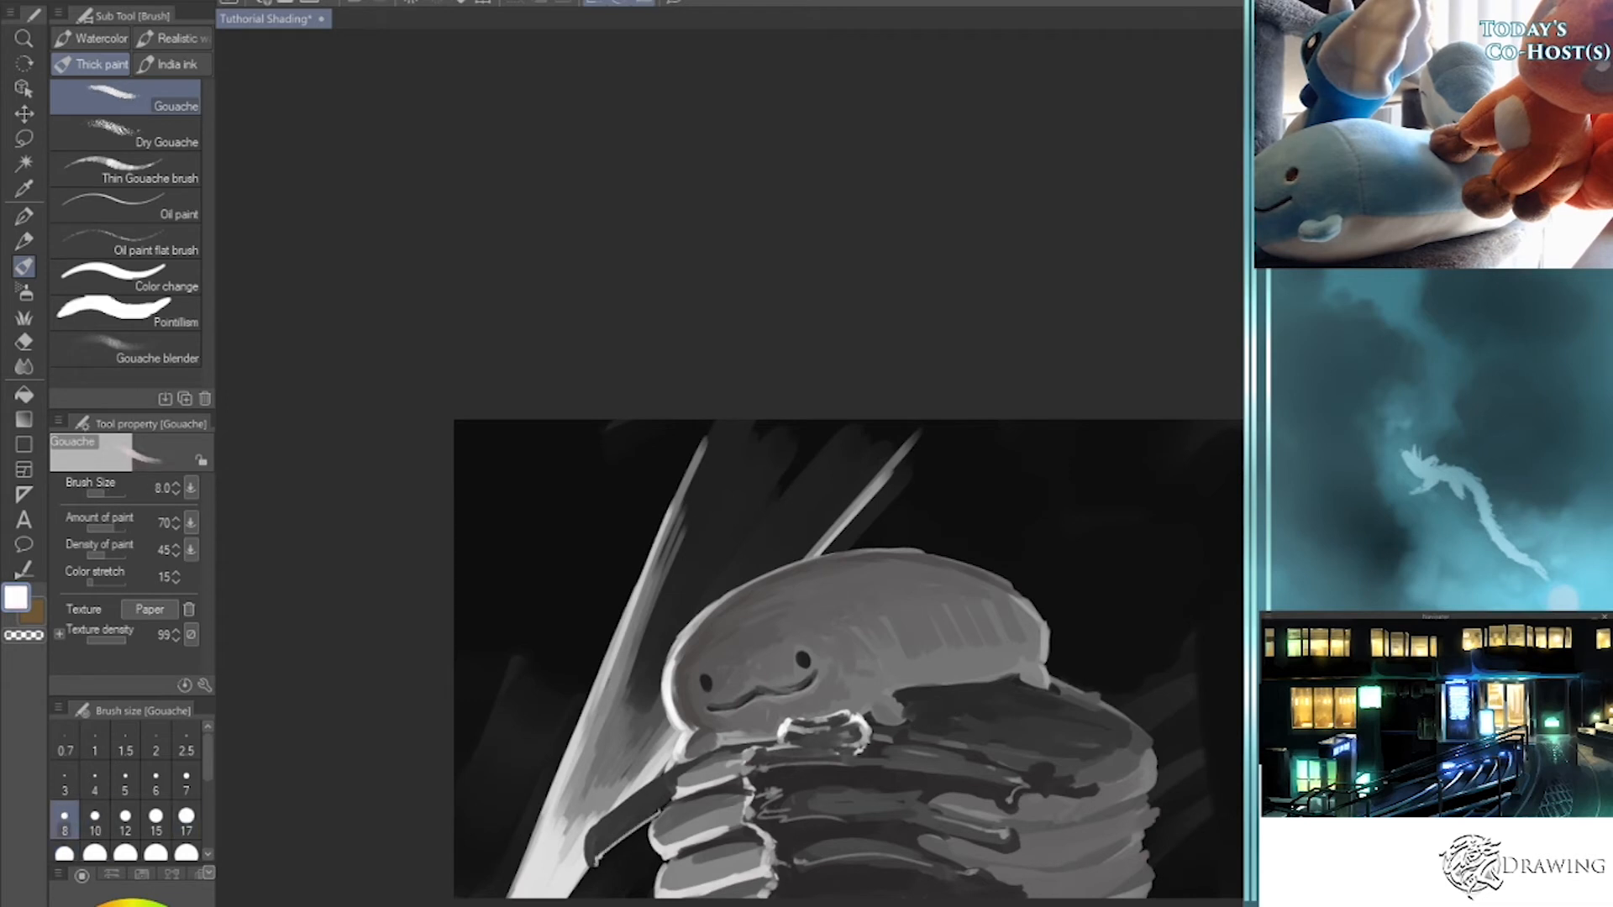
- Strengthen the white rim and round off the limb shape's tip at brush sizes 15 and 8
key("bracketright")
key("bracketright")
key("bracketright")
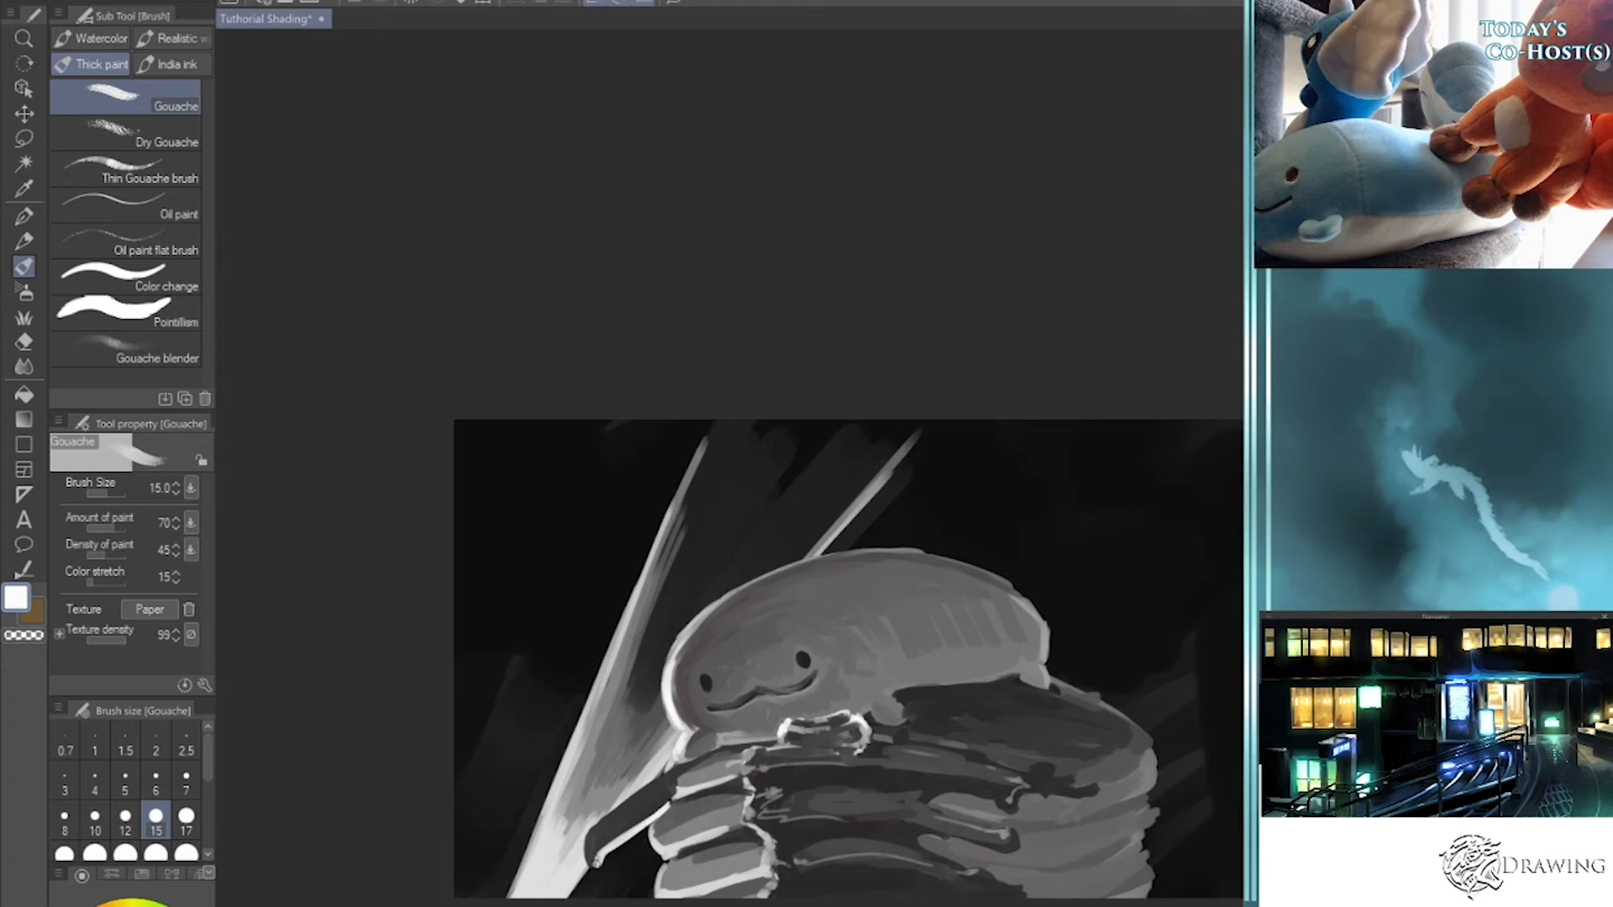
key("bracketleft")
key("bracketleft")
key("bracketleft")
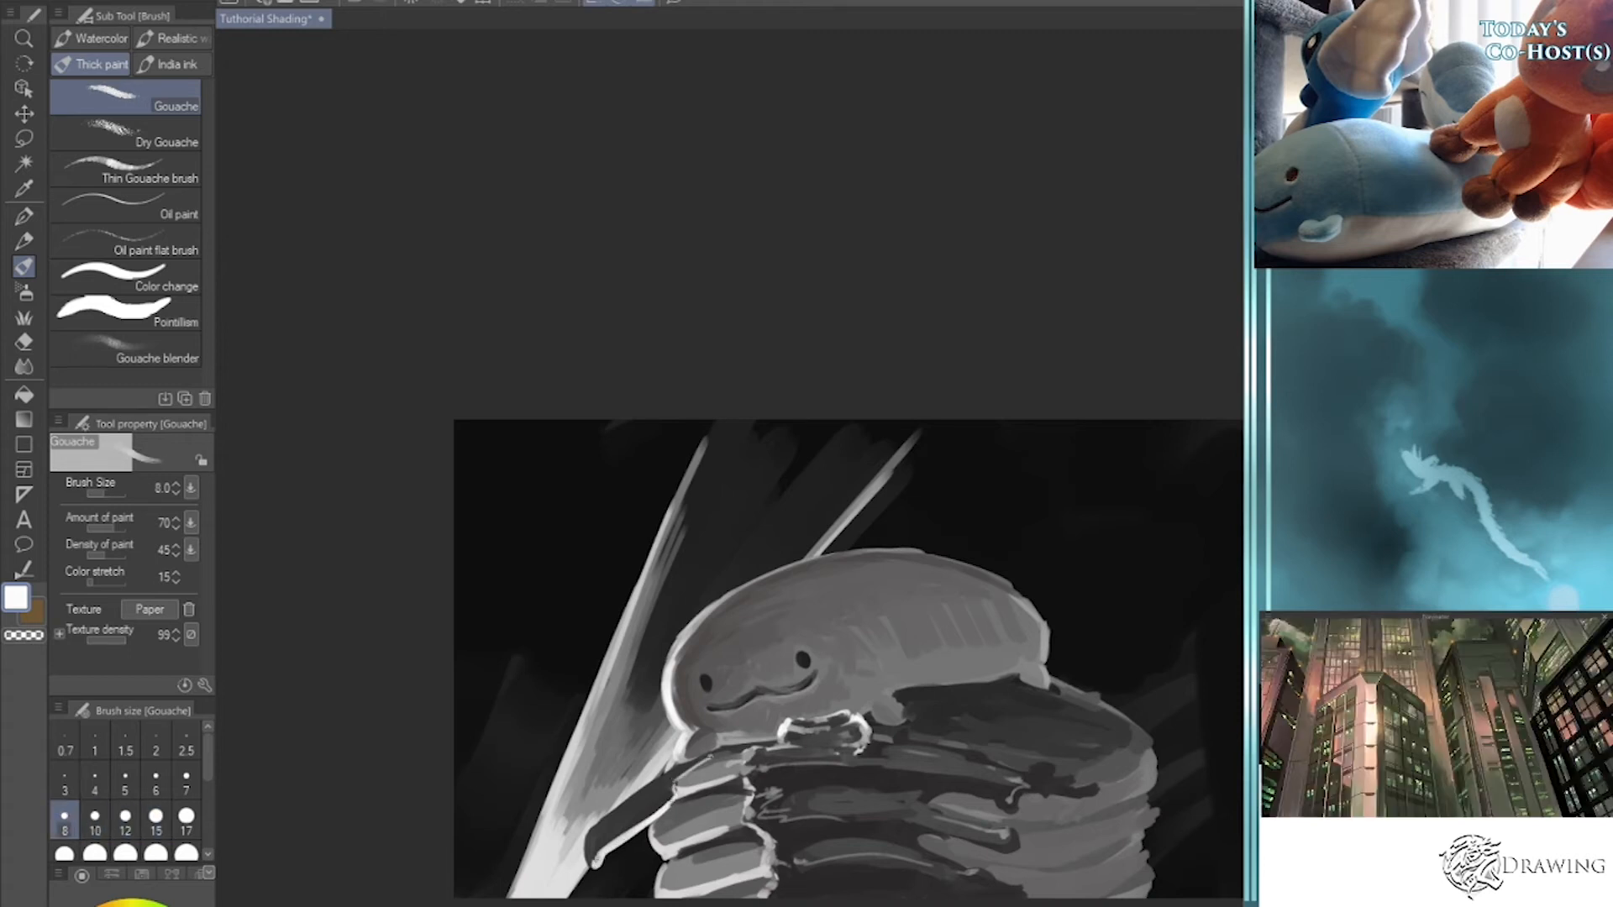
- Shade the limb shape in grey and fill its lower inner part with black at brush size 20
left_click(598, 855, "alt")
left_click(598, 859, "alt")
key("bracketright")
key("bracketright")
key("bracketright")
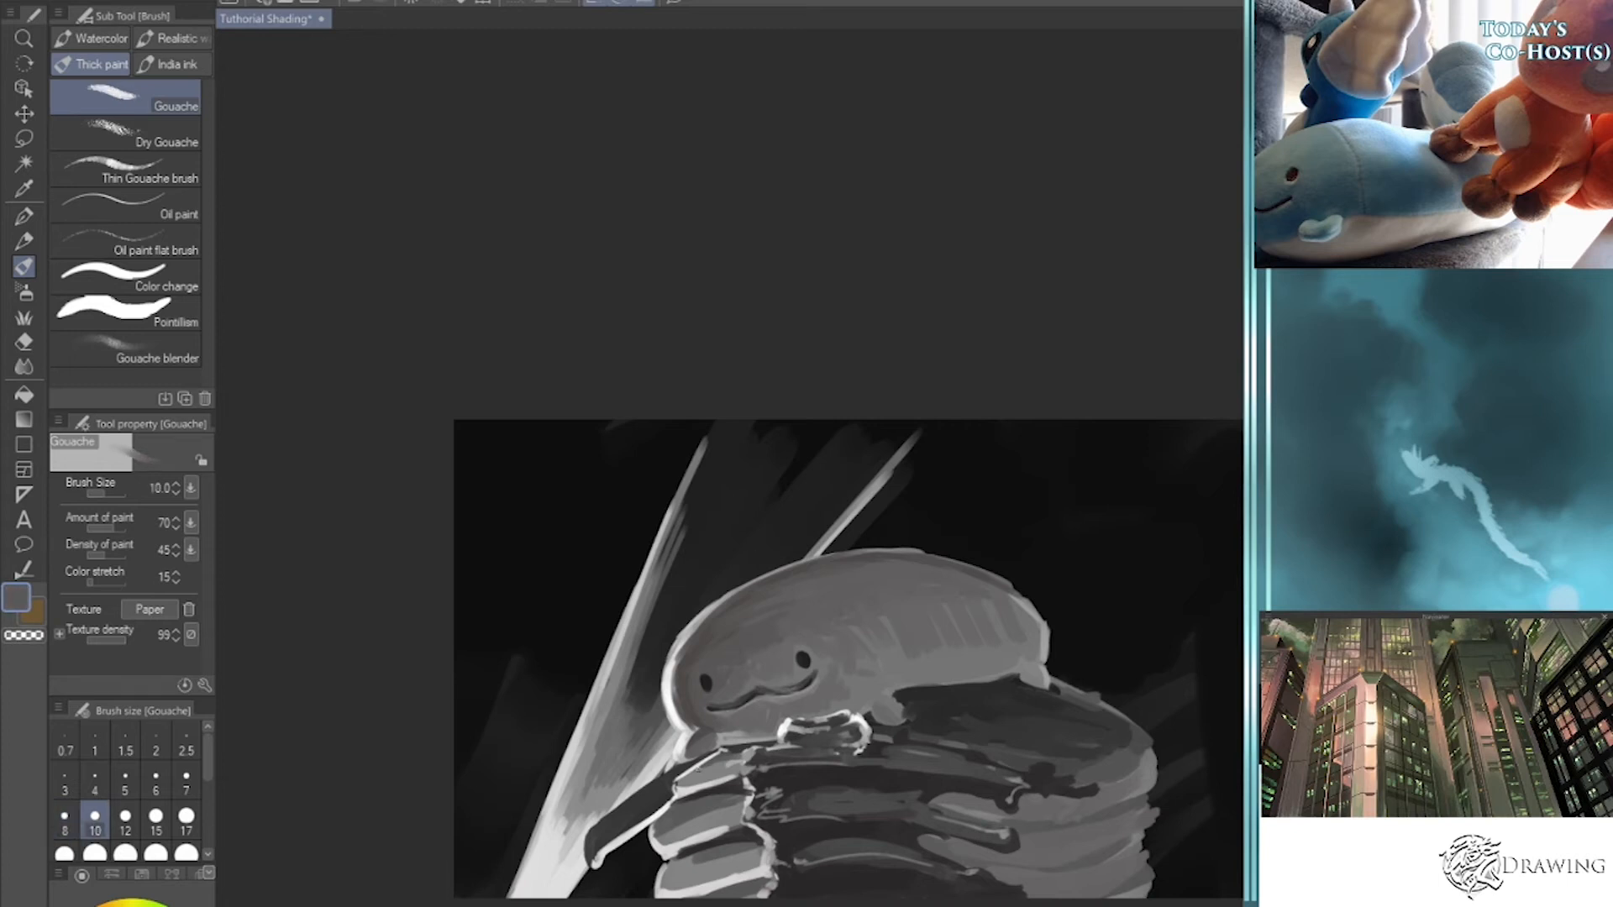
key("bracketright")
key("bracketright")
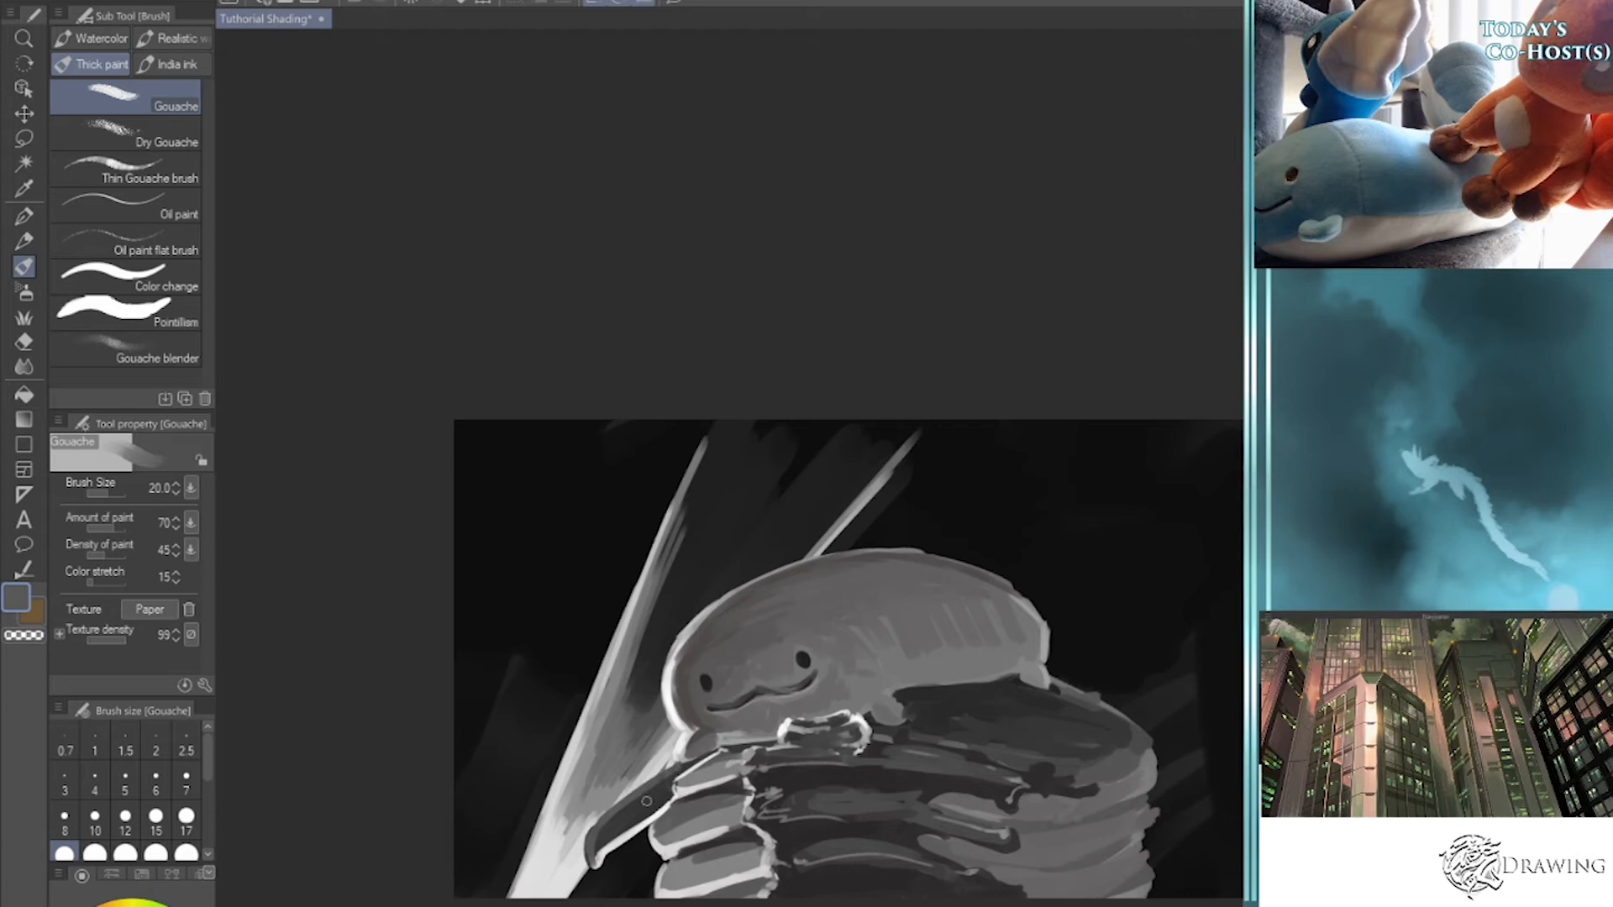
key("bracketleft")
key("bracketright")
mouse_move(600, 847)
left_mouse_down()
mouse_move(623, 832)
mouse_move(611, 839)
mouse_move(610, 820)
mouse_move(668, 791)
left_mouse_up()
- Sample a dark grey and blend the limb shape into the front of the stack beneath the creature's chin
key("i")
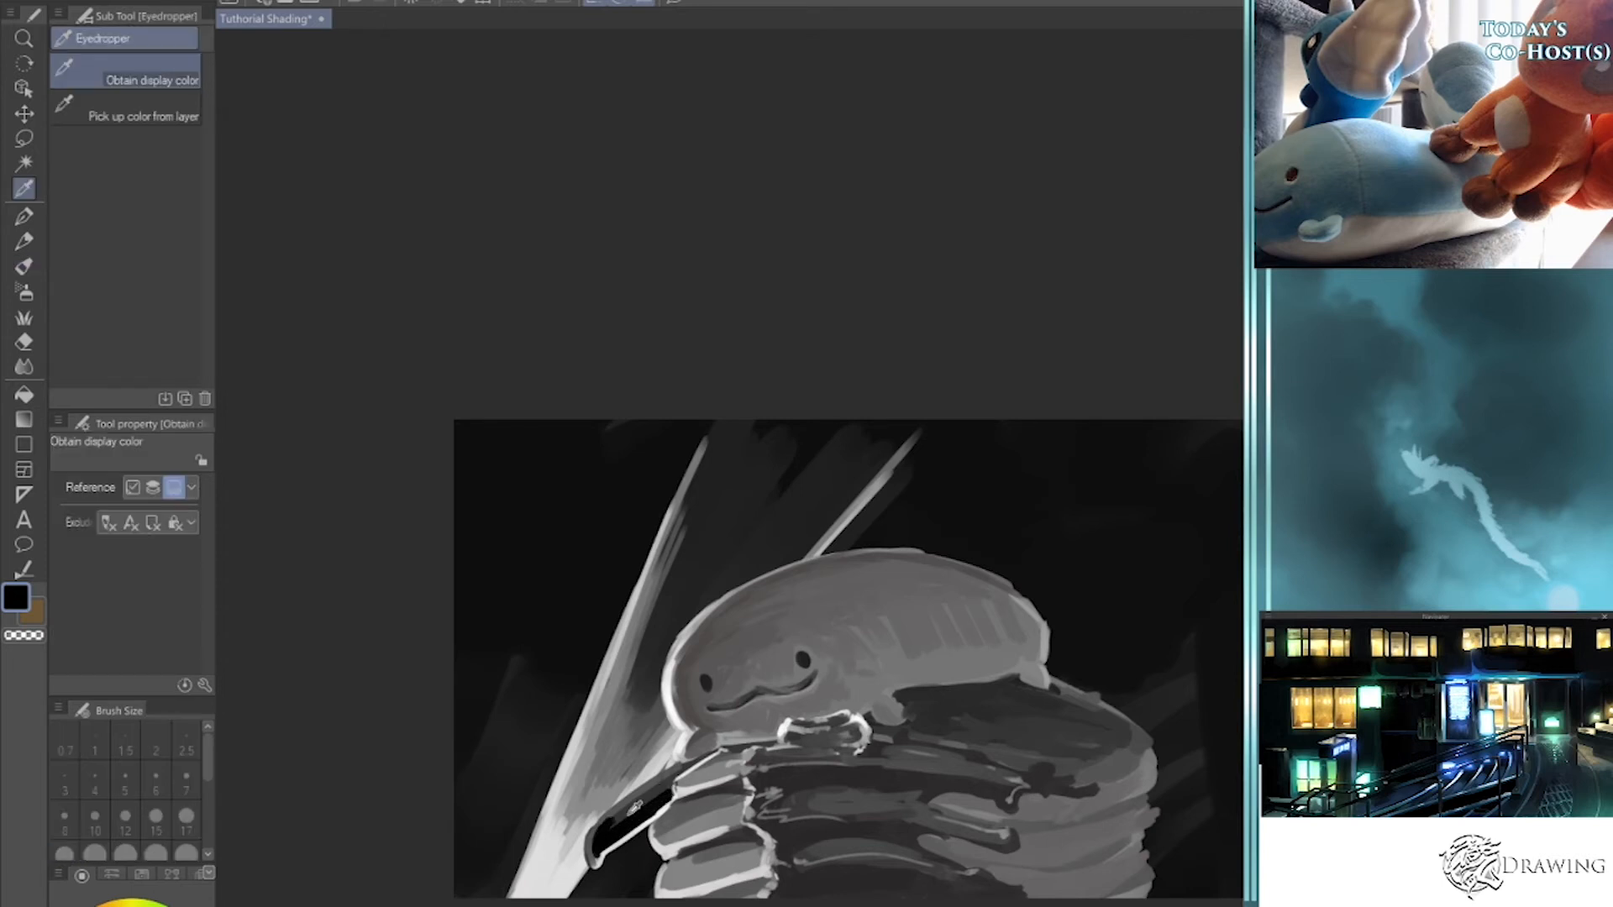
left_click(700, 593)
key("b")
mouse_move(671, 784)
left_mouse_down()
mouse_move(602, 837)
mouse_move(710, 756)
left_mouse_up()
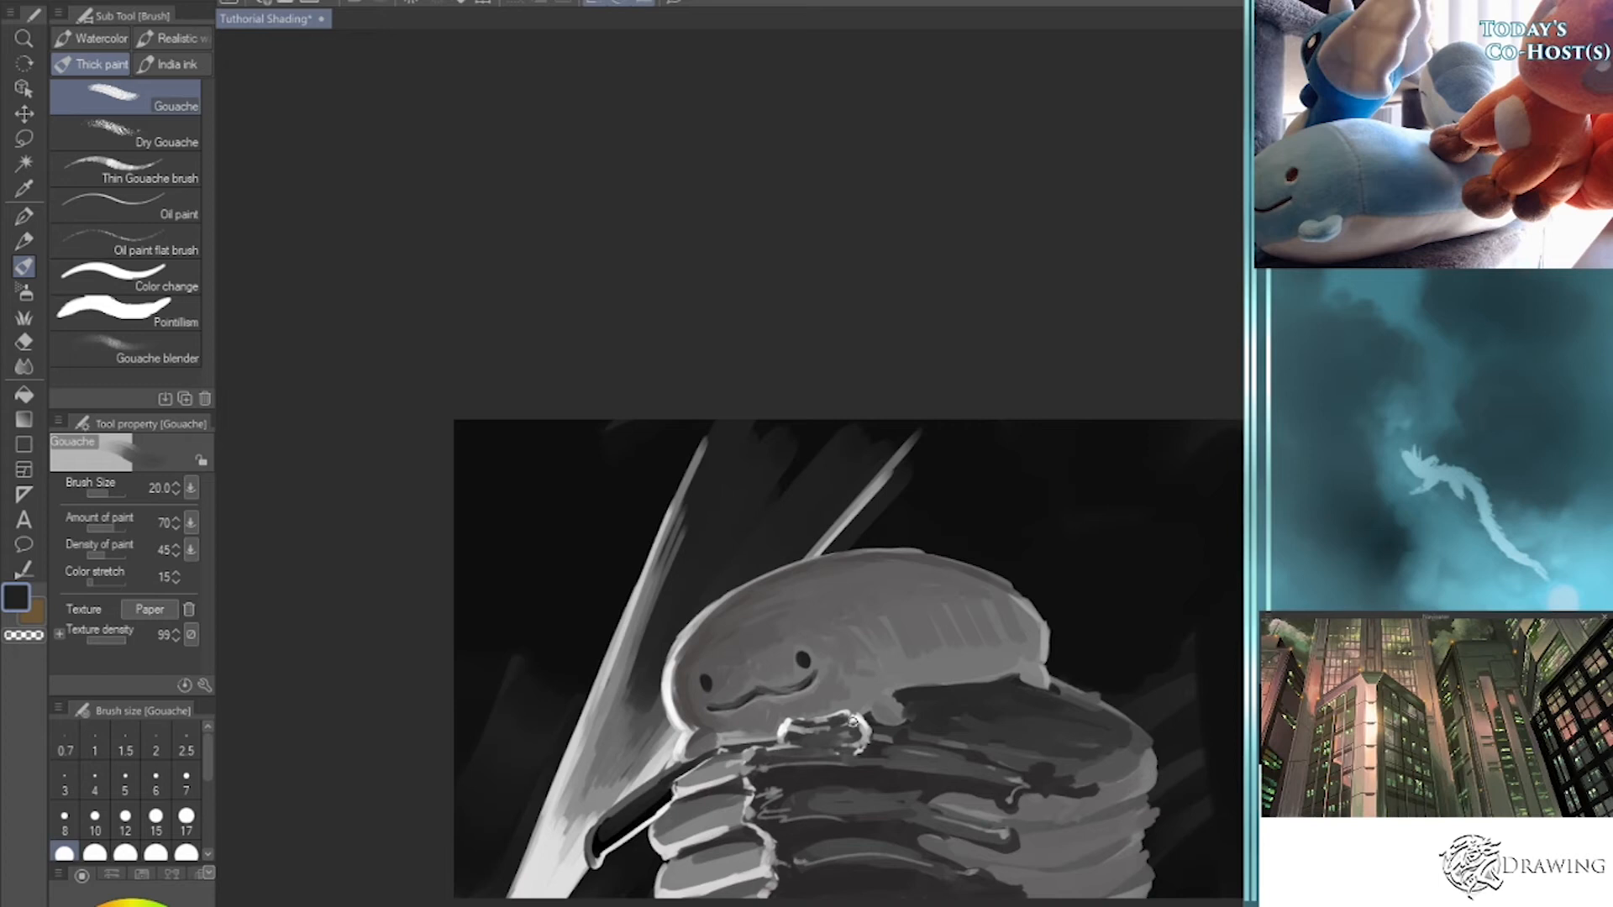
- Sample white and touch up the bright rim at the limb shape's tip at brush sizes 8 and 12
left_click(853, 720, "alt")
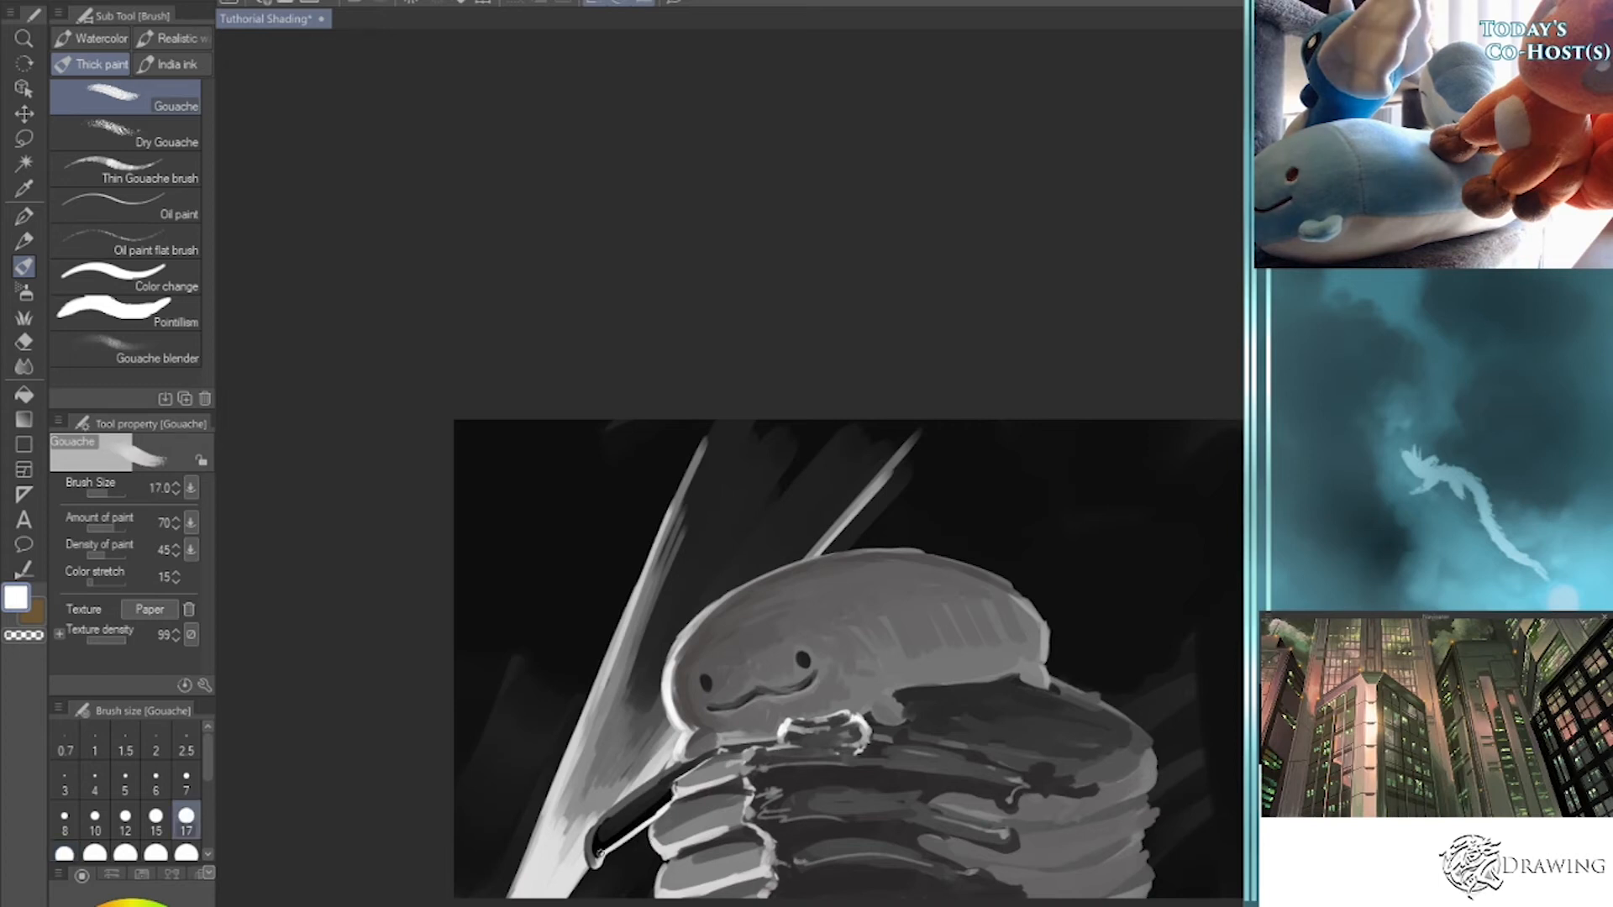
left_click(95, 819)
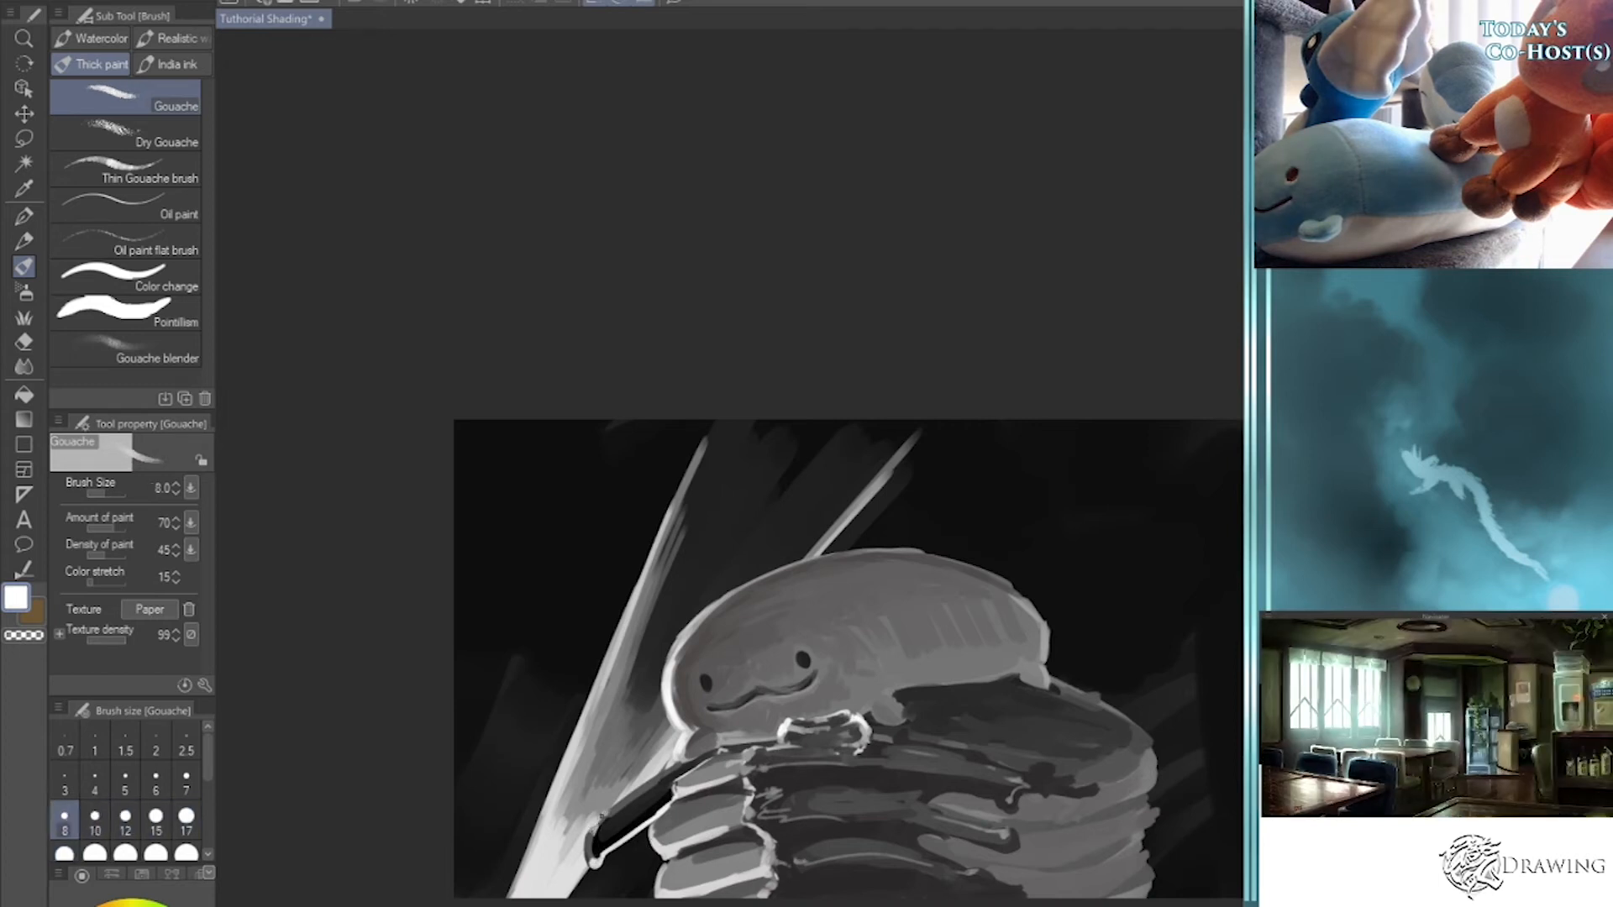
key("bracketright")
left_click_drag(590, 849, 593, 826)
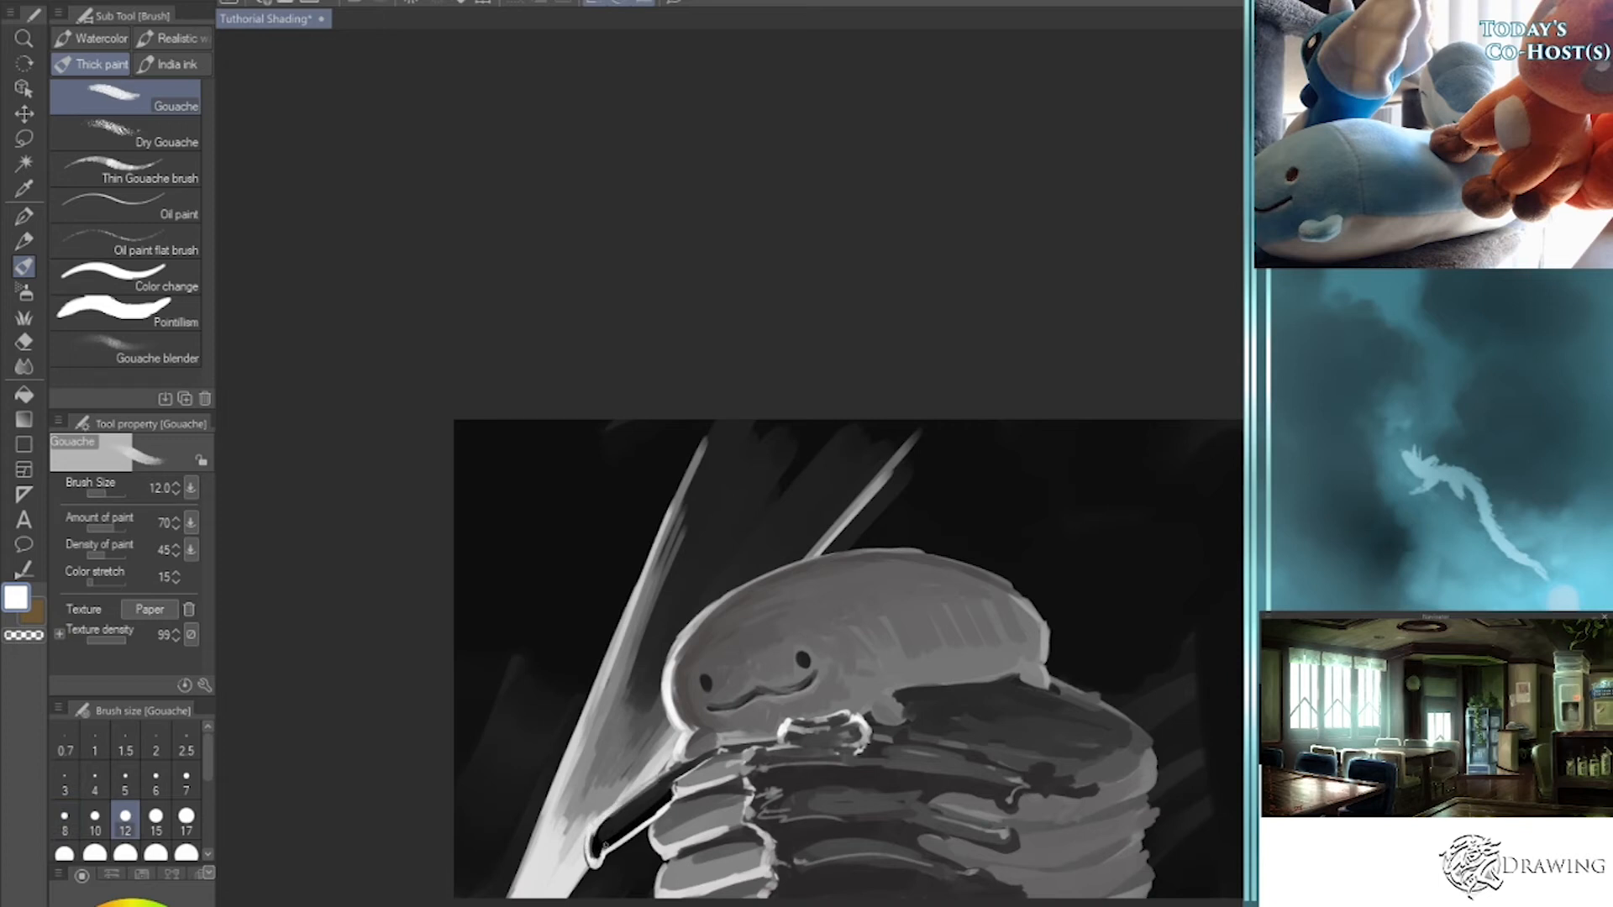
scroll(723, 739, "down", 3)
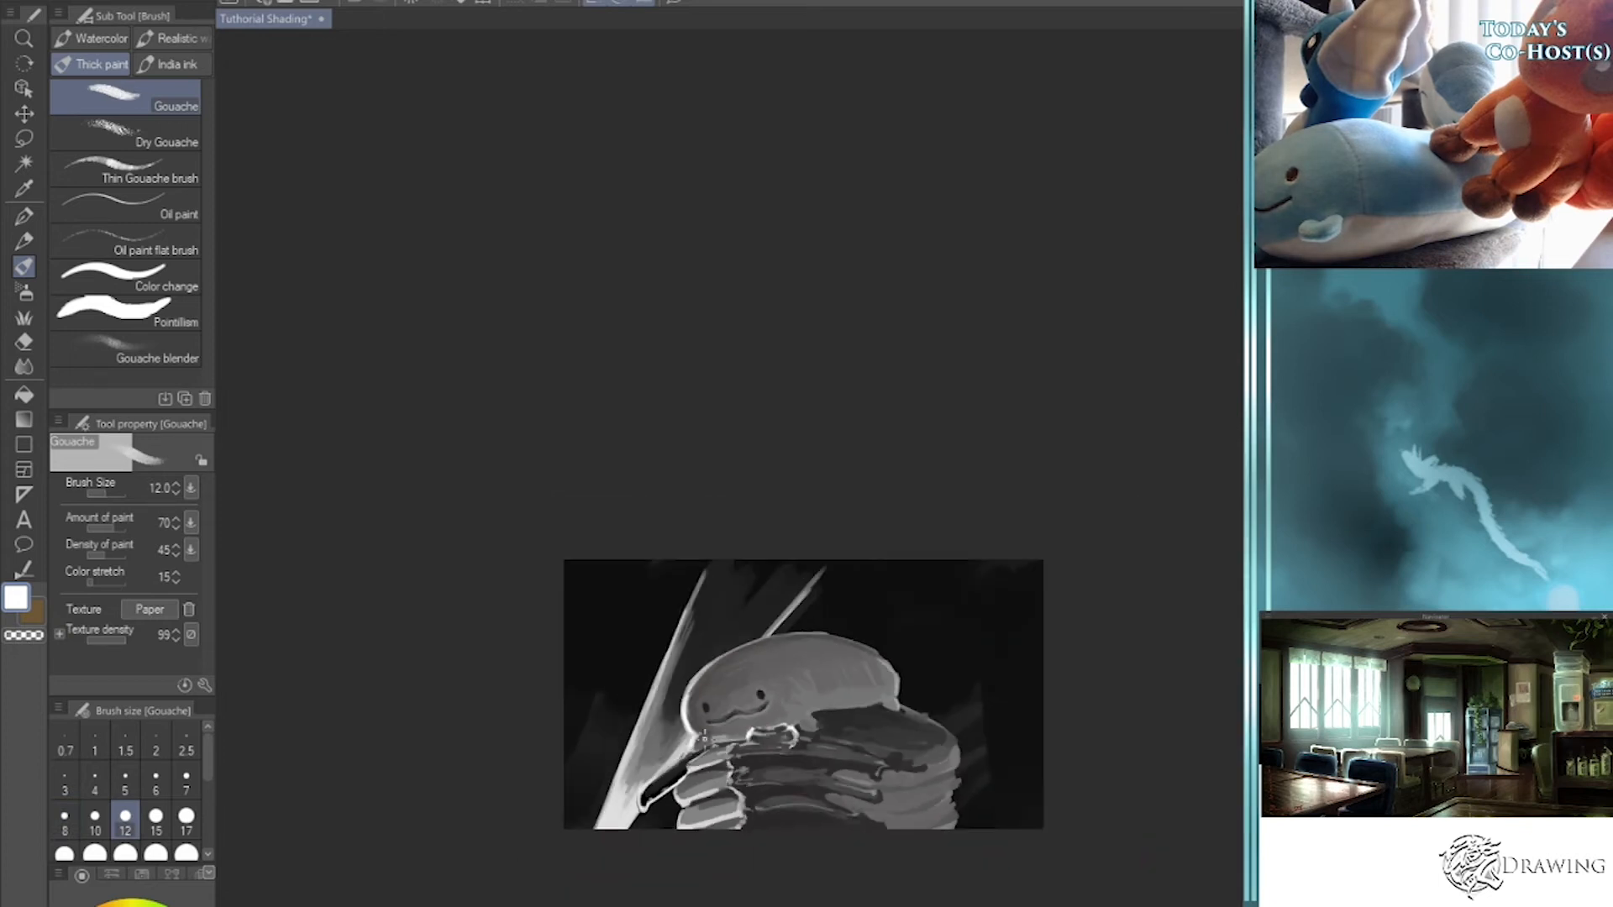
scroll(813, 764, "up", 2)
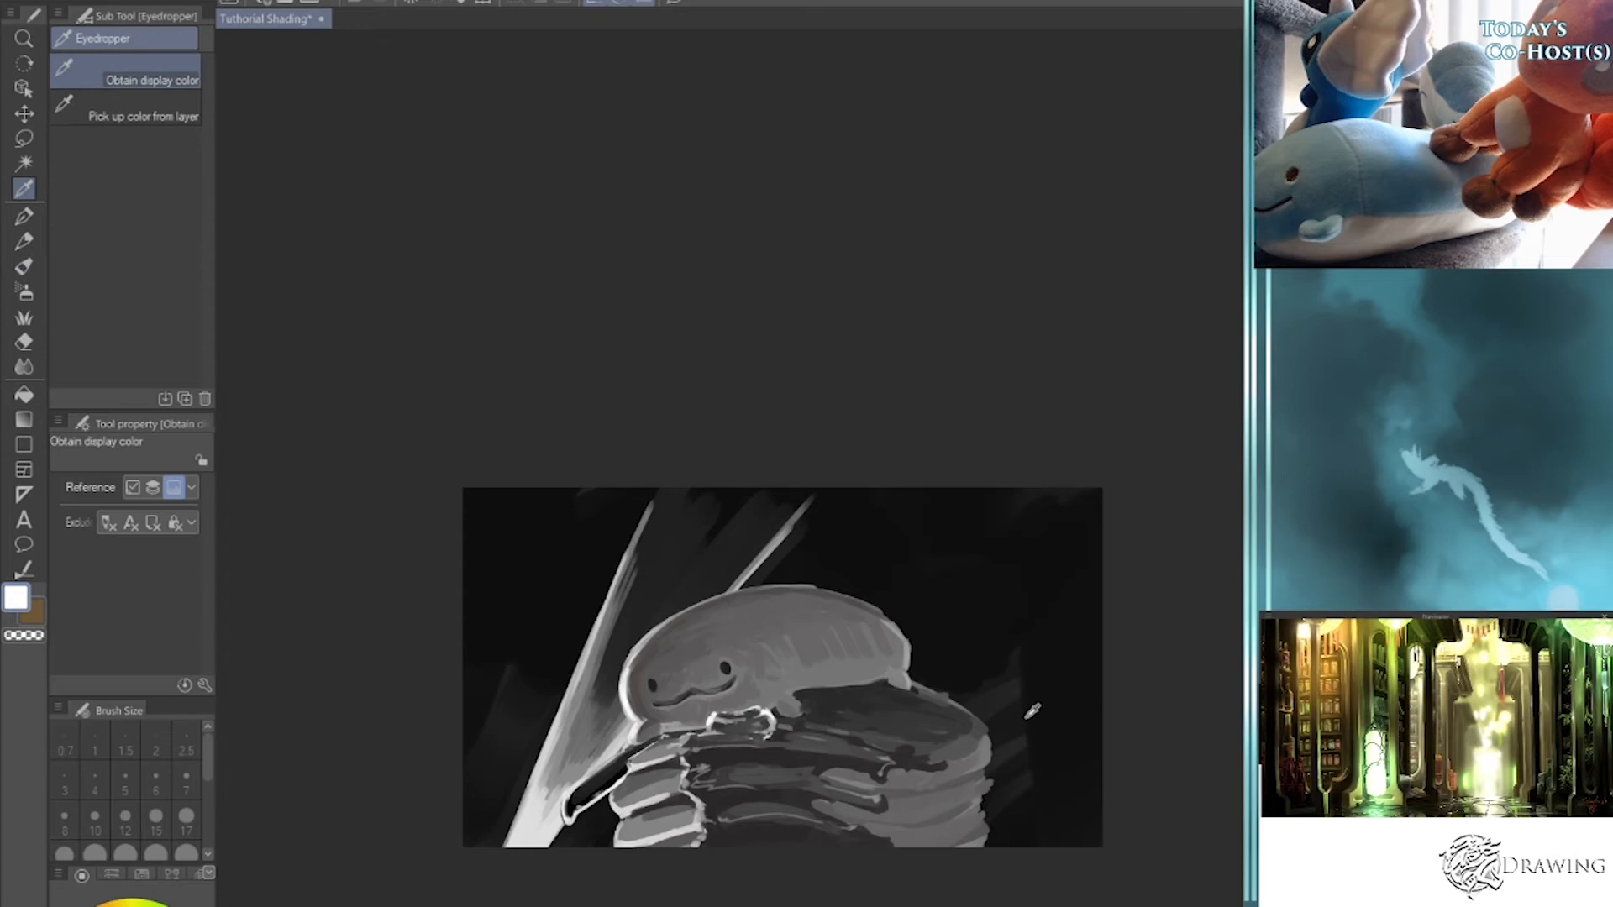
- Sample the dark background tone and set the brush size to 60
left_click(1018, 702, "alt")
key("bracketright")
key("bracketright")
key("bracketright")
key("bracketright")
key("bracketright")
key("bracketright")
key("bracketright")
key("bracketright")
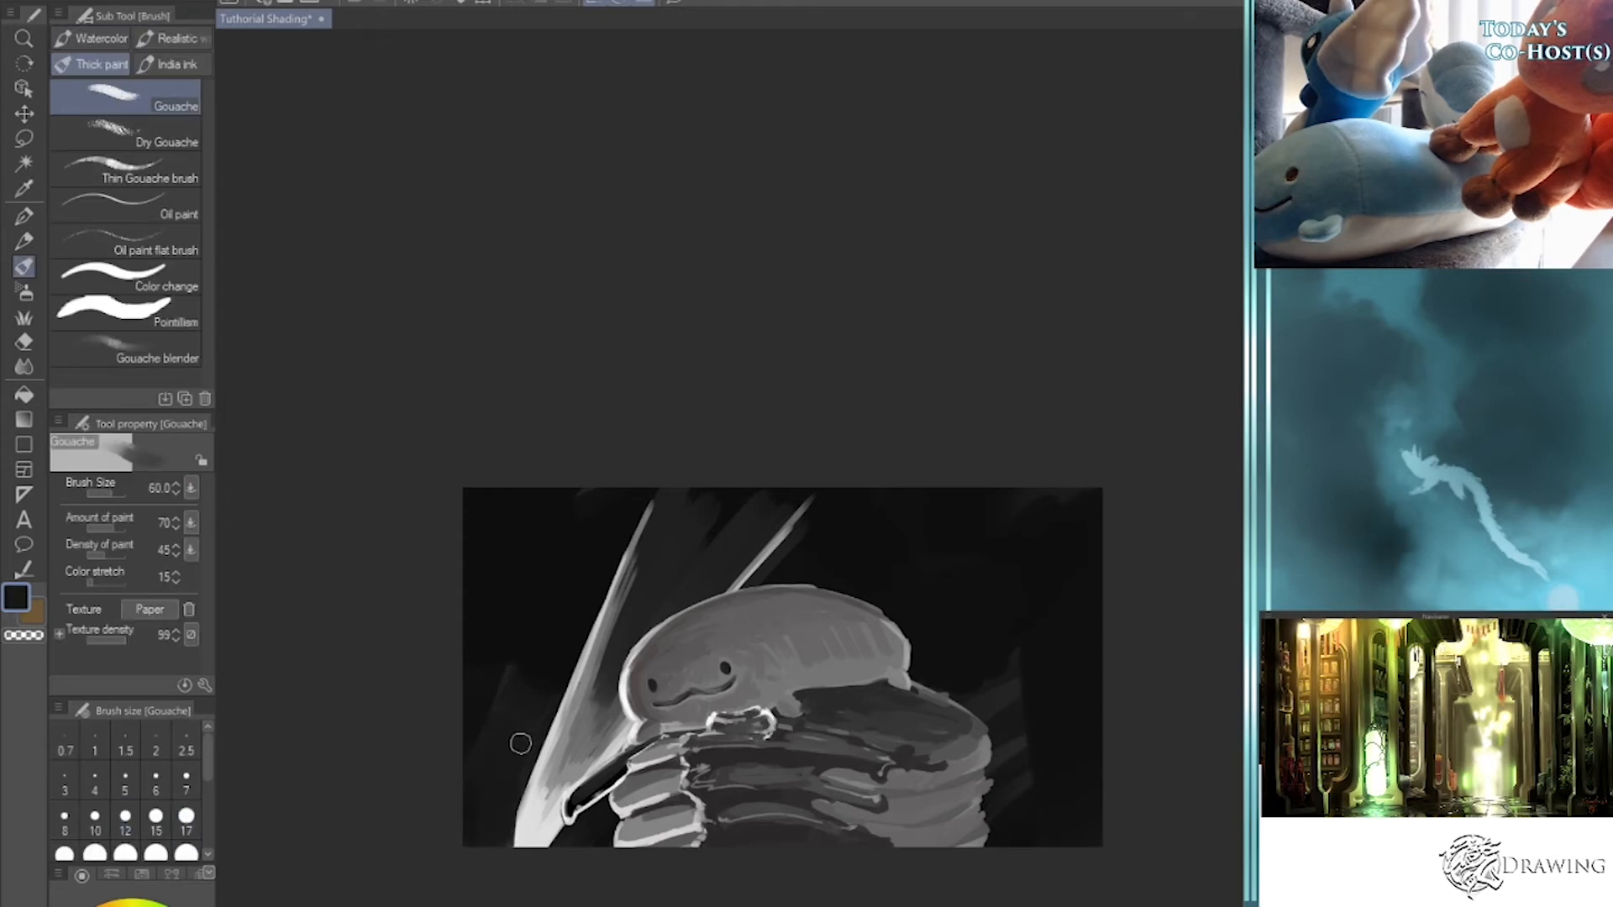
- Sample grey and block in a building at the canvas's lower-left edge with outline and horizontal strokes, at brush sizes 20 to 30
left_click(566, 760, "alt")
key("bracketleft")
key("bracketleft")
key("bracketleft")
key("bracketleft")
key("bracketleft")
mouse_move(469, 809)
left_mouse_down()
mouse_move(504, 812)
mouse_move(508, 795)
left_mouse_up()
key("bracketright")
mouse_move(473, 788)
left_mouse_down()
mouse_move(512, 784)
mouse_move(506, 772)
left_mouse_up()
key("bracketright")
left_click_drag(478, 765, 497, 764)
mouse_move(472, 682)
left_mouse_down()
mouse_move(526, 686)
mouse_move(523, 761)
left_mouse_up()
mouse_move(472, 833)
left_mouse_down()
mouse_move(502, 801)
mouse_move(463, 787)
mouse_move(511, 762)
mouse_move(460, 741)
mouse_move(521, 706)
left_mouse_up()
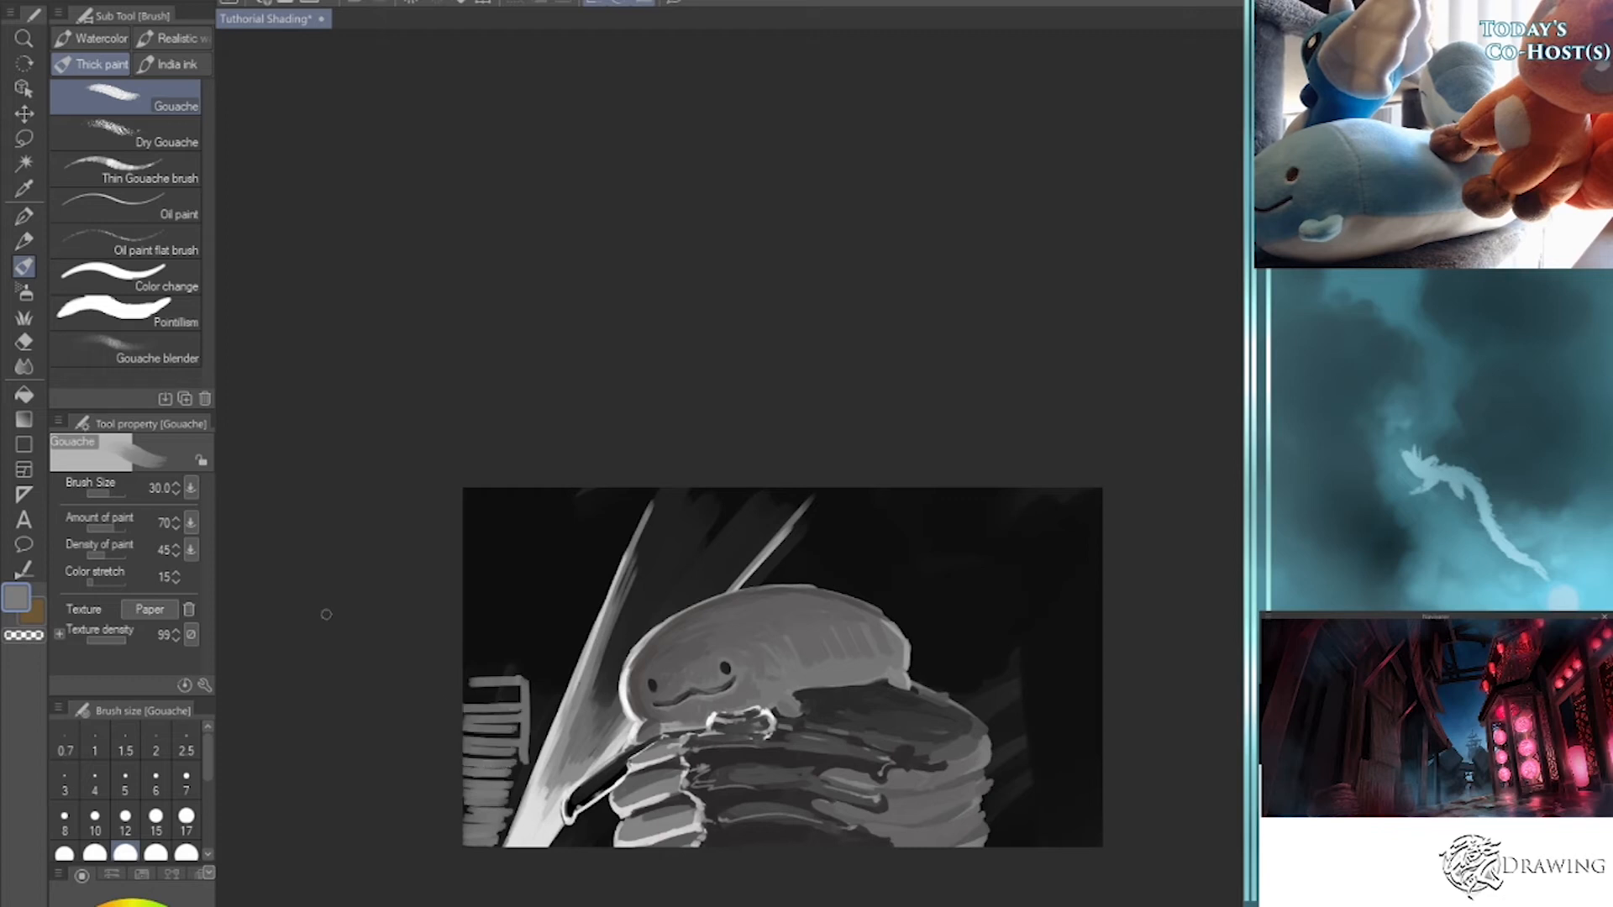
- Outline a taller building at the canvas's right edge in grey and fill its front face at brush size 60
mouse_move(1011, 640)
left_mouse_down()
mouse_move(1055, 616)
mouse_move(1004, 659)
mouse_move(1014, 794)
left_mouse_up()
left_click_drag(1058, 611, 1064, 819)
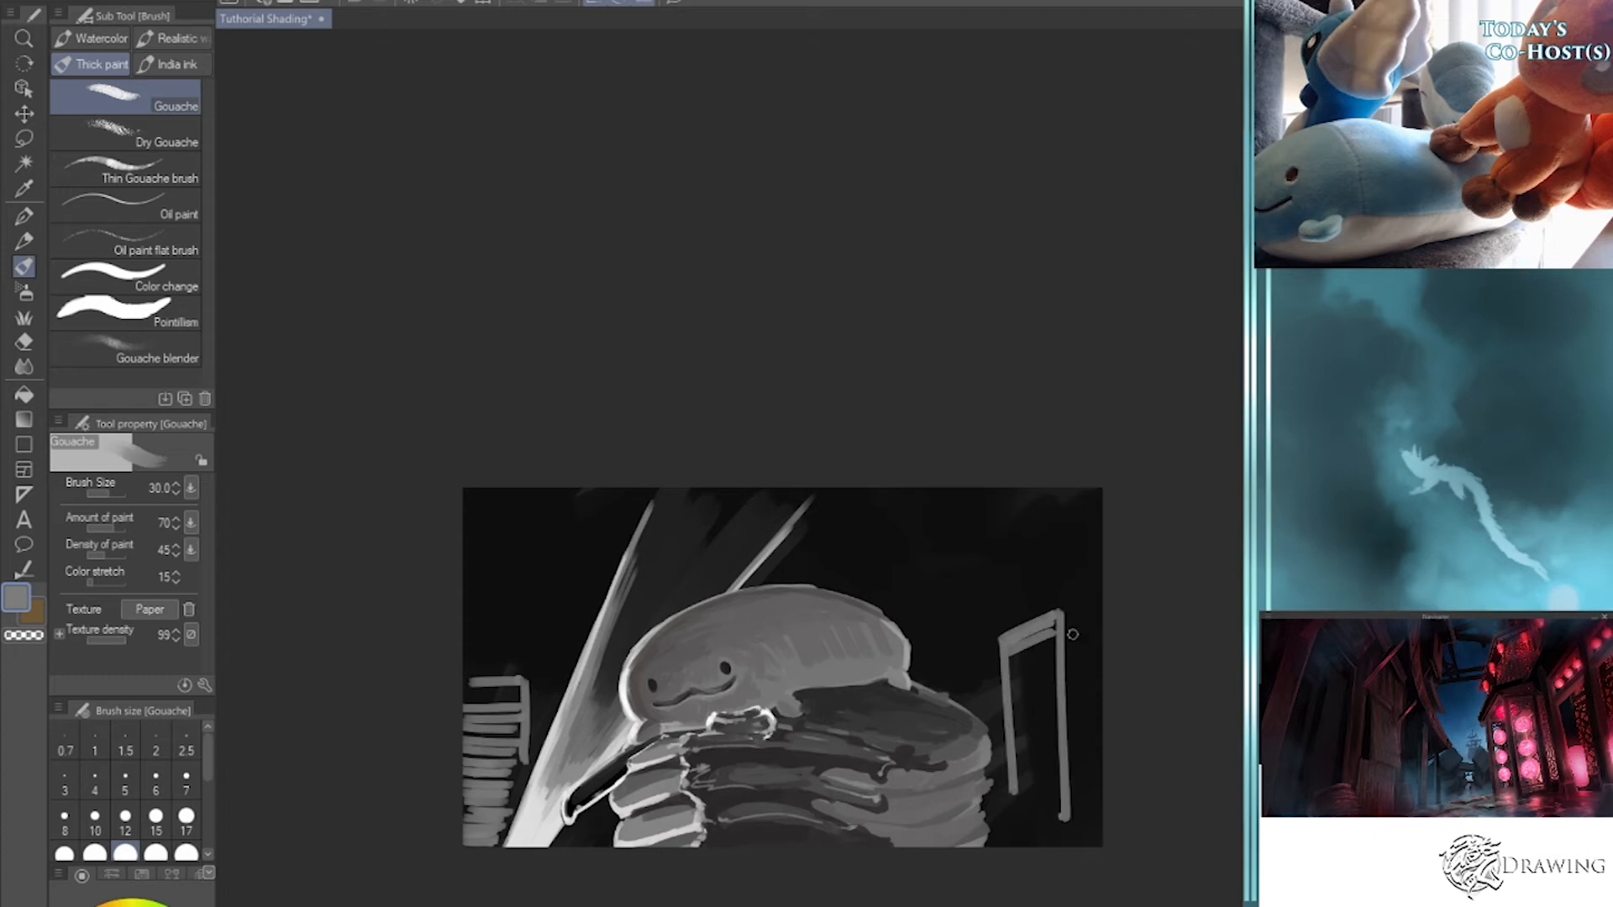
key("bracketright")
key("bracketright")
key("bracketright")
mouse_move(1045, 647)
left_mouse_down()
mouse_move(1008, 656)
mouse_move(1025, 671)
mouse_move(1017, 700)
mouse_move(1049, 707)
mouse_move(1017, 751)
mouse_move(1054, 744)
mouse_move(1017, 789)
mouse_move(1044, 817)
left_mouse_up()
- Shade the left building and the right building's side face in darker grey at brush sizes 50 and 60
left_click(117, 906)
key("bracketleft")
mouse_move(1006, 642)
left_mouse_down()
mouse_move(1037, 624)
mouse_move(1008, 651)
mouse_move(1034, 668)
mouse_move(1017, 685)
mouse_move(1036, 668)
left_mouse_up()
key("bracketright")
mouse_move(469, 675)
left_mouse_down()
mouse_move(523, 691)
mouse_move(444, 684)
mouse_move(517, 694)
mouse_move(484, 726)
mouse_move(488, 758)
mouse_move(448, 780)
mouse_move(466, 809)
left_mouse_up()
left_click_drag(1066, 619, 1063, 817)
left_click_drag(1063, 654, 1068, 824)
key("bracketright")
mouse_move(1072, 614)
left_mouse_down()
mouse_move(1069, 759)
mouse_move(1083, 741)
mouse_move(1075, 612)
mouse_move(1099, 621)
mouse_move(1089, 758)
mouse_move(1059, 626)
mouse_move(1069, 837)
left_mouse_up()
- Pick near-white and dab rows of small lit windows near the tops of both buildings at brush sizes 15 and 20
left_click(131, 905)
left_click(95, 906)
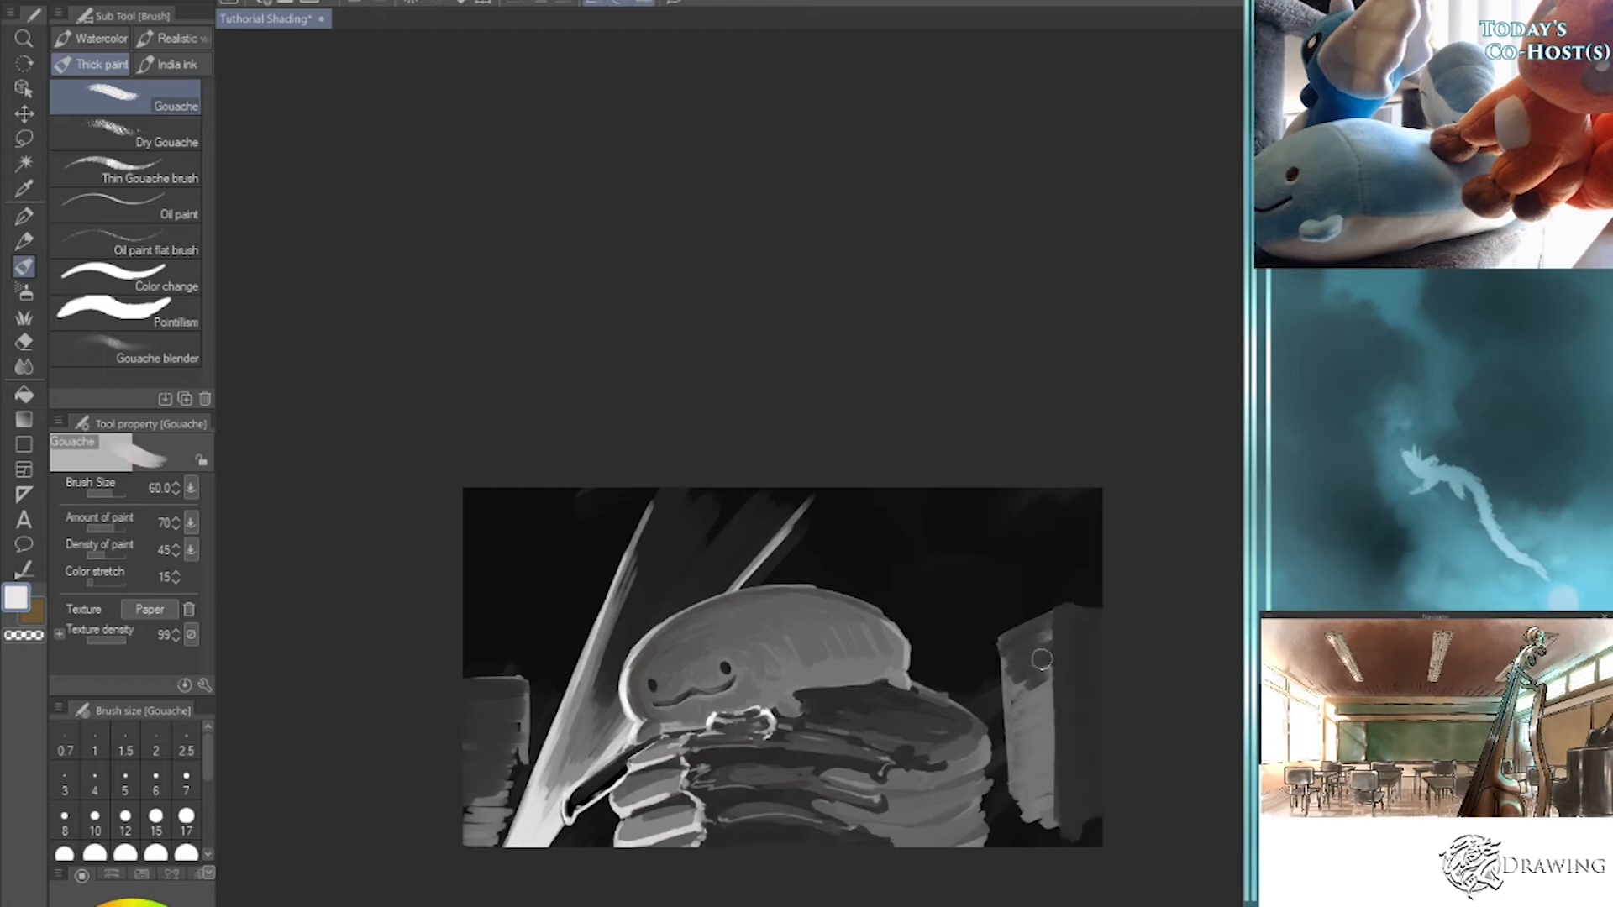
key("bracketleft")
key("bracketleft")
key("bracketleft")
key("bracketleft")
key("bracketleft")
key("bracketleft")
key("bracketleft")
key("bracketright")
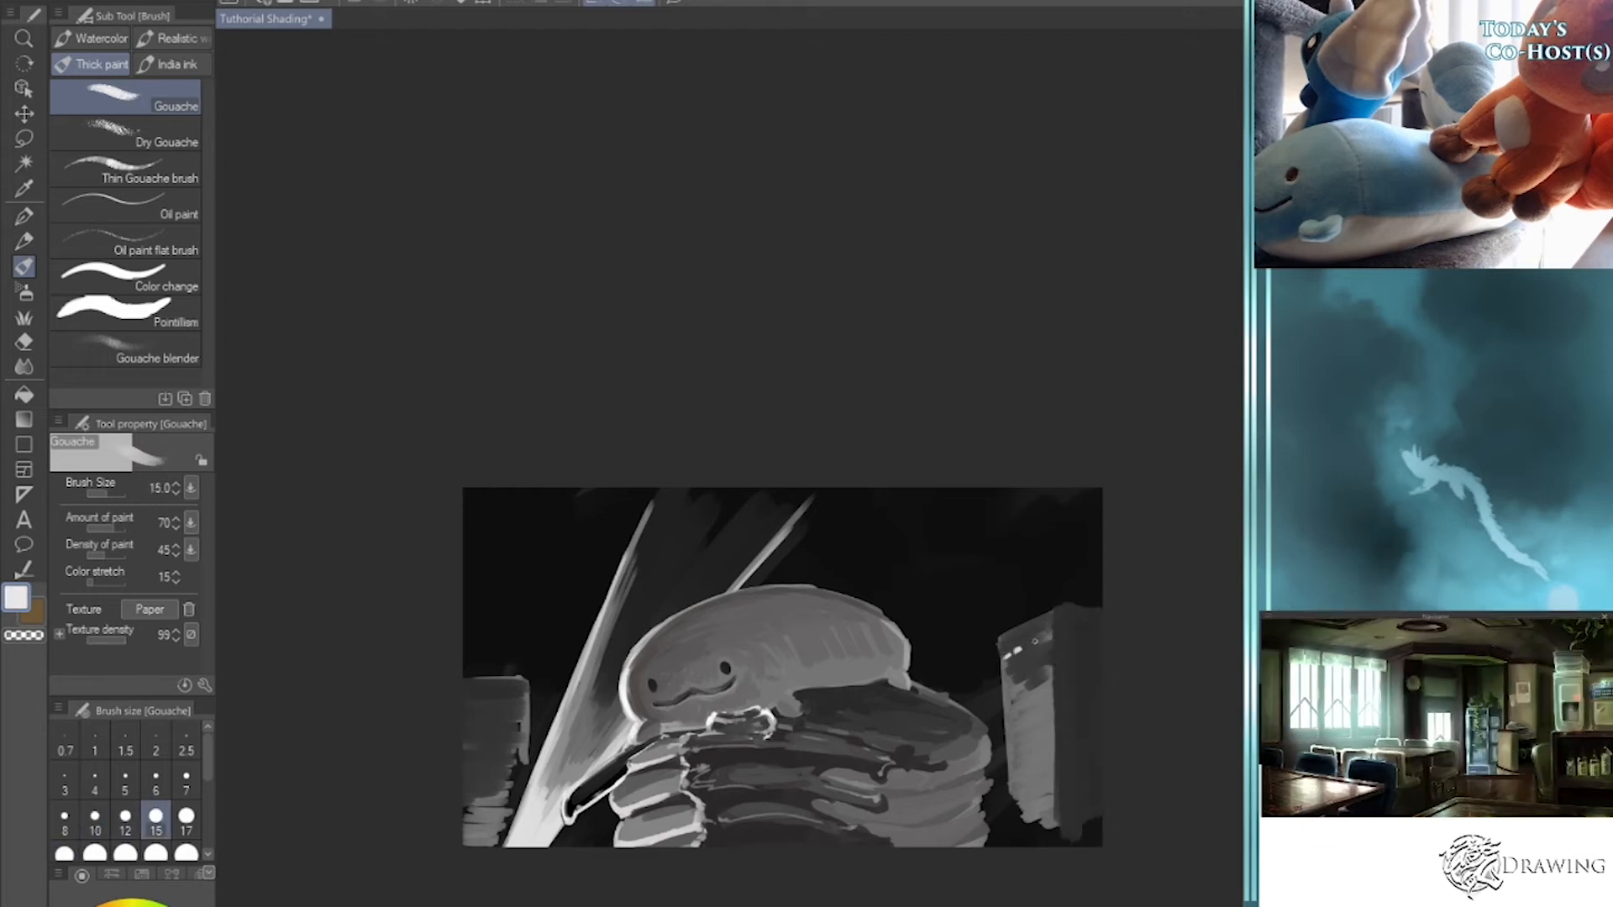
key("bracketright")
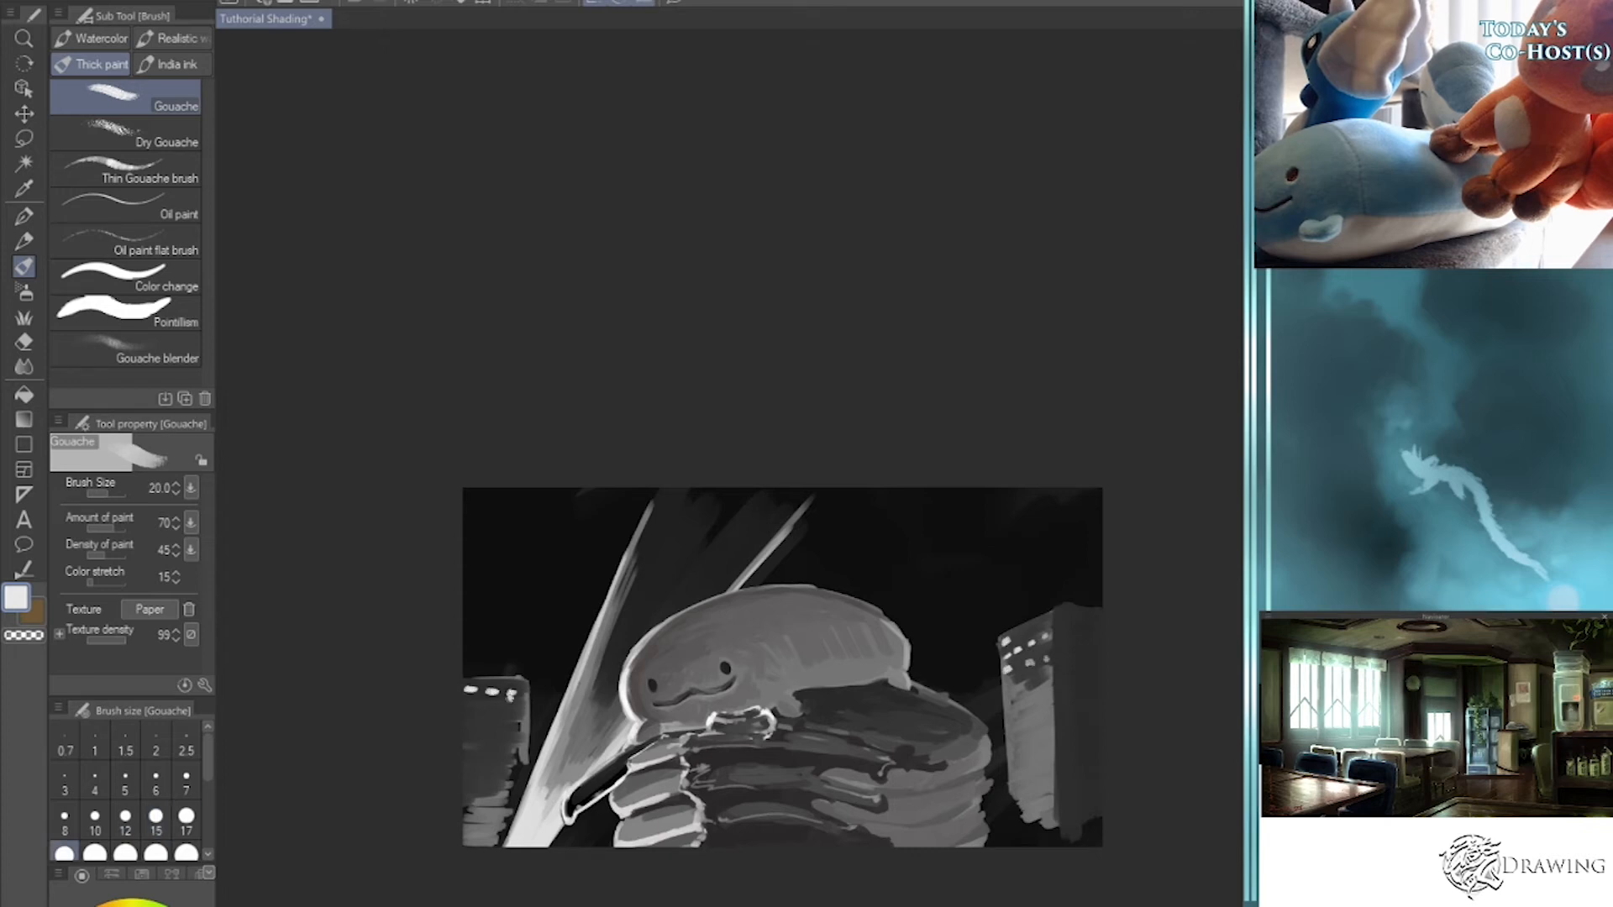
- Paint larger lit windows down the left building at brush size 30
key("bracketright")
key("bracketright")
left_click_drag(491, 690, 473, 695)
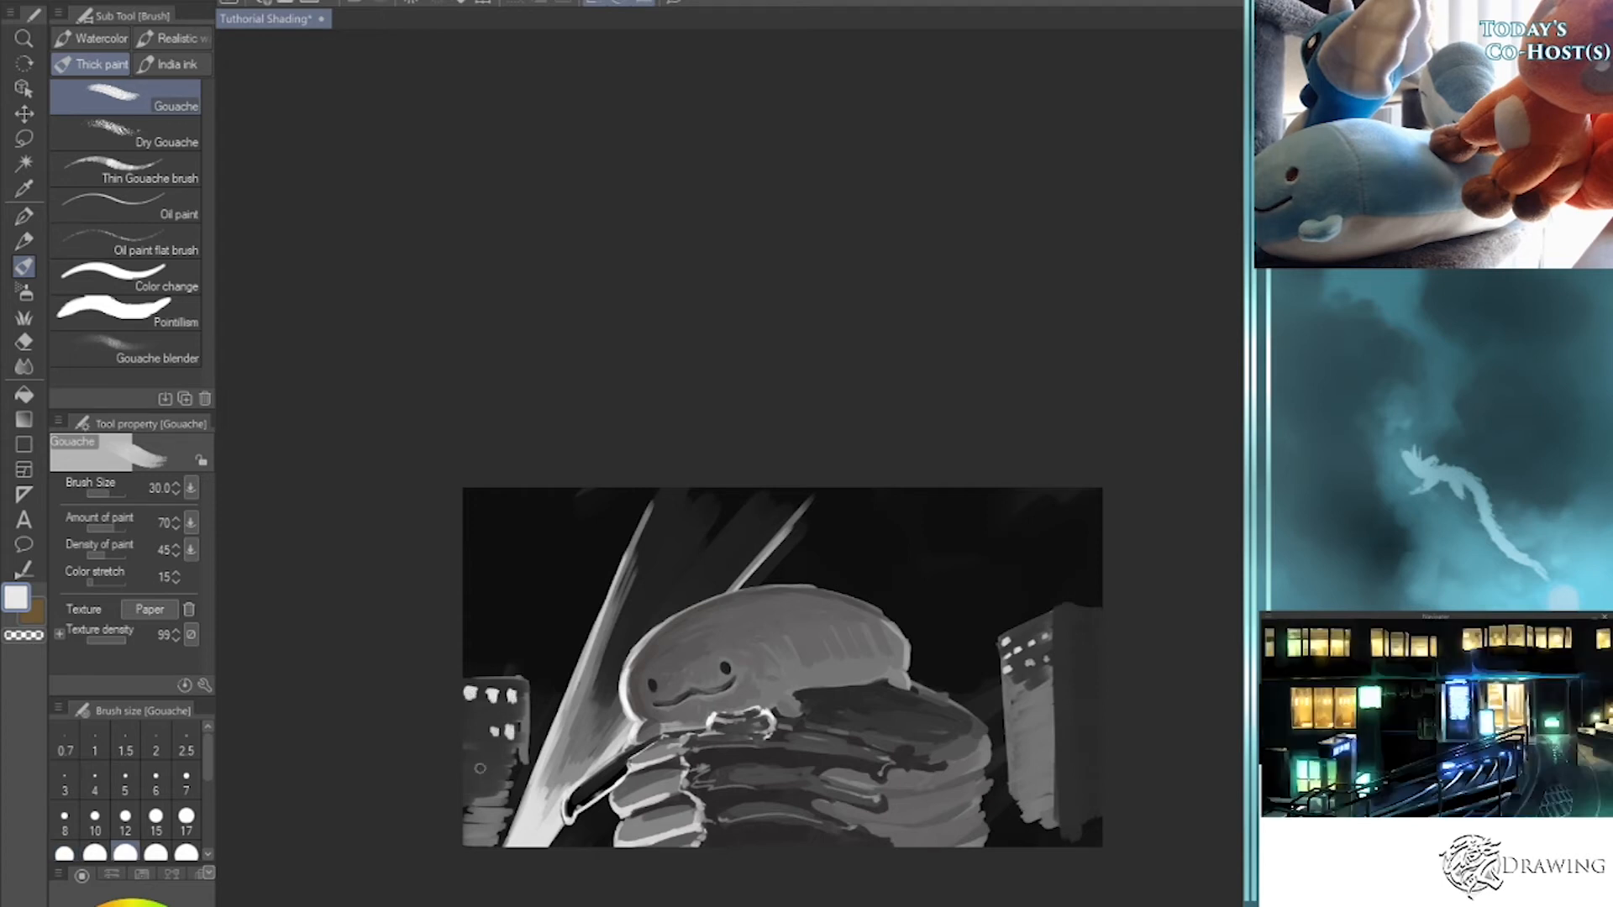
left_click_drag(512, 763, 515, 771)
left_click_drag(485, 844, 474, 830)
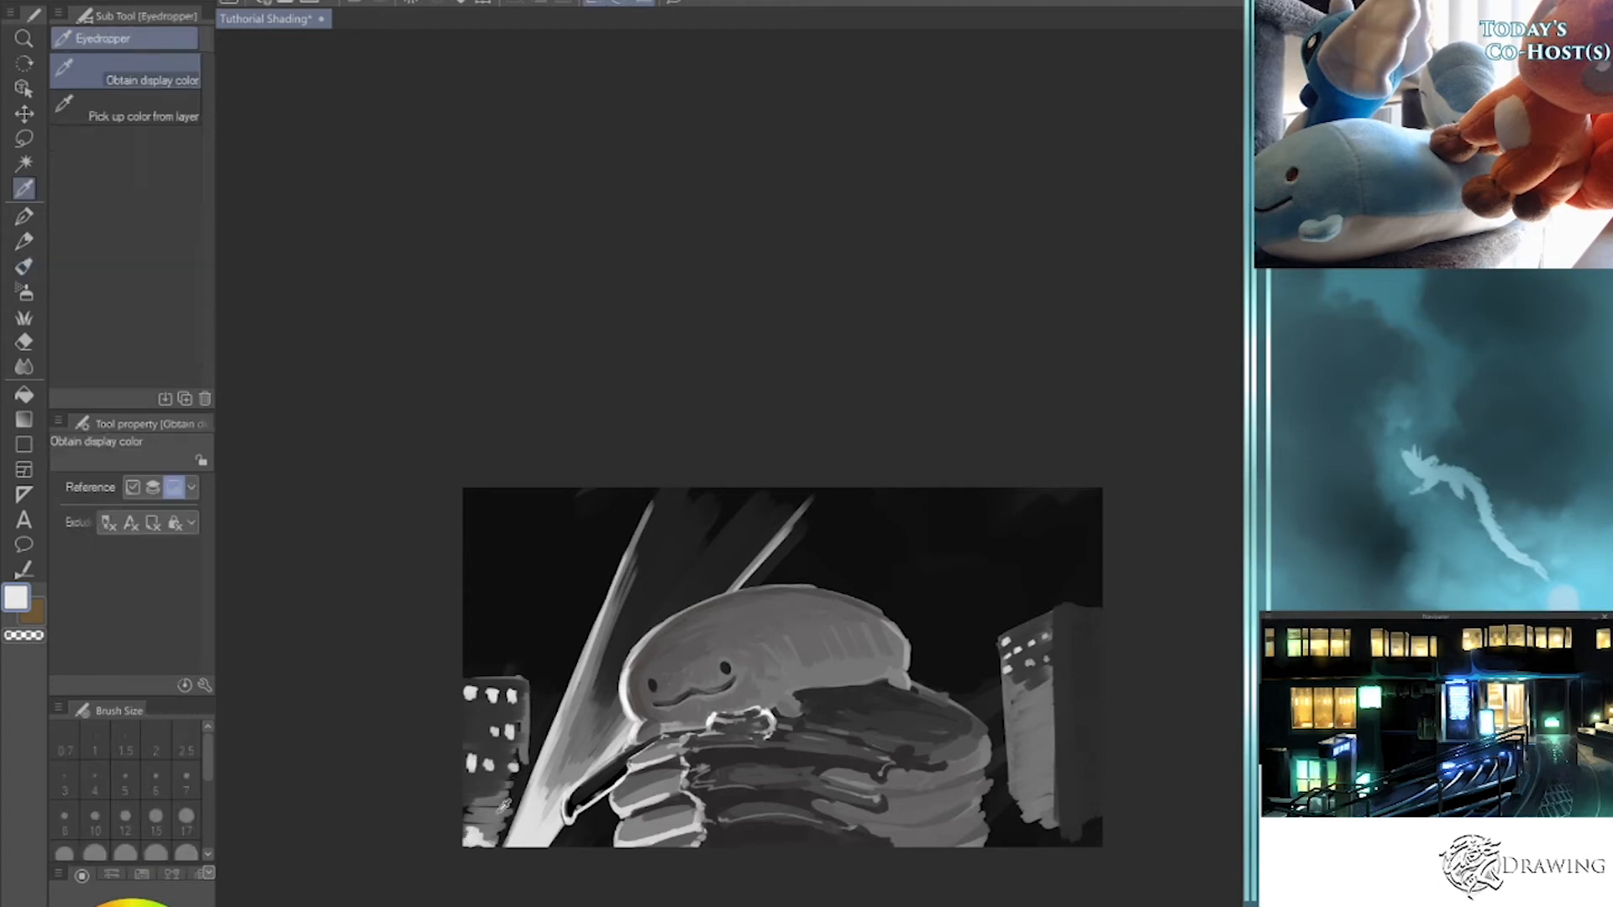
- Sample greys from the left building and repaint its lower part in a lighter, smoother tone
left_click(491, 811, "alt")
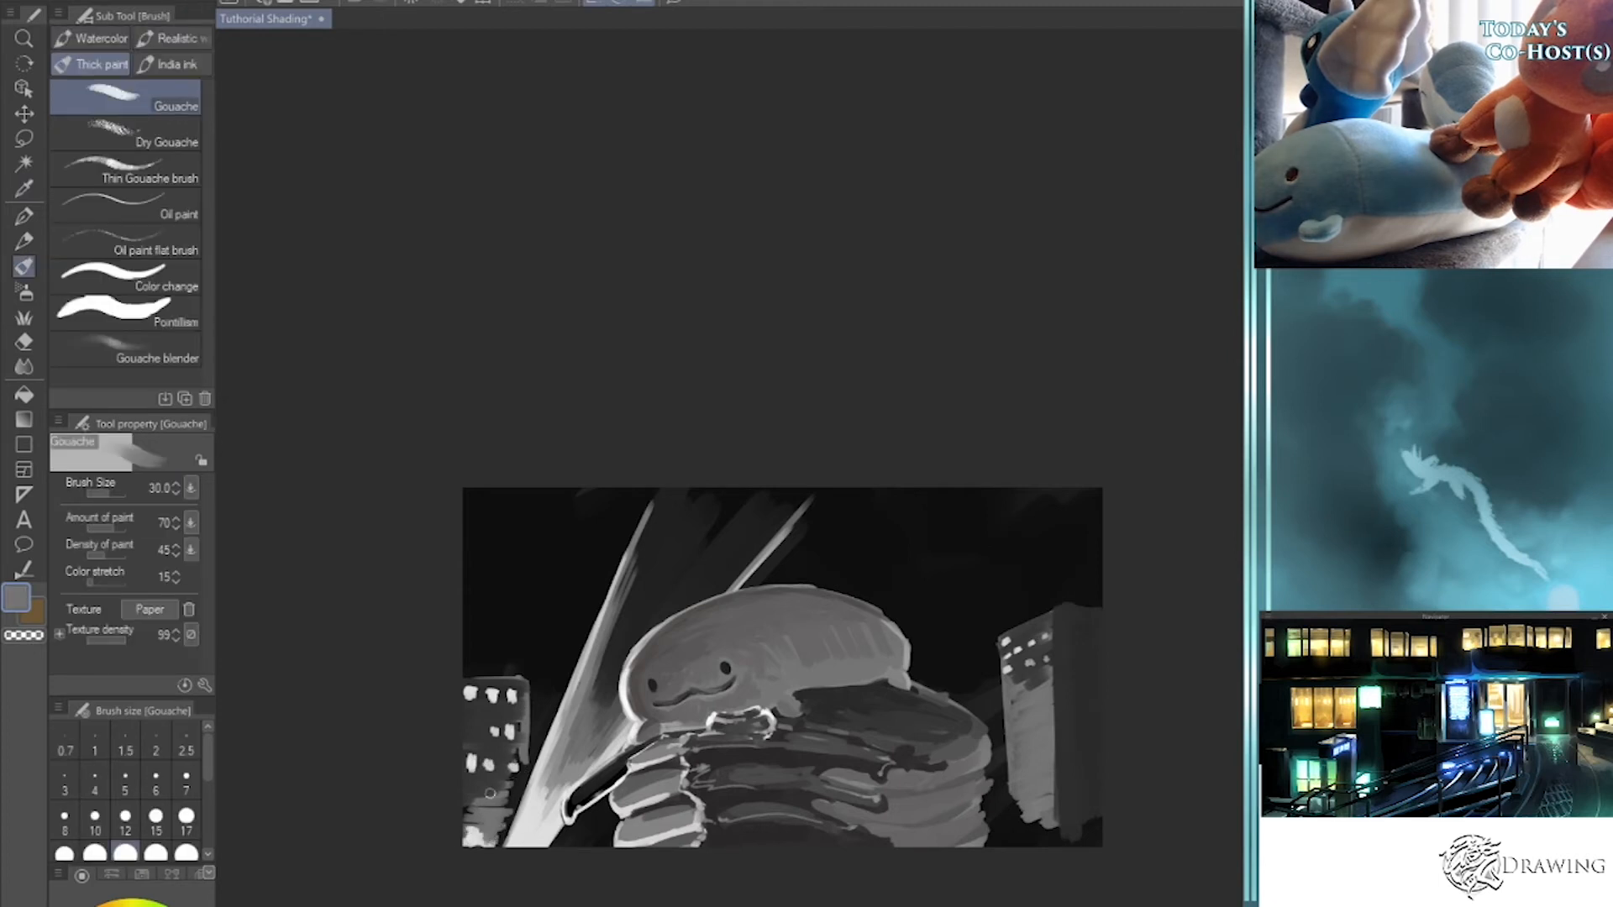
left_click(476, 832, "alt")
mouse_move(484, 855)
left_mouse_down()
mouse_move(509, 828)
mouse_move(500, 798)
mouse_move(510, 809)
mouse_move(492, 819)
mouse_move(477, 795)
left_mouse_up()
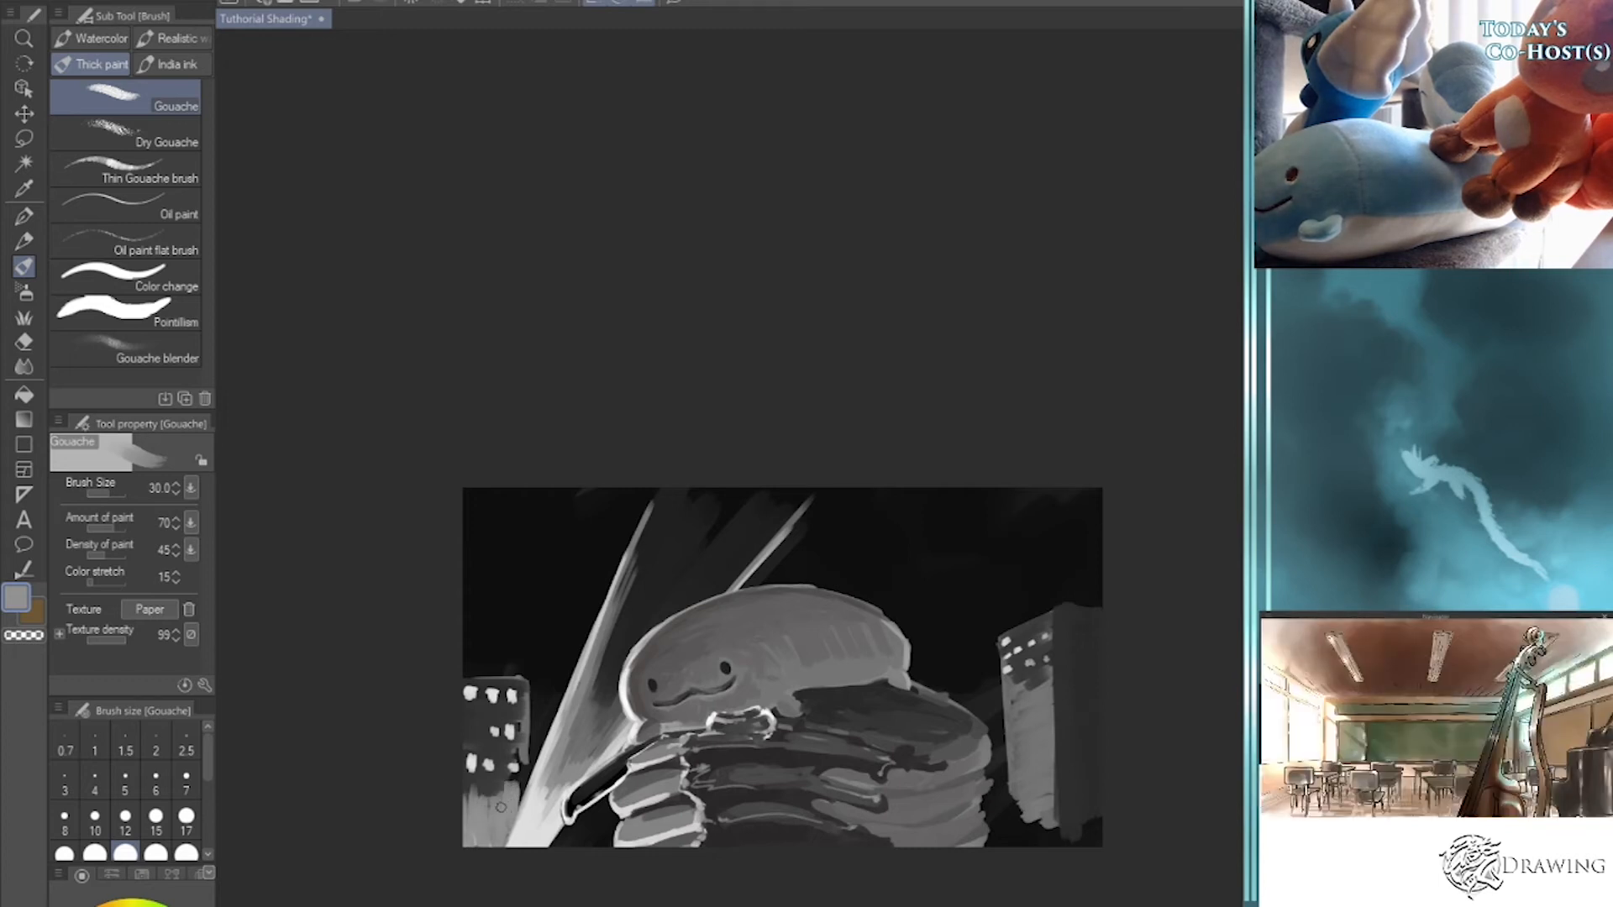
- Pick near-white and add lower rows of lit windows to both buildings
left_click(91, 906)
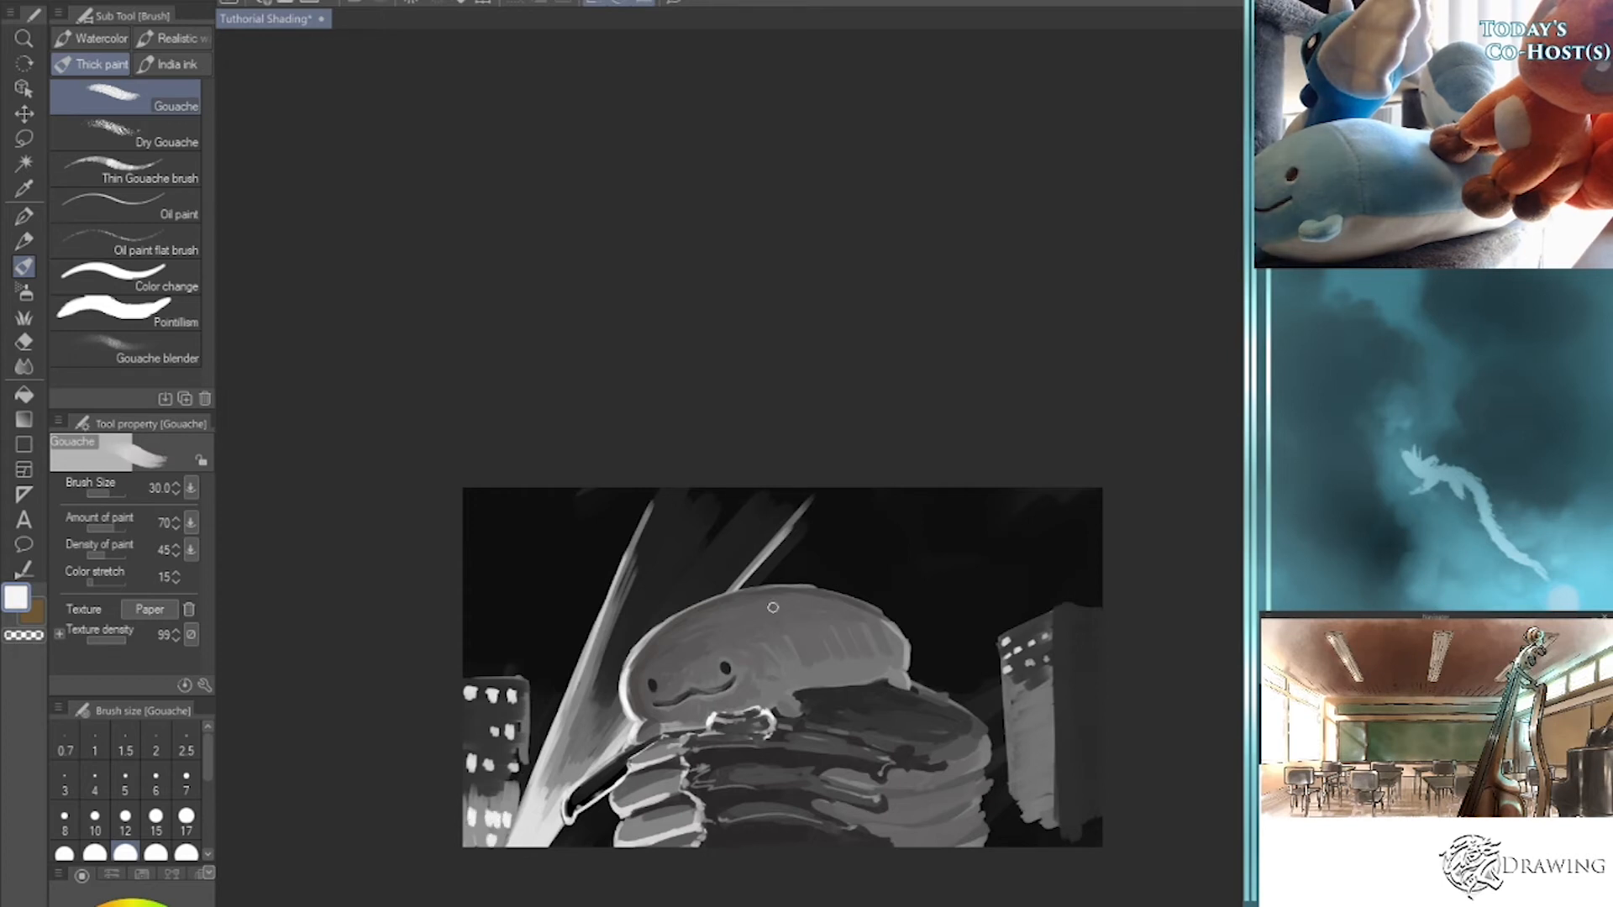
left_click(1010, 697)
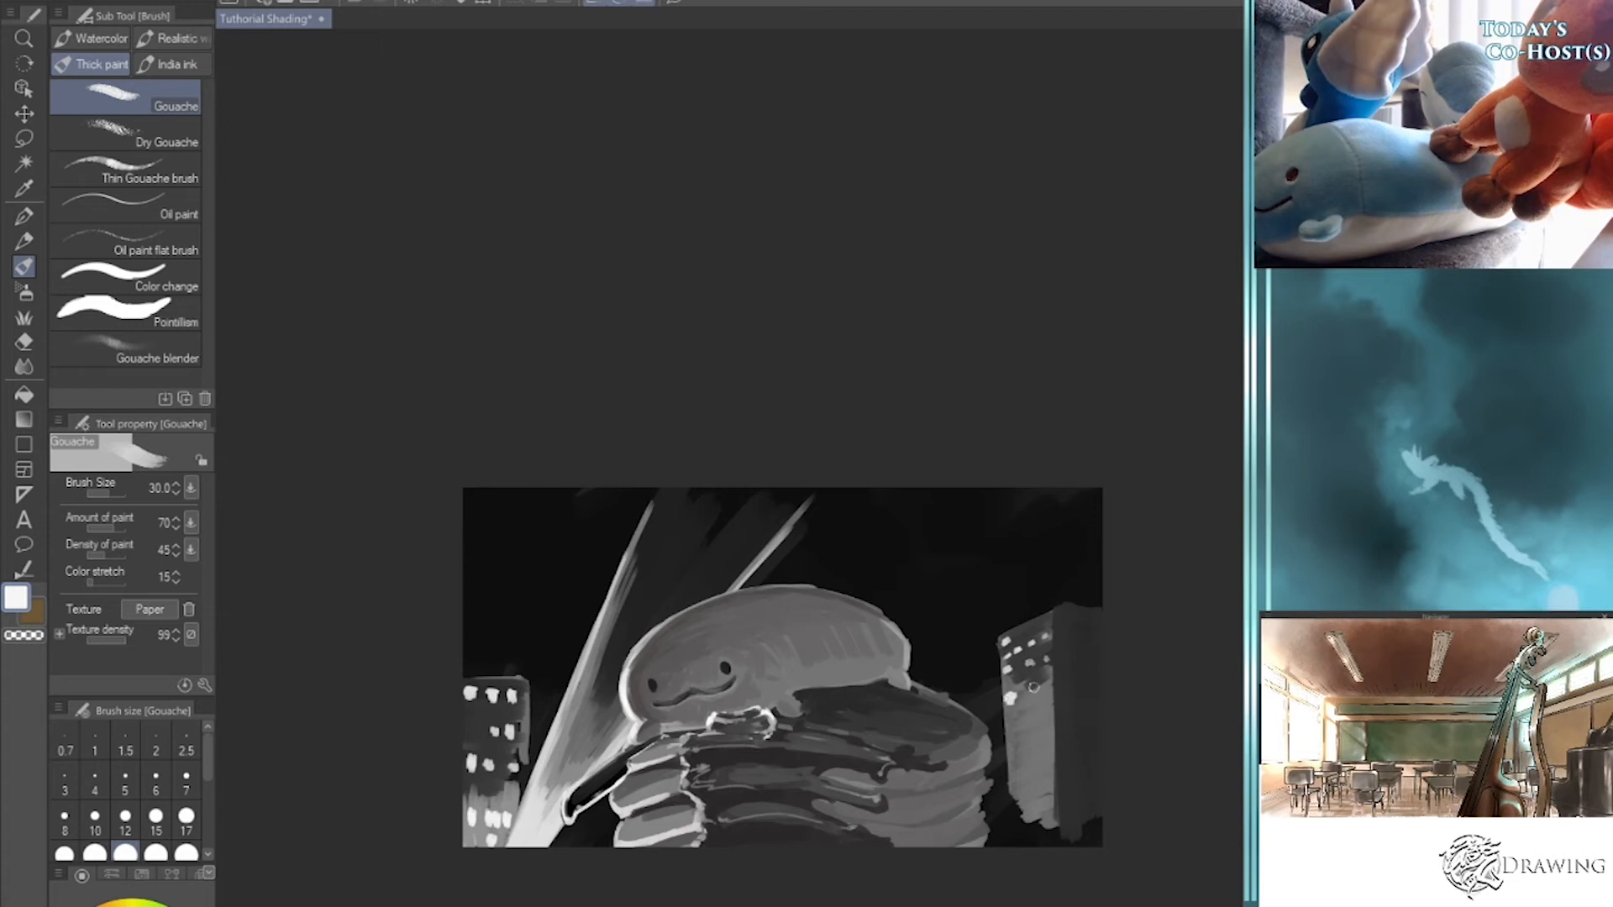
left_click(1013, 727)
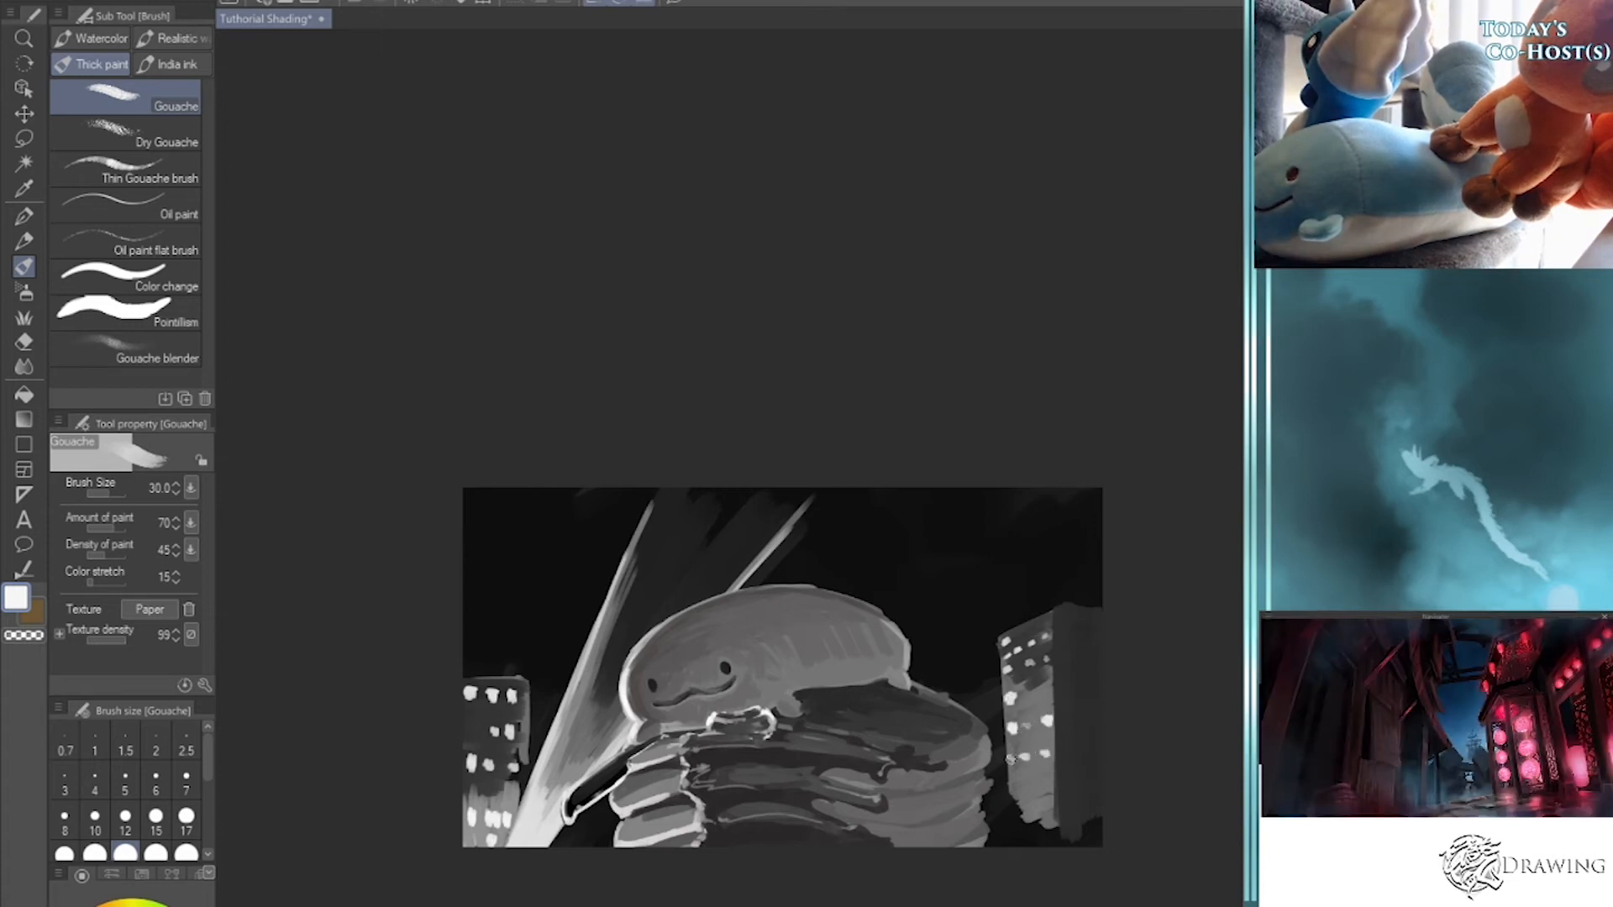
- Sample mid-grey from the right building and paint horizontal floor bands across its dark side face
key("o")
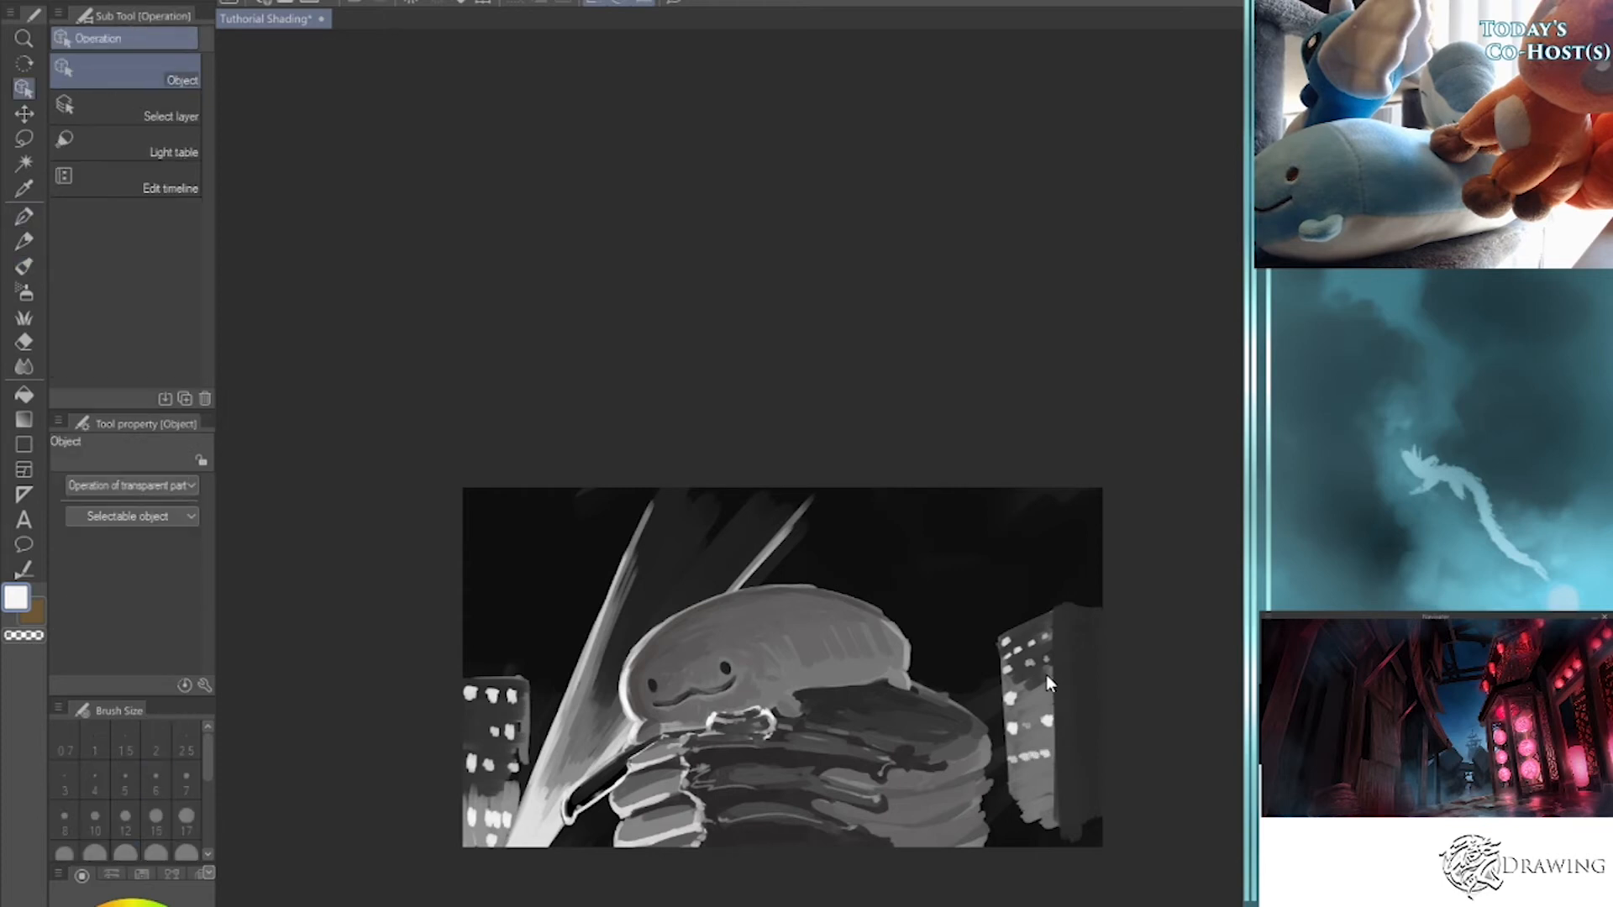
left_click(1048, 670, "alt")
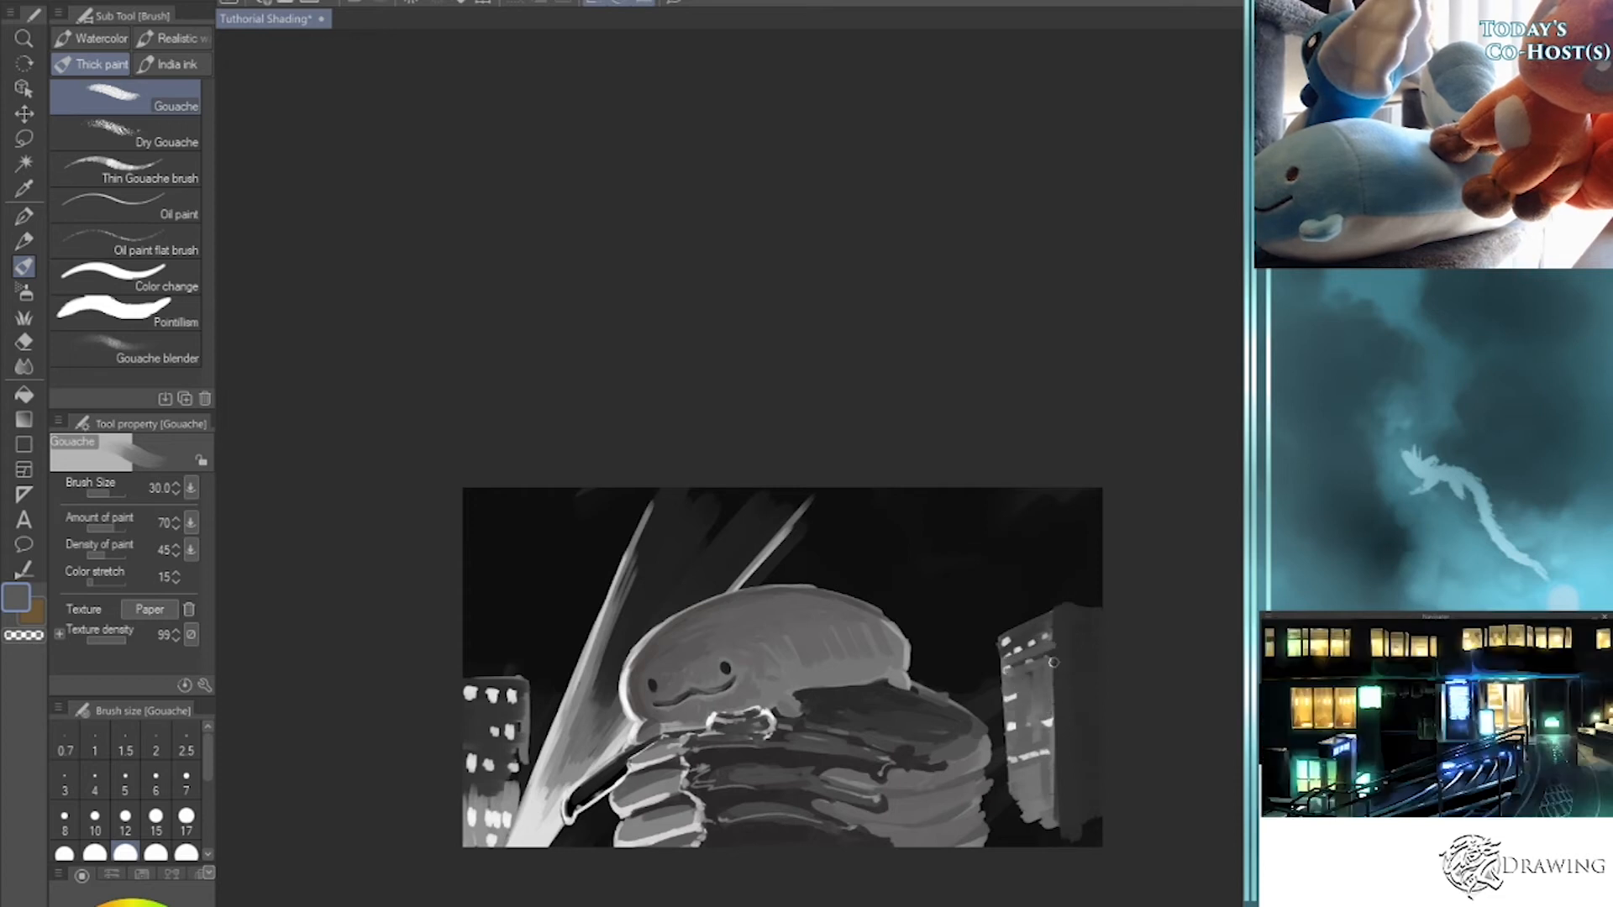
mouse_move(1058, 659)
left_mouse_down()
mouse_move(1144, 656)
mouse_move(1176, 636)
left_mouse_up()
mouse_move(1060, 726)
left_mouse_down()
mouse_move(1139, 730)
mouse_move(1076, 771)
mouse_move(1134, 773)
left_mouse_up()
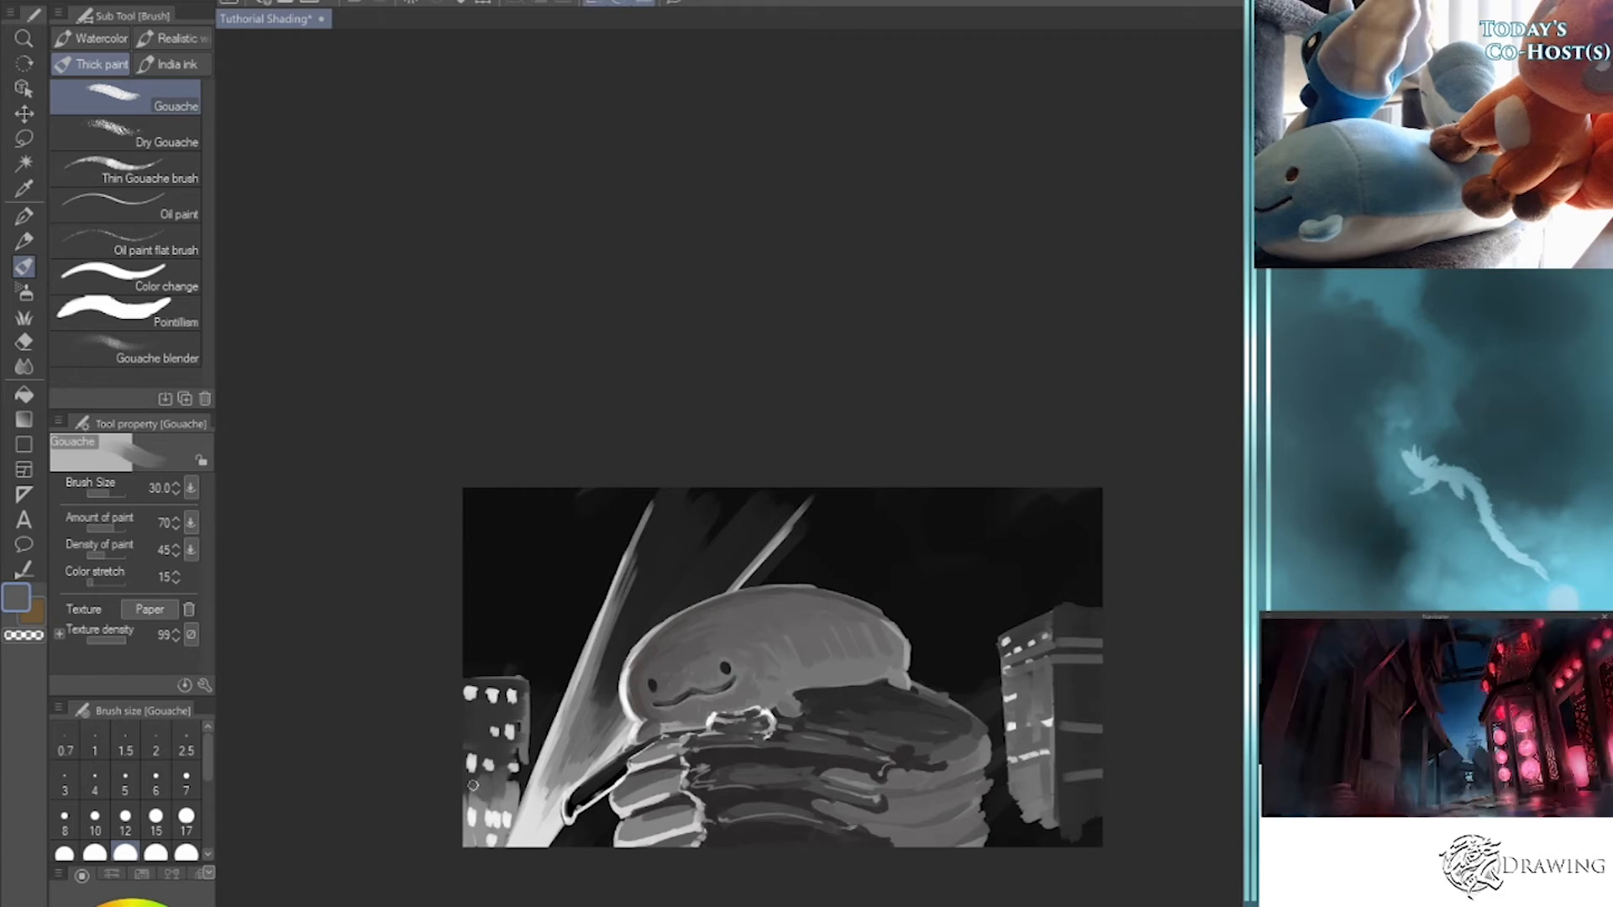
- Fill grey between the left building's windows and define its top and side edge with a grey stroke
mouse_move(474, 747)
left_mouse_down()
mouse_move(480, 715)
mouse_move(472, 736)
mouse_move(517, 759)
mouse_move(519, 794)
mouse_move(506, 777)
mouse_move(525, 761)
mouse_move(523, 798)
mouse_move(526, 764)
mouse_move(520, 816)
left_mouse_up()
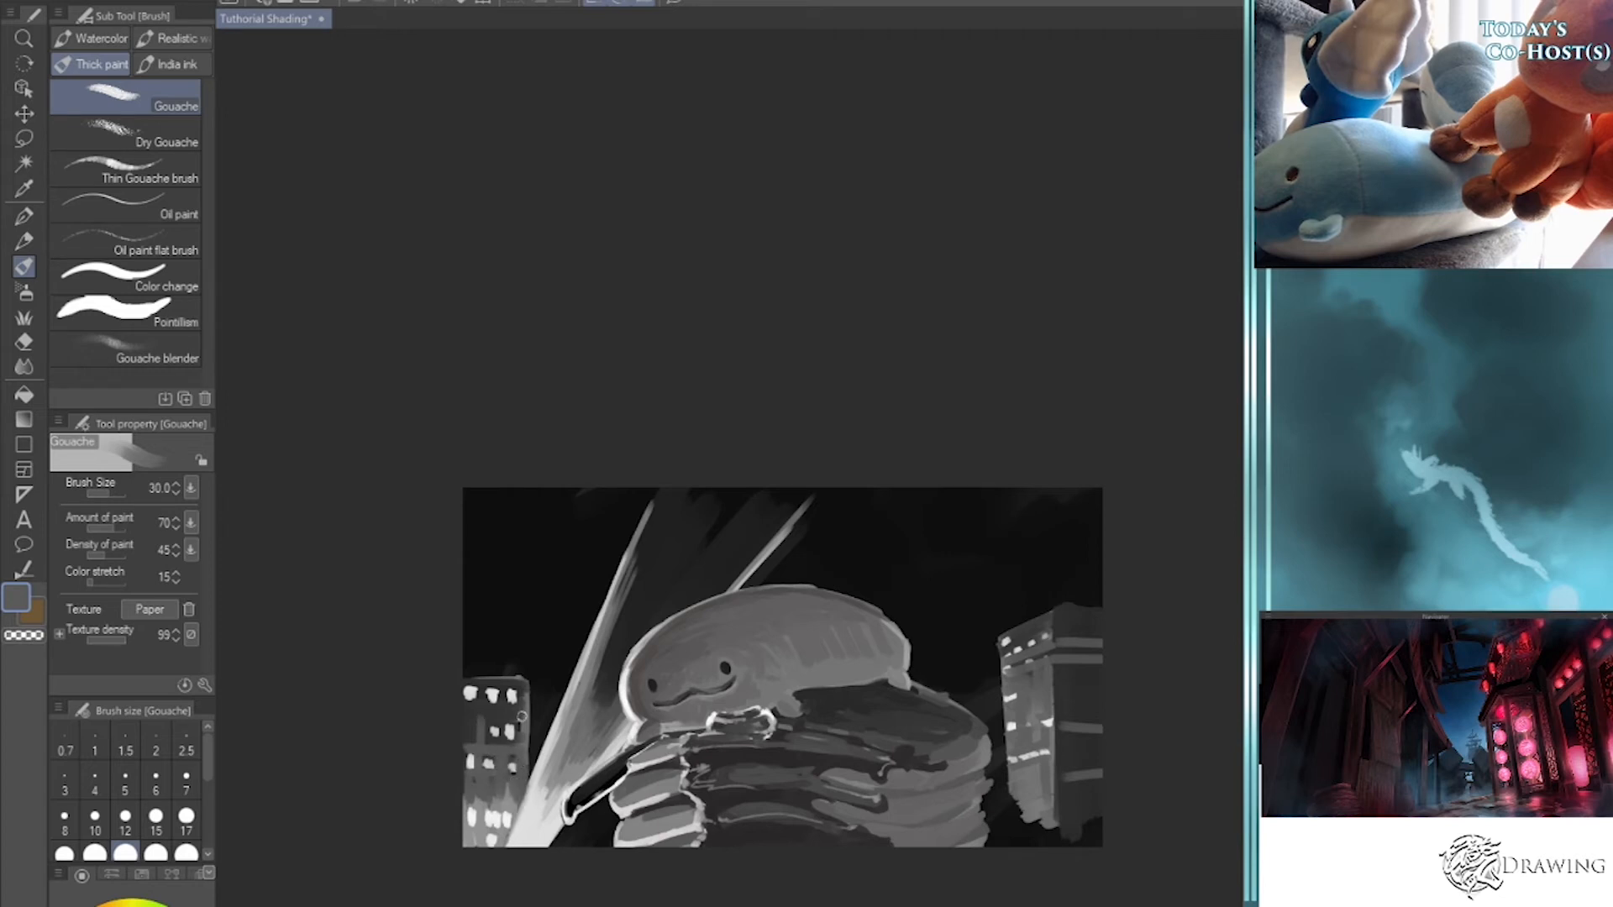
left_click(507, 790, "alt")
mouse_move(497, 765)
left_mouse_down()
mouse_move(490, 803)
mouse_move(488, 771)
mouse_move(475, 796)
mouse_move(514, 795)
left_mouse_up()
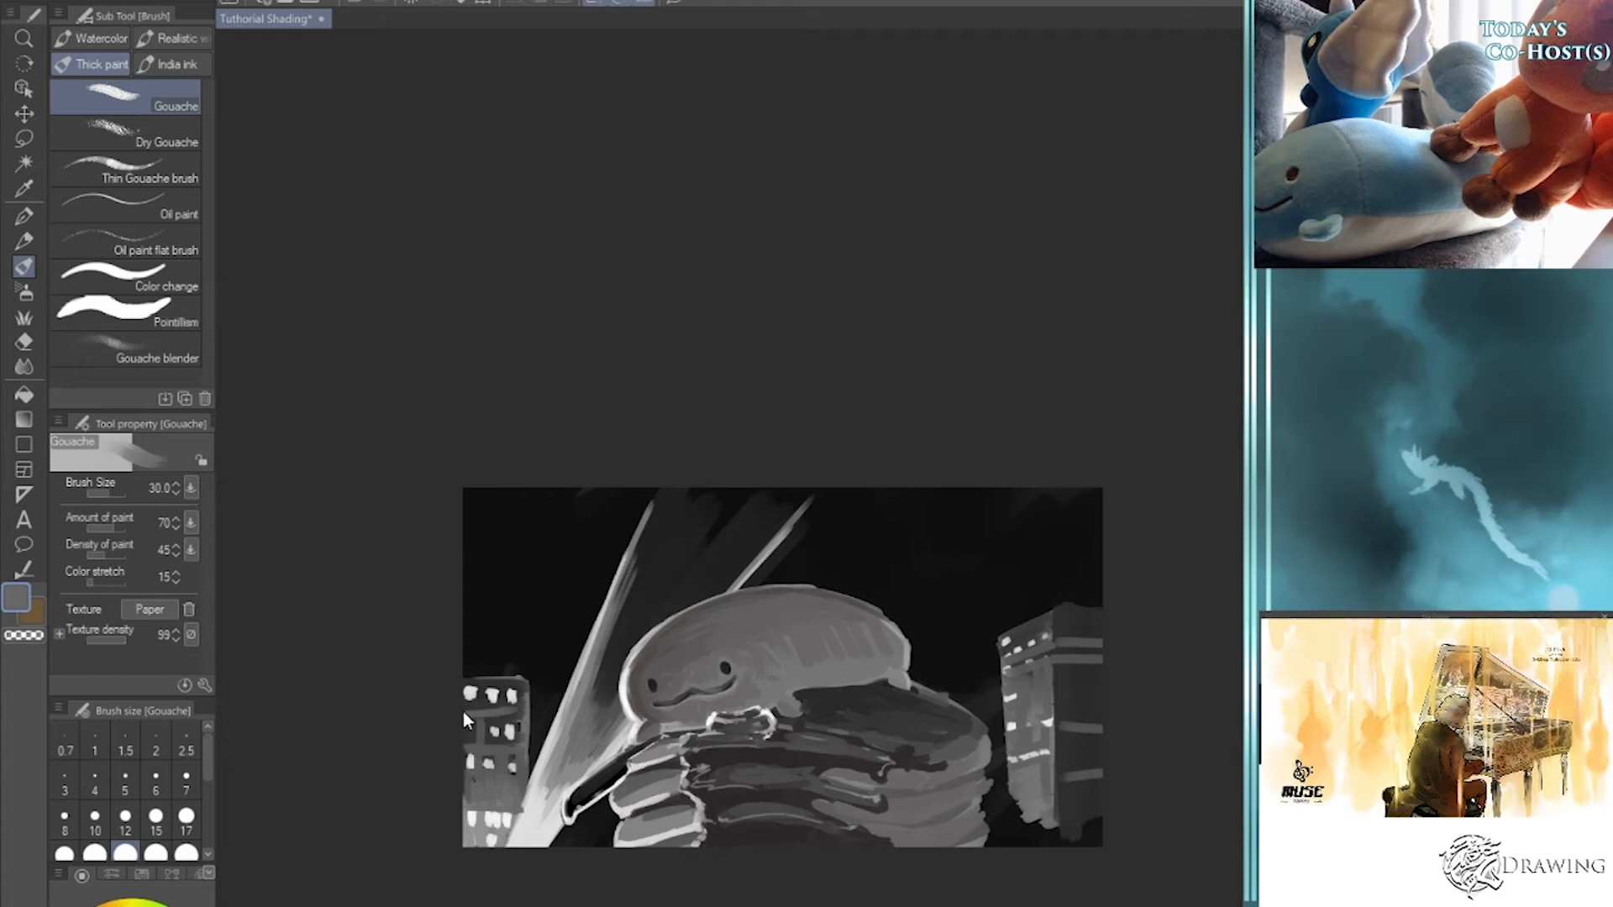
mouse_move(464, 673)
left_mouse_down()
mouse_move(526, 679)
mouse_move(524, 759)
left_mouse_up()
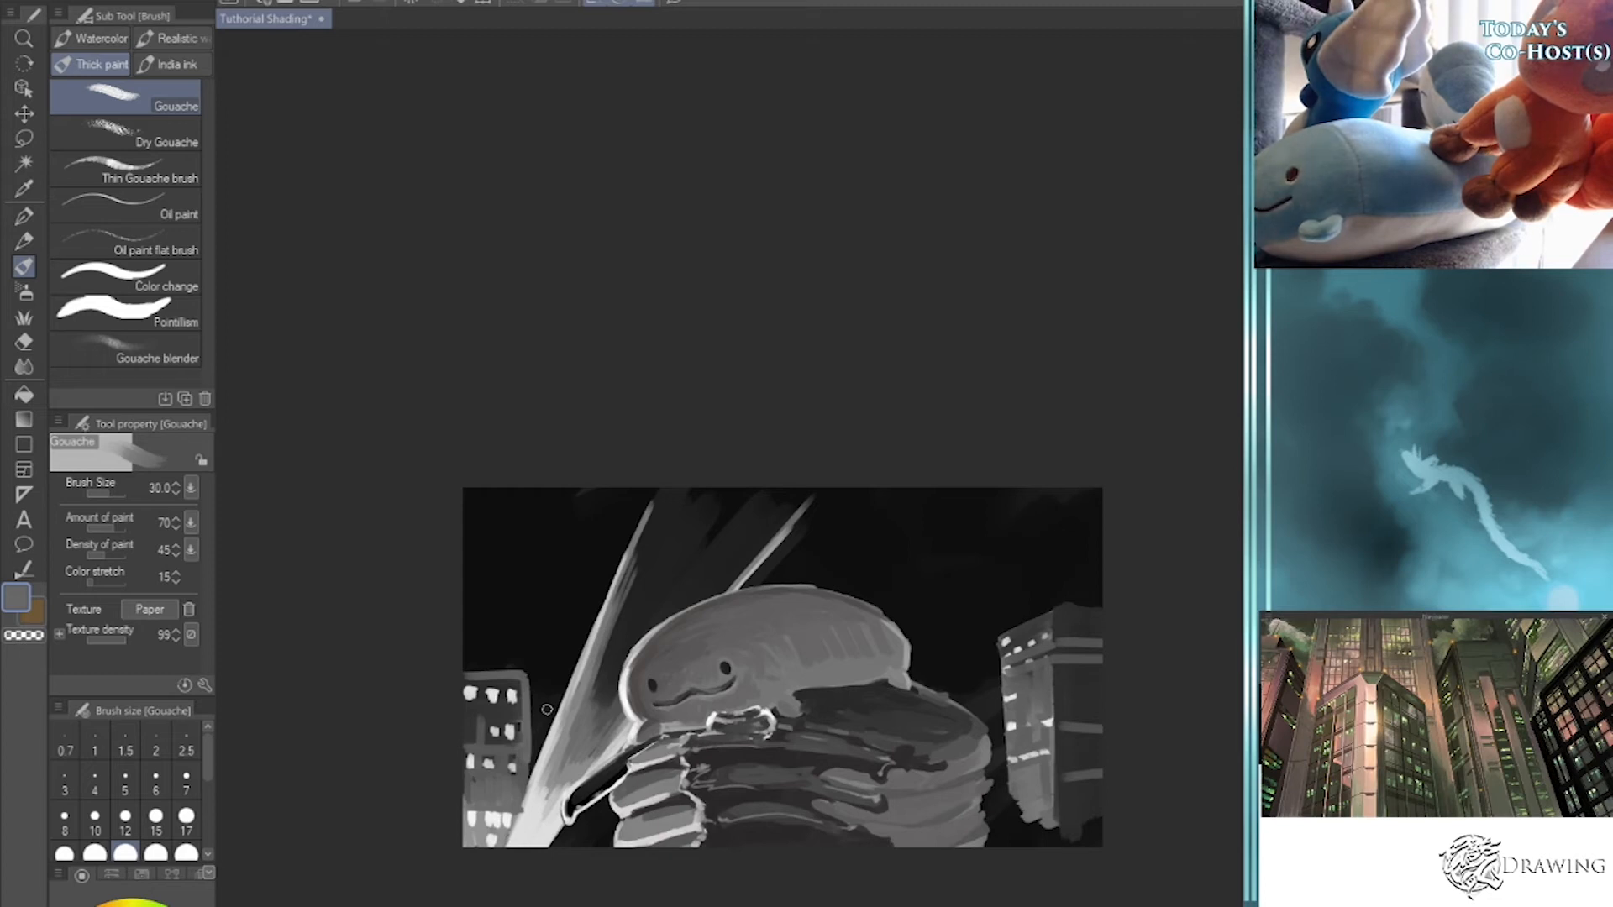
- Sample greys from the right building and extend its front face to the canvas bottom, straightening its outer edge
key("i")
left_click(1041, 790)
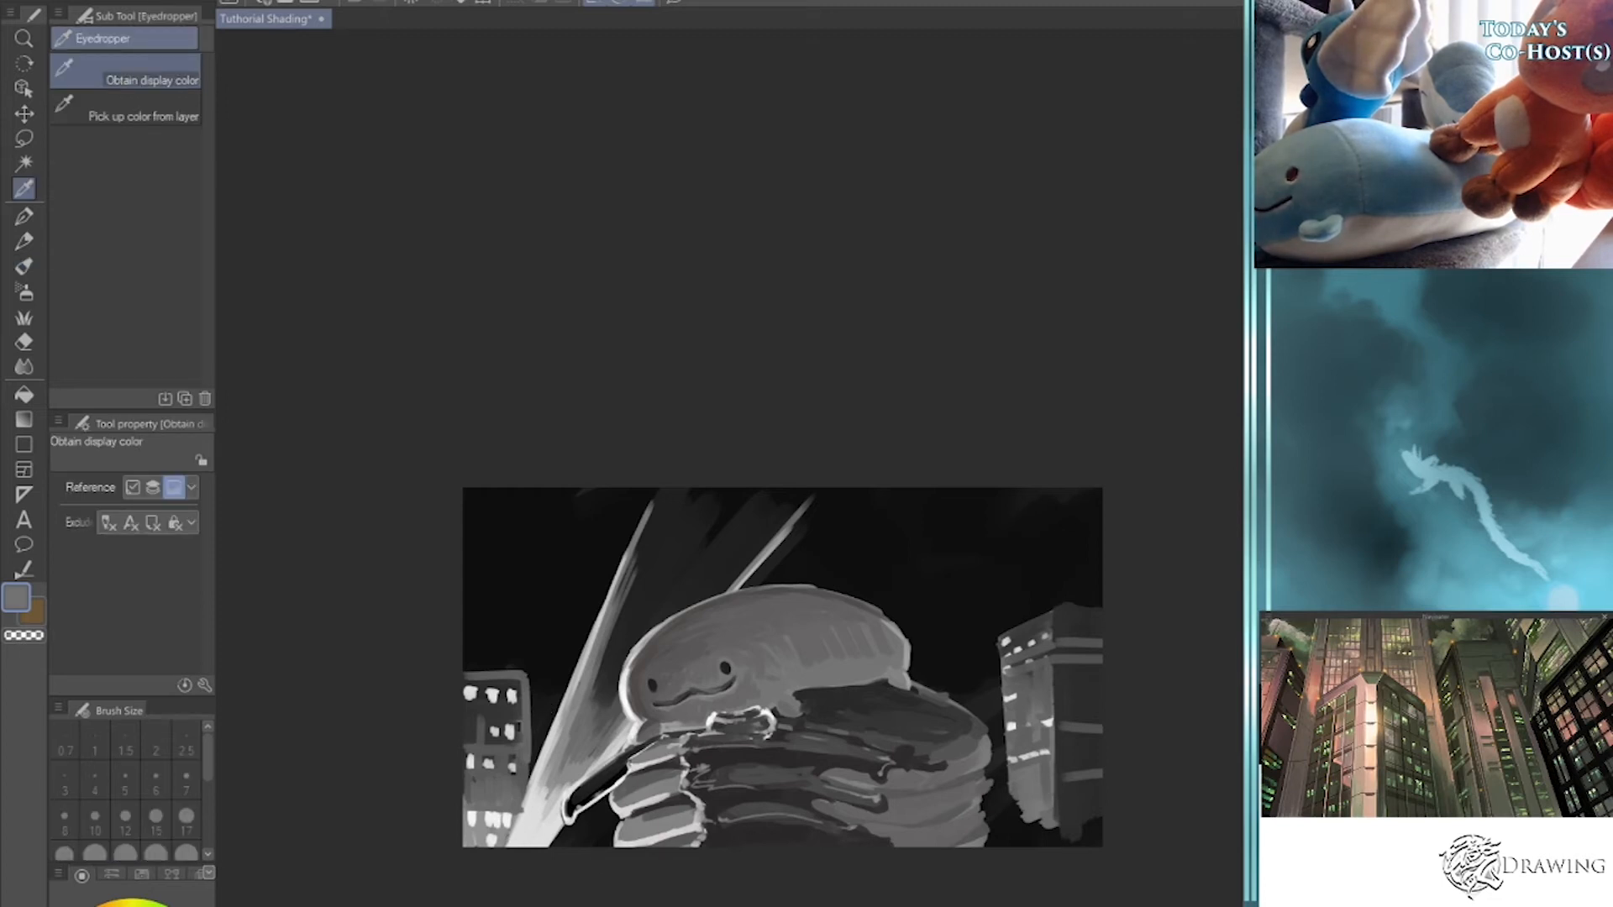
key("b")
mouse_move(1023, 792)
left_mouse_down()
mouse_move(1013, 832)
mouse_move(1038, 846)
left_mouse_up()
mouse_move(1047, 754)
left_mouse_down()
mouse_move(1049, 849)
mouse_move(1045, 830)
mouse_move(1009, 825)
mouse_move(1015, 854)
left_mouse_up()
left_click(1057, 736, "alt")
mouse_move(1034, 780)
left_mouse_down()
mouse_move(1004, 769)
mouse_move(1023, 821)
mouse_move(1045, 779)
left_mouse_up()
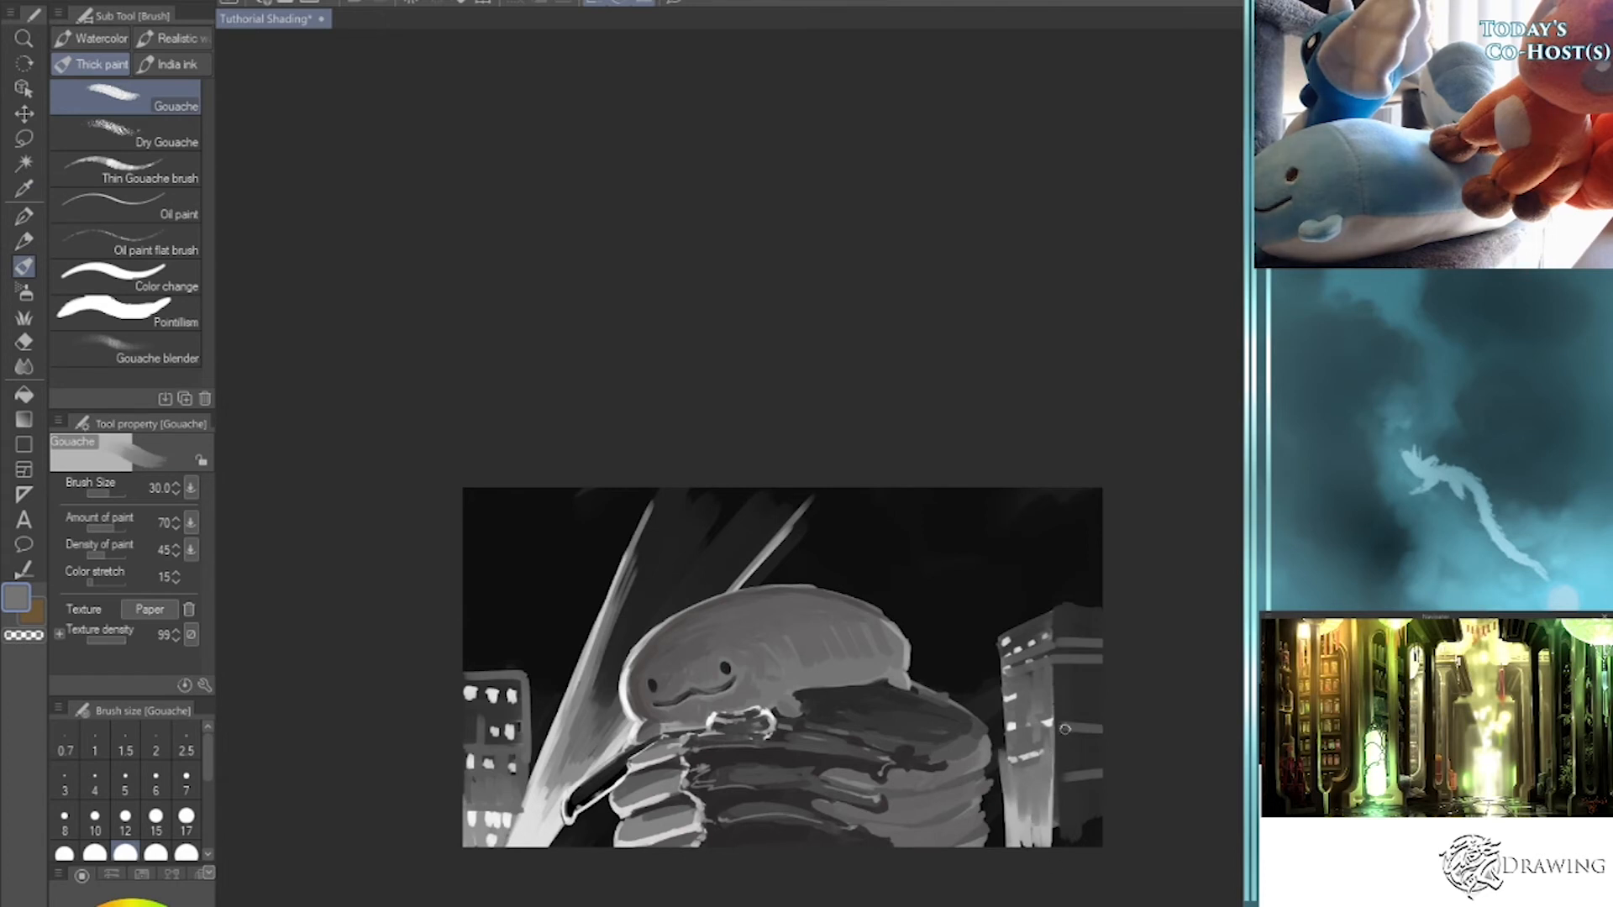
left_click_drag(997, 645, 1004, 870)
key("i")
left_click(1088, 794)
key("b")
left_click_drag(1055, 620, 1060, 835)
key("ctrl+z")
key("ctrl+z")
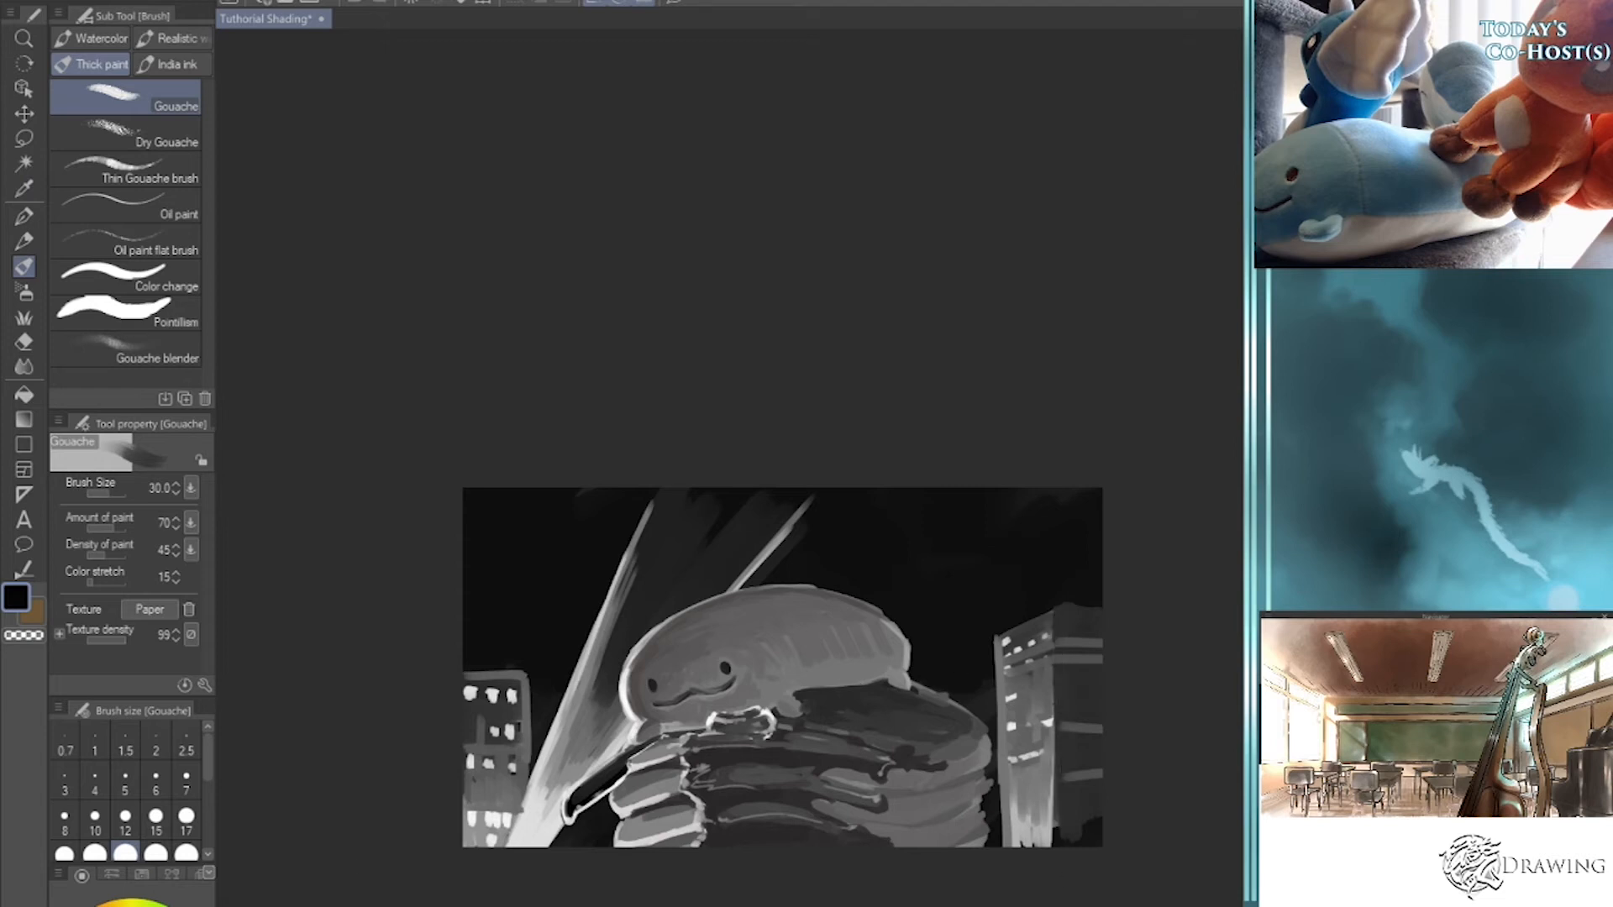
left_click(1047, 637, "alt")
left_click_drag(1059, 620, 1057, 844)
key("ctrl+z")
- Sample dark grey and paint vertical strokes along the right building's corner and down its side face
left_click(1074, 663, "alt")
mouse_move(1052, 620)
left_mouse_down()
mouse_move(1062, 808)
mouse_move(1060, 759)
left_mouse_up()
mouse_move(1076, 666)
left_mouse_down()
mouse_move(1081, 802)
mouse_move(1097, 818)
left_mouse_up()
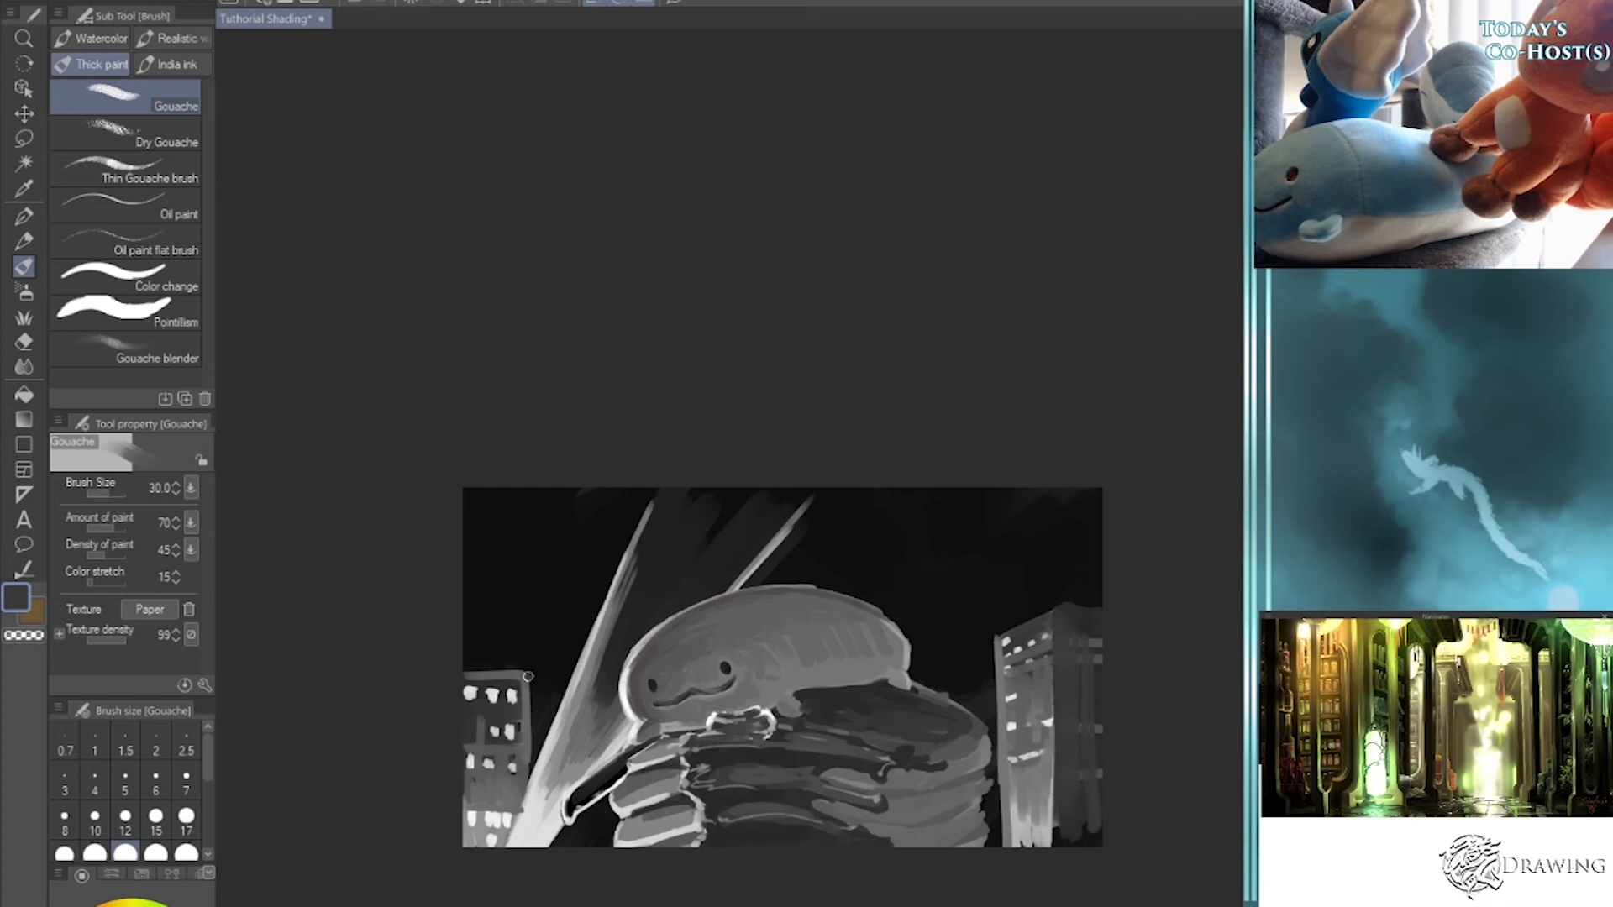
- Sample near-white from the light beam and brighten its lower edge and the lowest windows of both buildings
key("i")
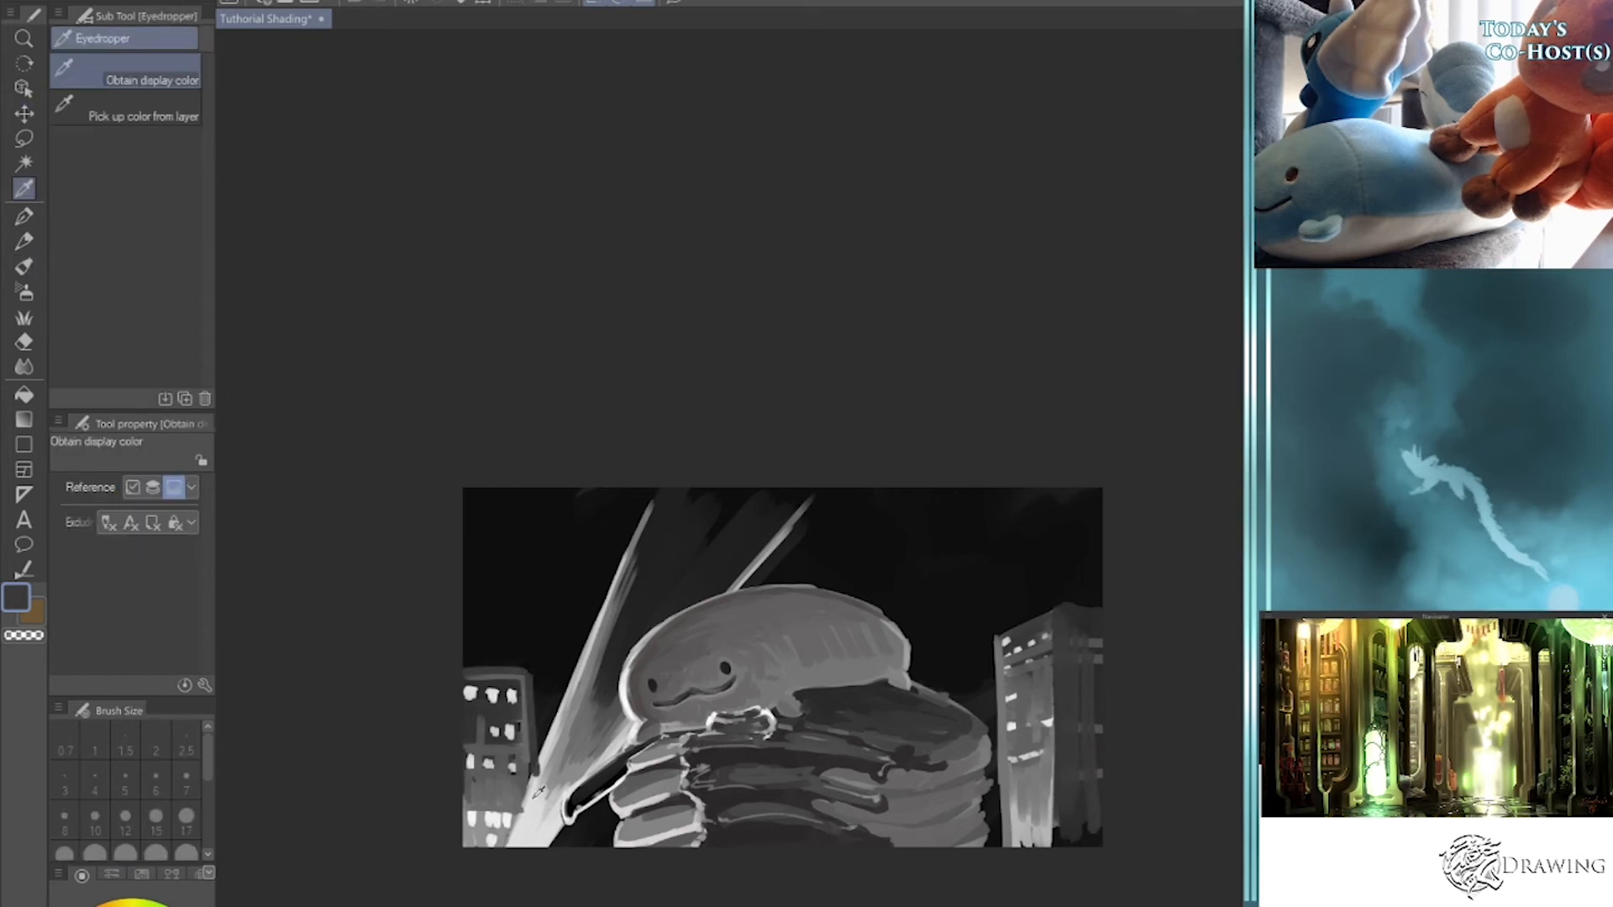
left_click(538, 790)
key("b")
left_click_drag(517, 840, 571, 690)
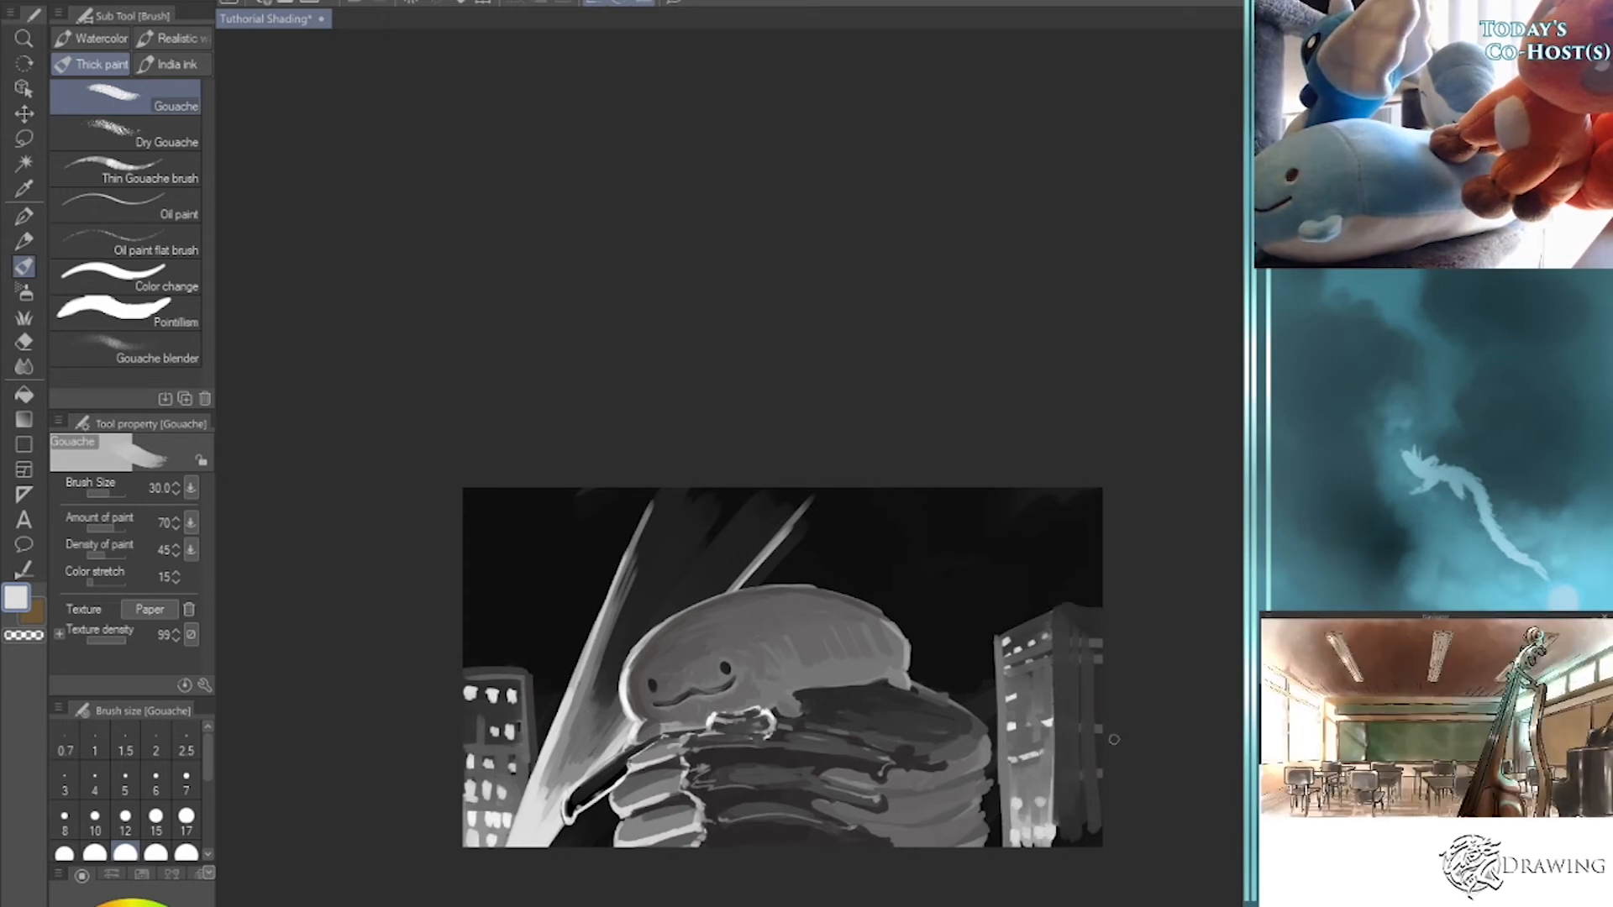
- Sample dark grey from the left building and trim its upper rows of windows smaller
left_click(487, 678, "alt")
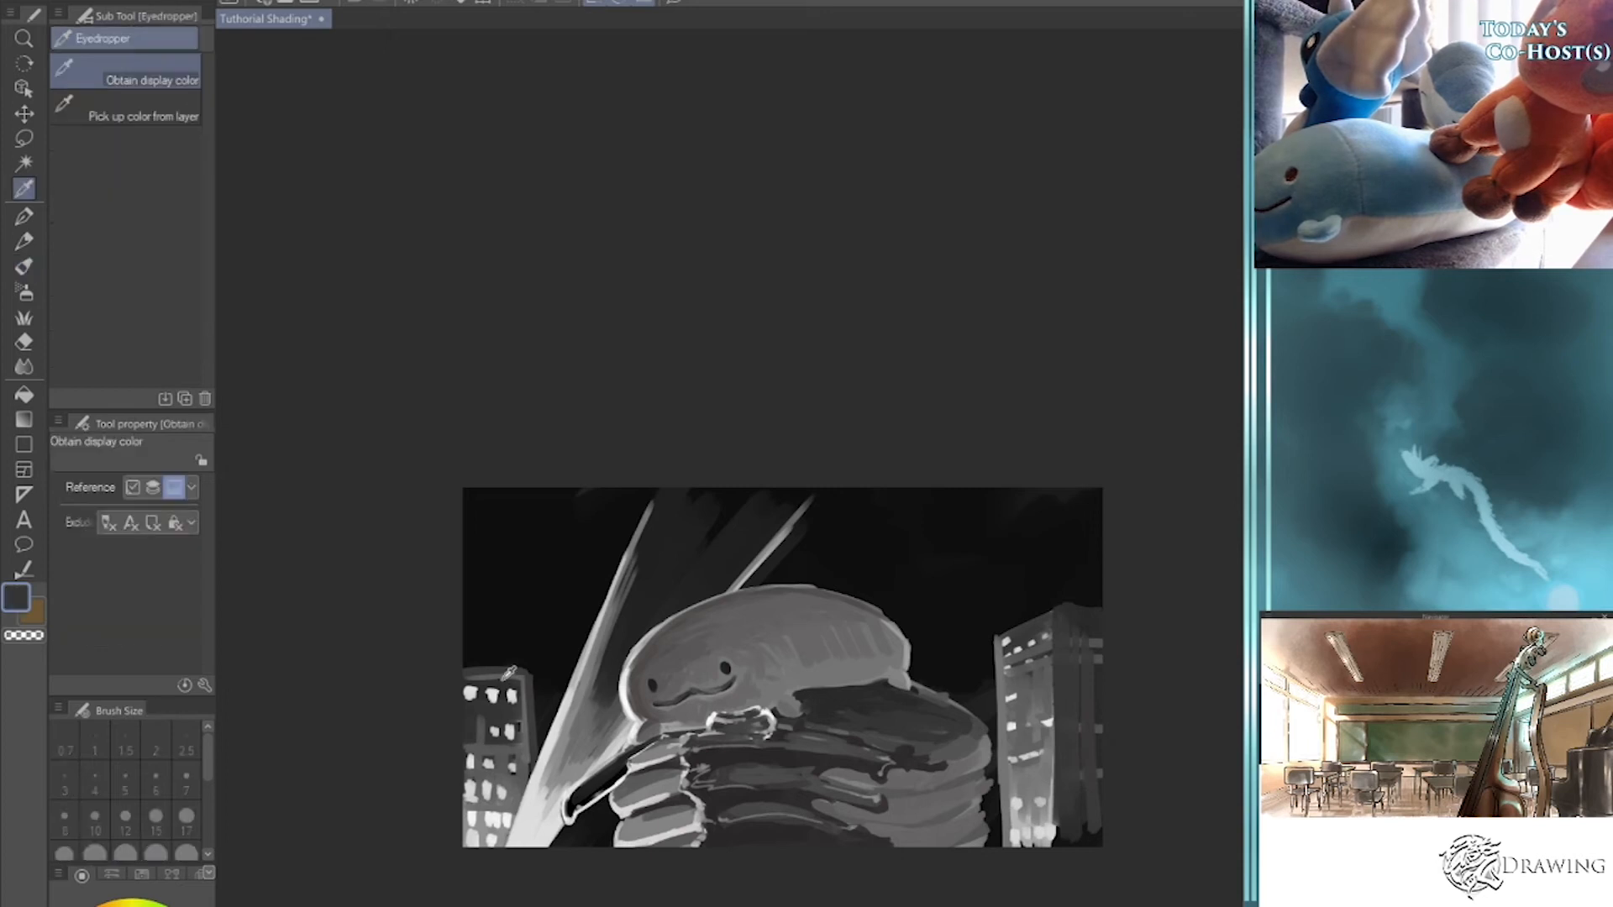
left_click_drag(458, 700, 510, 704)
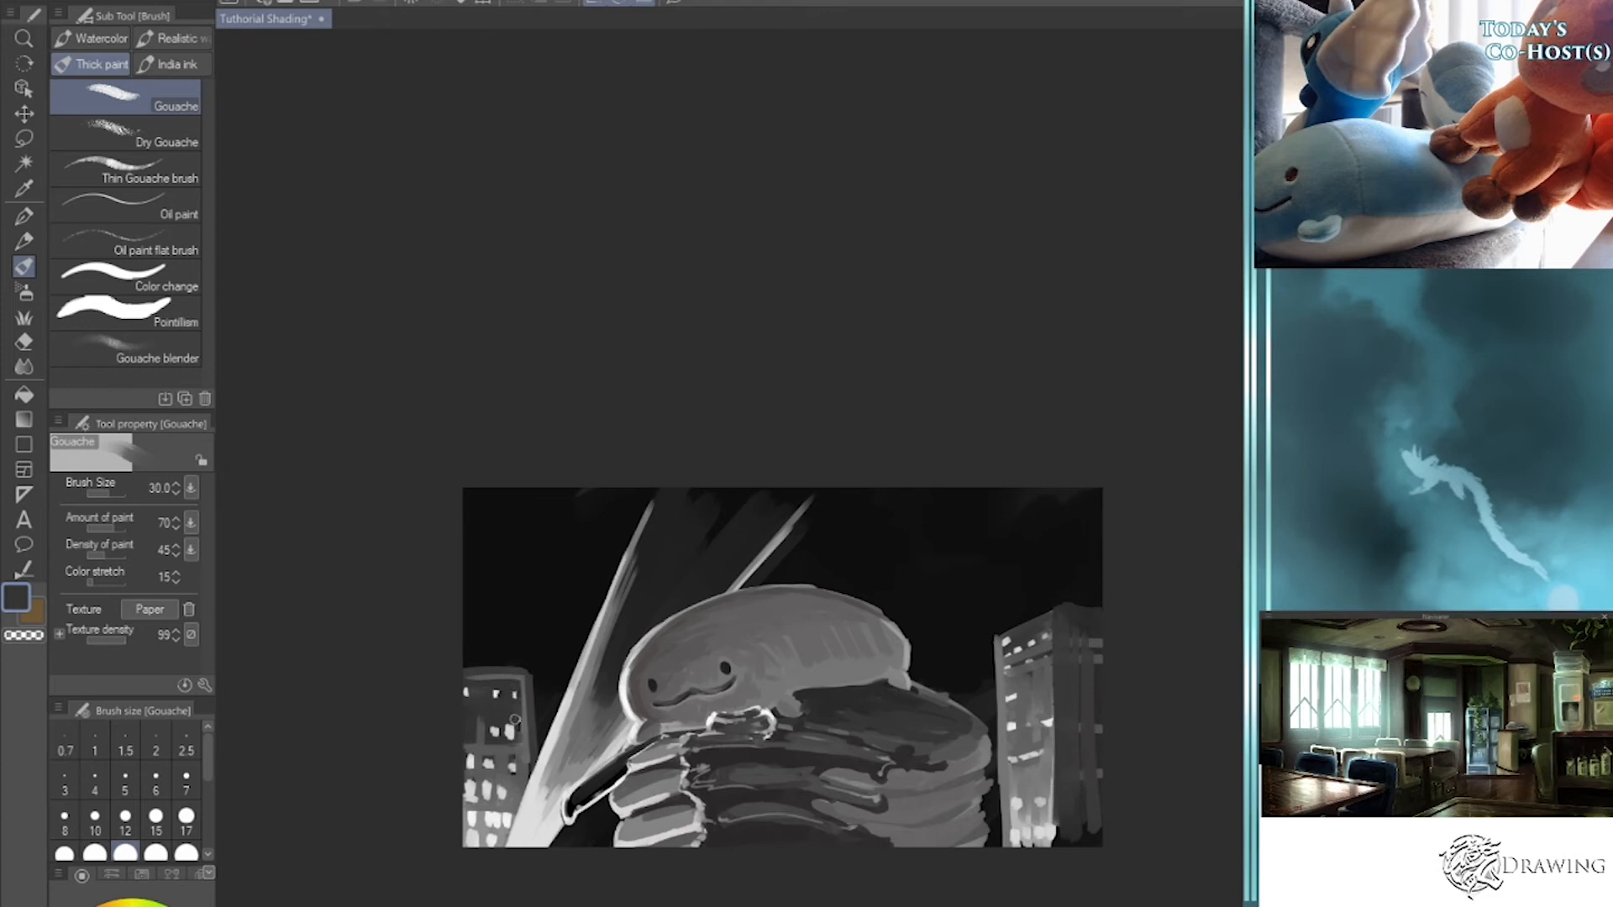
left_click_drag(520, 742, 516, 735)
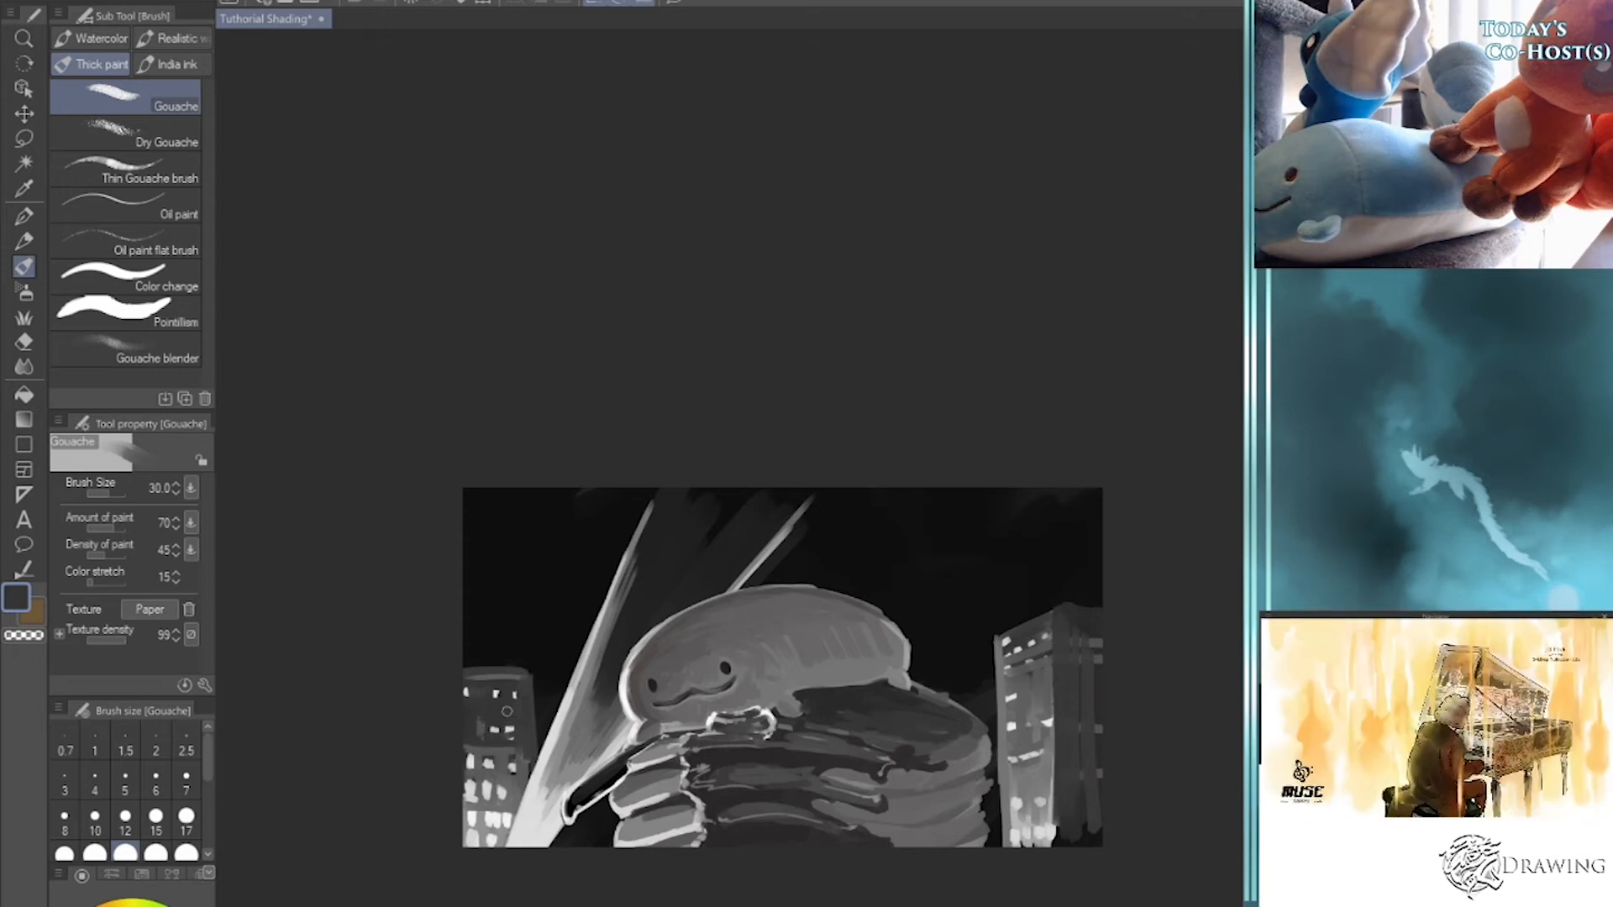
- Save the painting and compare the last stroke by undoing and redoing it
key("ctrl+s")
scroll(507, 710, "up", 2)
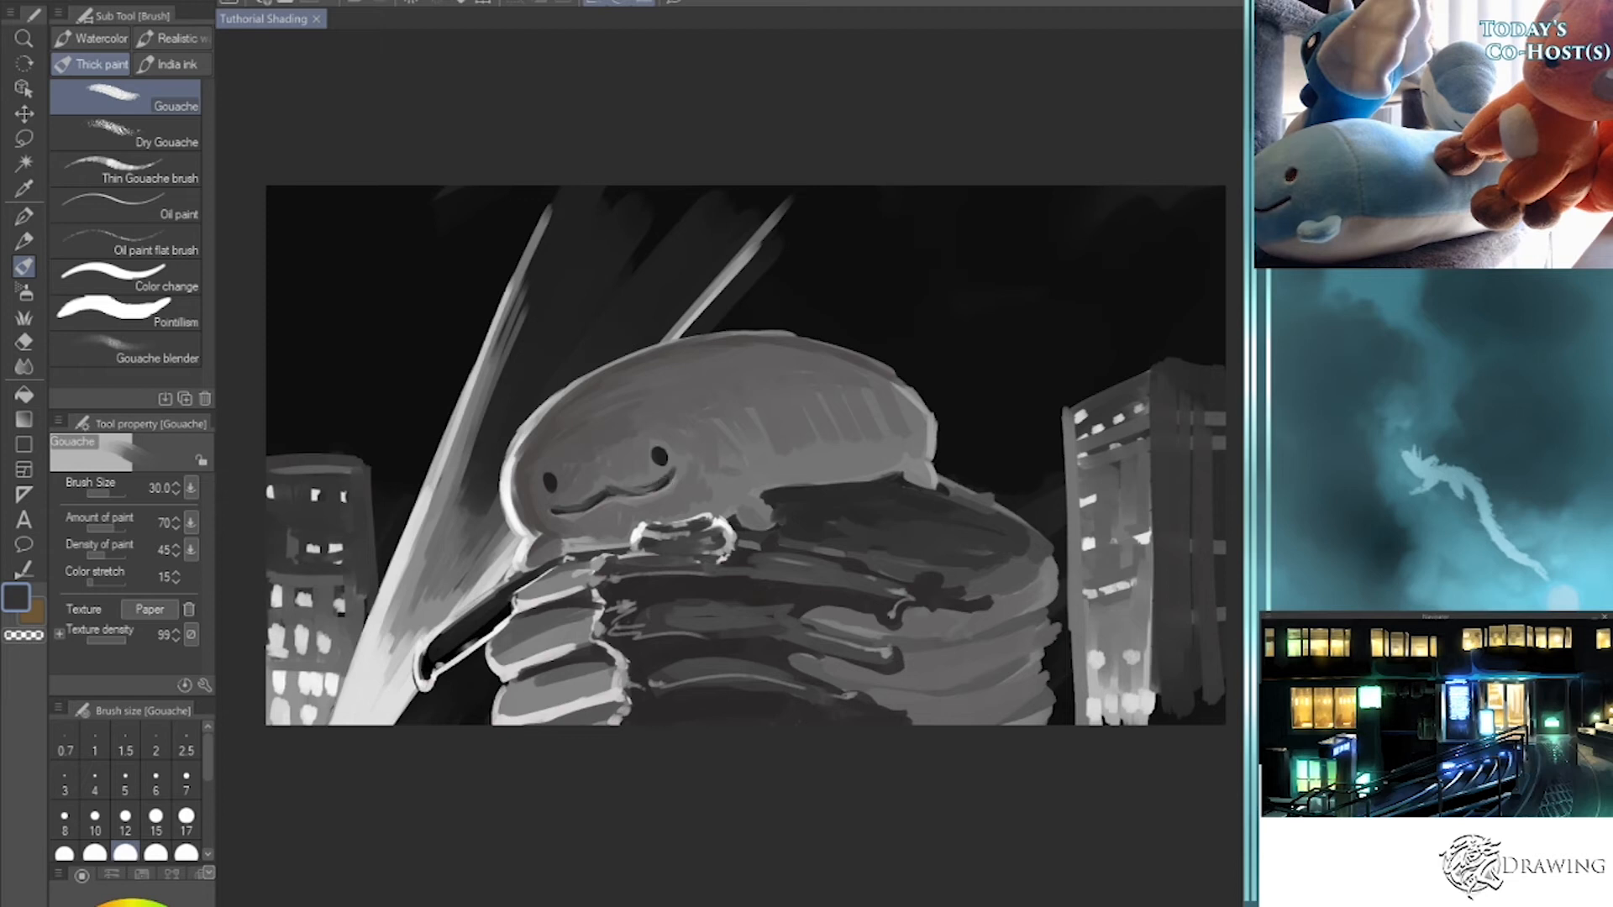
key("ctrl+z")
key("ctrl+y")
key("i")
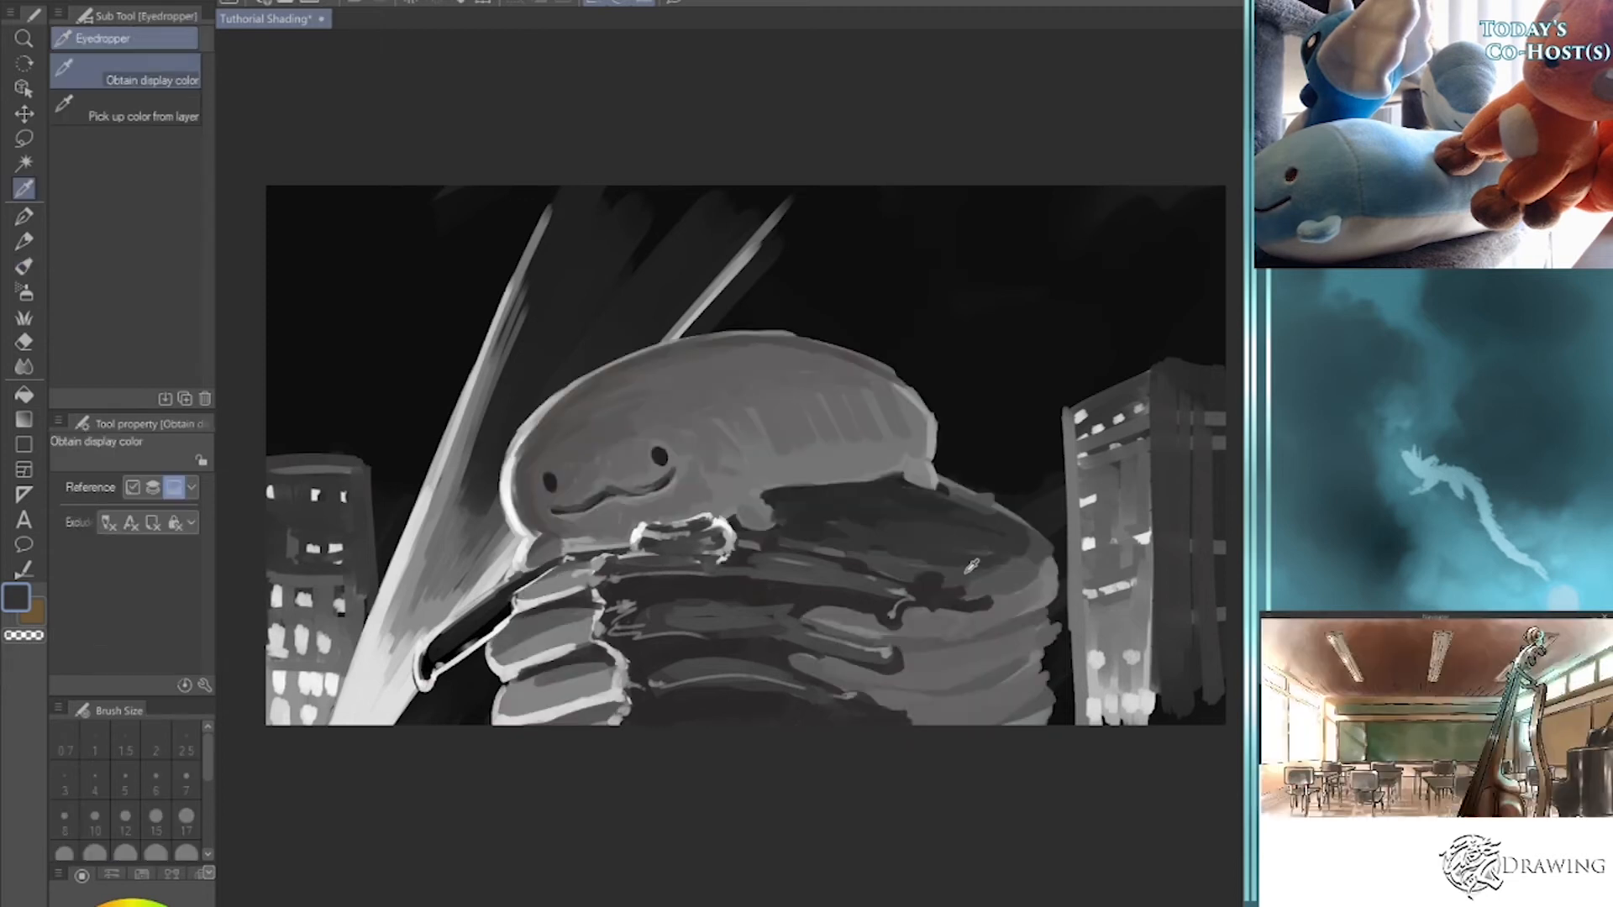
- Sample dark grey from the stack and paint Gouache strokes across its folds at brush sizes 25 and 50
left_click(968, 572)
key("b")
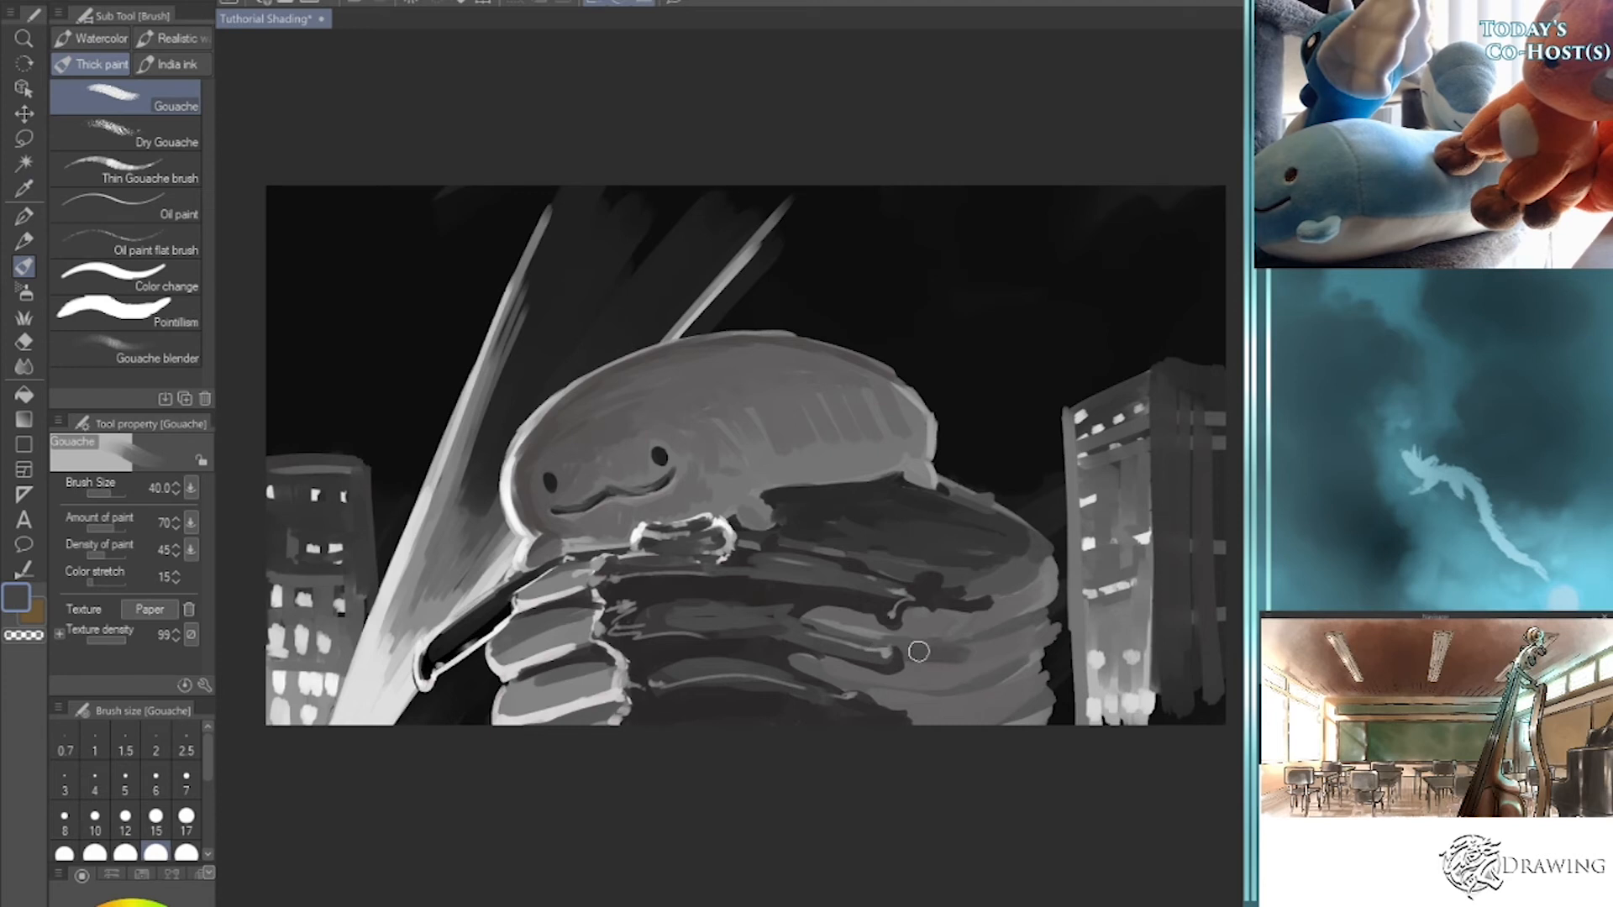
key("bracketleft")
key("bracketleft")
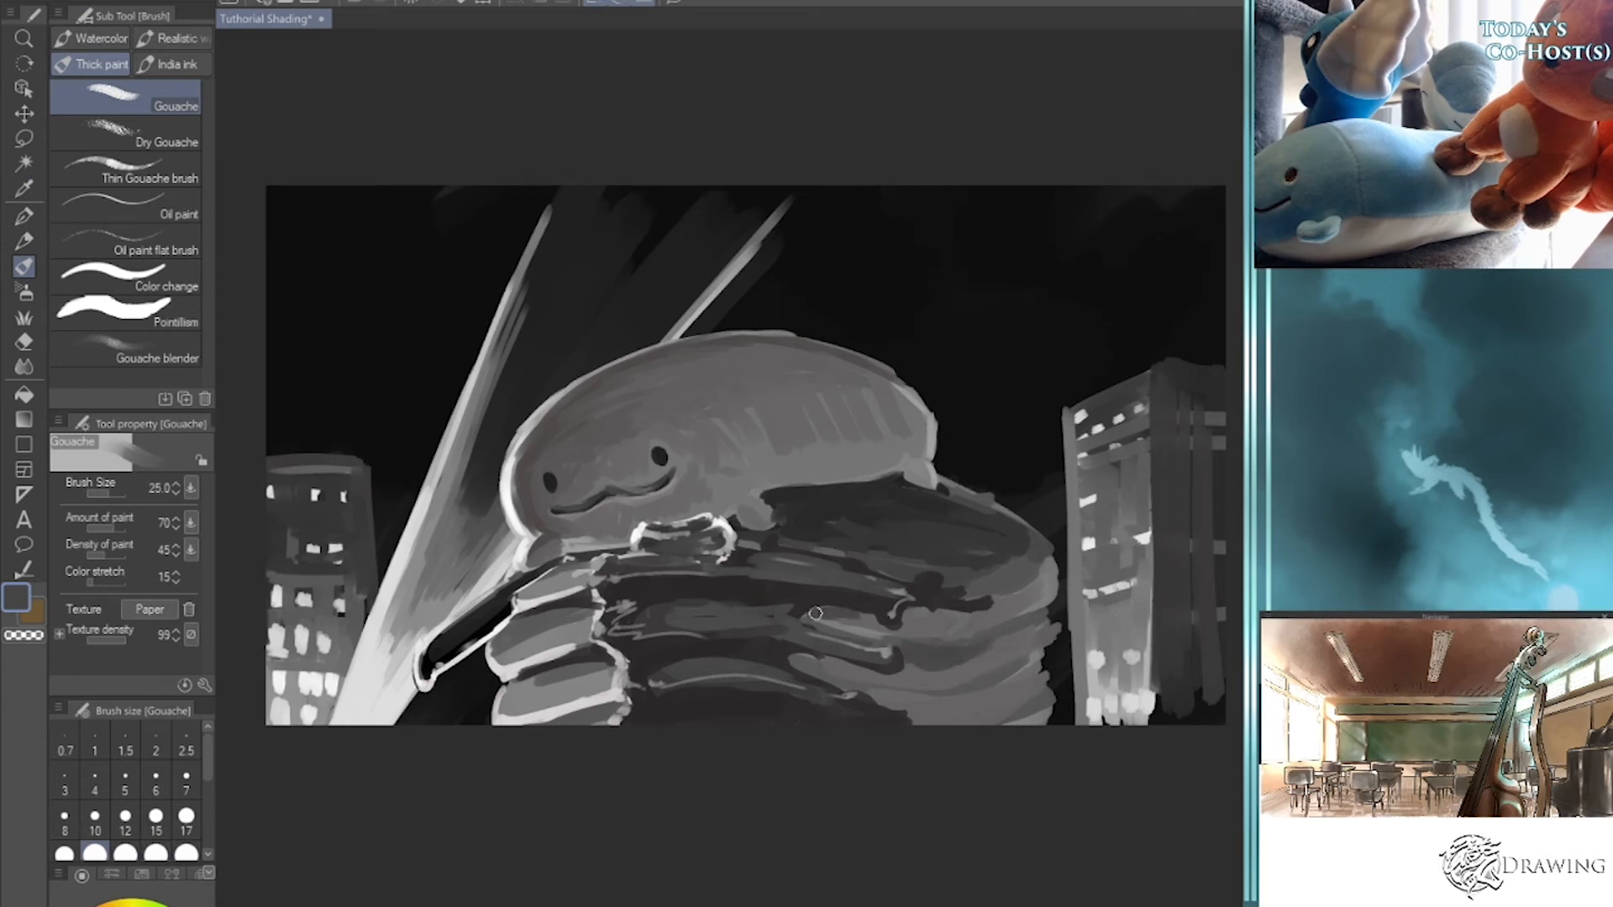
mouse_move(815, 613)
left_mouse_down()
mouse_move(883, 626)
mouse_move(989, 609)
left_mouse_up()
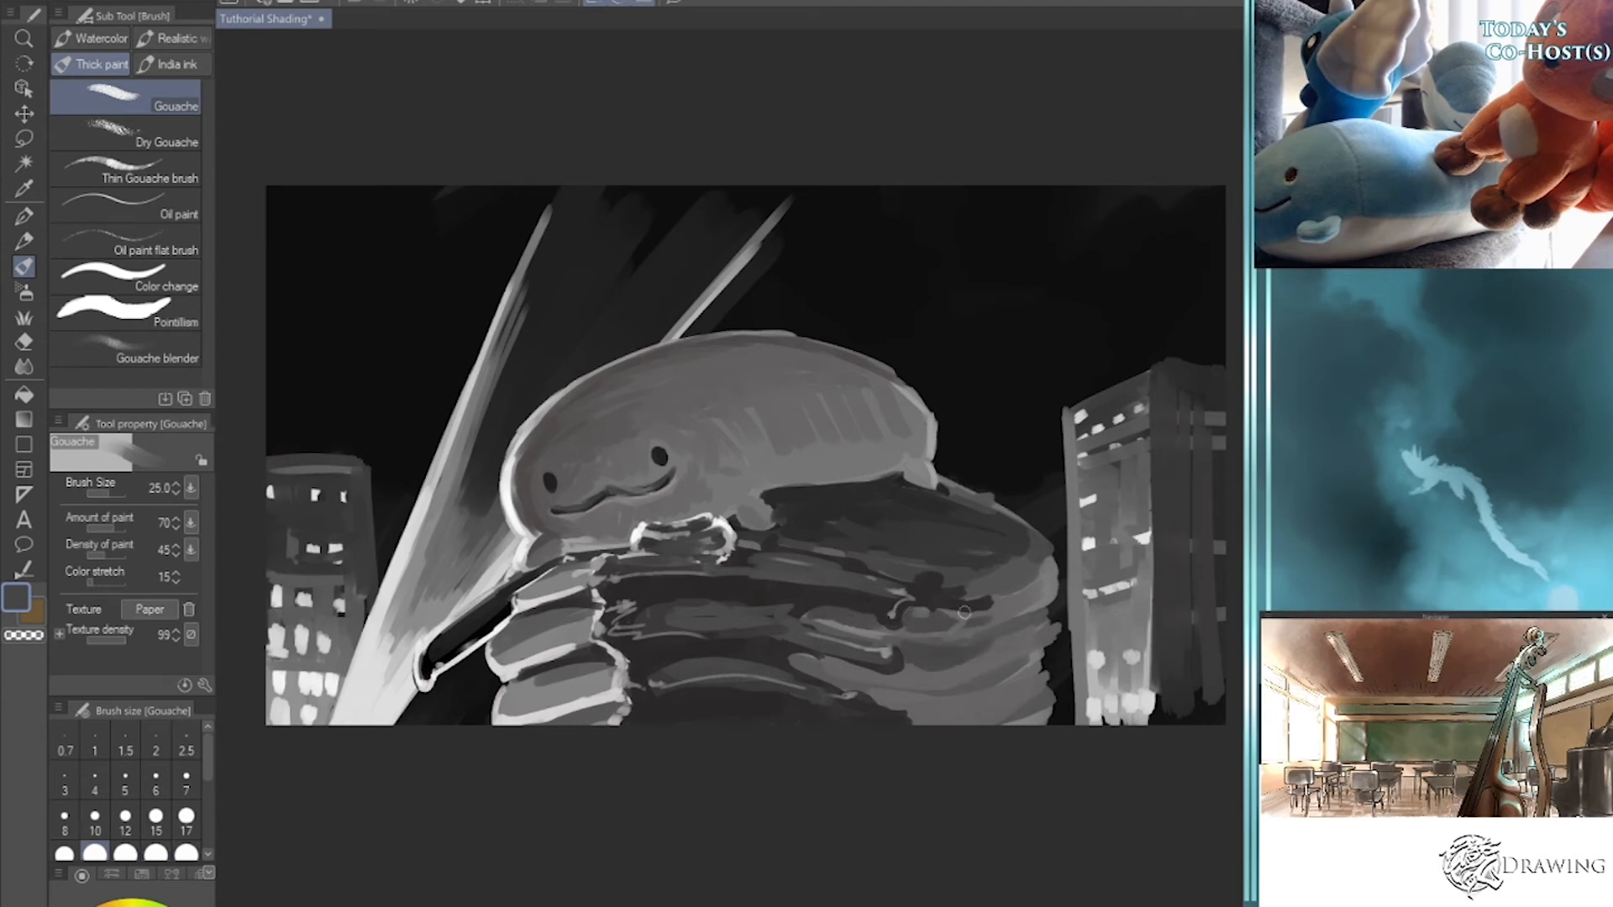
key("bracketright")
key("bracketright")
key("bracketright")
mouse_move(815, 664)
left_mouse_down()
mouse_move(938, 682)
mouse_move(1012, 660)
left_mouse_up()
mouse_move(892, 708)
left_mouse_down()
mouse_move(994, 709)
mouse_move(1021, 691)
left_mouse_up()
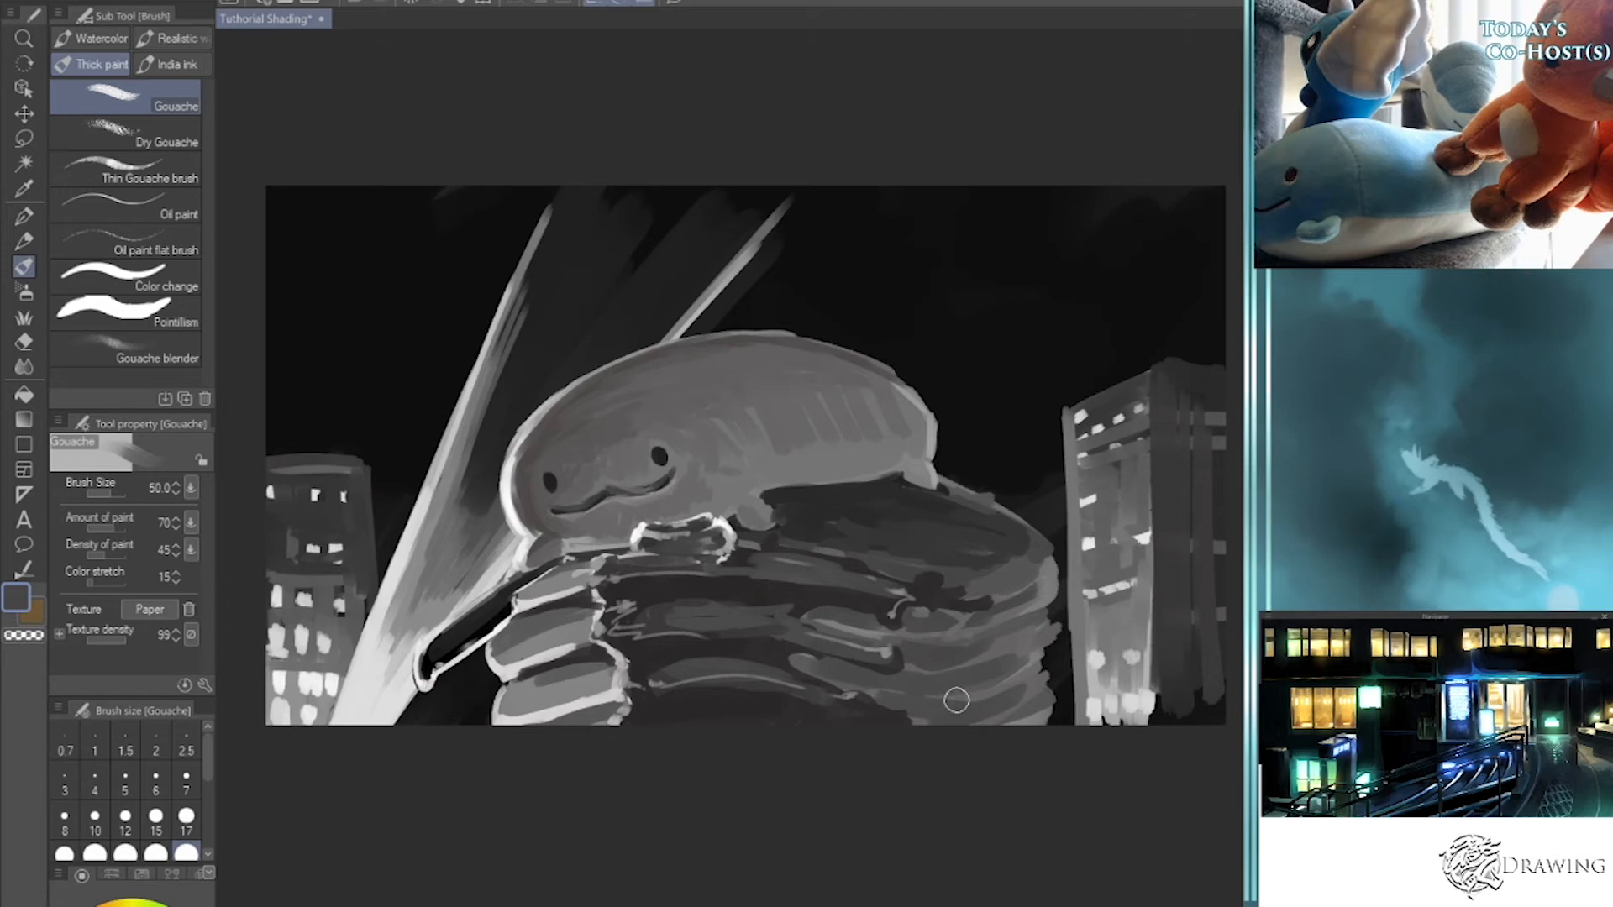
- Shade the stack's folds with a darker grey at brush size 25 and line their outer right edge in lighter grey
key("bracketleft")
key("bracketleft")
key("bracketleft")
key("bracketleft")
key("bracketleft")
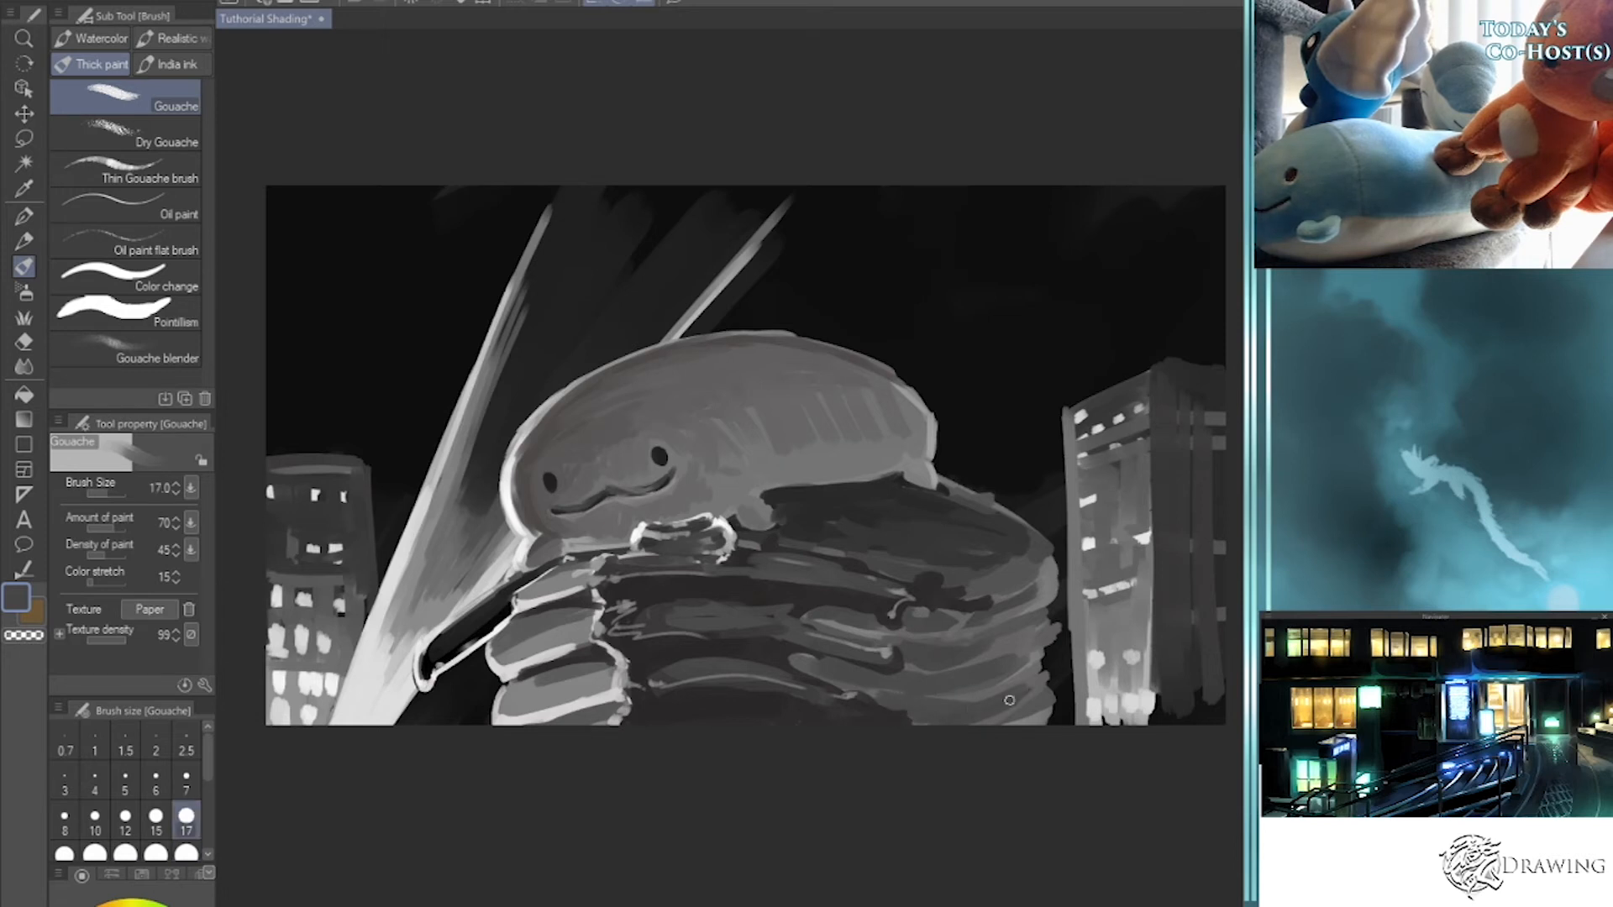
left_click(142, 906)
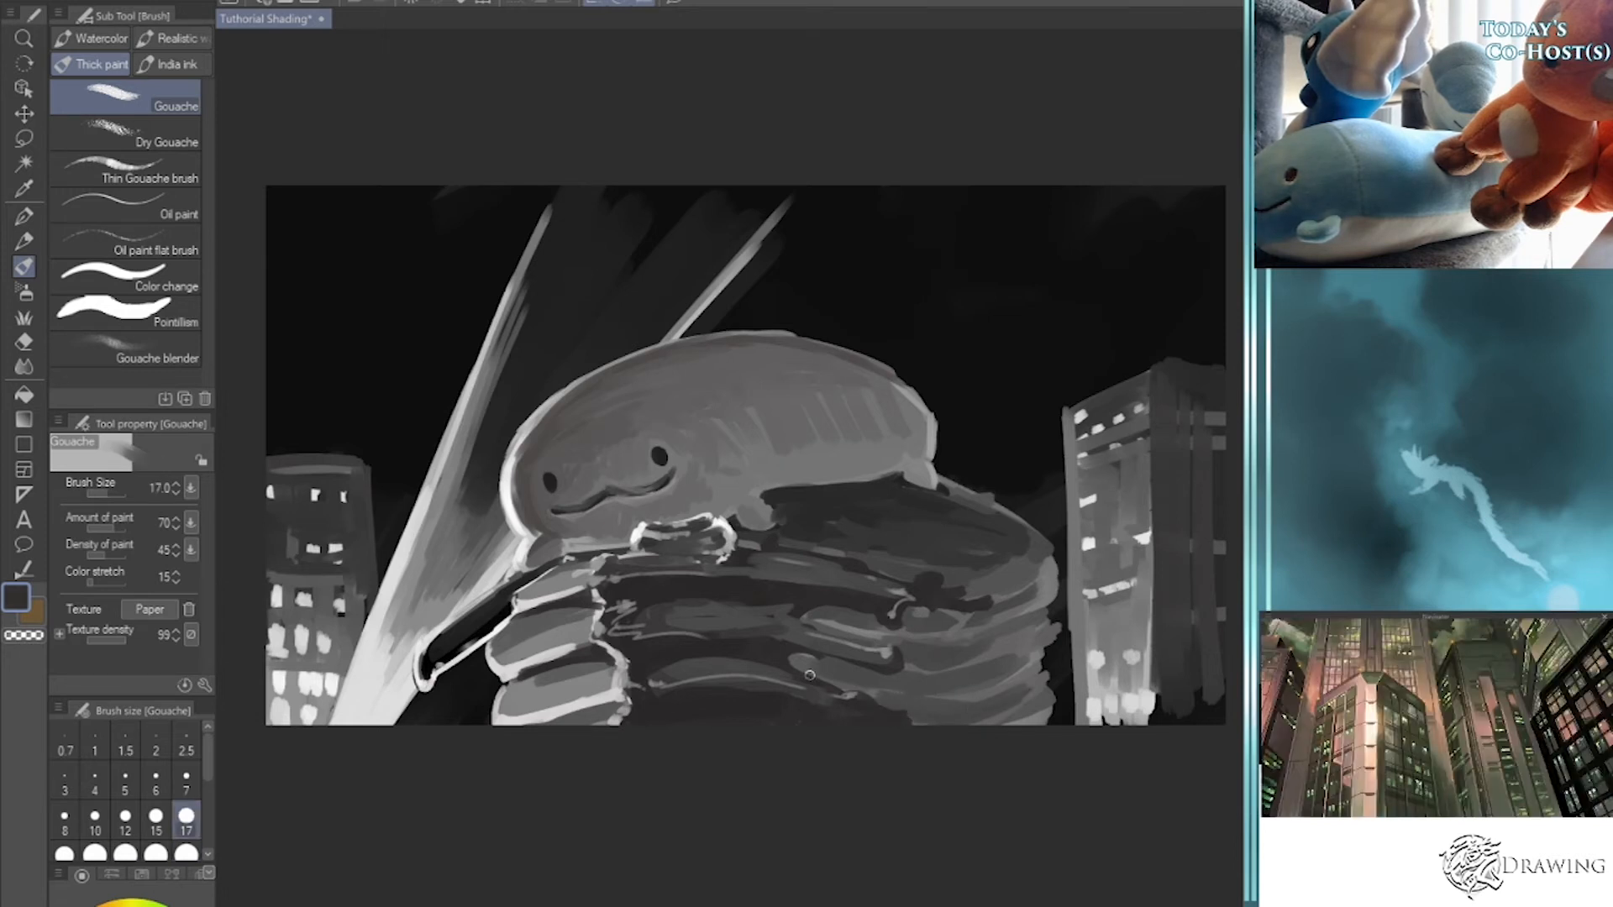
key("bracketright")
key("bracketright")
mouse_move(822, 606)
left_mouse_down()
mouse_move(951, 632)
mouse_move(841, 617)
mouse_move(969, 666)
mouse_move(860, 644)
mouse_move(988, 637)
mouse_move(954, 649)
mouse_move(1020, 624)
mouse_move(858, 647)
mouse_move(917, 710)
mouse_move(794, 672)
mouse_move(980, 691)
mouse_move(838, 684)
mouse_move(960, 710)
mouse_move(851, 697)
mouse_move(982, 712)
mouse_move(1025, 694)
mouse_move(947, 705)
mouse_move(966, 721)
mouse_move(1038, 688)
left_mouse_up()
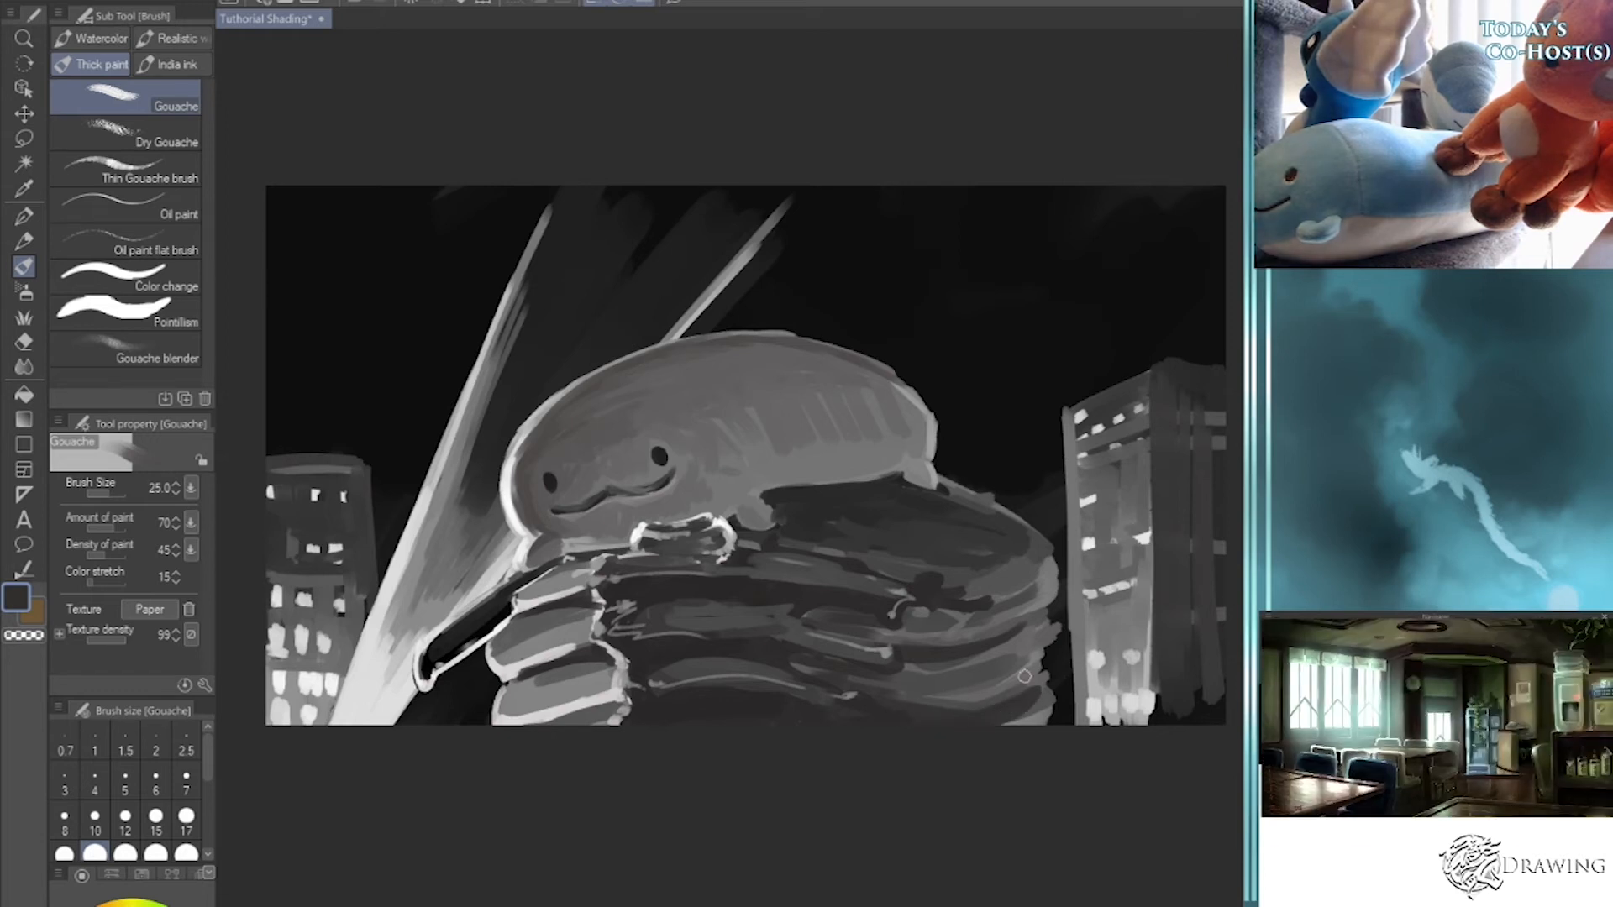
left_click_drag(1049, 635, 1039, 733)
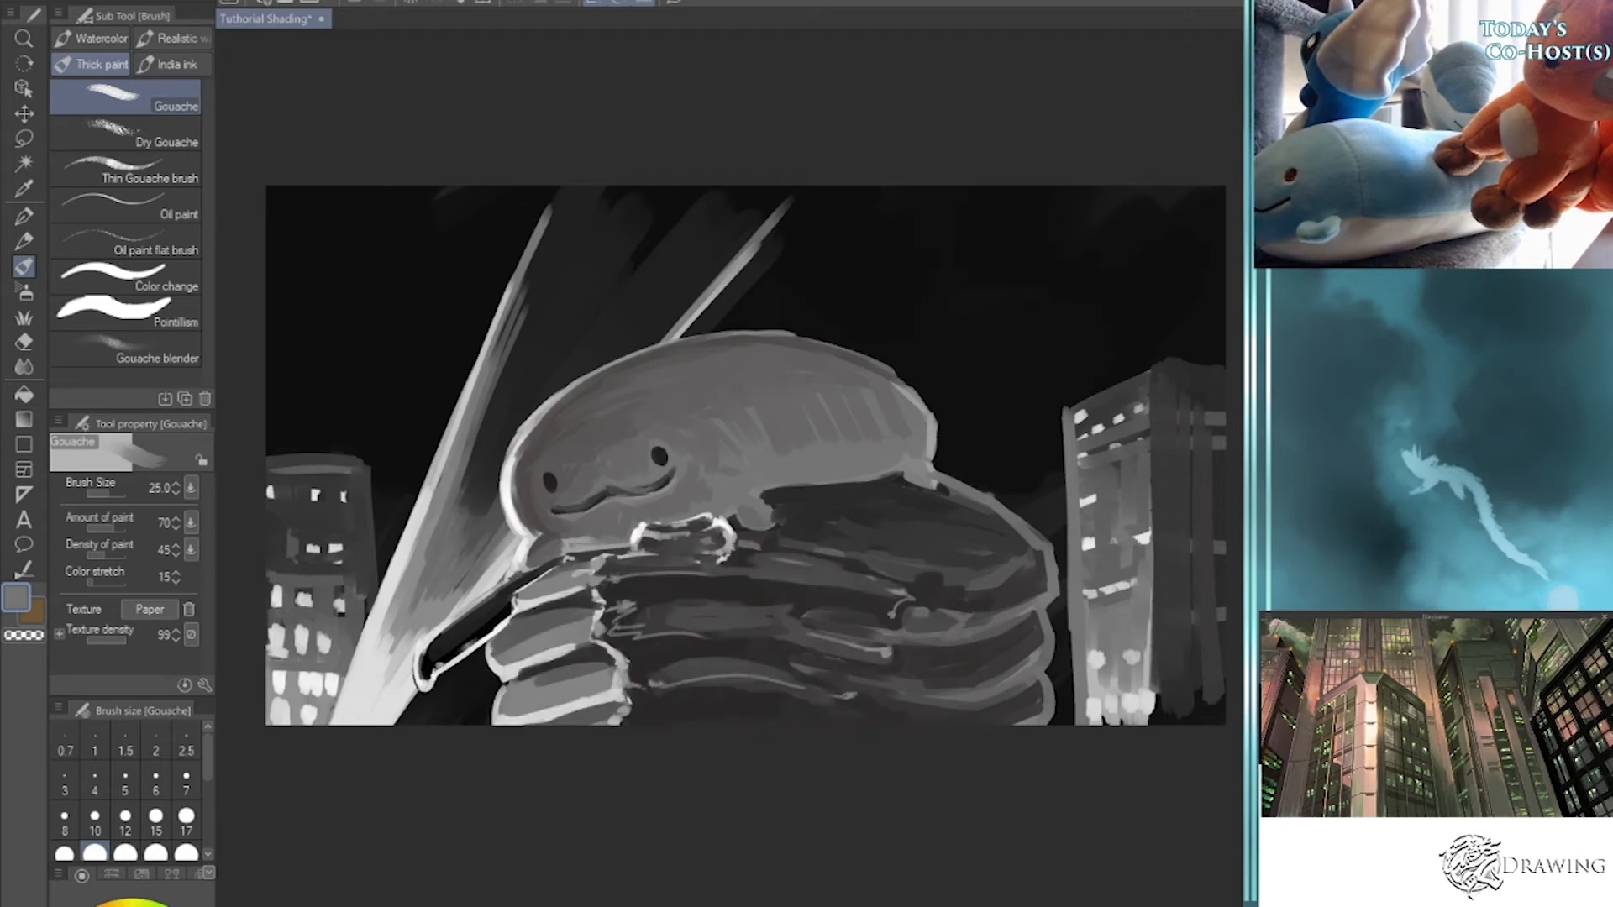
- Try light grey contour strokes across the stack's top fold and down through the folds
left_click_drag(780, 548, 965, 570)
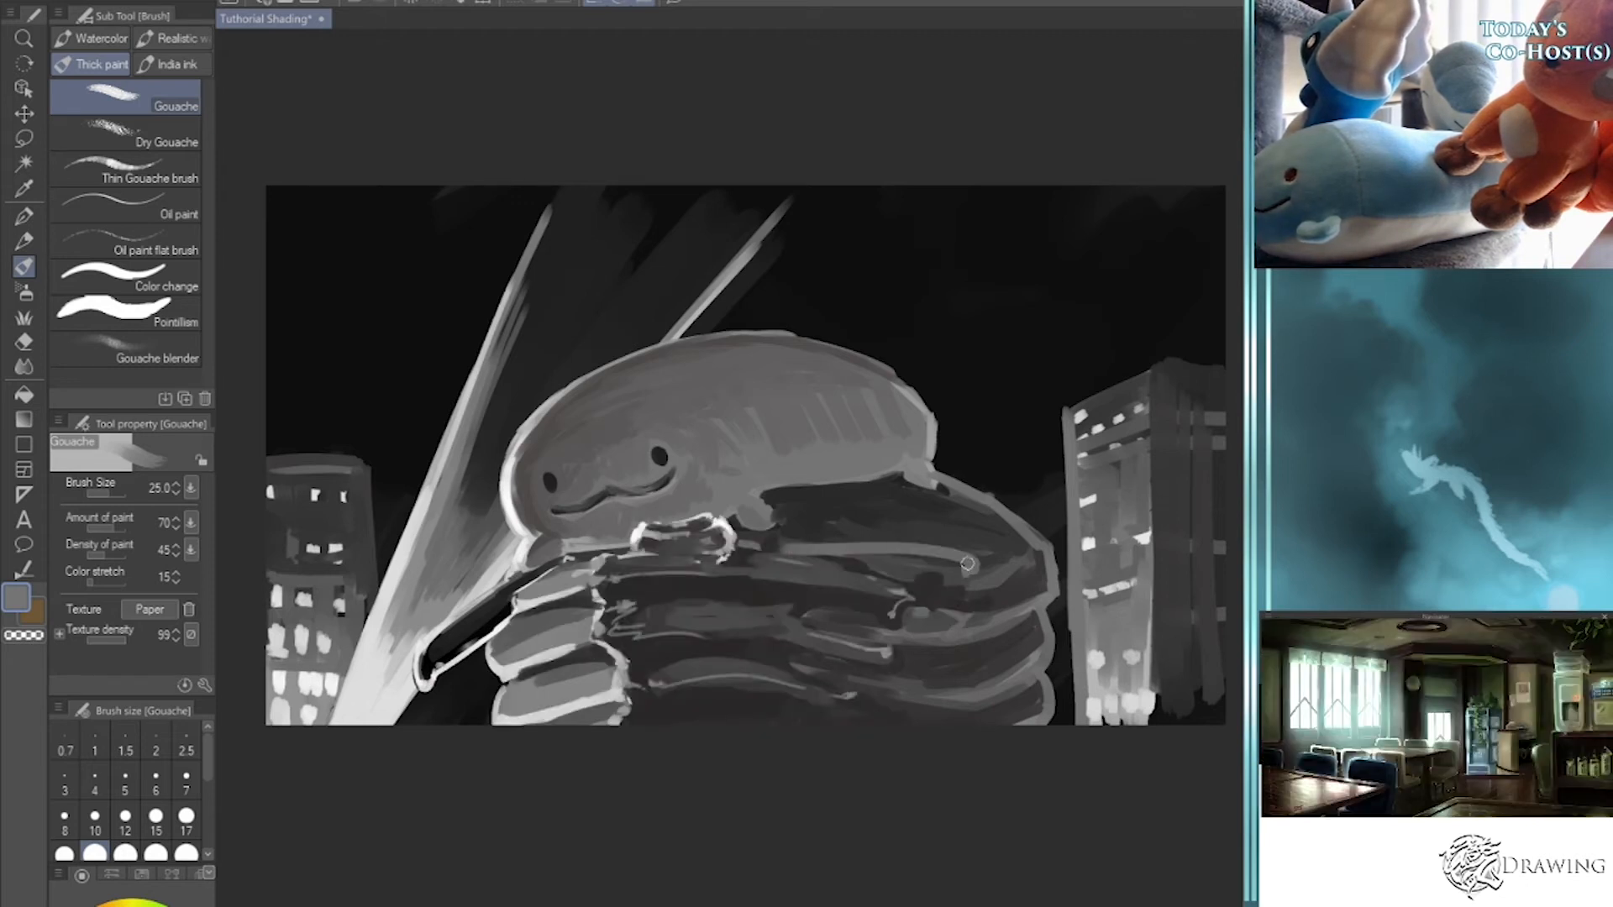
key("ctrl+z")
left_click_drag(624, 582, 634, 721)
left_click_drag(836, 721, 836, 592)
key("ctrl+z")
key("ctrl+z")
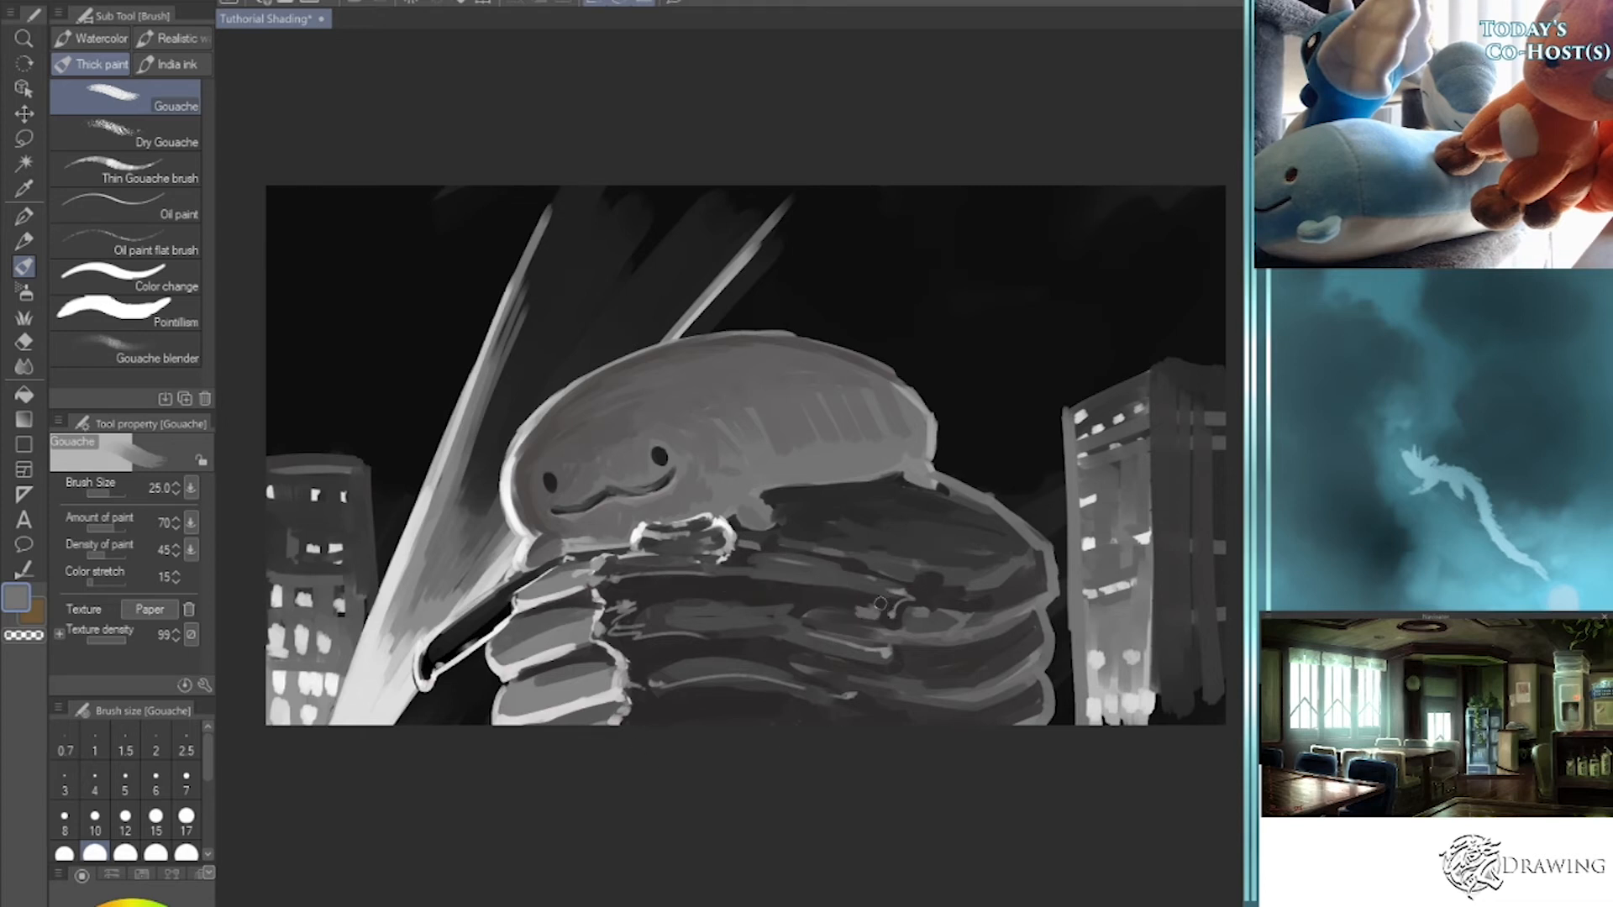
- Sample colours from the stack and paint near-black shadows between the folds beside the lit side
left_click(827, 653, "alt")
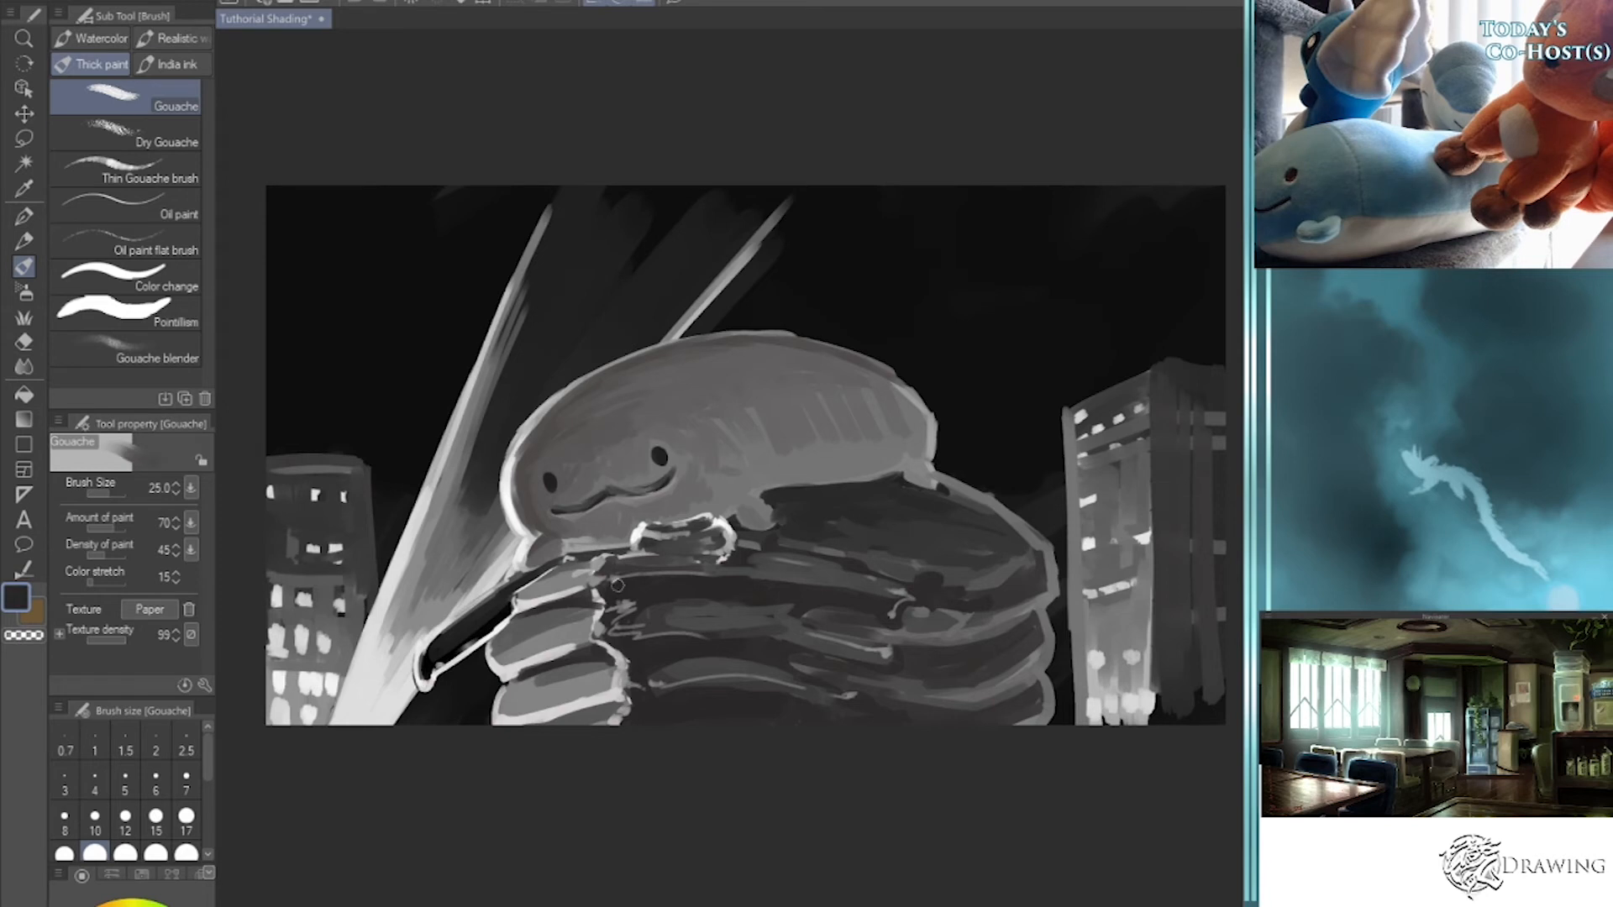
left_click(504, 613, "alt")
mouse_move(630, 595)
left_mouse_down()
mouse_move(740, 587)
mouse_move(623, 573)
mouse_move(651, 560)
mouse_move(834, 573)
left_mouse_up()
mouse_move(679, 588)
left_mouse_down()
mouse_move(644, 592)
mouse_move(700, 581)
mouse_move(626, 578)
mouse_move(719, 597)
mouse_move(614, 620)
mouse_move(662, 648)
mouse_move(704, 643)
mouse_move(642, 667)
mouse_move(866, 623)
mouse_move(774, 617)
mouse_move(703, 652)
mouse_move(767, 656)
mouse_move(643, 714)
mouse_move(677, 700)
left_mouse_up()
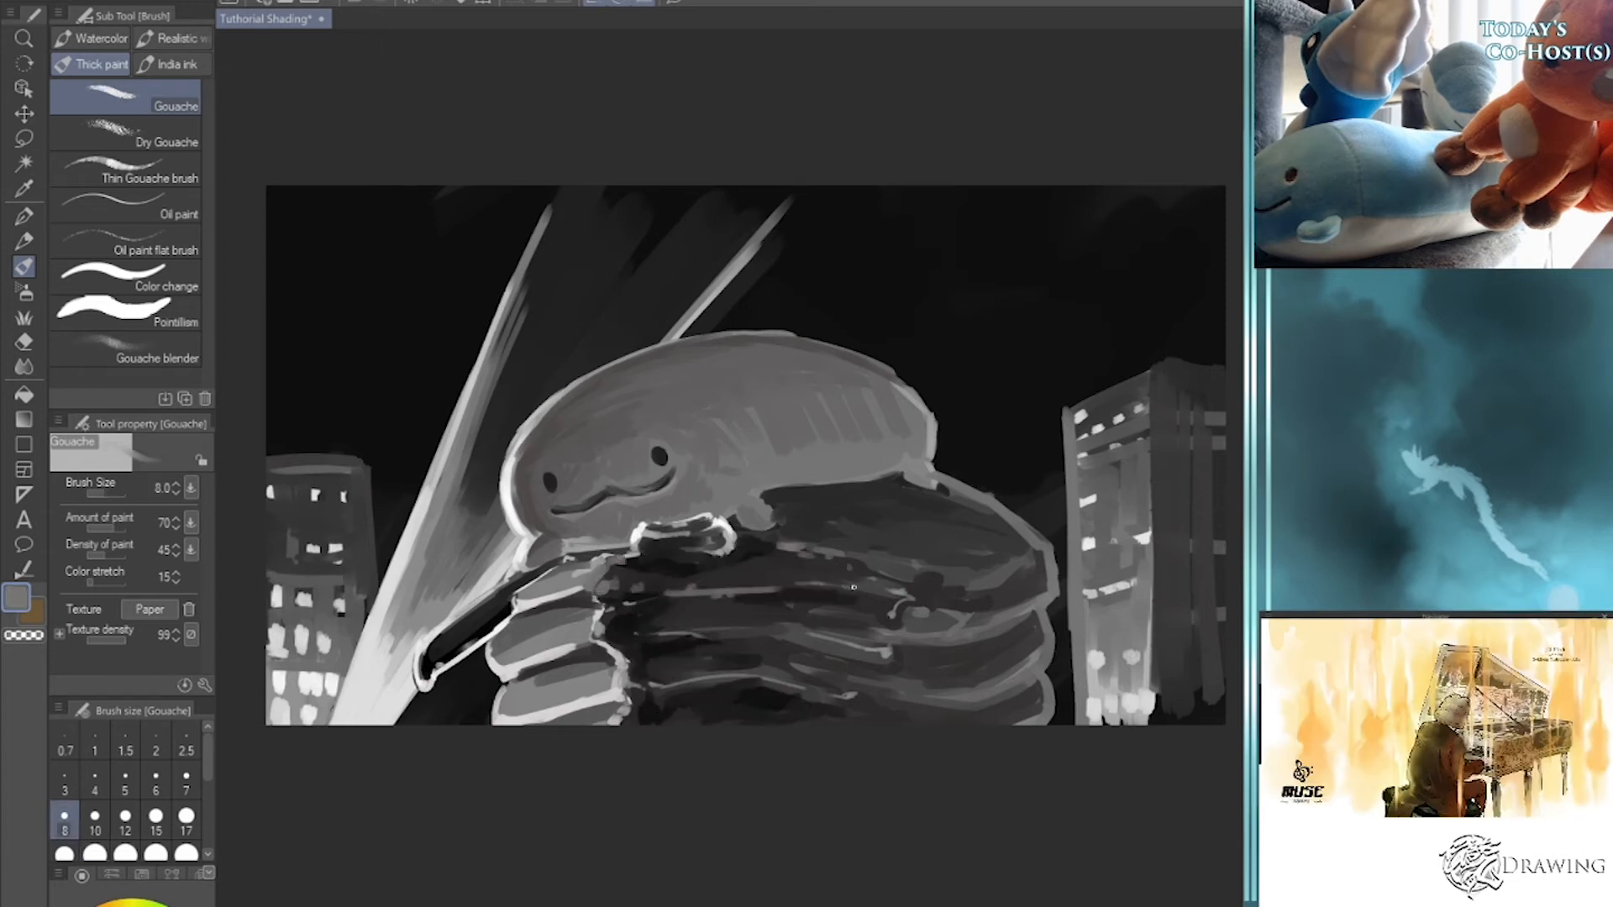
- Paint near-white highlights at brush size 8 along the boundary between the lit folds and the shadow
key("]")
key("]")
key("]")
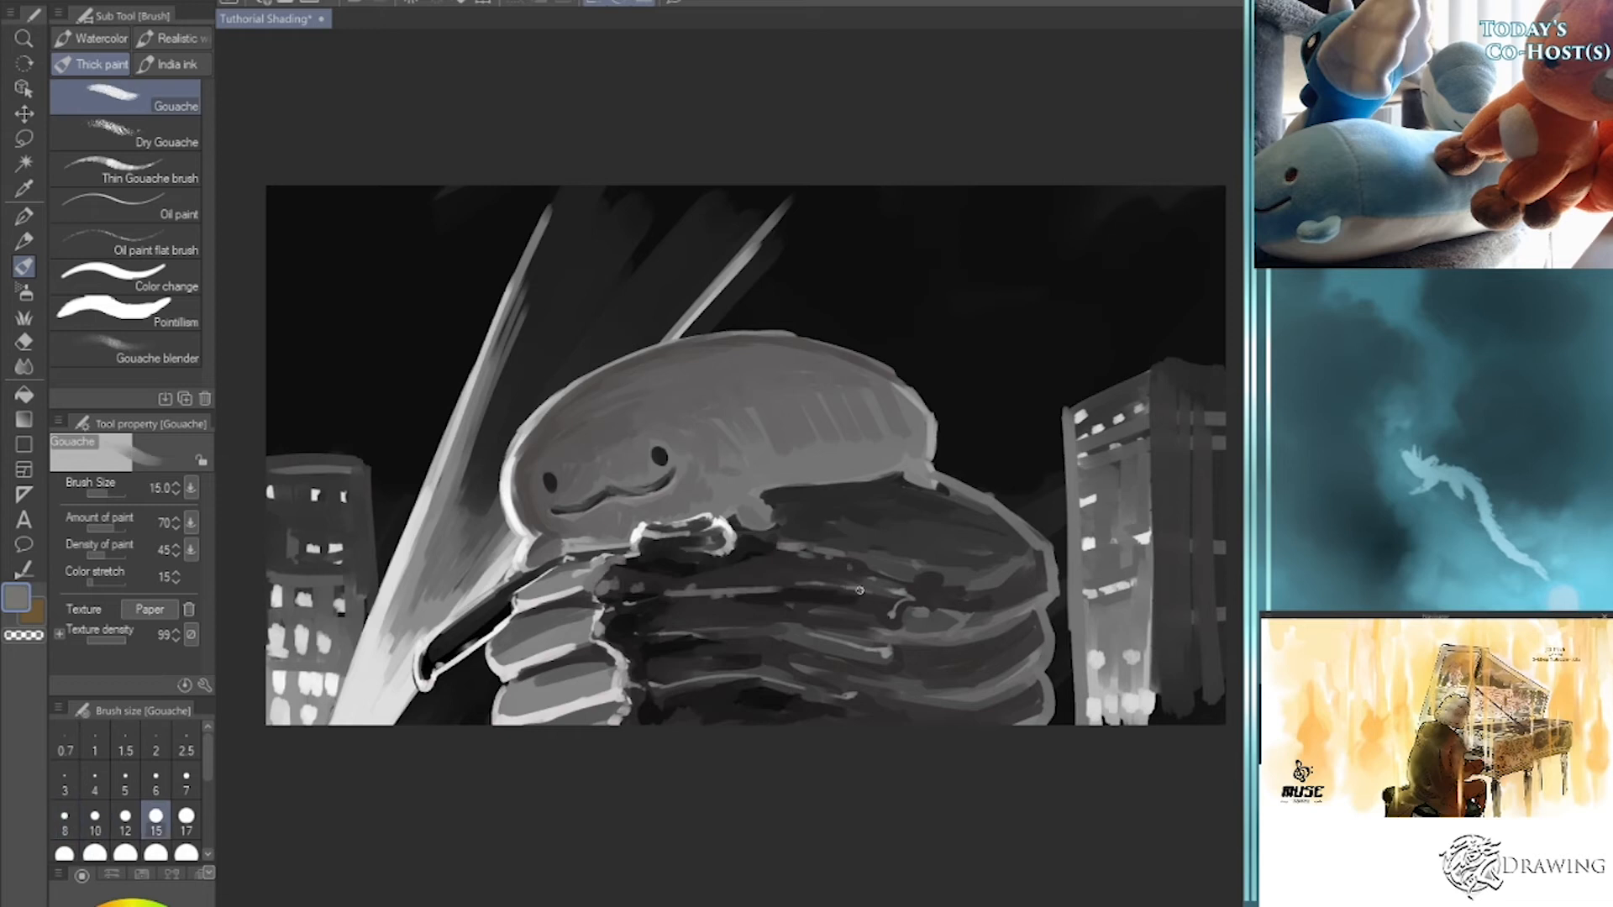
key("bracketleft")
key("bracketleft")
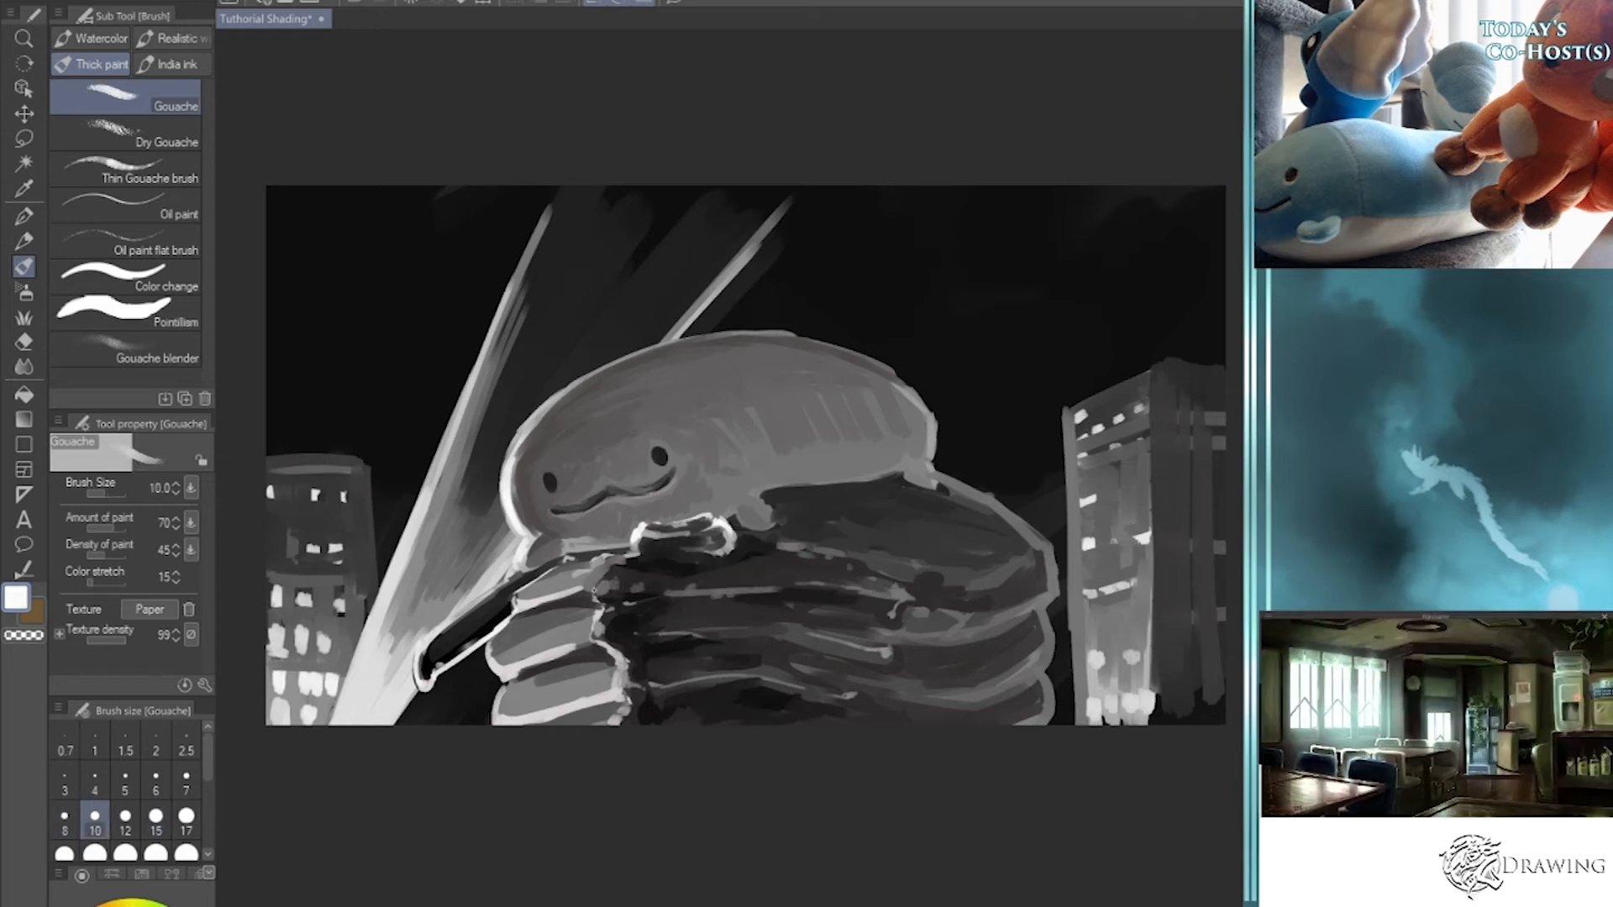
key("bracketright")
key("bracketright")
key("bracketright")
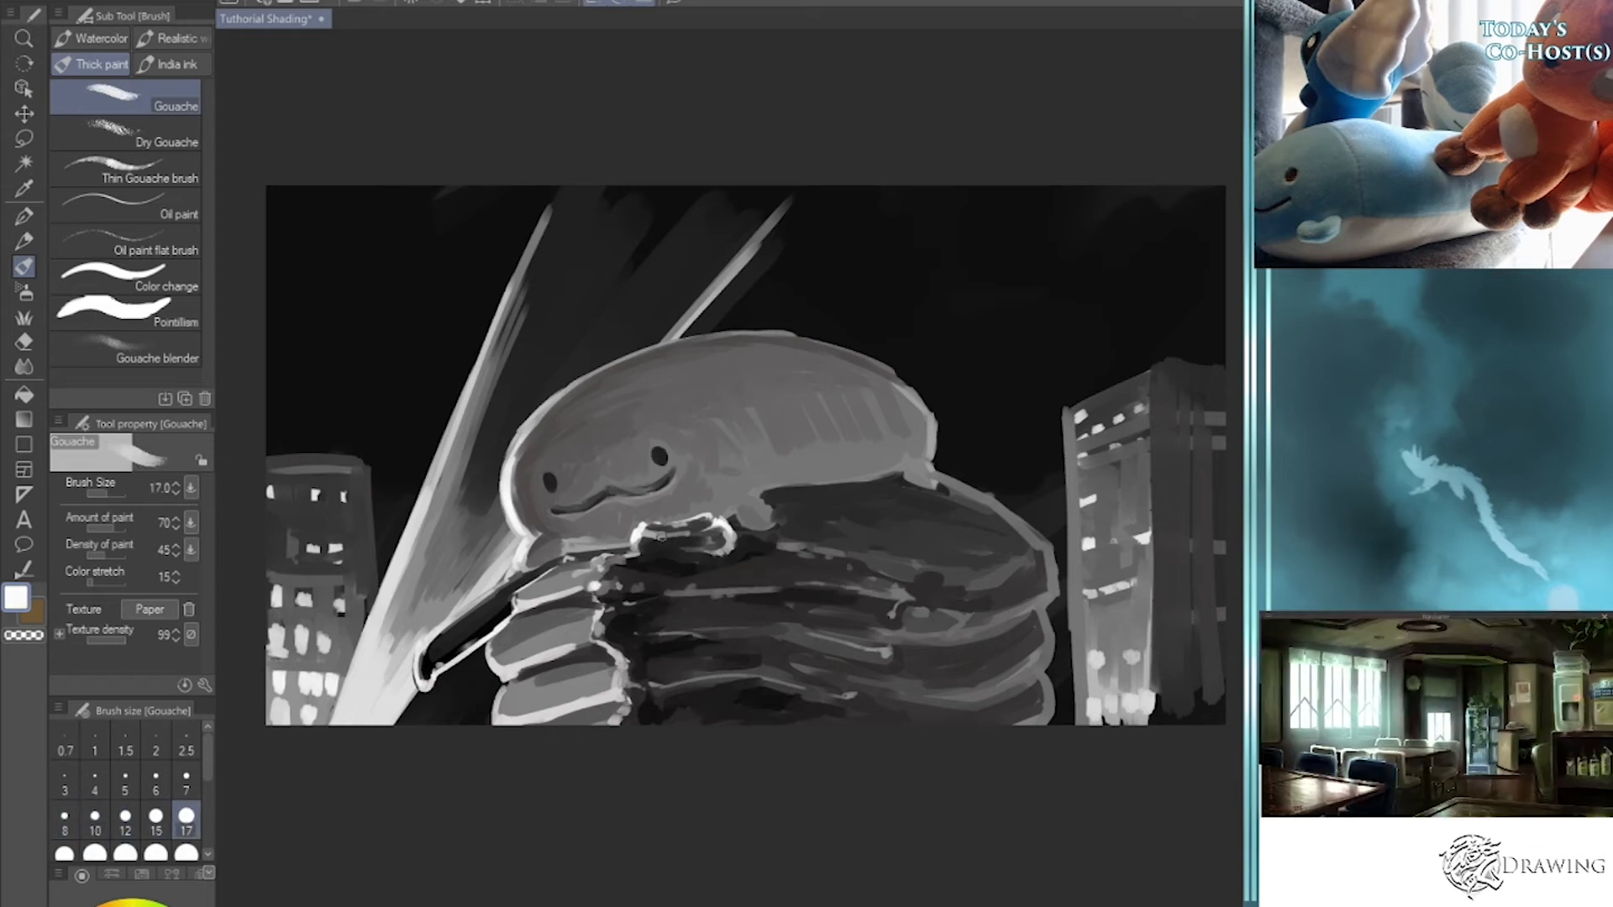
key("bracketleft")
key("bracketleft")
key("bracketleft")
key("bracketleft")
mouse_move(618, 588)
left_mouse_down()
mouse_move(671, 588)
mouse_move(617, 630)
left_mouse_up()
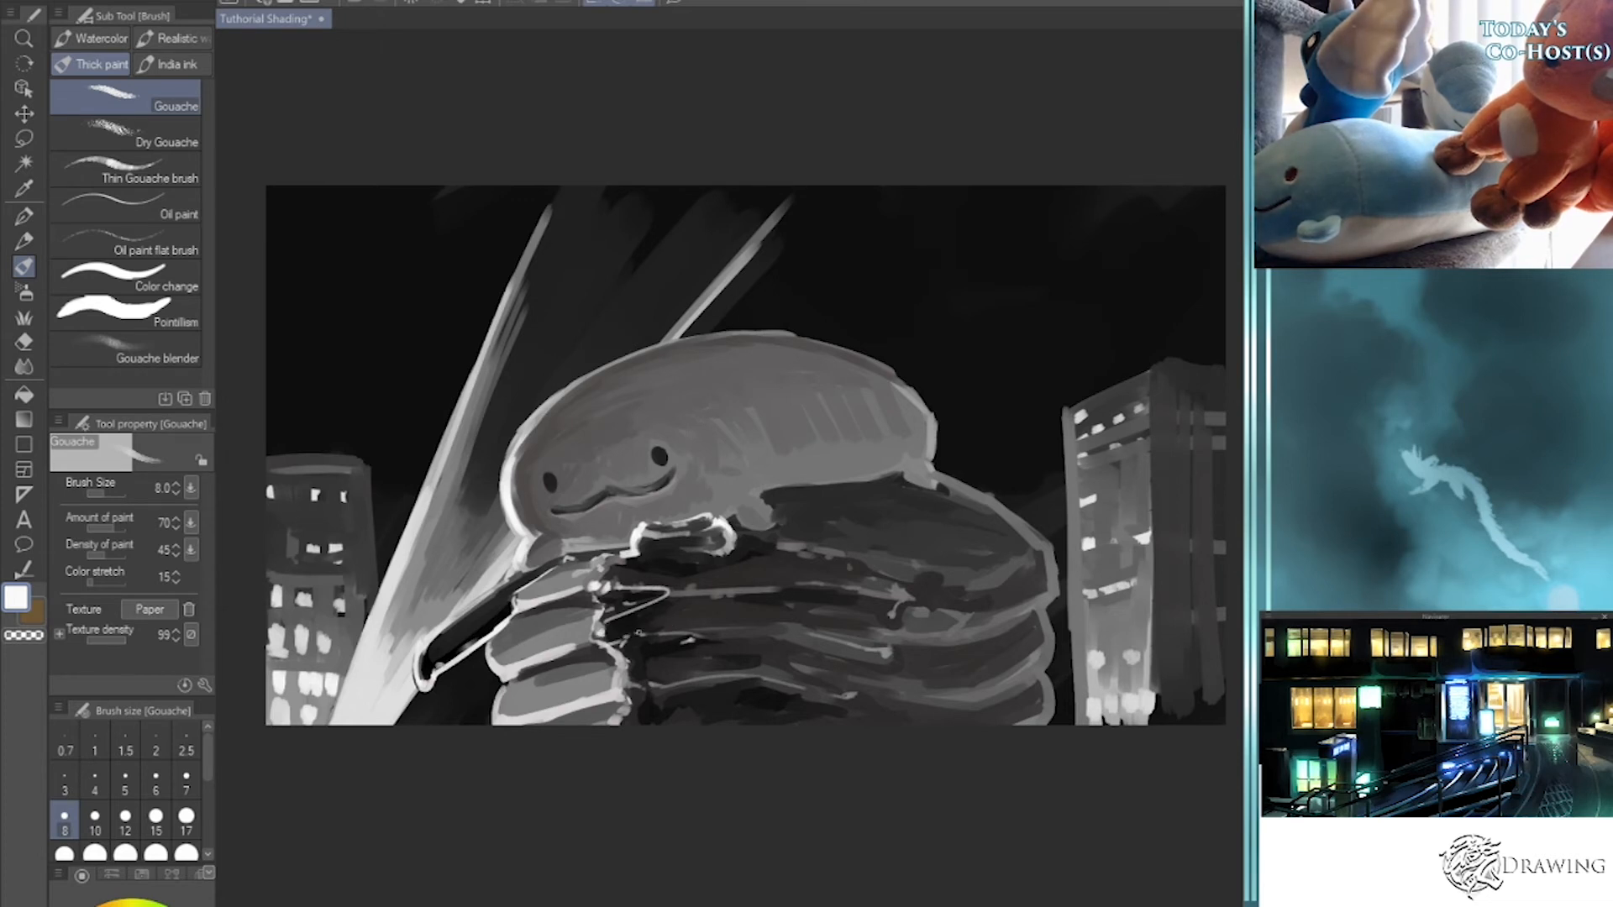
- Add thin highlight strokes along the crests of the stack's middle folds
left_click_drag(639, 632, 854, 630)
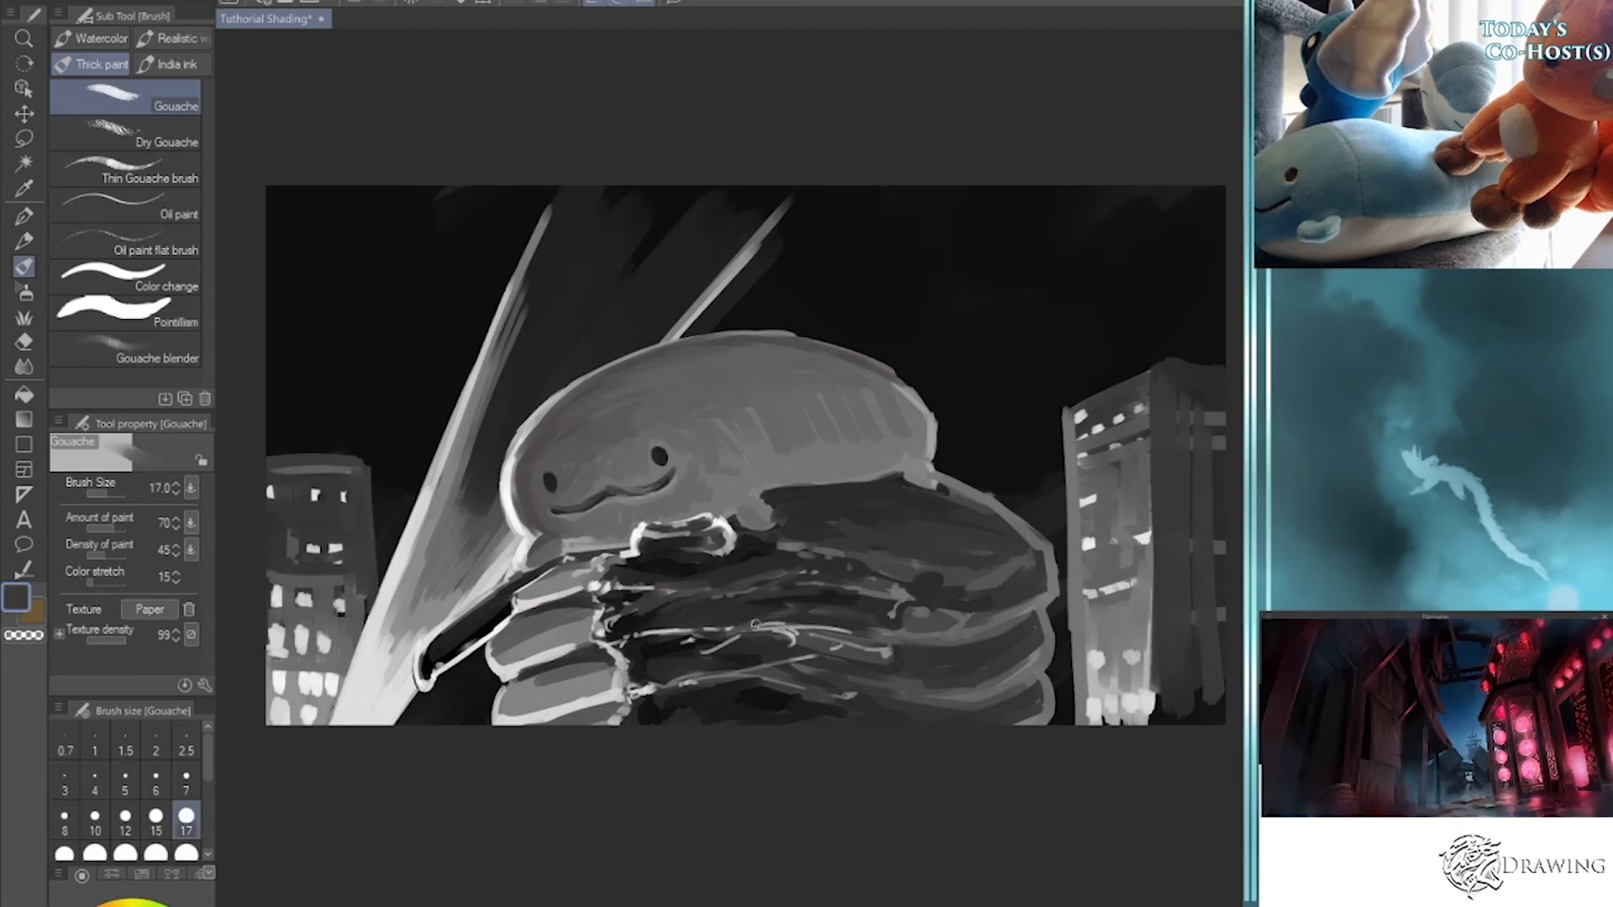
left_click_drag(753, 624, 828, 628)
key("bracketright")
- Enlarge the earlier plush creature painting and move it over the right part of the canvas
scroll(580, 632, "down", 2)
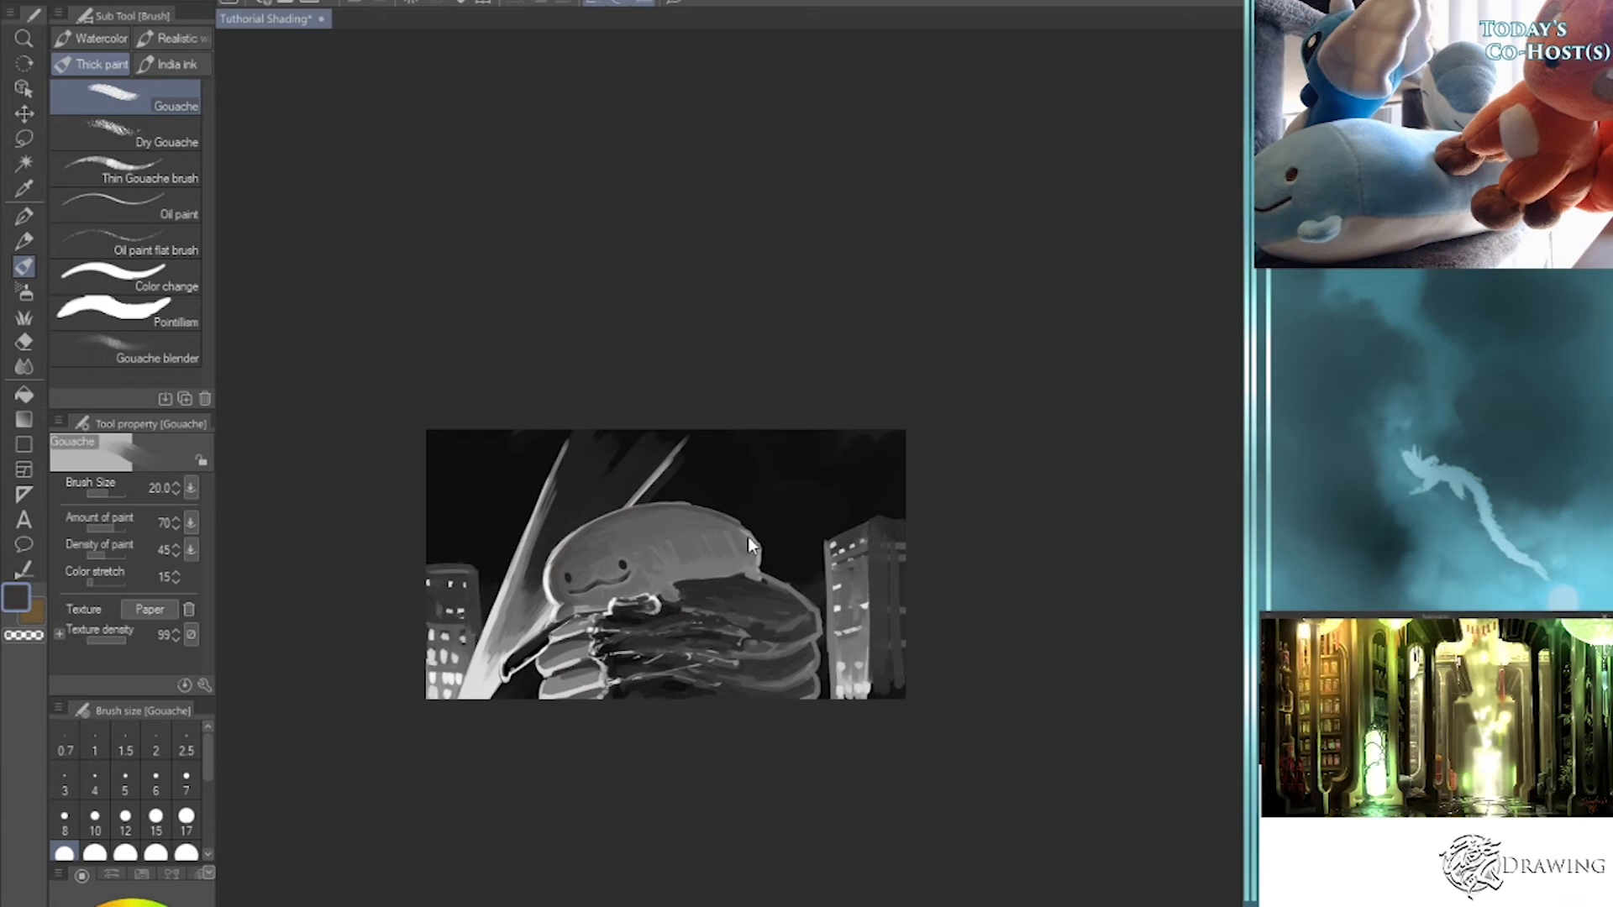
scroll(750, 542, "up", 5)
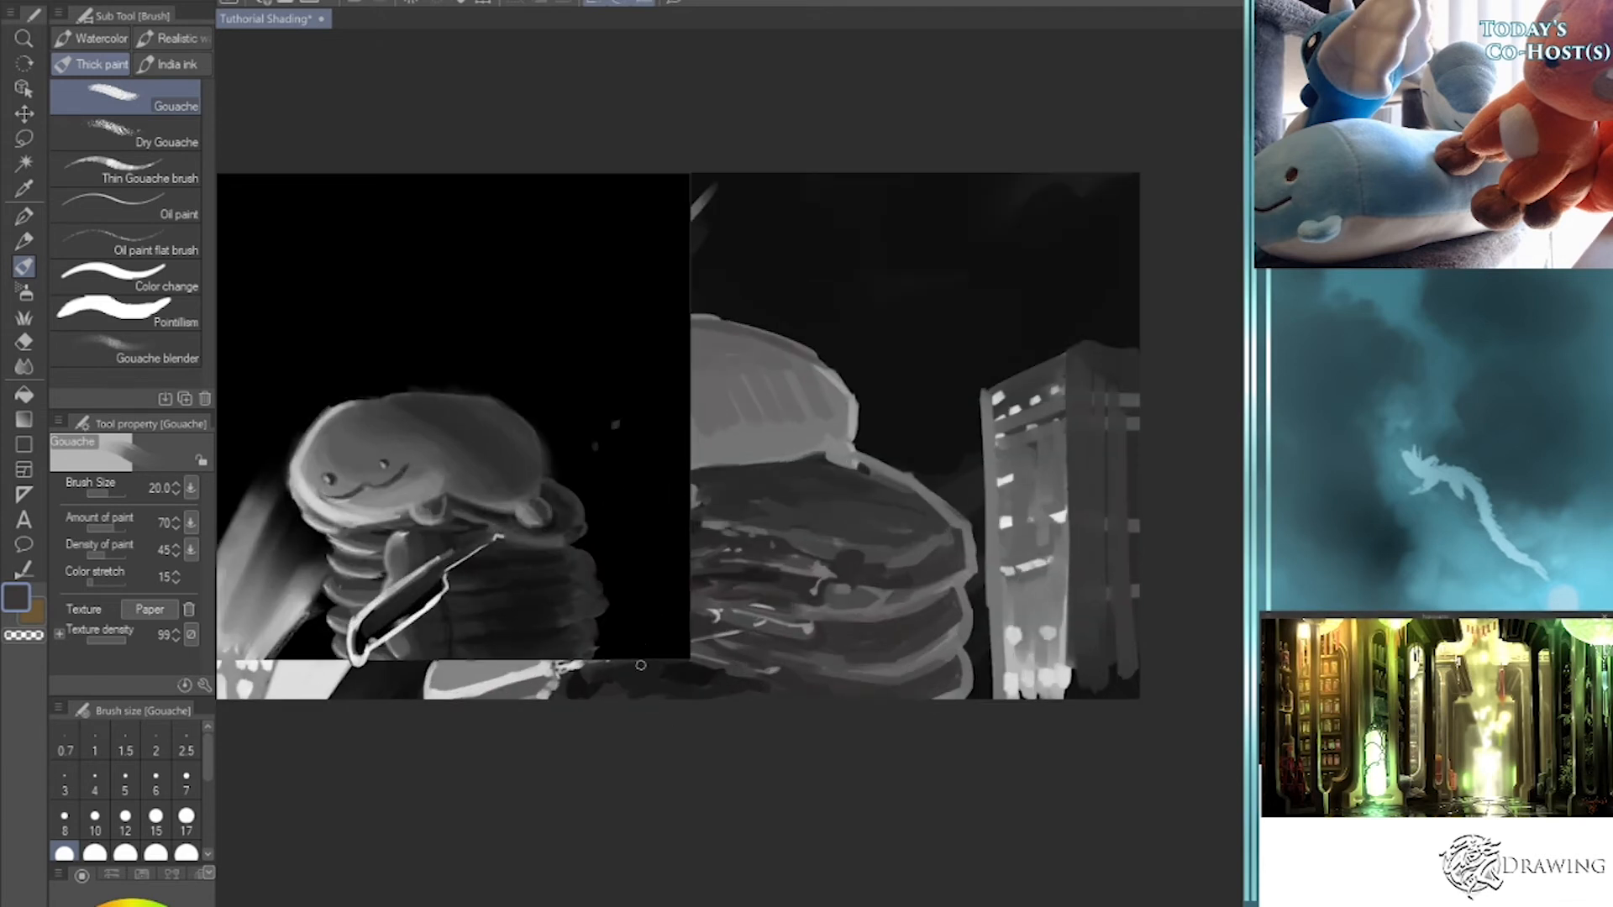
key("ctrl+t")
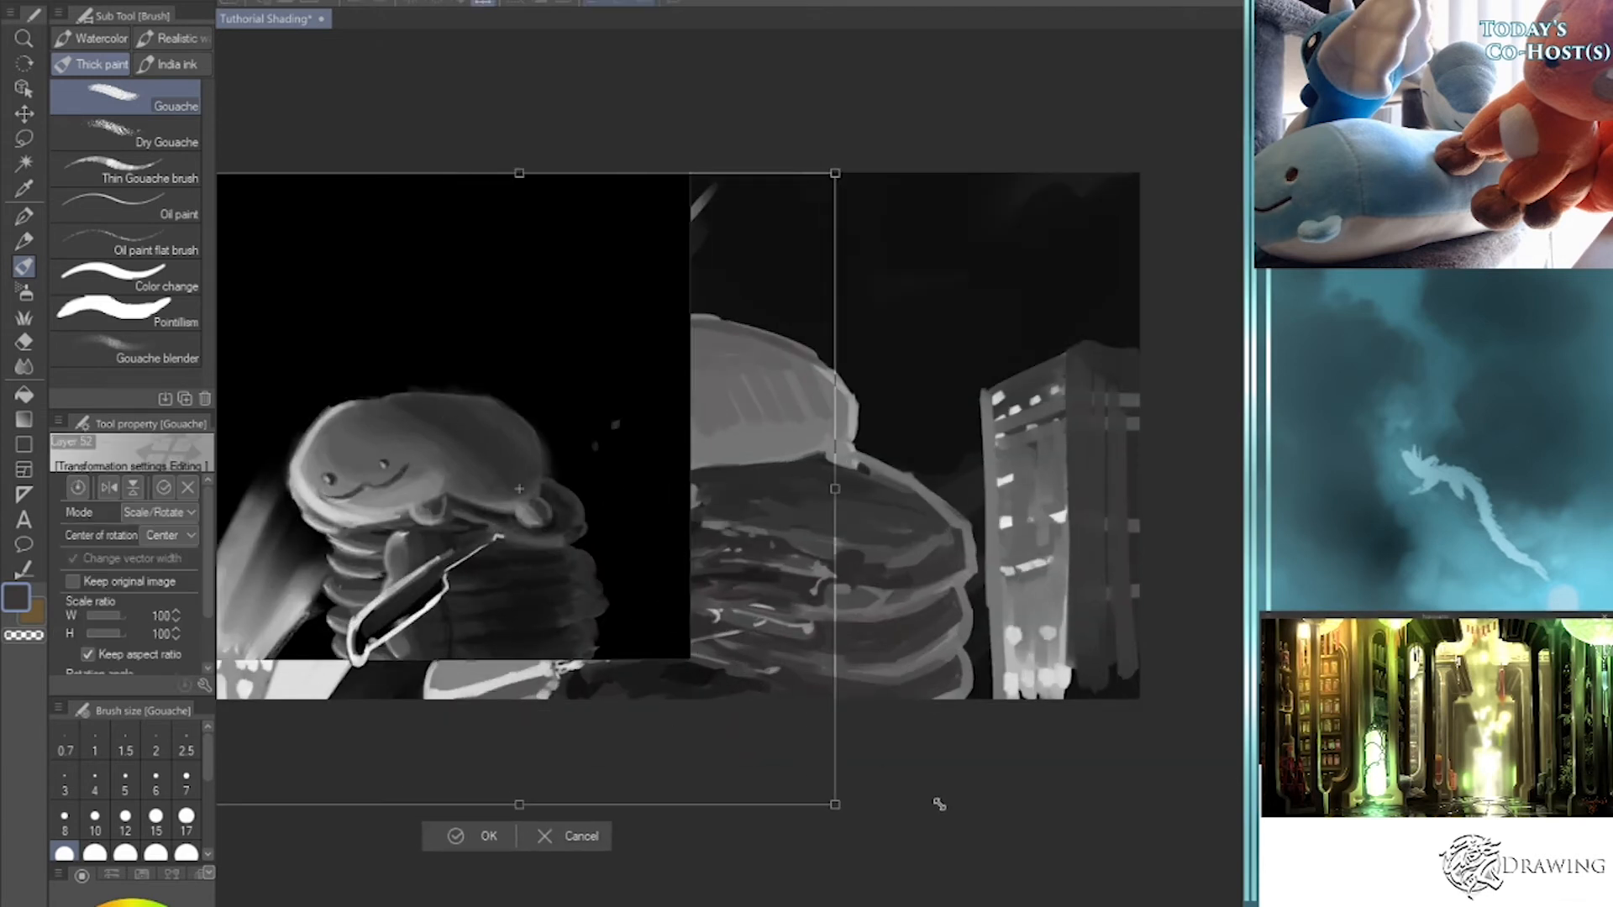
left_click_drag(930, 801, 931, 798)
left_click_drag(691, 575, 1049, 481)
key("Return")
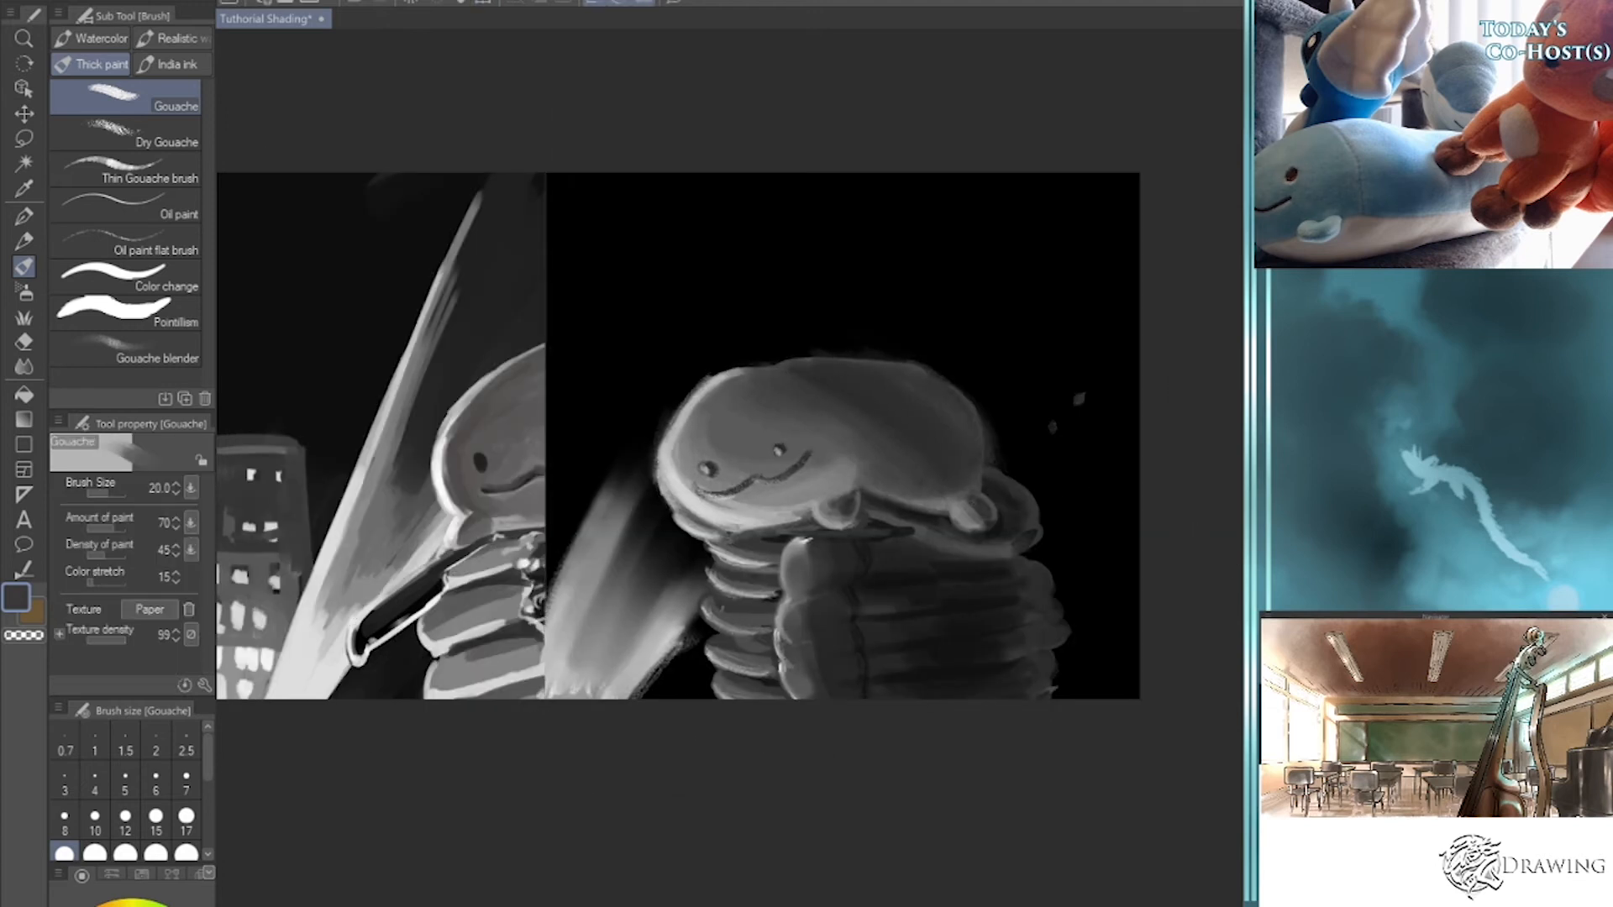
- Try a thick red contour curve over the creature's back in the earlier painting
left_click_drag(701, 542, 792, 636)
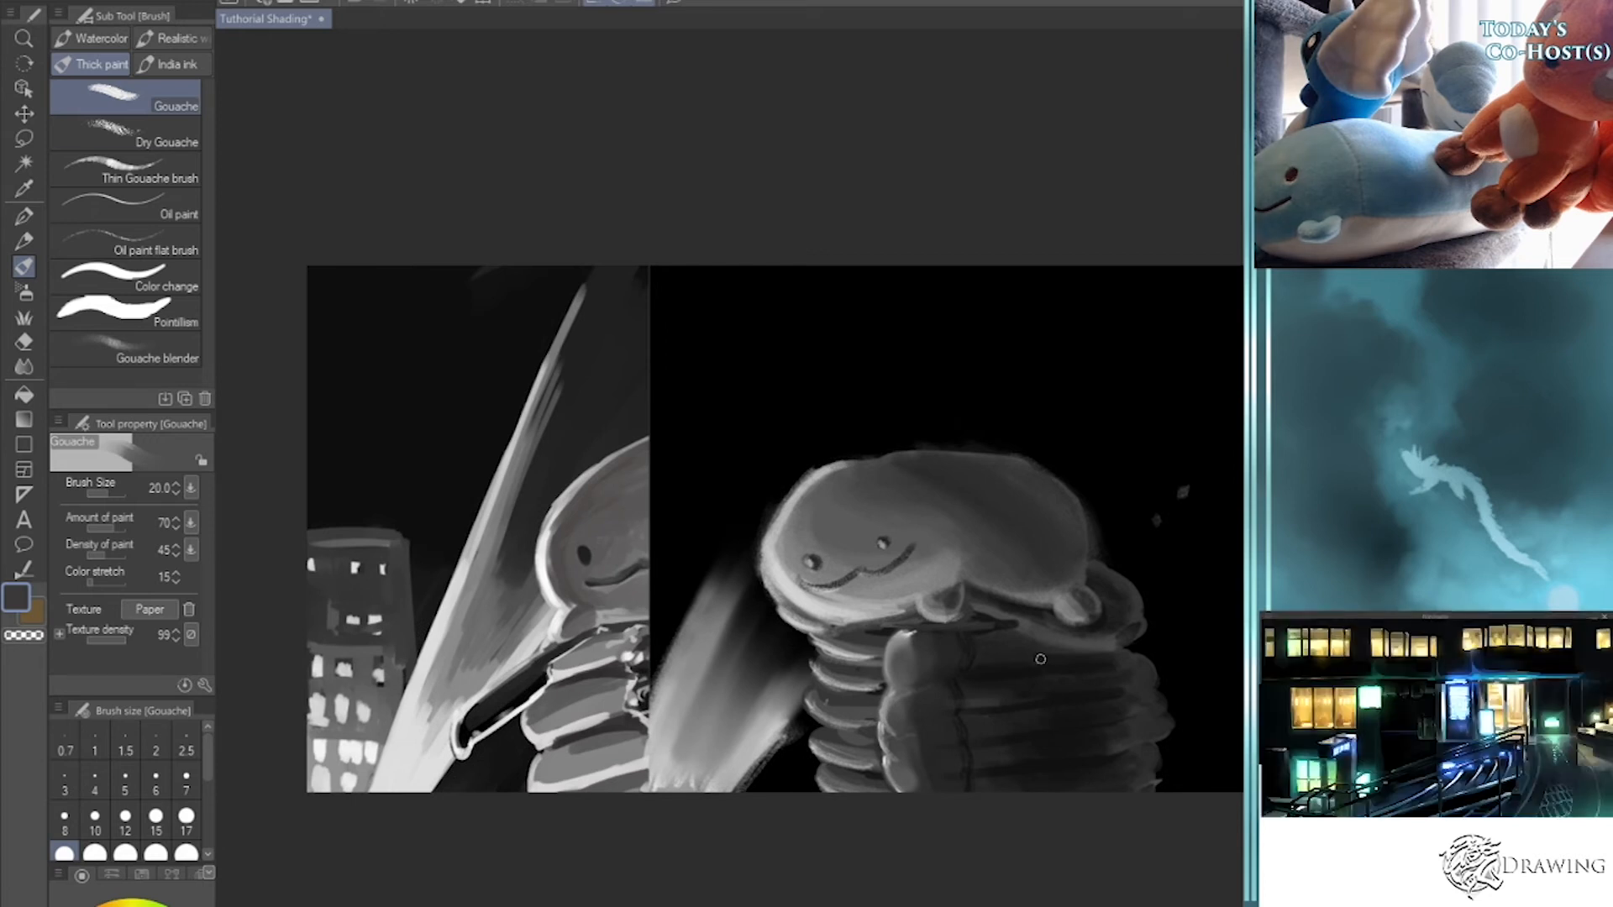
scroll(1064, 474, "up", 5)
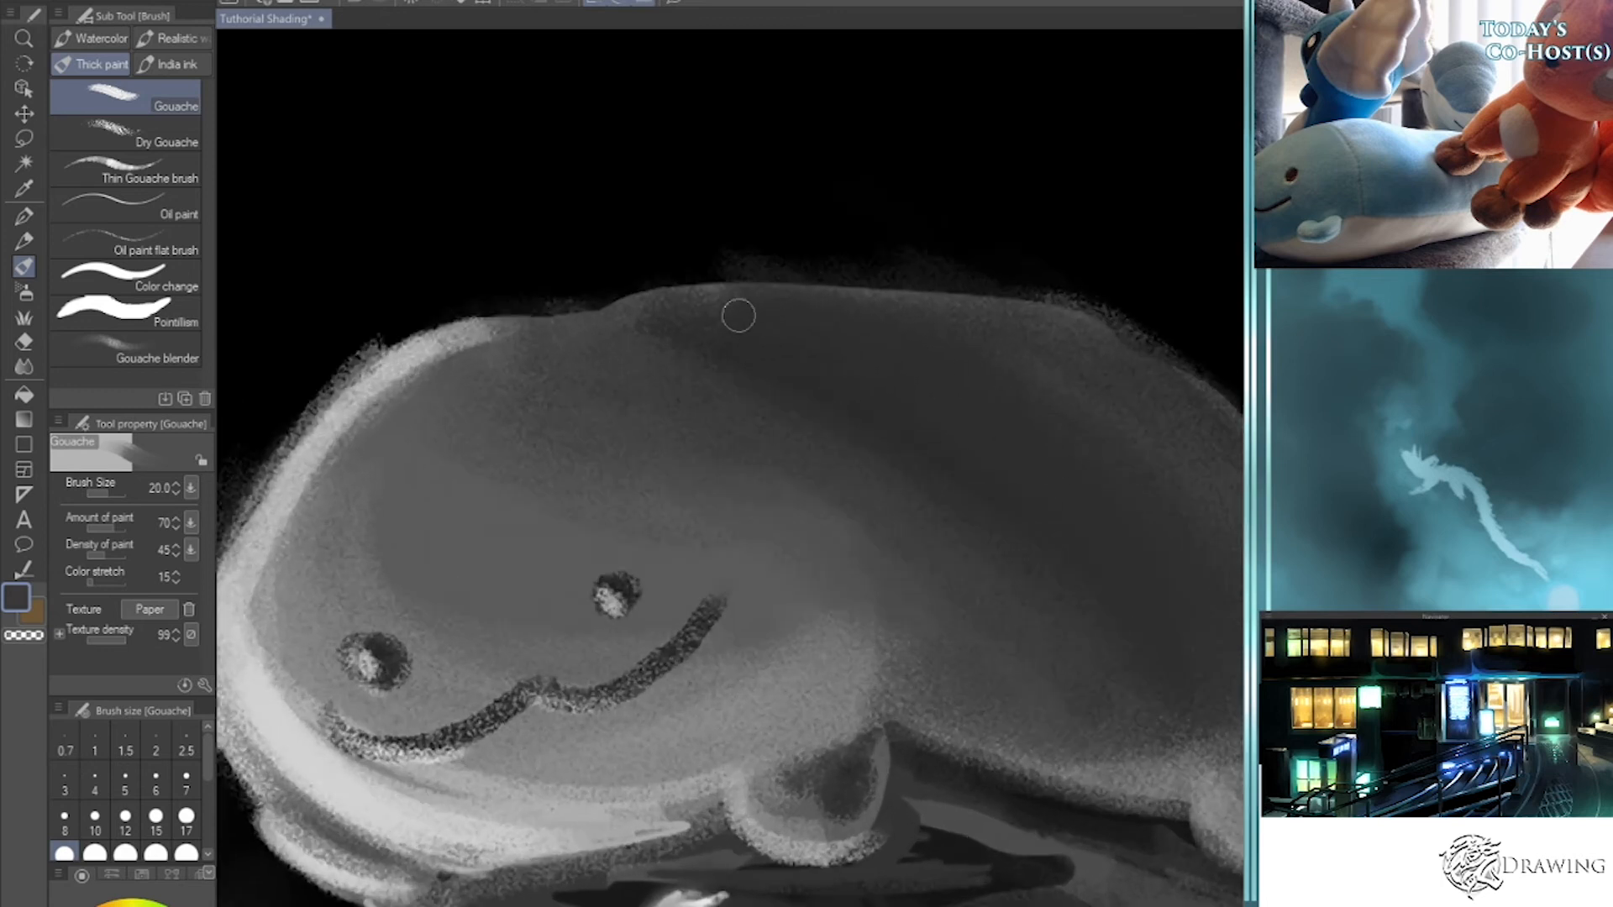
left_click_drag(738, 316, 1233, 595)
key("ctrl+z")
left_click_drag(710, 368, 1141, 700)
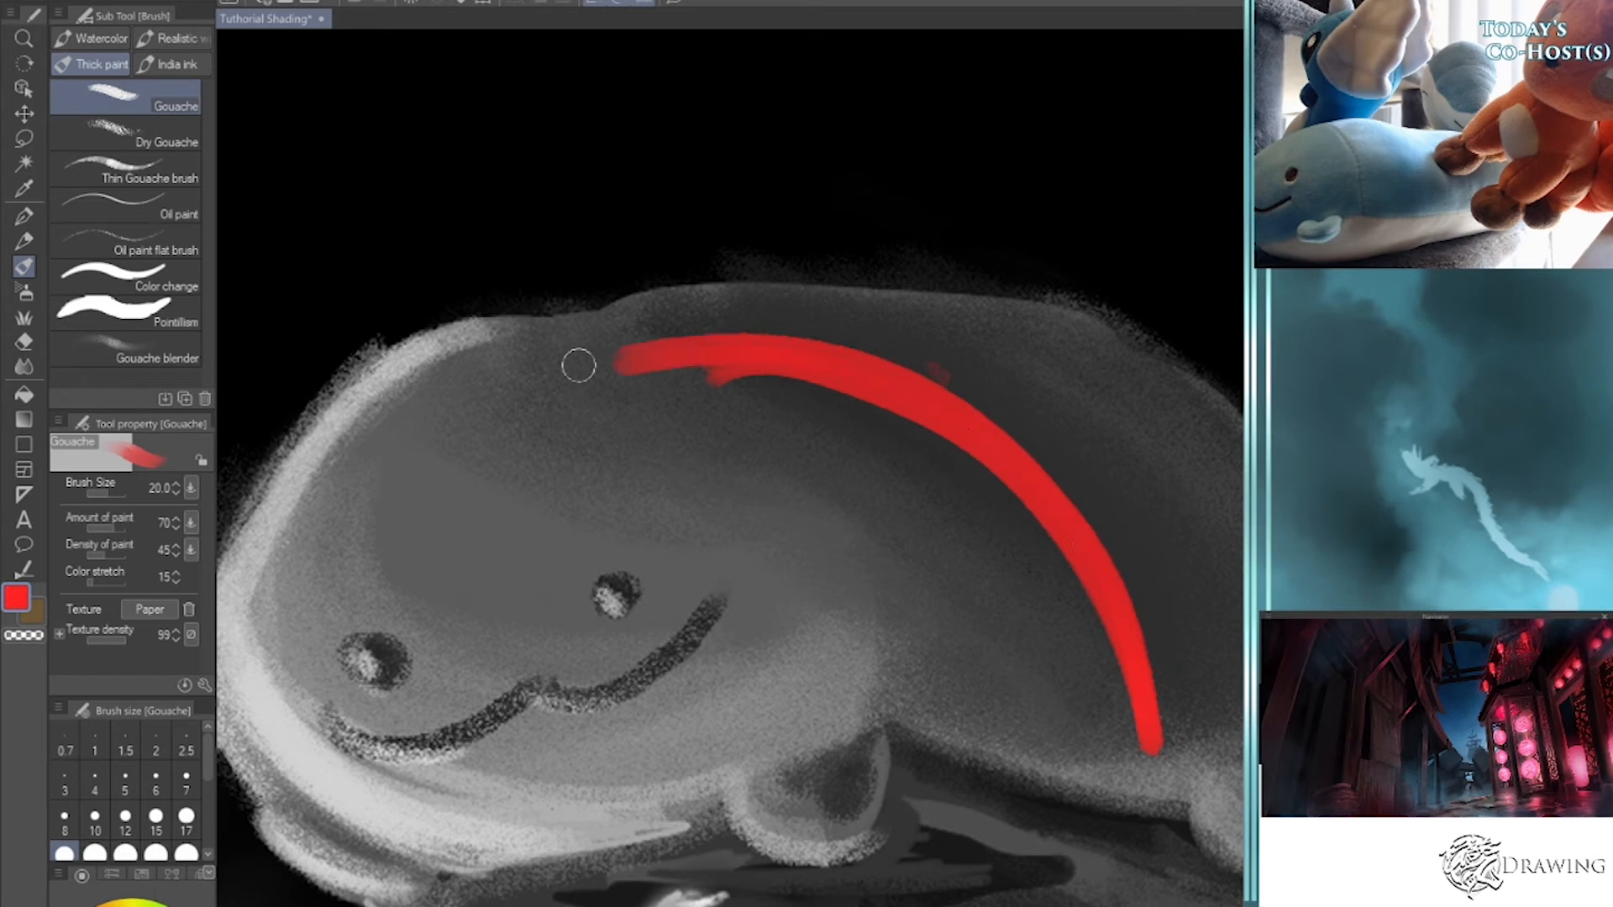
key("ctrl+z")
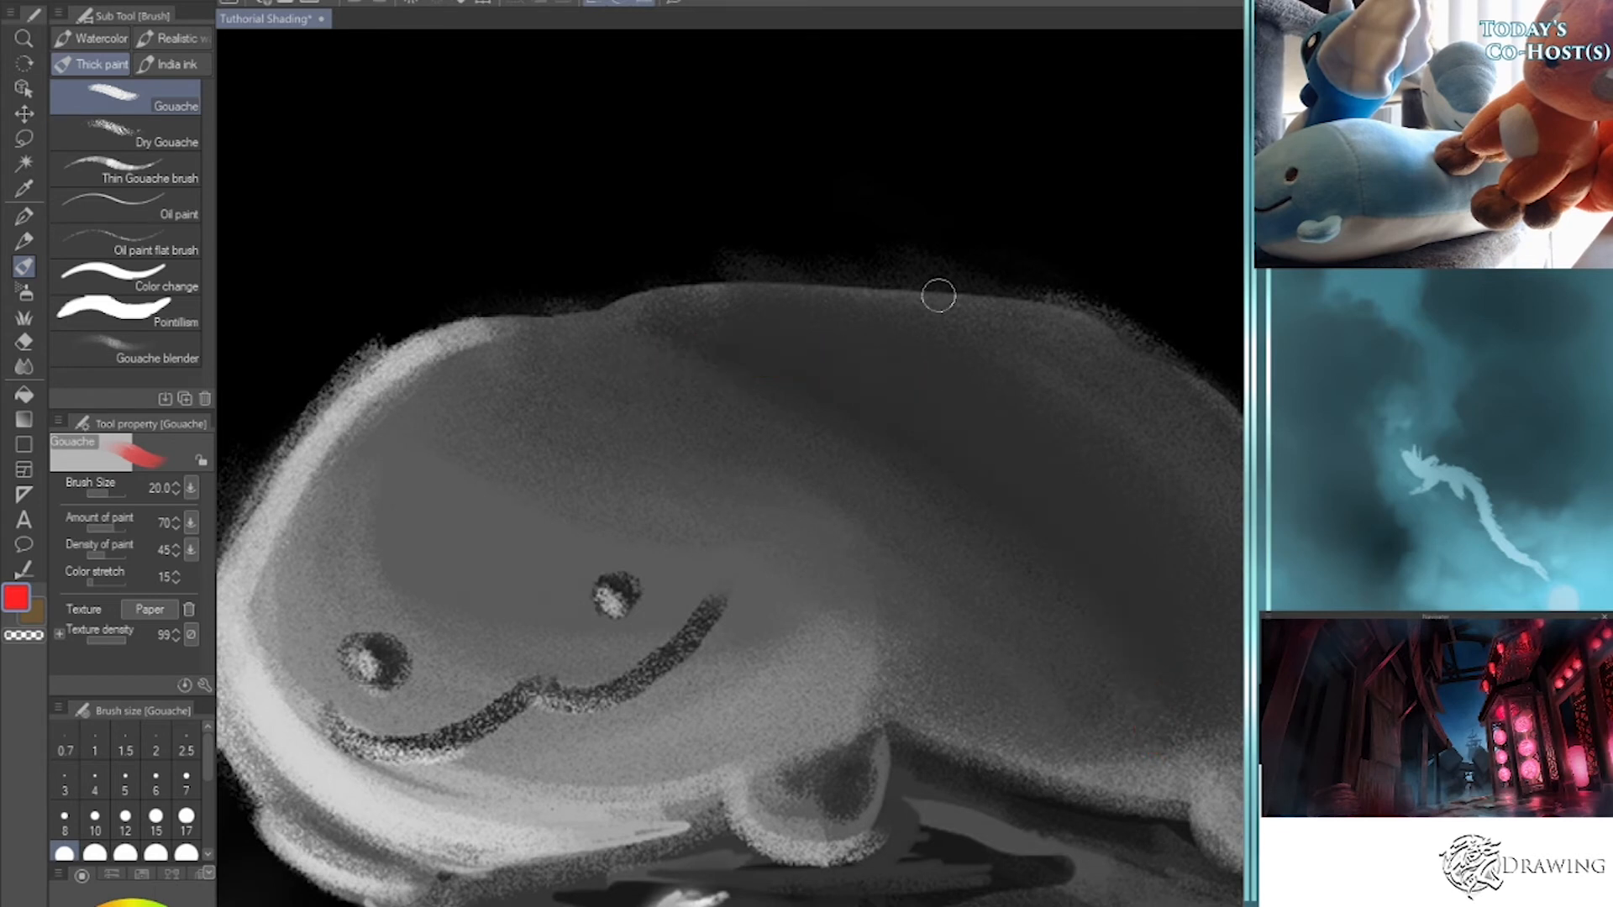
scroll(938, 295, "down", 5)
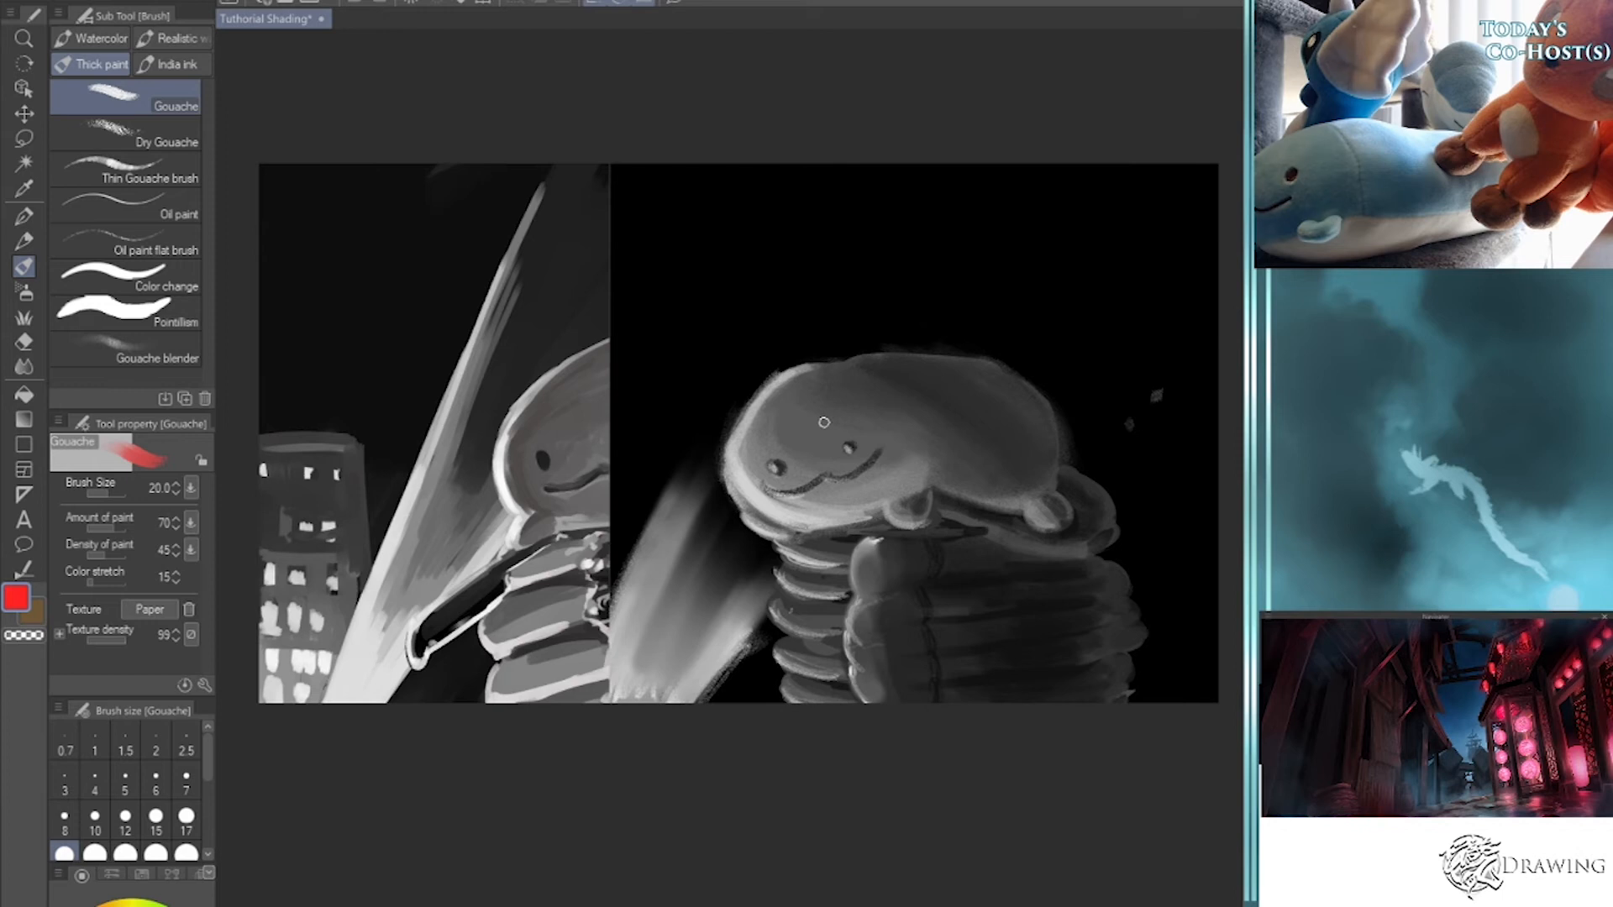
- Try guide strokes down and beneath the stack of folds in the earlier painting
left_click_drag(1047, 507, 1054, 513)
key("ctrl+z")
left_click_drag(1096, 504, 1110, 701)
mouse_move(1127, 702)
left_mouse_down()
mouse_move(1092, 500)
mouse_move(756, 702)
left_mouse_up()
key("ctrl+z")
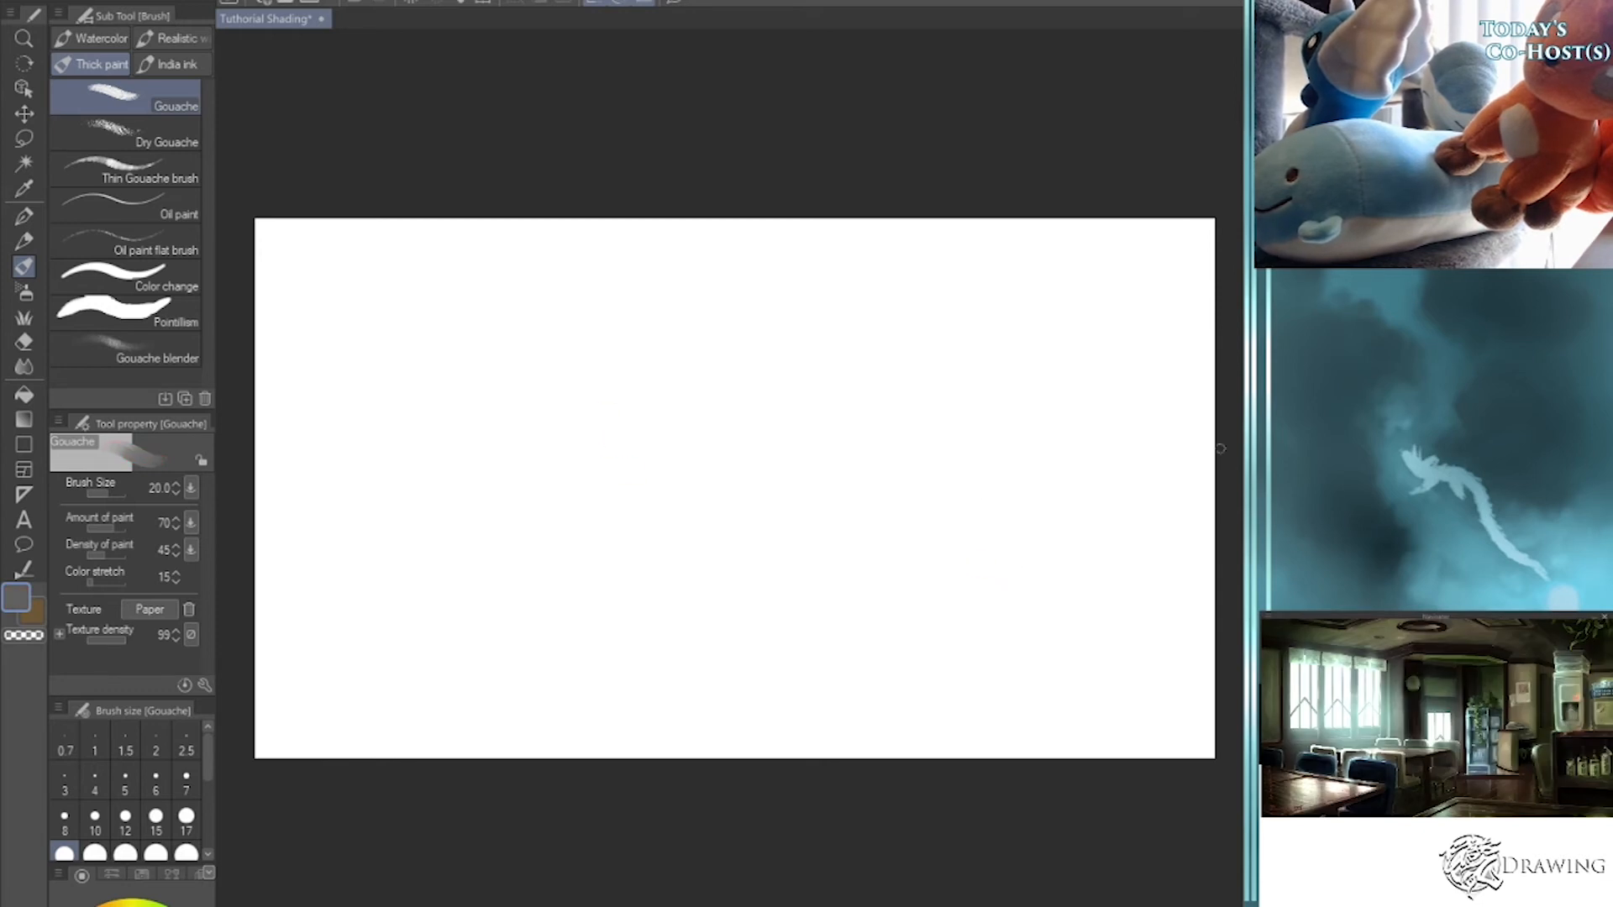
- Sketch a tilted rectangular box with a visible side face on the blank canvas at brush size 7
key("bracketleft")
key("bracketleft")
key("bracketleft")
key("bracketleft")
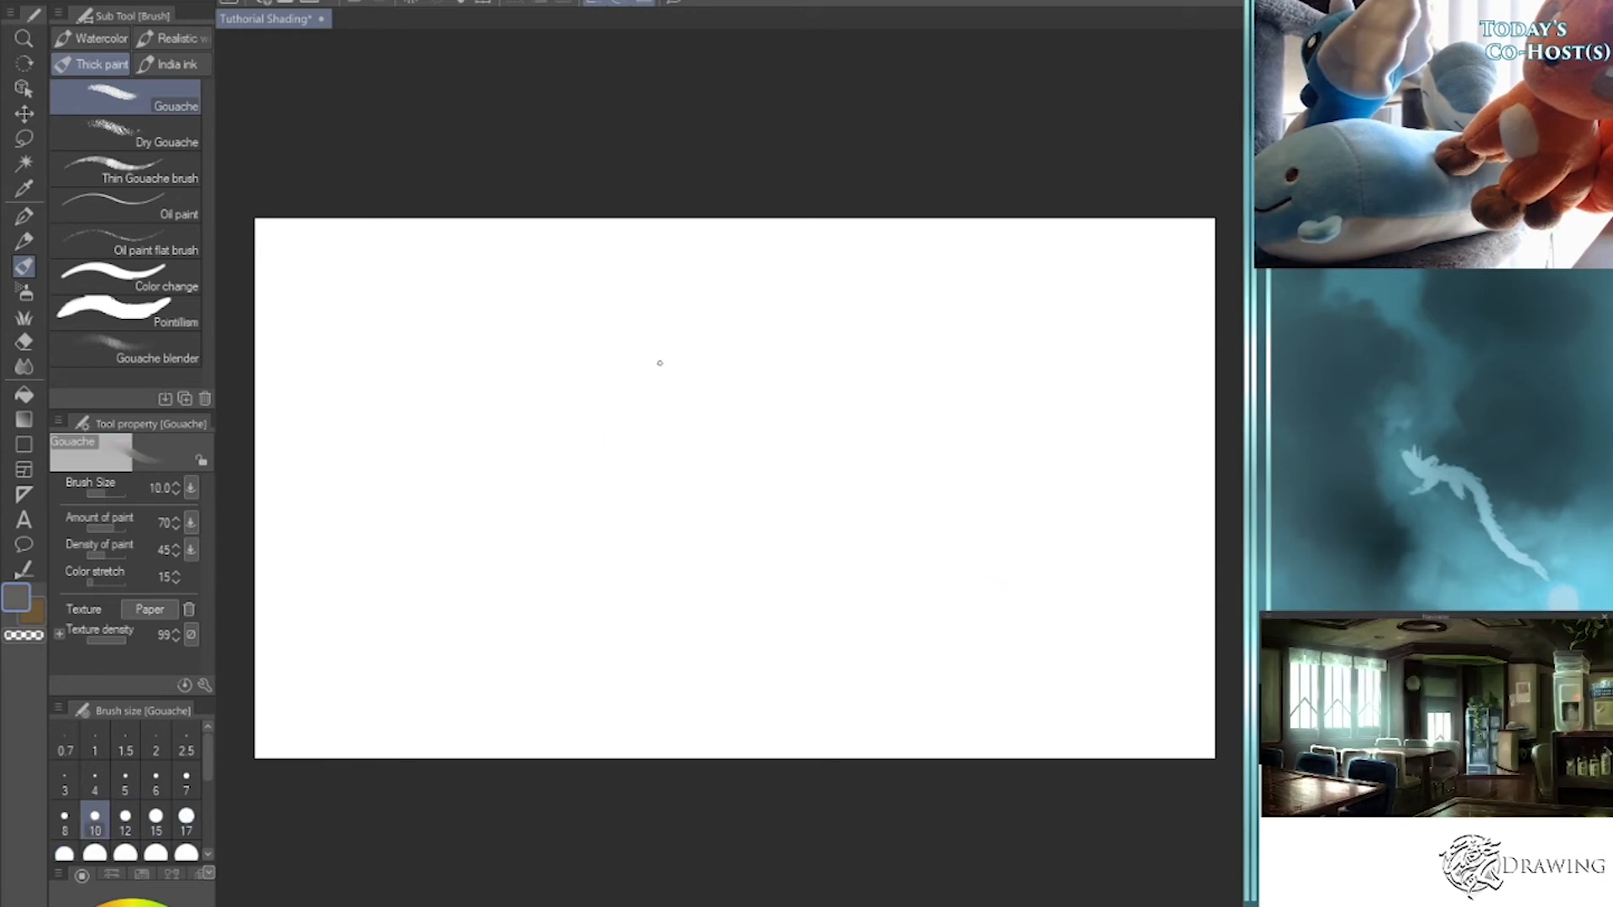
key("bracketleft")
key("bracketleft")
mouse_move(396, 330)
left_mouse_down()
mouse_move(497, 432)
mouse_move(496, 340)
mouse_move(400, 318)
left_mouse_up()
mouse_move(491, 299)
left_mouse_down()
mouse_move(527, 295)
mouse_move(517, 436)
left_mouse_up()
mouse_move(418, 454)
left_mouse_down()
mouse_move(538, 439)
mouse_move(496, 446)
left_mouse_up()
key("ctrl+z")
- Sketch a sphere below the box and wrap it with curved horizontal and vertical cross-contour lines
mouse_move(536, 509)
left_mouse_down()
mouse_move(581, 580)
mouse_move(558, 515)
left_mouse_up()
key("ctrl+z")
mouse_move(423, 536)
left_mouse_down()
mouse_move(534, 606)
mouse_move(425, 518)
mouse_move(560, 551)
left_mouse_up()
left_click_drag(458, 610, 550, 579)
mouse_move(436, 541)
left_mouse_down()
mouse_move(523, 520)
mouse_move(505, 543)
mouse_move(512, 628)
left_mouse_up()
left_click_drag(435, 539, 460, 619)
left_click_drag(528, 515, 543, 596)
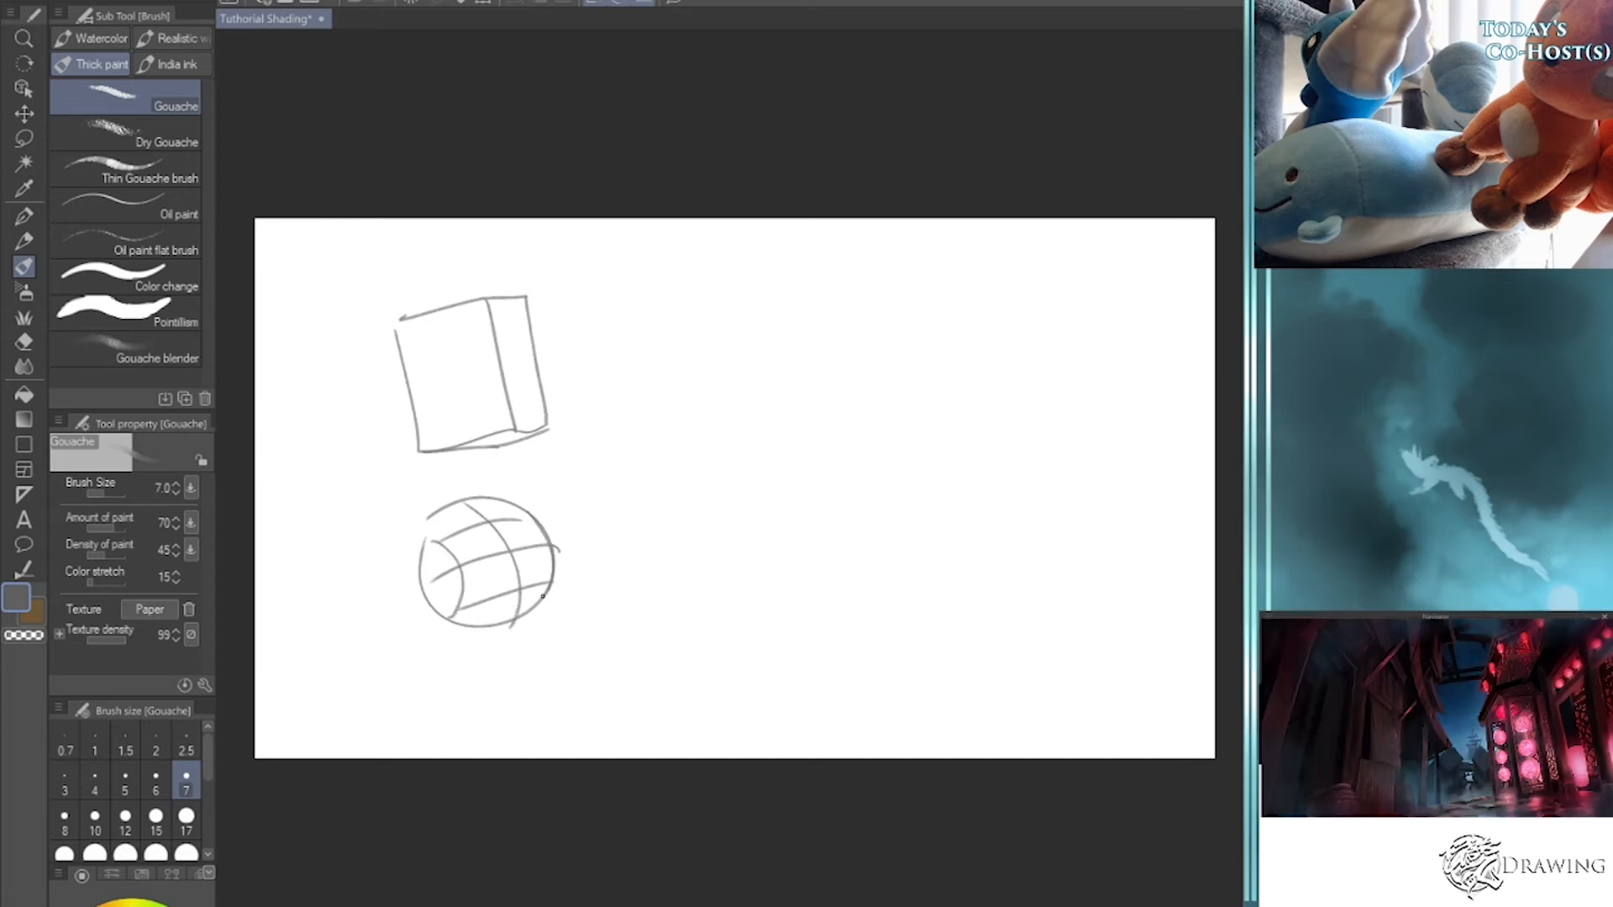
mouse_move(641, 430)
left_mouse_down()
mouse_move(633, 559)
mouse_move(724, 427)
mouse_move(708, 571)
mouse_move(718, 554)
left_mouse_up()
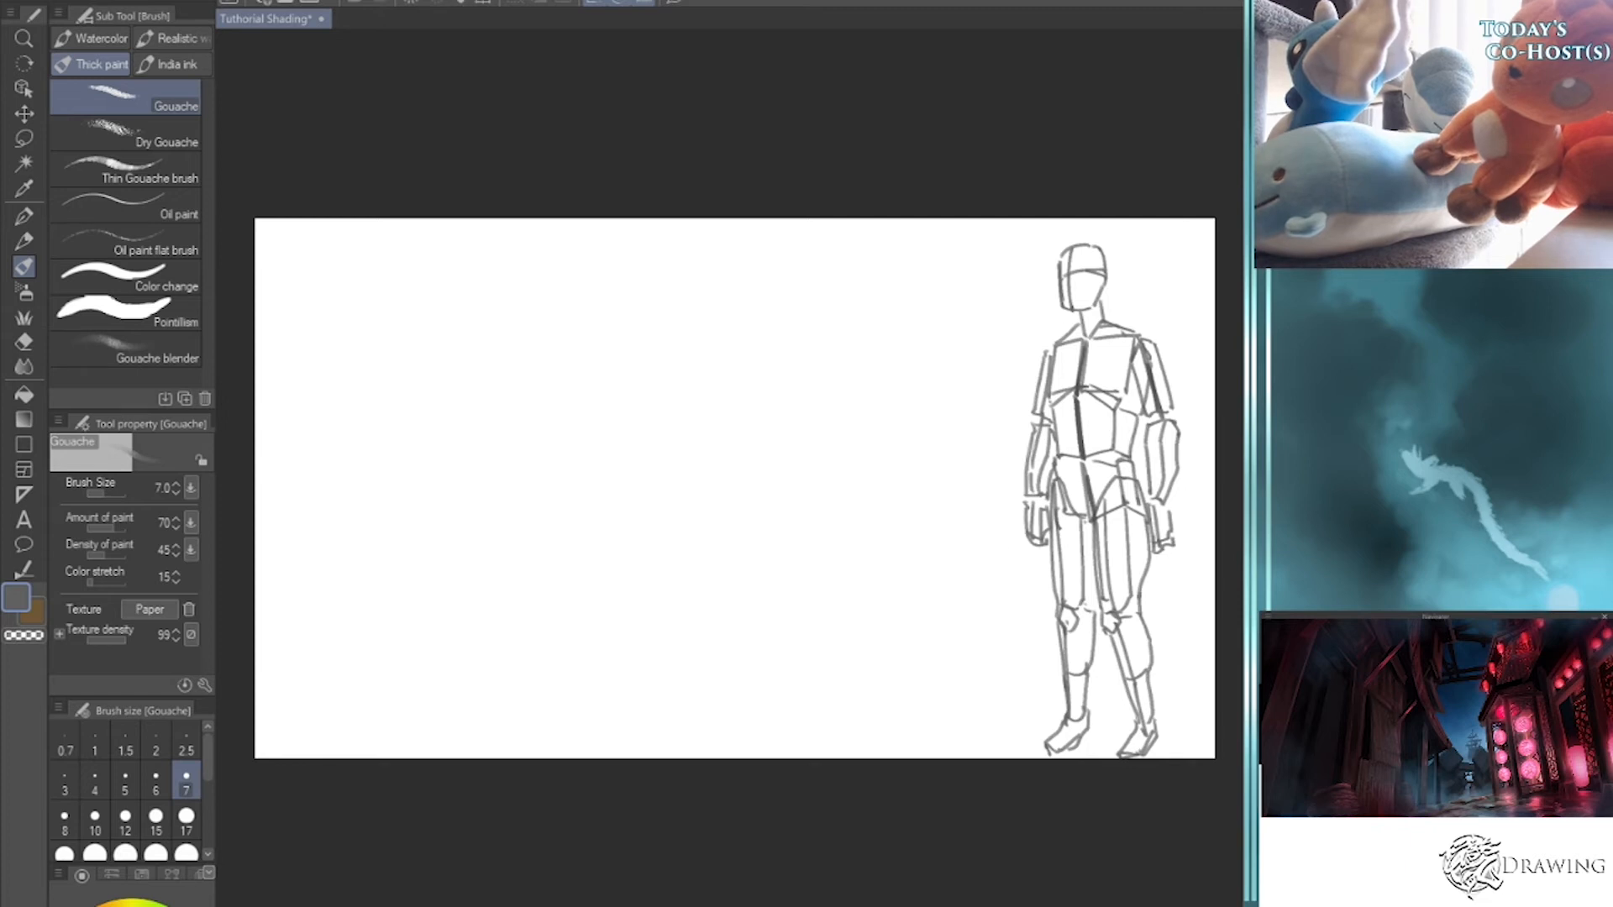
- Handwrite the heading "TO MAKE A NON-STANDARD VOLUME." on two lines beside the mannequin sketch
mouse_move(337, 273)
left_mouse_down()
mouse_move(370, 269)
mouse_move(354, 306)
left_mouse_up()
mouse_move(382, 274)
left_mouse_down()
mouse_move(472, 299)
mouse_move(538, 287)
mouse_move(600, 307)
mouse_move(600, 290)
left_mouse_up()
mouse_move(378, 362)
left_mouse_down()
mouse_move(405, 334)
mouse_move(411, 360)
left_mouse_up()
left_click_drag(415, 340, 431, 362)
left_click_drag(437, 353, 461, 363)
mouse_move(467, 340)
left_mouse_down()
mouse_move(492, 339)
mouse_move(487, 367)
left_mouse_up()
mouse_move(494, 366)
left_mouse_down()
mouse_move(515, 367)
mouse_move(531, 334)
left_mouse_up()
mouse_move(536, 348)
left_mouse_down()
mouse_move(537, 364)
mouse_move(550, 341)
mouse_move(557, 371)
left_mouse_up()
mouse_move(579, 363)
left_mouse_down()
mouse_move(587, 343)
mouse_move(597, 361)
left_mouse_up()
left_click_drag(592, 353, 608, 374)
mouse_move(610, 340)
left_mouse_down()
mouse_move(622, 370)
mouse_move(681, 342)
left_mouse_up()
left_click_drag(694, 345, 728, 373)
left_click_drag(731, 346, 817, 374)
left_click_drag(794, 357, 808, 358)
left_click_drag(796, 339, 820, 339)
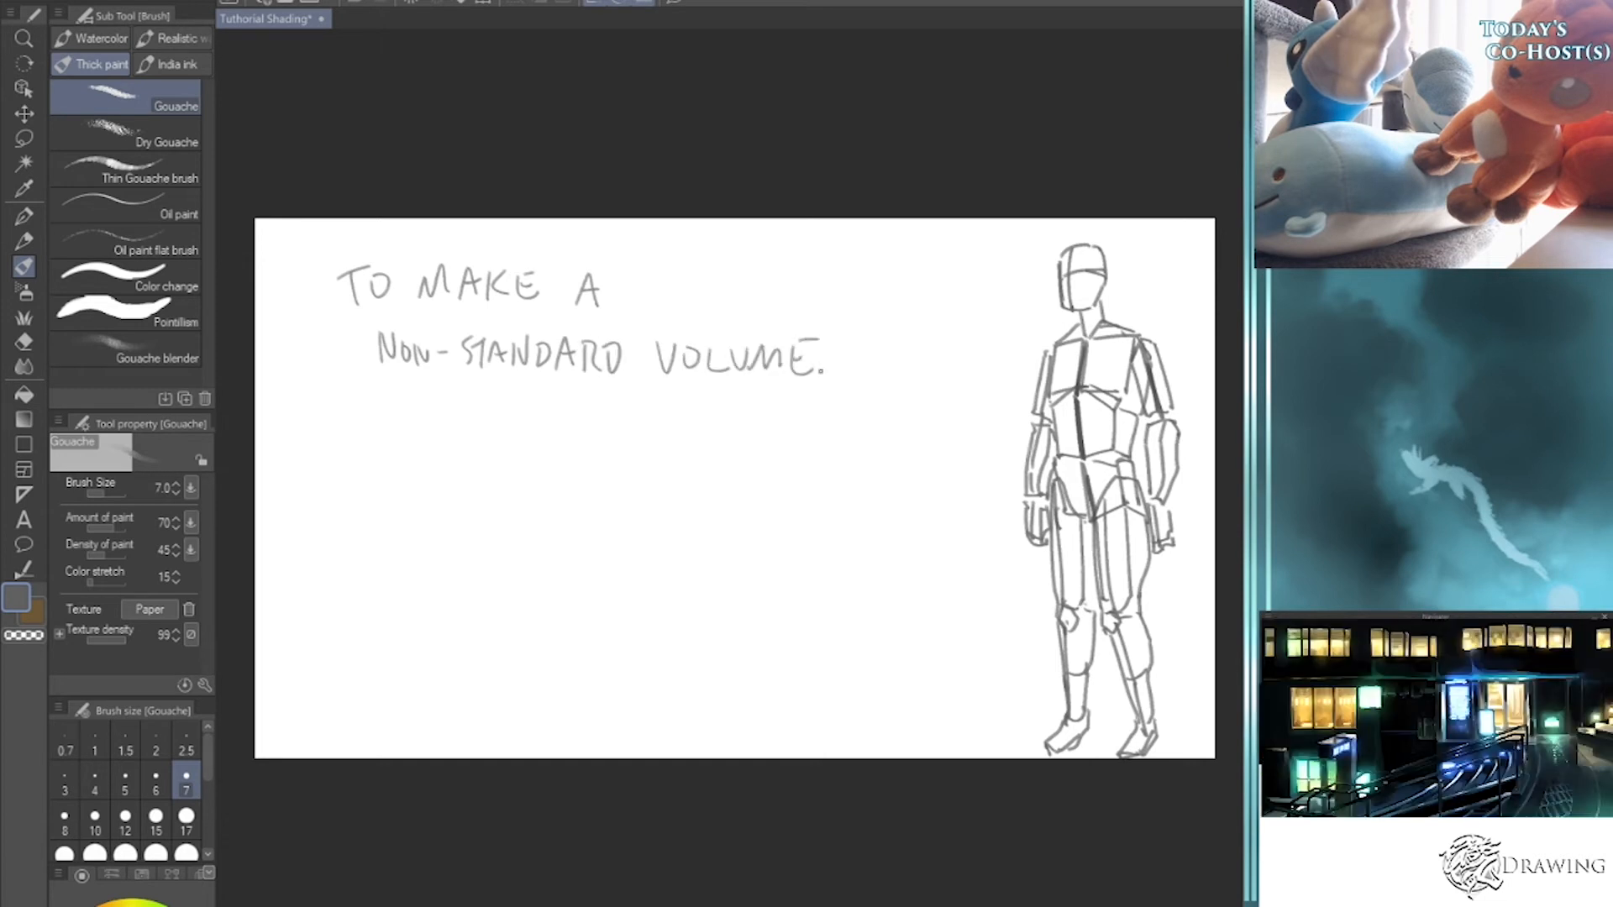
- Remove the heading's full stop and handwrite "CROSS SECTIONS" below it at brush size 10
key("bracketright")
key("bracketright")
key("bracketright")
key("bracketleft")
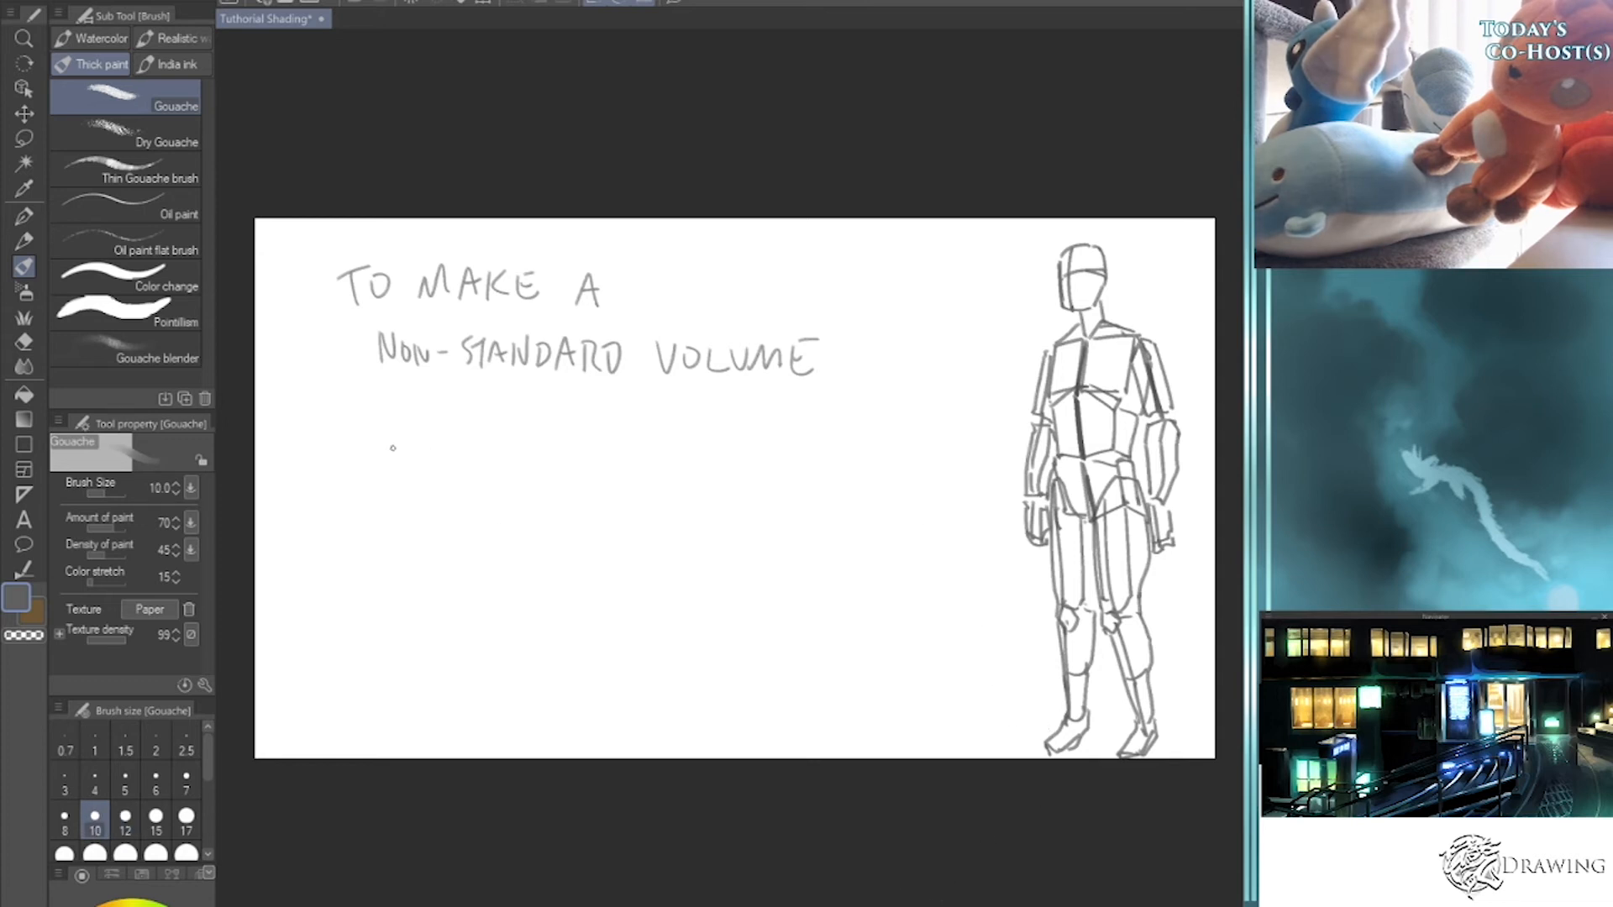
mouse_move(378, 441)
left_mouse_down()
mouse_move(370, 475)
mouse_move(386, 473)
left_mouse_up()
mouse_move(387, 442)
left_mouse_down()
mouse_move(400, 471)
mouse_move(415, 443)
left_mouse_up()
mouse_move(439, 442)
left_mouse_down()
mouse_move(426, 462)
mouse_move(519, 470)
left_mouse_up()
left_click_drag(516, 457, 535, 441)
mouse_move(561, 440)
left_mouse_down()
mouse_move(556, 469)
mouse_move(576, 441)
left_mouse_up()
mouse_move(569, 443)
left_mouse_down()
mouse_move(569, 467)
mouse_move(589, 469)
left_mouse_up()
left_click_drag(605, 447, 637, 446)
left_click_drag(655, 443, 639, 468)
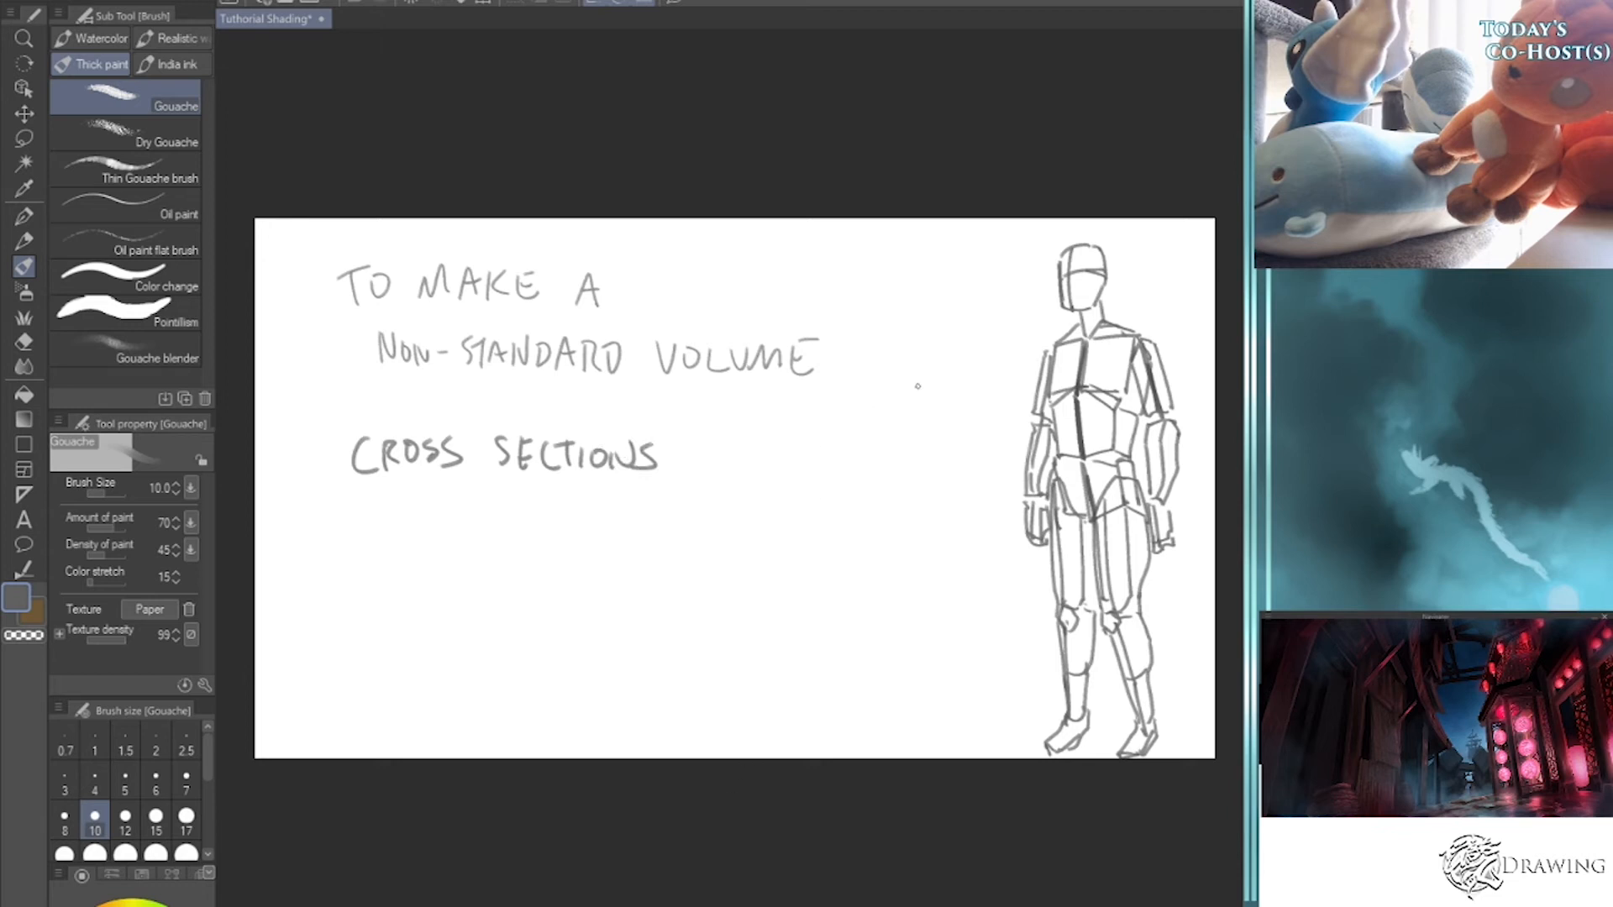
- Sketch the outline of an irregular tapering volume beside the mannequin, leaving its narrow end open
mouse_move(824, 446)
left_mouse_down()
mouse_move(889, 445)
mouse_move(906, 529)
mouse_move(801, 495)
mouse_move(741, 580)
mouse_move(751, 602)
mouse_move(773, 623)
mouse_move(899, 536)
left_mouse_up()
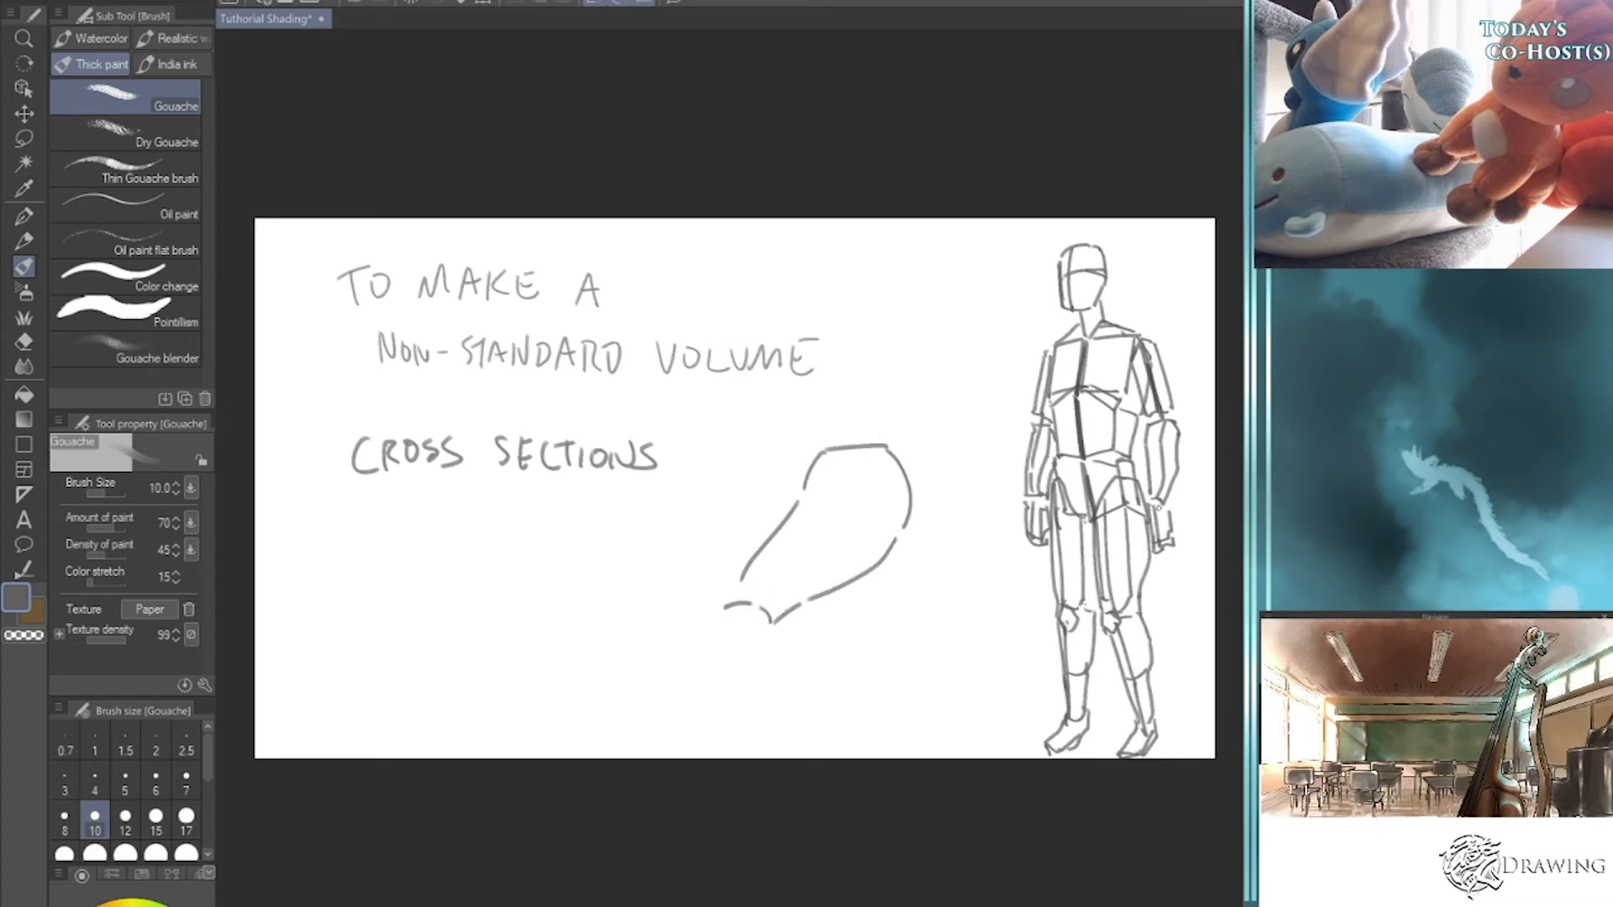
mouse_move(725, 606)
left_mouse_down()
mouse_move(775, 630)
mouse_move(714, 626)
mouse_move(771, 626)
left_mouse_up()
key("ctrl+z")
- Handwrite "PERSPECTIVE" between the heading and the "CROSS SECTIONS" line
mouse_move(358, 386)
left_mouse_down()
mouse_move(358, 417)
mouse_move(401, 413)
left_mouse_up()
left_click_drag(385, 388, 402, 387)
left_click_drag(382, 401, 406, 413)
left_click_drag(406, 386, 447, 415)
left_click_drag(446, 388, 485, 415)
left_click_drag(468, 391, 490, 415)
left_click_drag(507, 394, 528, 391)
mouse_move(518, 394)
left_mouse_down()
mouse_move(520, 415)
mouse_move(542, 417)
left_mouse_up()
left_click_drag(552, 399, 579, 413)
mouse_move(578, 414)
left_mouse_down()
mouse_move(598, 413)
mouse_move(595, 390)
left_mouse_up()
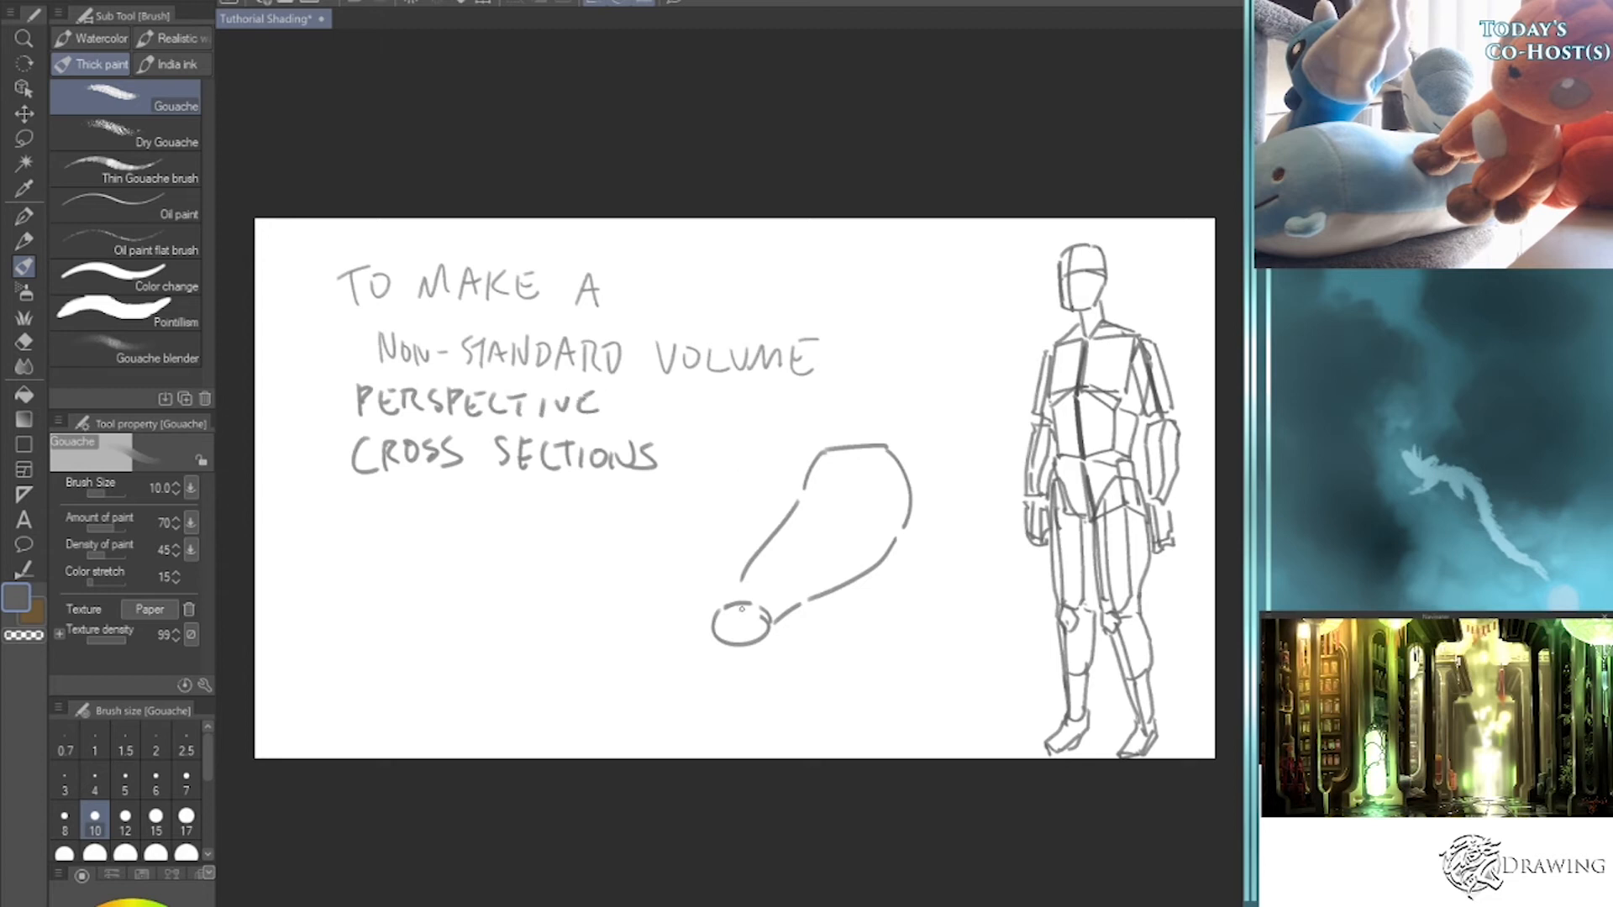
left_click_drag(796, 502, 905, 538)
key("ctrl+z")
mouse_move(820, 454)
left_mouse_down()
mouse_move(912, 451)
mouse_move(907, 536)
left_mouse_up()
key("ctrl+z")
left_click_drag(818, 472, 813, 488)
left_click_drag(814, 493, 819, 504)
left_click_drag(824, 509, 832, 521)
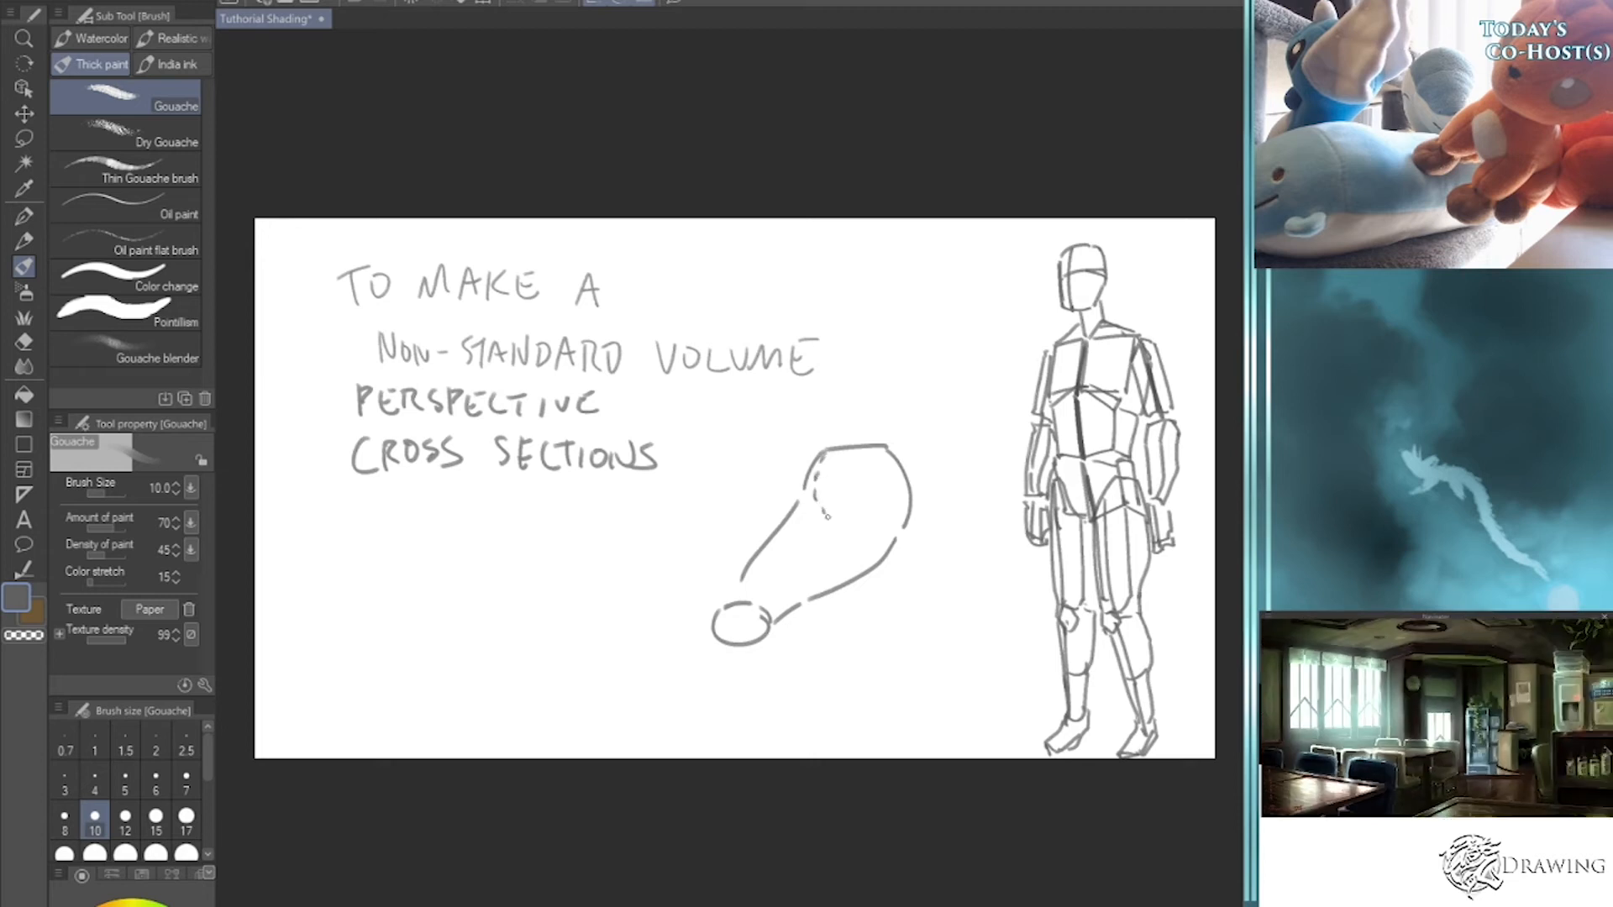
key("ctrl+z")
key("ctrl+z")
key("ctrl+z")
mouse_move(760, 600)
left_mouse_down()
mouse_move(731, 626)
mouse_move(740, 609)
left_mouse_up()
key("ctrl+z")
left_click_drag(796, 717, 860, 637)
left_click_drag(832, 626, 857, 677)
key("ctrl+z")
key("ctrl+z")
- Draw curved cross-section lines across the width of the tapering volume
mouse_move(742, 577)
left_mouse_down()
mouse_move(786, 573)
mouse_move(804, 600)
left_mouse_up()
mouse_move(778, 531)
left_mouse_down()
mouse_move(814, 526)
mouse_move(862, 551)
mouse_move(863, 579)
left_mouse_up()
mouse_move(817, 499)
left_mouse_down()
mouse_move(857, 489)
mouse_move(897, 538)
mouse_move(789, 499)
mouse_move(832, 492)
left_mouse_up()
key("ctrl+z")
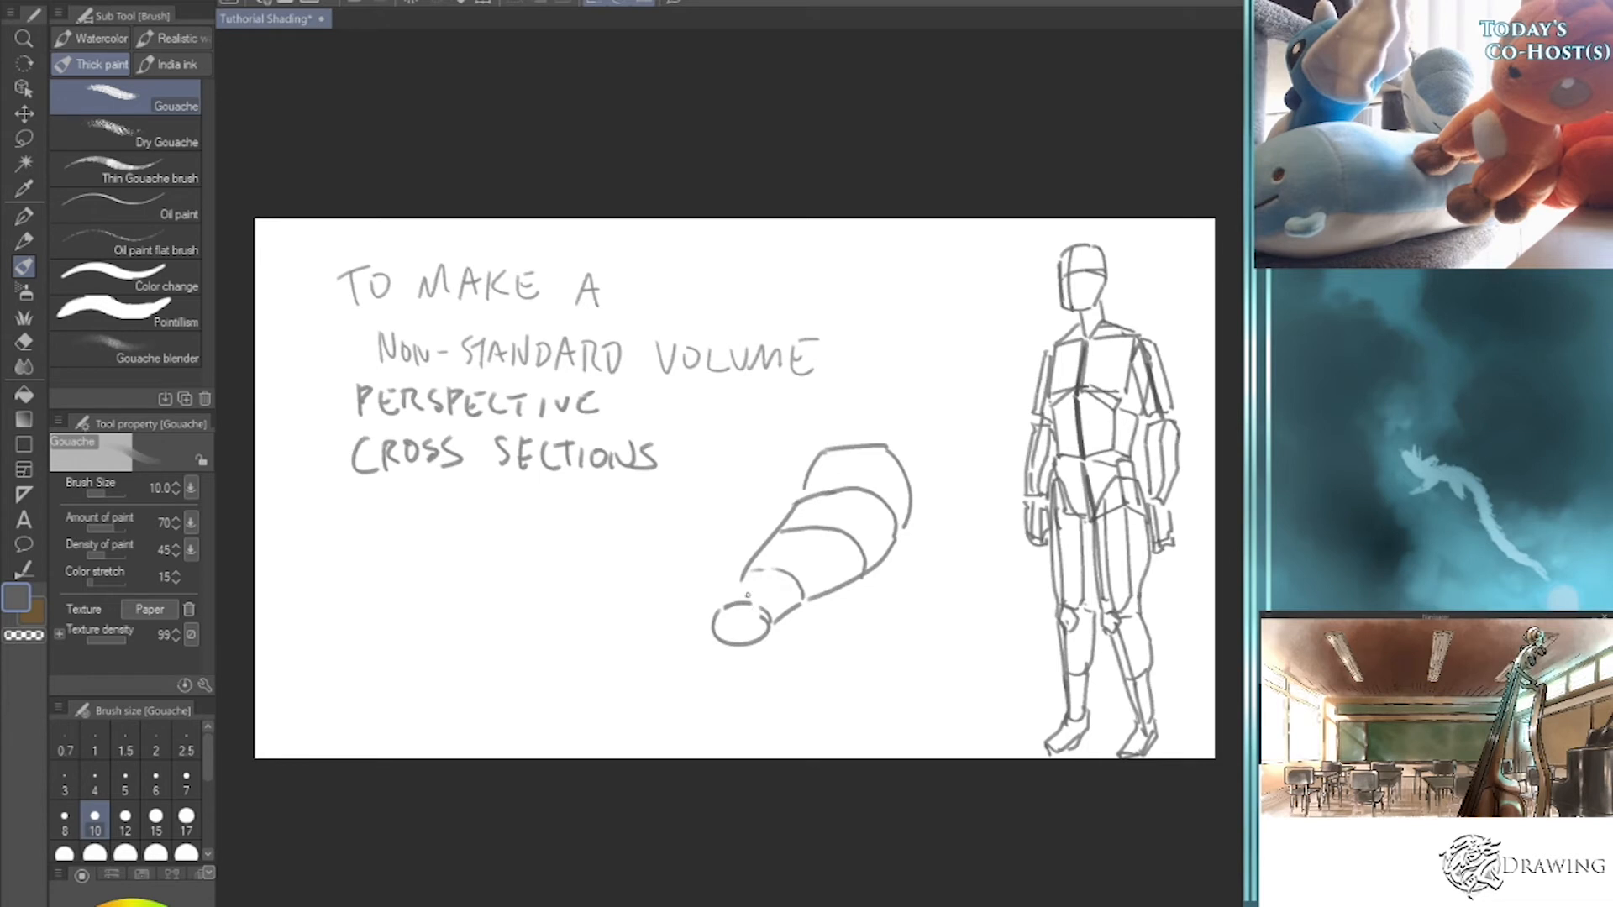
- Add lengthwise contour lines along the tapering volume and a vertical line through its round end cap
left_click_drag(747, 594, 857, 444)
mouse_move(771, 609)
left_mouse_down()
mouse_move(888, 470)
mouse_move(813, 584)
mouse_move(835, 594)
left_mouse_up()
key("ctrl+z")
key("ctrl+z")
mouse_move(890, 455)
left_mouse_down()
mouse_move(865, 568)
mouse_move(901, 498)
left_mouse_up()
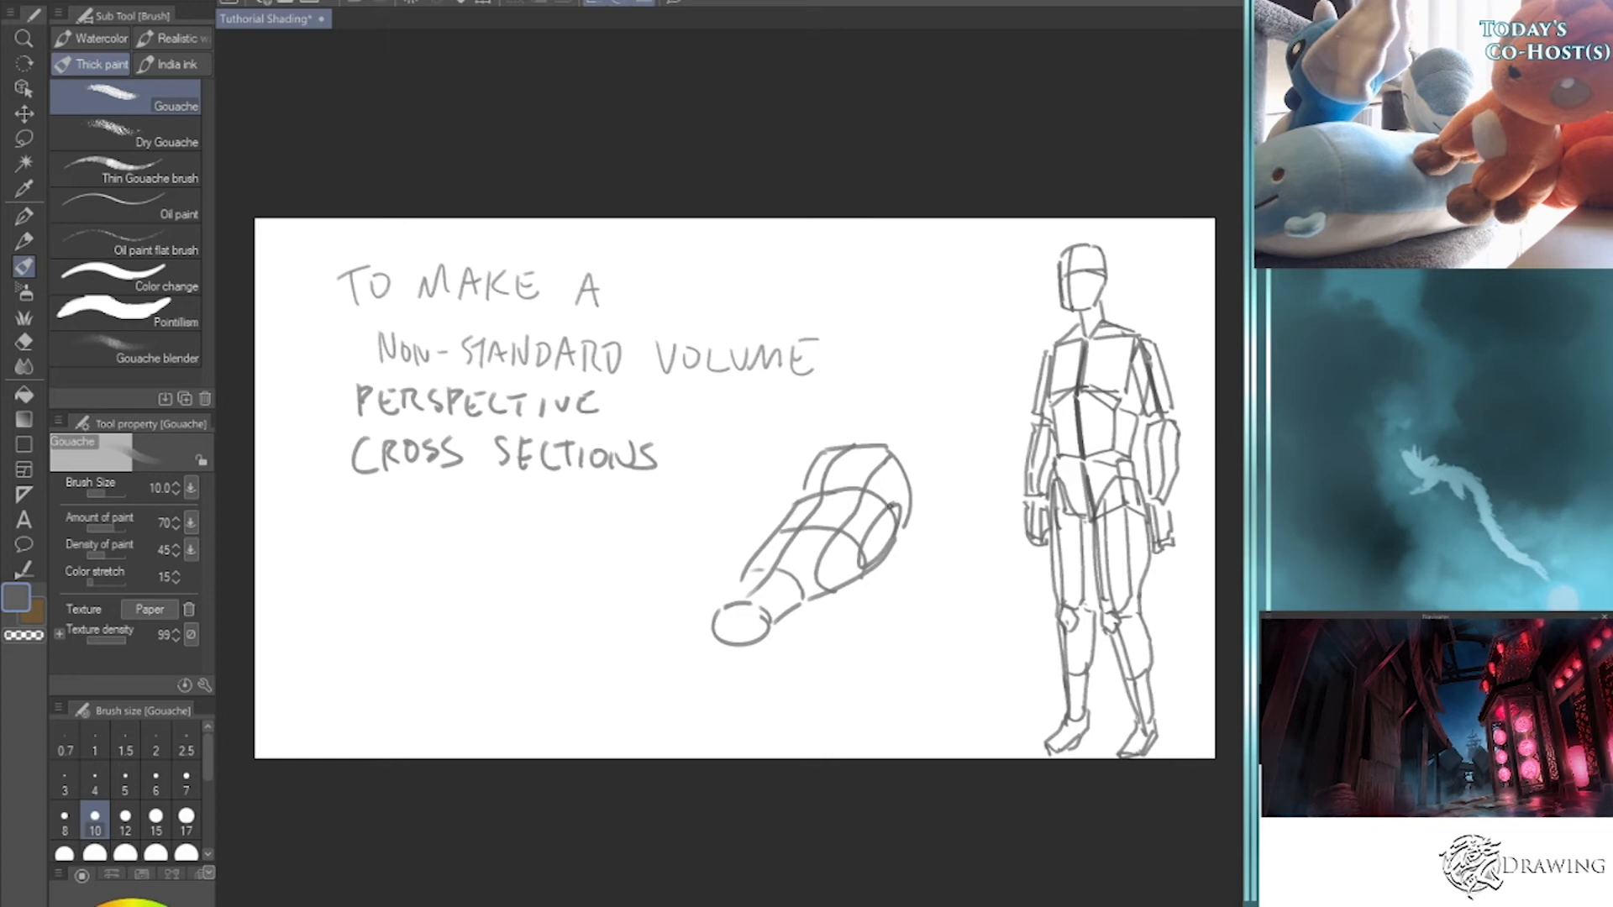
mouse_move(740, 605)
left_mouse_down()
mouse_move(739, 647)
mouse_move(715, 648)
left_mouse_up()
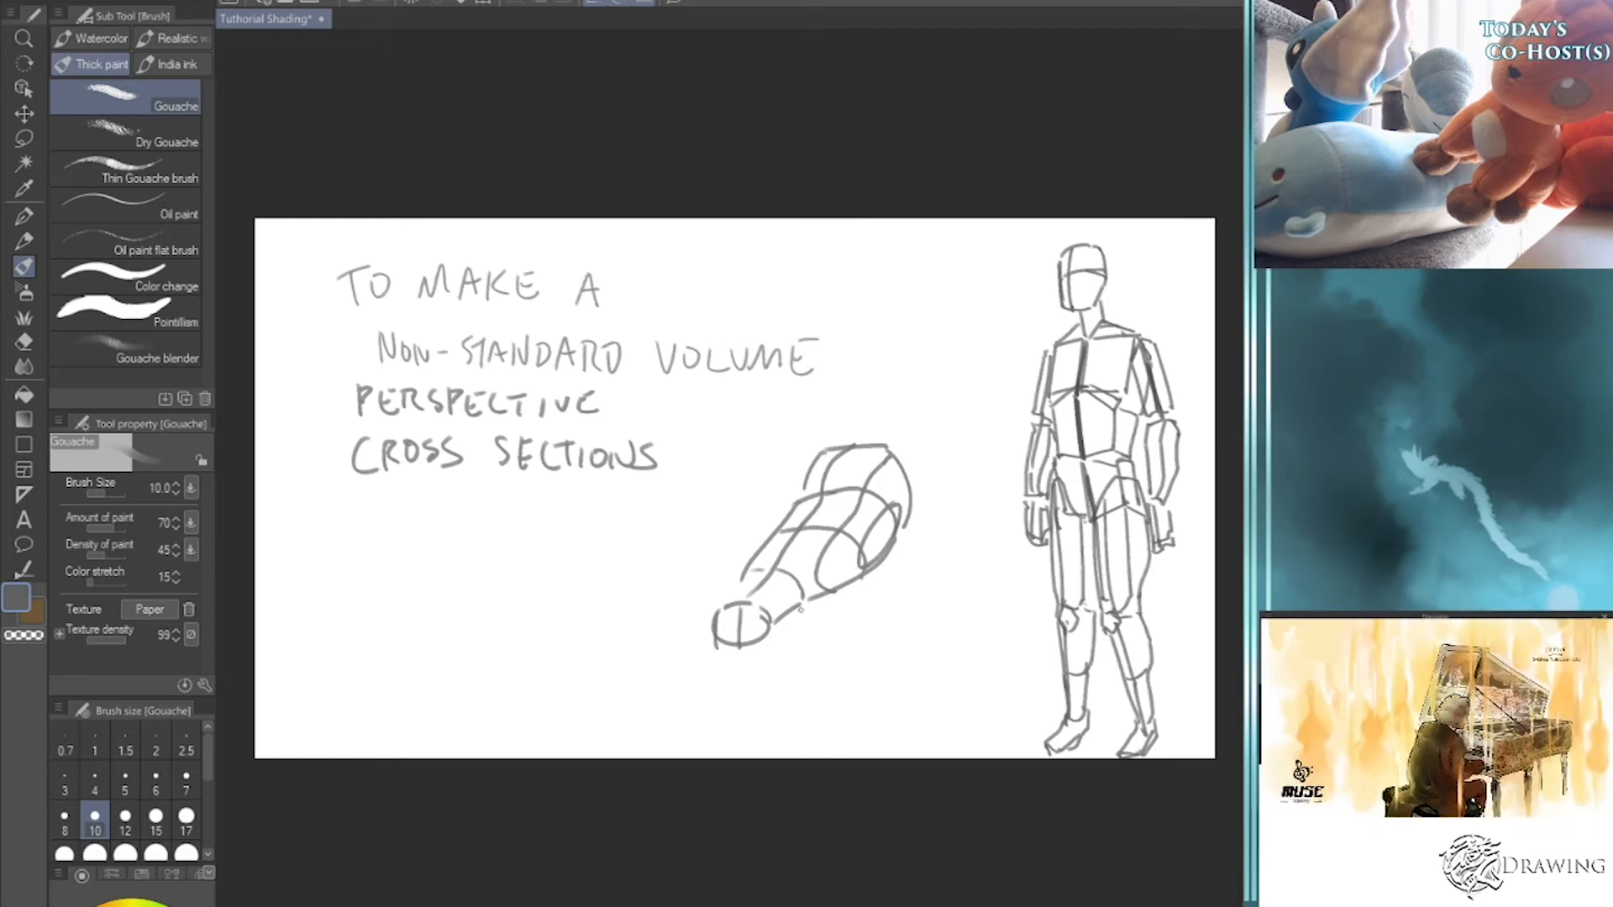
mouse_move(868, 446)
left_mouse_down()
mouse_move(807, 542)
mouse_move(794, 613)
left_mouse_up()
key("ctrl+z")
mouse_move(720, 605)
left_mouse_down()
mouse_move(843, 457)
mouse_move(825, 452)
left_mouse_up()
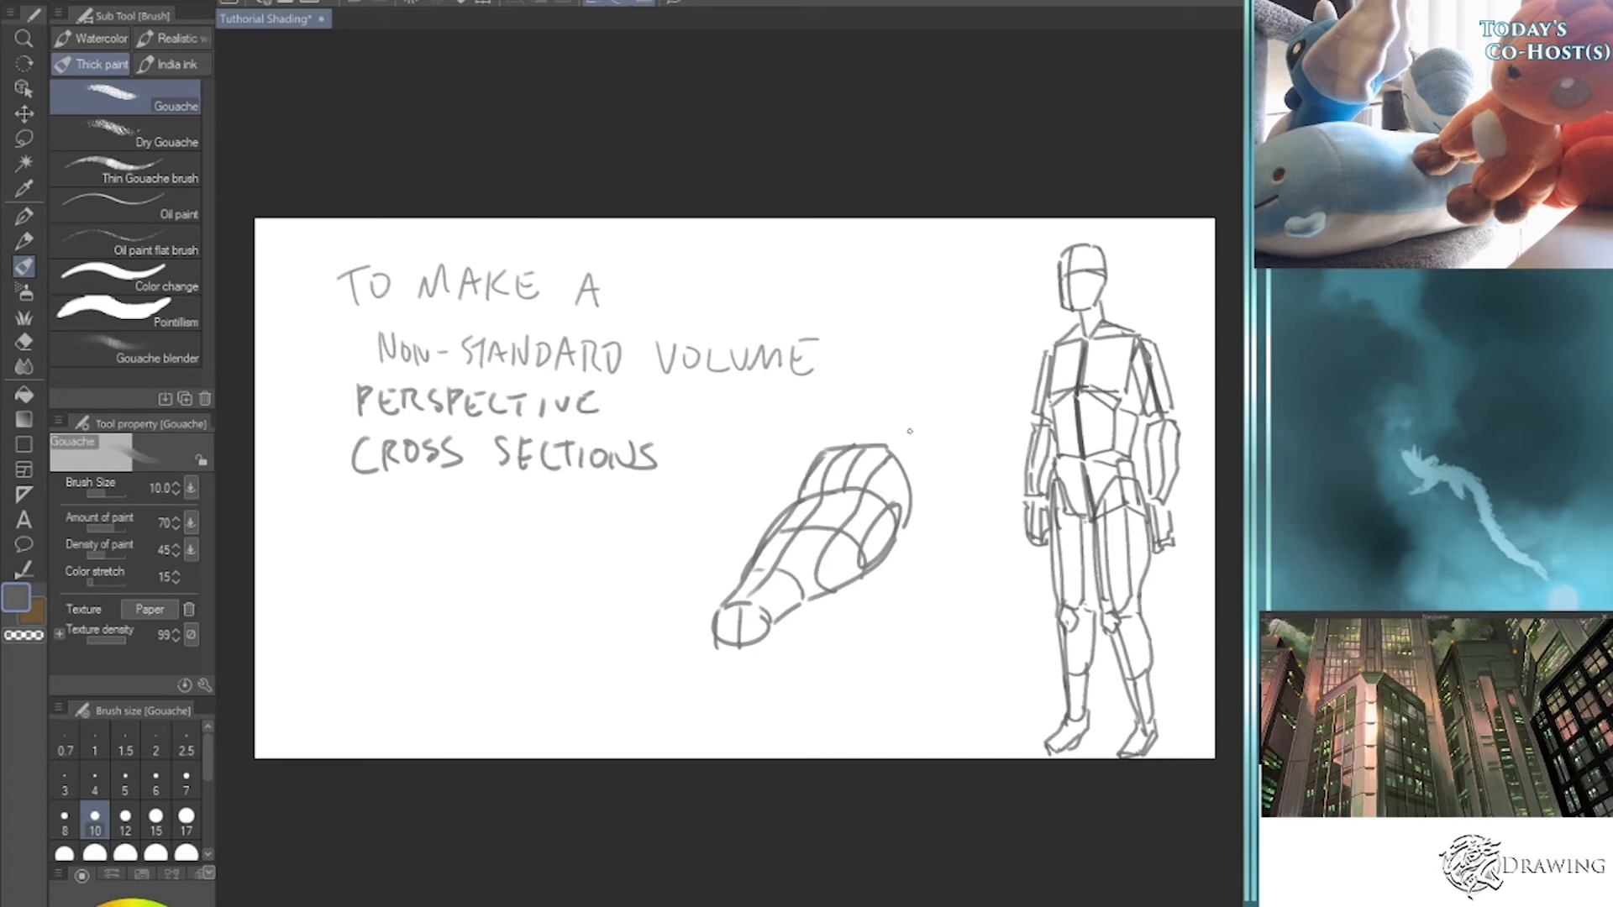
mouse_move(835, 500)
left_mouse_down()
mouse_move(808, 539)
mouse_move(793, 598)
left_mouse_up()
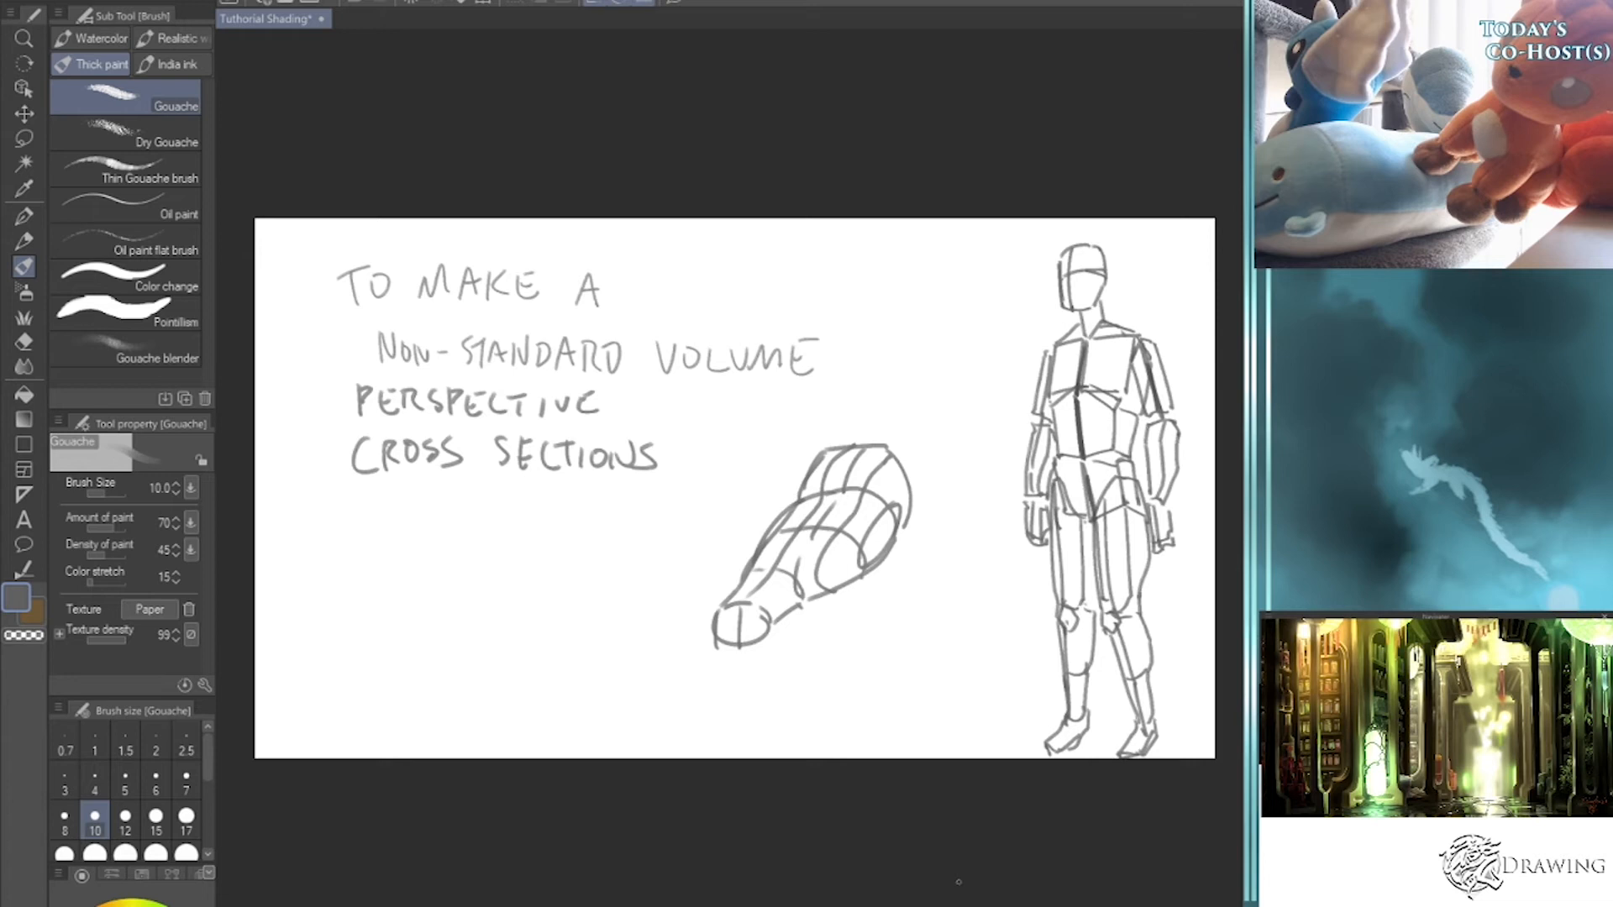
- Handwrite "(HUMAN)" and an underlined "FRONT FACE" below the "CROSS SECTIONS" line
mouse_move(321, 531)
left_mouse_down()
mouse_move(348, 555)
mouse_move(415, 539)
mouse_move(434, 557)
mouse_move(329, 585)
left_mouse_up()
left_click_drag(436, 512, 458, 578)
mouse_move(313, 620)
left_mouse_down()
mouse_move(314, 652)
mouse_move(333, 611)
left_mouse_up()
mouse_move(314, 631)
left_mouse_down()
mouse_move(359, 642)
mouse_move(375, 620)
left_mouse_up()
left_click_drag(383, 642, 423, 612)
mouse_move(412, 613)
left_mouse_down()
mouse_move(413, 648)
mouse_move(451, 654)
left_mouse_up()
left_click_drag(449, 626, 468, 635)
left_click_drag(469, 657, 520, 657)
mouse_move(527, 627)
left_mouse_down()
mouse_move(526, 658)
mouse_move(547, 659)
left_mouse_up()
left_click_drag(533, 630, 554, 623)
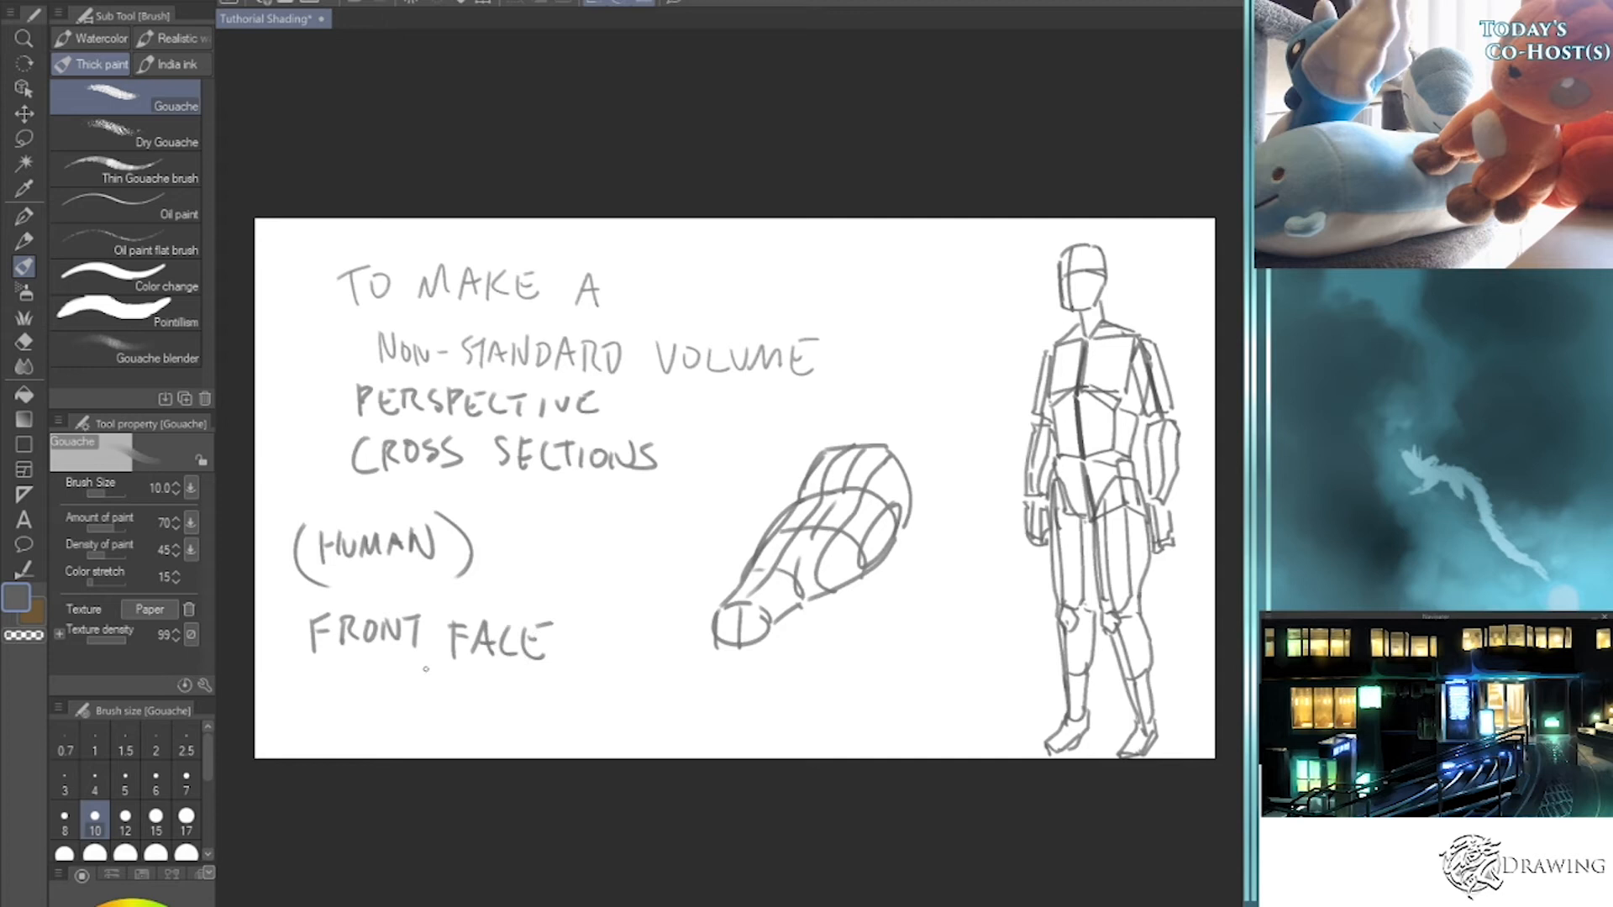
left_click_drag(426, 670, 573, 675)
left_click_drag(311, 677, 441, 672)
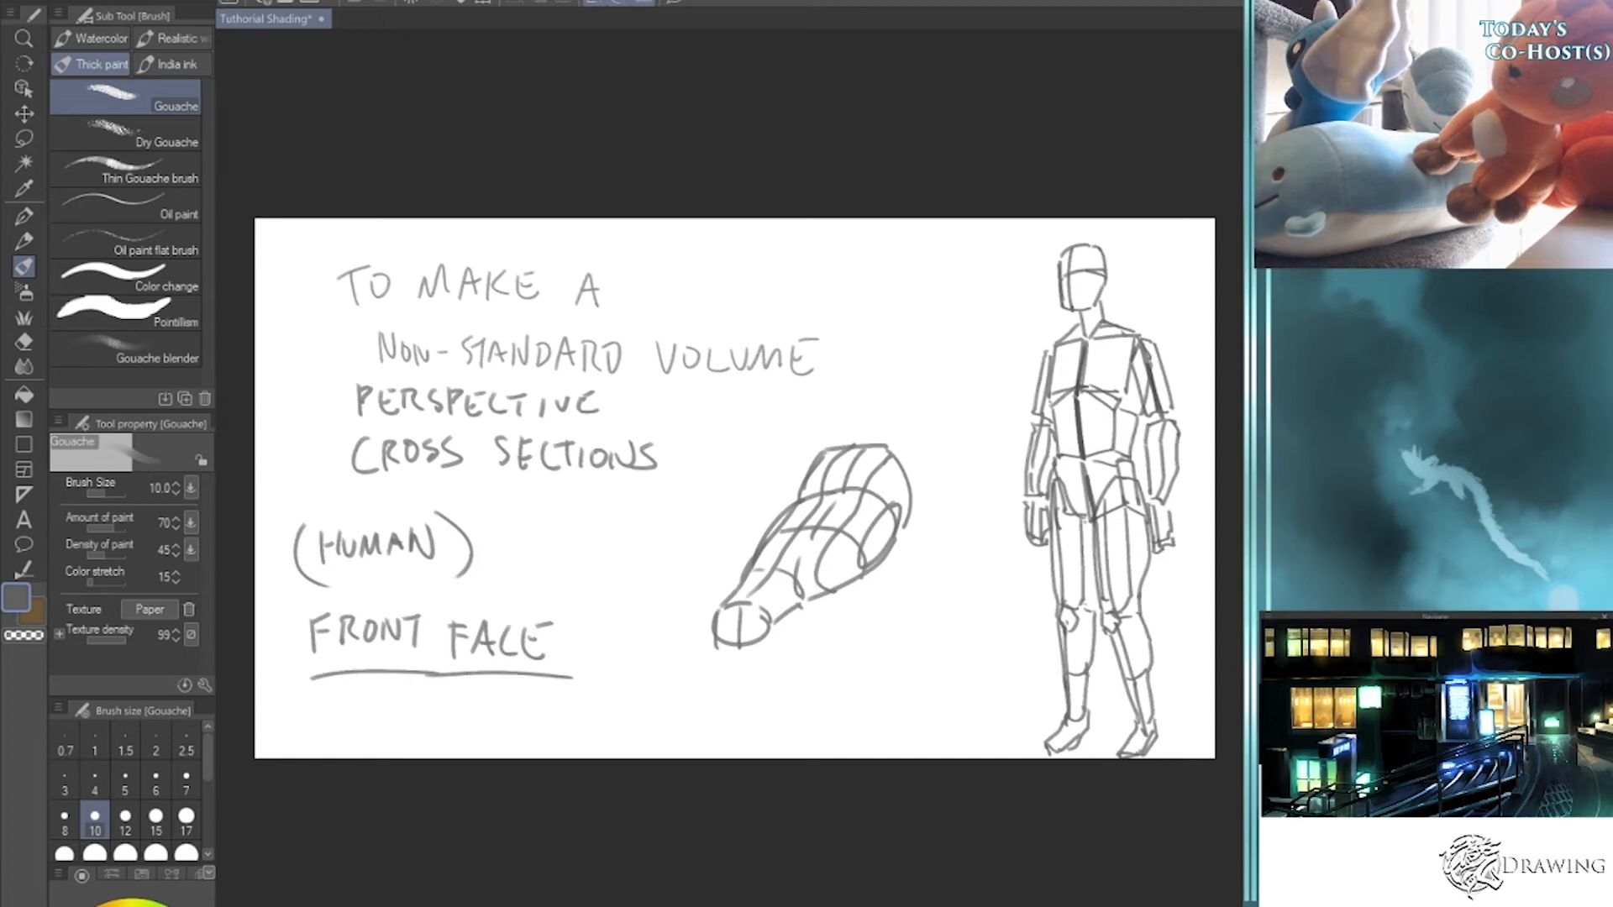
- Clear the canvas and sketch a turned head with flat front and side face planes and a short neck
key("Delete")
key("Delete")
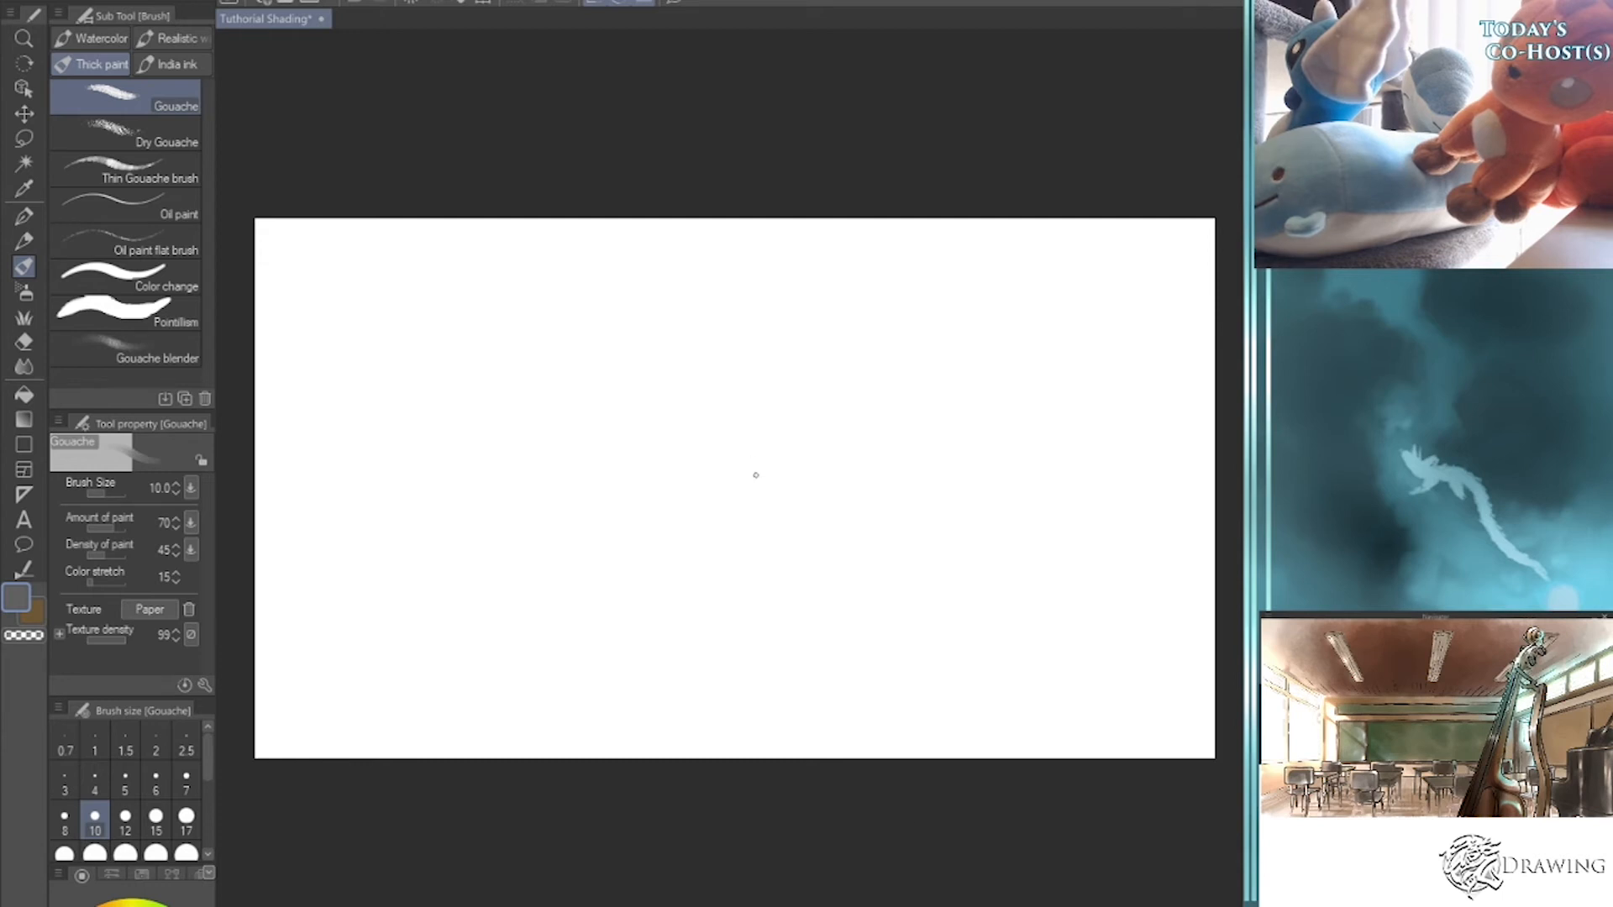
mouse_move(744, 418)
left_mouse_down()
mouse_move(727, 370)
mouse_move(789, 287)
left_mouse_up()
mouse_move(721, 333)
left_mouse_down()
mouse_move(741, 416)
mouse_move(805, 417)
mouse_move(812, 356)
left_mouse_up()
mouse_move(811, 412)
left_mouse_down()
mouse_move(791, 306)
mouse_move(847, 327)
mouse_move(825, 378)
left_mouse_up()
left_click_drag(781, 286, 825, 378)
mouse_move(786, 430)
left_mouse_down()
mouse_move(804, 459)
mouse_move(855, 442)
left_mouse_up()
left_click_drag(834, 382, 855, 443)
left_click_drag(795, 308, 807, 412)
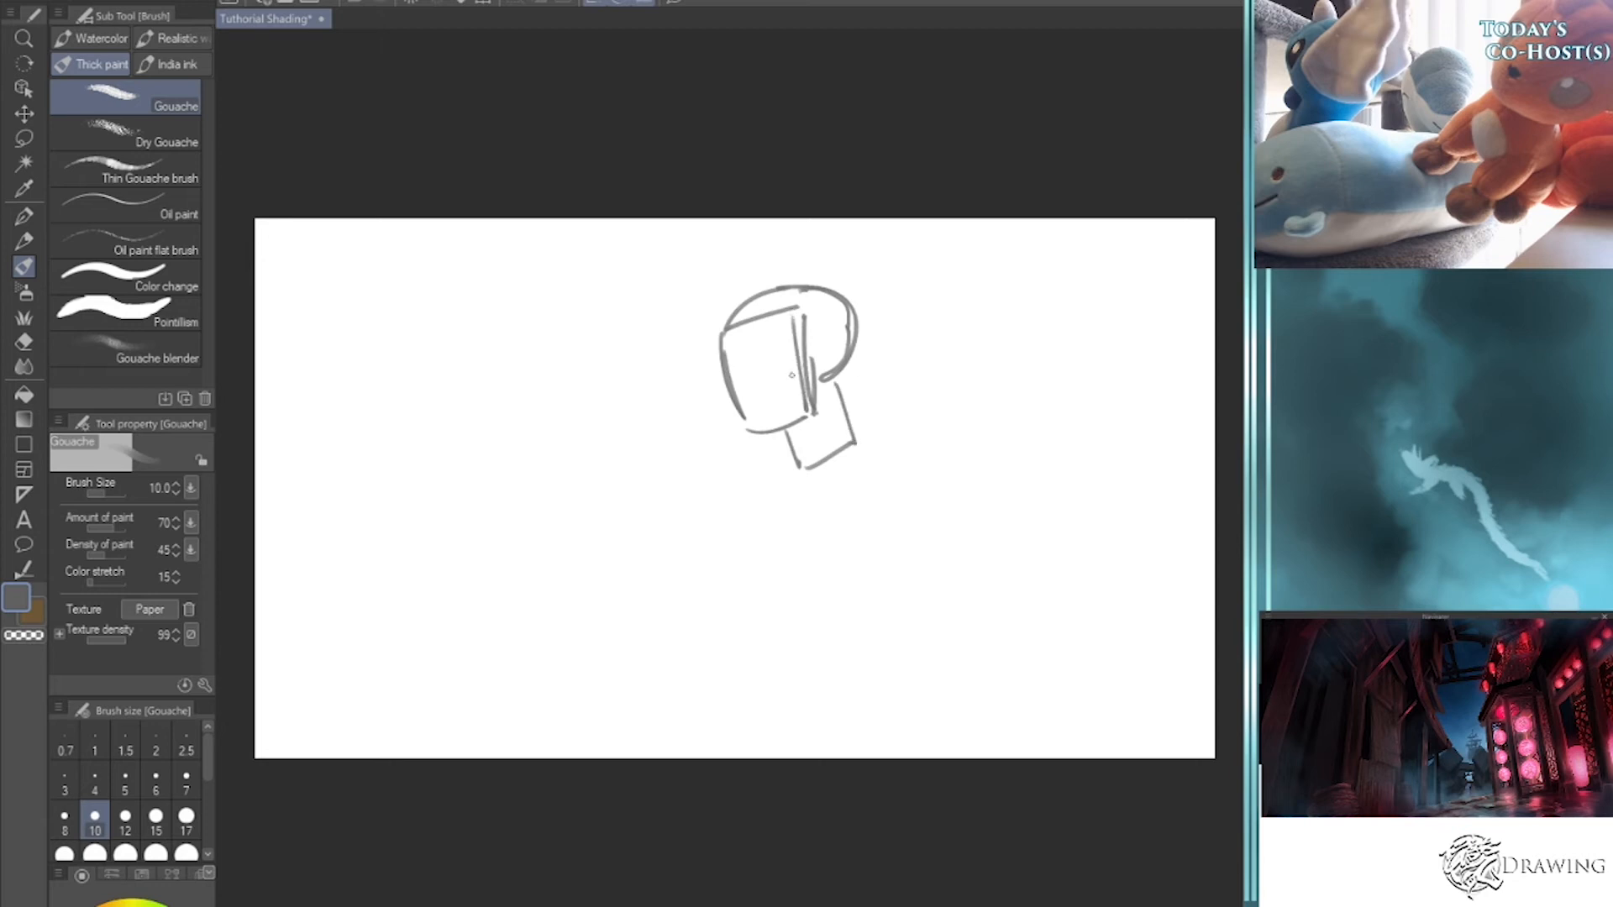
left_click_drag(721, 330, 791, 317)
- Sketch the torso as a box with front and side planes, joined to the neck by a flat shoulder plane
mouse_move(855, 441)
left_mouse_down()
mouse_move(907, 458)
mouse_move(925, 590)
left_mouse_up()
mouse_move(793, 461)
left_mouse_down()
mouse_move(763, 468)
mouse_move(750, 632)
mouse_move(868, 651)
left_mouse_up()
mouse_move(914, 478)
left_mouse_down()
mouse_move(937, 645)
mouse_move(865, 655)
mouse_move(884, 472)
mouse_move(905, 465)
left_mouse_up()
mouse_move(790, 453)
left_mouse_down()
mouse_move(756, 472)
mouse_move(879, 473)
mouse_move(869, 662)
left_mouse_up()
left_click_drag(906, 470, 942, 654)
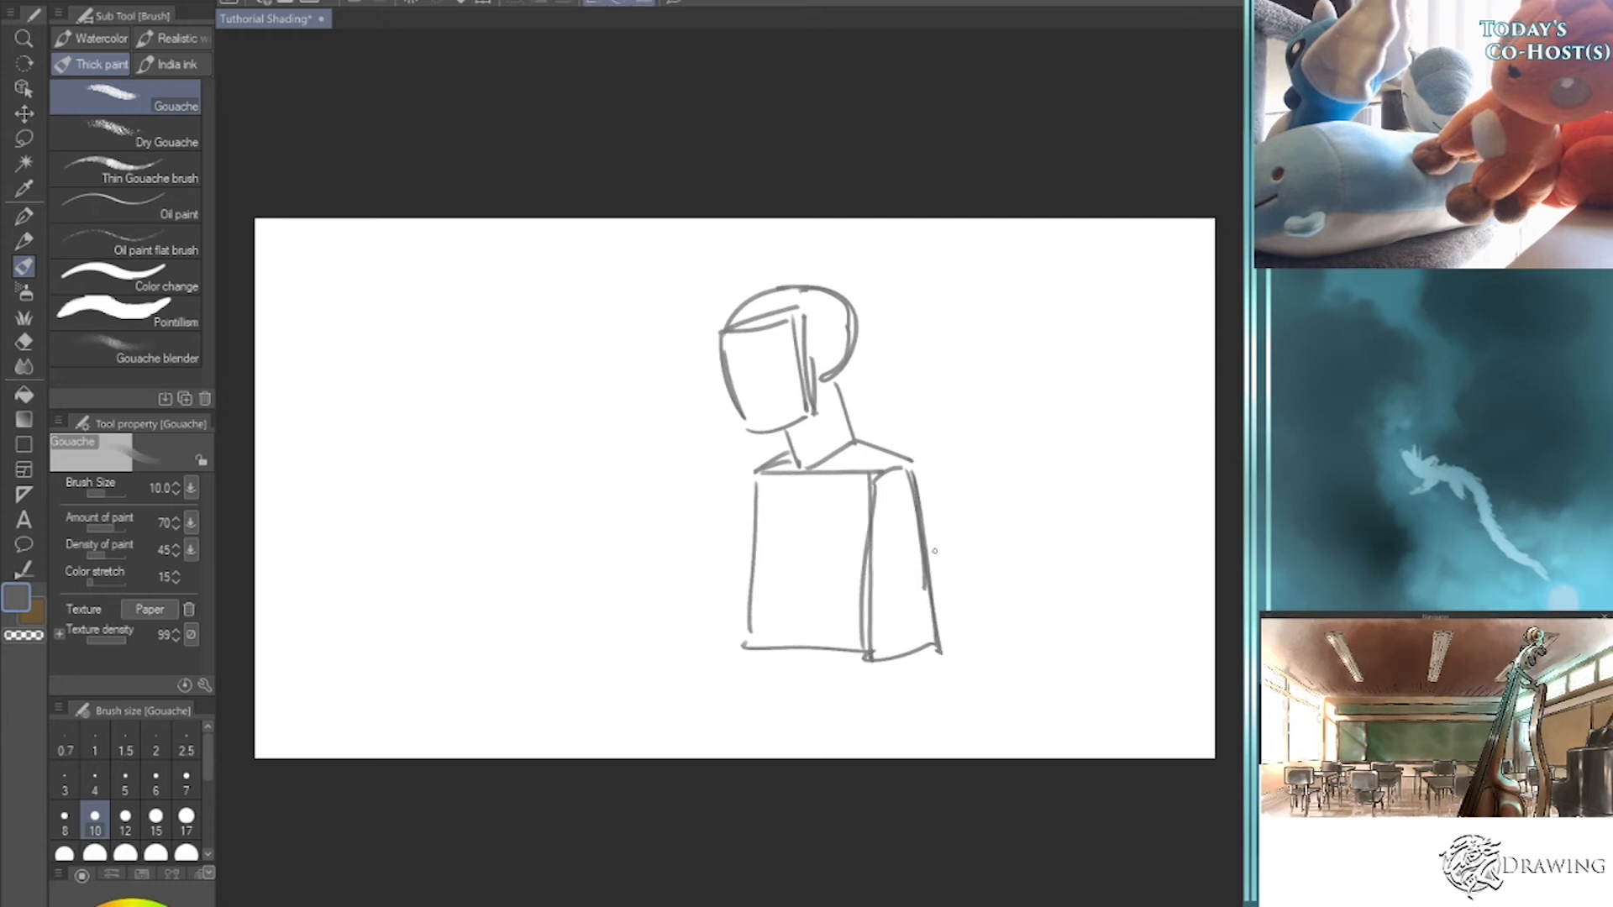
left_click_drag(825, 471, 928, 463)
mouse_move(815, 469)
left_mouse_down()
mouse_move(889, 479)
mouse_move(743, 464)
mouse_move(786, 473)
left_mouse_up()
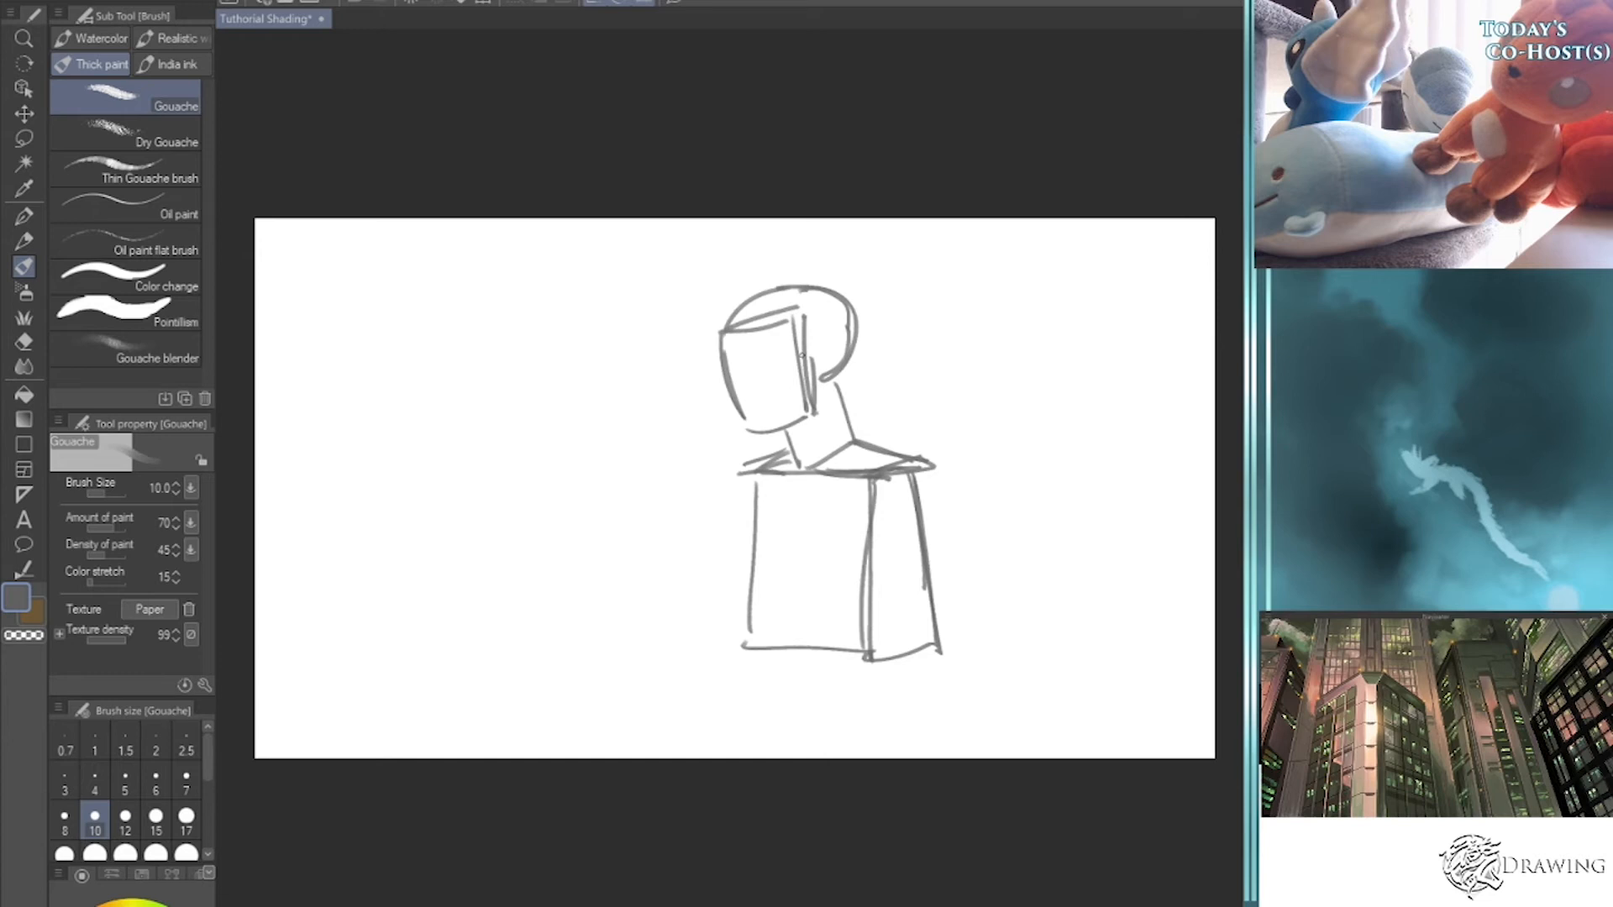
mouse_move(721, 332)
left_mouse_down()
mouse_move(714, 391)
mouse_move(749, 441)
left_mouse_up()
key("ctrl+z")
key("ctrl+z")
key("ctrl+z")
key("ctrl+z")
key("ctrl+z")
left_click_drag(750, 322, 769, 429)
left_click_drag(754, 365, 759, 405)
key("ctrl+z")
key("ctrl+z")
key("ctrl+z")
key("ctrl+z")
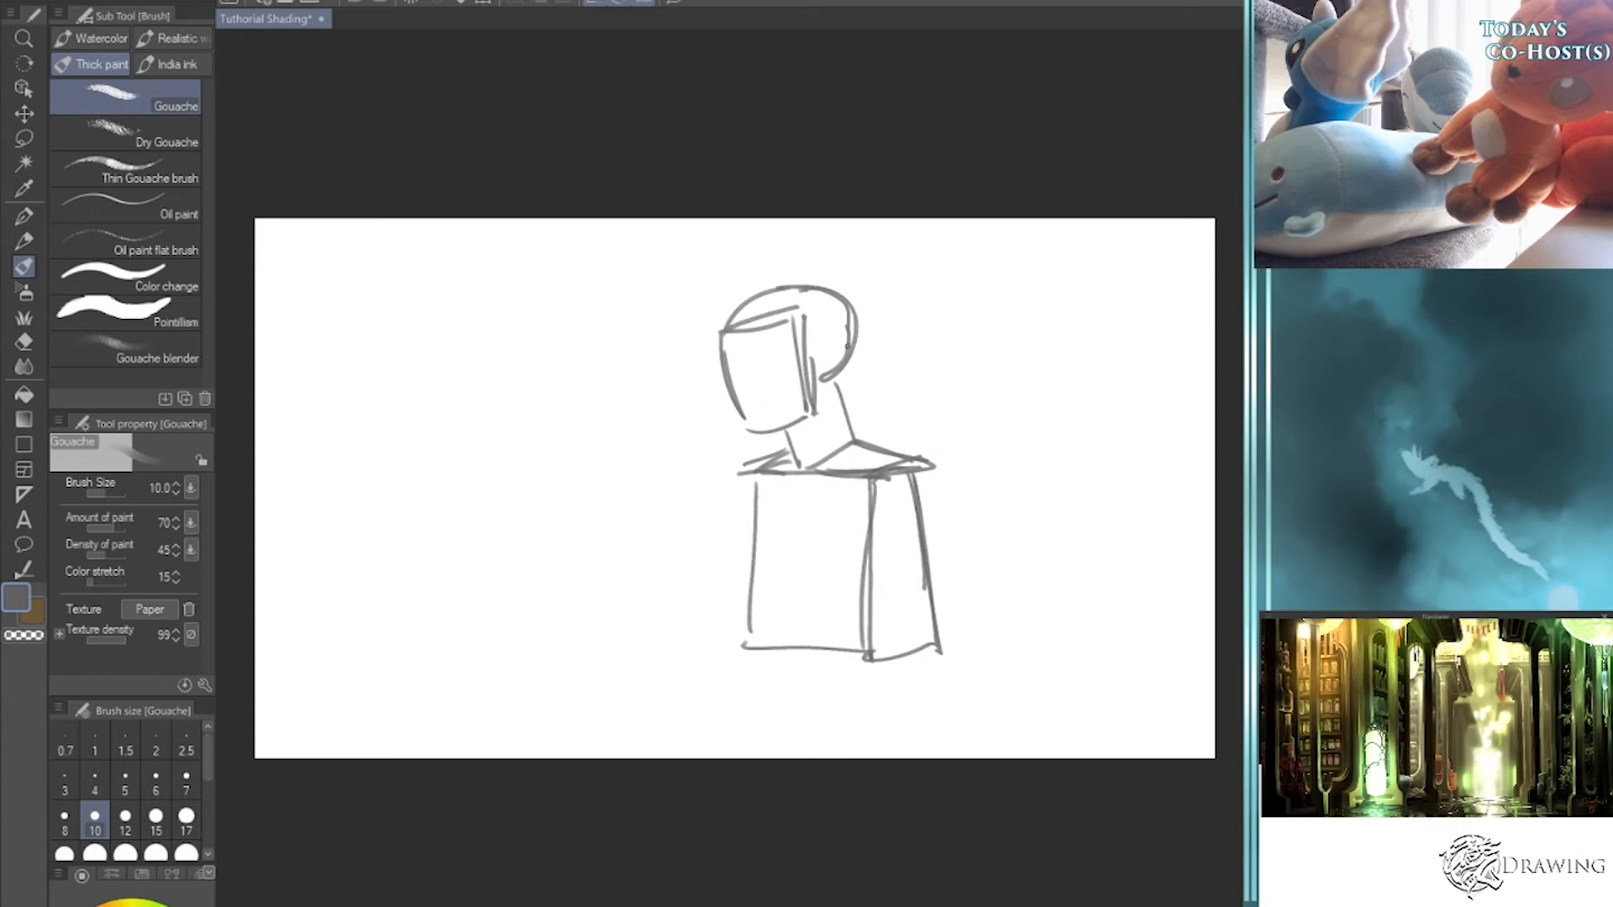
- Draw bold centre lines down the front planes of the face and the torso
left_click_drag(736, 327, 770, 447)
left_click_drag(756, 388, 767, 407)
key("ctrl+z")
key("ctrl+z")
left_click_drag(737, 330, 790, 651)
left_click_drag(802, 472, 786, 663)
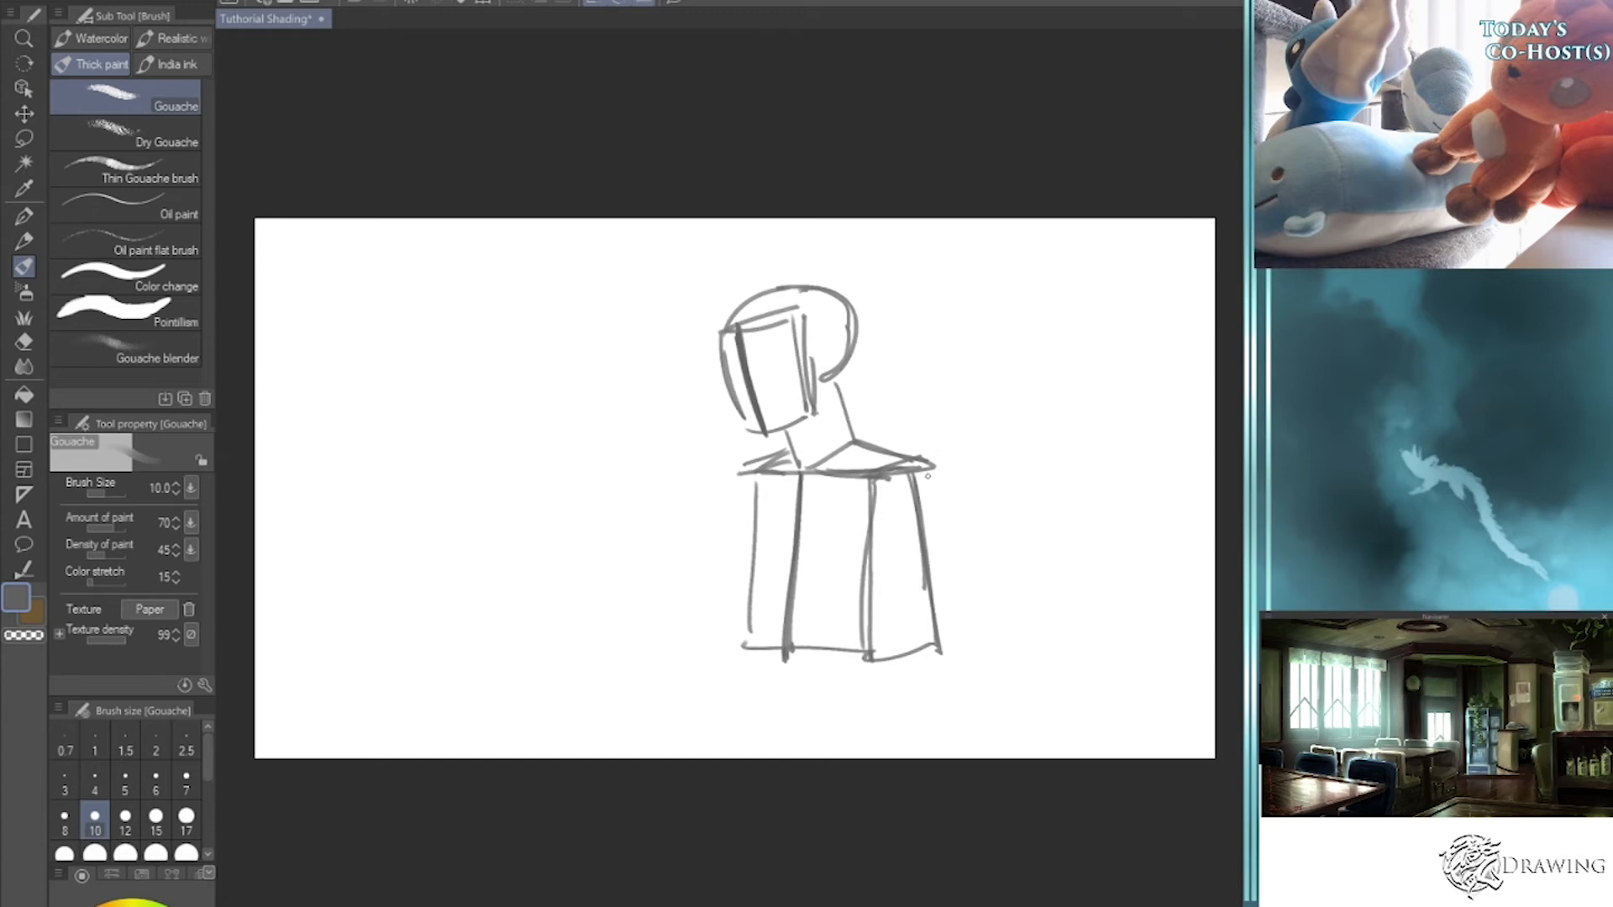
- Sketch the bent arm from the shoulder back to the waist, separating and hatching its side planes
mouse_move(892, 473)
left_mouse_down()
mouse_move(916, 462)
mouse_move(1021, 504)
left_mouse_up()
mouse_move(886, 478)
left_mouse_down()
mouse_move(881, 520)
mouse_move(1005, 556)
mouse_move(1050, 514)
left_mouse_up()
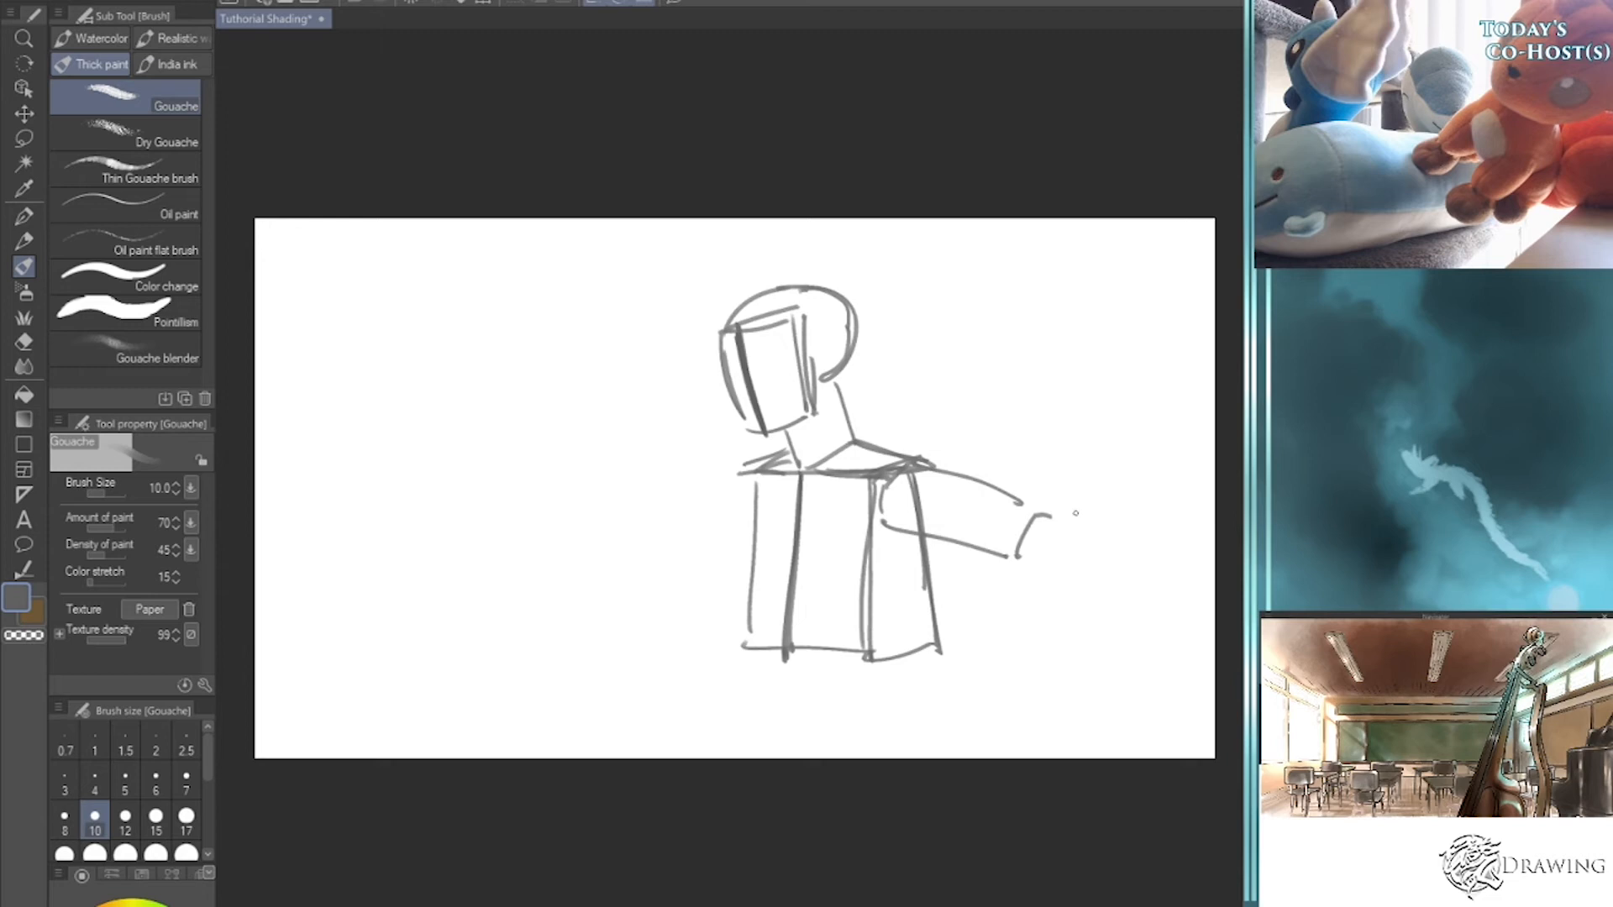
mouse_move(1014, 561)
left_mouse_down()
mouse_move(1052, 527)
mouse_move(1099, 550)
mouse_move(941, 620)
mouse_move(938, 644)
mouse_move(962, 652)
mouse_move(1099, 589)
mouse_move(1101, 550)
left_mouse_up()
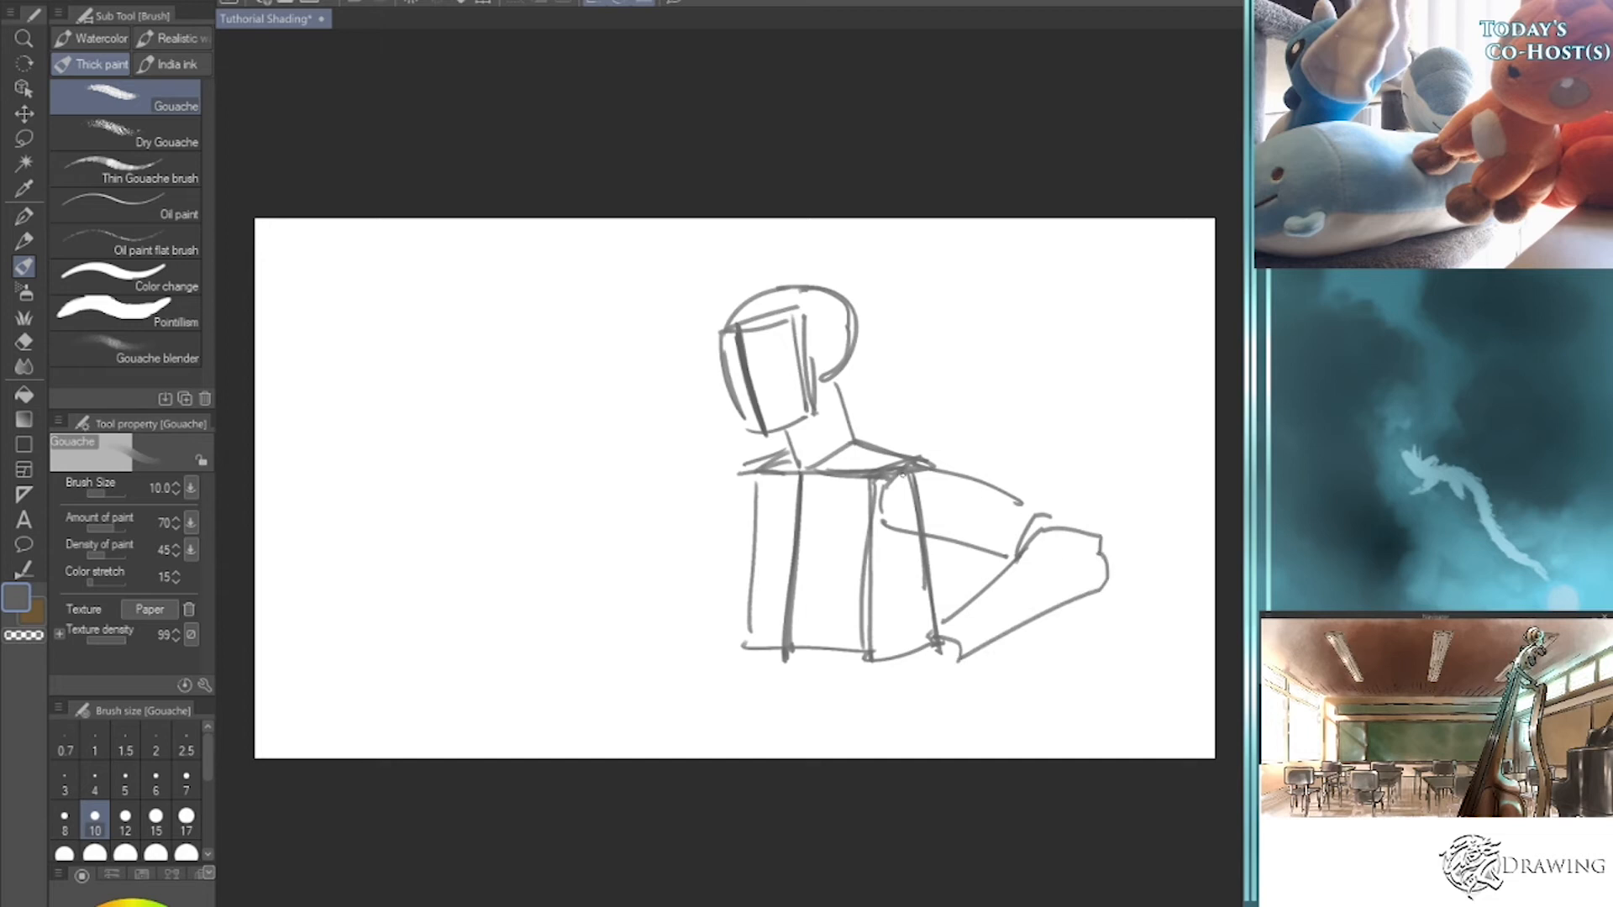
left_click_drag(886, 490, 1023, 529)
mouse_move(882, 504)
left_mouse_down()
mouse_move(967, 520)
mouse_move(1007, 551)
mouse_move(988, 614)
mouse_move(942, 636)
mouse_move(1086, 535)
left_mouse_up()
key("ctrl+z")
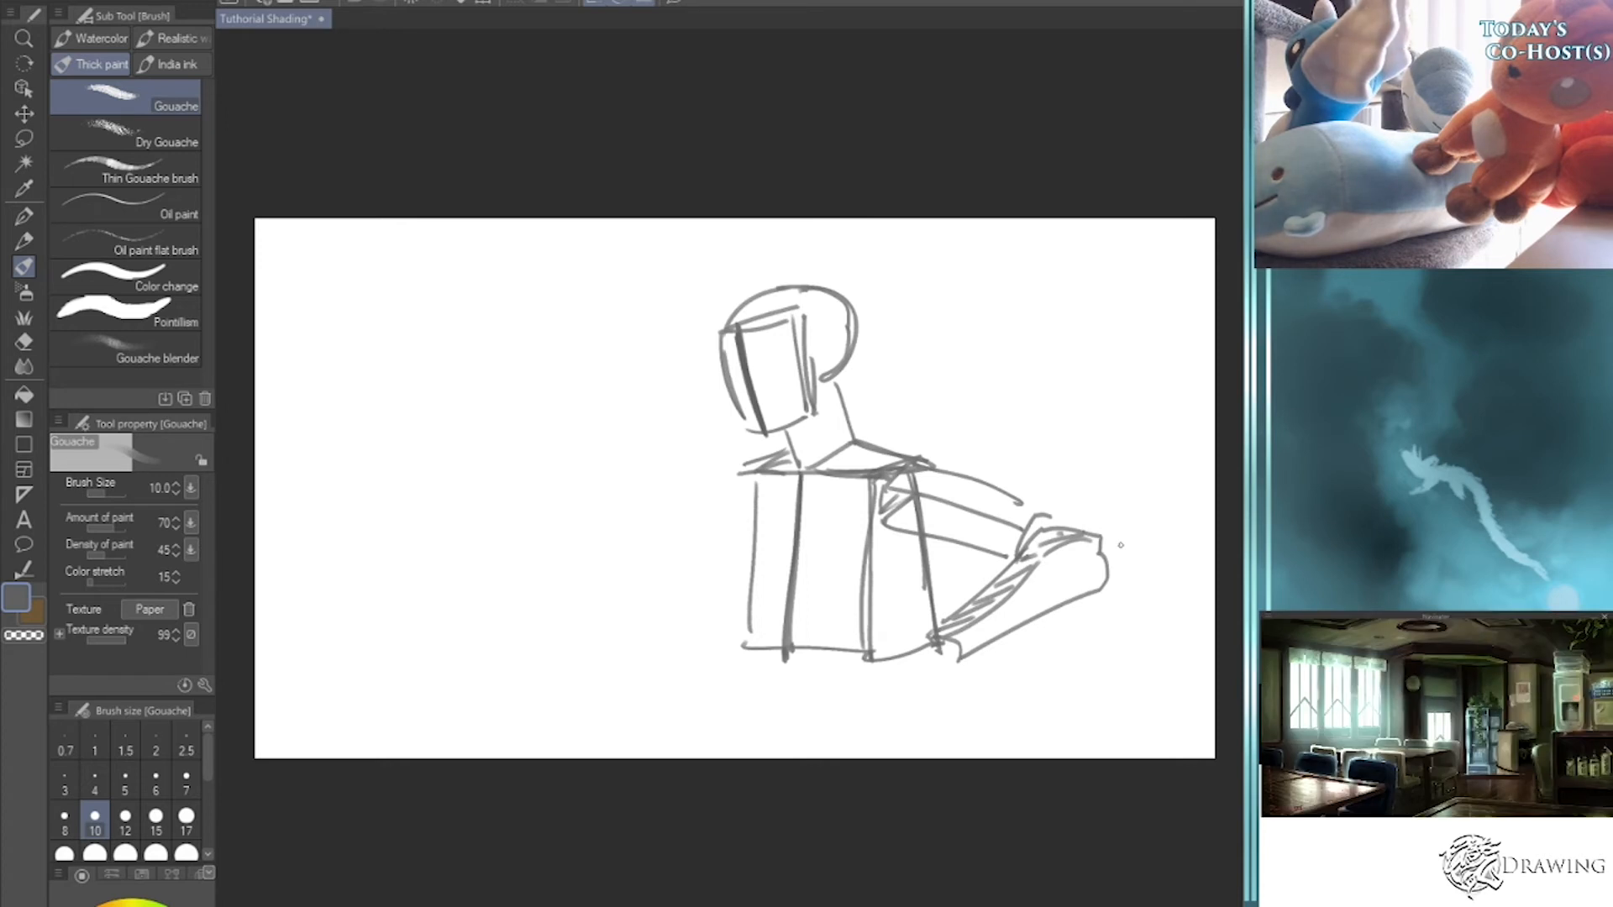
- Sketch the opposite shoulder, the waist and the hip block with the tops of the thighs beneath the torso
left_click_drag(752, 469, 724, 475)
mouse_move(716, 482)
left_mouse_down()
mouse_move(677, 569)
mouse_move(699, 616)
left_mouse_up()
mouse_move(744, 485)
left_mouse_down()
mouse_move(727, 647)
mouse_move(792, 758)
left_mouse_up()
left_click_drag(912, 652, 896, 754)
left_click_drag(729, 658, 752, 747)
mouse_move(854, 659)
left_mouse_down()
mouse_move(862, 751)
mouse_move(851, 722)
mouse_move(845, 746)
mouse_move(856, 716)
left_mouse_up()
key("ctrl+z")
key("ctrl+z")
mouse_move(857, 721)
left_mouse_down()
mouse_move(845, 743)
mouse_move(790, 753)
left_mouse_up()
mouse_move(766, 649)
left_mouse_down()
mouse_move(744, 736)
mouse_move(787, 753)
mouse_move(899, 725)
left_mouse_up()
mouse_move(905, 652)
left_mouse_down()
mouse_move(902, 759)
mouse_move(918, 759)
left_mouse_up()
mouse_move(749, 718)
left_mouse_down()
mouse_move(754, 759)
mouse_move(739, 760)
left_mouse_up()
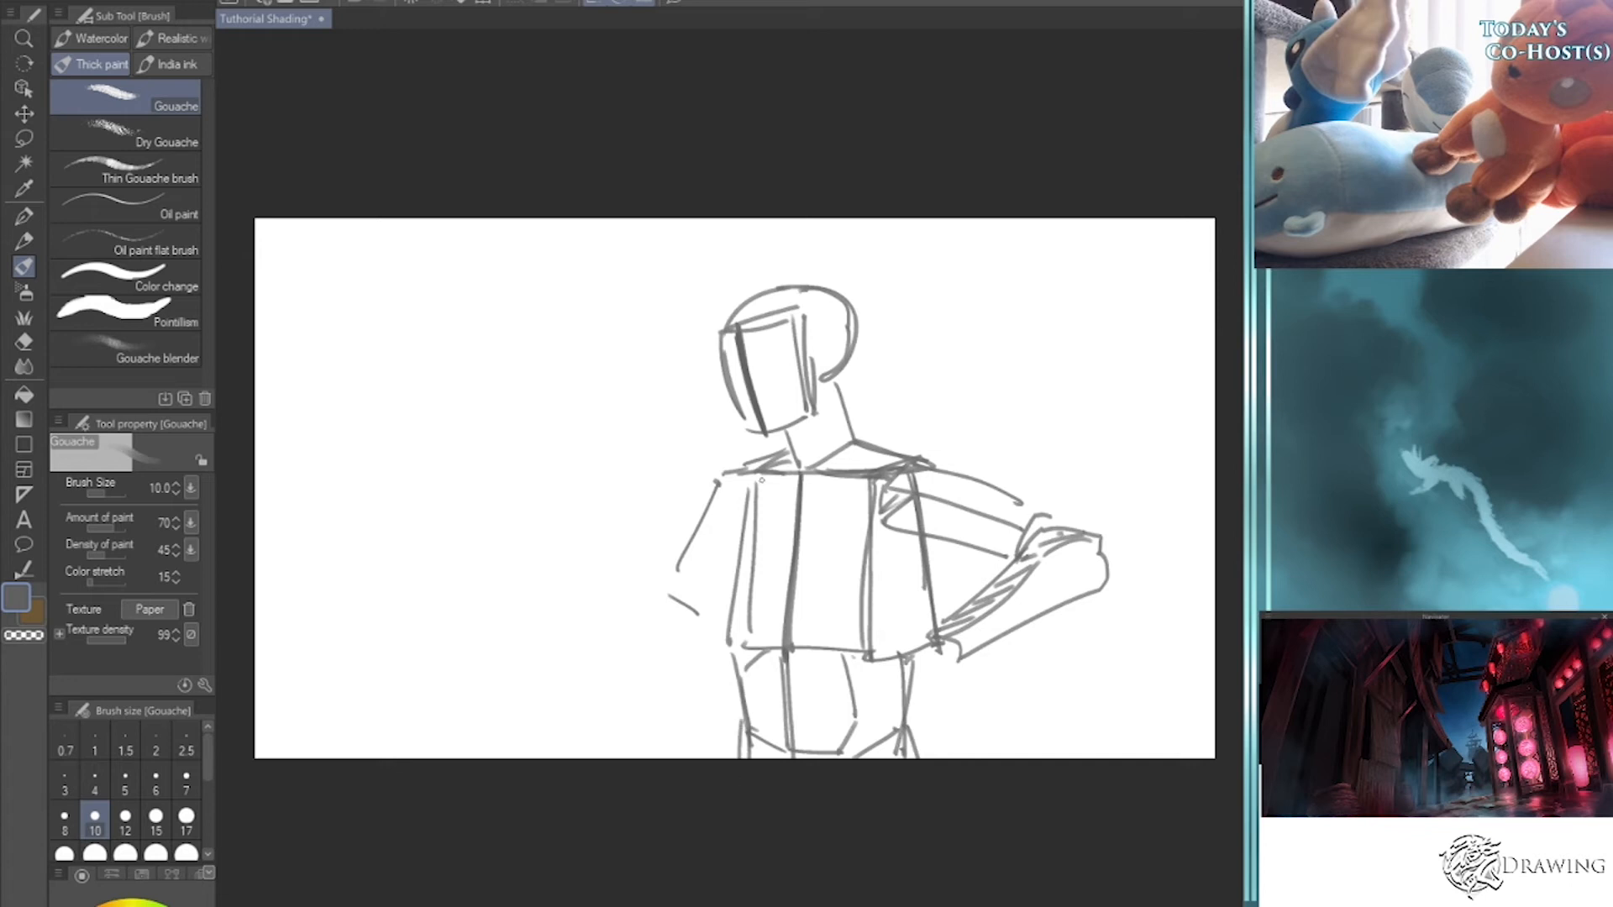
- Complete the lowered arm with upper arm and forearm blocks, hatching their inner side planes
mouse_move(699, 537)
left_mouse_down()
mouse_move(665, 594)
mouse_move(744, 561)
mouse_move(706, 628)
left_mouse_up()
mouse_move(751, 485)
left_mouse_down()
mouse_move(687, 603)
mouse_move(753, 490)
left_mouse_up()
left_click_drag(698, 613, 744, 519)
mouse_move(658, 606)
left_mouse_down()
mouse_move(586, 709)
mouse_move(686, 615)
mouse_move(694, 628)
mouse_move(614, 725)
mouse_move(581, 731)
left_mouse_up()
left_click_drag(582, 727, 601, 739)
mouse_move(682, 622)
left_mouse_down()
mouse_move(660, 671)
mouse_move(678, 662)
mouse_move(620, 707)
mouse_move(625, 725)
left_mouse_up()
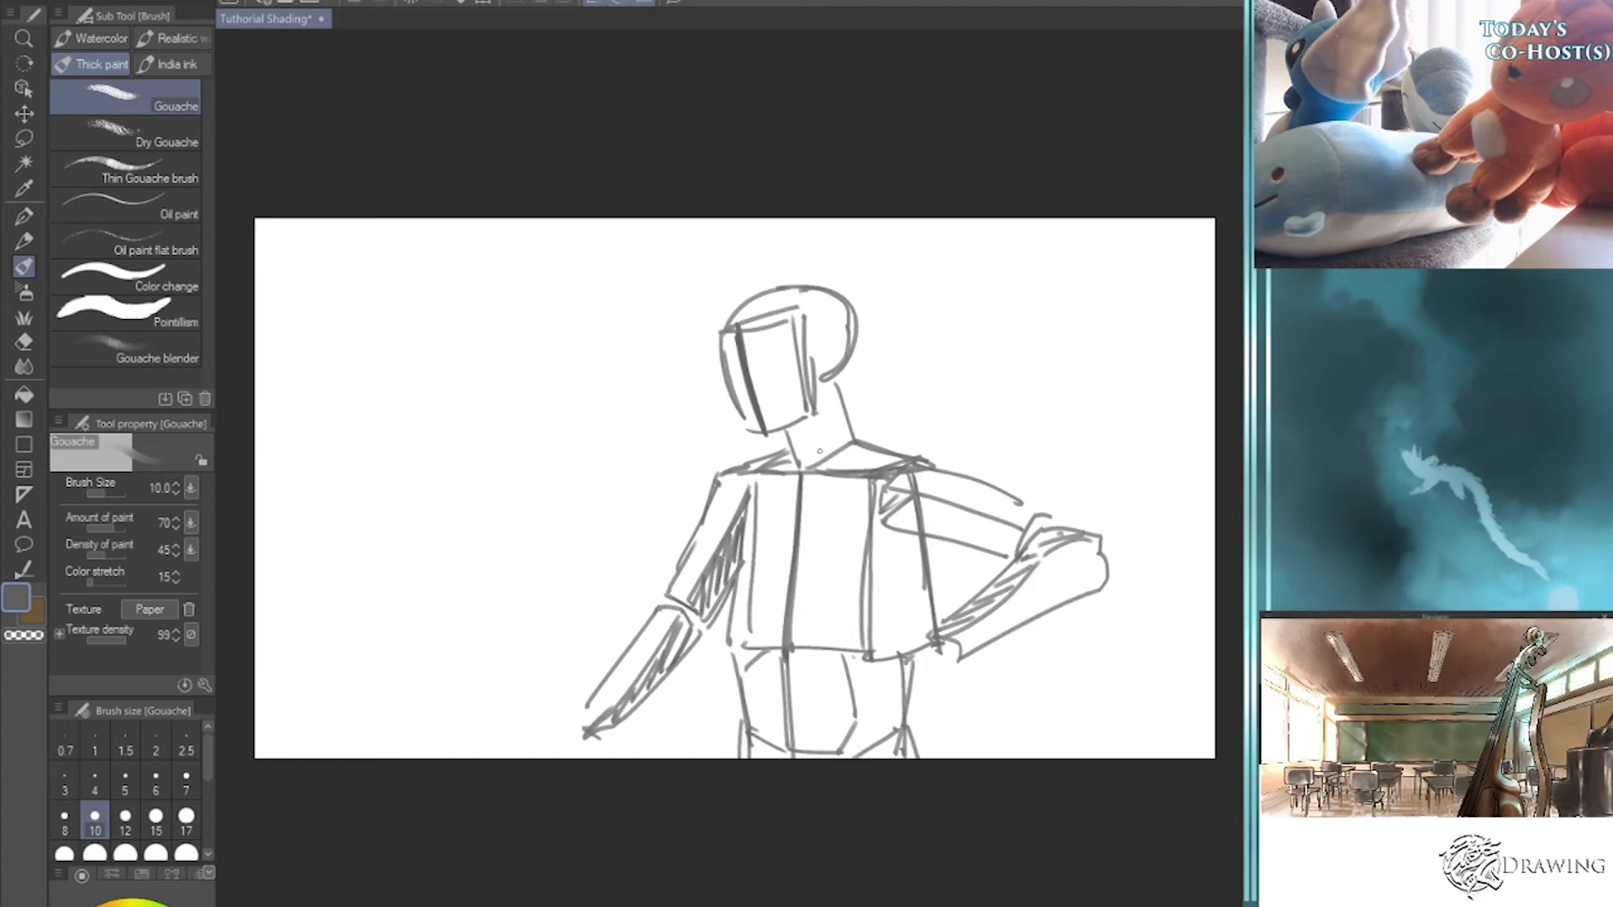
- Hatch the shaded side plane of the neck below the head
left_click_drag(821, 433, 809, 459)
left_click_drag(825, 389, 823, 455)
left_click_drag(845, 415, 838, 445)
left_click_drag(847, 387, 828, 434)
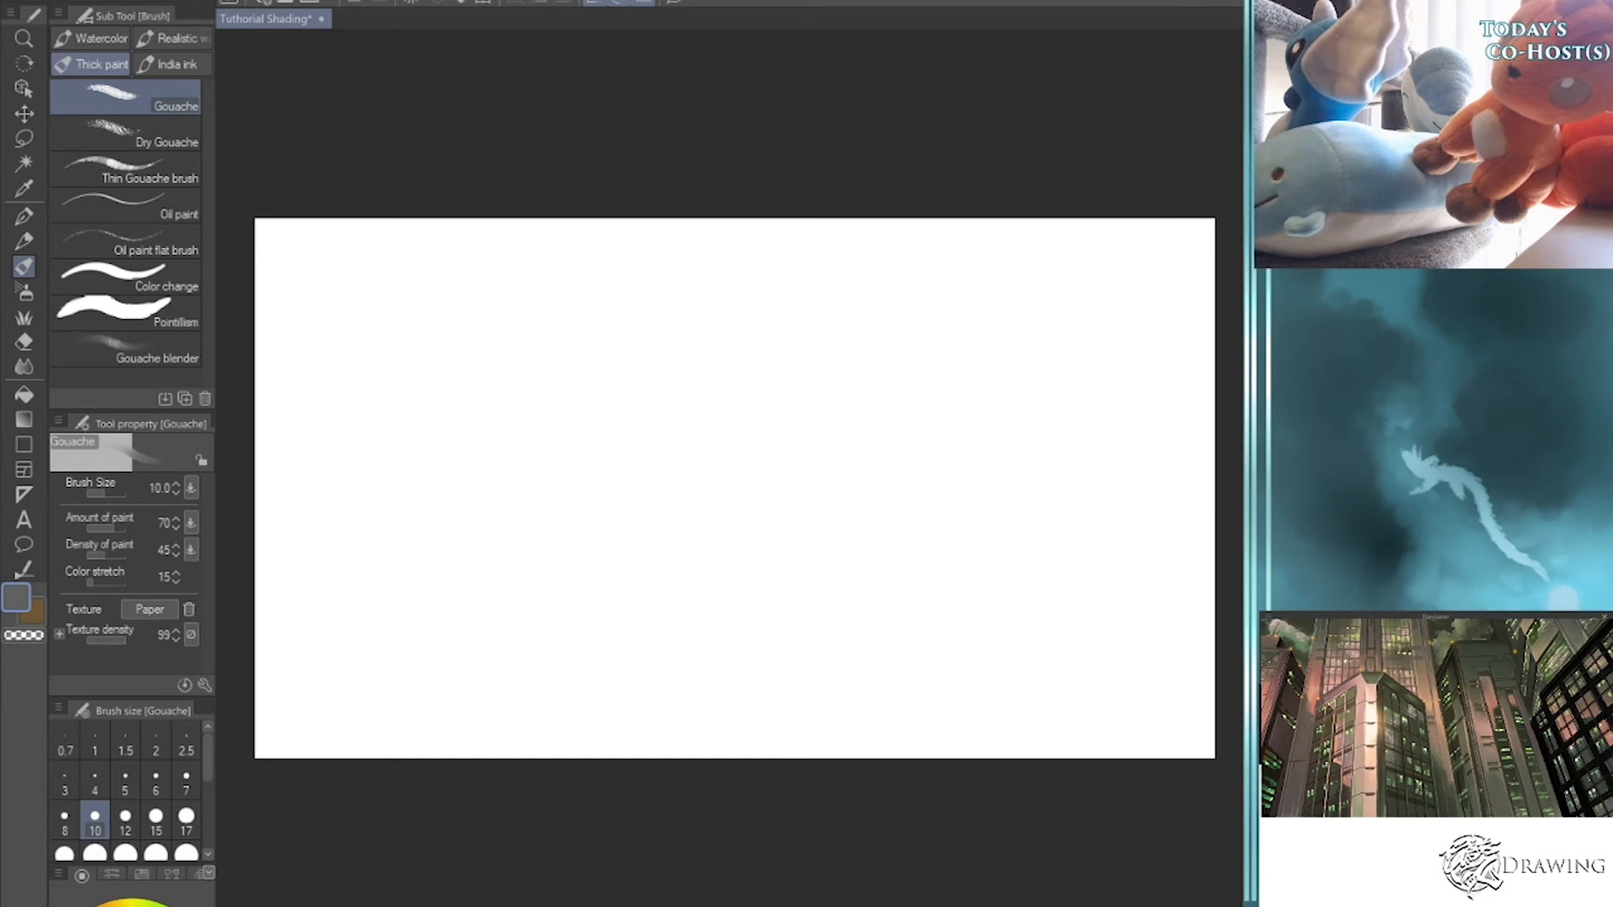
- Paint a broad diagonal mass of mid-grey across the blank canvas with the Gouache brush at size 300
key("bracketright")
key("bracketright")
key("bracketright")
key("bracketright")
key("bracketright")
key("bracketright")
key("bracketright")
key("bracketright")
key("bracketright")
key("bracketright")
key("bracketright")
key("bracketright")
key("bracketright")
key("bracketright")
key("bracketright")
key("bracketright")
key("bracketright")
key("bracketright")
left_click_drag(641, 515, 935, 308)
left_click_drag(555, 618, 994, 338)
left_click_drag(621, 605, 999, 373)
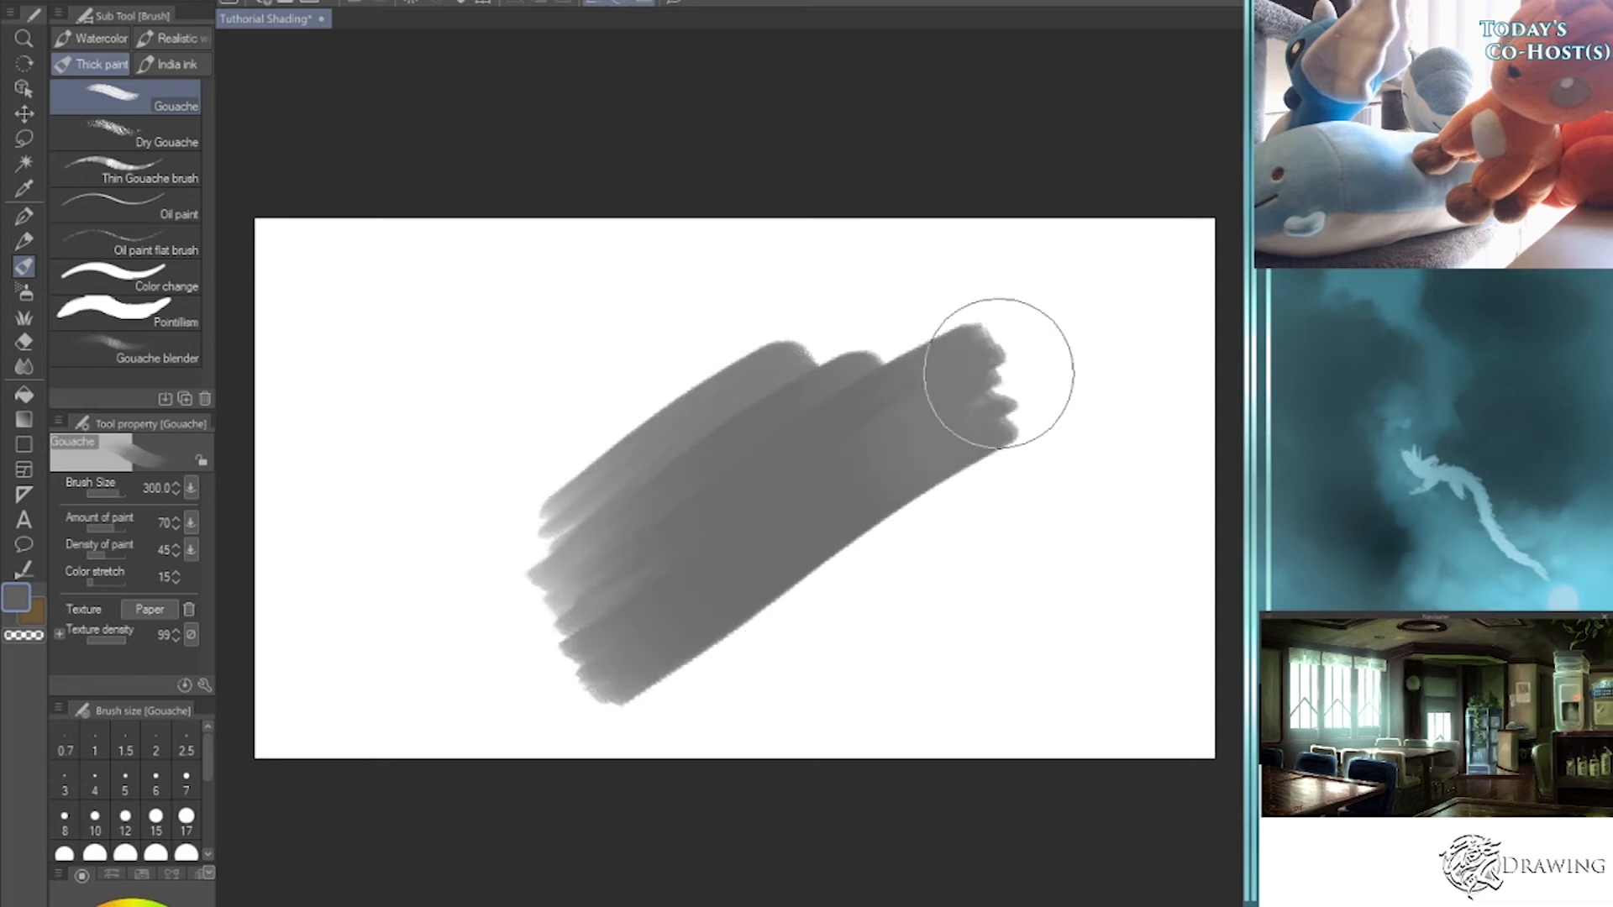
left_click_drag(697, 639, 1029, 403)
left_click_drag(572, 588, 869, 286)
left_click_drag(446, 591, 831, 363)
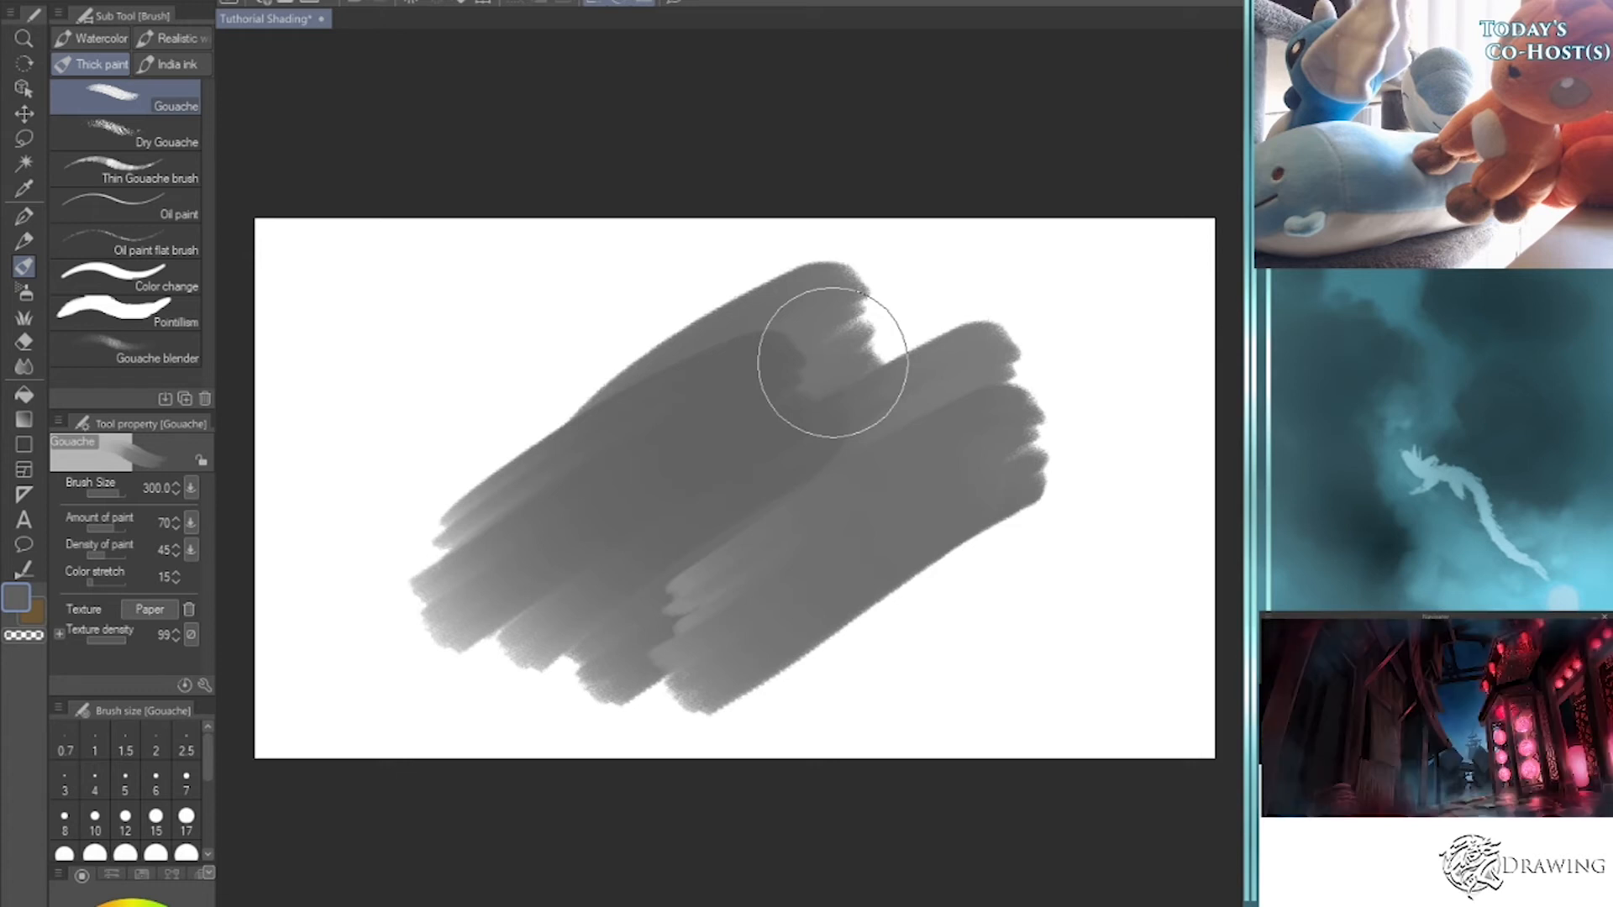
left_click_drag(671, 618, 991, 395)
left_click_drag(745, 669, 1029, 458)
left_click_drag(840, 660, 1026, 477)
mouse_move(767, 564)
left_mouse_down()
mouse_move(848, 414)
mouse_move(612, 386)
mouse_move(562, 432)
mouse_move(814, 533)
mouse_move(1107, 471)
left_mouse_up()
- Paint white vertical streaks over the grey mass at brush size 40
left_click(94, 905)
key("bracketleft")
key("bracketleft")
key("bracketleft")
key("bracketleft")
key("bracketleft")
key("bracketleft")
key("bracketleft")
key("bracketleft")
key("bracketleft")
key("bracketleft")
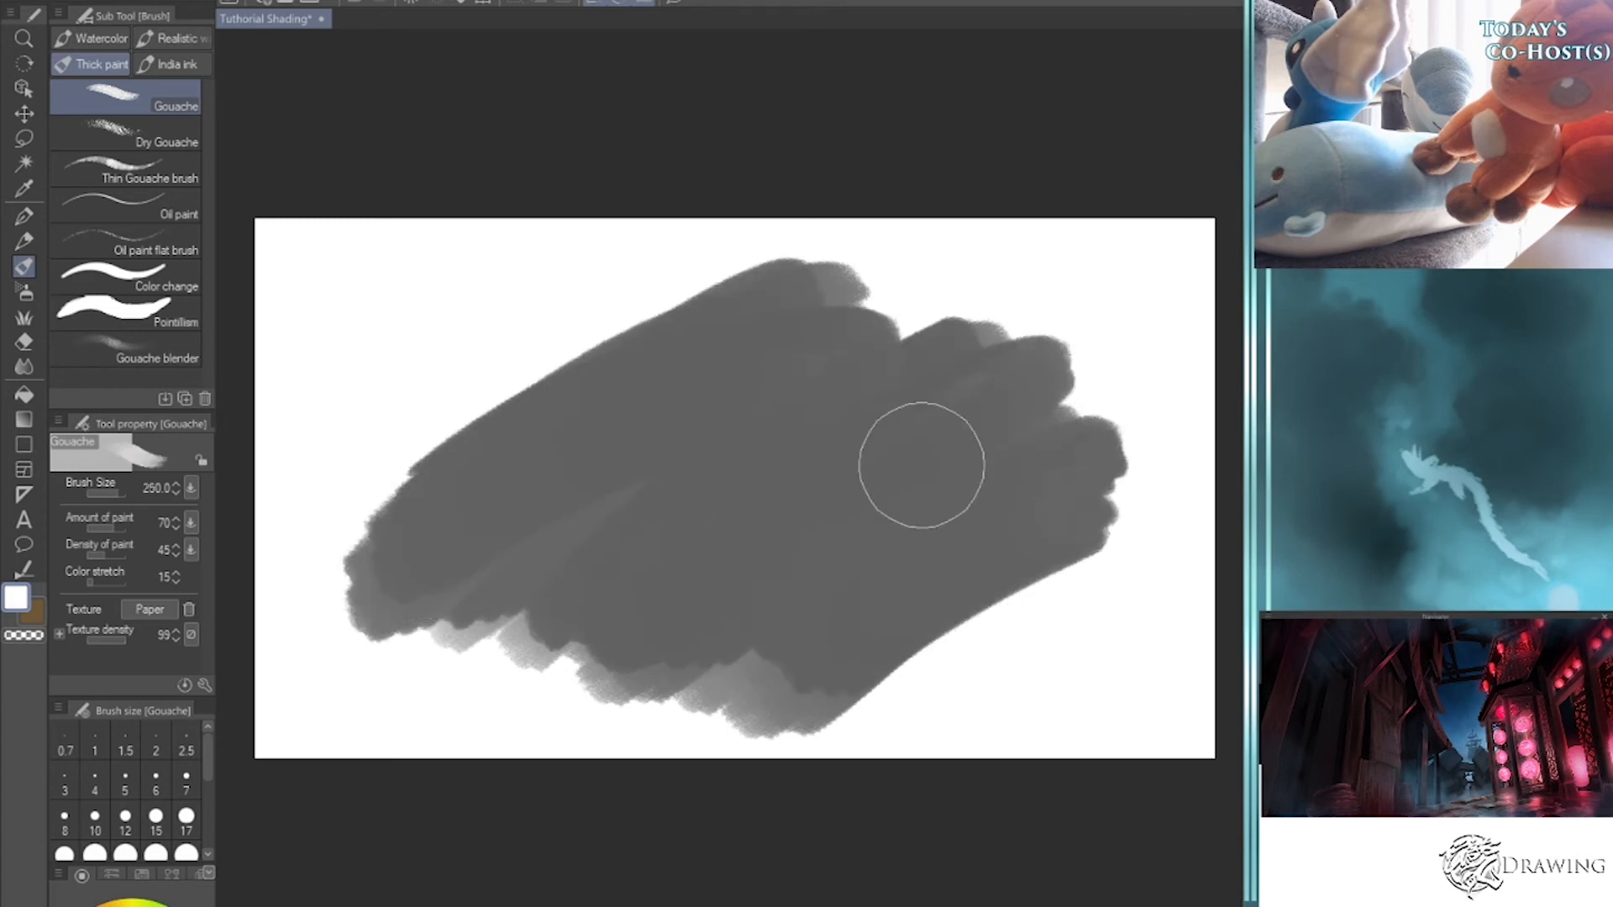
key("bracketleft")
key("bracketleft")
mouse_move(910, 417)
left_mouse_down()
mouse_move(905, 580)
mouse_move(922, 412)
left_mouse_up()
key("bracketright")
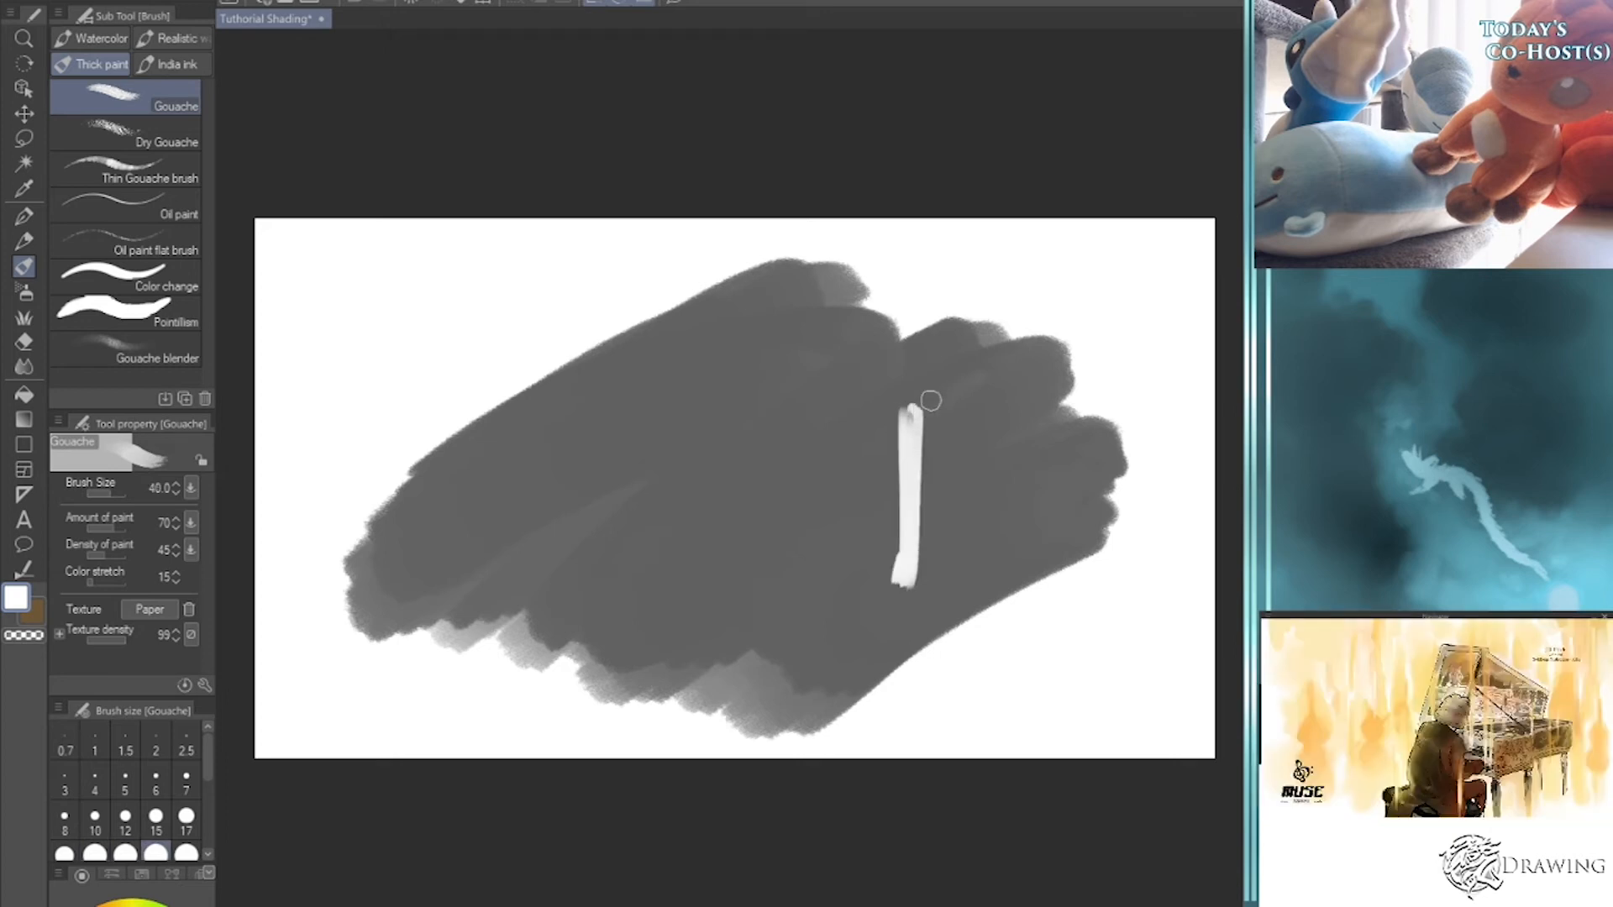
mouse_move(853, 367)
left_mouse_down()
mouse_move(864, 481)
mouse_move(873, 374)
mouse_move(836, 445)
mouse_move(820, 360)
left_mouse_up()
left_click_drag(914, 414, 911, 545)
- Paint a lighter grey shape with hanging drips over the white streaks, enlarging the brush to 50
left_click(824, 525, "alt")
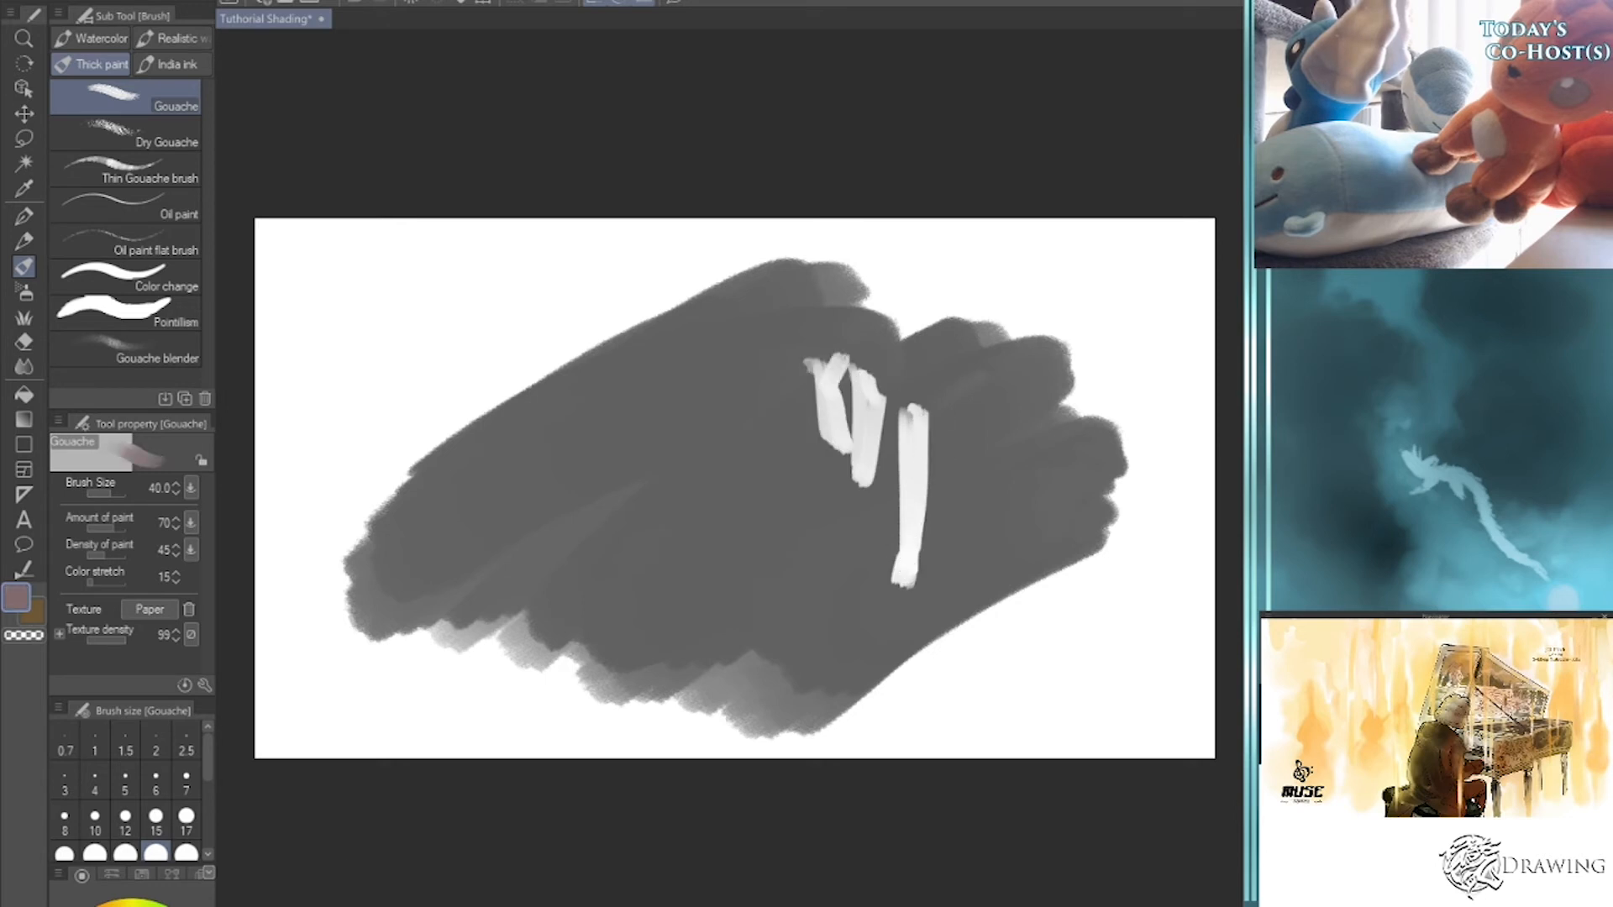
key("bracketleft")
mouse_move(887, 483)
left_mouse_down()
mouse_move(892, 584)
mouse_move(894, 471)
mouse_move(896, 588)
mouse_move(897, 472)
left_mouse_up()
mouse_move(850, 379)
left_mouse_down()
mouse_move(867, 483)
mouse_move(859, 384)
mouse_move(832, 369)
mouse_move(842, 441)
mouse_move(803, 356)
left_mouse_up()
key("]")
key("]")
mouse_move(947, 306)
left_mouse_down()
mouse_move(966, 396)
mouse_move(903, 587)
left_mouse_up()
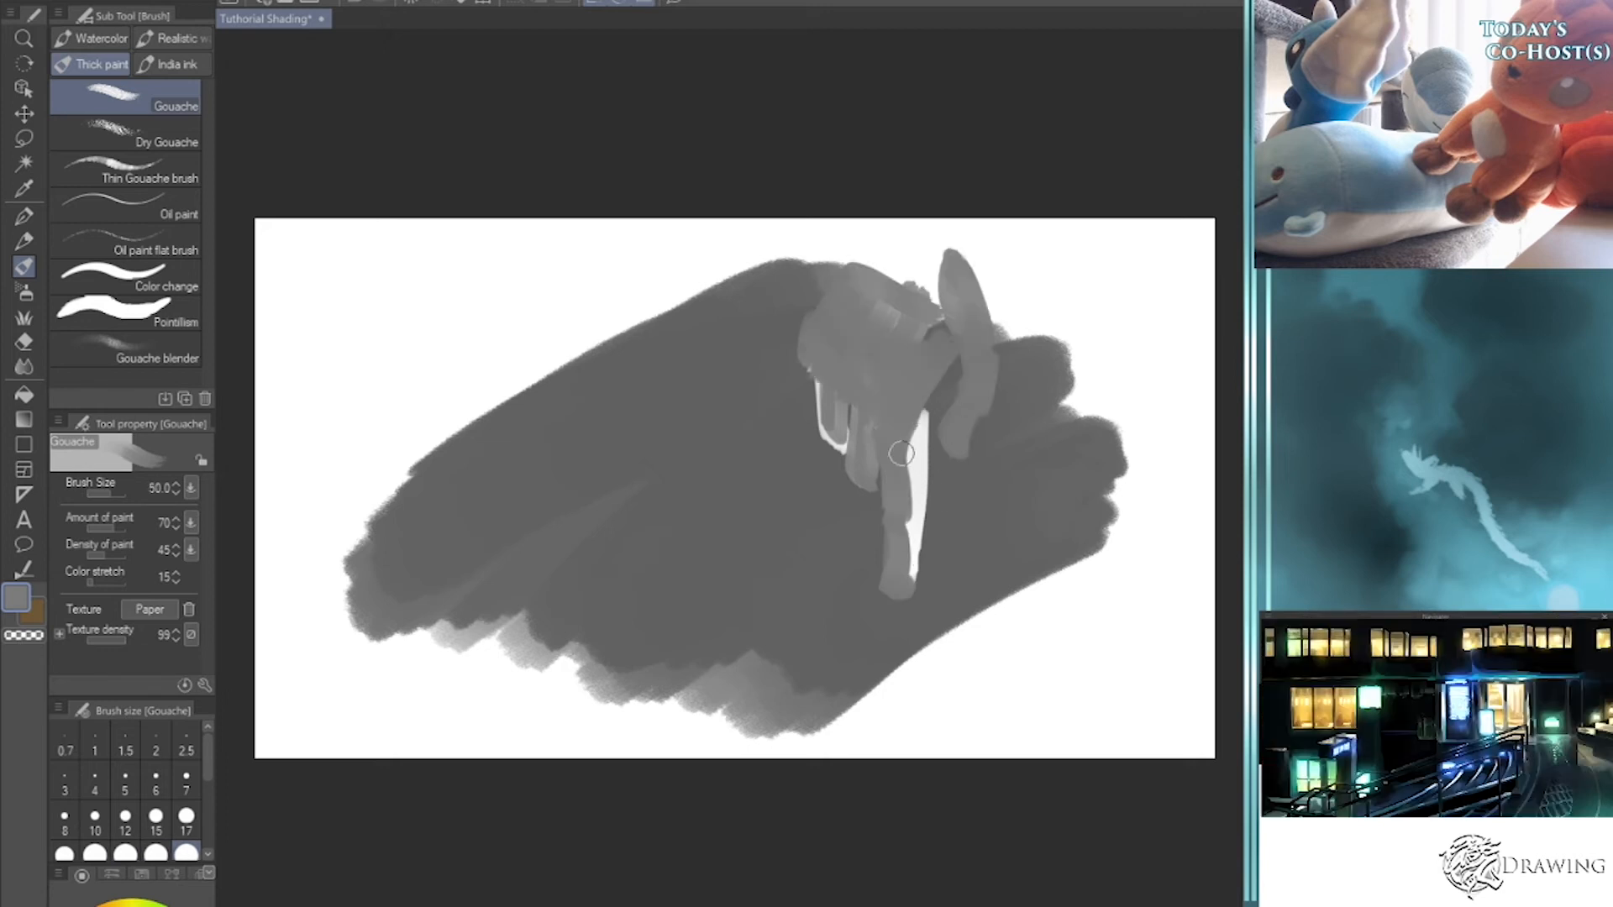
- Block in the hand's shadow plane in dark grey and its lit plane in near-white with the Gouache brush at size 20
mouse_move(907, 424)
left_mouse_down()
mouse_move(936, 287)
mouse_move(907, 311)
mouse_move(936, 278)
mouse_move(910, 251)
mouse_move(821, 316)
mouse_move(862, 247)
mouse_move(908, 260)
mouse_move(900, 275)
mouse_move(929, 243)
left_mouse_up()
key("]")
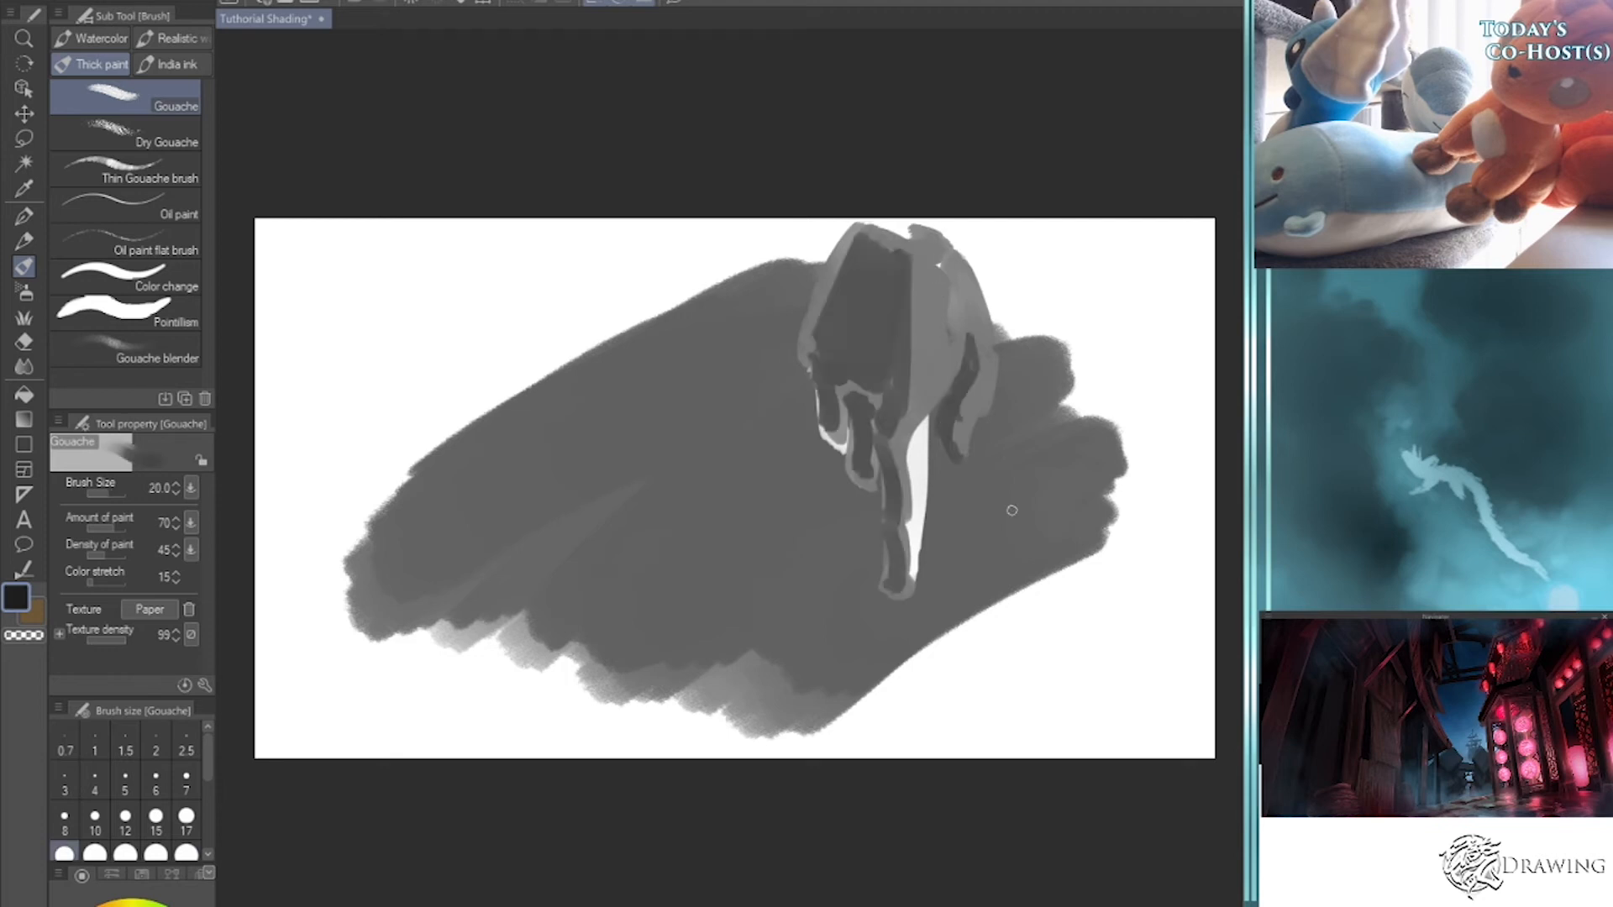
left_click(925, 452, "alt")
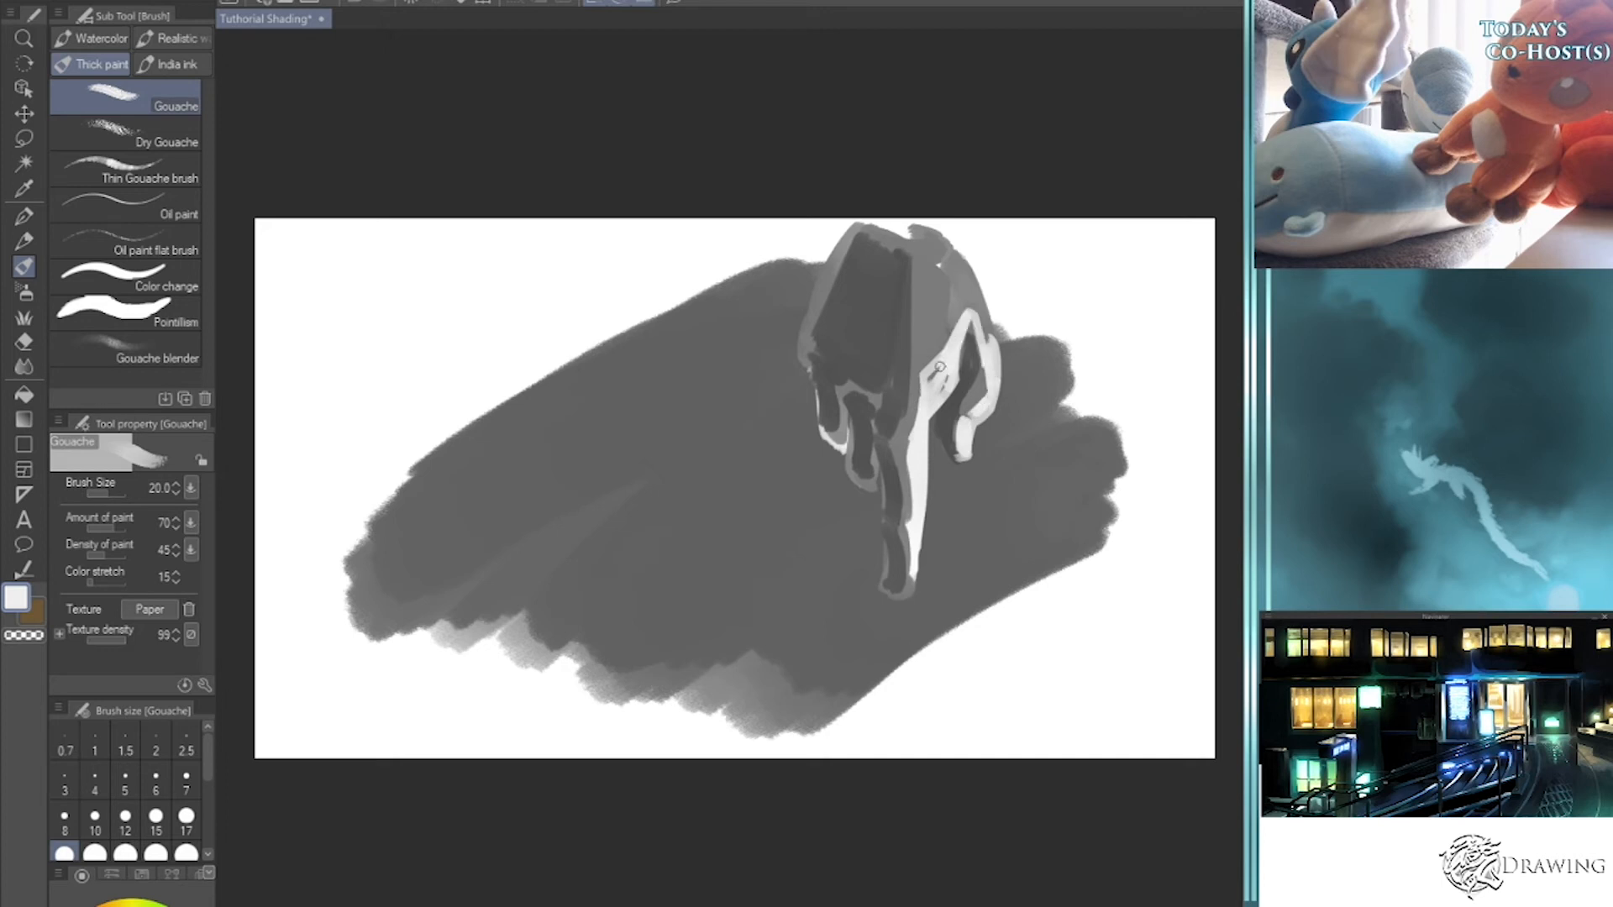
left_click_drag(939, 367, 944, 313)
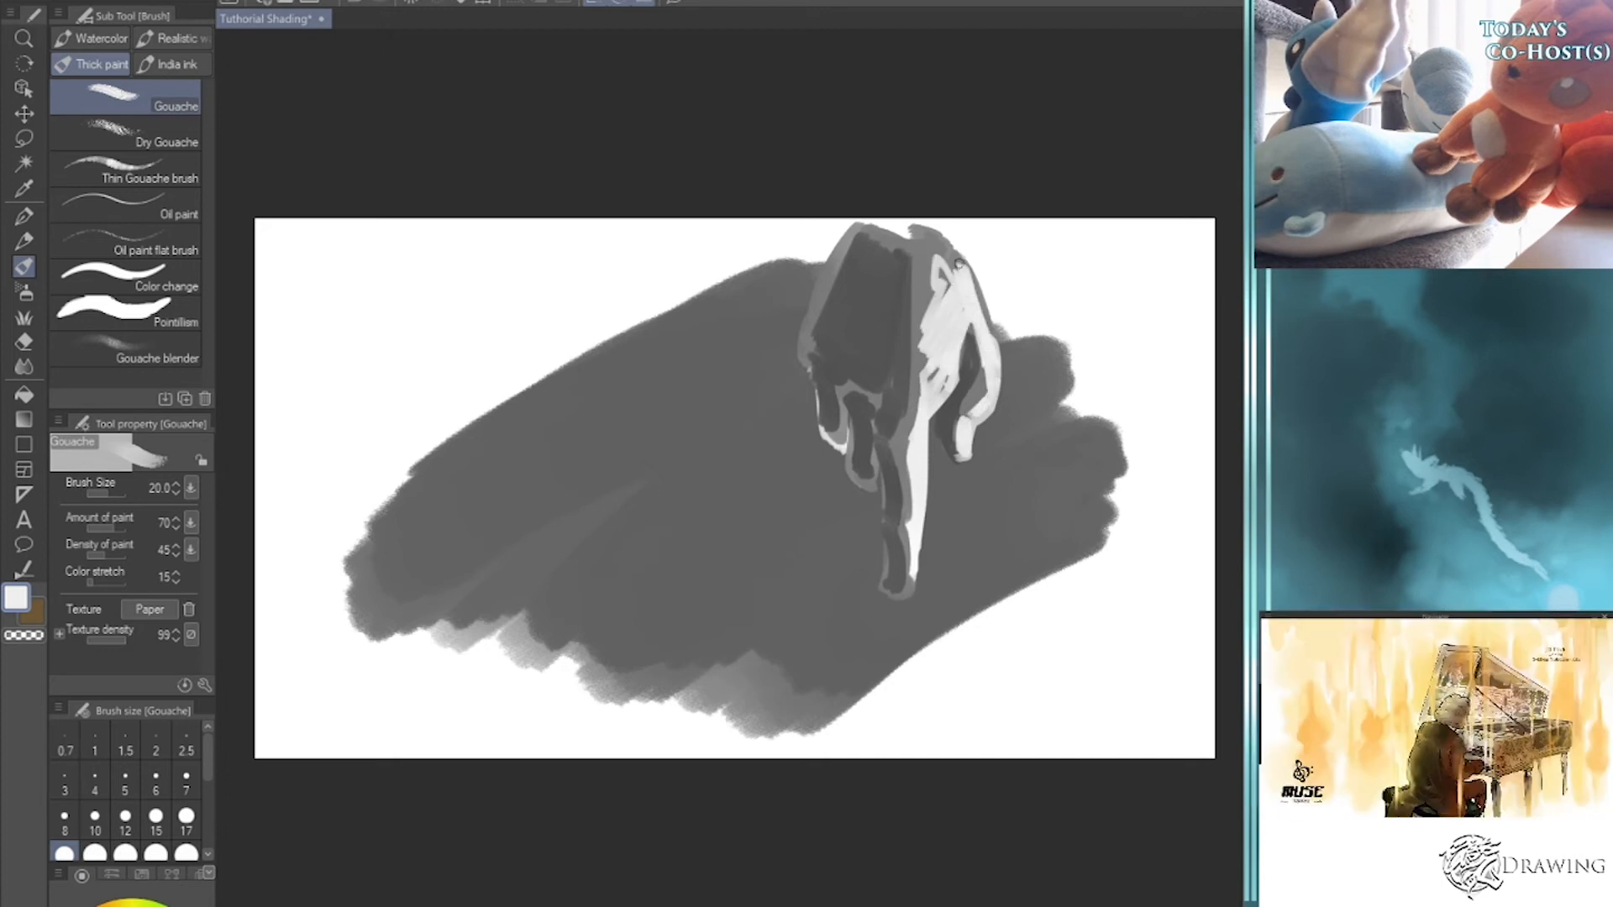
- Add a dark, grey-outlined finger on the hand's shadow side and draw a grey arrow on the blank area showing the light direction
left_click_drag(833, 267, 853, 237)
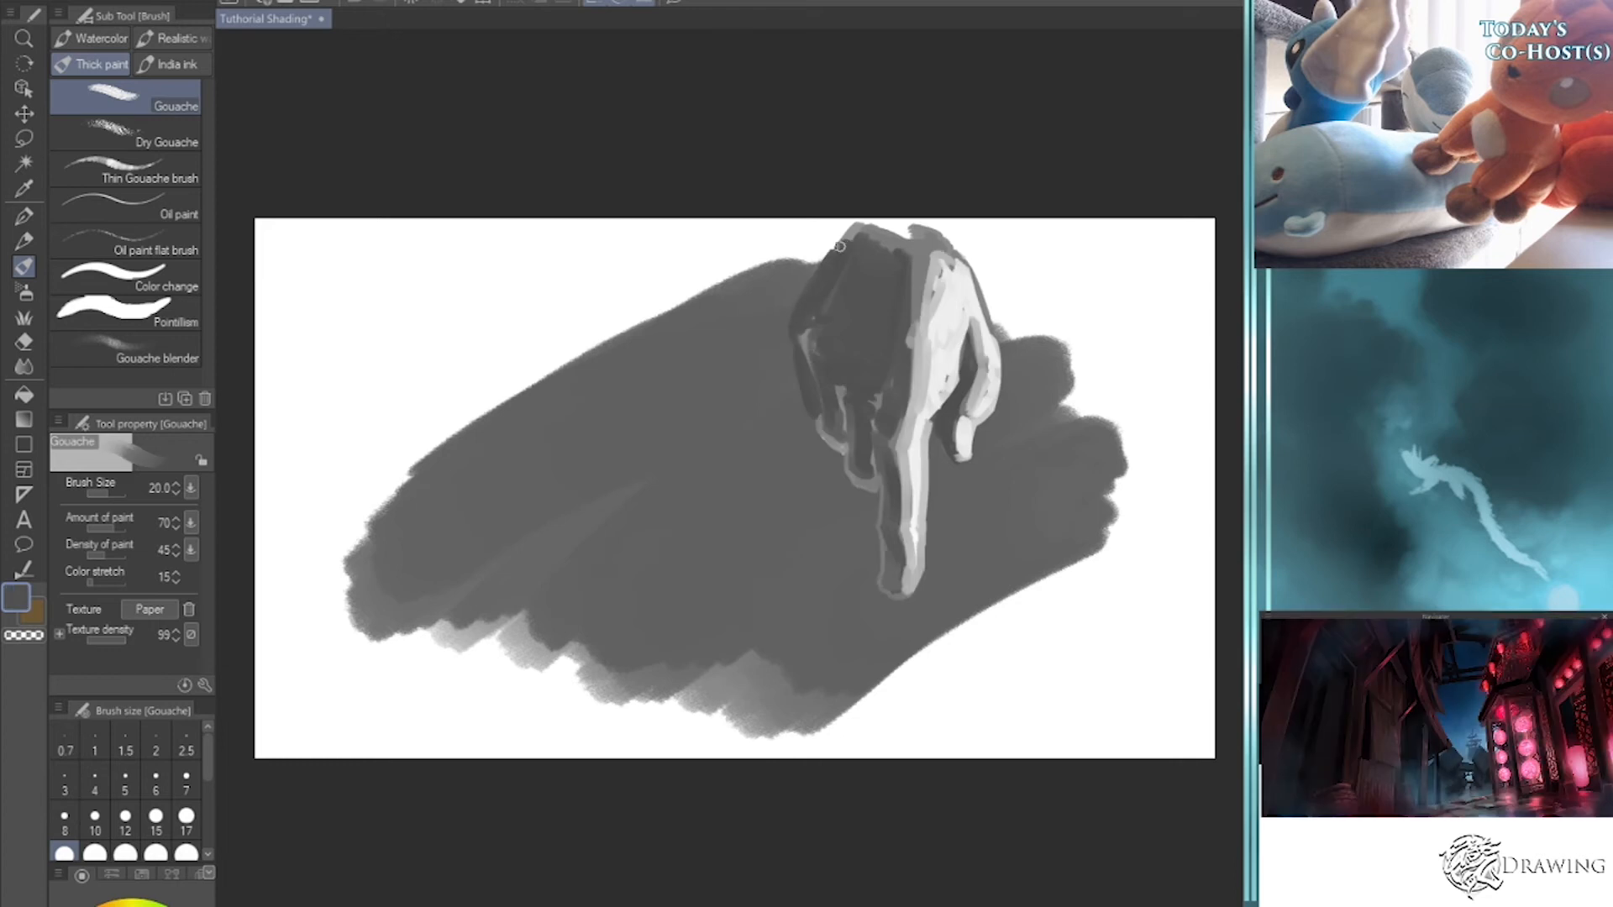
left_click(815, 340, "alt")
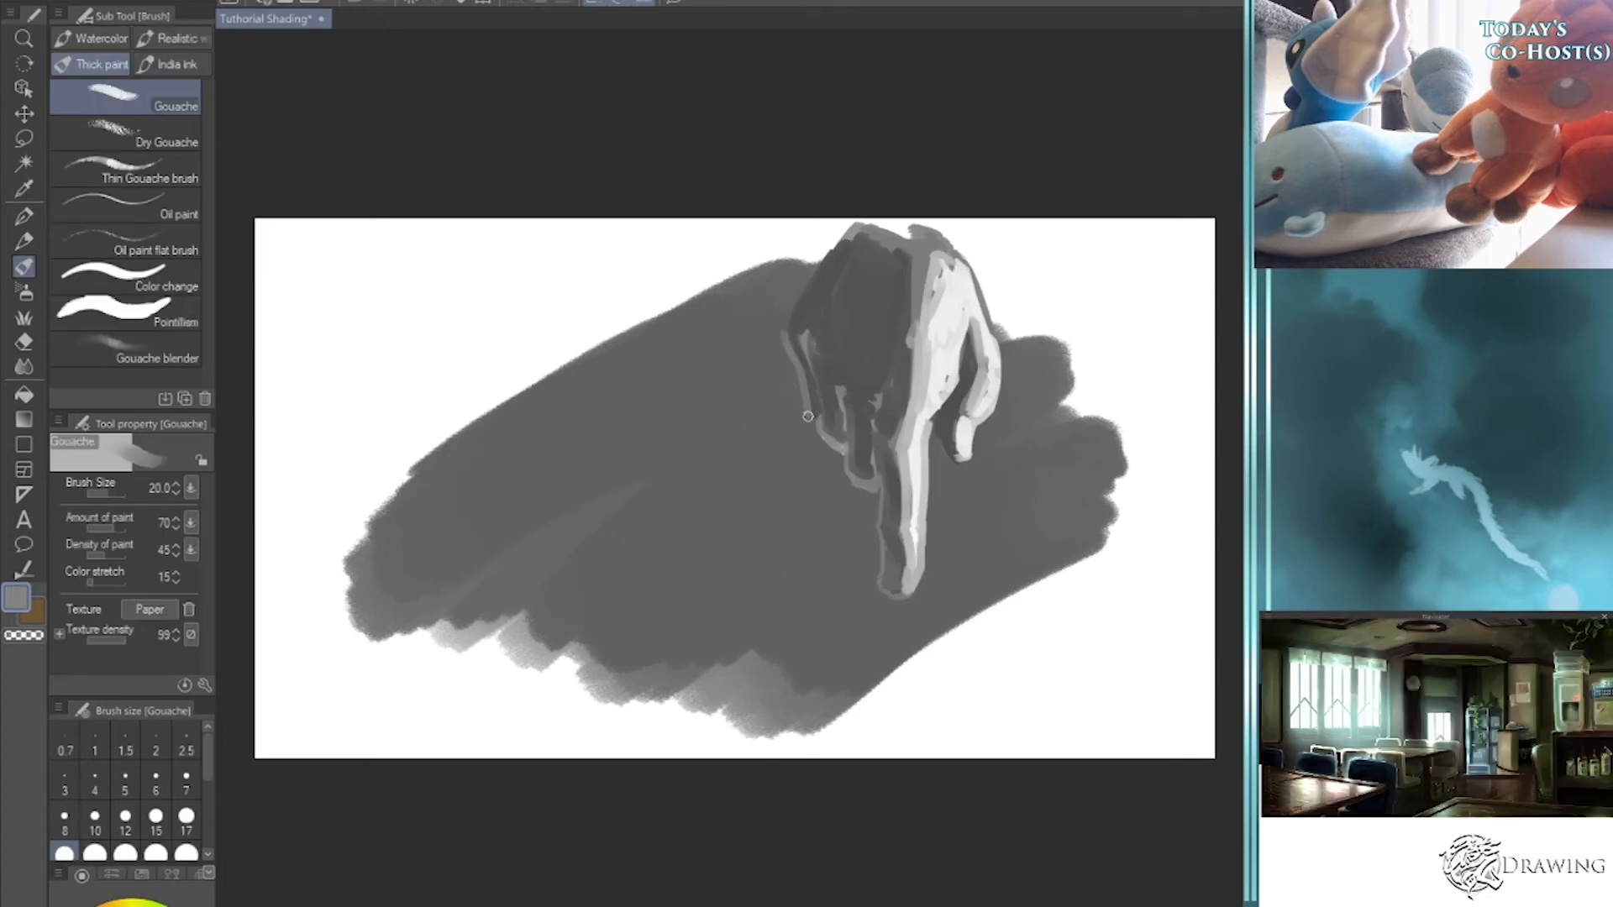
left_click_drag(1133, 709, 1064, 668)
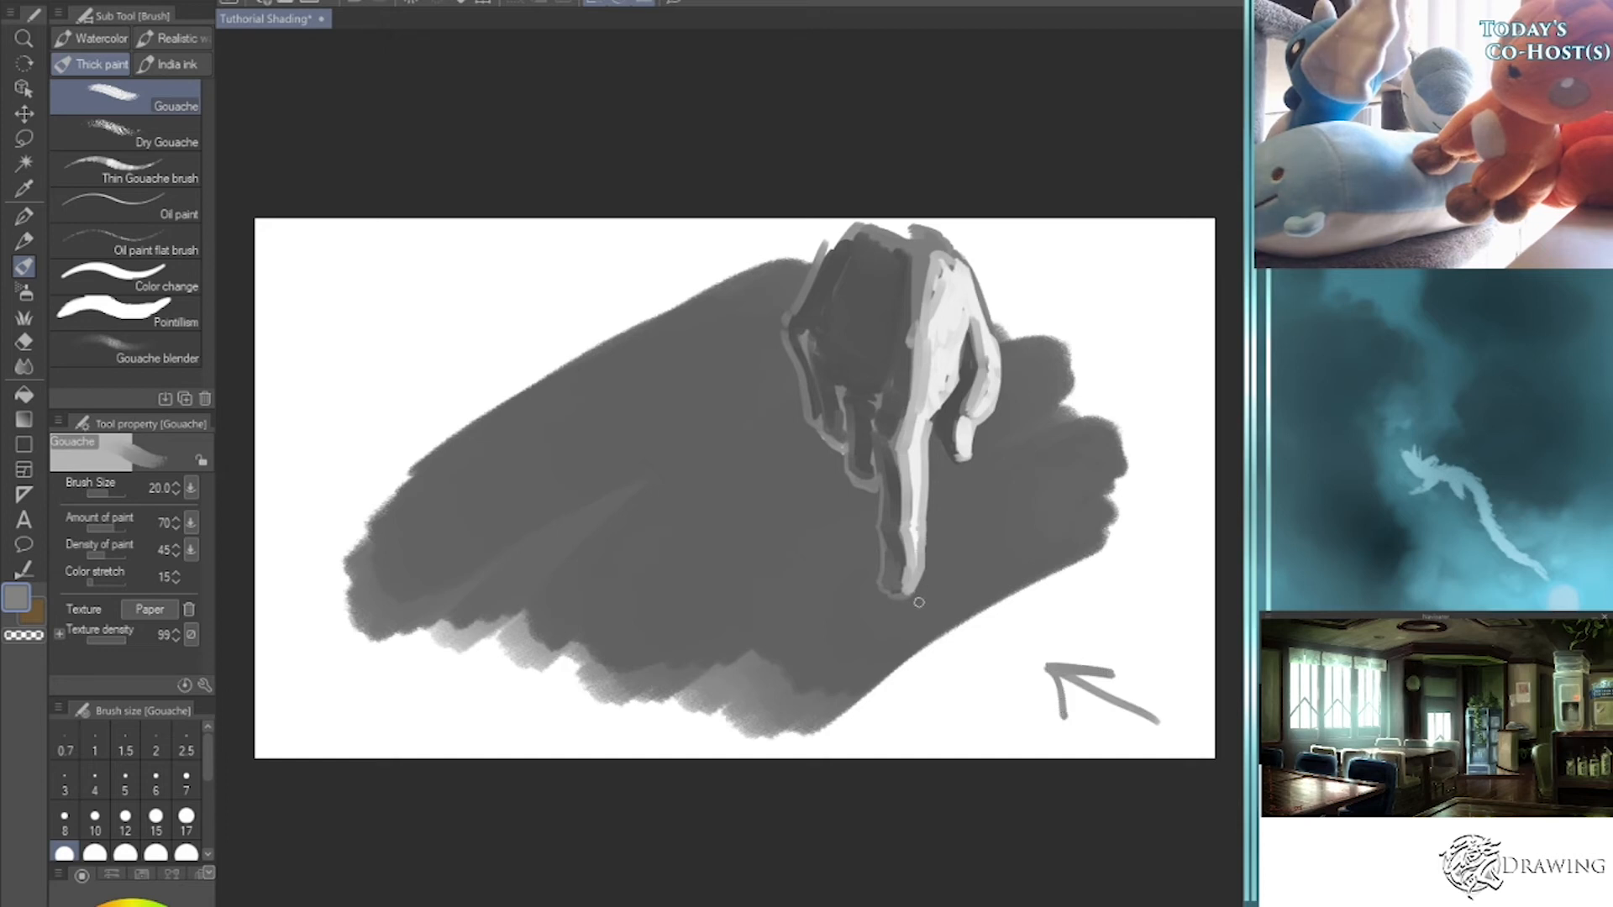
- Paint a black cast shadow running diagonally up from the fingertip into a wide mass, using Gouache at size 50
left_click(101, 906)
mouse_move(871, 588)
left_mouse_down()
mouse_move(542, 428)
mouse_move(756, 530)
left_mouse_up()
key("]")
key("]")
key("]")
left_click_drag(469, 369, 771, 526)
left_click_drag(470, 372, 710, 496)
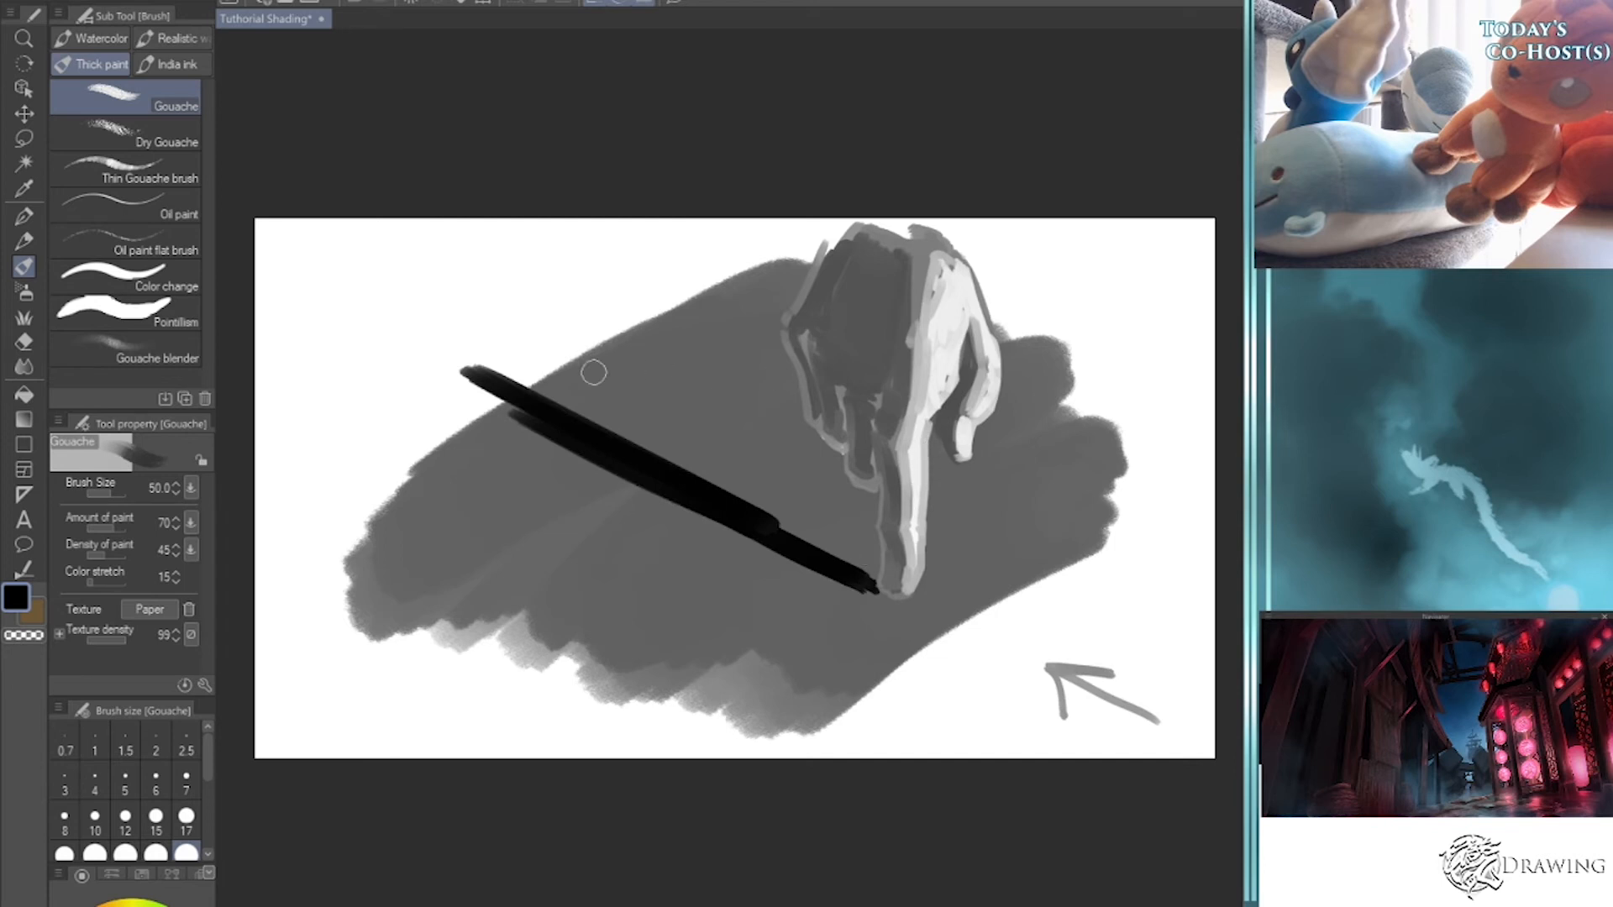
mouse_move(680, 477)
left_mouse_down()
mouse_move(564, 399)
mouse_move(625, 431)
mouse_move(547, 355)
mouse_move(618, 398)
mouse_move(614, 366)
mouse_move(670, 424)
mouse_move(641, 415)
mouse_move(624, 448)
mouse_move(572, 369)
mouse_move(569, 420)
mouse_move(546, 427)
mouse_move(667, 473)
left_mouse_up()
key("]")
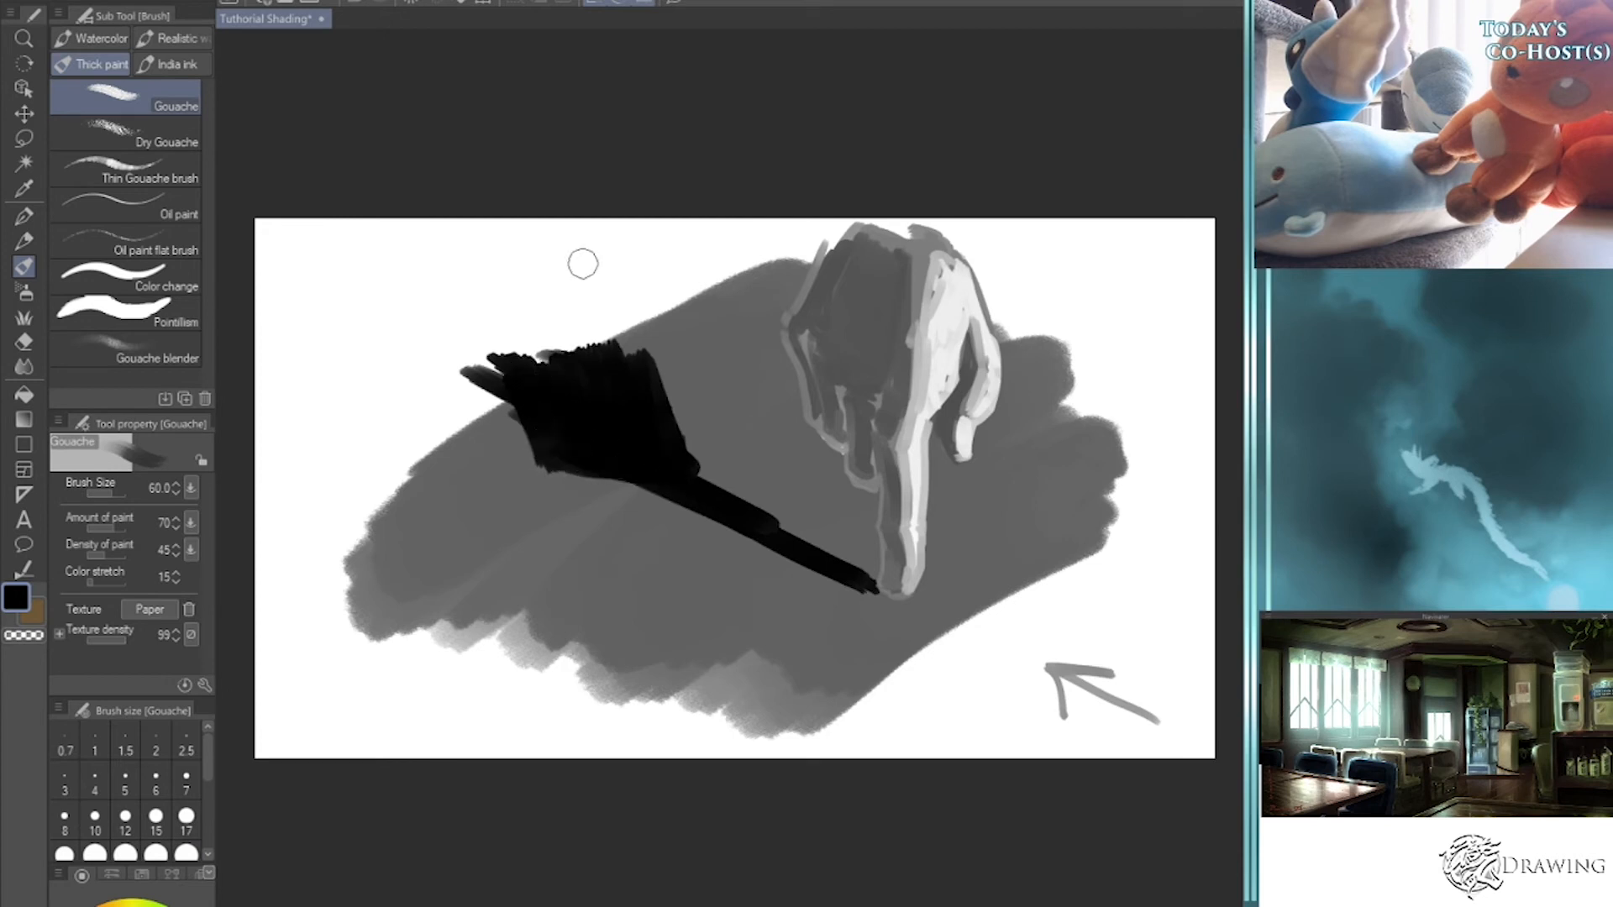
- Soften the edges of the black cast shadow with the Soft airbrush at size 150, comparing it with the unsoftened version
key("b")
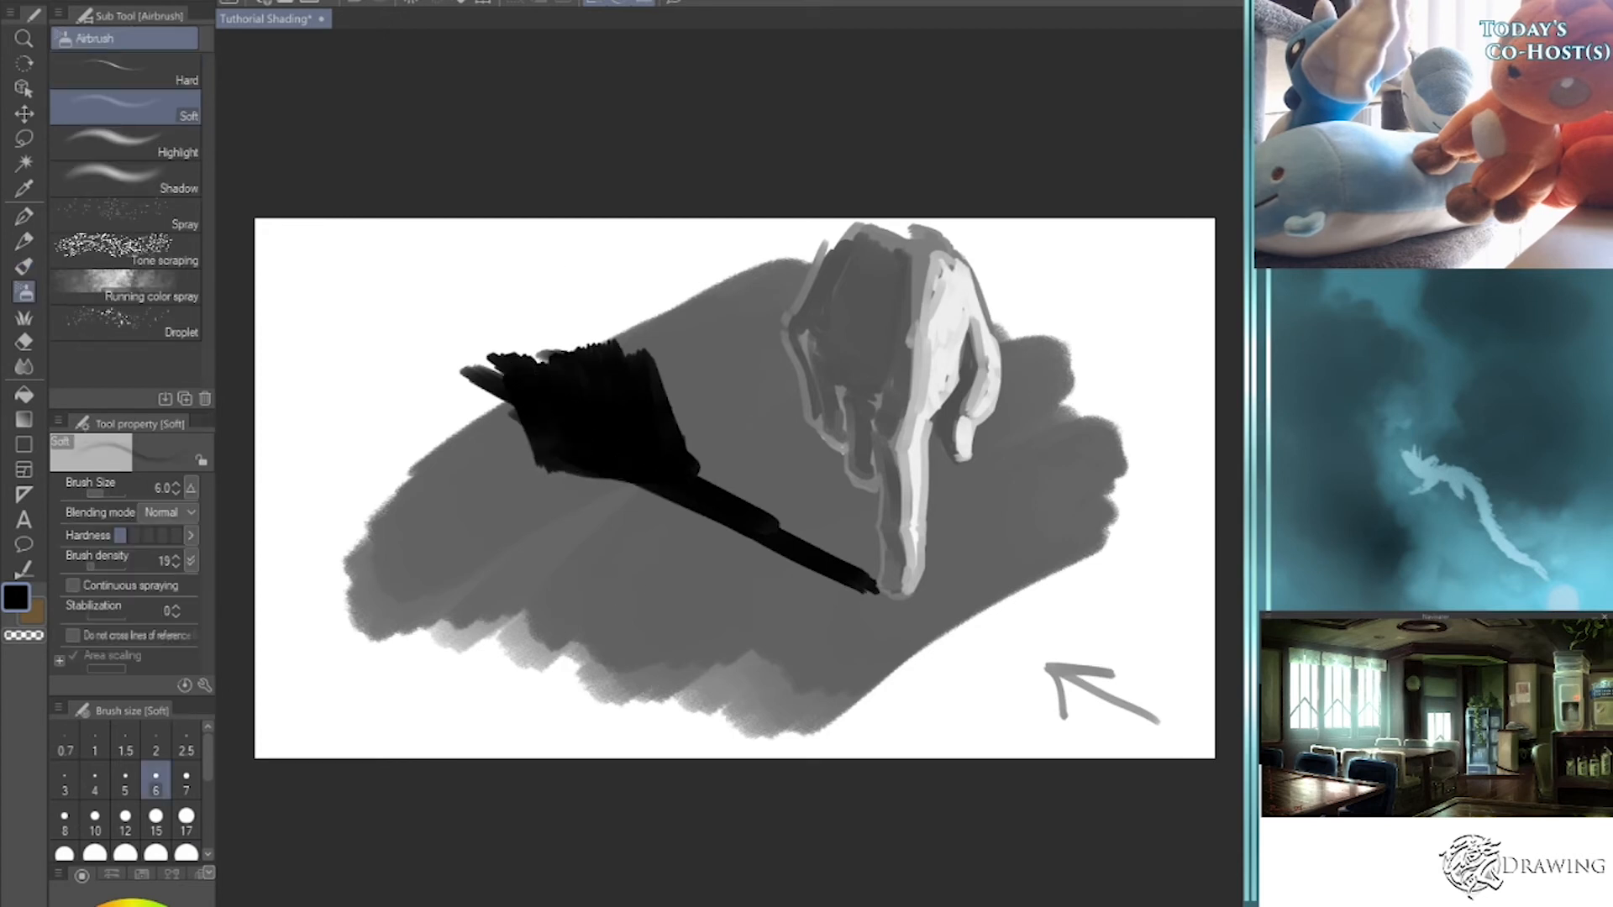
left_click(190, 180)
left_click(191, 121)
key("]")
key("]")
key("]")
key("]")
key("]")
key("]")
key("]")
key("]")
key("]")
key("]")
key("]")
key("]")
key("]")
key("]")
key("]")
key("]")
key("]")
mouse_move(696, 476)
left_mouse_down()
mouse_move(680, 445)
mouse_move(577, 387)
mouse_move(513, 395)
mouse_move(672, 495)
mouse_move(845, 566)
mouse_move(678, 468)
mouse_move(585, 470)
mouse_move(633, 477)
mouse_move(507, 399)
mouse_move(571, 473)
mouse_move(543, 383)
mouse_move(622, 361)
mouse_move(523, 341)
mouse_move(588, 362)
left_mouse_up()
left_click_drag(861, 565, 875, 588)
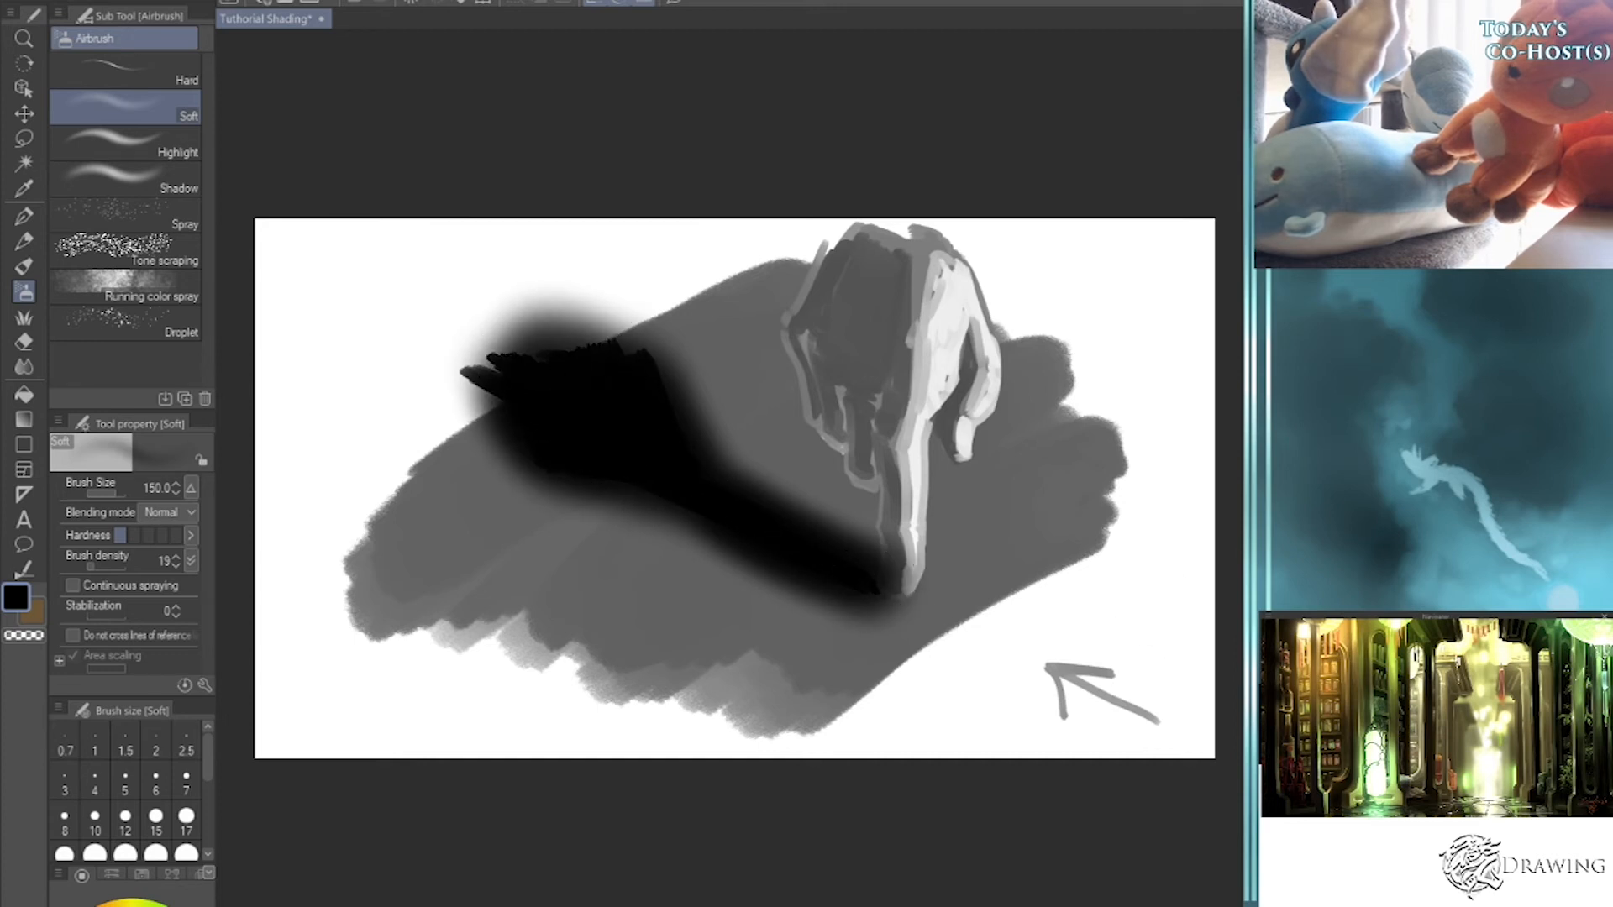
key("ctrl+z")
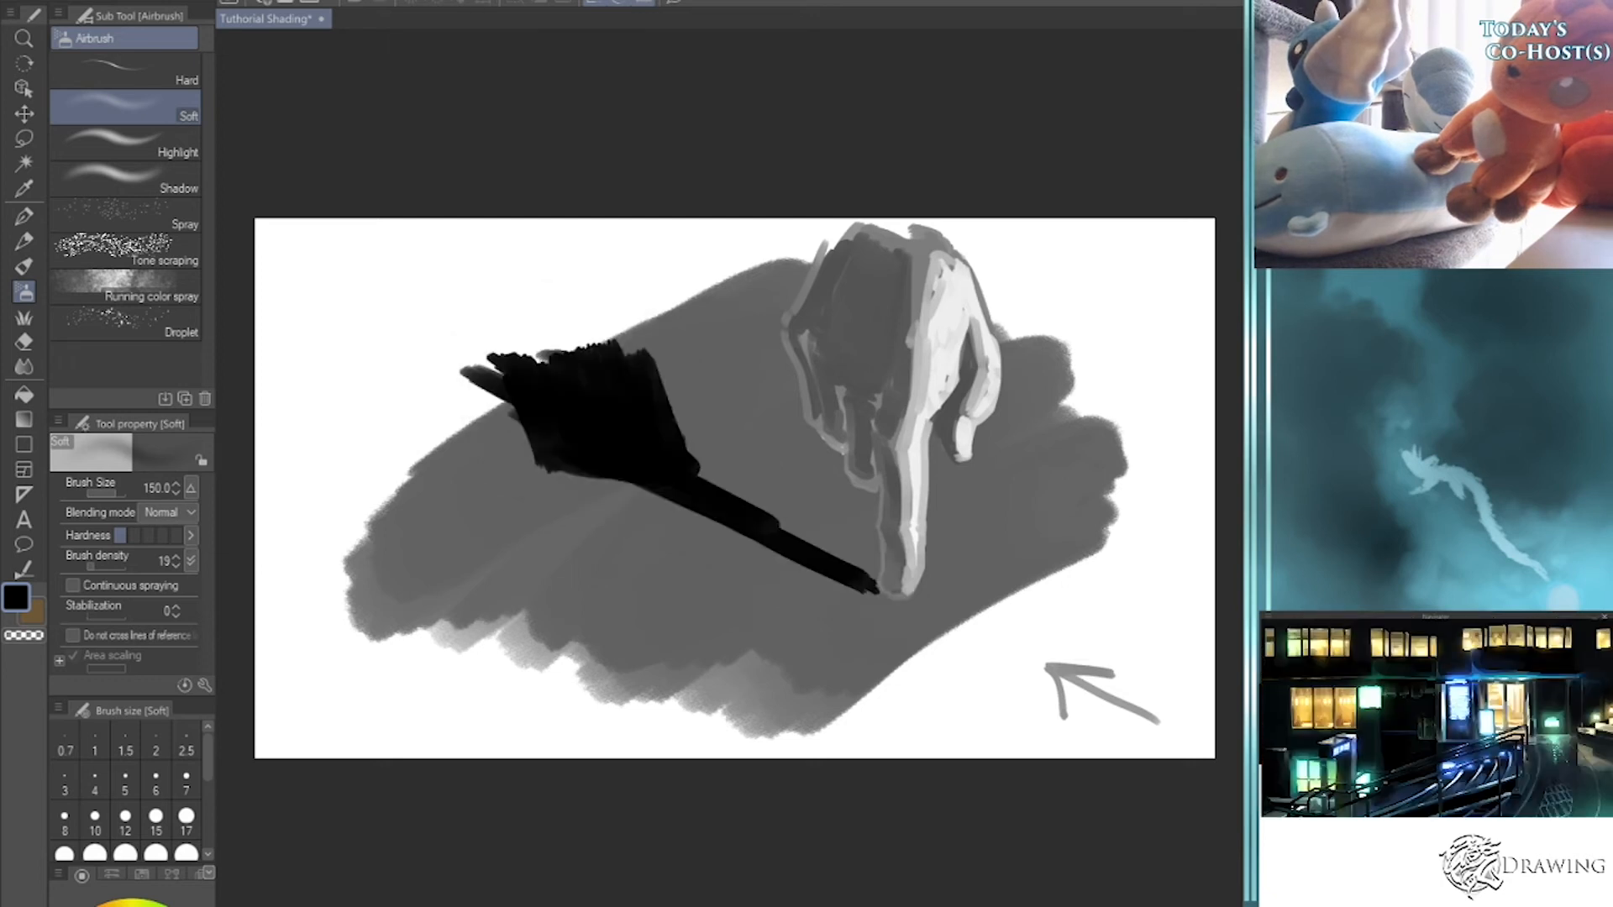
key("ctrl+y")
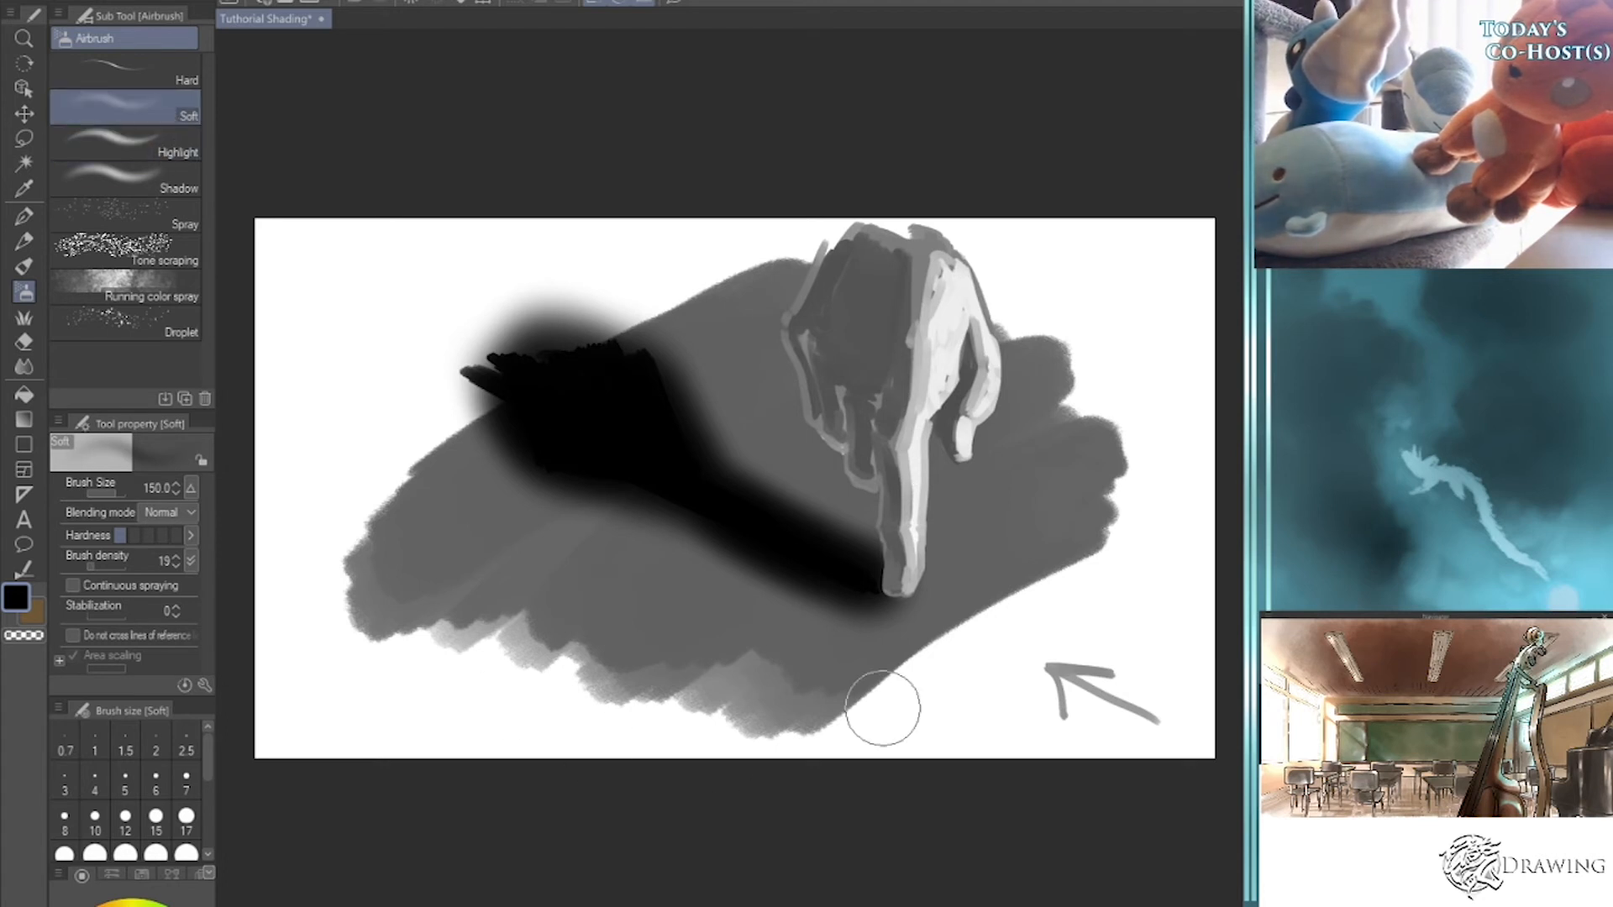
mouse_move(891, 518)
left_mouse_down()
mouse_move(864, 616)
mouse_move(911, 560)
left_mouse_up()
key("ctrl+z")
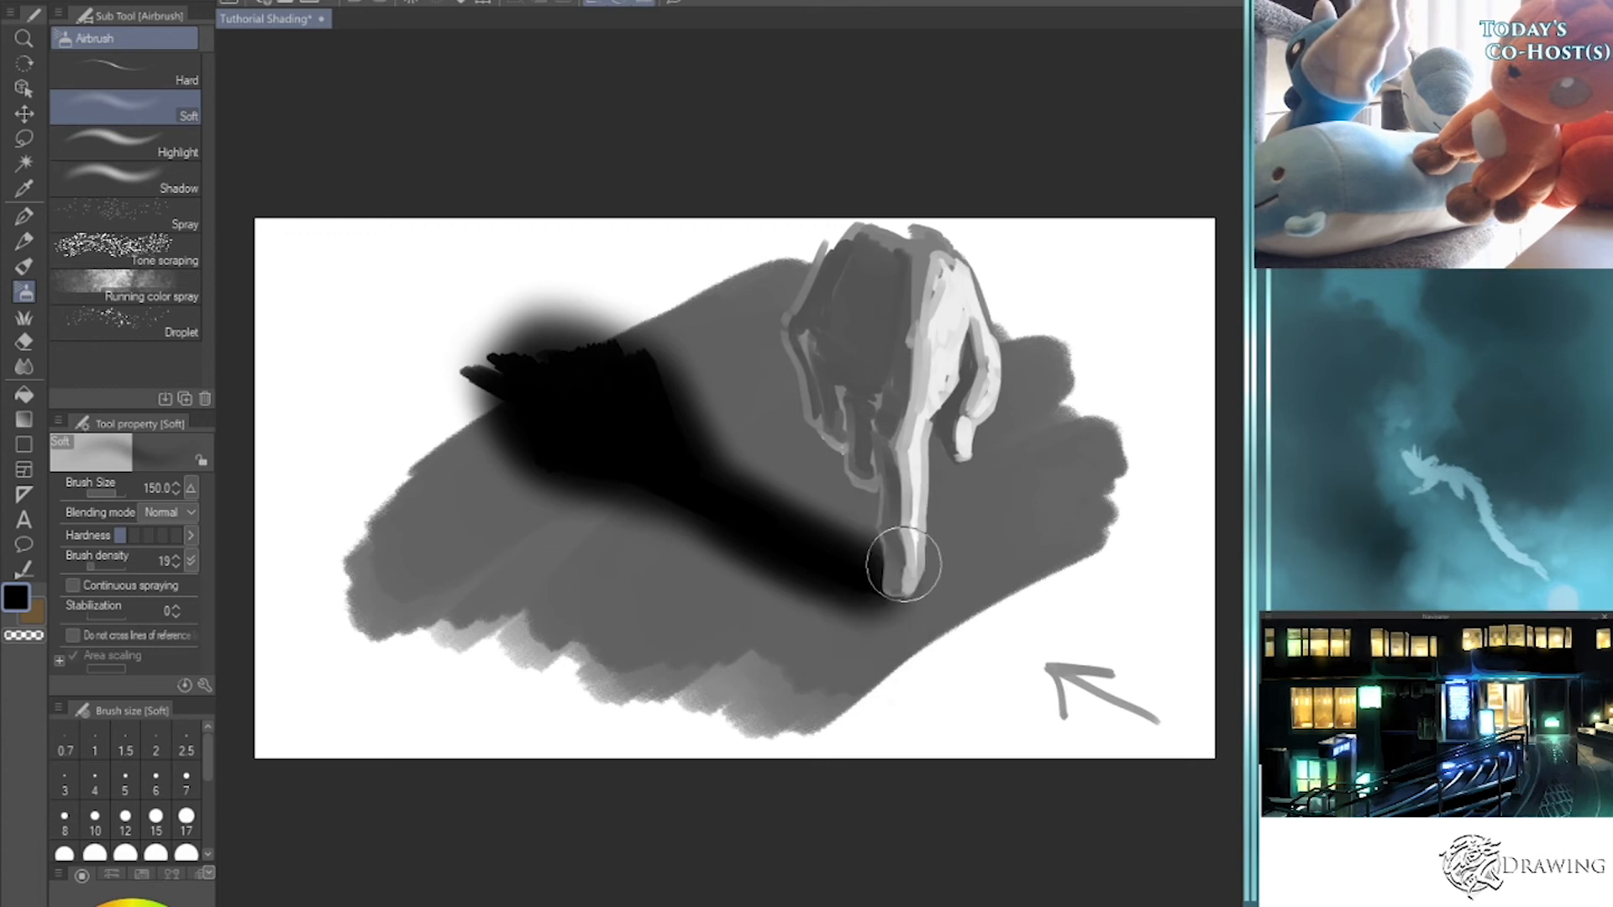
key("e")
left_click(183, 147)
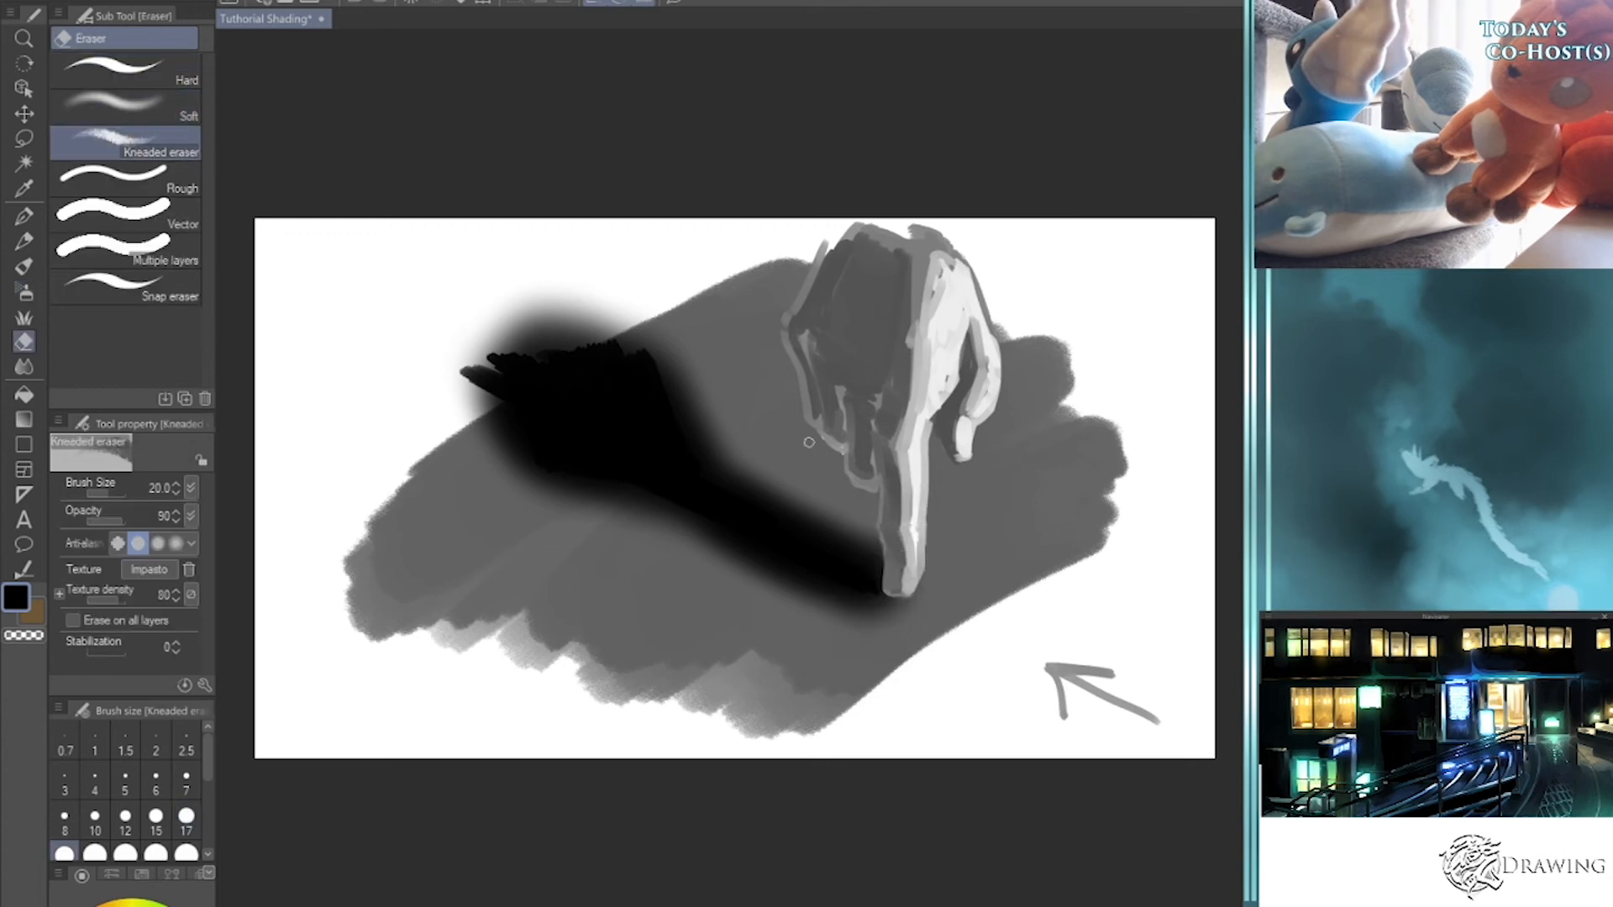
key("]")
key("]")
key("]")
key("]")
key("]")
key("]")
key("]")
key("]")
key("]")
key("]")
key("]")
key("]")
key("]")
key("]")
mouse_move(911, 598)
left_mouse_down()
mouse_move(893, 627)
mouse_move(941, 598)
left_mouse_up()
key("ctrl+z")
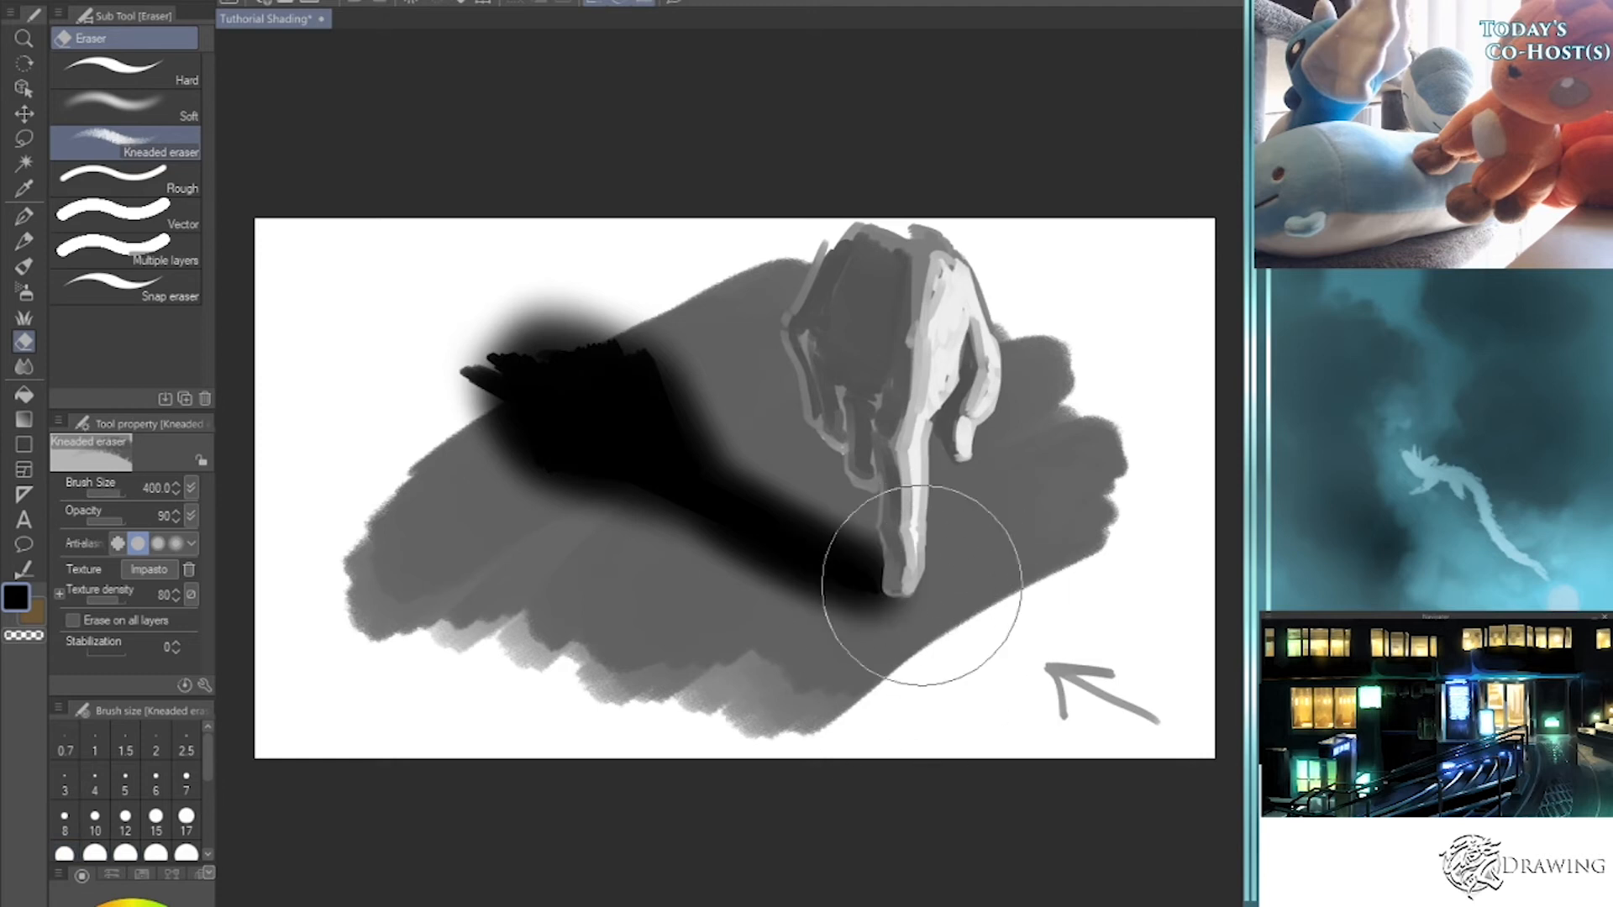
- Erase the airbrushed blur along the shadow's narrow part and thin out its far end with the Soft eraser at size 200
key("e")
mouse_move(874, 596)
left_mouse_down()
mouse_move(846, 641)
mouse_move(756, 616)
mouse_move(758, 588)
mouse_move(683, 557)
mouse_move(874, 588)
mouse_move(848, 494)
mouse_move(816, 515)
mouse_move(851, 529)
mouse_move(748, 552)
left_mouse_up()
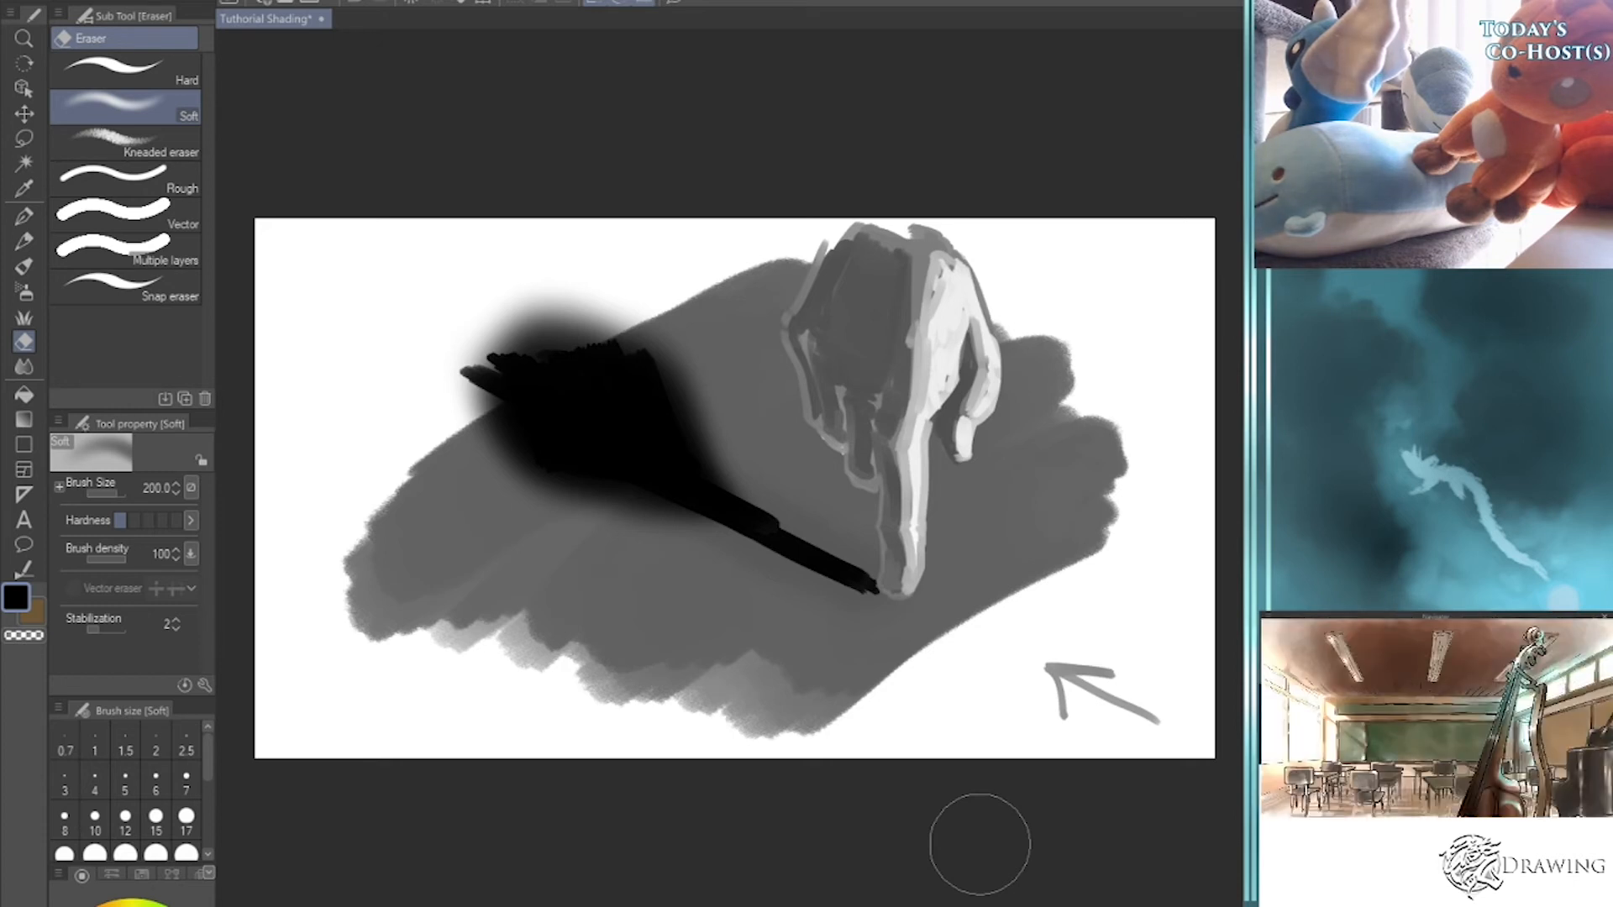
mouse_move(489, 331)
left_mouse_down()
mouse_move(482, 353)
mouse_move(525, 367)
mouse_move(607, 355)
mouse_move(515, 436)
mouse_move(597, 417)
left_mouse_up()
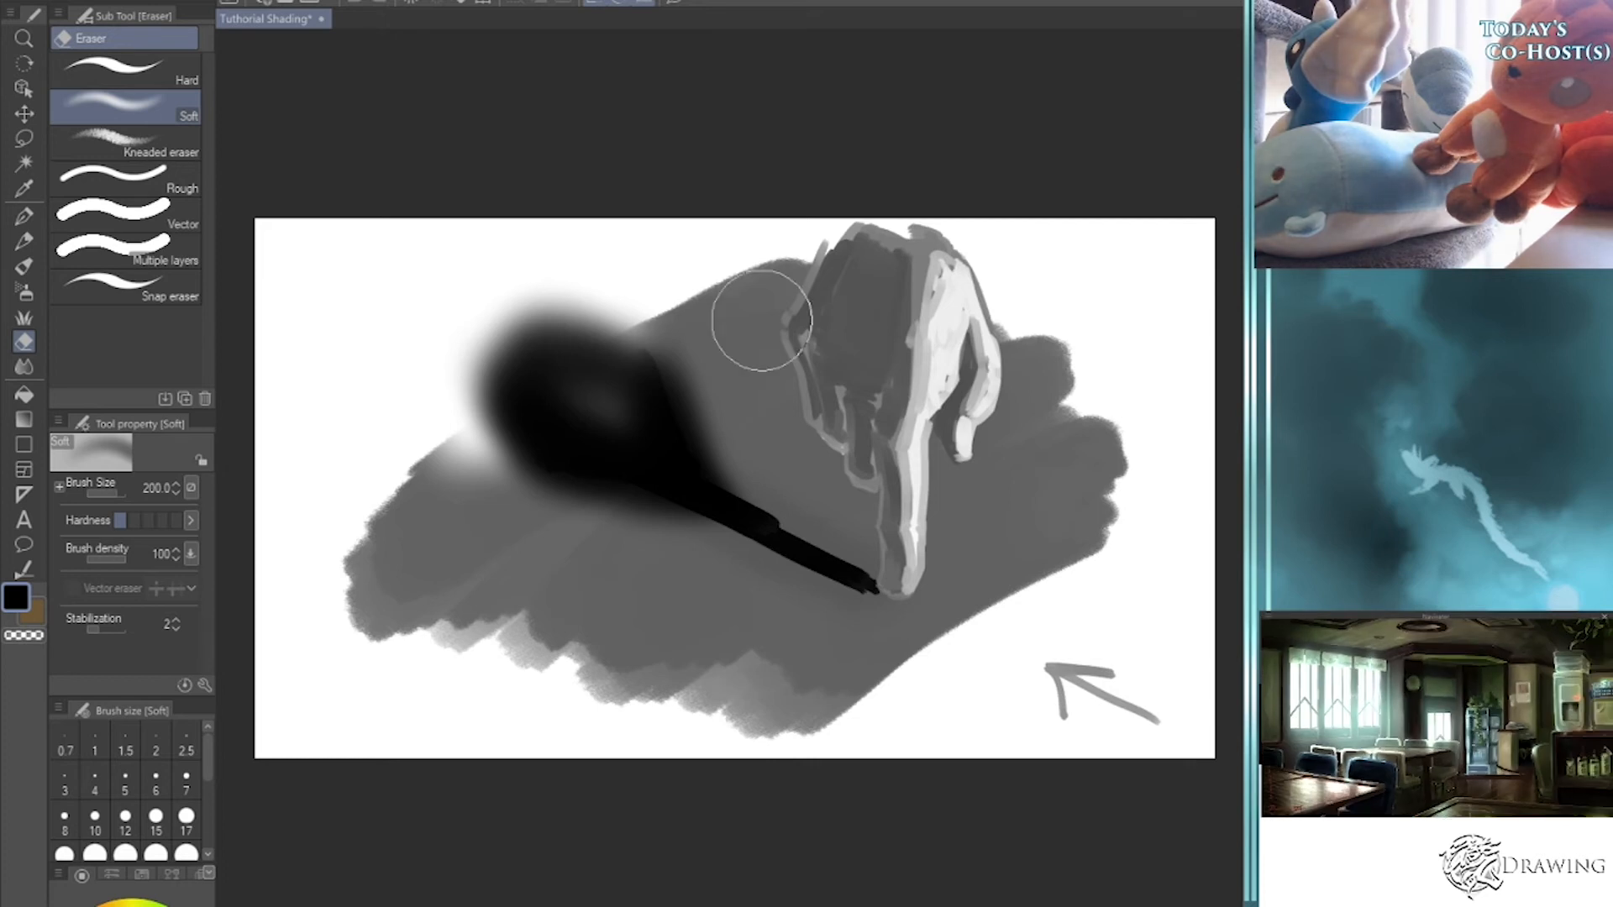
- Undo the entire hand and shadow demonstration back to a blank white canvas
key("ctrl+z")
key("ctrl+z")
key("ctrl+z")
key("ctrl+z")
key("ctrl+z")
key("ctrl+z")
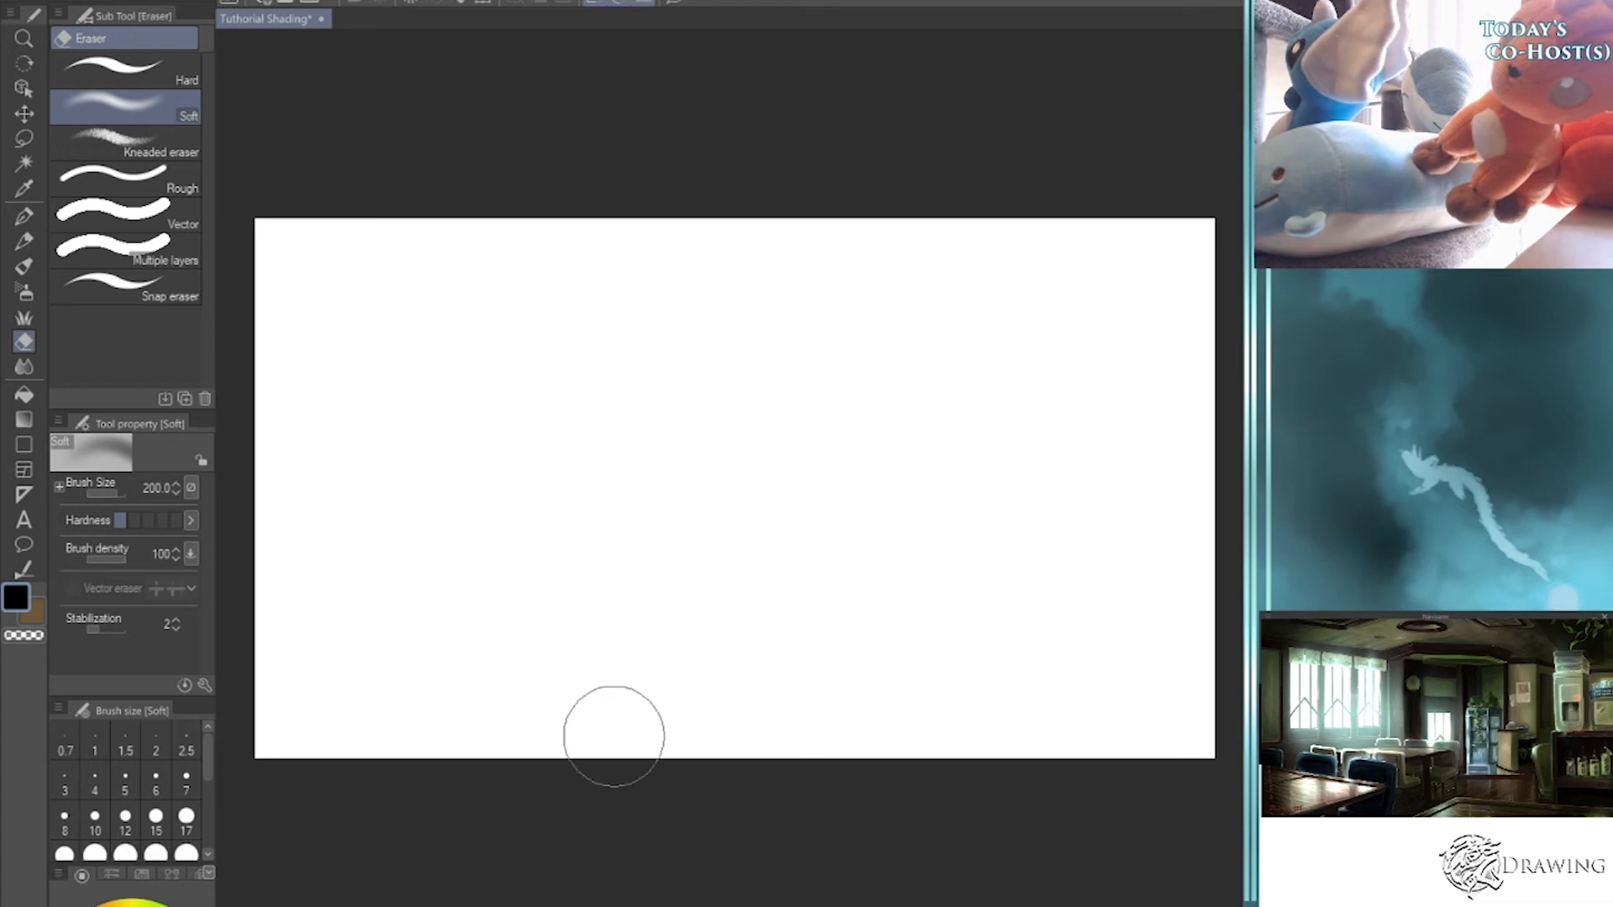
- Draw a thin, nearly vertical dark line on the blank canvas with the Gouache brush reduced to a small size
key("b")
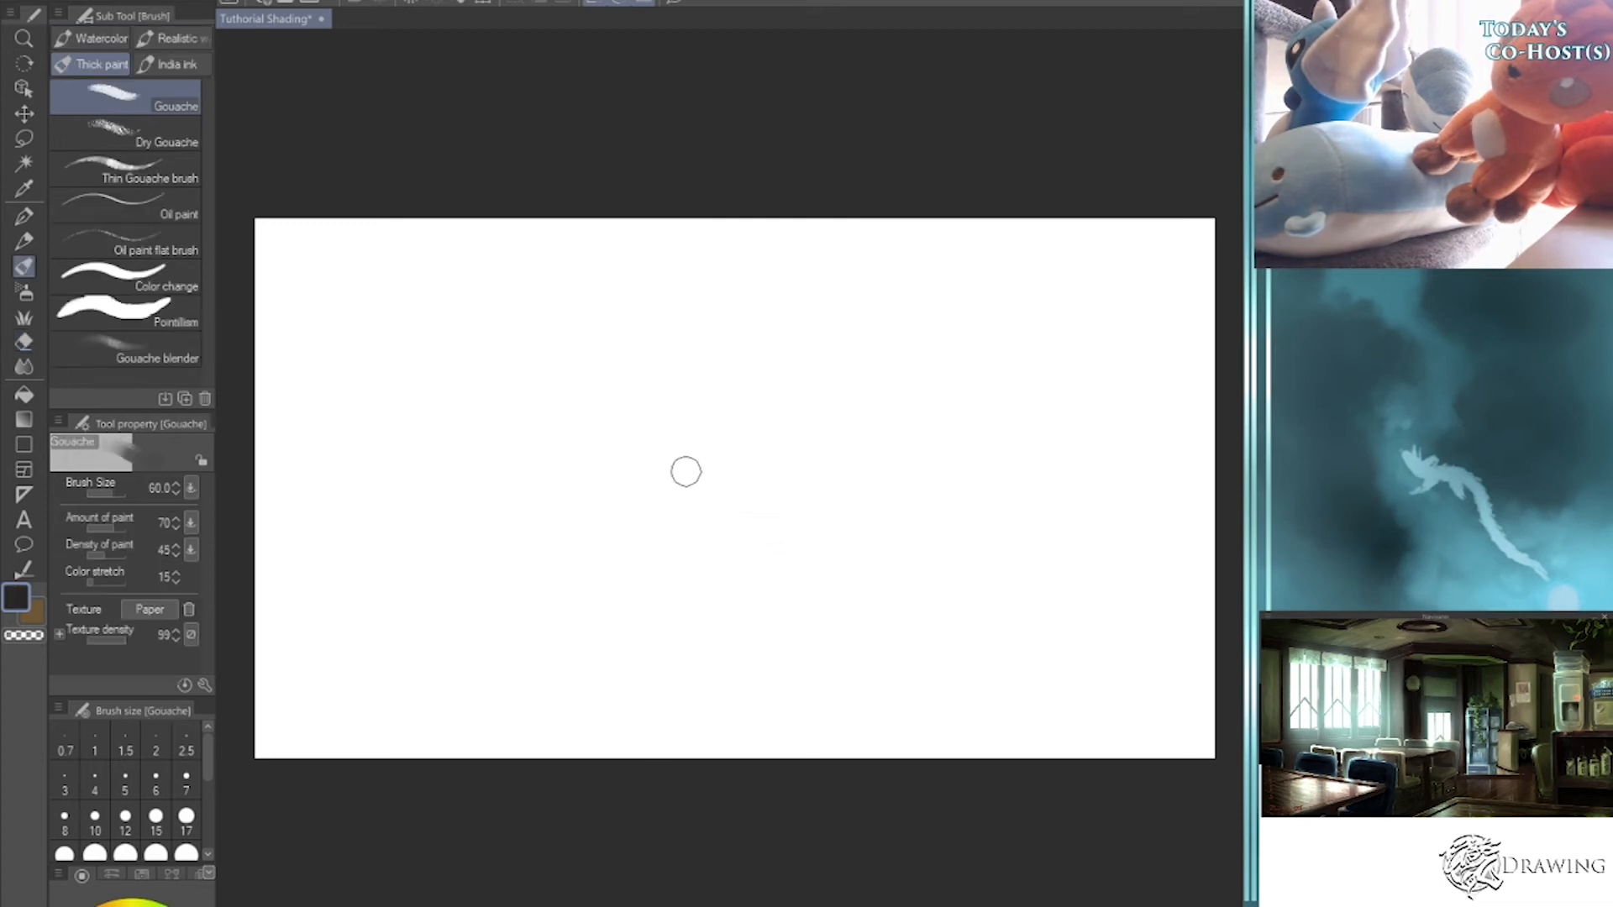
key("bracketleft")
key("bracketleft")
key("bracketleft")
key("bracketleft")
key("bracketleft")
key("bracketleft")
key("bracketleft")
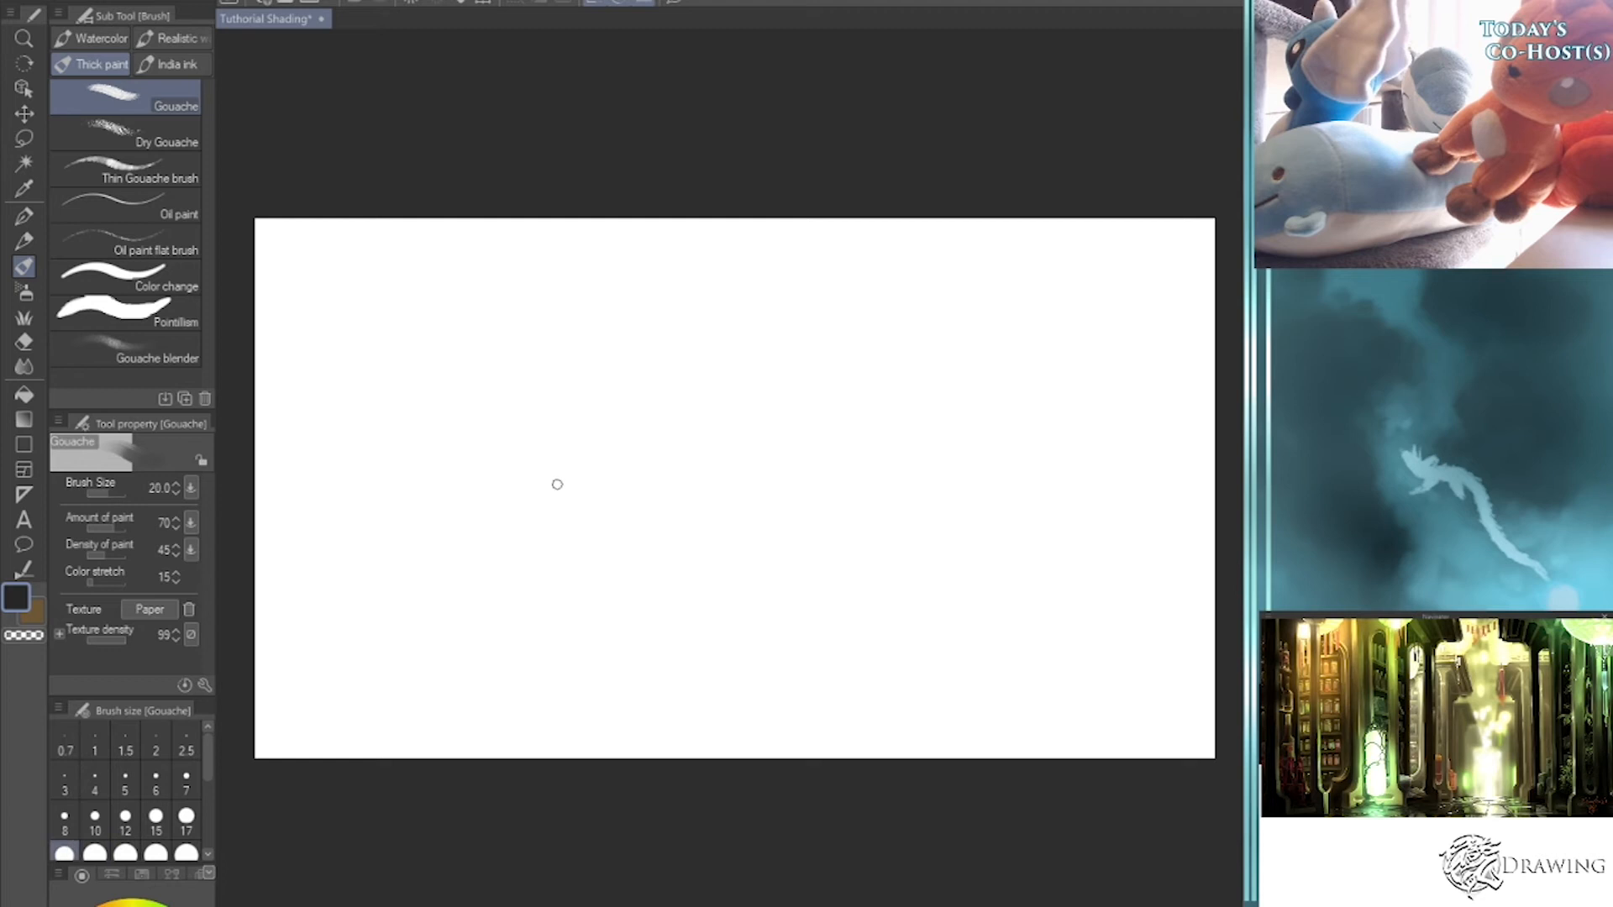
left_click_drag(557, 448, 565, 593)
- Paint a solid dark block beside the line, with a short arm extending from its upper end, using Gouache at size 60
key("bracketright")
key("bracketright")
key("bracketright")
key("bracketright")
key("bracketright")
key("bracketright")
key("bracketright")
key("bracketright")
key("bracketright")
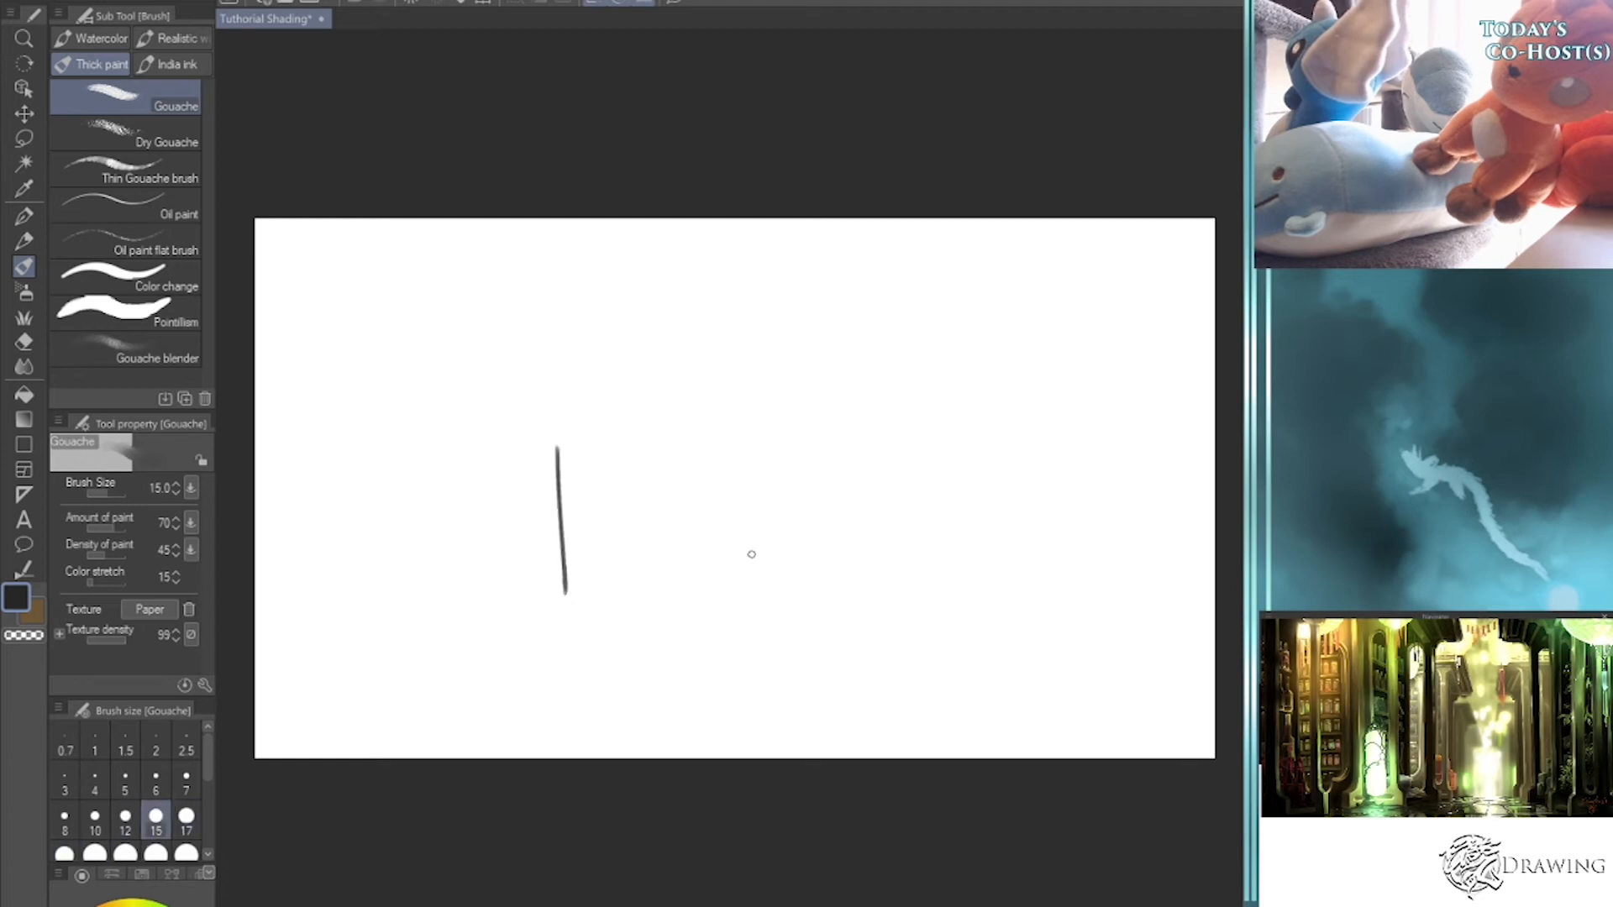
mouse_move(533, 446)
left_mouse_down()
mouse_move(547, 567)
mouse_move(542, 506)
mouse_move(532, 537)
mouse_move(516, 445)
mouse_move(501, 445)
mouse_move(501, 571)
mouse_move(547, 596)
left_mouse_up()
key("bracketleft")
mouse_move(533, 439)
left_mouse_down()
mouse_move(504, 416)
mouse_move(537, 386)
mouse_move(570, 414)
left_mouse_up()
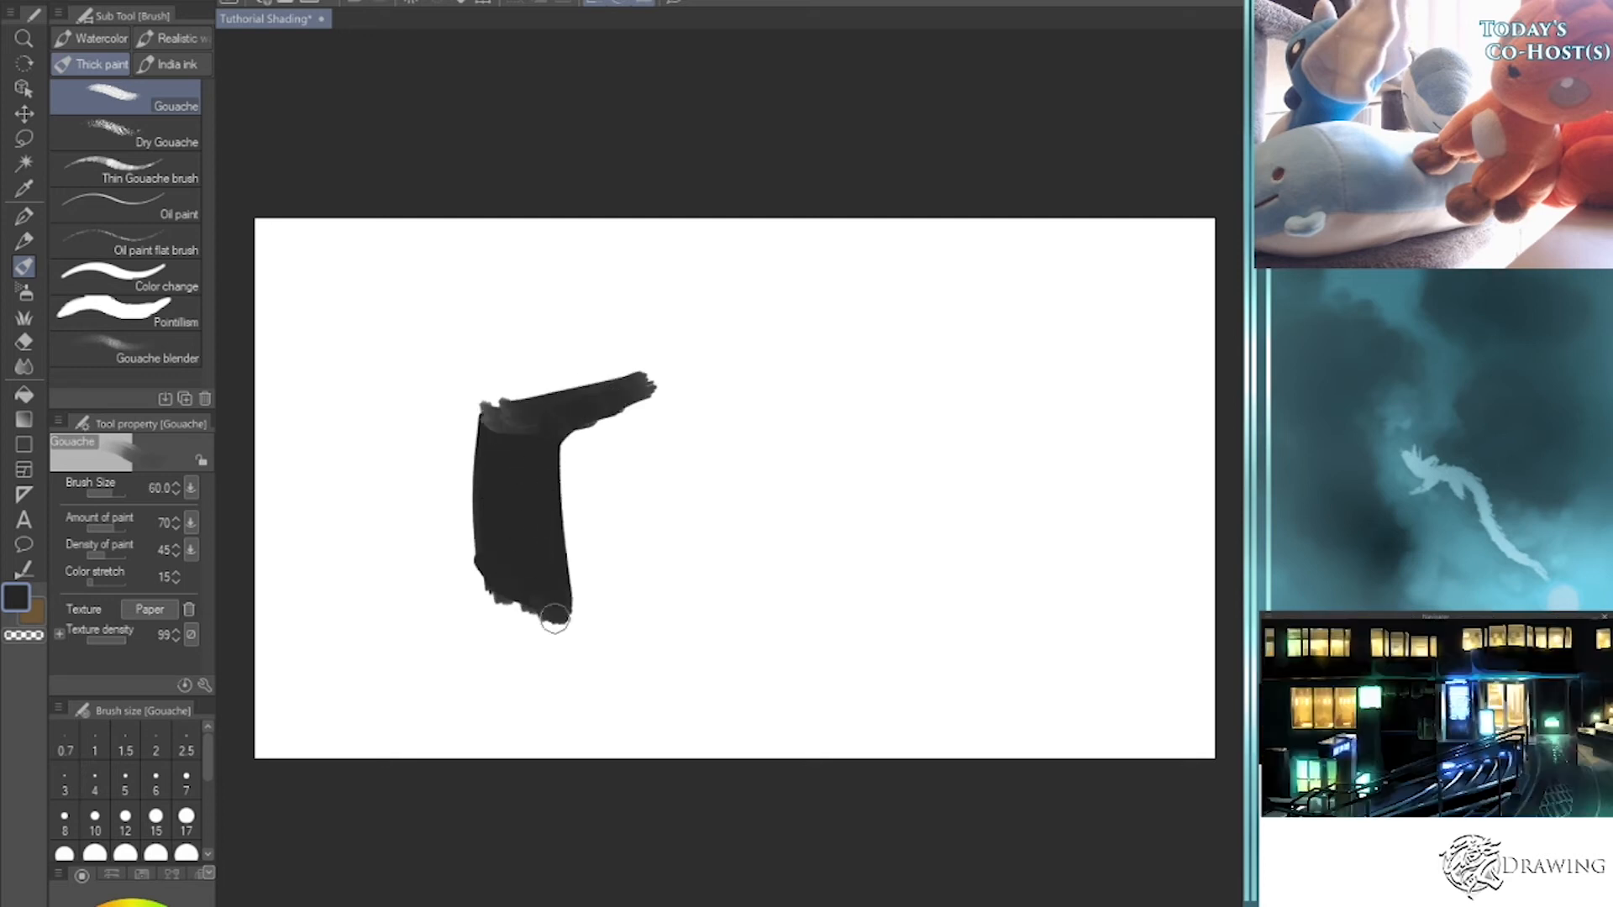
- Fill a broad light grey cloth shape with a wavy lower edge beside the dark block
key("bracketright")
key("bracketright")
key("bracketright")
mouse_move(583, 456)
left_mouse_down()
mouse_move(665, 417)
mouse_move(640, 532)
mouse_move(753, 487)
mouse_move(721, 408)
mouse_move(799, 456)
mouse_move(745, 450)
mouse_move(829, 473)
mouse_move(933, 465)
mouse_move(936, 479)
mouse_move(729, 477)
mouse_move(835, 523)
mouse_move(808, 544)
mouse_move(872, 566)
mouse_move(994, 517)
mouse_move(1027, 467)
mouse_move(1035, 568)
mouse_move(872, 593)
mouse_move(754, 573)
mouse_move(649, 597)
mouse_move(697, 456)
mouse_move(680, 388)
left_mouse_up()
key("bracketright")
key("bracketright")
- Paint a mid-grey band along the cloth's upper edge, an inverted-V fold below it and a stripe beside the dark block
key("bracketleft")
key("bracketleft")
key("bracketleft")
key("bracketleft")
key("bracketleft")
key("bracketleft")
mouse_move(572, 409)
left_mouse_down()
mouse_move(686, 371)
mouse_move(782, 384)
mouse_move(901, 451)
mouse_move(868, 425)
mouse_move(942, 418)
mouse_move(781, 376)
mouse_move(948, 431)
mouse_move(851, 441)
mouse_move(999, 447)
left_mouse_up()
key("bracketright")
key("bracketright")
key("bracketleft")
mouse_move(712, 420)
left_mouse_down()
mouse_move(731, 487)
mouse_move(748, 439)
mouse_move(710, 424)
mouse_move(662, 507)
left_mouse_up()
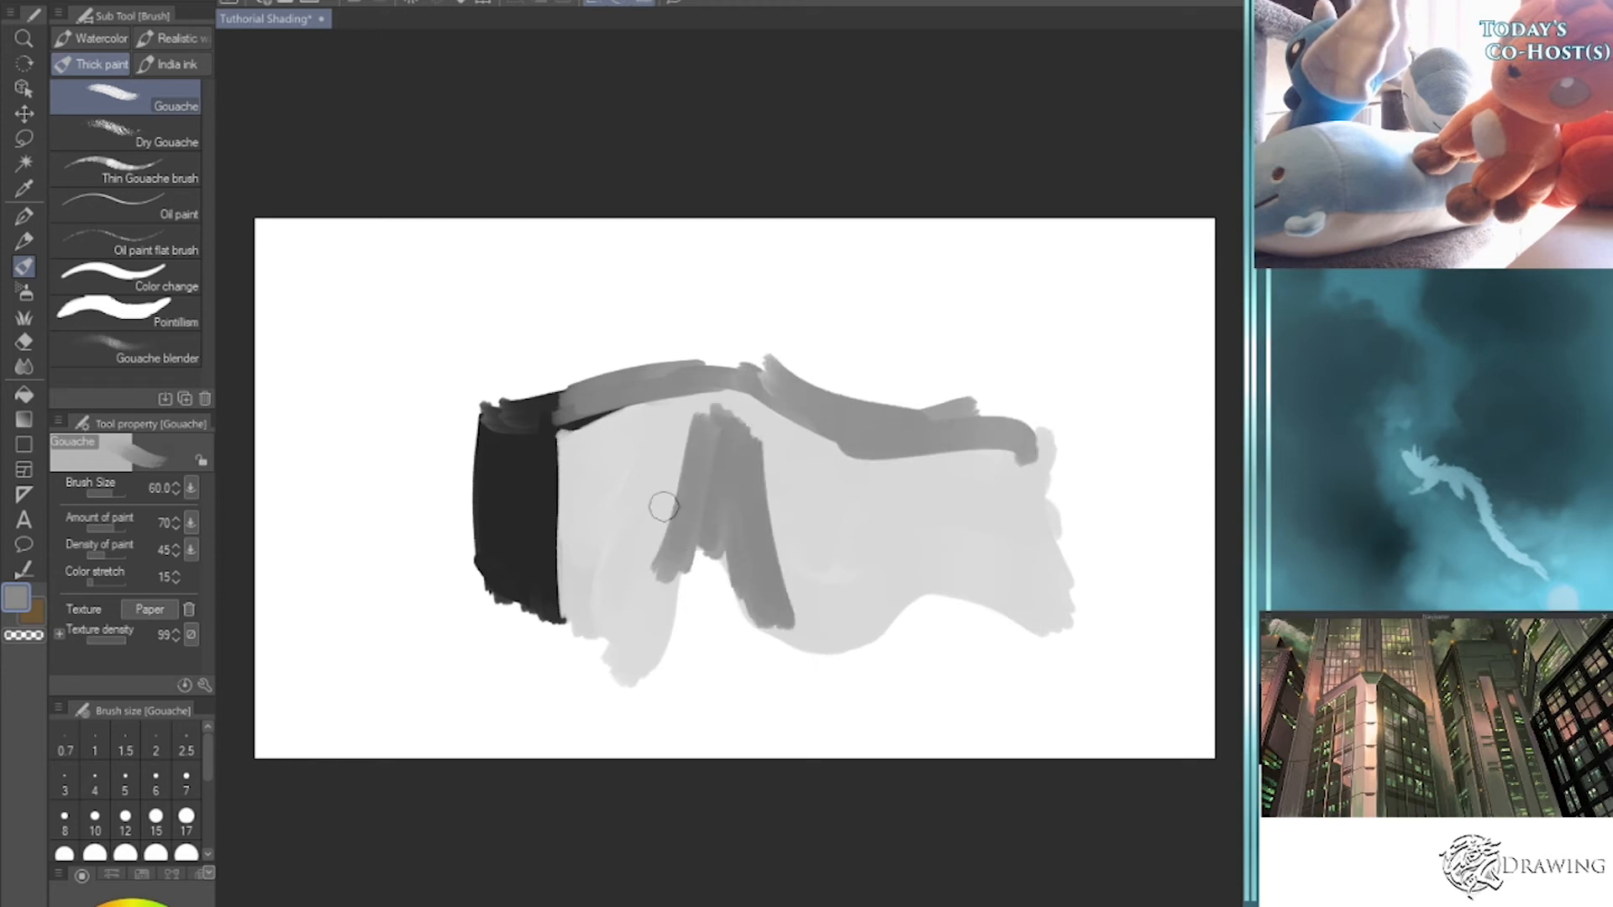
left_click_drag(559, 444, 561, 643)
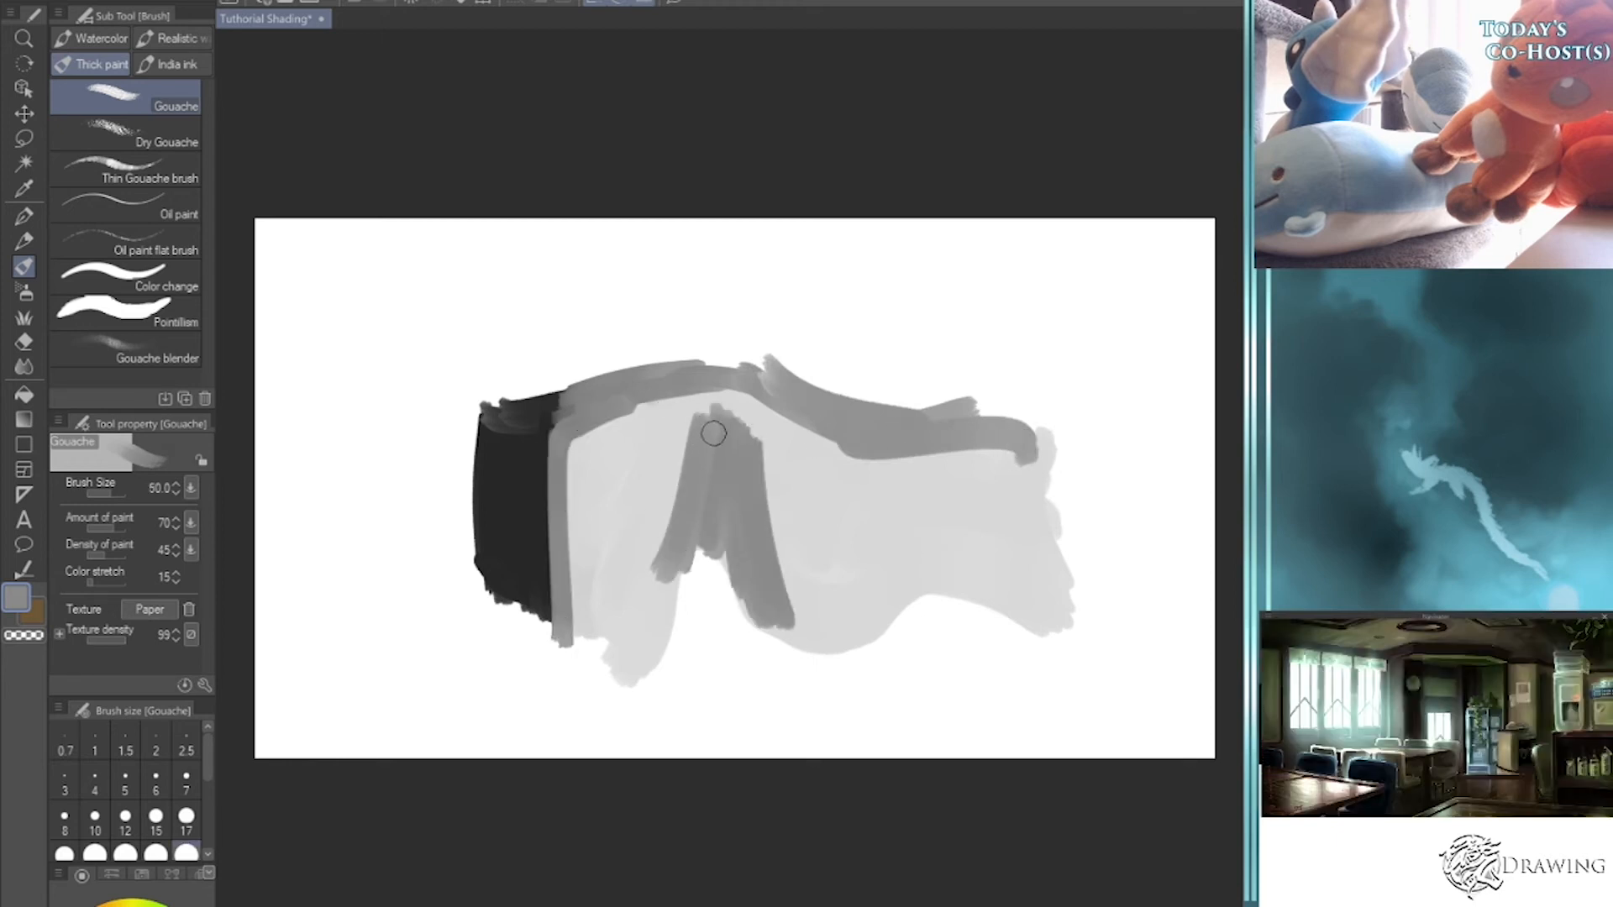
- Paint dark grey creases inside the cloth's folds and mid-grey strokes fanning along their edges with Gouache at size 50
key("u")
key("b")
key("b")
left_click_drag(713, 429, 730, 562)
mouse_move(820, 464)
left_mouse_down()
mouse_move(959, 593)
mouse_move(914, 603)
left_mouse_up()
key("o")
key("i")
left_click(750, 480)
key("b")
left_click_drag(818, 460, 878, 600)
mouse_move(845, 462)
left_mouse_down()
mouse_move(973, 577)
mouse_move(933, 563)
mouse_move(833, 453)
mouse_move(737, 398)
mouse_move(784, 617)
left_mouse_up()
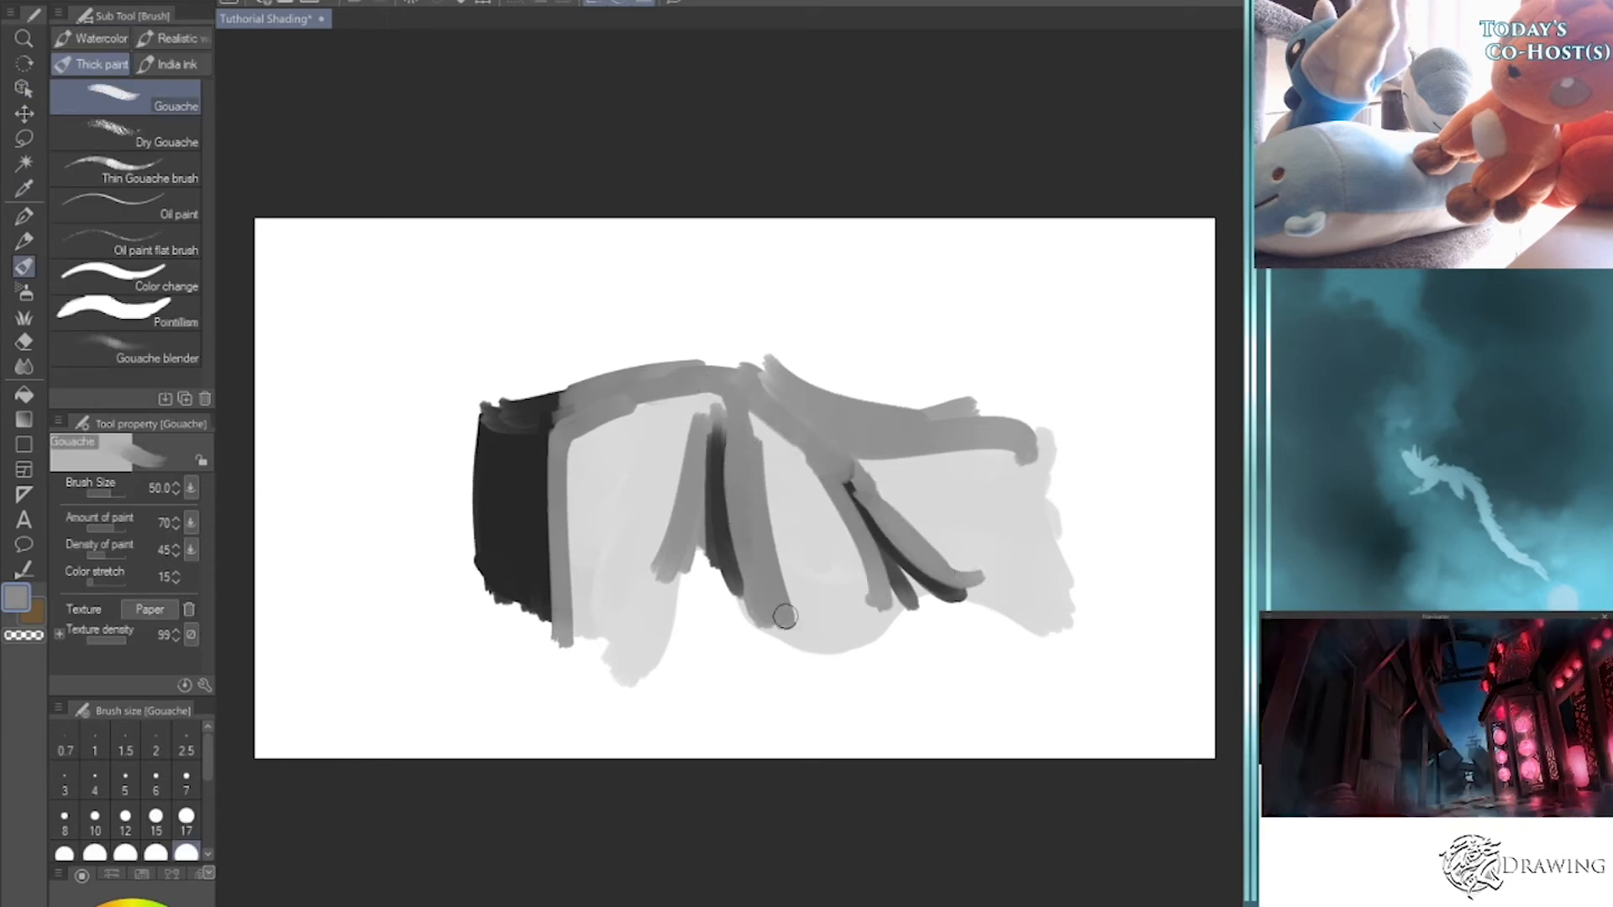
- Add mid-grey vertical fold strokes to the cloth panel next to the dark block and pick a lighter grey
mouse_move(704, 428)
left_mouse_down()
mouse_move(705, 470)
mouse_move(629, 644)
mouse_move(569, 533)
mouse_move(592, 587)
mouse_move(608, 530)
mouse_move(592, 650)
mouse_move(643, 437)
mouse_move(584, 622)
mouse_move(634, 395)
left_mouse_up()
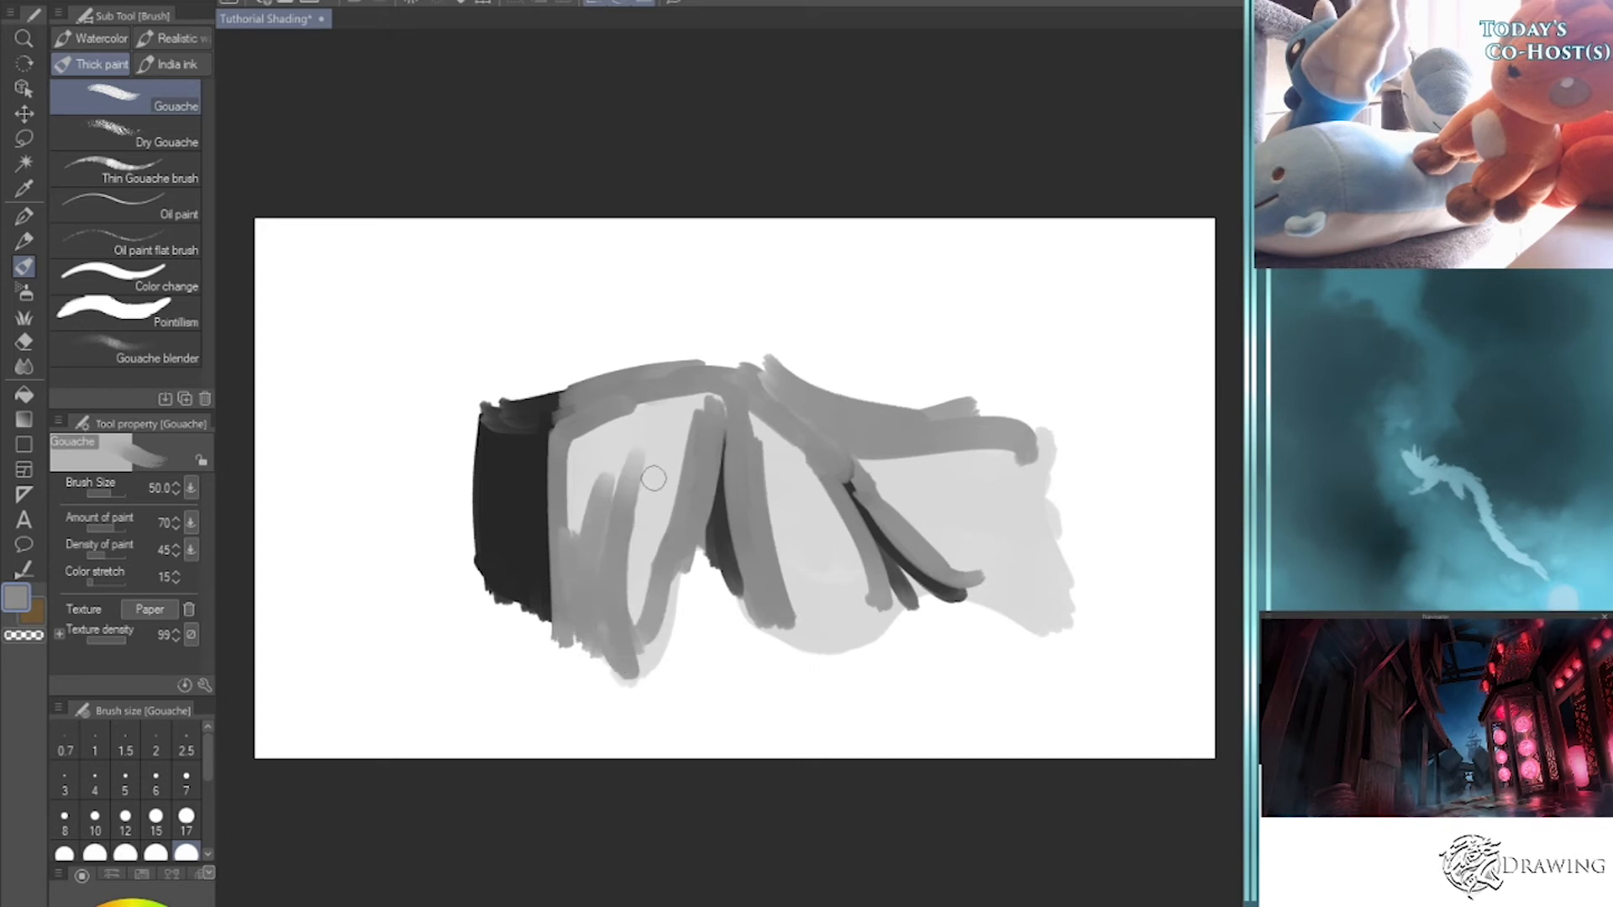
key("o")
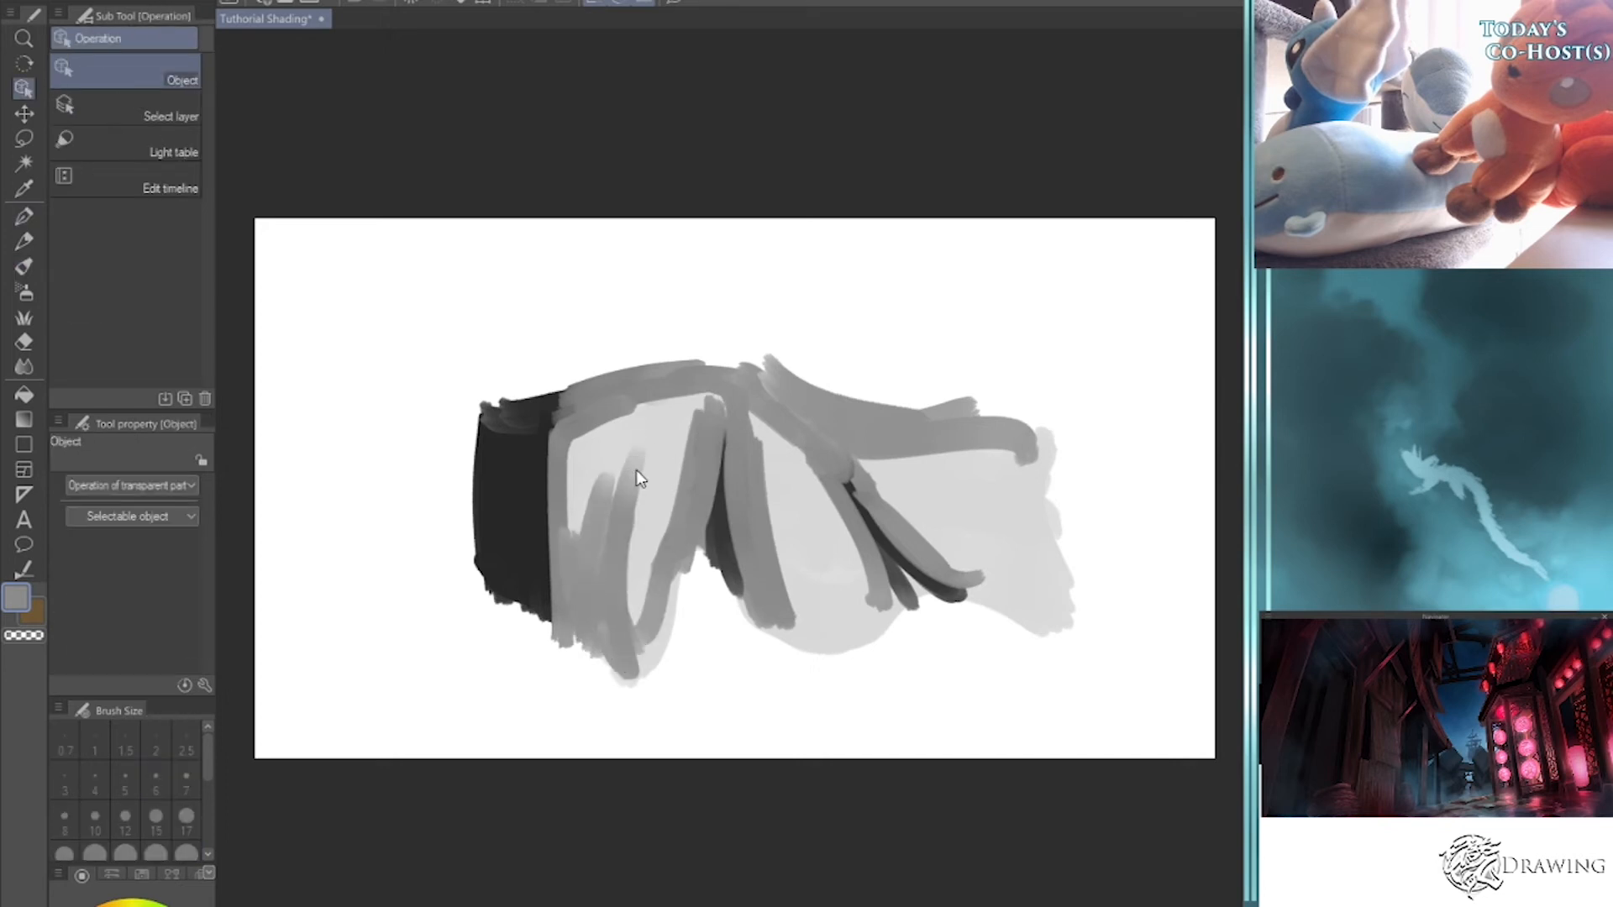
key("b")
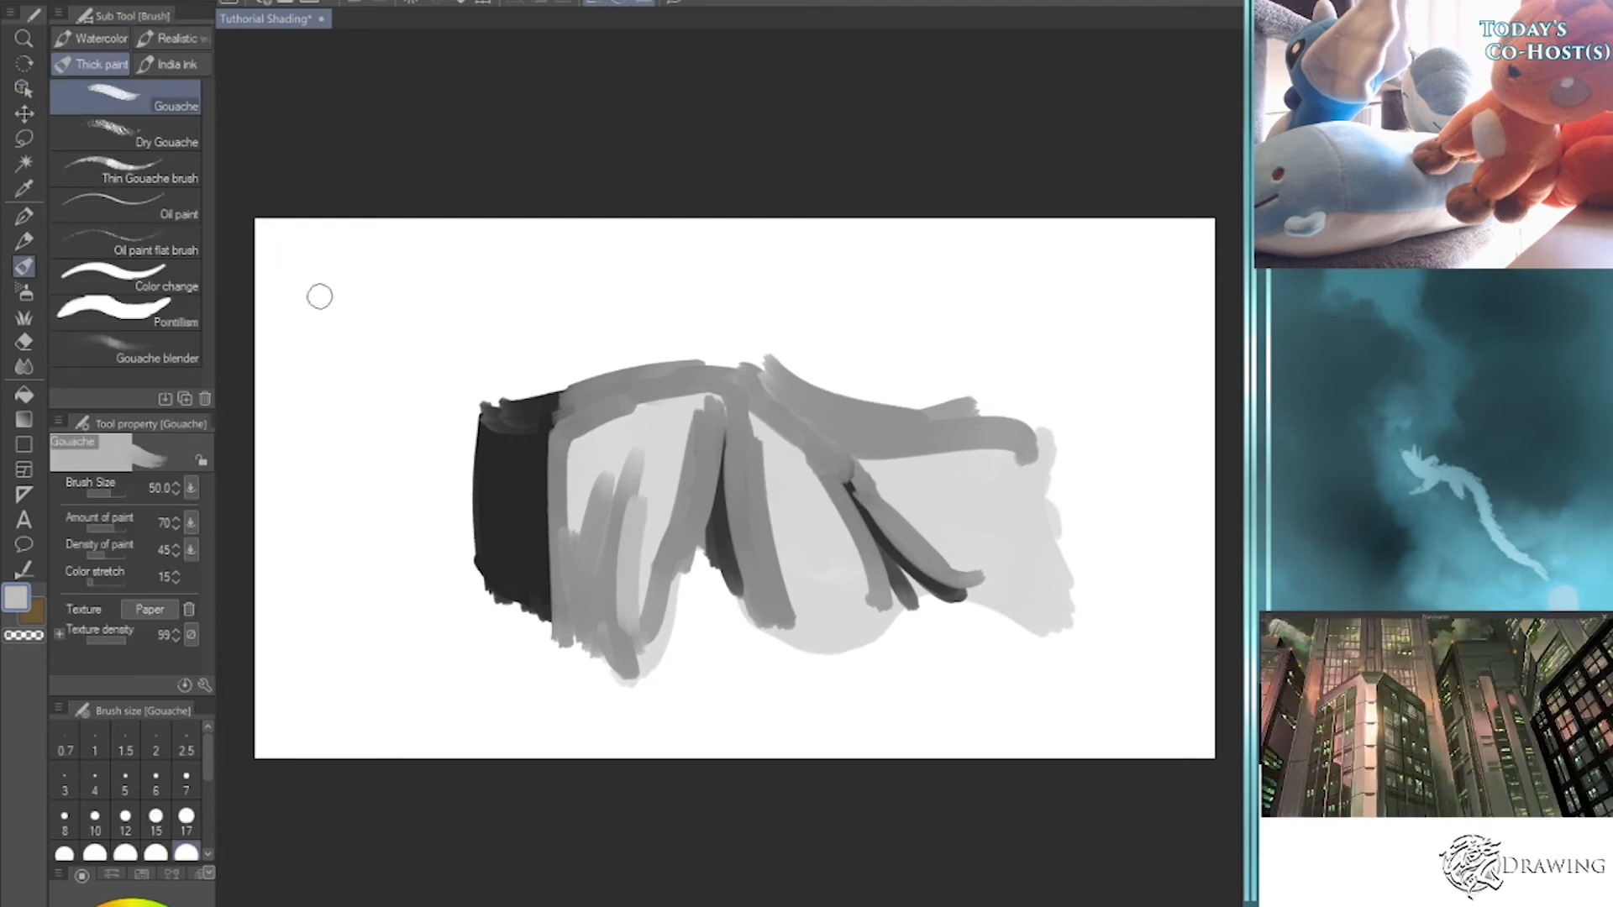
- Soften the transitions between the fold strokes and the lit cloth in light grey with the Oil paint brush at size 25
left_click(164, 249)
left_click(174, 211)
mouse_move(659, 510)
left_mouse_down()
mouse_move(676, 525)
mouse_move(655, 546)
left_mouse_up()
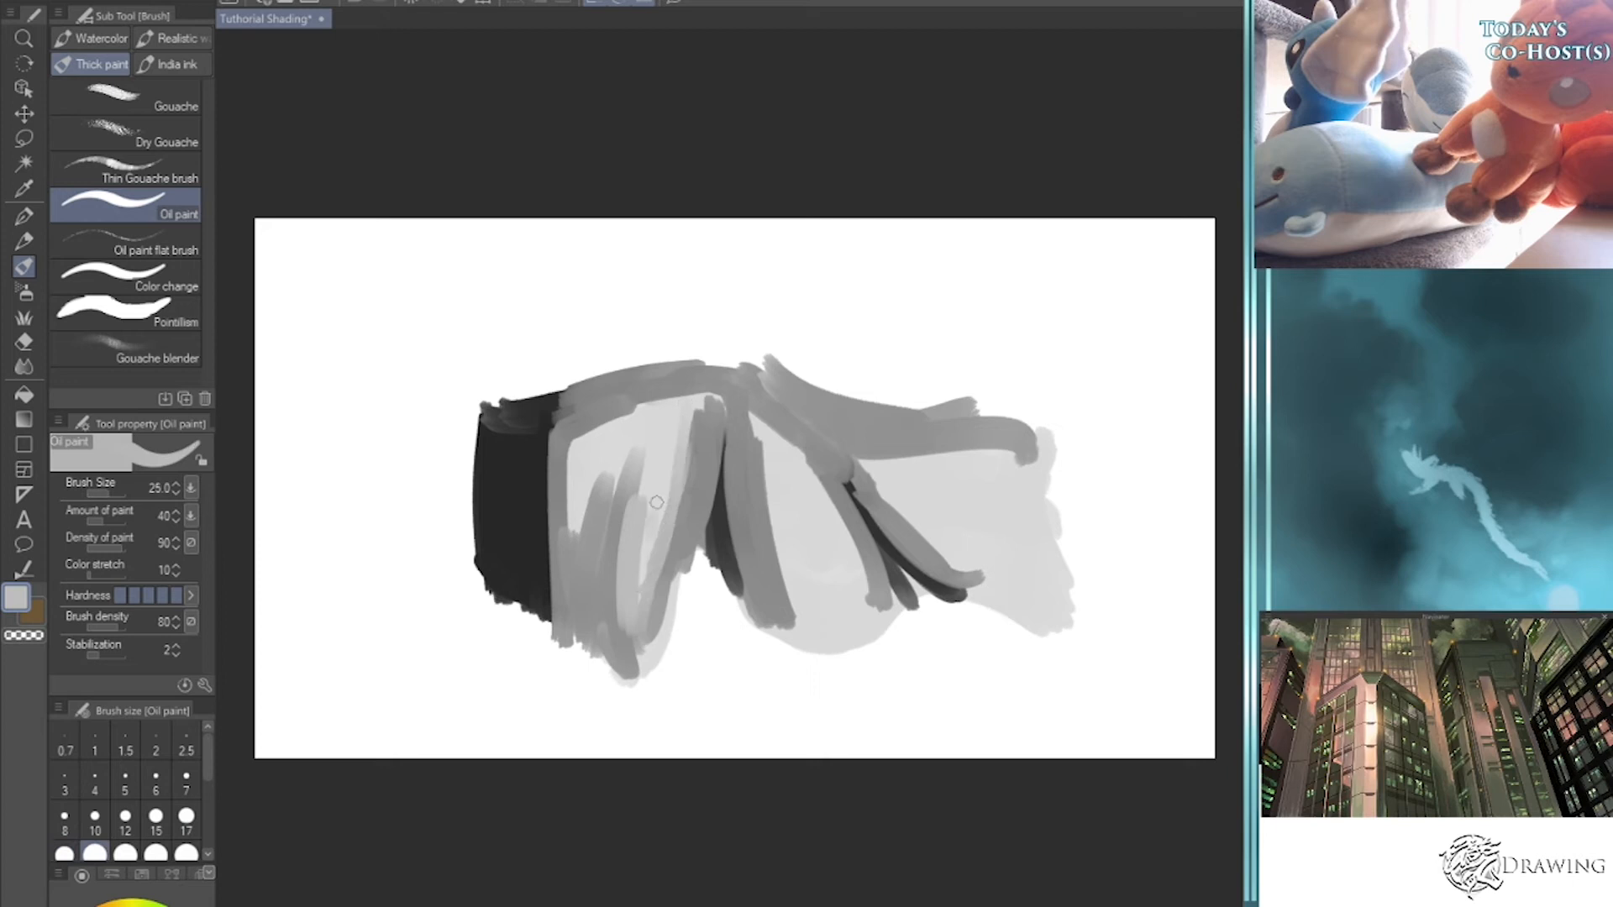
mouse_move(696, 427)
left_mouse_down()
mouse_move(692, 462)
mouse_move(761, 435)
mouse_move(751, 501)
mouse_move(782, 565)
mouse_move(774, 468)
mouse_move(810, 481)
mouse_move(763, 420)
mouse_move(864, 605)
mouse_move(803, 443)
mouse_move(864, 455)
mouse_move(947, 540)
mouse_move(841, 443)
mouse_move(973, 467)
mouse_move(857, 420)
left_mouse_up()
key("bracketright")
key("bracketright")
- Sample the mid-grey at the second fold and repaint that fold's upper joint and crease with Oil paint at size 40
key("i")
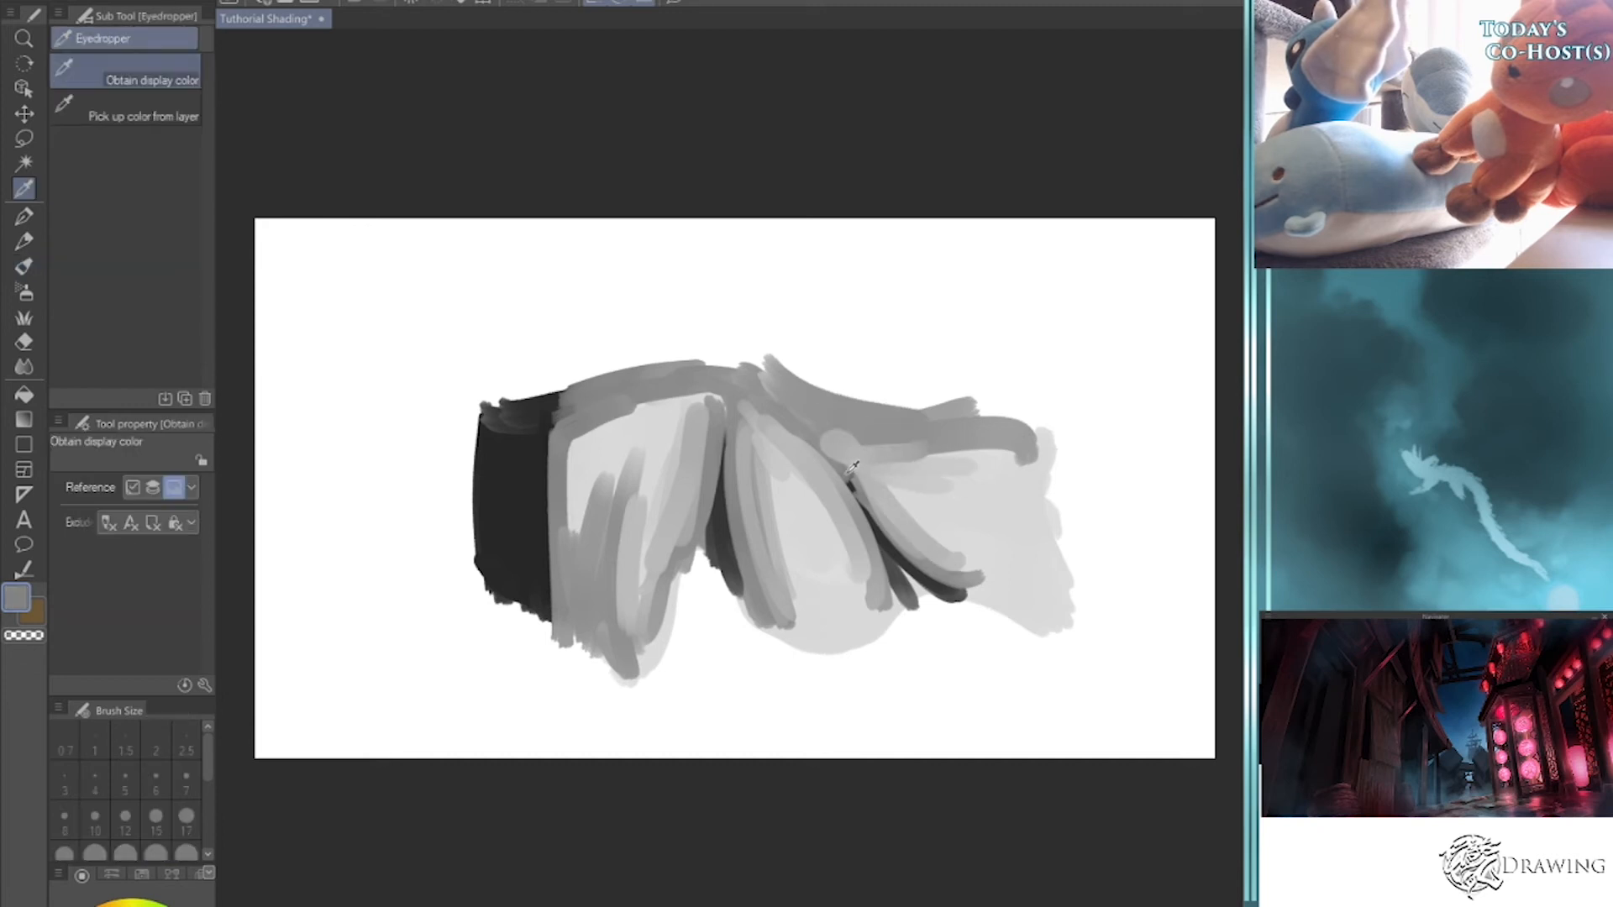
left_click(851, 466)
key("b")
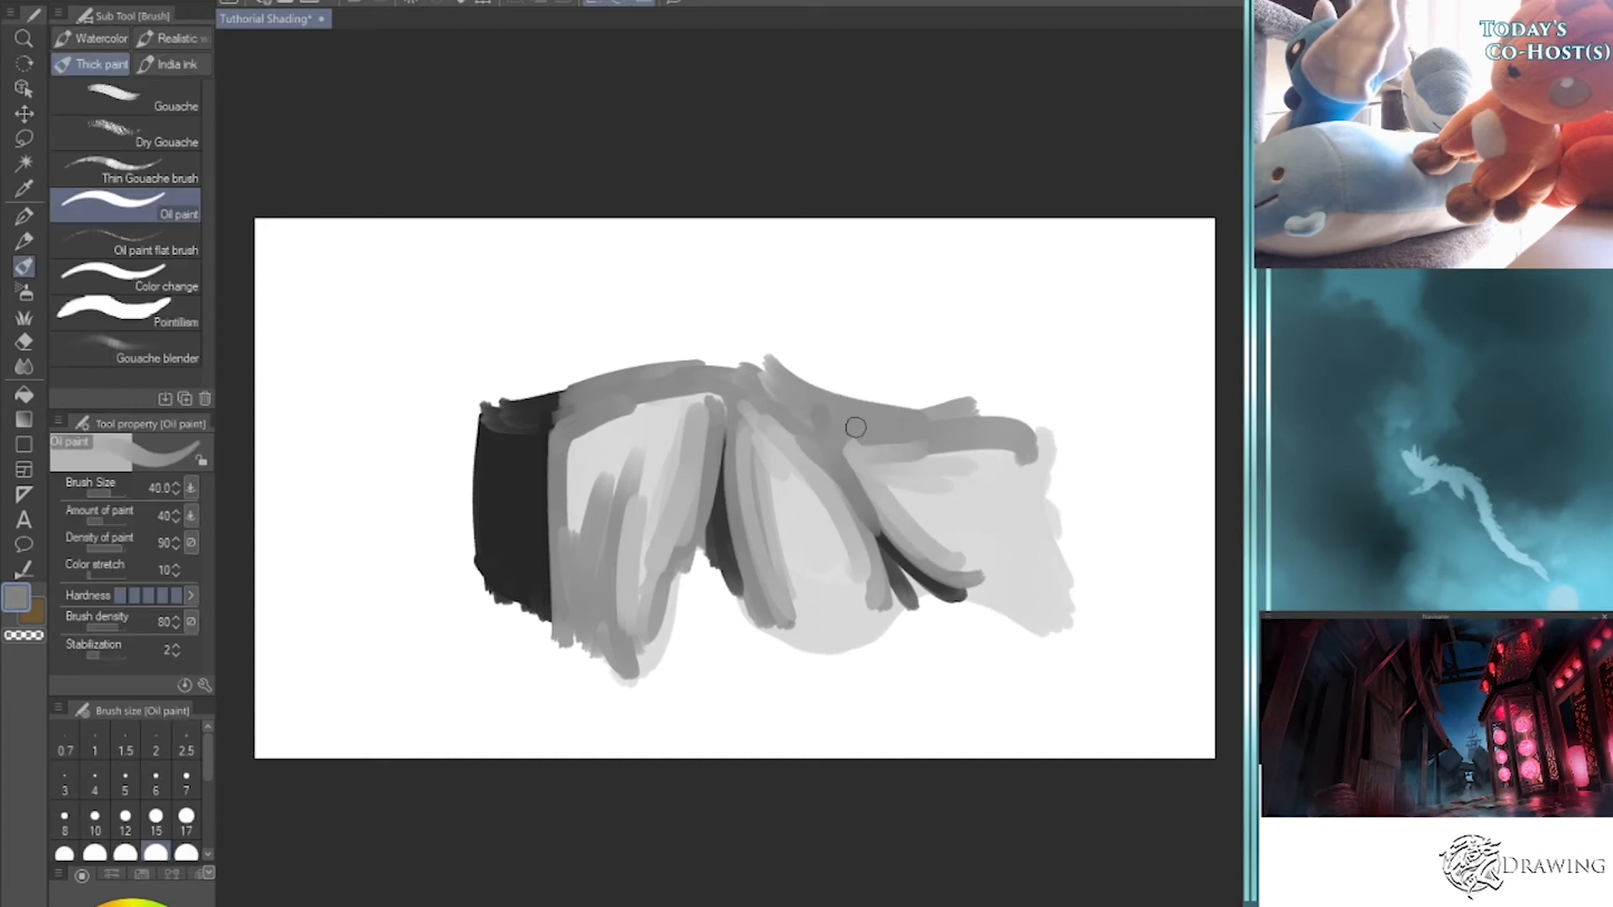
mouse_move(855, 492)
left_mouse_down()
mouse_move(893, 592)
mouse_move(765, 420)
left_mouse_up()
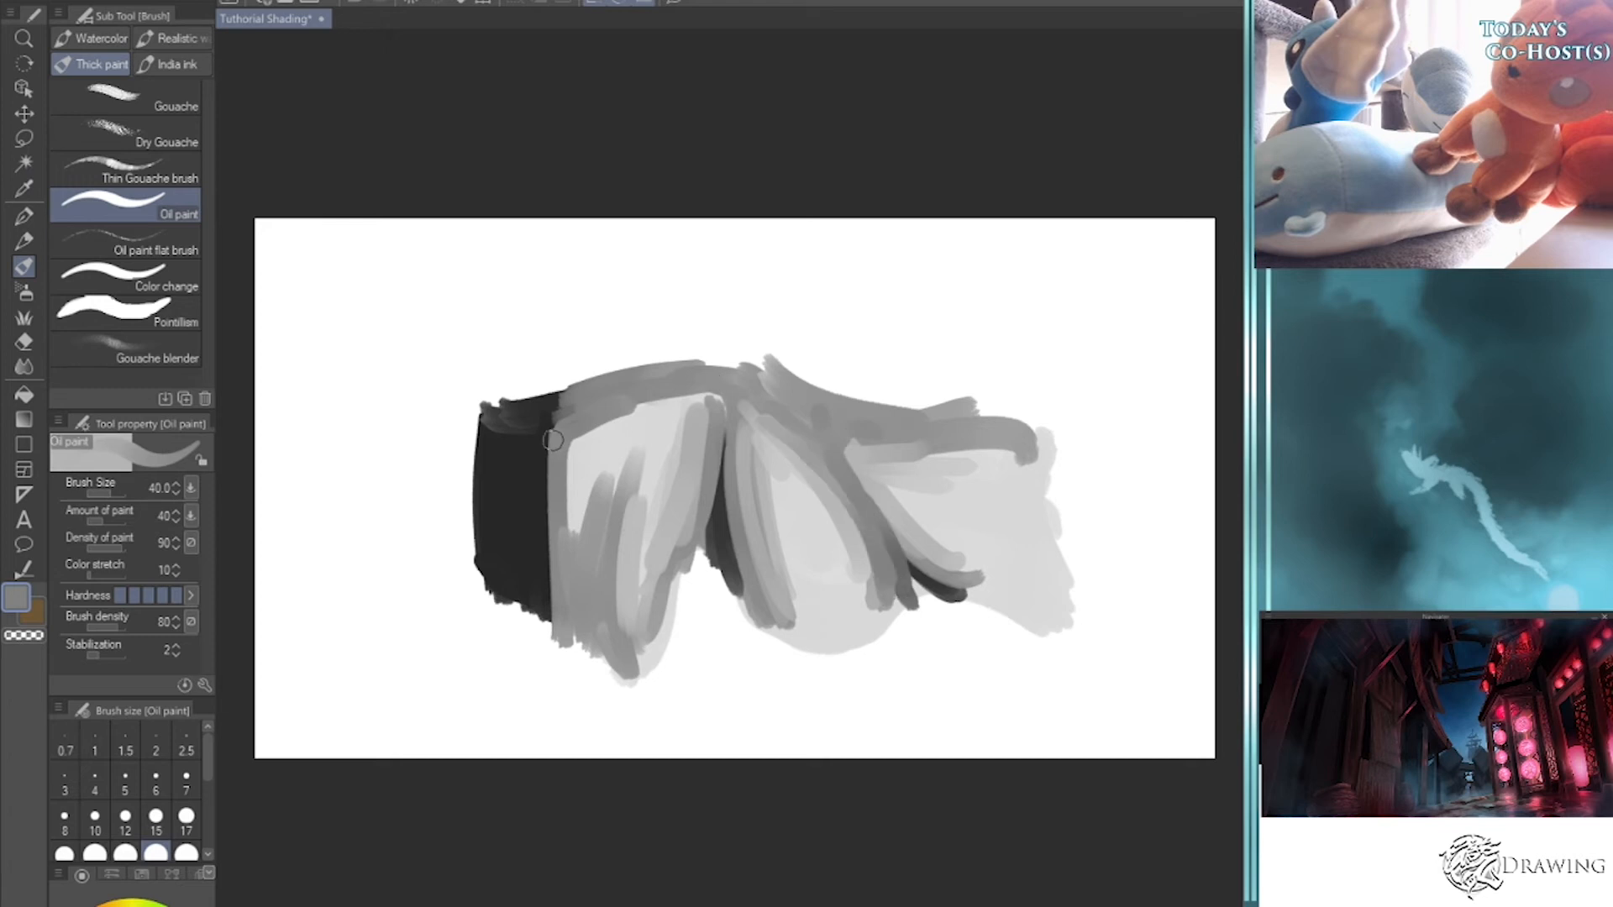
- Blend mid-grey along the dark block's edge and the upper rim of the adjacent cloth panel, starting at brush size 20
key("bracketleft")
key("bracketleft")
key("bracketleft")
mouse_move(546, 437)
left_mouse_down()
mouse_move(547, 578)
mouse_move(547, 433)
left_mouse_up()
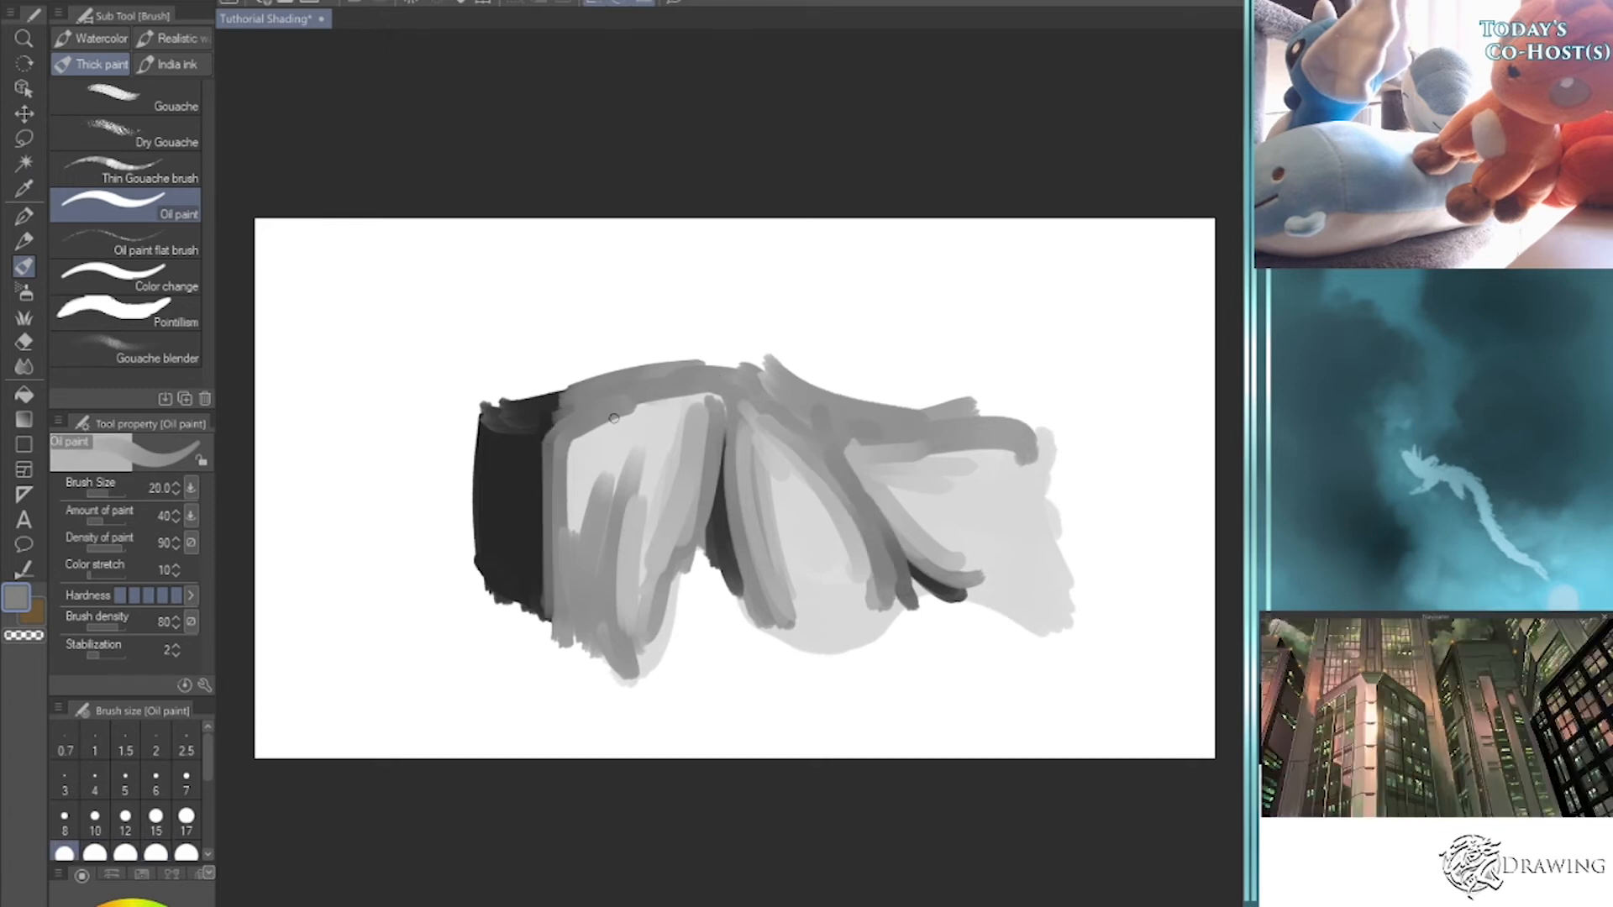
key("bracketright")
mouse_move(566, 622)
left_mouse_down()
mouse_move(578, 424)
mouse_move(697, 403)
left_mouse_up()
- Repaint the deep crease between the first and second cloth panels in darker grey with Oil paint at size 40
key("bracketright")
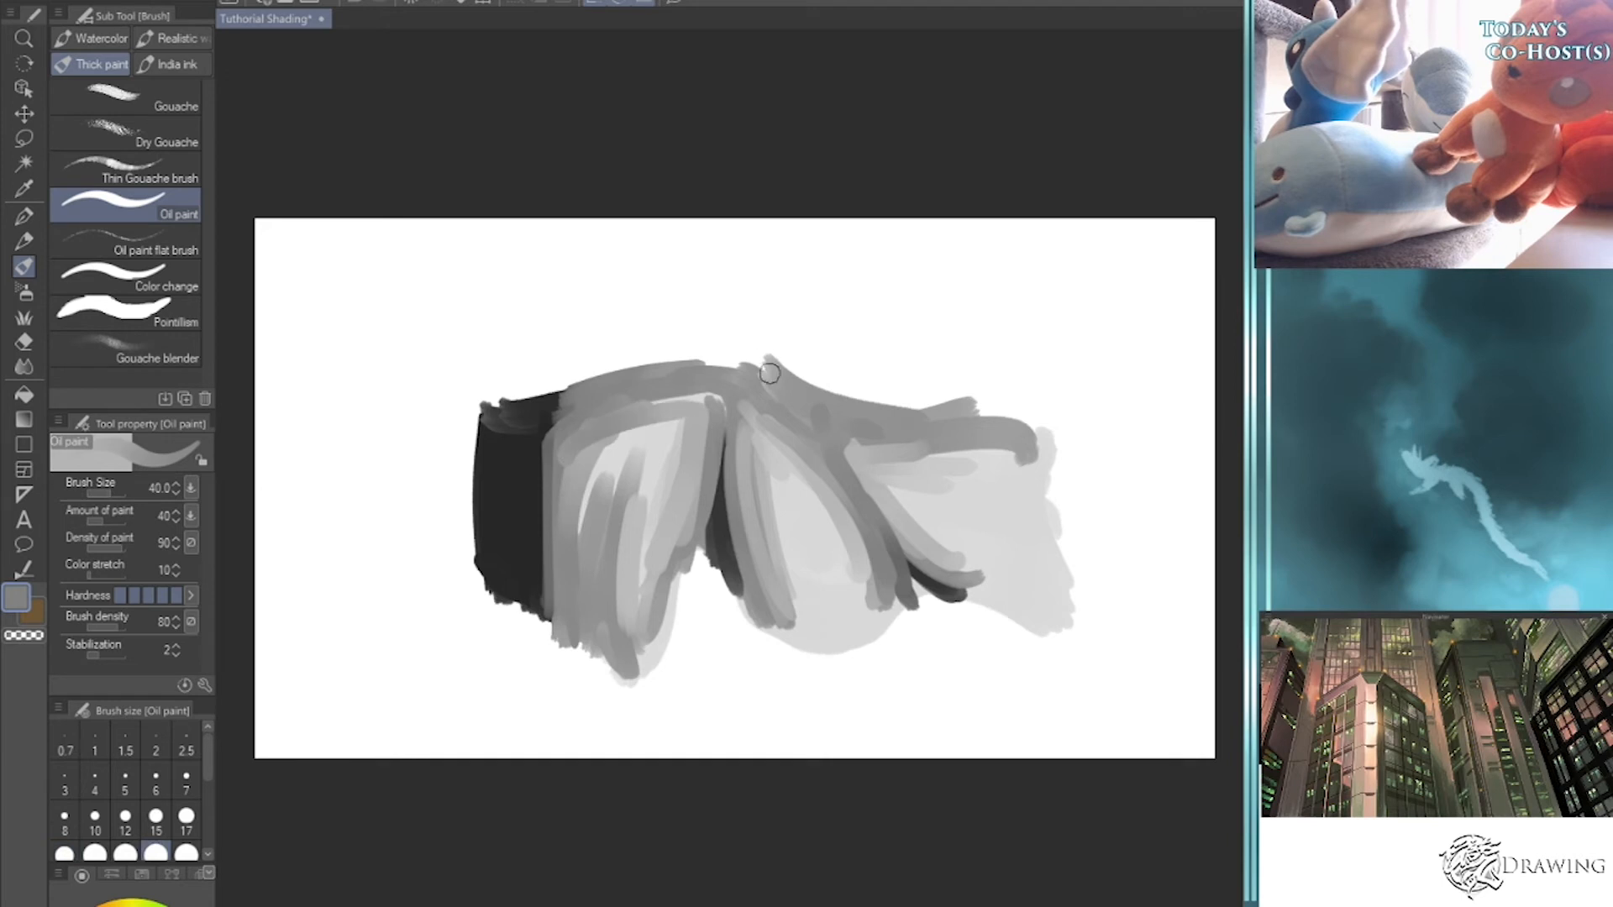
key("i")
key("b")
mouse_move(743, 592)
left_mouse_down()
mouse_move(723, 428)
mouse_move(715, 534)
mouse_move(692, 564)
mouse_move(724, 578)
left_mouse_up()
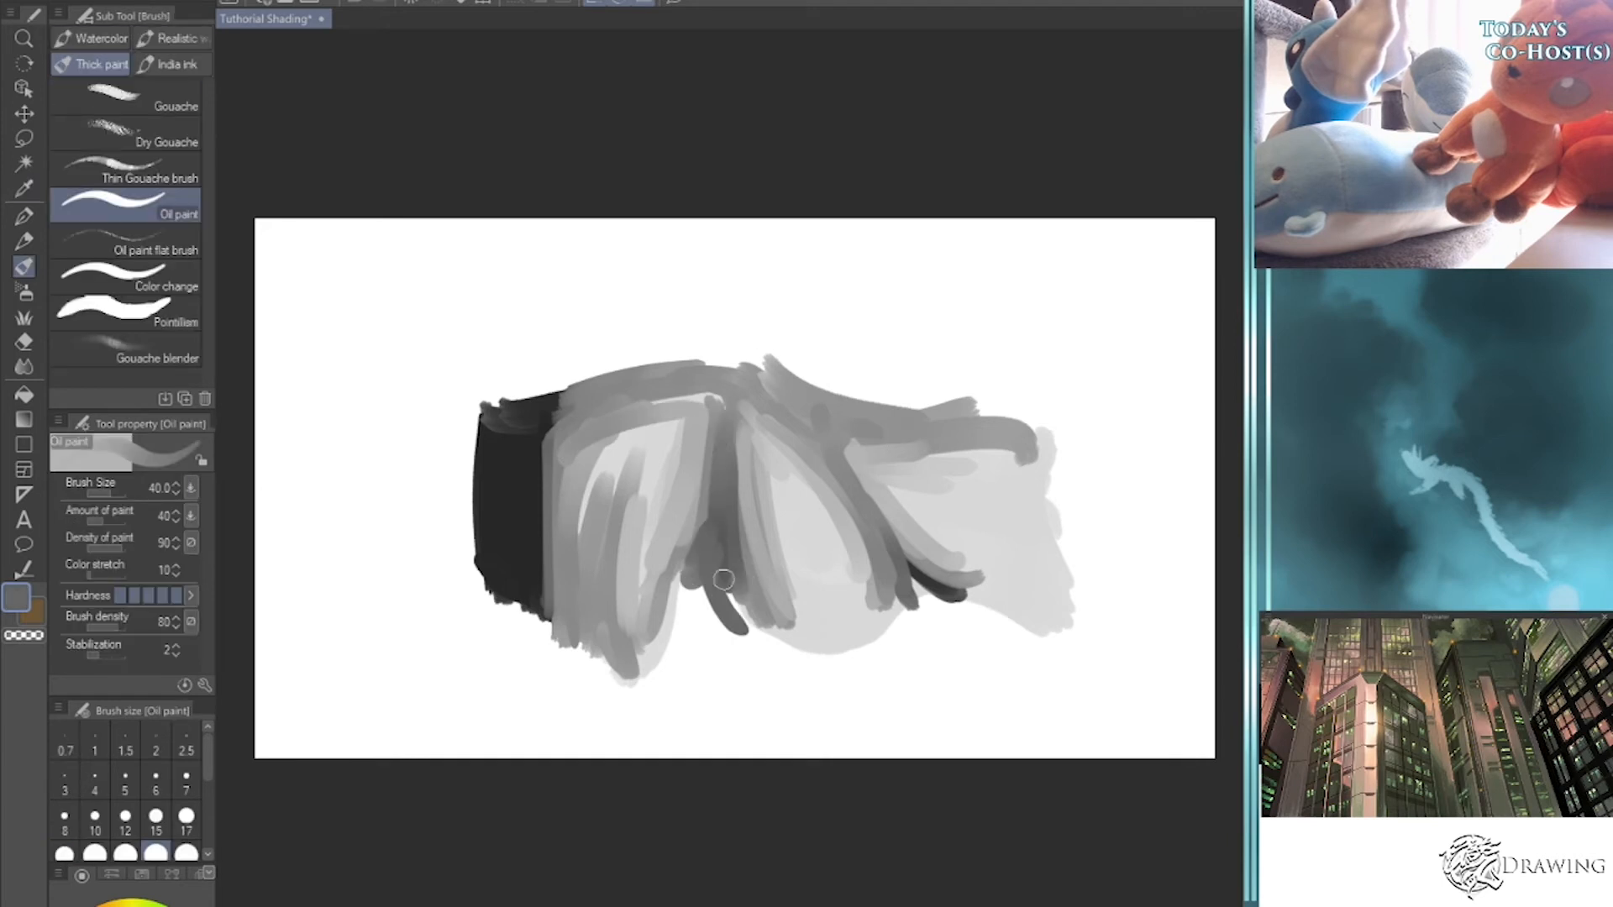
- Extend the cloth's upper rim in grey over the dark block and paint the block's sampled dark tone up along that edge
mouse_move(724, 418)
left_mouse_down()
mouse_move(666, 371)
mouse_move(721, 426)
mouse_move(699, 365)
mouse_move(664, 354)
mouse_move(782, 384)
mouse_move(740, 444)
mouse_move(746, 468)
mouse_move(776, 396)
mouse_move(723, 413)
mouse_move(770, 368)
mouse_move(728, 391)
mouse_move(703, 368)
mouse_move(724, 369)
mouse_move(607, 337)
mouse_move(656, 357)
mouse_move(582, 358)
mouse_move(657, 361)
mouse_move(566, 388)
mouse_move(603, 359)
mouse_move(489, 384)
left_mouse_up()
key("i")
left_click(778, 385)
key("b")
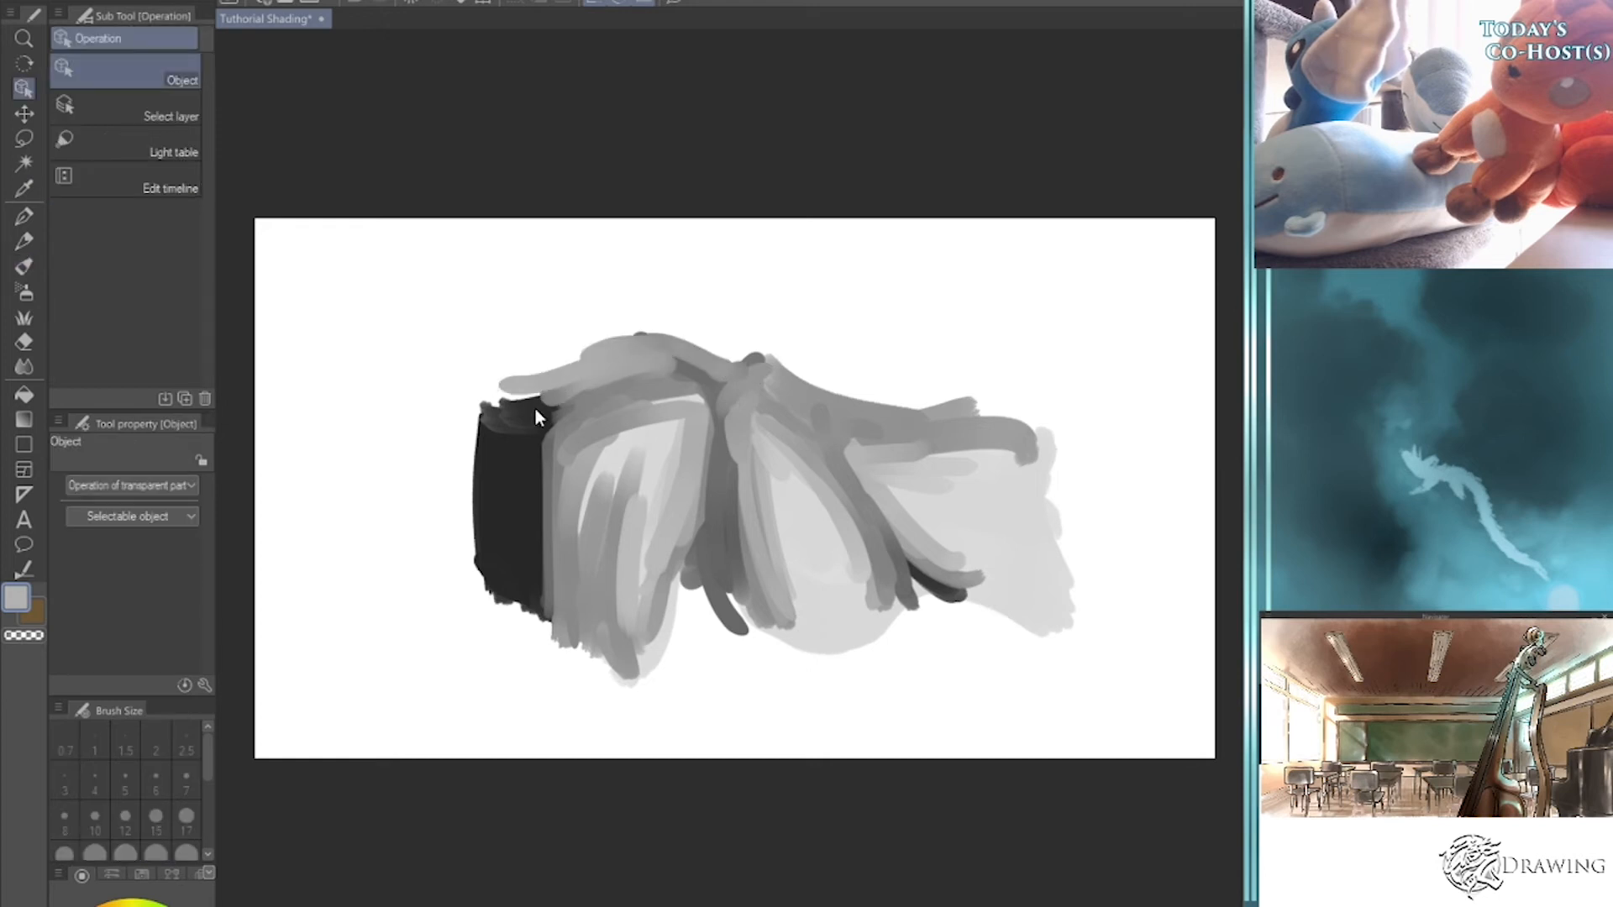
left_click(544, 399, "alt")
mouse_move(559, 400)
left_mouse_down()
mouse_move(510, 395)
mouse_move(670, 367)
left_mouse_up()
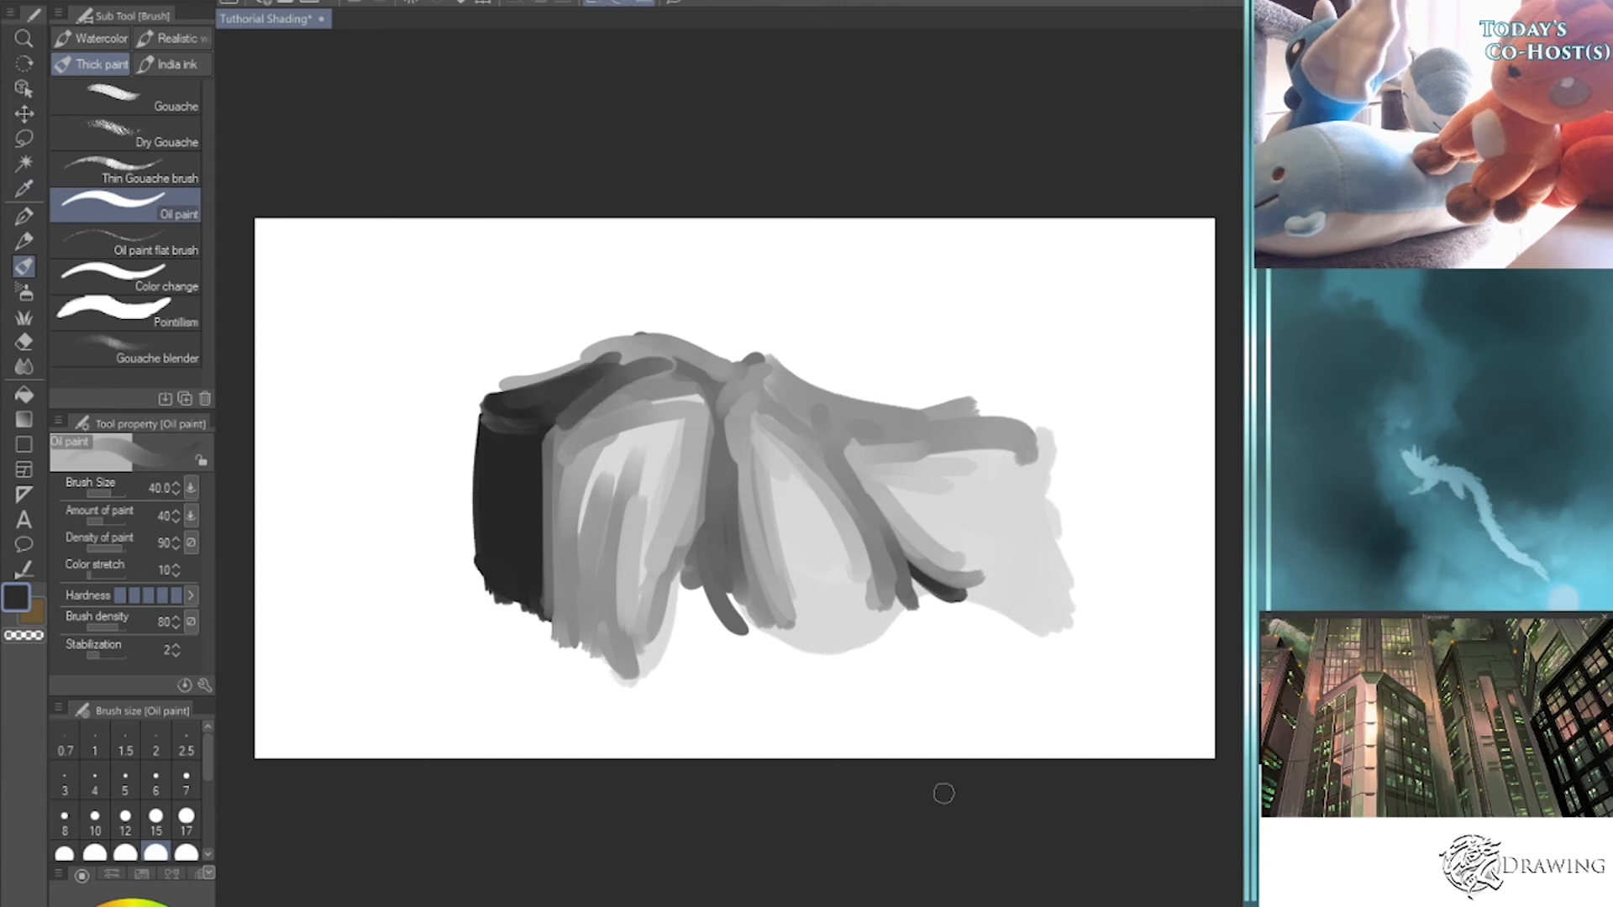
- Sample the light grey of the third panel and soften the creases of the third and second folds with it
left_click(882, 451, "alt")
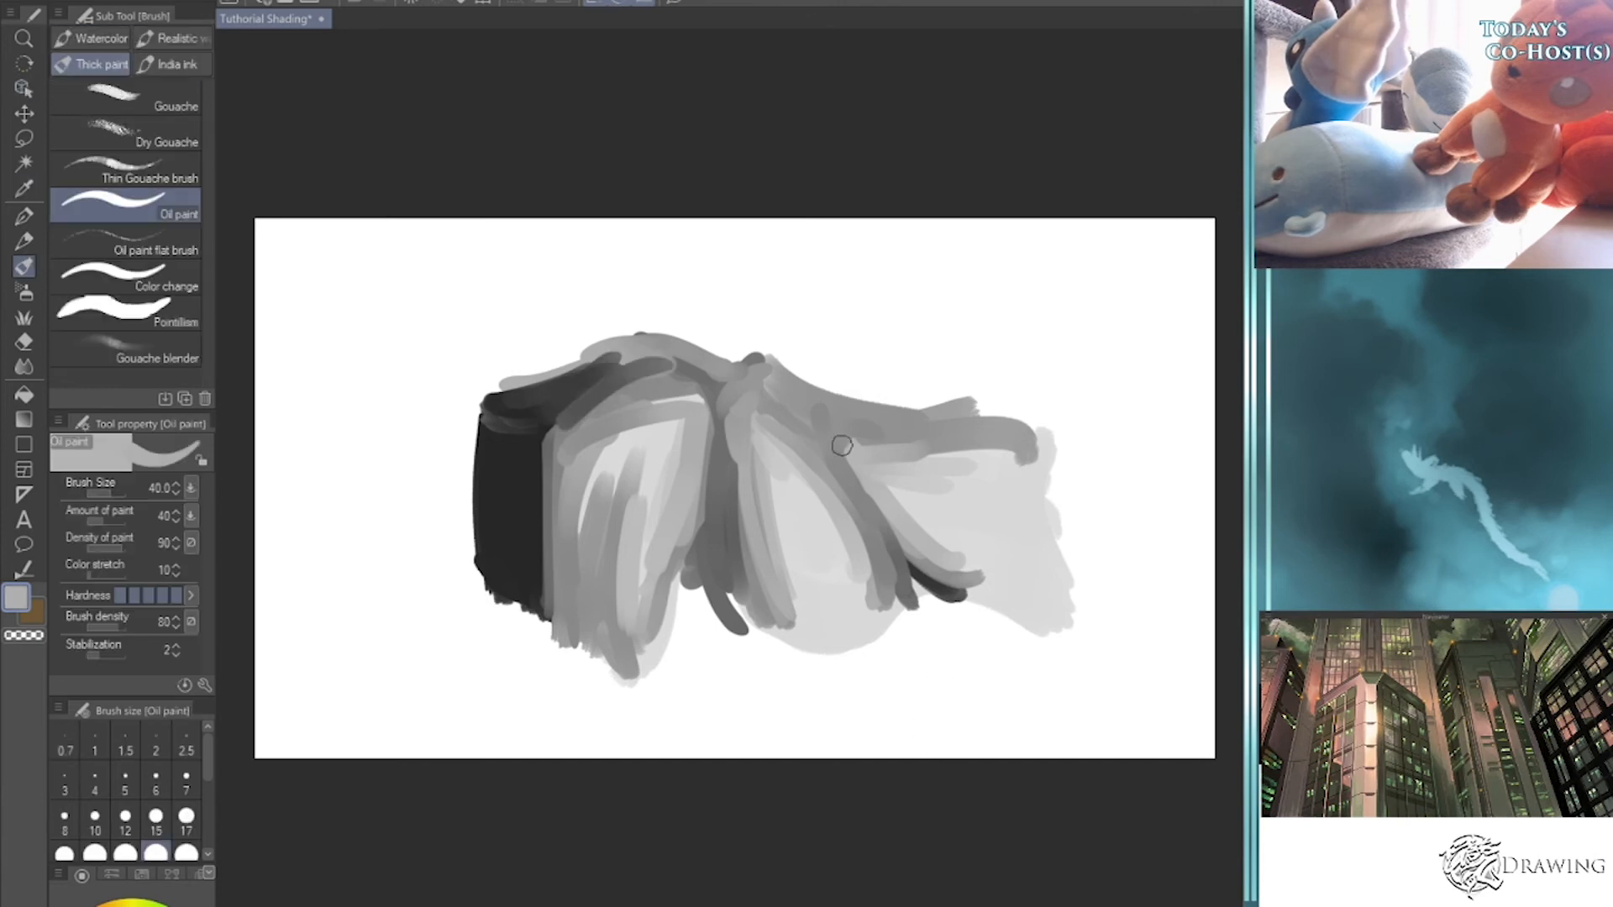
mouse_move(898, 520)
left_mouse_down()
mouse_move(842, 436)
mouse_move(946, 446)
mouse_move(864, 417)
mouse_move(908, 484)
mouse_move(1034, 584)
left_mouse_up()
left_click_drag(1018, 554, 915, 596)
mouse_move(735, 458)
left_mouse_down()
mouse_move(731, 646)
mouse_move(742, 583)
mouse_move(764, 587)
mouse_move(773, 639)
mouse_move(770, 605)
mouse_move(756, 636)
mouse_move(770, 569)
mouse_move(798, 670)
left_mouse_up()
- Blend sampled greys through the crease between the first two panels and down the first panel's inner edge
left_click(806, 566, "alt")
key("alt")
left_click(735, 559, "alt")
mouse_move(714, 554)
left_mouse_down()
mouse_move(704, 649)
mouse_move(759, 552)
mouse_move(709, 538)
left_mouse_up()
left_click(683, 550, "alt")
left_click_drag(702, 483, 672, 558)
mouse_move(705, 446)
left_mouse_down()
mouse_move(657, 593)
mouse_move(665, 641)
left_mouse_up()
mouse_move(689, 562)
left_mouse_down()
mouse_move(709, 405)
mouse_move(710, 447)
mouse_move(729, 411)
mouse_move(878, 597)
mouse_move(832, 612)
mouse_move(807, 601)
mouse_move(851, 506)
mouse_move(797, 580)
mouse_move(832, 572)
mouse_move(782, 479)
left_mouse_up()
left_click(828, 573, "alt")
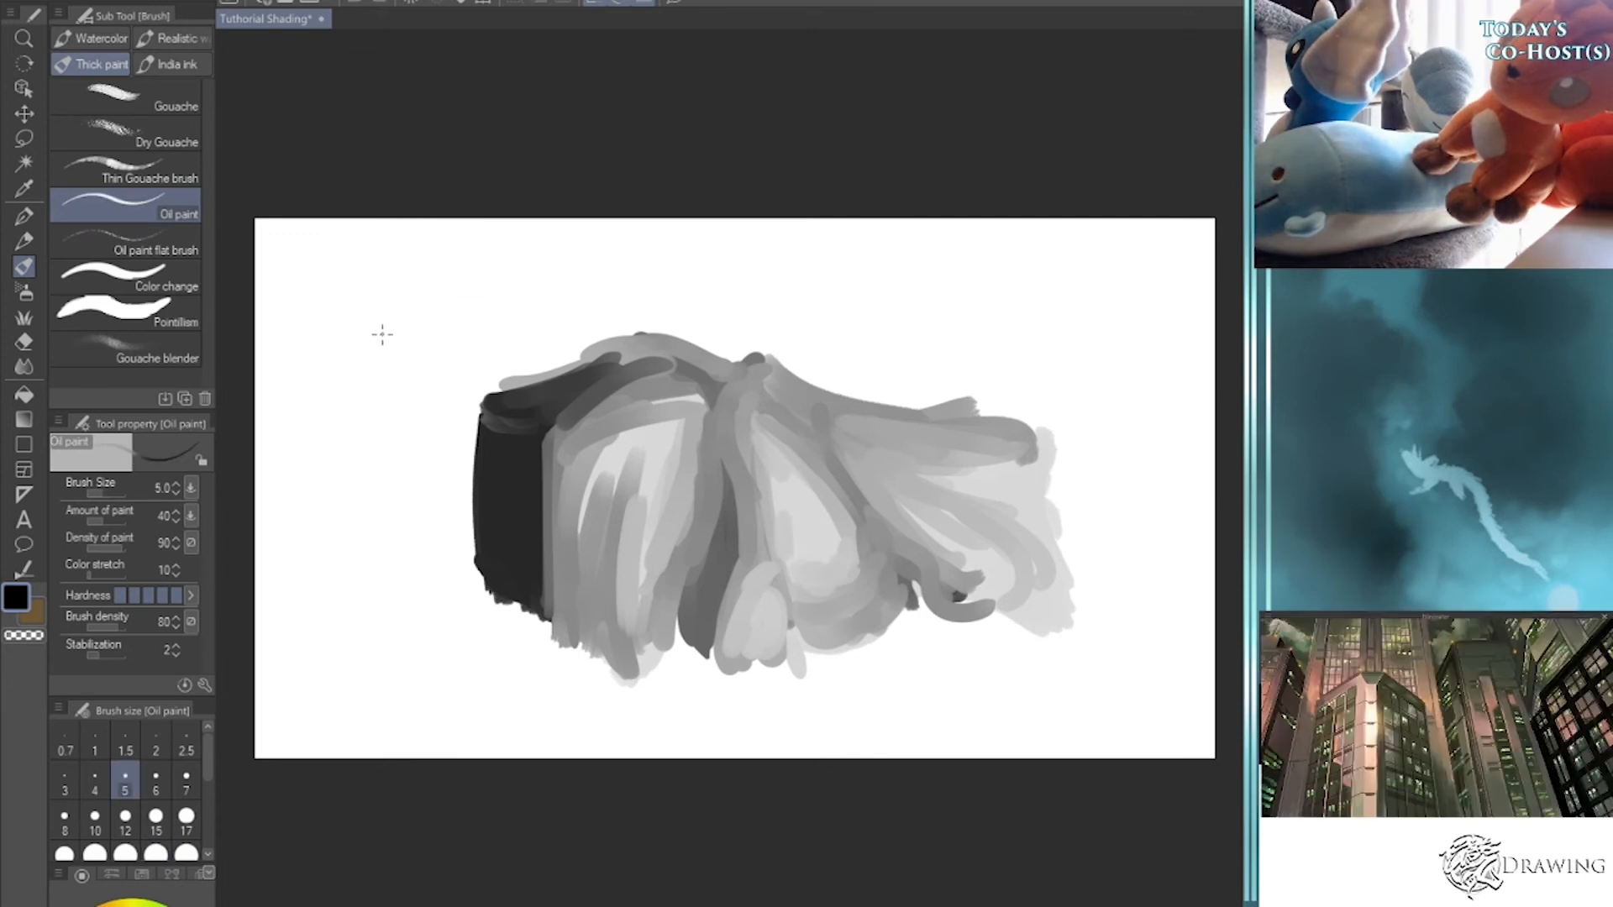
key("bracketright")
key("bracketright")
key("bracketright")
key("bracketright")
mouse_move(280, 423)
left_mouse_down()
mouse_move(337, 359)
mouse_move(401, 408)
left_mouse_up()
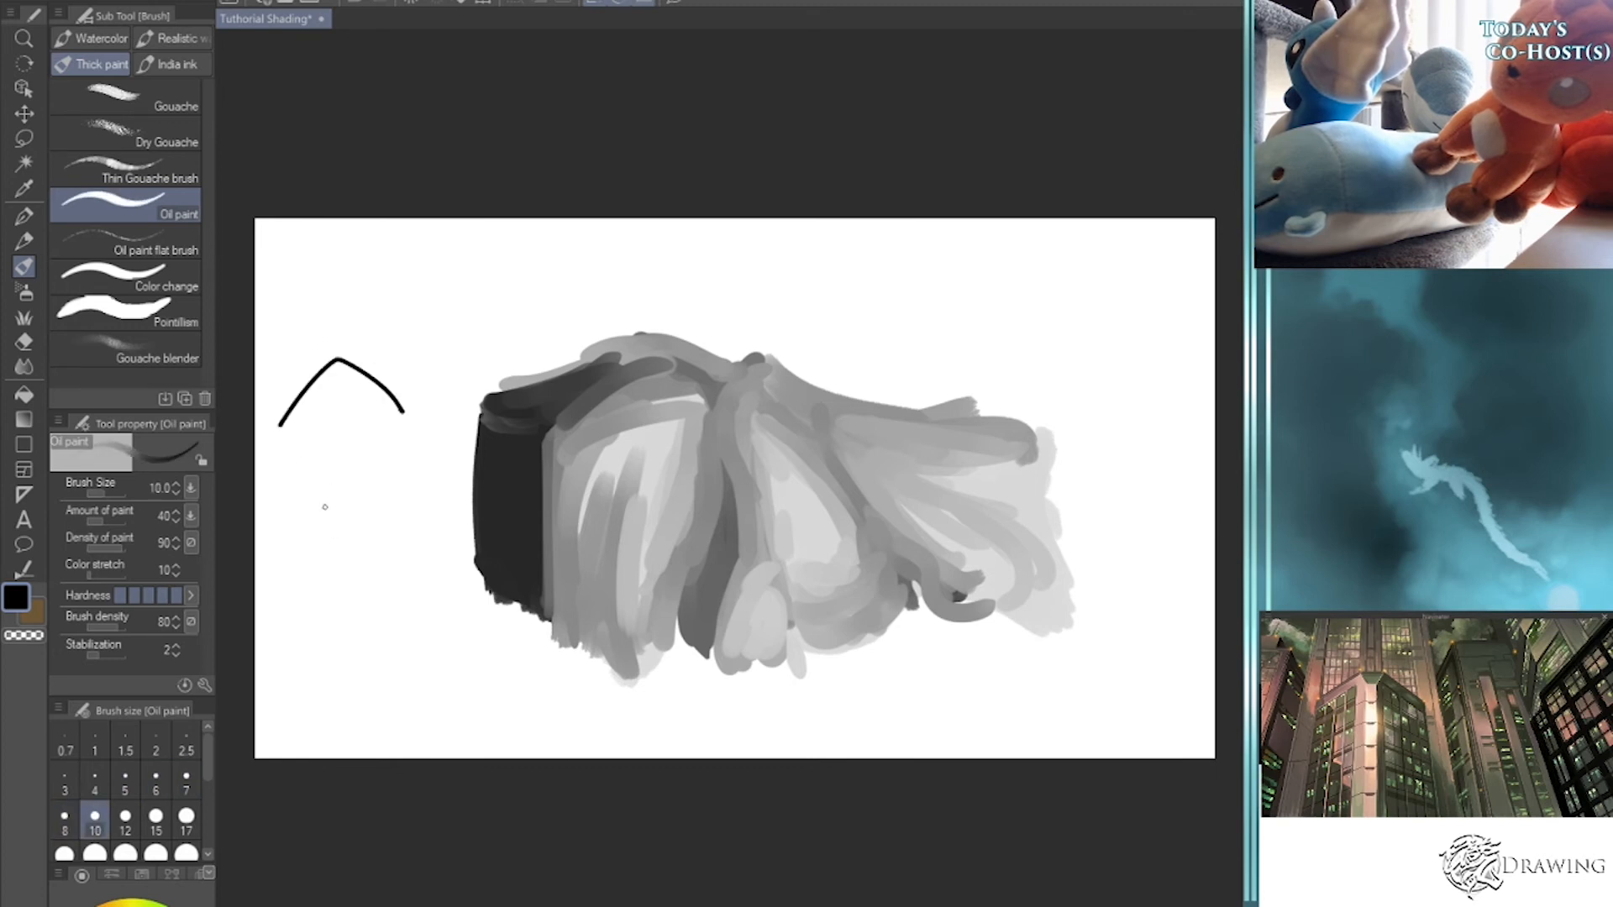
left_click_drag(272, 306, 393, 292)
key("ctrl+z")
key("ctrl+z")
- Draw a sharp angular peak, a rounded arc and a short vertical line in black in the blank area beside the cloth
mouse_move(294, 685)
left_mouse_down()
mouse_move(347, 616)
mouse_move(406, 694)
left_mouse_up()
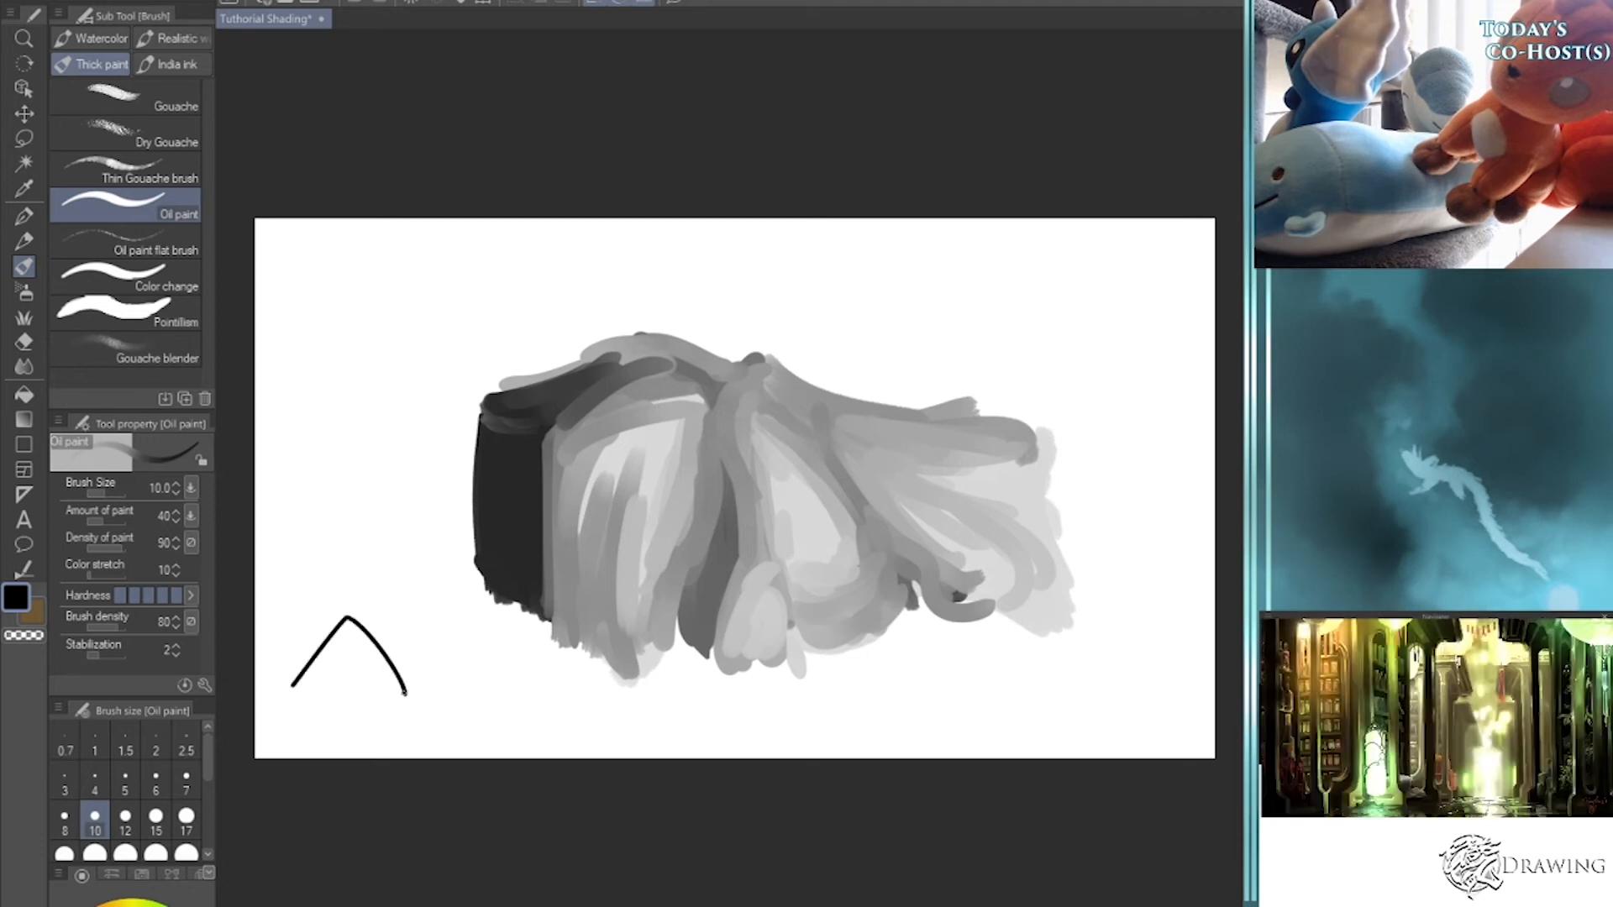
mouse_move(286, 416)
left_mouse_down()
mouse_move(334, 373)
mouse_move(402, 429)
left_mouse_up()
left_click_drag(292, 487, 293, 562)
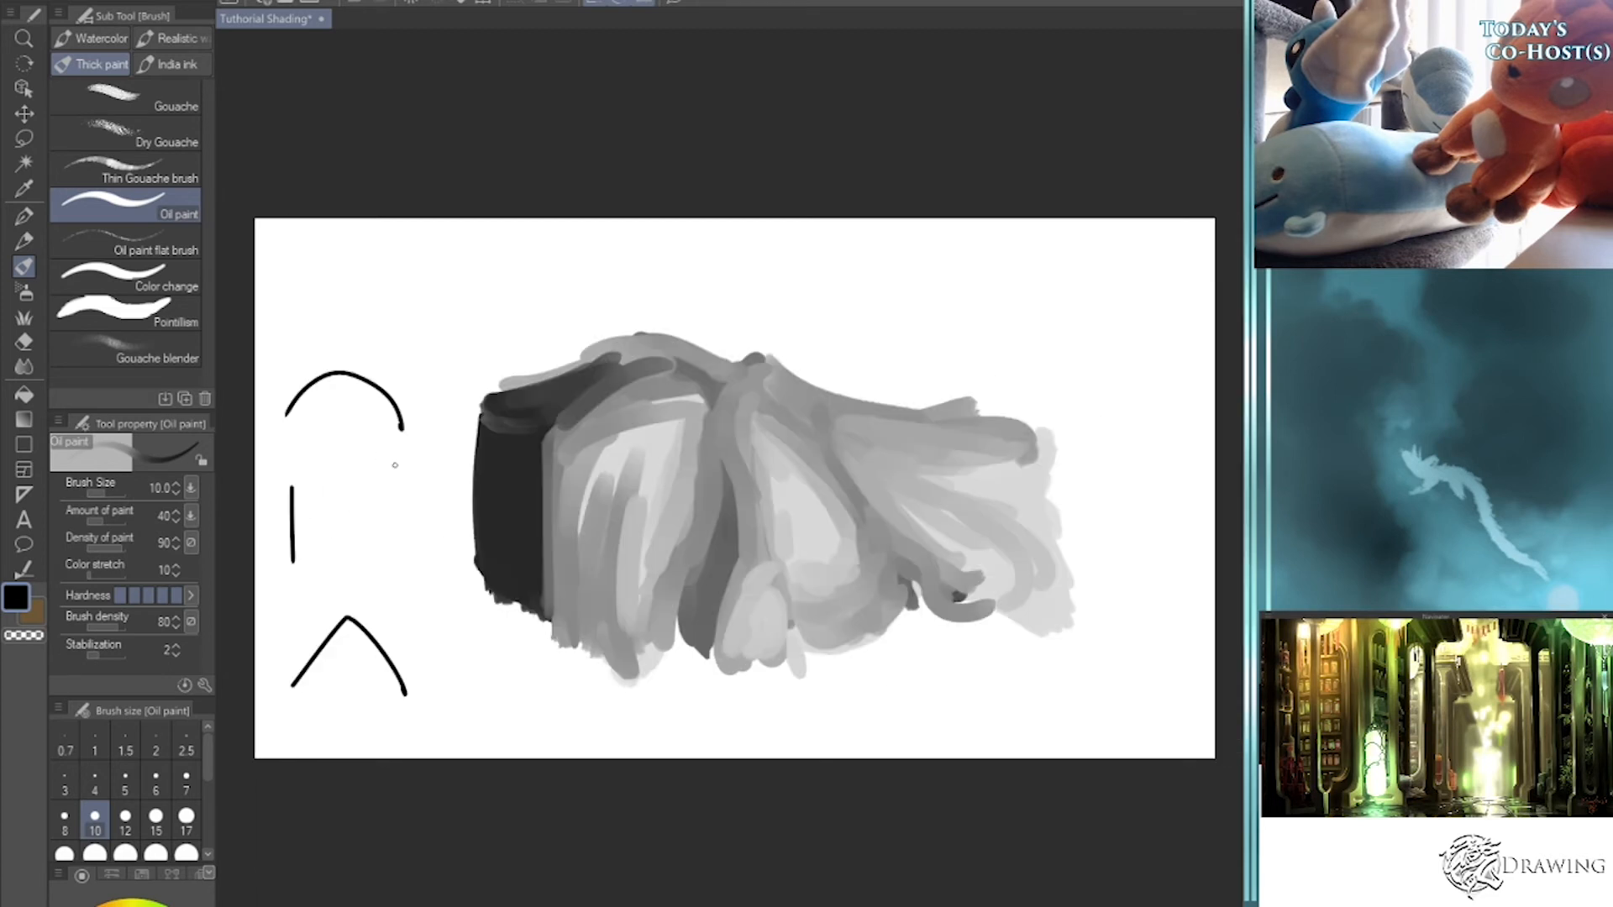
- Paint adjoining dark grey vertical strips at the short line above the angular peak as the shaded plane
key("bracketright")
key("bracketright")
key("bracketright")
key("bracketright")
key("bracketright")
key("bracketright")
key("bracketright")
mouse_move(331, 475)
left_mouse_down()
mouse_move(332, 513)
mouse_move(330, 489)
mouse_move(311, 495)
mouse_move(300, 554)
left_mouse_up()
left_click(86, 906)
key("bracketleft")
mouse_move(297, 482)
left_mouse_down()
mouse_move(301, 544)
mouse_move(322, 521)
mouse_move(317, 496)
mouse_move(294, 553)
left_mouse_up()
- Paint light grey vertical strips directly beside the dark ones as the lit plane, with Oil paint at size 30
left_click(85, 906)
mouse_move(347, 484)
left_mouse_down()
mouse_move(344, 562)
mouse_move(354, 511)
mouse_move(378, 544)
left_mouse_up()
left_click(86, 906)
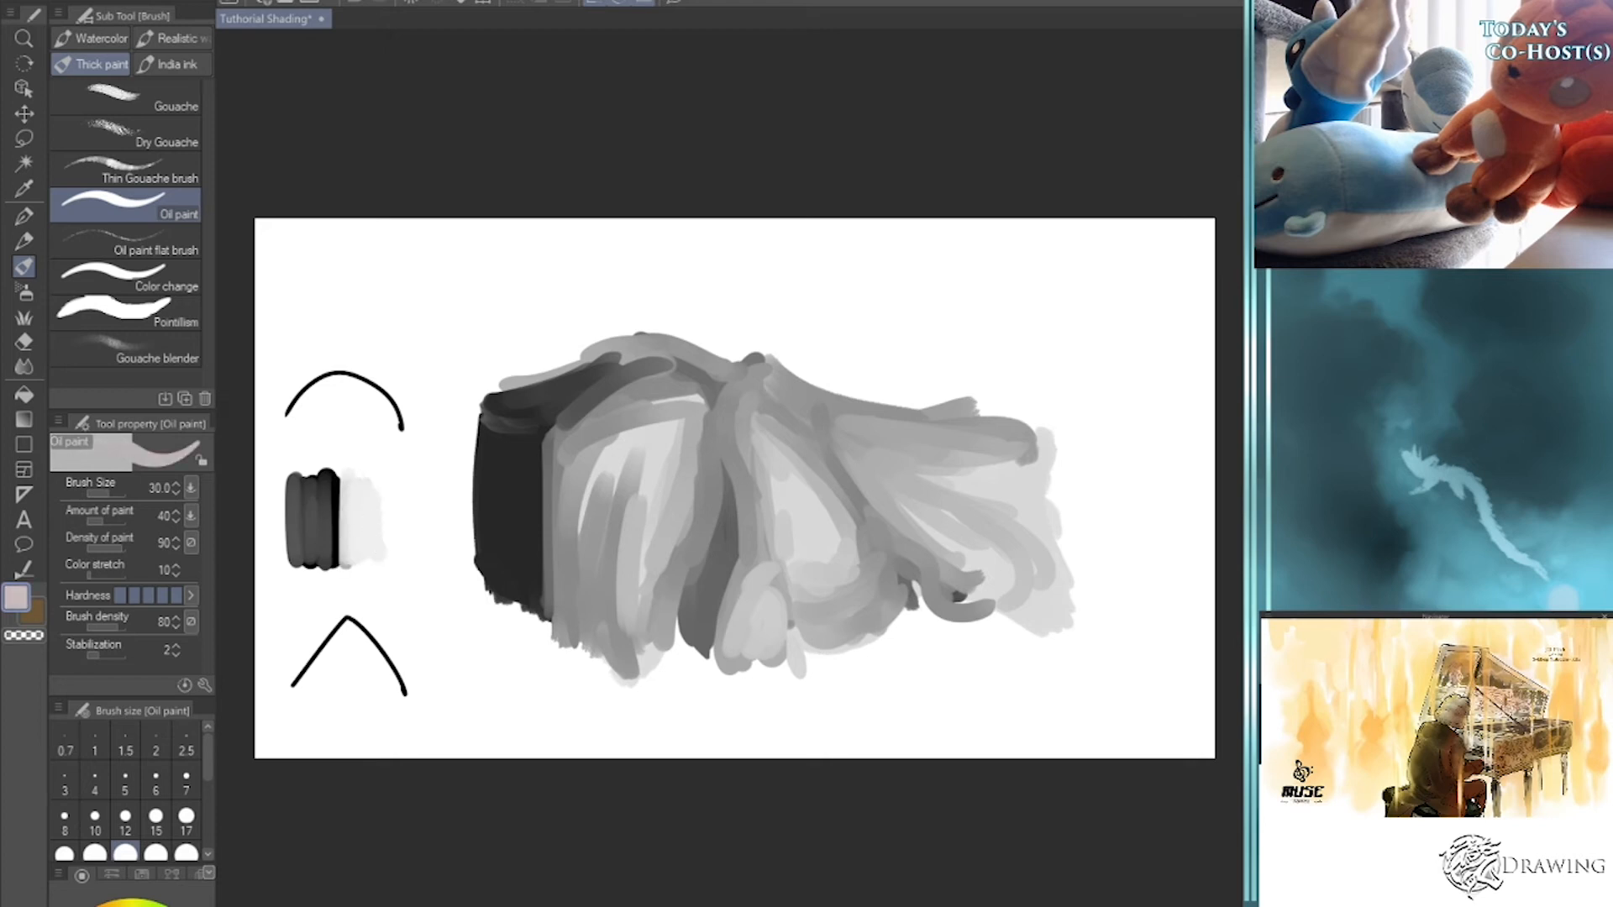
mouse_move(349, 481)
left_mouse_down()
mouse_move(355, 558)
mouse_move(378, 484)
mouse_move(380, 555)
mouse_move(351, 565)
mouse_move(348, 481)
mouse_move(380, 473)
mouse_move(343, 477)
mouse_move(344, 553)
mouse_move(382, 493)
mouse_move(380, 538)
left_mouse_up()
- Paint a gradual dark-to-light grey row of vertical strips above the rounded arc with Oil paint at size 60
key("bracketright")
key("bracketright")
key("bracketright")
mouse_move(349, 277)
left_mouse_down()
mouse_move(370, 261)
mouse_move(395, 332)
mouse_move(336, 302)
mouse_move(340, 336)
mouse_move(357, 269)
mouse_move(365, 332)
left_mouse_up()
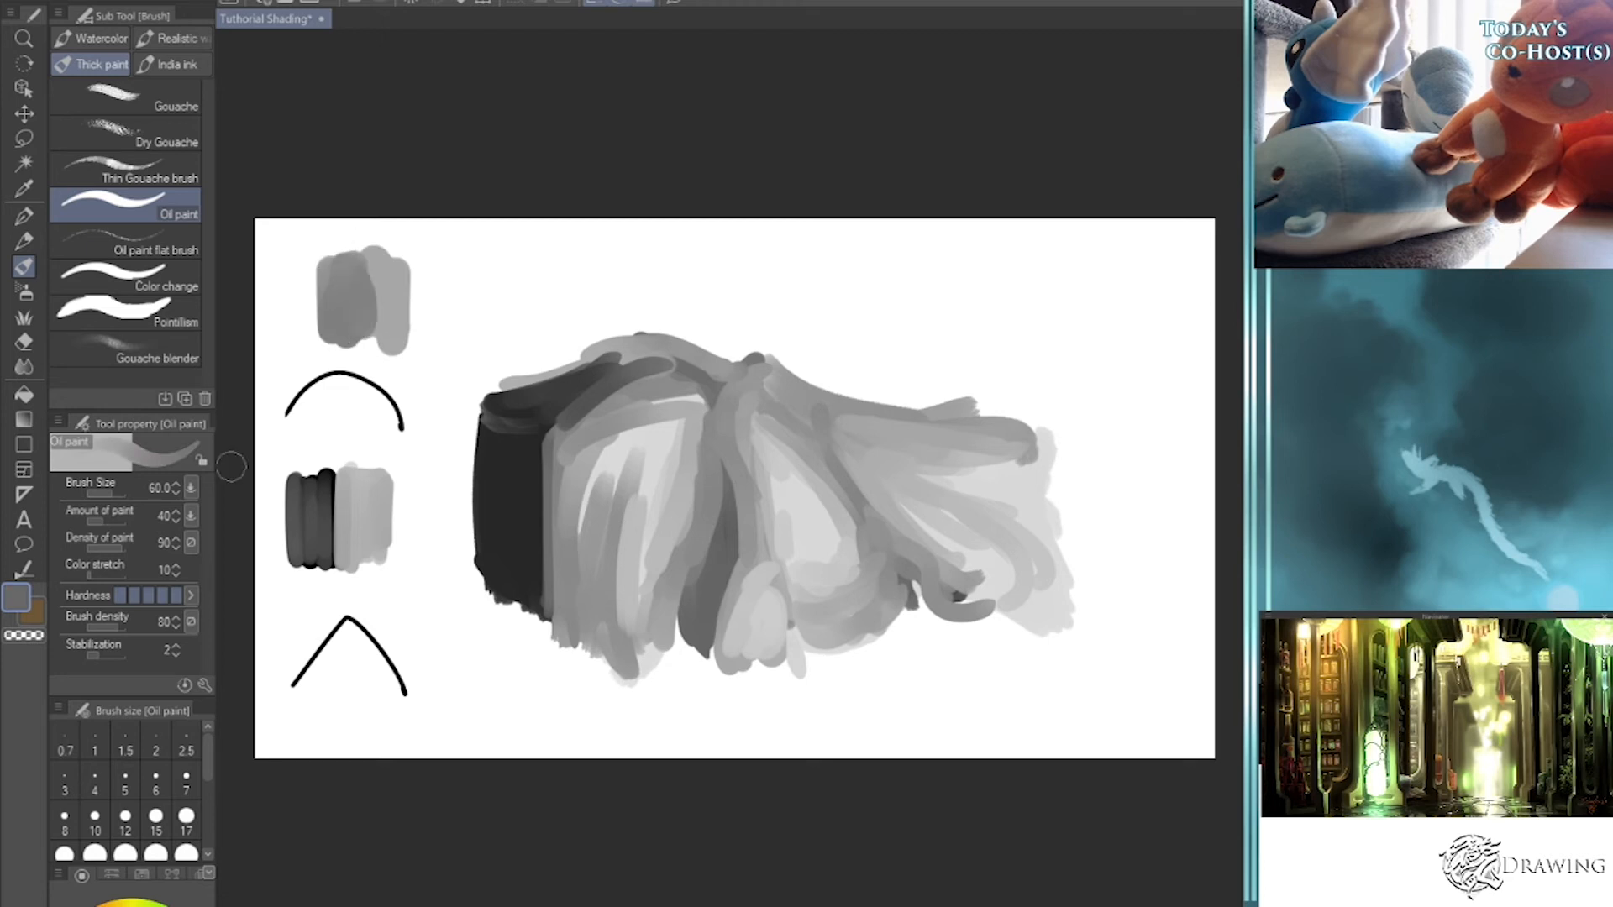
mouse_move(316, 281)
left_mouse_down()
mouse_move(313, 343)
mouse_move(297, 335)
mouse_move(309, 306)
mouse_move(330, 343)
left_mouse_up()
left_click(357, 273, "alt")
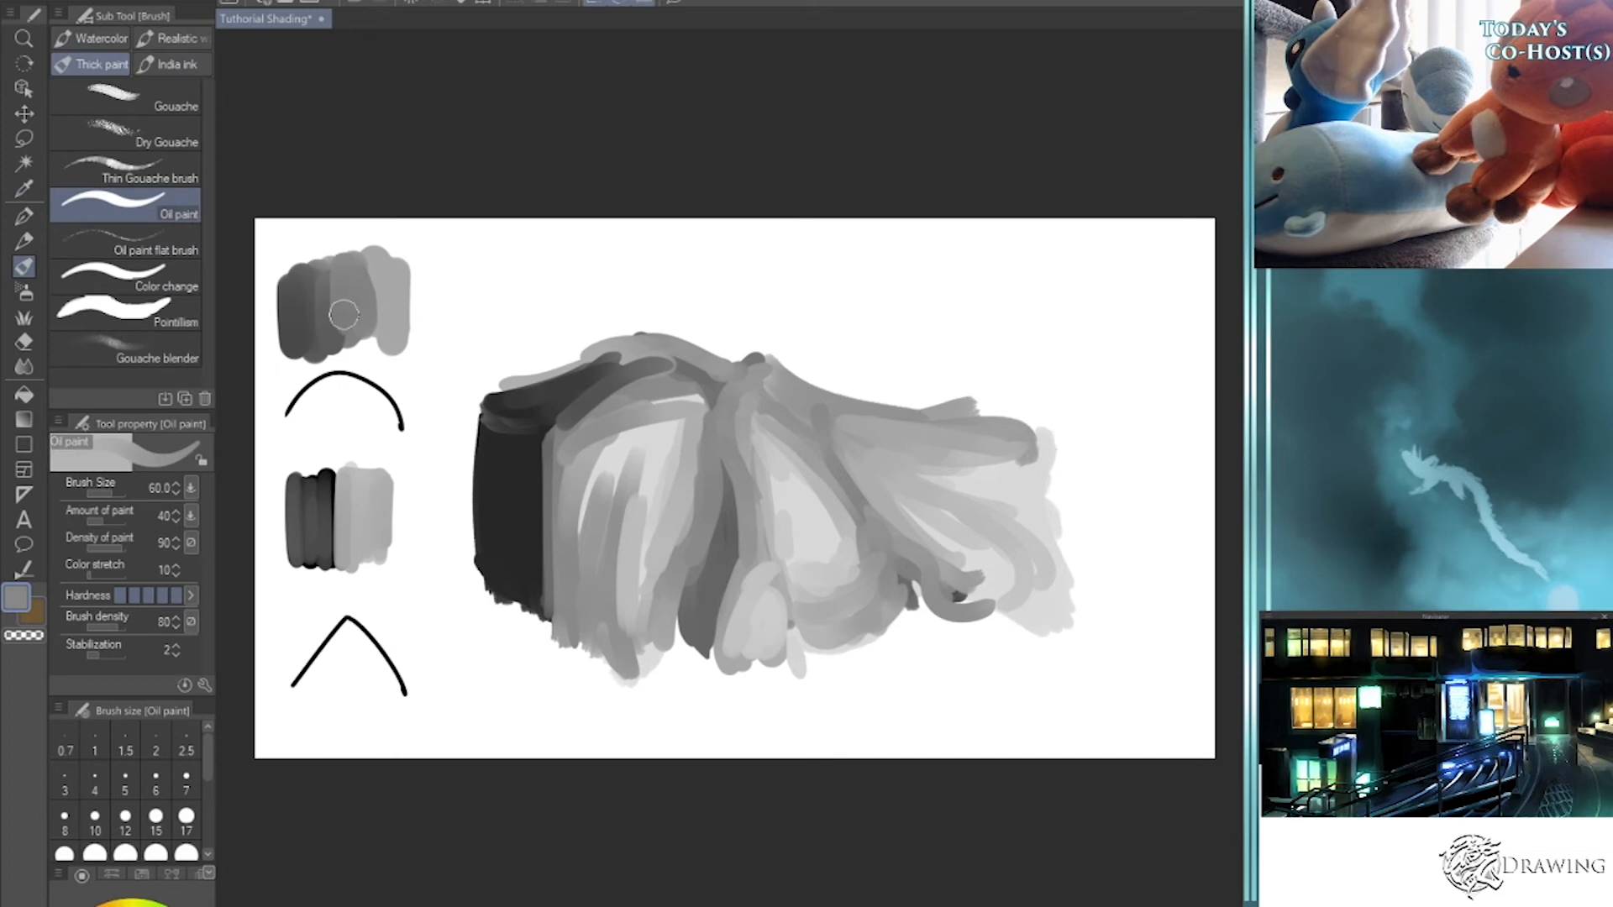
left_click_drag(369, 273, 377, 344)
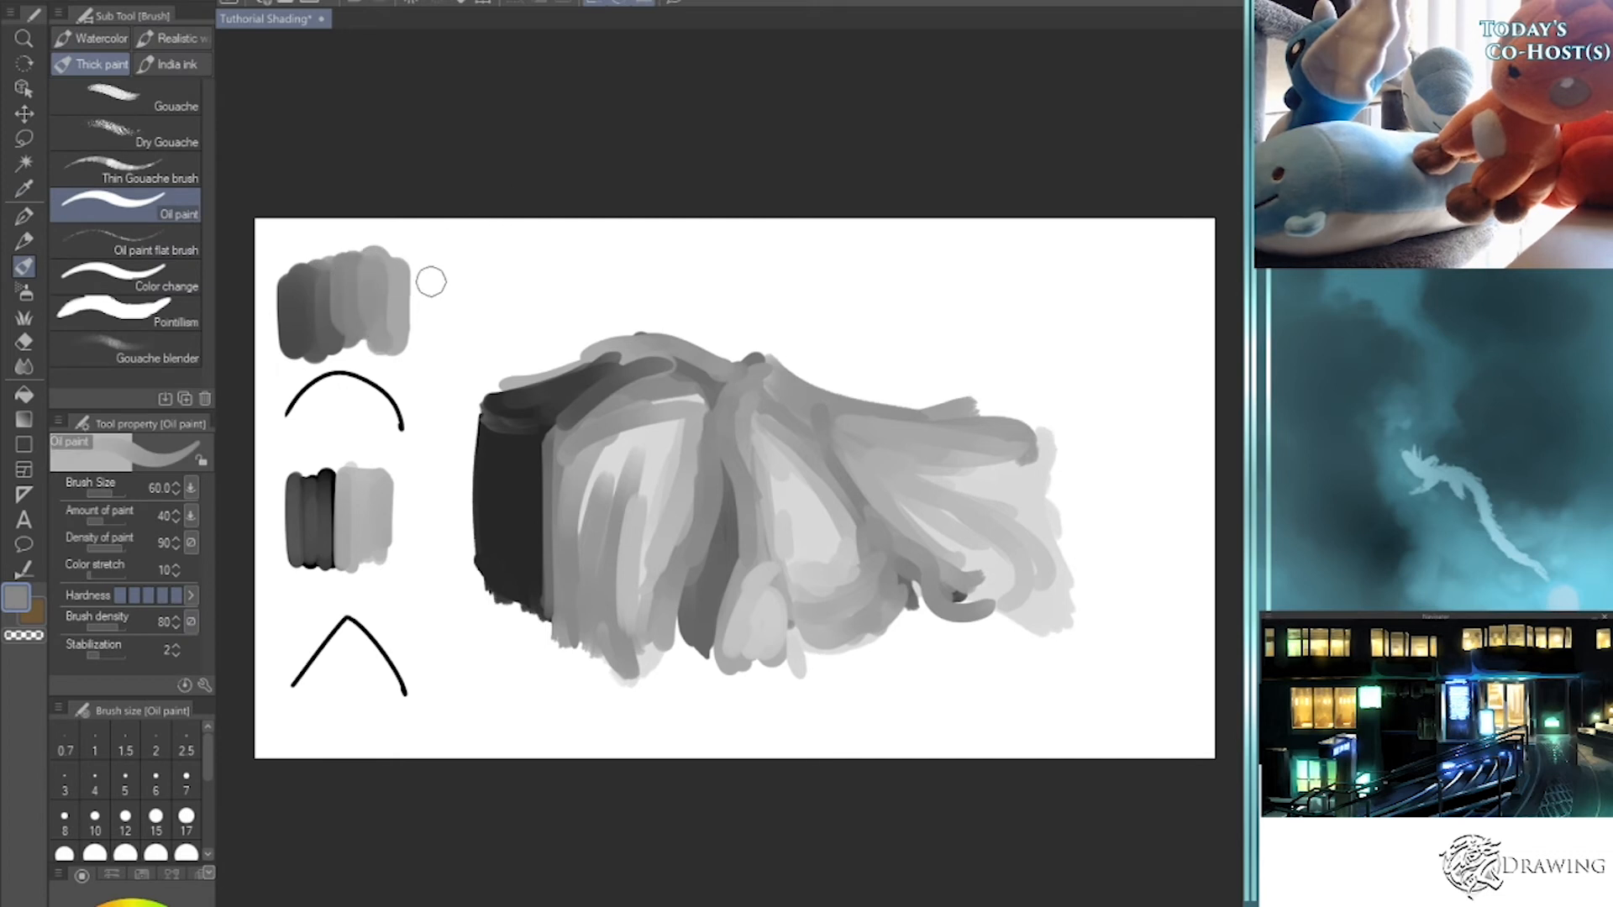
- Sample a light grey and touch up the angular swatch's lit plane and the light end of the rounded swatch
key("o")
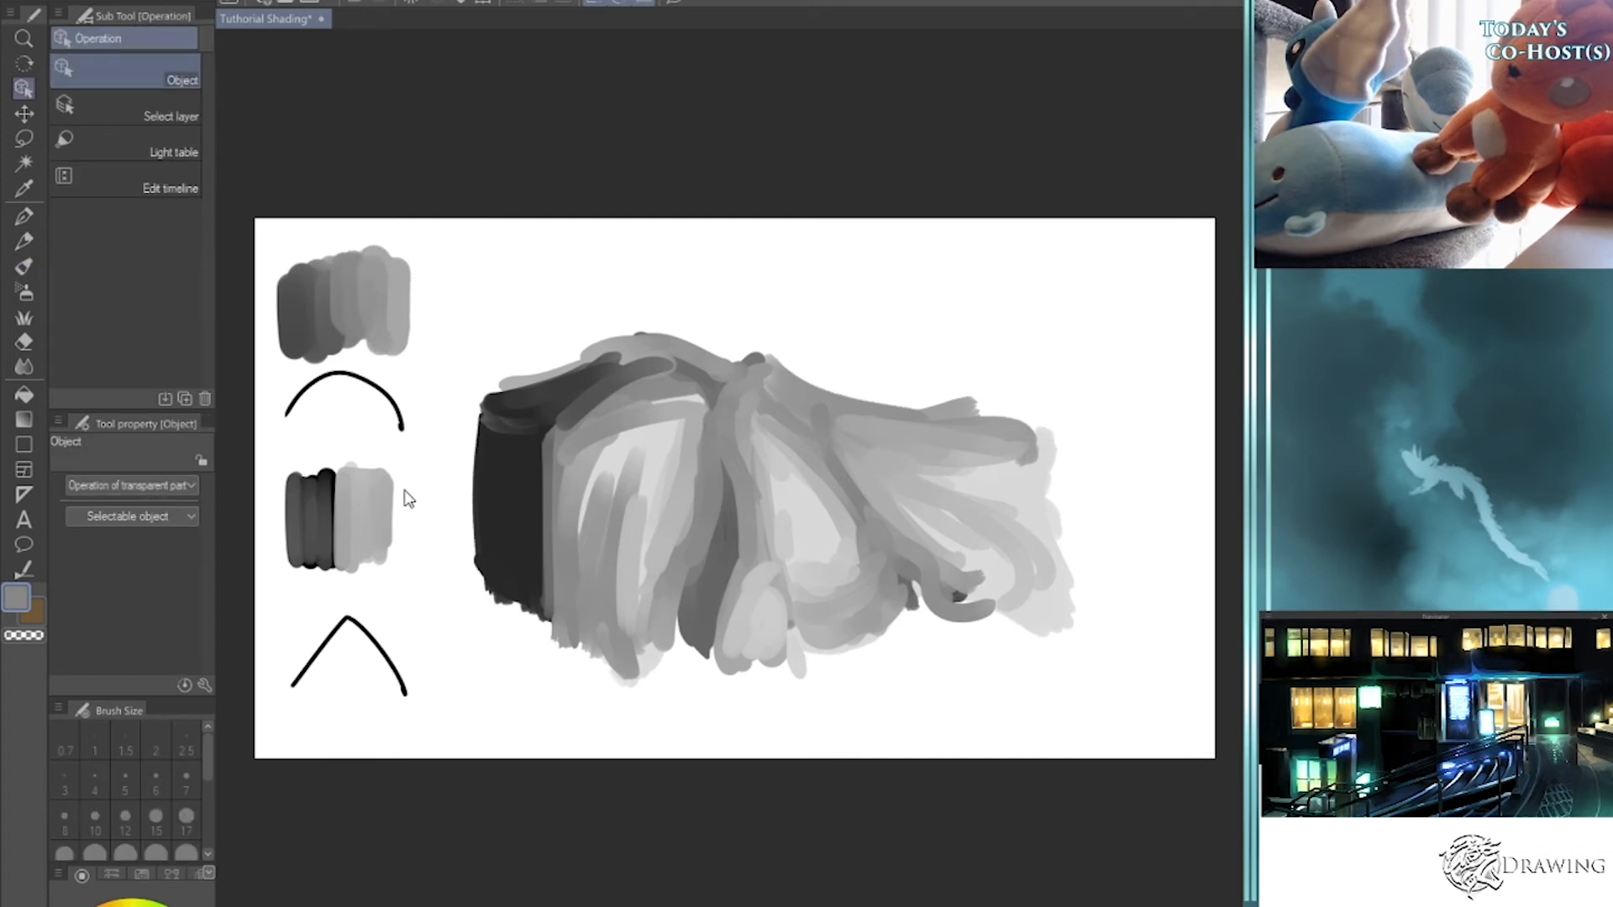
key("i")
left_click(388, 567)
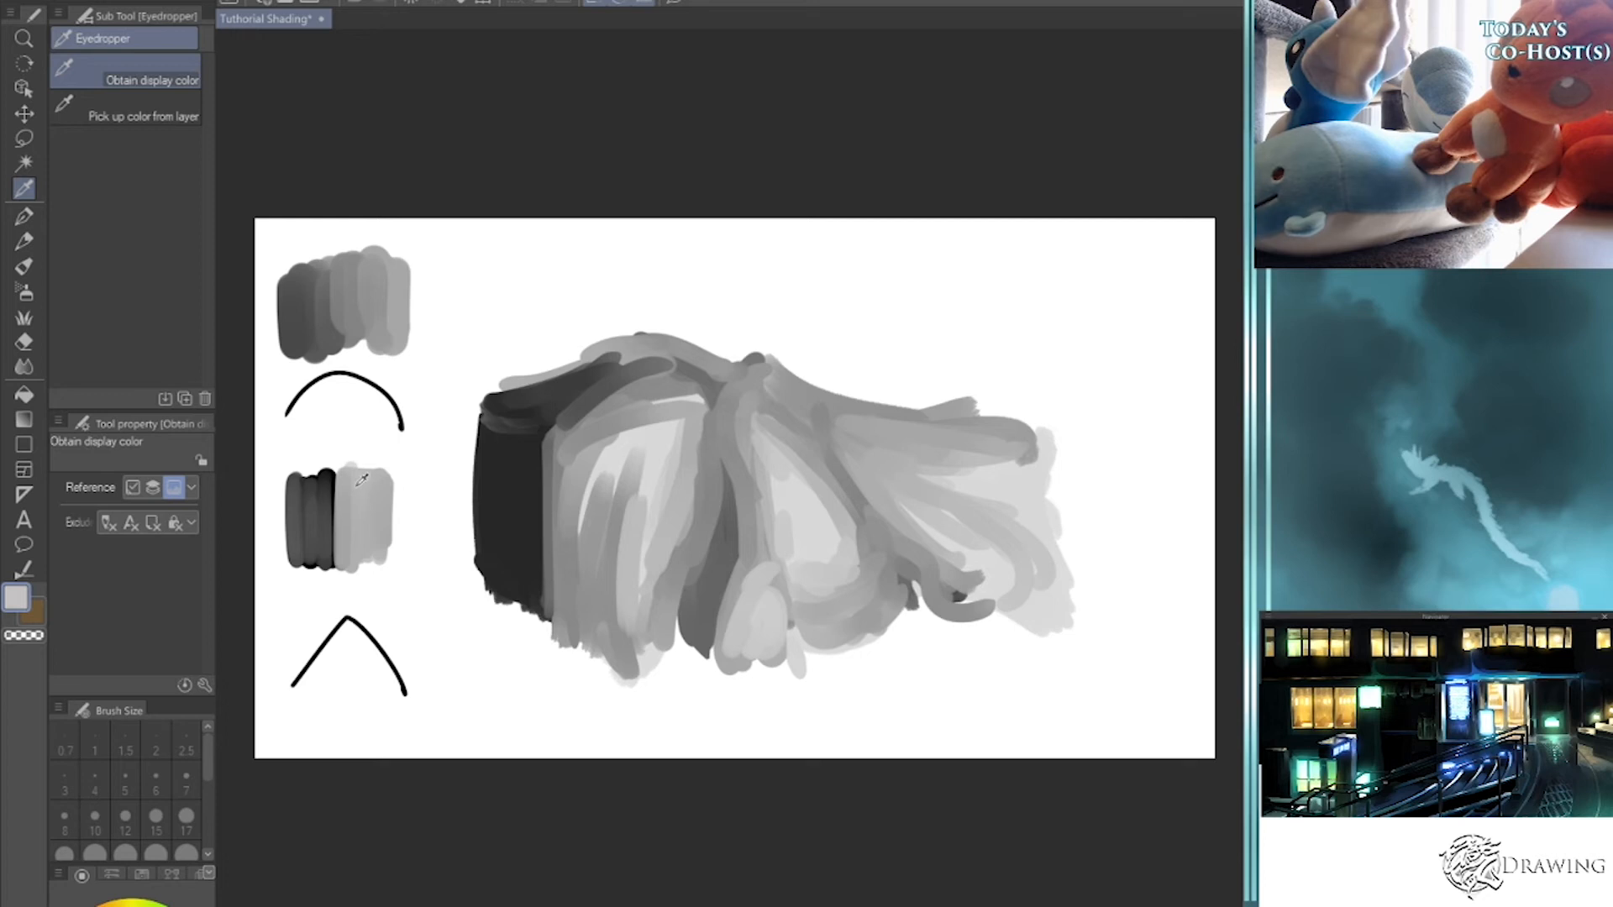
key("b")
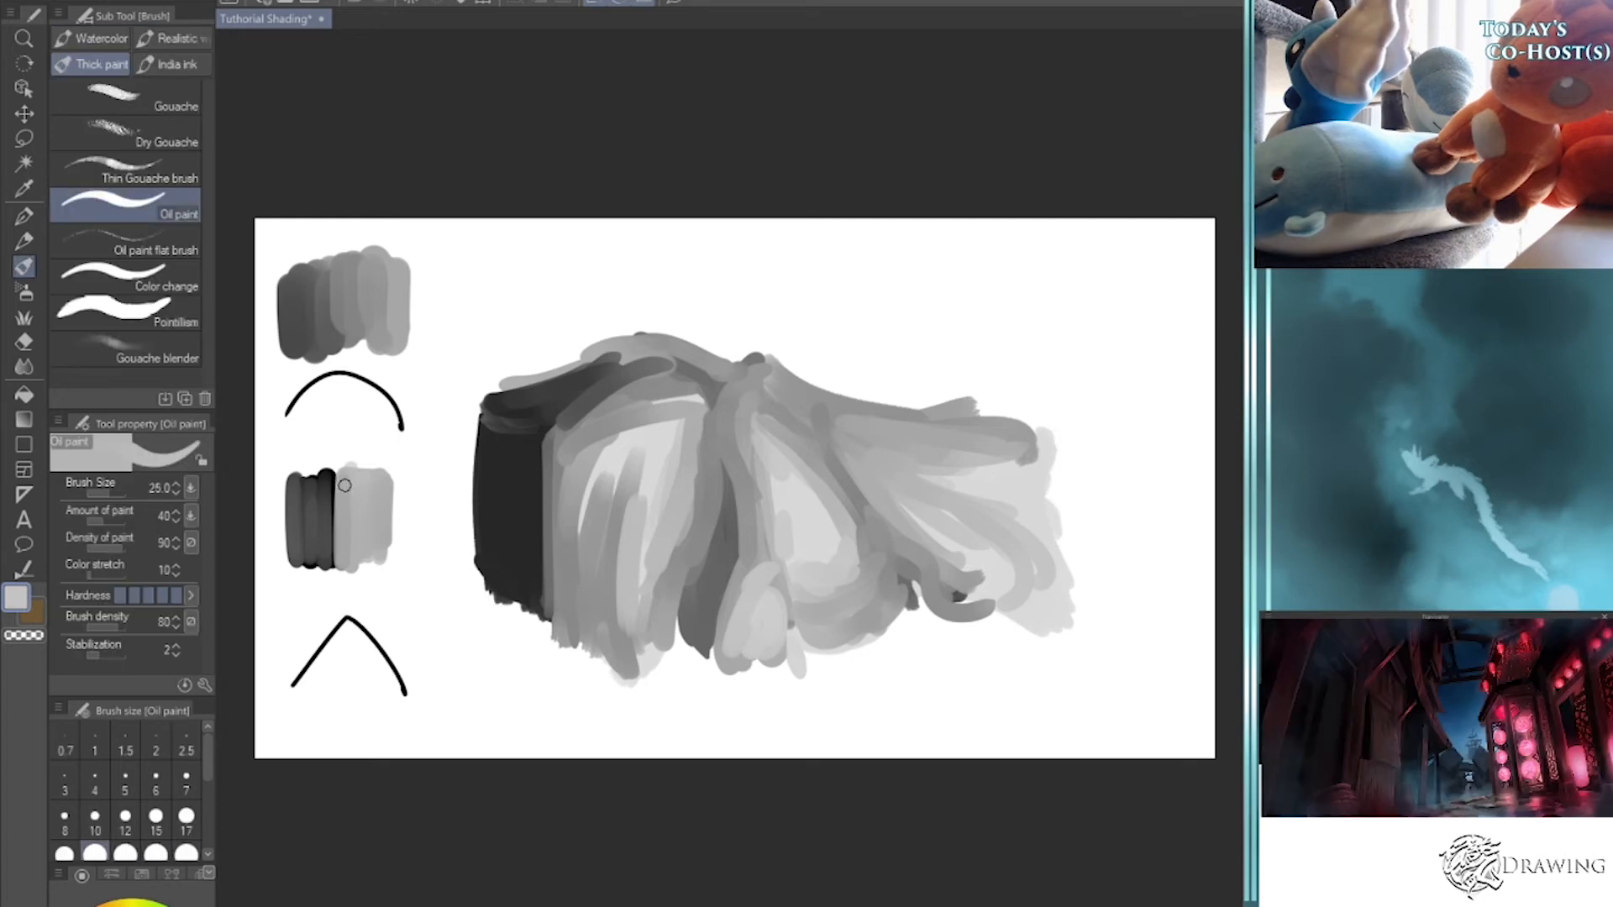
mouse_move(342, 496)
left_mouse_down()
mouse_move(346, 555)
mouse_move(354, 492)
mouse_move(365, 504)
left_mouse_up()
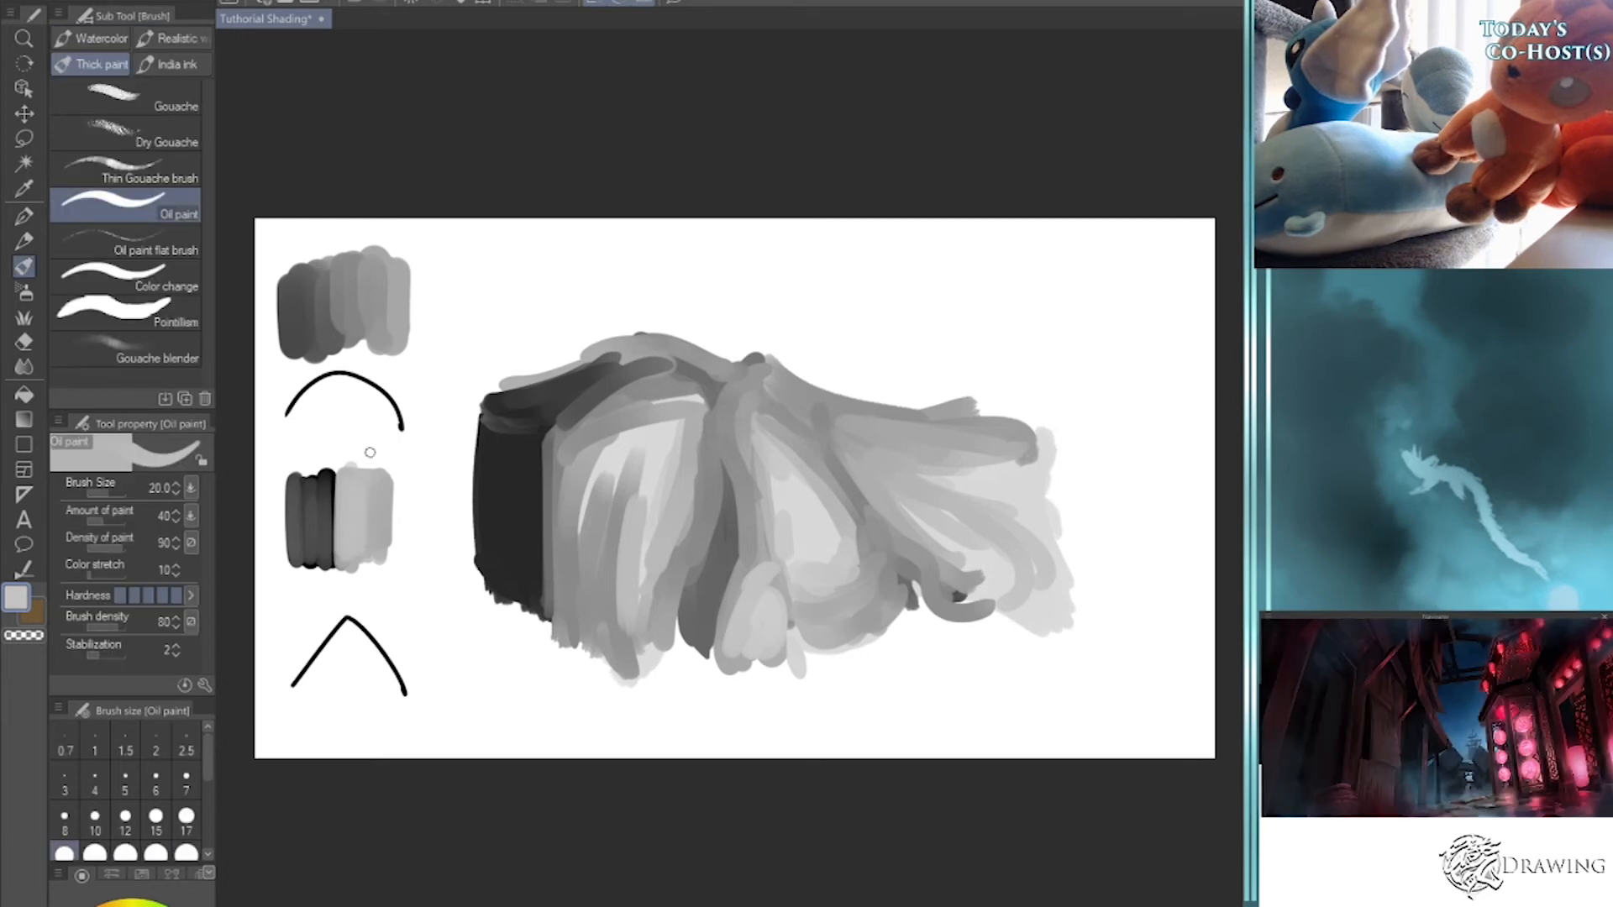
key("bracketright")
key("bracketright")
key("bracketright")
mouse_move(370, 278)
left_mouse_down()
mouse_move(382, 320)
mouse_move(380, 272)
mouse_move(379, 330)
mouse_move(376, 290)
left_mouse_up()
key("bracketleft")
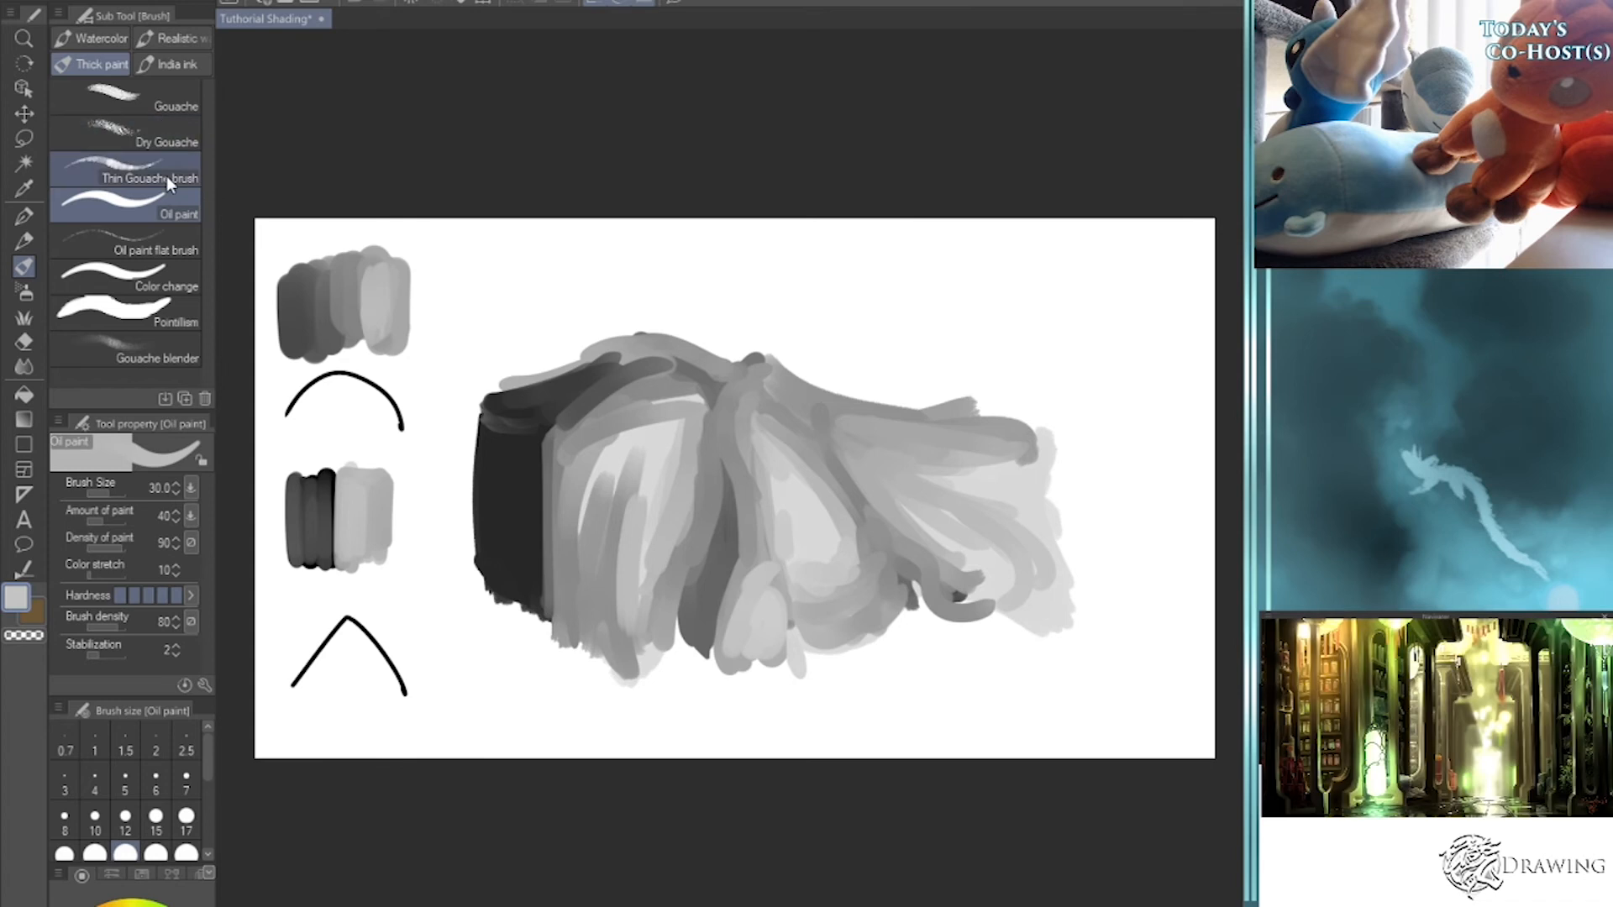
- Trim the rounded swatch's upper and lower edges into matching curves with the Hard eraser at size 30
key("e")
left_click(192, 97)
left_click(190, 78)
key("bracketright")
key("bracketright")
key("bracketright")
left_click_drag(285, 353, 401, 351)
left_click_drag(286, 263, 410, 264)
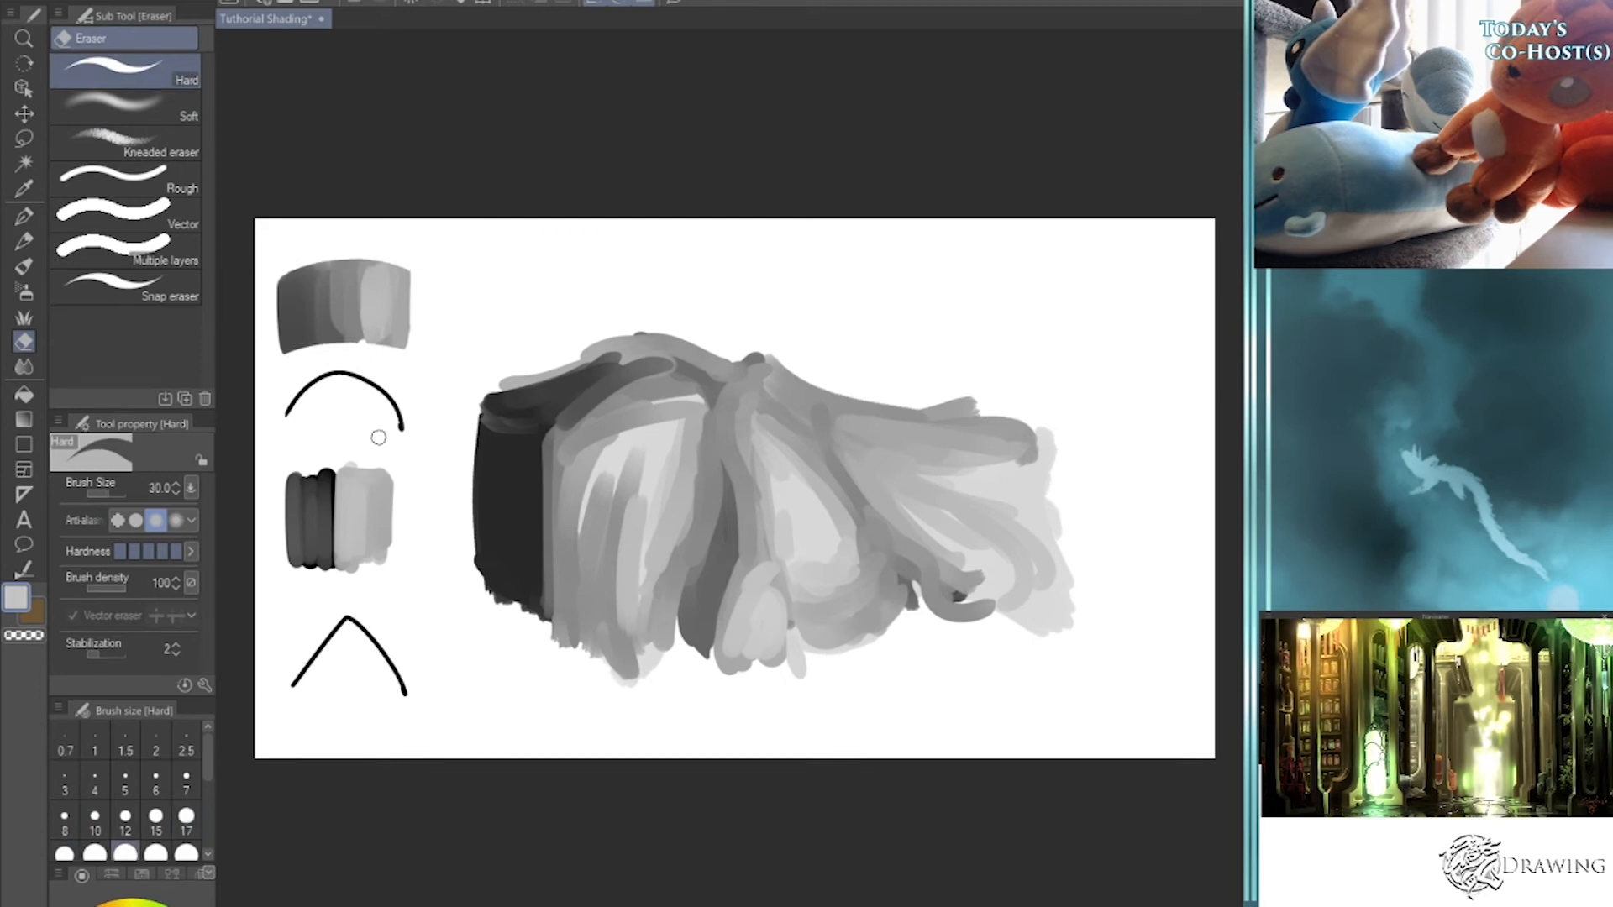
- Erase the angular swatch's upper and lower edges into slanted lines that meet at the dividing corner
left_click_drag(334, 462, 383, 465)
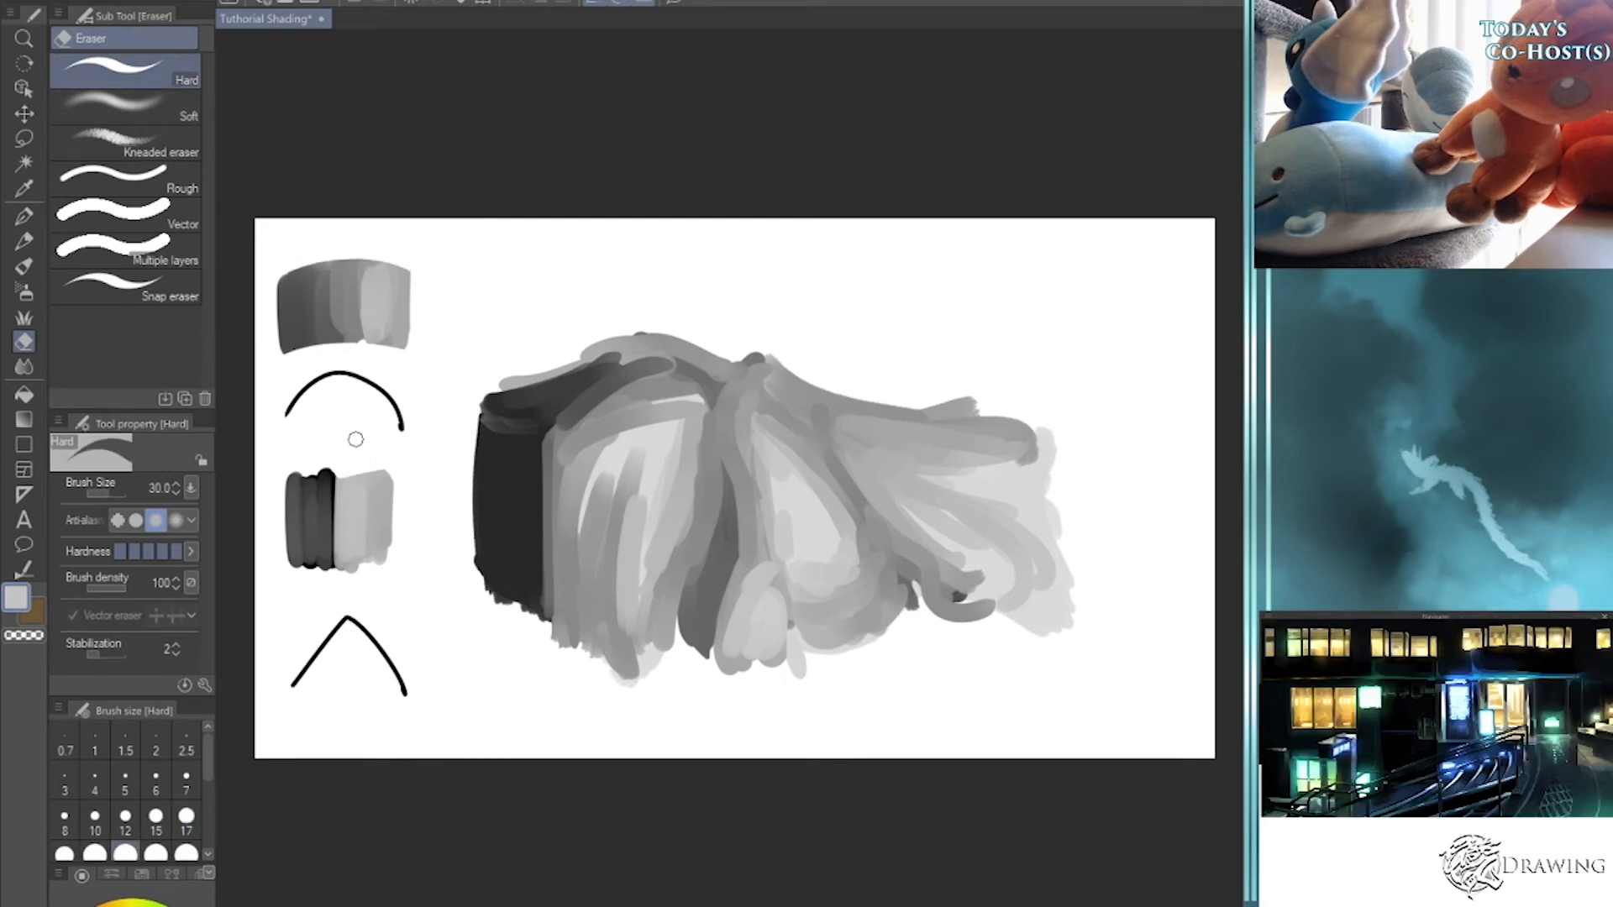
left_click_drag(341, 463, 412, 494)
left_click_drag(328, 462, 284, 489)
left_click_drag(291, 582, 361, 561)
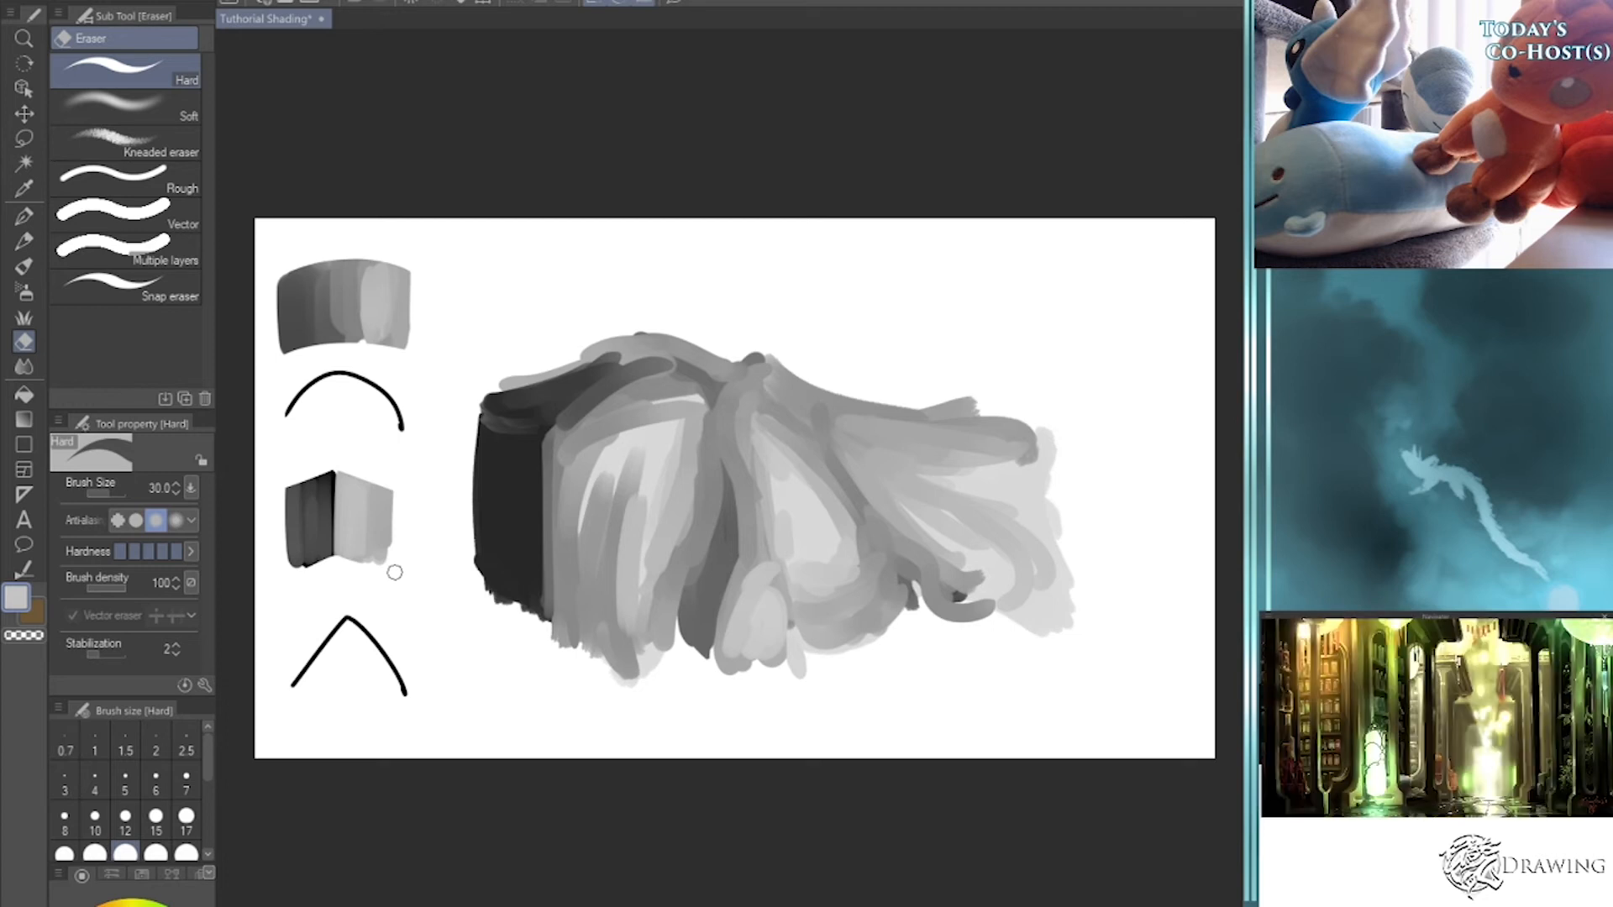
- Clear all the artwork from the canvas
key("Delete")
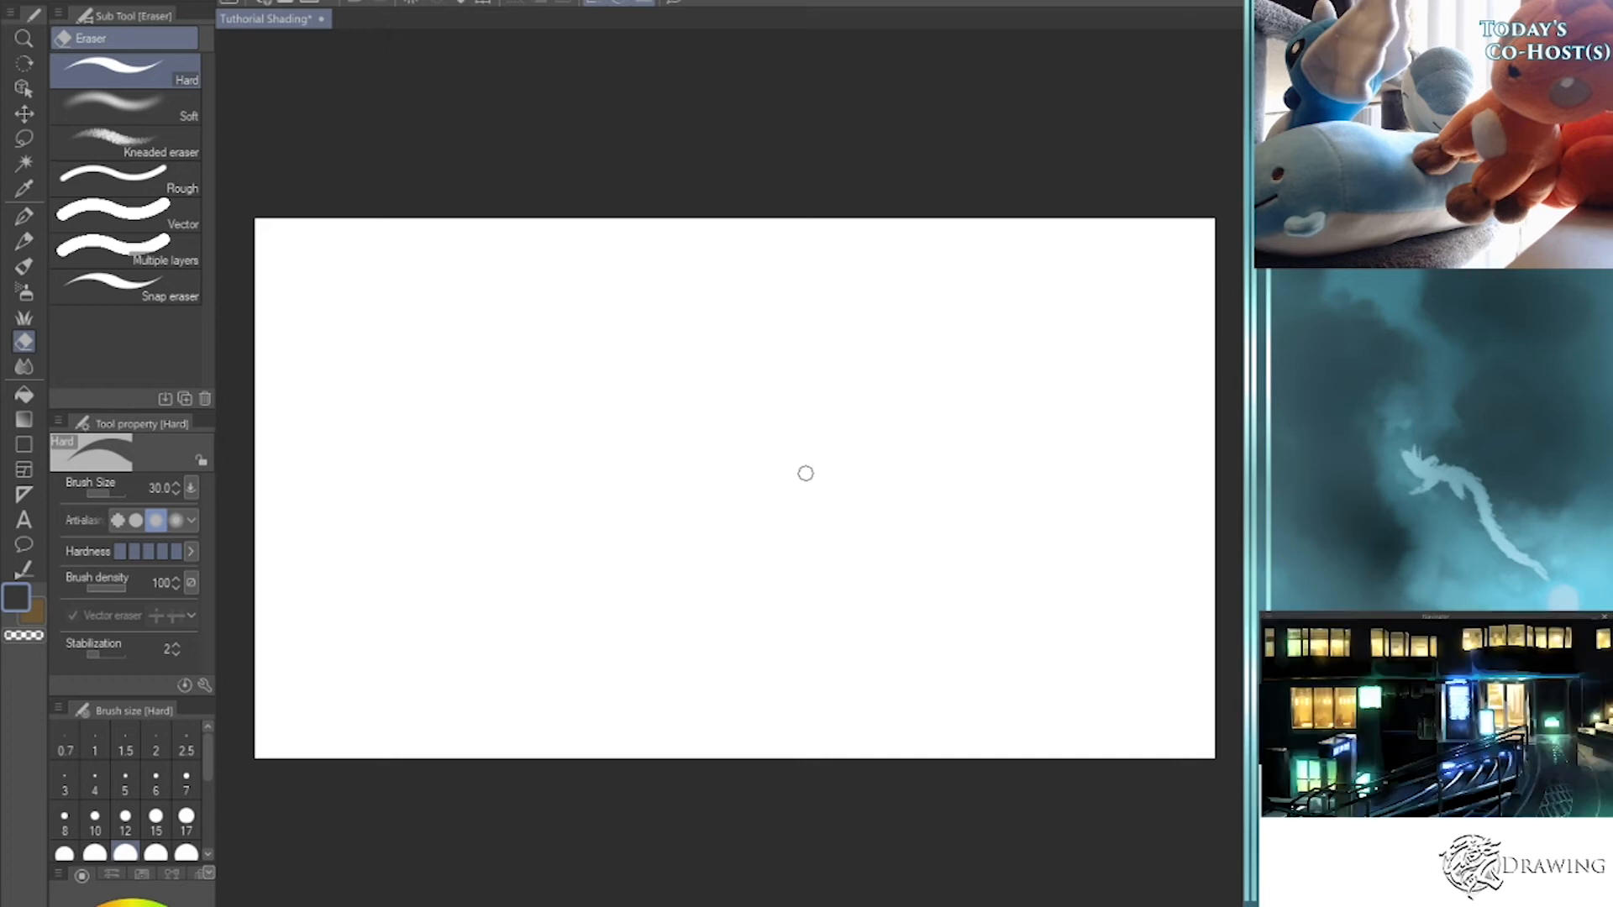
- Sketch a head in profile with neck, shoulders and torso lines using the G-pen at size 5
key("p")
key("bracketleft")
mouse_move(824, 450)
left_mouse_down()
mouse_move(735, 525)
mouse_move(846, 488)
mouse_move(841, 354)
mouse_move(906, 357)
left_mouse_up()
key("ctrl+z")
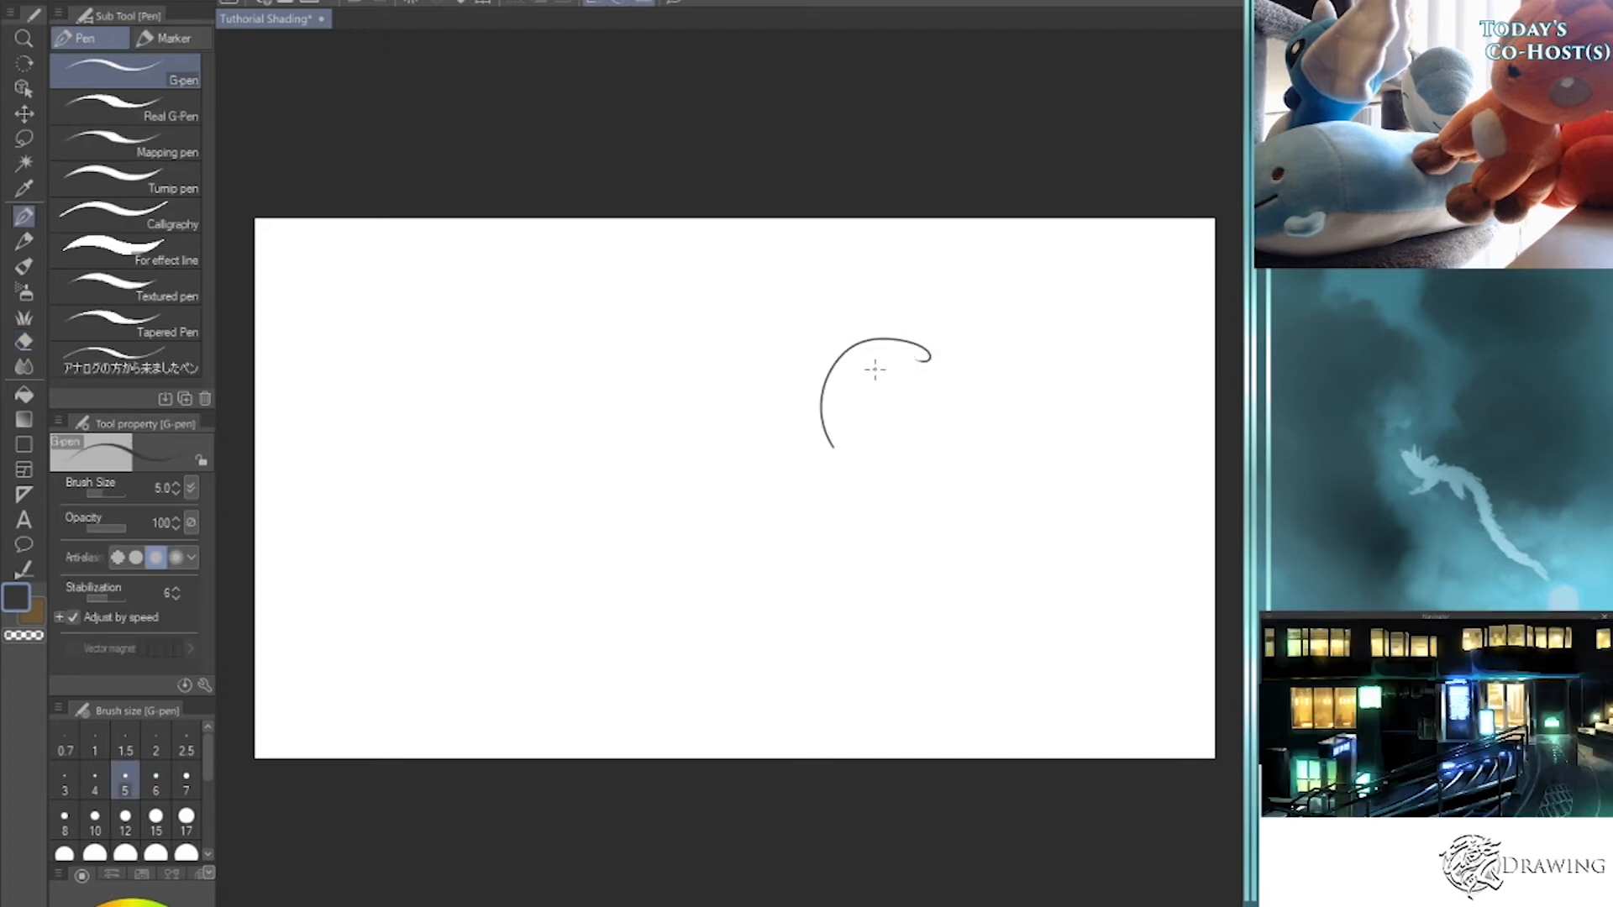
mouse_move(848, 465)
left_mouse_down()
mouse_move(884, 449)
mouse_move(887, 484)
mouse_move(842, 534)
left_mouse_up()
mouse_move(925, 361)
left_mouse_down()
mouse_move(917, 479)
mouse_move(960, 489)
mouse_move(998, 591)
left_mouse_up()
left_click_drag(842, 542, 872, 722)
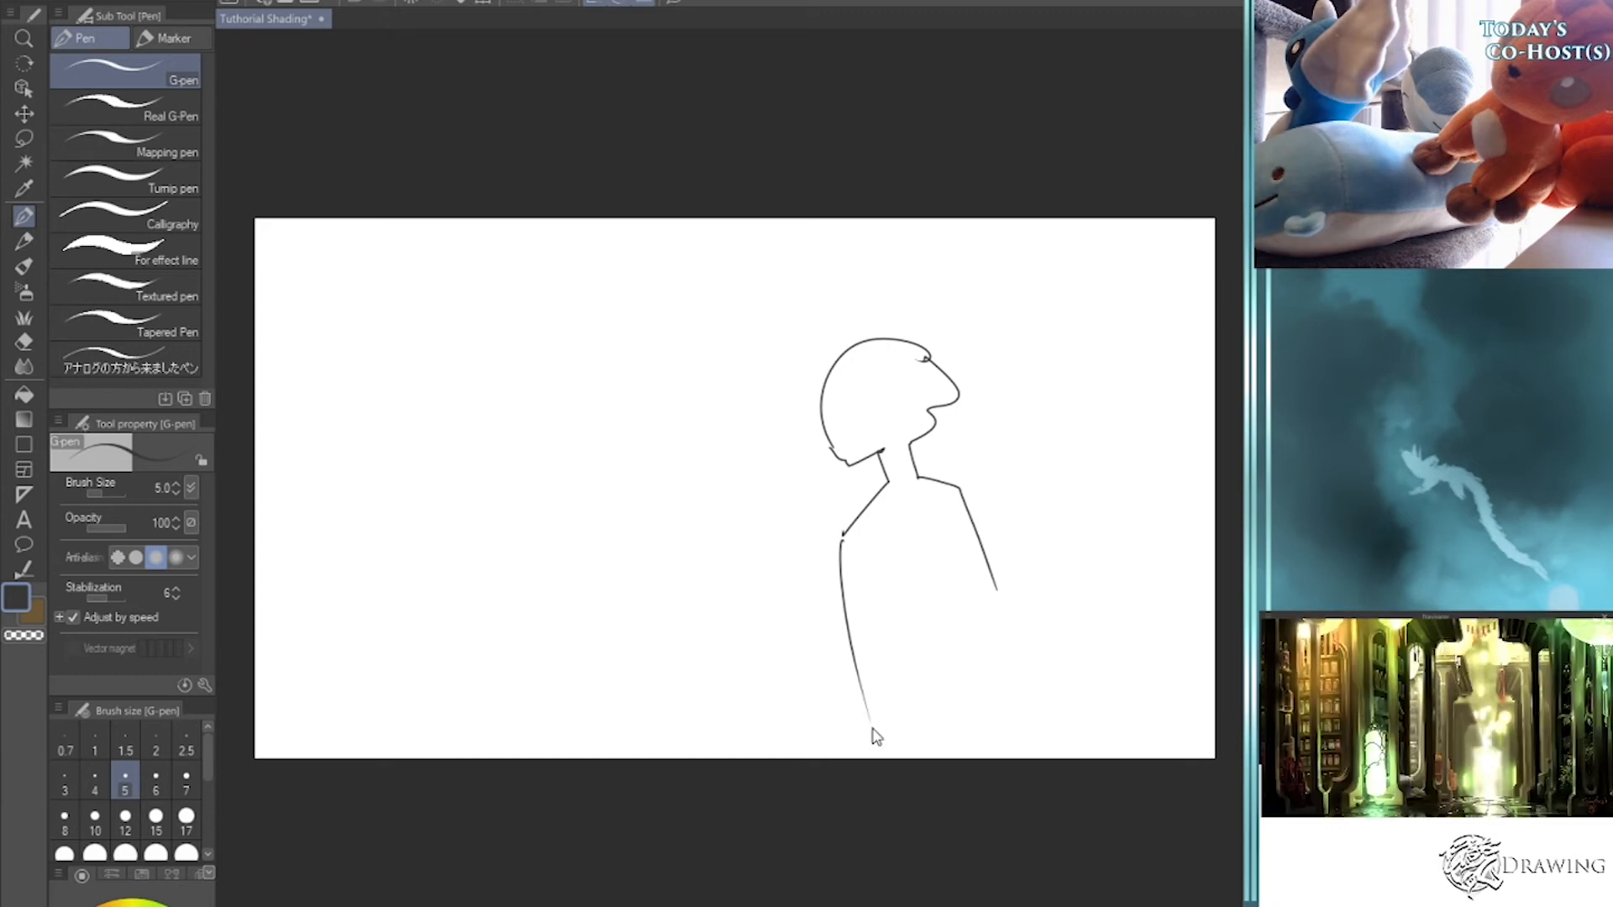
- Undo all the strokes of the profile figure sketch
key("ctrl+z")
key("ctrl+z")
key("ctrl+z")
key("ctrl+z")
key("ctrl+z")
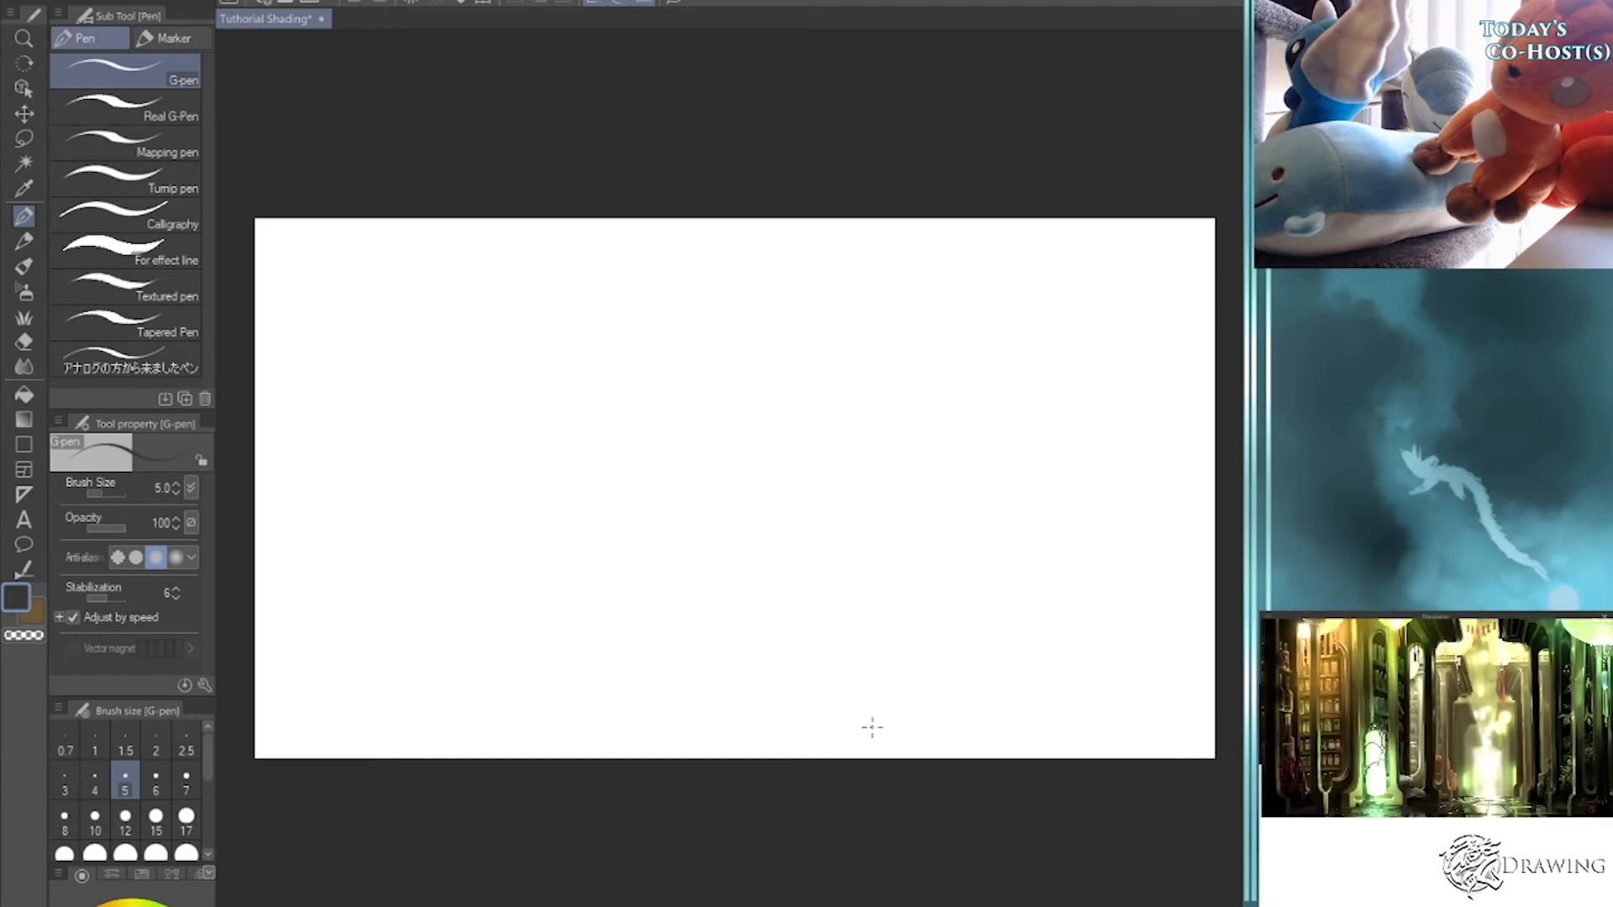
- Draw a thick dark curved arrow pointing downward on the blank canvas with an enlarged G-pen
key("bracketright")
key("bracketright")
key("bracketright")
key("bracketright")
key("bracketright")
key("bracketright")
key("bracketright")
key("bracketleft")
key("bracketleft")
mouse_move(956, 405)
left_mouse_down()
mouse_move(848, 473)
mouse_move(877, 502)
left_mouse_up()
key("ctrl+z")
mouse_move(1013, 343)
left_mouse_down()
mouse_move(900, 354)
mouse_move(875, 453)
mouse_move(899, 413)
mouse_move(869, 464)
left_mouse_up()
- Paint a bent, finger-like mid-grey shape diagonally below the arrow with a much larger G-pen
key("bracketleft")
key("bracketleft")
key("bracketleft")
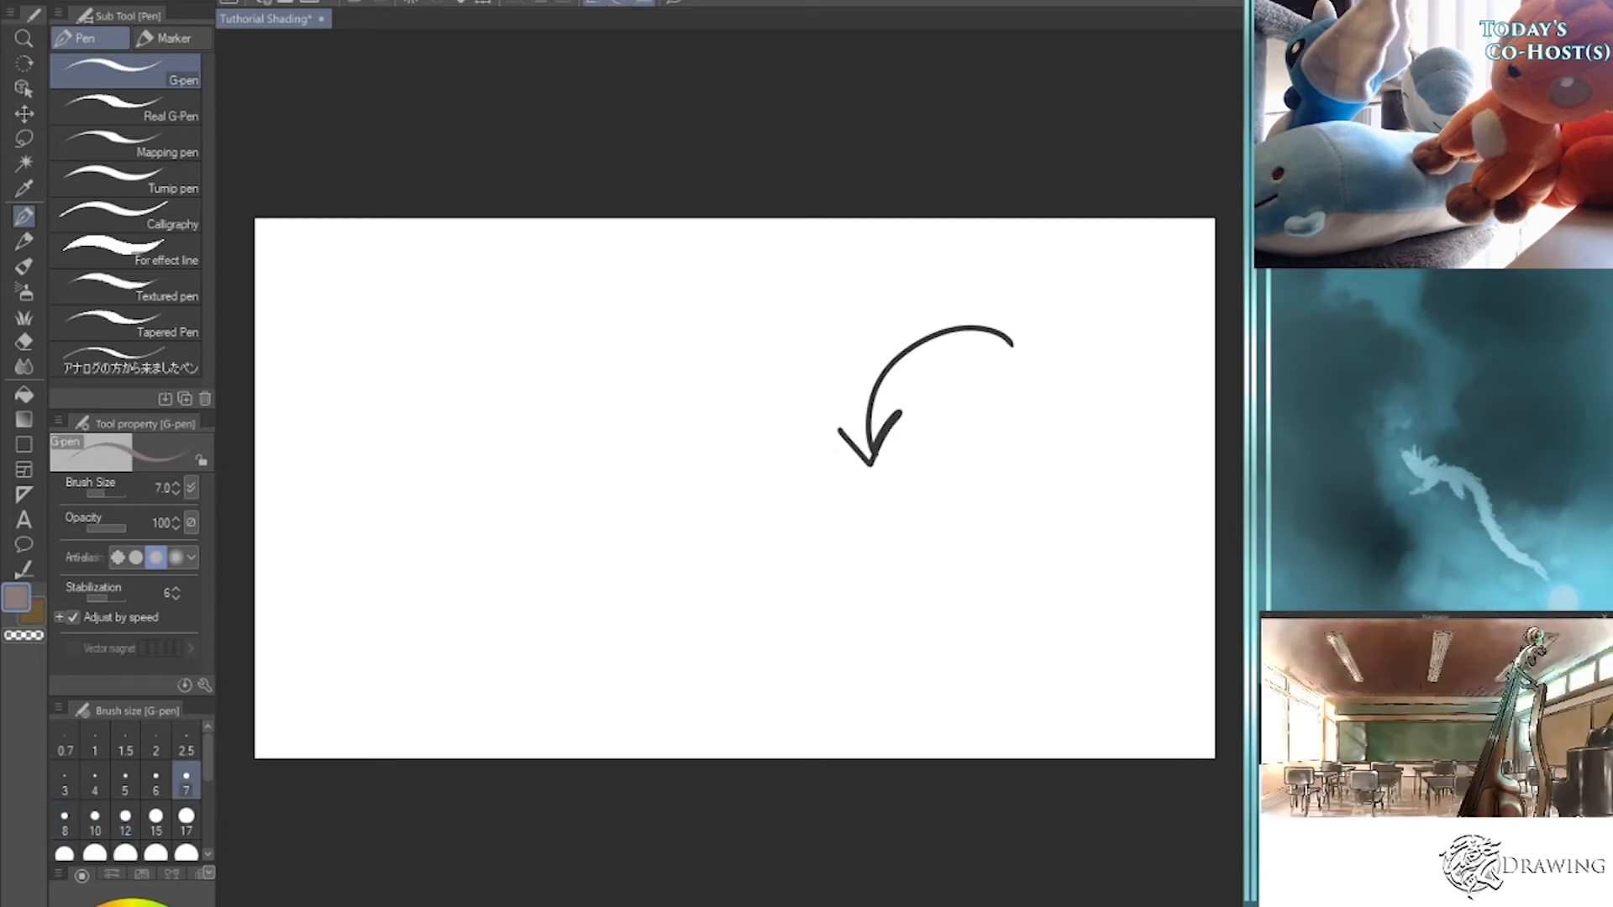
key("bracketright")
key("bracketright")
key("bracketright")
key("bracketright")
key("bracketright")
key("bracketright")
key("bracketright")
key("bracketright")
key("bracketright")
key("bracketright")
key("bracketright")
mouse_move(1034, 486)
left_mouse_down()
mouse_move(928, 563)
mouse_move(1048, 472)
mouse_move(958, 512)
mouse_move(854, 603)
mouse_move(872, 612)
mouse_move(959, 528)
mouse_move(1045, 484)
mouse_move(953, 531)
mouse_move(1025, 492)
mouse_move(945, 517)
mouse_move(1071, 479)
left_mouse_up()
- Paint a slightly lighter grey band along the inside of the bent shape with a smaller G-pen
key("bracketright")
key("bracketright")
key("bracketleft")
key("bracketleft")
key("bracketleft")
key("bracketleft")
key("bracketleft")
key("bracketleft")
key("bracketleft")
key("bracketleft")
key("bracketleft")
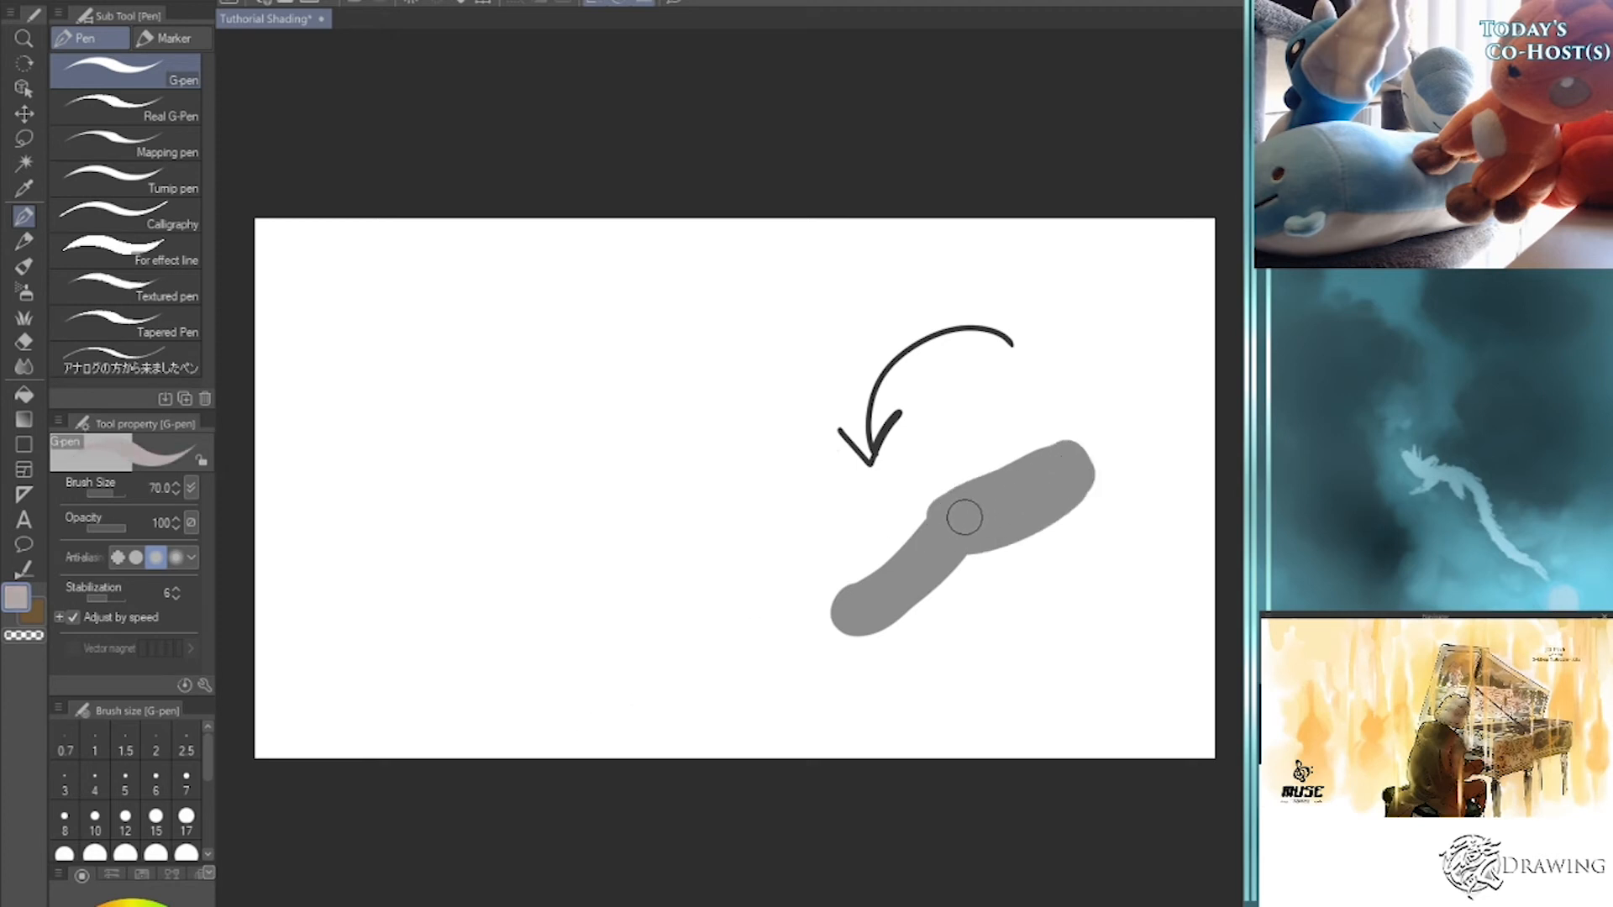
left_click_drag(958, 517, 1052, 473)
left_click(131, 905)
key("bracketright")
key("bracketright")
mouse_move(958, 517)
left_mouse_down()
mouse_move(1063, 457)
mouse_move(973, 521)
mouse_move(943, 518)
mouse_move(873, 590)
mouse_move(950, 531)
mouse_move(865, 601)
mouse_move(1051, 483)
mouse_move(1021, 483)
mouse_move(1060, 460)
left_mouse_up()
- Add a narrower, lighter grey highlight along the middle of the bent shape with the G-pen at size 20
key("bracketright")
key("bracketright")
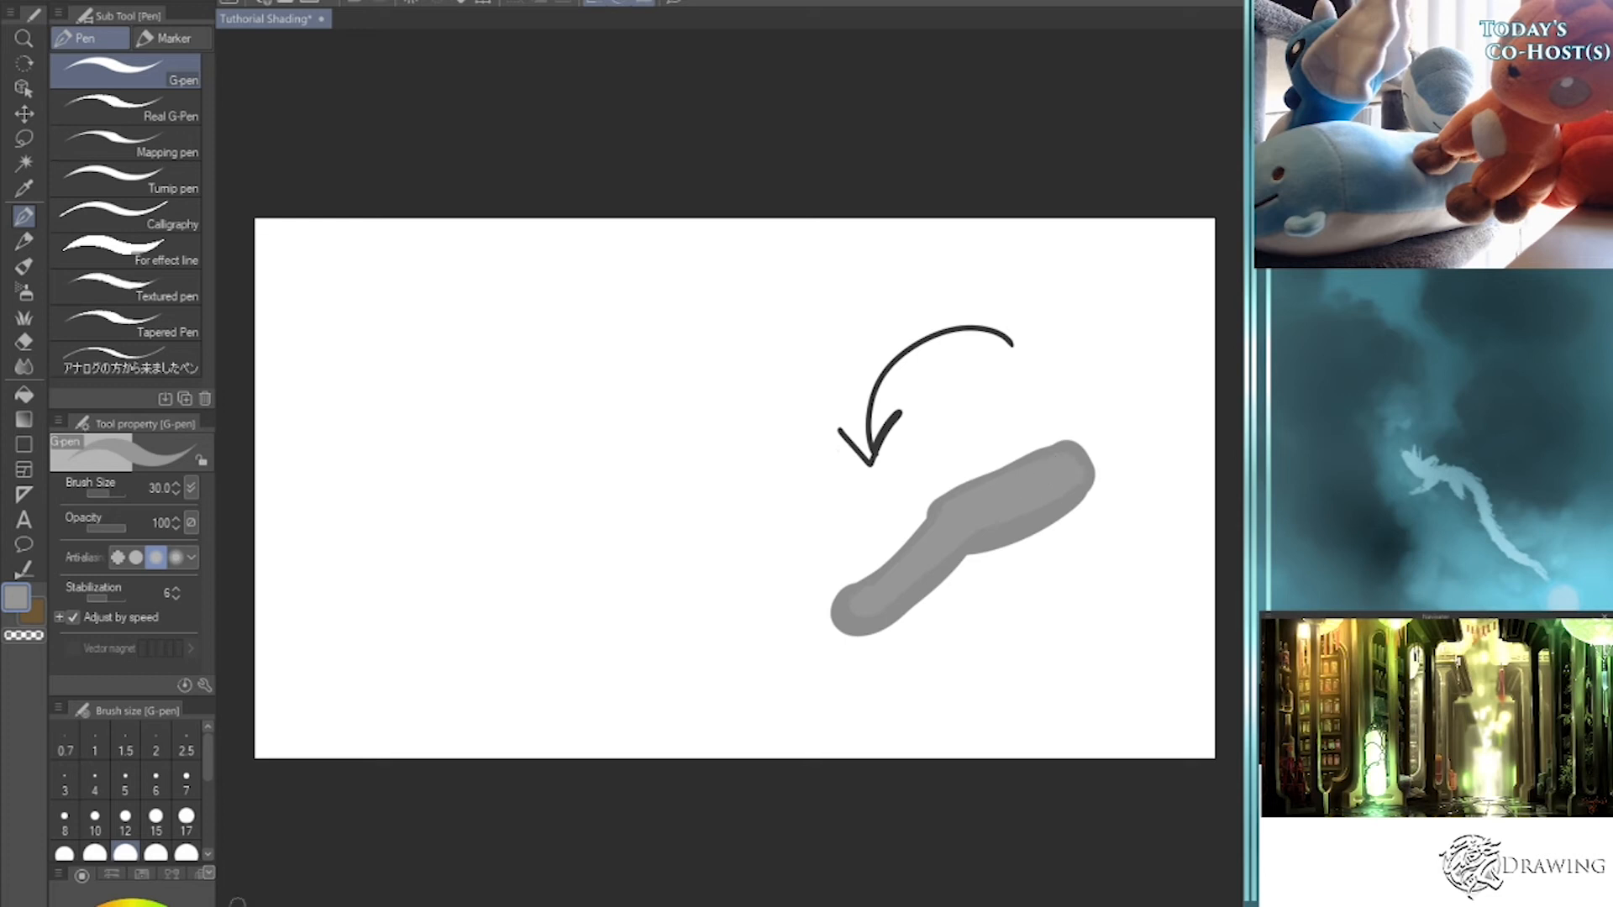
left_click(101, 905)
key("bracketleft")
key("bracketleft")
mouse_move(988, 497)
left_mouse_down()
mouse_move(1057, 475)
mouse_move(983, 509)
left_mouse_up()
left_click(101, 906)
mouse_move(1056, 473)
left_mouse_down()
mouse_move(968, 507)
mouse_move(869, 592)
mouse_move(932, 543)
left_mouse_up()
left_click(101, 905)
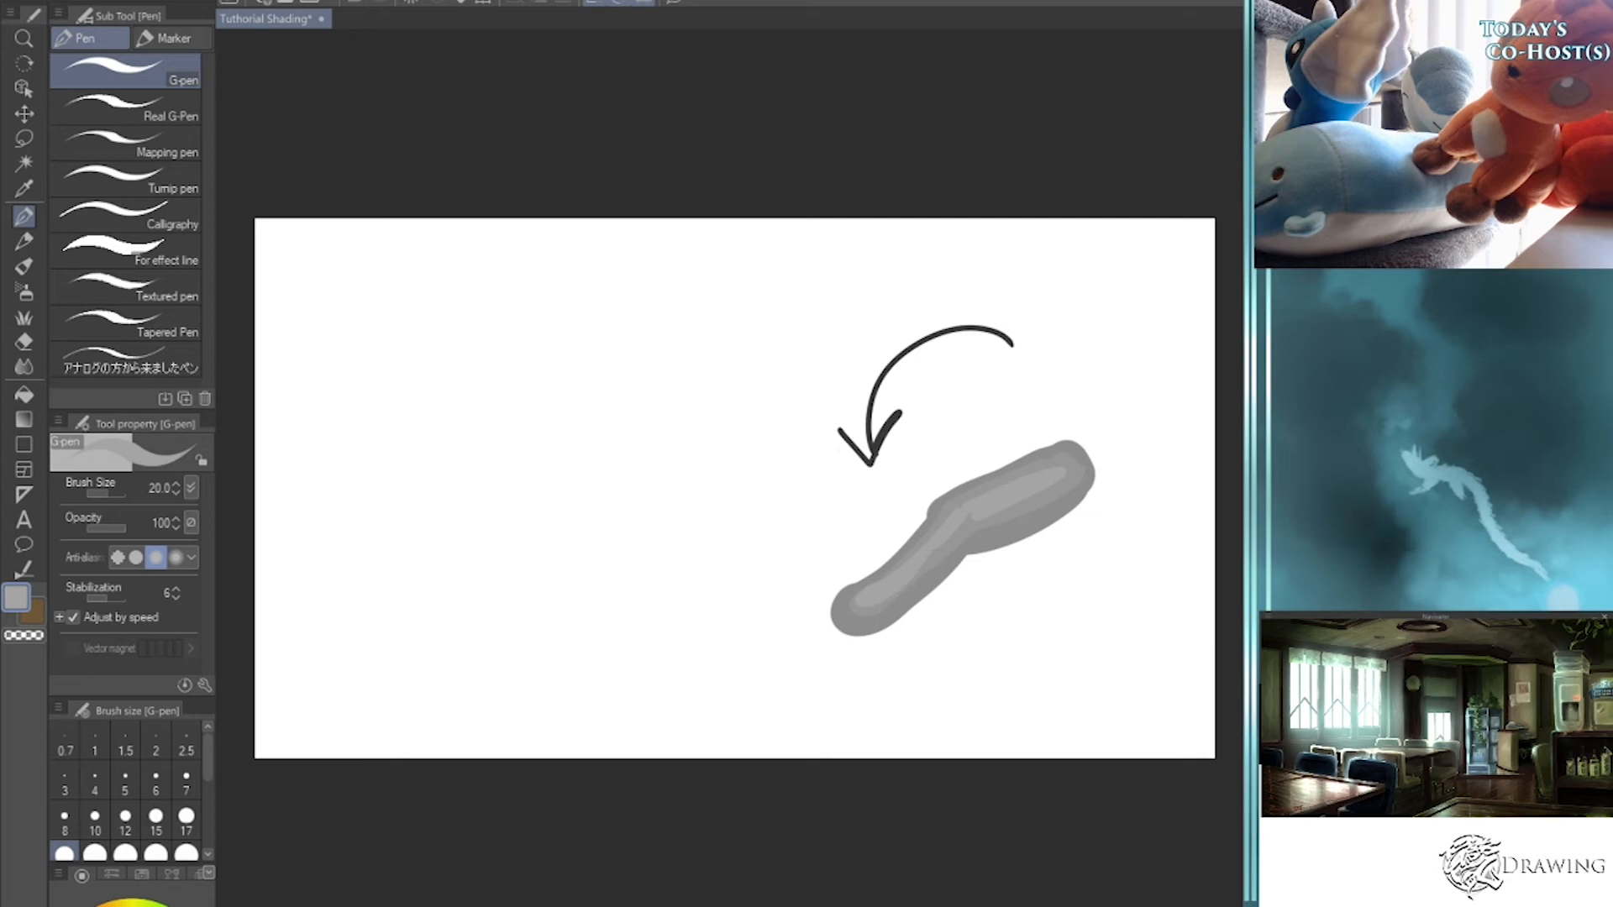
- Paint a darker grey line along the upper edge of the bent shape's lower segment with the G-pen at size 10
left_click(126, 905)
key("bracketleft")
key("bracketleft")
key("bracketleft")
key("bracketleft")
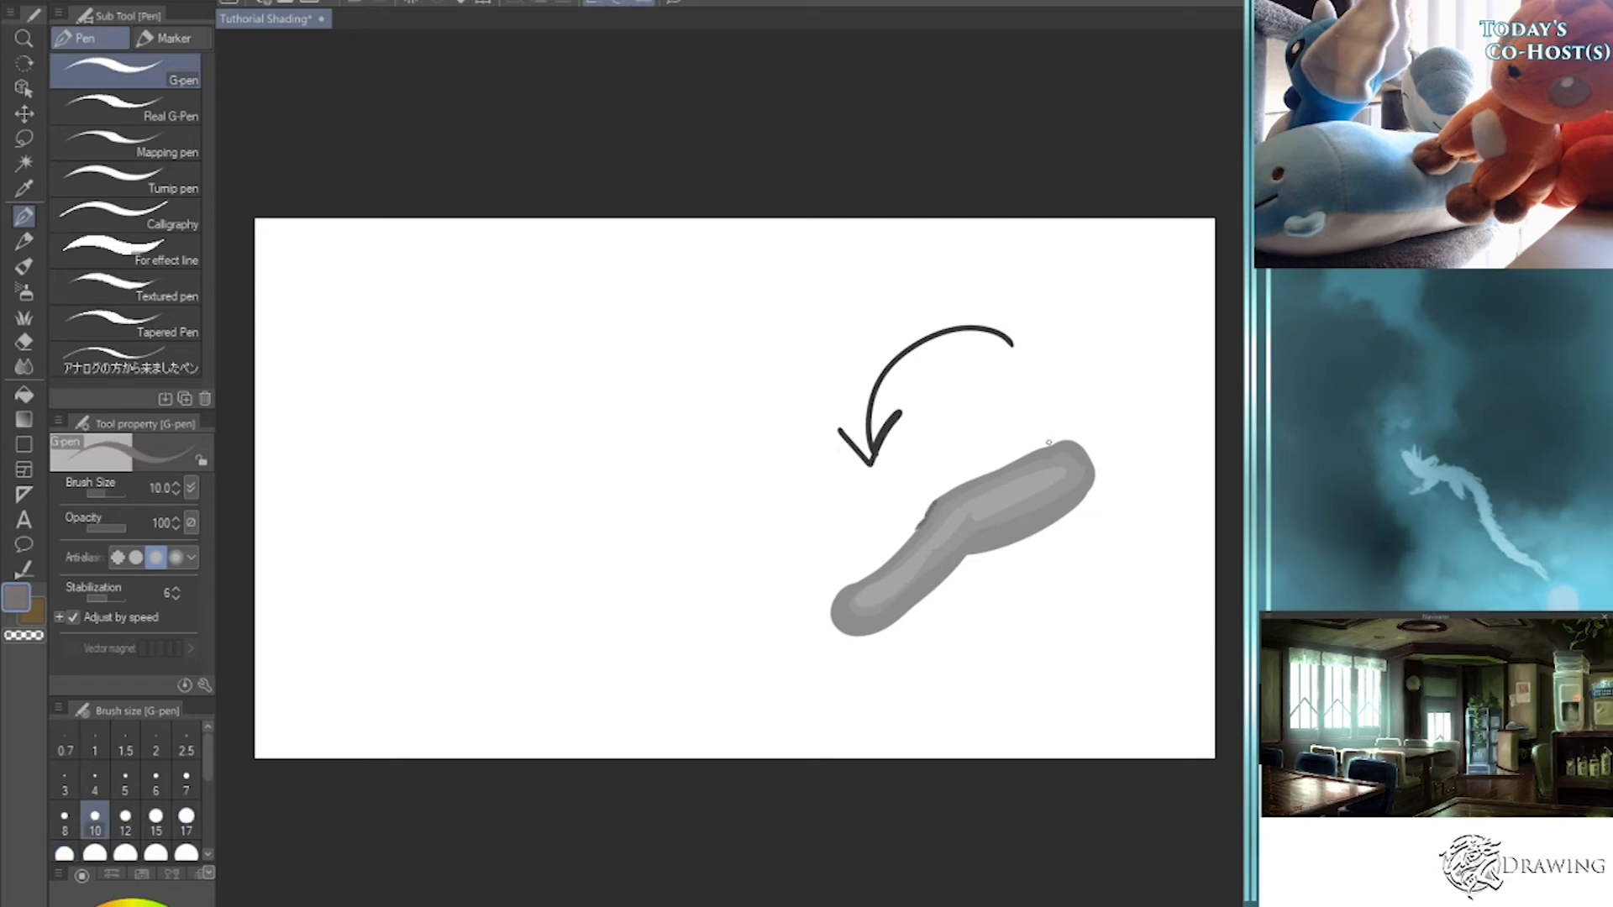
left_click_drag(1088, 696, 1069, 636)
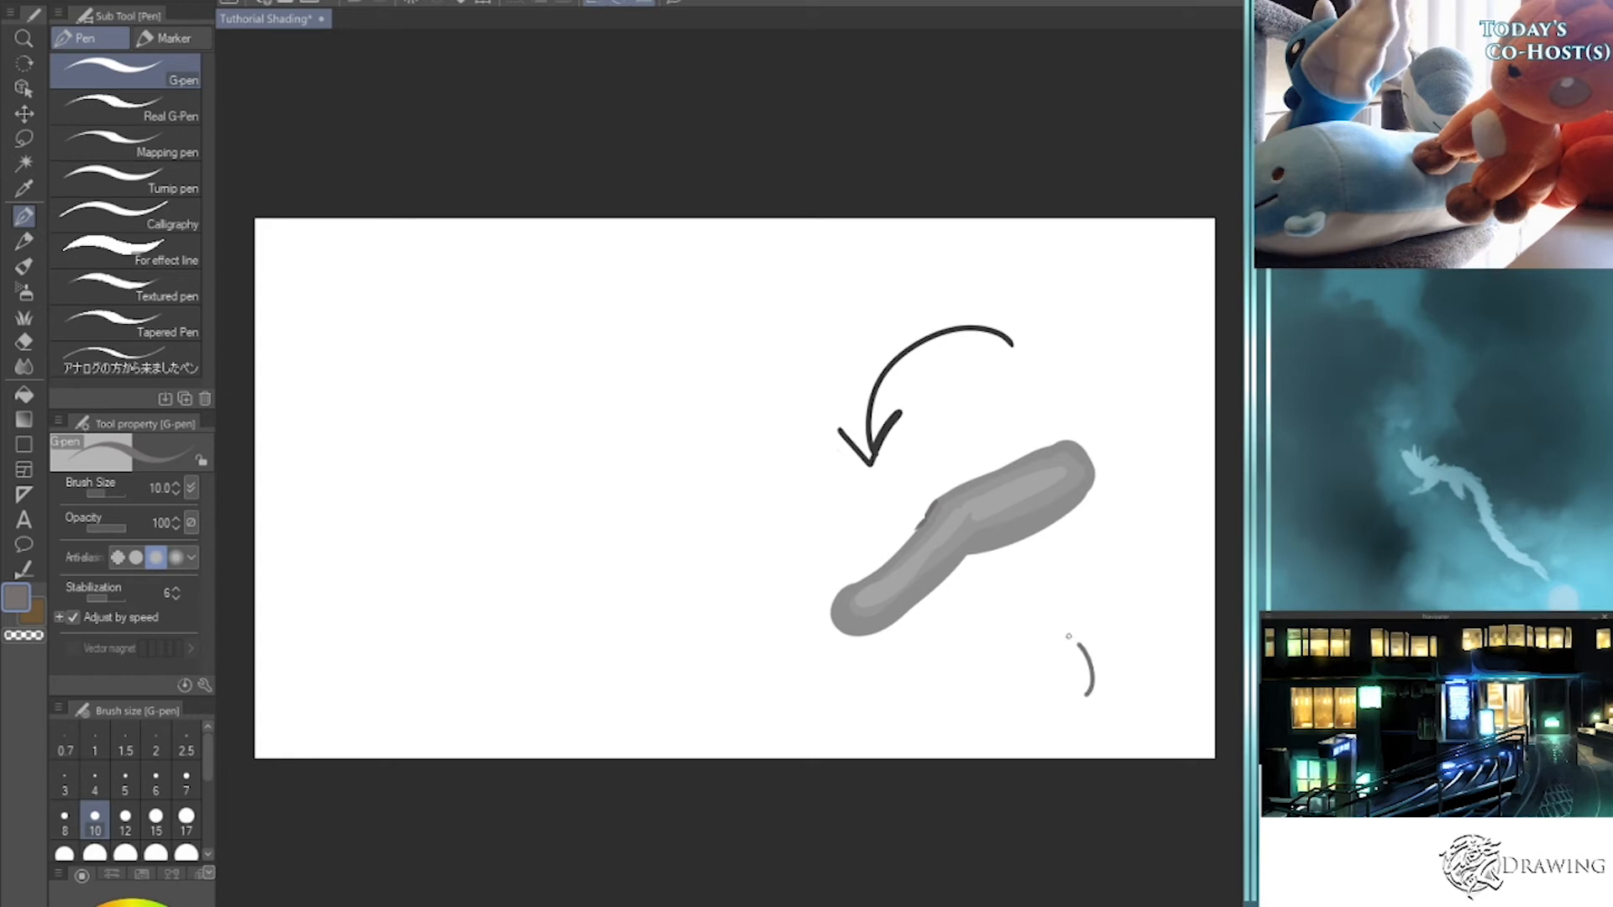
key("ctrl+z")
left_click_drag(934, 504, 864, 575)
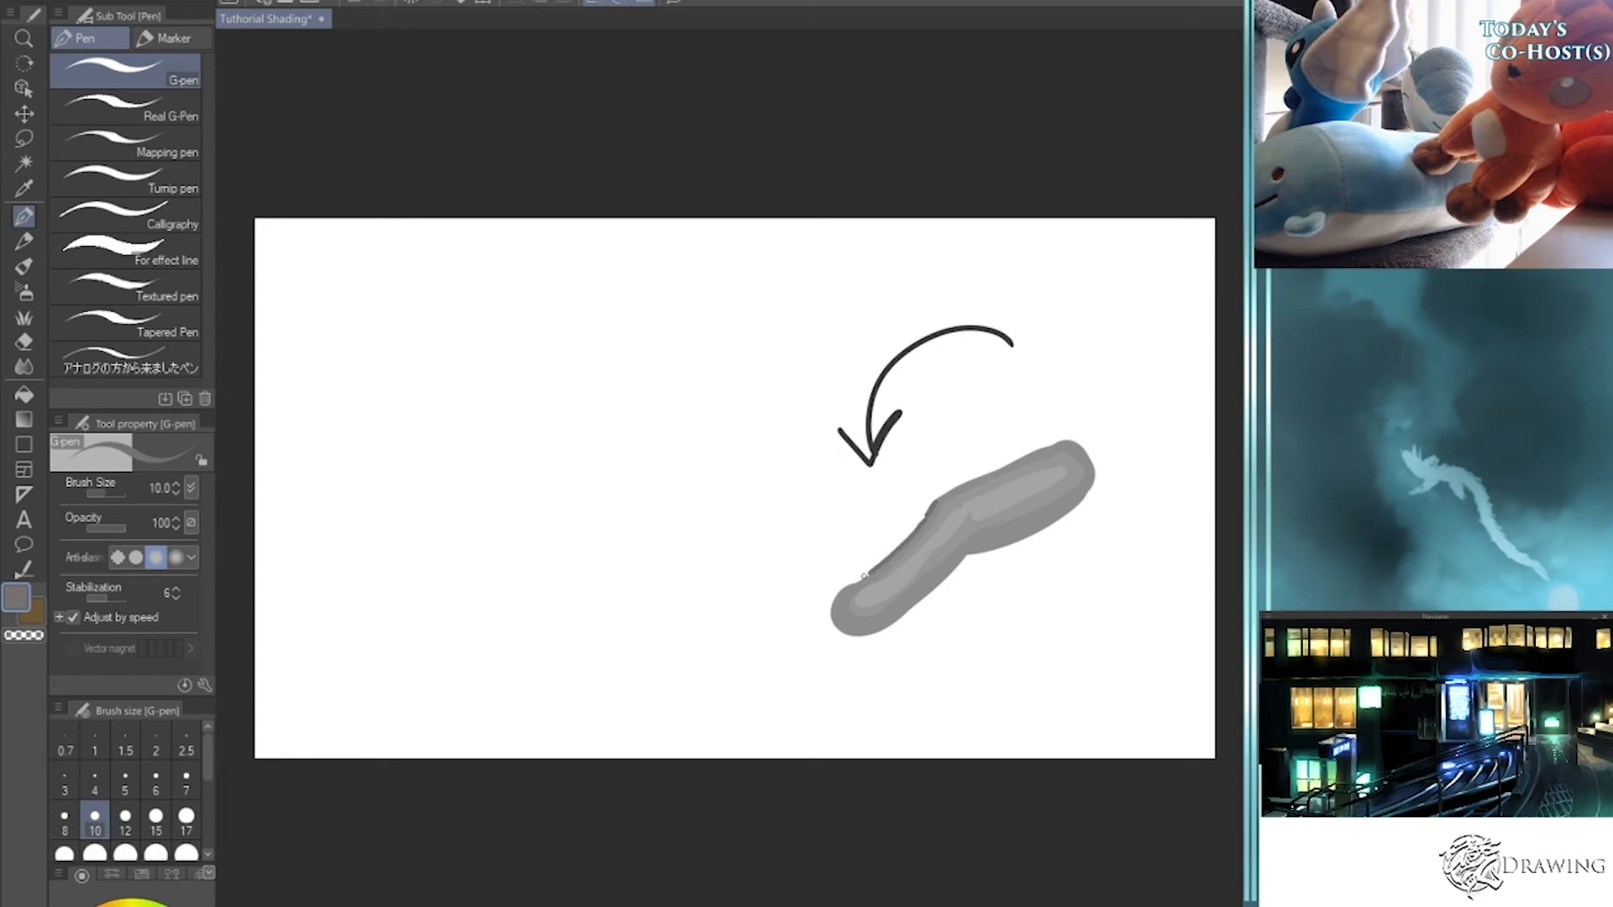
- Refine the bend's upper edge with sampled grey, then darken the rim of the bent shape's lower tip using Oil paint at size 12
left_click(933, 516, "alt")
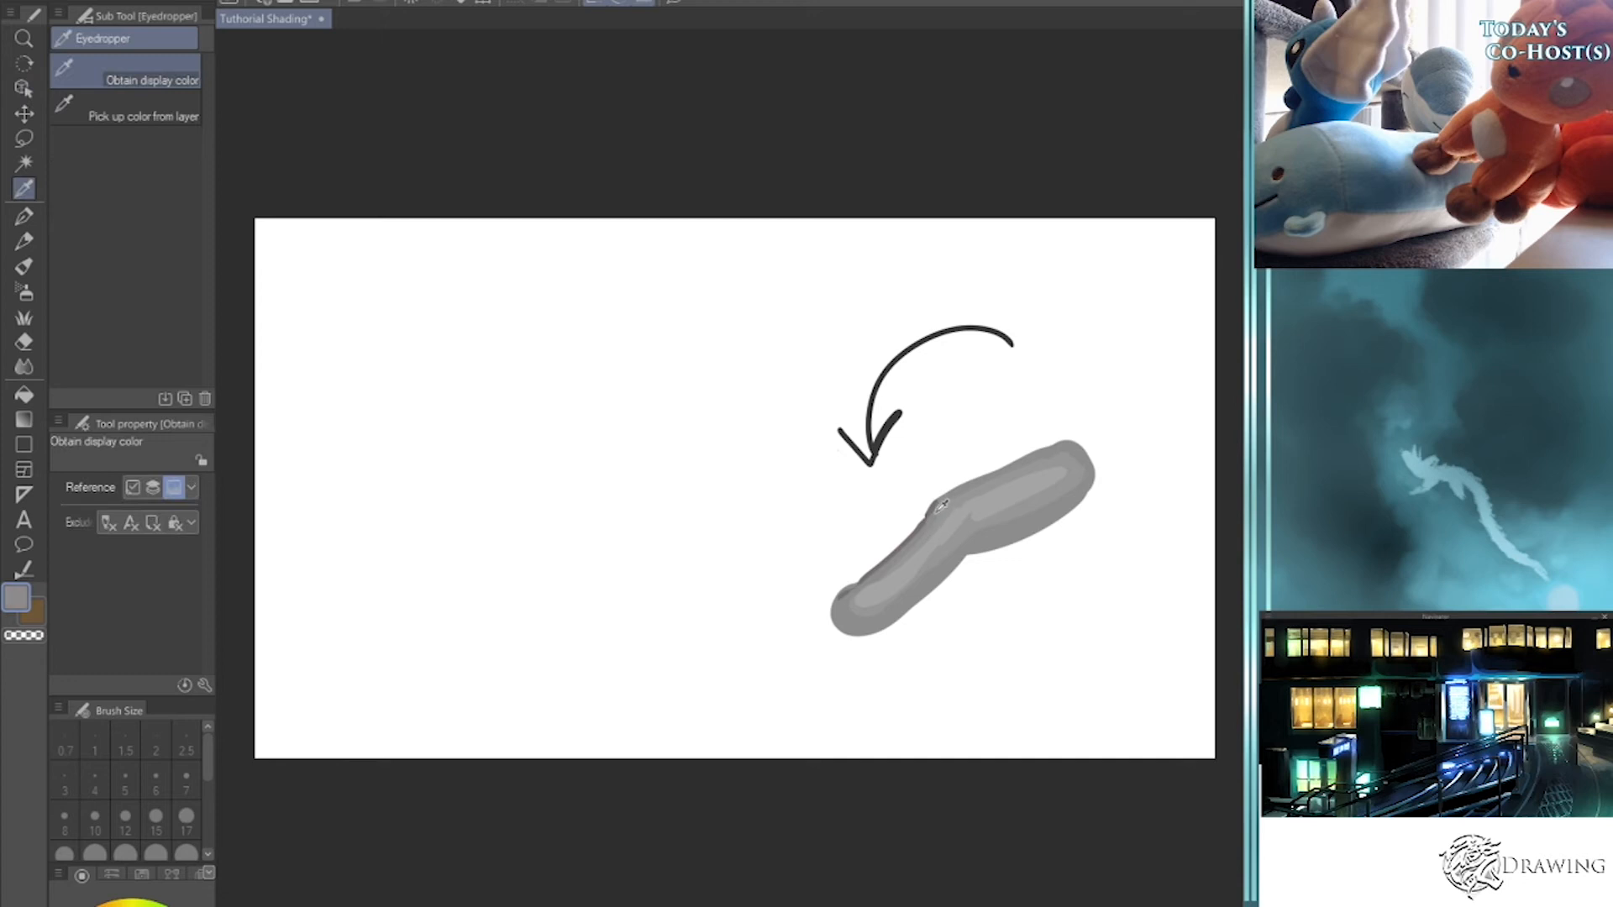
left_click_drag(909, 540, 941, 504)
key("bracketleft")
key("bracketleft")
key("bracketleft")
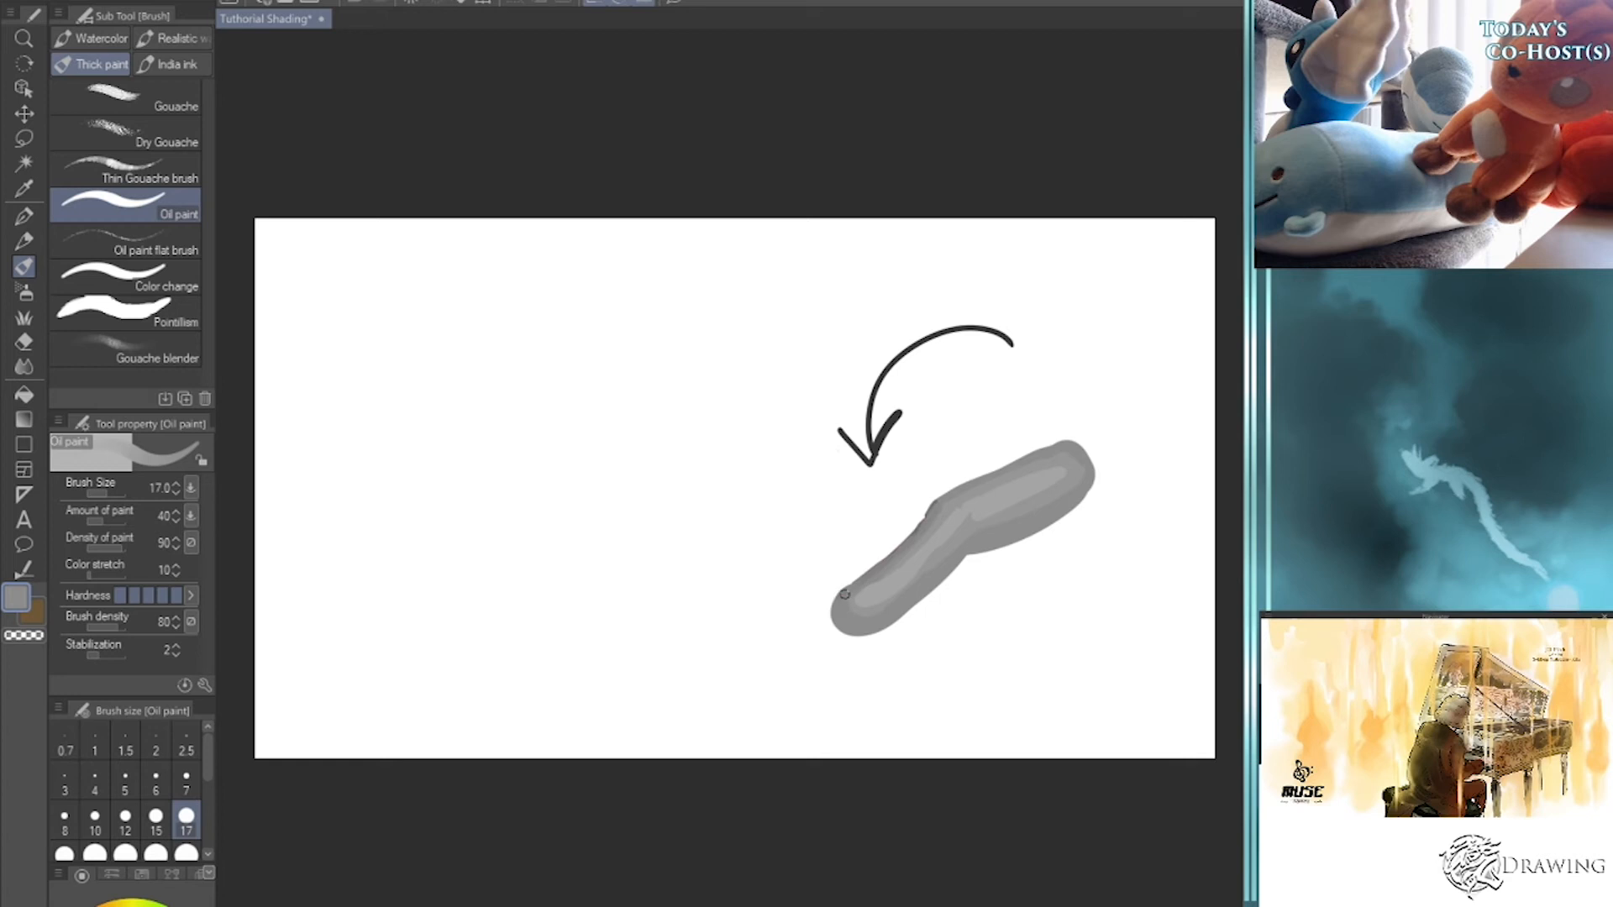
key("i")
key("b")
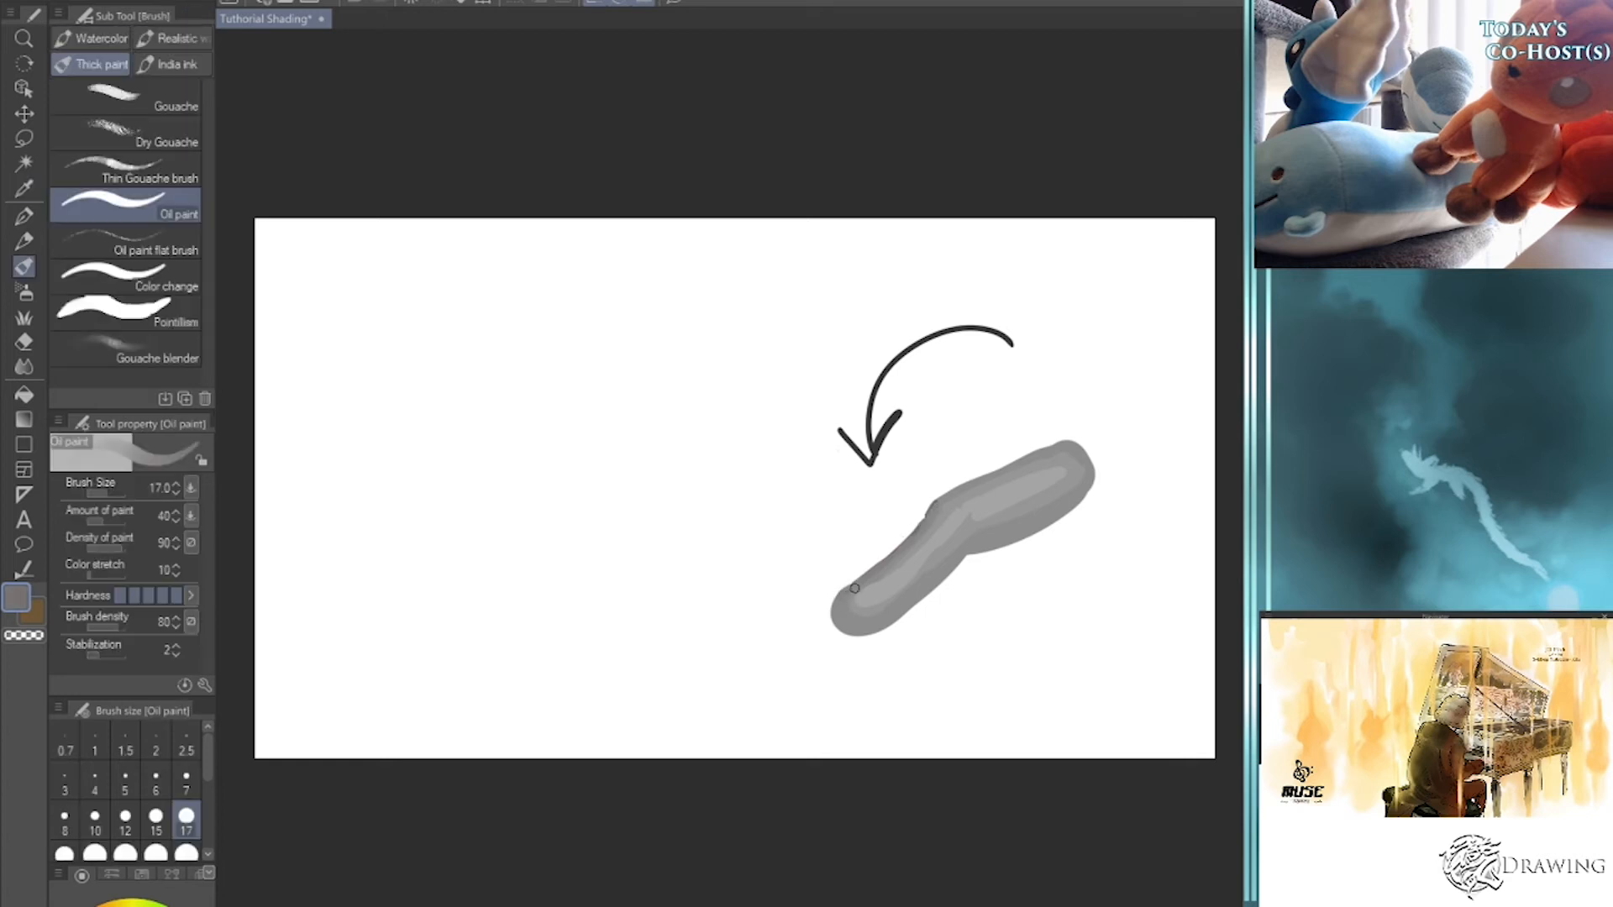
left_click_drag(841, 600, 851, 624)
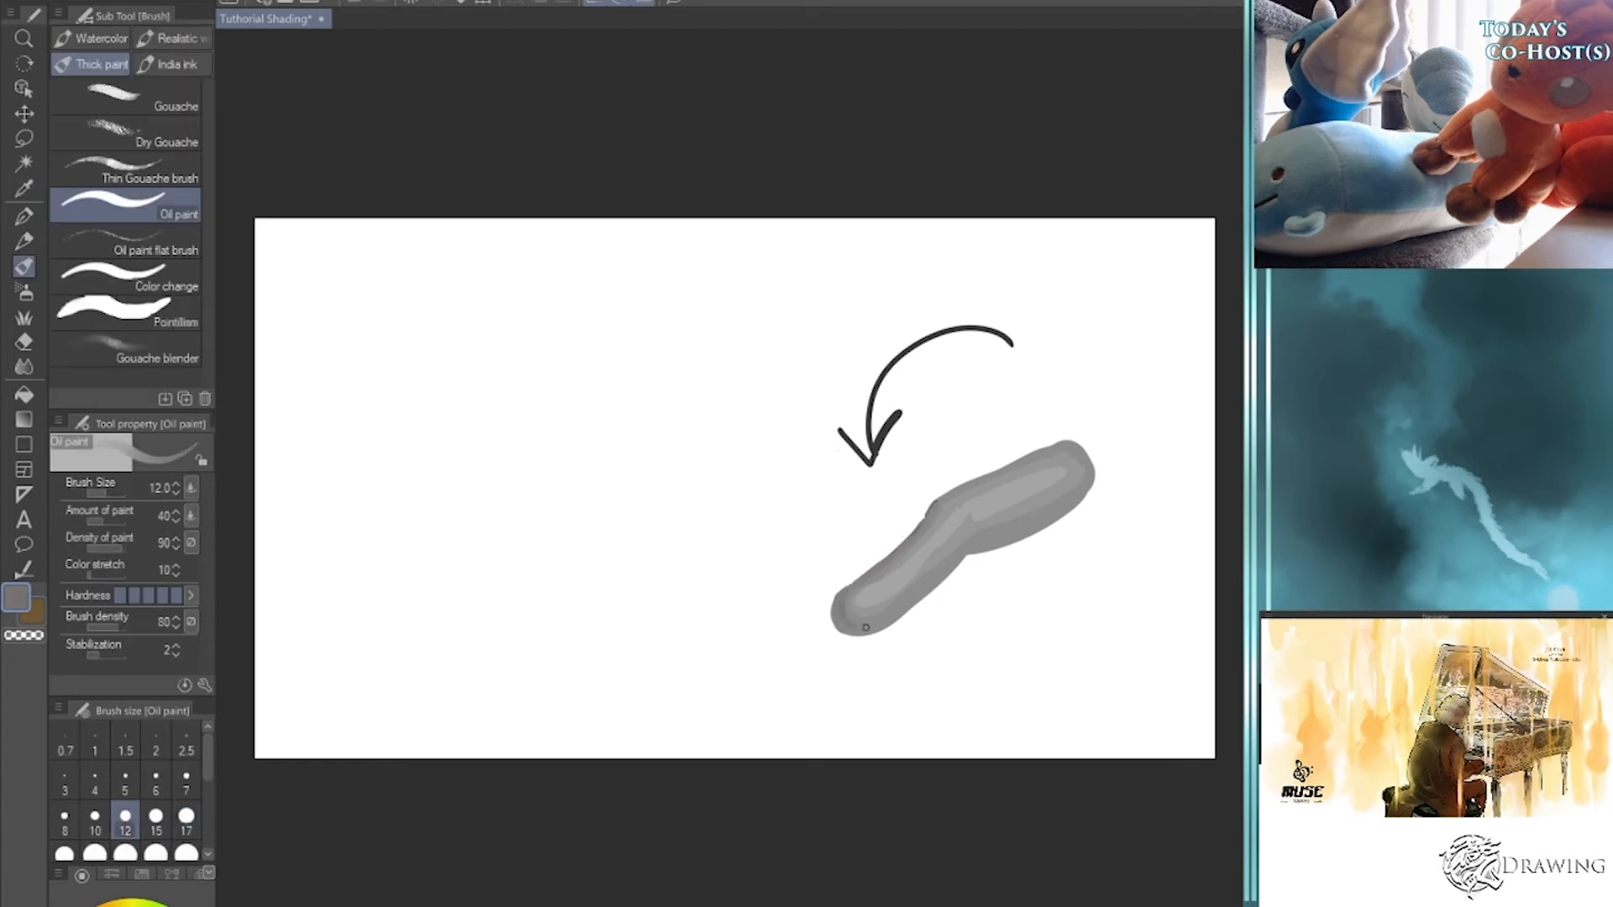
- Outline the upper and lower edges of the bent shape with thin near-black Oil paint strokes at about size 7
left_click(110, 905)
key("bracketleft")
key("bracketleft")
key("bracketleft")
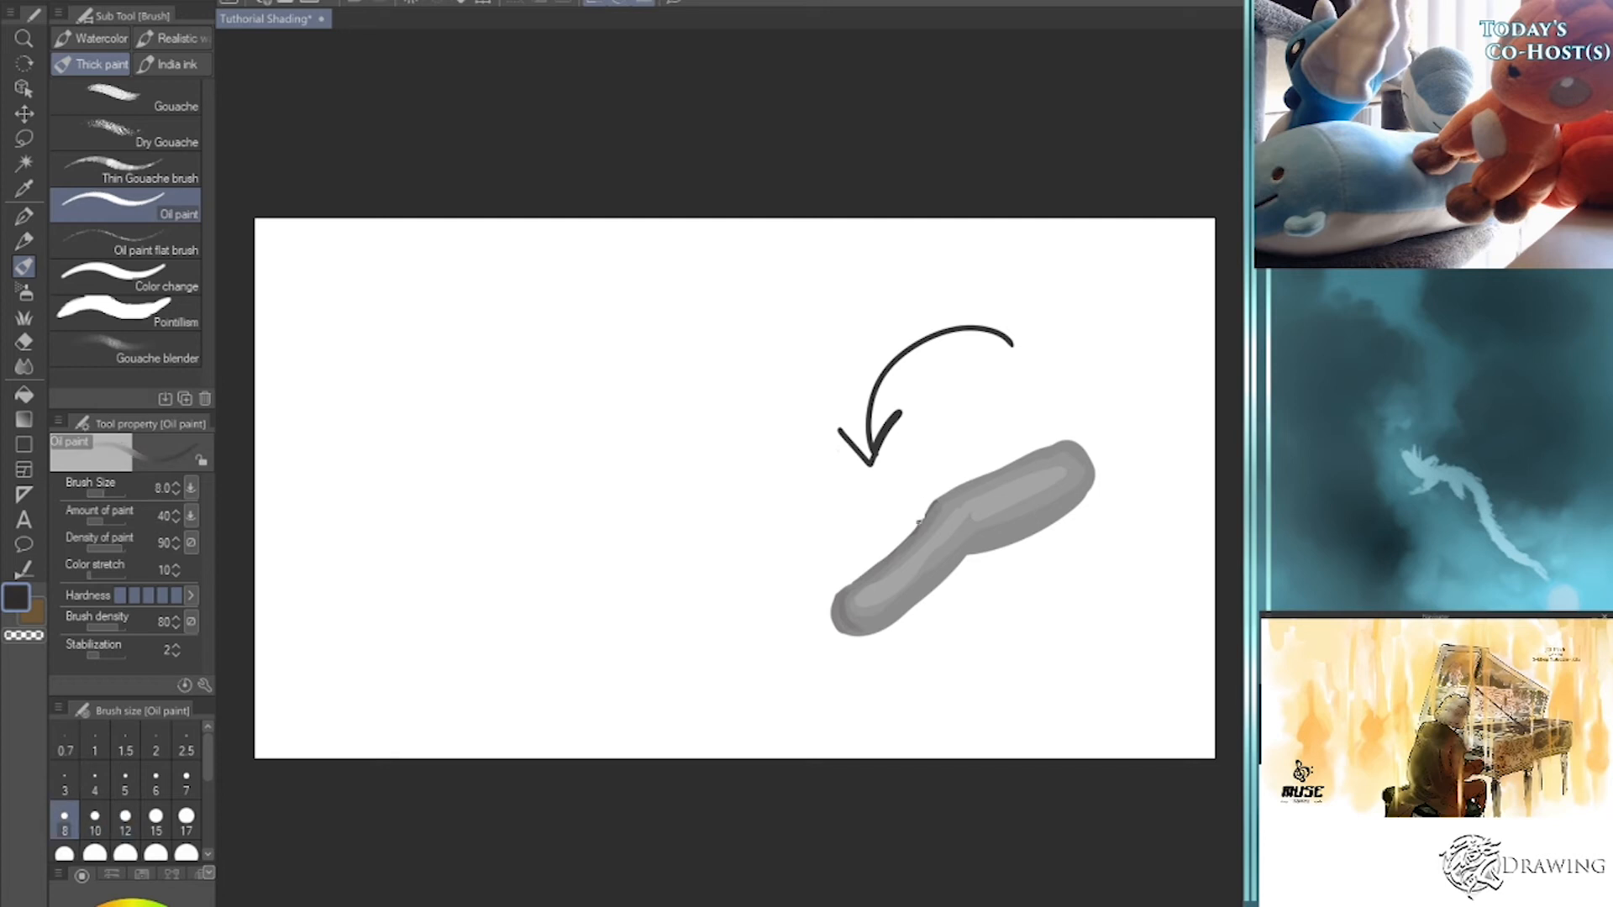
mouse_move(932, 499)
left_mouse_down()
mouse_move(975, 479)
mouse_move(829, 597)
mouse_move(844, 633)
mouse_move(905, 612)
left_mouse_up()
left_click_drag(941, 495, 1044, 445)
left_click_drag(861, 636, 966, 555)
left_click_drag(967, 555, 1082, 508)
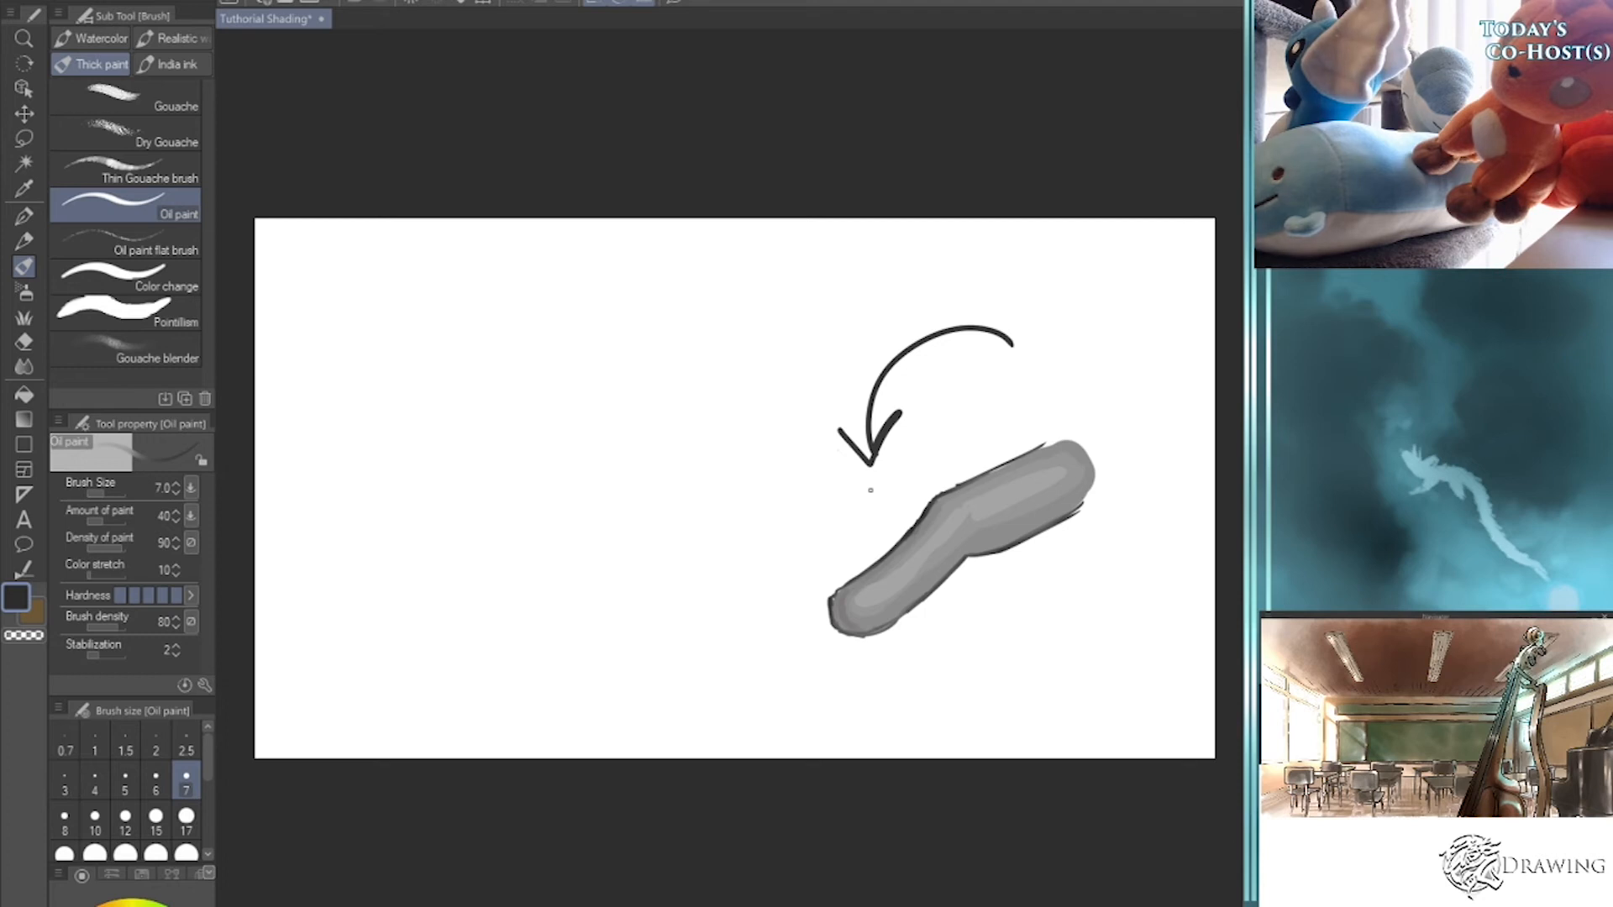
- Write the label "LINE" beside the bent shape's lower segment with a small arrow pointing to its outline
left_click_drag(811, 555, 830, 562)
left_click_drag(833, 560, 841, 545)
left_click_drag(845, 543, 854, 551)
left_click_drag(846, 546, 852, 545)
left_click_drag(845, 541, 851, 537)
left_click_drag(842, 564, 851, 573)
left_click_drag(852, 566, 842, 575)
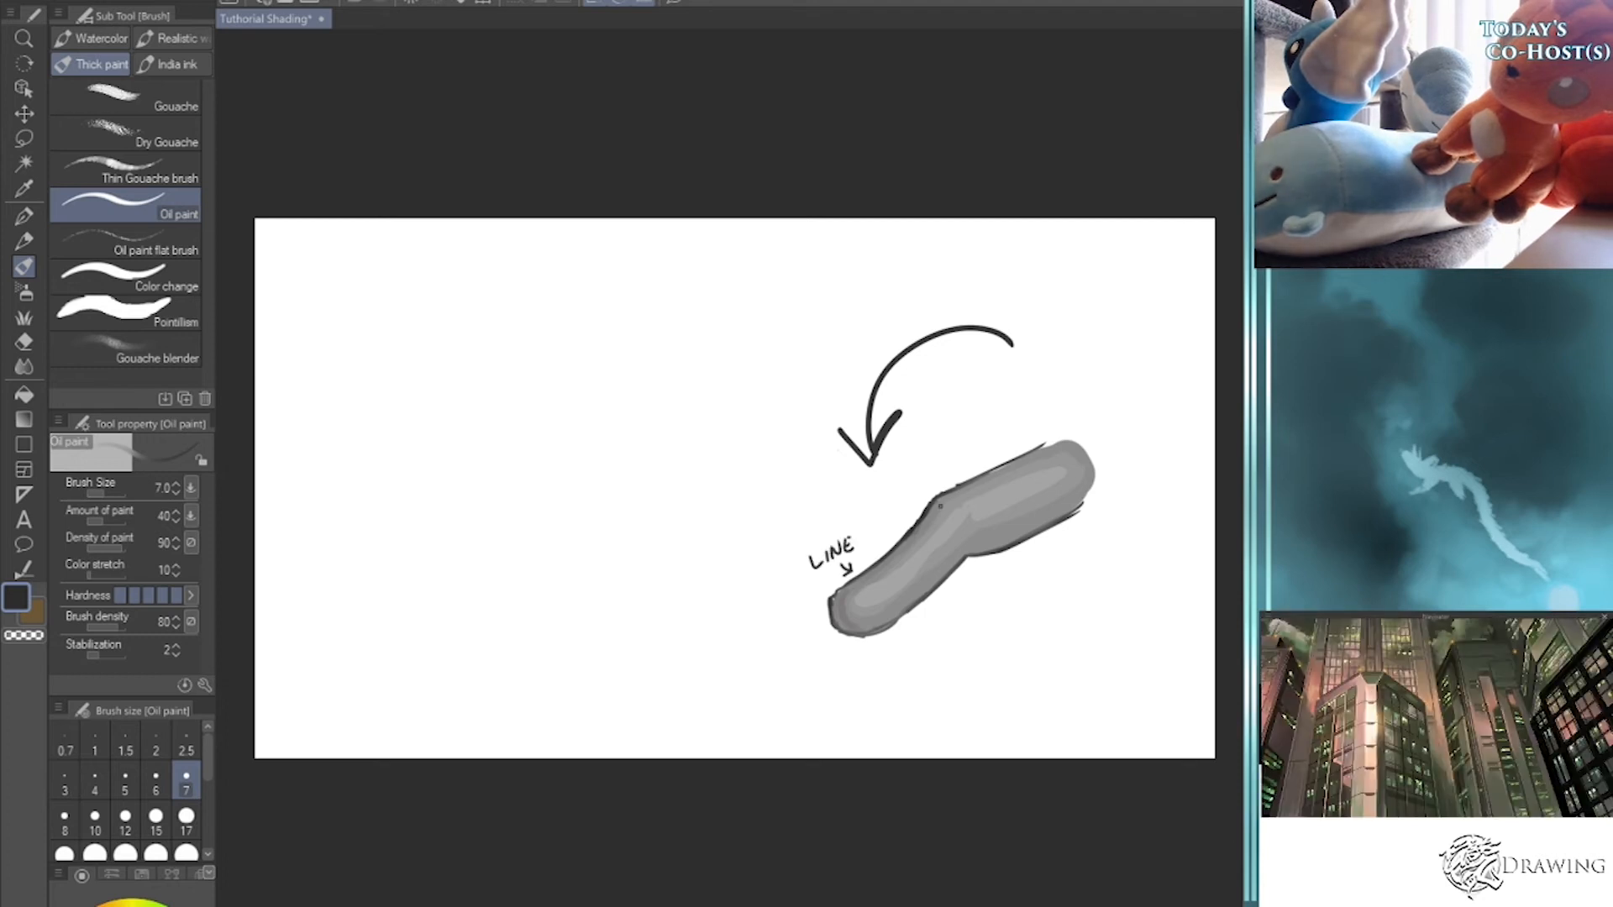
mouse_move(1092, 466)
left_mouse_down()
mouse_move(1005, 581)
mouse_move(973, 668)
left_mouse_up()
left_click_drag(1122, 504, 1020, 680)
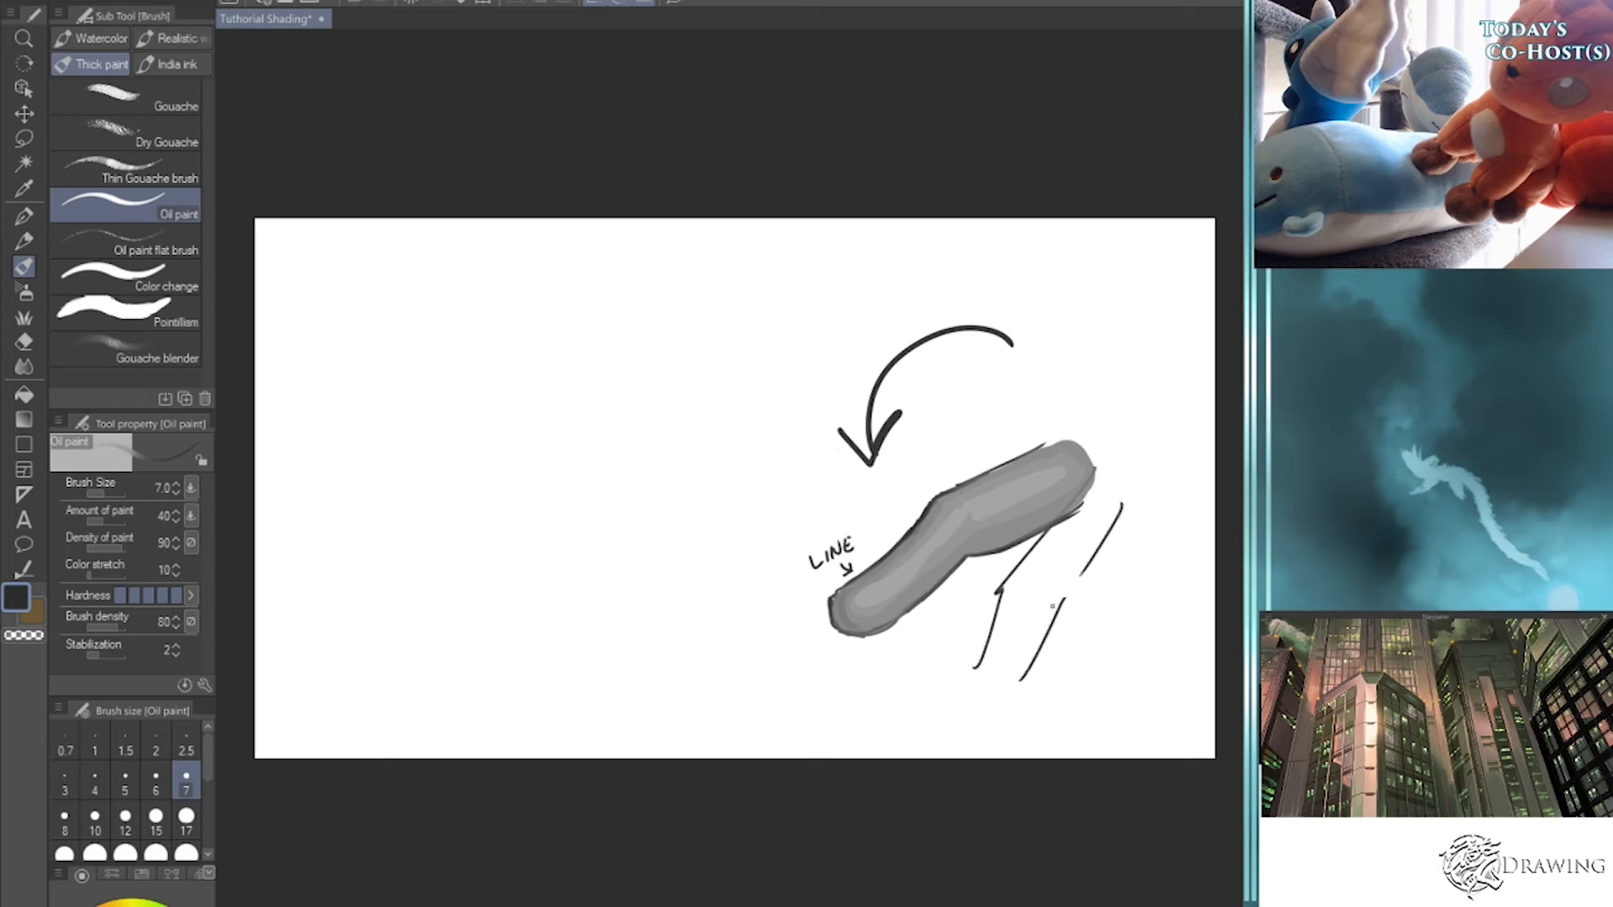
key("ctrl+z")
key("ctrl+z")
key("ctrl+z")
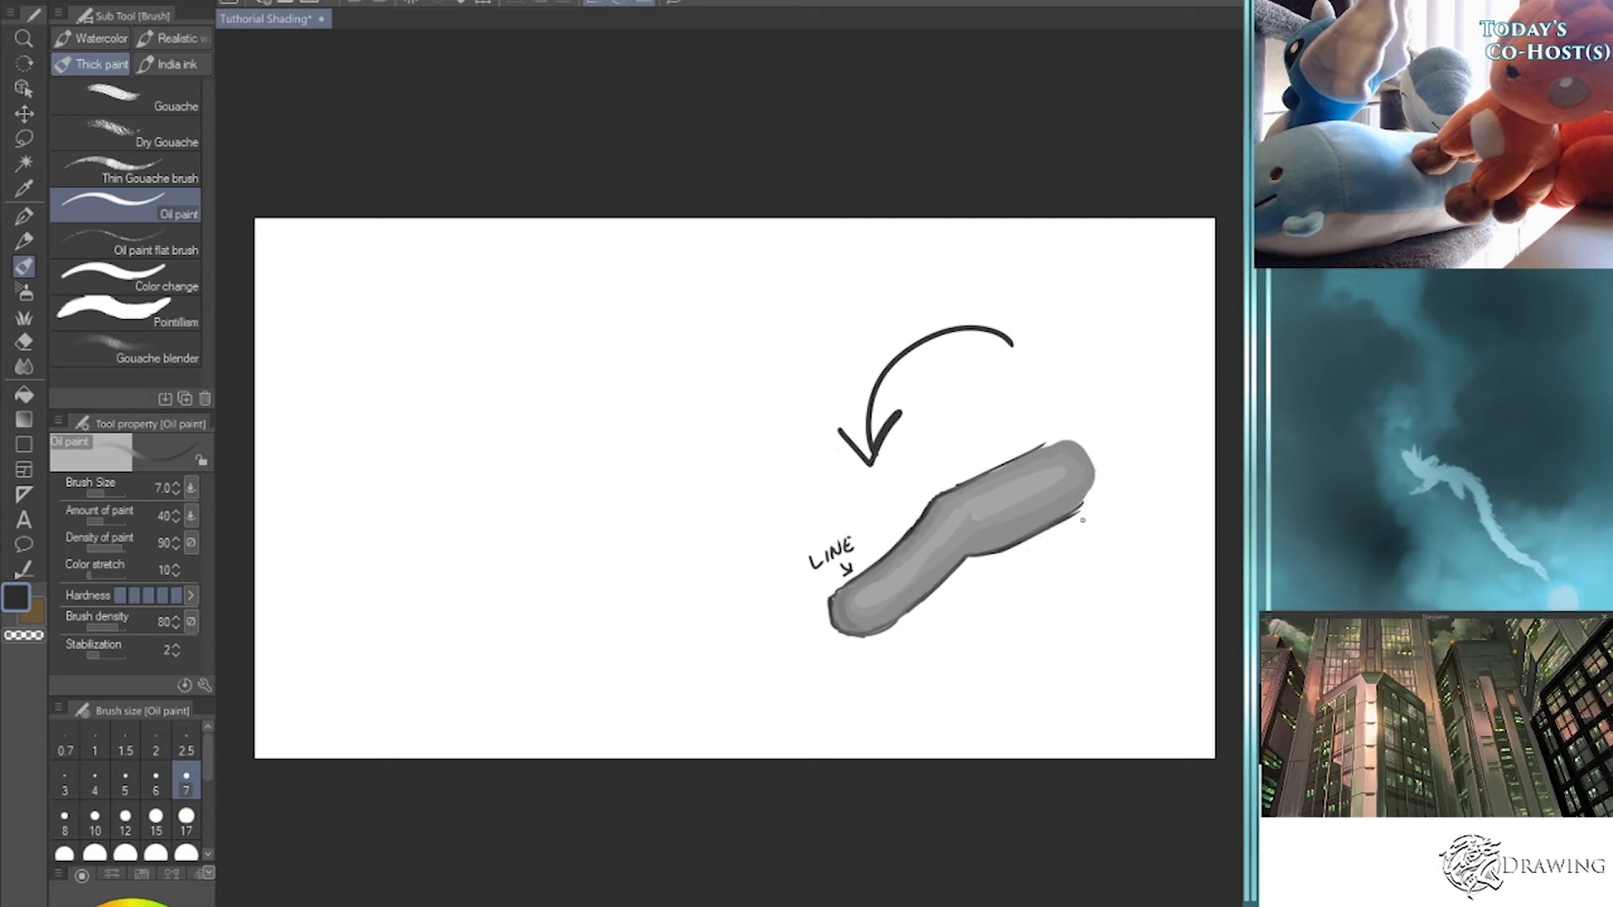
- Sketch dark outlines of neighbouring bent, finger-like forms below and above the grey shape with Oil paint at up to size 12
key("bracketright")
key("bracketright")
mouse_move(1084, 502)
left_mouse_down()
mouse_move(998, 576)
mouse_move(944, 682)
mouse_move(1123, 569)
mouse_move(1128, 647)
left_mouse_up()
key("bracketright")
left_click_drag(1030, 421, 992, 435)
left_click_drag(947, 445, 887, 506)
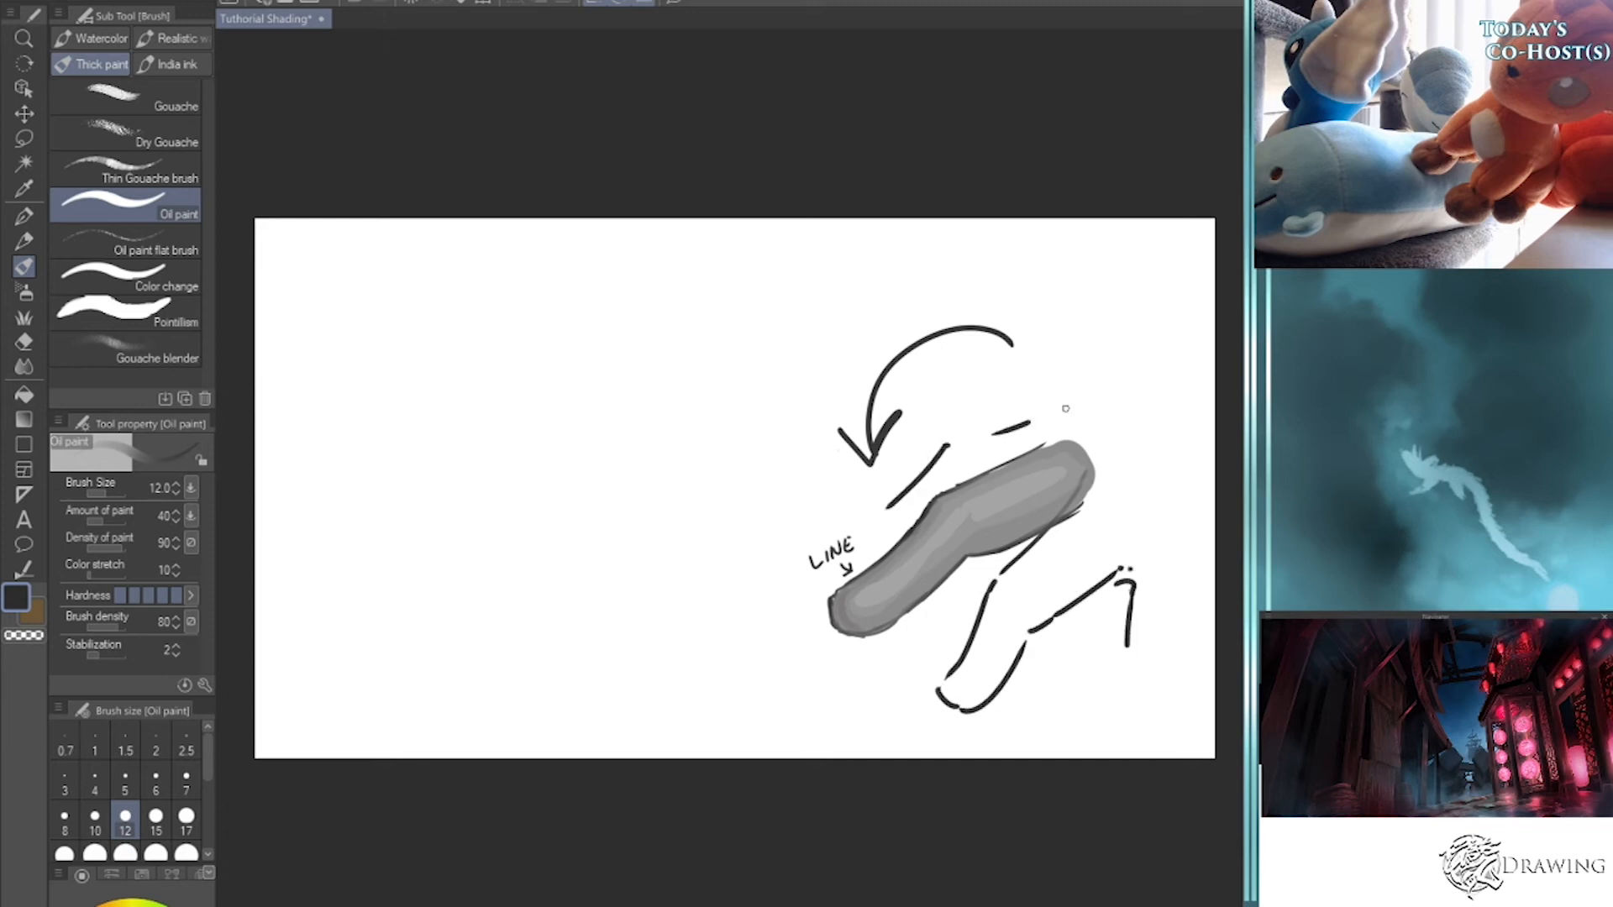
- Fill the neighbouring finger-like forms with grey sampled from the first shape, using Oil paint at size 30
left_click_drag(1097, 486, 1042, 556)
left_click(1086, 490, "alt")
left_click_drag(1095, 487, 1035, 571)
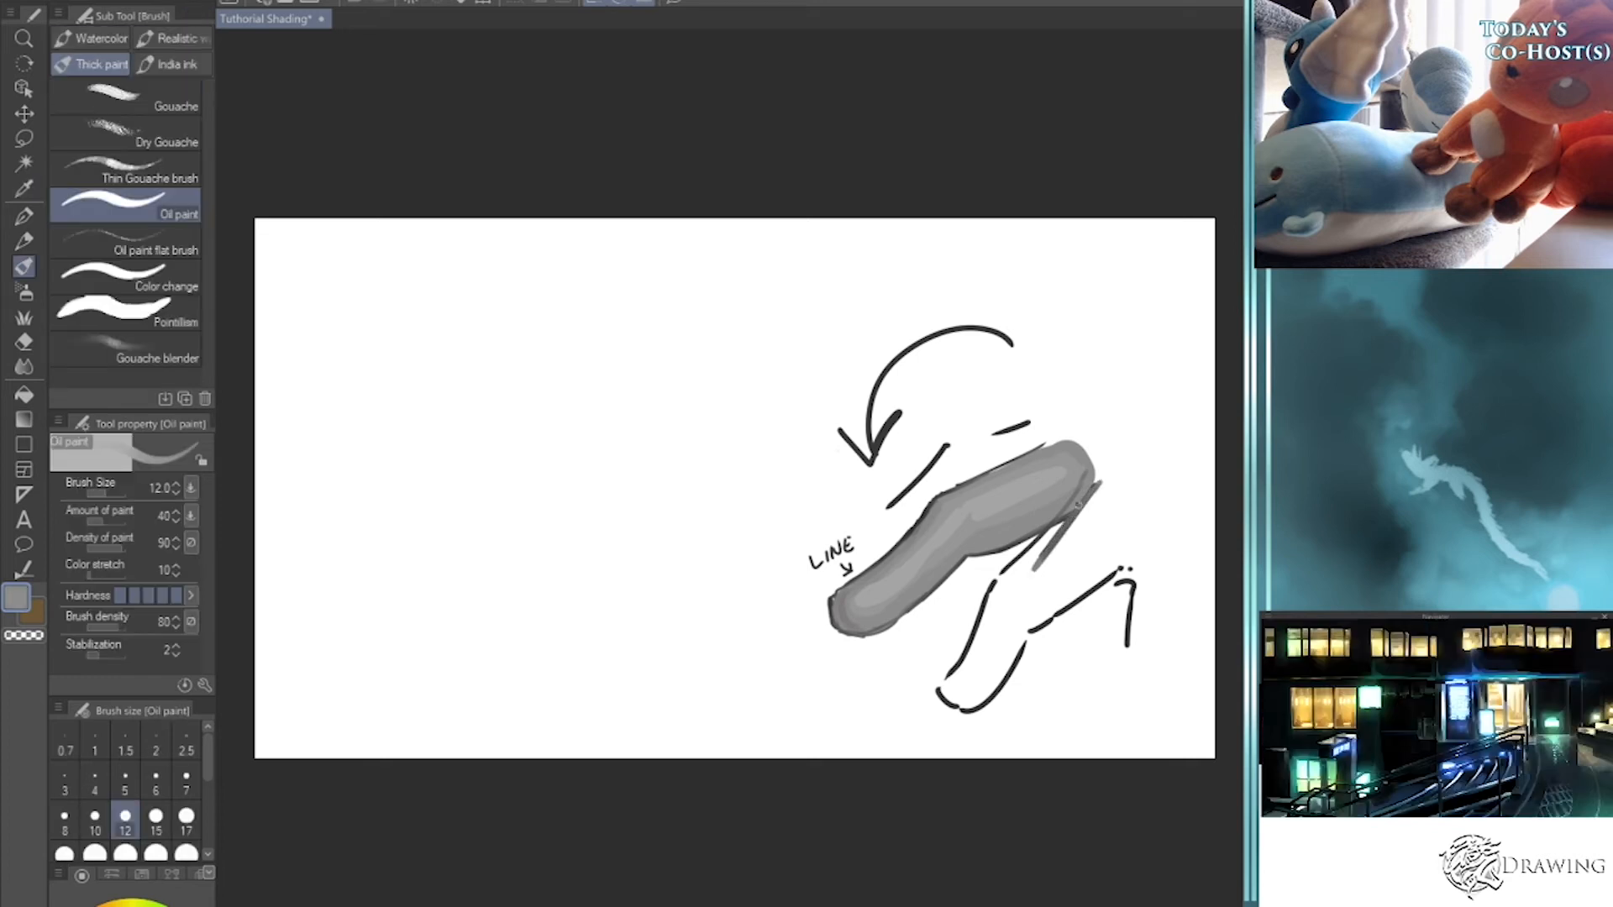
key("bracketright")
key("bracketright")
mouse_move(1106, 473)
left_mouse_down()
mouse_move(1000, 577)
mouse_move(963, 696)
mouse_move(1017, 582)
mouse_move(987, 683)
mouse_move(1024, 604)
mouse_move(1125, 551)
mouse_move(1060, 601)
mouse_move(1124, 547)
mouse_move(1019, 603)
mouse_move(1040, 565)
mouse_move(1129, 496)
mouse_move(1010, 440)
mouse_move(948, 457)
mouse_move(1052, 425)
mouse_move(973, 444)
mouse_move(959, 468)
mouse_move(1016, 445)
mouse_move(957, 474)
mouse_move(951, 461)
mouse_move(870, 537)
mouse_move(943, 512)
left_mouse_up()
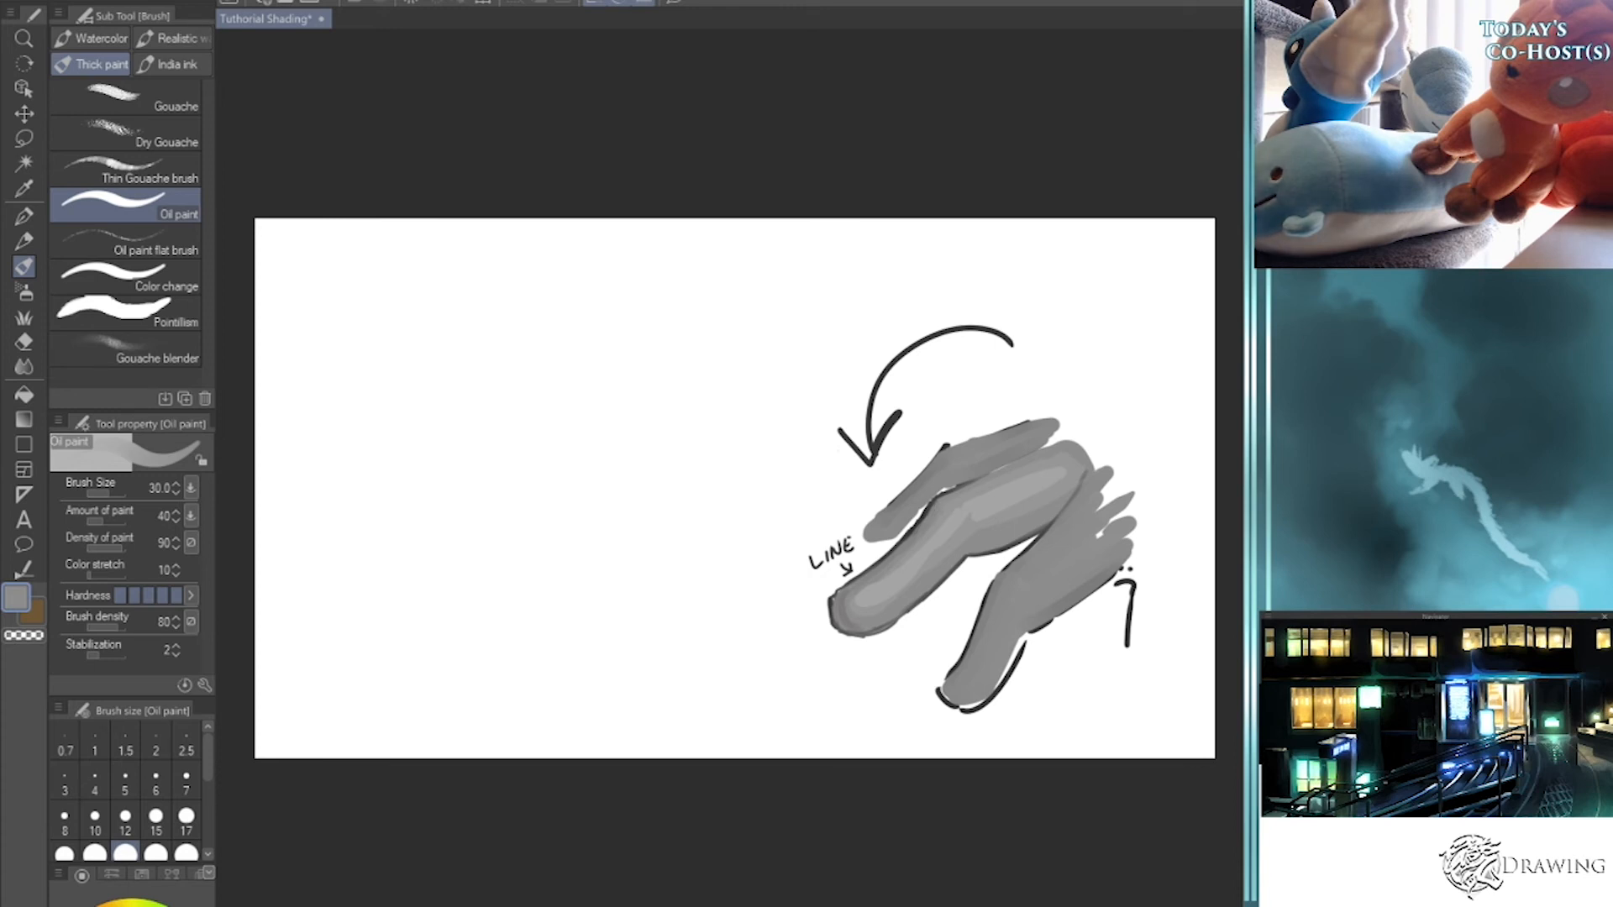
- Clear the canvas and handwrite the heading "MULTIPLE LIGHTS" across its upper part in near-black Oil paint at size 12
key("Delete")
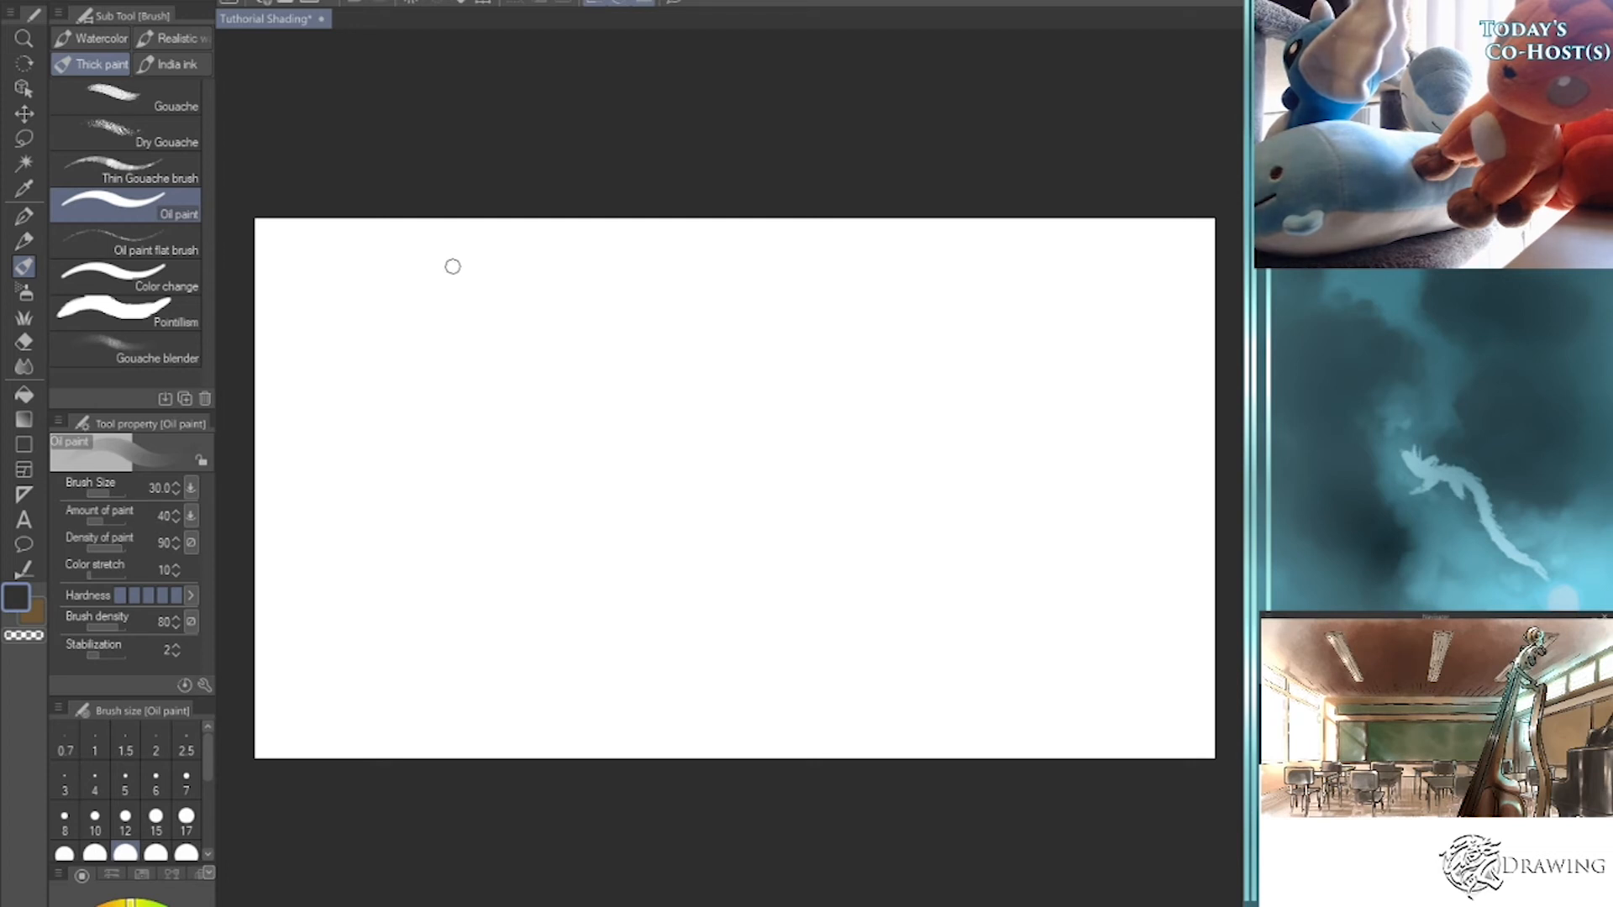
mouse_move(415, 270)
left_mouse_down()
mouse_move(429, 323)
mouse_move(422, 307)
mouse_move(449, 337)
left_mouse_up()
key("ctrl+z")
key("bracketleft")
key("bracketleft")
key("bracketleft")
key("bracketleft")
key("bracketleft")
mouse_move(471, 284)
left_mouse_down()
mouse_move(488, 336)
mouse_move(501, 286)
left_mouse_up()
mouse_move(516, 290)
left_mouse_down()
mouse_move(556, 336)
mouse_move(589, 279)
left_mouse_up()
mouse_move(576, 286)
left_mouse_down()
mouse_move(564, 332)
mouse_move(629, 342)
left_mouse_up()
mouse_move(628, 285)
left_mouse_down()
mouse_move(632, 312)
mouse_move(700, 335)
left_mouse_up()
mouse_move(704, 290)
left_mouse_down()
mouse_move(703, 322)
mouse_move(729, 342)
left_mouse_up()
left_click_drag(706, 299, 723, 296)
left_click_drag(704, 321, 716, 318)
left_click_drag(804, 289, 832, 340)
mouse_move(851, 290)
left_mouse_down()
mouse_move(851, 345)
mouse_move(899, 324)
mouse_move(910, 344)
left_mouse_up()
left_click_drag(910, 323, 943, 320)
mouse_move(943, 299)
left_mouse_down()
mouse_move(940, 347)
mouse_move(1017, 294)
left_mouse_up()
left_click_drag(984, 301, 1000, 357)
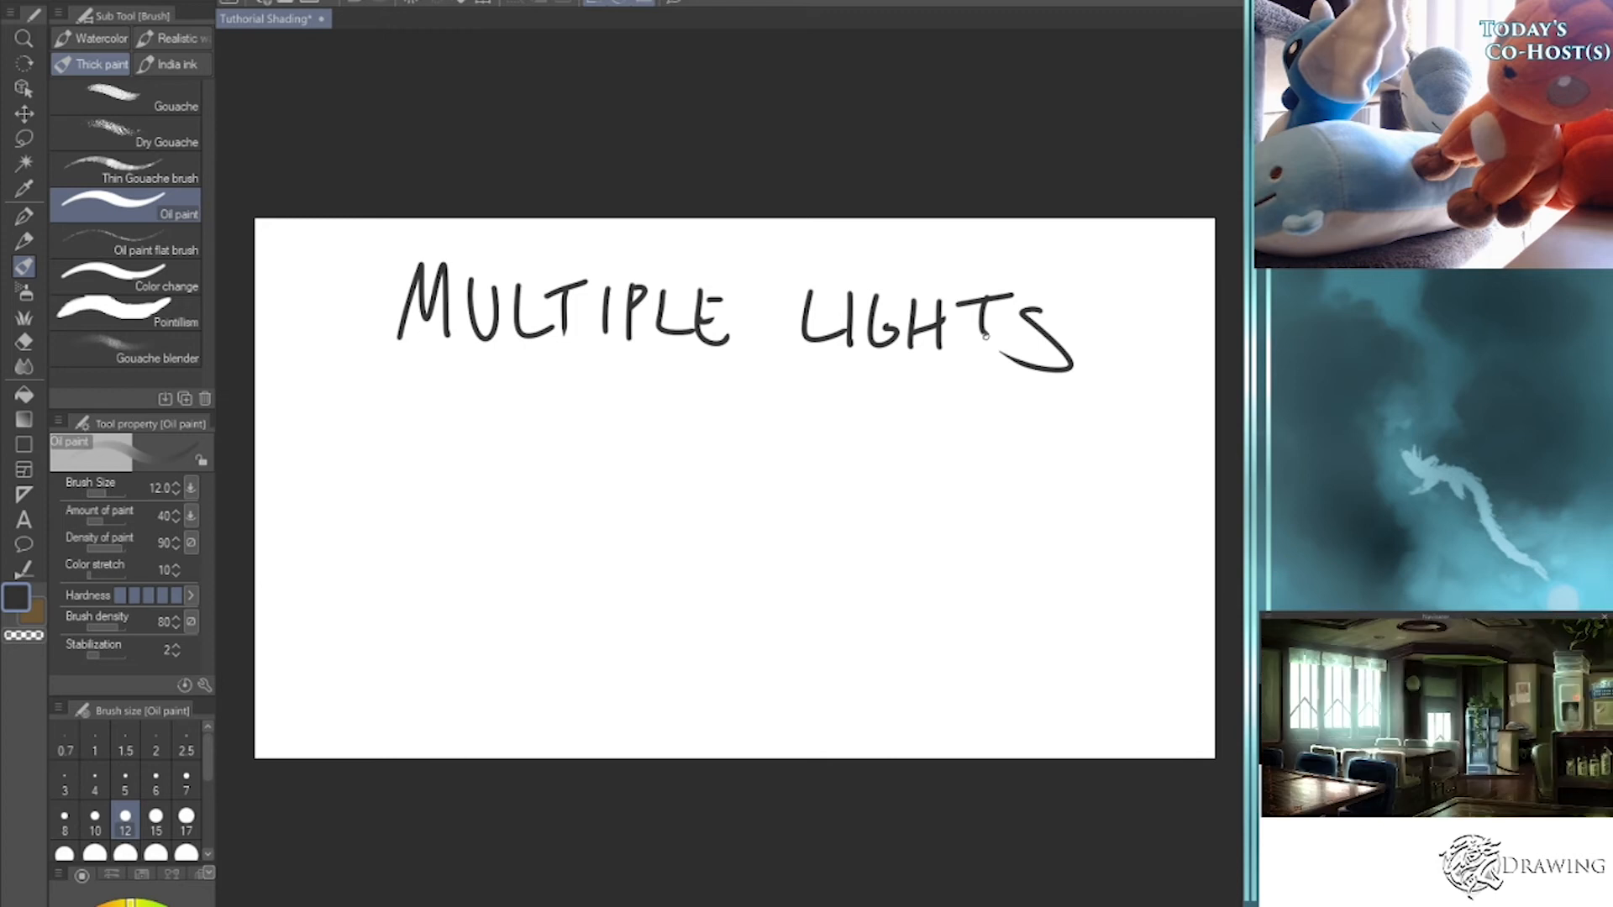
- Handwrite the smaller subheading "KEY LIGHTING SYSTEM" below the "MULTIPLE LIGHTS" heading
left_click_drag(545, 436, 548, 479)
mouse_move(568, 435)
left_mouse_down()
mouse_move(554, 458)
mouse_move(575, 476)
left_mouse_up()
mouse_move(588, 439)
left_mouse_down()
mouse_move(608, 477)
mouse_move(599, 459)
left_mouse_up()
left_click_drag(586, 440, 627, 454)
mouse_move(638, 439)
left_mouse_down()
mouse_move(624, 478)
mouse_move(715, 474)
left_mouse_up()
mouse_move(731, 445)
left_mouse_down()
mouse_move(729, 467)
mouse_move(768, 473)
left_mouse_up()
left_click_drag(790, 444, 789, 472)
left_click_drag(767, 459, 790, 458)
mouse_move(798, 444)
left_mouse_down()
mouse_move(818, 443)
mouse_move(809, 473)
left_mouse_up()
mouse_move(829, 445)
left_mouse_down()
mouse_move(828, 472)
mouse_move(859, 443)
mouse_move(877, 461)
left_mouse_up()
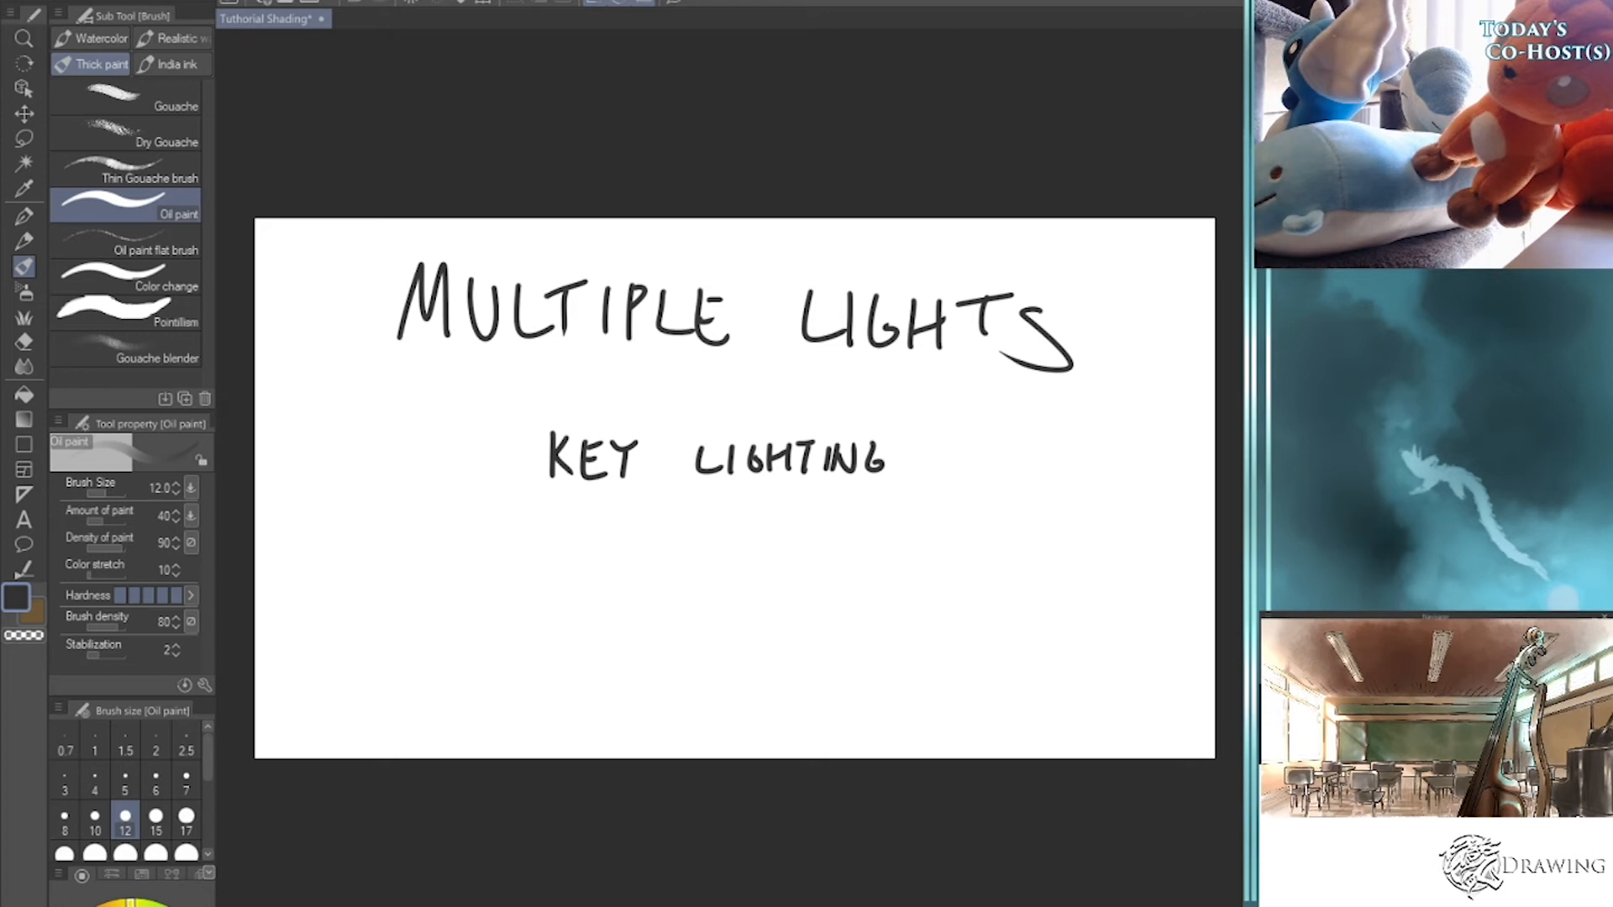
mouse_move(953, 442)
left_mouse_down()
mouse_move(930, 473)
mouse_move(973, 459)
left_mouse_up()
mouse_move(988, 438)
left_mouse_down()
mouse_move(971, 474)
mouse_move(1042, 446)
left_mouse_up()
mouse_move(1030, 448)
left_mouse_down()
mouse_move(1029, 478)
mouse_move(1060, 479)
left_mouse_up()
mouse_move(1041, 467)
left_mouse_down()
mouse_move(1092, 460)
mouse_move(1103, 479)
left_mouse_up()
- Lasso the "KEY LIGHTING SYSTEM" subheading, shift it horizontally to centre it under the heading, and clear the selection
key("m")
mouse_move(1073, 424)
left_mouse_down()
mouse_move(1069, 411)
mouse_move(515, 519)
mouse_move(1032, 413)
left_mouse_up()
key("k")
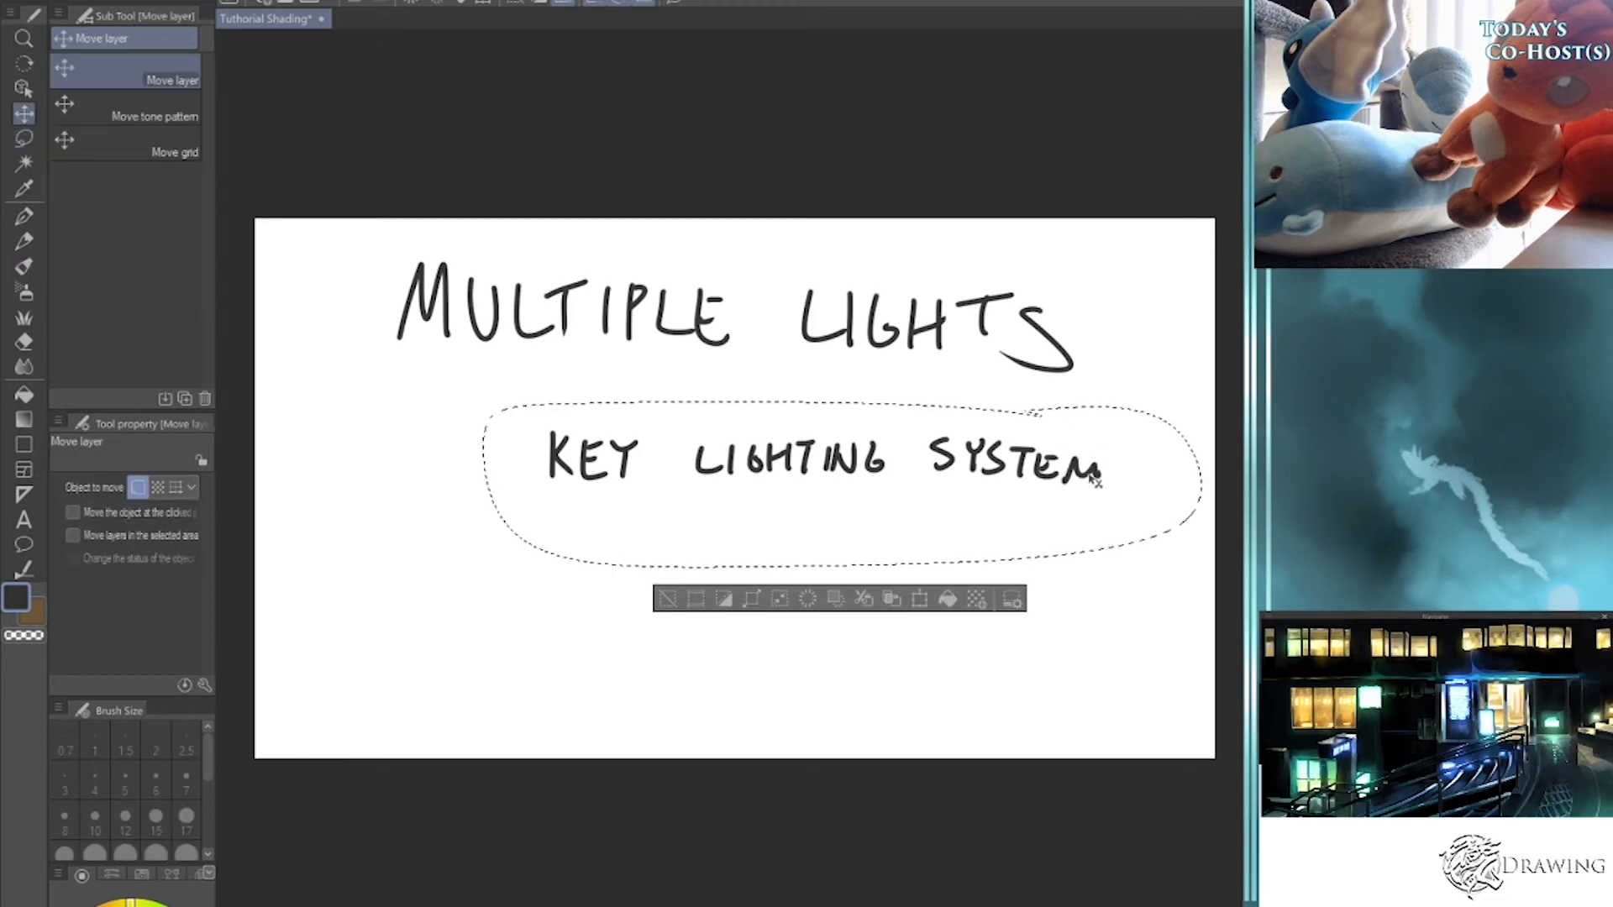
left_click_drag(1094, 480, 993, 480)
key("ctrl+d")
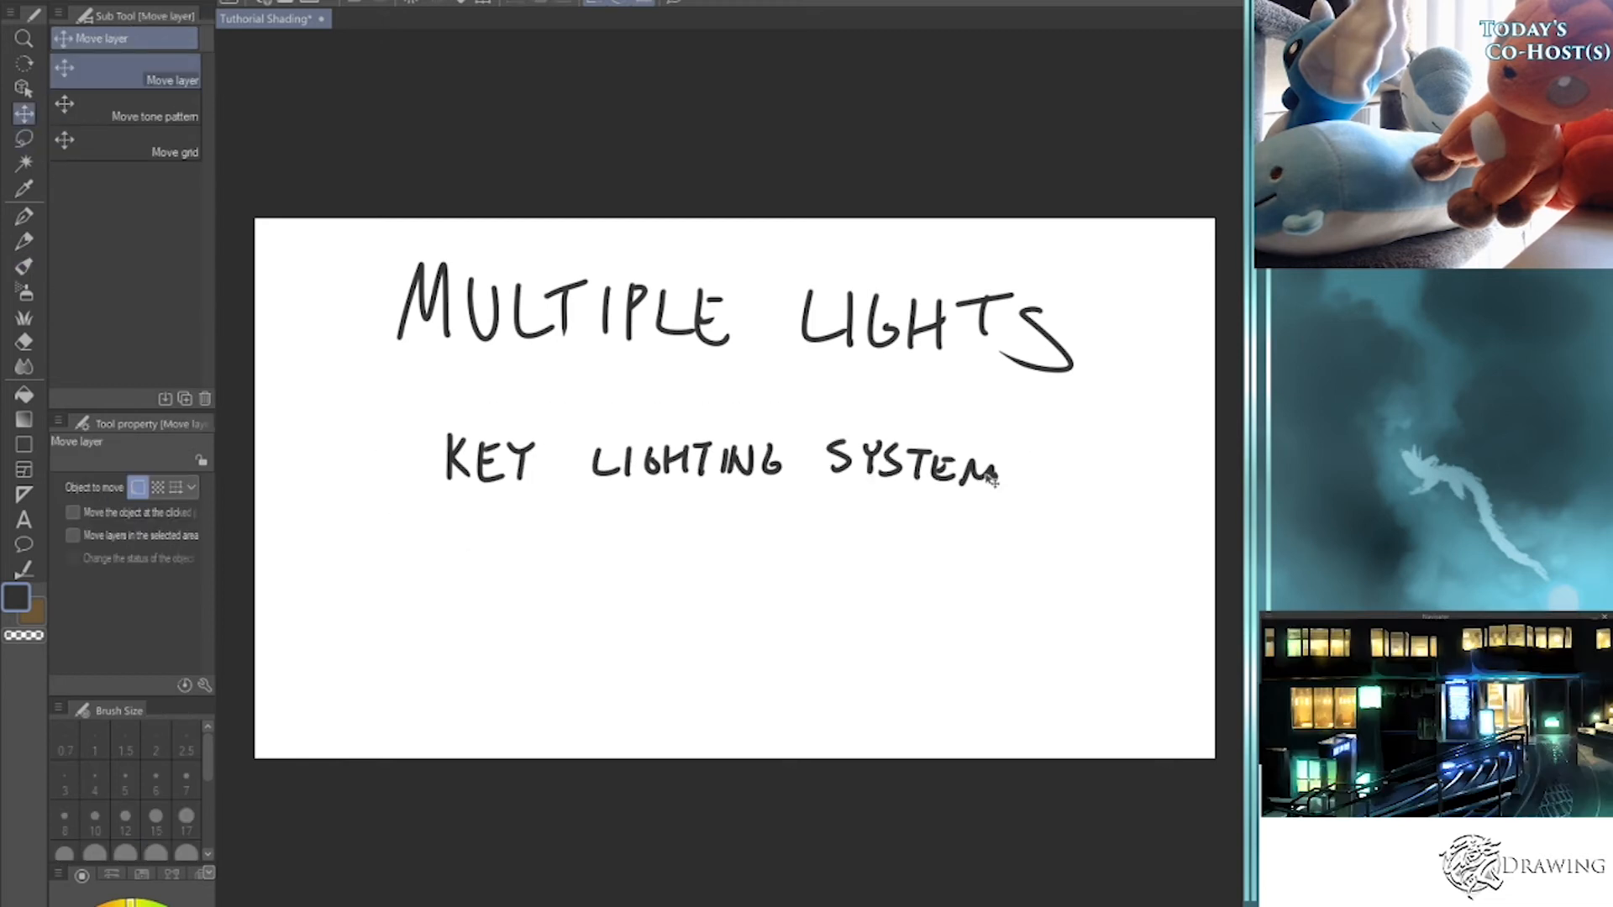